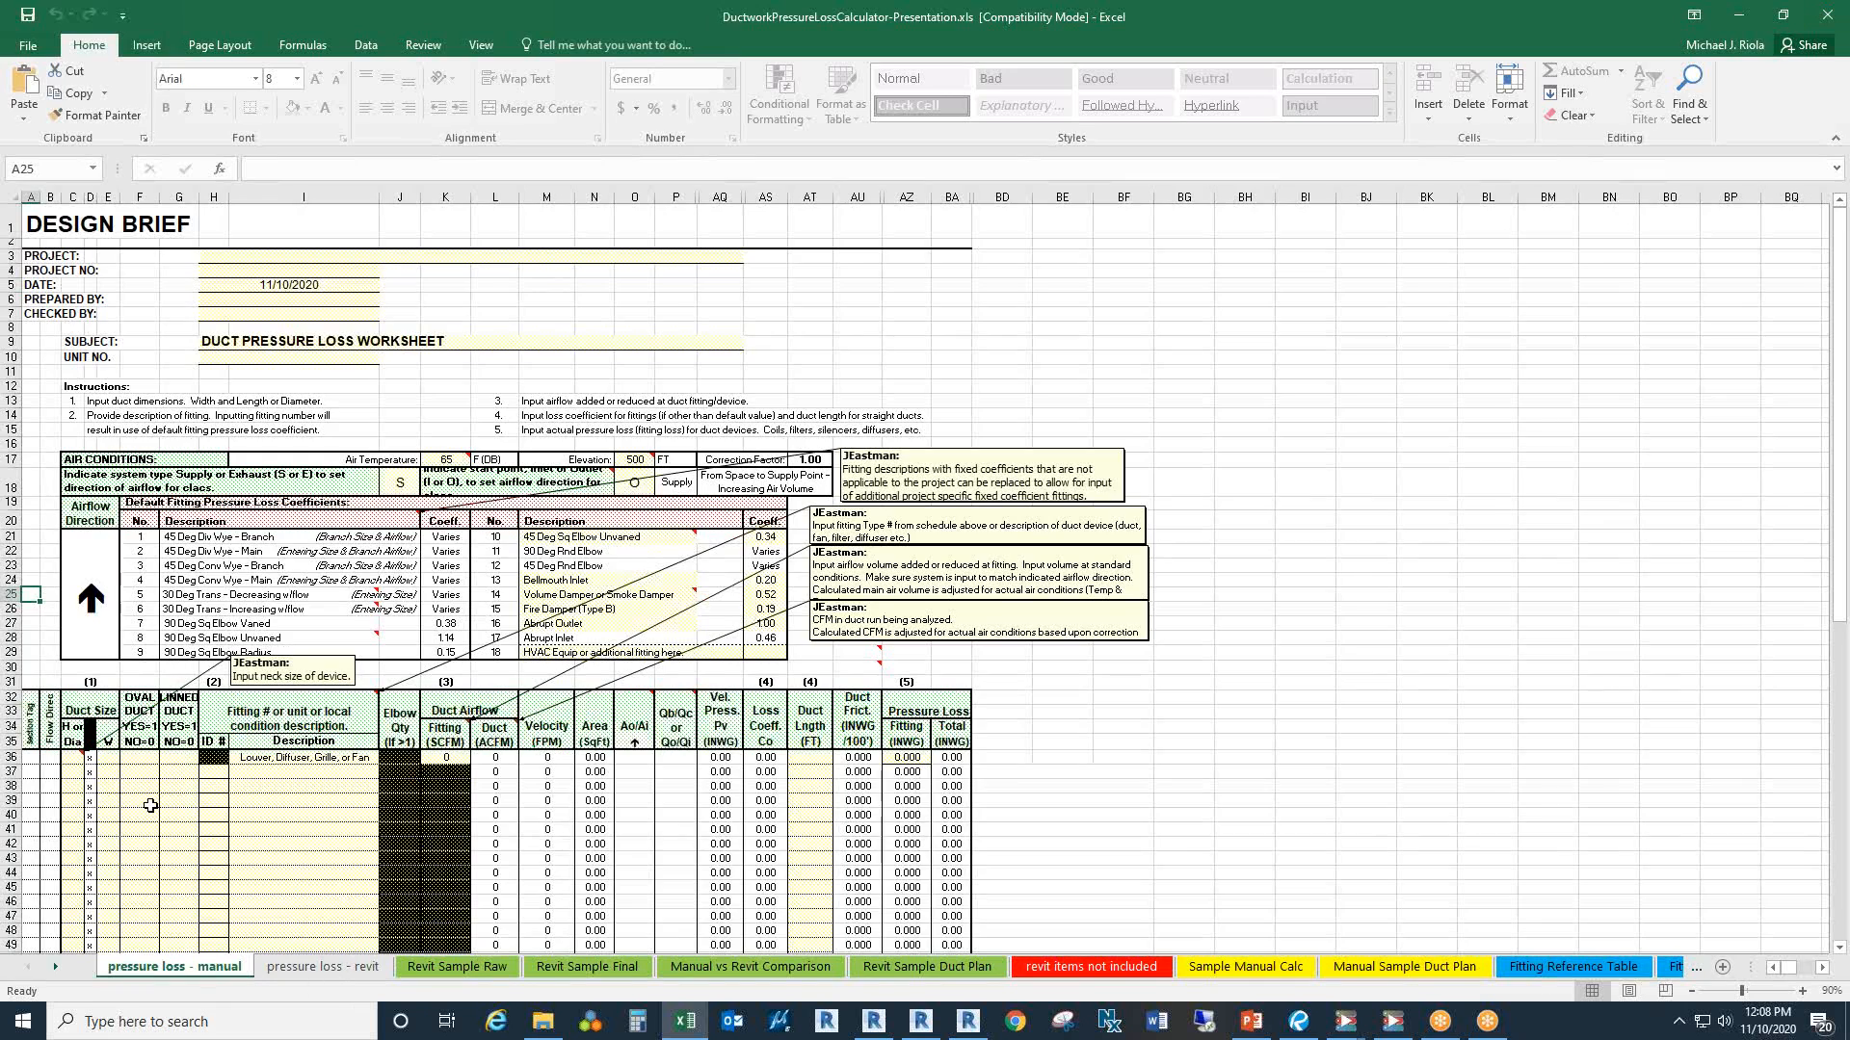
Step: Enter fitting number 1 in the ID # cell of row 37 on the manual pressure loss sheet
{"action": "scroll", "coordinate": [123, 743], "scroll_direction": "down", "scroll_amount": 5}
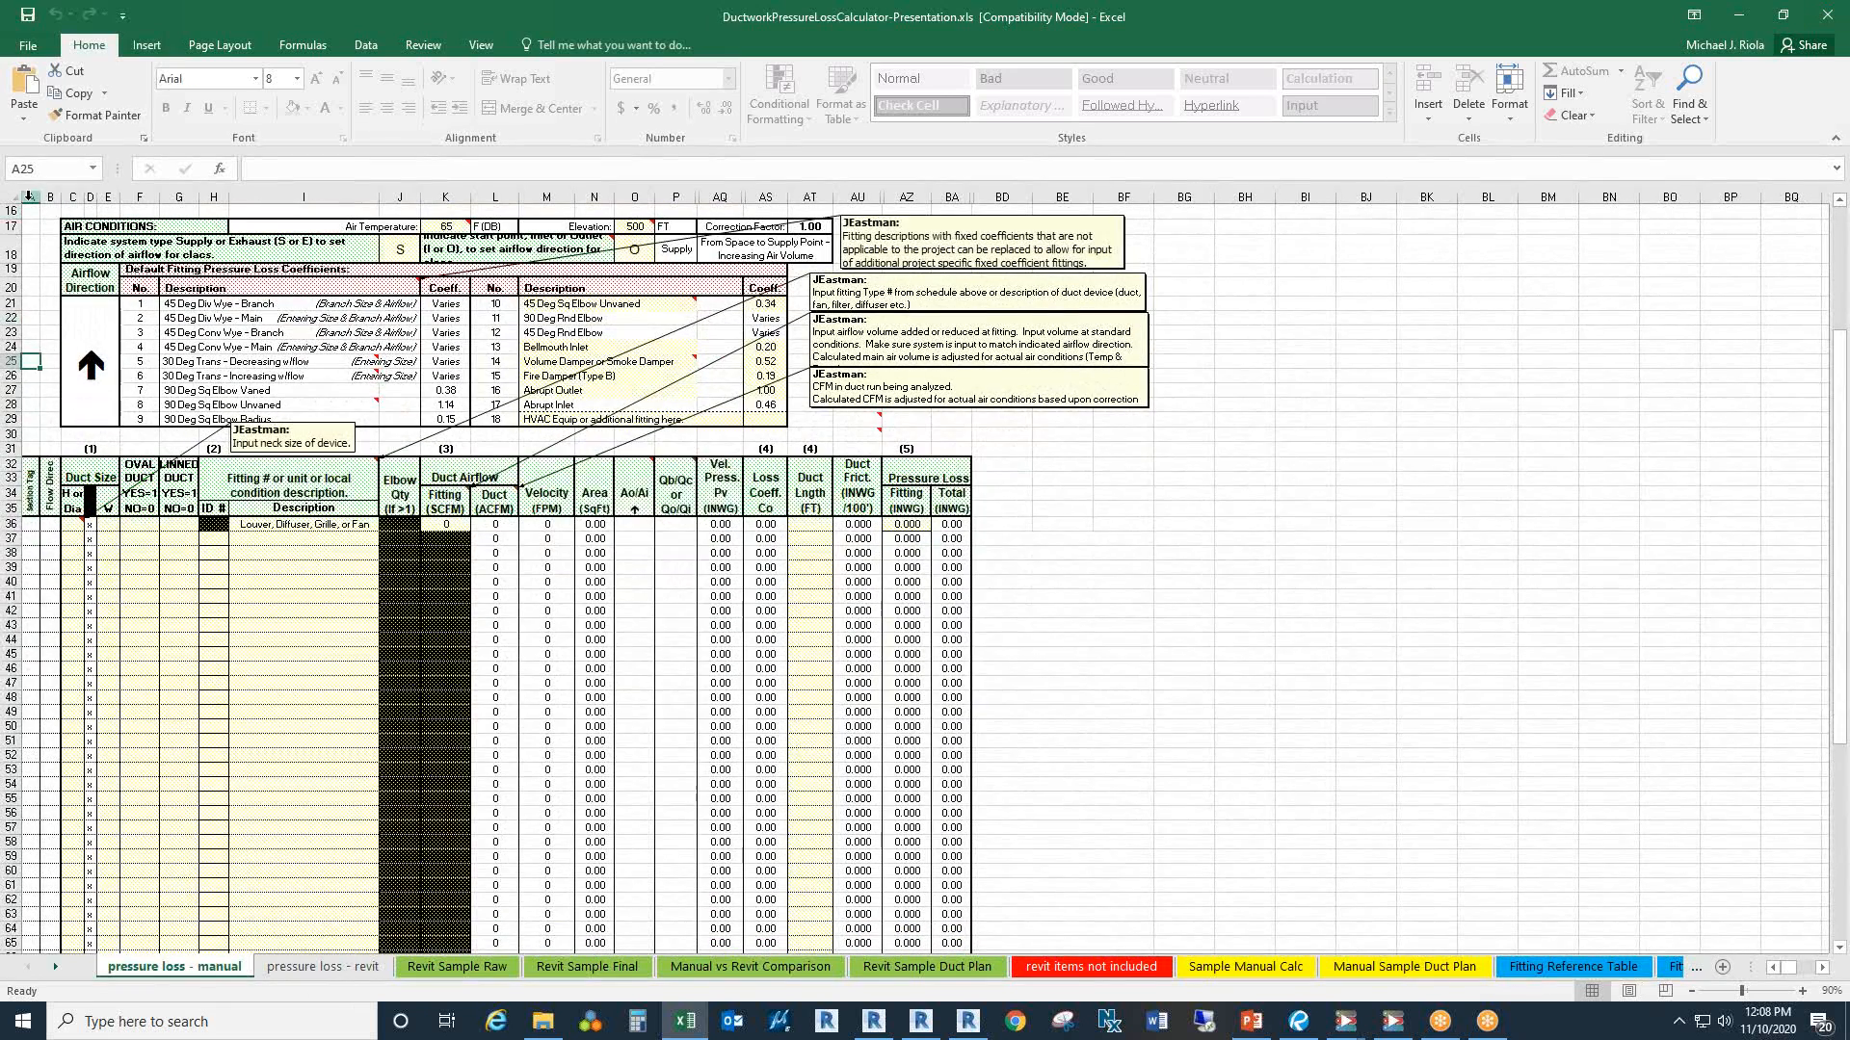
{"action": "left_click", "coordinate": [29, 197]}
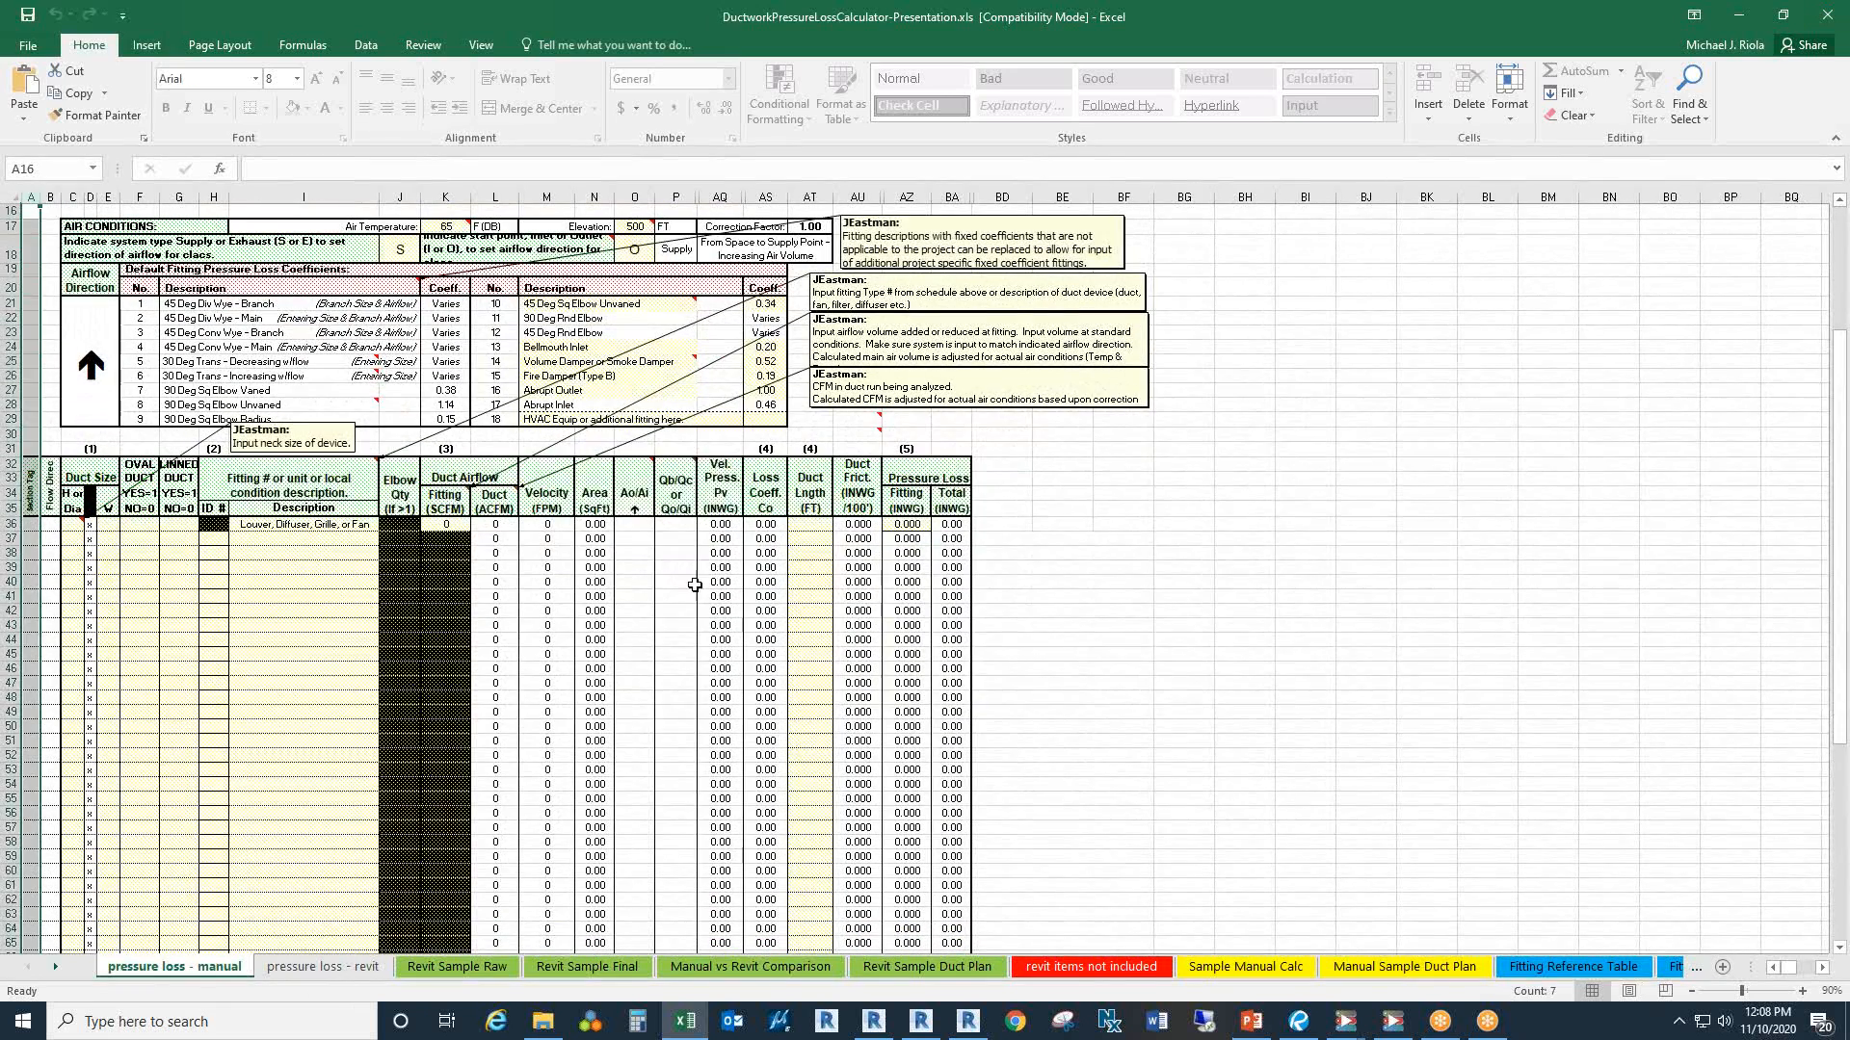
{"action": "left_click", "coordinate": [1803, 990]}
{"action": "left_click", "coordinate": [1802, 990]}
{"action": "scroll", "coordinate": [1174, 768], "scroll_direction": "down", "scroll_amount": 1}
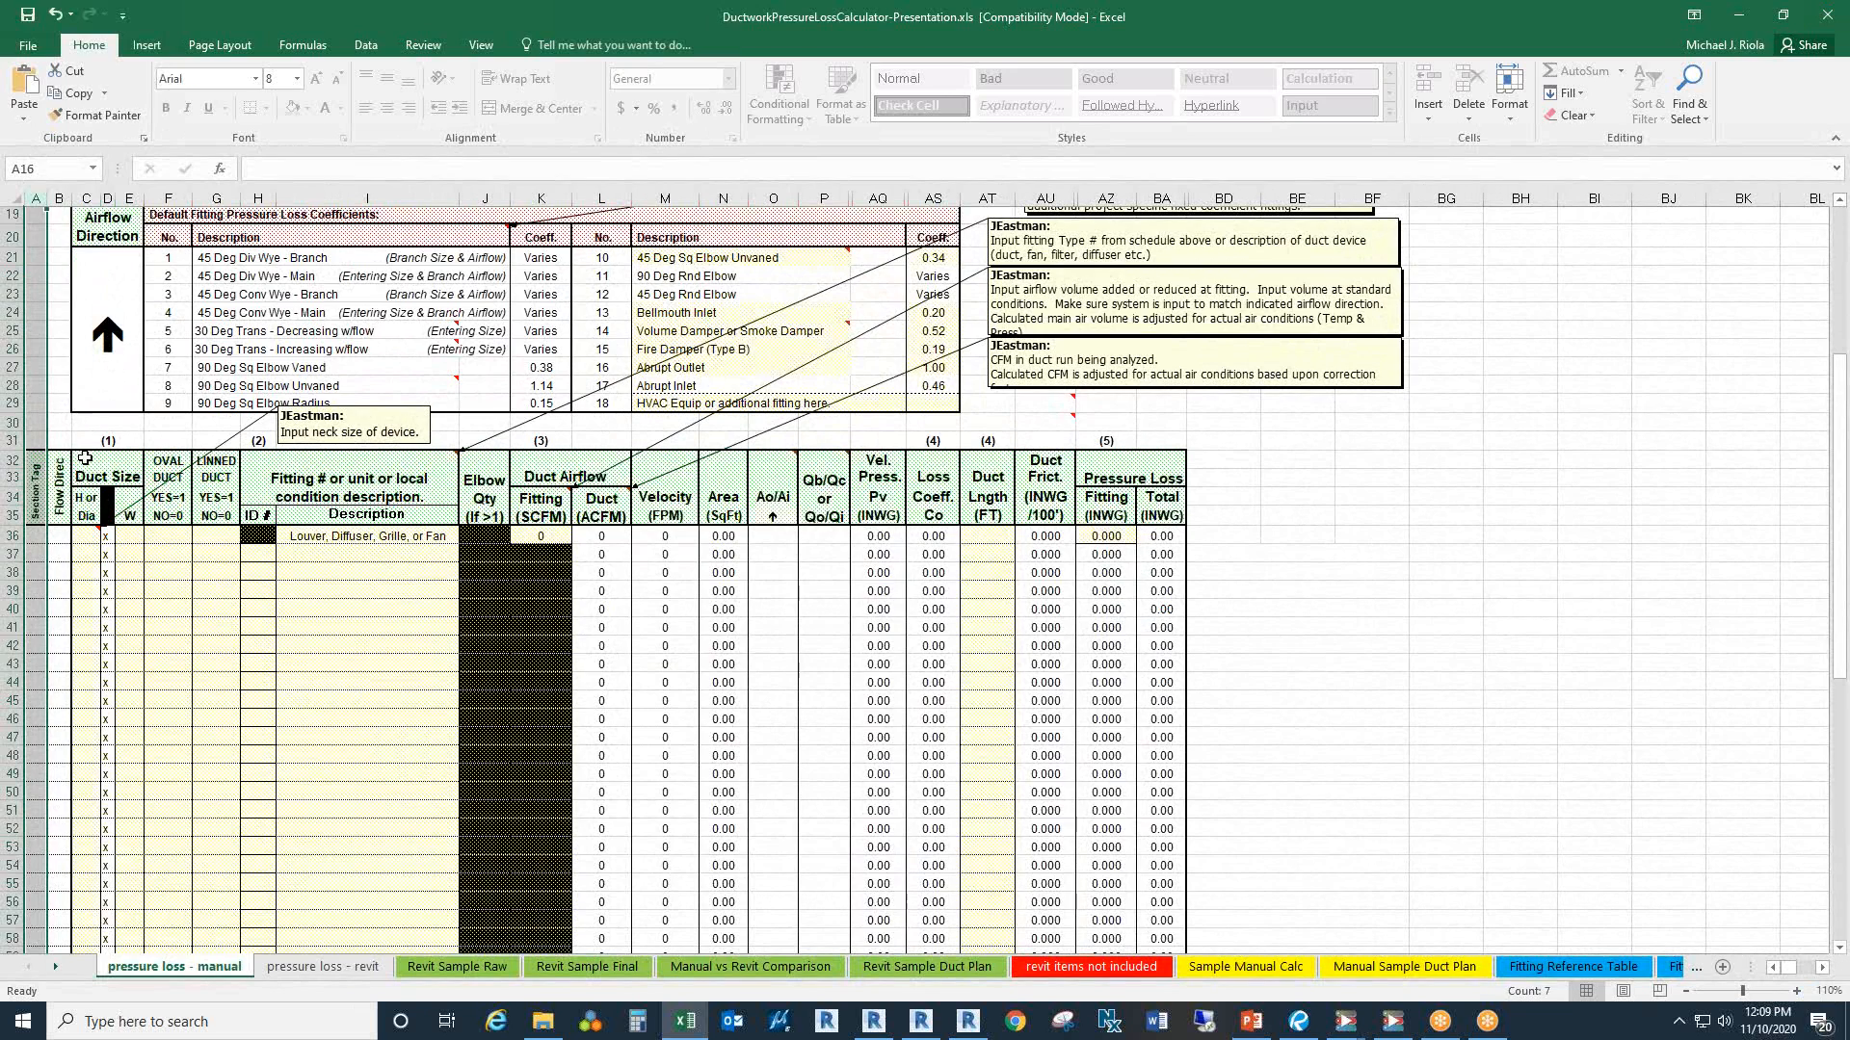
{"action": "scroll", "coordinate": [85, 457], "scroll_direction": "down", "scroll_amount": 1}
{"action": "left_click", "coordinate": [36, 477]}
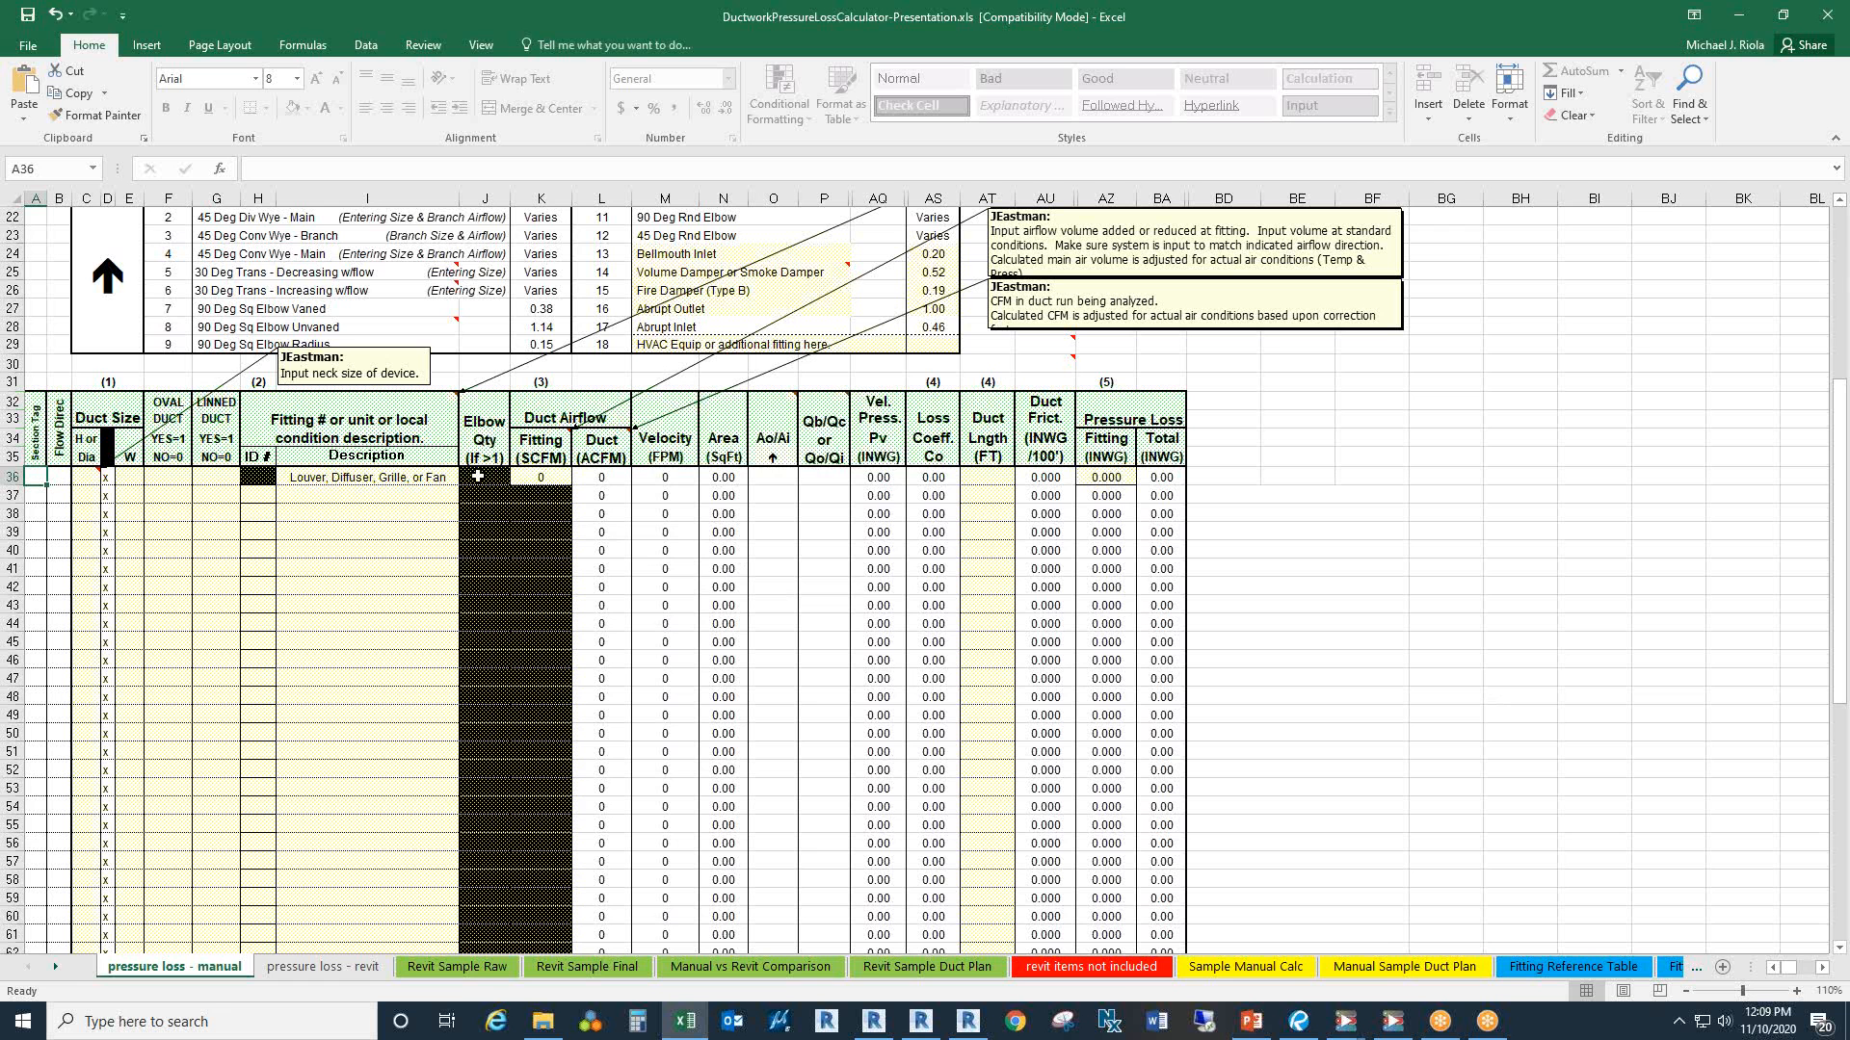
{"action": "left_click", "coordinate": [260, 495]}
{"action": "type", "text": "1"}
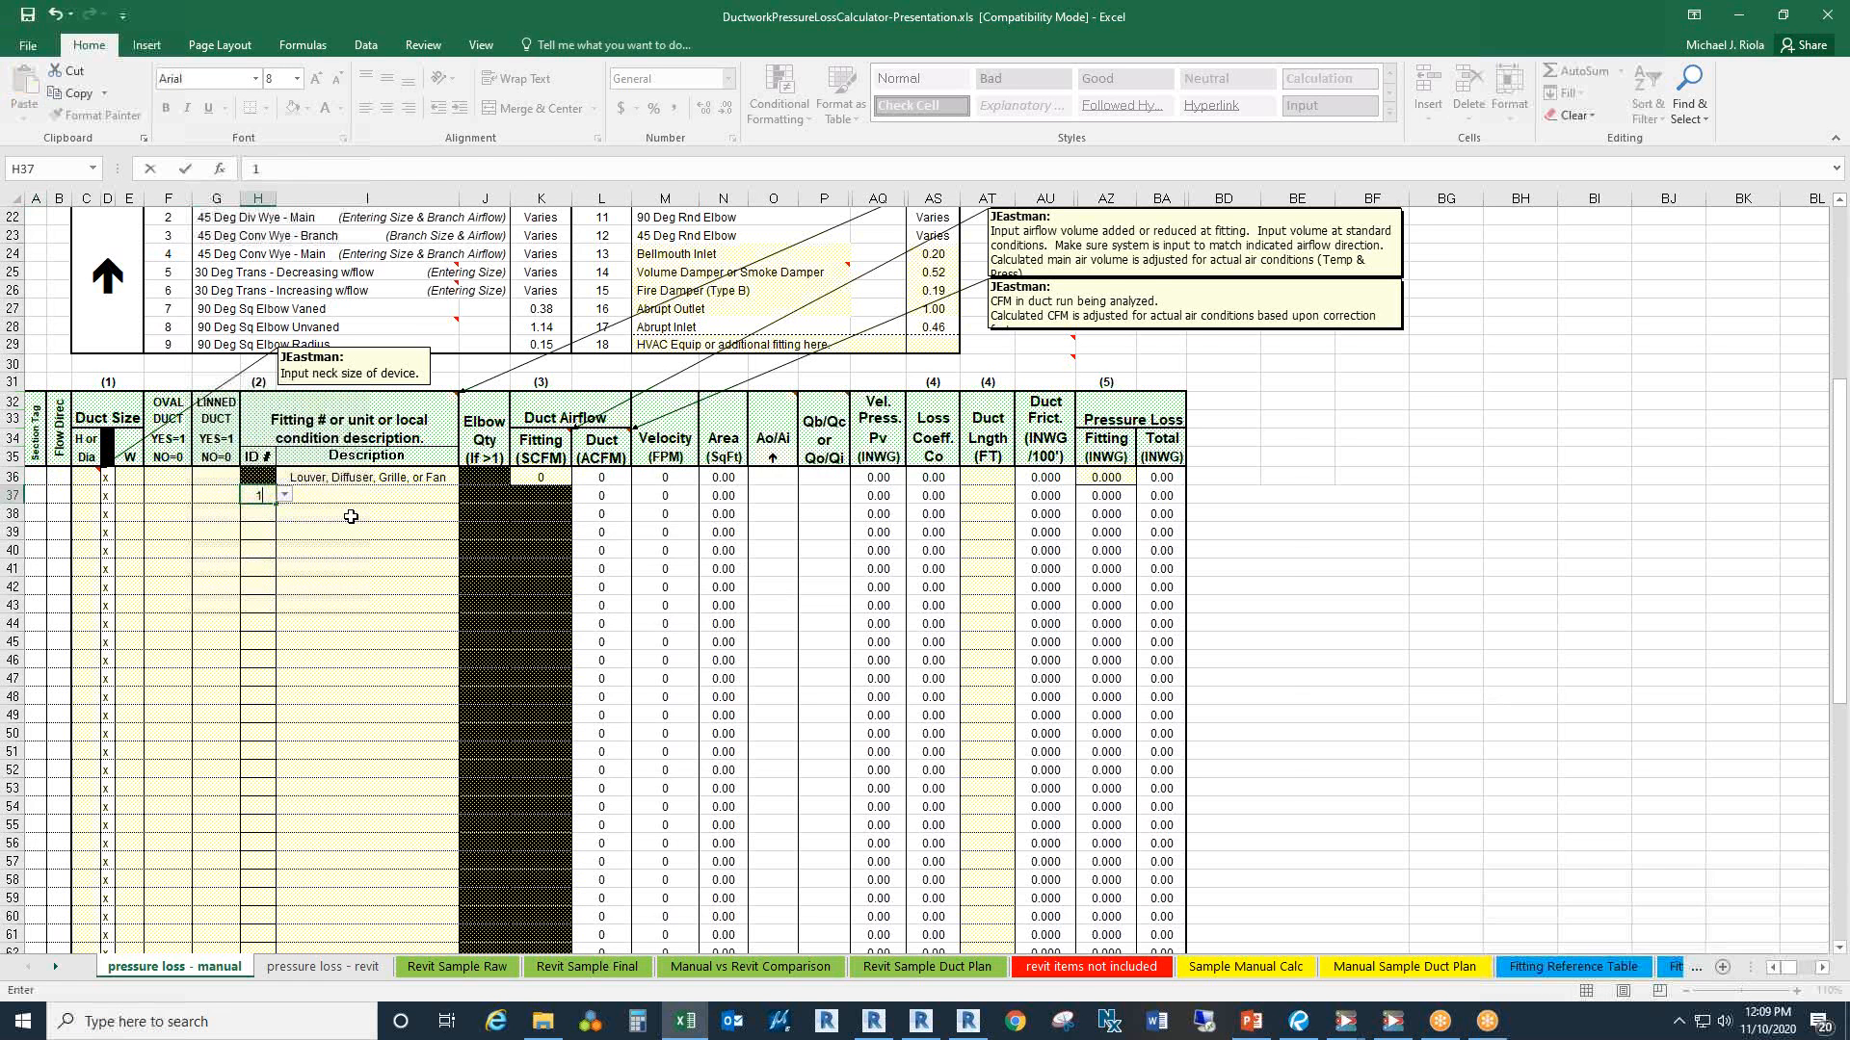
{"action": "left_click", "coordinate": [351, 516]}
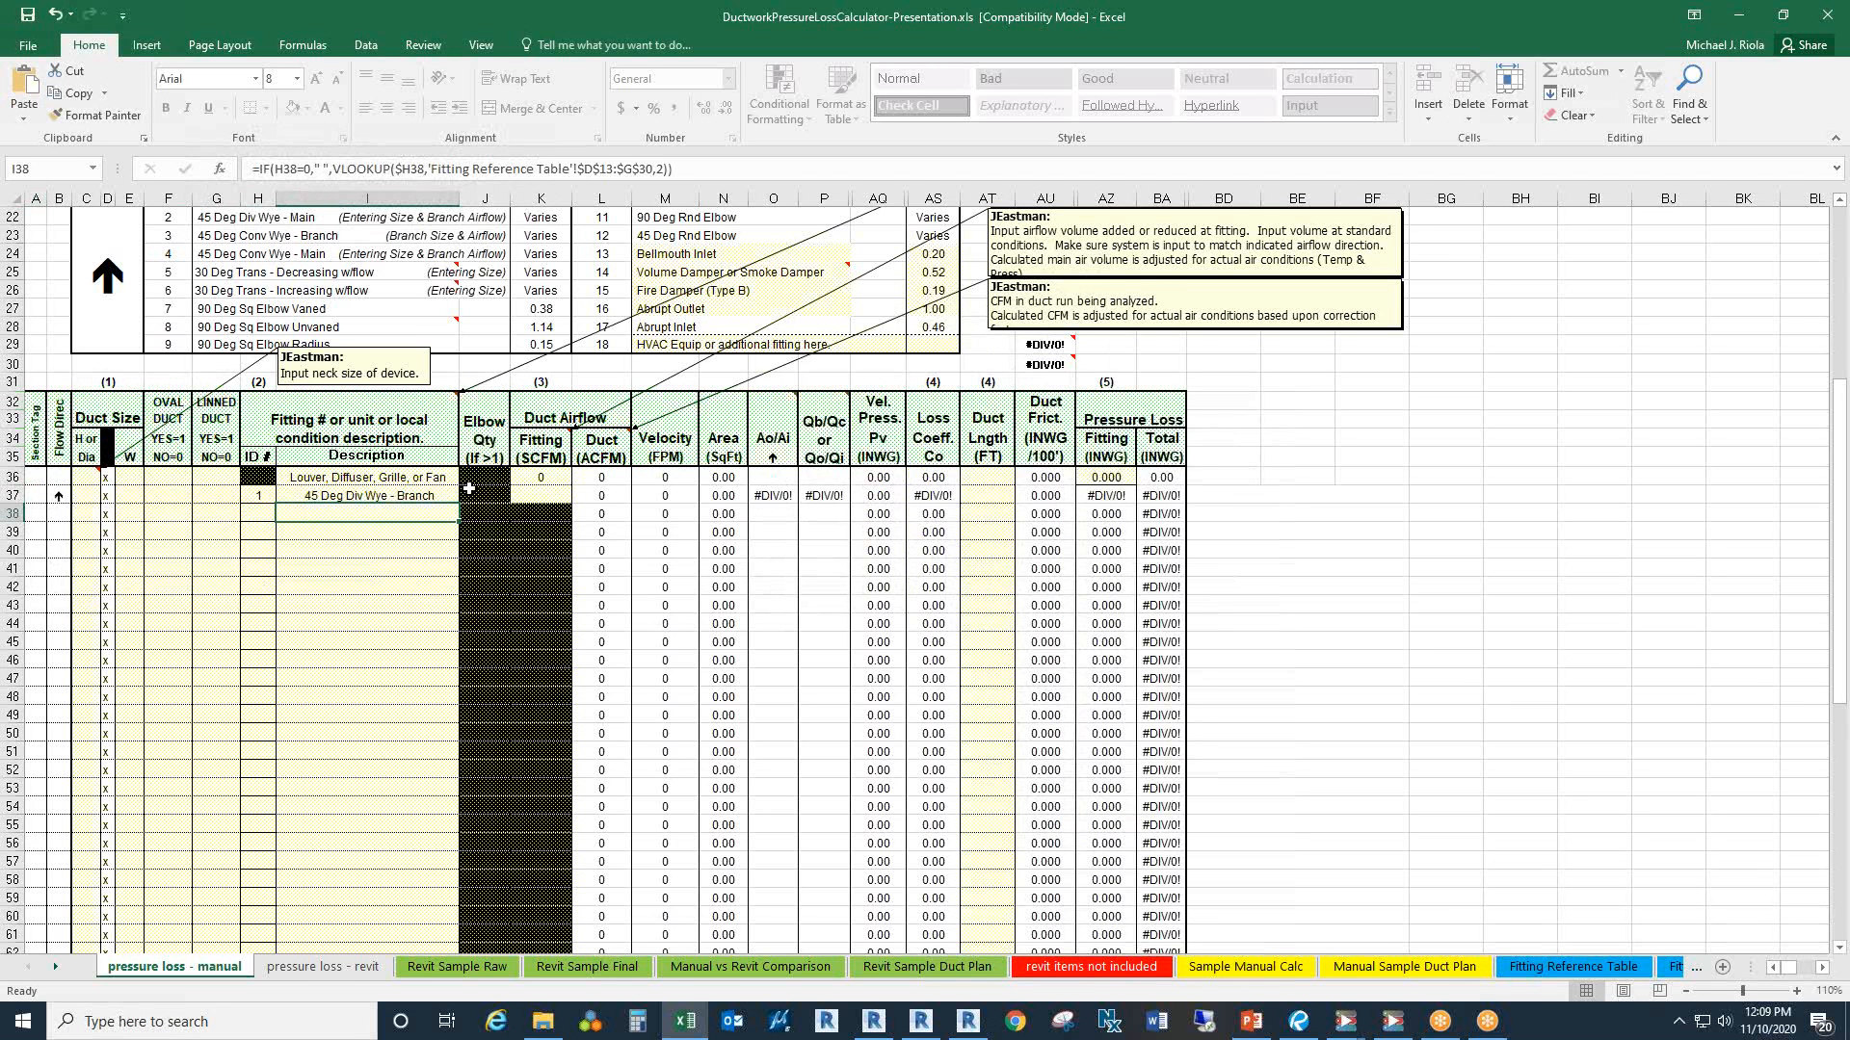
Step: Enter fitting number 10 in the ID # cell of row 38
{"action": "scroll", "coordinate": [487, 530], "scroll_direction": "up", "scroll_amount": 1}
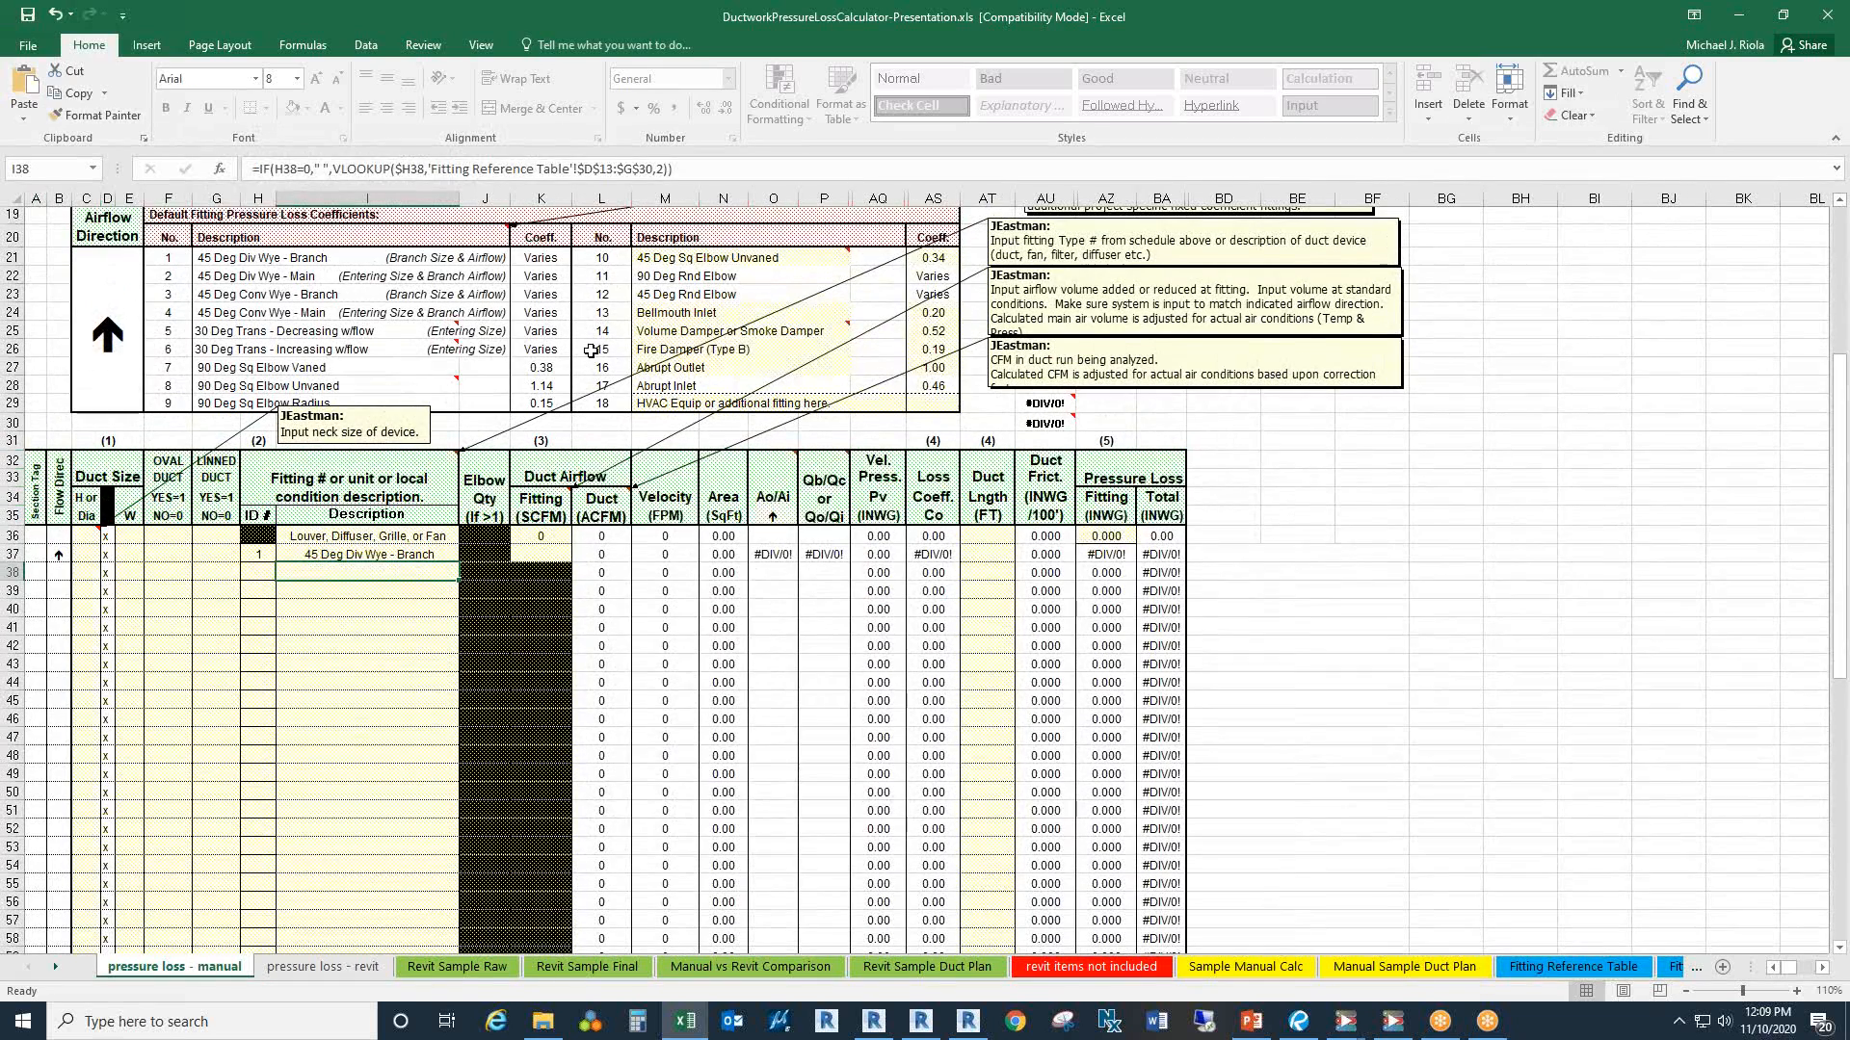
{"action": "left_click", "coordinate": [257, 572]}
{"action": "type", "text": "10"}
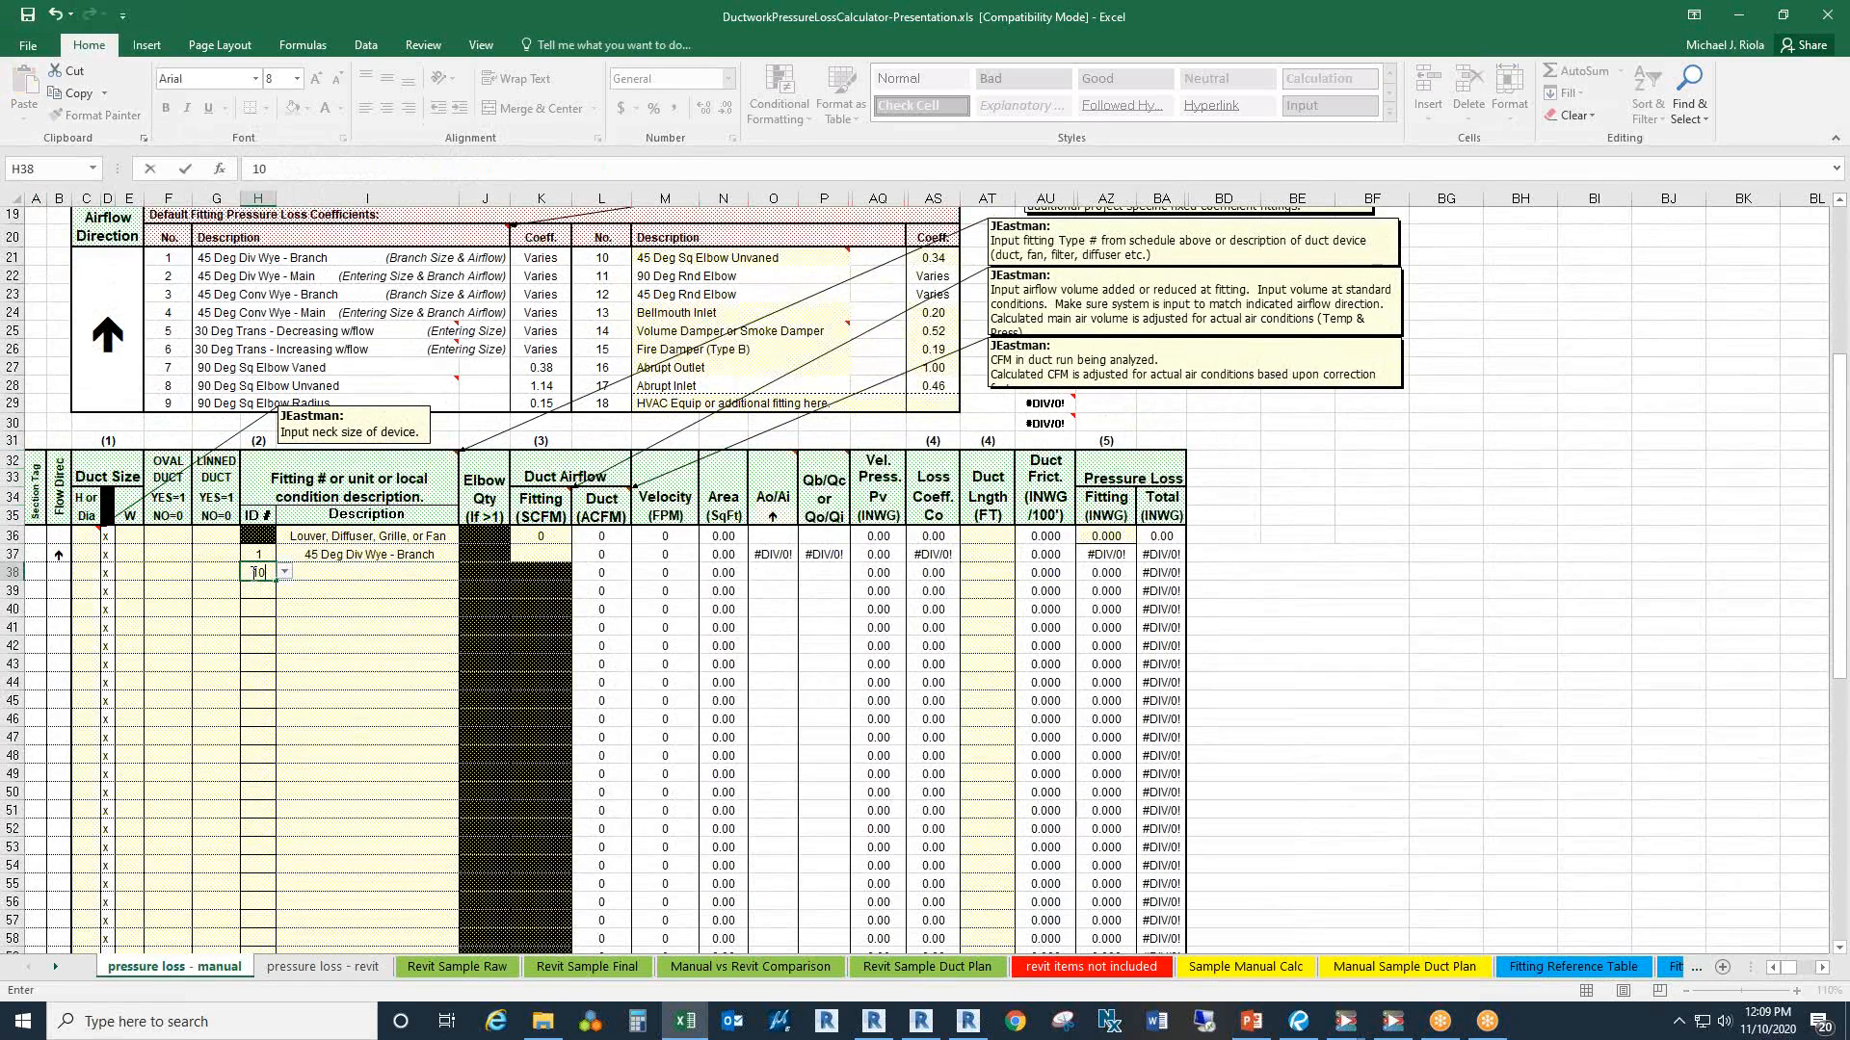
{"action": "key", "text": "Return"}
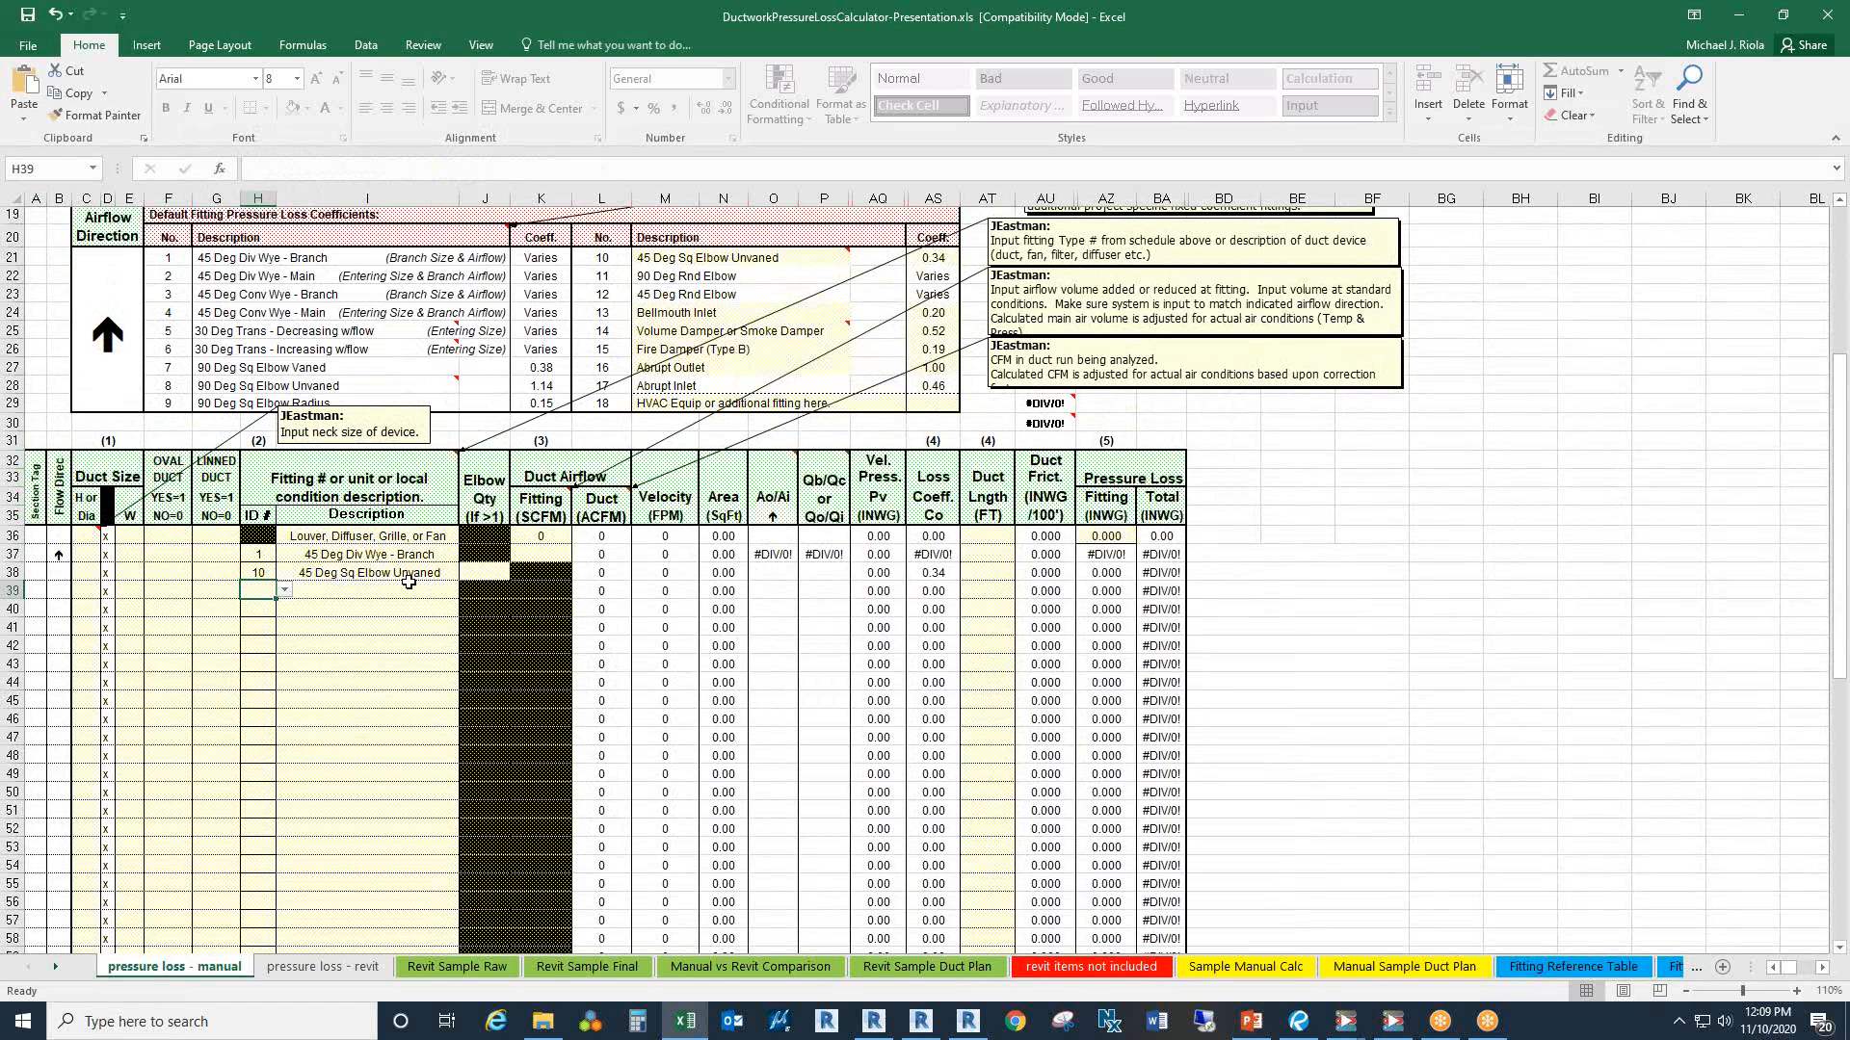
Step: Examine the default wye fittings 1 to 4, the empty fitting cells of row 39 and the Qb/Qc column heading
{"action": "left_click_drag", "start_coordinate": [255, 254], "coordinate": [478, 308]}
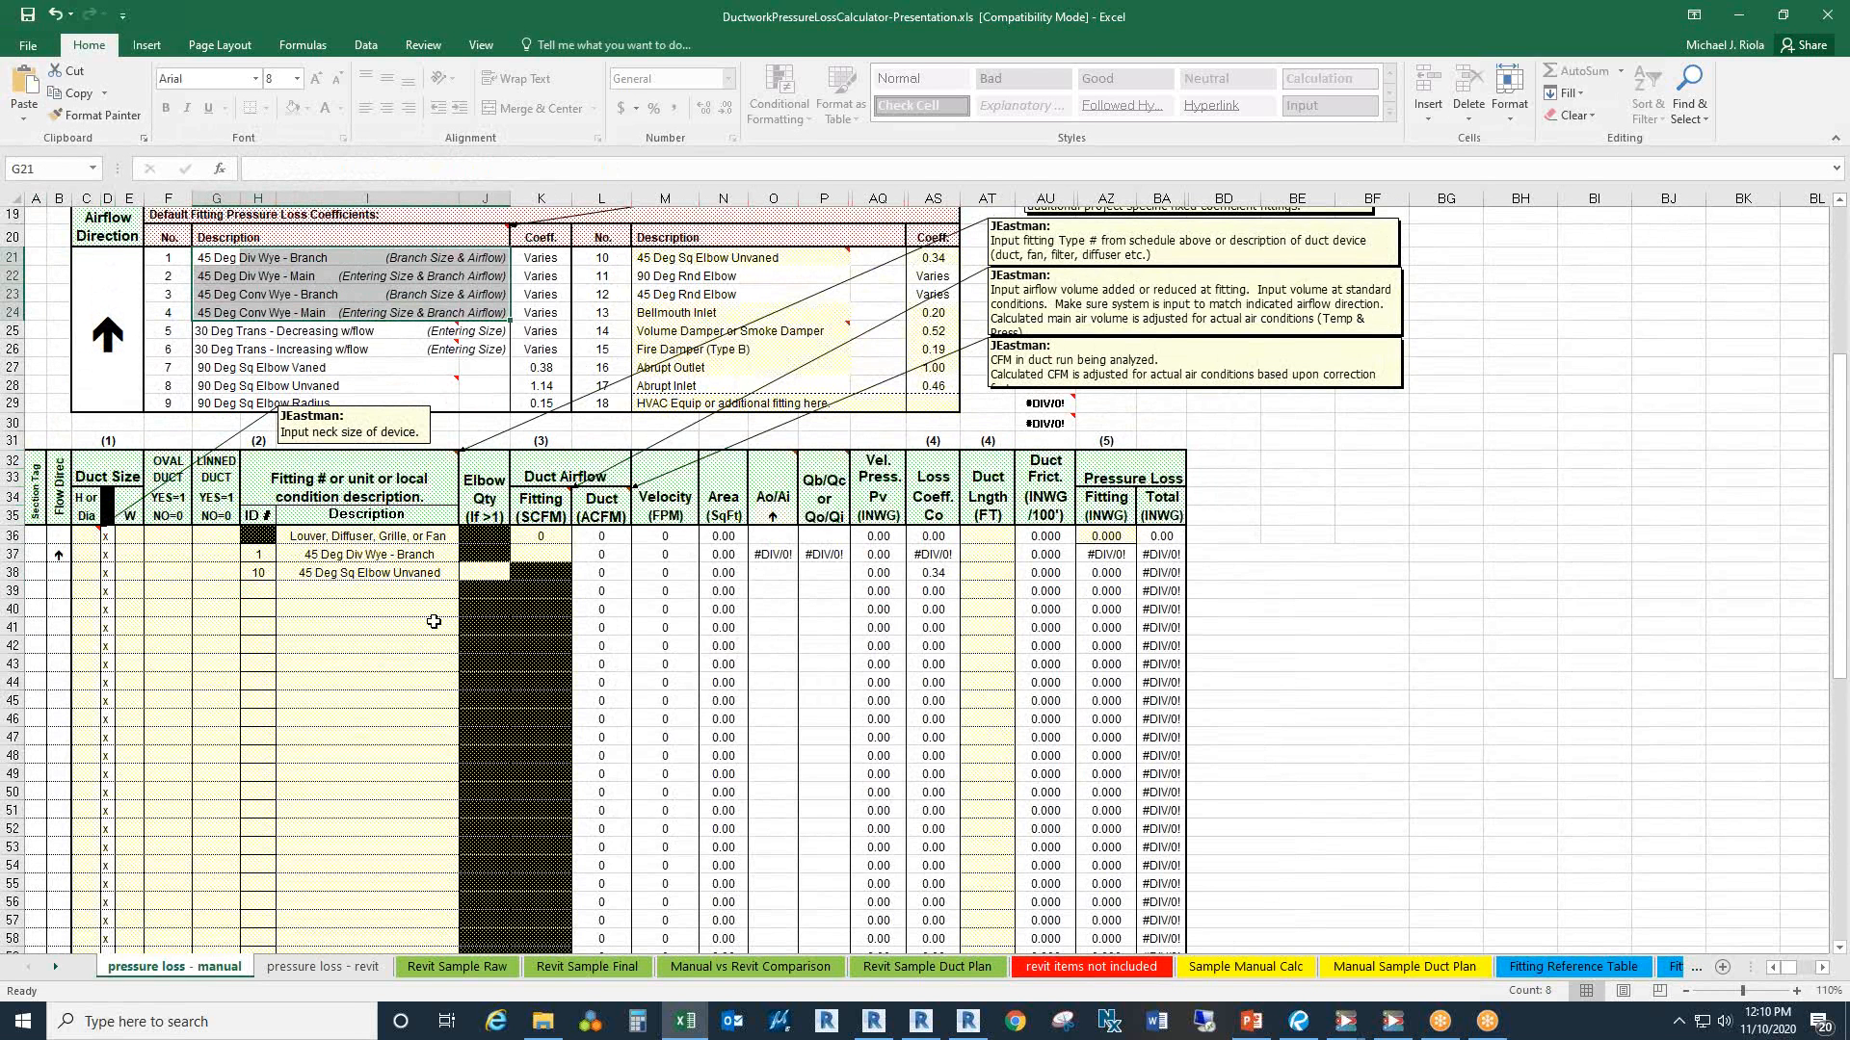
{"action": "scroll", "coordinate": [414, 619], "scroll_direction": "up", "scroll_amount": 1}
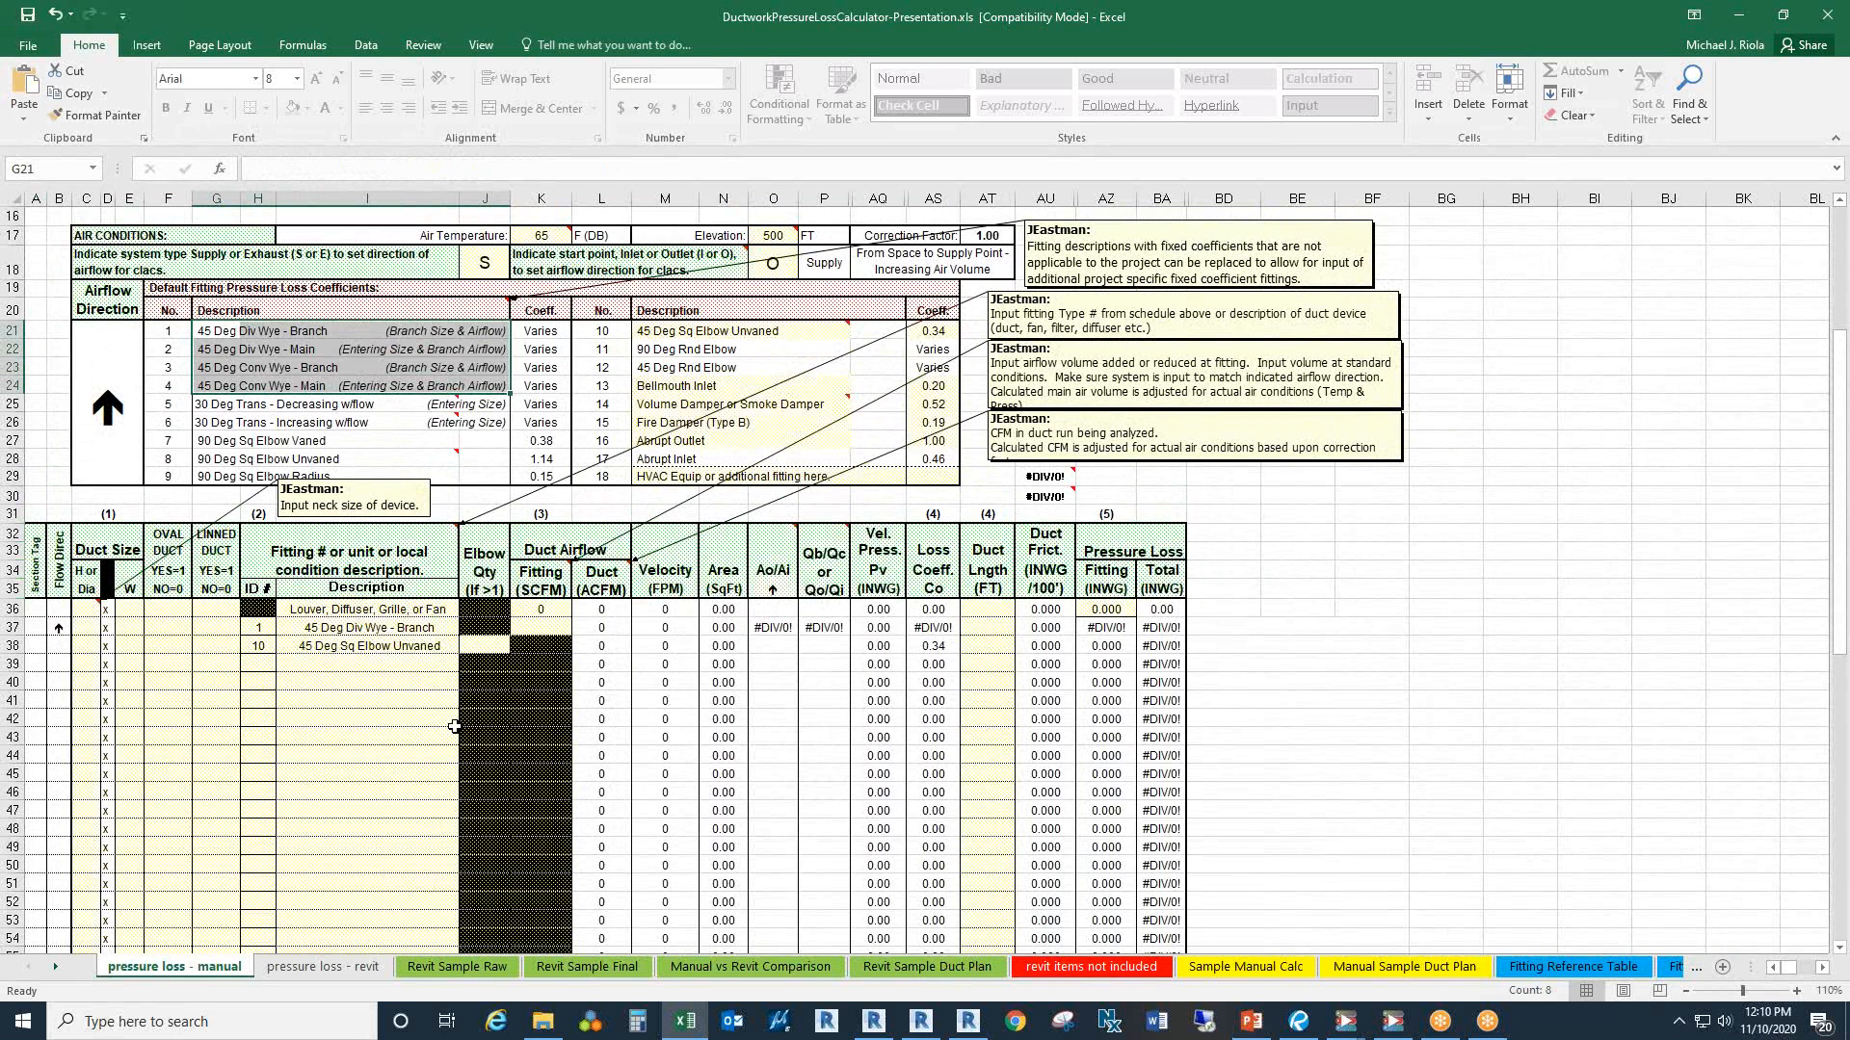
{"action": "left_click", "coordinate": [349, 665]}
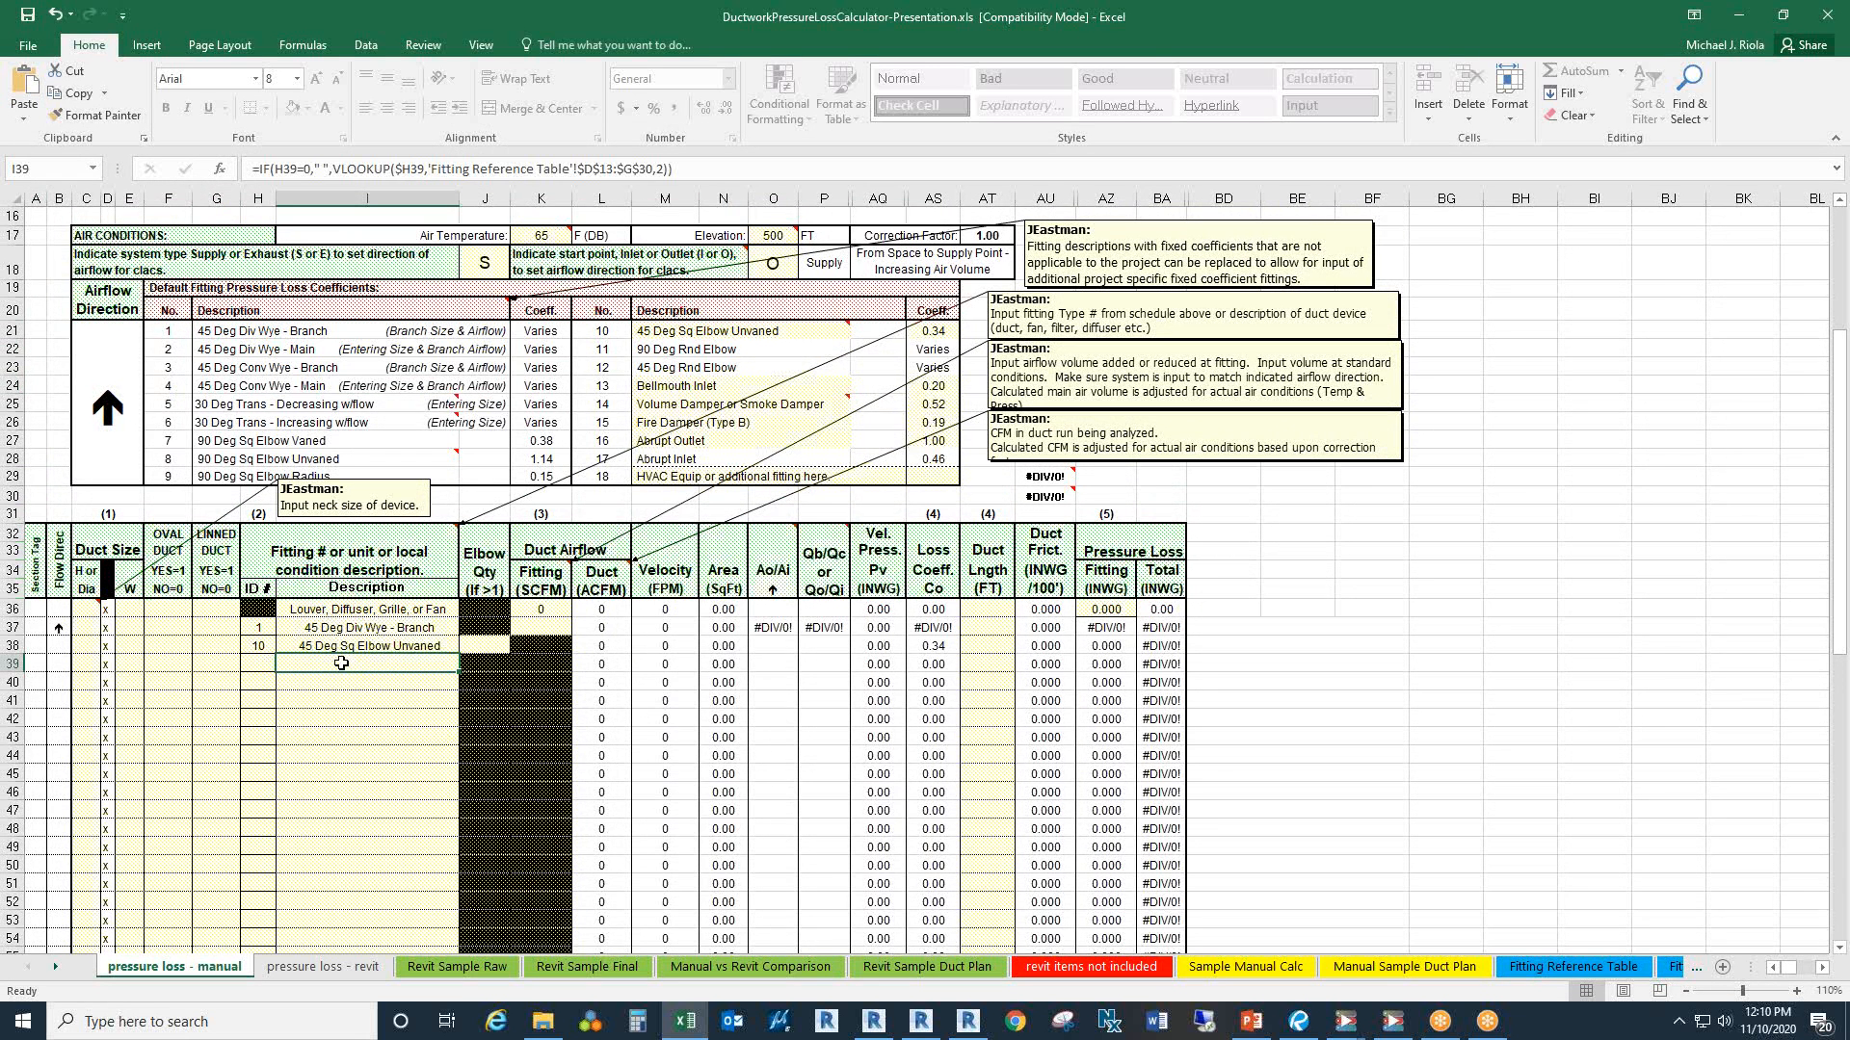
{"action": "left_click", "coordinate": [267, 663]}
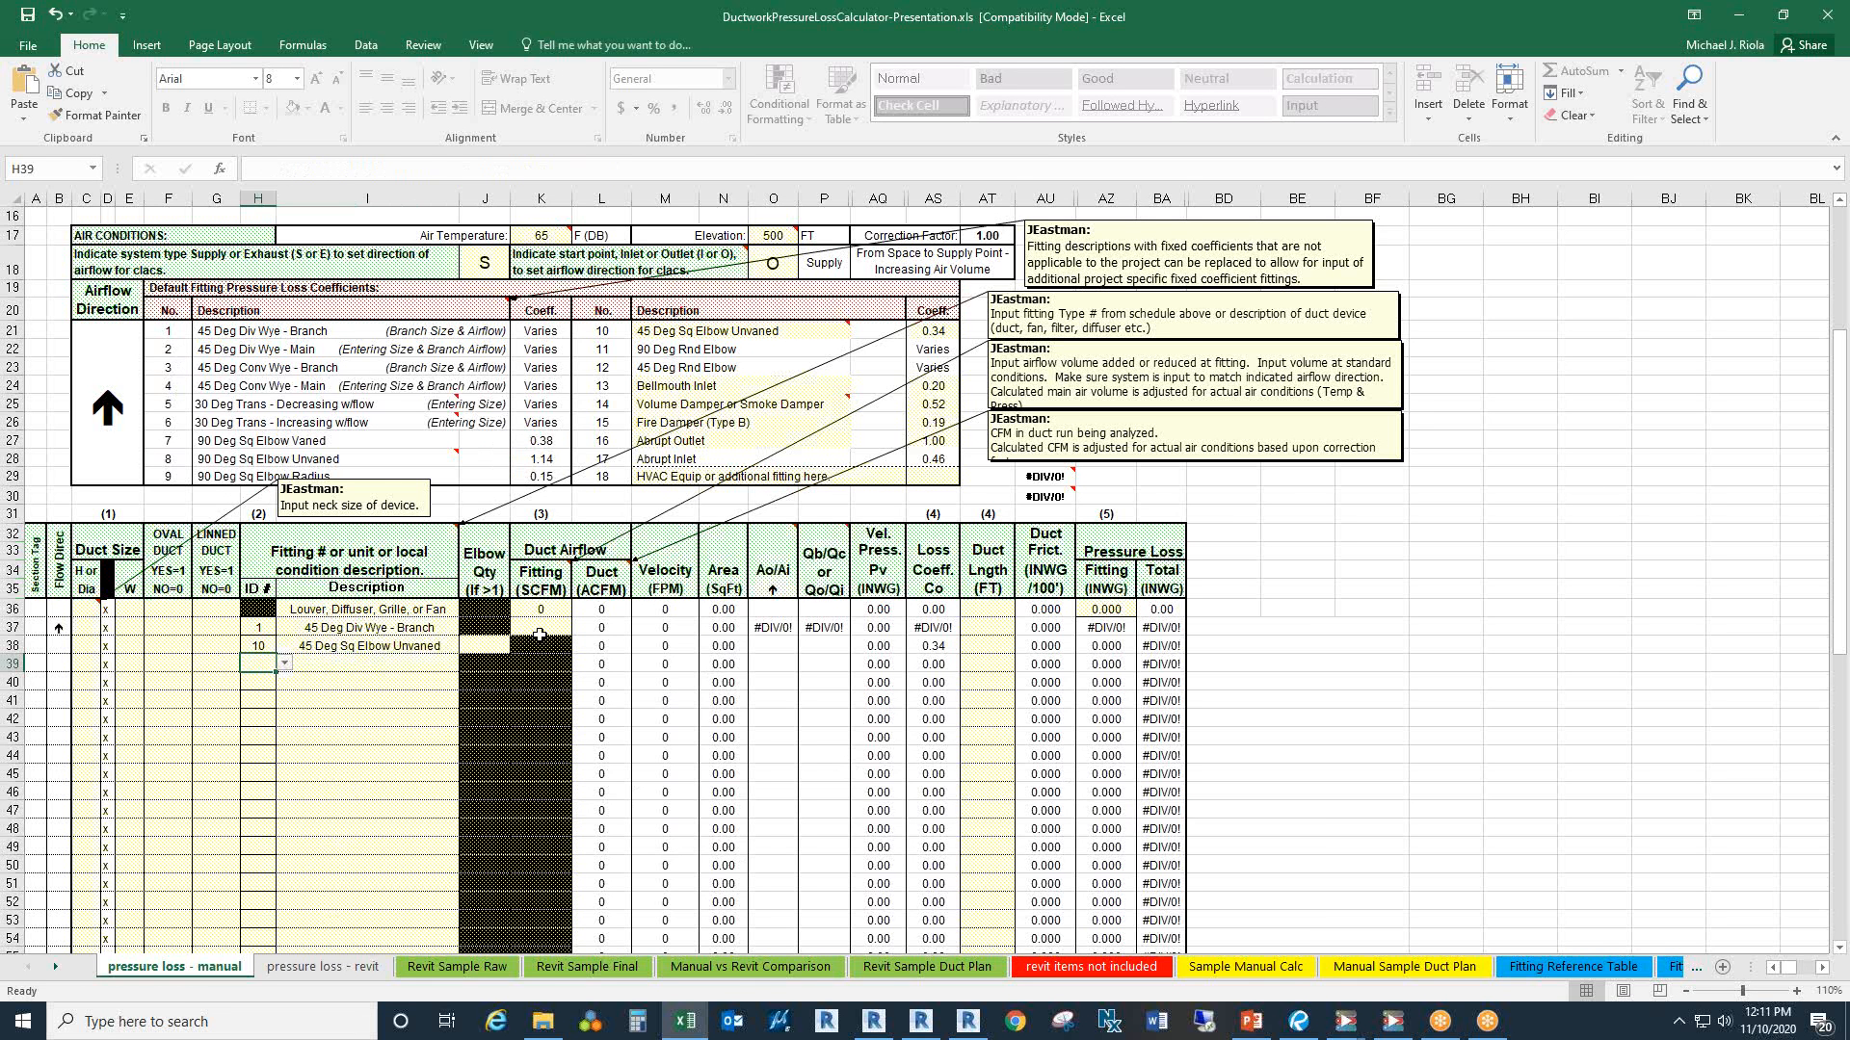
{"action": "left_click", "coordinate": [809, 568]}
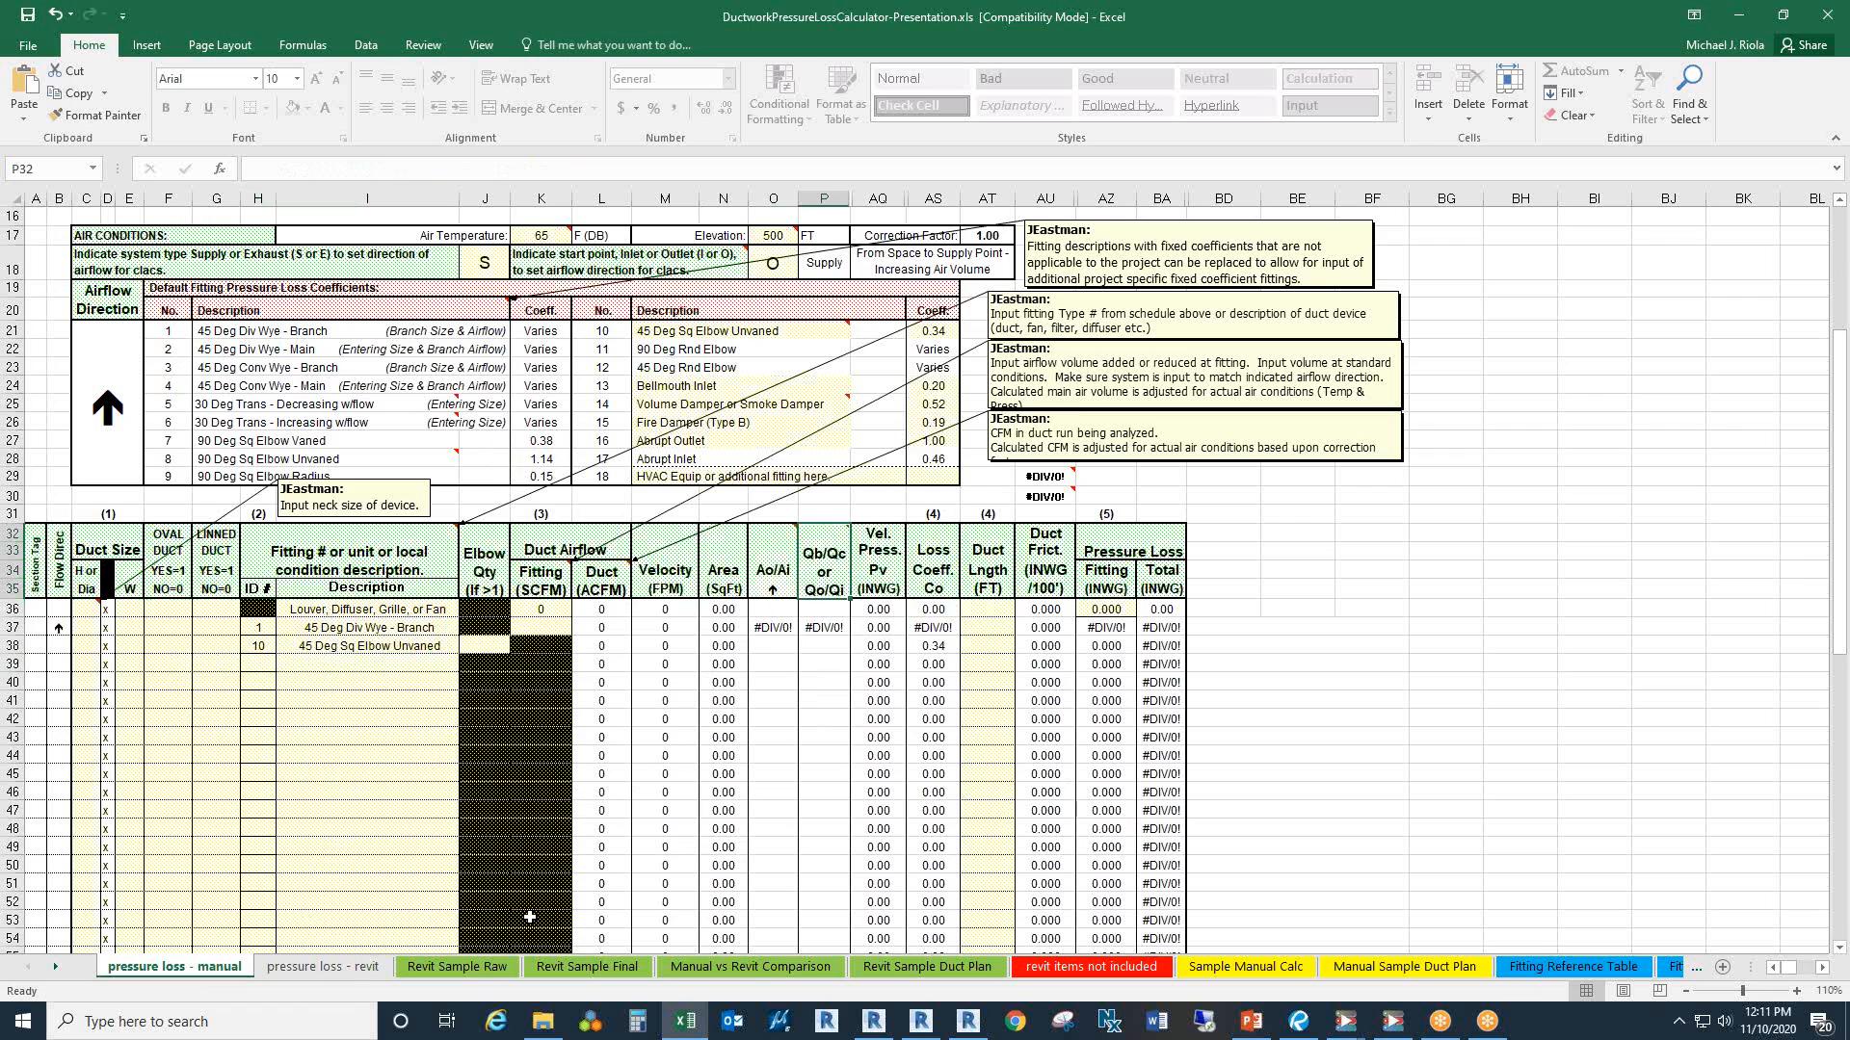
Step: Compare the fitting airflow (SCFM) columns of the revit and manual pressure loss sheets, checking cell K37
{"action": "left_click", "coordinate": [366, 967]}
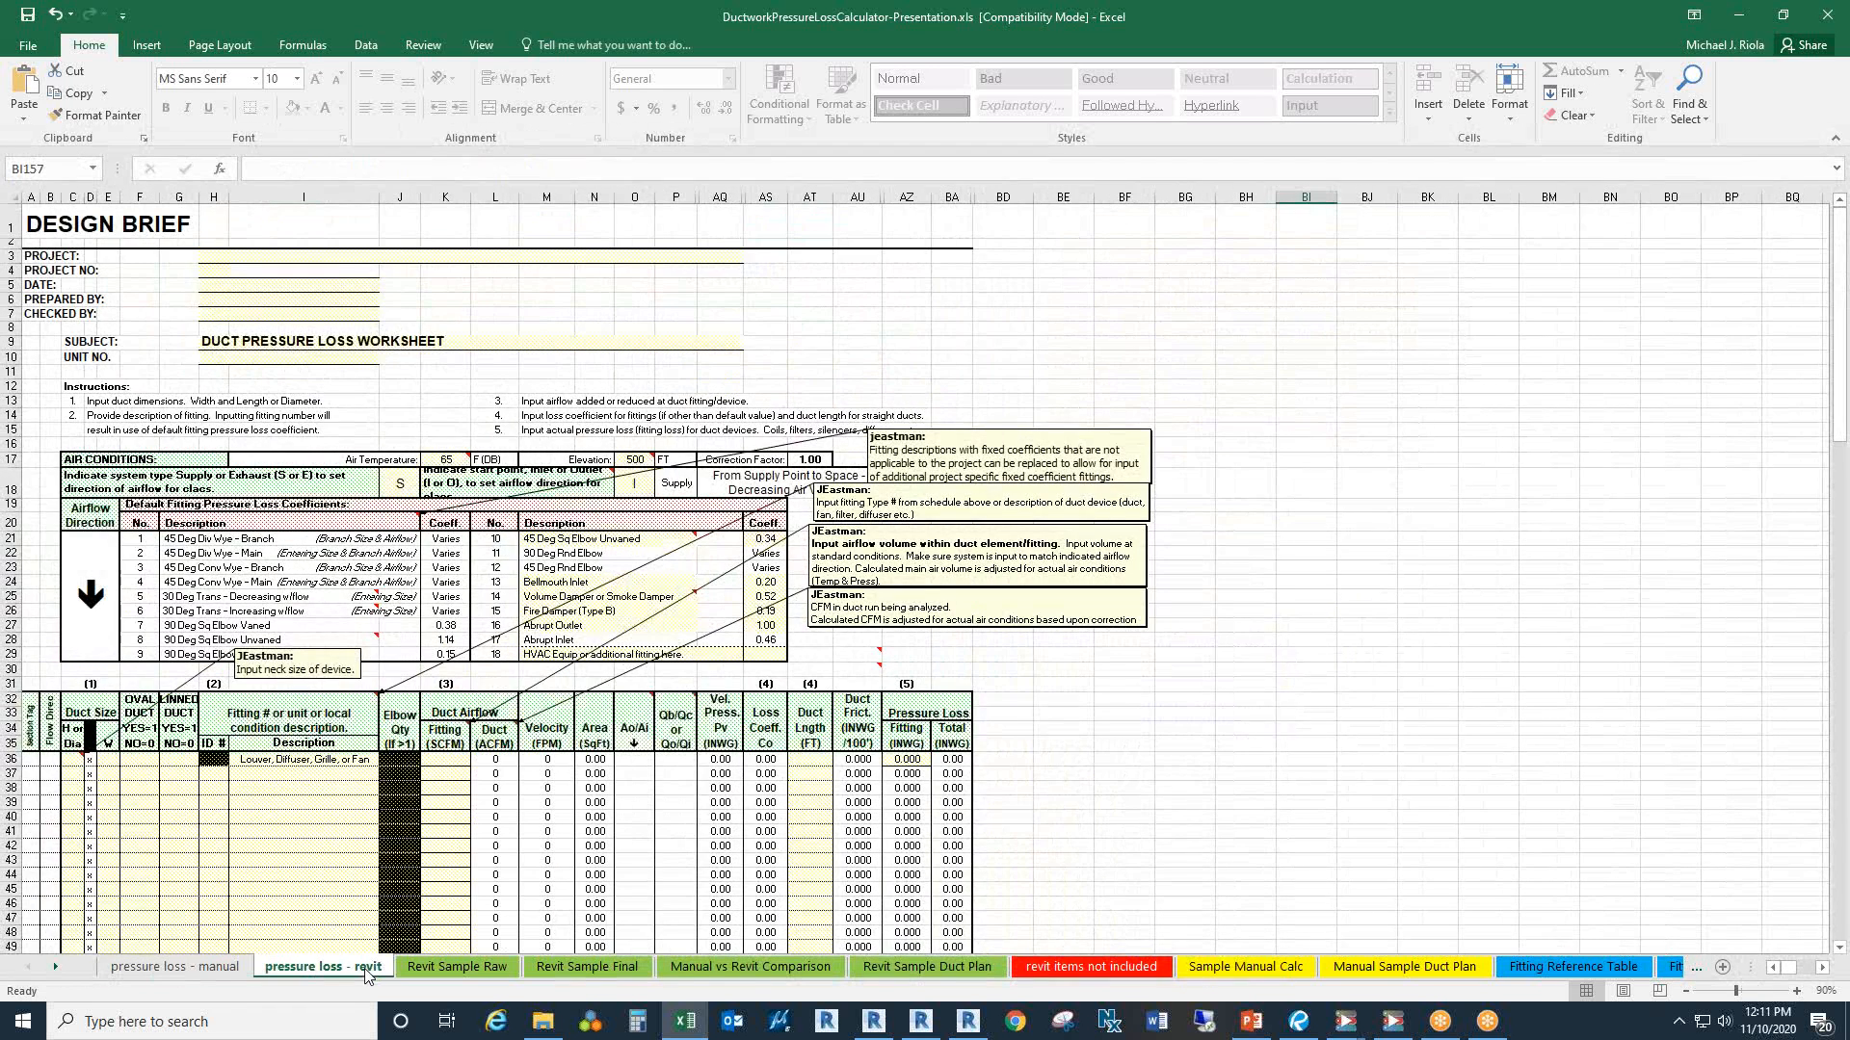
{"action": "scroll", "coordinate": [366, 817], "scroll_direction": "down", "scroll_amount": 1}
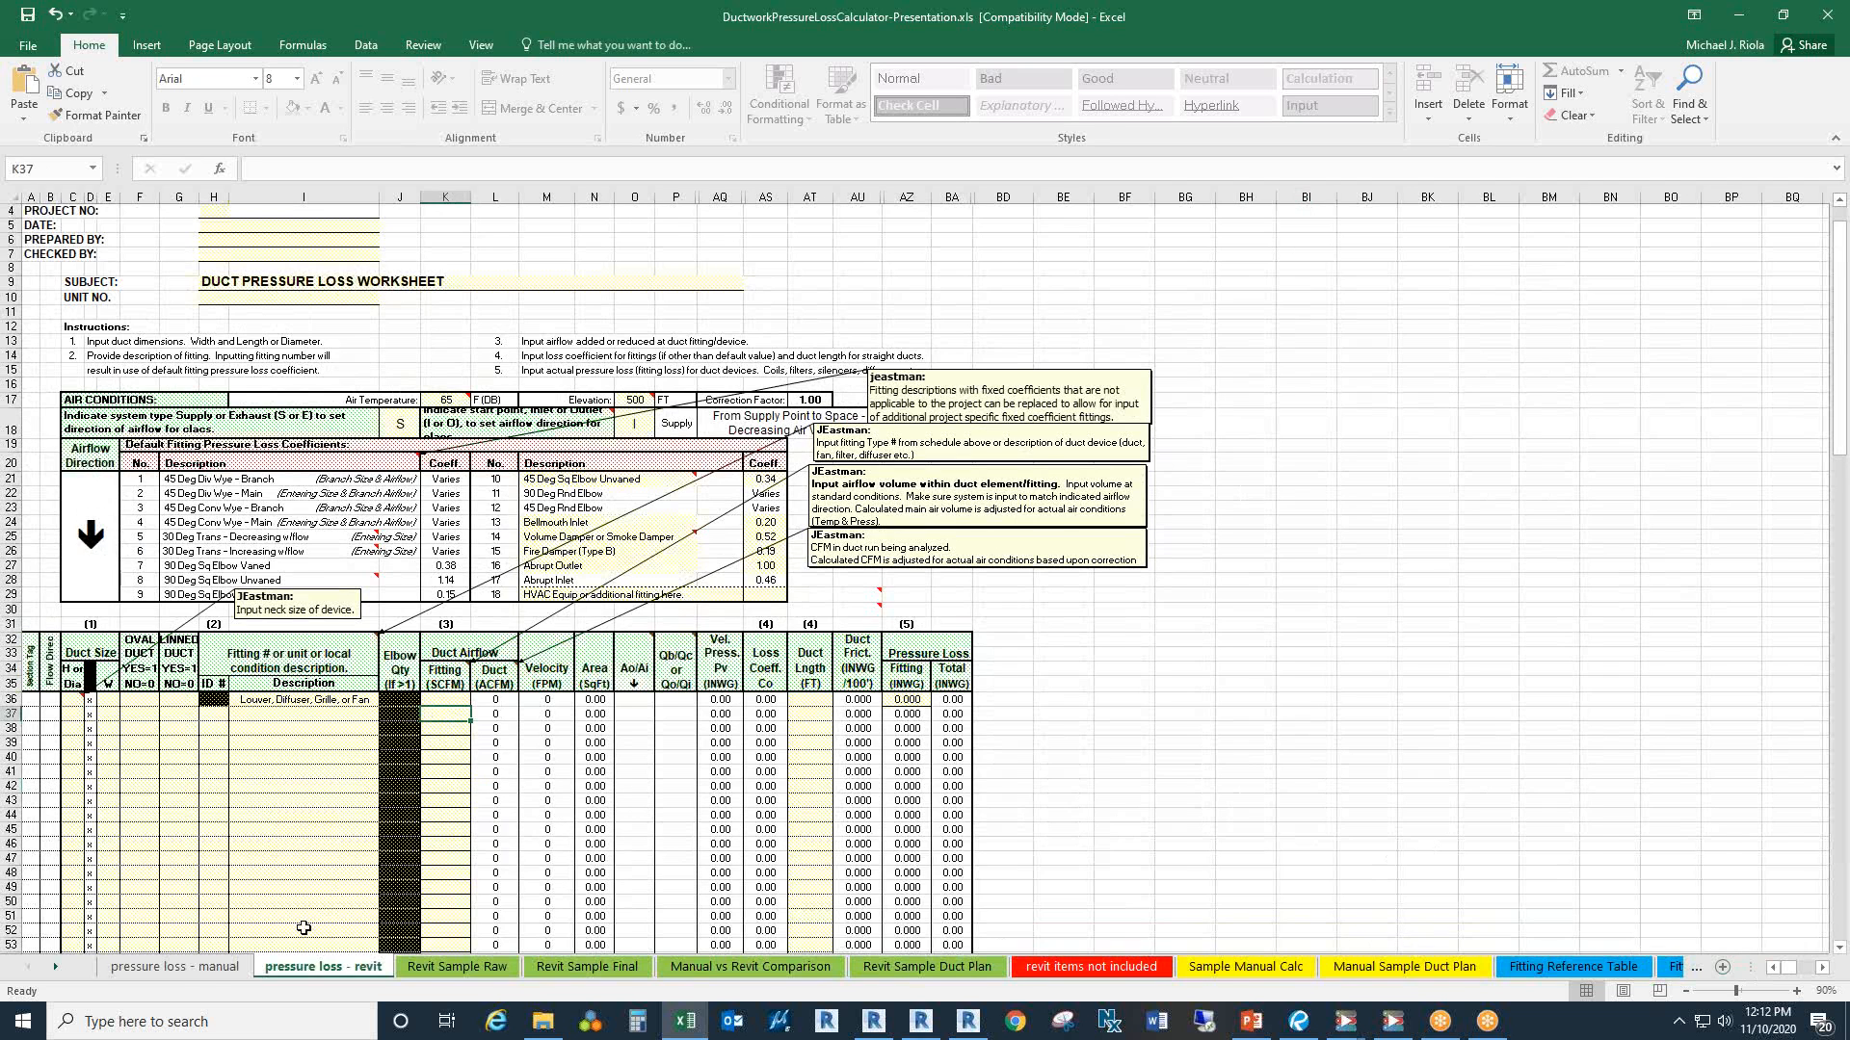
{"action": "left_click", "coordinate": [190, 968]}
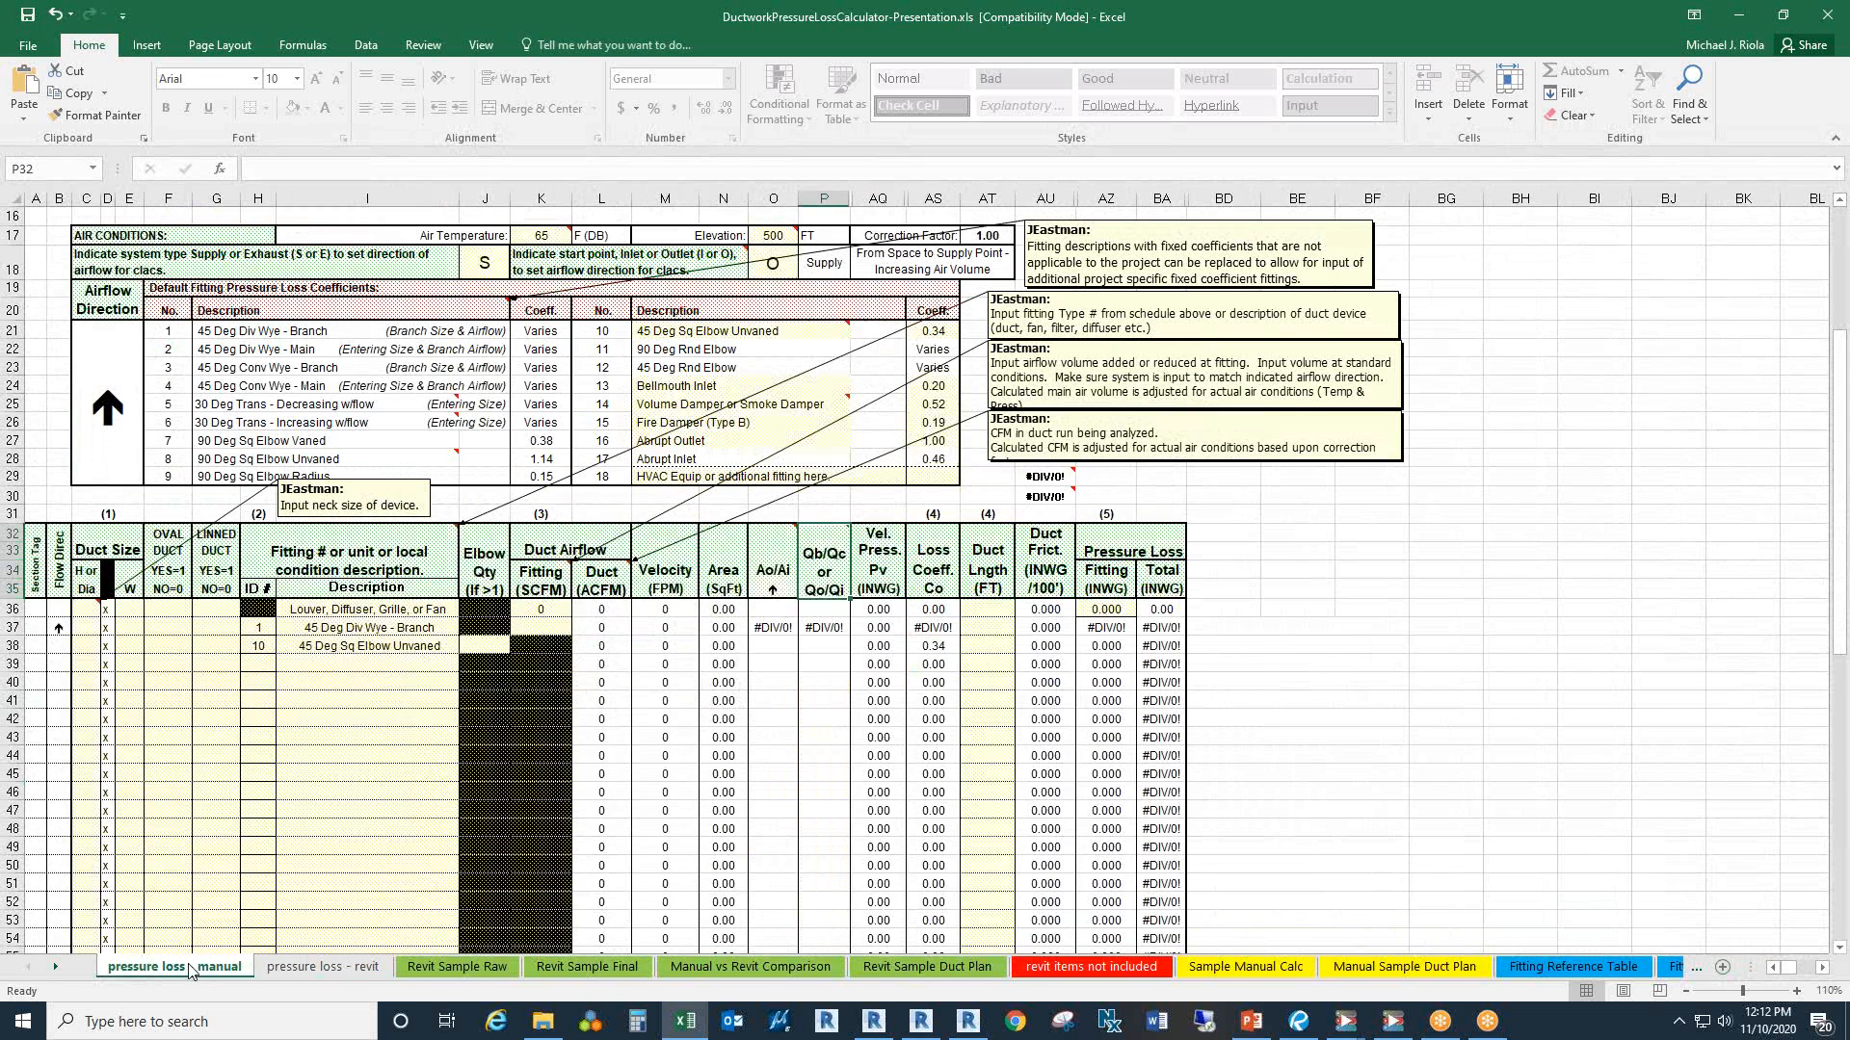
{"action": "left_click", "coordinate": [546, 620]}
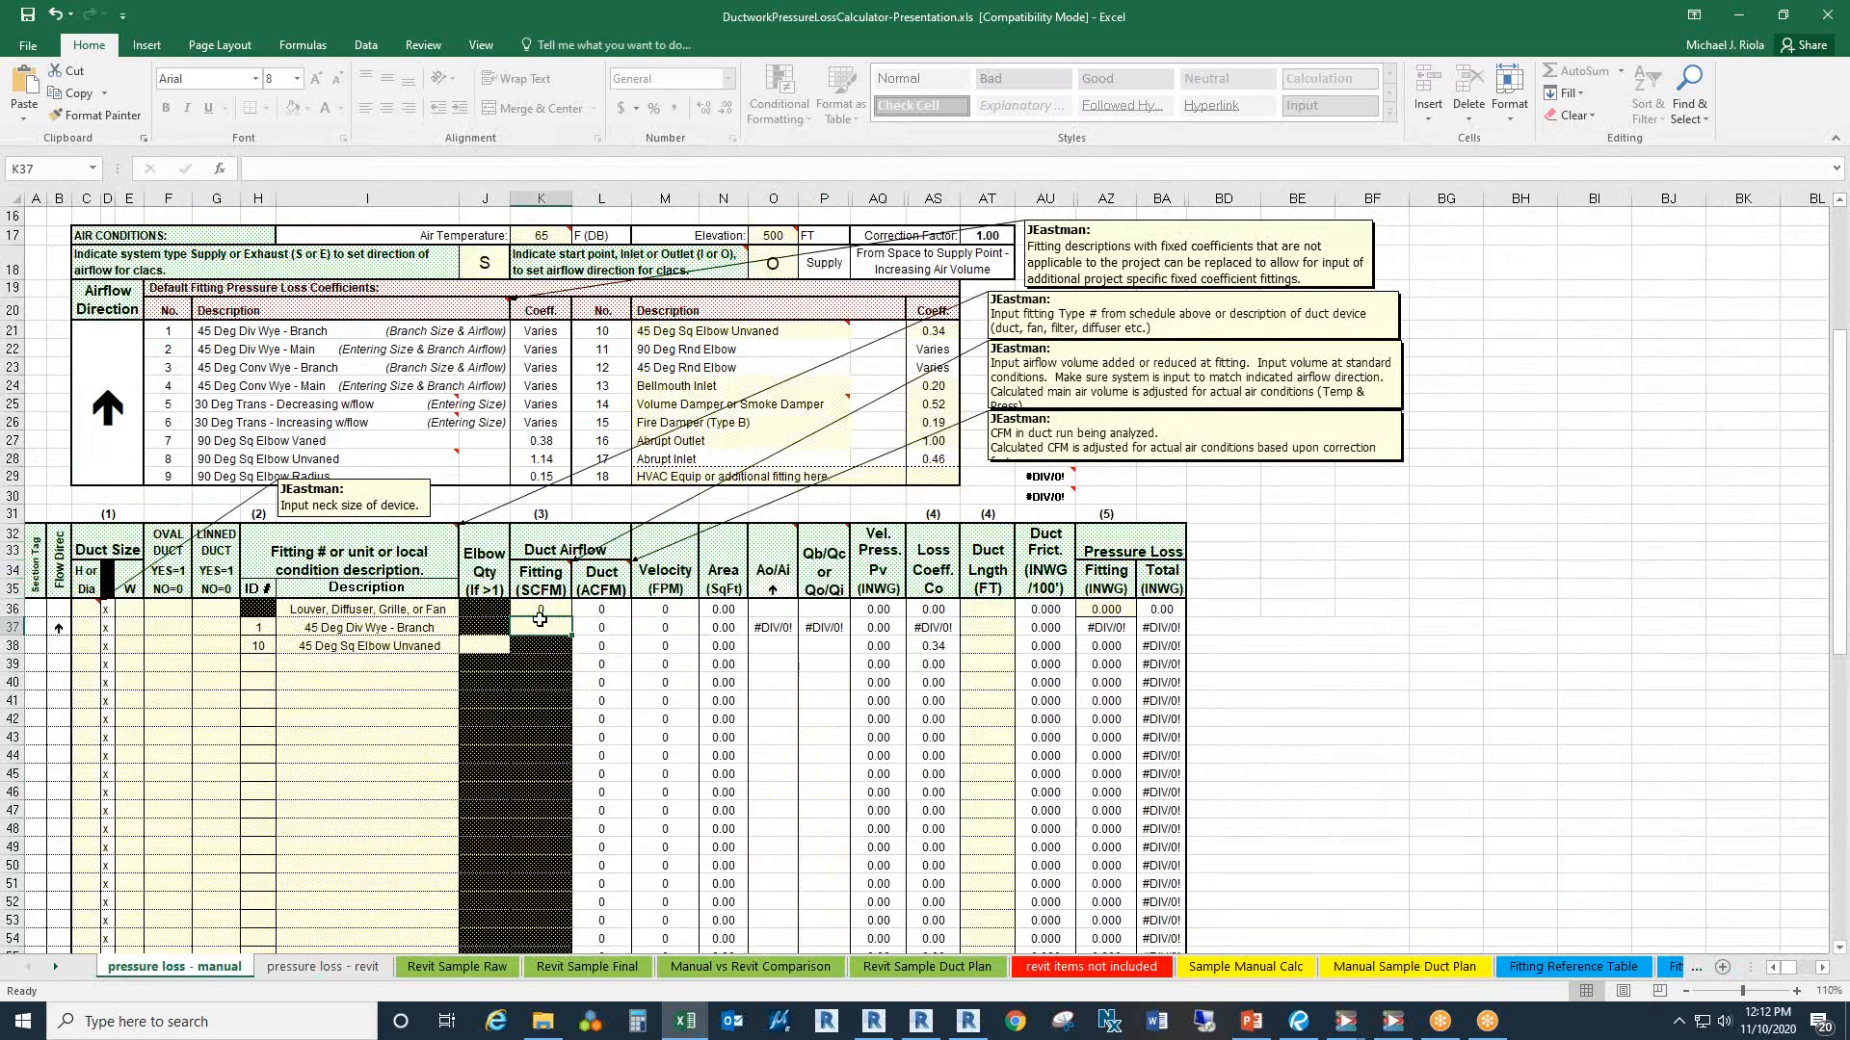
{"action": "scroll", "coordinate": [540, 618], "scroll_direction": "up", "scroll_amount": 1}
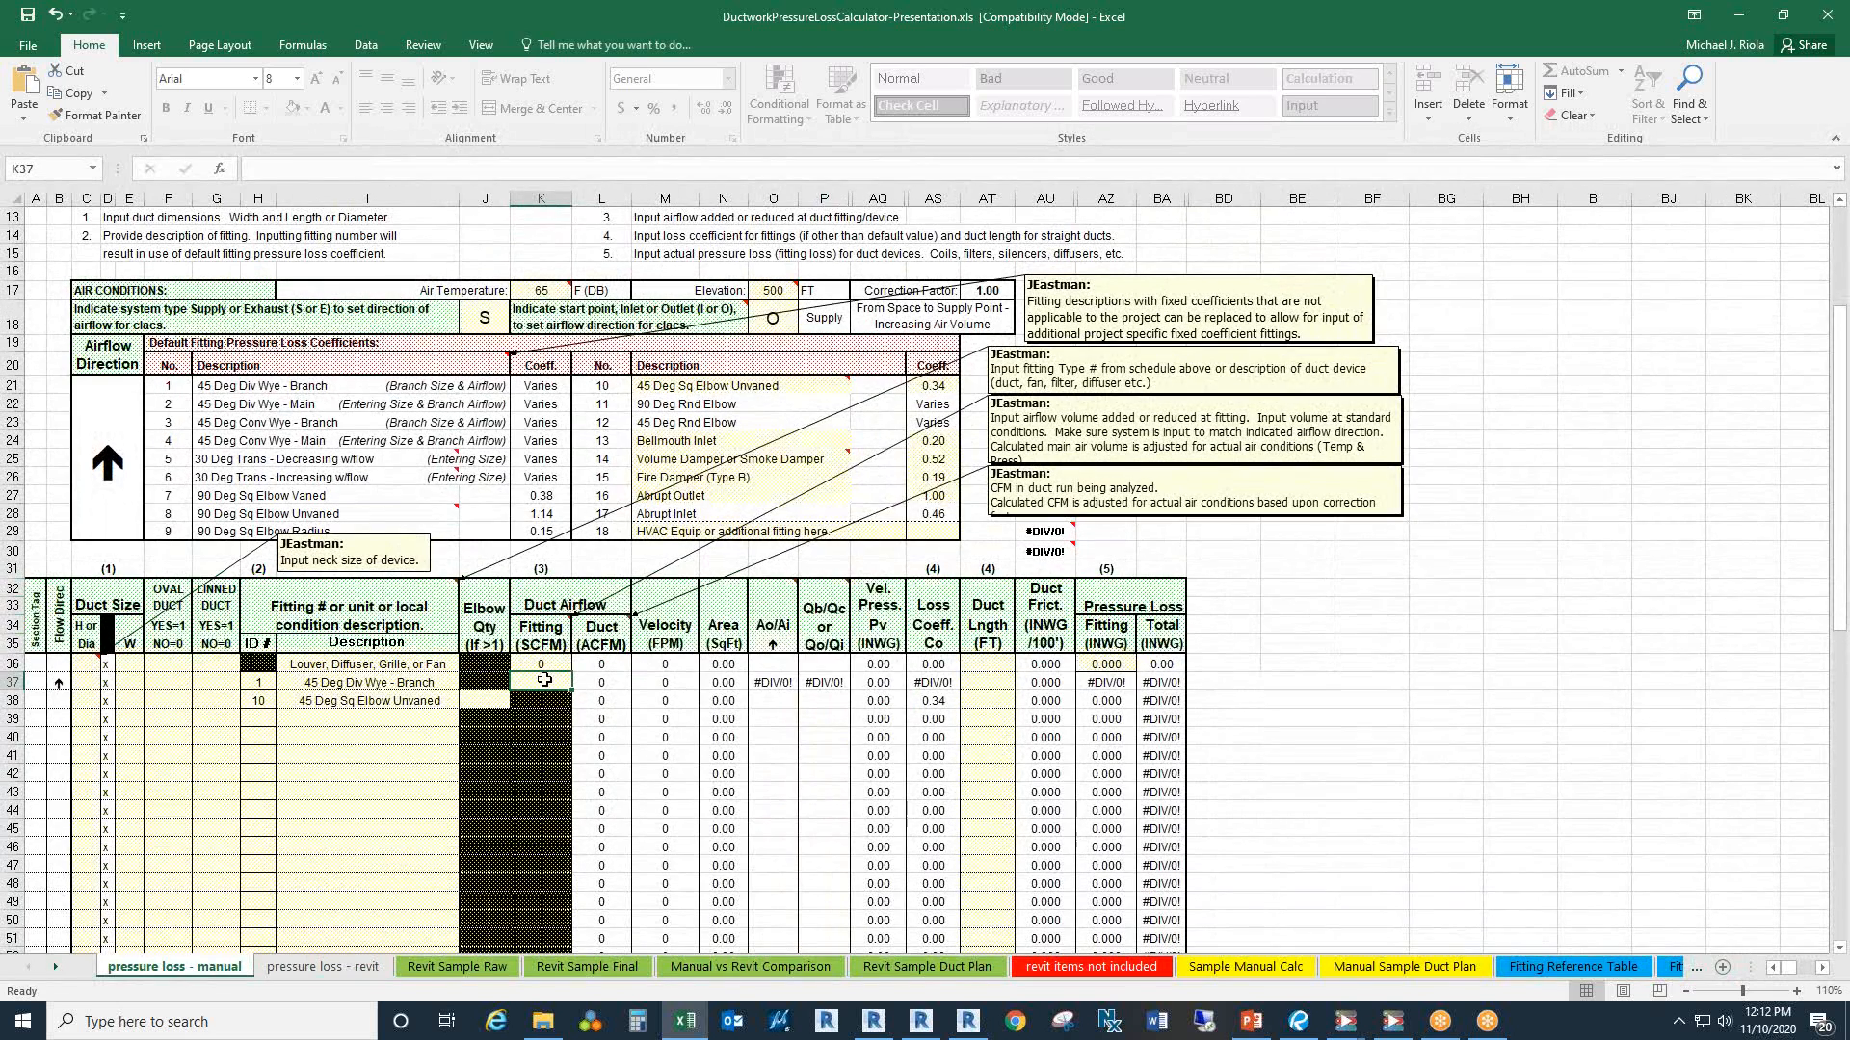
Step: Examine the fitting airflow (SCFM) input cells from row 36 down to row 44 on the pressure loss - revit sheet
{"action": "left_click", "coordinate": [308, 967]}
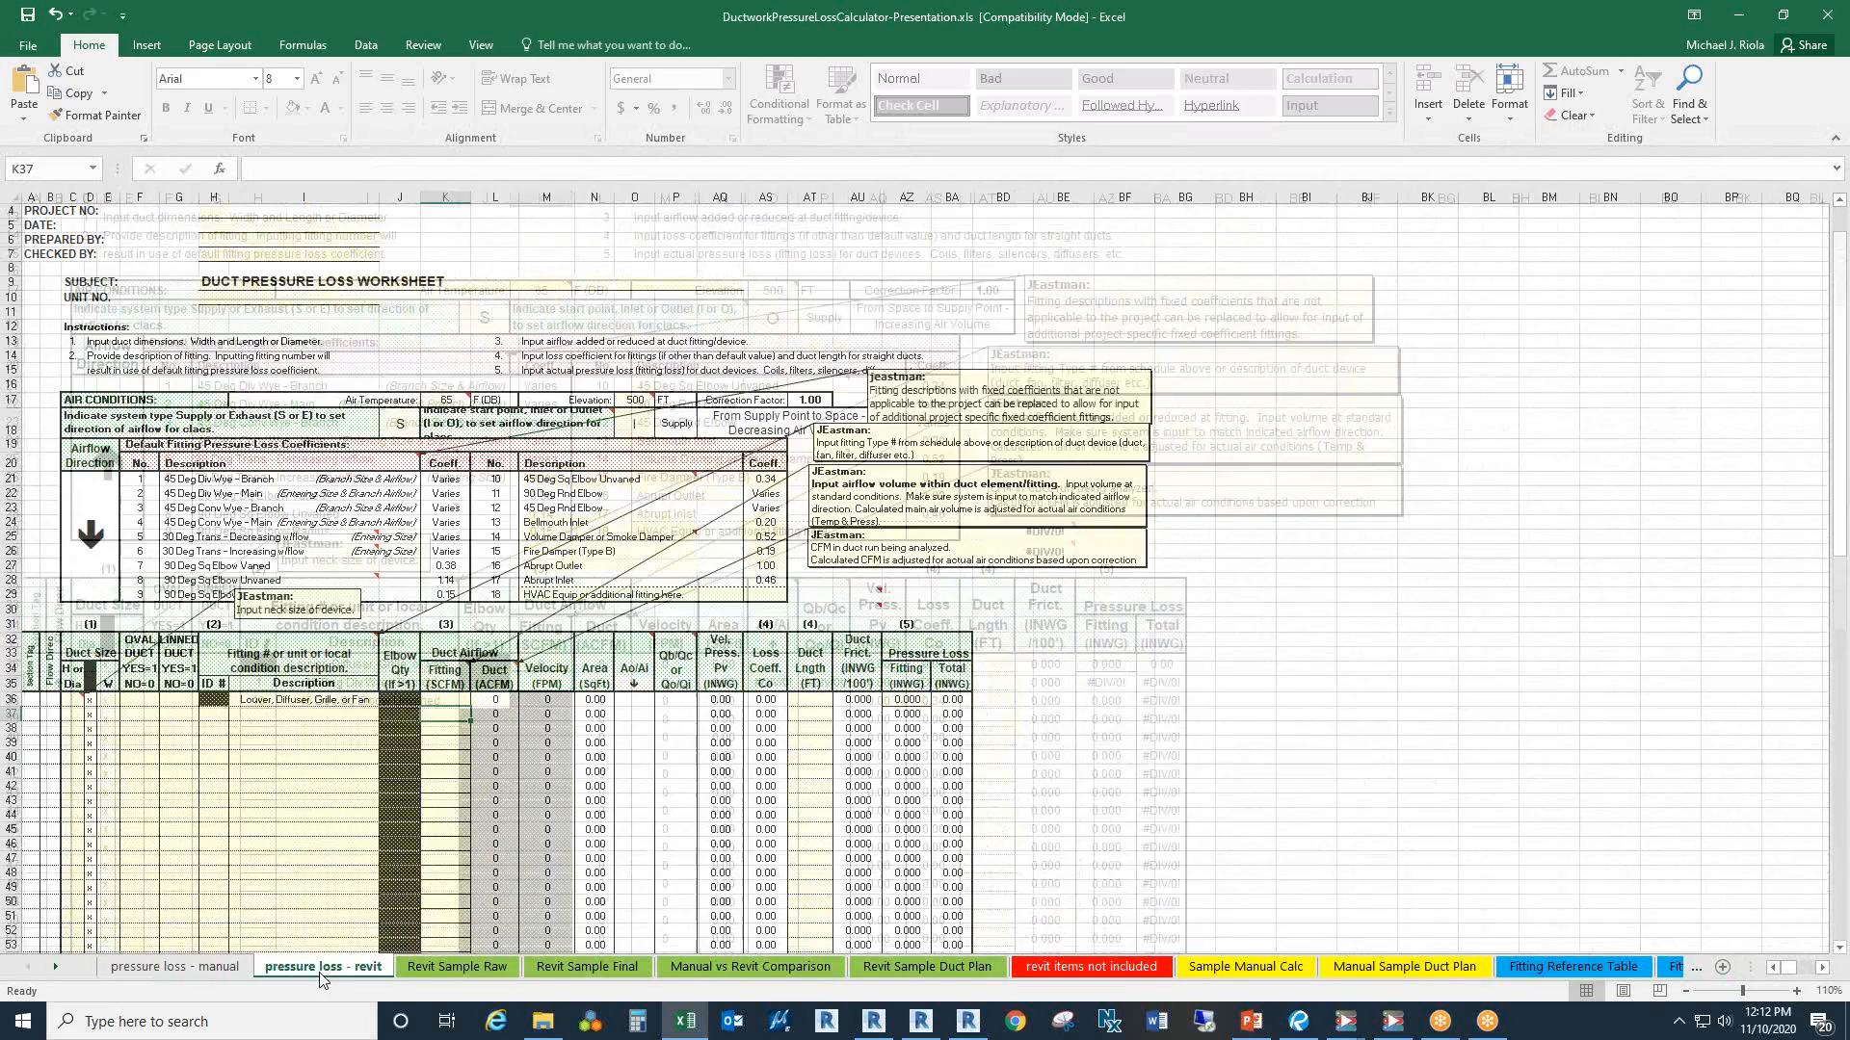
{"action": "scroll", "coordinate": [410, 689], "scroll_direction": "up", "scroll_amount": 4}
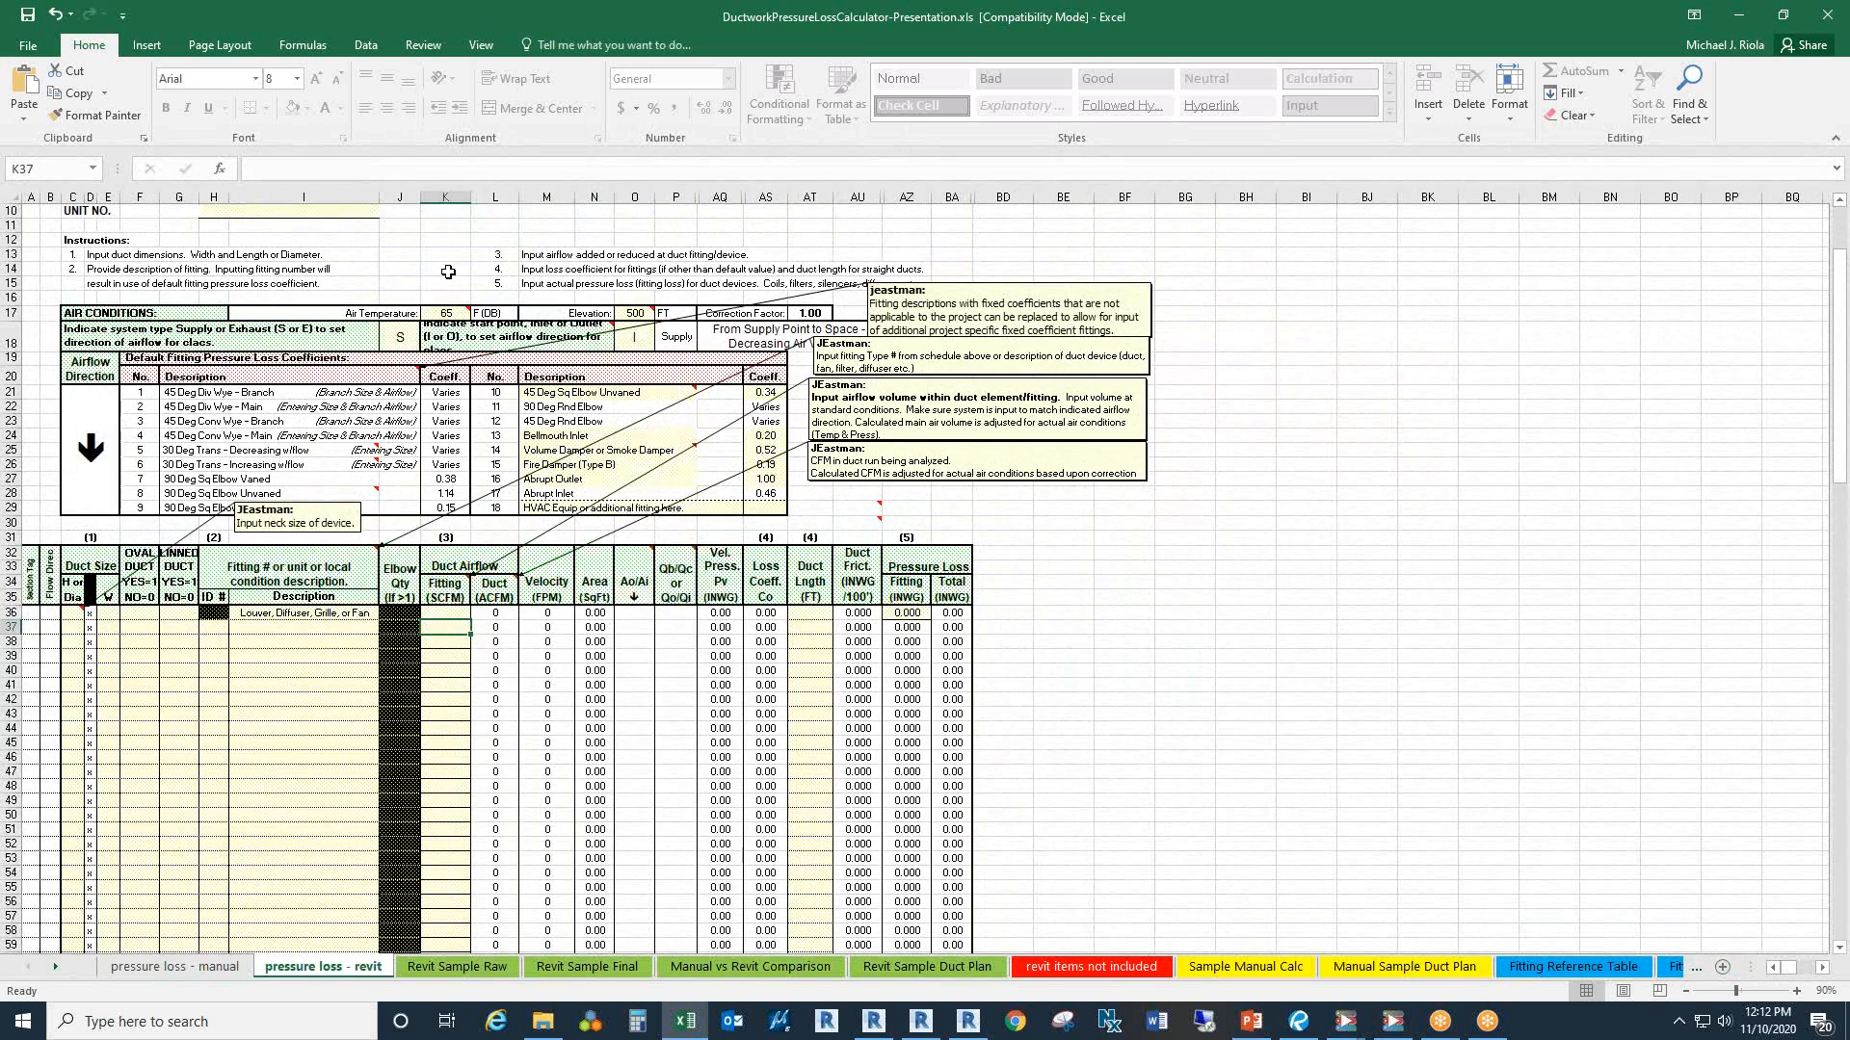
{"action": "left_click", "coordinate": [446, 613]}
{"action": "left_click", "coordinate": [443, 627]}
{"action": "left_click", "coordinate": [447, 643]}
{"action": "left_click", "coordinate": [446, 656]}
{"action": "left_click", "coordinate": [445, 684]}
{"action": "left_click", "coordinate": [446, 699]}
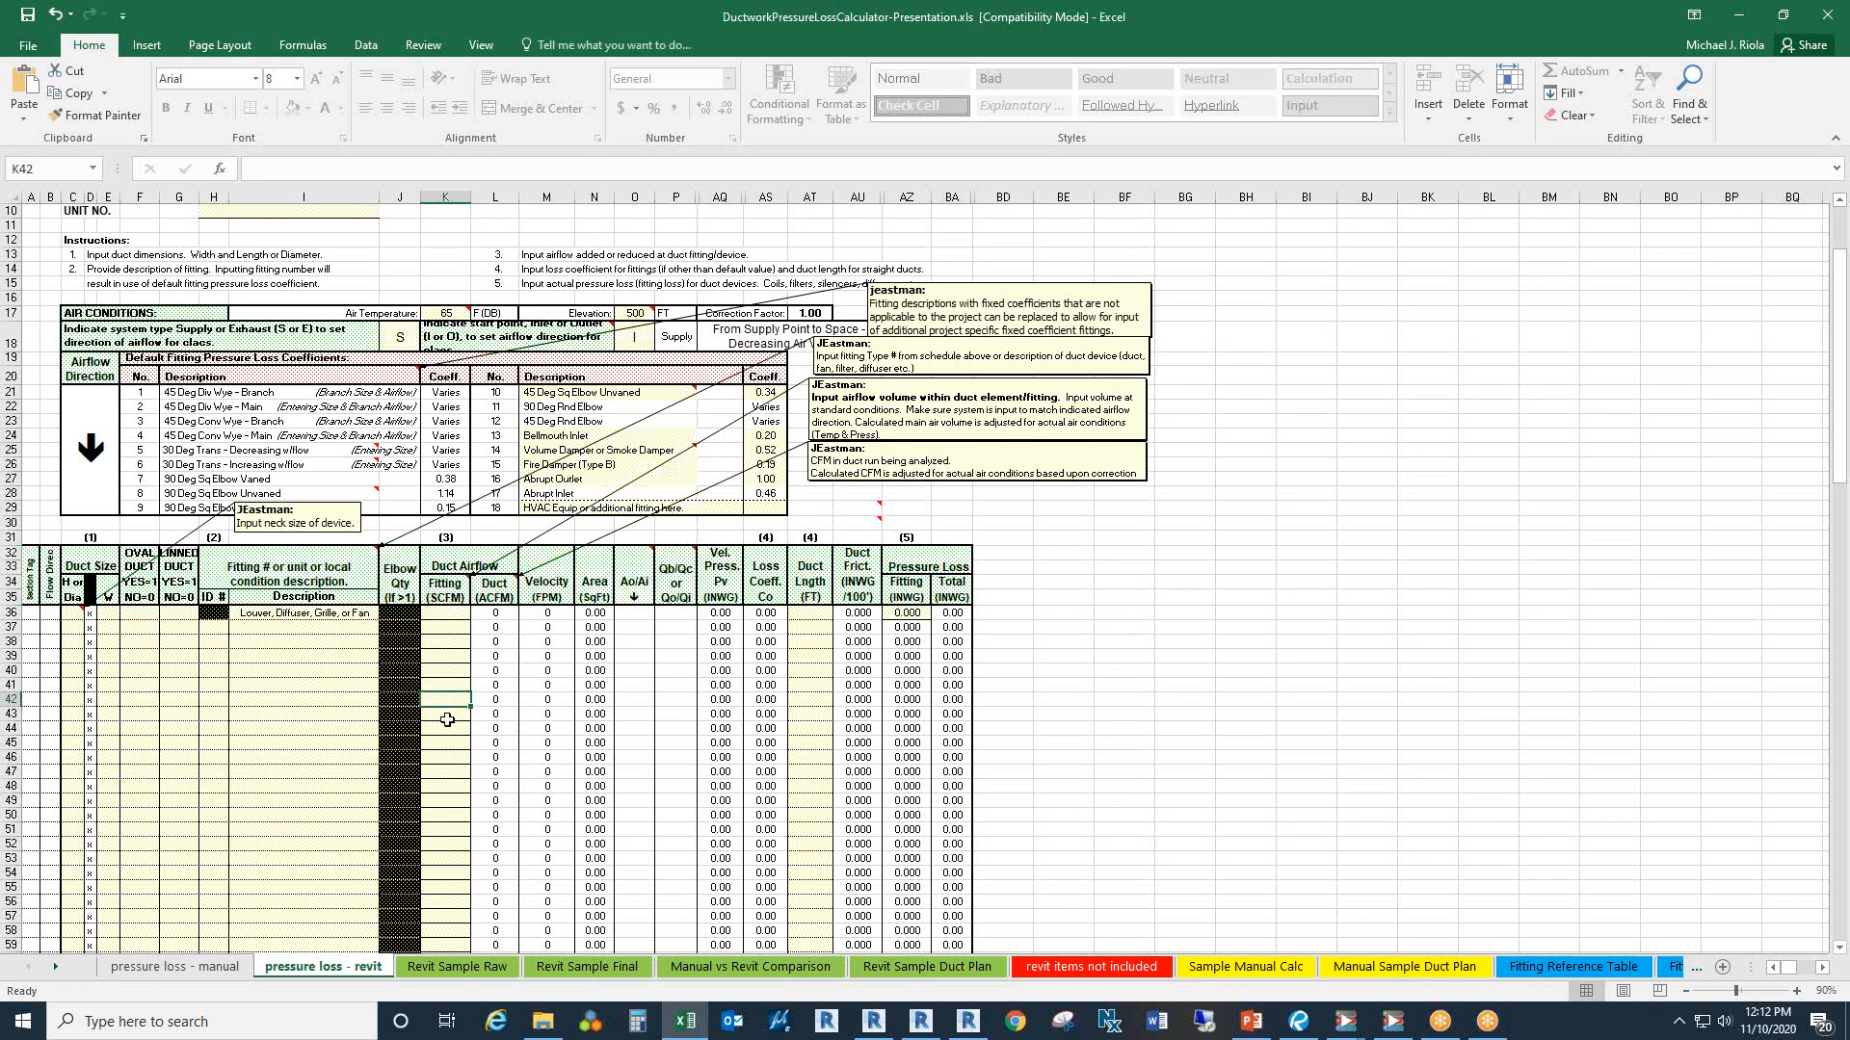
{"action": "left_click", "coordinate": [449, 730]}
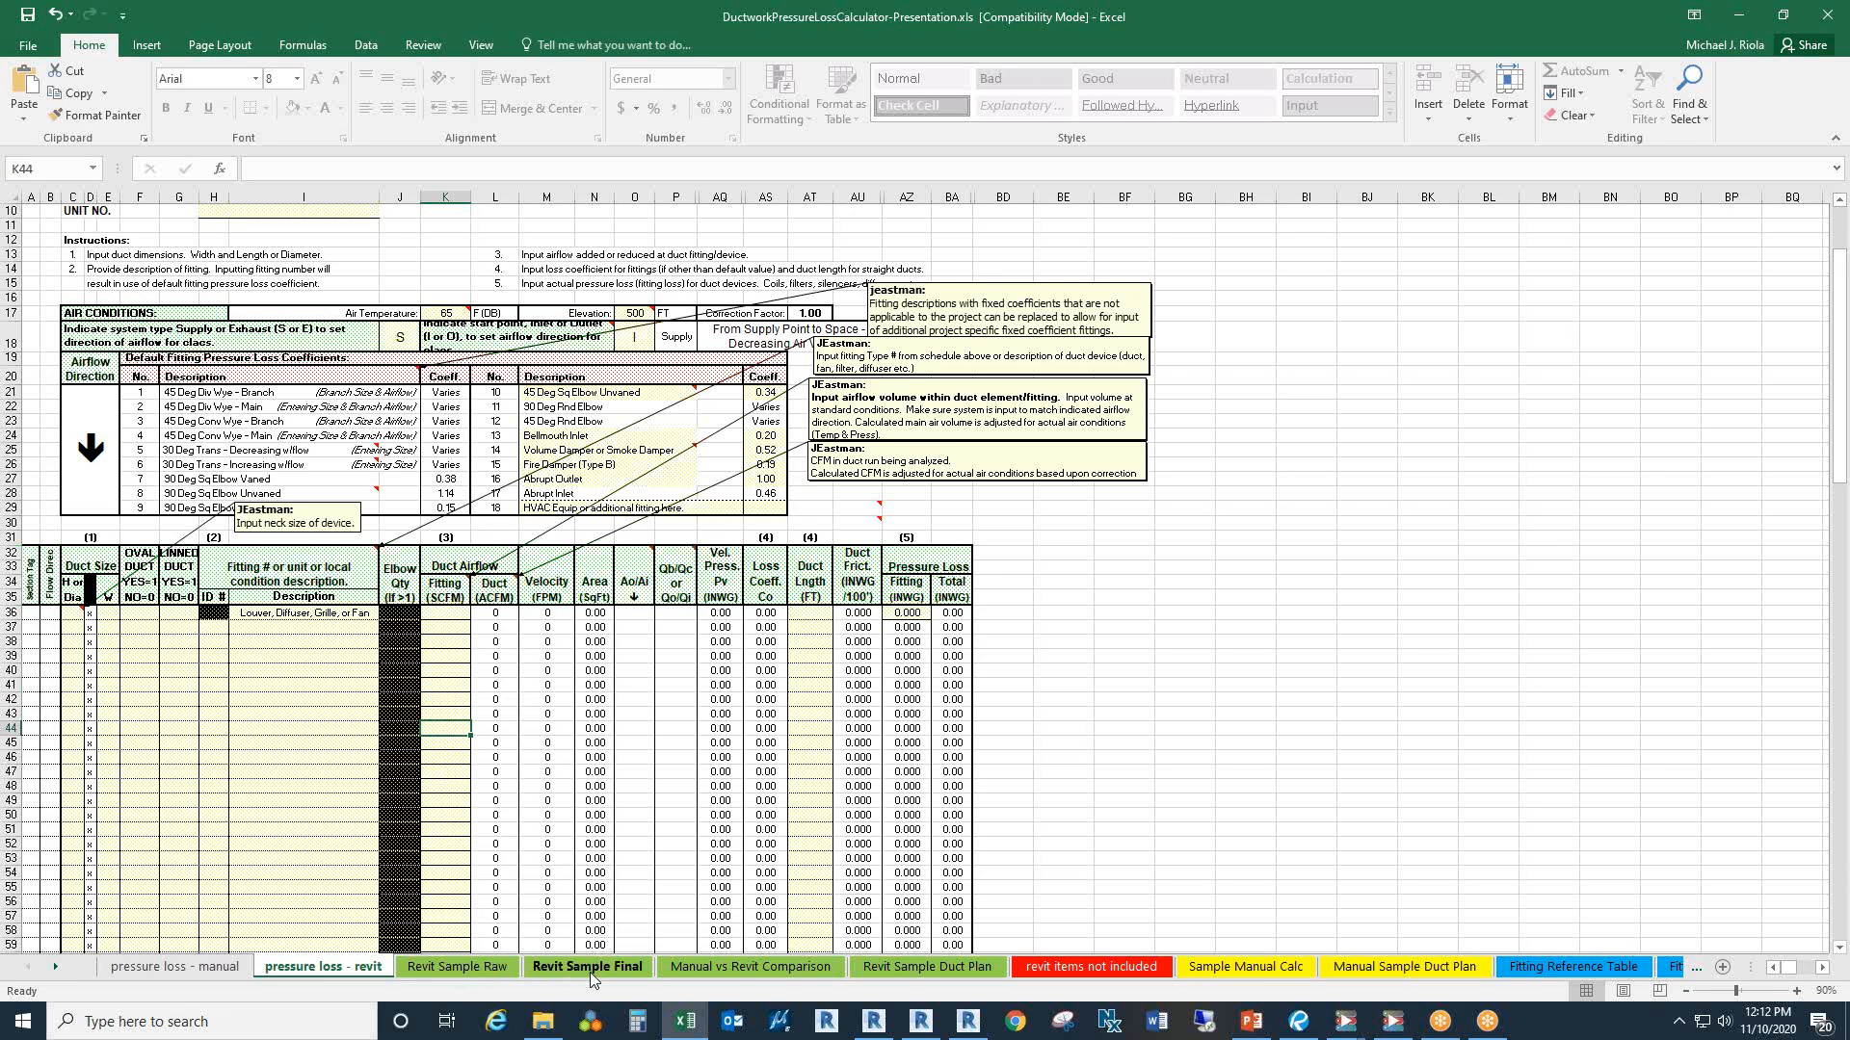
Step: View the Revit Sample Duct Plan, and review the fitting rows of the Revit Sample Raw sheet
{"action": "left_click", "coordinate": [918, 966]}
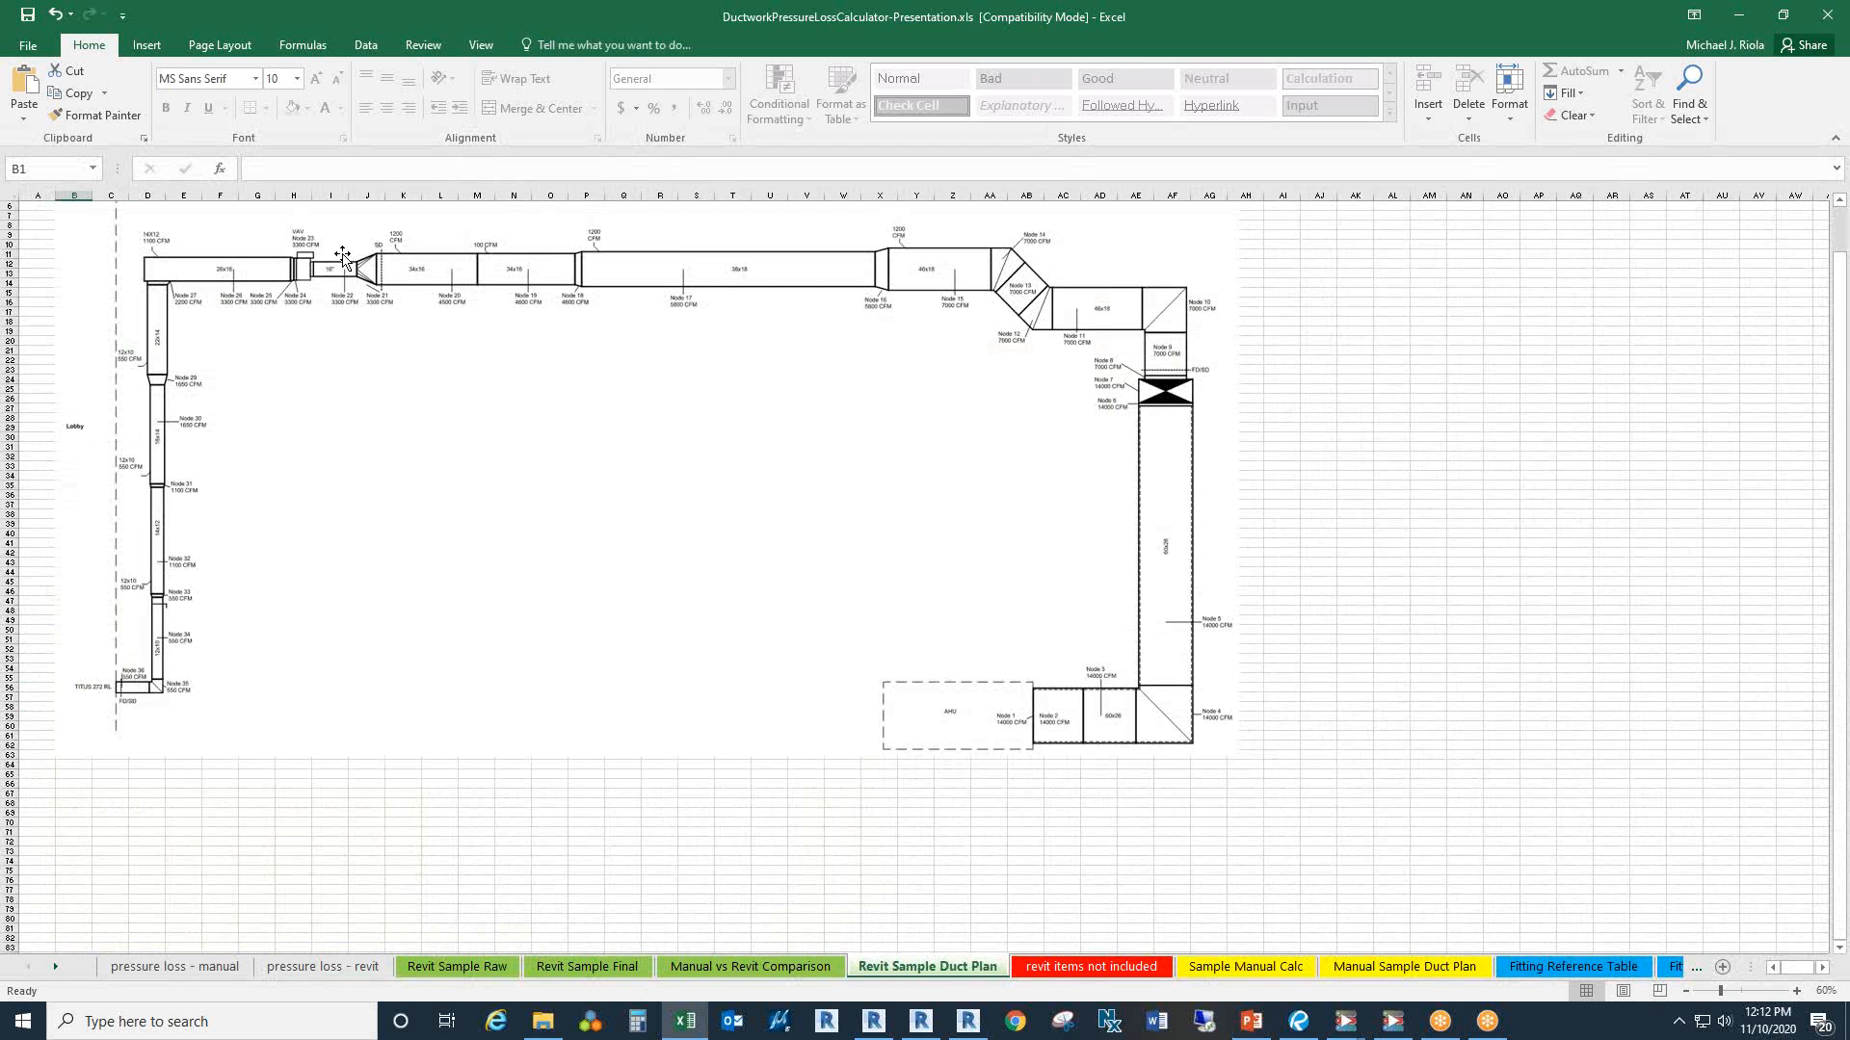
{"action": "left_click", "coordinate": [465, 966]}
{"action": "scroll", "coordinate": [484, 785], "scroll_direction": "down", "scroll_amount": 3}
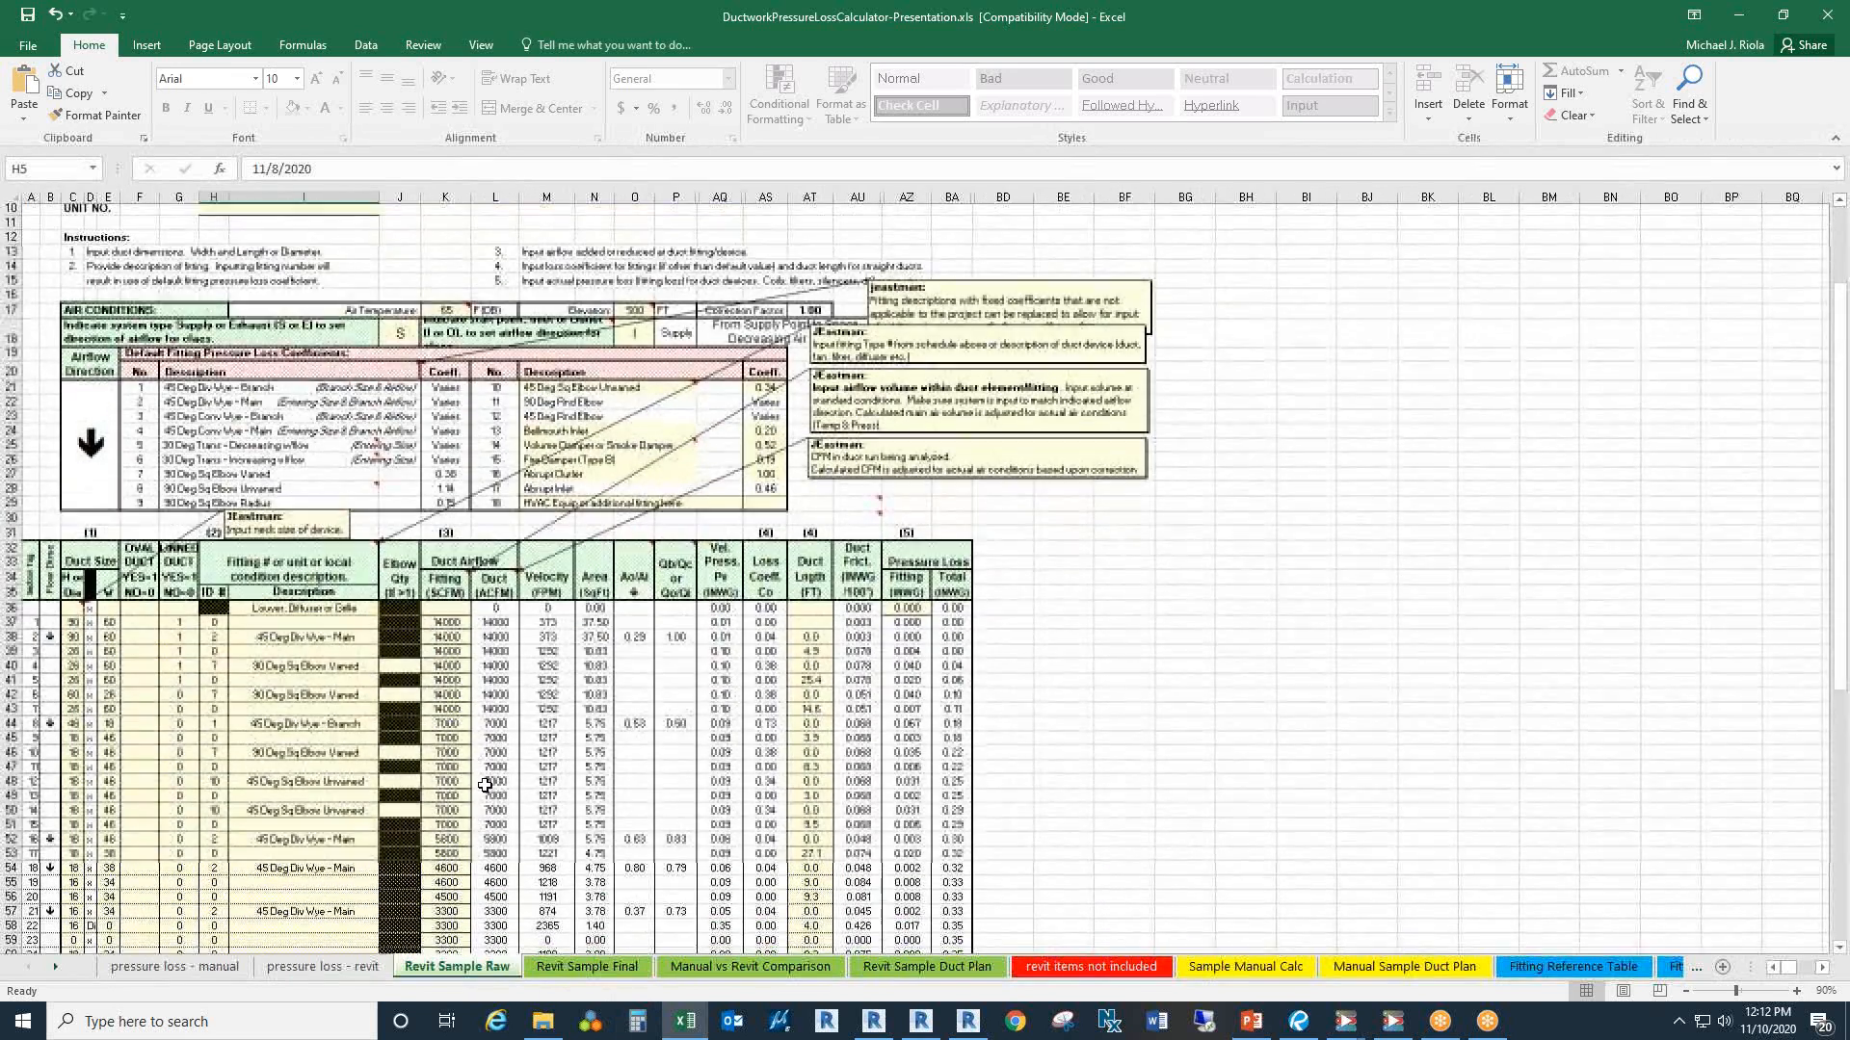
{"action": "scroll", "coordinate": [484, 785], "scroll_direction": "down", "scroll_amount": 5}
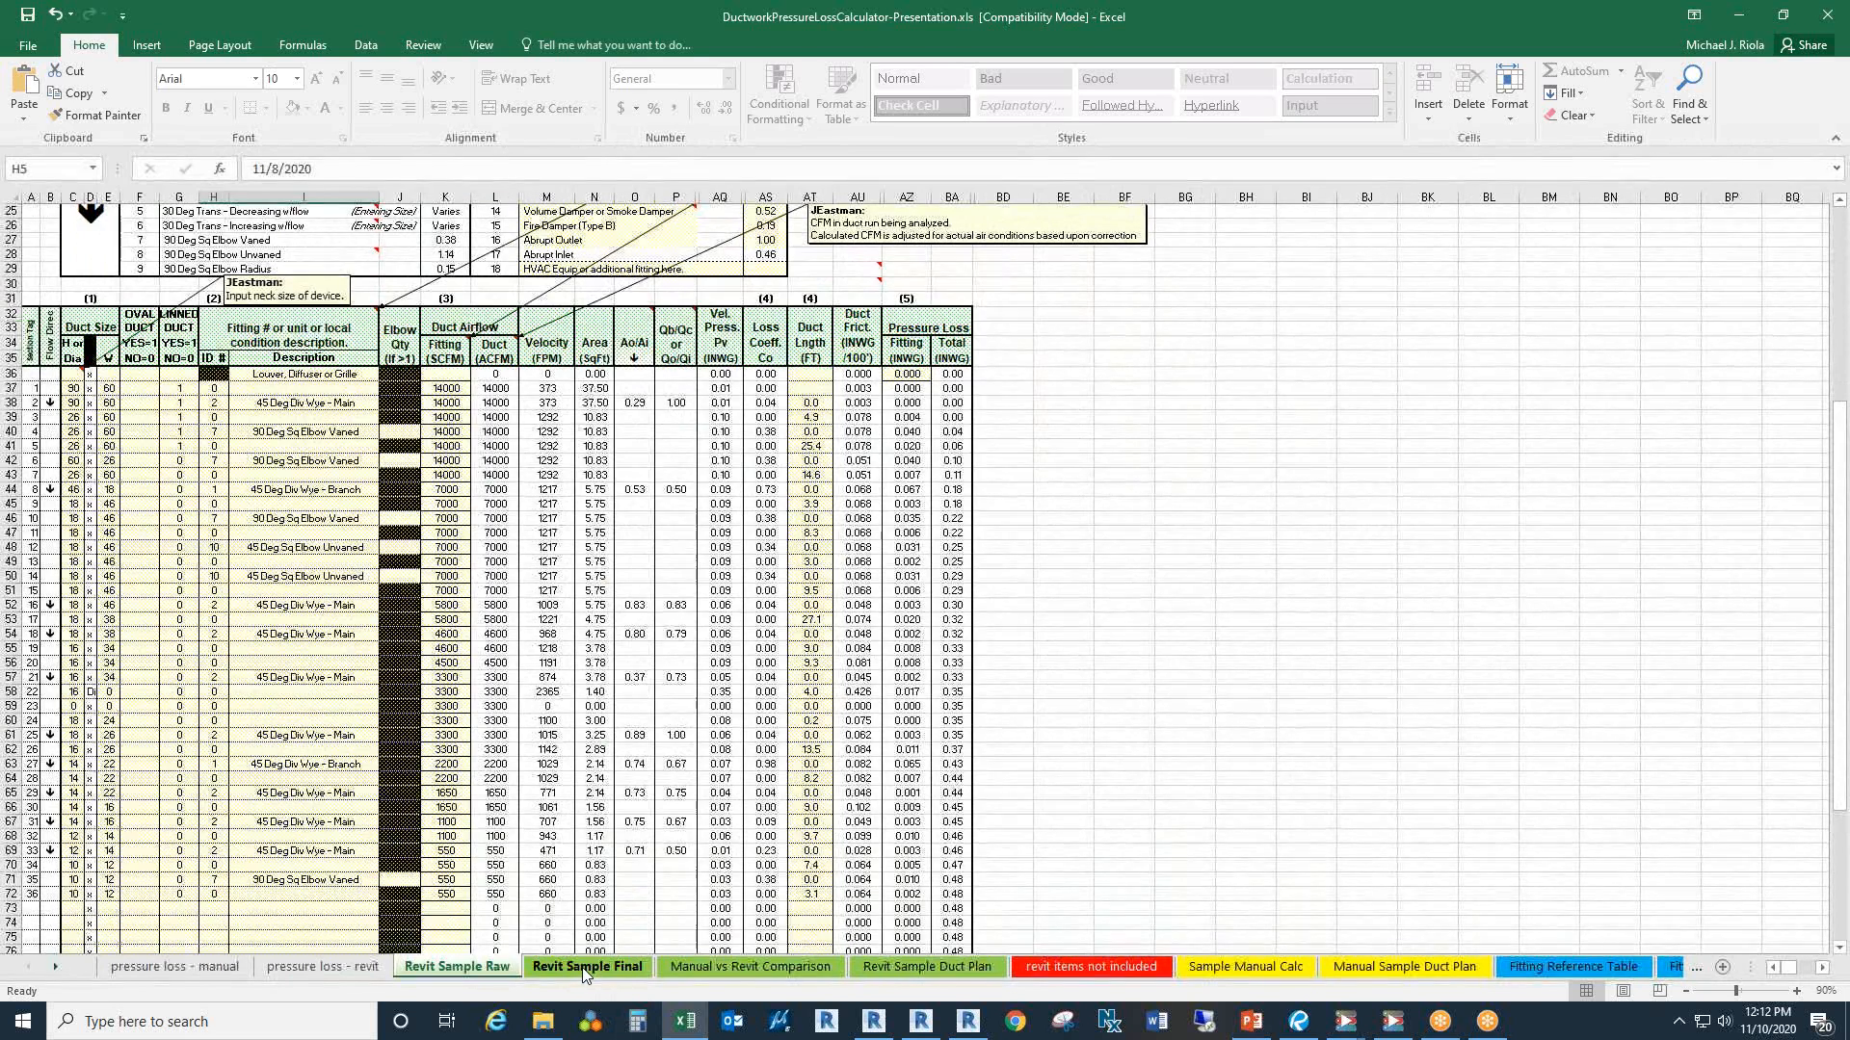
Step: Review the highlighted fitting rows on the Revit Sample Final sheet, including the HVAC equipment row and the Grille row's duct length cell
{"action": "left_click", "coordinate": [583, 966]}
{"action": "scroll", "coordinate": [550, 691], "scroll_direction": "down", "scroll_amount": 7}
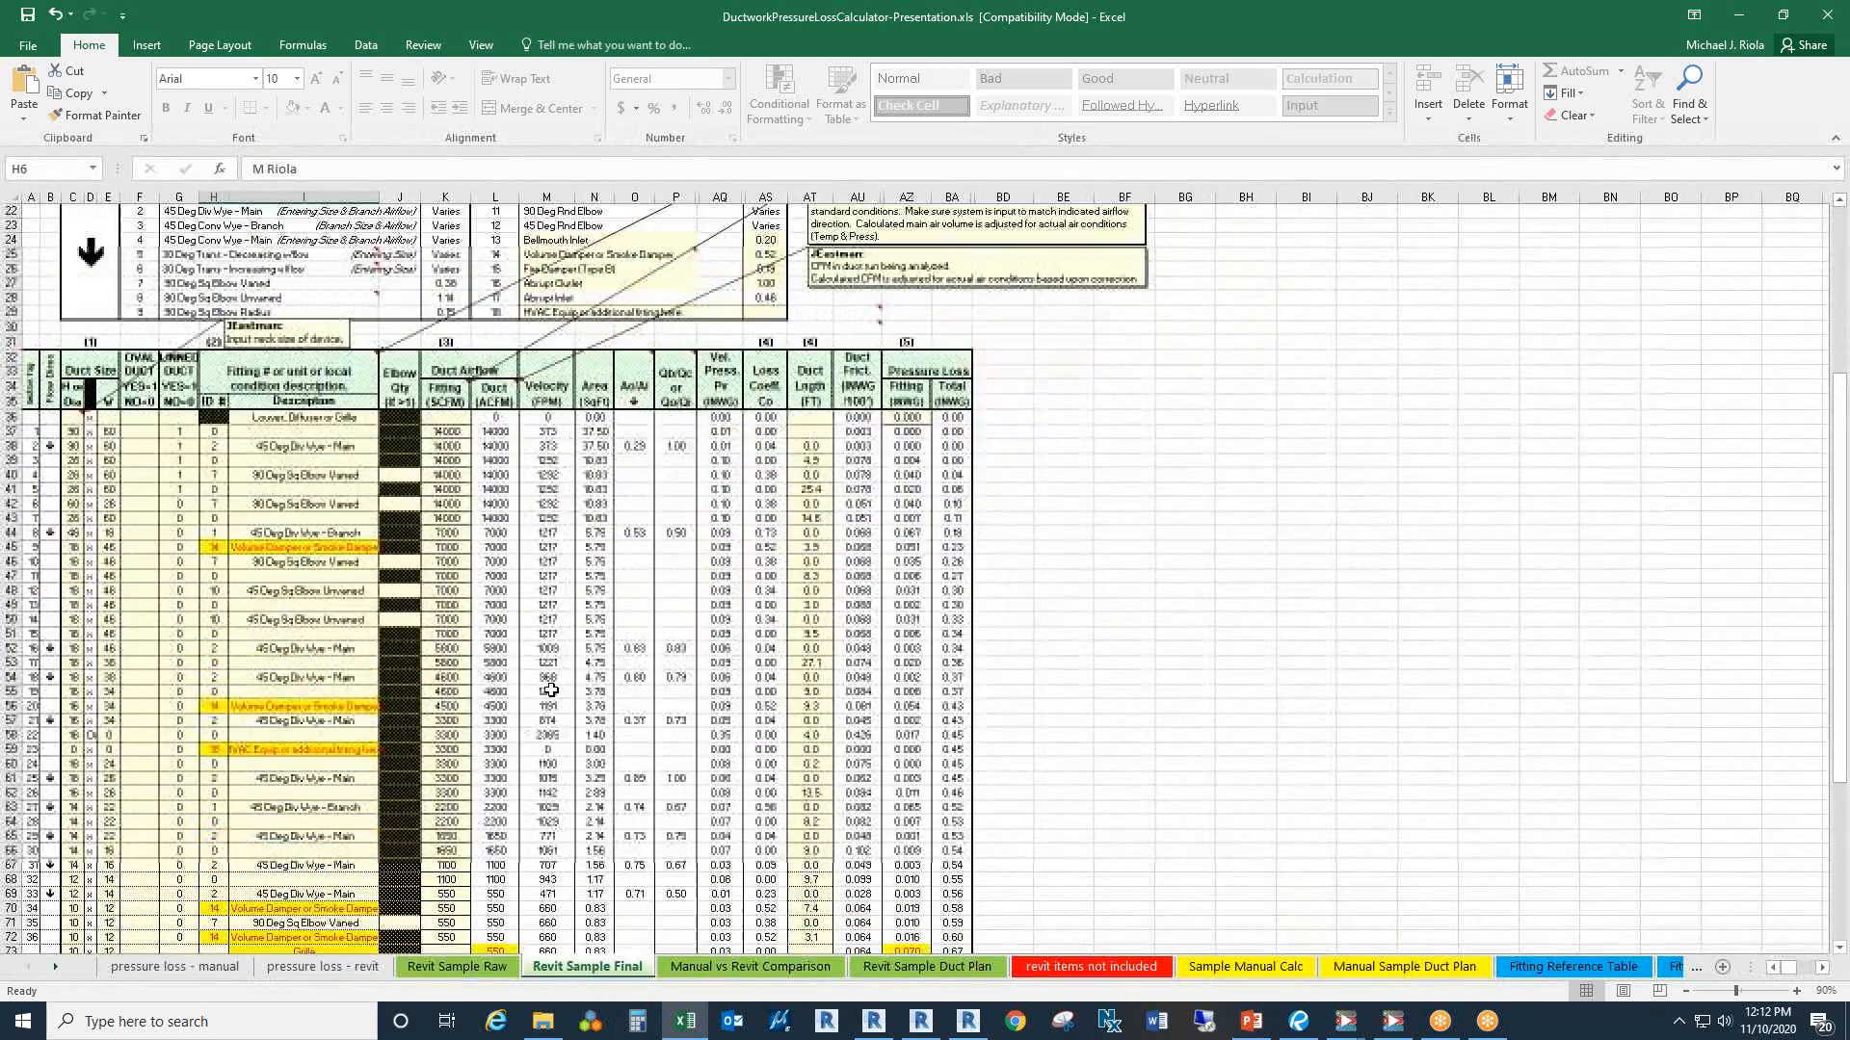
{"action": "scroll", "coordinate": [308, 628], "scroll_direction": "down", "scroll_amount": 3}
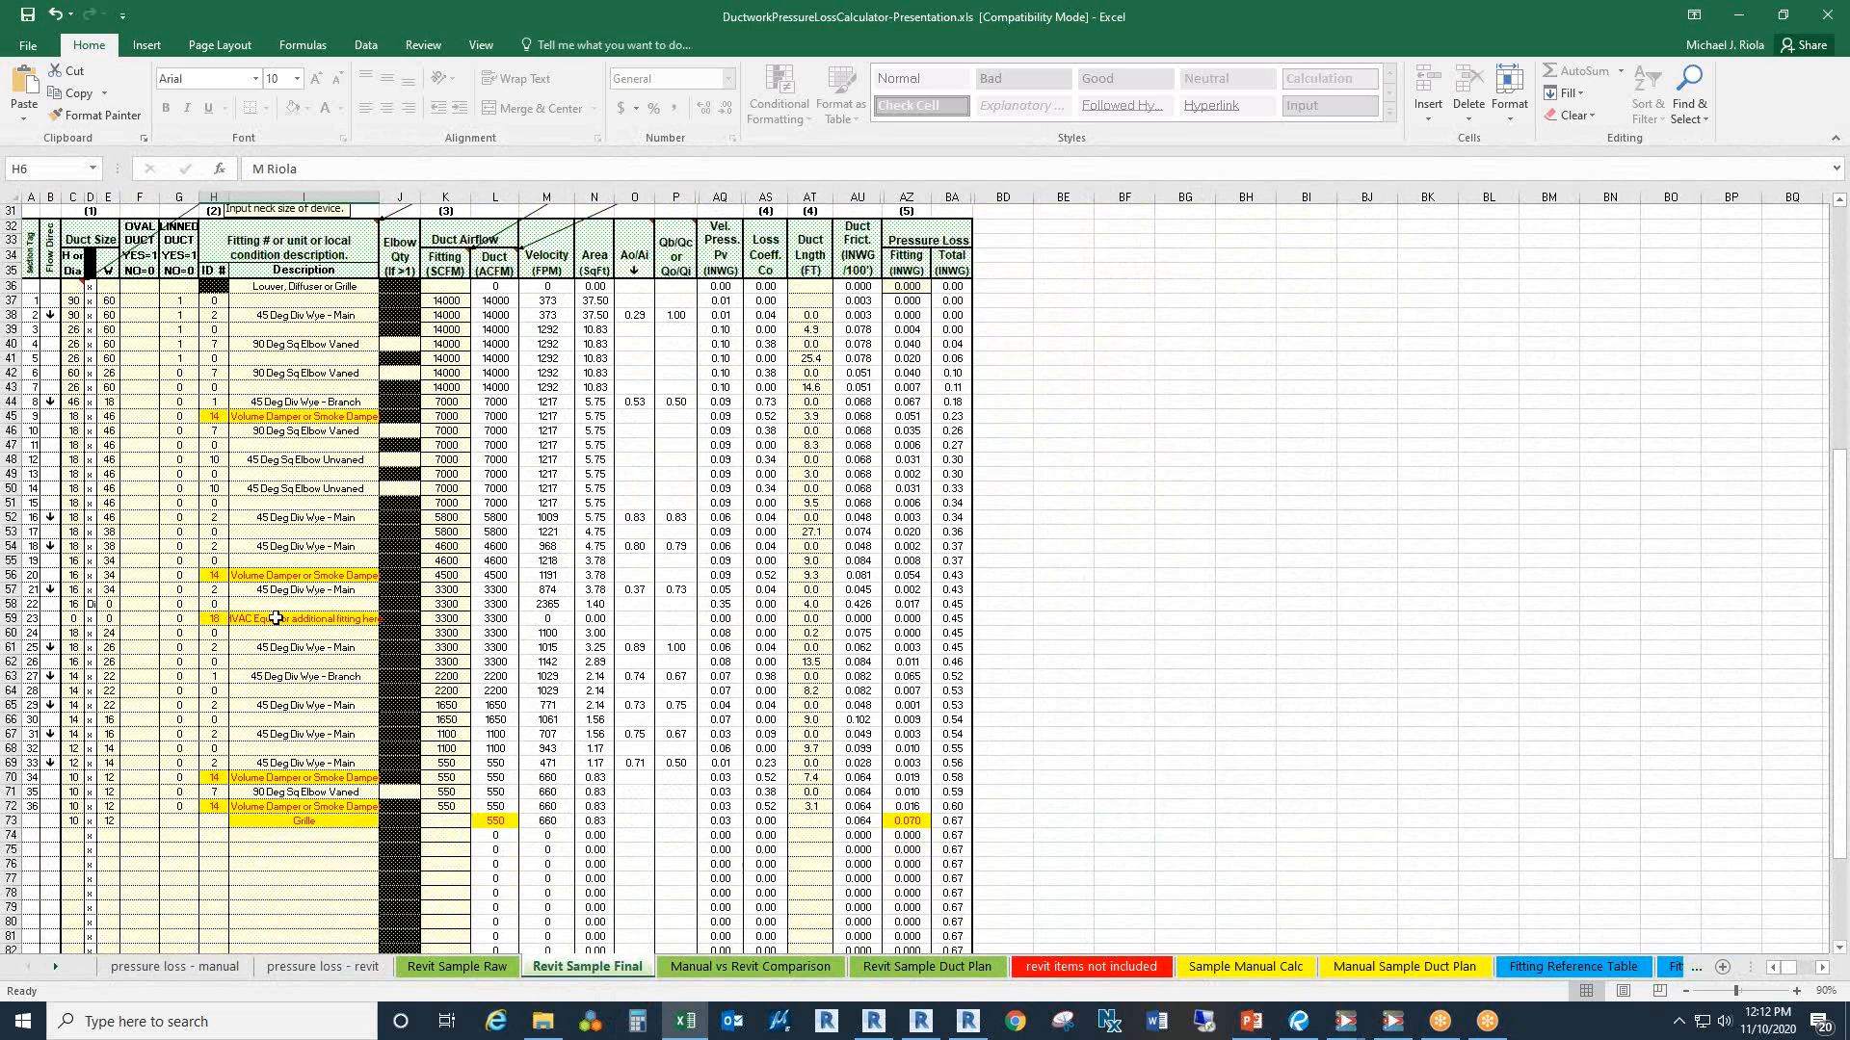
{"action": "left_click", "coordinate": [276, 618]}
{"action": "left_click", "coordinate": [323, 821]}
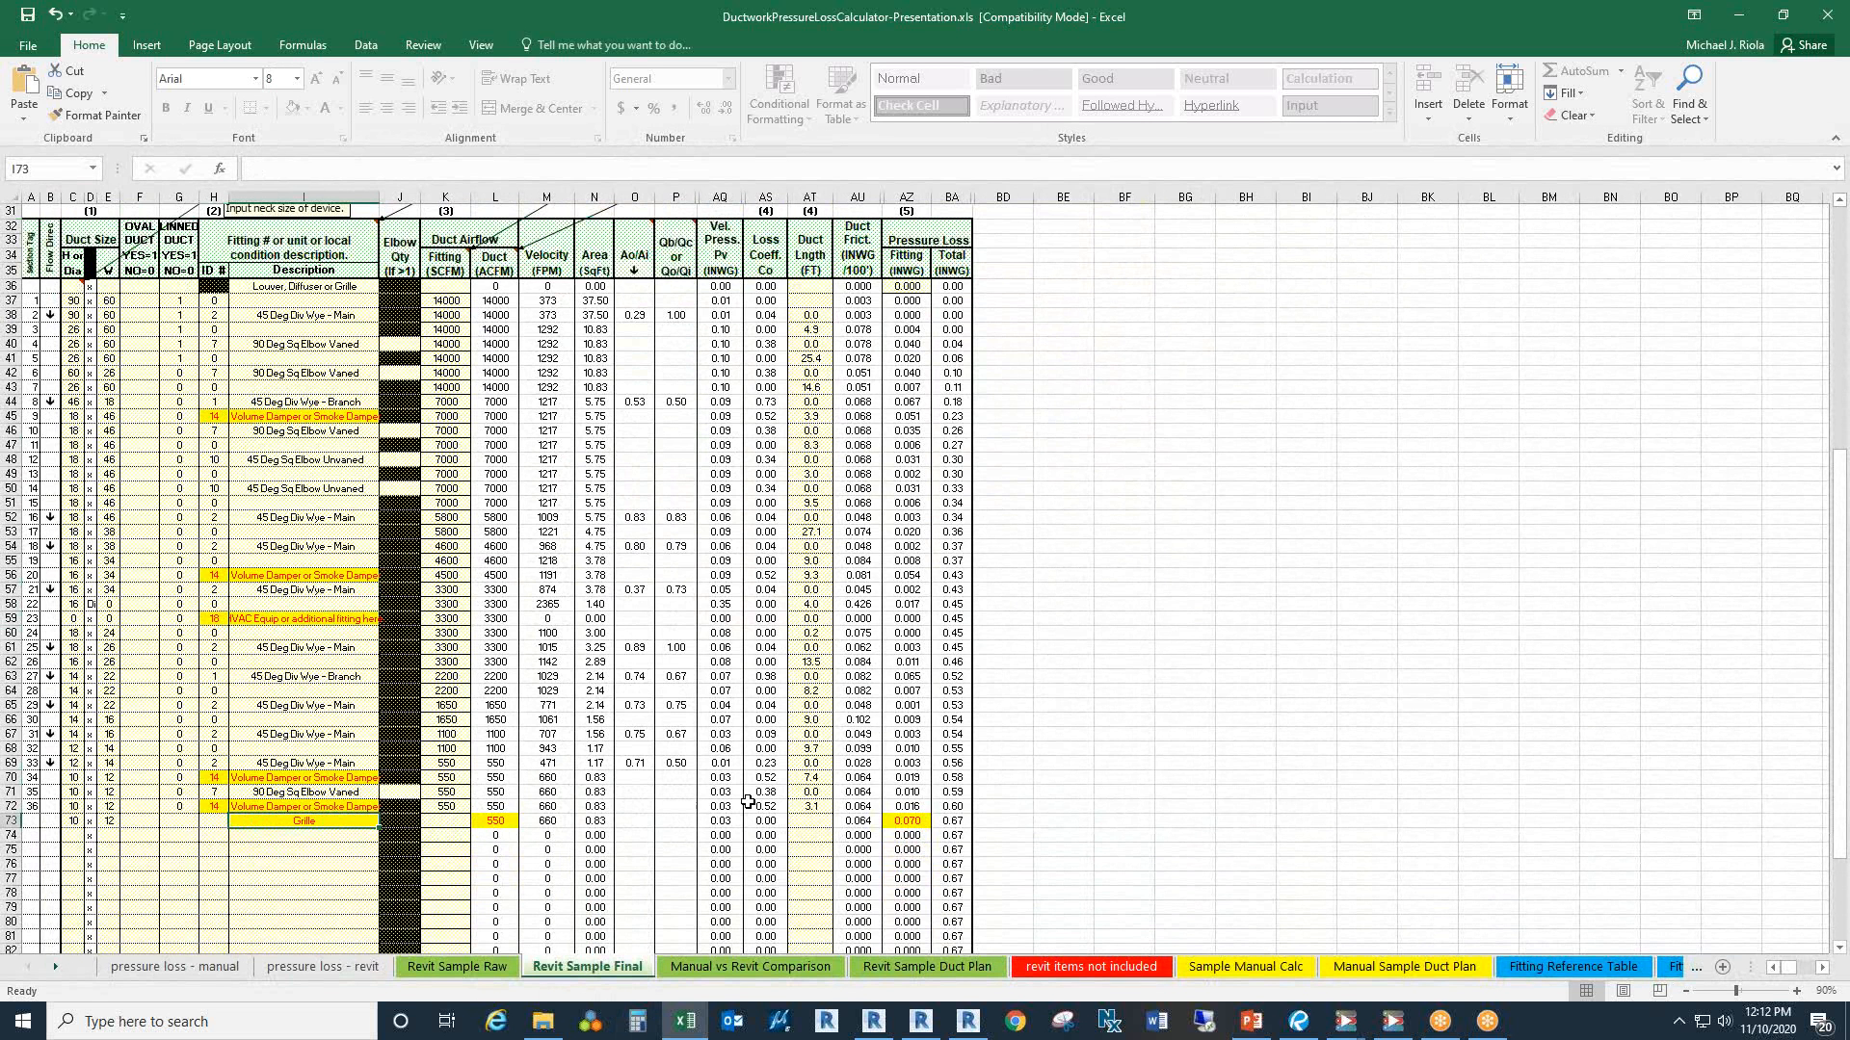
{"action": "left_click", "coordinate": [810, 822]}
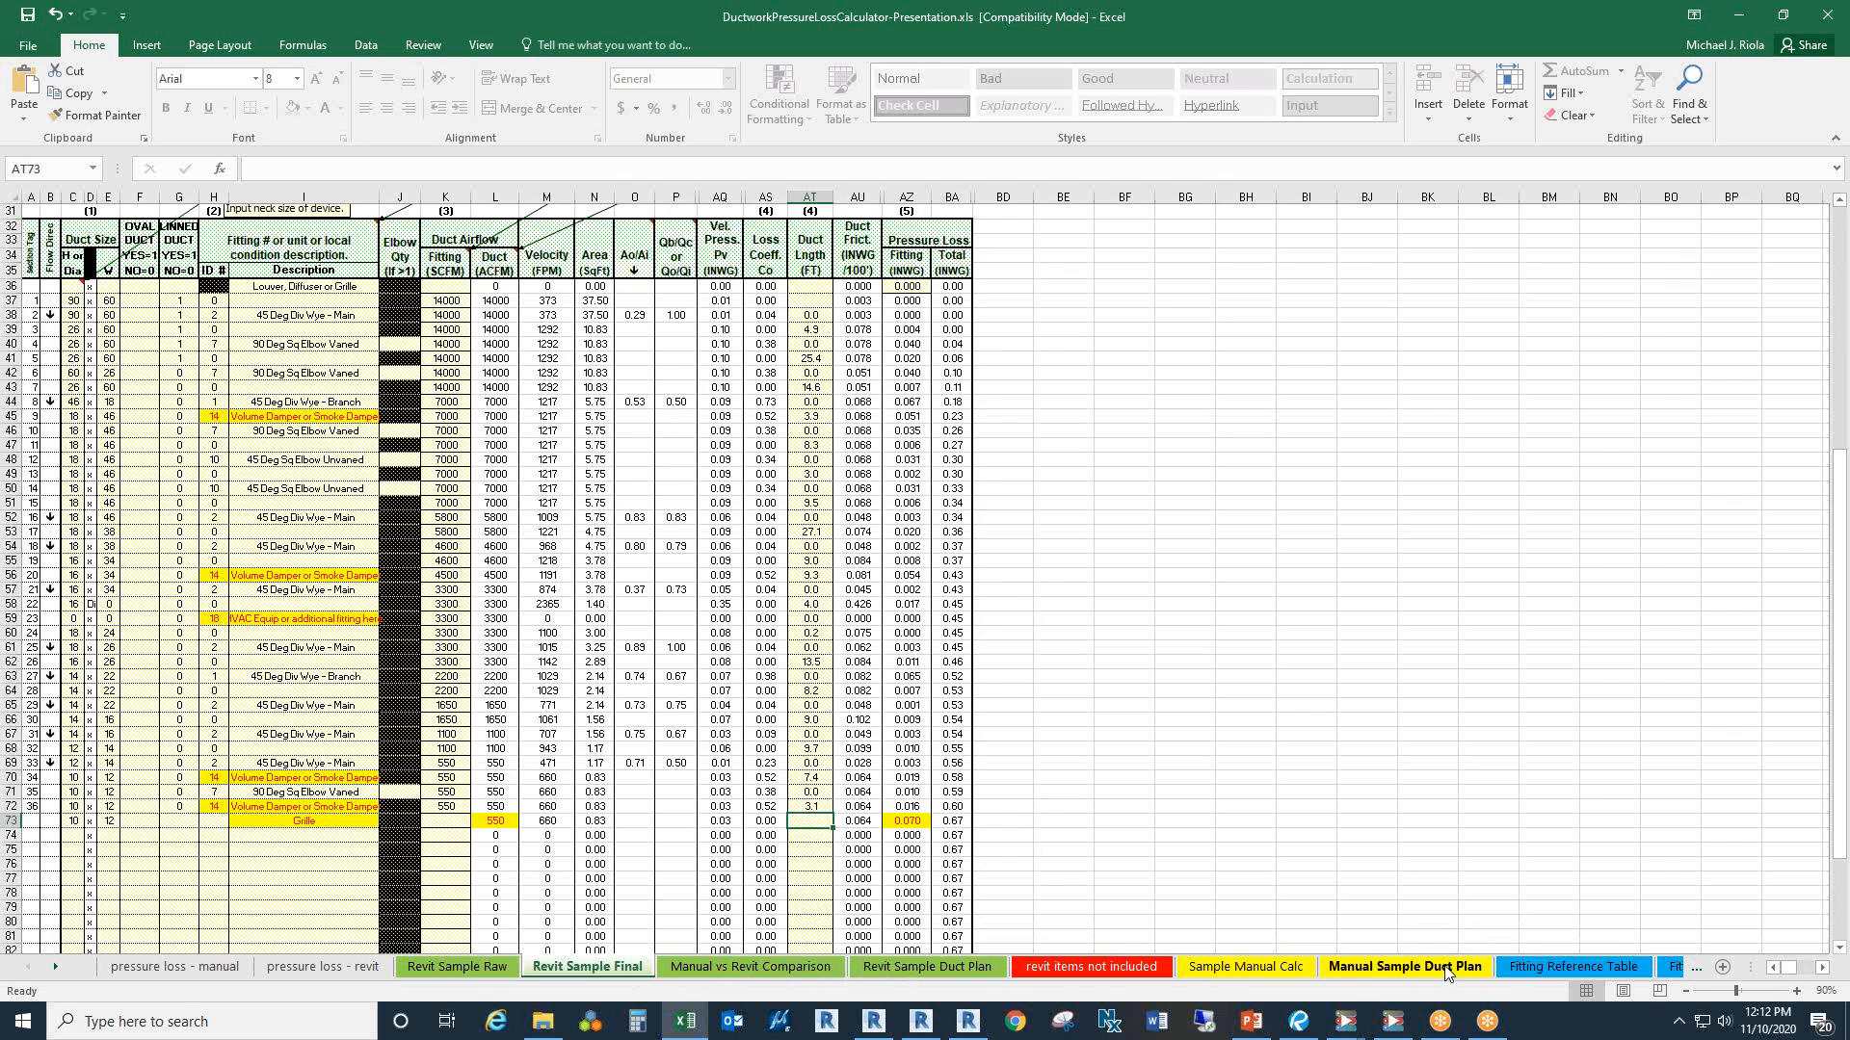
Step: Look through the reference sheets from Fitting Reference Table through Fitting Tables, Coefficient Tables and Duct Leakage to Temp-Elev Correction Factor
{"action": "left_click", "coordinate": [1547, 963]}
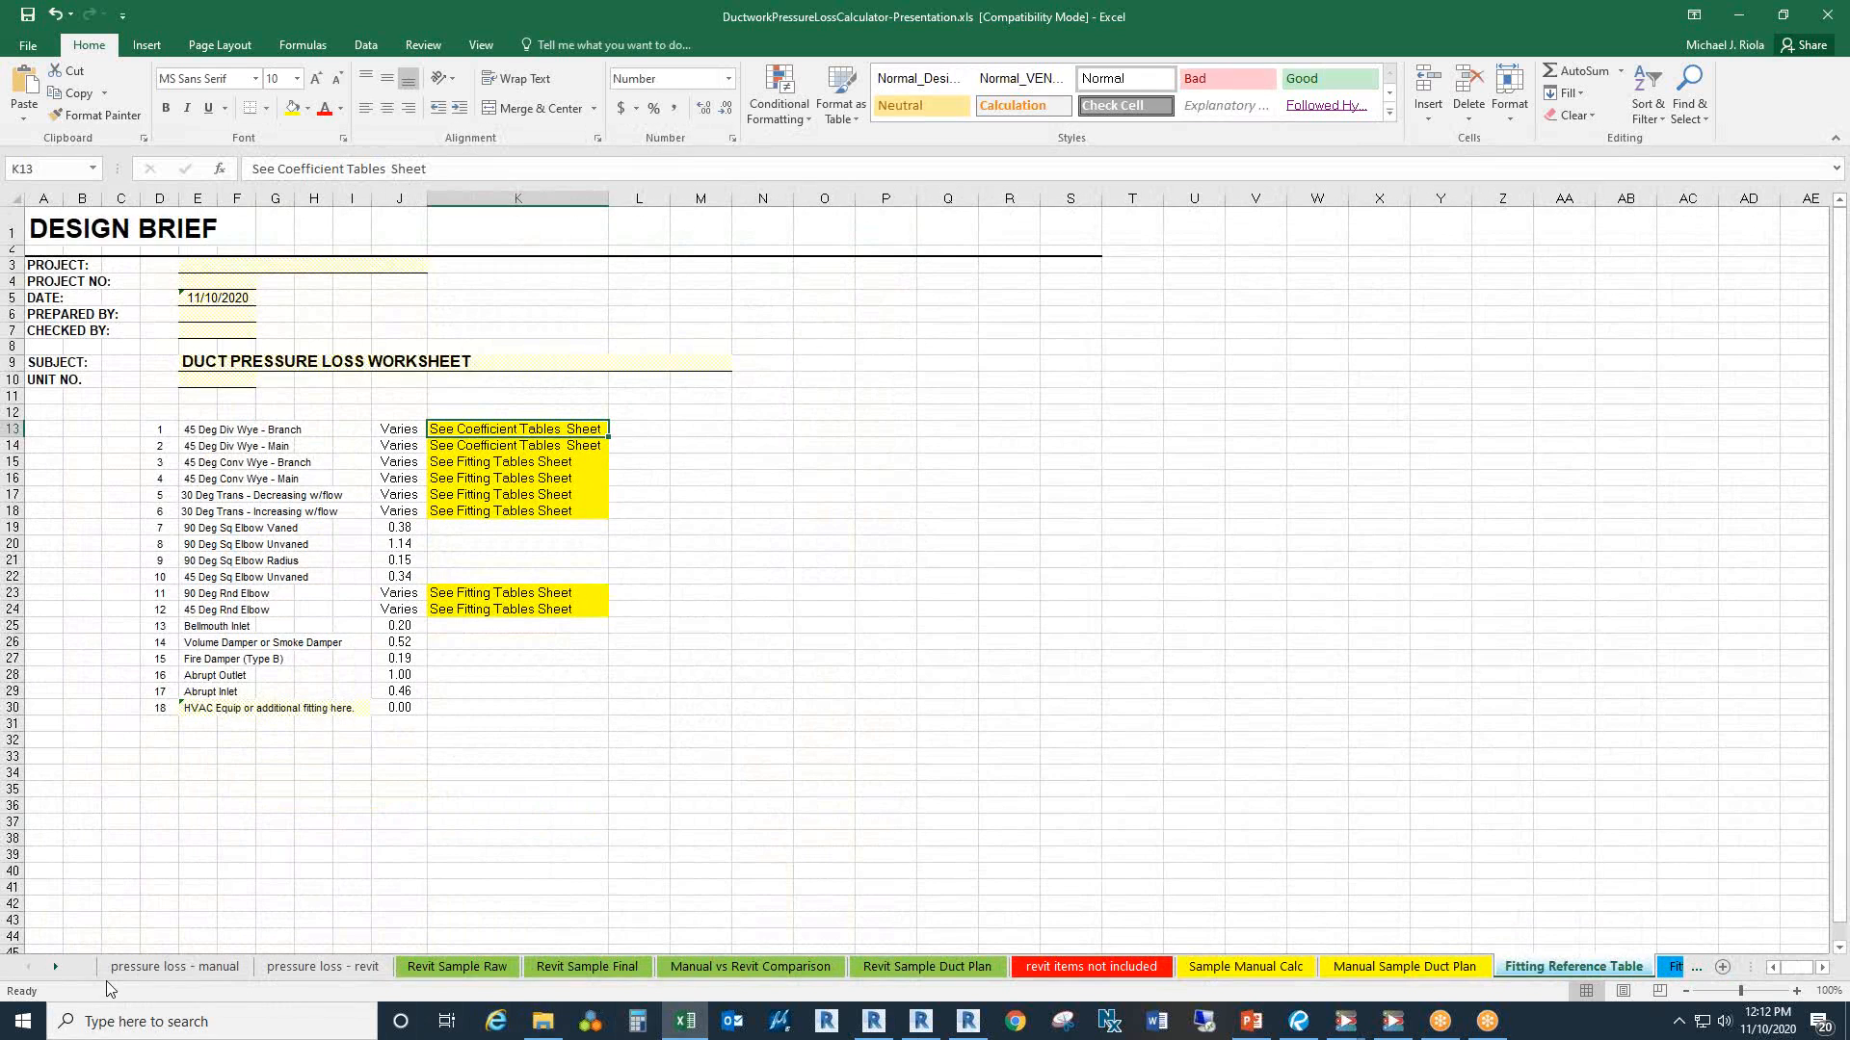
{"action": "left_click", "coordinate": [55, 967]}
{"action": "left_click", "coordinate": [55, 967]}
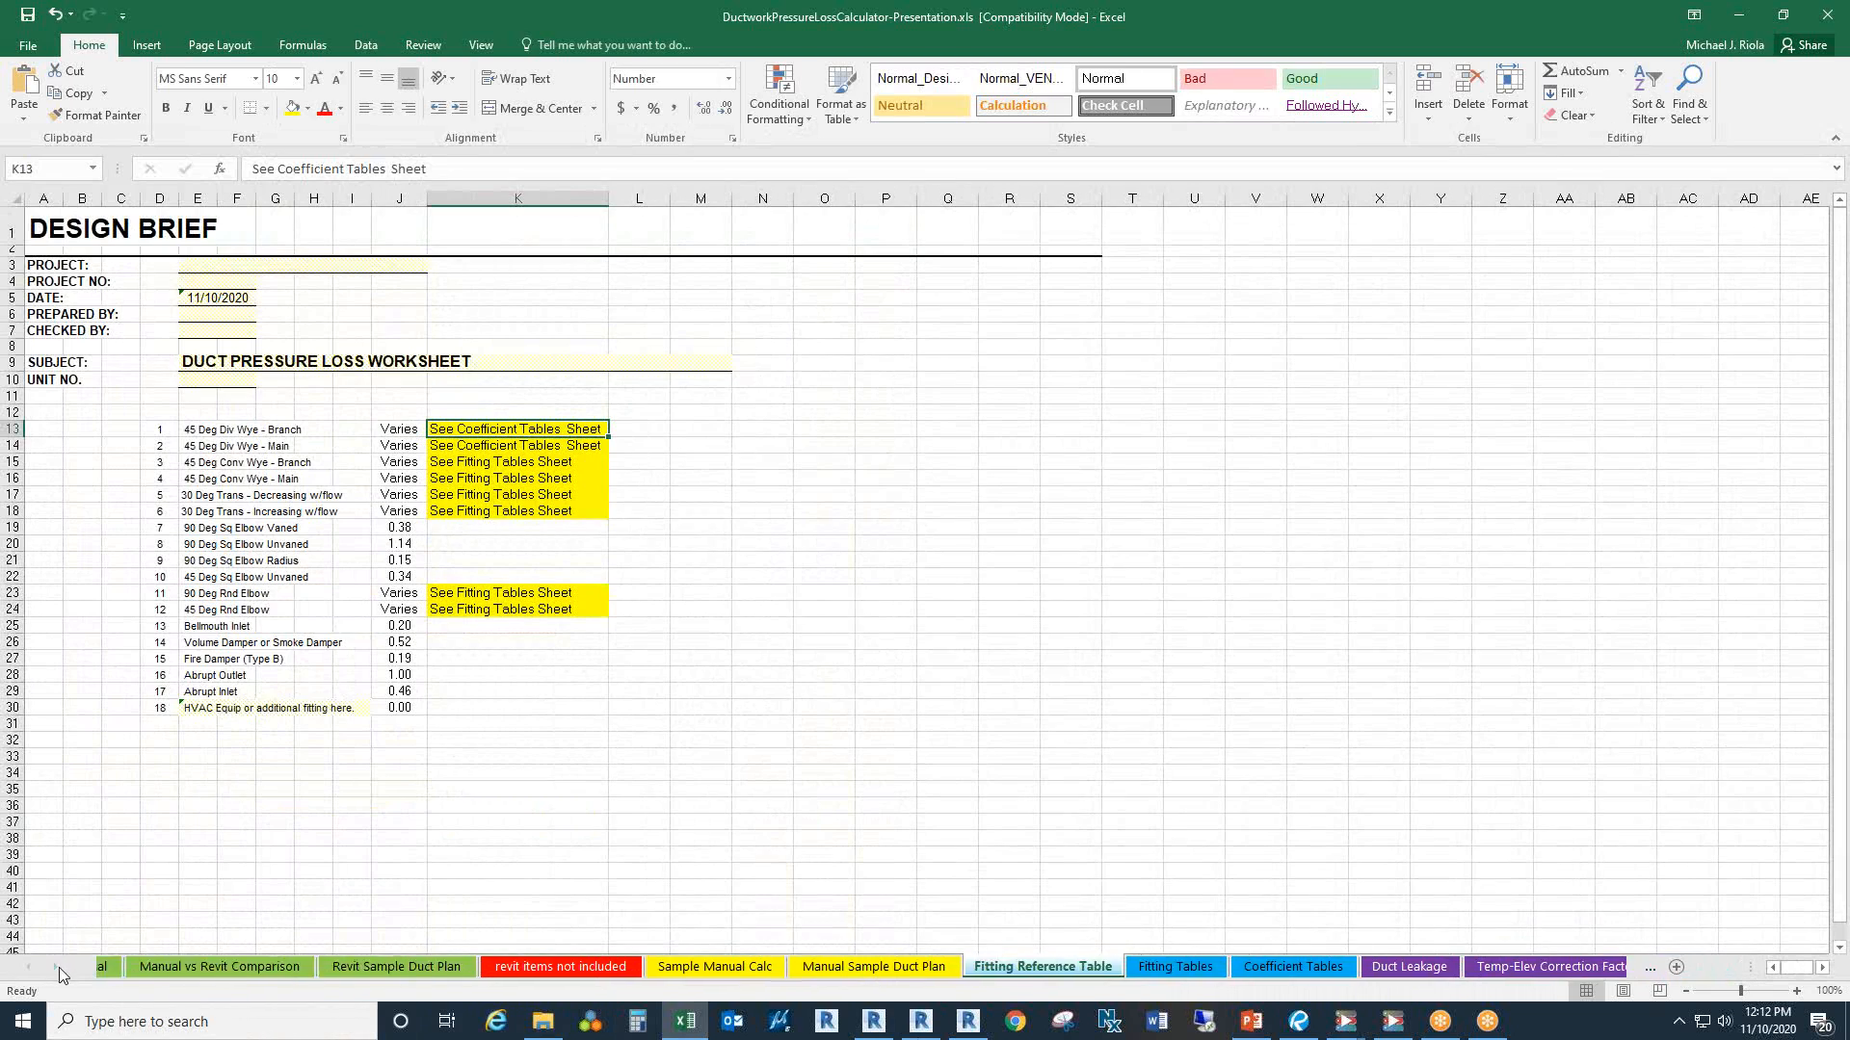
{"action": "left_click", "coordinate": [1151, 967]}
{"action": "left_click", "coordinate": [1238, 966]}
{"action": "left_click", "coordinate": [1383, 966]}
{"action": "left_click", "coordinate": [1447, 966]}
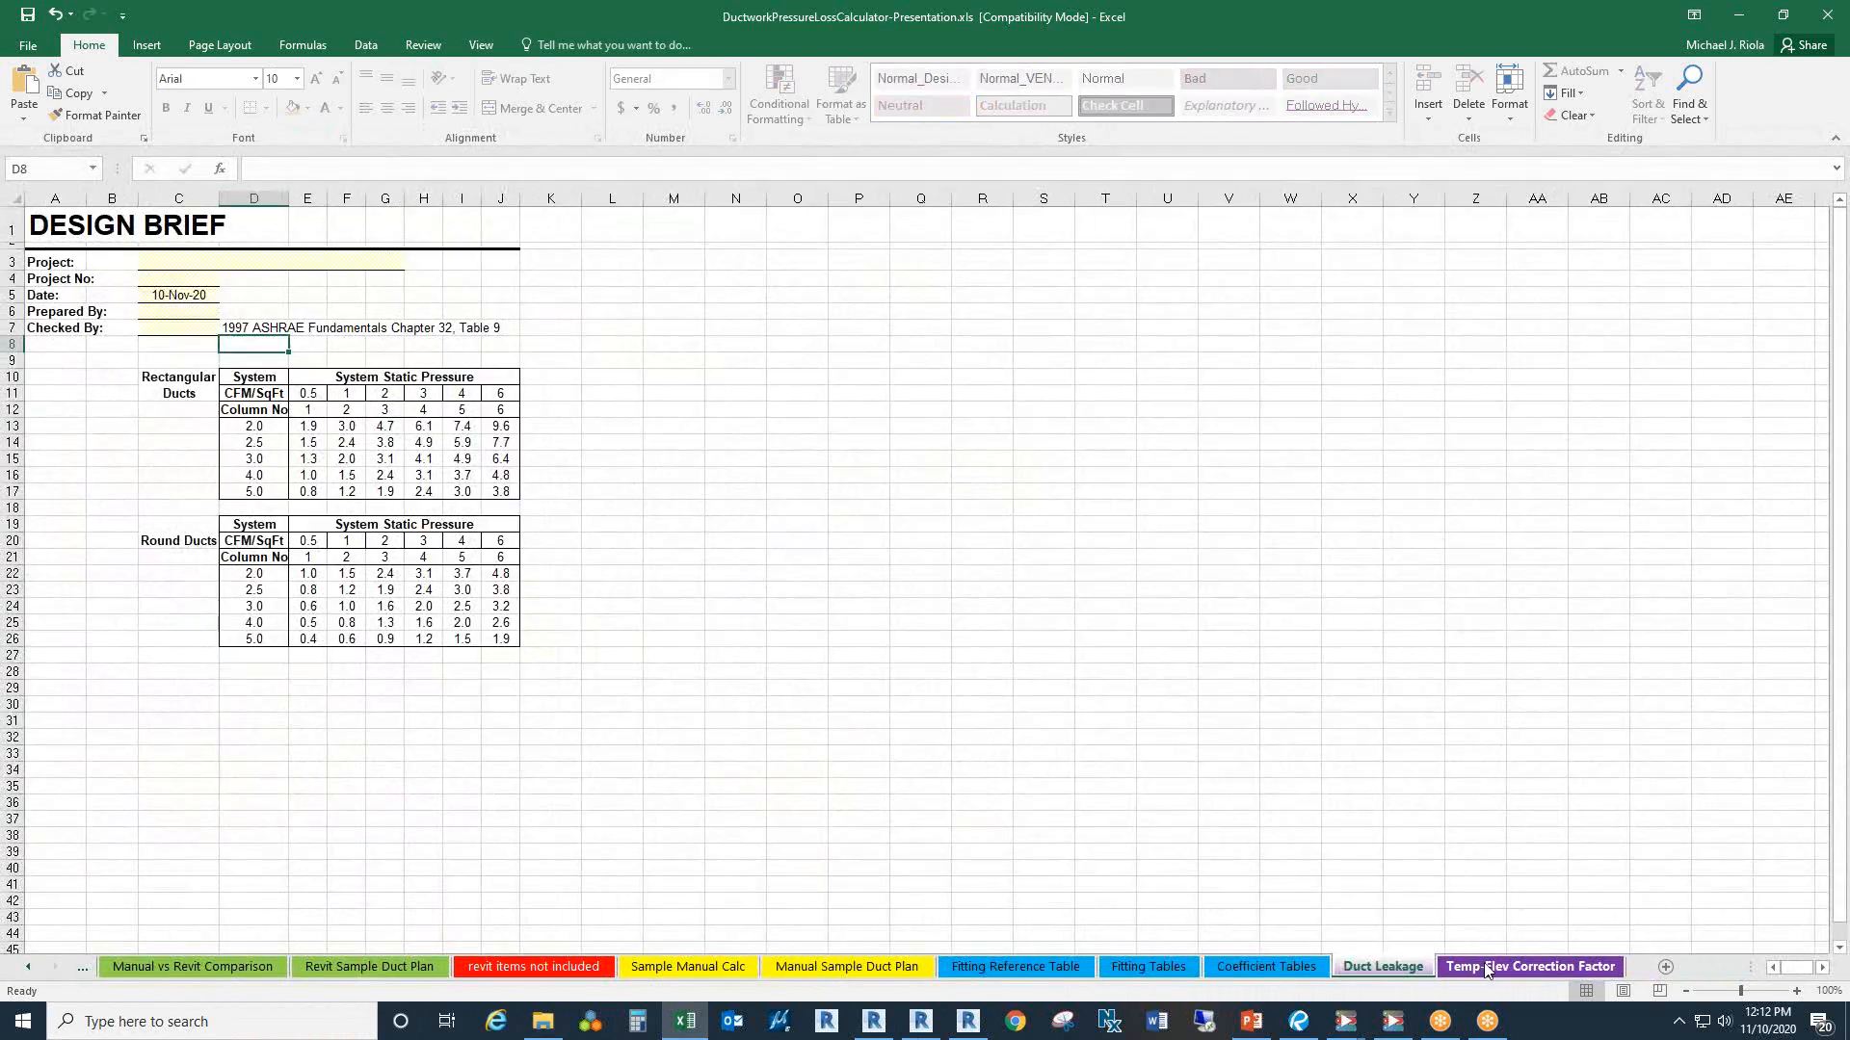
Step: Return through the reference sheets to the Fitting Reference Table and select the coefficients of fittings 1 to 6 (J13:J18)
{"action": "left_click", "coordinate": [1382, 966]}
{"action": "left_click", "coordinate": [1274, 967]}
{"action": "left_click", "coordinate": [1148, 966]}
{"action": "left_click", "coordinate": [1015, 967]}
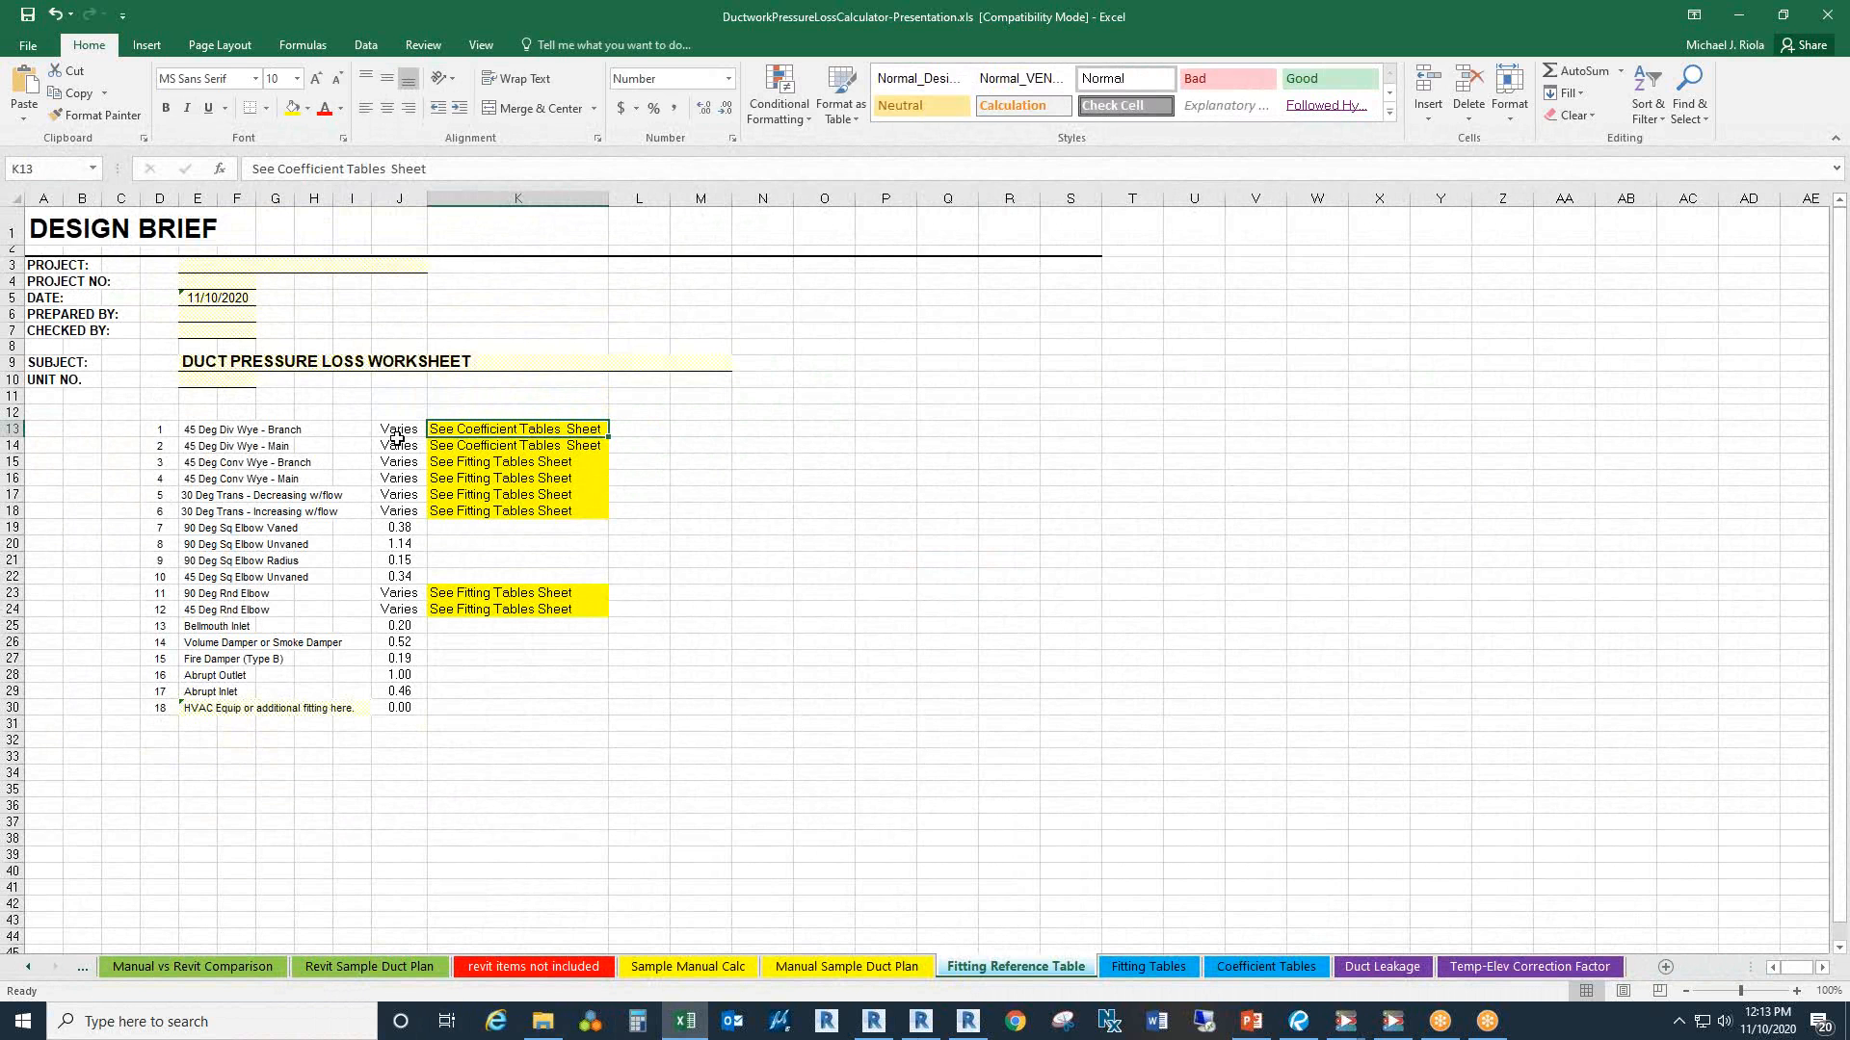
{"action": "left_click_drag", "start_coordinate": [397, 436], "coordinate": [401, 502]}
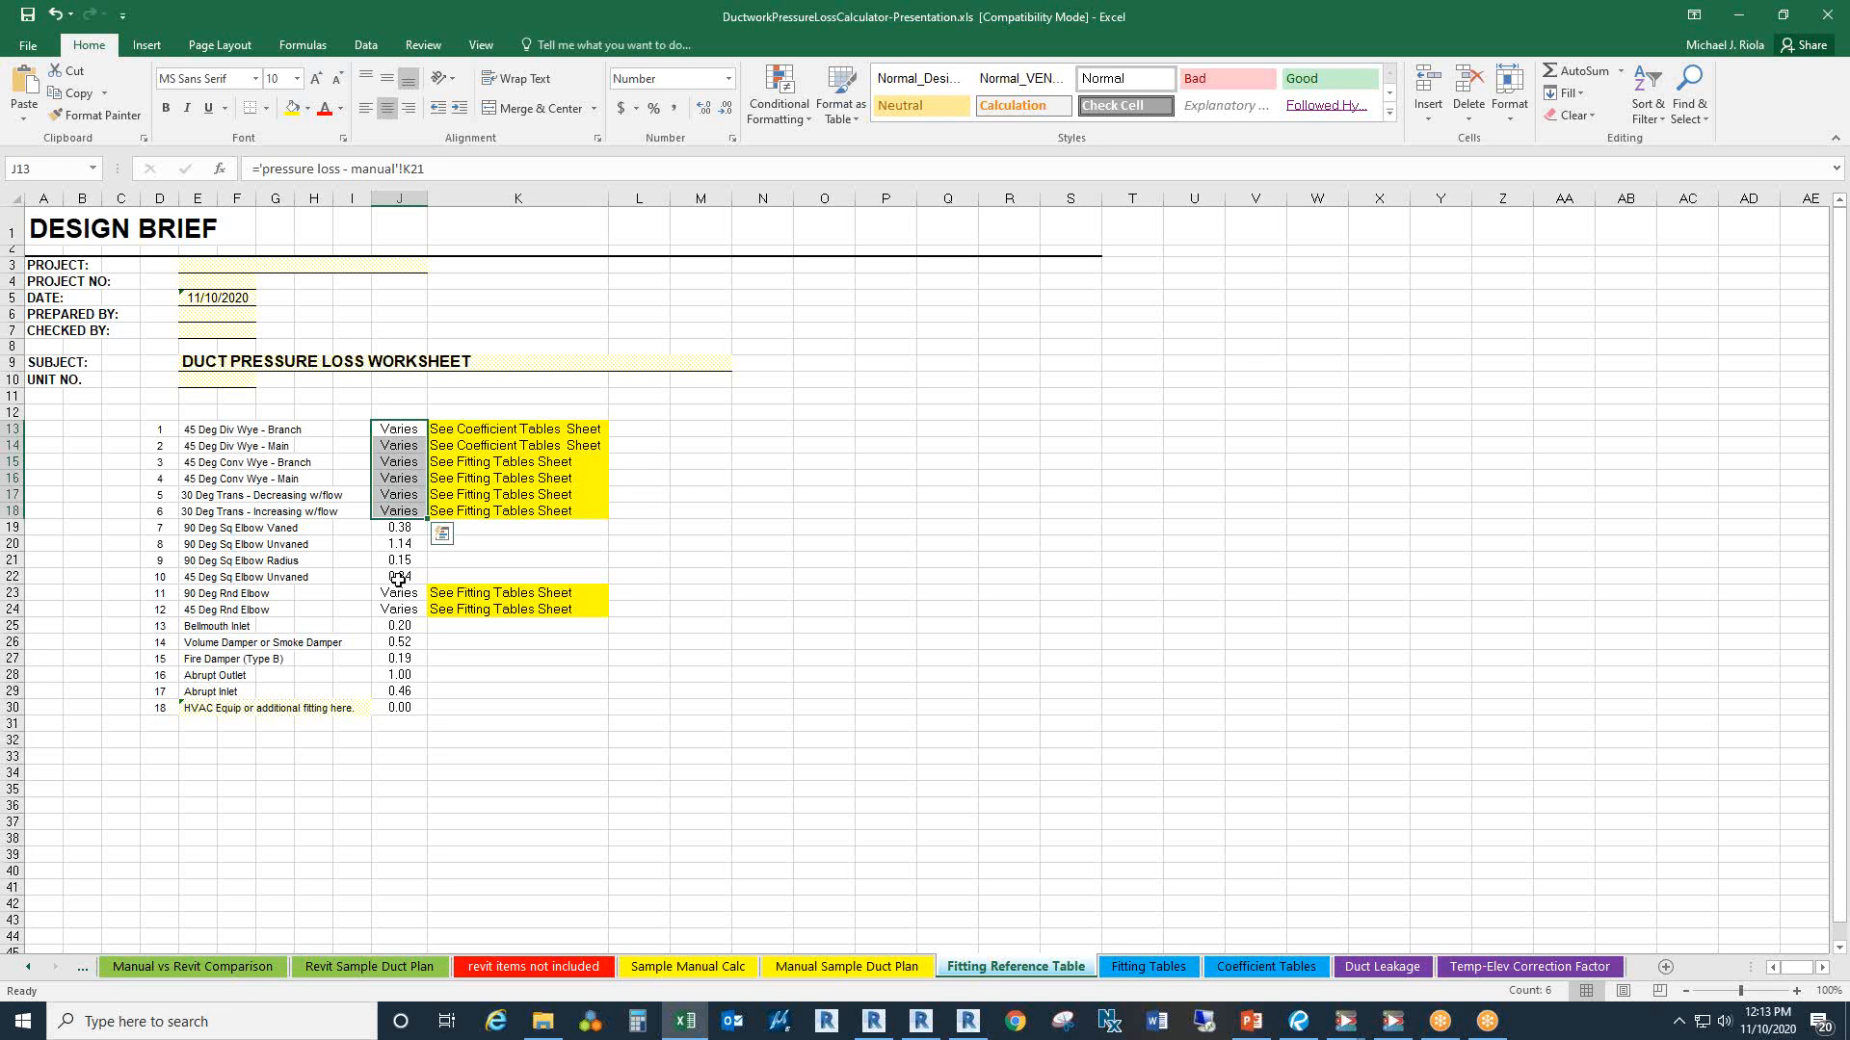
Step: Select the coefficients of the two round elbows, fittings 11 and 12 (J23:J24), and return to the pressure loss - manual sheet
{"action": "left_click_drag", "start_coordinate": [399, 594], "coordinate": [399, 610]}
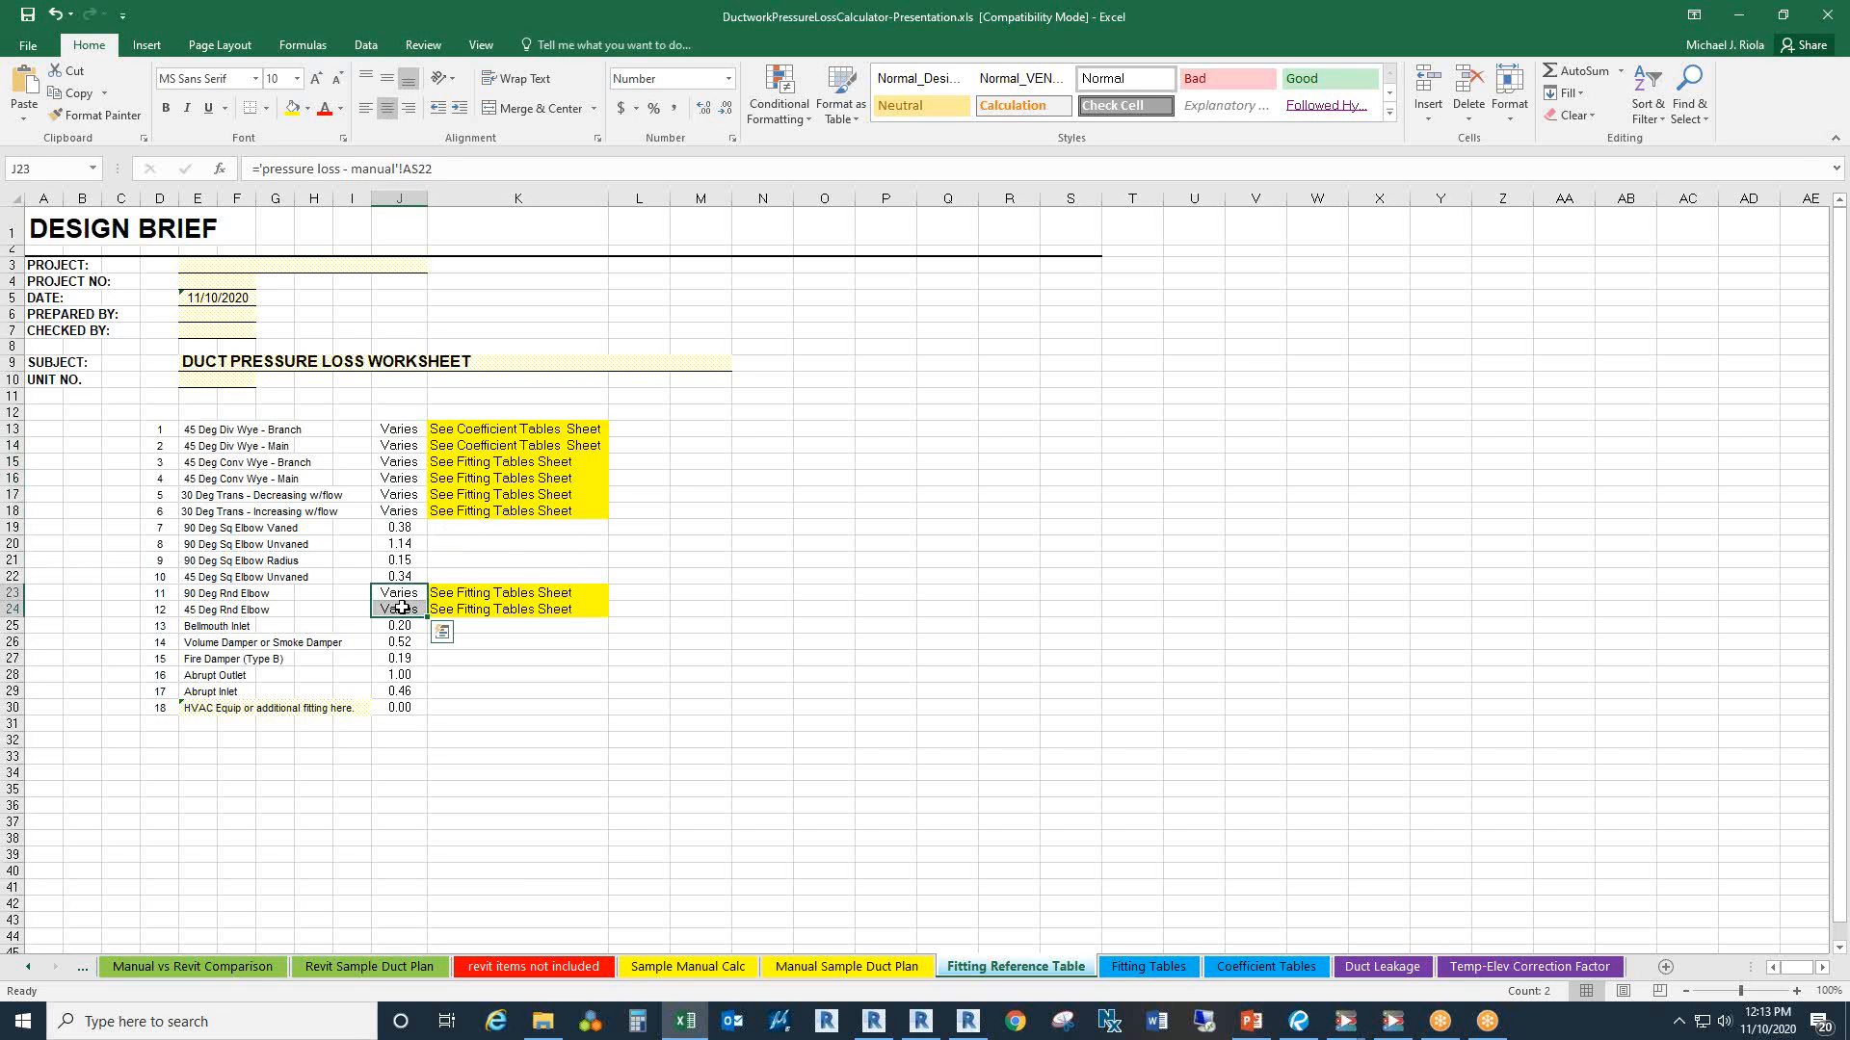
{"action": "left_click", "coordinate": [29, 967]}
{"action": "left_click", "coordinate": [29, 967]}
{"action": "left_click", "coordinate": [29, 967]}
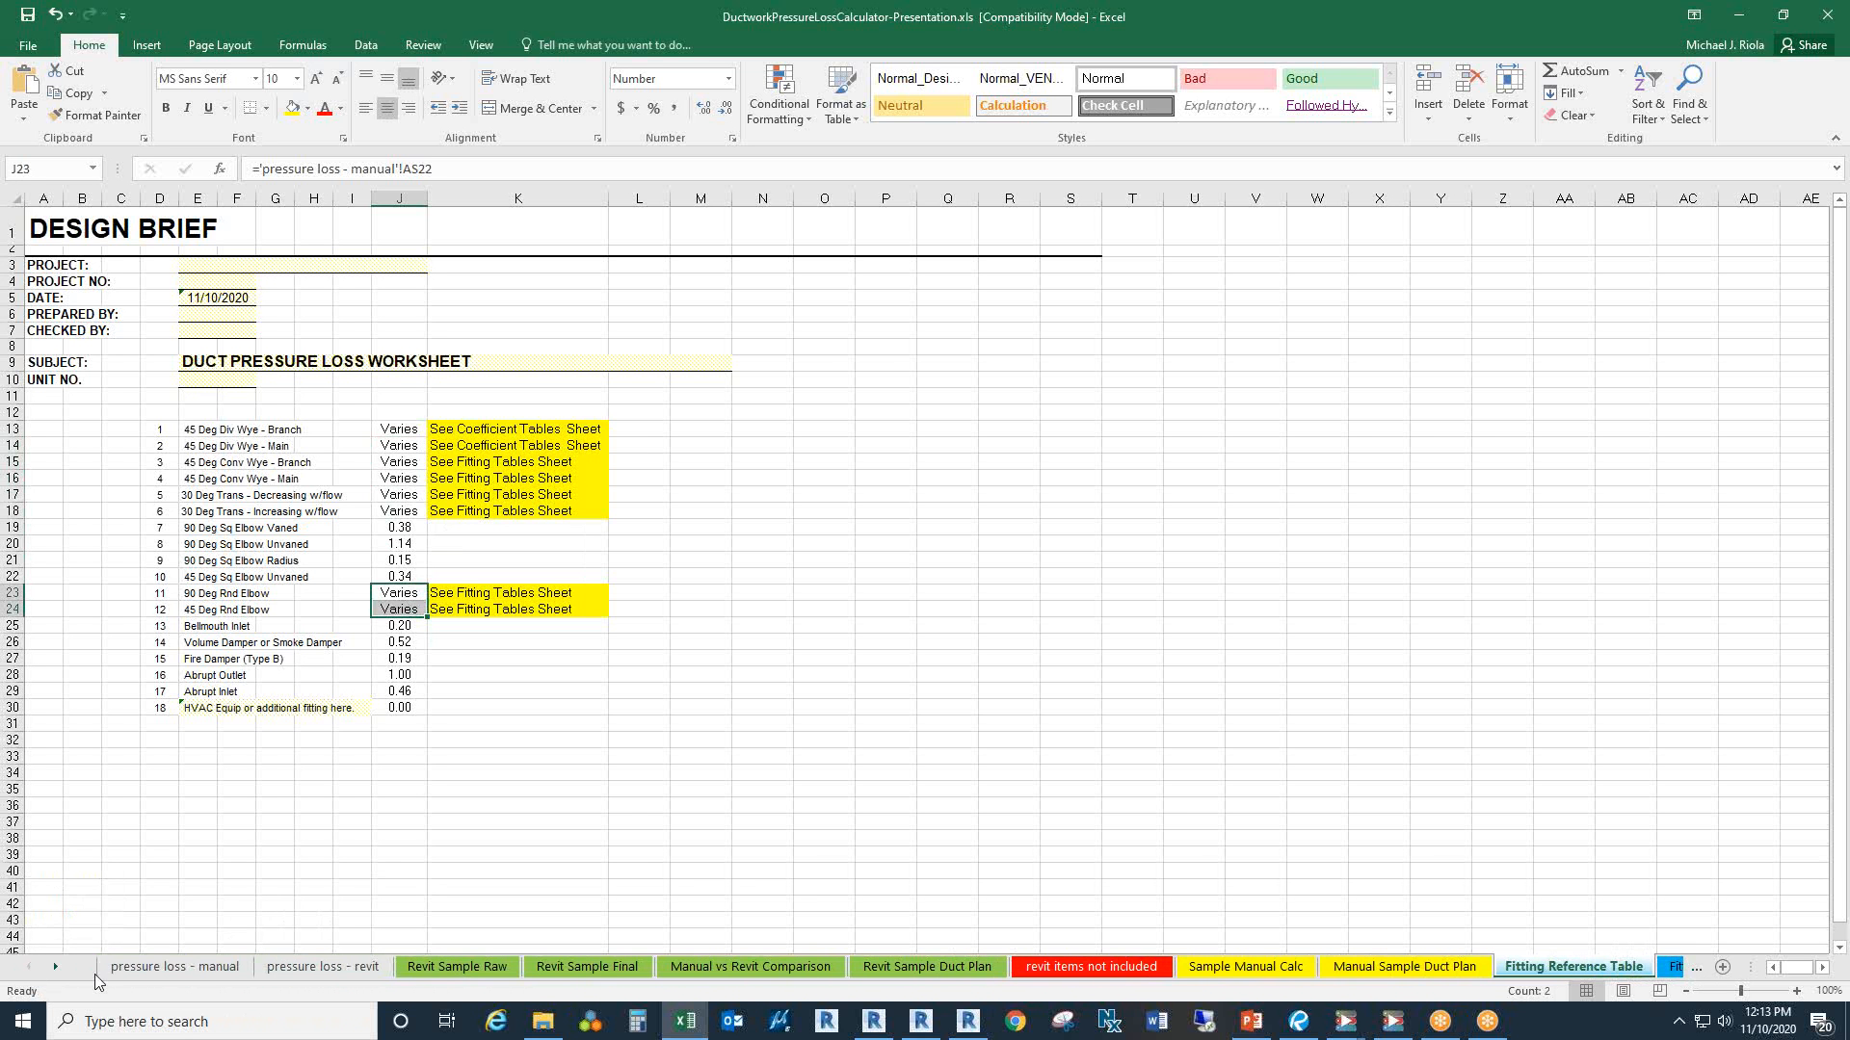
{"action": "left_click", "coordinate": [213, 969]}
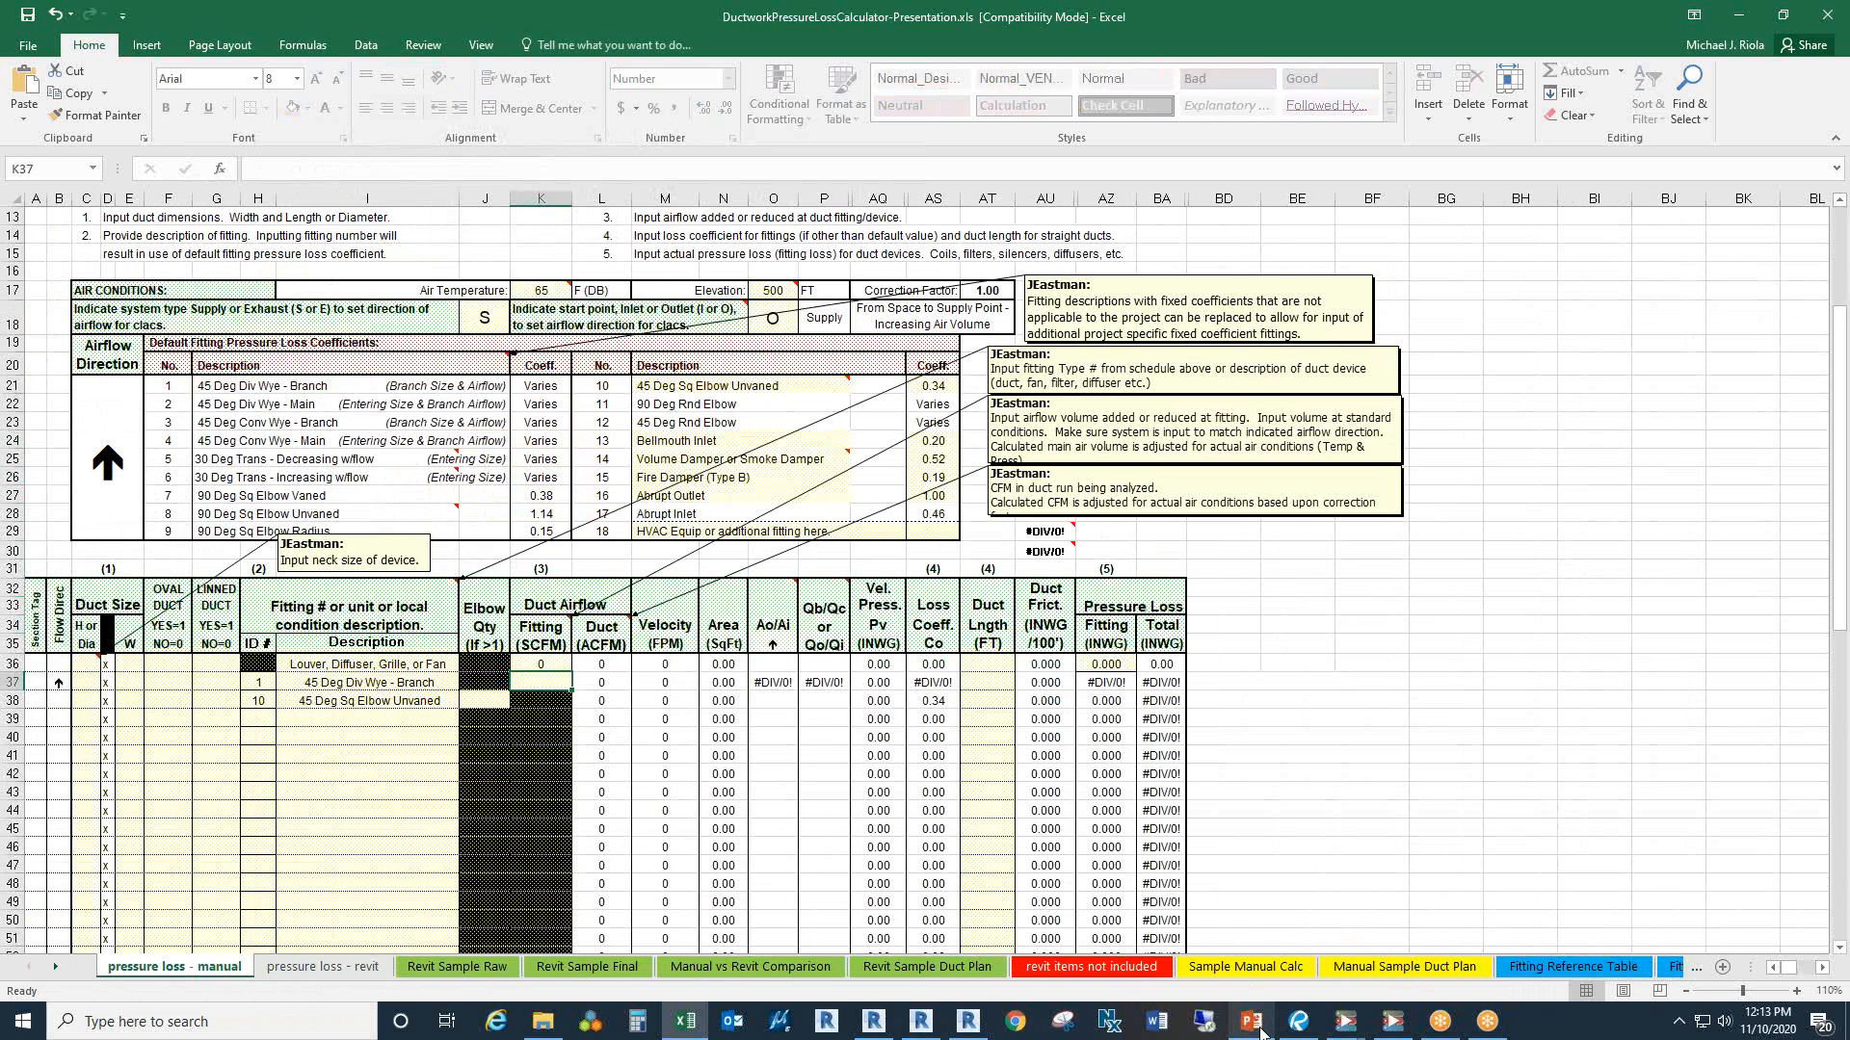
{"action": "left_click", "coordinate": [1335, 698]}
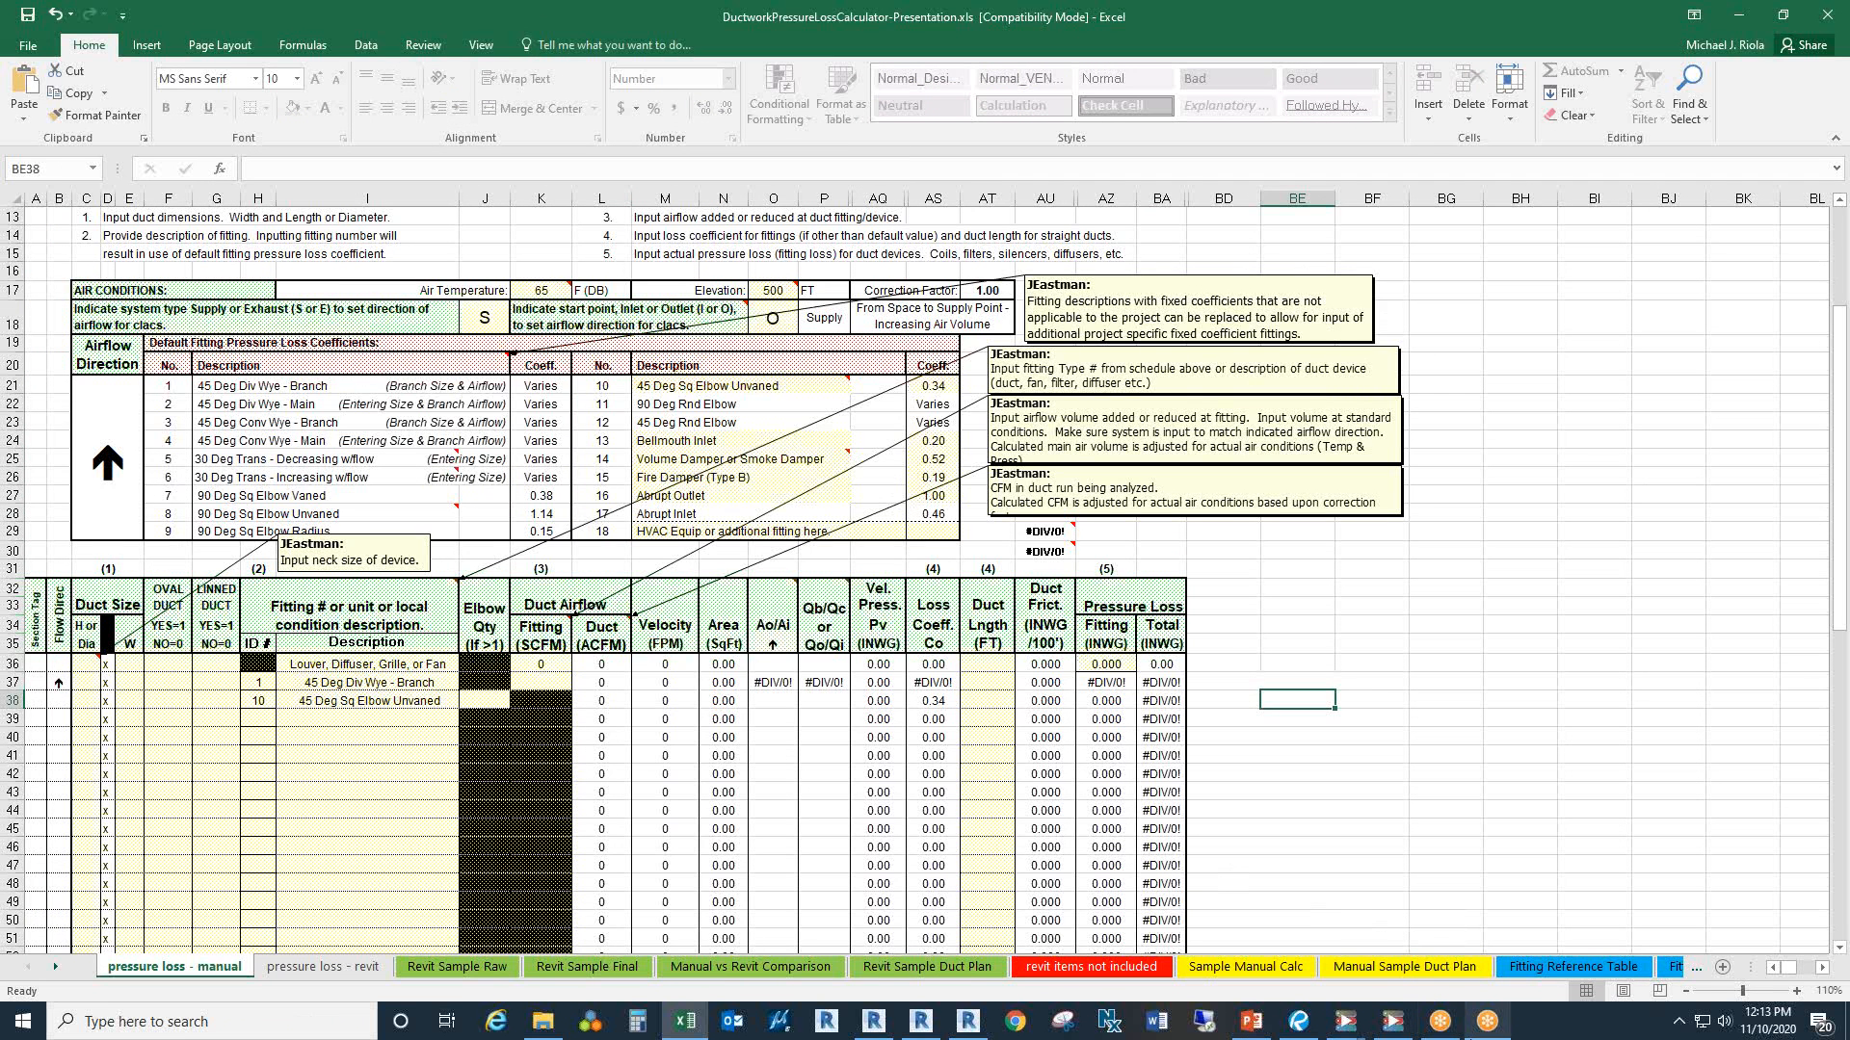
{"action": "left_click", "coordinate": [1487, 1022]}
{"action": "left_click", "coordinate": [1445, 476]}
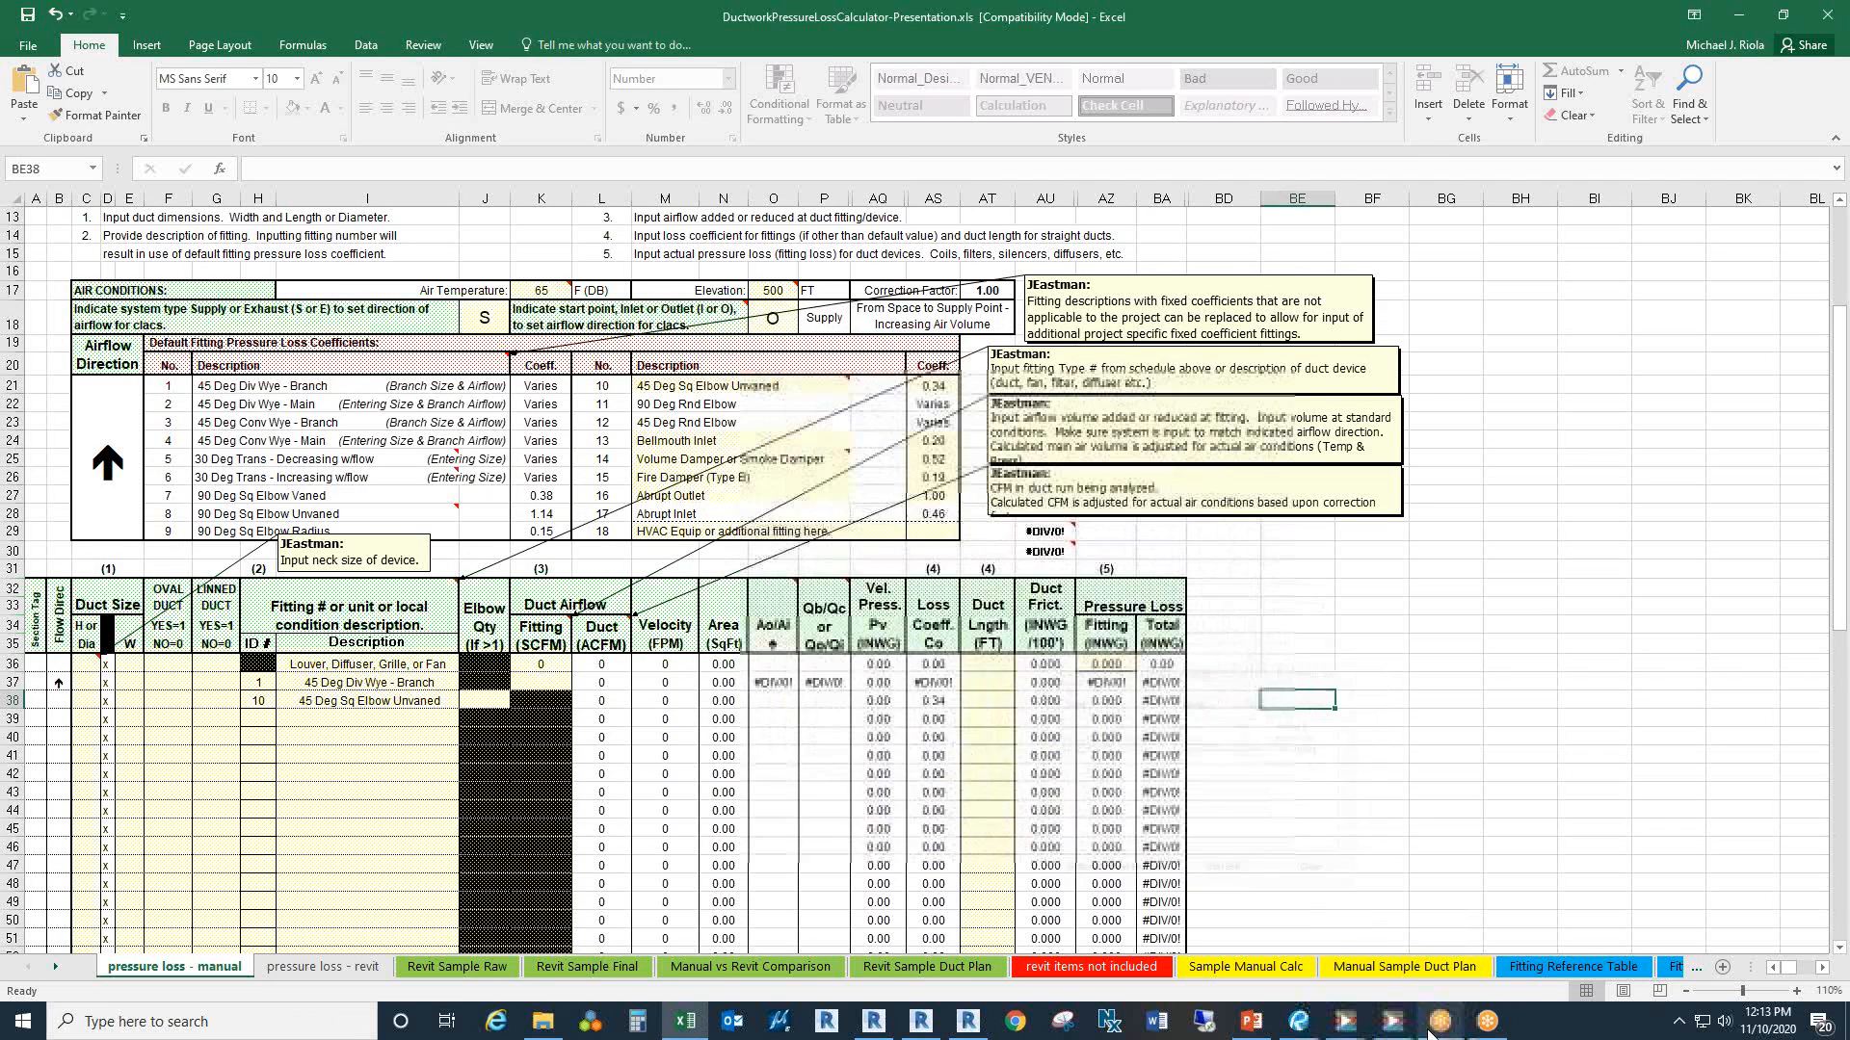
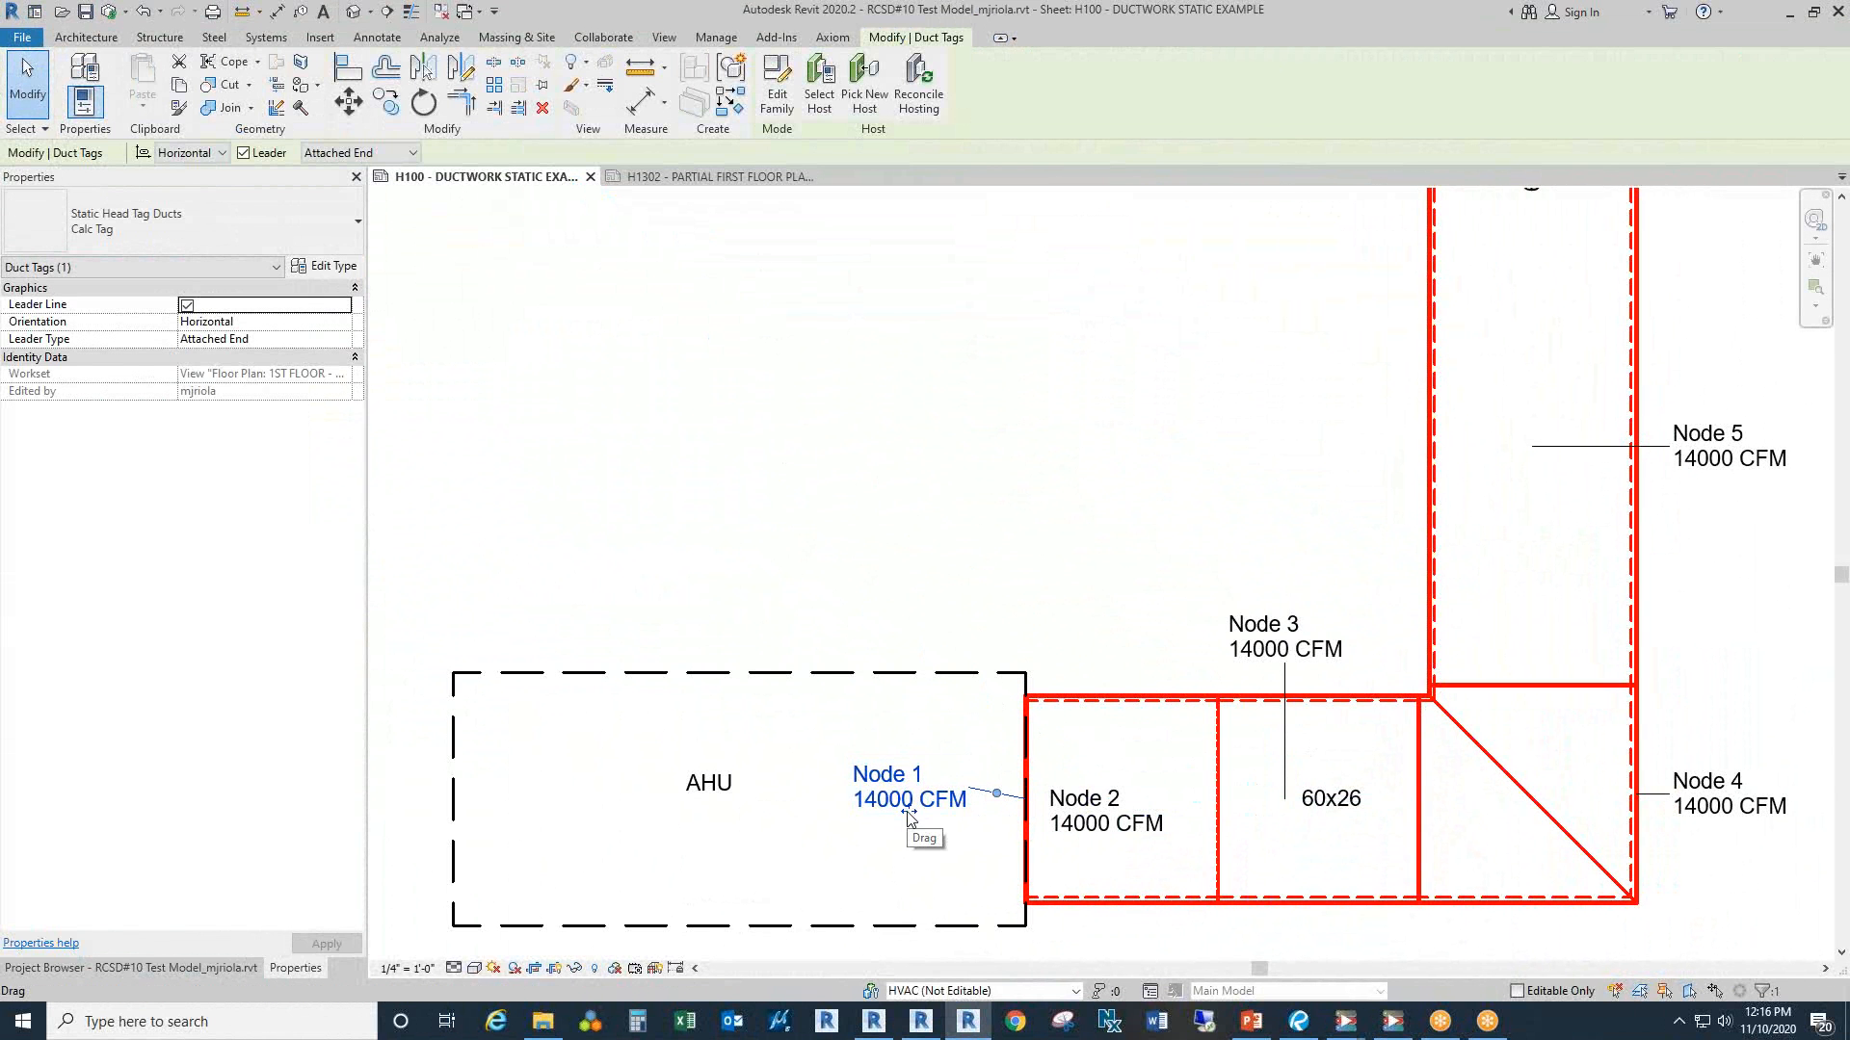
Step: Follow the tagged duct run in Revit from Node 1 at the AHU to Node 36, and view the whole ductwork layout
{"action": "scroll", "coordinate": [809, 826], "scroll_direction": "down", "scroll_amount": 2}
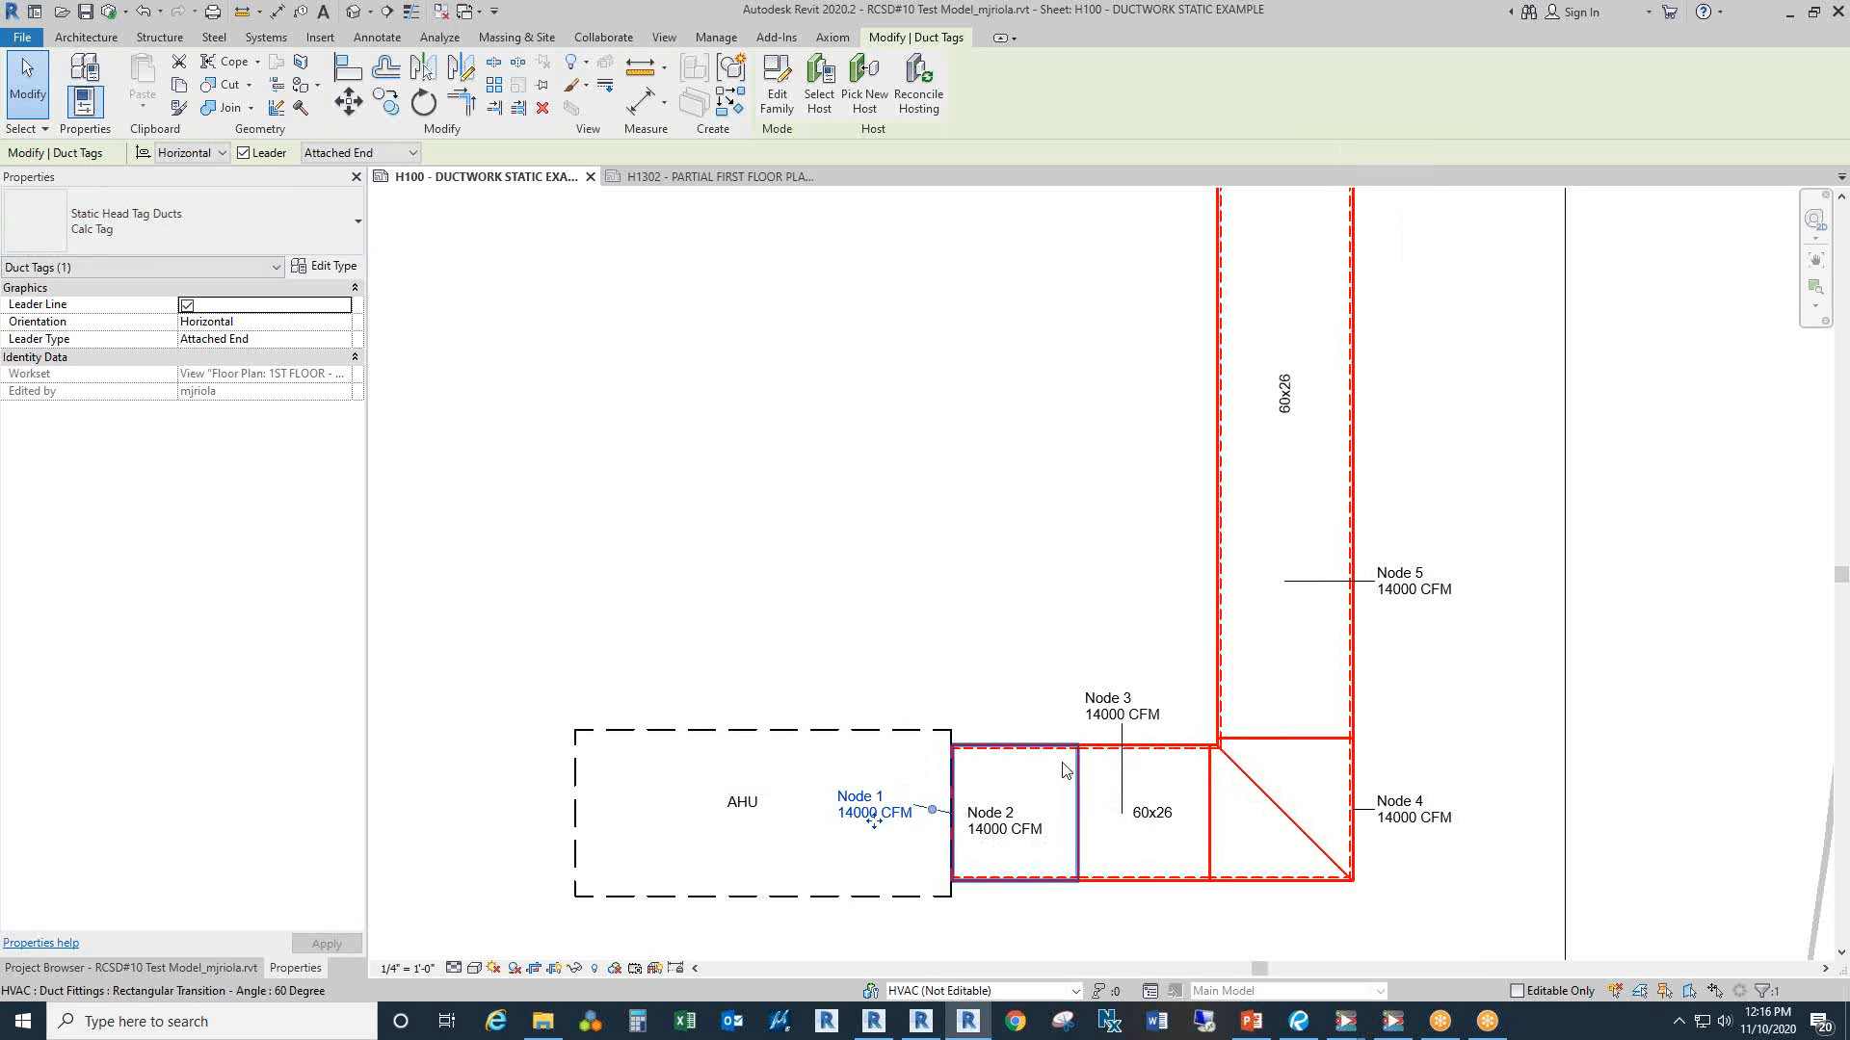
{"action": "left_click_drag", "start_coordinate": [1114, 452], "coordinate": [1218, 781]}
{"action": "scroll", "coordinate": [1553, 725], "scroll_direction": "down", "scroll_amount": 2}
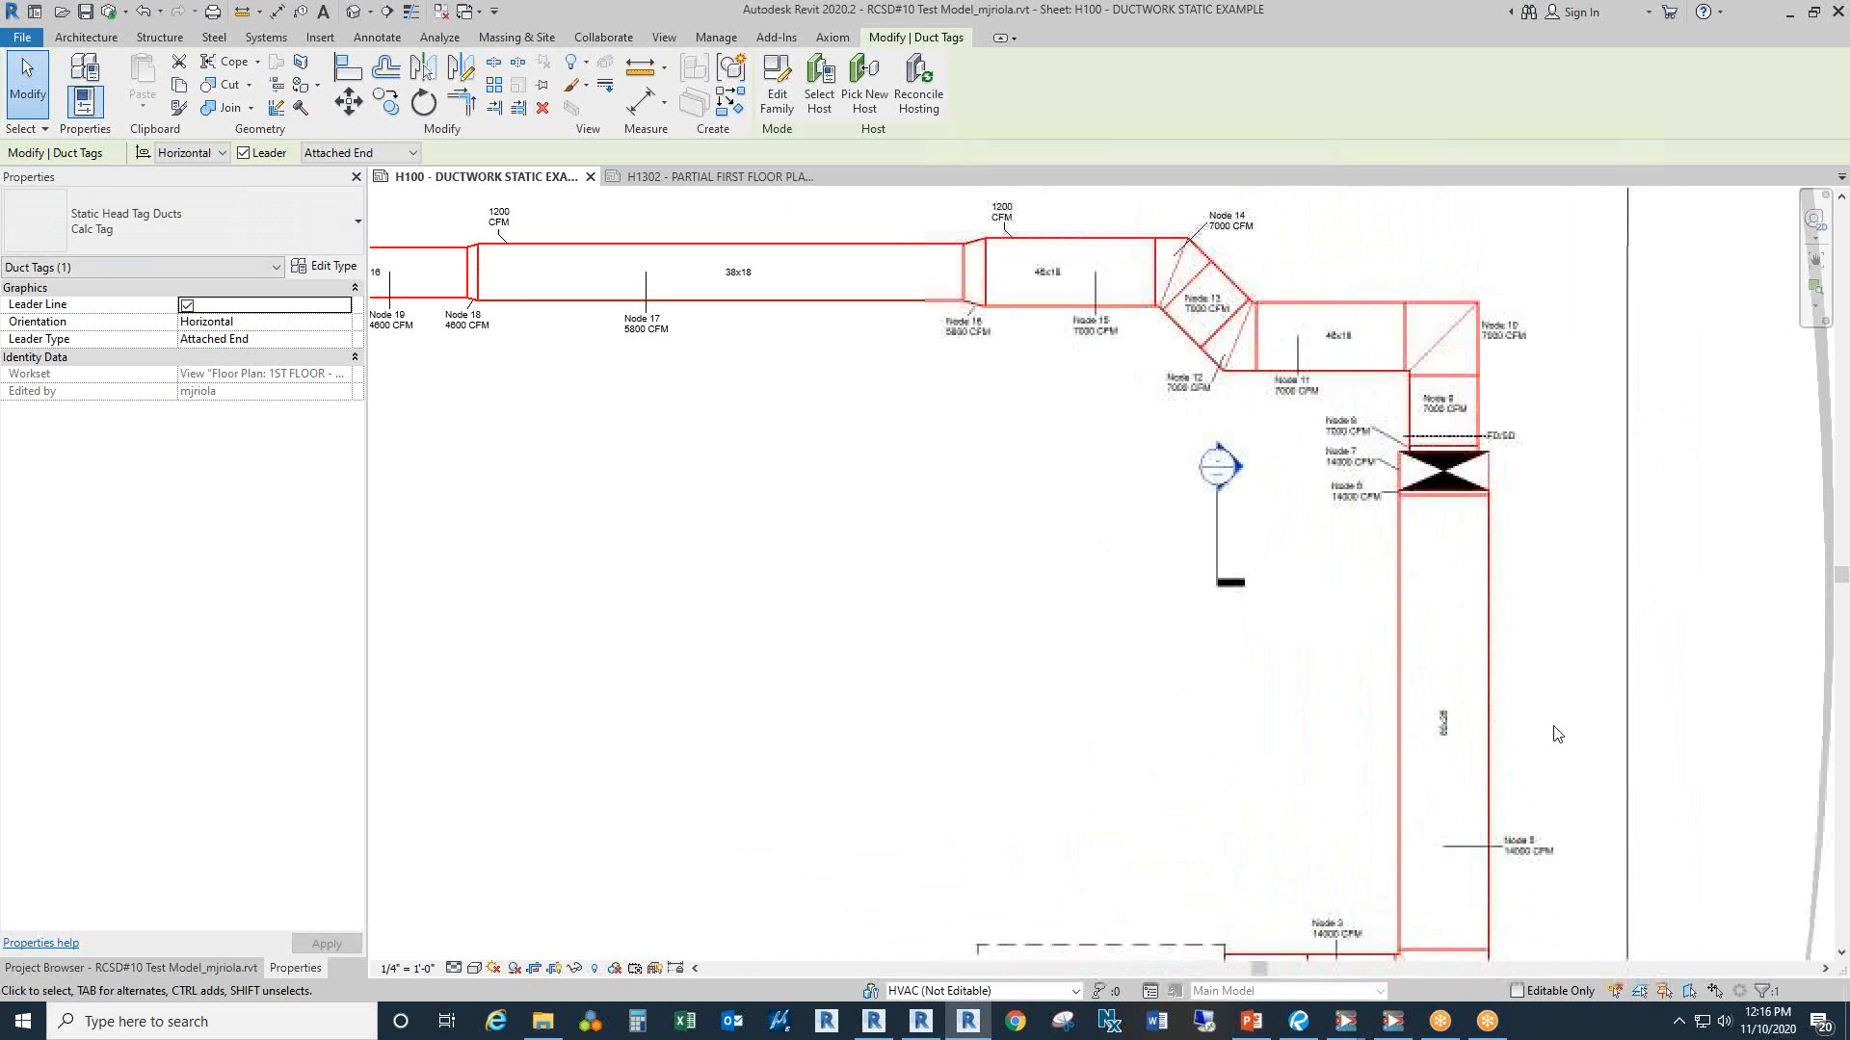
{"action": "left_click_drag", "start_coordinate": [1019, 454], "coordinate": [1558, 471]}
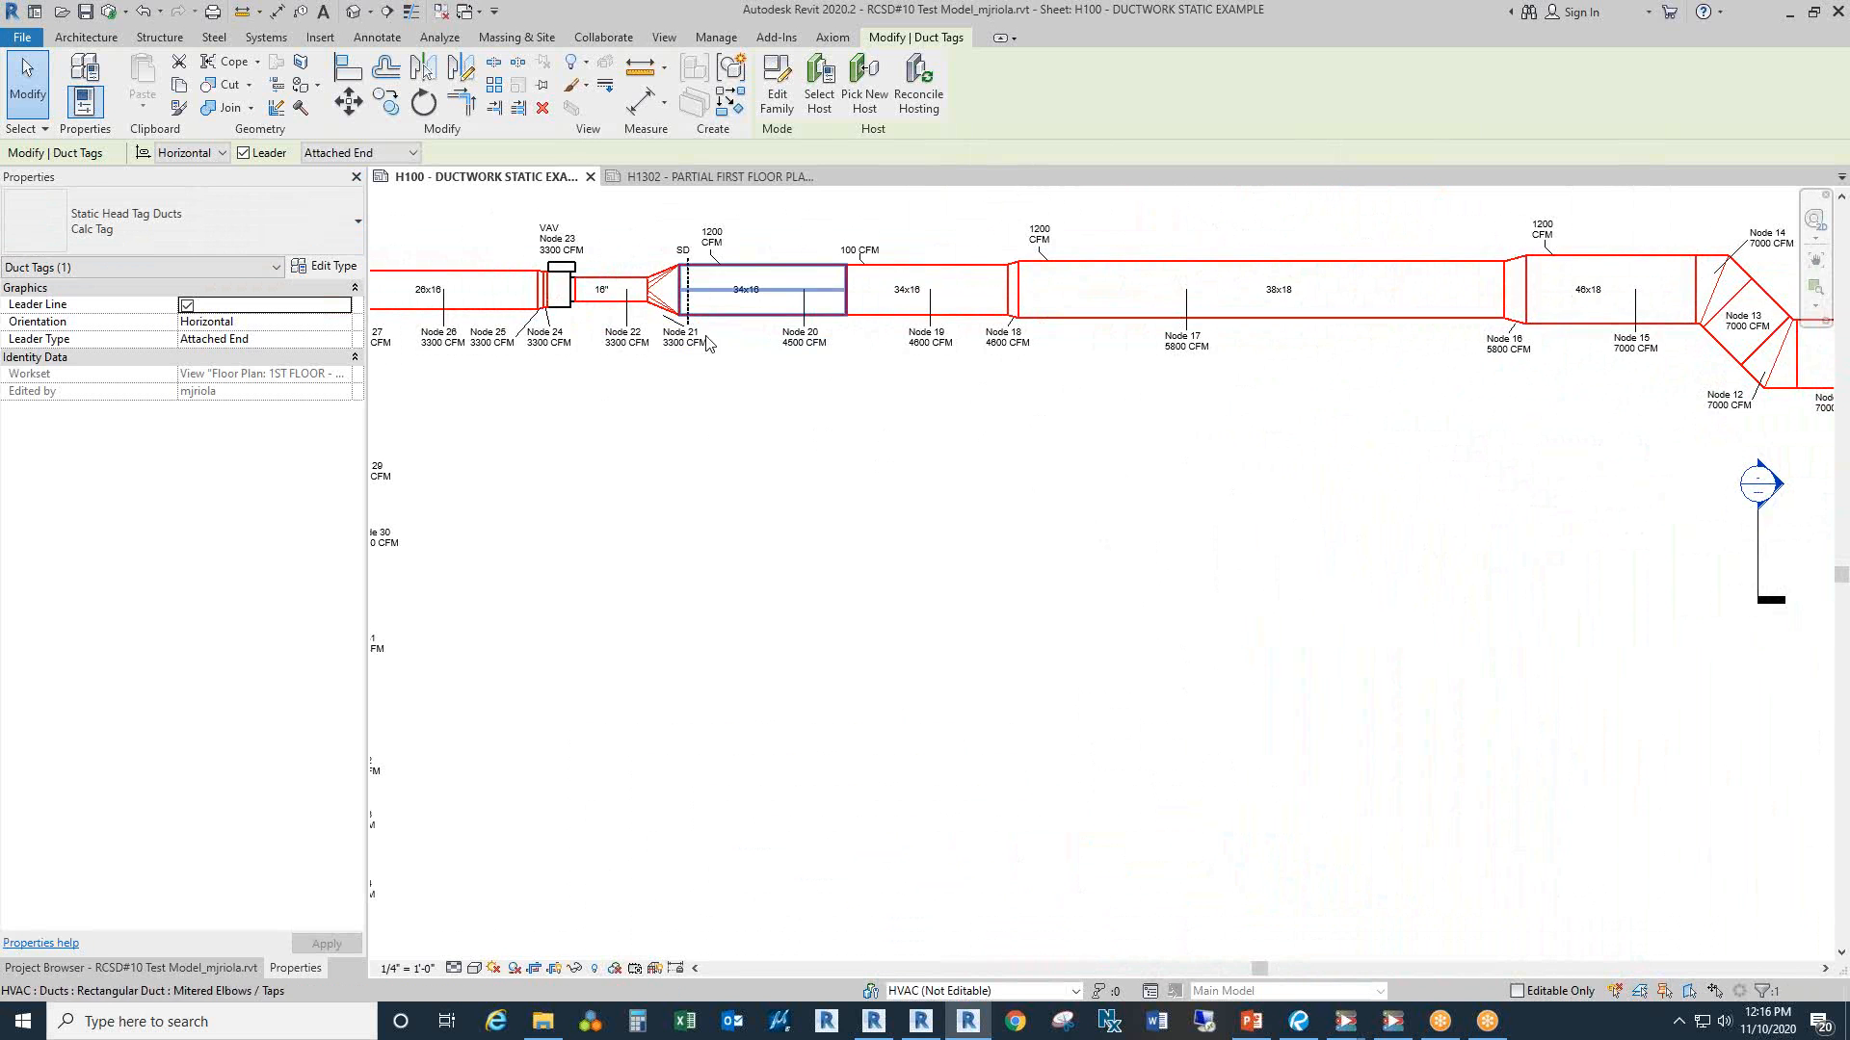
{"action": "left_click_drag", "start_coordinate": [822, 397], "coordinate": [1120, 414]}
{"action": "scroll", "coordinate": [639, 337], "scroll_direction": "up", "scroll_amount": 2}
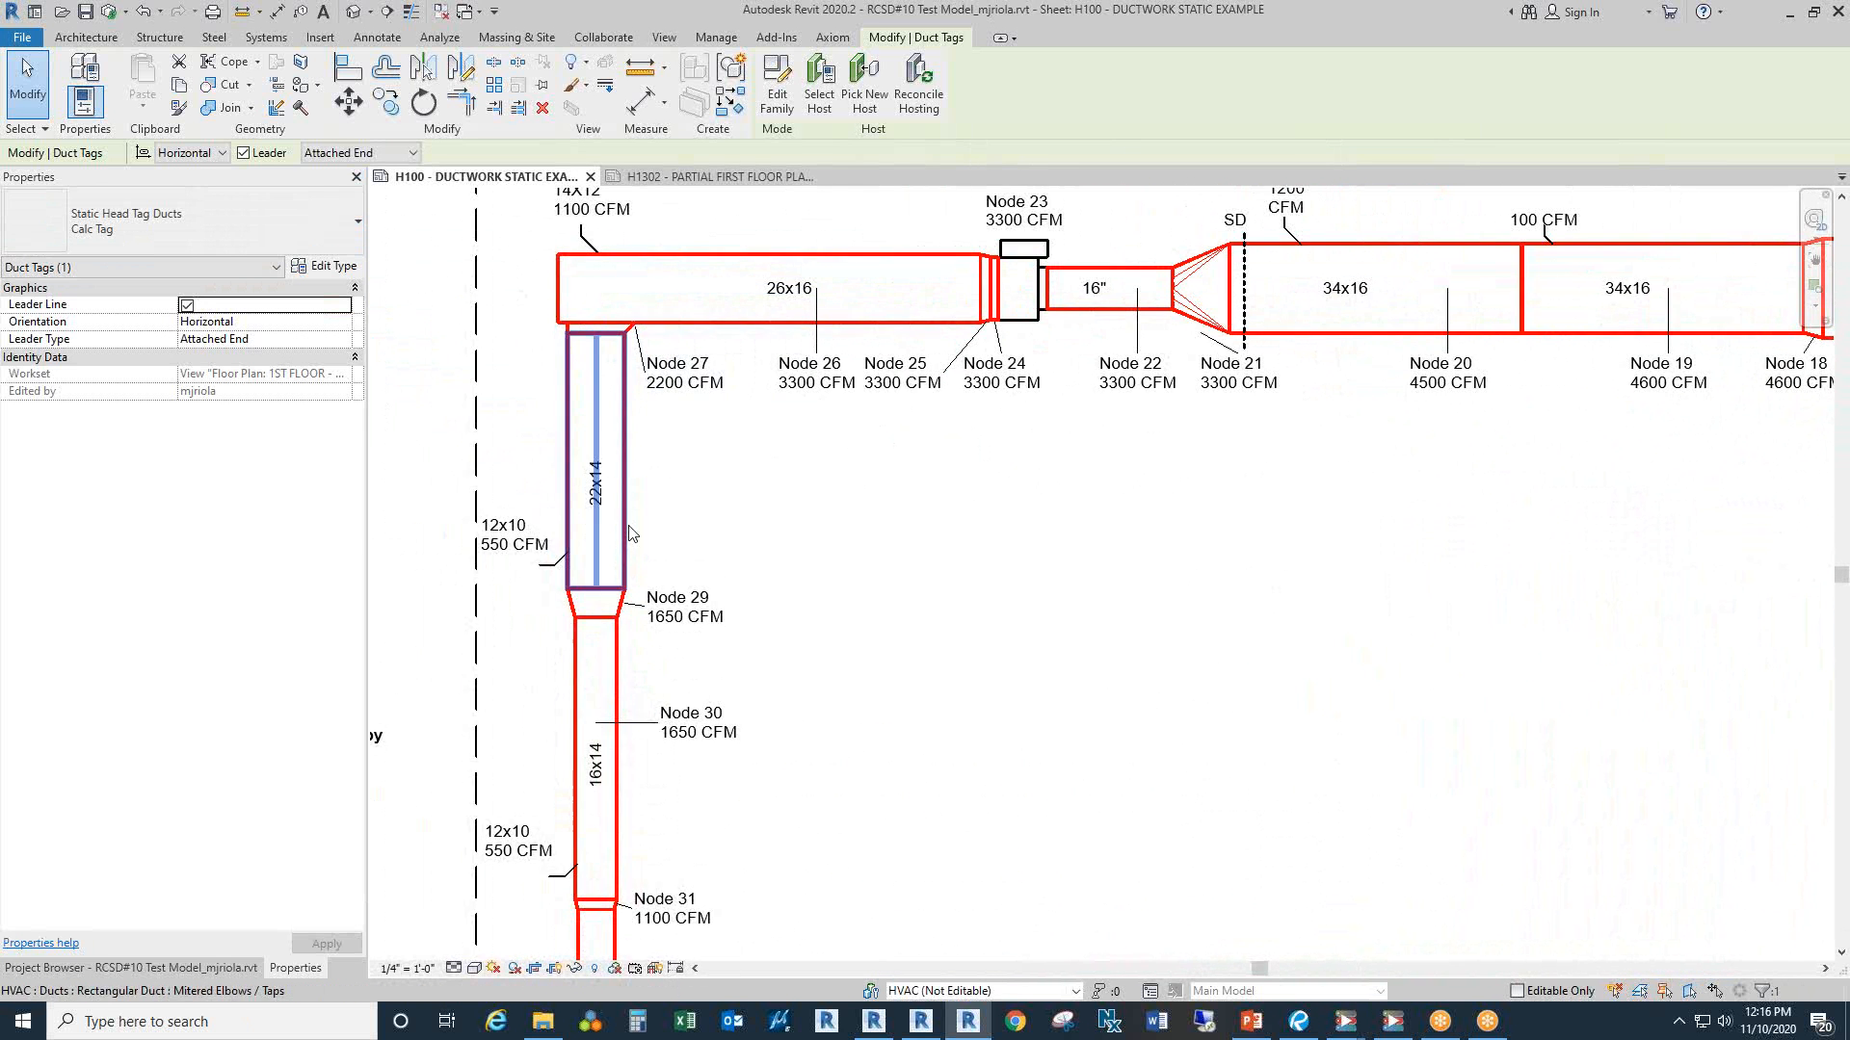
{"action": "scroll", "coordinate": [653, 428], "scroll_direction": "down", "scroll_amount": 3}
{"action": "left_click_drag", "start_coordinate": [715, 587], "coordinate": [744, 470]}
{"action": "scroll", "coordinate": [701, 772], "scroll_direction": "up", "scroll_amount": 4}
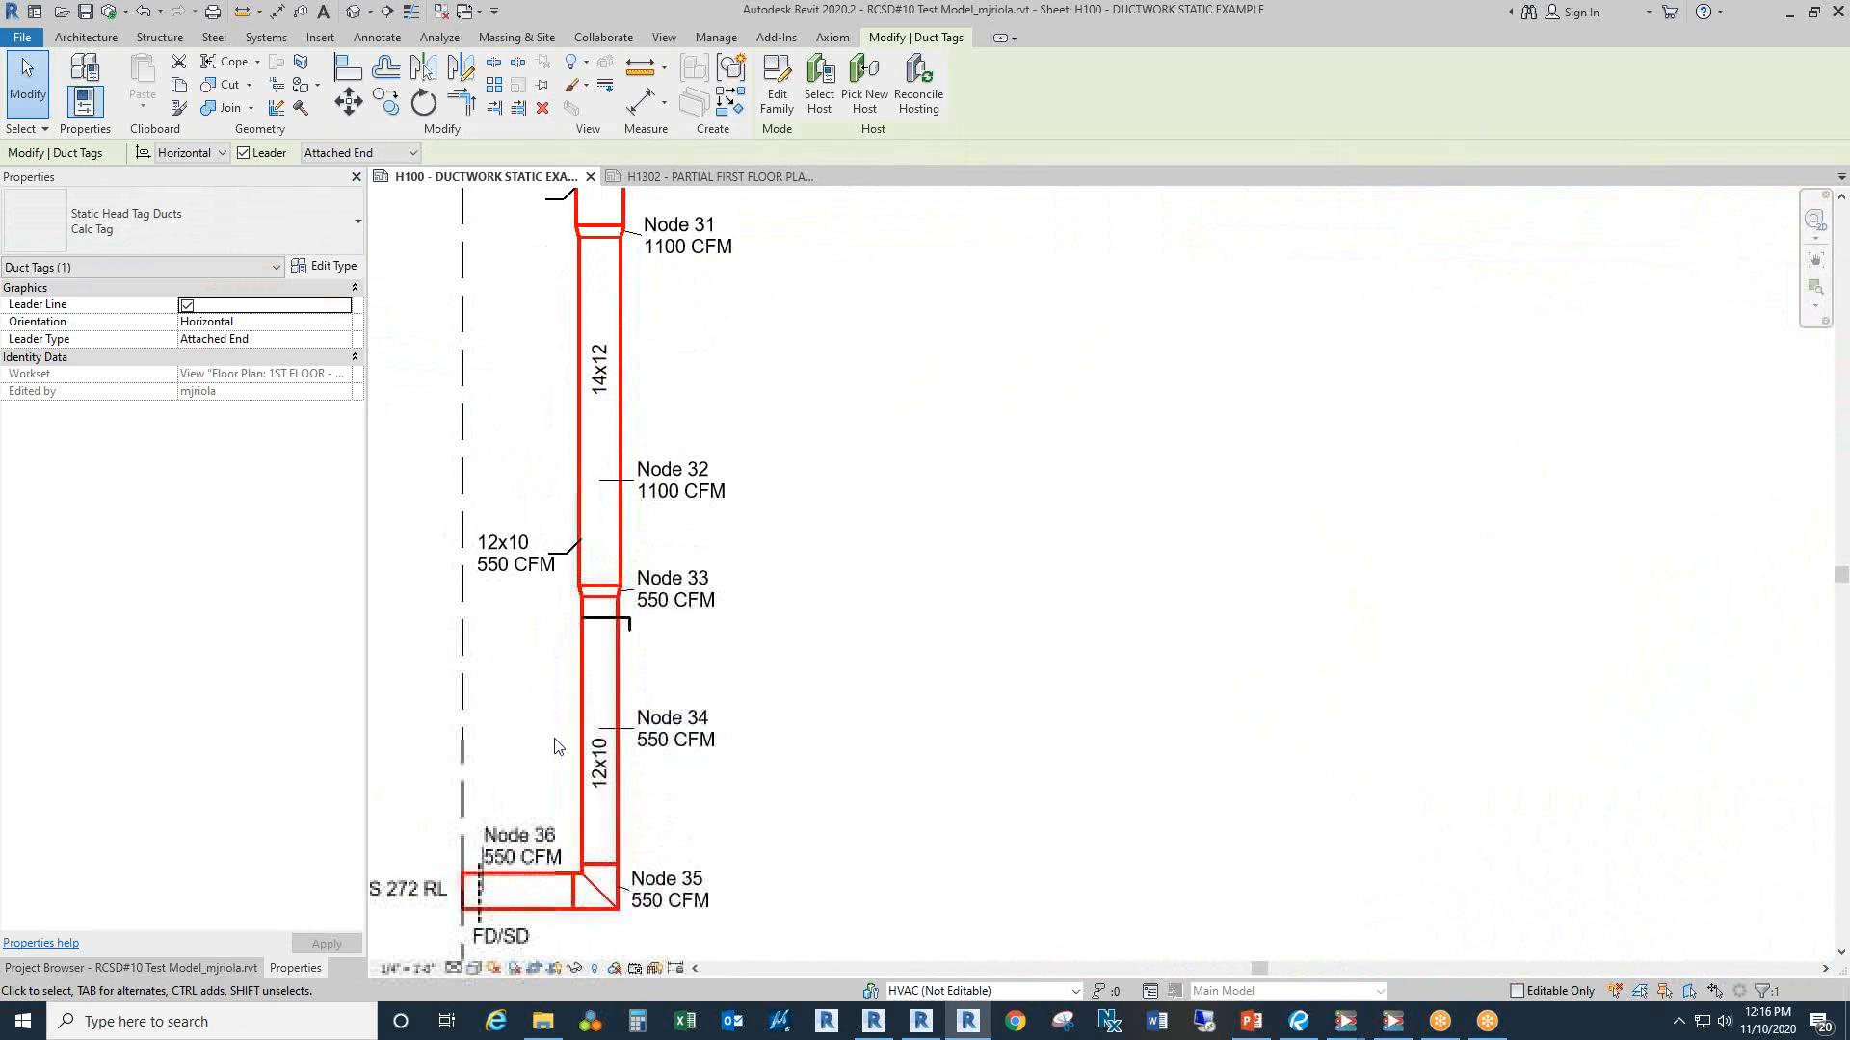
{"action": "scroll", "coordinate": [603, 791], "scroll_direction": "down", "scroll_amount": 5}
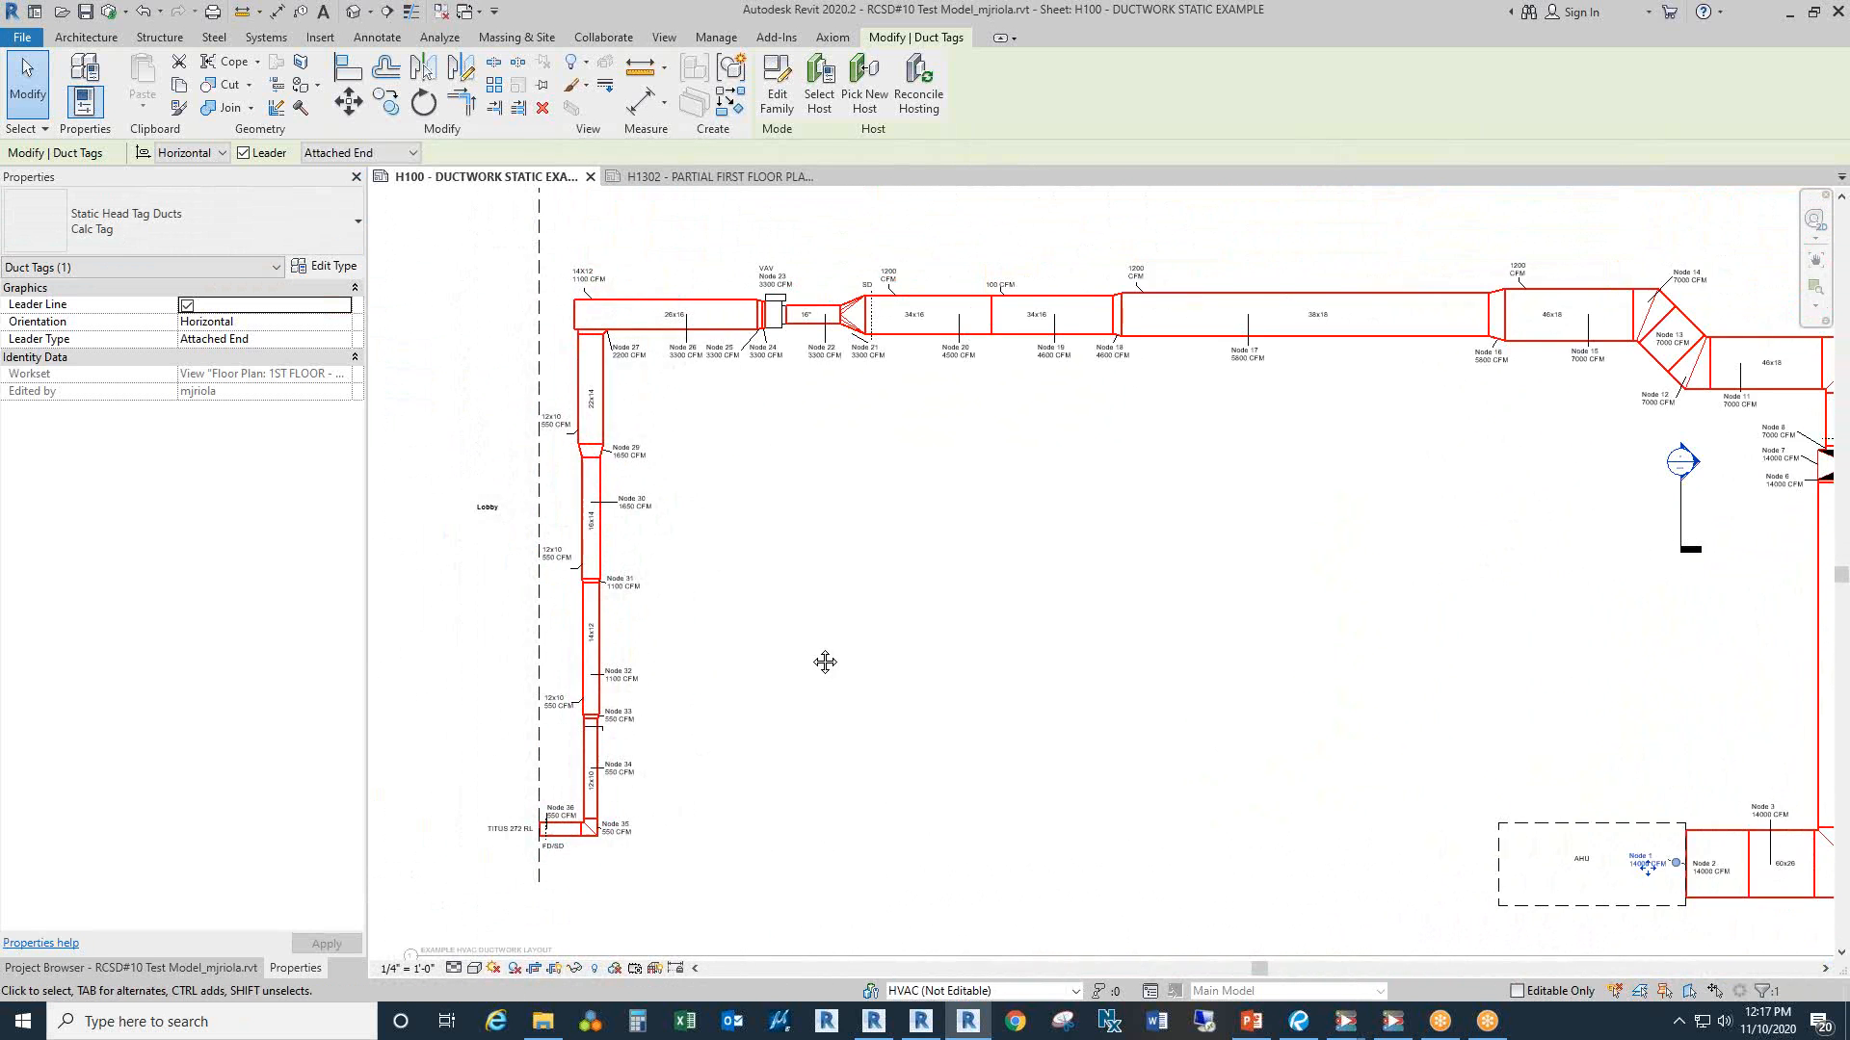
{"action": "left_click_drag", "start_coordinate": [825, 661], "coordinate": [770, 665]}
{"action": "left_click_drag", "start_coordinate": [958, 619], "coordinate": [932, 613]}
{"action": "scroll", "coordinate": [937, 564], "scroll_direction": "down", "scroll_amount": 1}
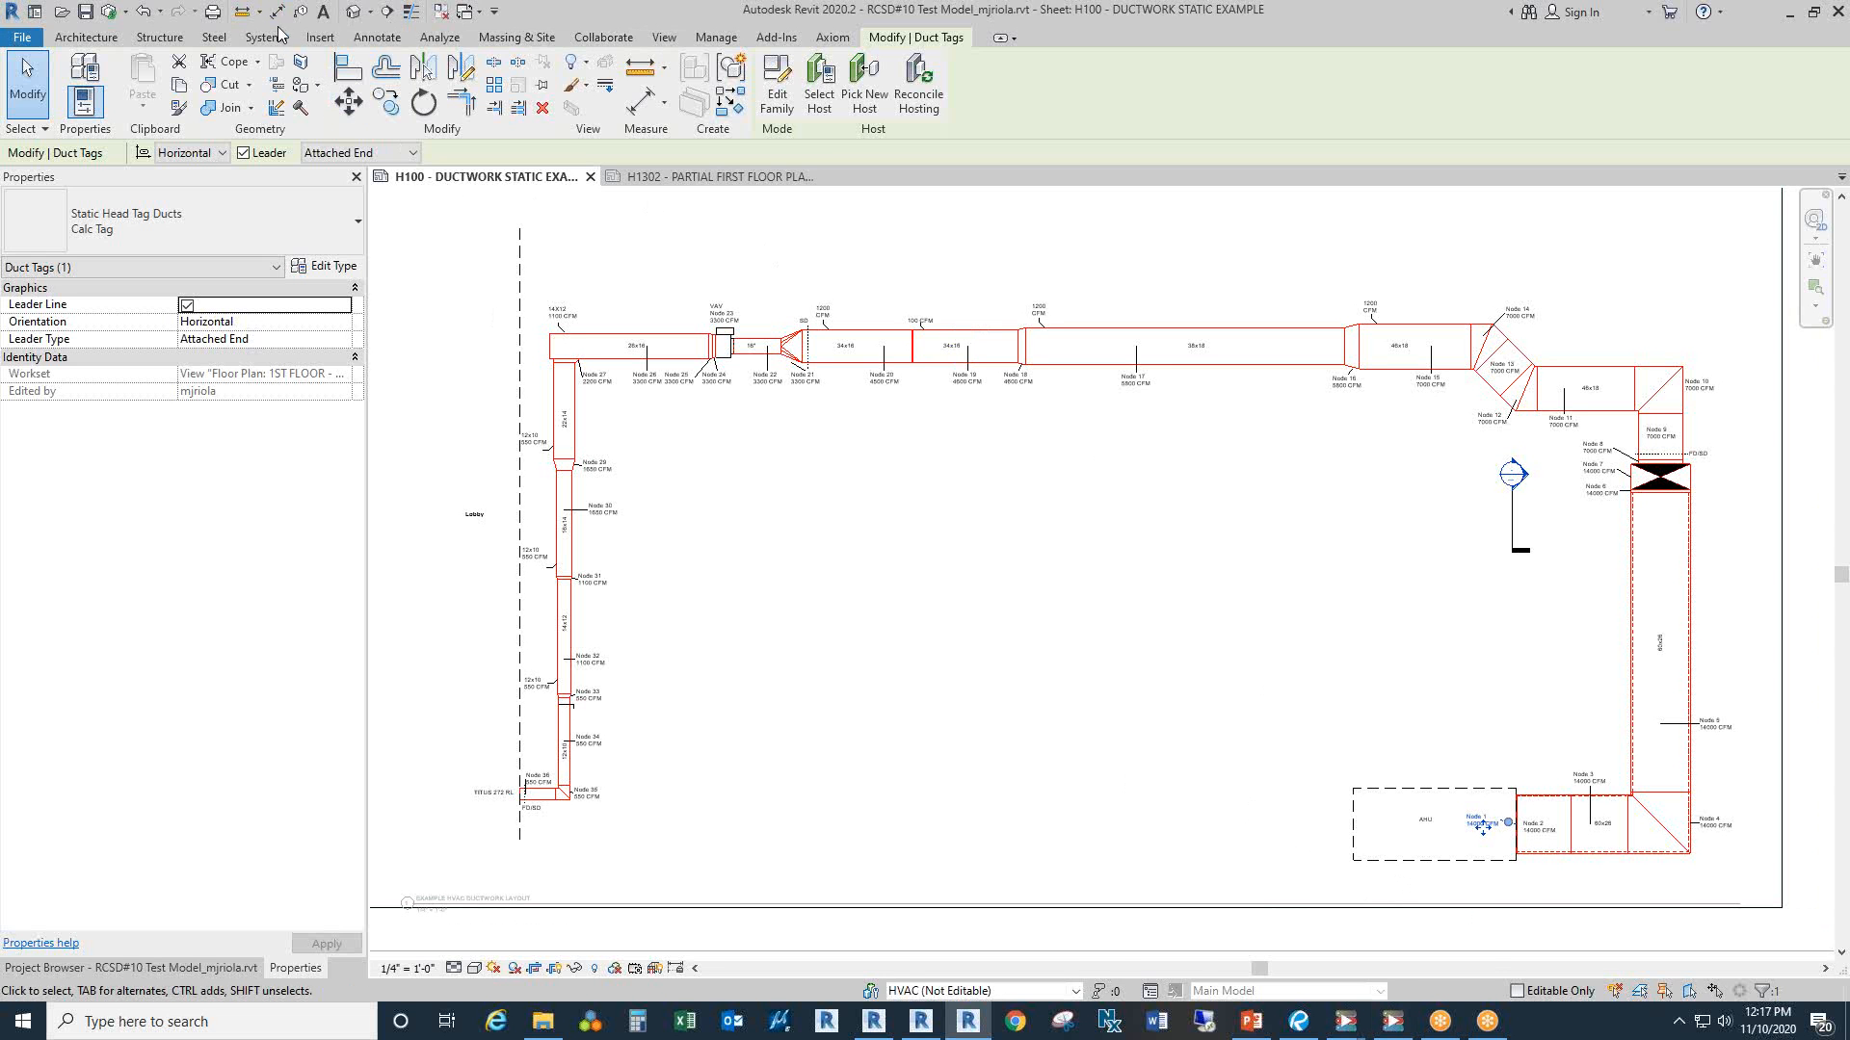
Step: Bring up the Dynamo Player window belonging to the RCSD#10 Test Model over the ductwork sheet
{"action": "left_click", "coordinate": [716, 37]}
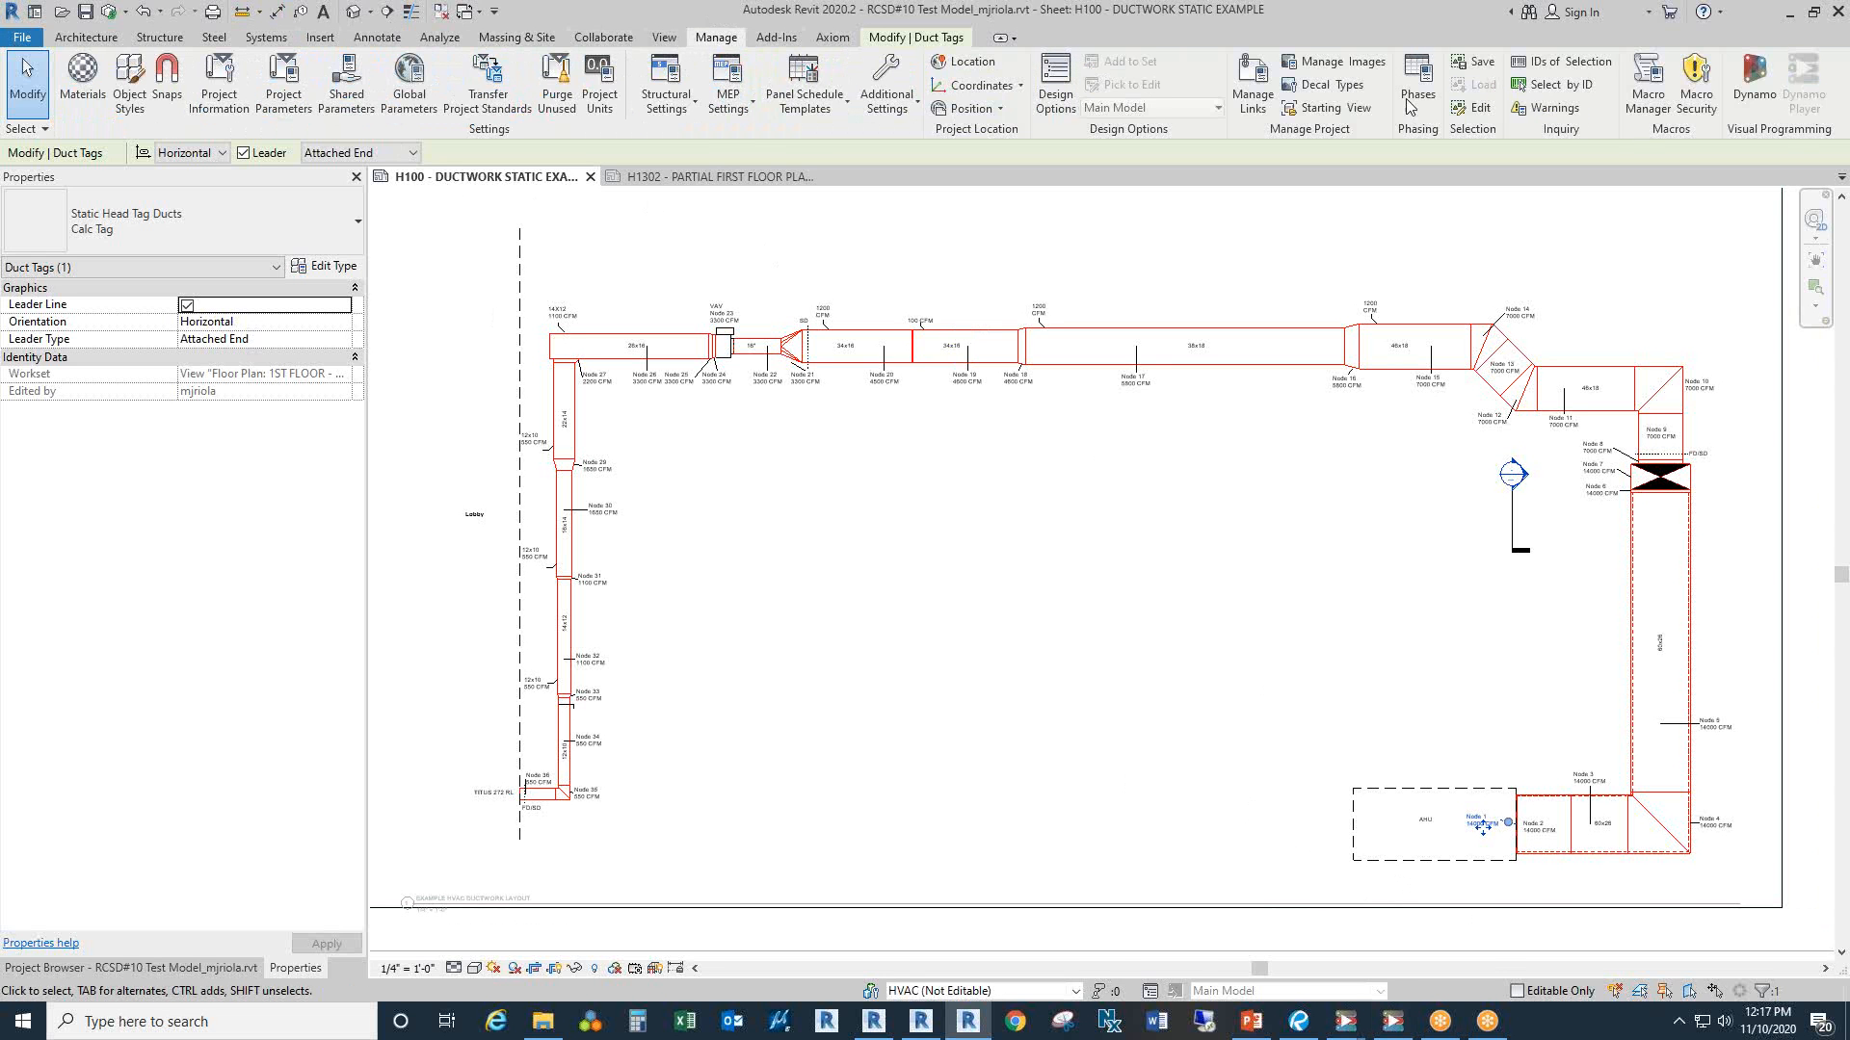
{"action": "left_click", "coordinate": [1397, 1025]}
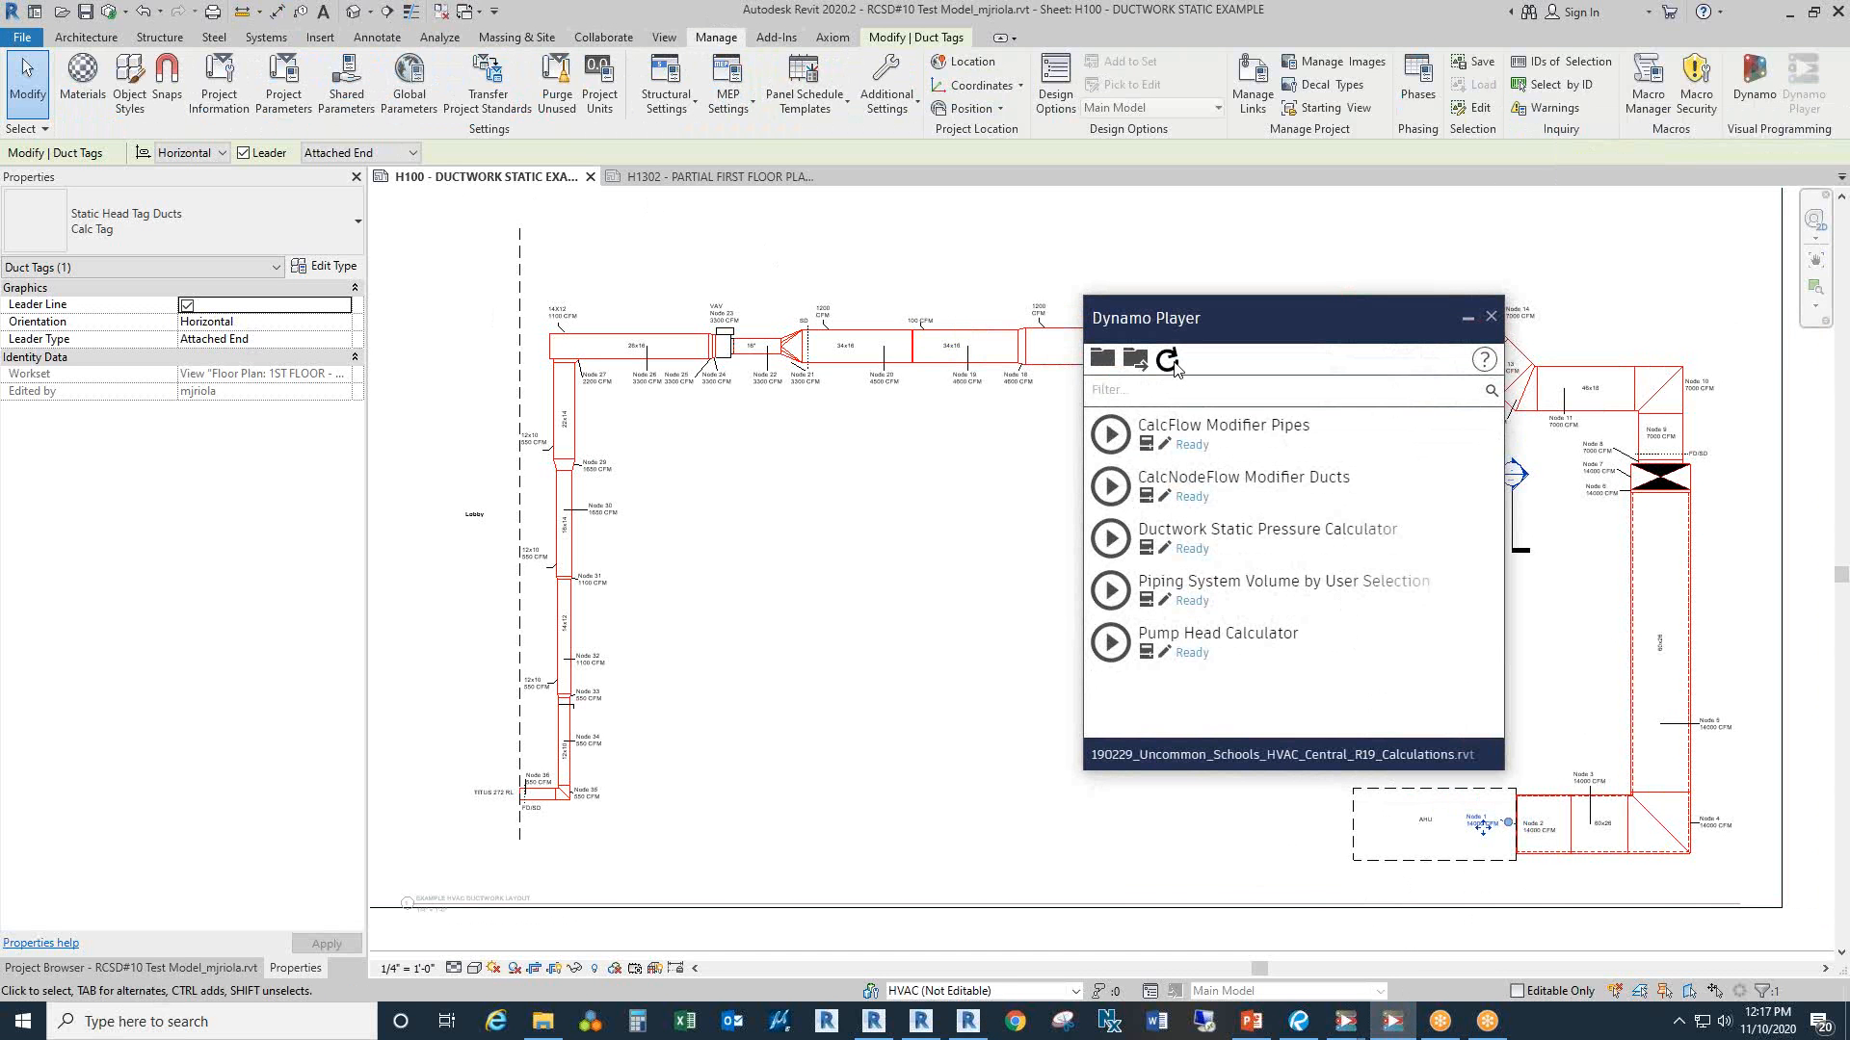
{"action": "left_click", "coordinate": [1393, 1023]}
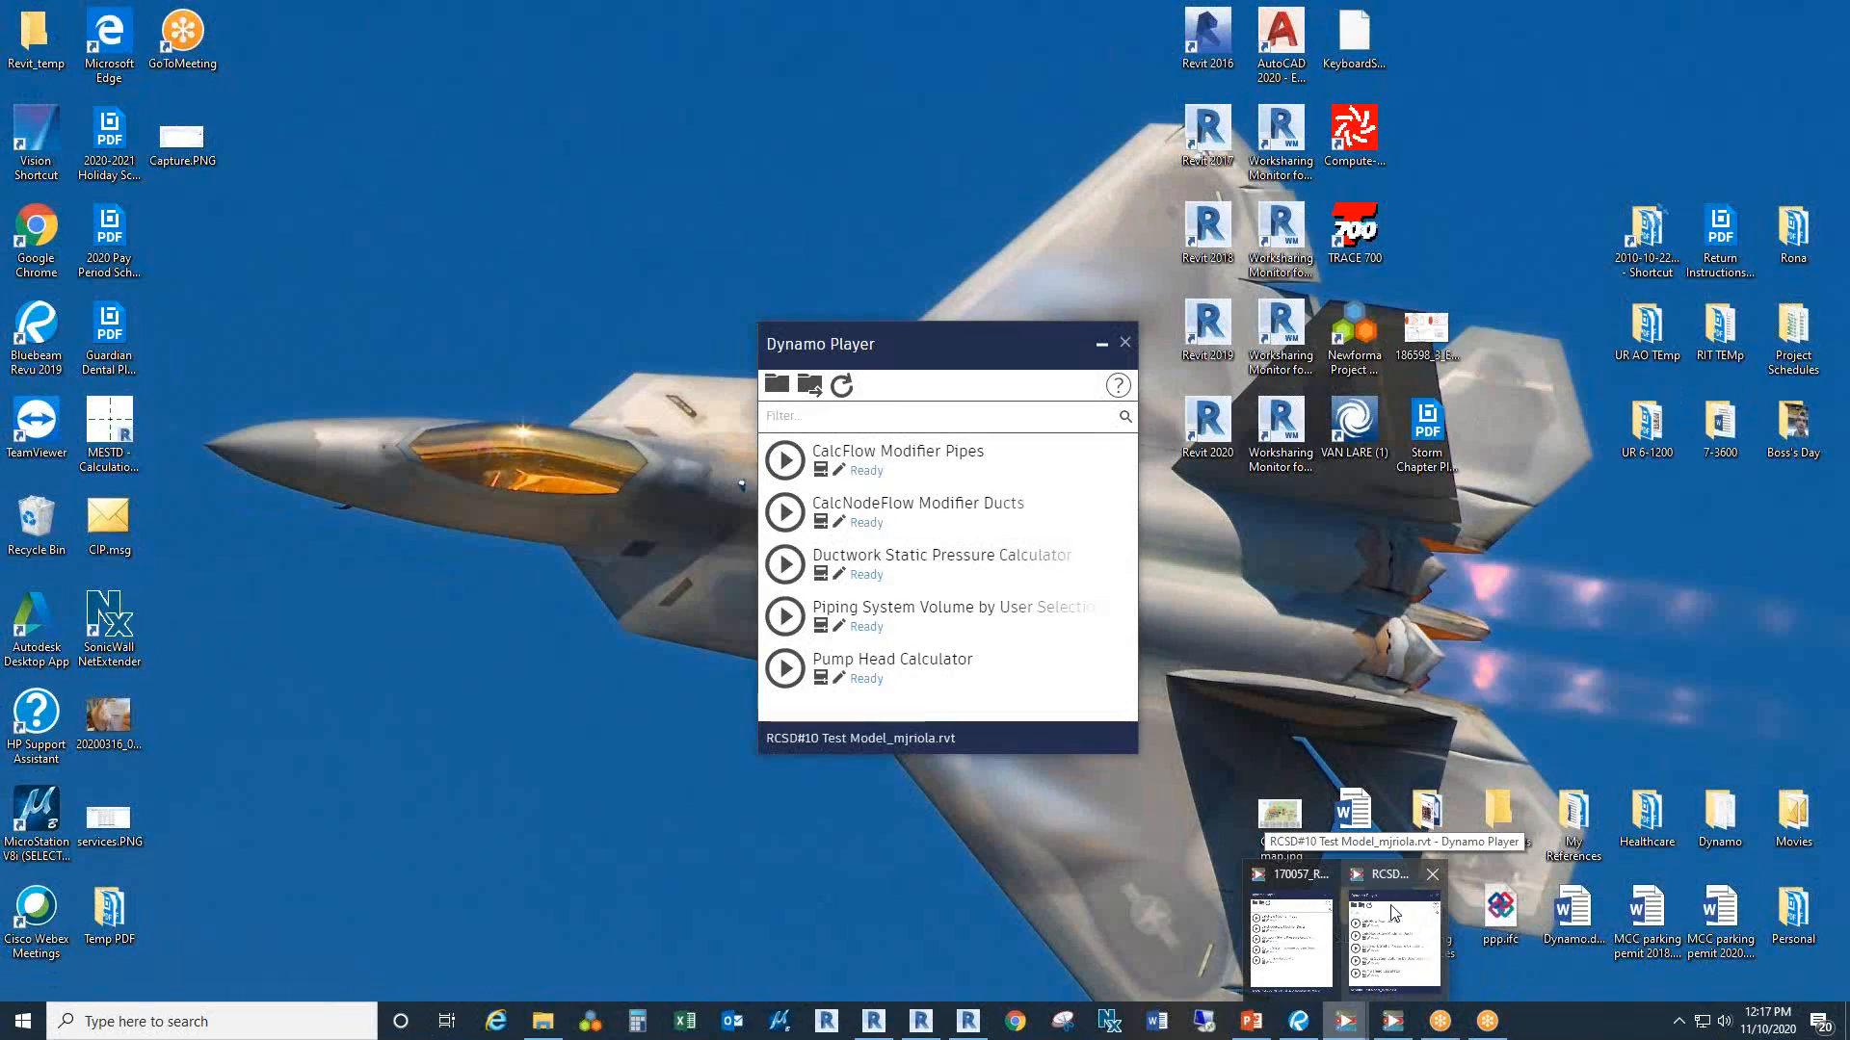
{"action": "left_click", "coordinate": [1398, 934]}
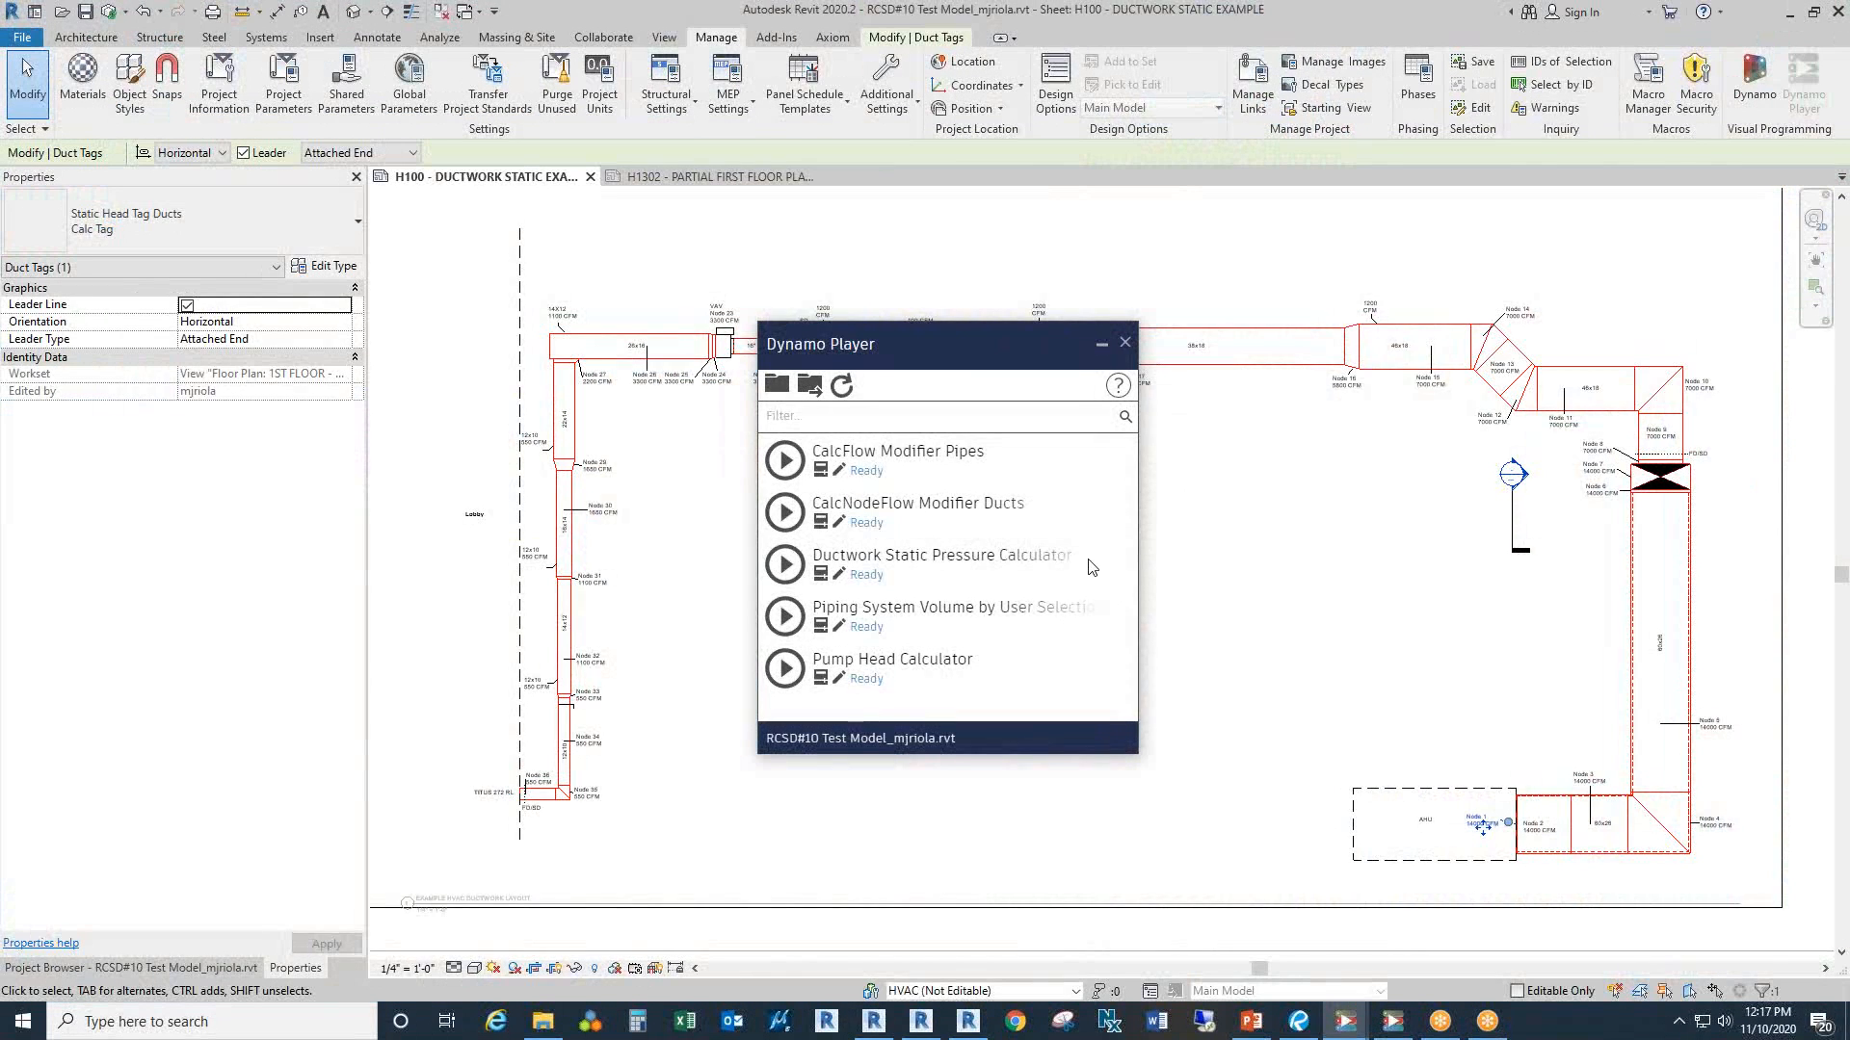
{"action": "left_click", "coordinate": [1232, 566]}
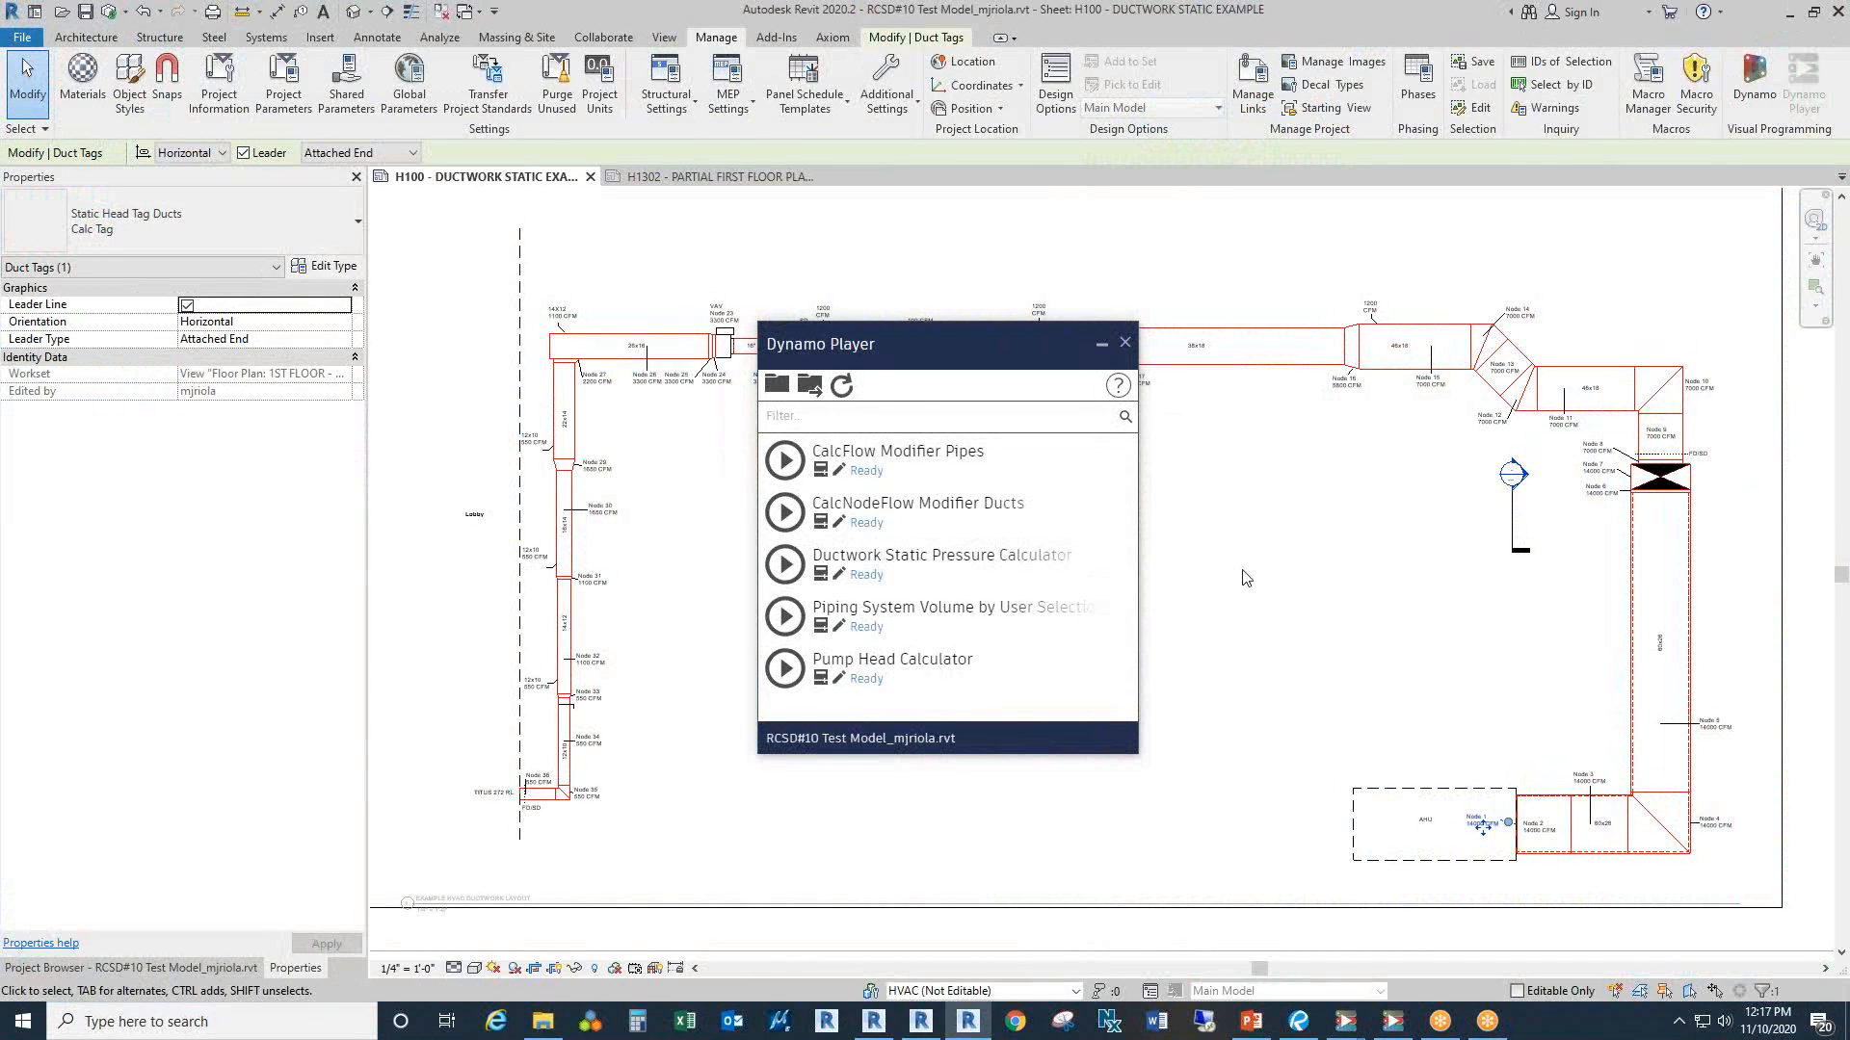
Step: Select the Node 2 rectangular transition at the AHU to show its CalcFlow and CalcNode properties, and move Dynamo Player clear of it
{"action": "left_click_drag", "start_coordinate": [1370, 588], "coordinate": [1346, 597]}
{"action": "scroll", "coordinate": [1574, 855], "scroll_direction": "up", "scroll_amount": 5}
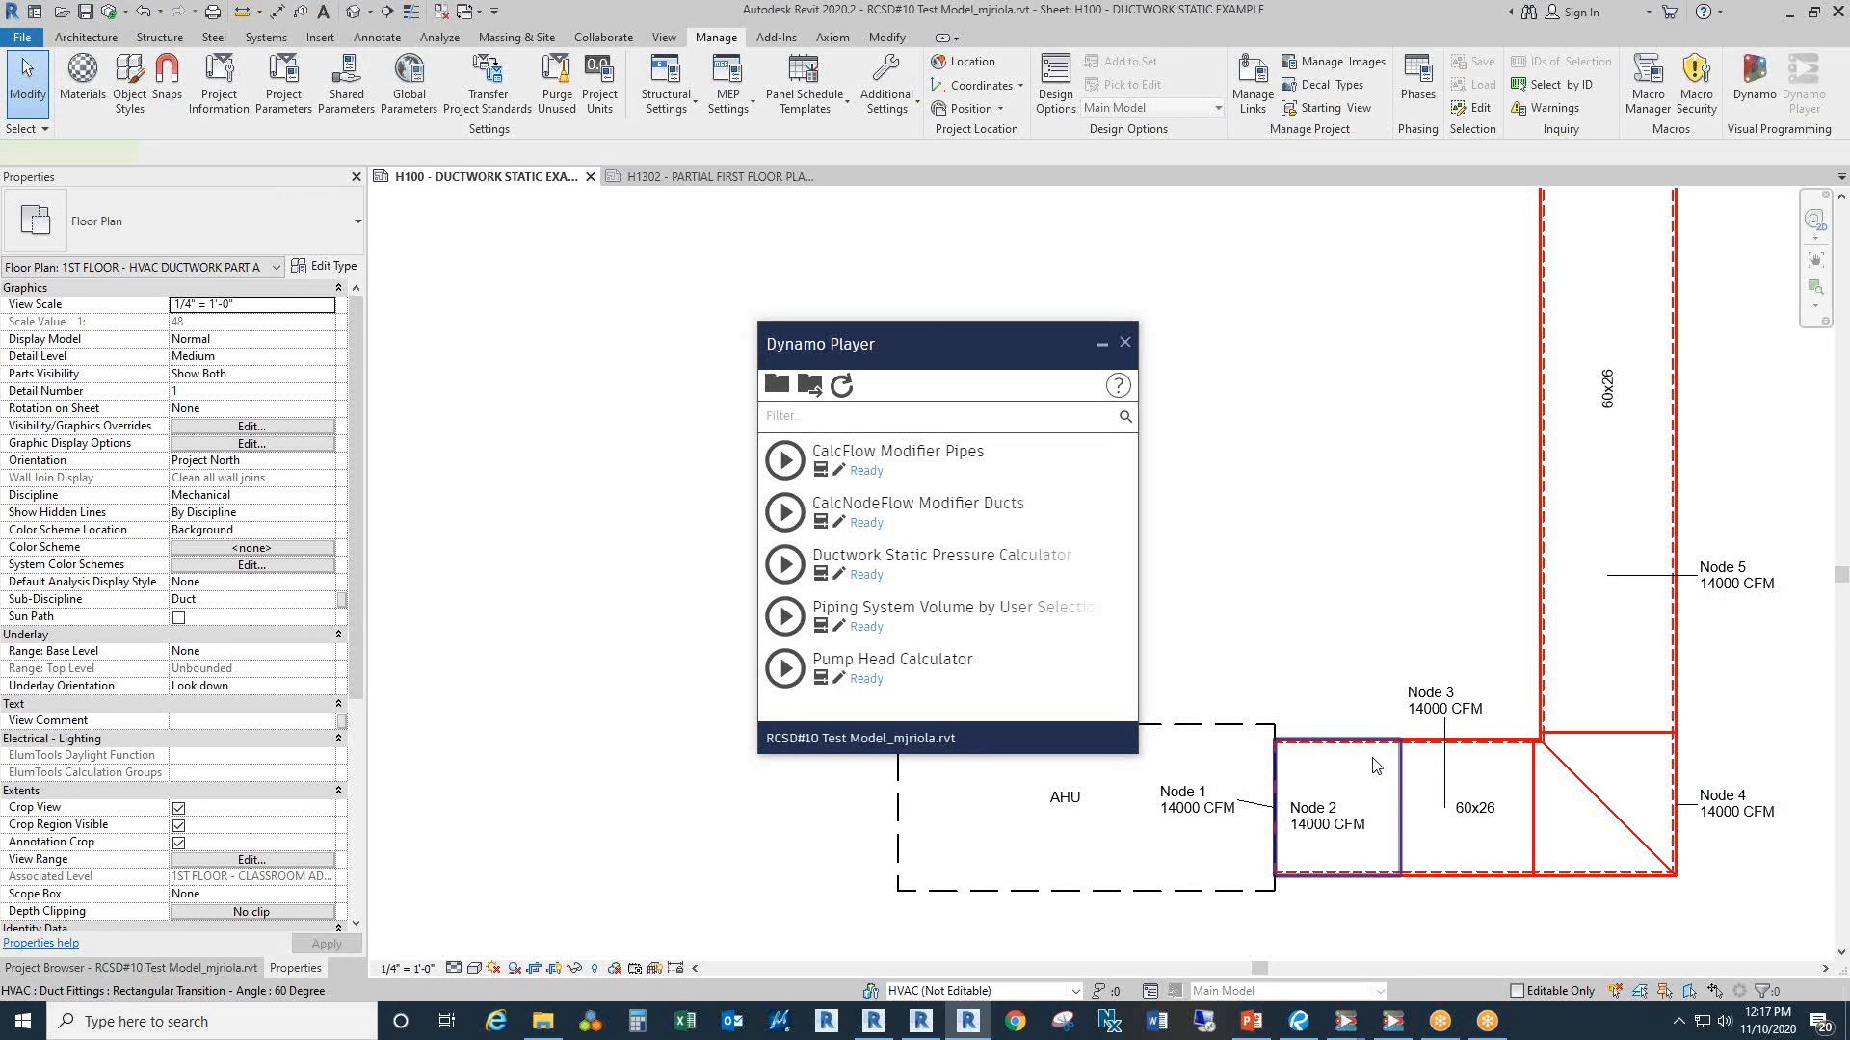
{"action": "left_click", "coordinate": [1377, 767]}
{"action": "key", "text": "Escape"}
{"action": "scroll", "coordinate": [1344, 759], "scroll_direction": "down", "scroll_amount": 1}
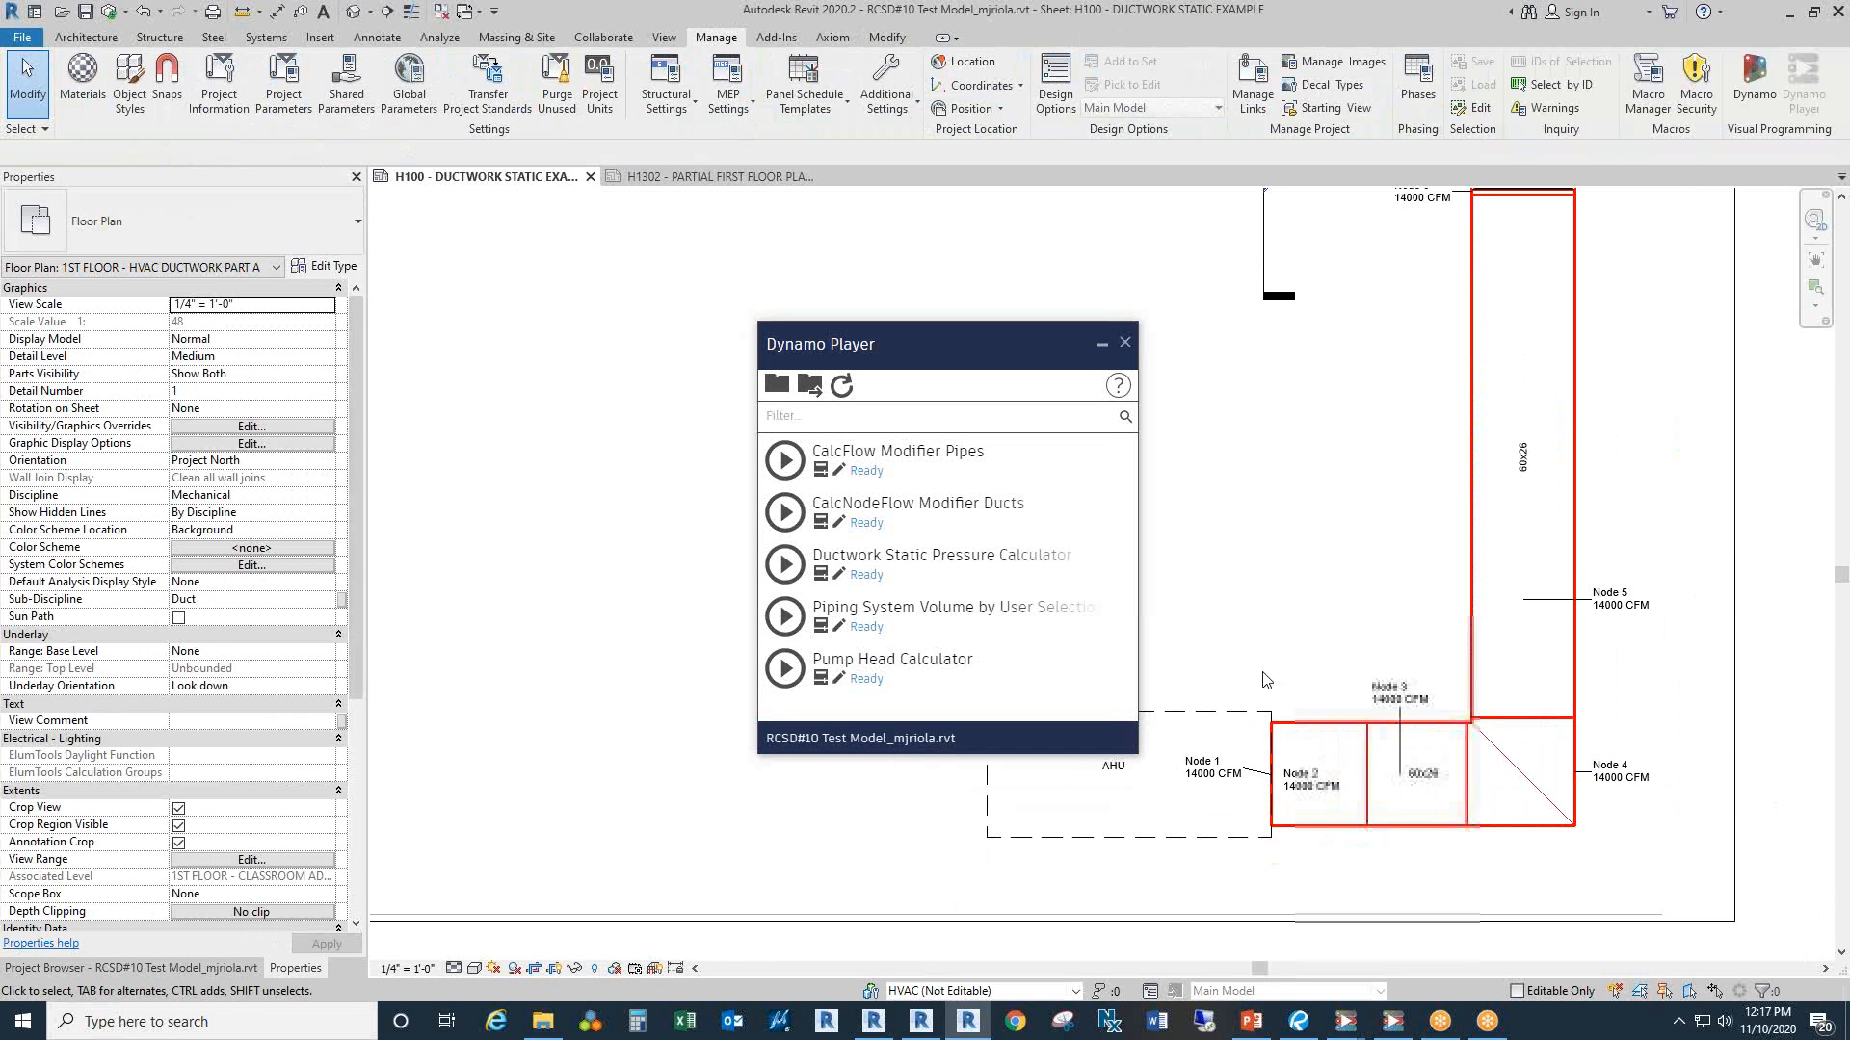
{"action": "left_click", "coordinate": [1388, 857]}
{"action": "scroll", "coordinate": [1349, 854], "scroll_direction": "up", "scroll_amount": 3}
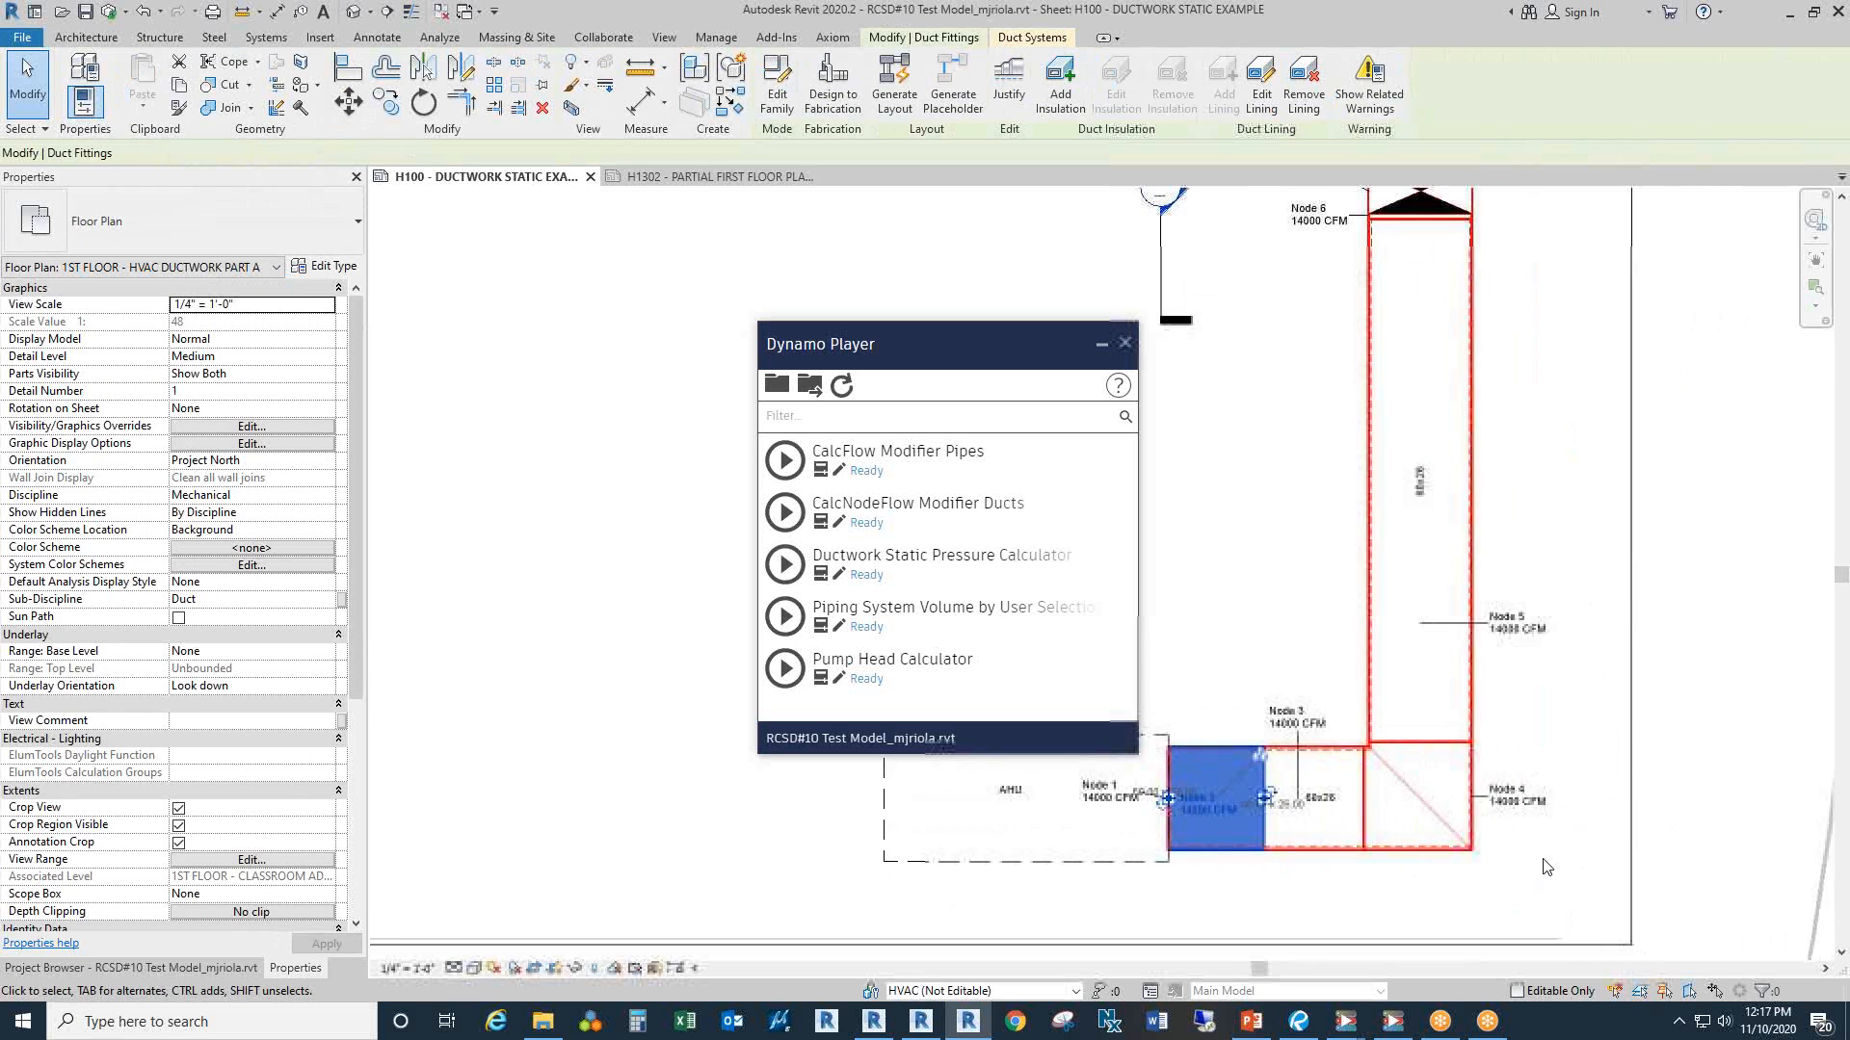
{"action": "scroll", "coordinate": [924, 790], "scroll_direction": "up", "scroll_amount": 2}
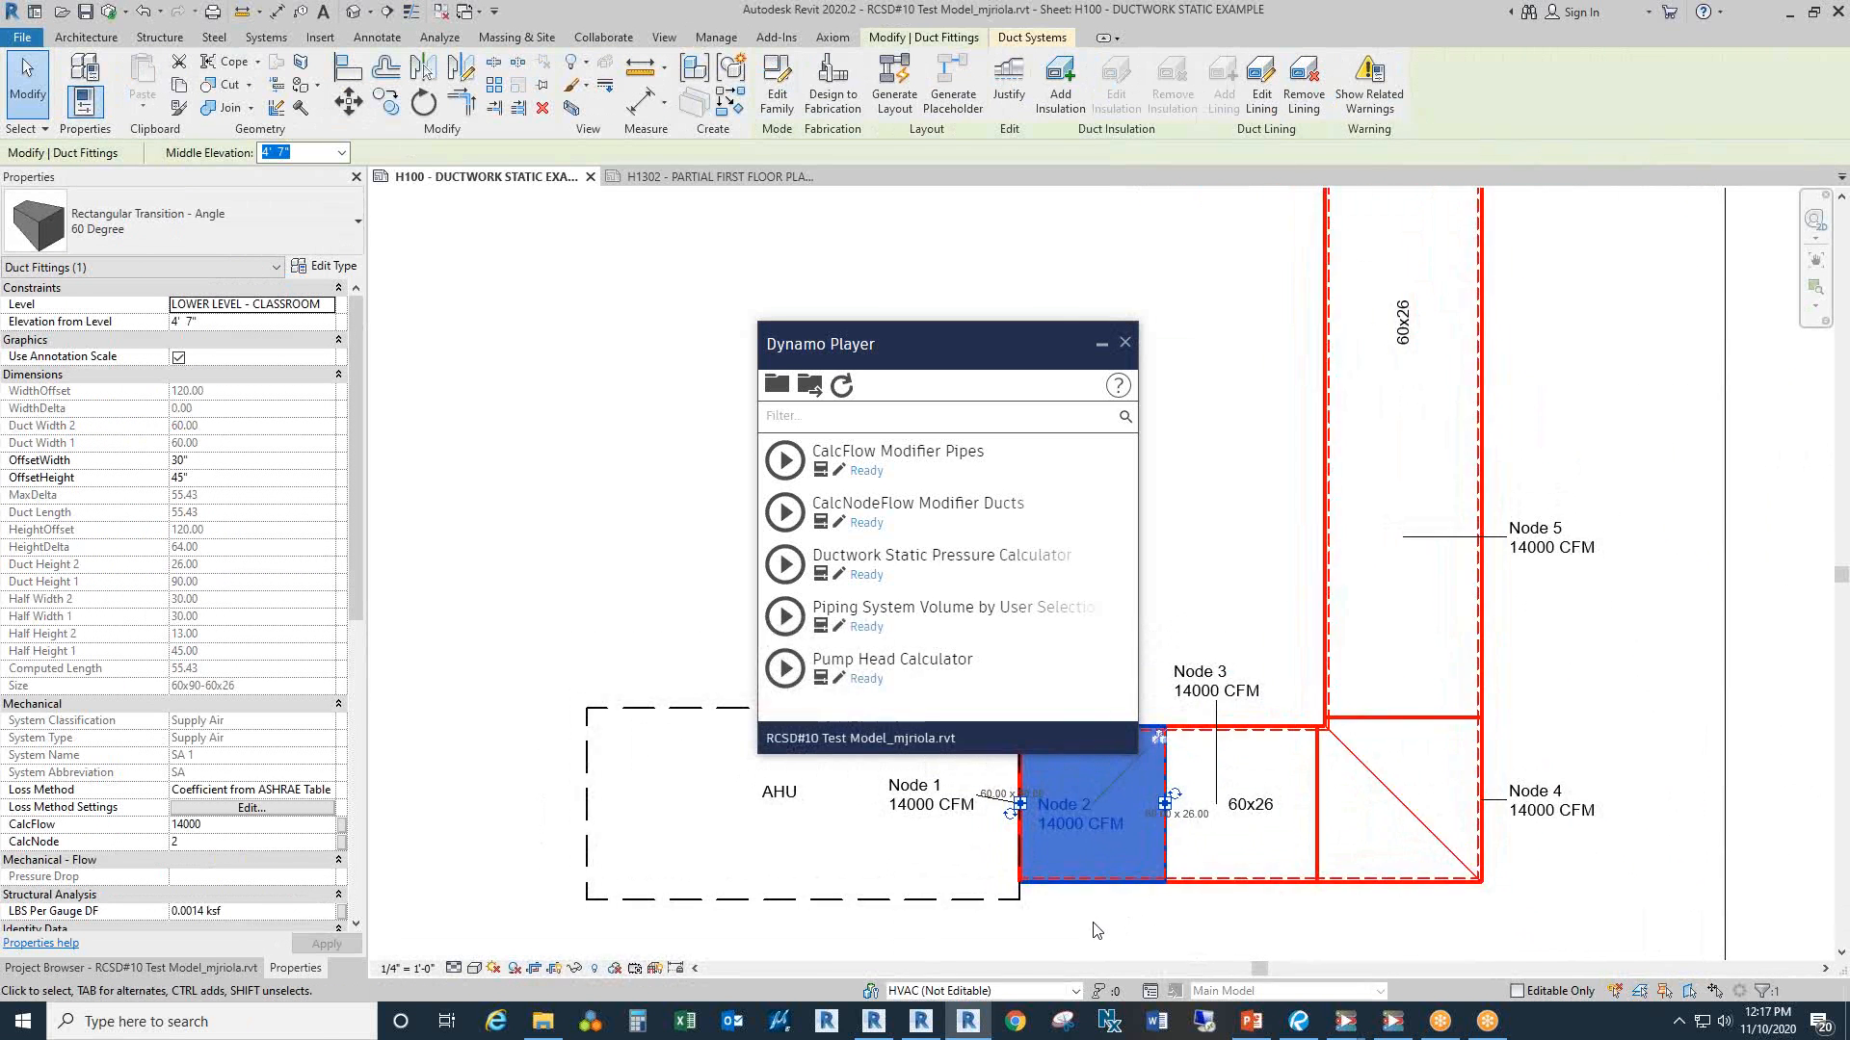
{"action": "left_click_drag", "start_coordinate": [937, 353], "coordinate": [881, 245]}
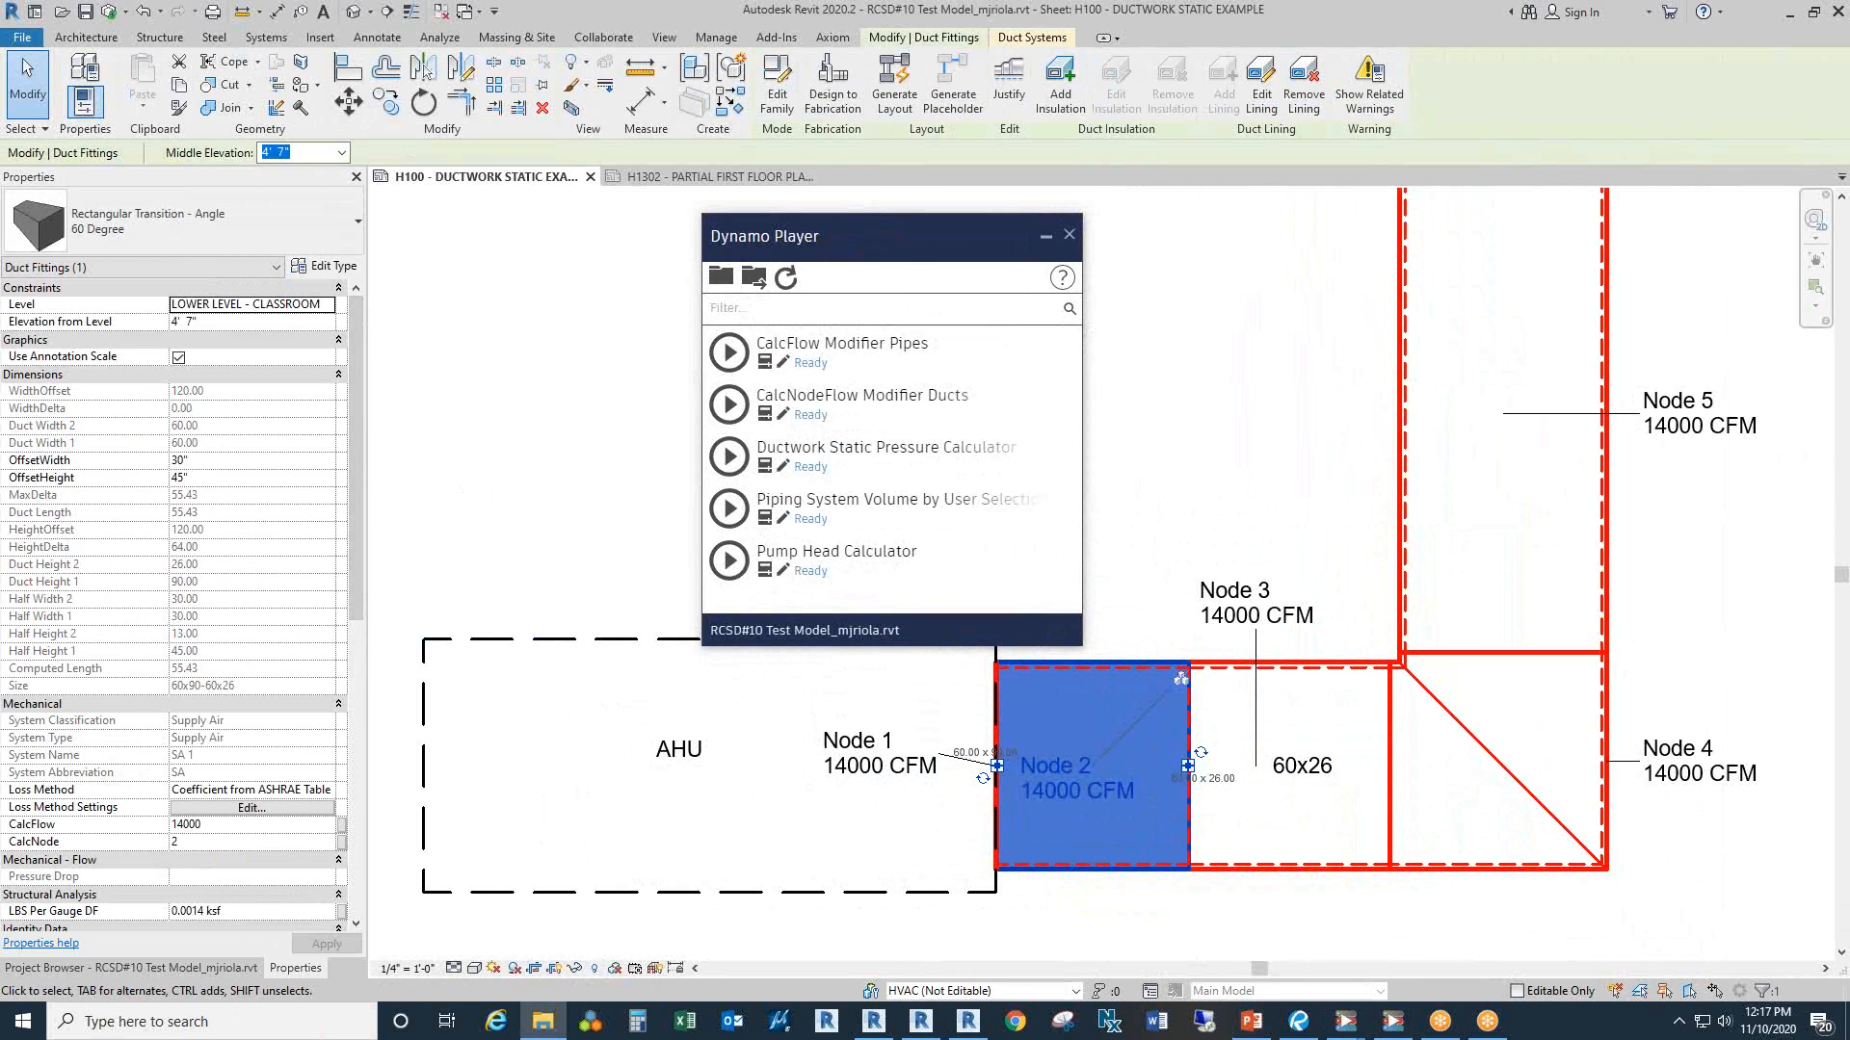
Step: Switch to the Add Parameters to Existing Project PDF in Bluebeam Revu, minimize Dynamo Player and return to the first page
{"action": "left_click", "coordinate": [1298, 1021]}
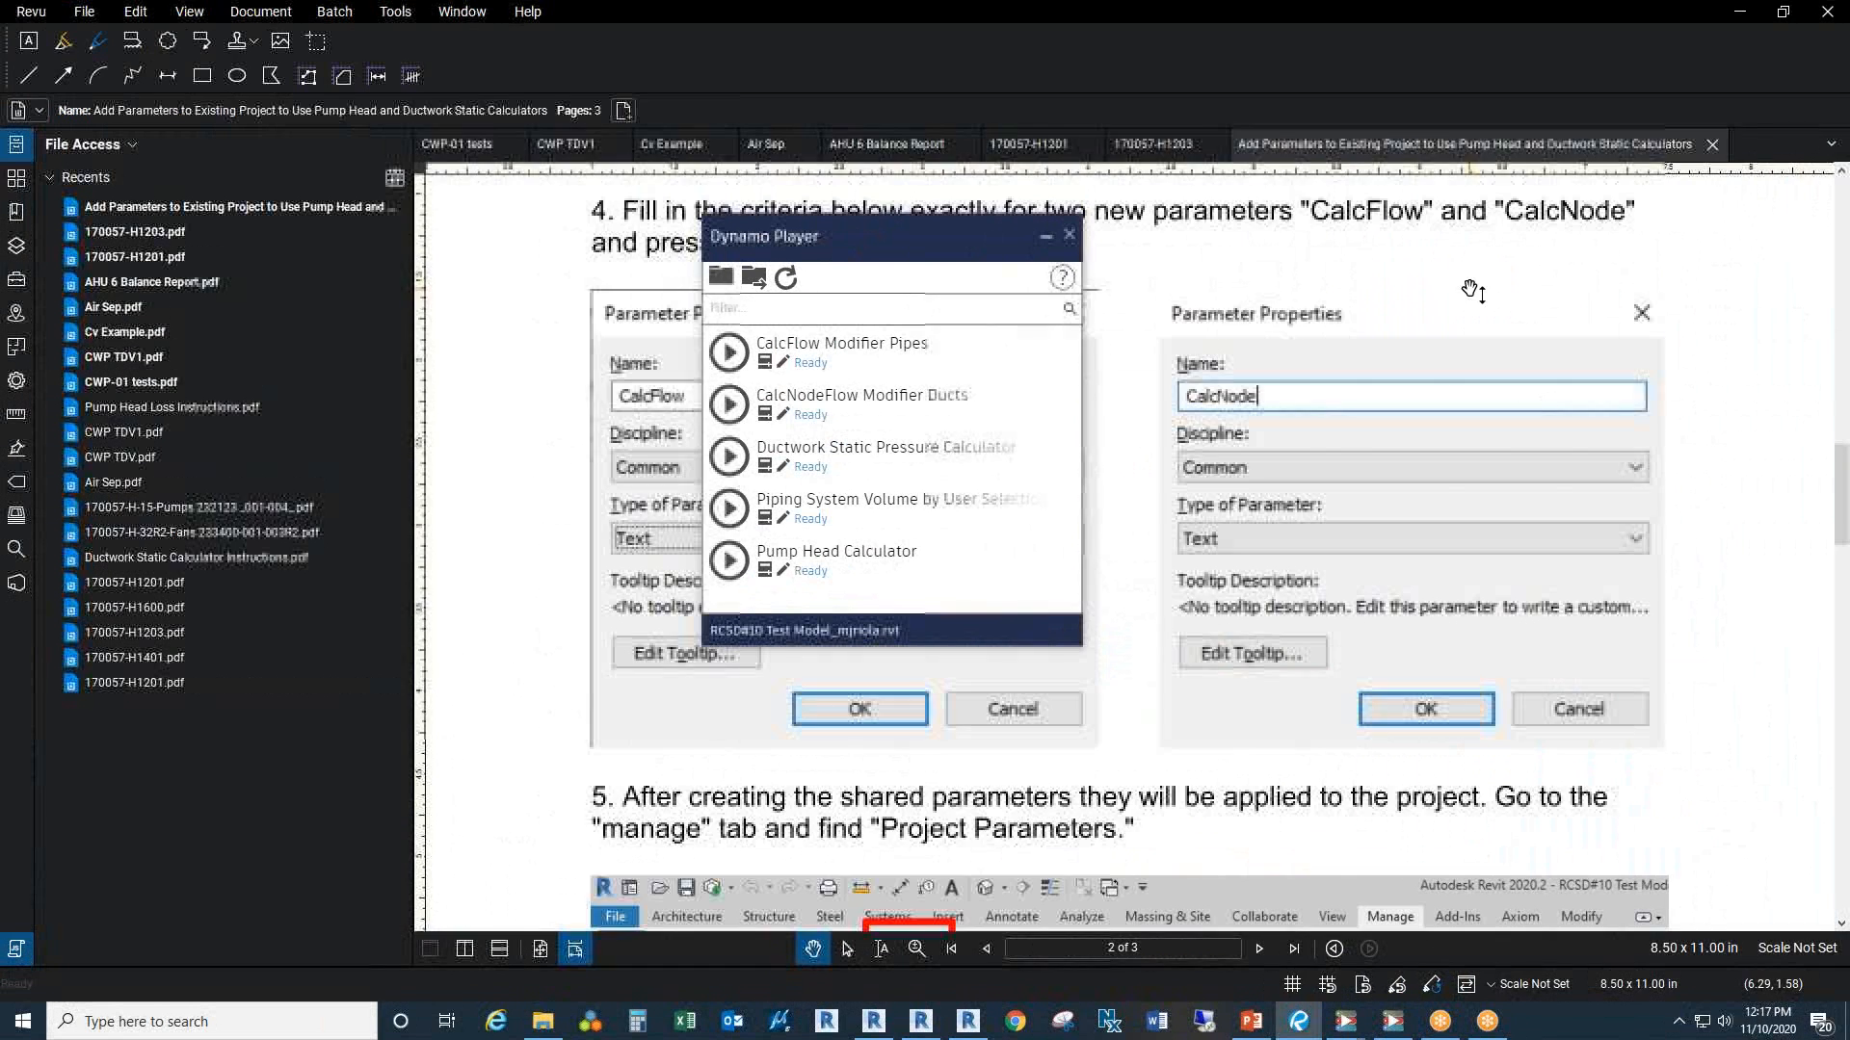
{"action": "scroll", "coordinate": [1581, 433], "scroll_direction": "up", "scroll_amount": 1}
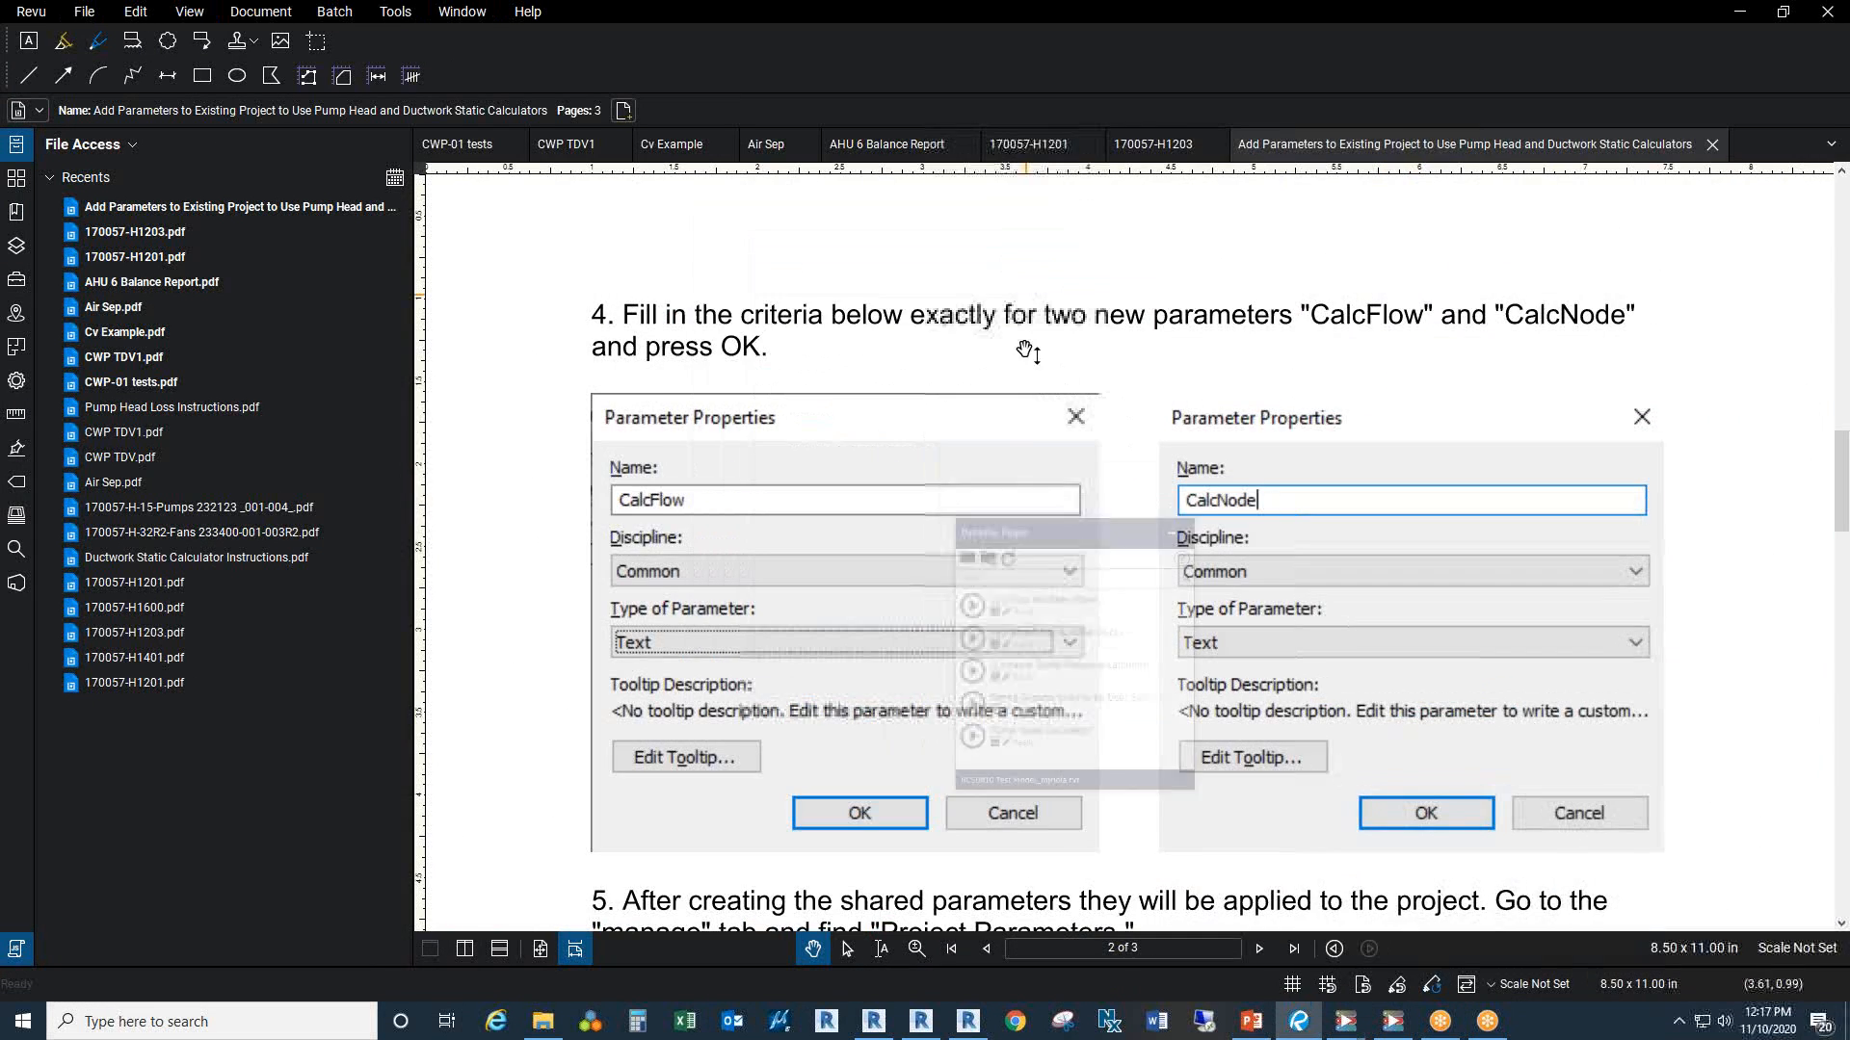
{"action": "scroll", "coordinate": [1029, 445], "scroll_direction": "up", "scroll_amount": 15}
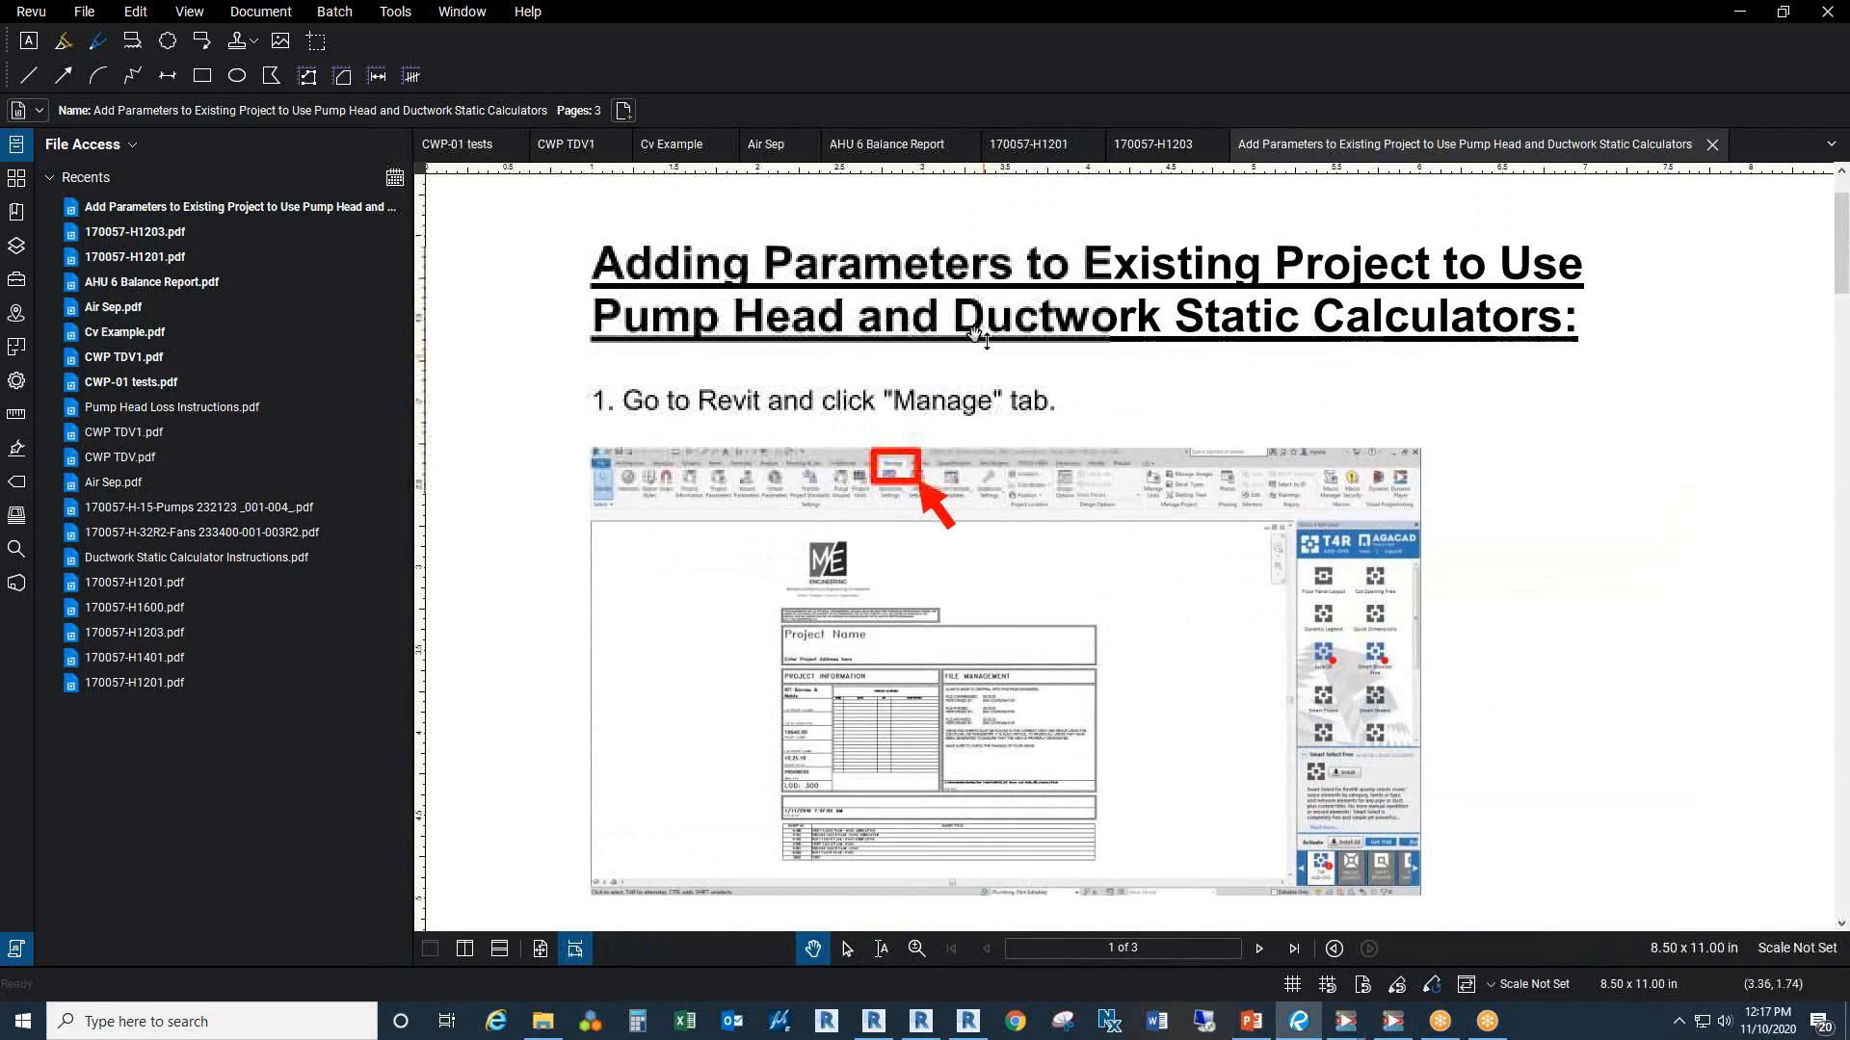
Step: Read the instructions for creating the CalcFlow and CalcNode shared parameters and applying them to the duct and pipe categories
{"action": "scroll", "coordinate": [1029, 445], "scroll_direction": "down", "scroll_amount": 10}
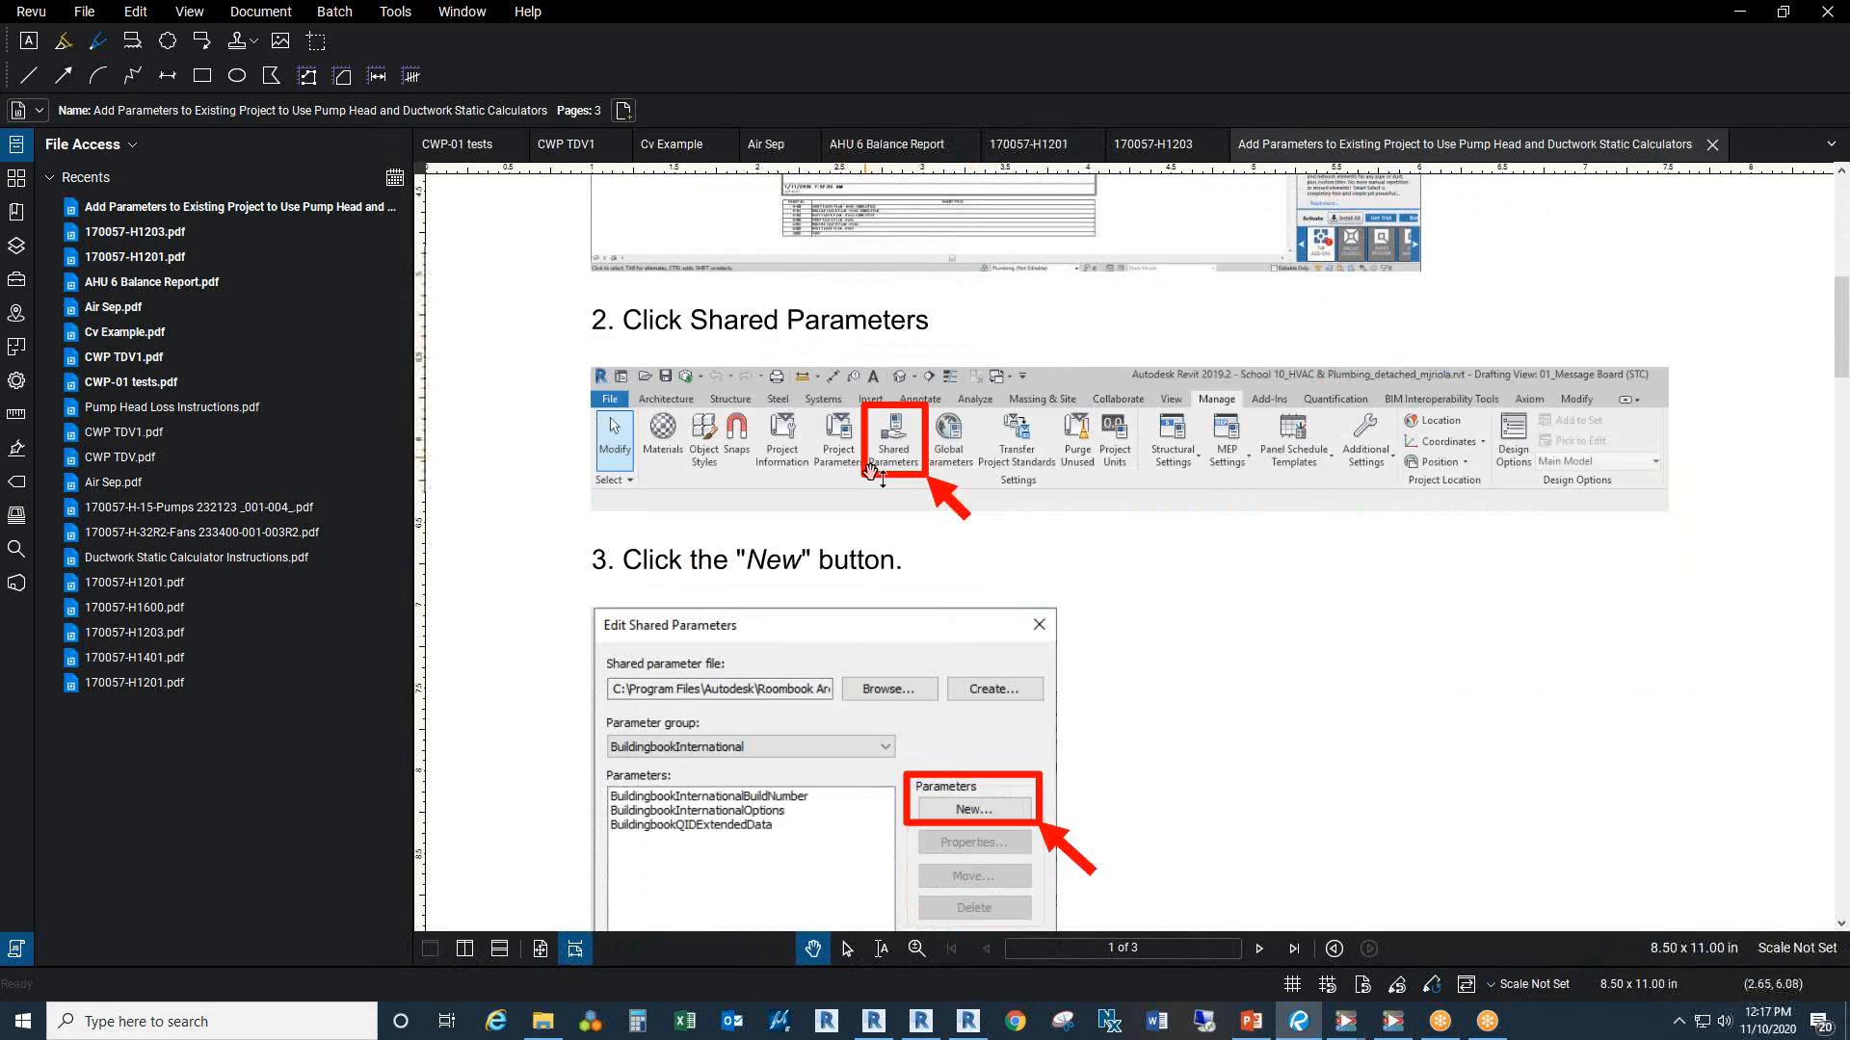
{"action": "scroll", "coordinate": [877, 477], "scroll_direction": "down", "scroll_amount": 3}
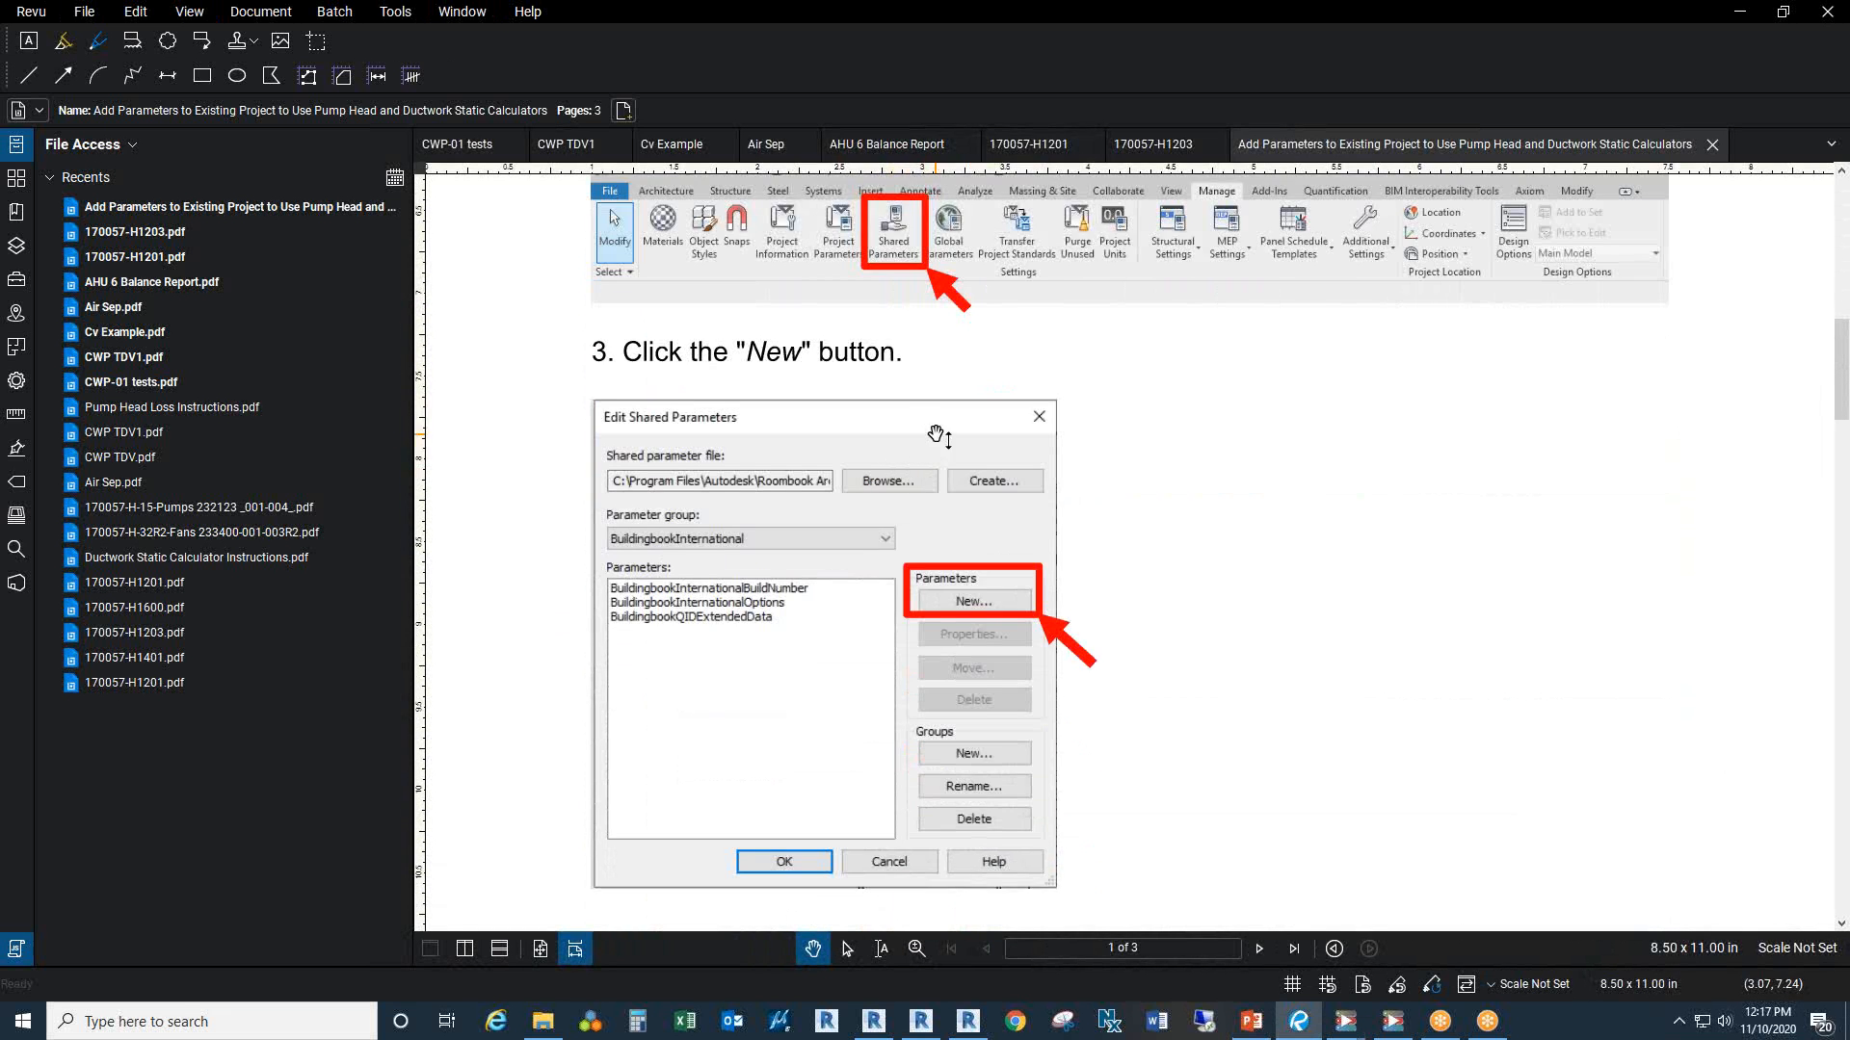
{"action": "scroll", "coordinate": [939, 434], "scroll_direction": "down", "scroll_amount": 1}
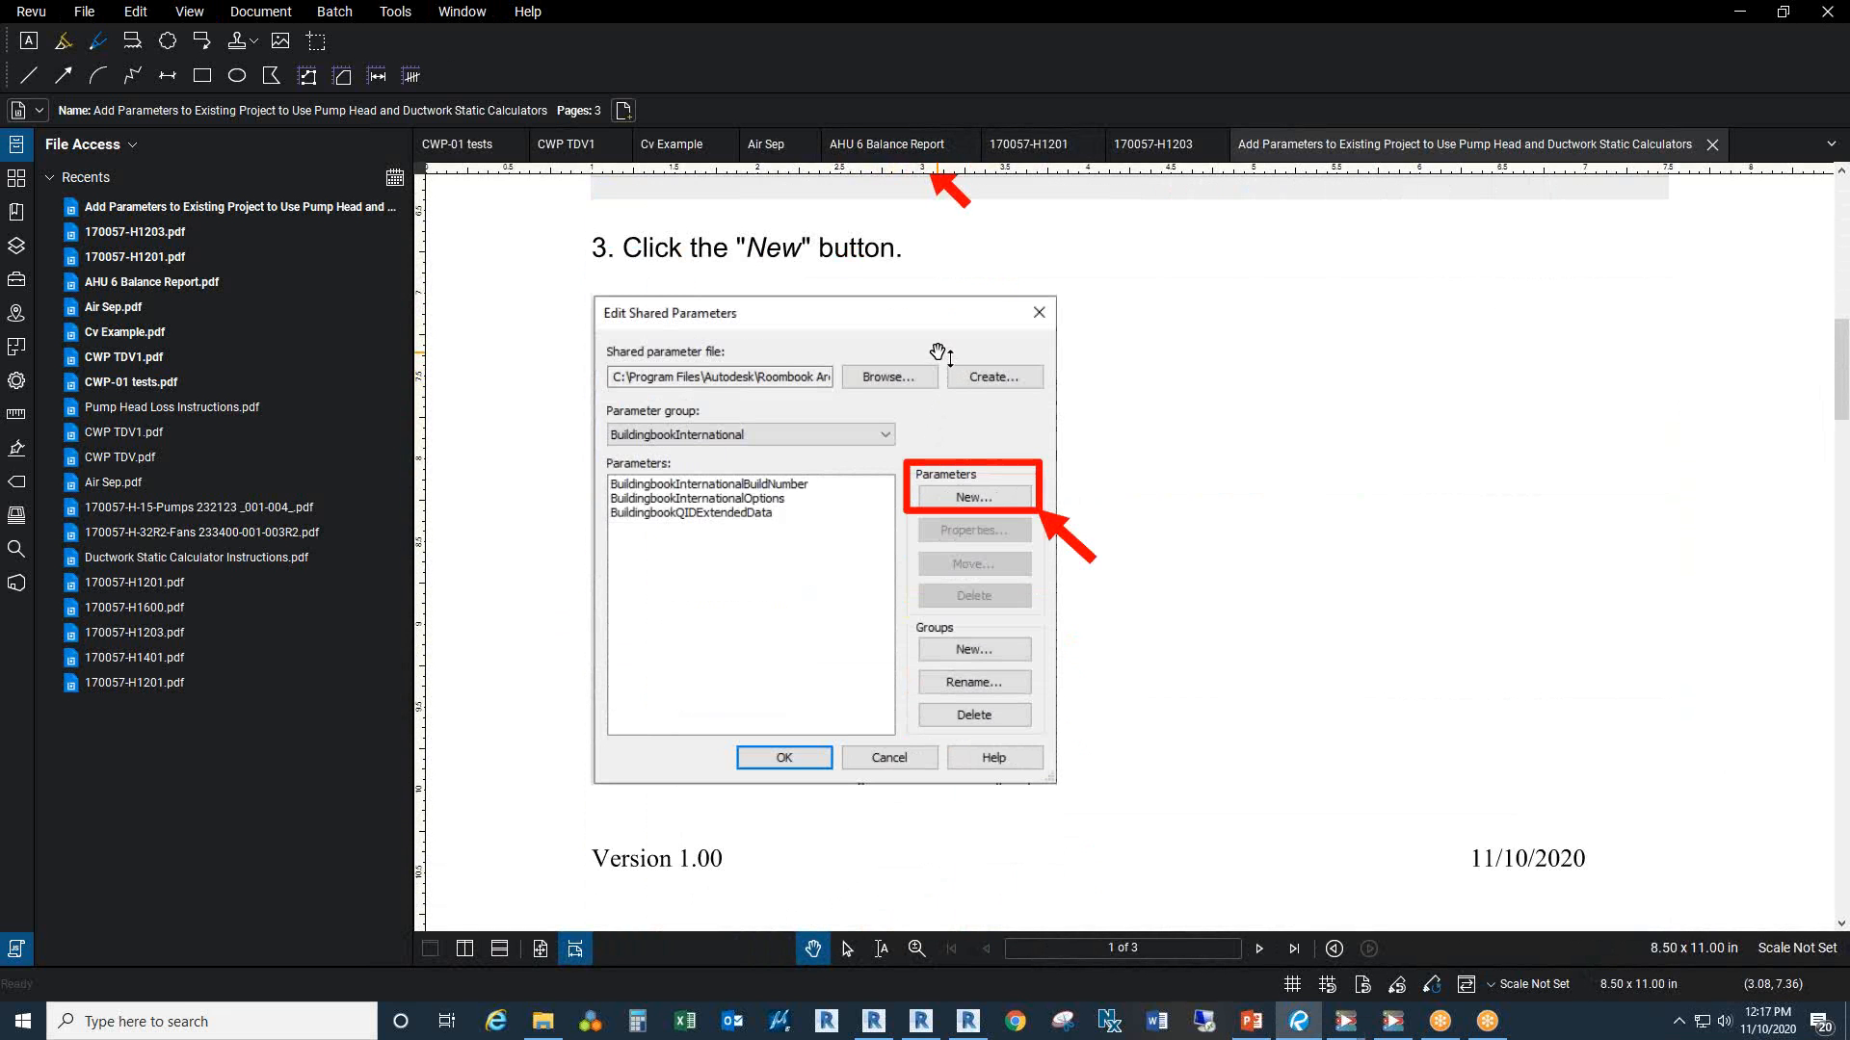
{"action": "scroll", "coordinate": [939, 354], "scroll_direction": "down", "scroll_amount": 2}
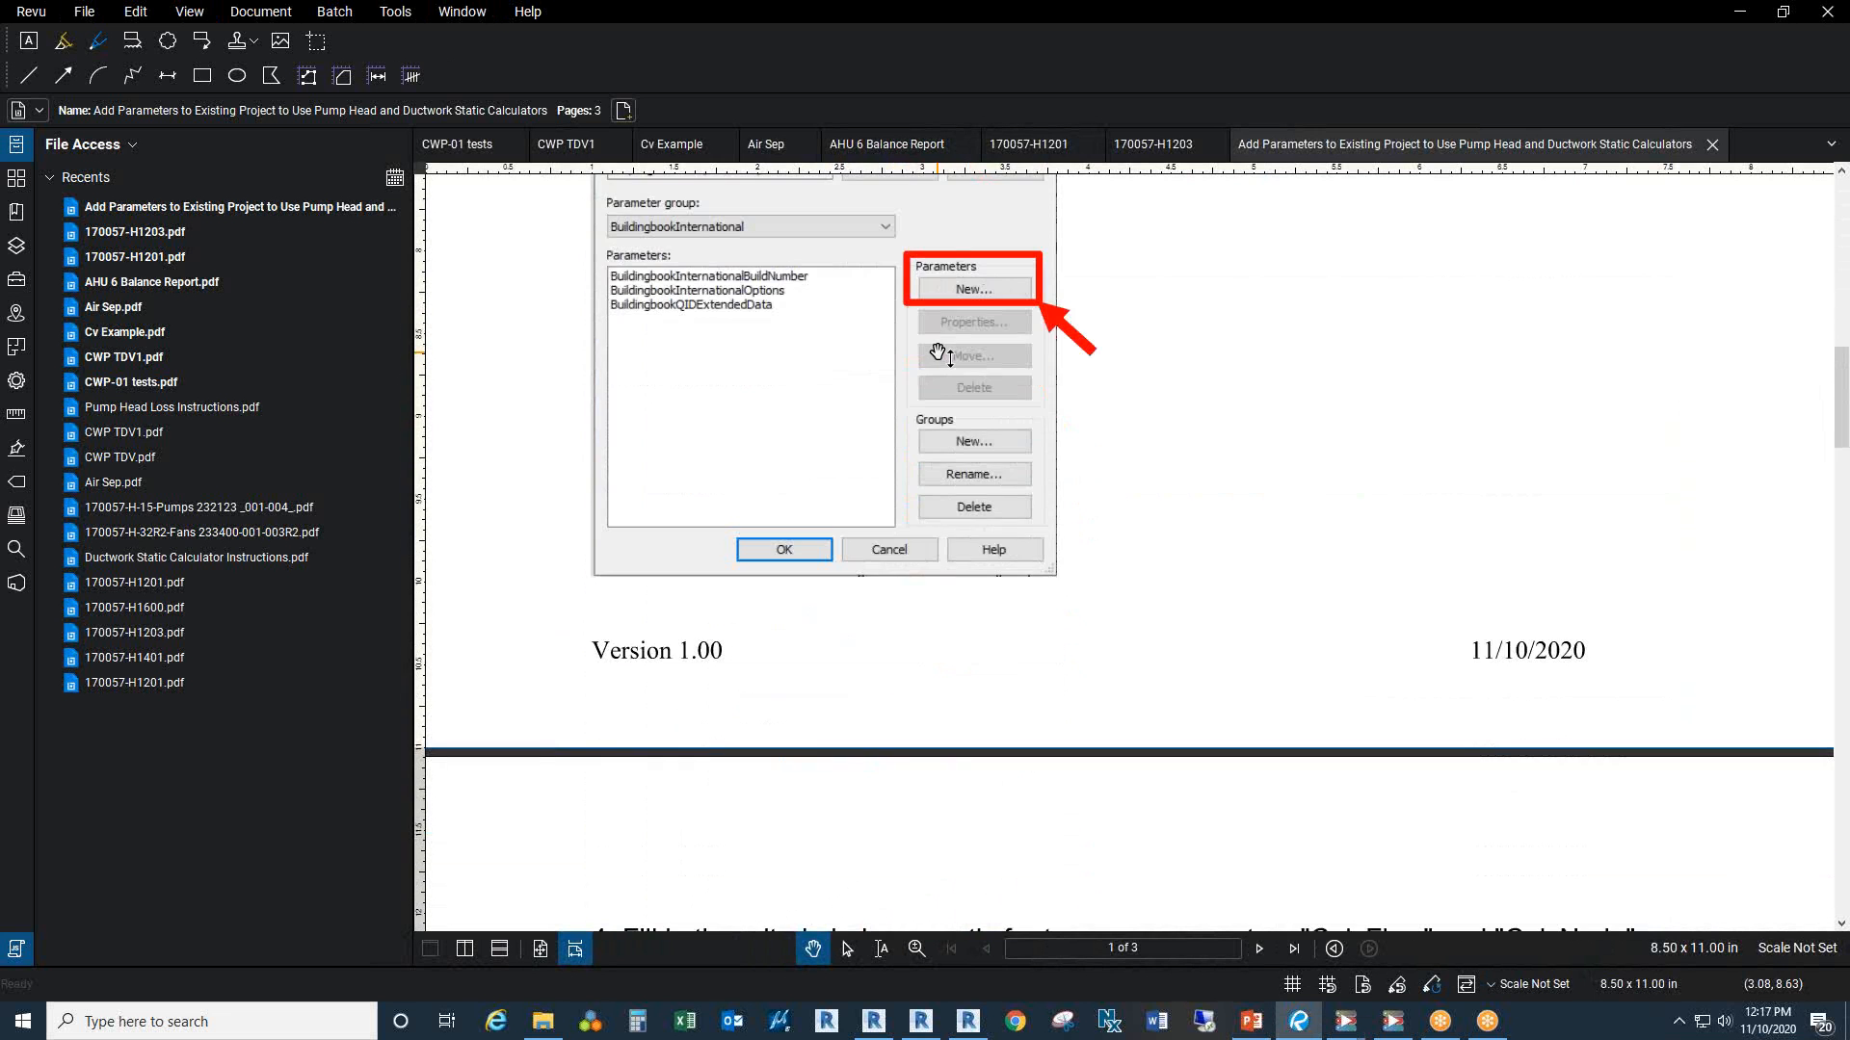
{"action": "scroll", "coordinate": [938, 354], "scroll_direction": "down", "scroll_amount": 7}
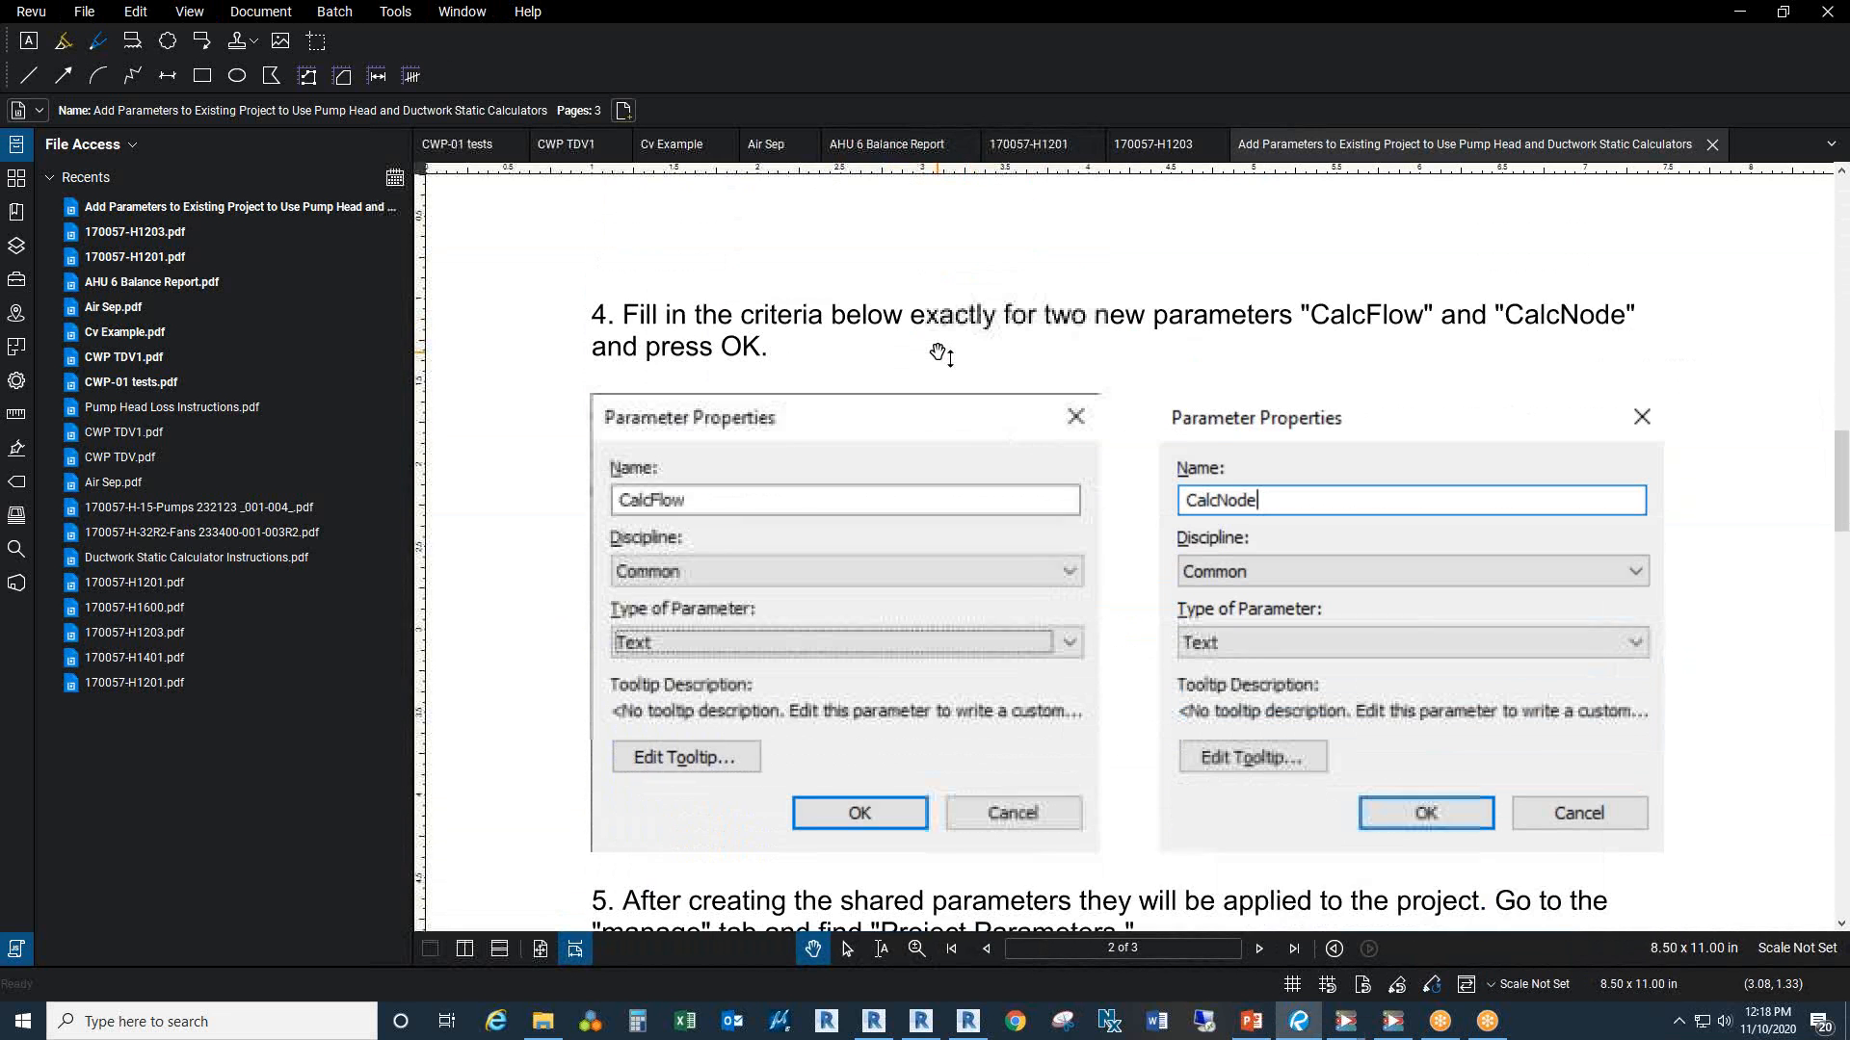
{"action": "scroll", "coordinate": [939, 354], "scroll_direction": "down", "scroll_amount": 5}
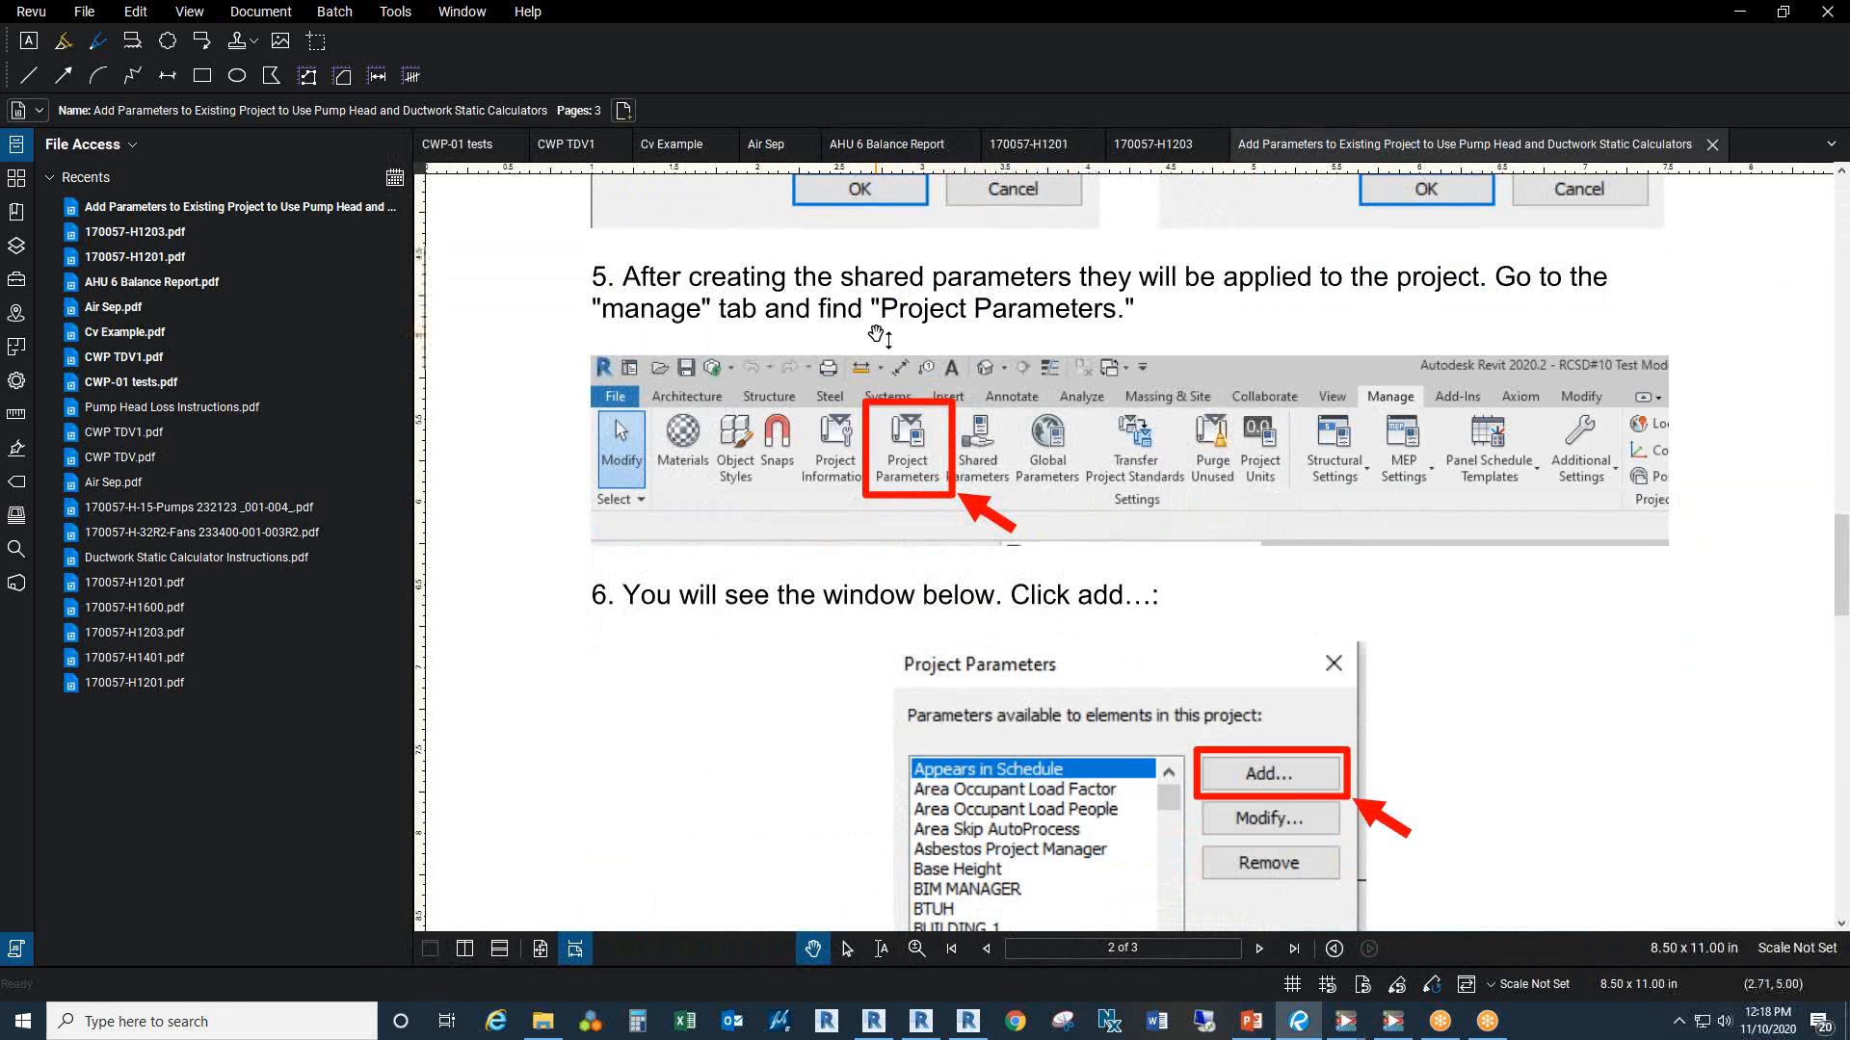
{"action": "scroll", "coordinate": [1050, 327], "scroll_direction": "down", "scroll_amount": 2}
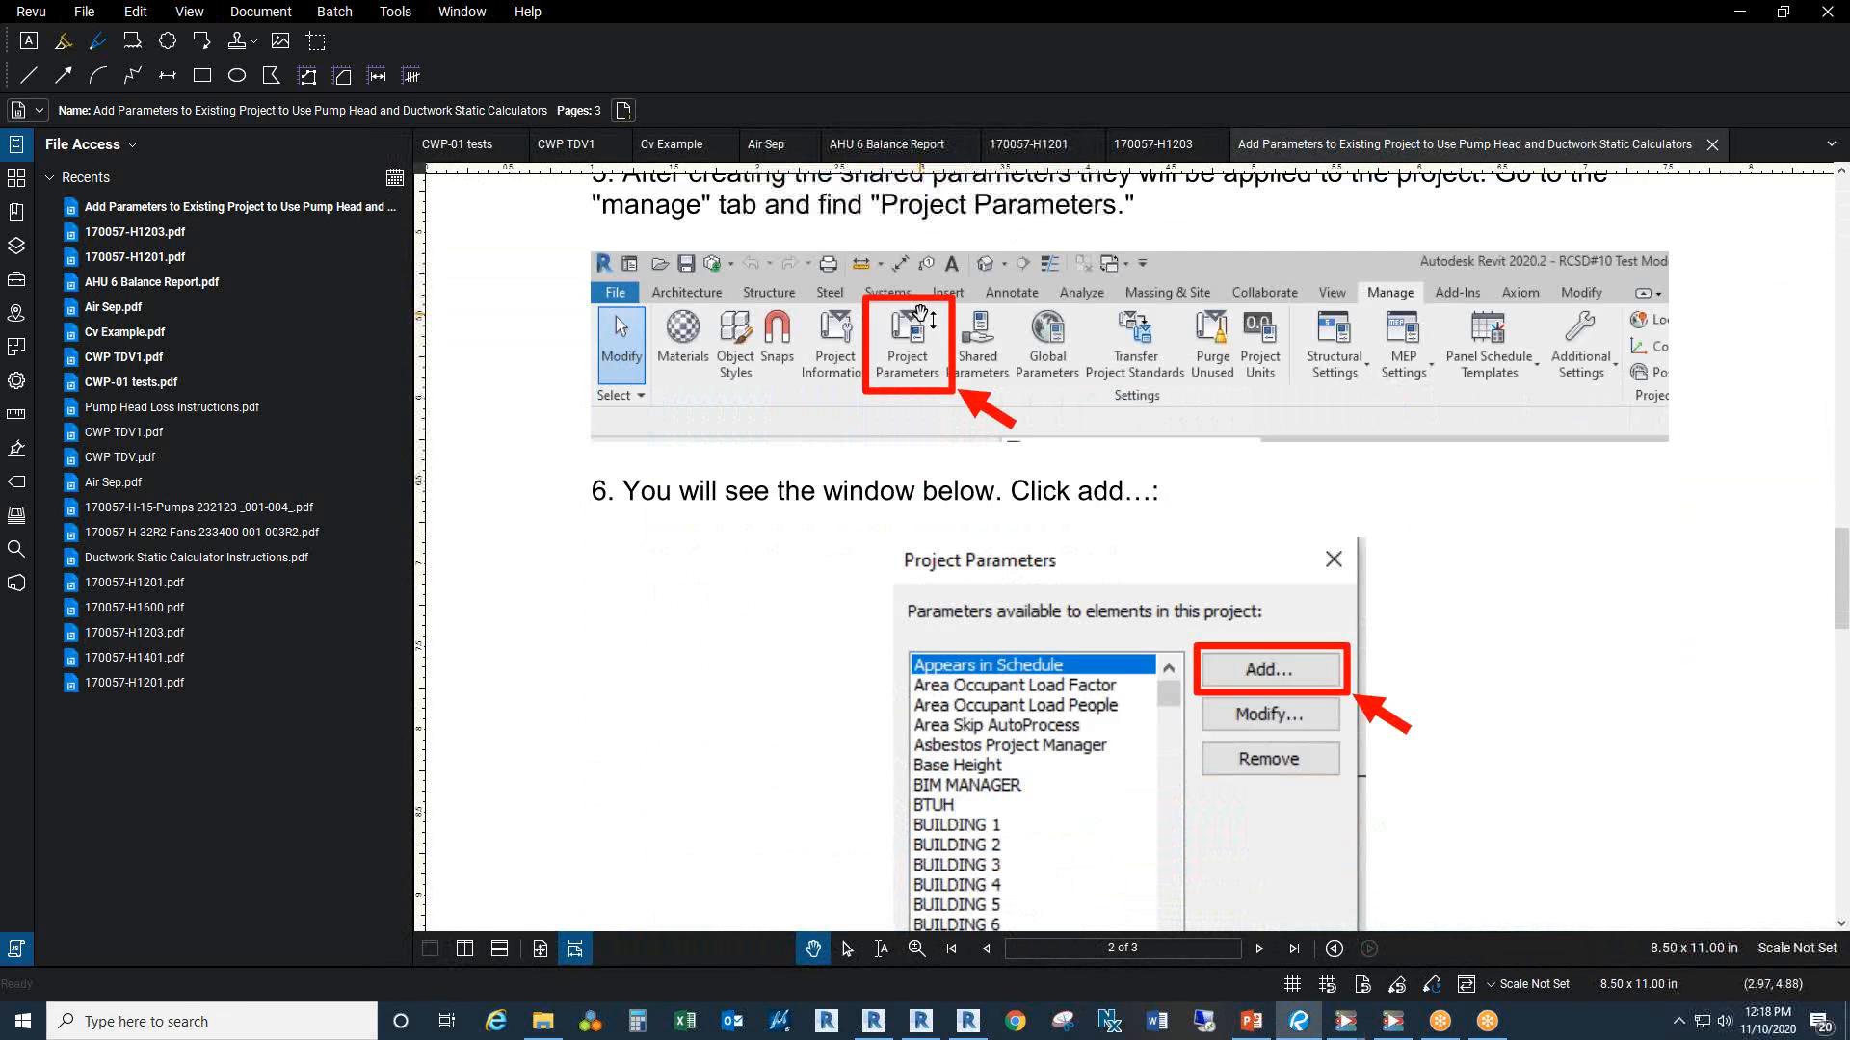
{"action": "scroll", "coordinate": [1026, 353], "scroll_direction": "down", "scroll_amount": 8}
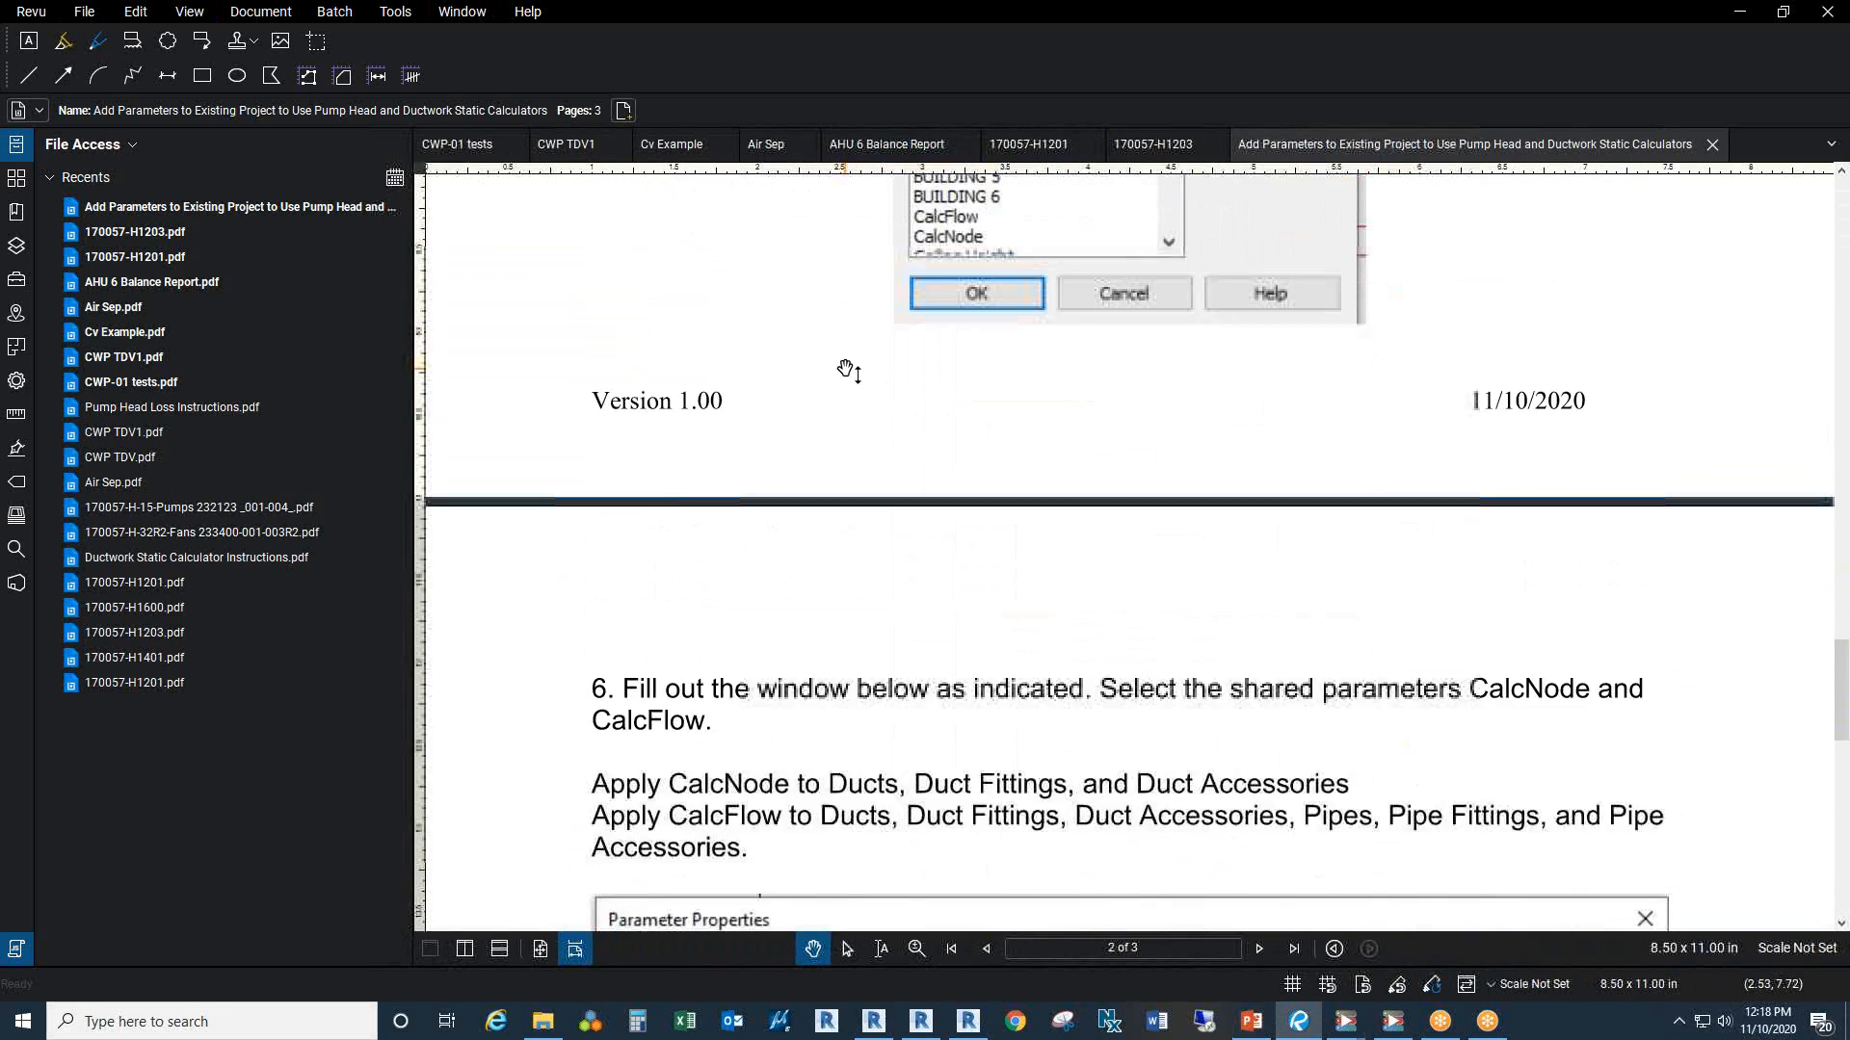
{"action": "scroll", "coordinate": [892, 388], "scroll_direction": "down", "scroll_amount": 4}
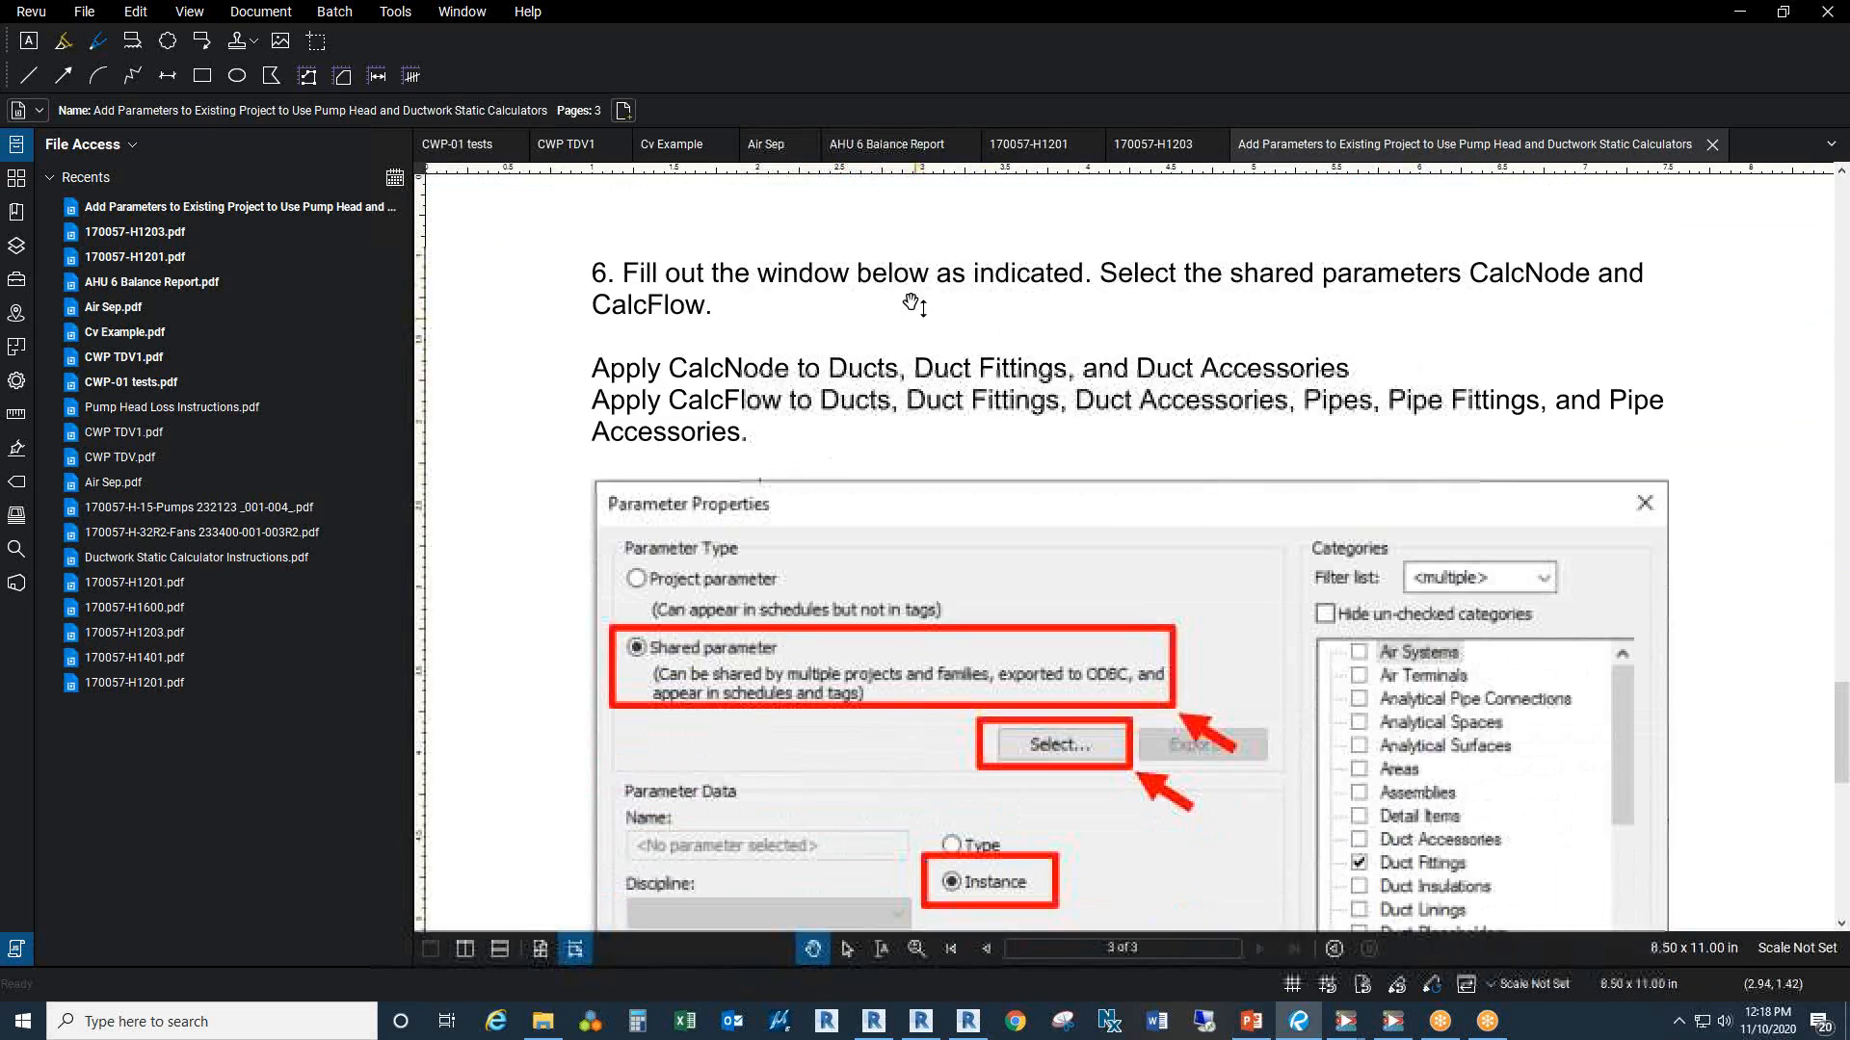
Step: Read the Parameter Properties settings in the instructions, move the PDF window off the Revit ductwork sheet and clear the fitting selection
{"action": "scroll", "coordinate": [917, 296], "scroll_direction": "down", "scroll_amount": 1}
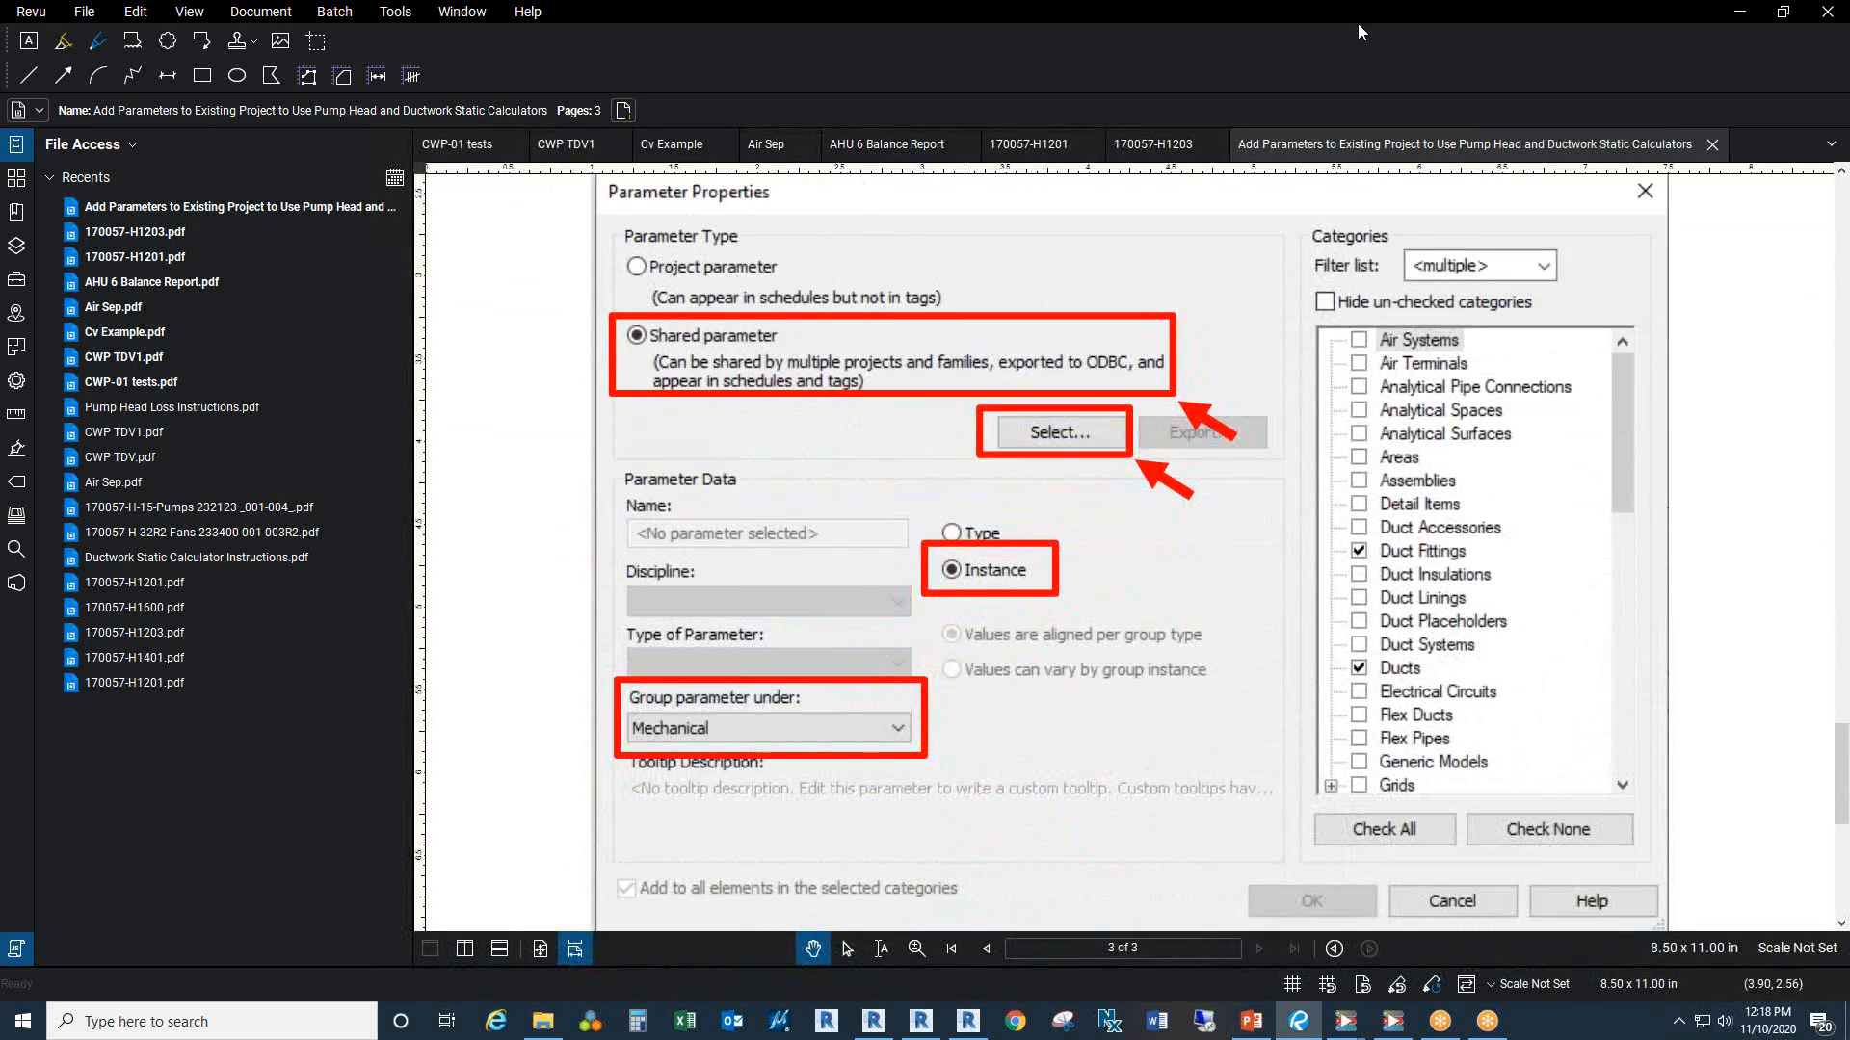
{"action": "left_click_drag", "start_coordinate": [1265, 94], "coordinate": [1453, 241]}
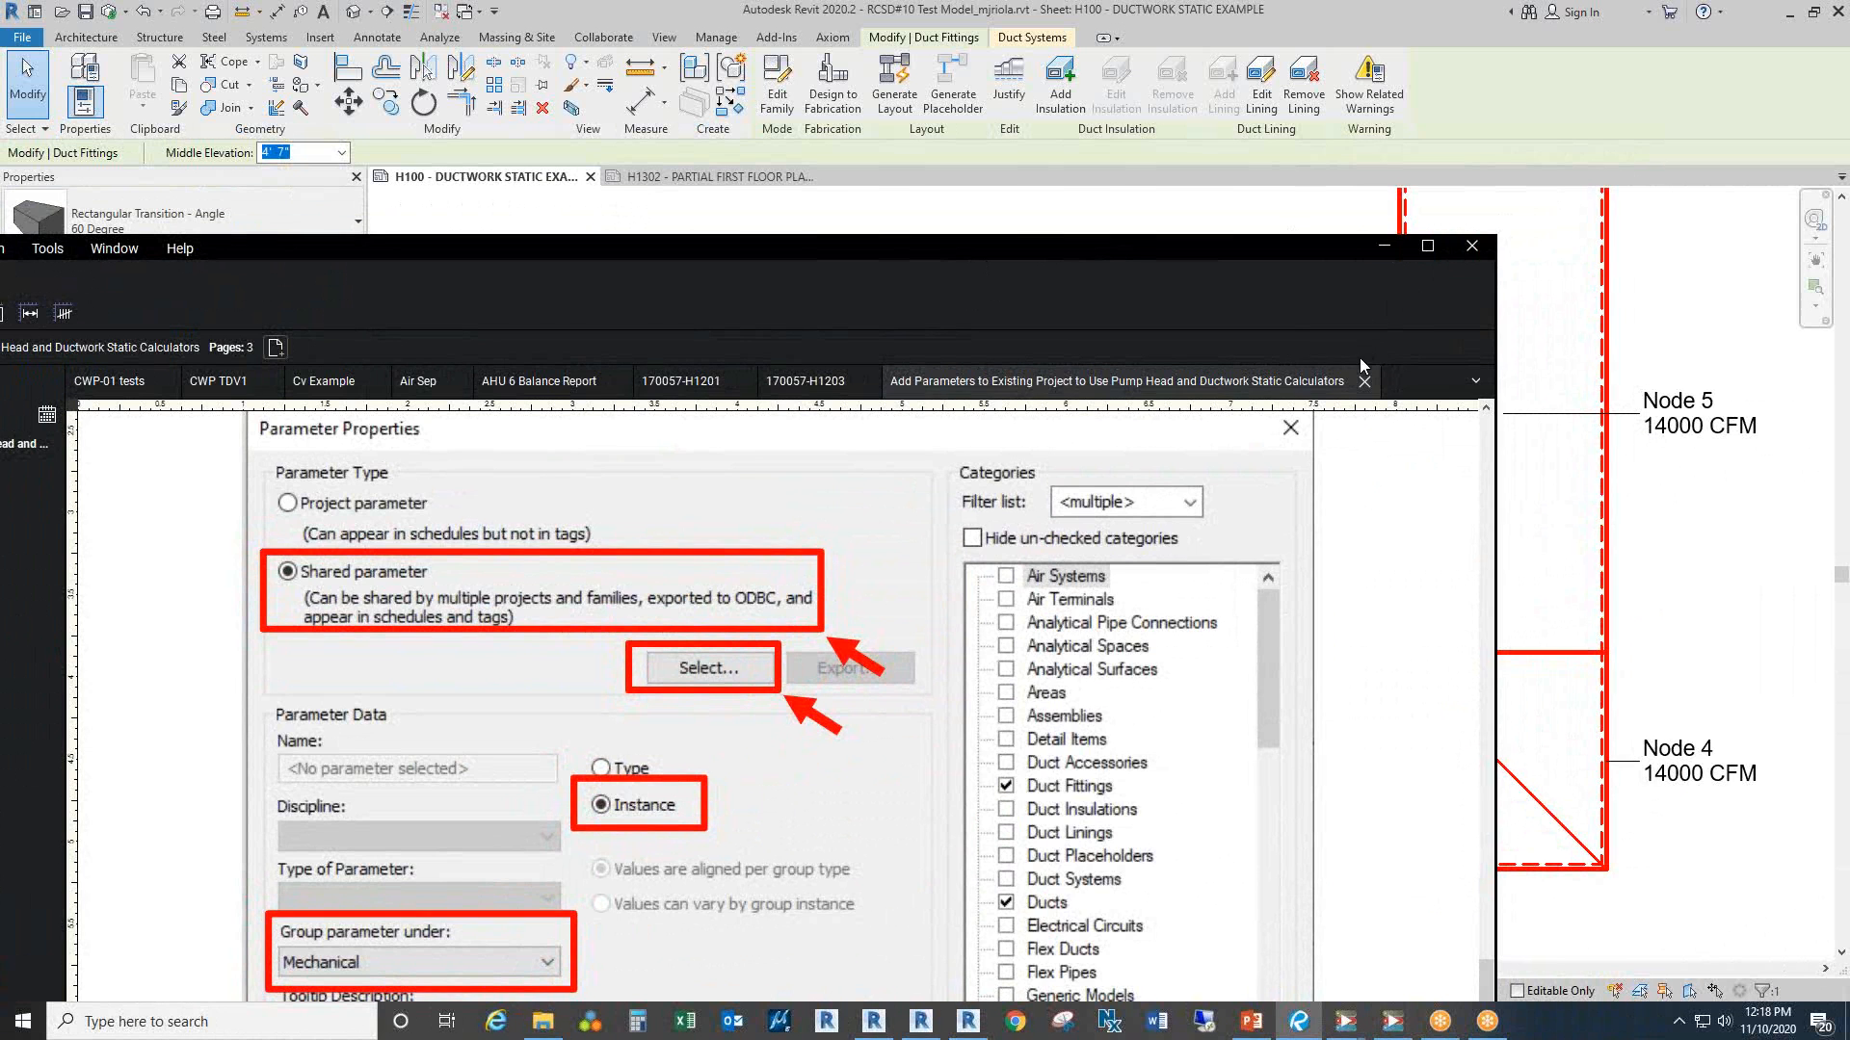
{"action": "left_click", "coordinate": [1366, 381]}
{"action": "left_click_drag", "start_coordinate": [1339, 242], "coordinate": [1849, 220]}
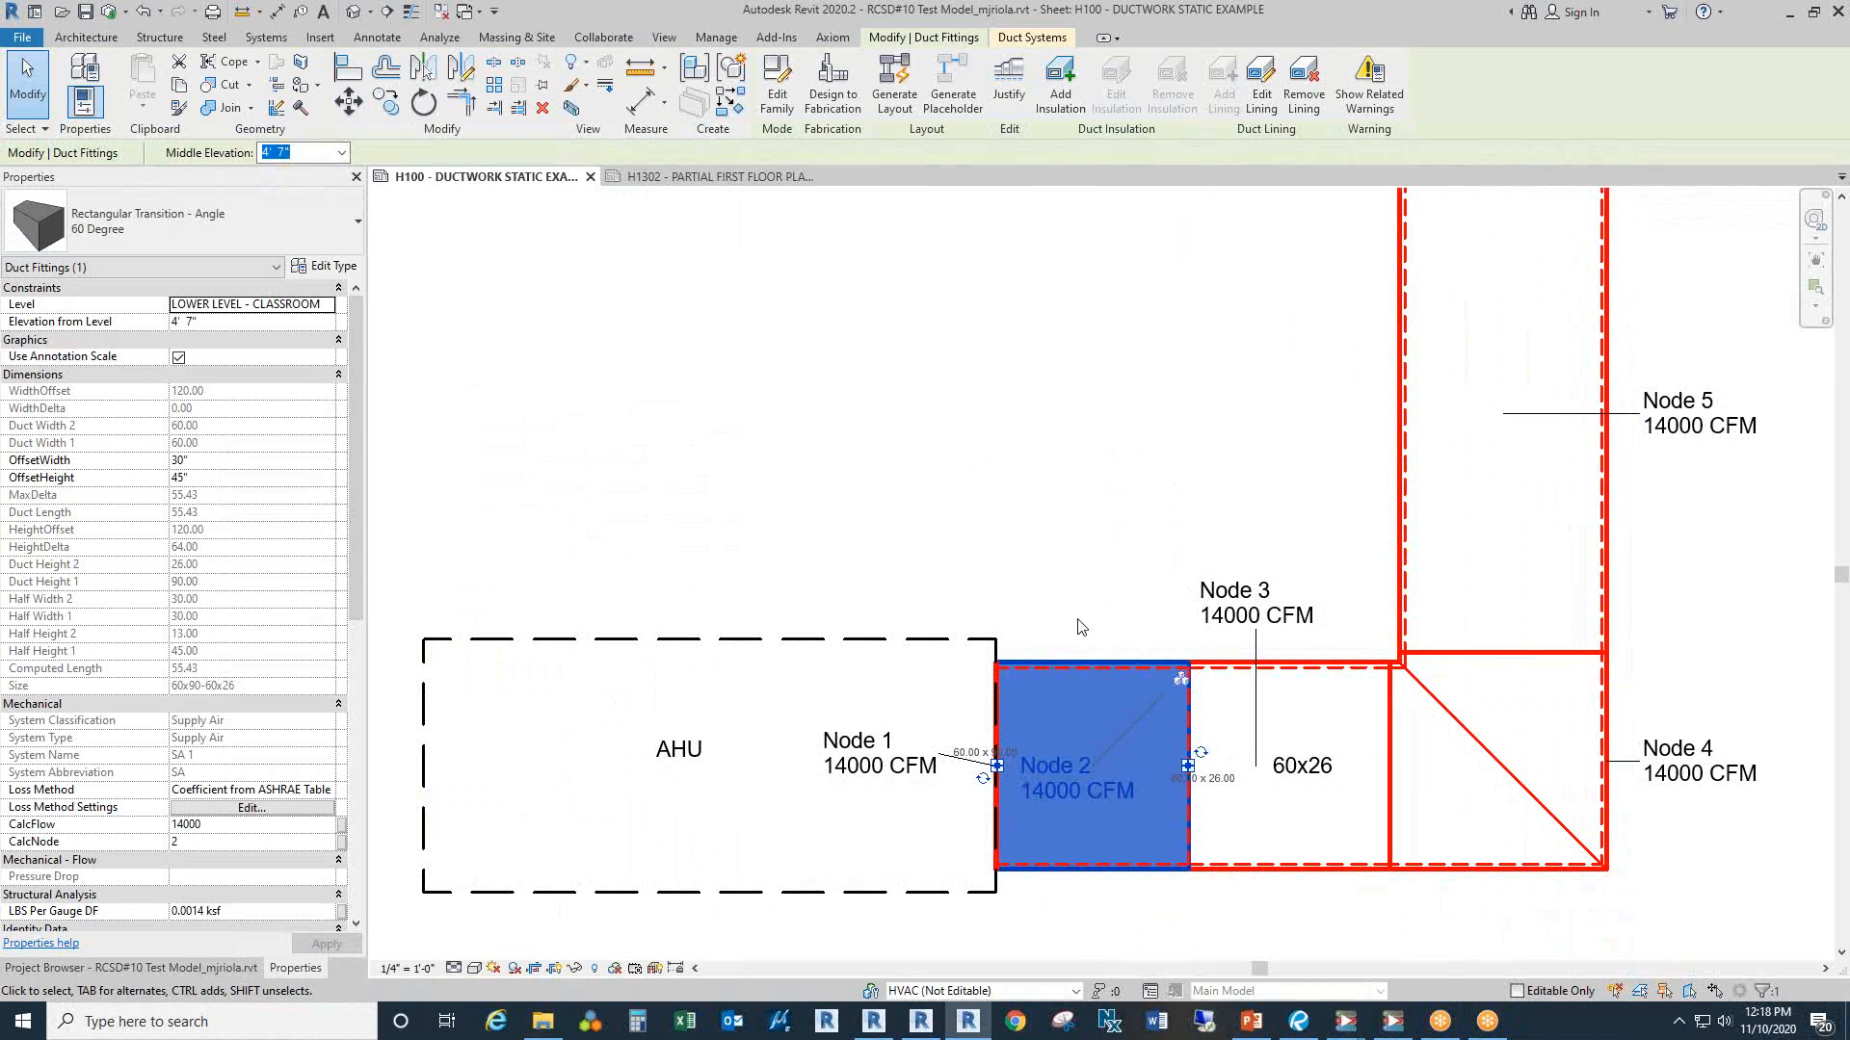
{"action": "key", "text": "Escape"}
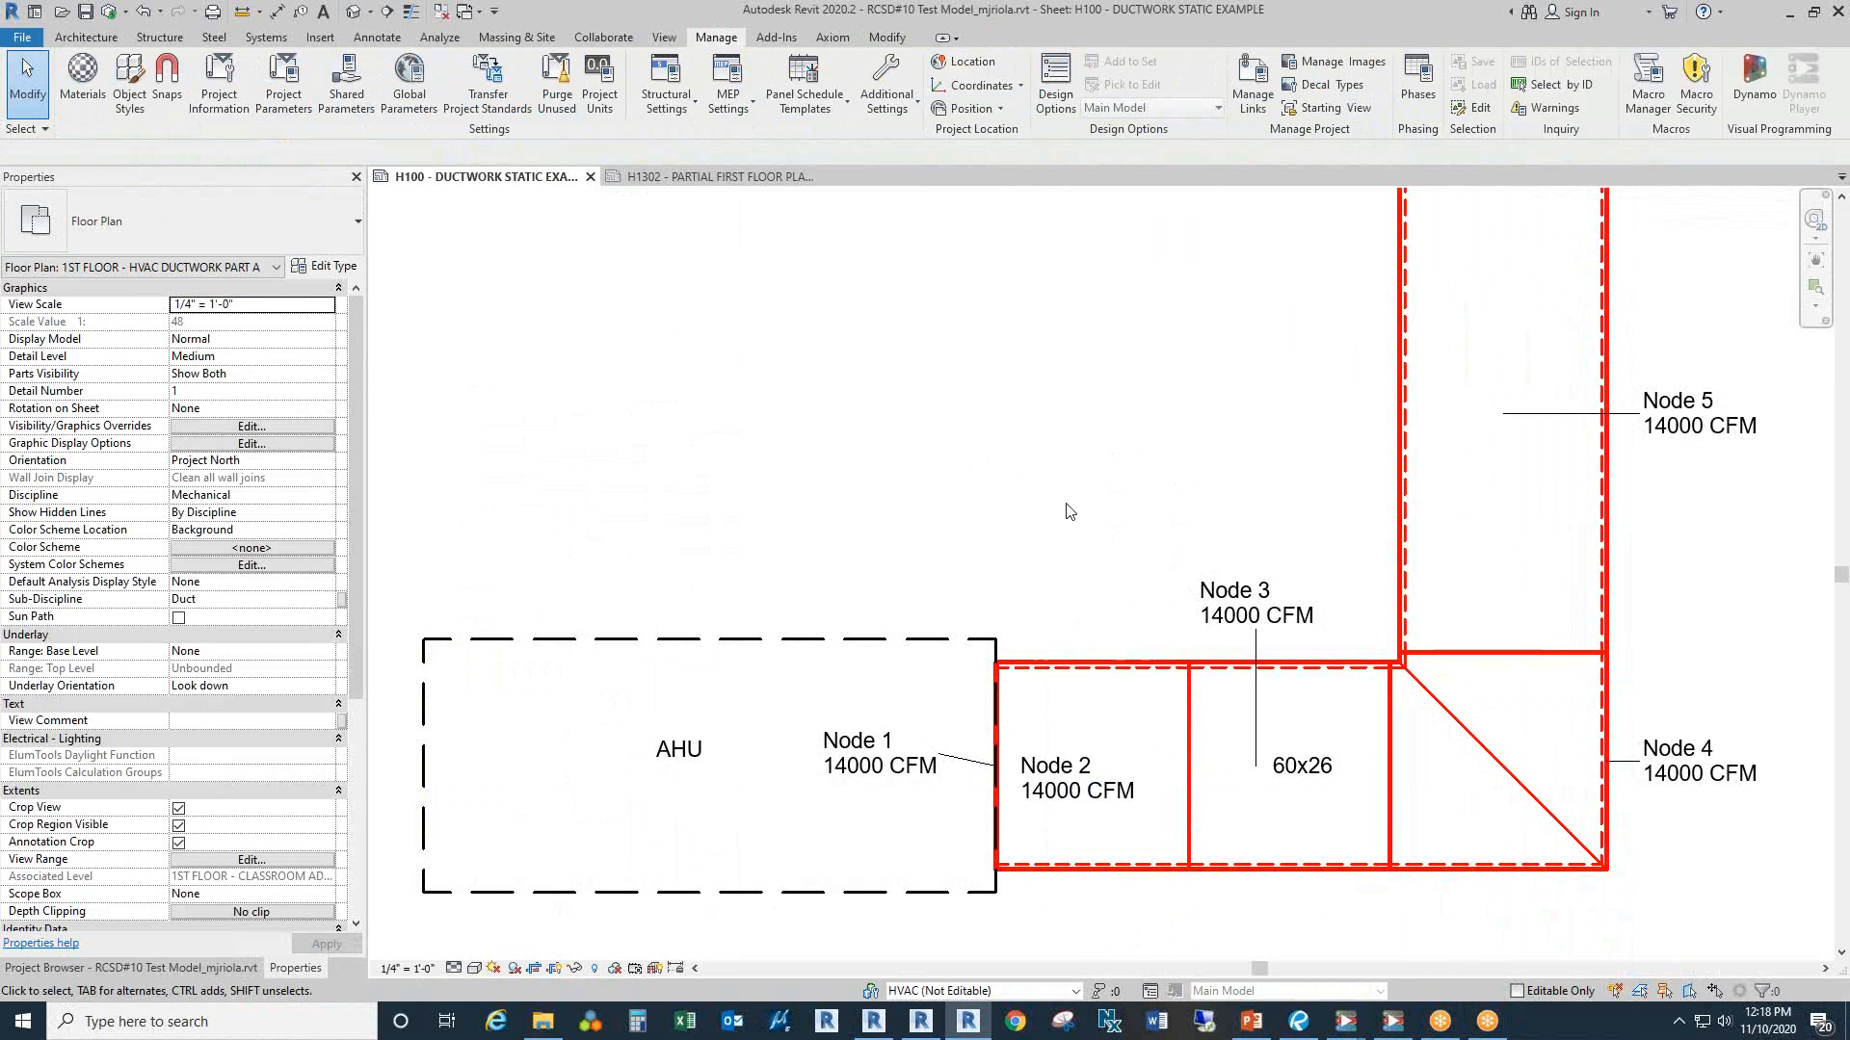
Step: Inspect the Node 2 rectangular transition's CalcFlow and CalcNode properties, then deselect it and show the whole duct run
{"action": "left_click_drag", "start_coordinate": [1070, 512], "coordinate": [1009, 504]}
{"action": "left_click", "coordinate": [1006, 688]}
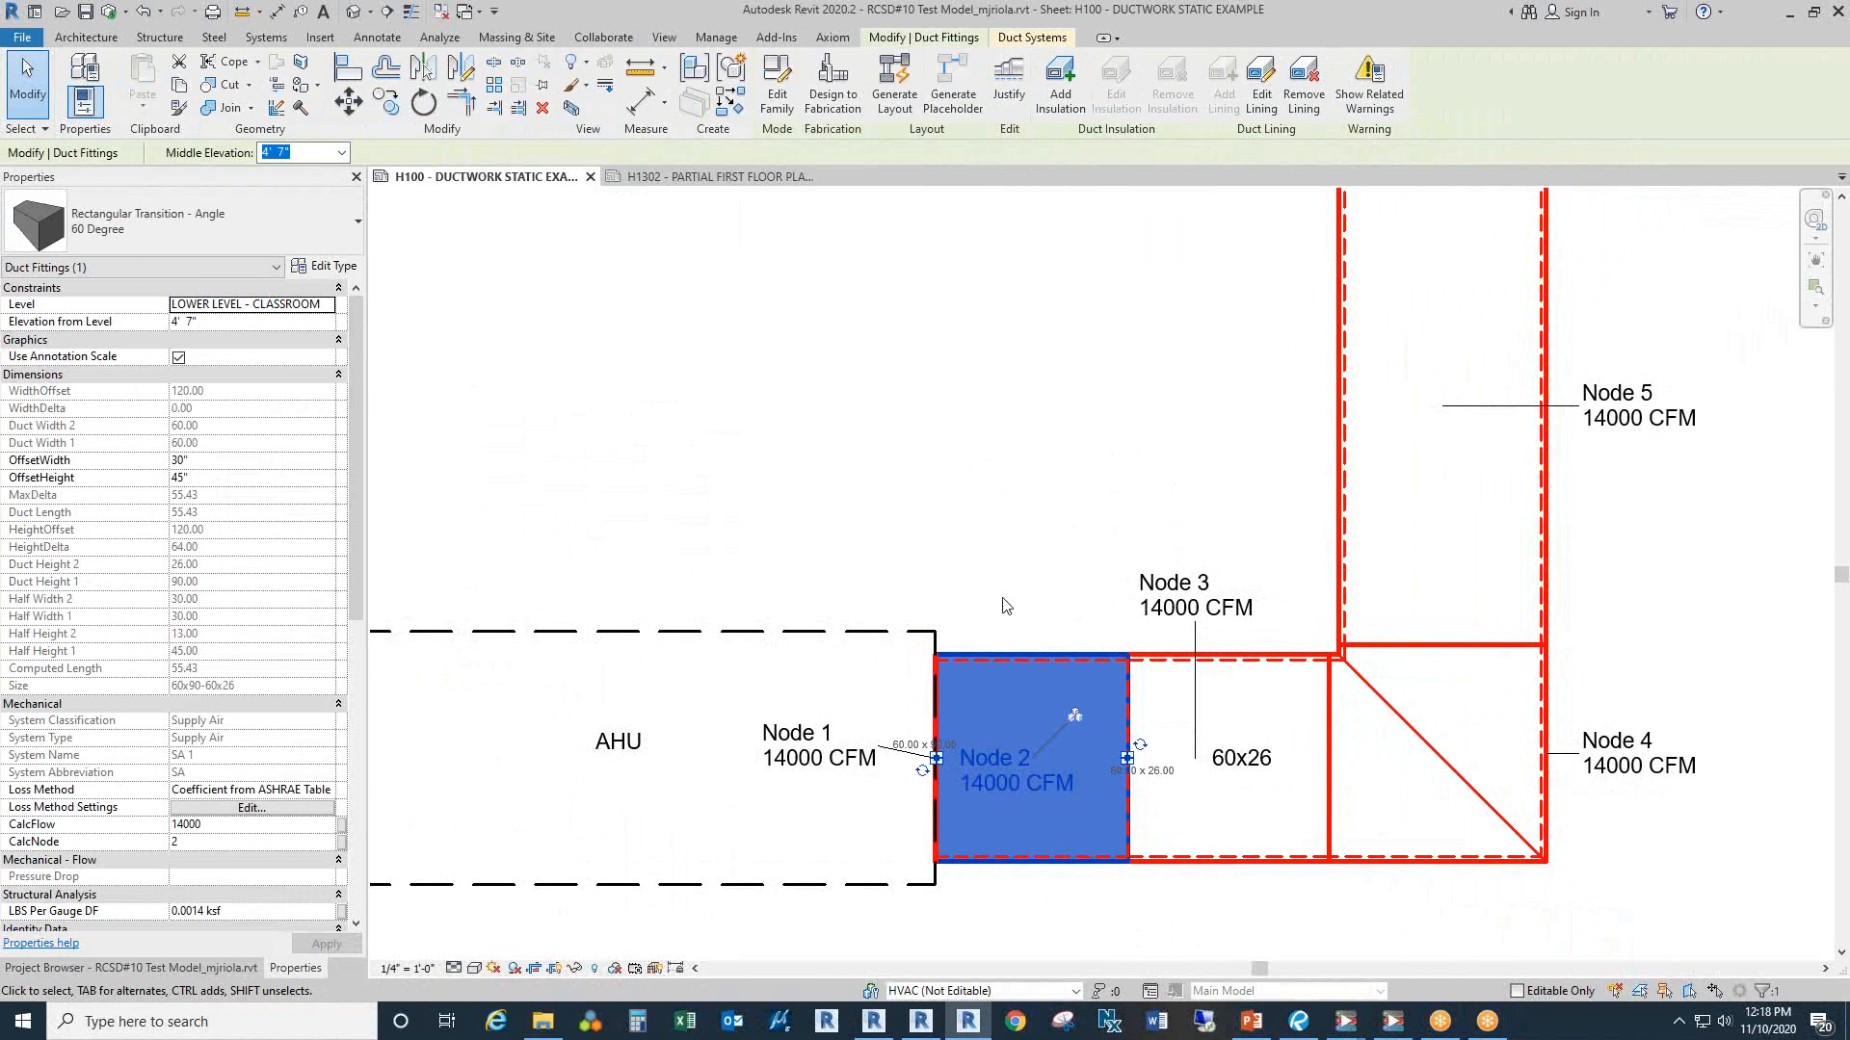
{"action": "scroll", "coordinate": [1002, 560], "scroll_direction": "down", "scroll_amount": 3}
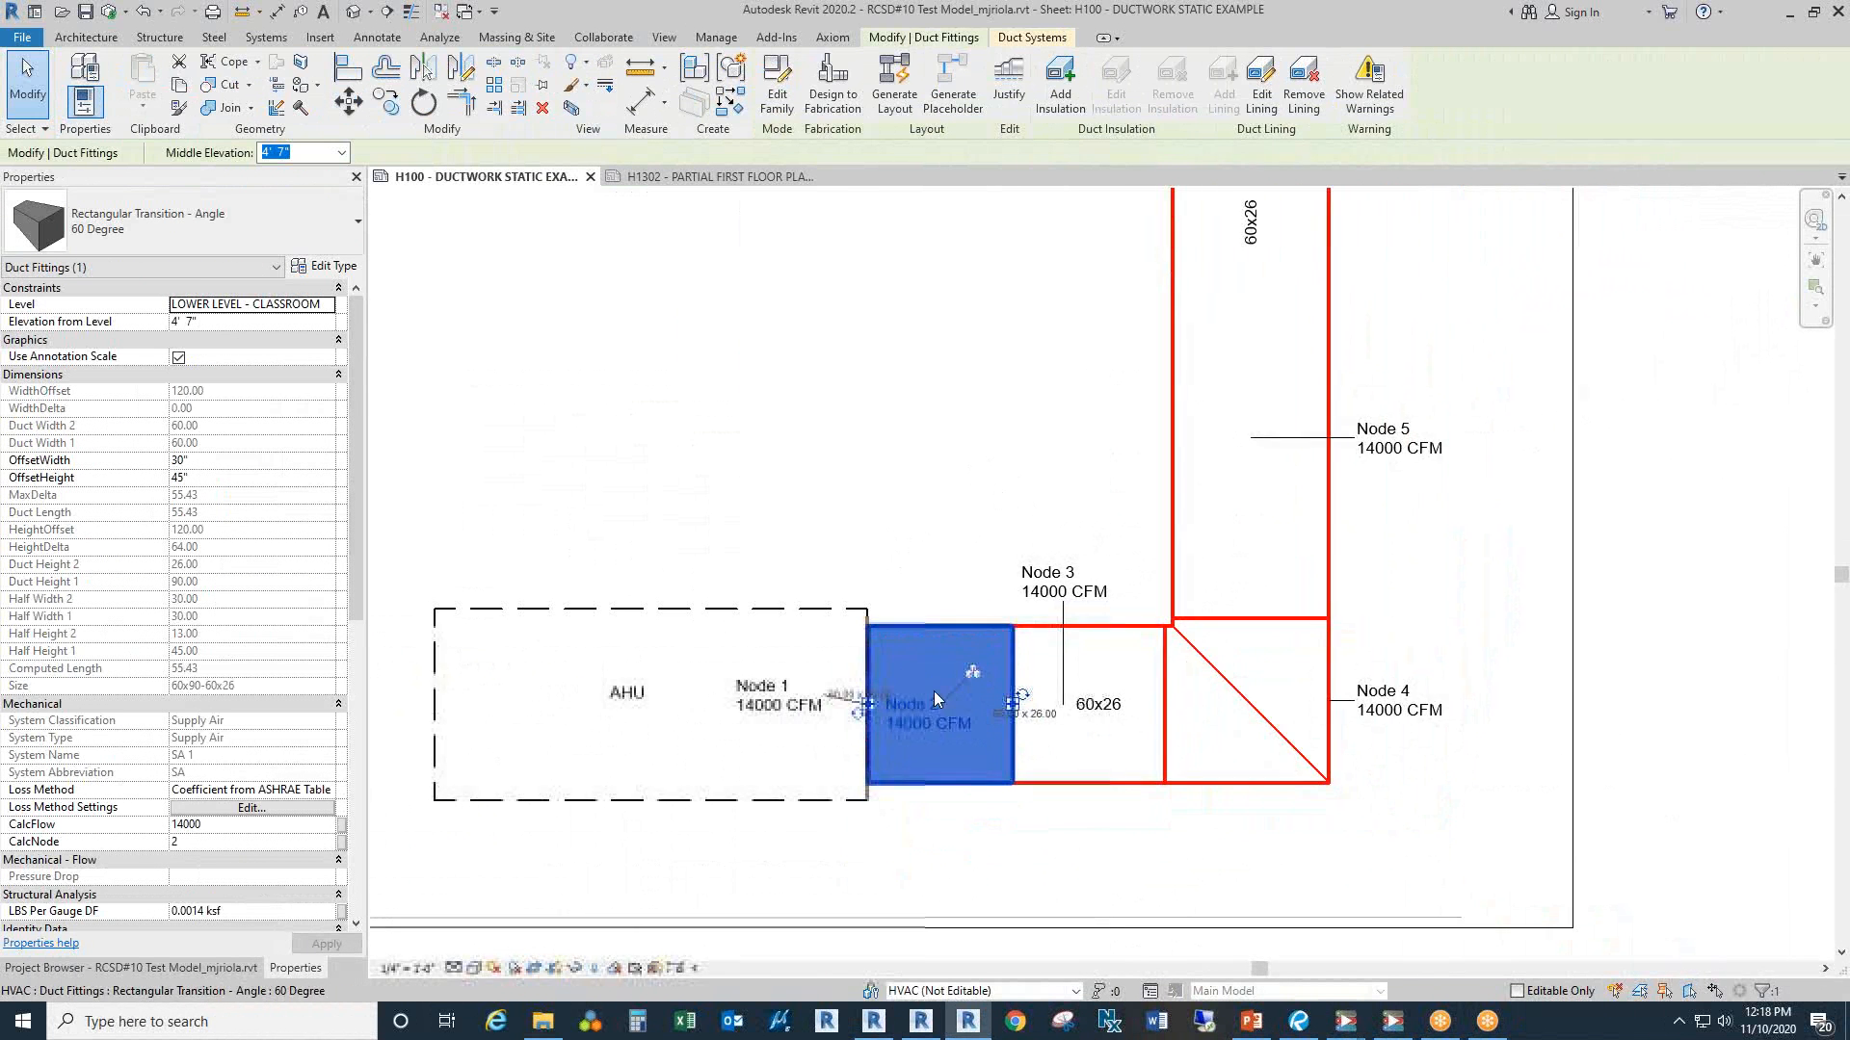
{"action": "scroll", "coordinate": [1091, 619], "scroll_direction": "up", "scroll_amount": 2}
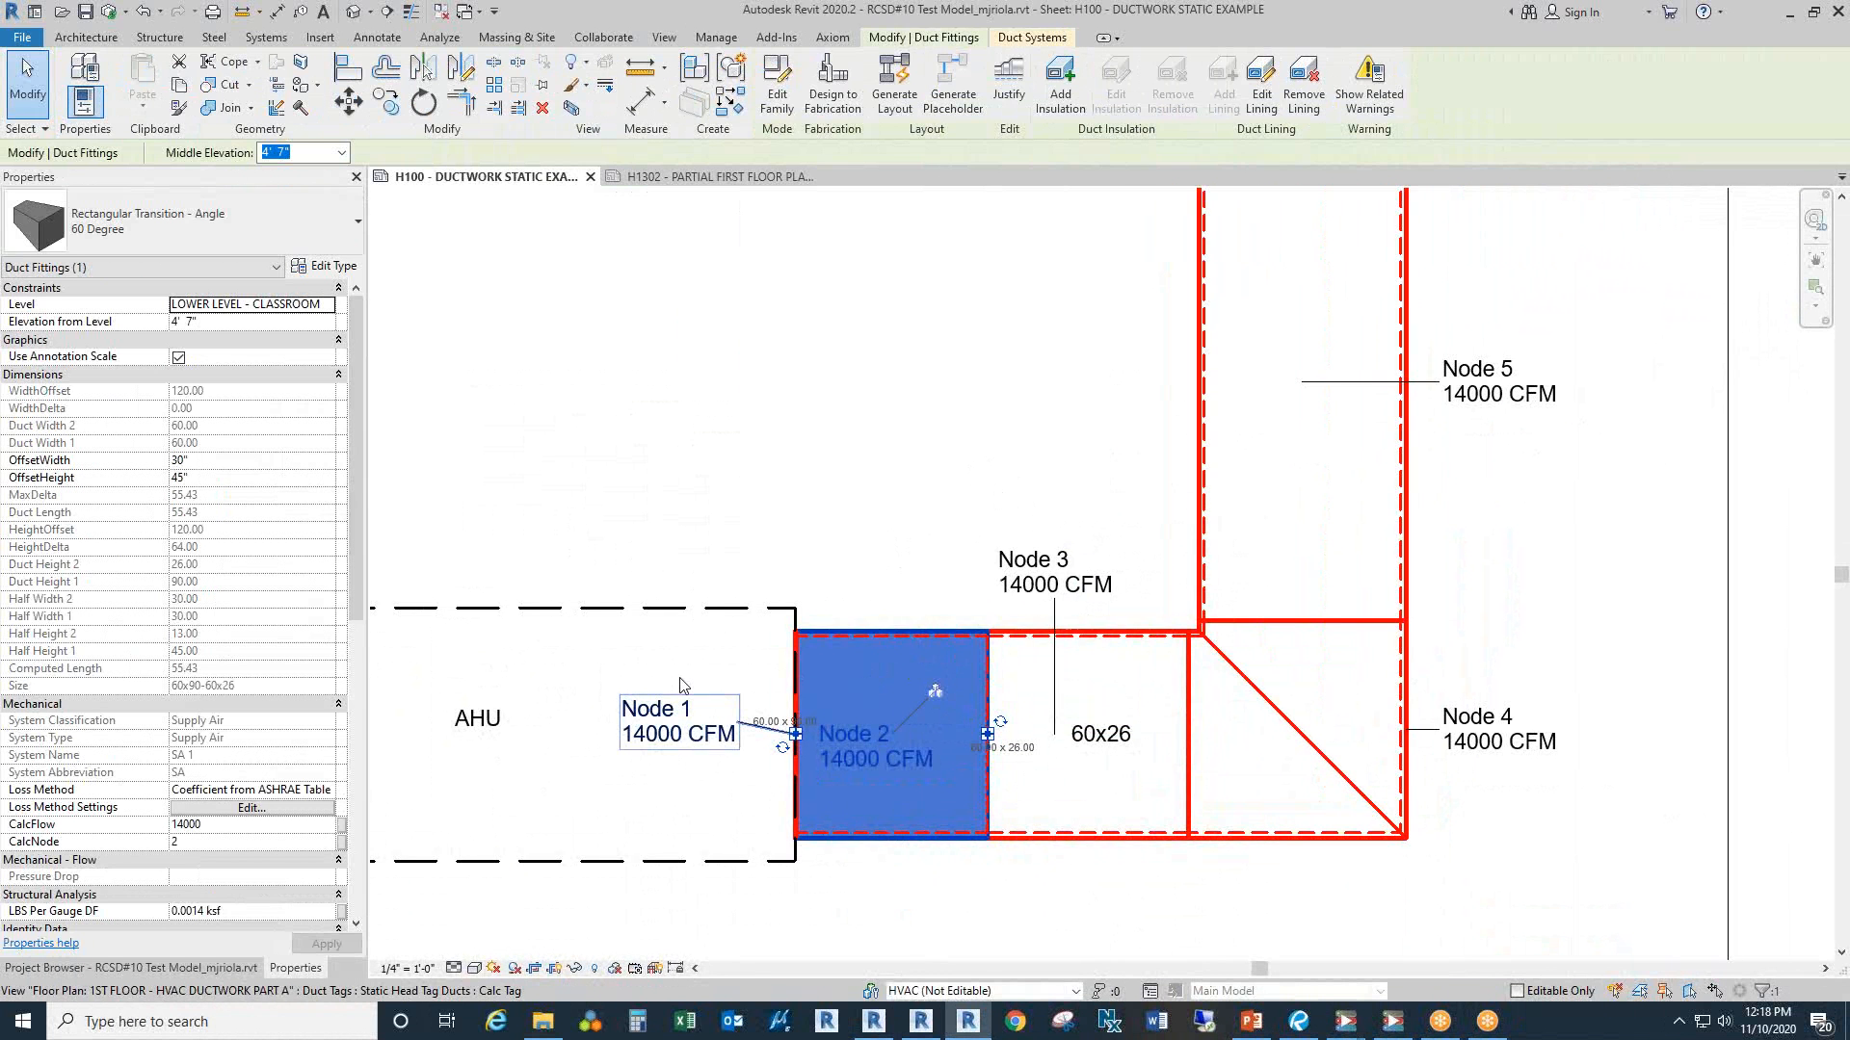
{"action": "left_click_drag", "start_coordinate": [812, 494], "coordinate": [797, 537]}
{"action": "scroll", "coordinate": [1242, 636], "scroll_direction": "down", "scroll_amount": 3}
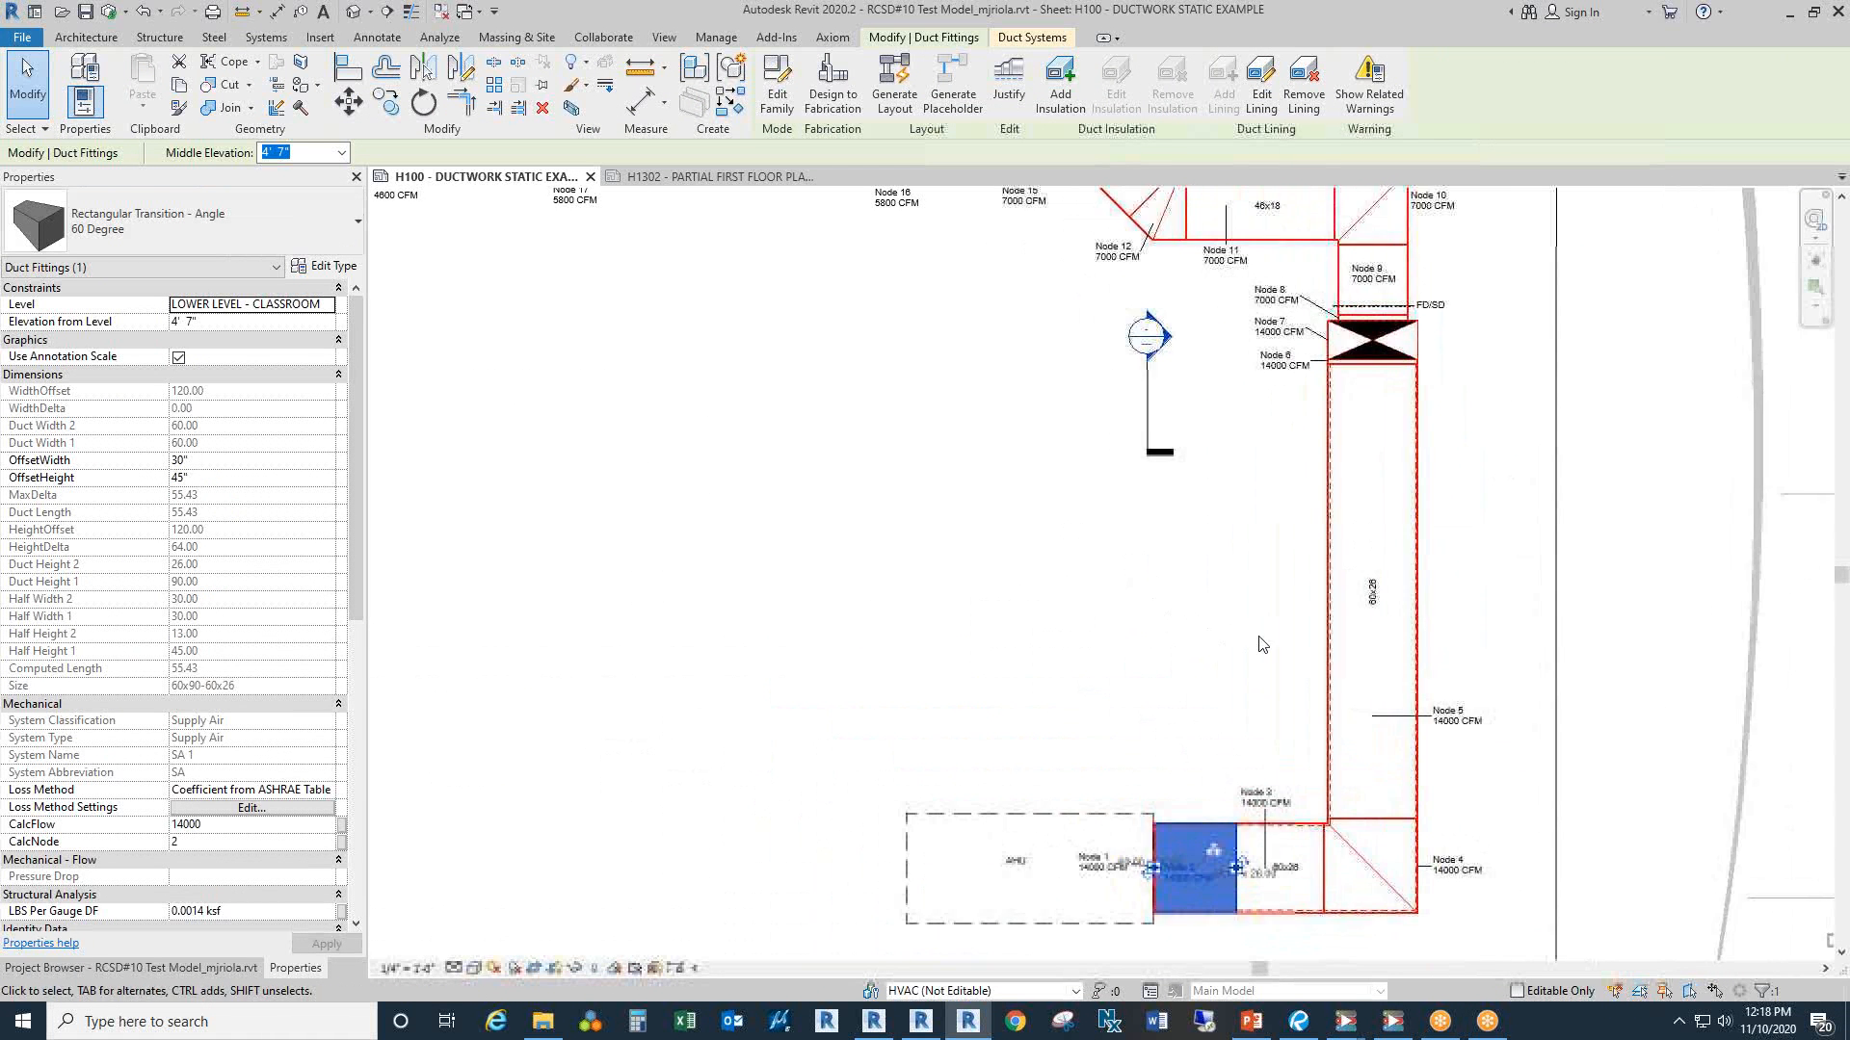
{"action": "scroll", "coordinate": [1407, 611], "scroll_direction": "down", "scroll_amount": 2}
{"action": "key", "text": "Escape"}
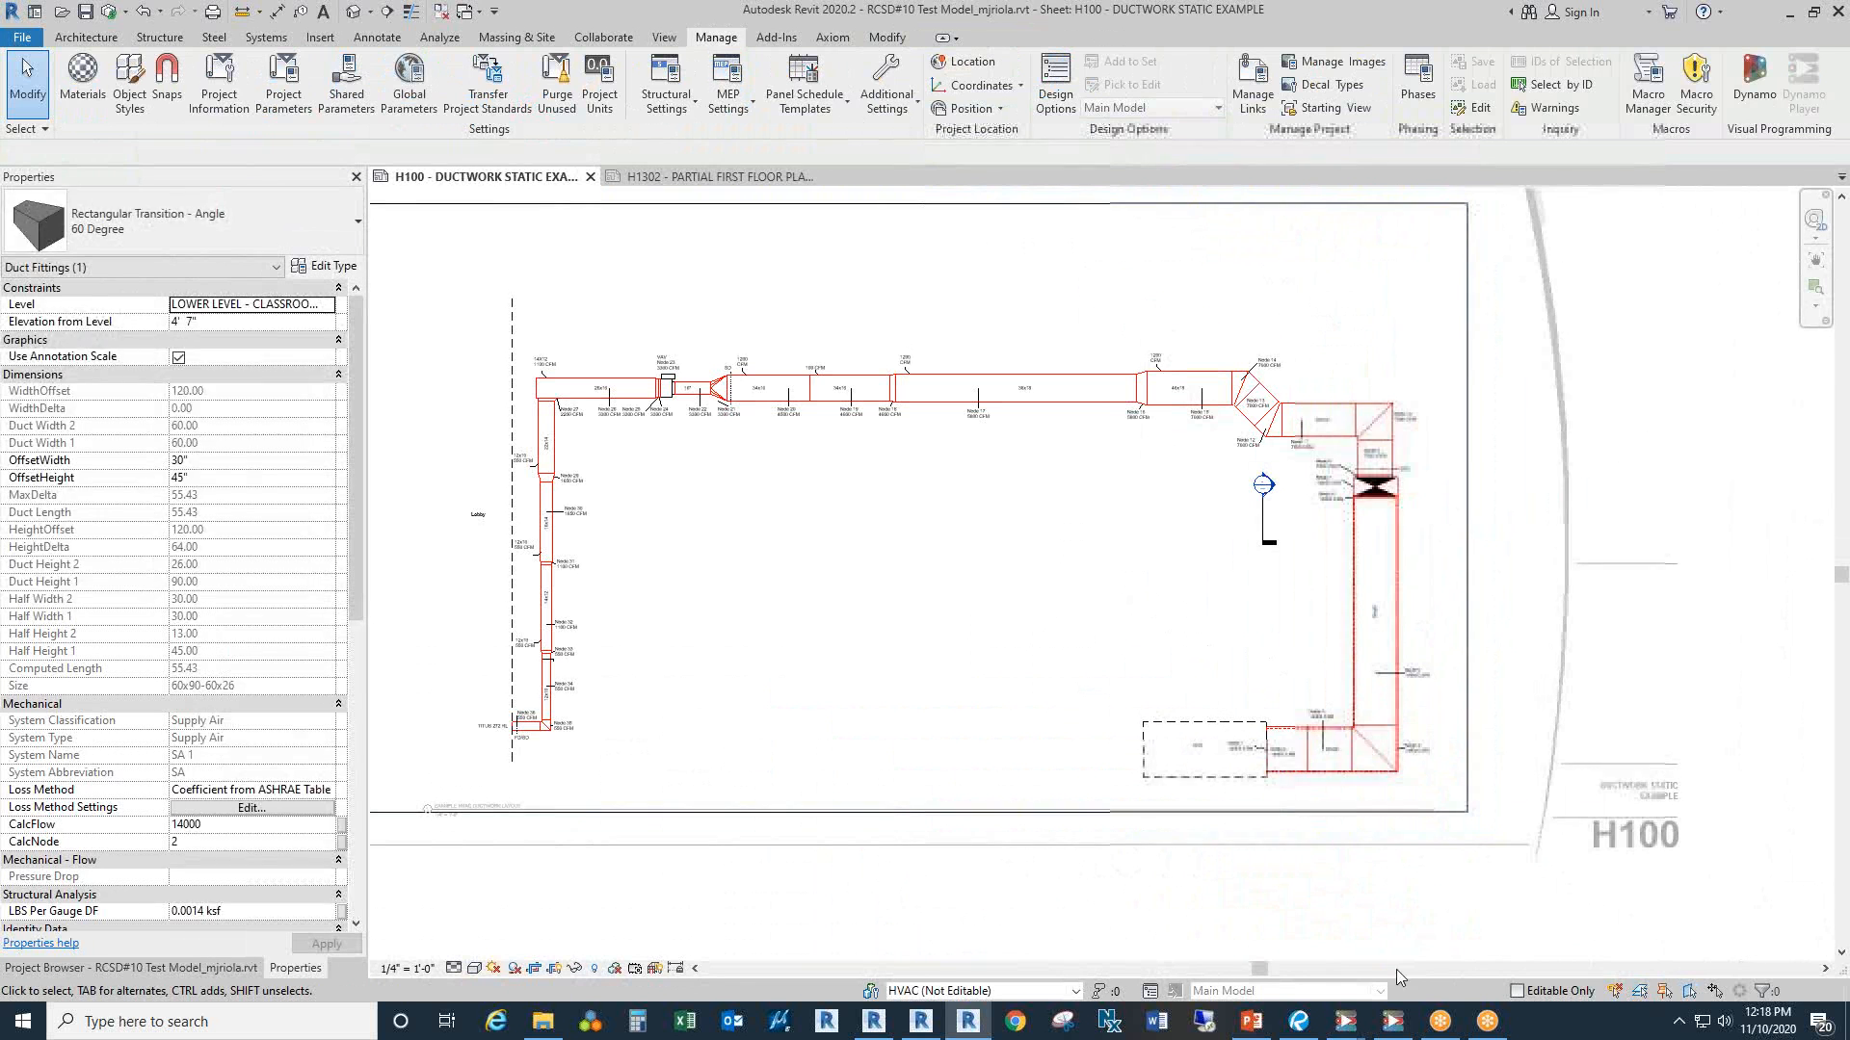
Step: Open the Ductwork Static Pressure Calculator inputs in Dynamo Player and select the entire tagged duct run as model elements
{"action": "left_click", "coordinate": [1394, 925]}
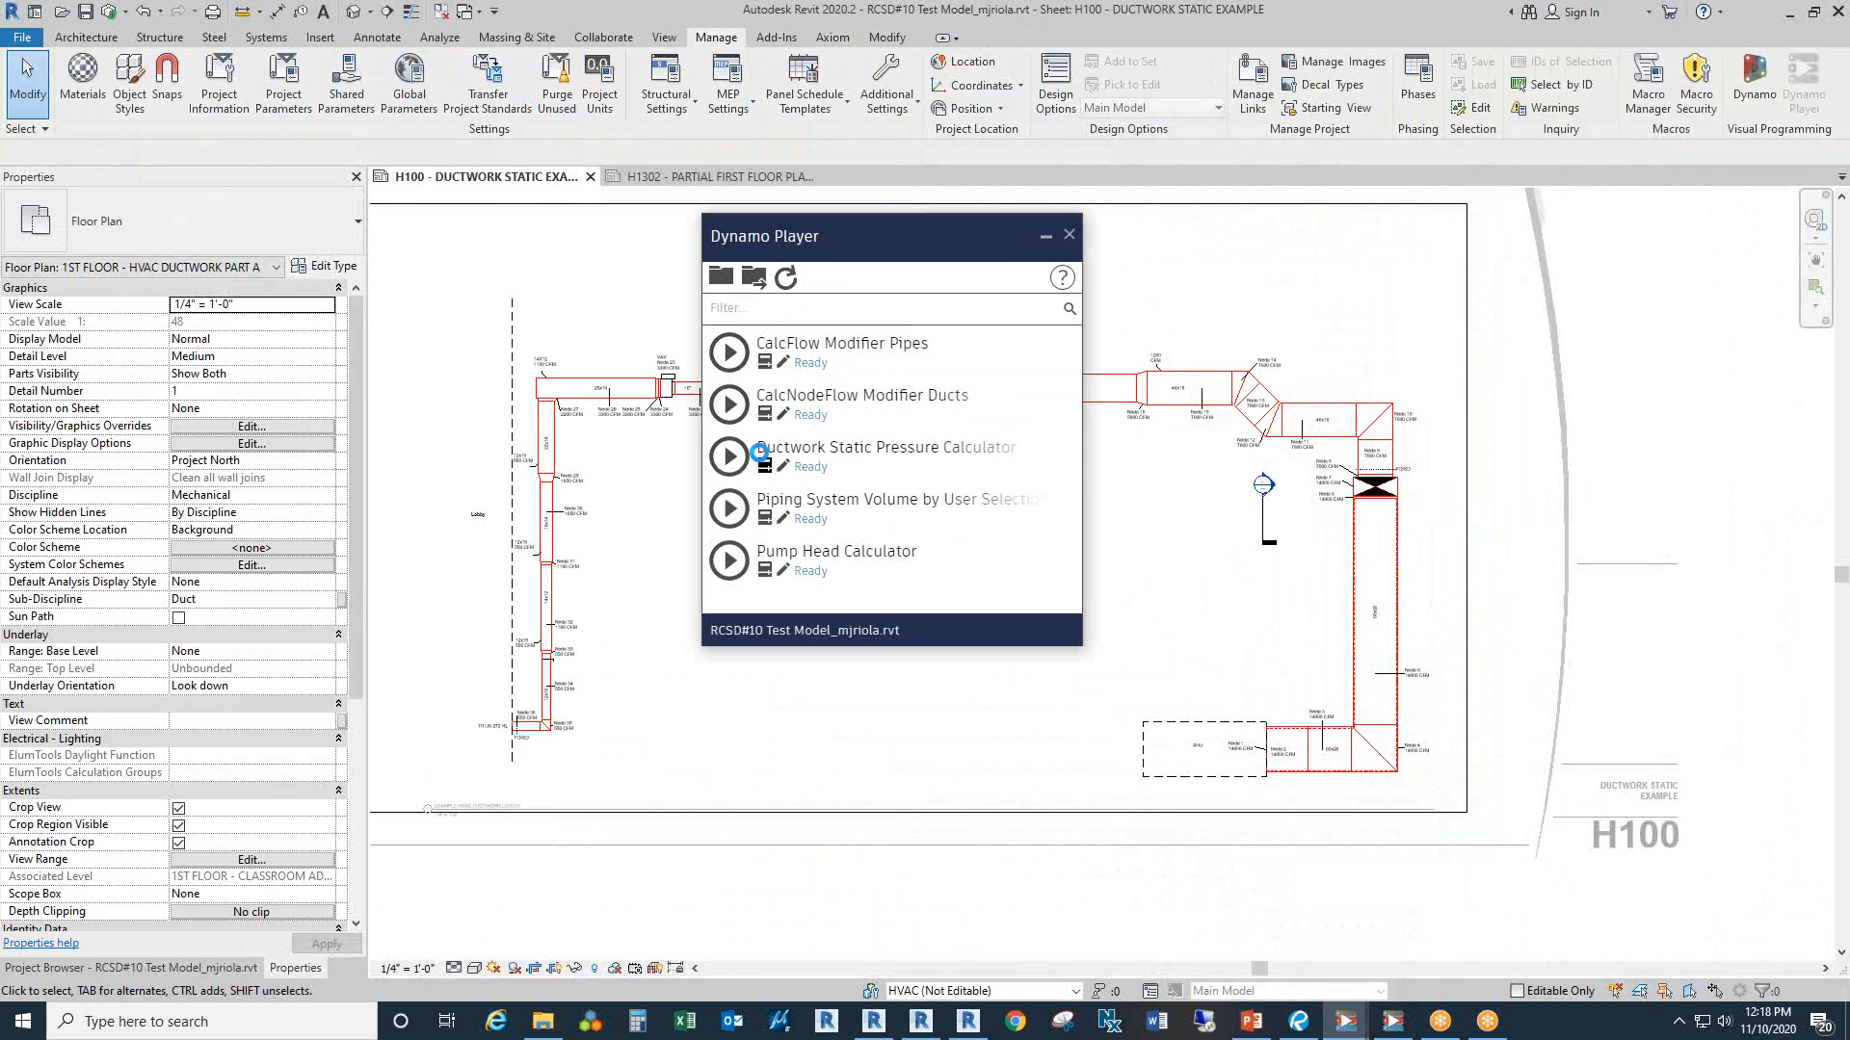
{"action": "left_click", "coordinate": [760, 455]}
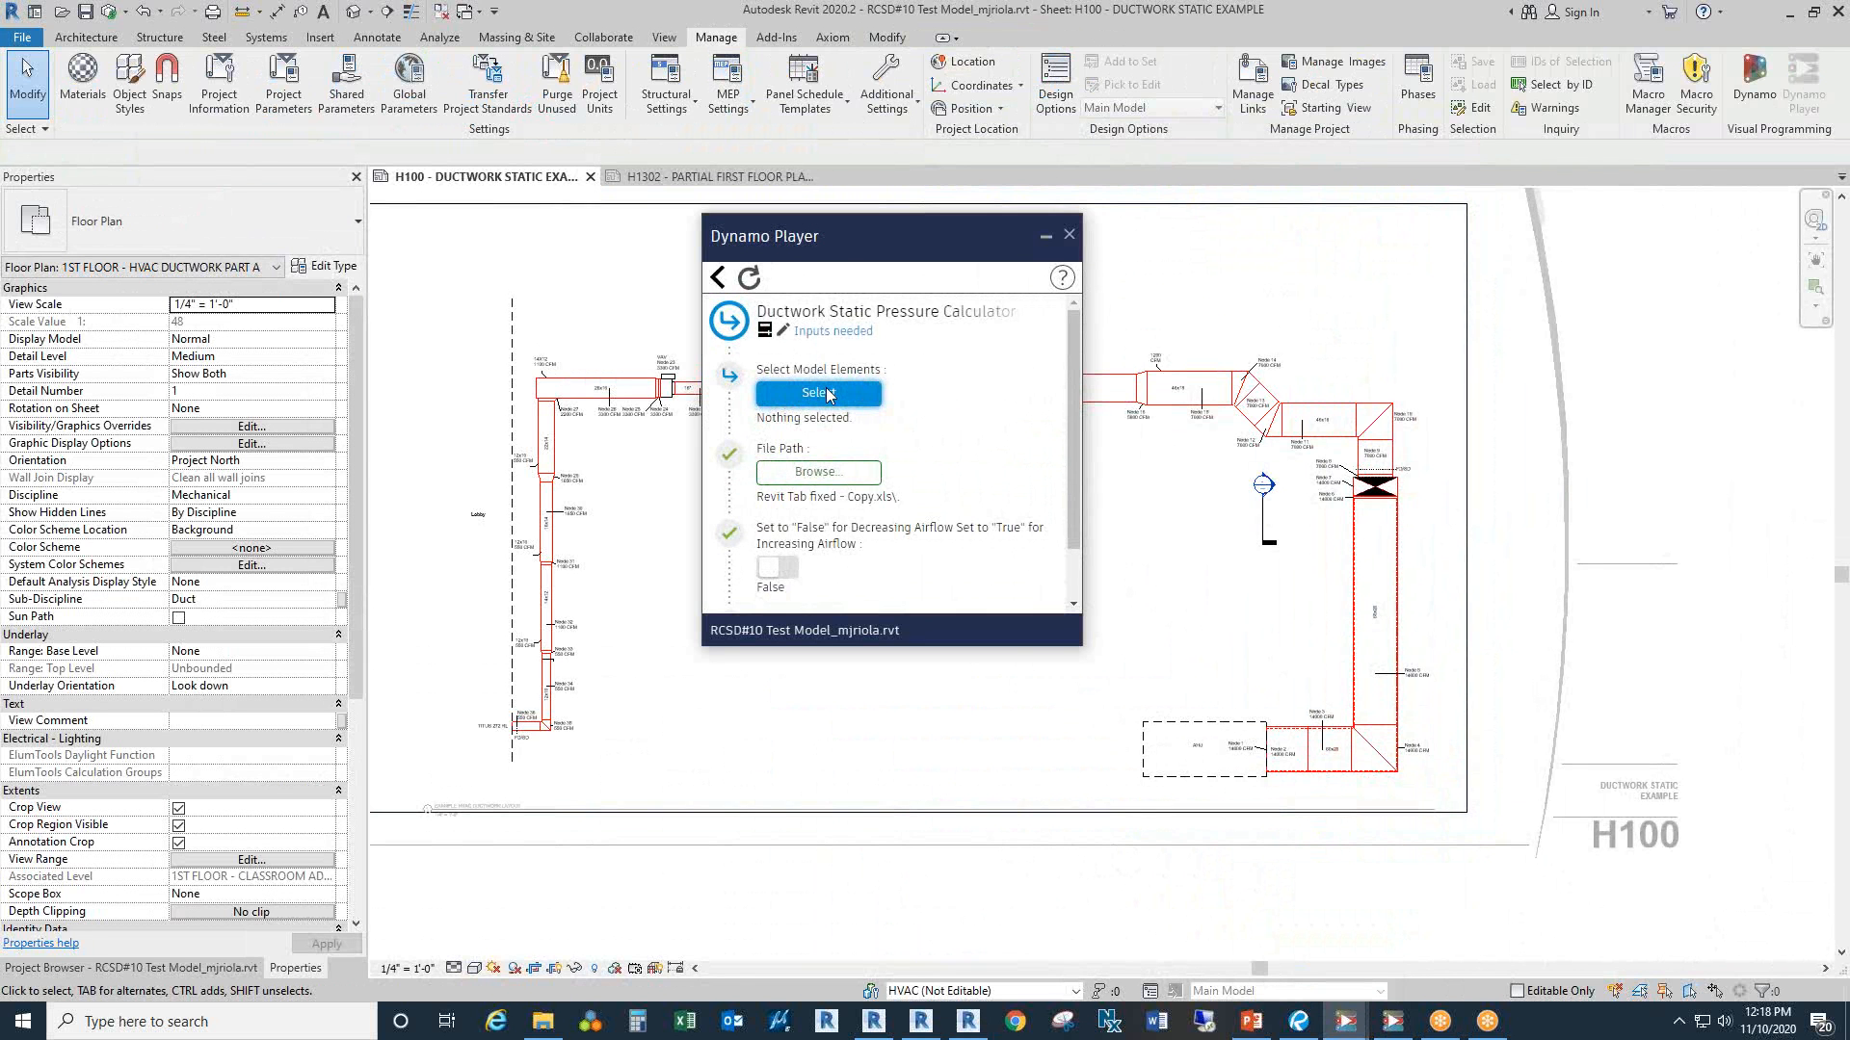
{"action": "left_click_drag", "start_coordinate": [447, 263], "coordinate": [1459, 845]}
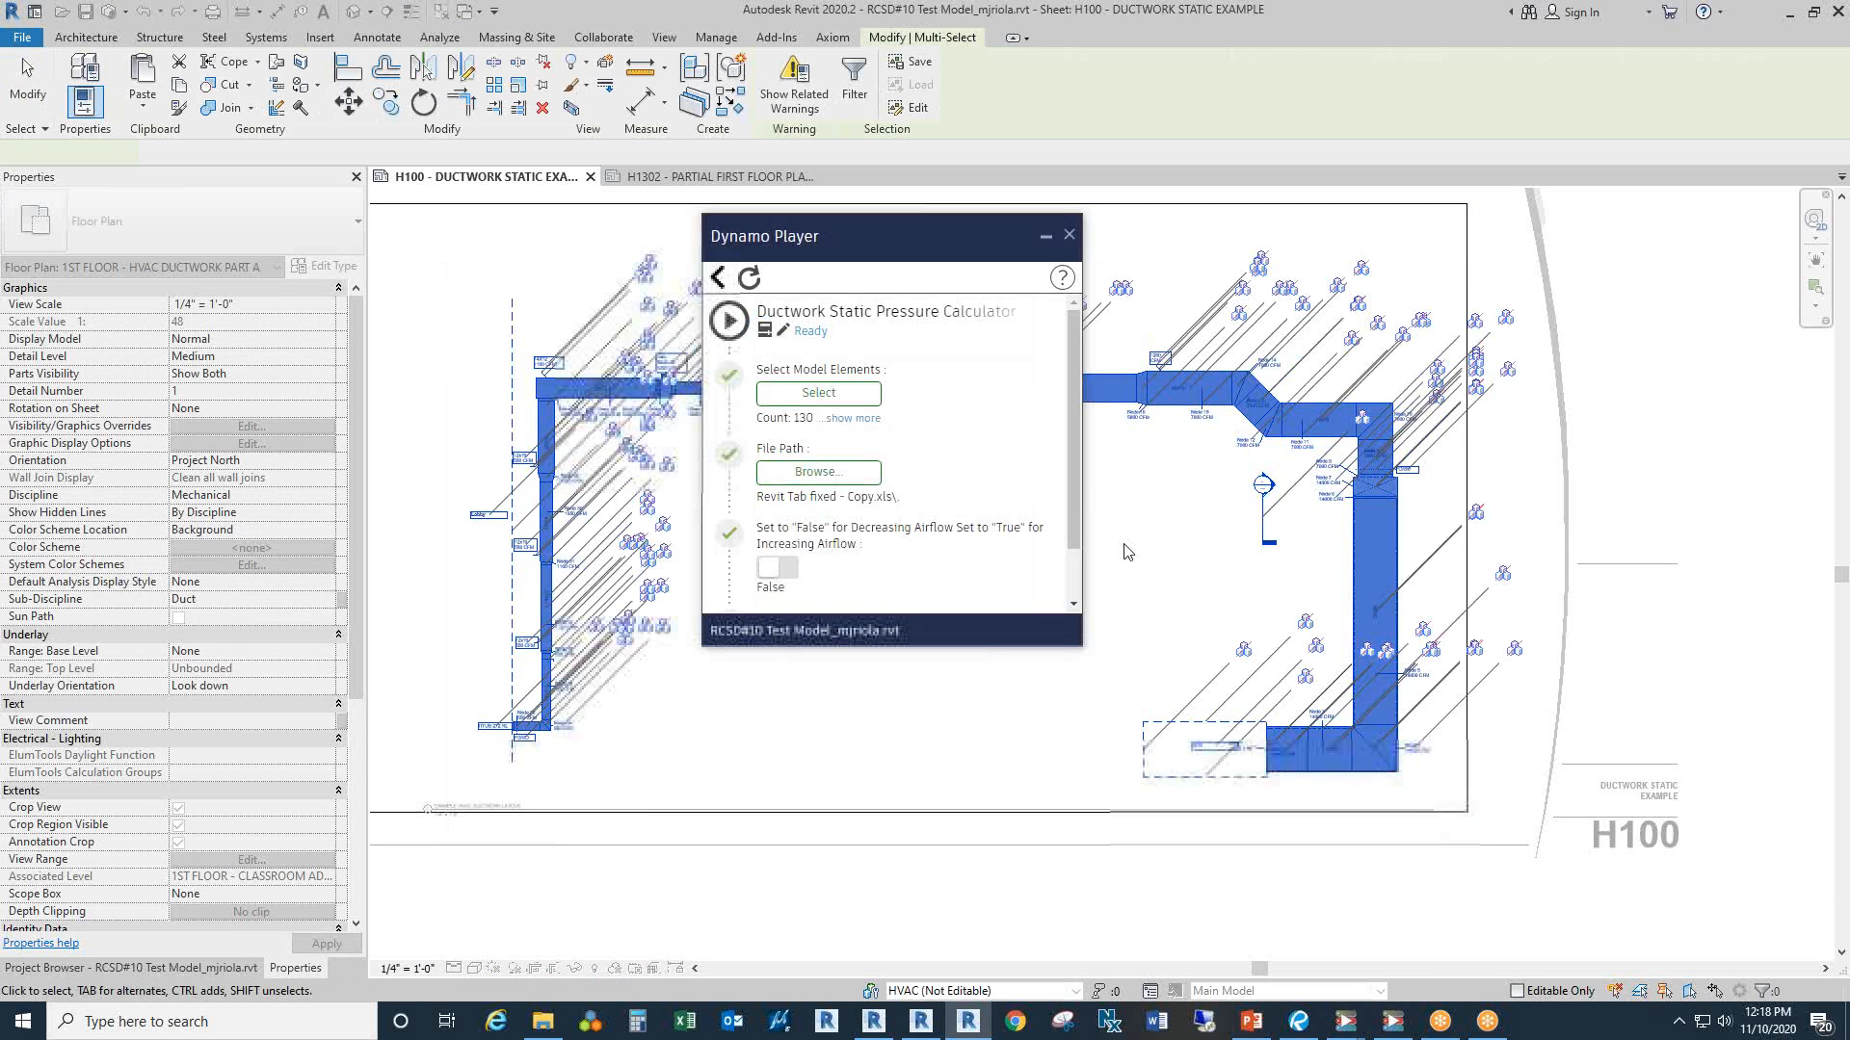
Step: Set the script's file path to Example Layout Pressure Loss.xls in the Ductwork Static folder
{"action": "left_click", "coordinate": [850, 472]}
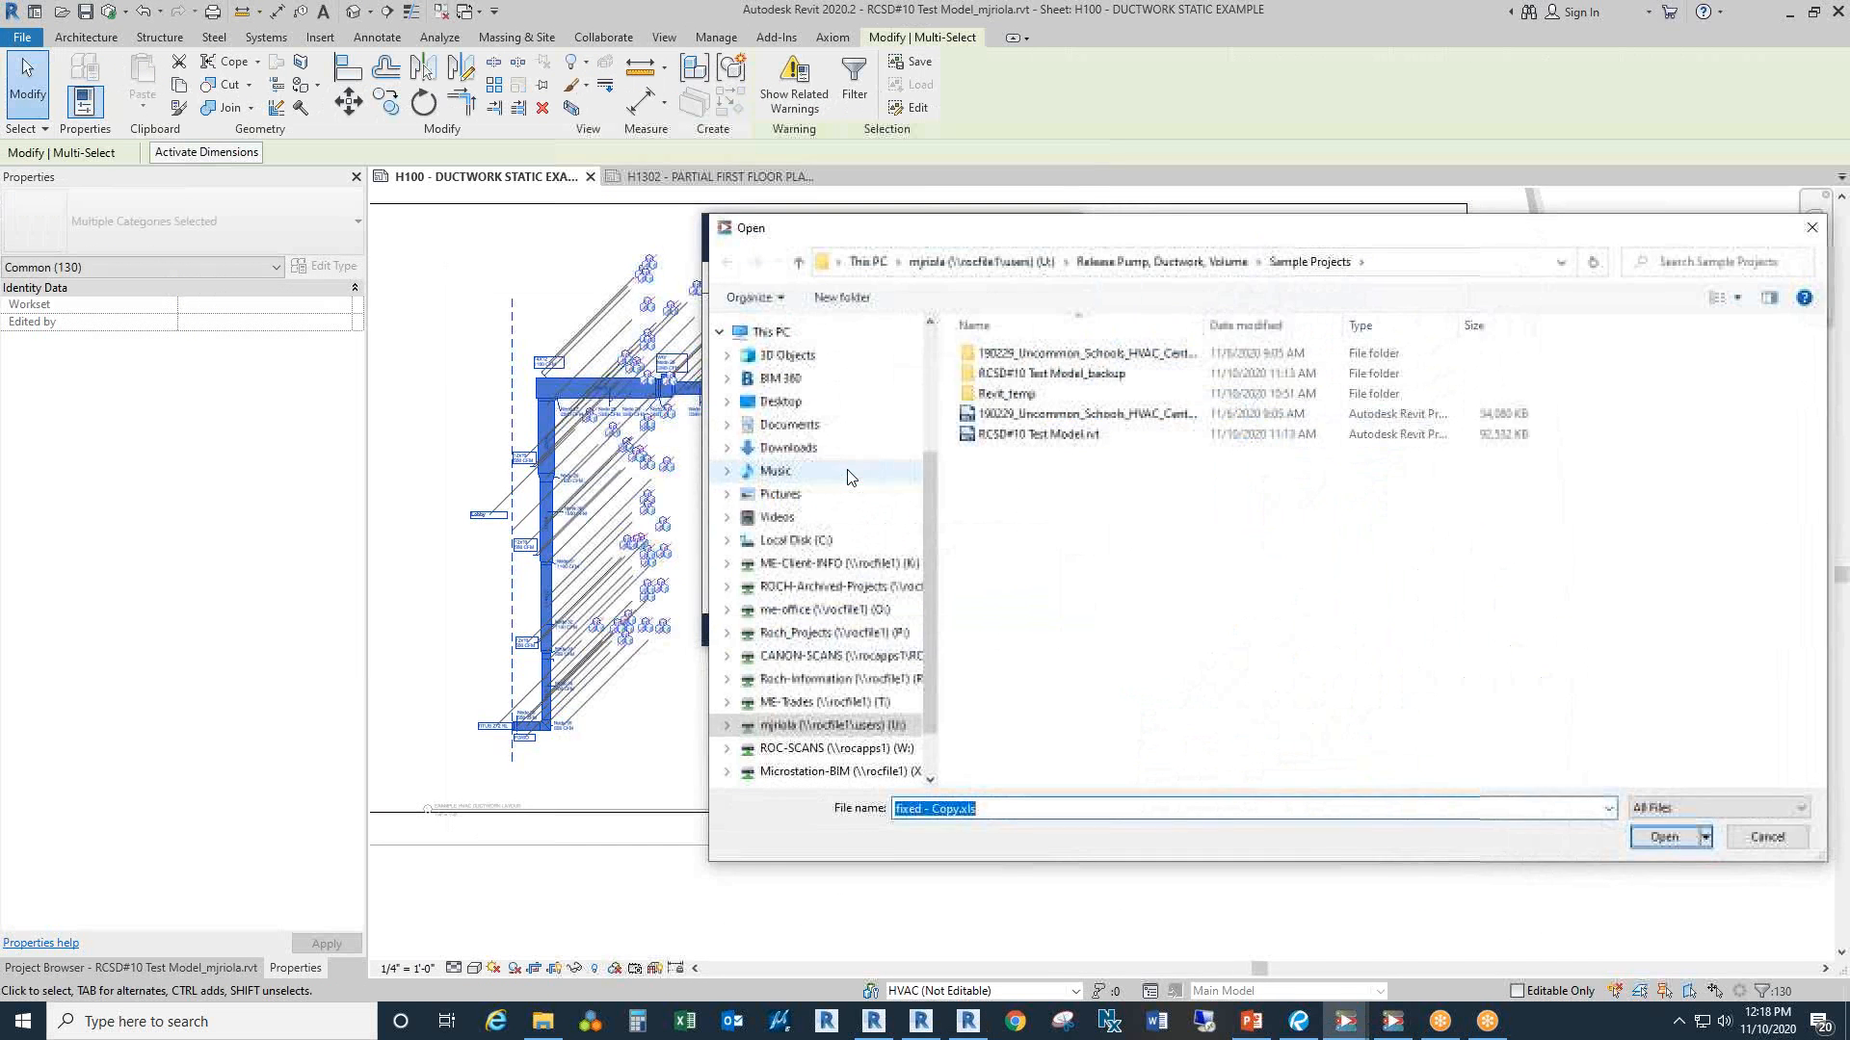
{"action": "left_click", "coordinate": [1124, 267]}
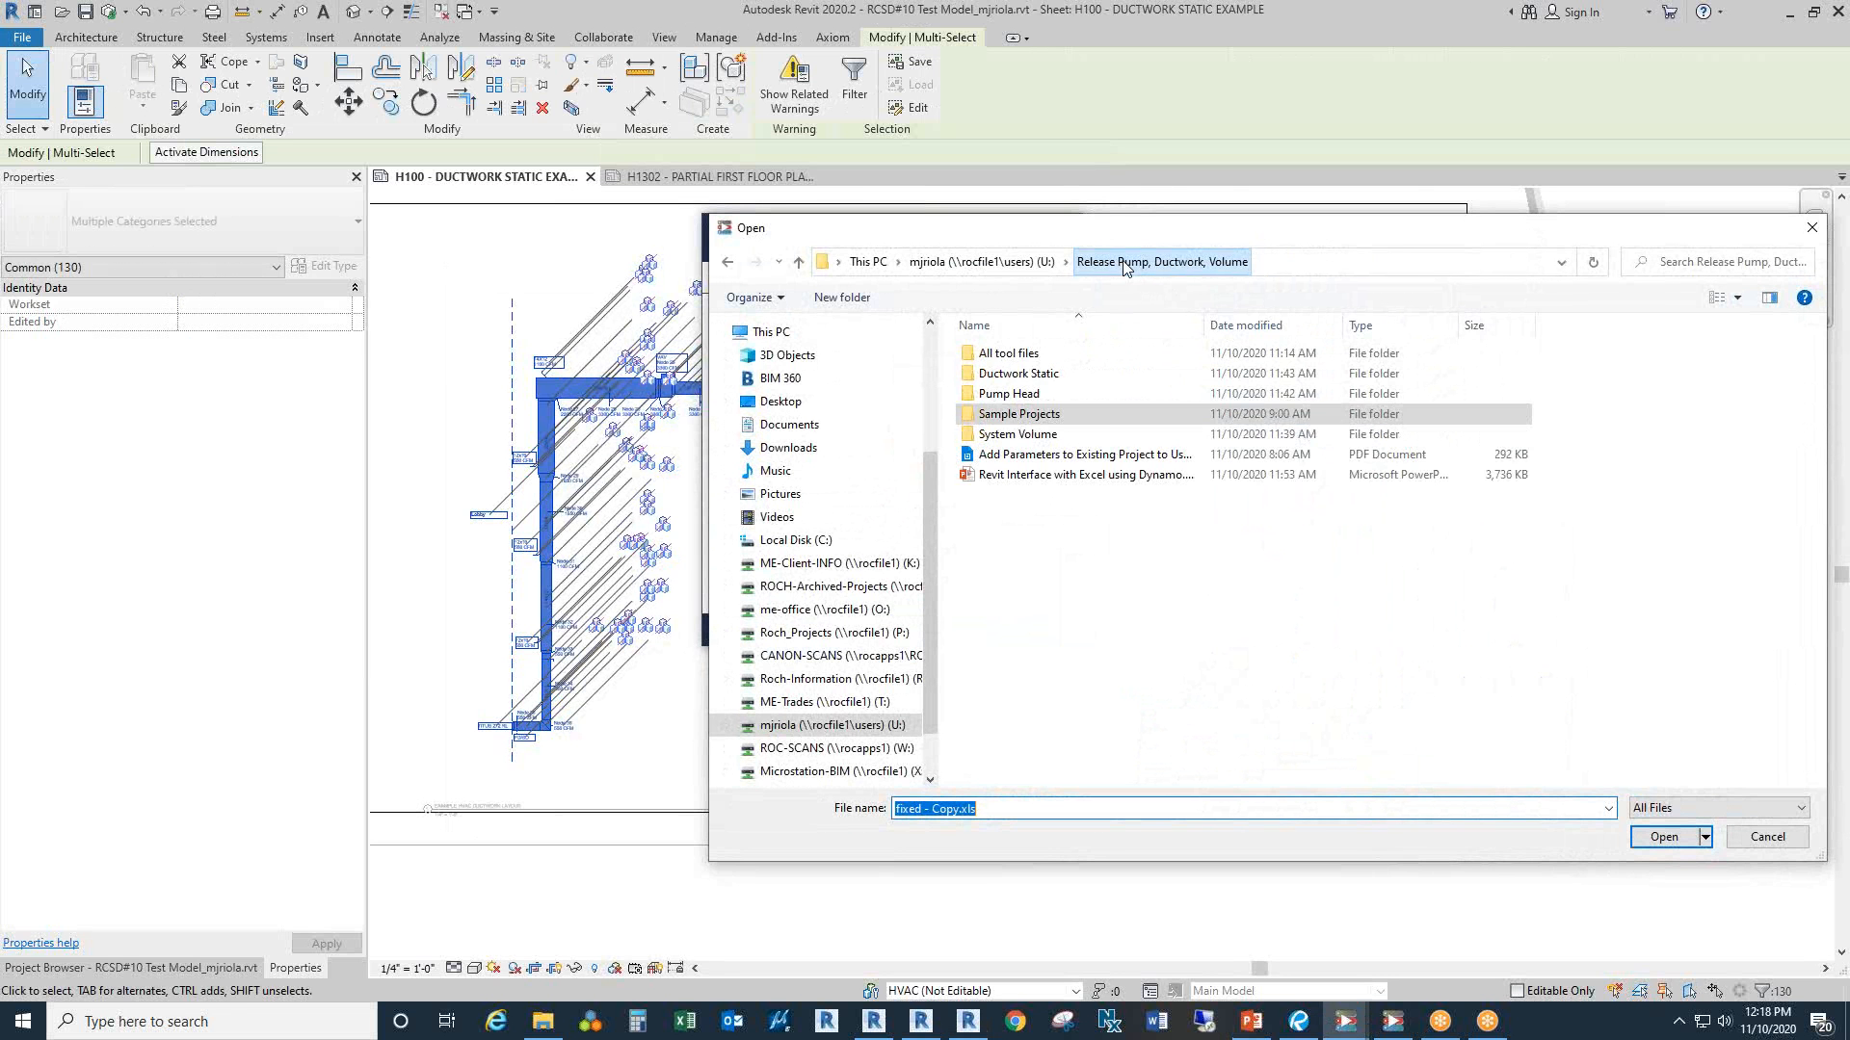
{"action": "double_click", "coordinate": [1038, 375]}
{"action": "left_click", "coordinate": [1112, 476]}
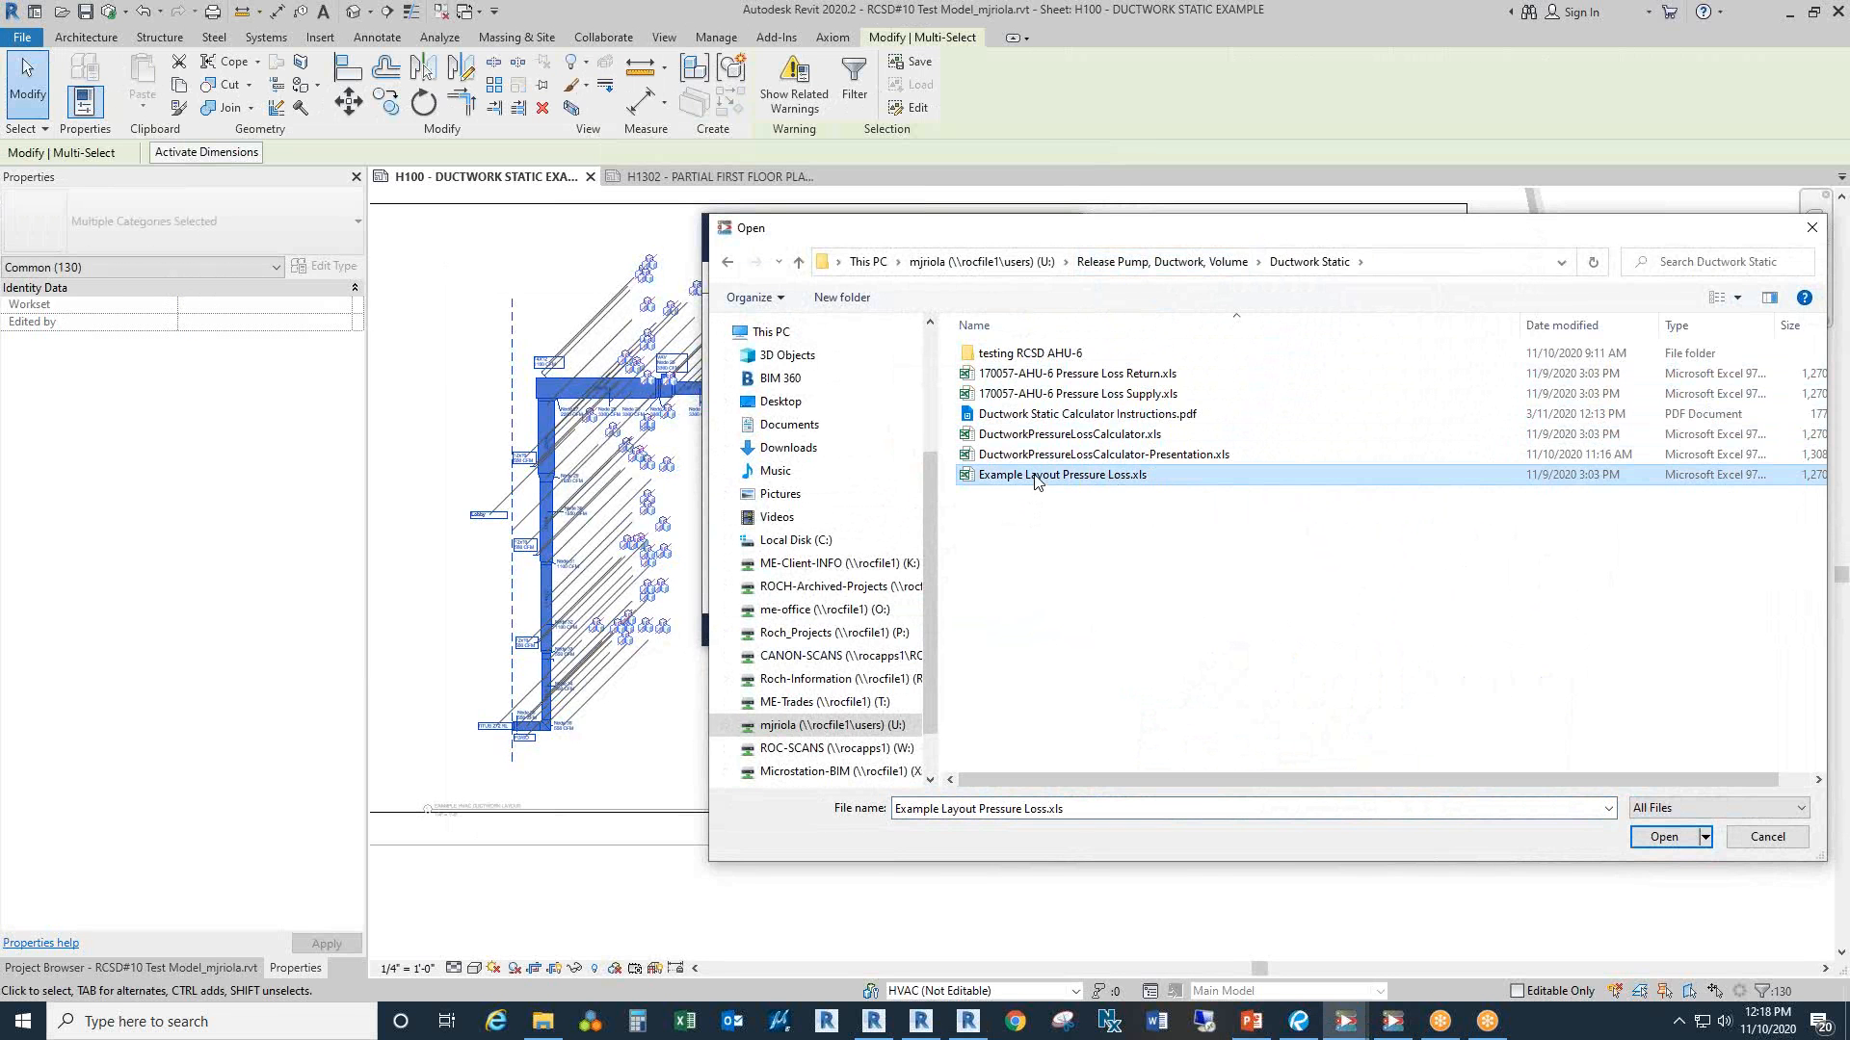
{"action": "left_click", "coordinate": [1664, 836]}
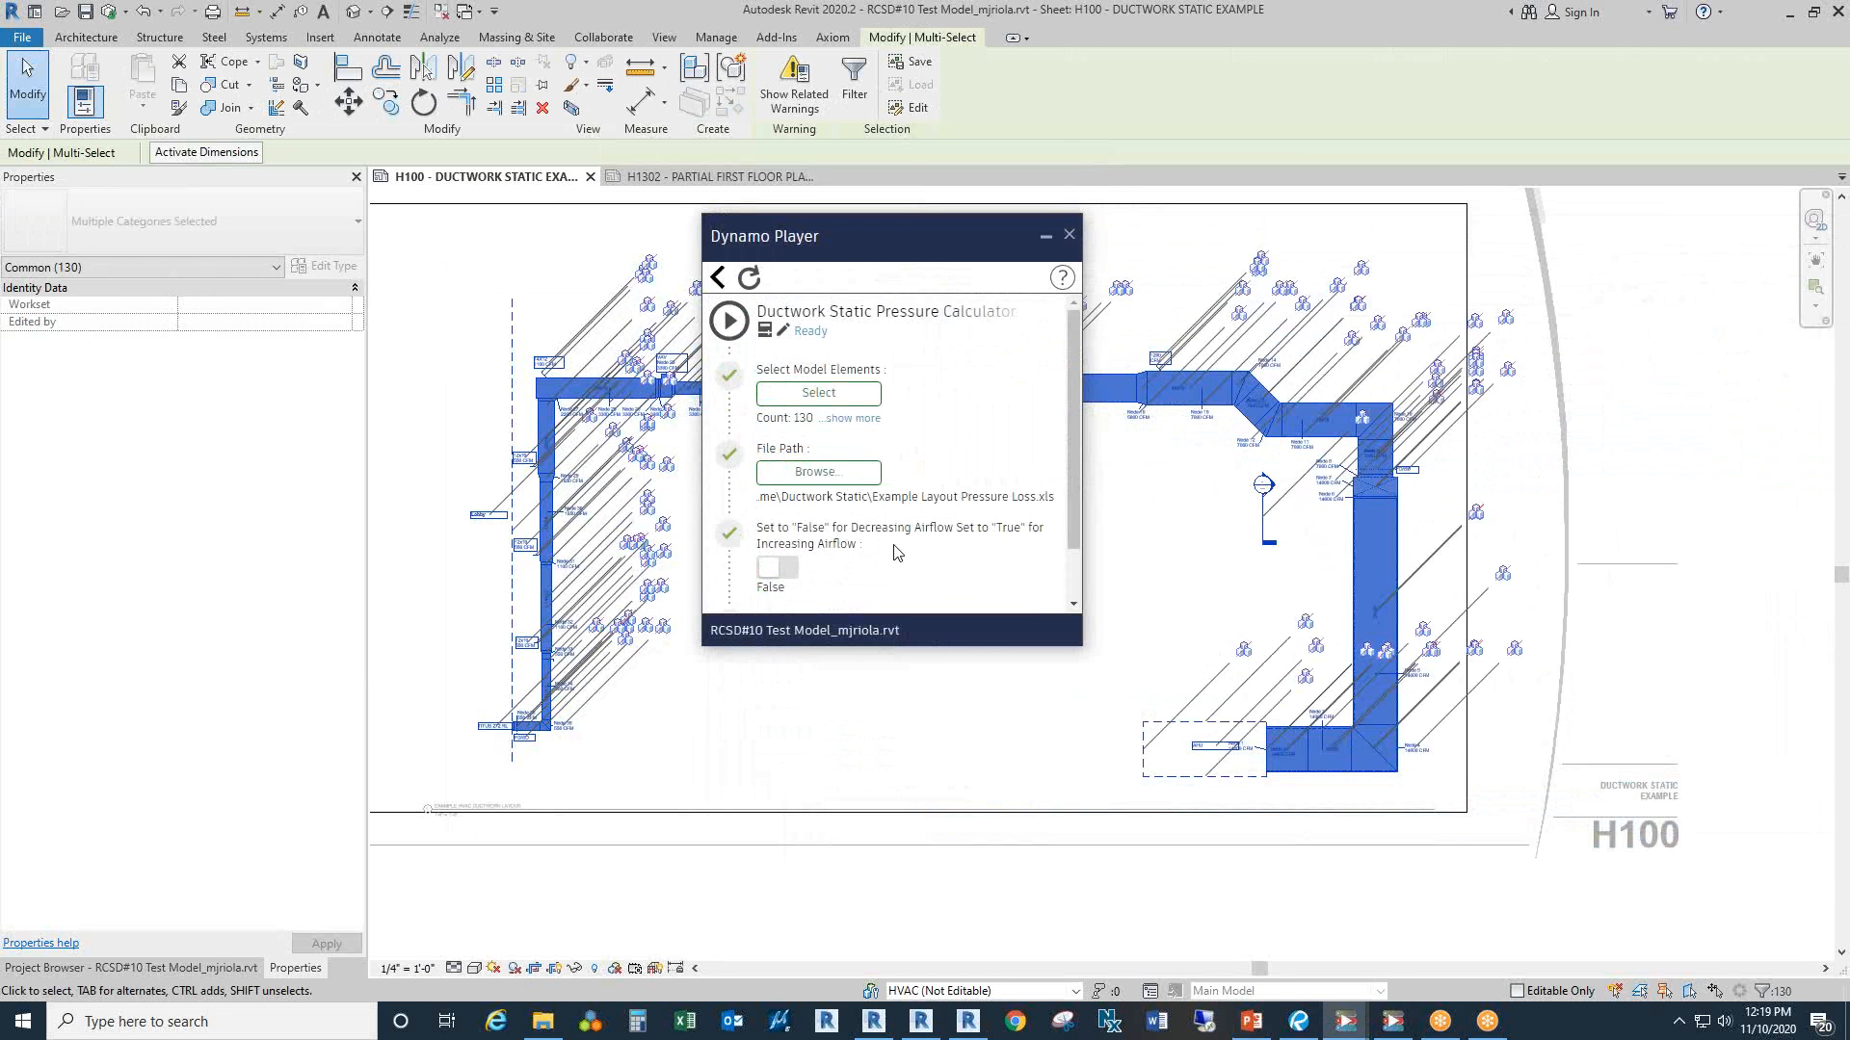
Step: Check the airflow direction and exhaust/supply options, then run the Ductwork Static Pressure Calculator script
{"action": "scroll", "coordinate": [911, 548], "scroll_direction": "down", "scroll_amount": 1}
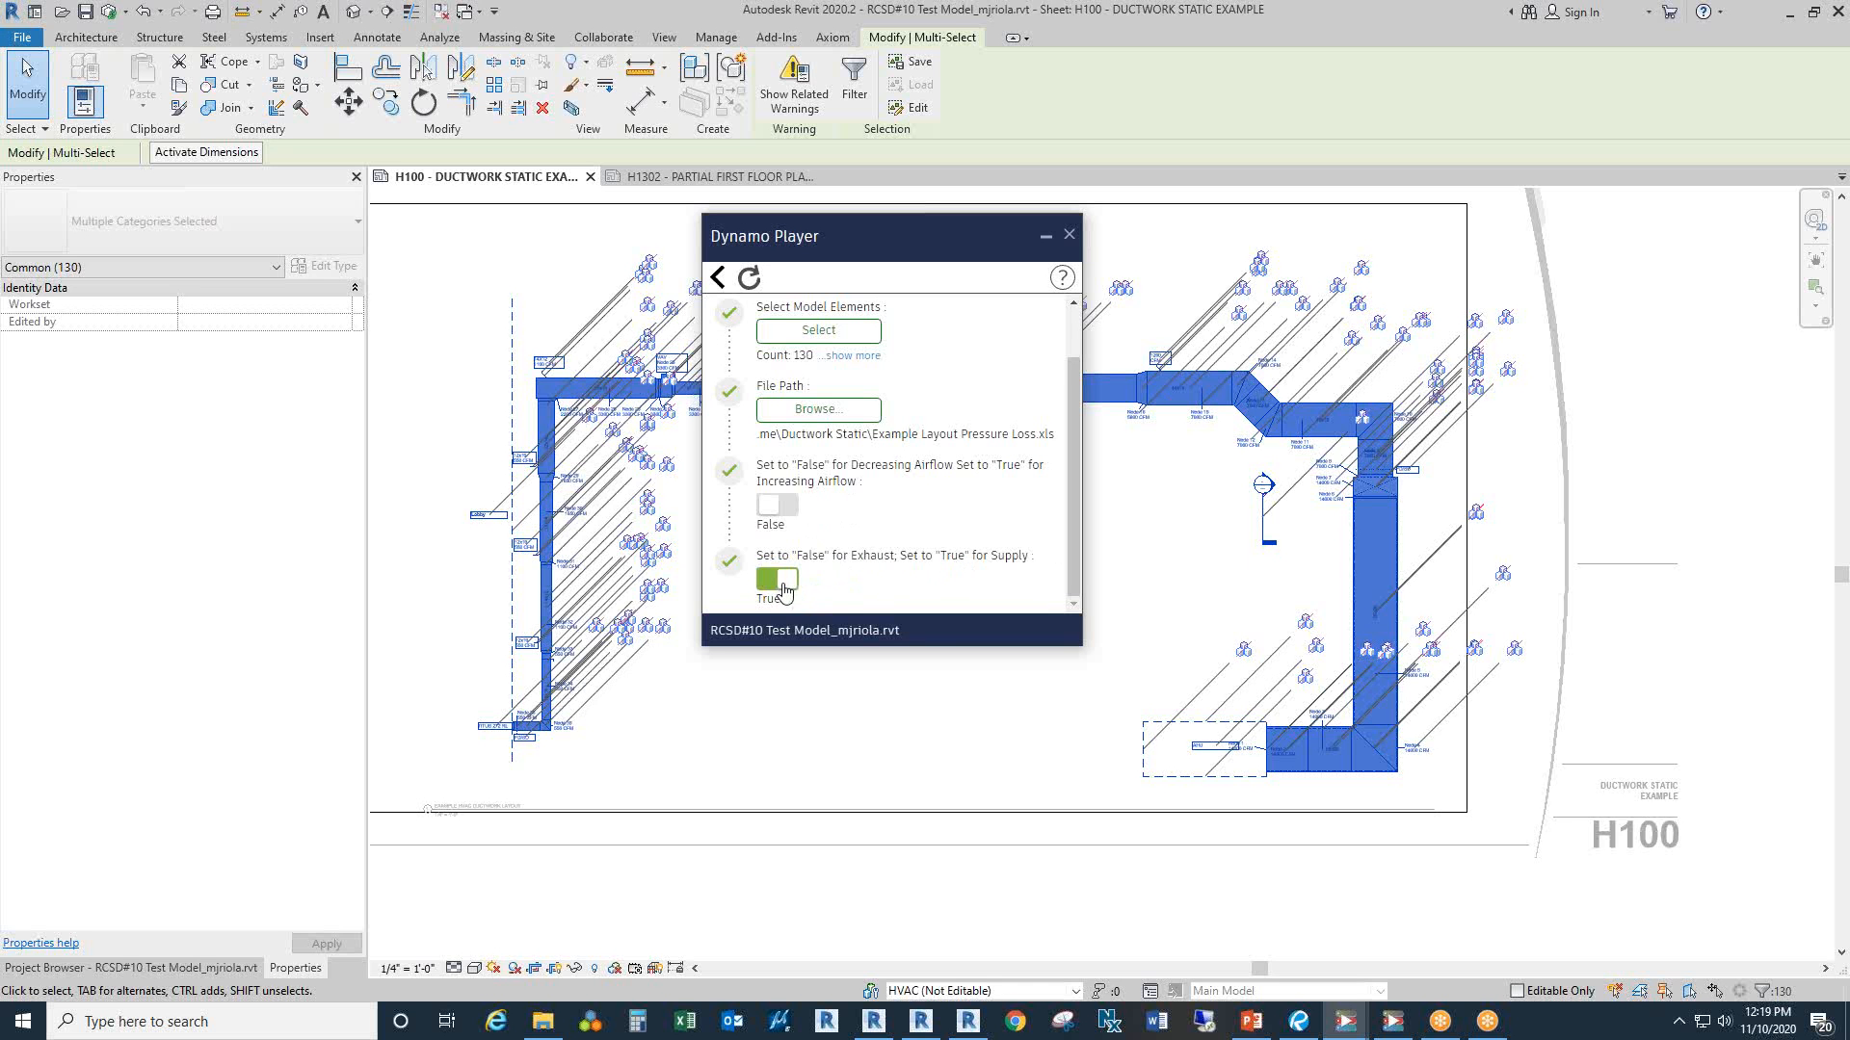
{"action": "scroll", "coordinate": [858, 424], "scroll_direction": "up", "scroll_amount": 1}
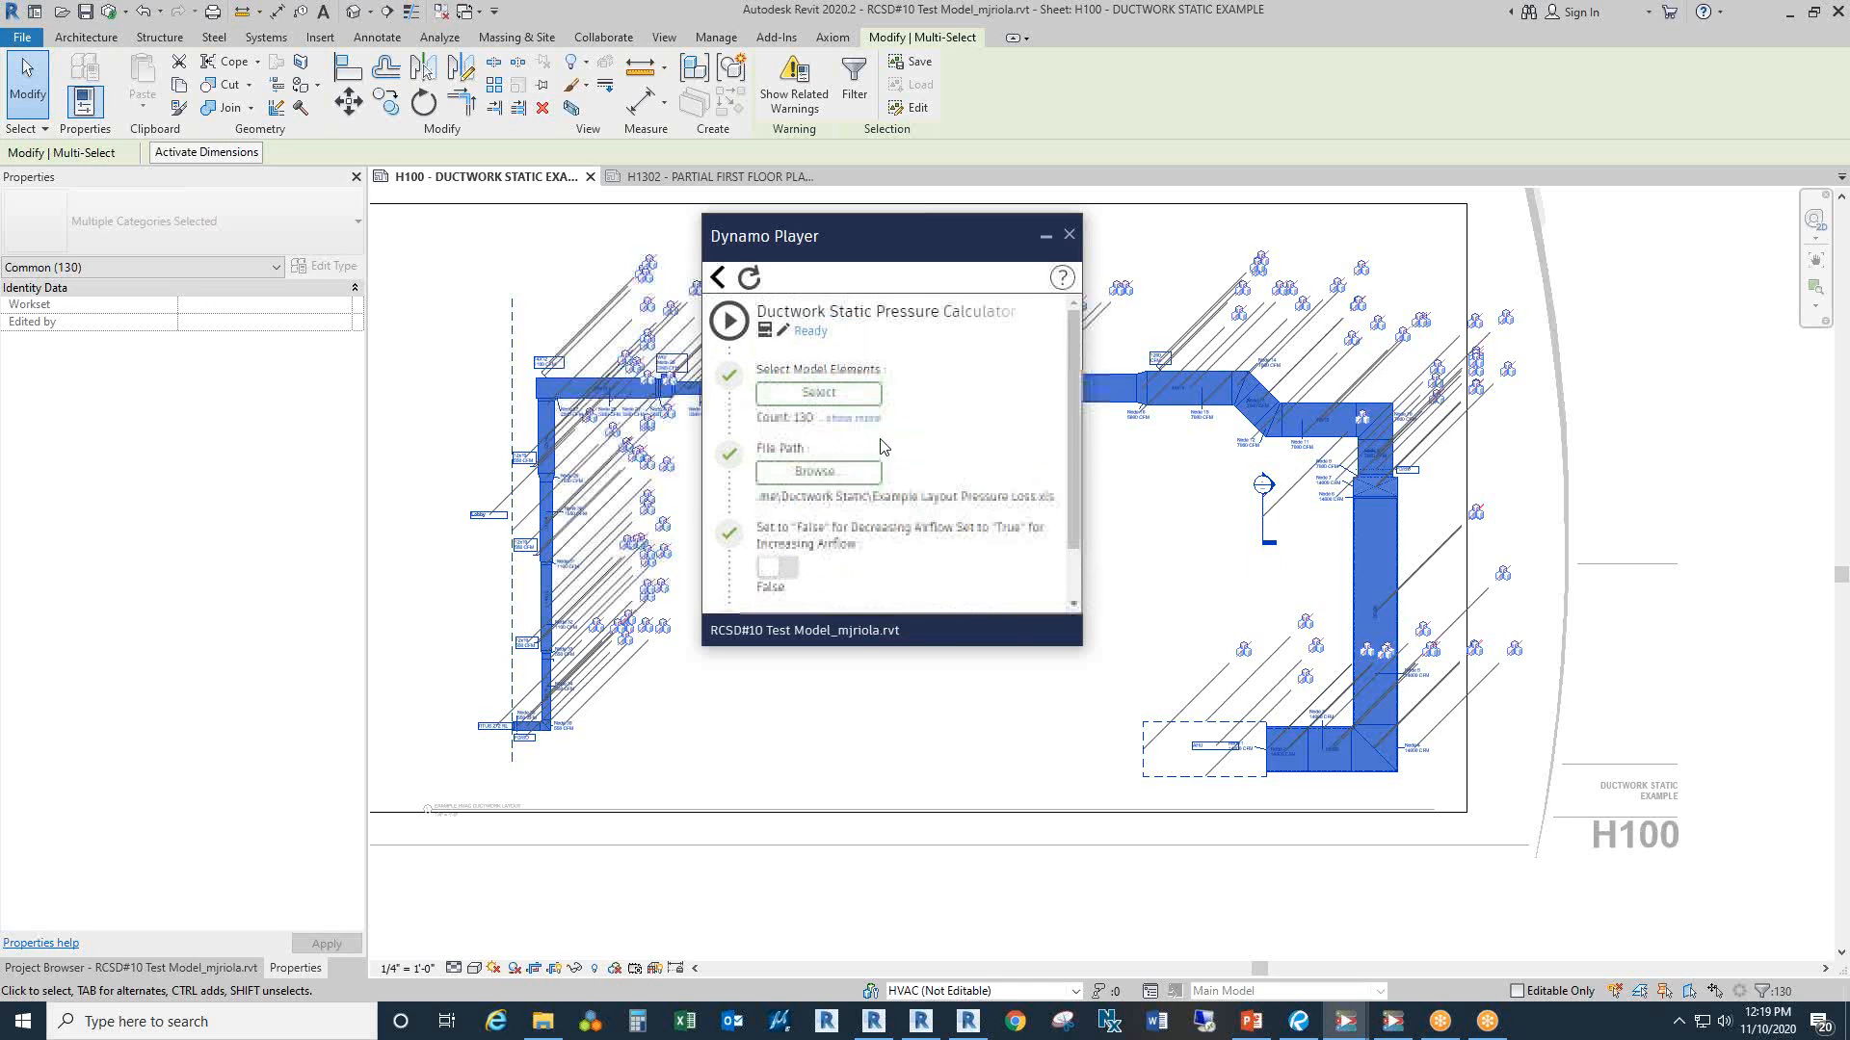
{"action": "left_click", "coordinate": [732, 320]}
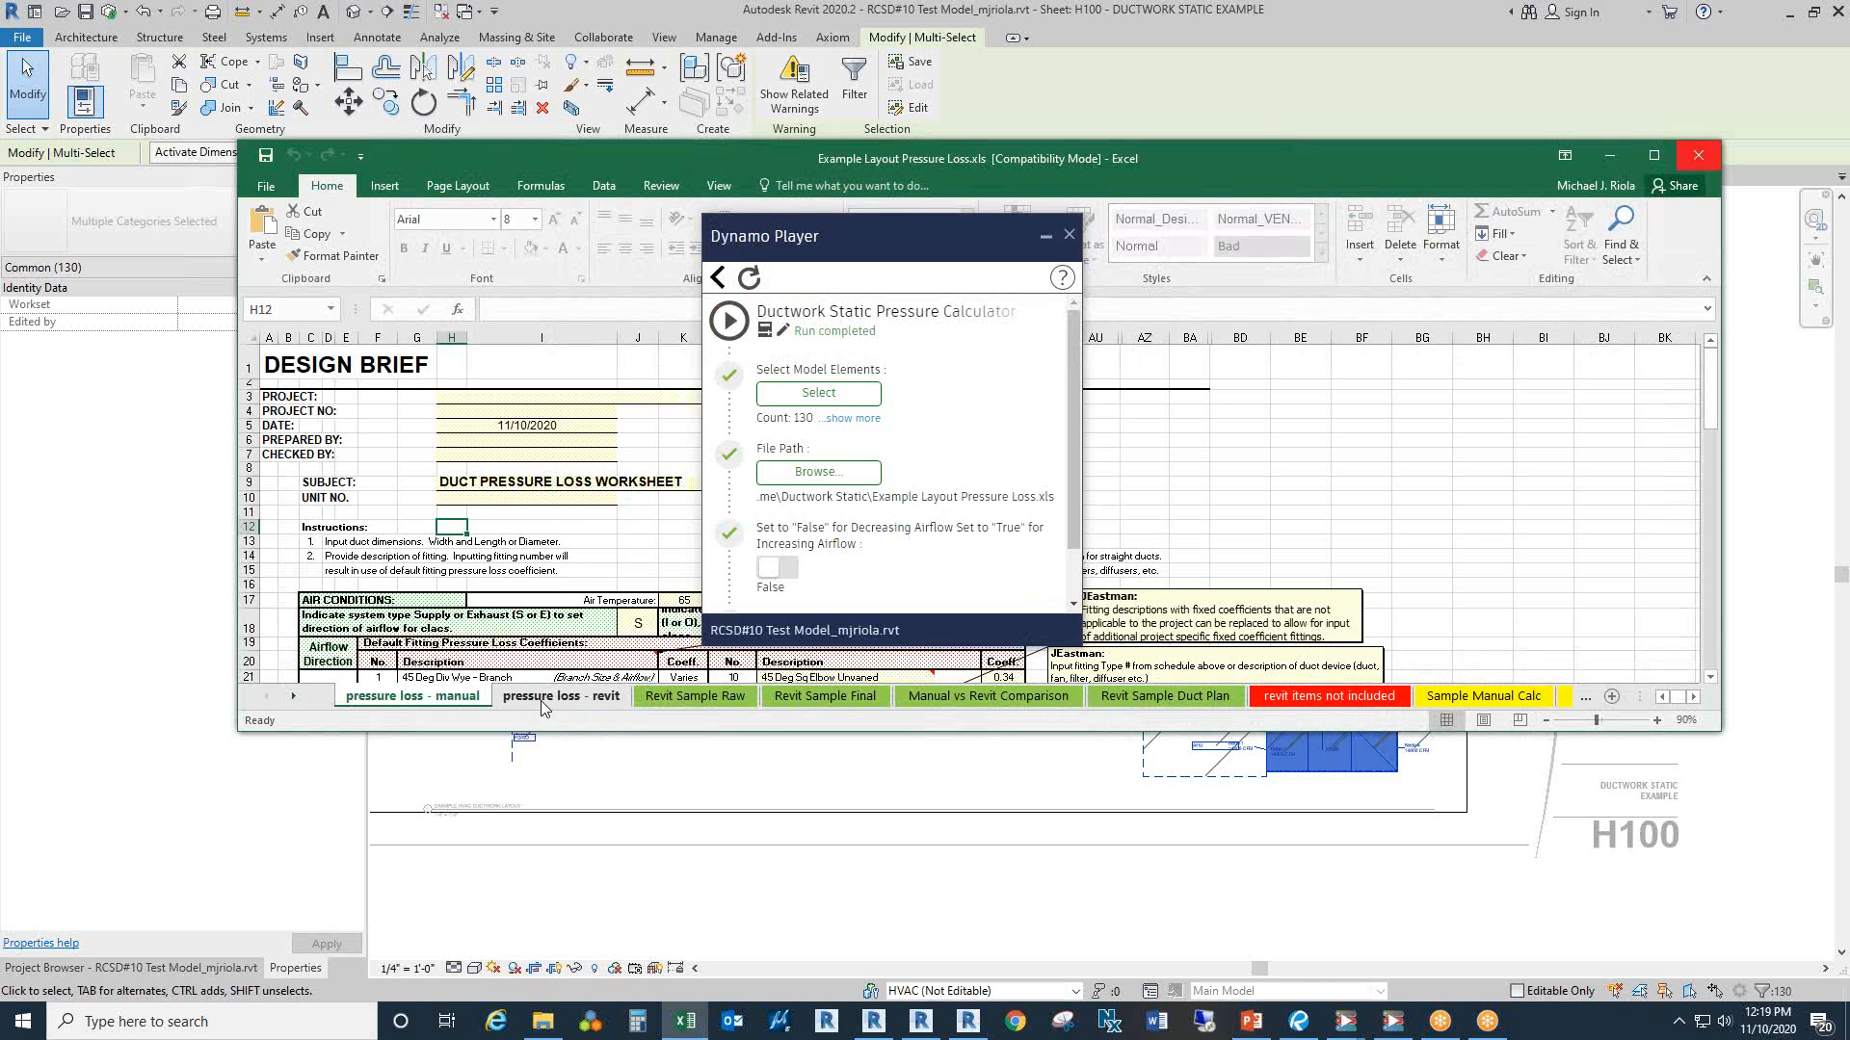
Step: Maximize the Example Layout Pressure Loss workbook, minimize Dynamo Player and show the pressure loss - revit sheet
{"action": "double_click", "coordinate": [852, 160]}
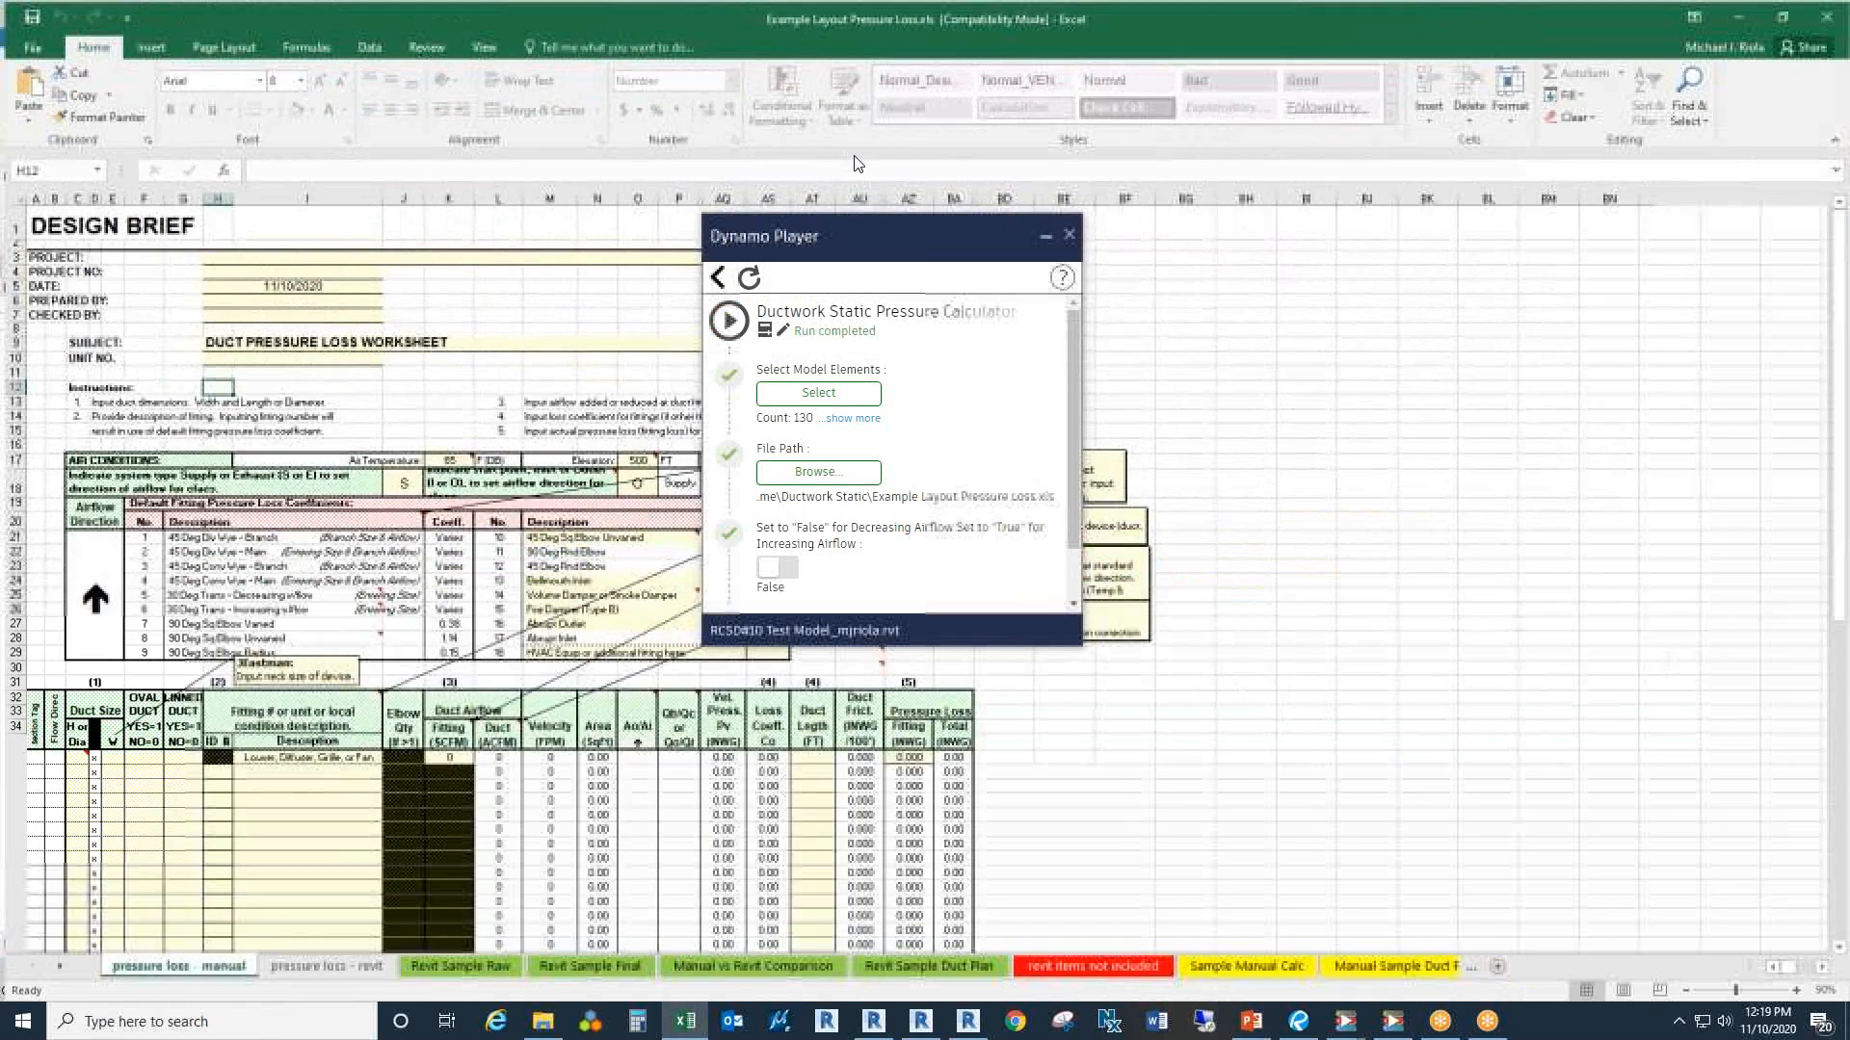
{"action": "left_click", "coordinate": [1046, 237]}
{"action": "left_click", "coordinate": [324, 966]}
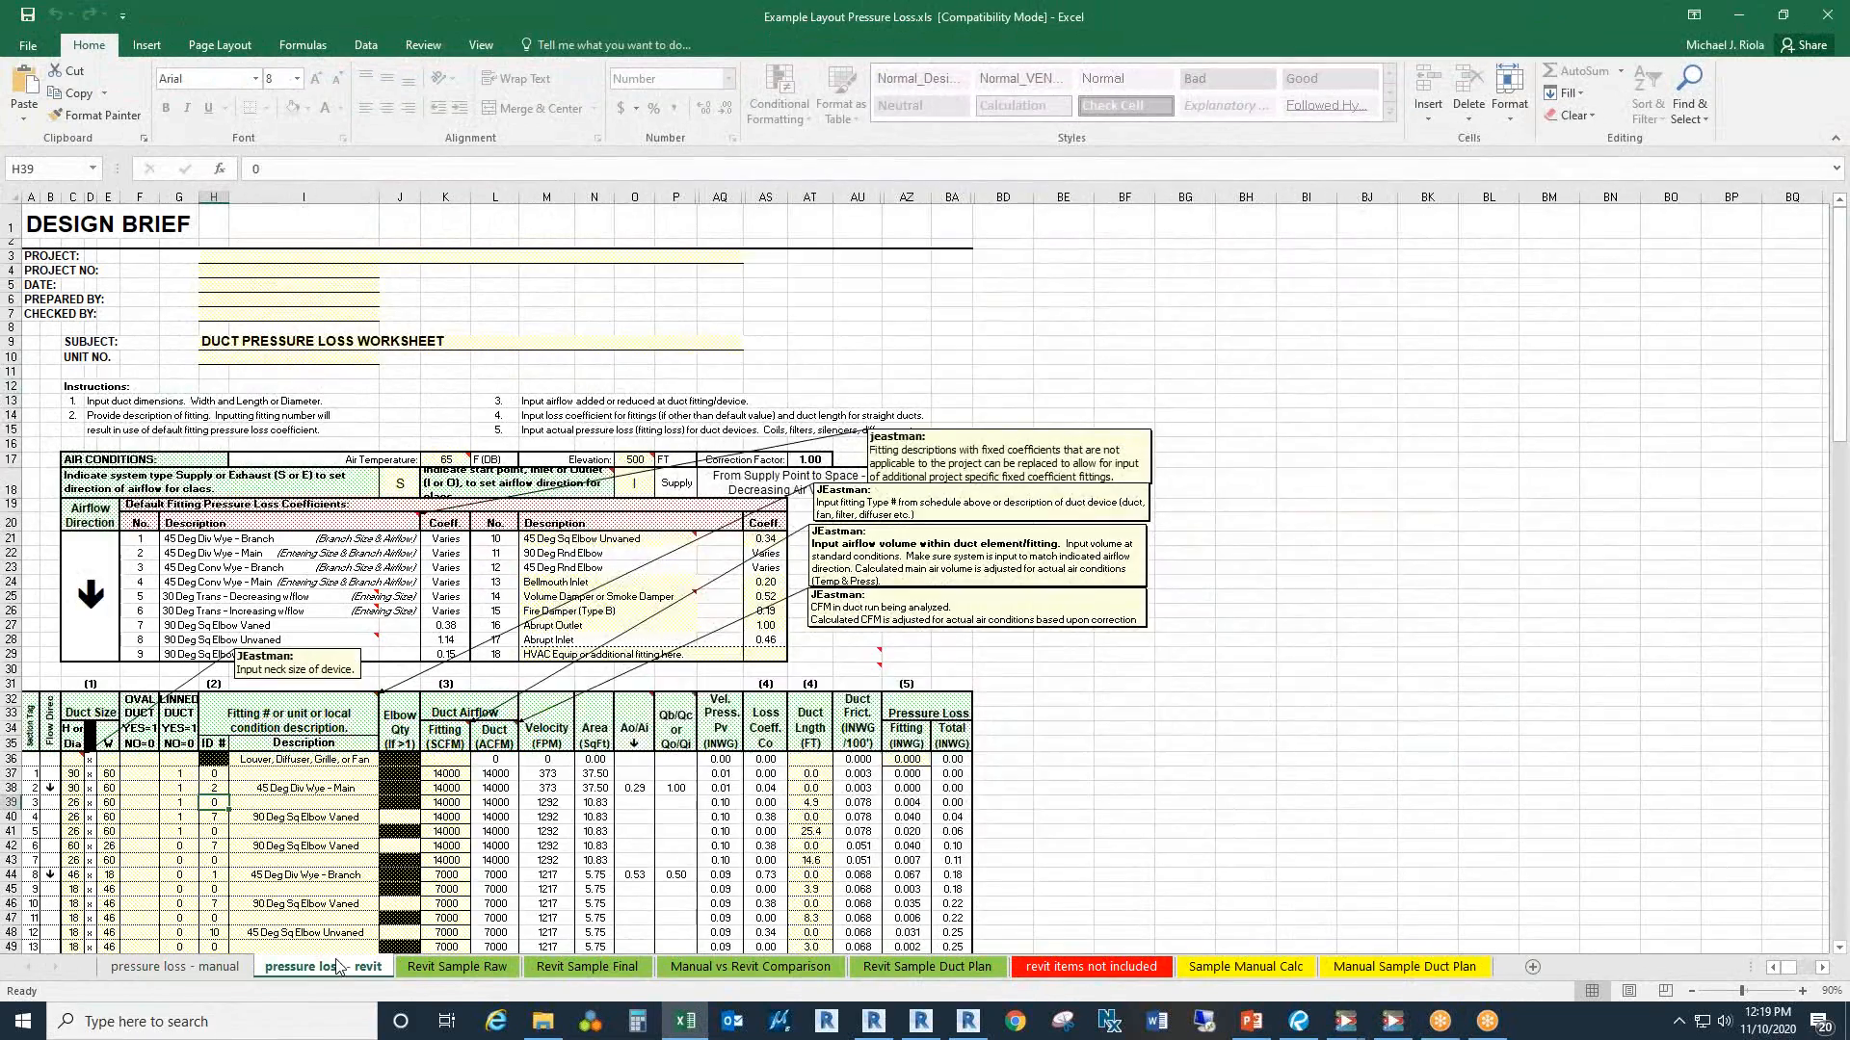
Step: Examine the exported duct and fitting rows, including the node 23 HVAC equipment row and the end of the run
{"action": "scroll", "coordinate": [398, 599], "scroll_direction": "down", "scroll_amount": 4}
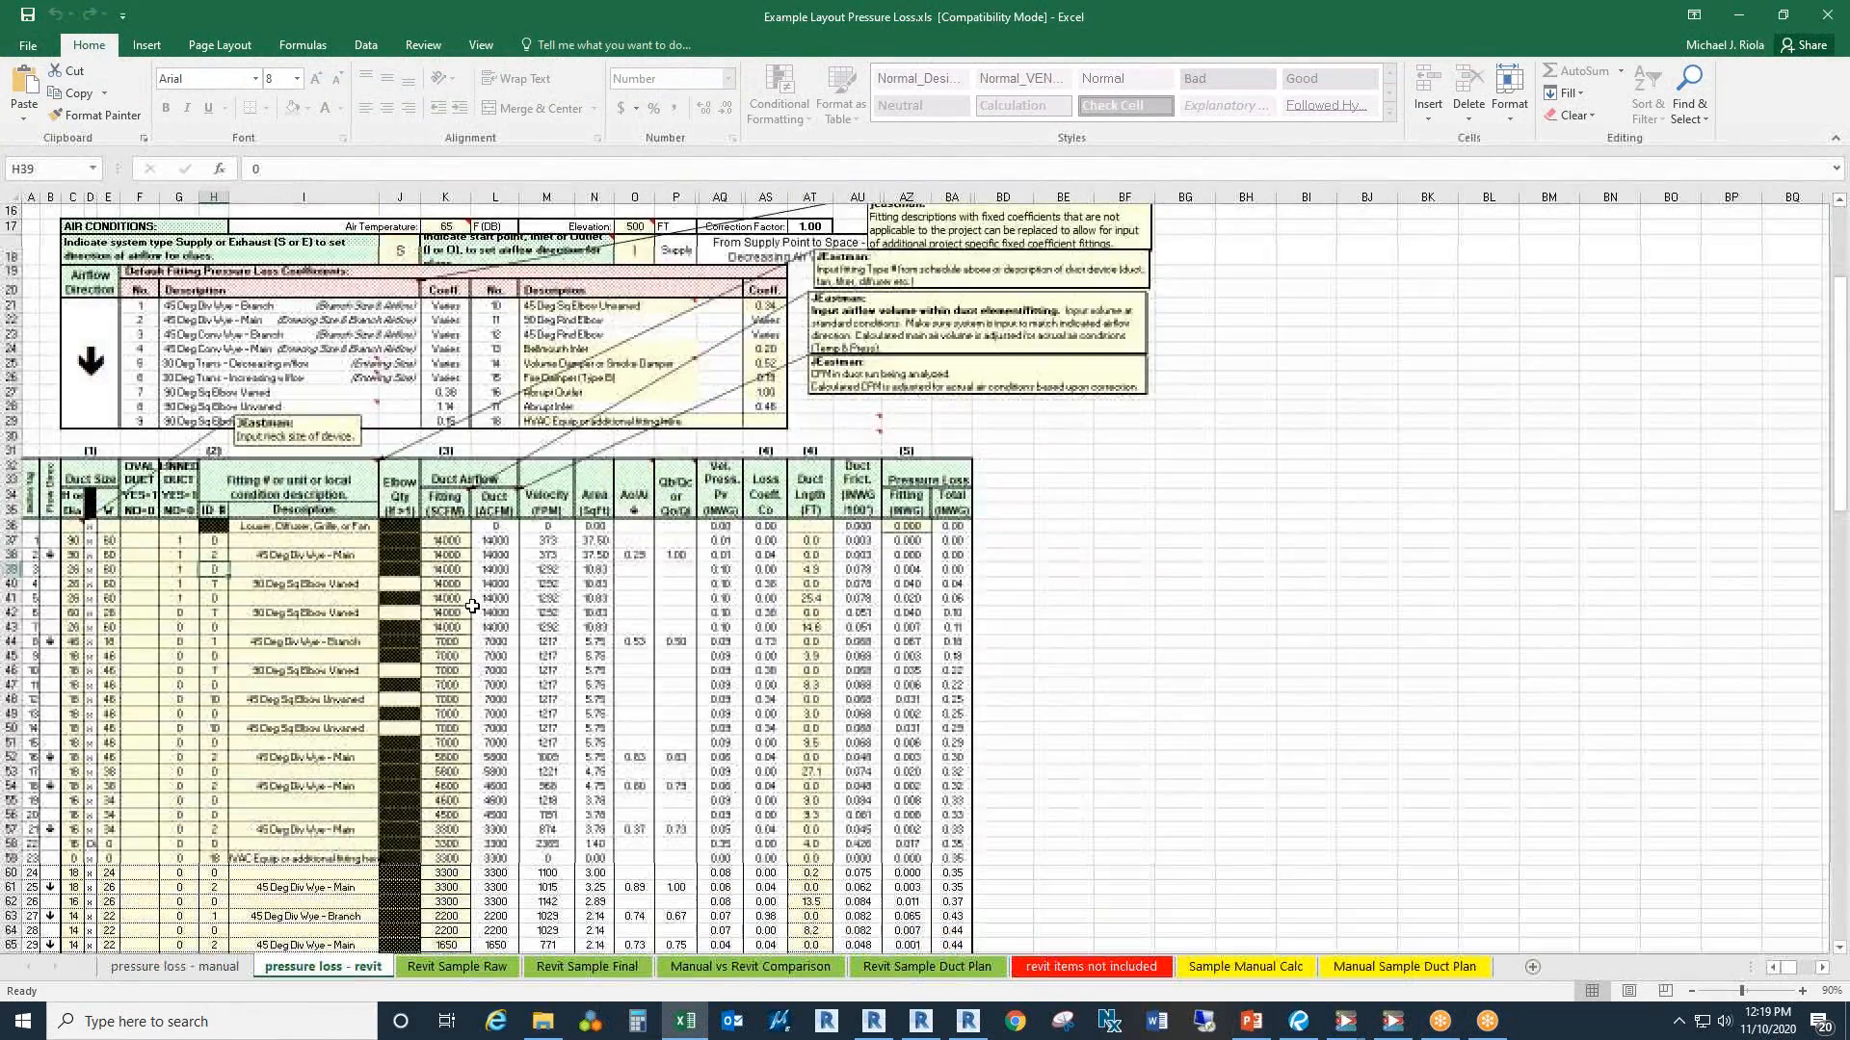
{"action": "scroll", "coordinate": [470, 595], "scroll_direction": "down", "scroll_amount": 1}
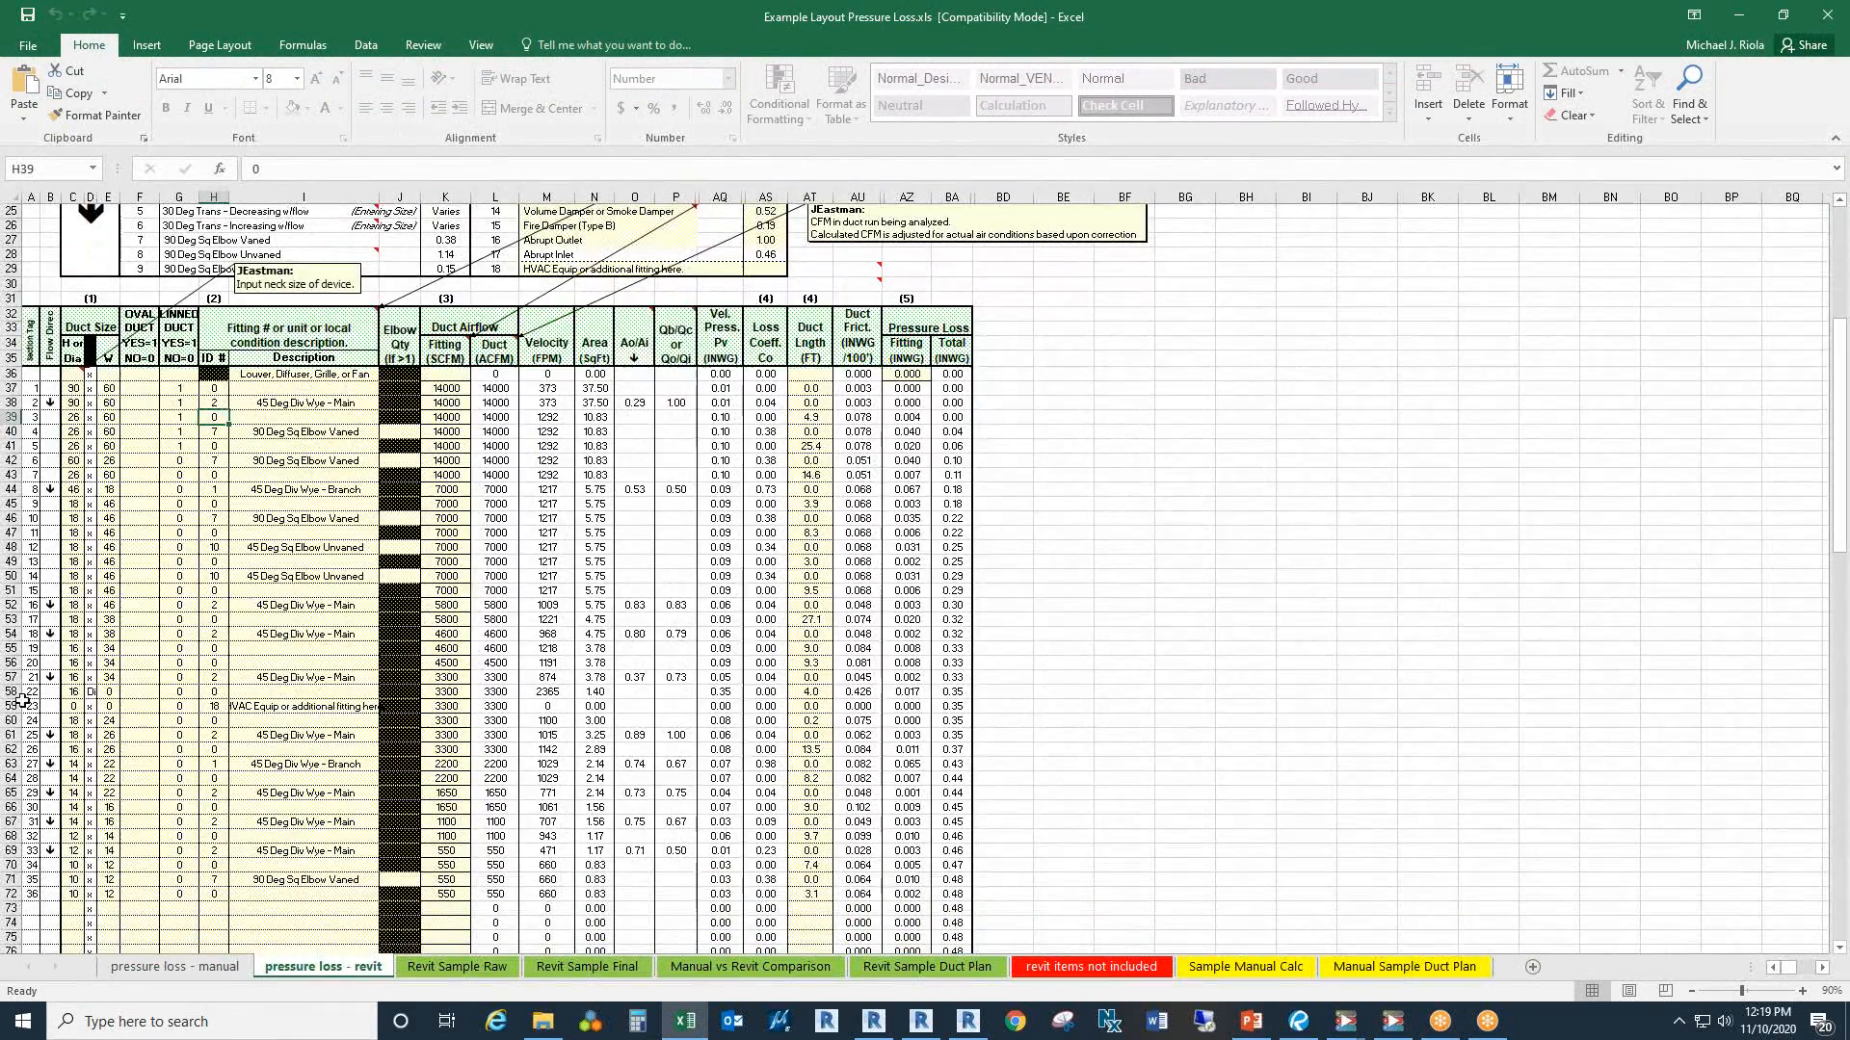
{"action": "left_click", "coordinate": [21, 701]}
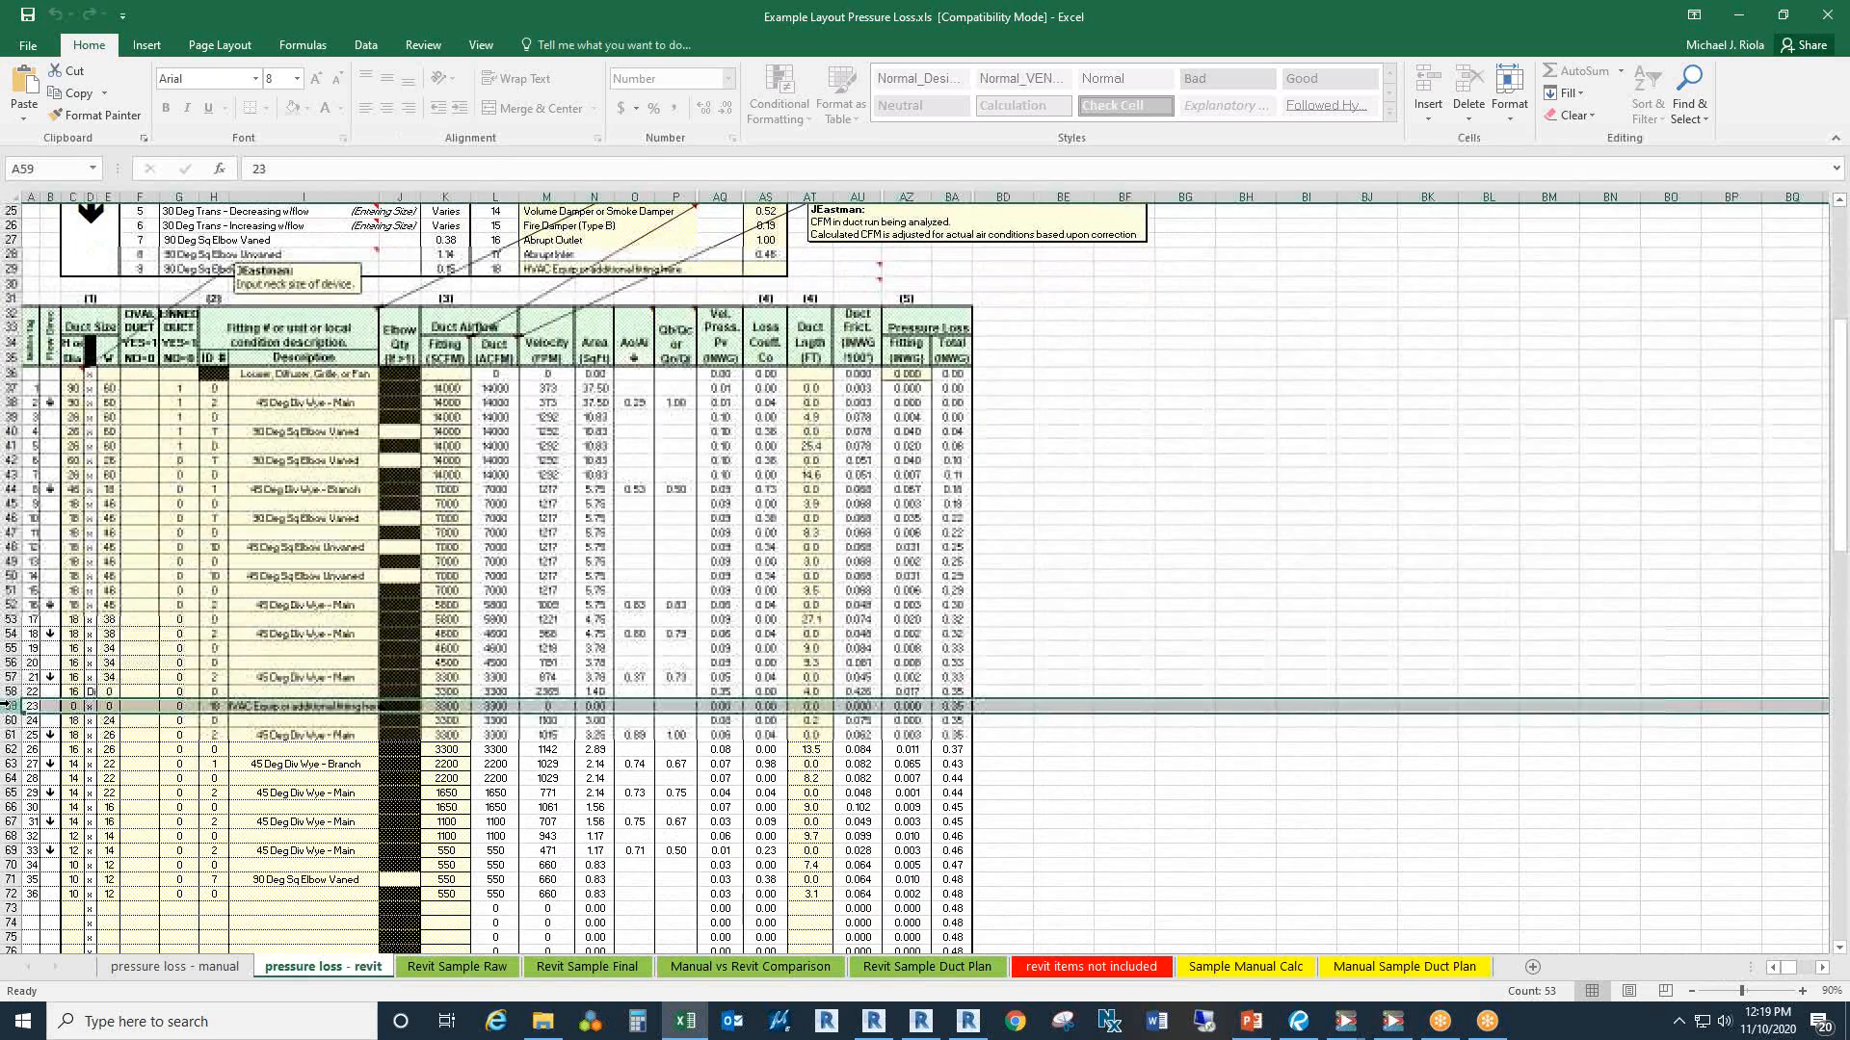
{"action": "left_click", "coordinate": [273, 705]}
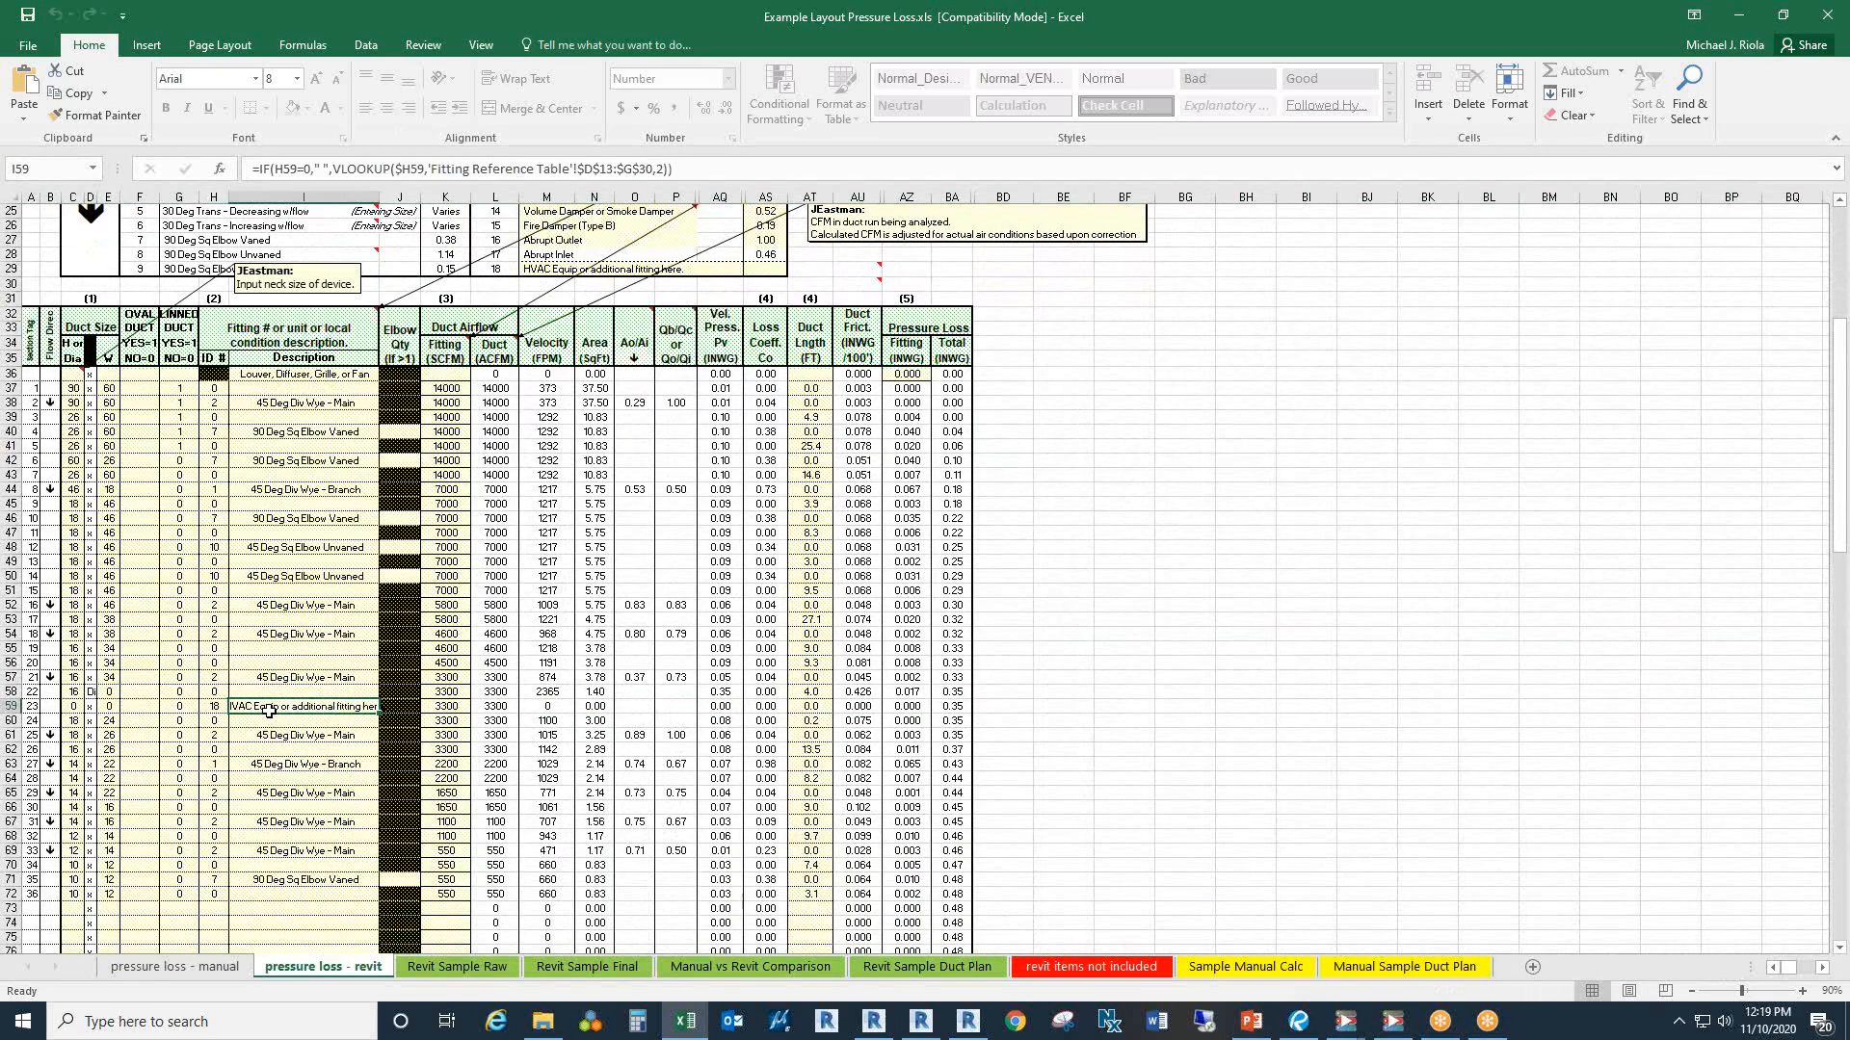
{"action": "left_click", "coordinate": [235, 894]}
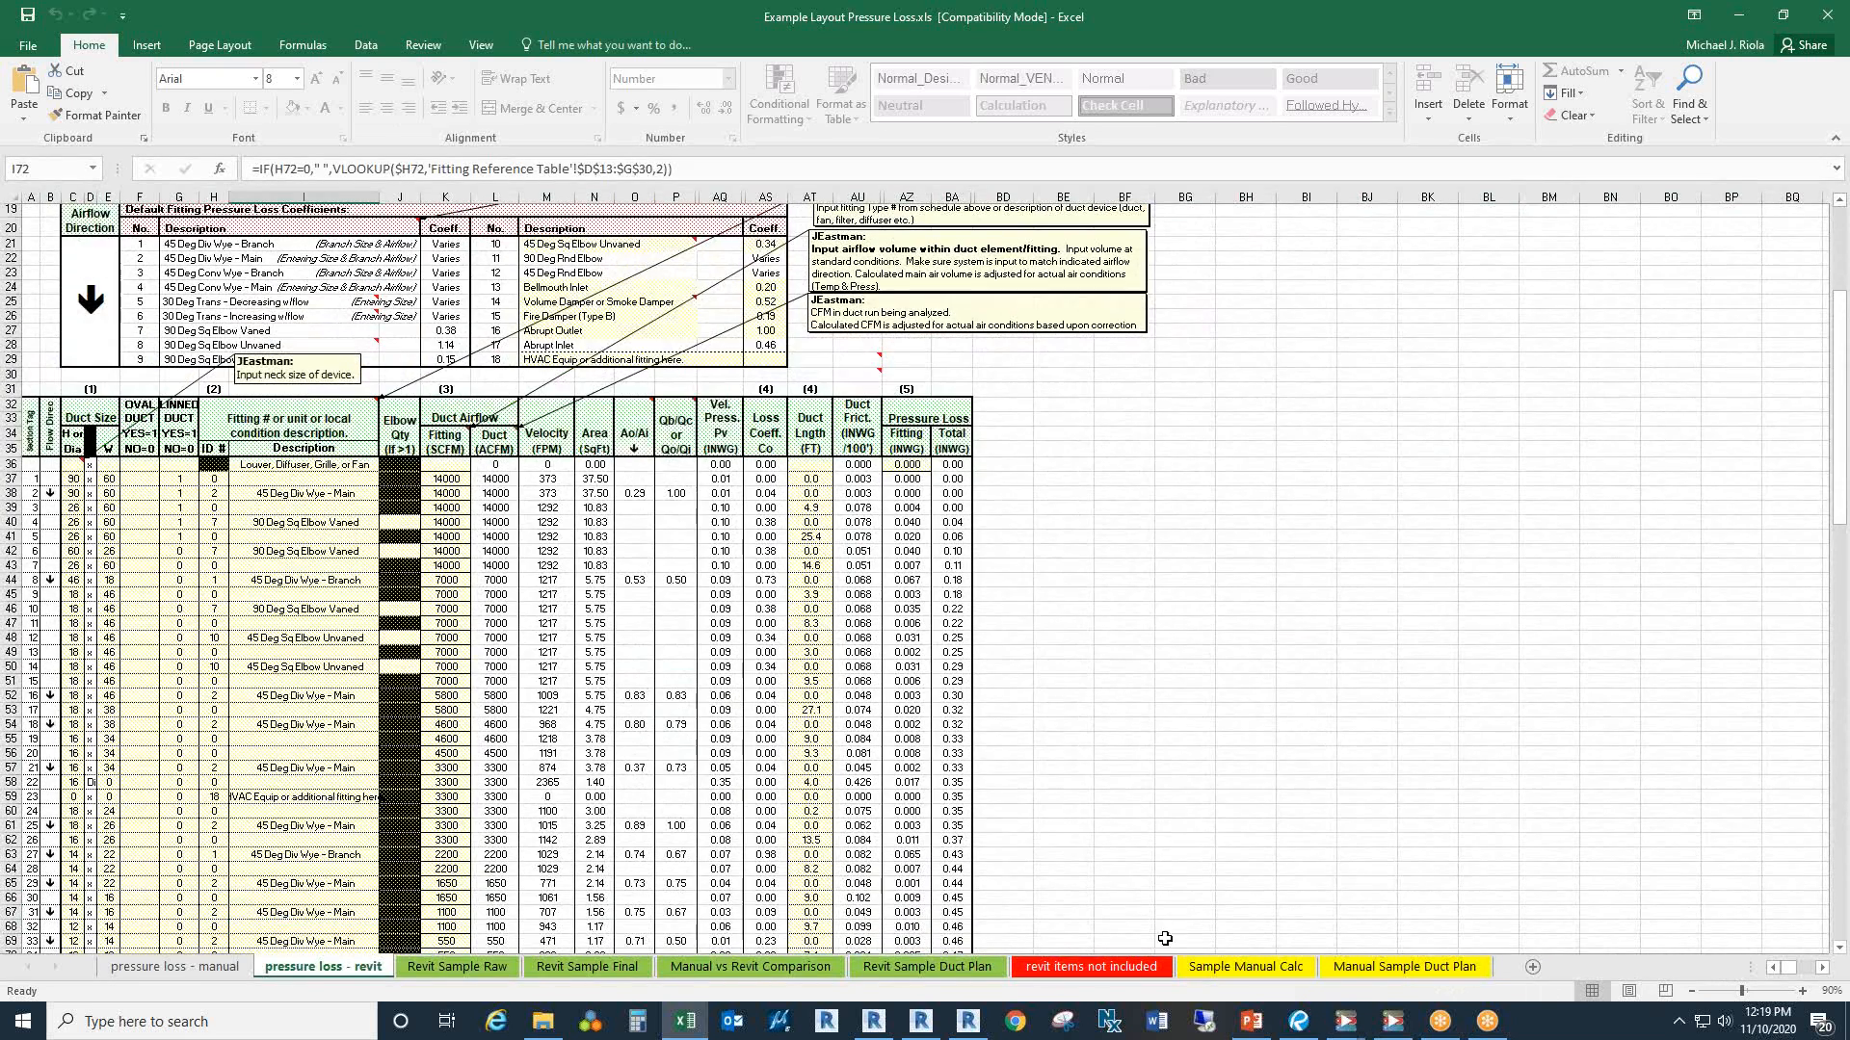
{"action": "scroll", "coordinate": [911, 829], "scroll_direction": "down", "scroll_amount": 1}
{"action": "scroll", "coordinate": [338, 810], "scroll_direction": "down", "scroll_amount": 1}
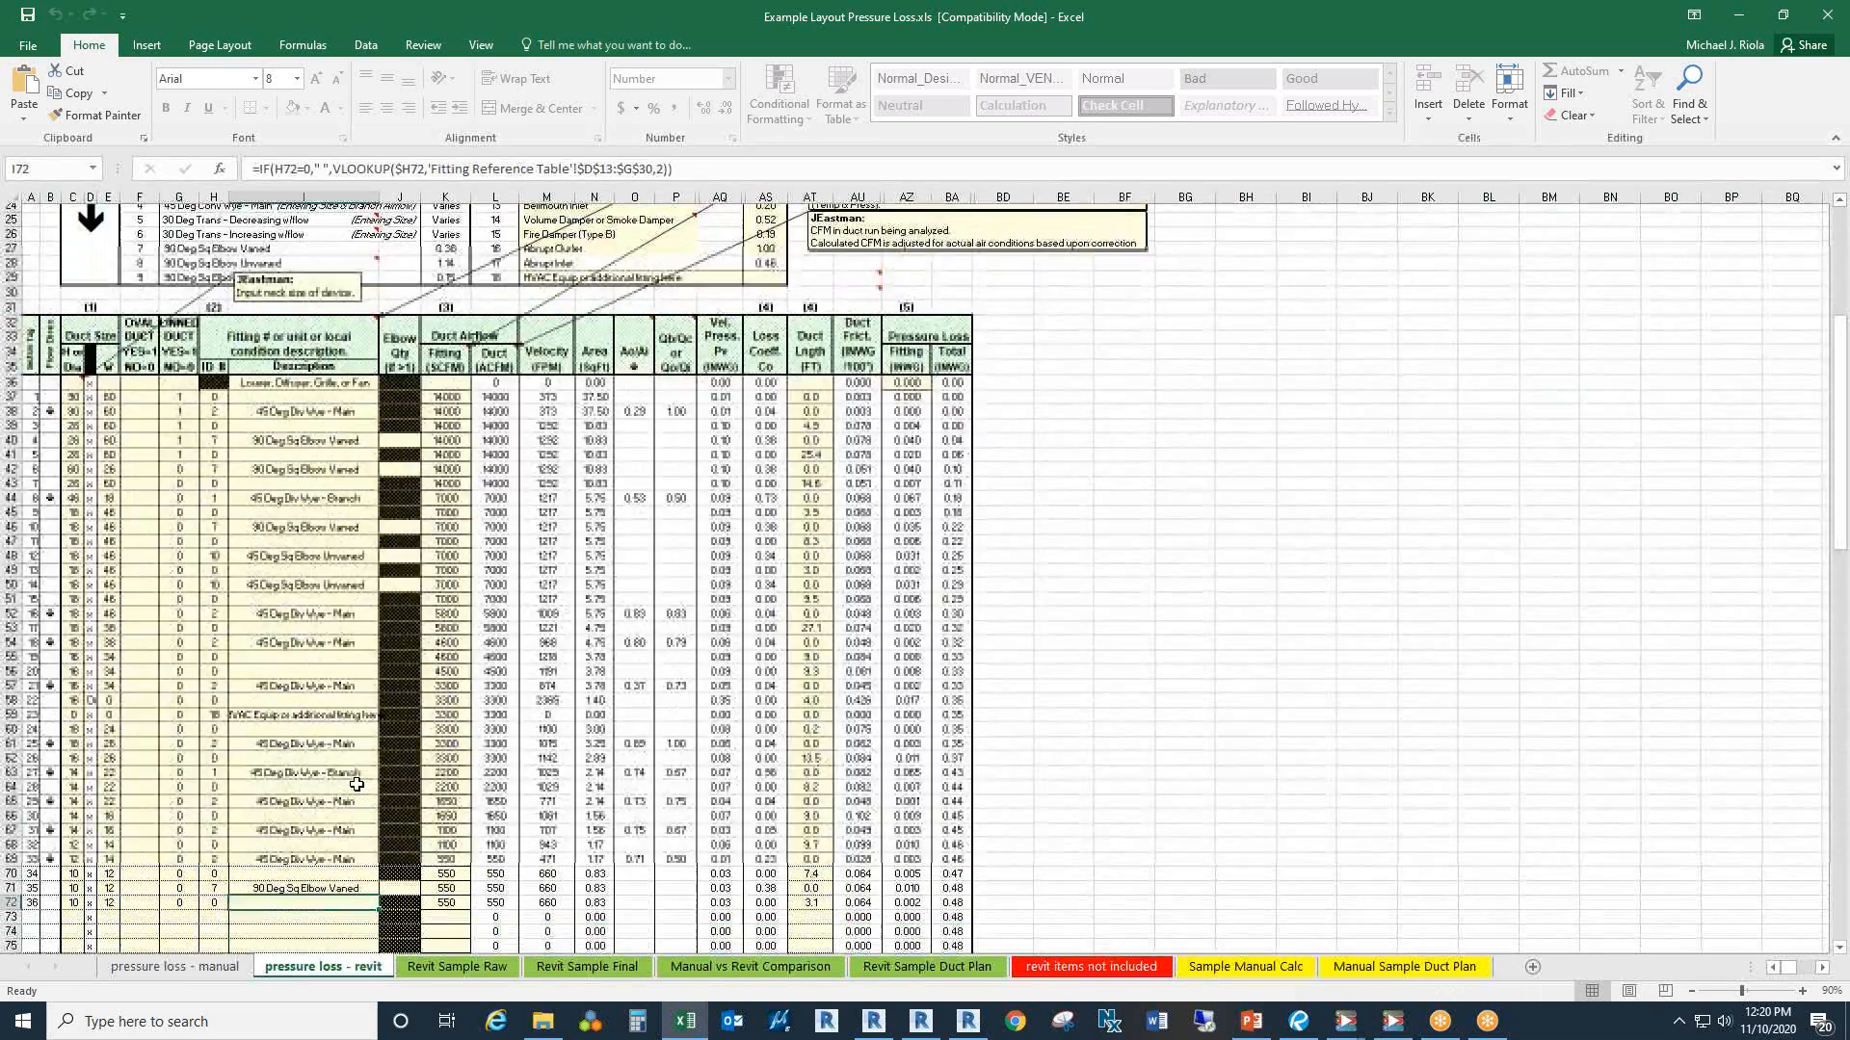
{"action": "left_click", "coordinate": [34, 807]}
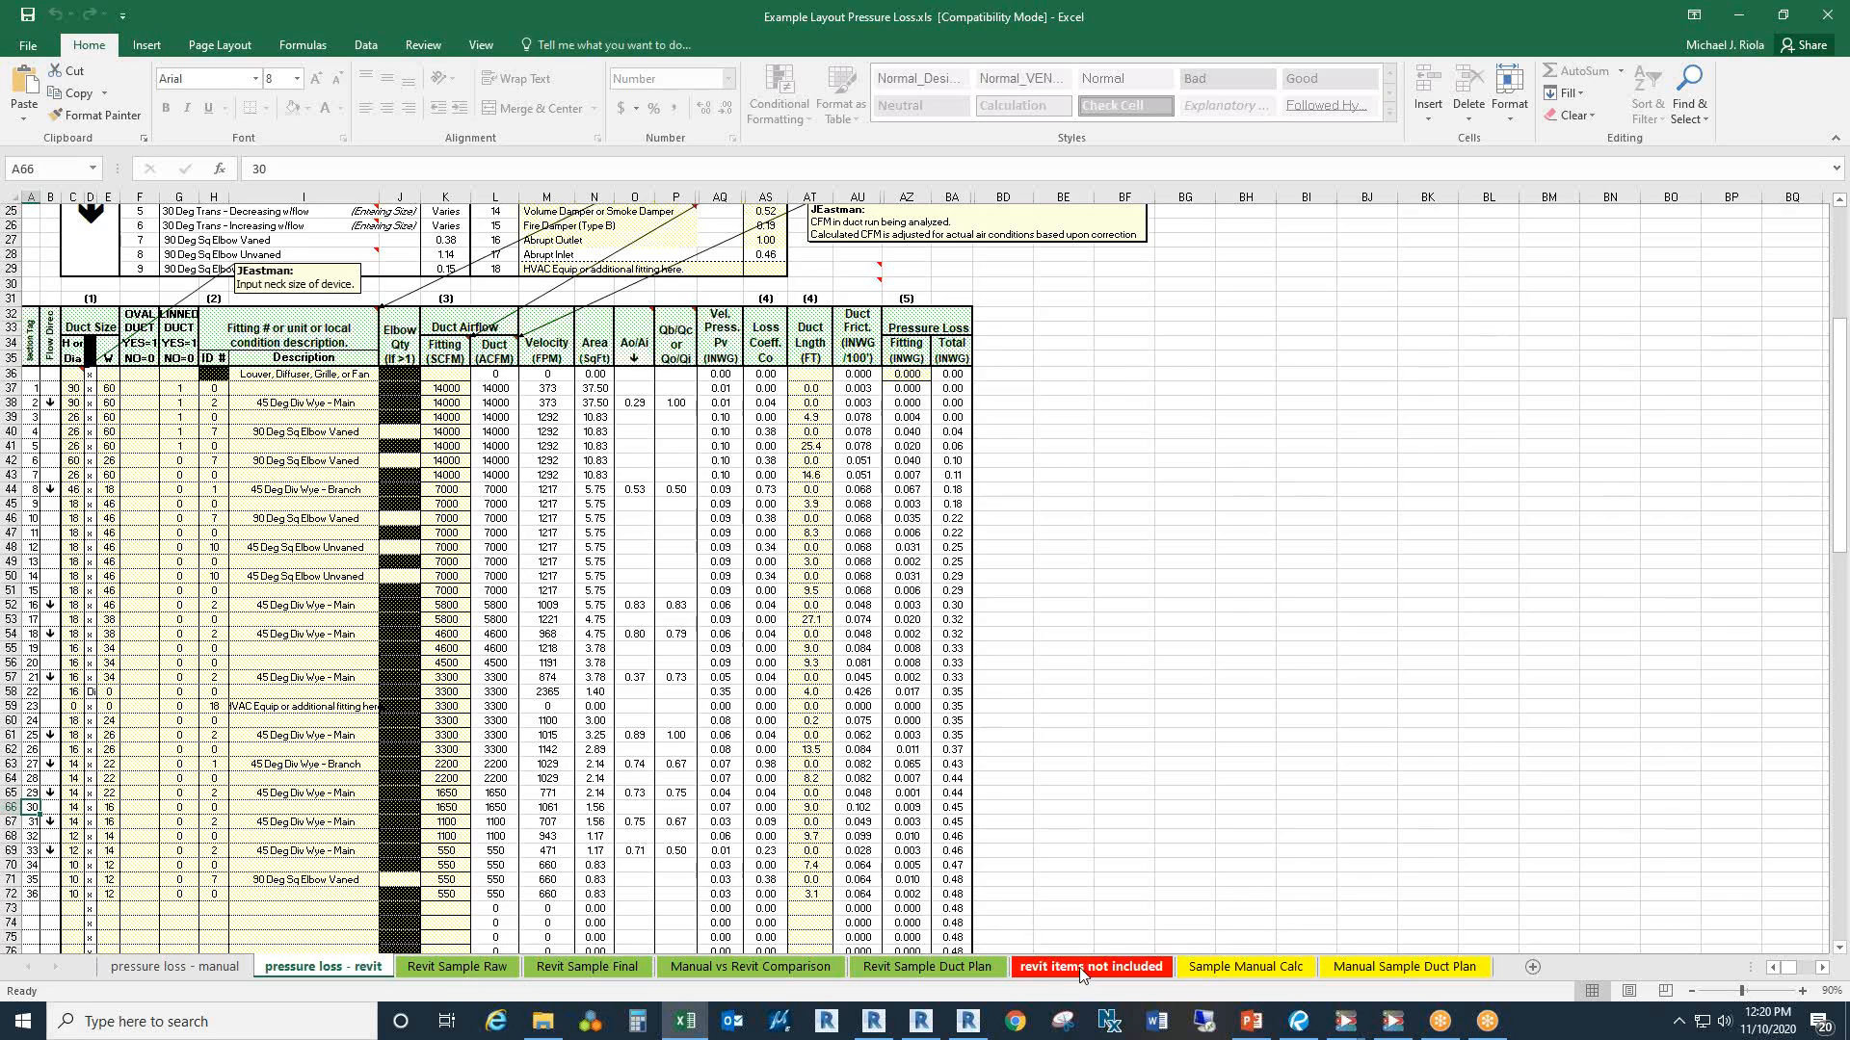
Step: Examine the air temperature, supply/exhaust and inlet/outlet start point cells in the air conditions block
{"action": "scroll", "coordinate": [705, 626], "scroll_direction": "up", "scroll_amount": 4}
{"action": "scroll", "coordinate": [705, 626], "scroll_direction": "up", "scroll_amount": 1}
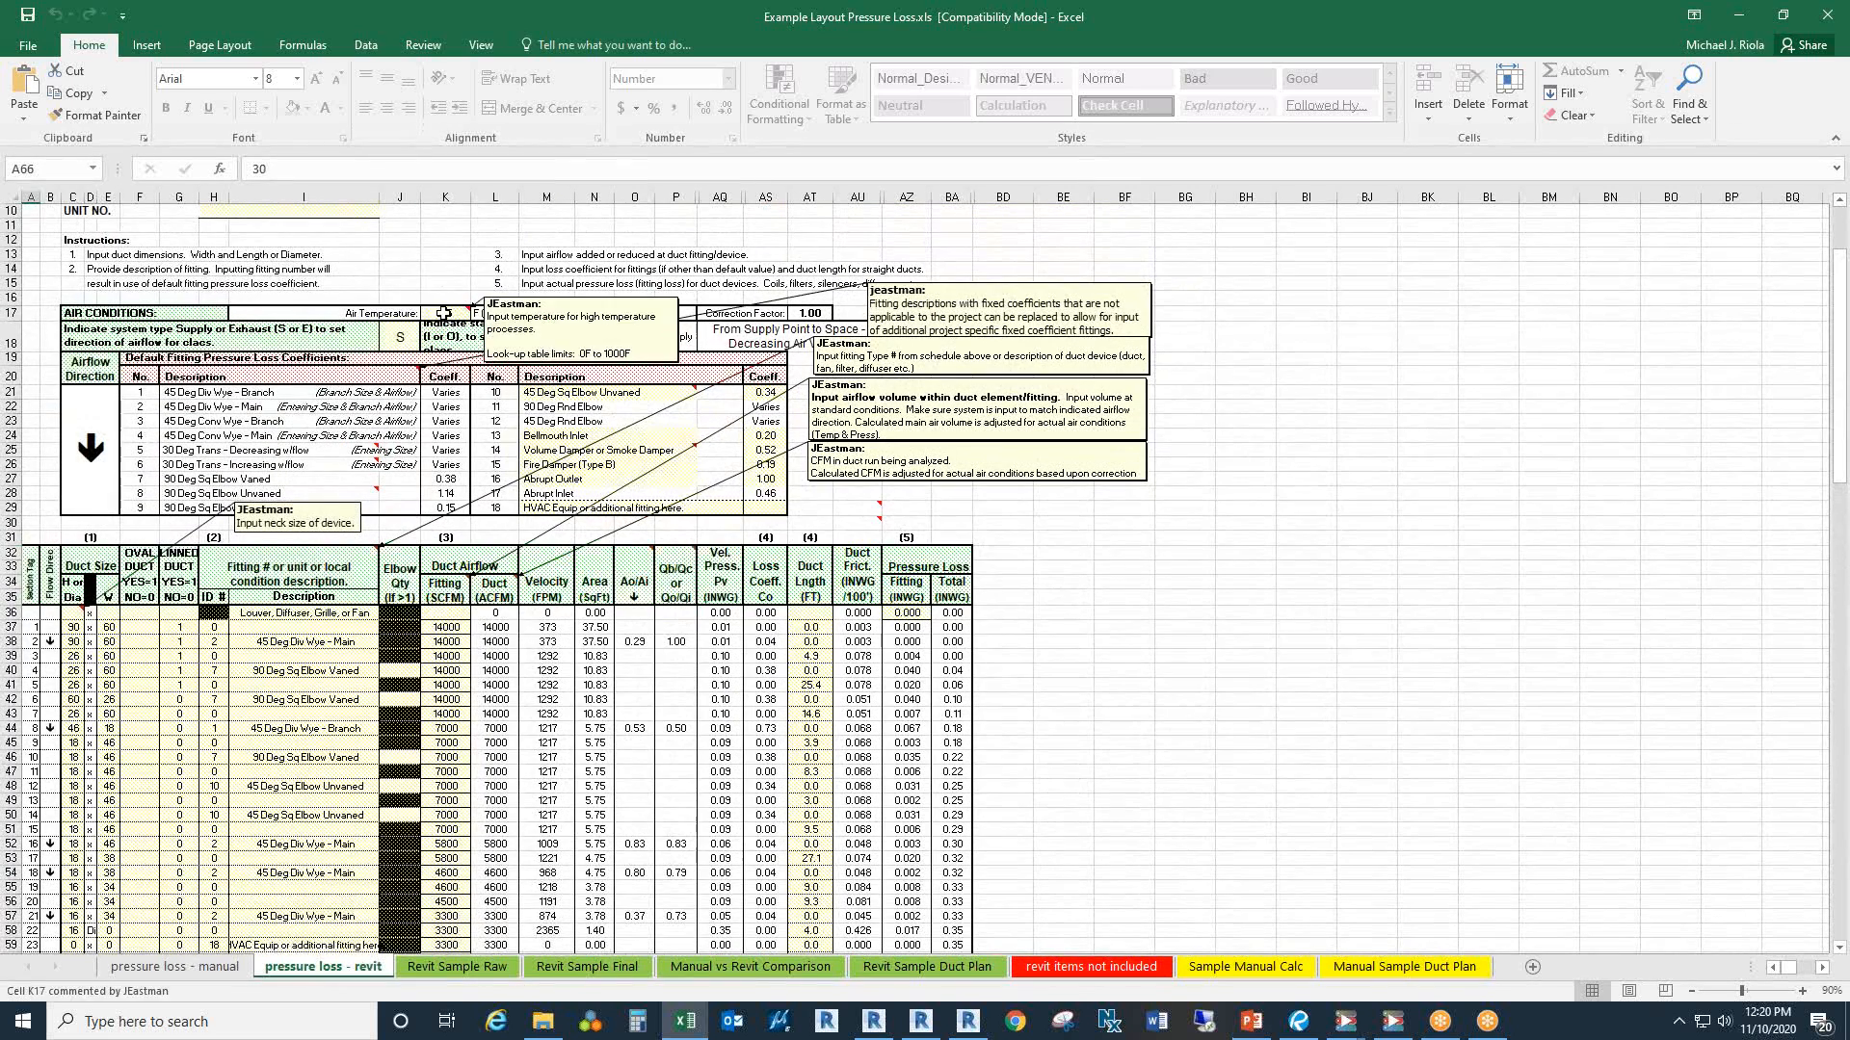
{"action": "left_click", "coordinate": [445, 313]}
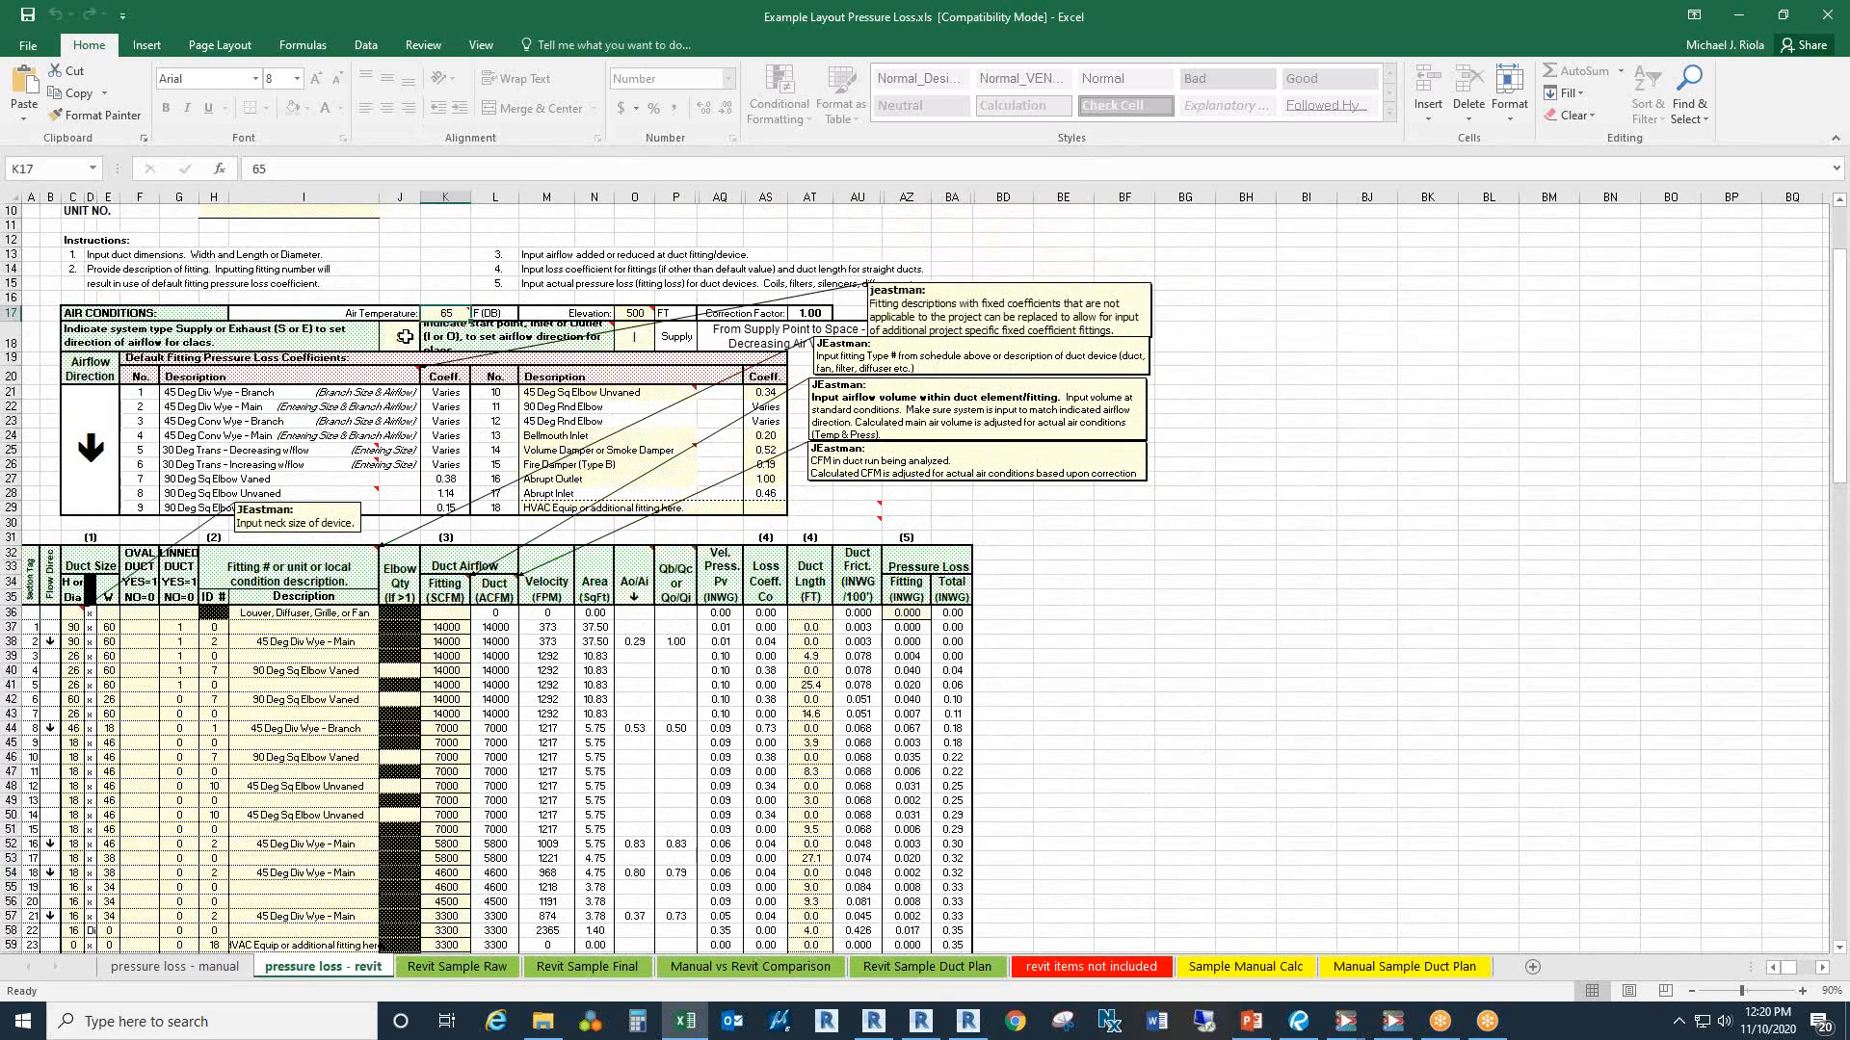
{"action": "scroll", "coordinate": [404, 336], "scroll_direction": "up", "scroll_amount": 3}
{"action": "scroll", "coordinate": [414, 333], "scroll_direction": "down", "scroll_amount": 3}
{"action": "left_click", "coordinate": [400, 336]}
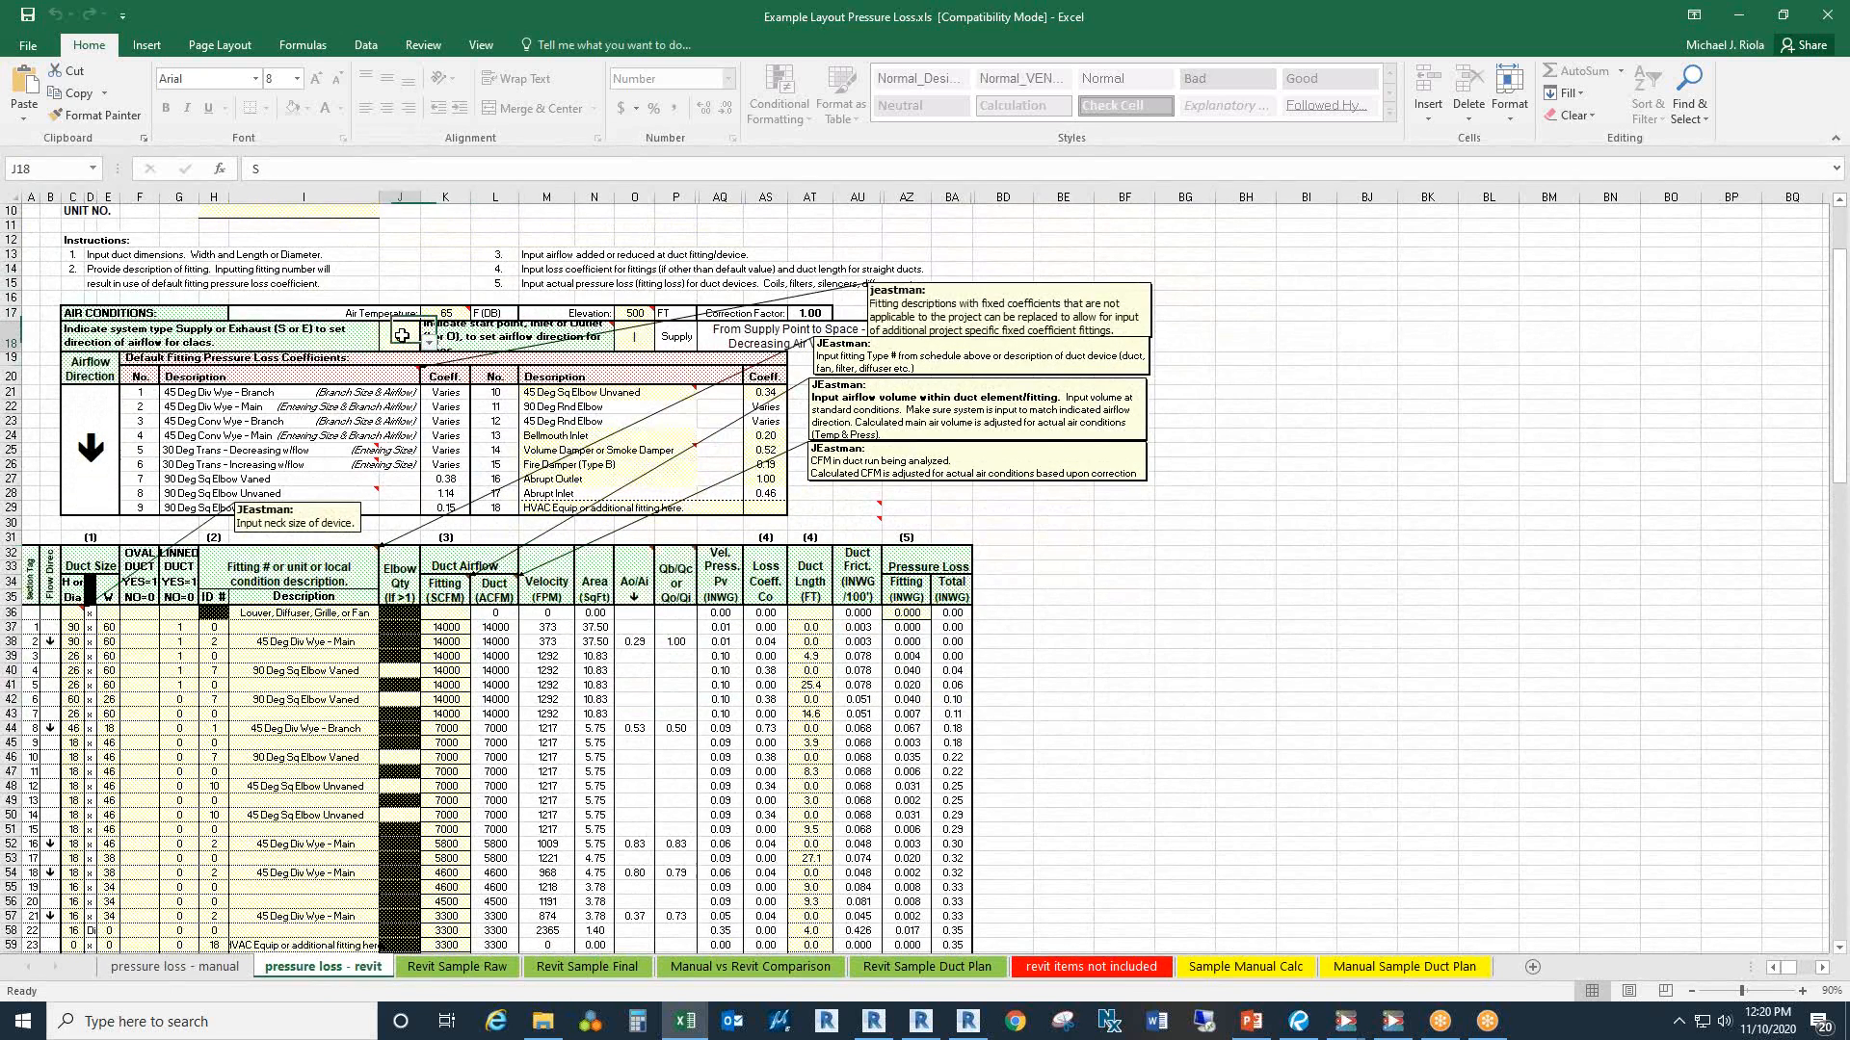
{"action": "left_click", "coordinate": [638, 338]}
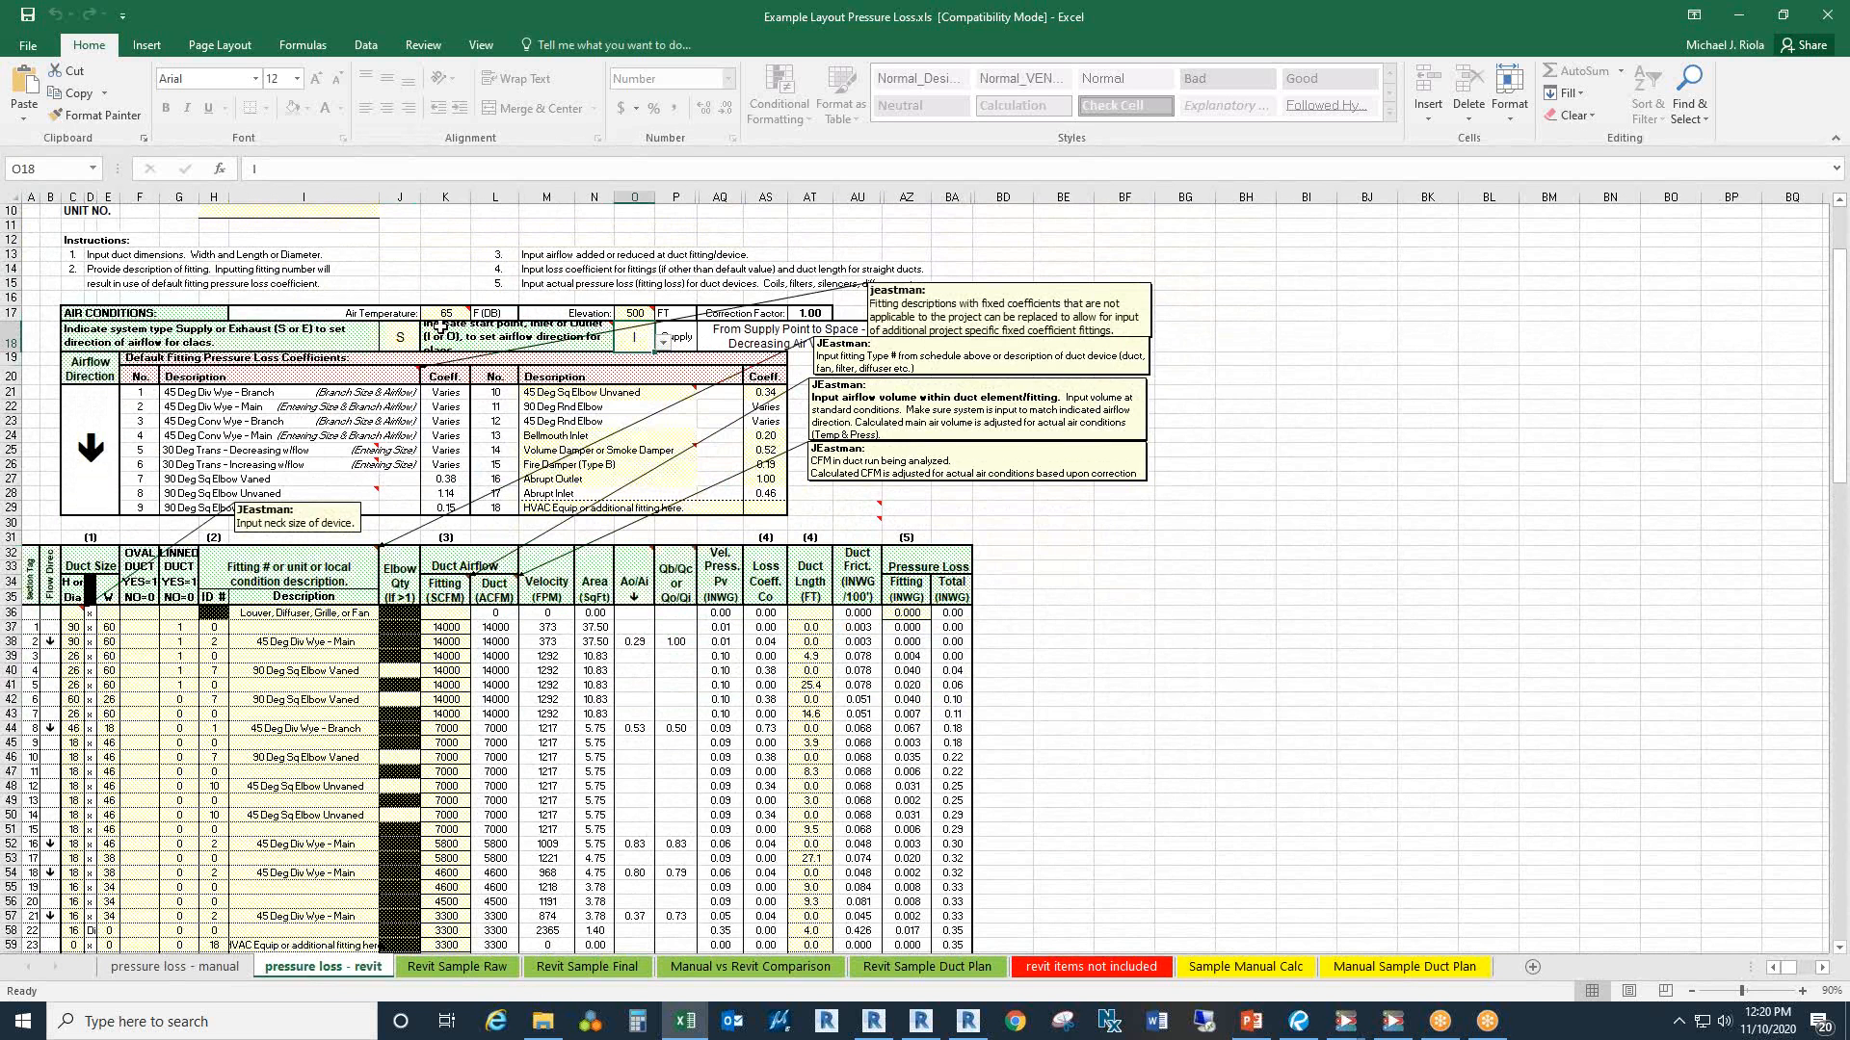
Step: Show the revit items not included sheet and select the two rows that check for blank CalcFlow and CalcNode values
{"action": "scroll", "coordinate": [439, 328], "scroll_direction": "down", "scroll_amount": 2}
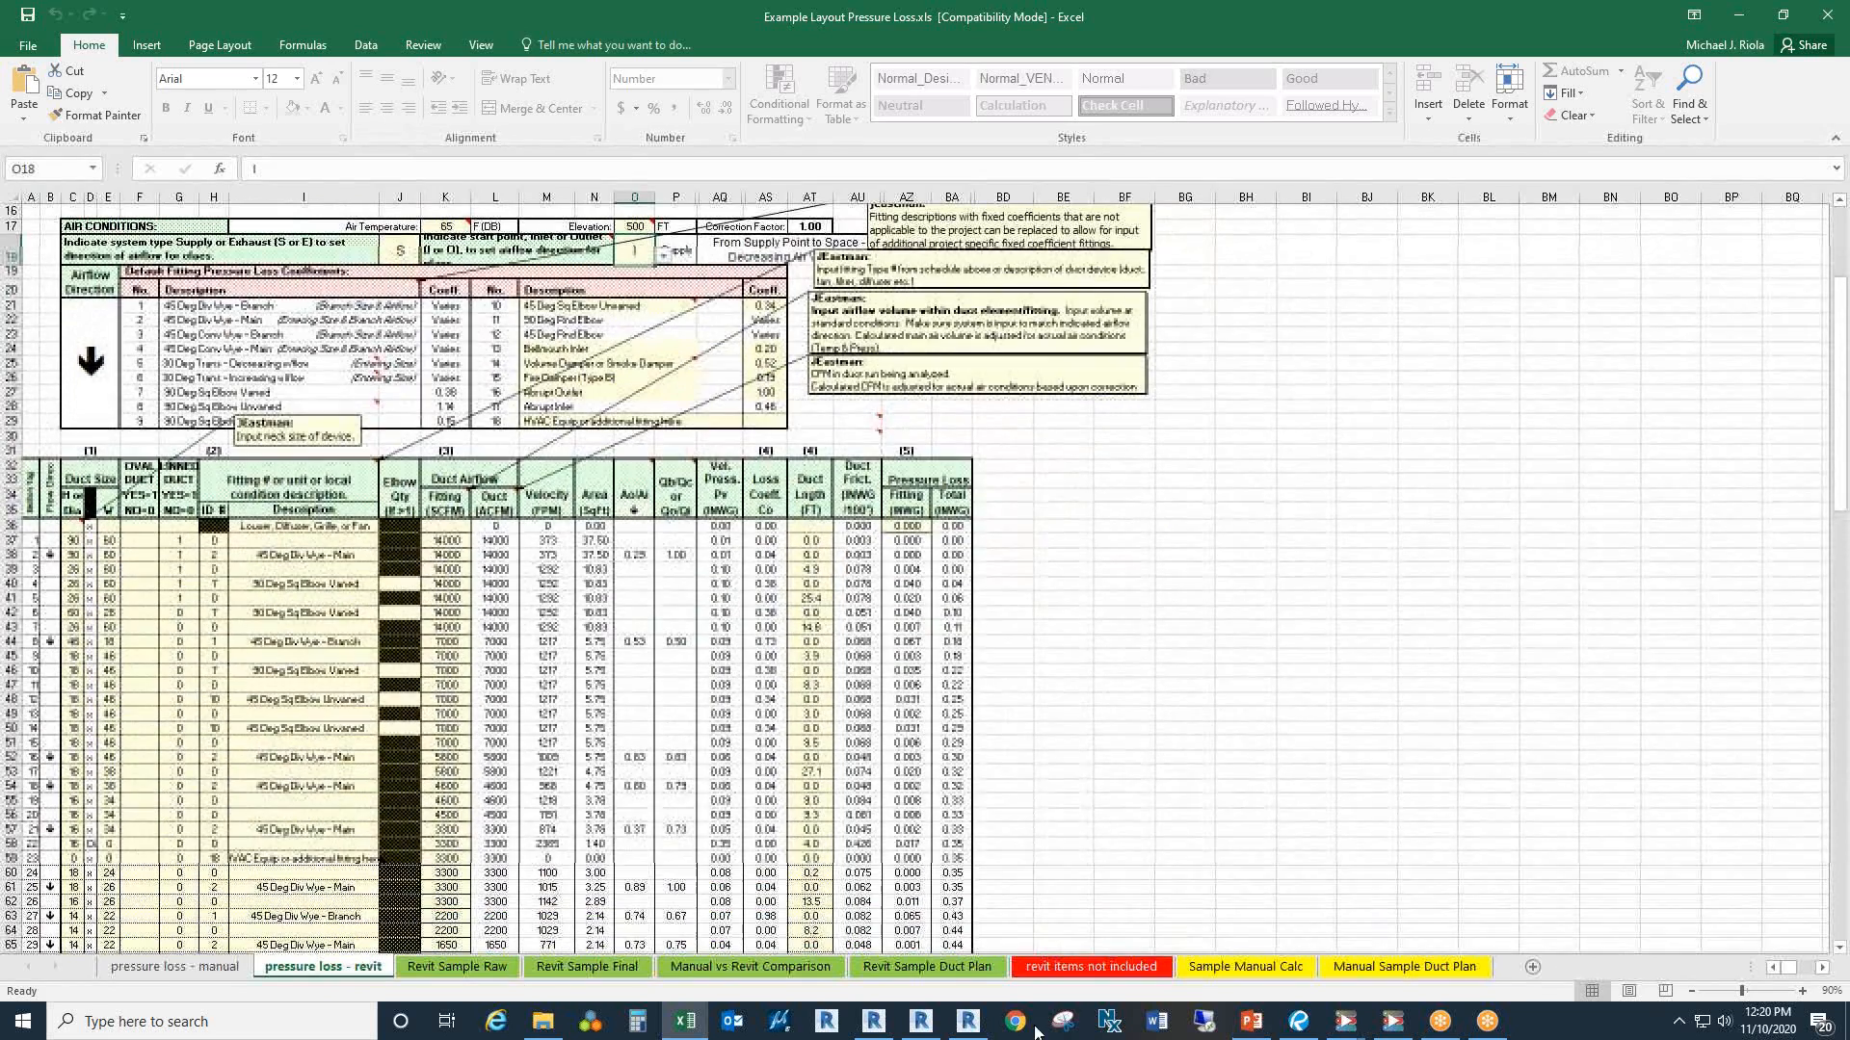
{"action": "left_click", "coordinate": [1071, 967]}
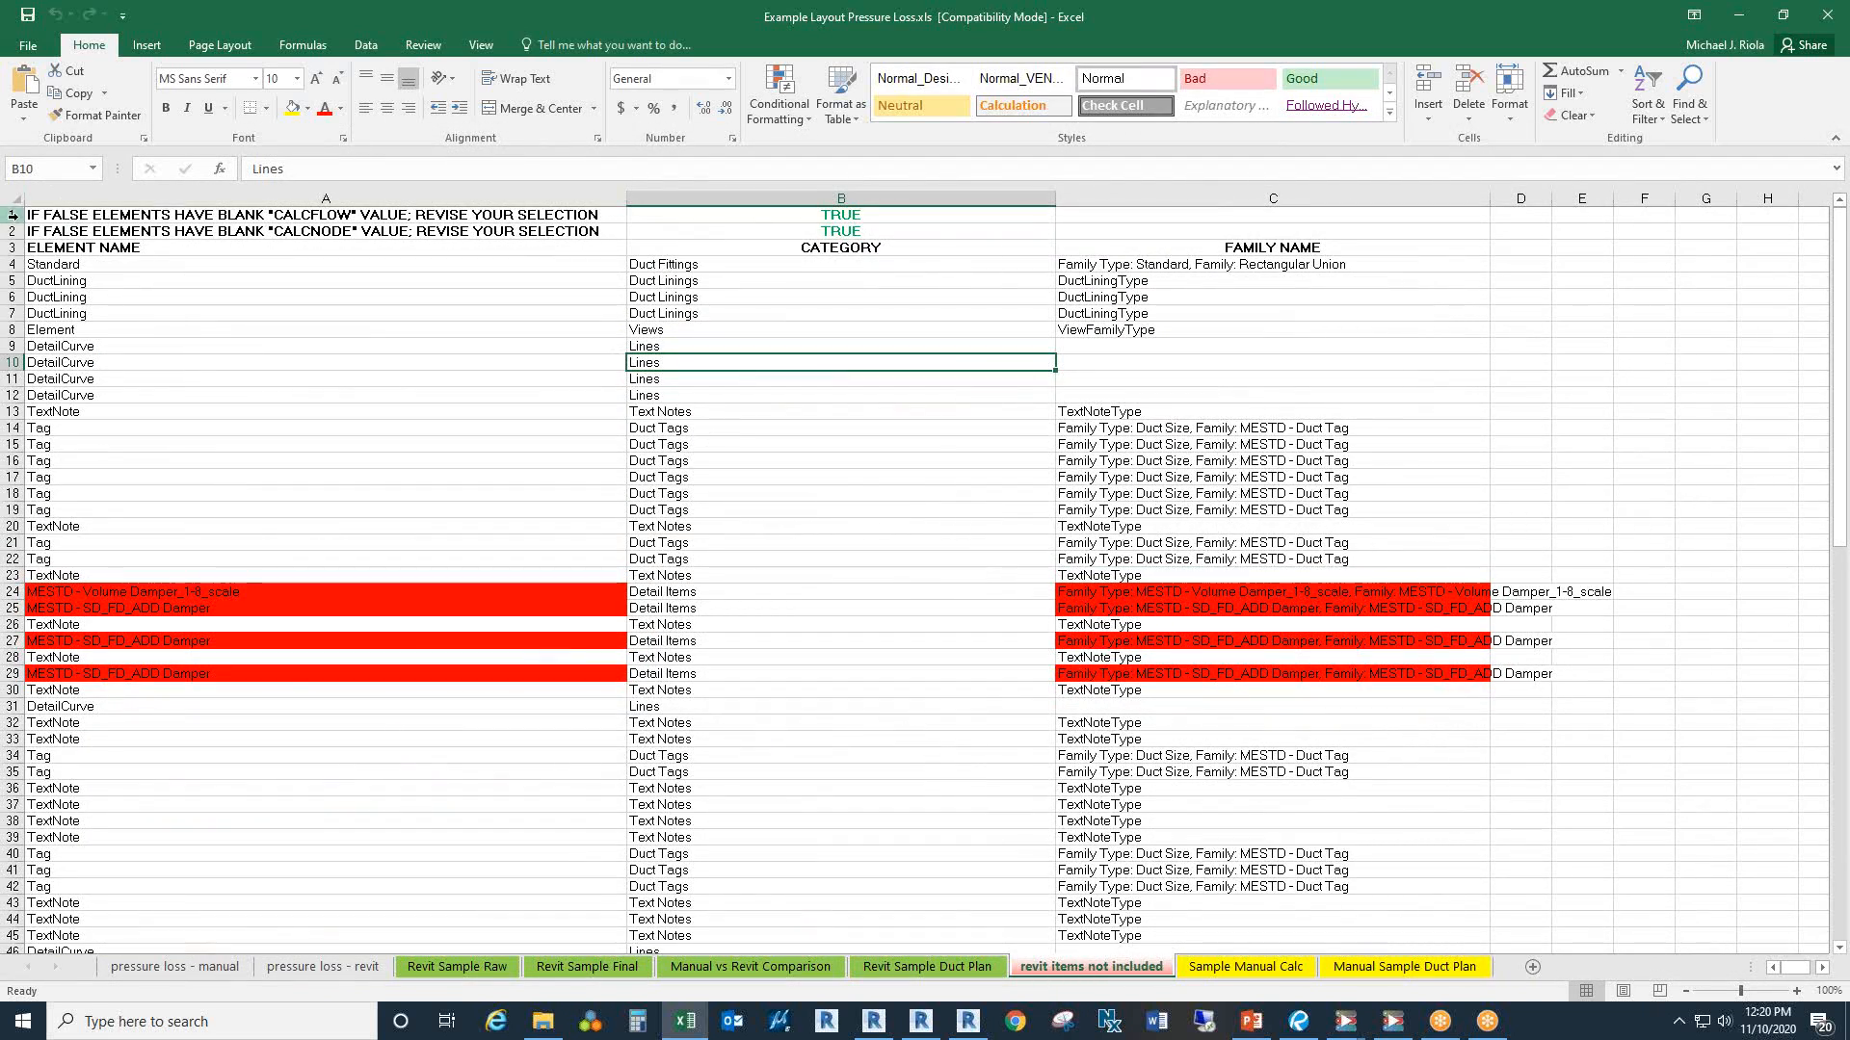
{"action": "left_click_drag", "start_coordinate": [12, 215], "coordinate": [12, 232]}
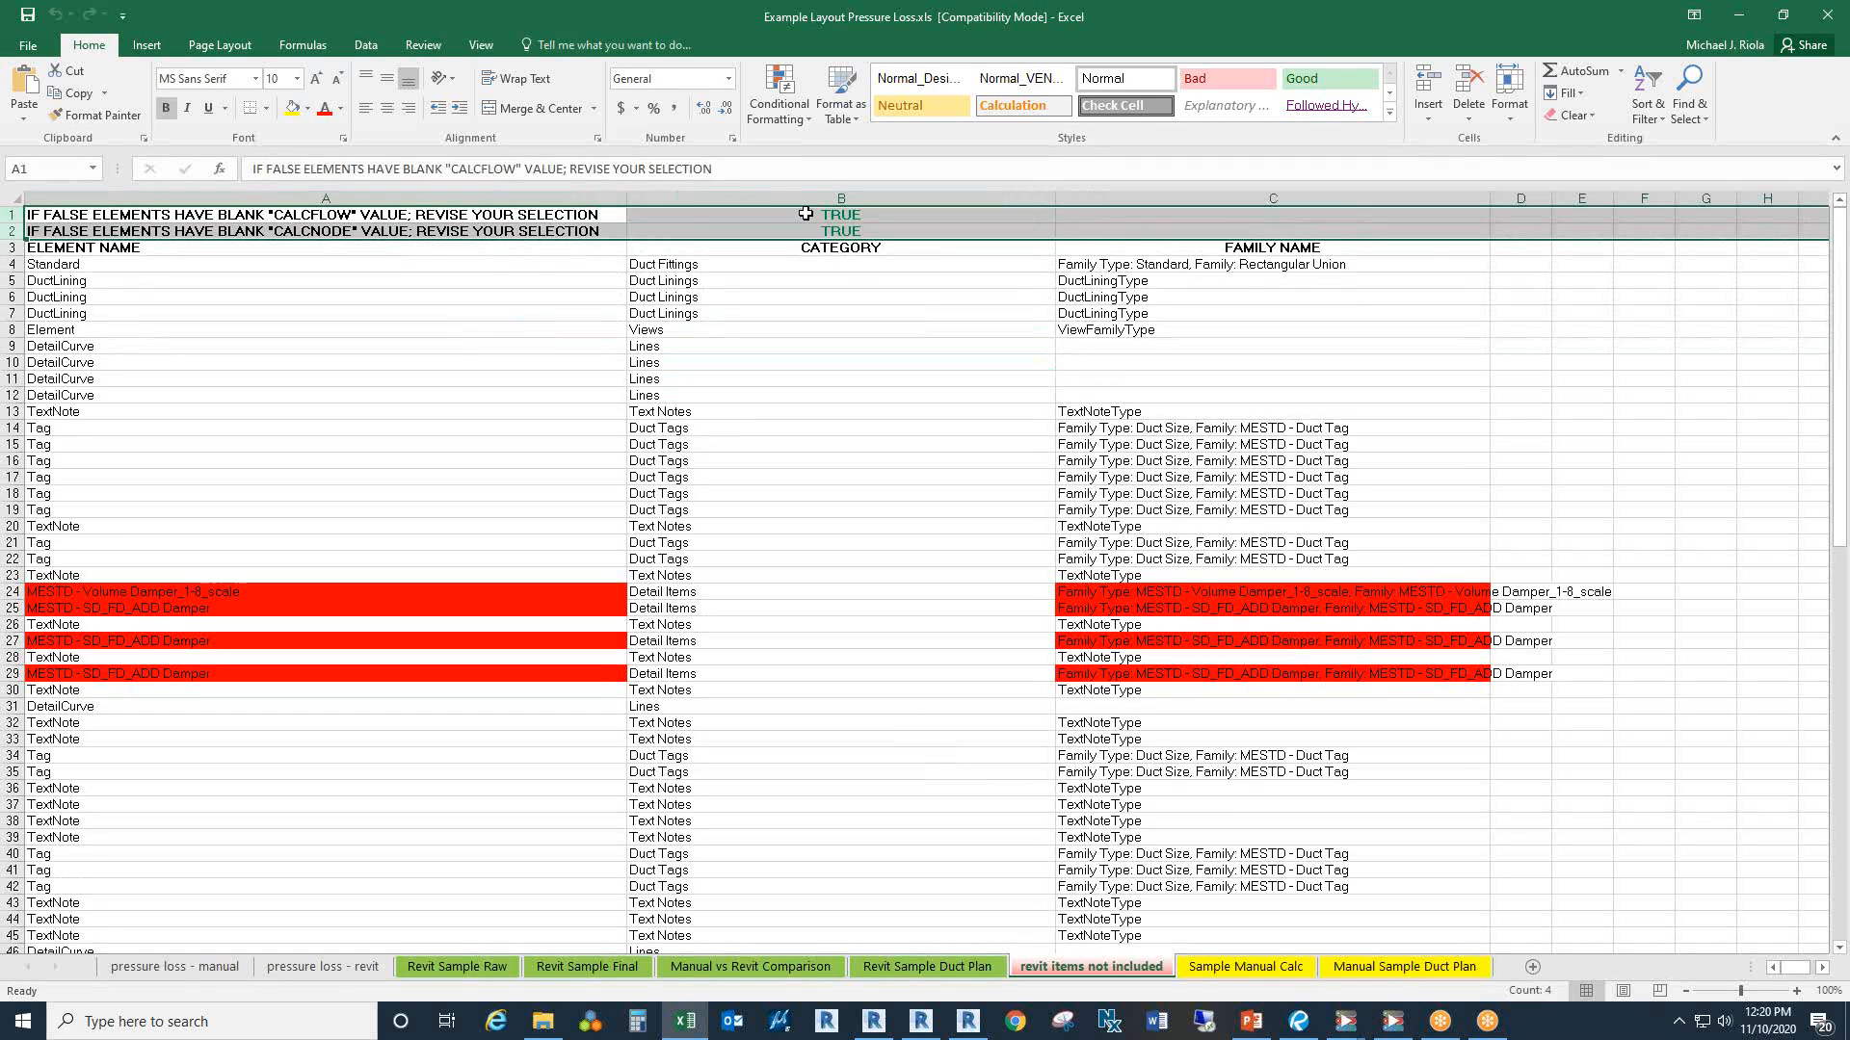
Step: Examine the CalcFlow and CalcNode check results in B1:B2 and the full list of Revit elements left out of the calculation
{"action": "left_click_drag", "start_coordinate": [814, 215], "coordinate": [834, 234]}
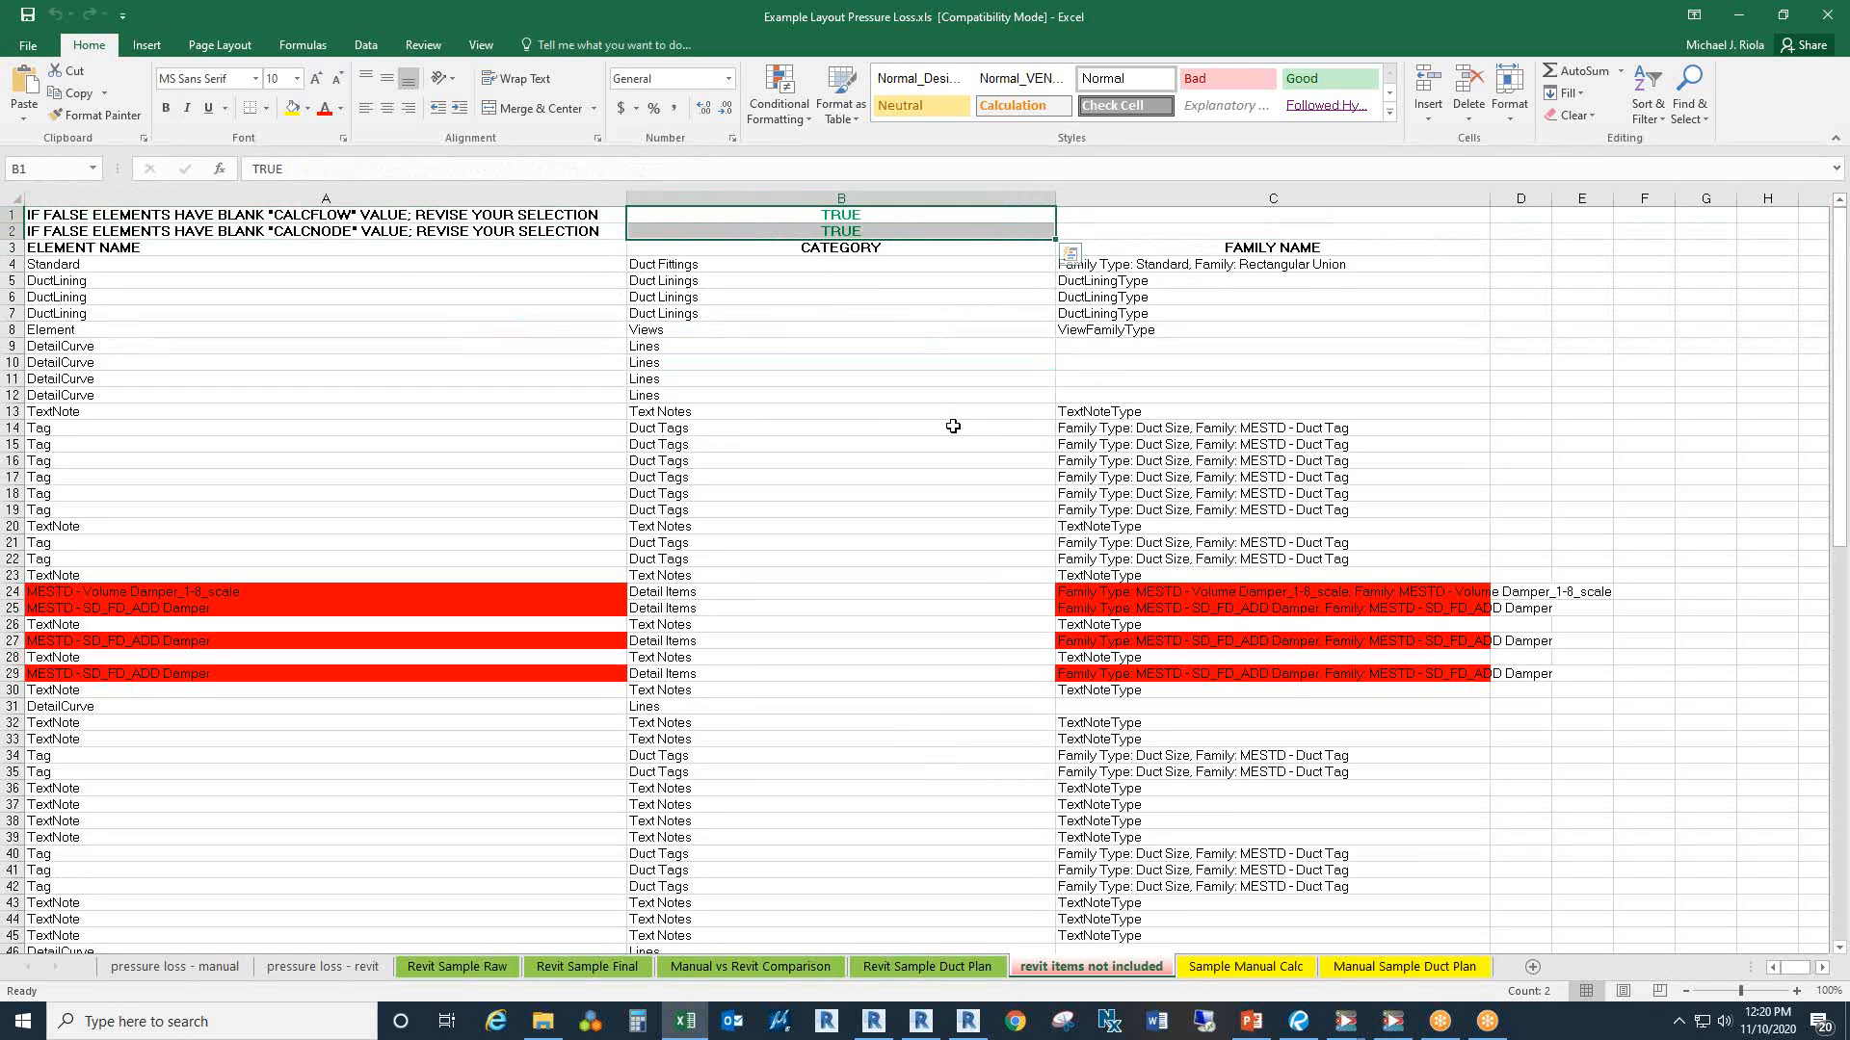
{"action": "left_click", "coordinate": [875, 417]}
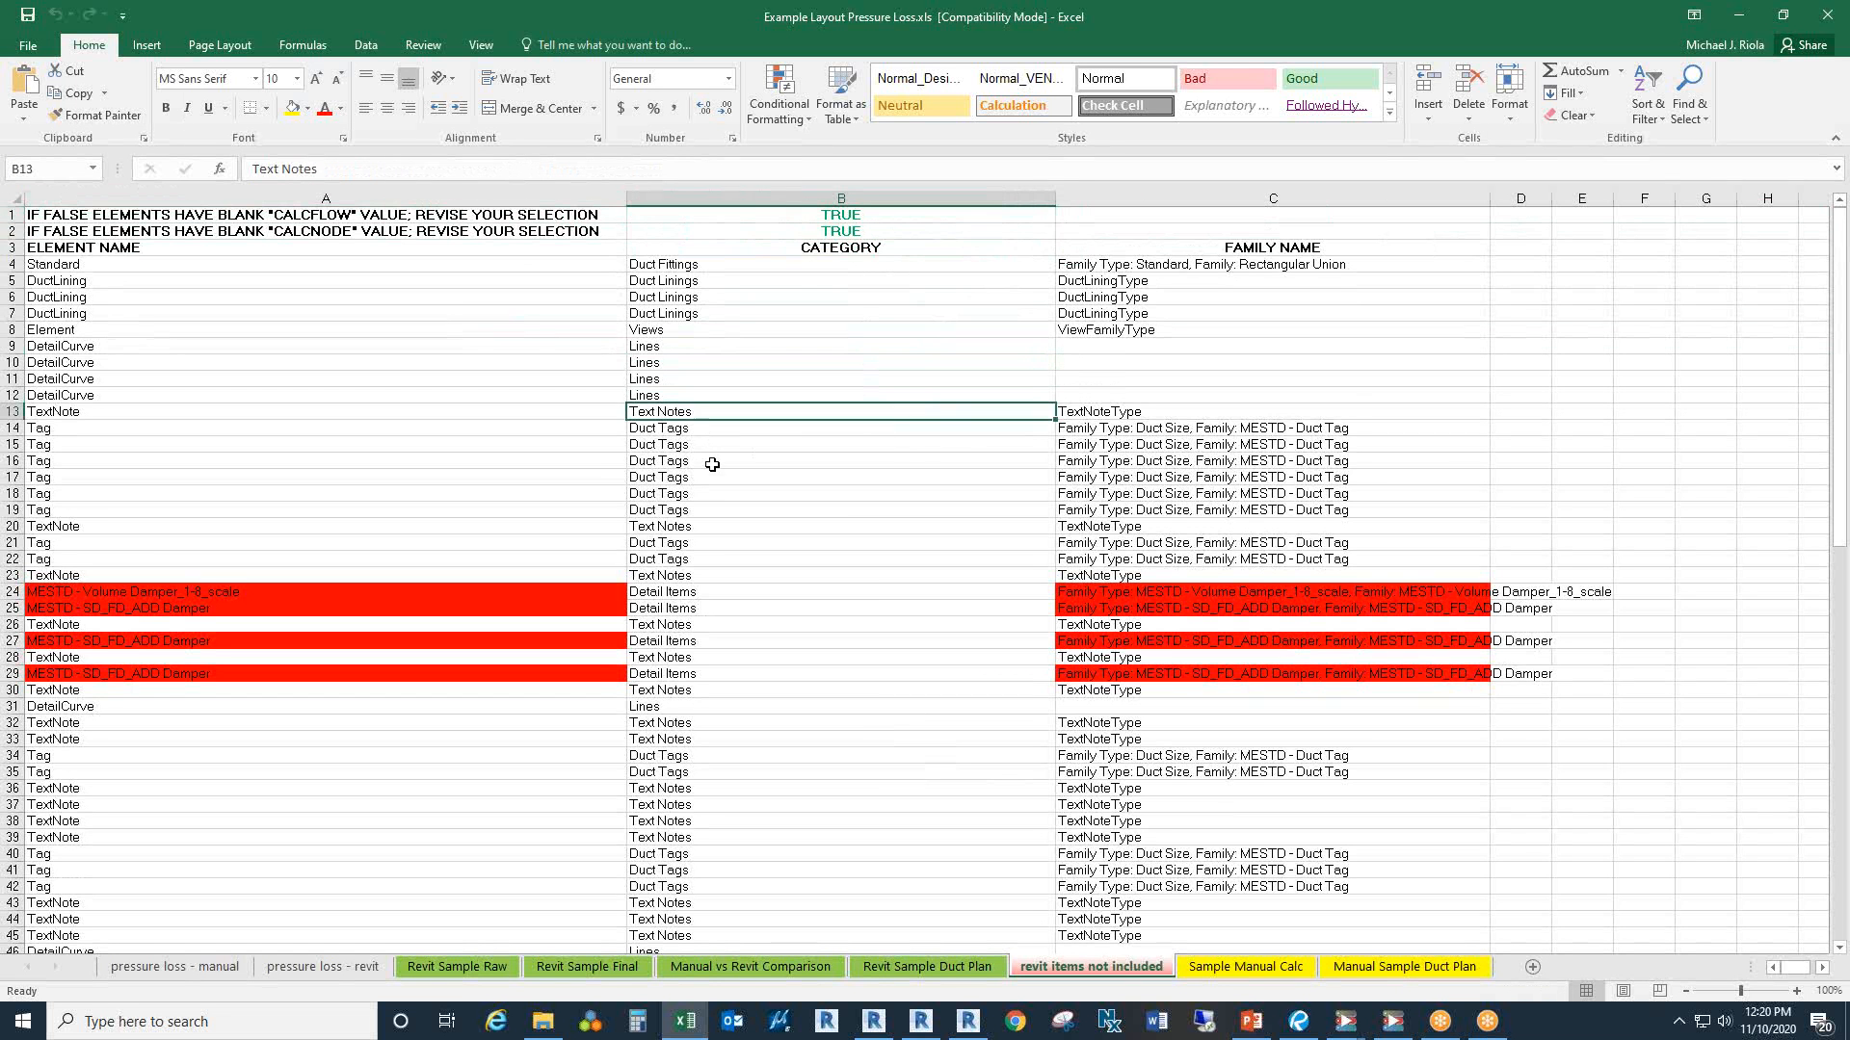
{"action": "scroll", "coordinate": [714, 462], "scroll_direction": "down", "scroll_amount": 1}
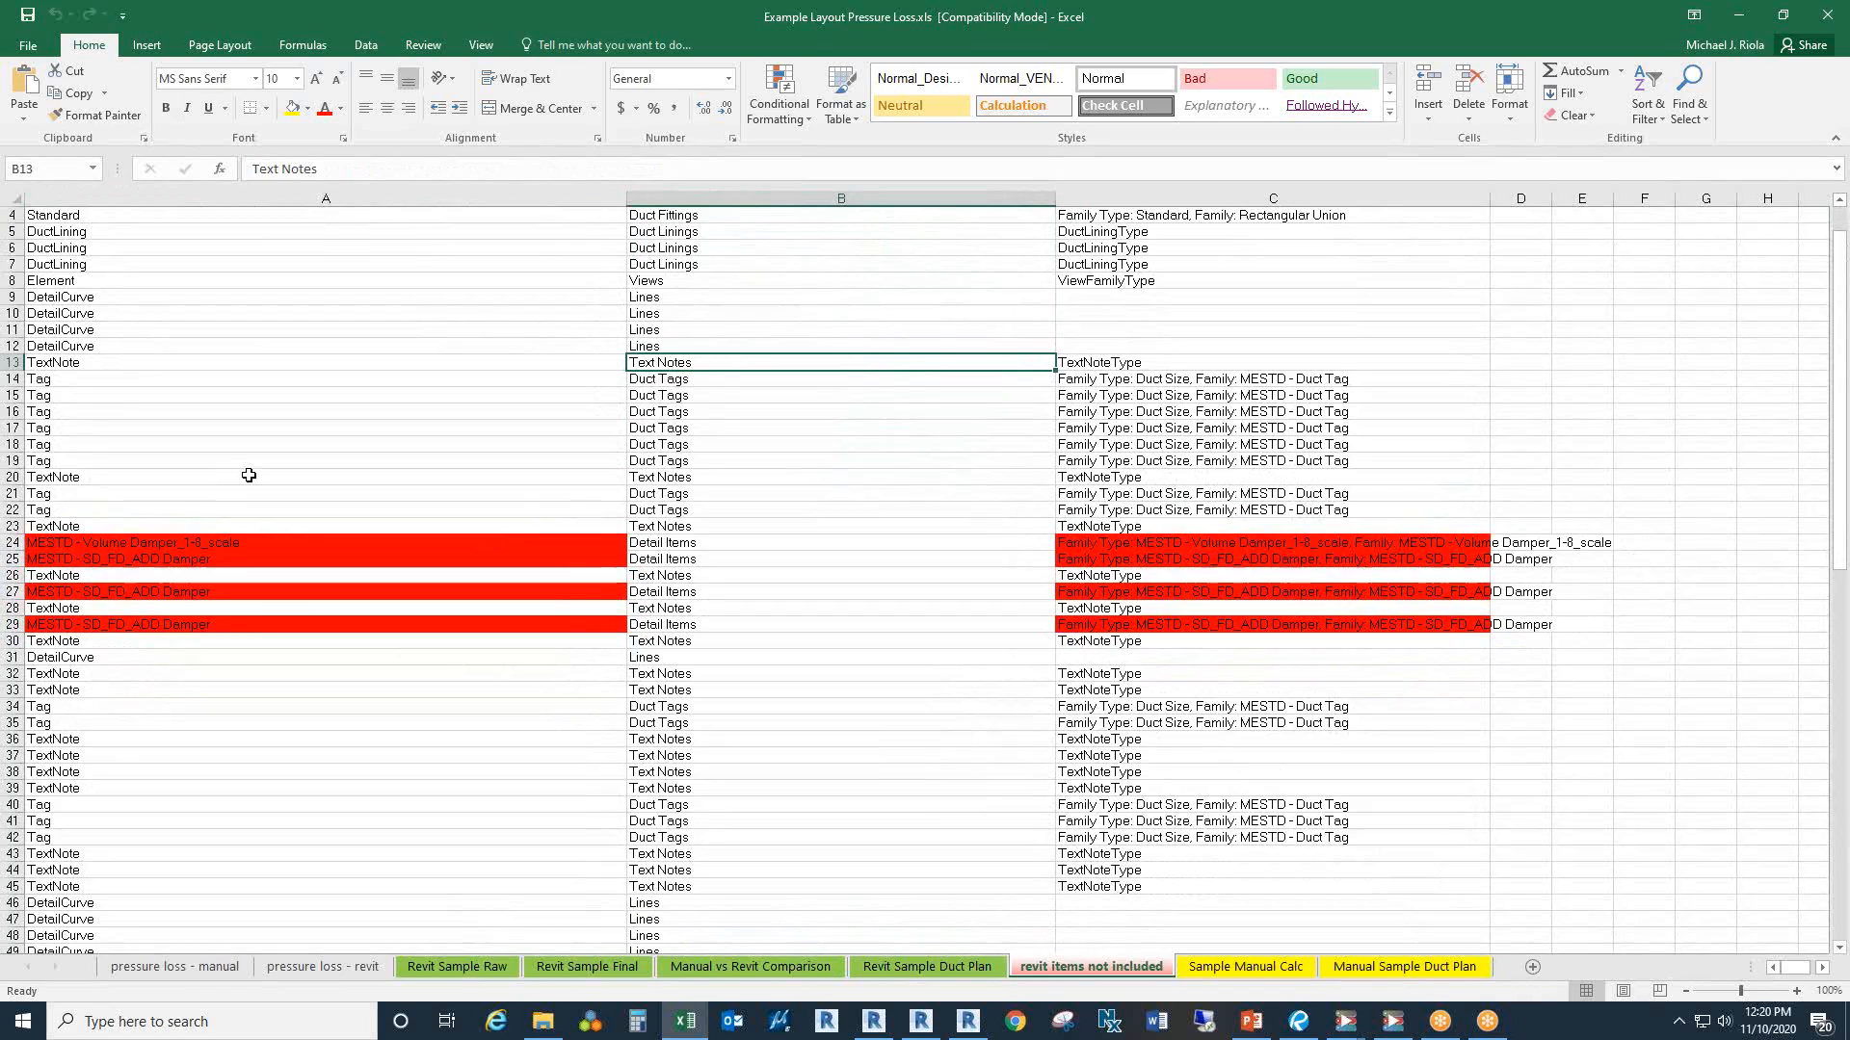
{"action": "scroll", "coordinate": [247, 475], "scroll_direction": "up", "scroll_amount": 1}
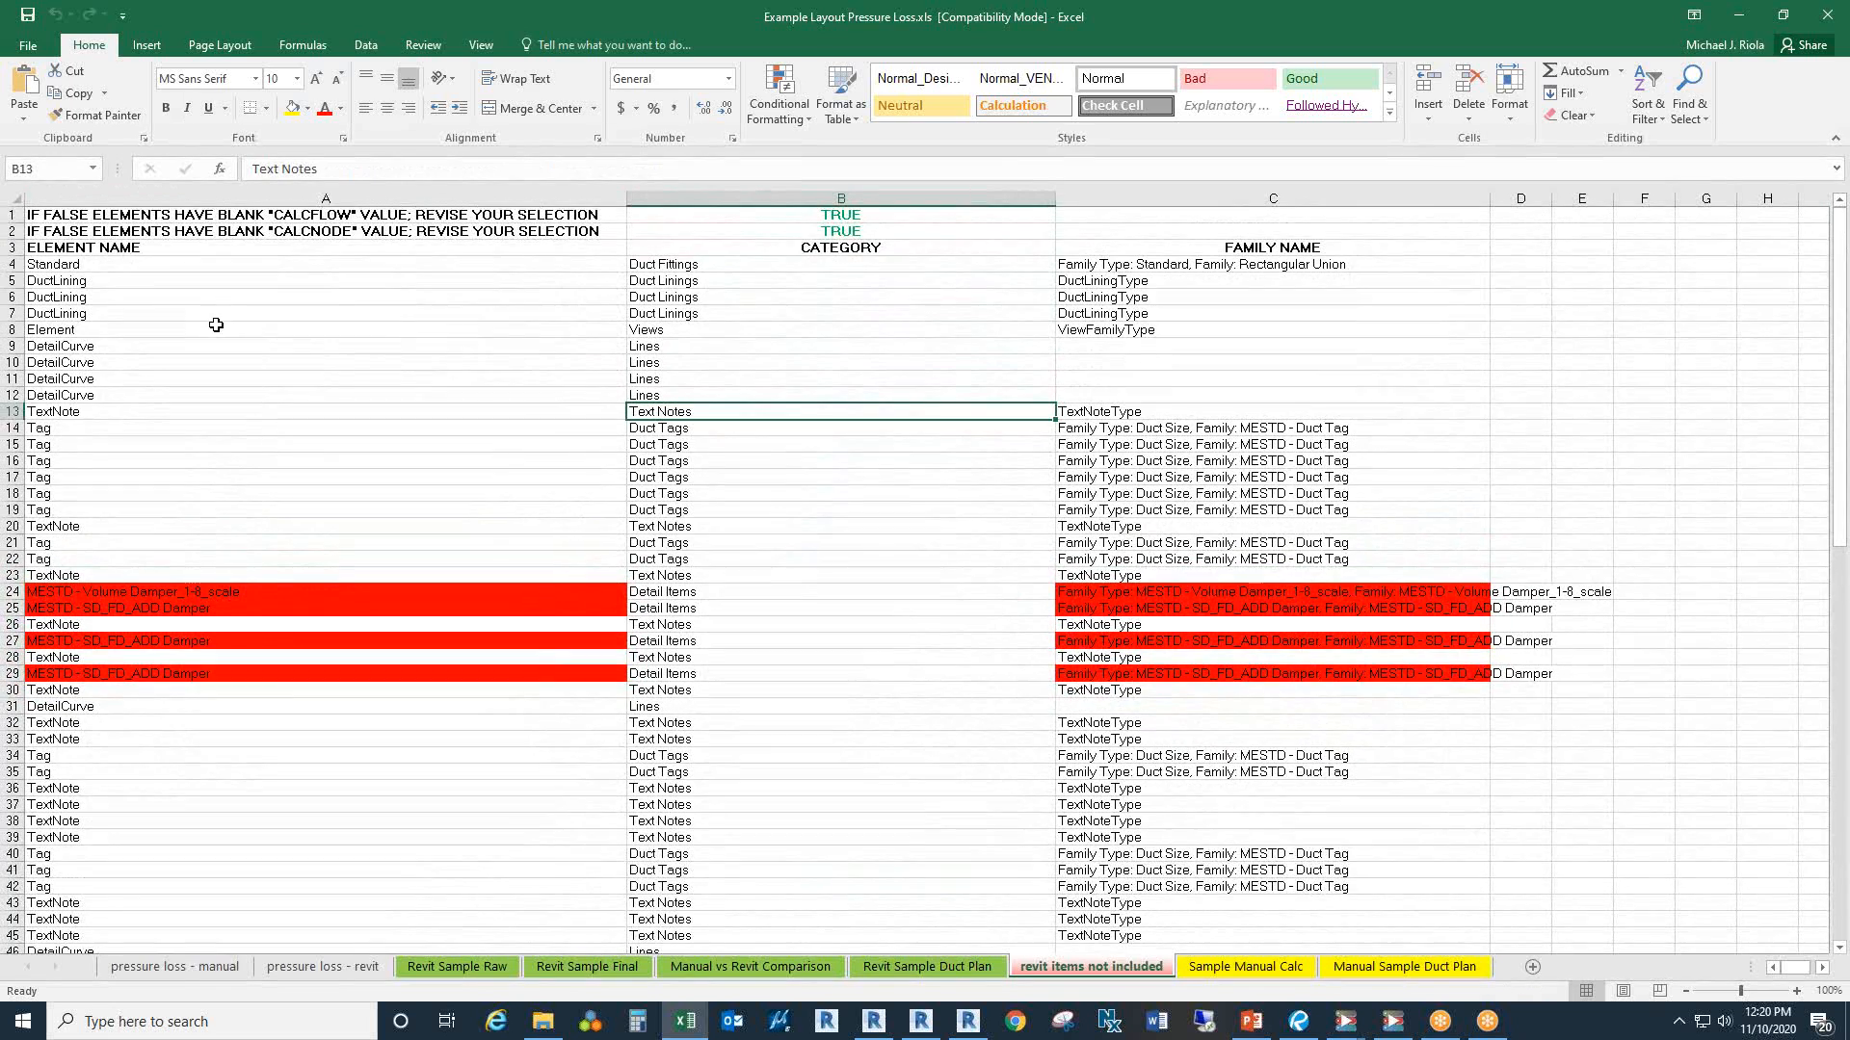
{"action": "scroll", "coordinate": [216, 324], "scroll_direction": "down", "scroll_amount": 10}
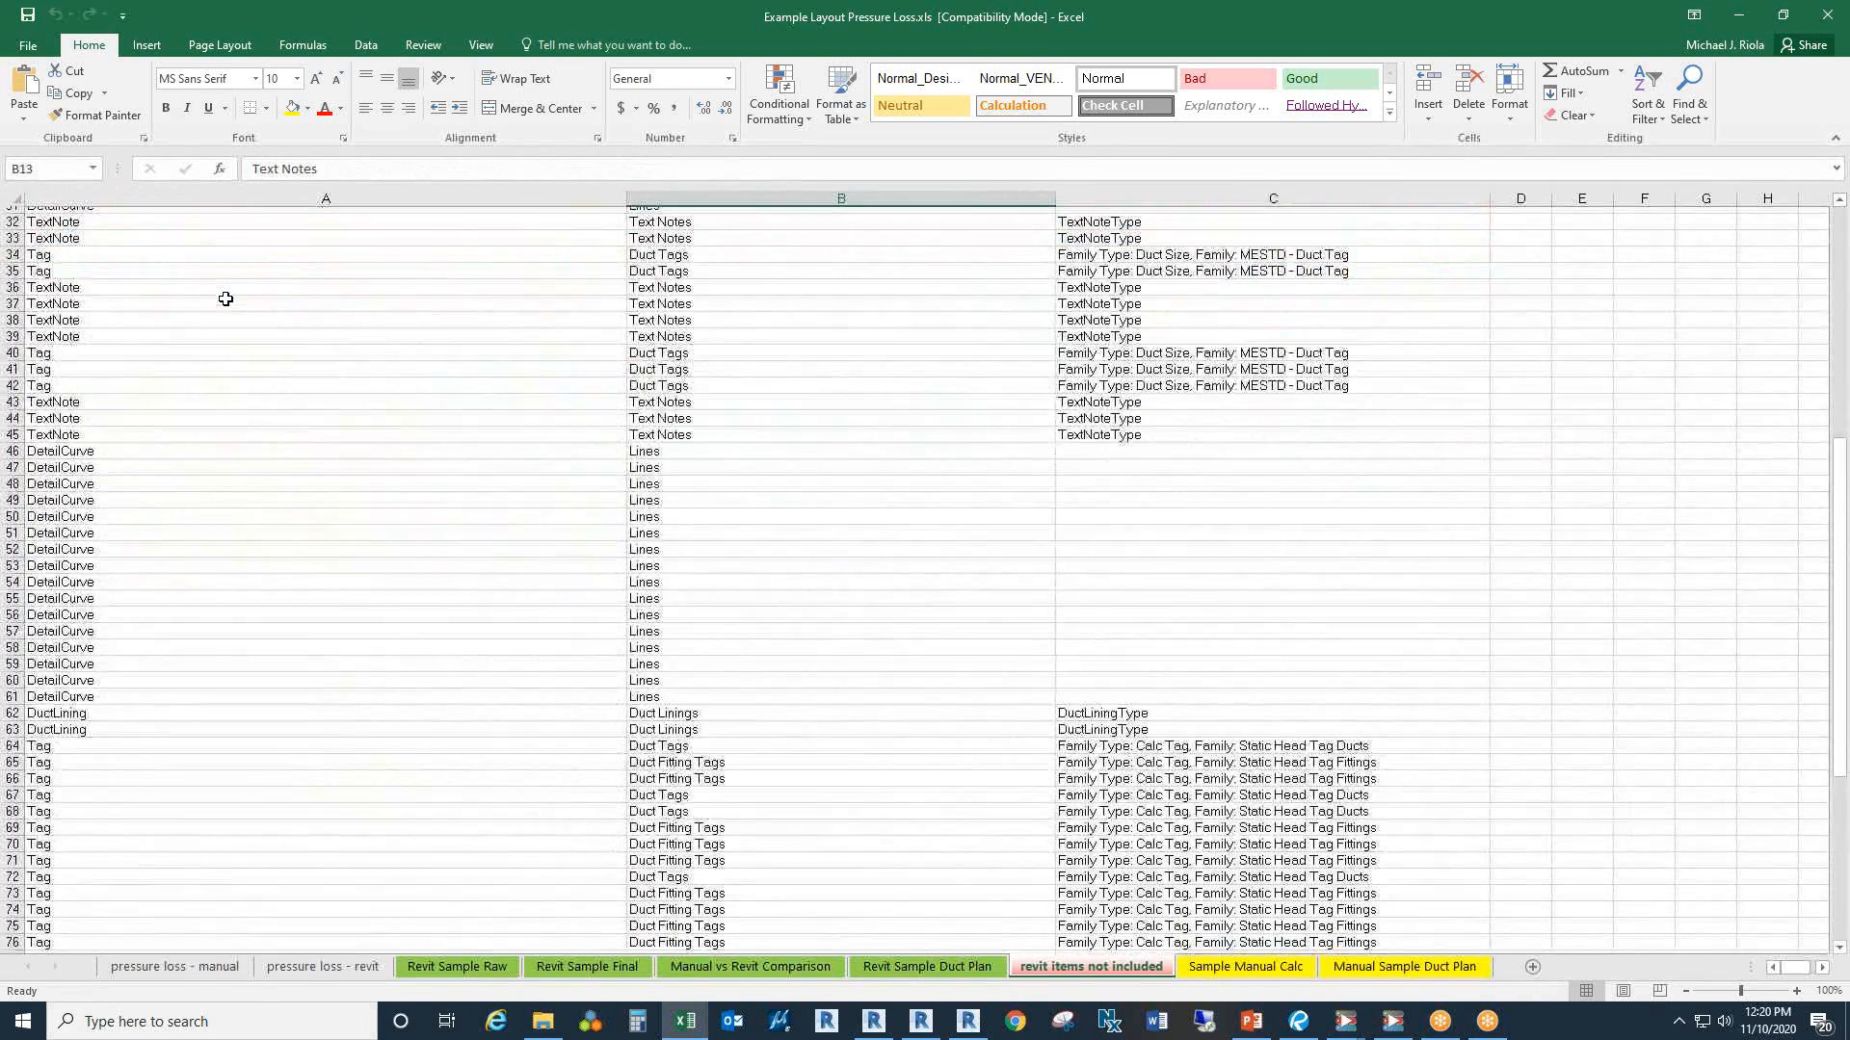
{"action": "scroll", "coordinate": [225, 298], "scroll_direction": "down", "scroll_amount": 15}
{"action": "scroll", "coordinate": [228, 300], "scroll_direction": "up", "scroll_amount": 13}
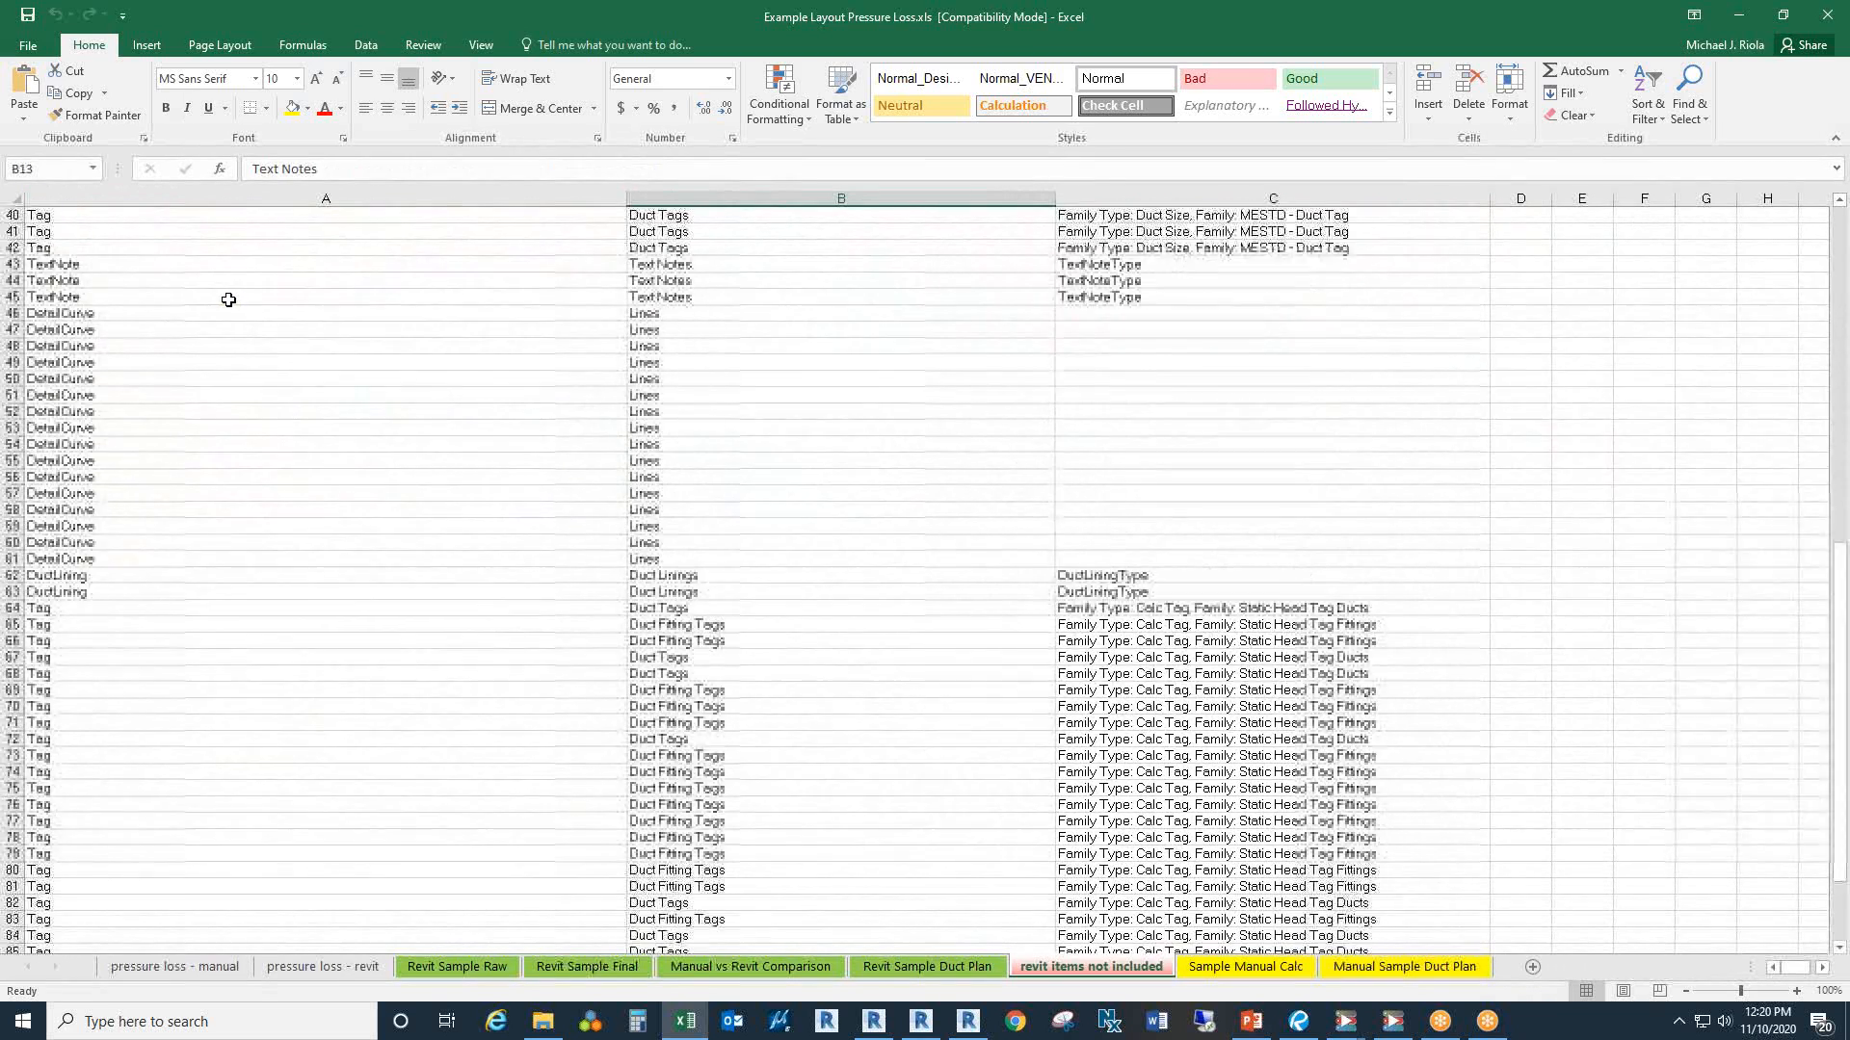
{"action": "scroll", "coordinate": [230, 299], "scroll_direction": "up", "scroll_amount": 13}
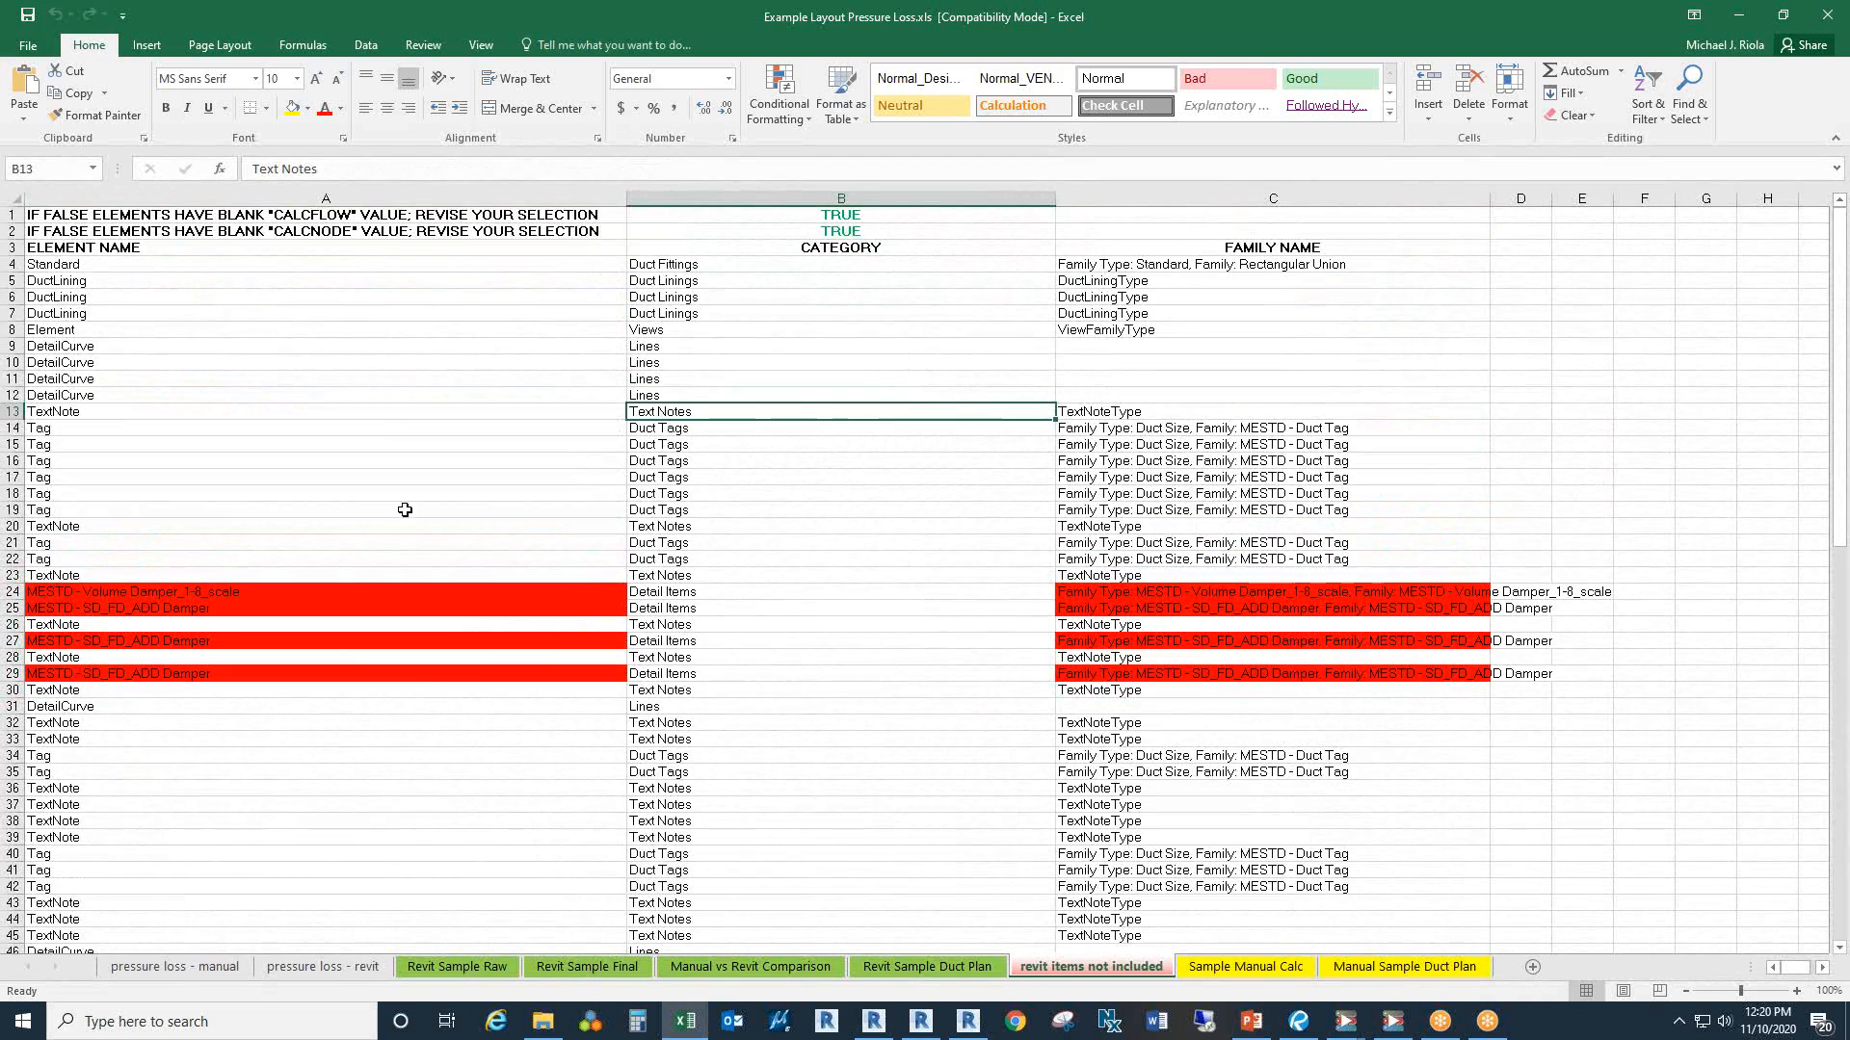
Step: Highlight the element names and family names of the red damper rows 24 to 29 and examine the rows around them
{"action": "left_click_drag", "start_coordinate": [265, 594], "coordinate": [269, 622]}
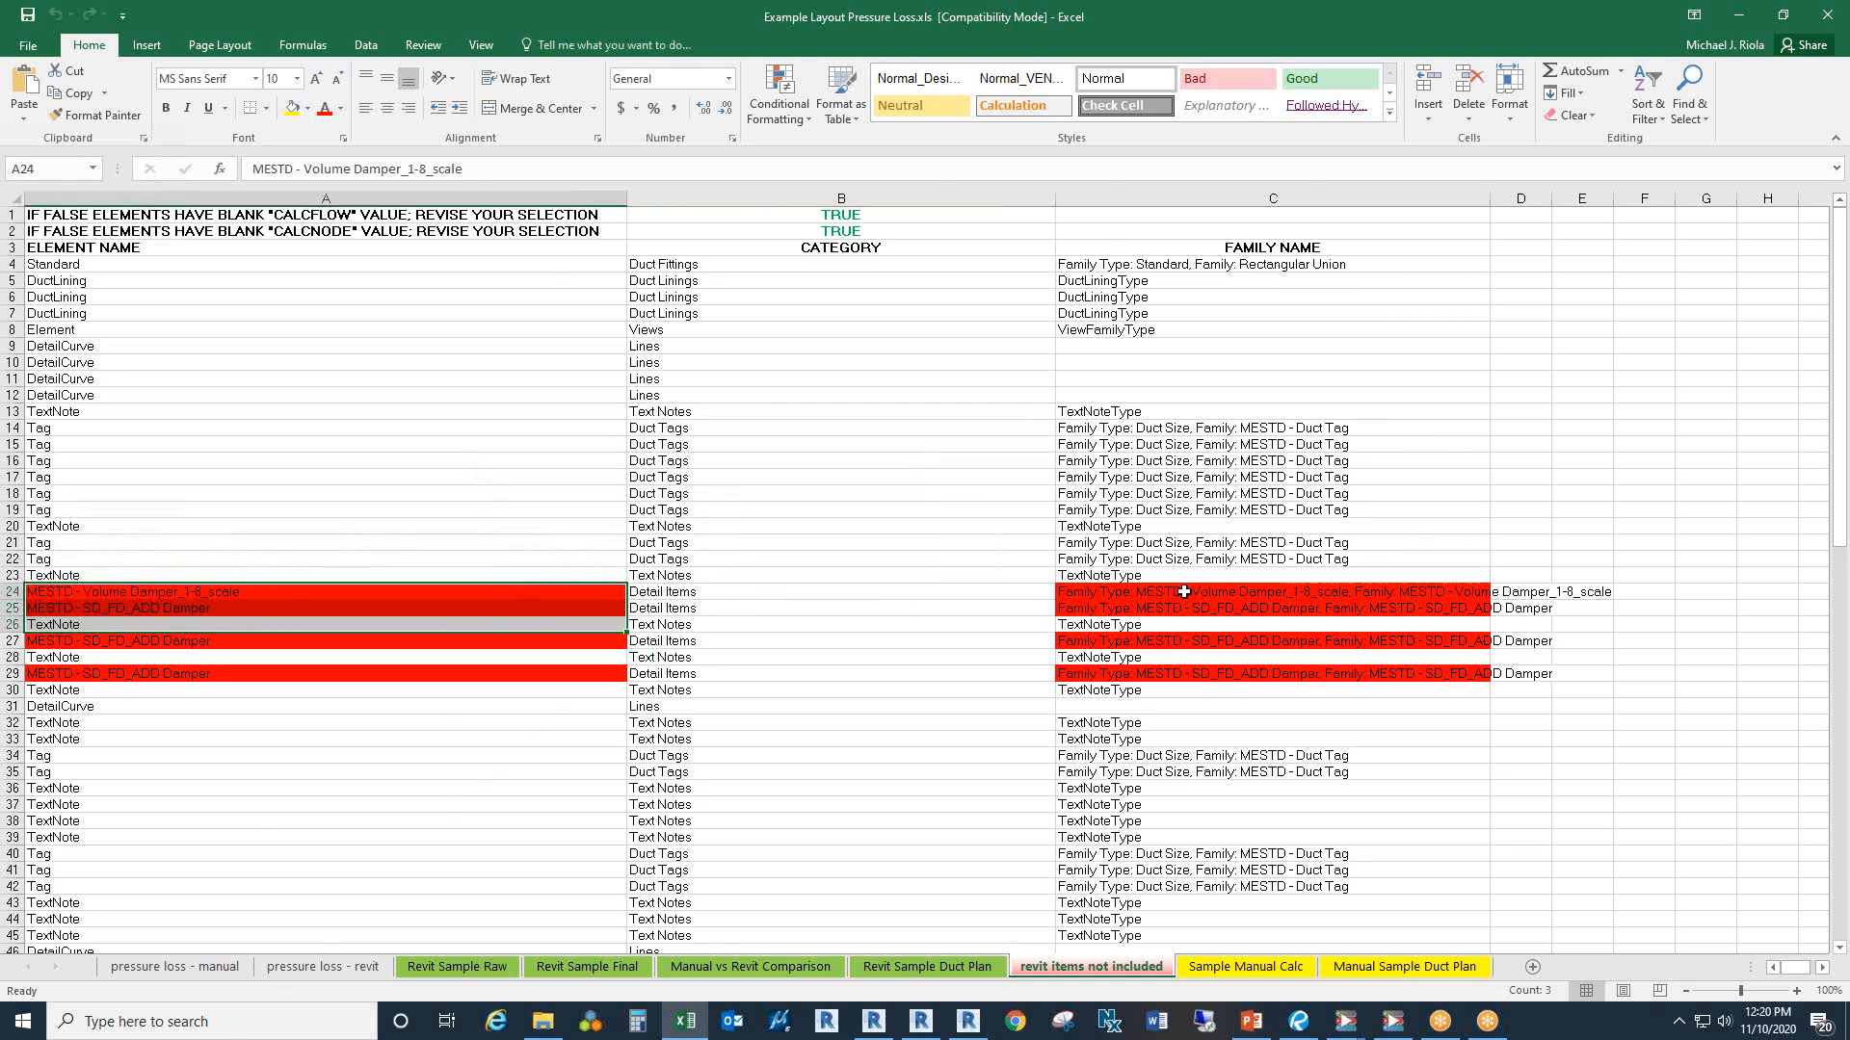
{"action": "left_click_drag", "start_coordinate": [1183, 592], "coordinate": [1167, 675]}
{"action": "scroll", "coordinate": [1167, 675], "scroll_direction": "down", "scroll_amount": 6}
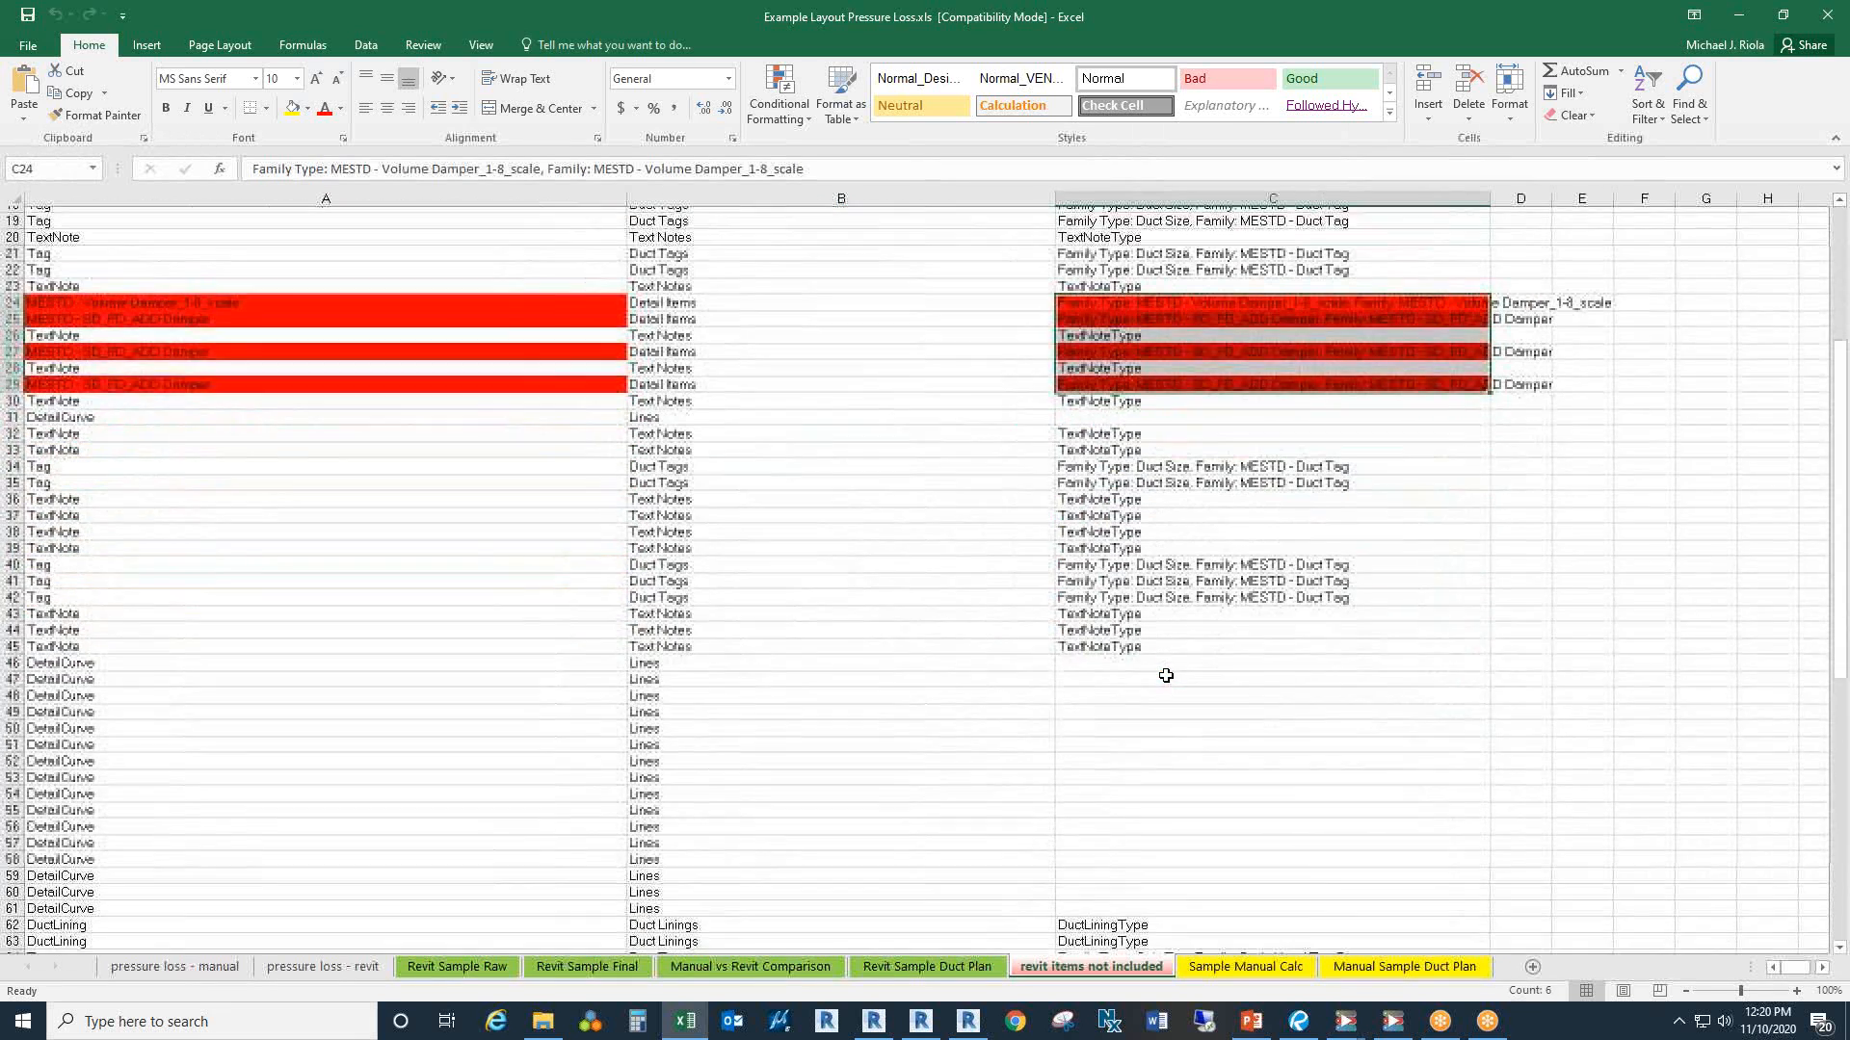
{"action": "scroll", "coordinate": [628, 592], "scroll_direction": "up", "scroll_amount": 1}
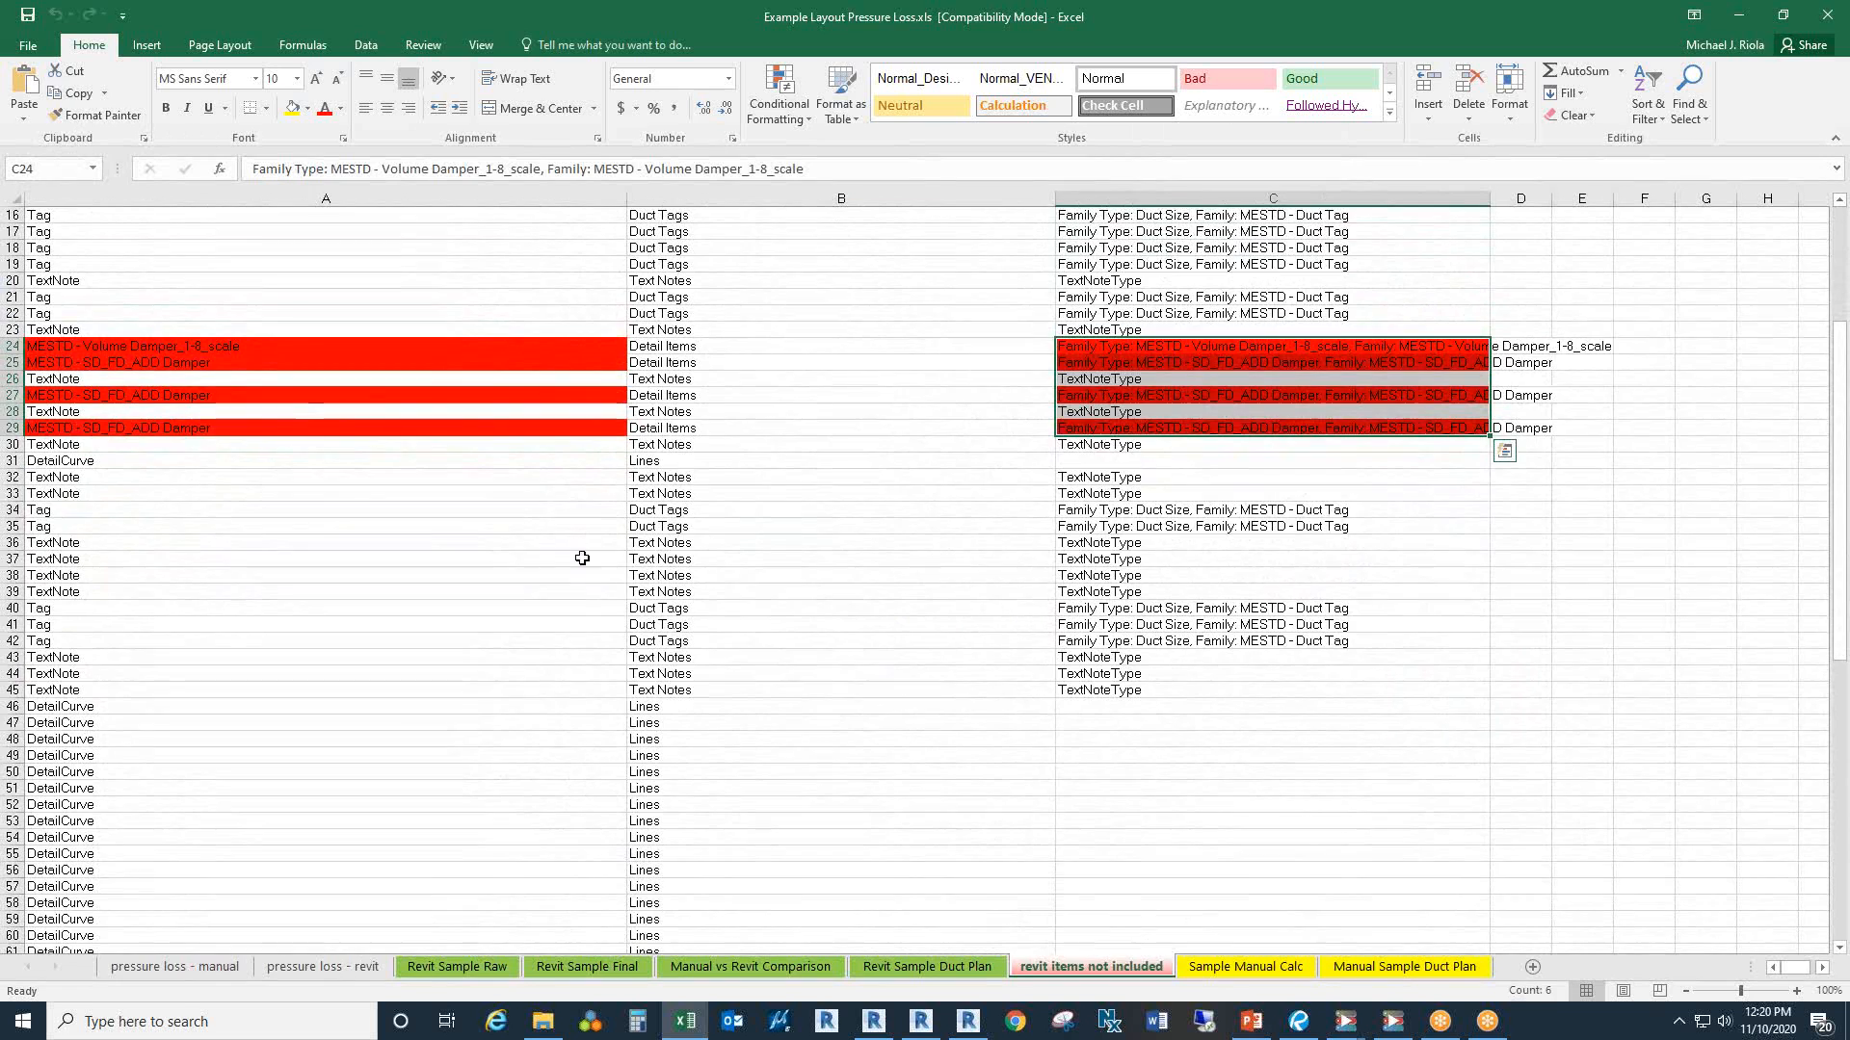
{"action": "scroll", "coordinate": [628, 591], "scroll_direction": "up", "scroll_amount": 3}
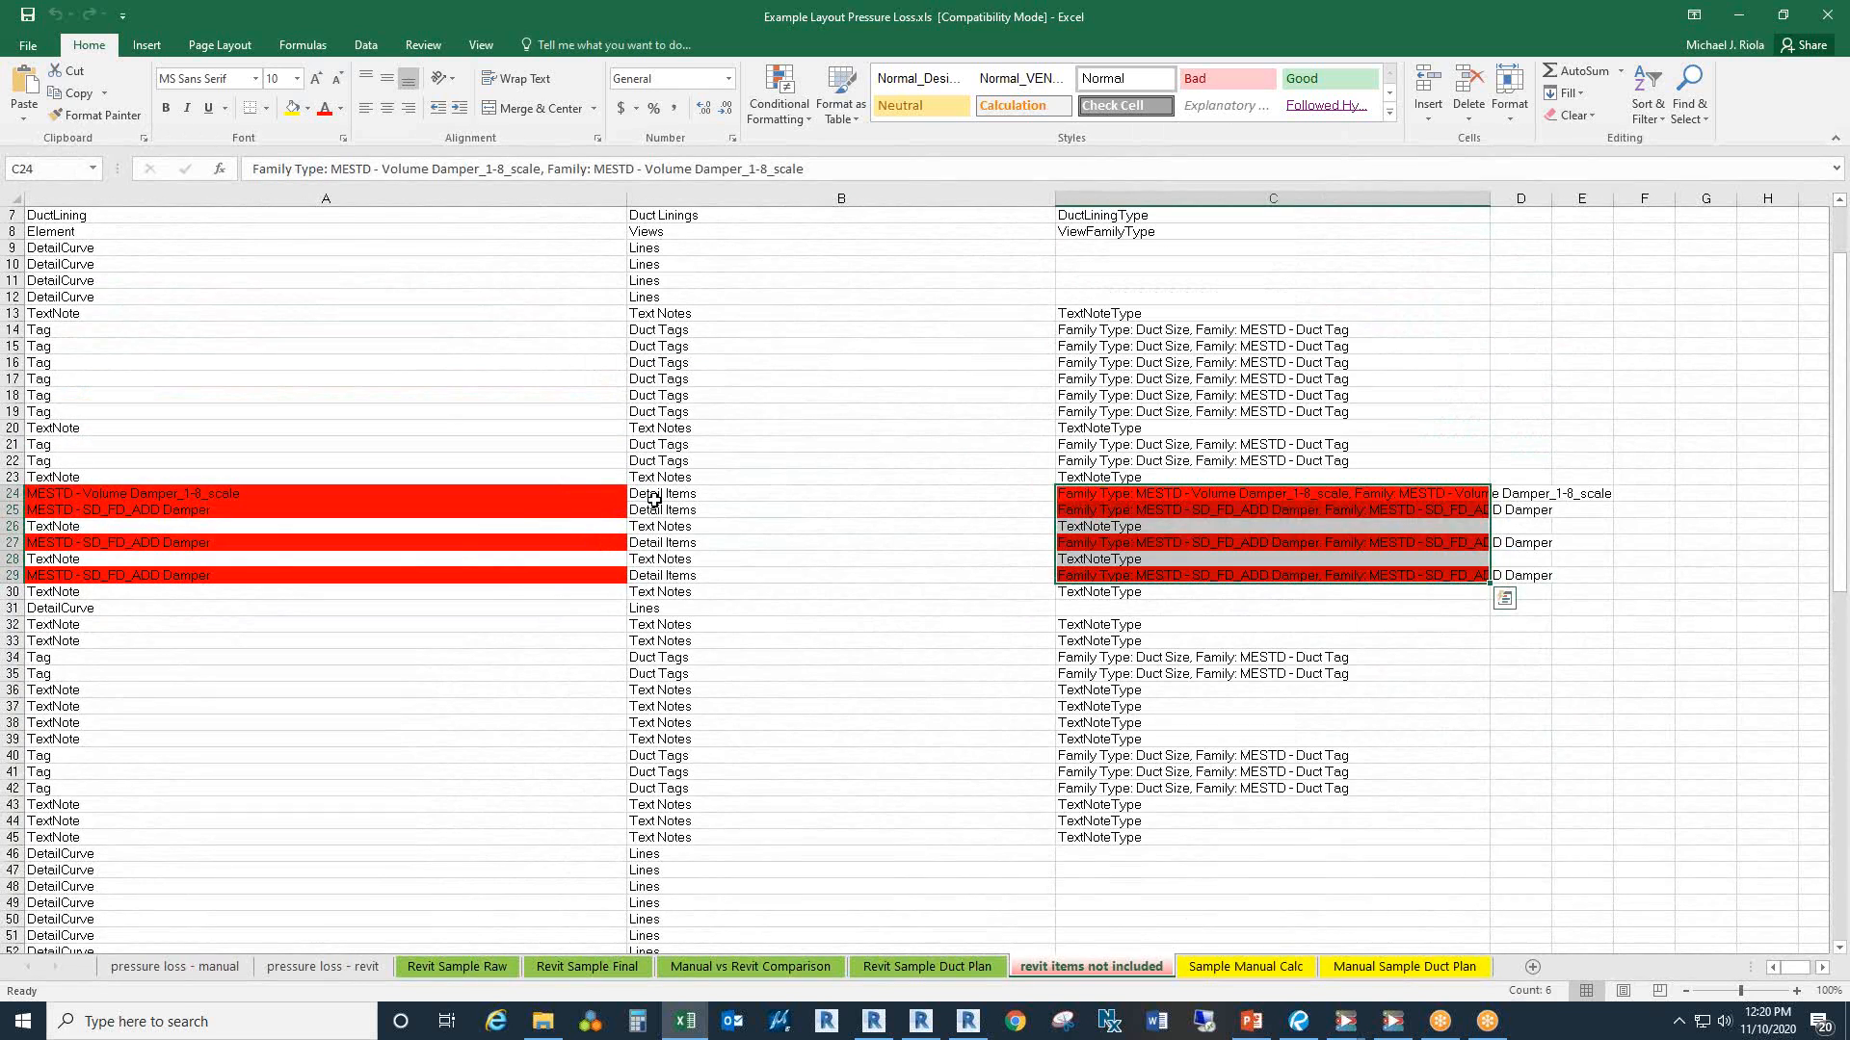
{"action": "scroll", "coordinate": [859, 466], "scroll_direction": "up", "scroll_amount": 2}
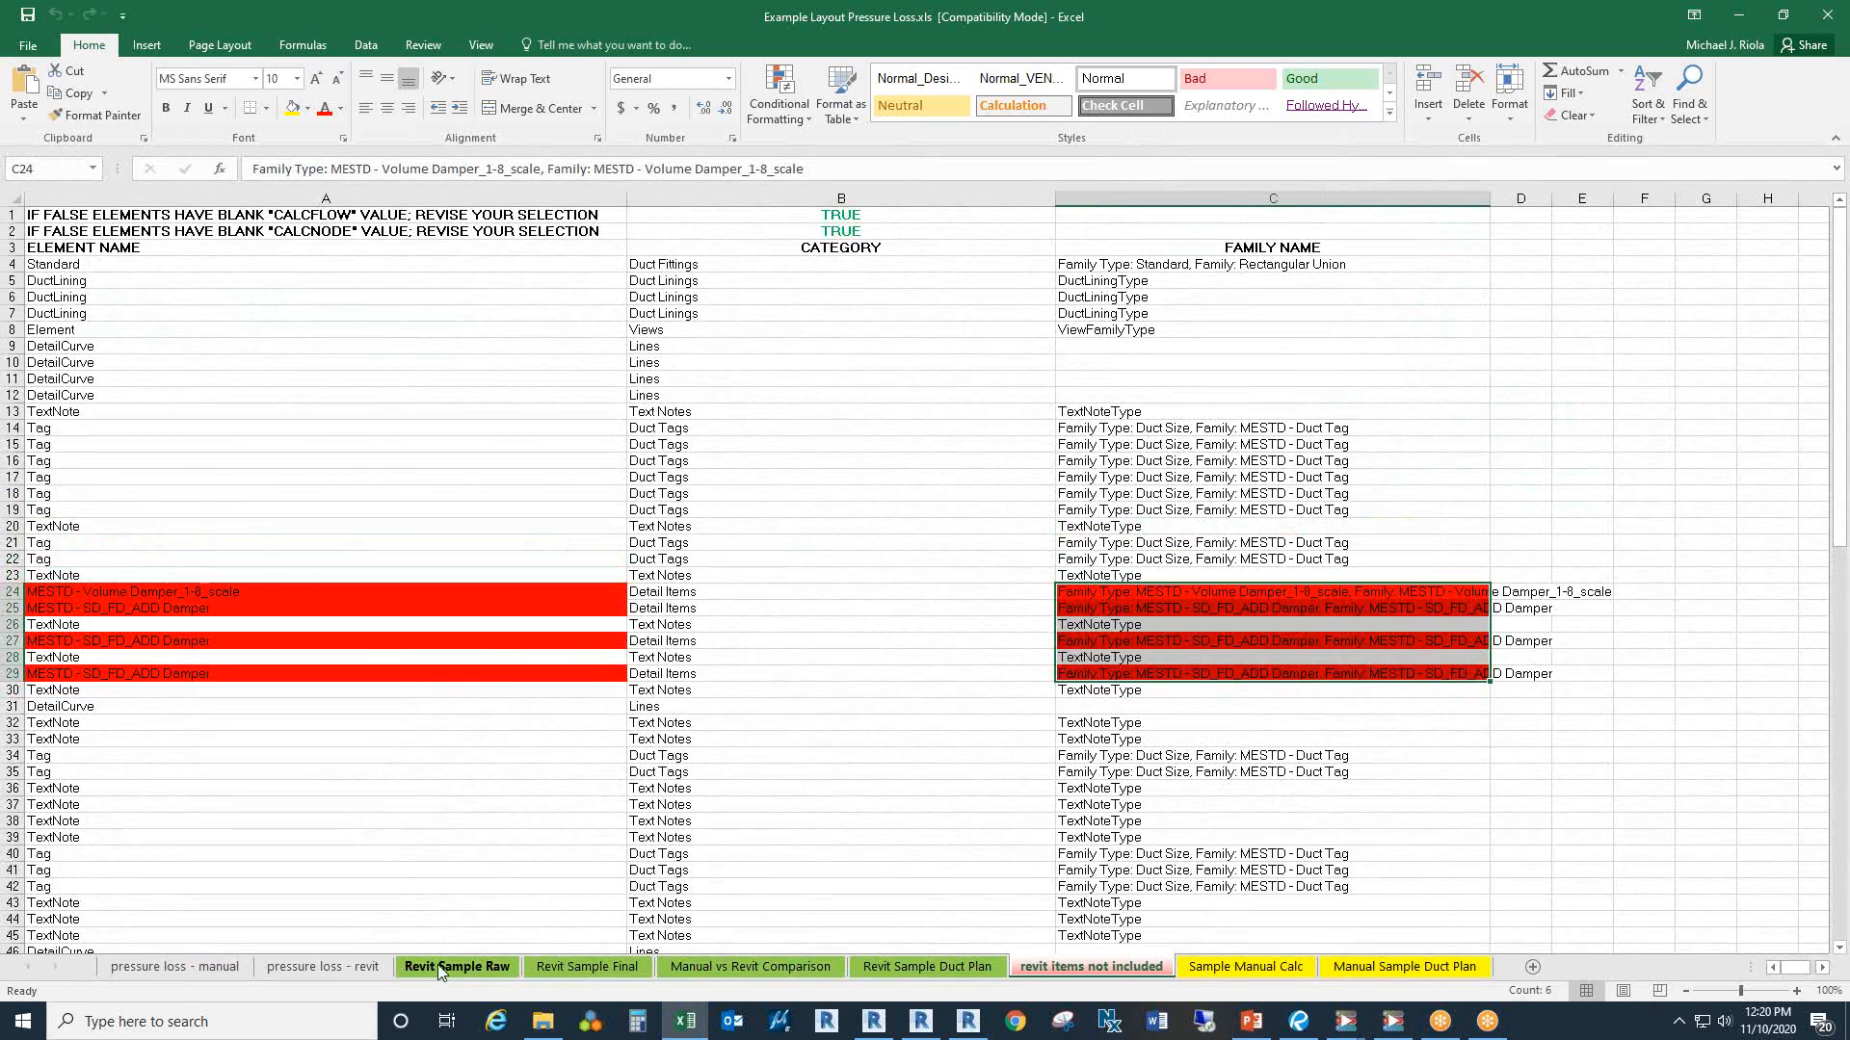
Step: Show the pressure loss - revit sheet and examine its exported duct and fitting rows down to the end of the run
{"action": "left_click", "coordinate": [322, 966]}
{"action": "scroll", "coordinate": [500, 718], "scroll_direction": "down", "scroll_amount": 5}
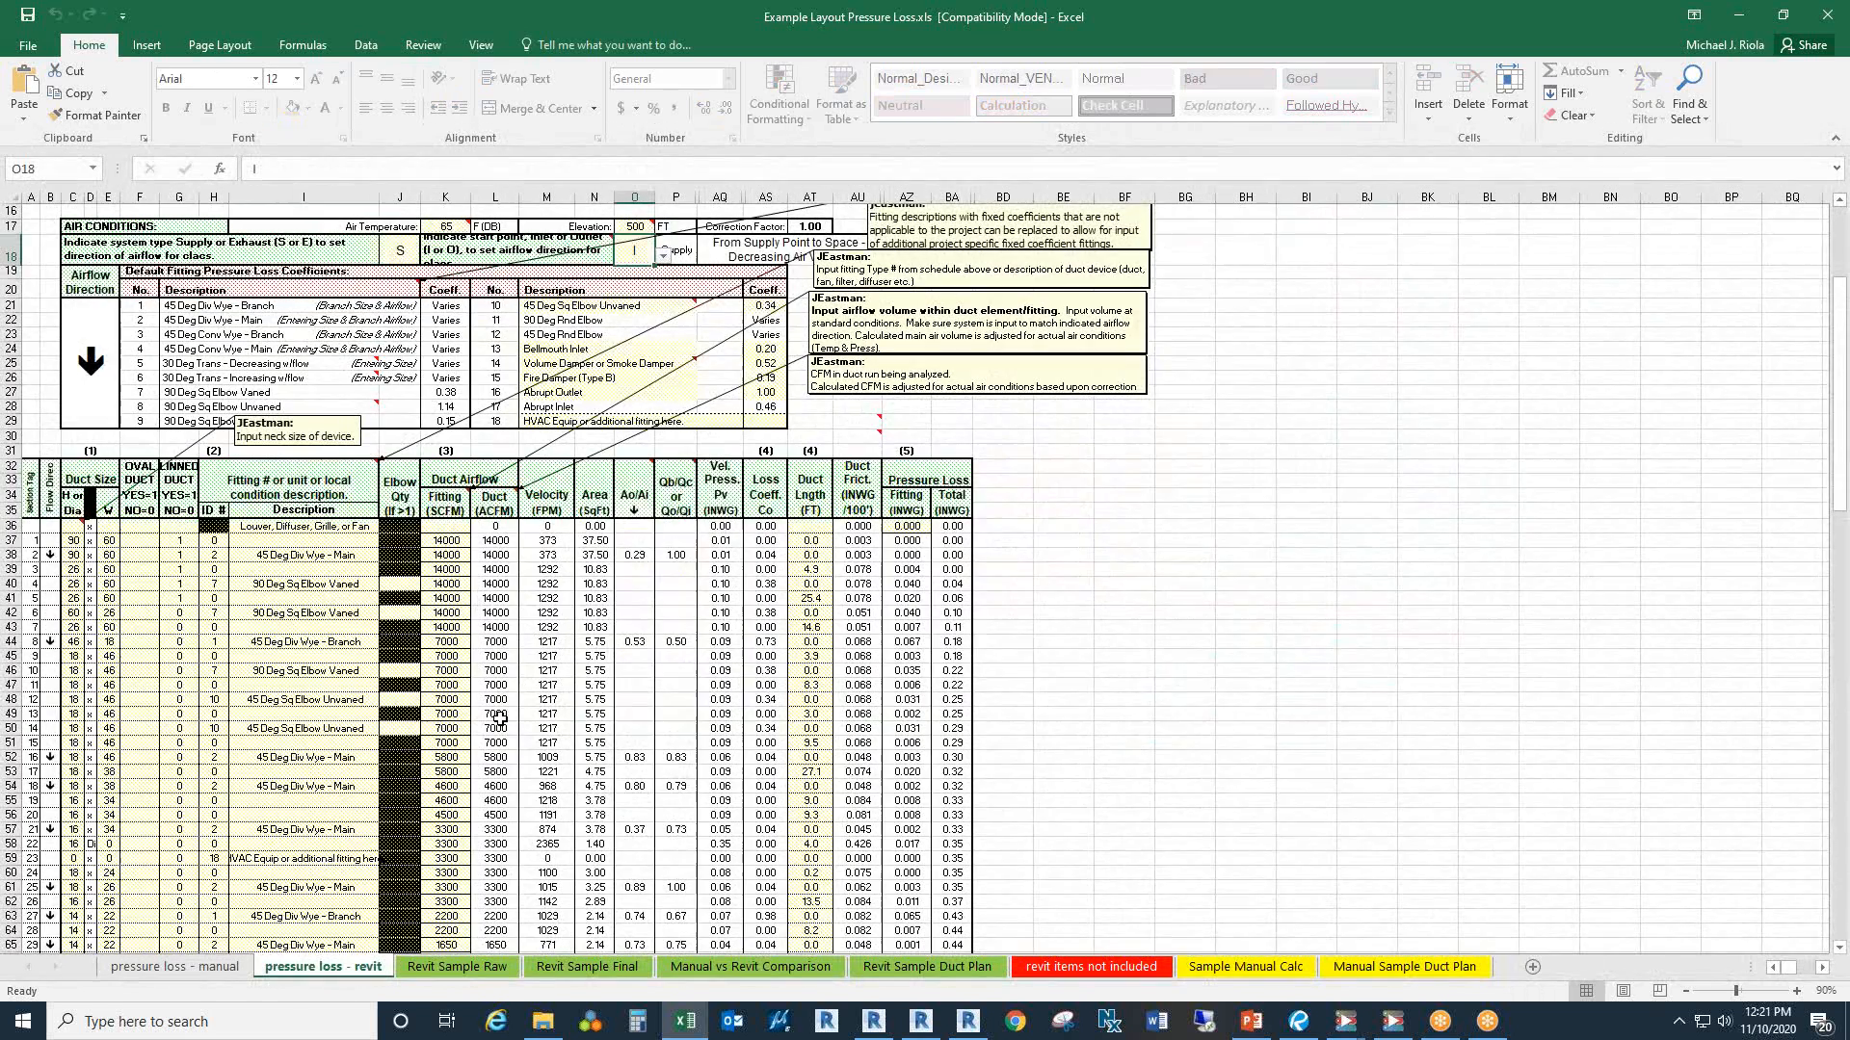
{"action": "scroll", "coordinate": [500, 718], "scroll_direction": "down", "scroll_amount": 4}
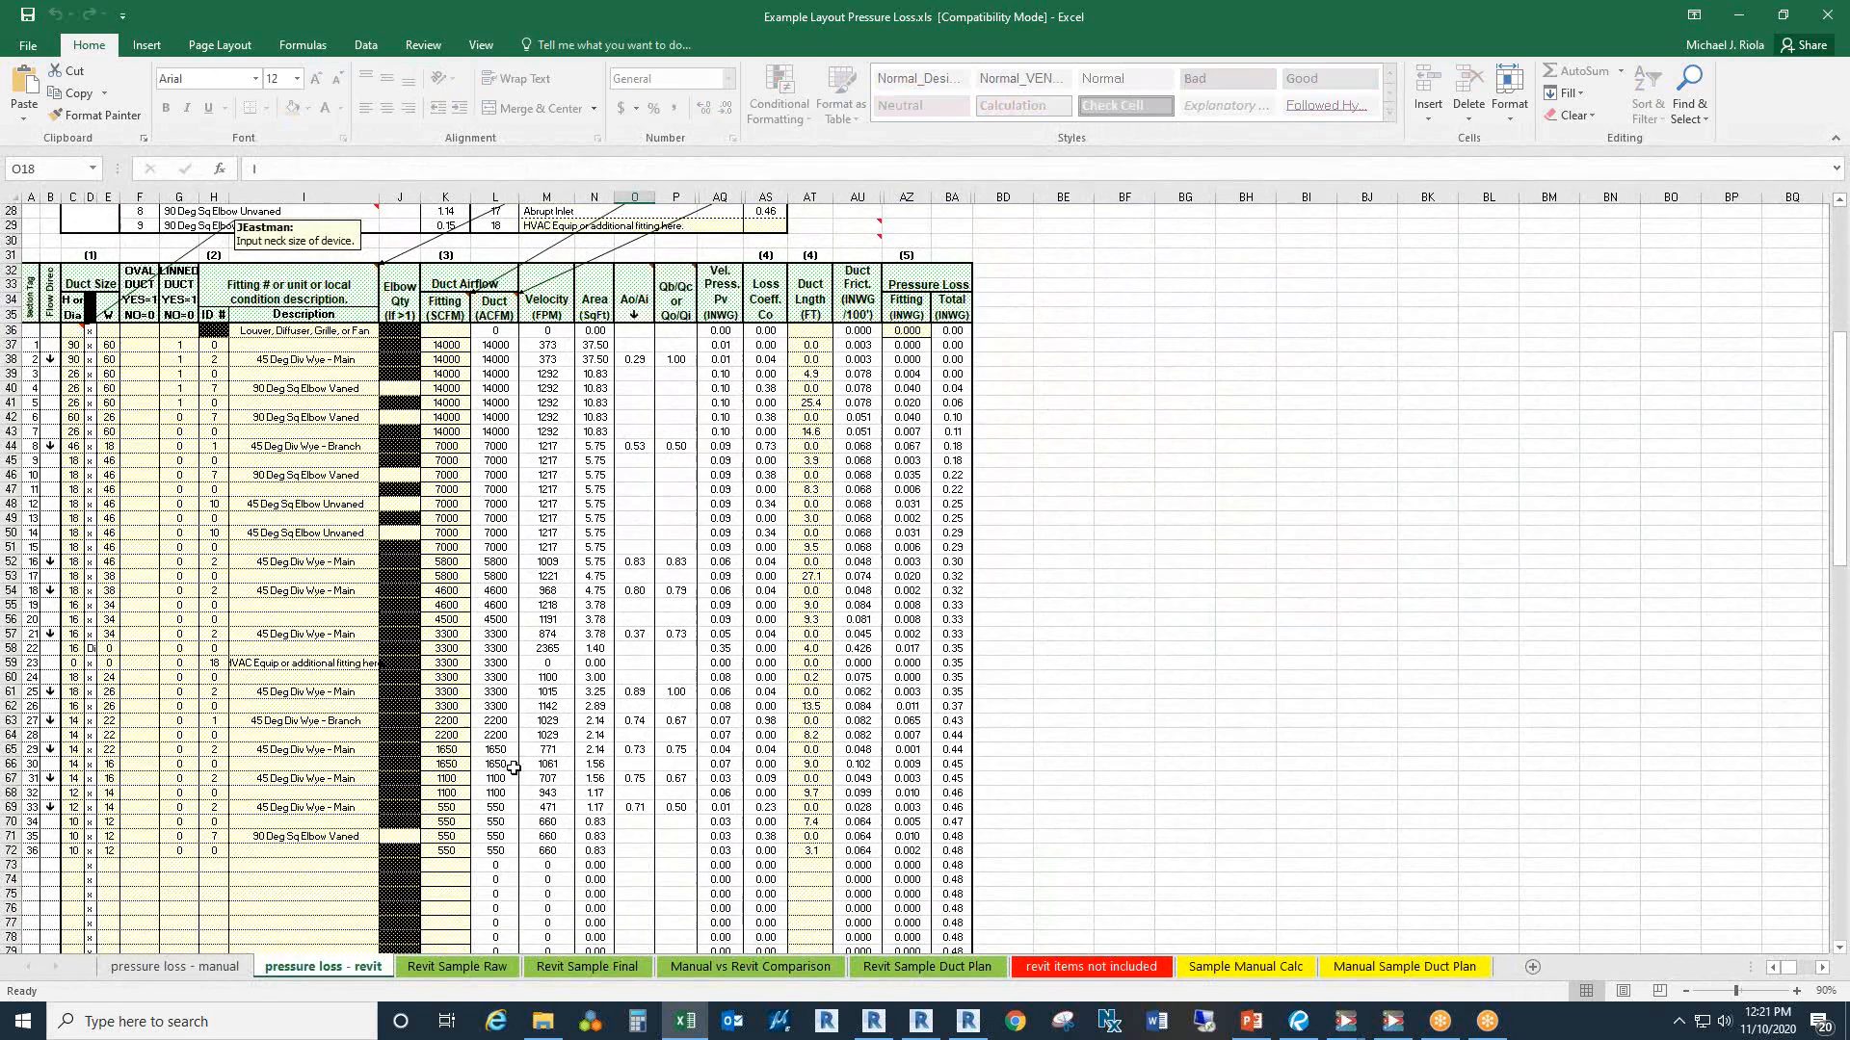
Step: Show the Revit Sample Final sheet and examine the highlighted damper, HVAC equipment and grille rows, selecting the grille description cell
{"action": "left_click", "coordinate": [582, 967]}
{"action": "scroll", "coordinate": [392, 574], "scroll_direction": "down", "scroll_amount": 7}
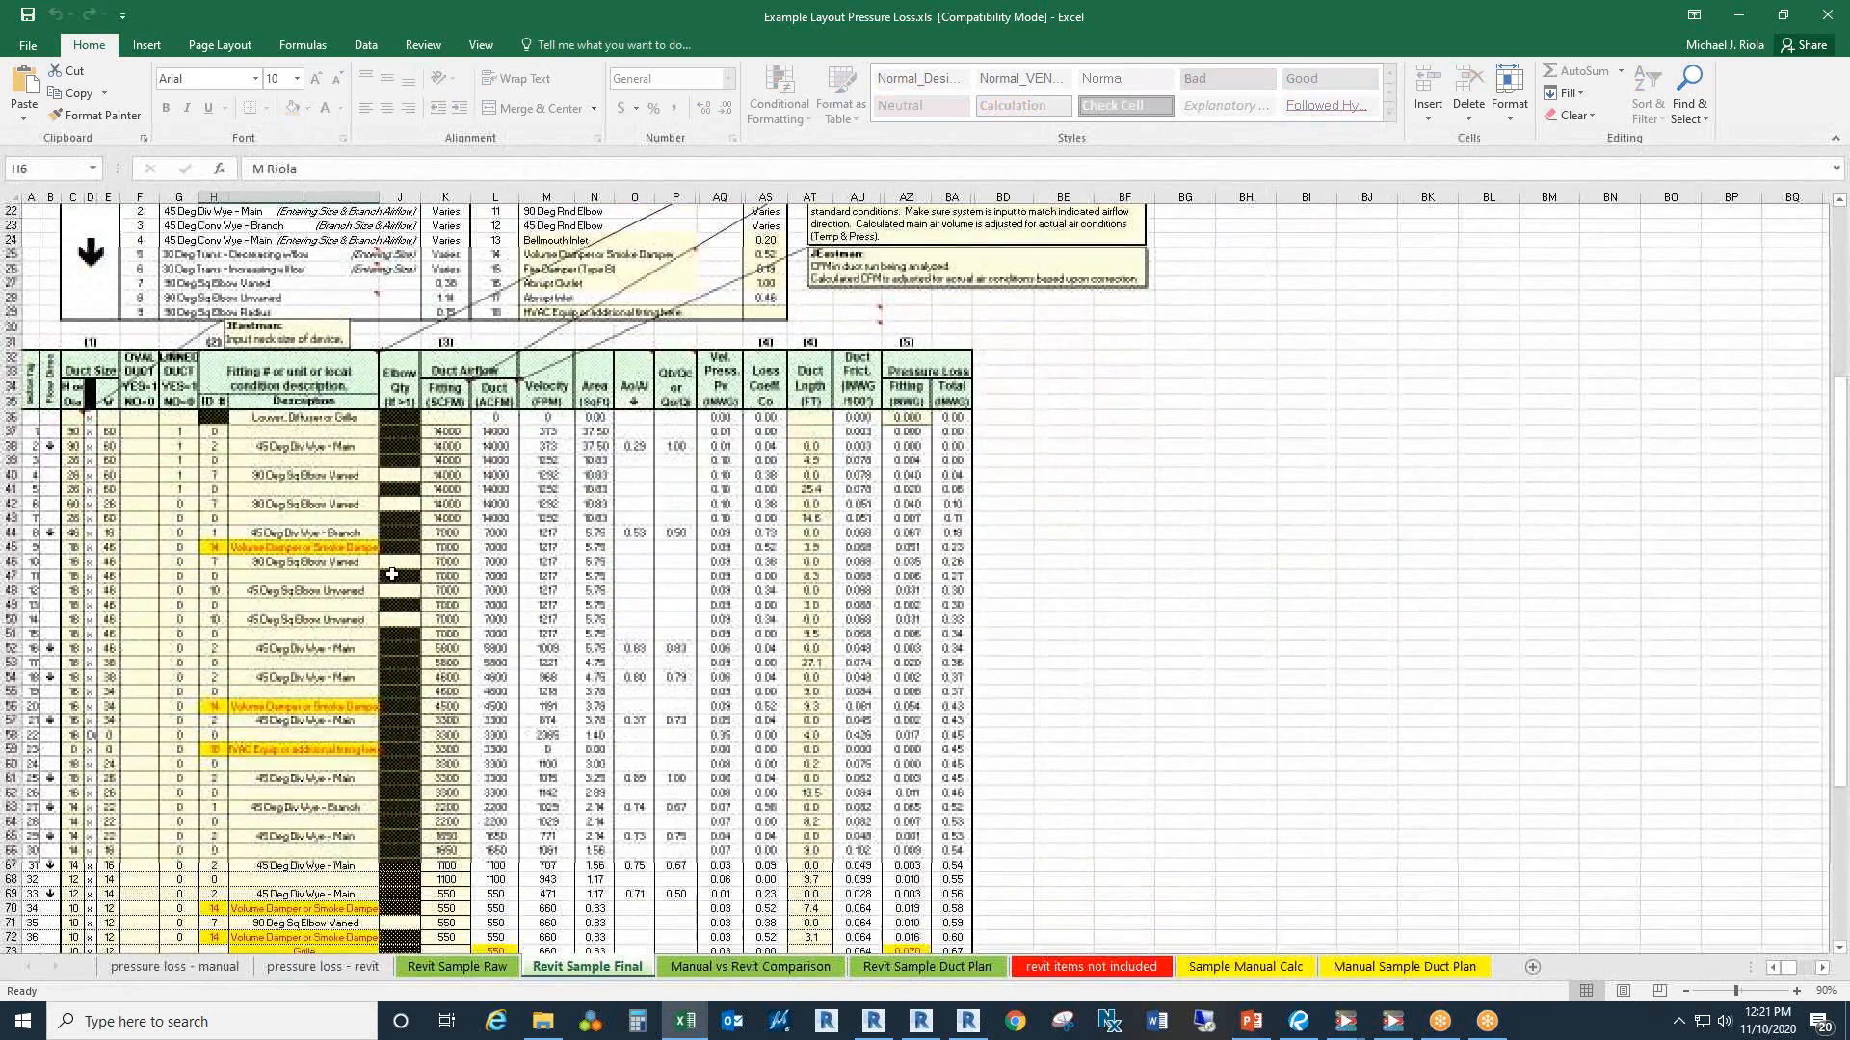
{"action": "scroll", "coordinate": [323, 517], "scroll_direction": "down", "scroll_amount": 1}
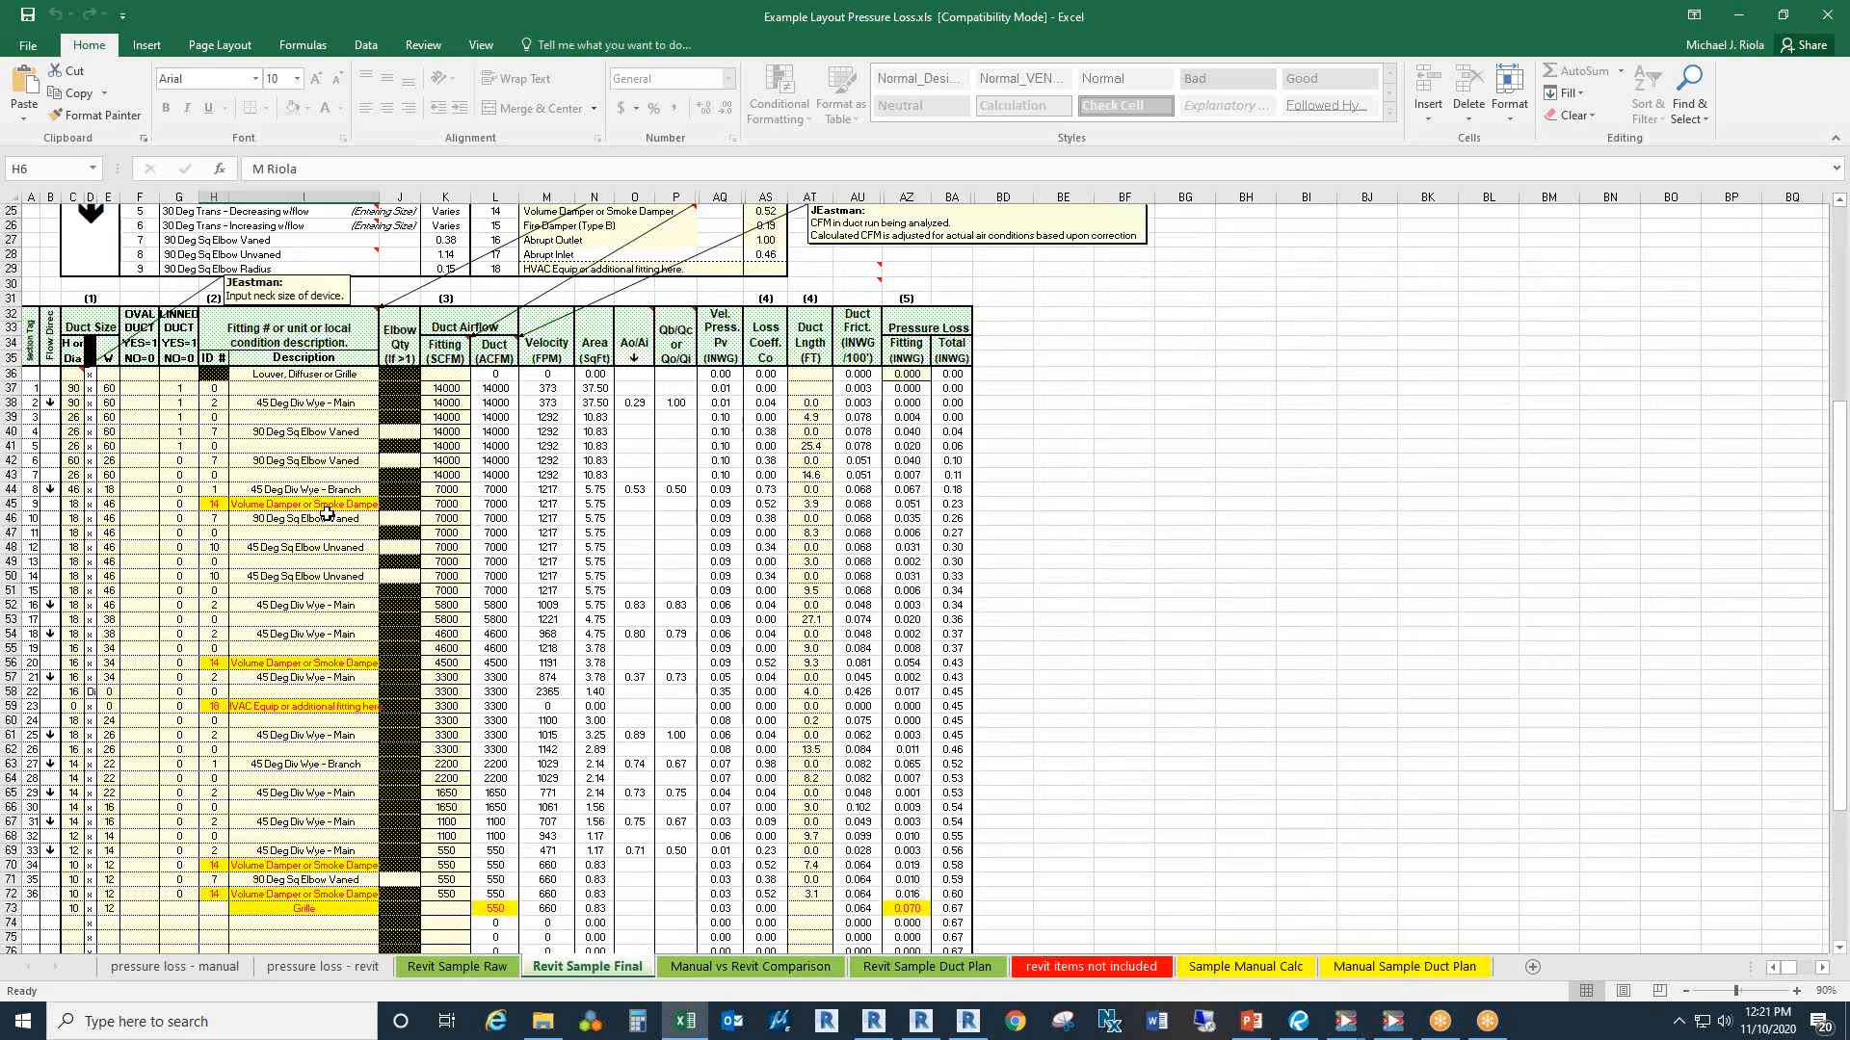
{"action": "scroll", "coordinate": [327, 513], "scroll_direction": "down", "scroll_amount": 2}
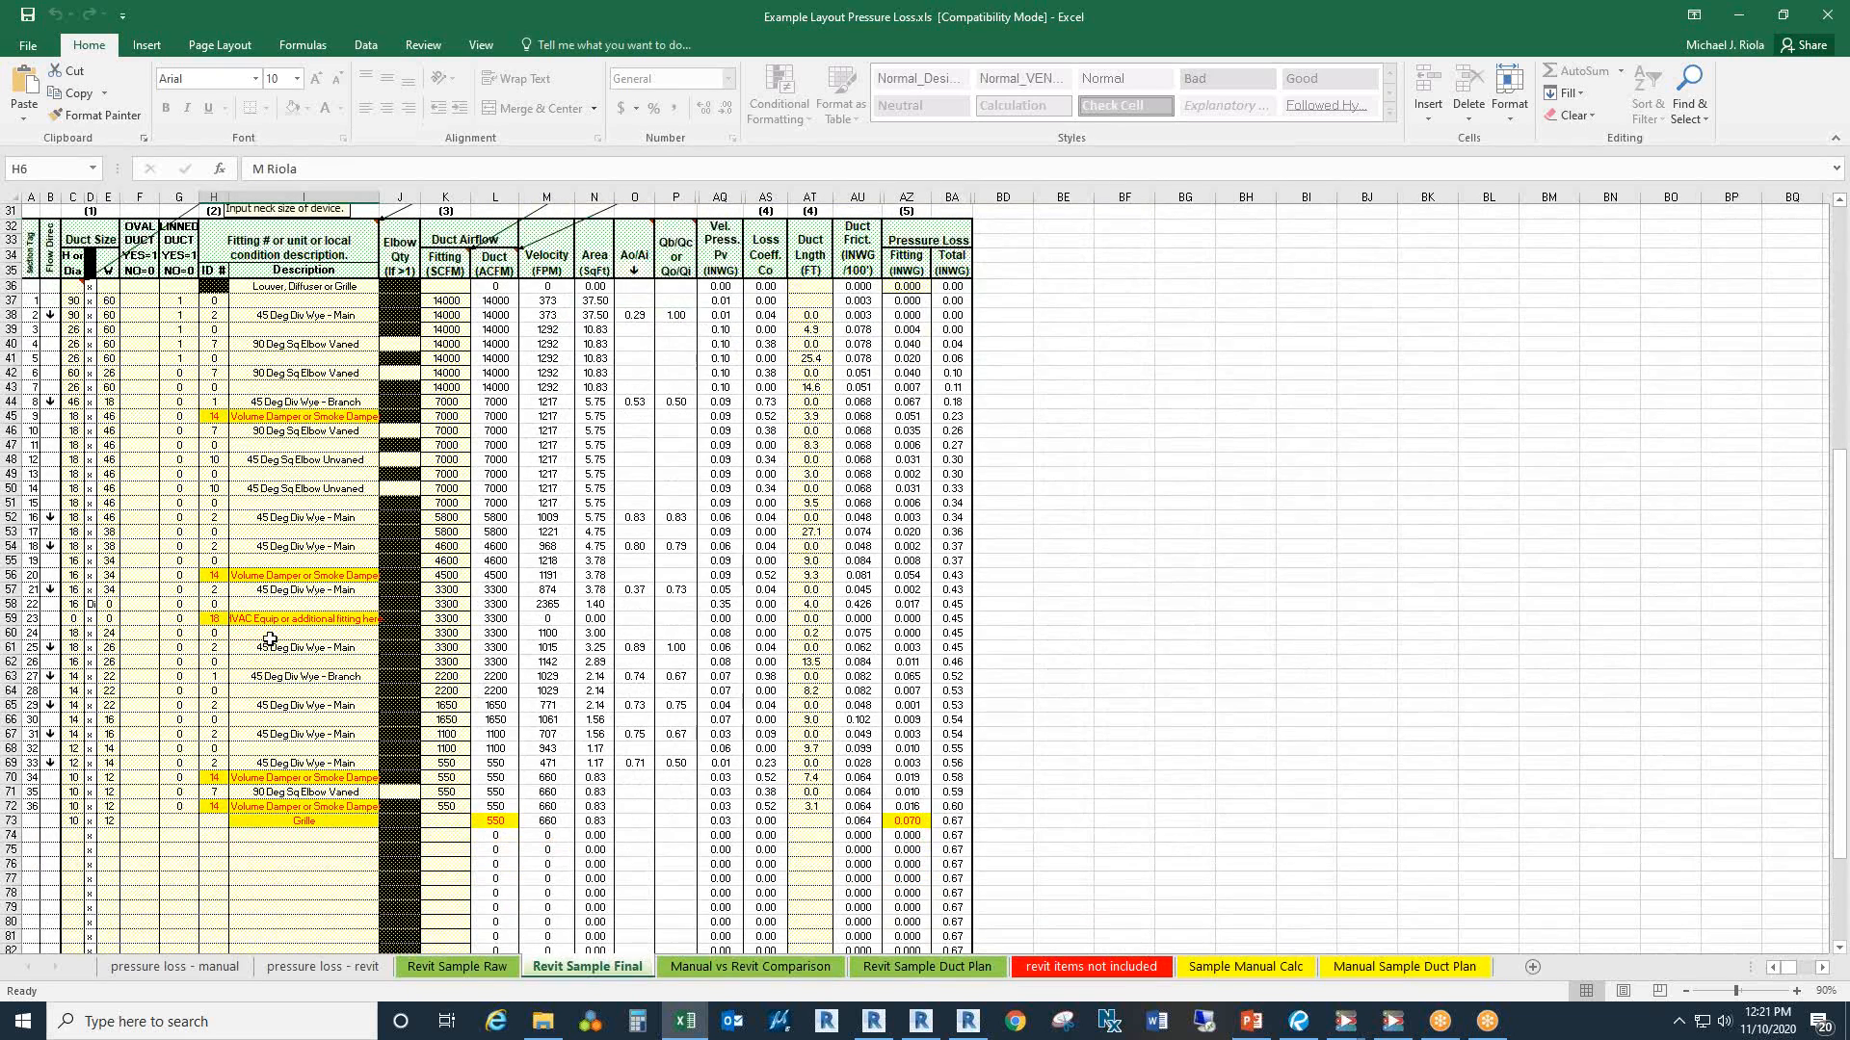
{"action": "left_click", "coordinate": [301, 821]}
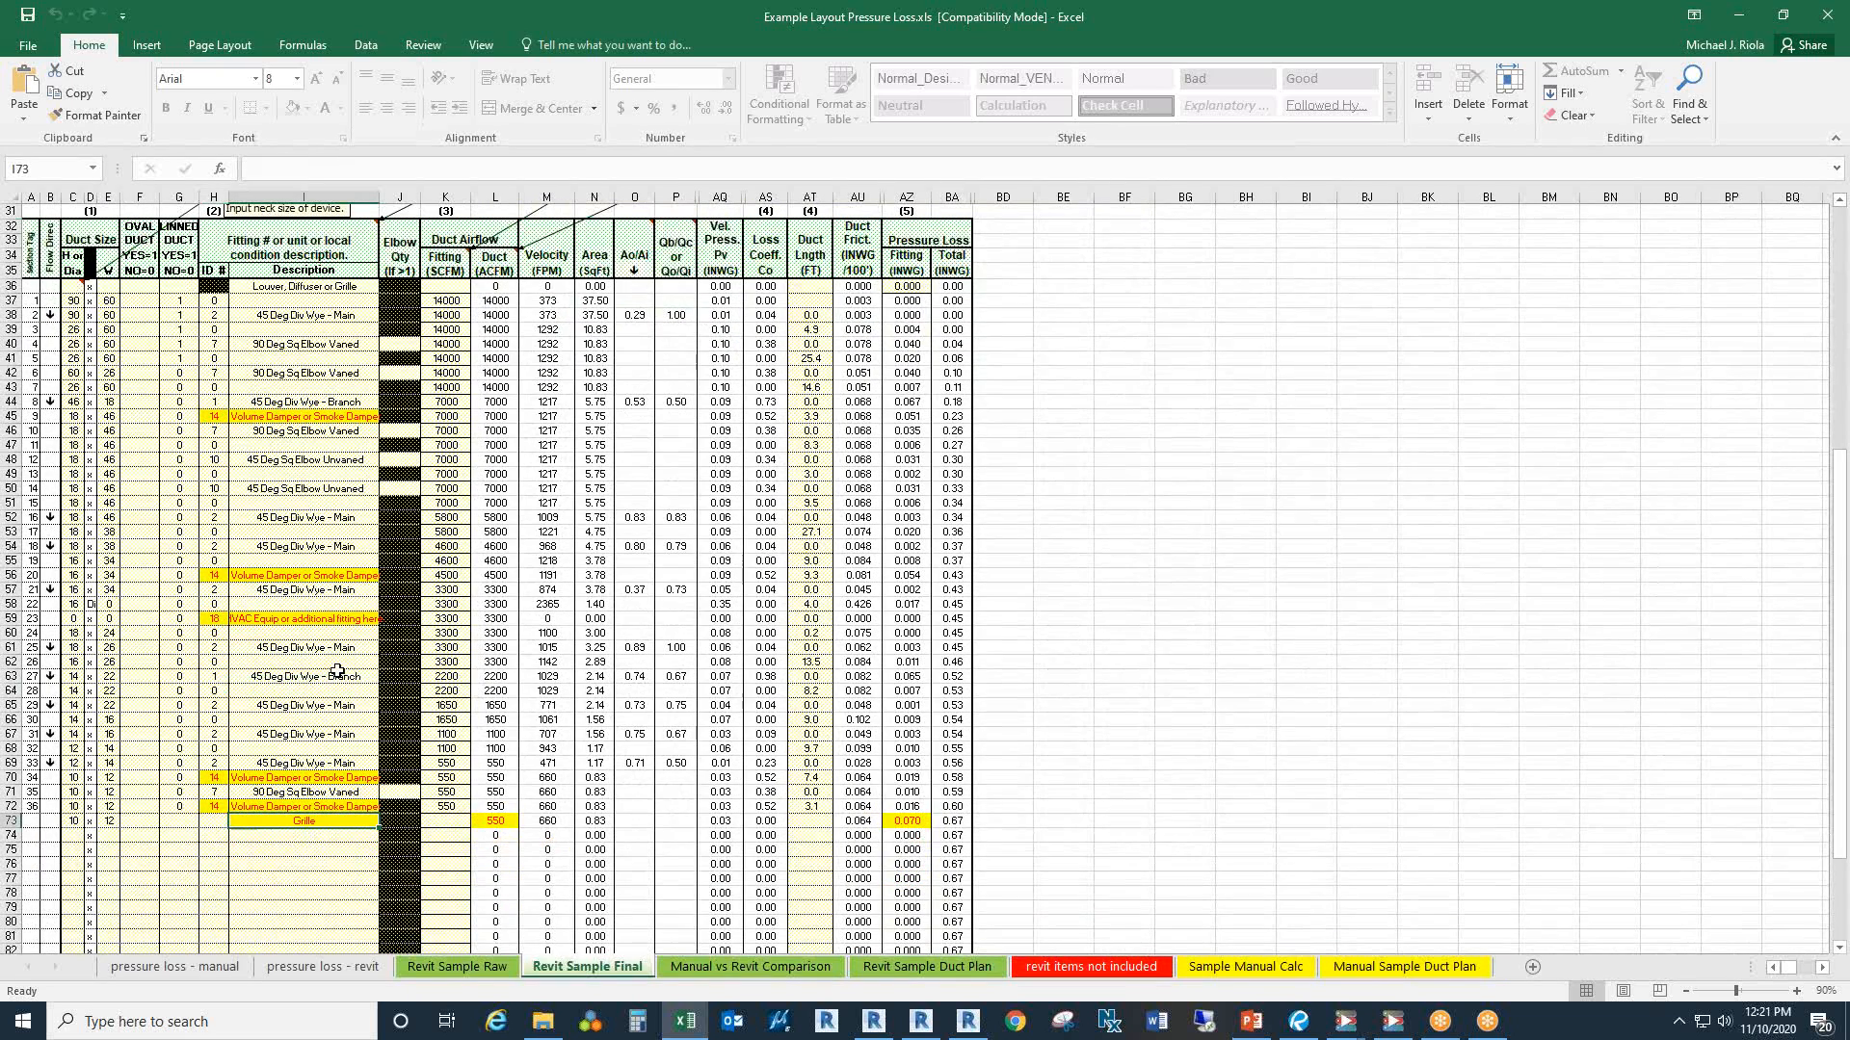
{"action": "scroll", "coordinate": [355, 573], "scroll_direction": "up", "scroll_amount": 2}
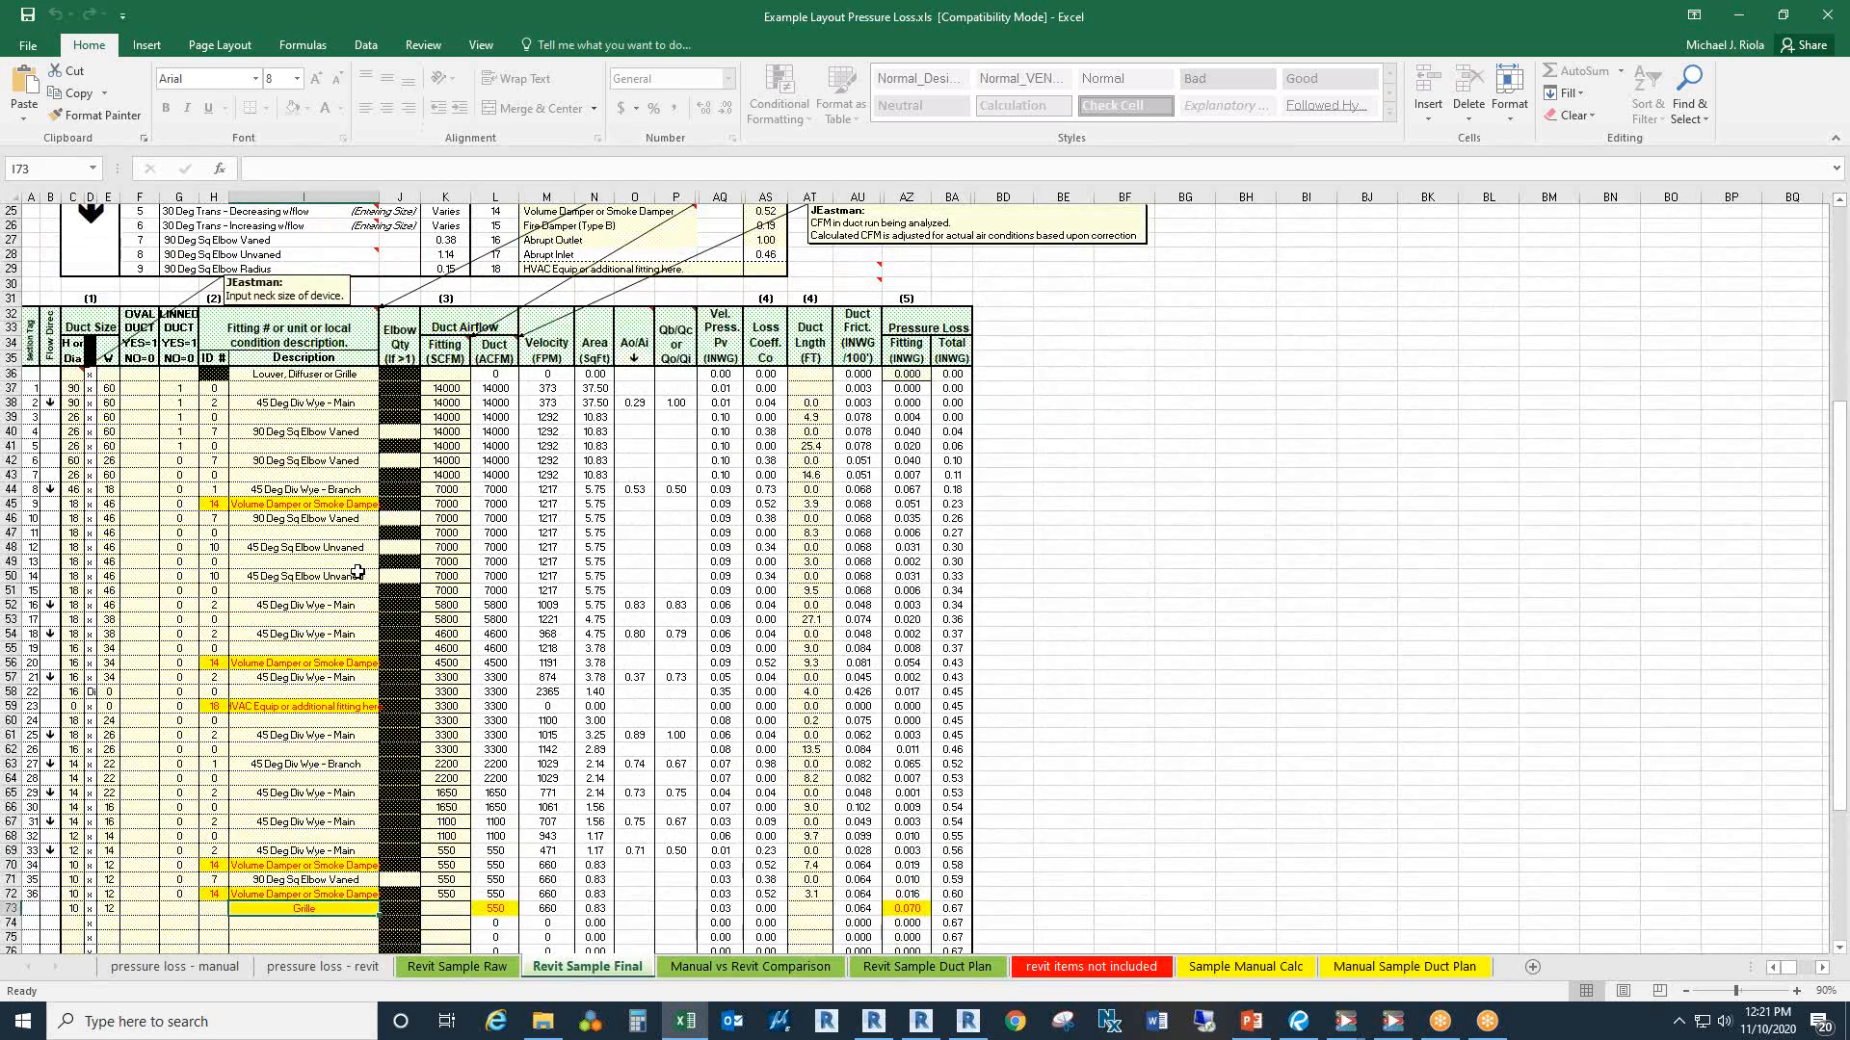
{"action": "scroll", "coordinate": [493, 542], "scroll_direction": "up", "scroll_amount": 3}
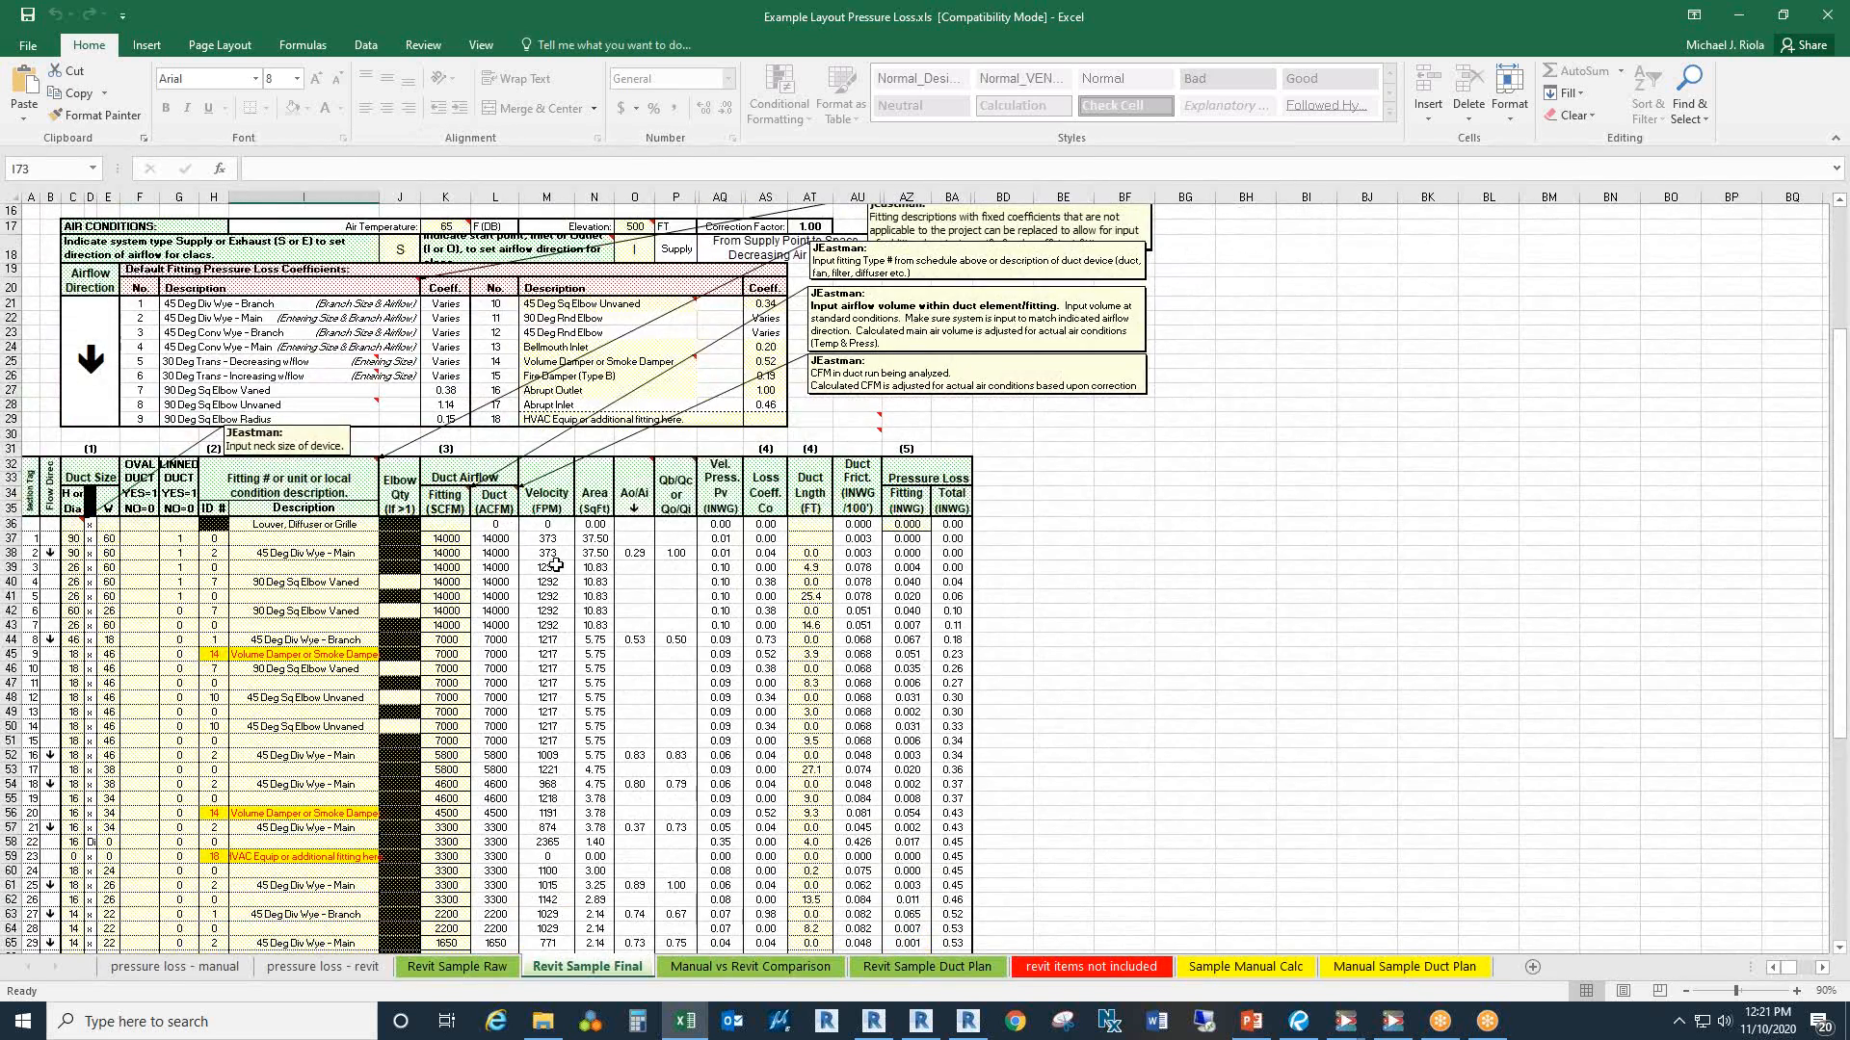
{"action": "scroll", "coordinate": [559, 555], "scroll_direction": "down", "scroll_amount": 4}
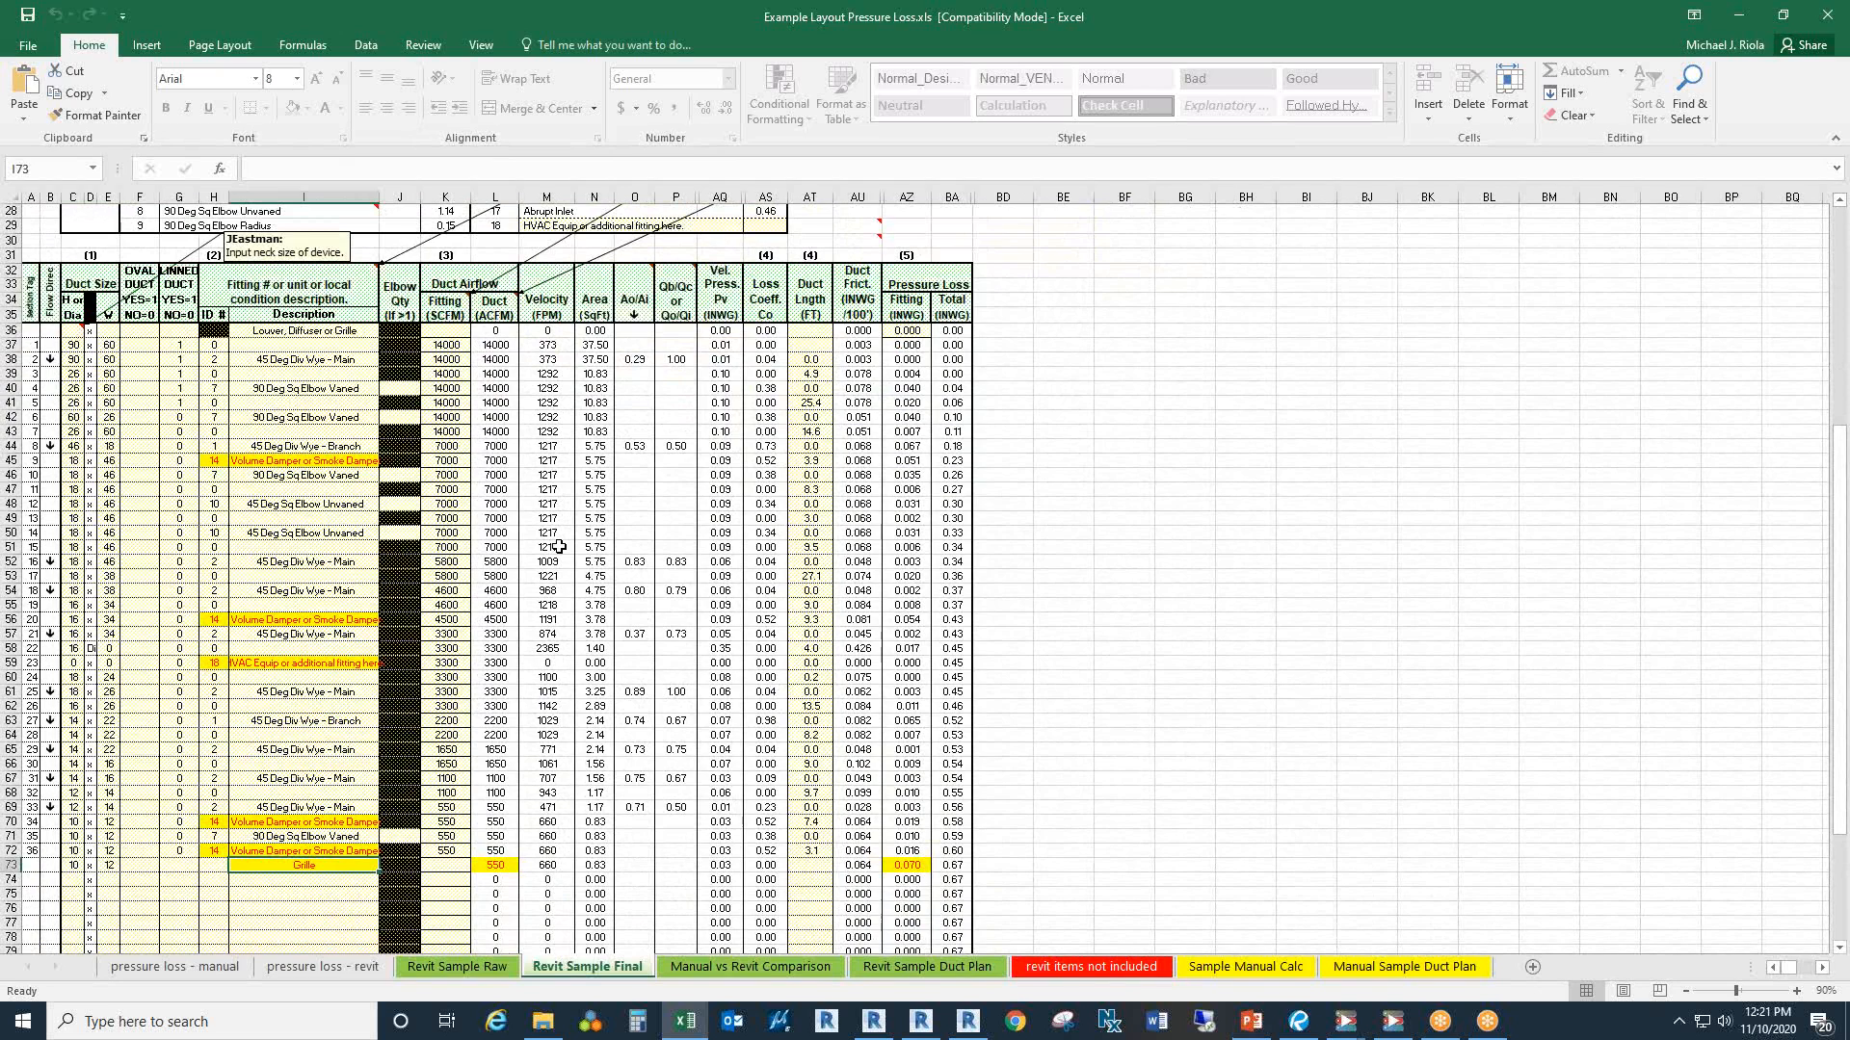
{"action": "scroll", "coordinate": [686, 493], "scroll_direction": "up", "scroll_amount": 2}
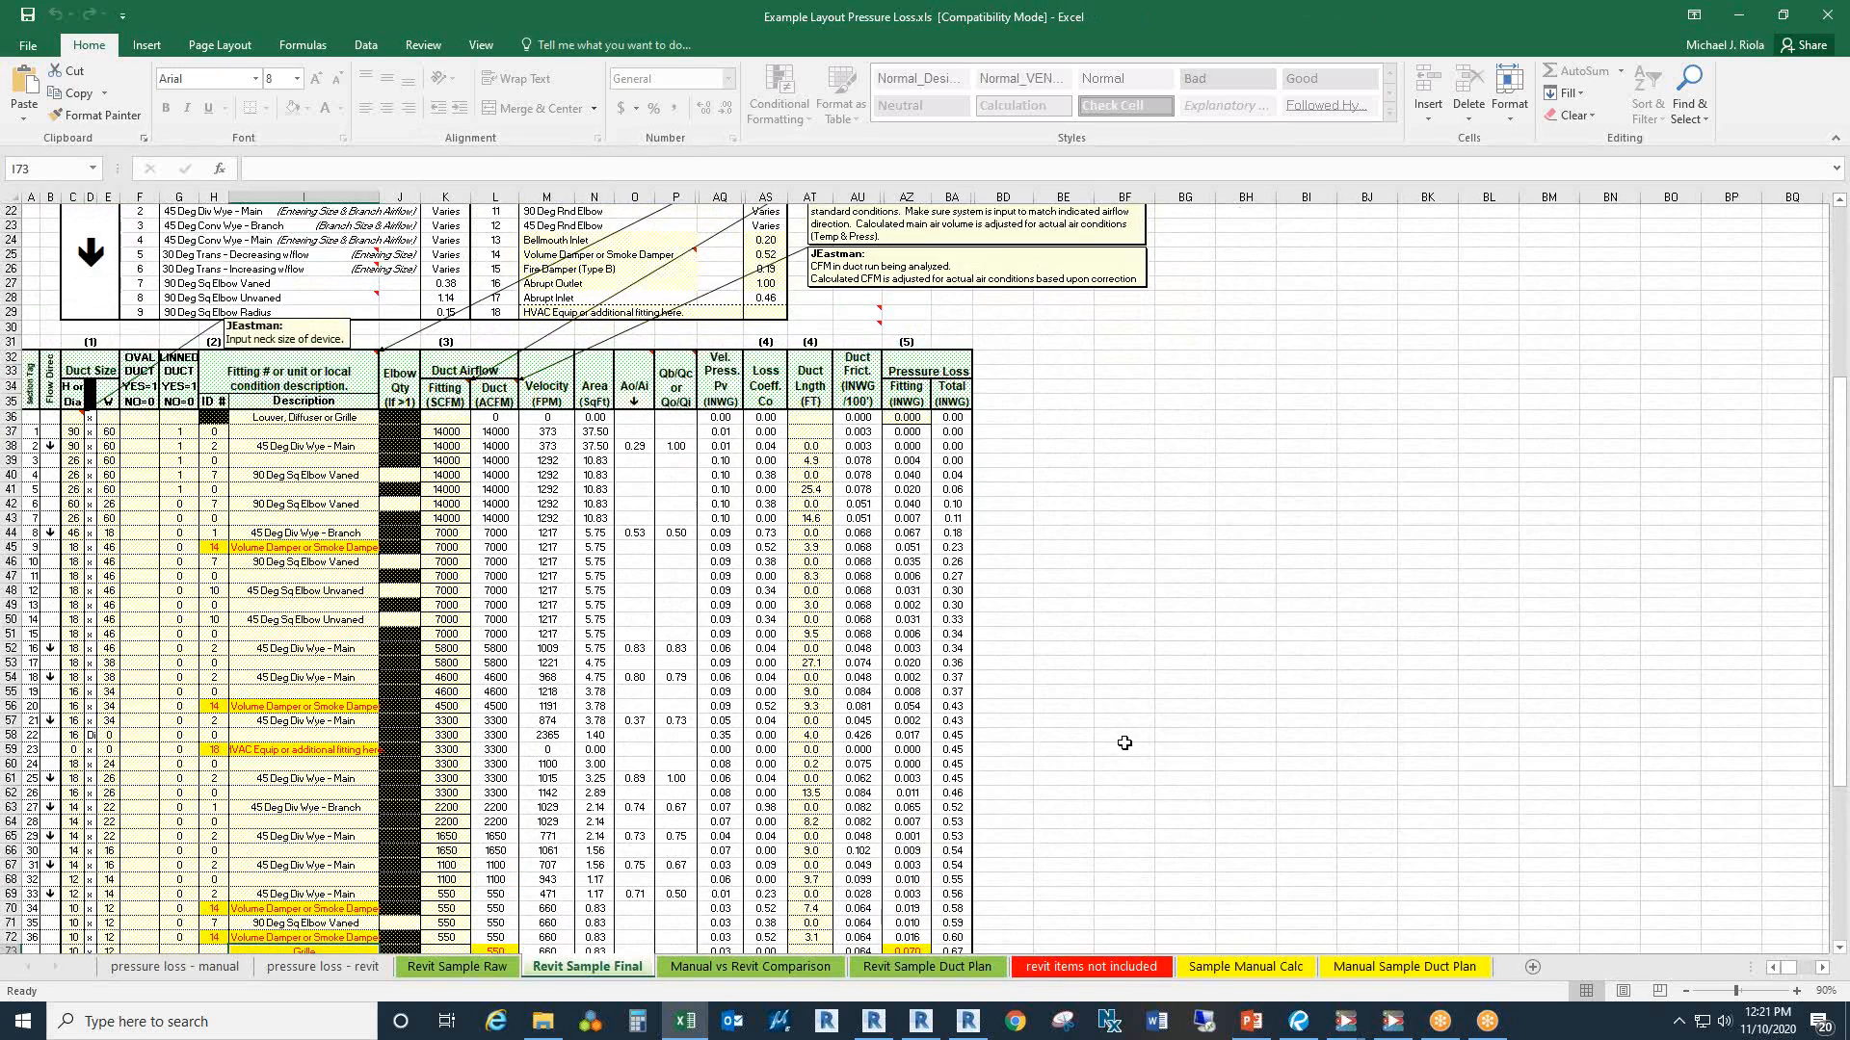
Step: Return to the revit items not included sheet, minimize the workbook and activate the duct plan view on Revit sheet H100
{"action": "left_click", "coordinate": [1076, 967]}
{"action": "left_click_drag", "start_coordinate": [1243, 29], "coordinate": [1280, 169]}
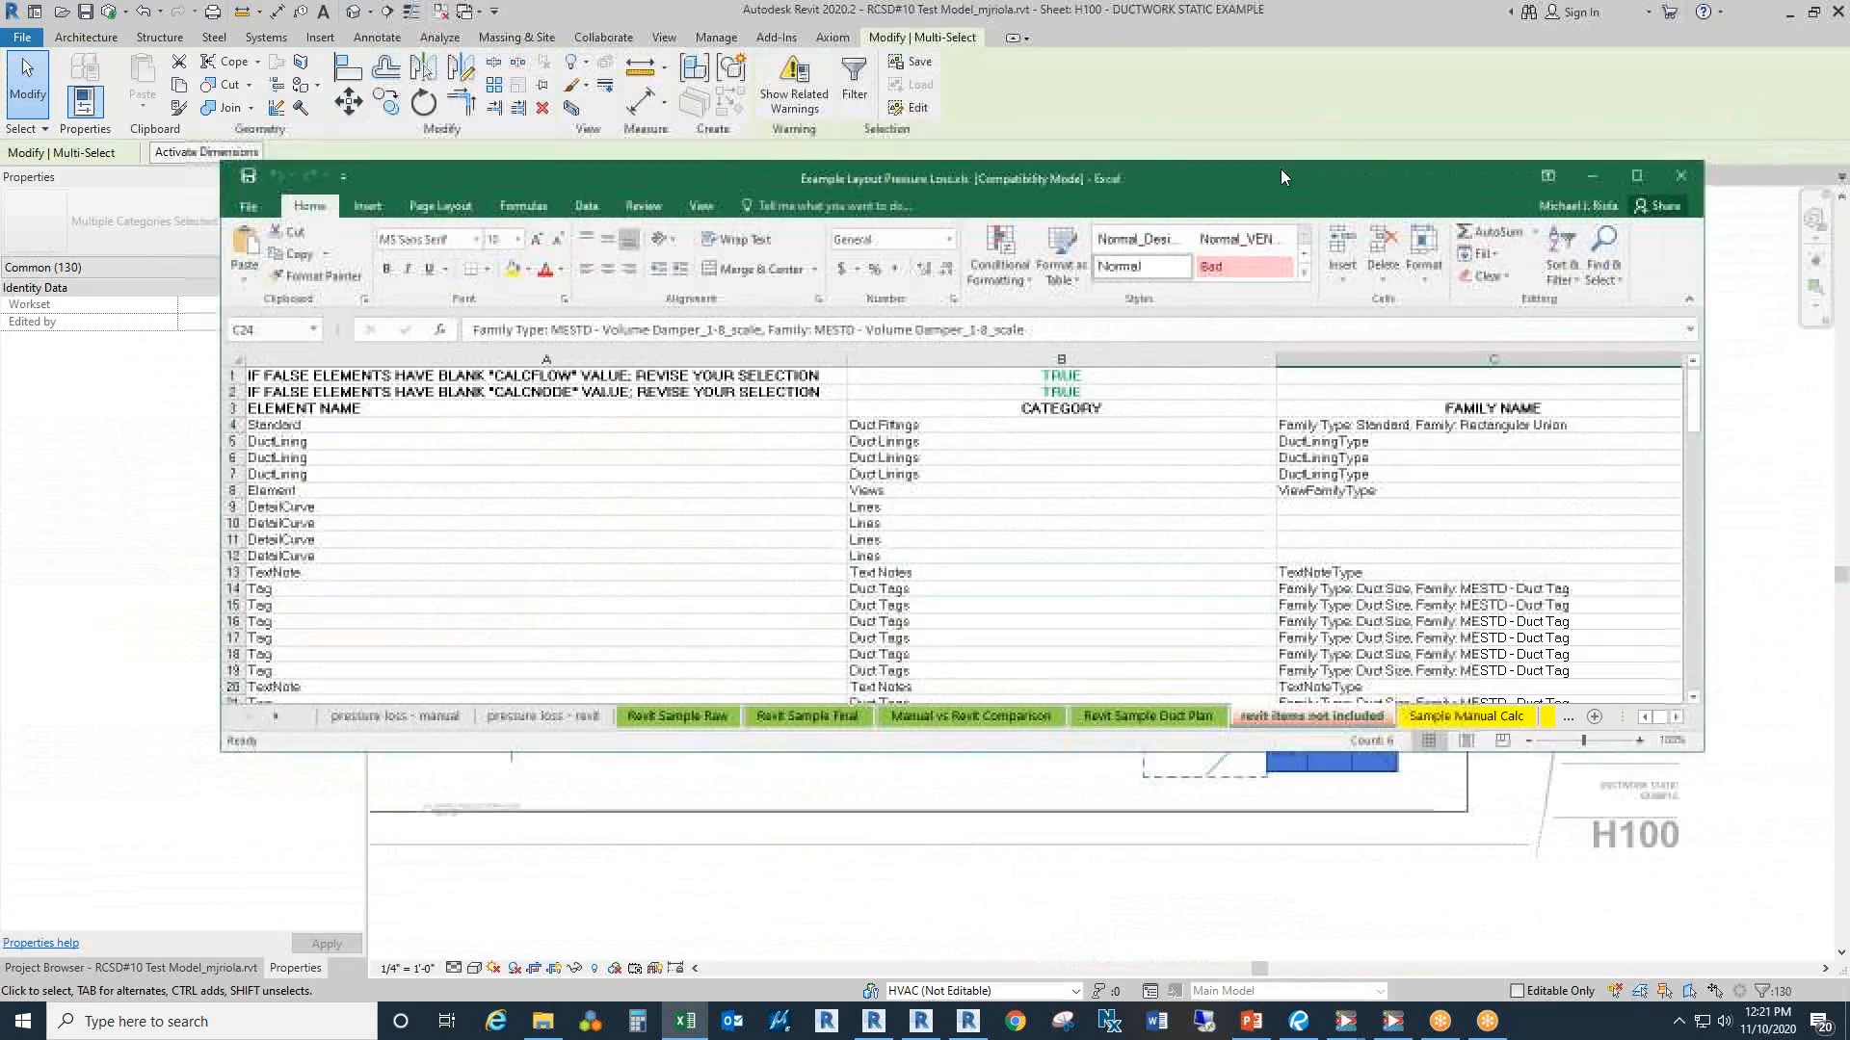
{"action": "left_click", "coordinate": [1593, 177]}
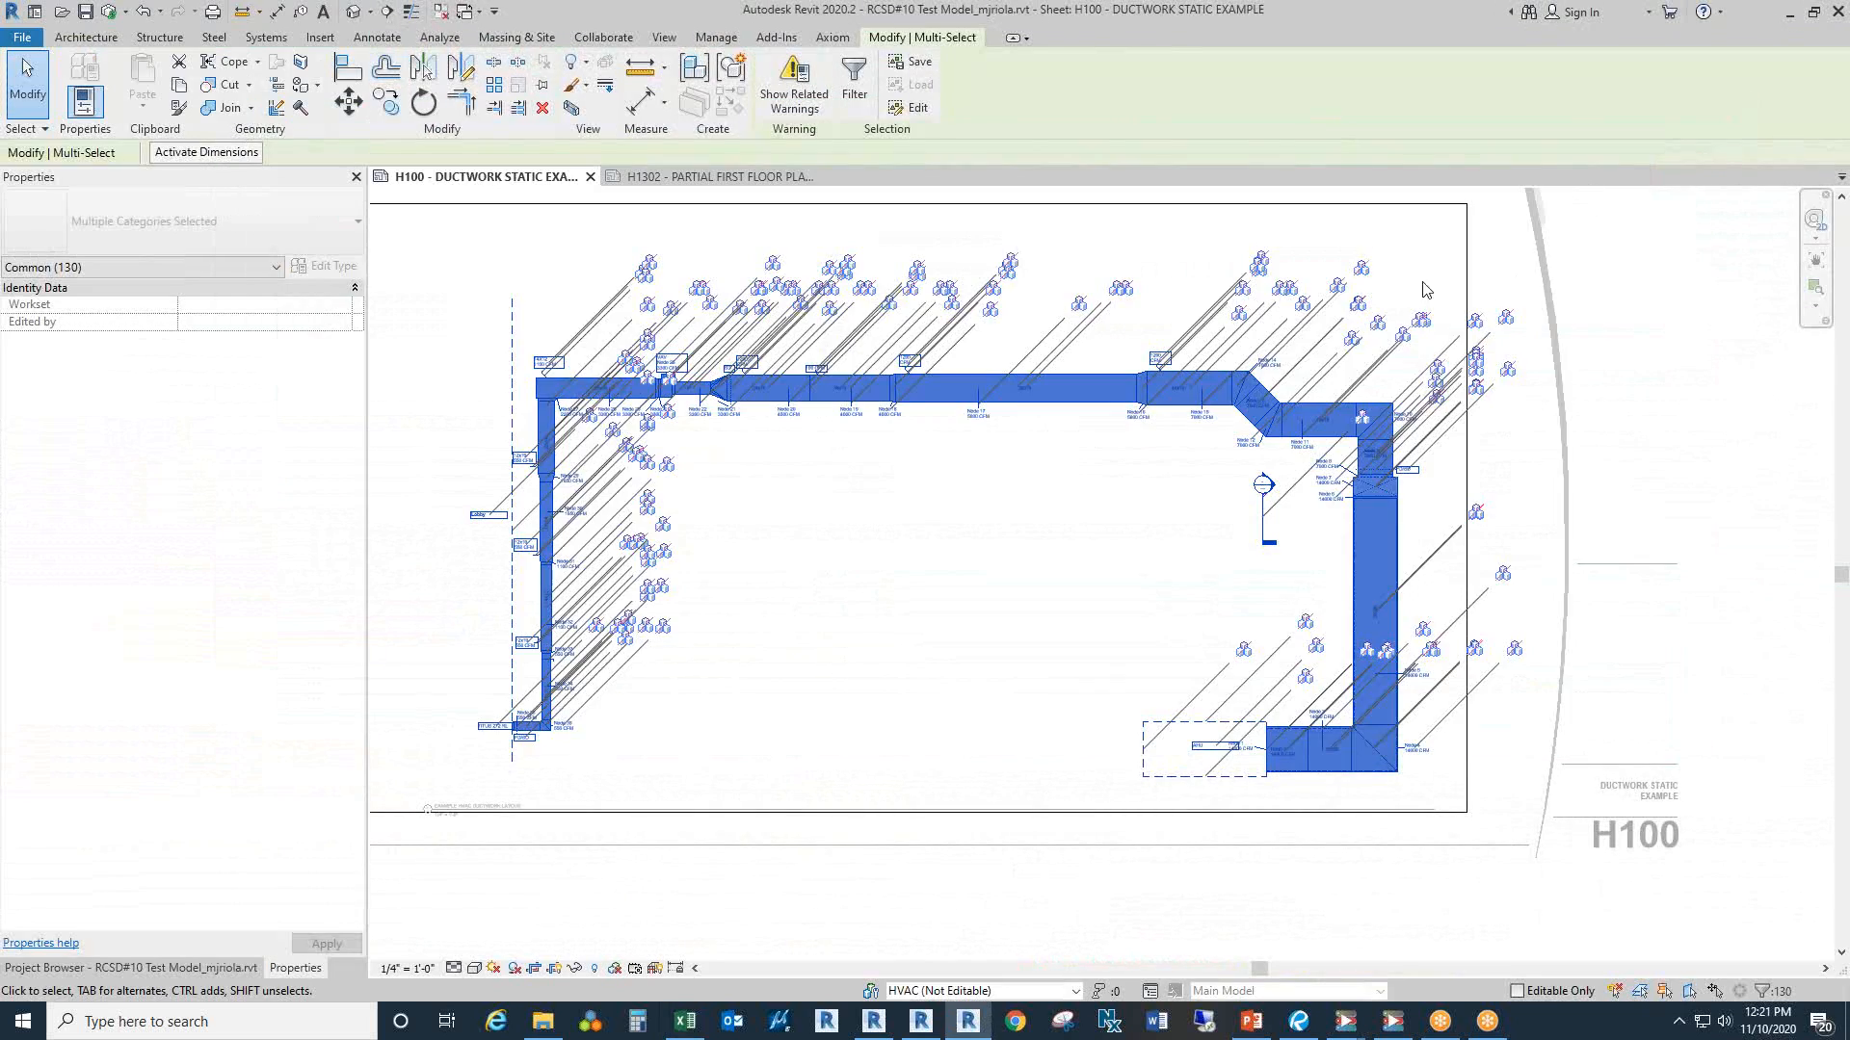
{"action": "double_click", "coordinate": [1002, 636]}
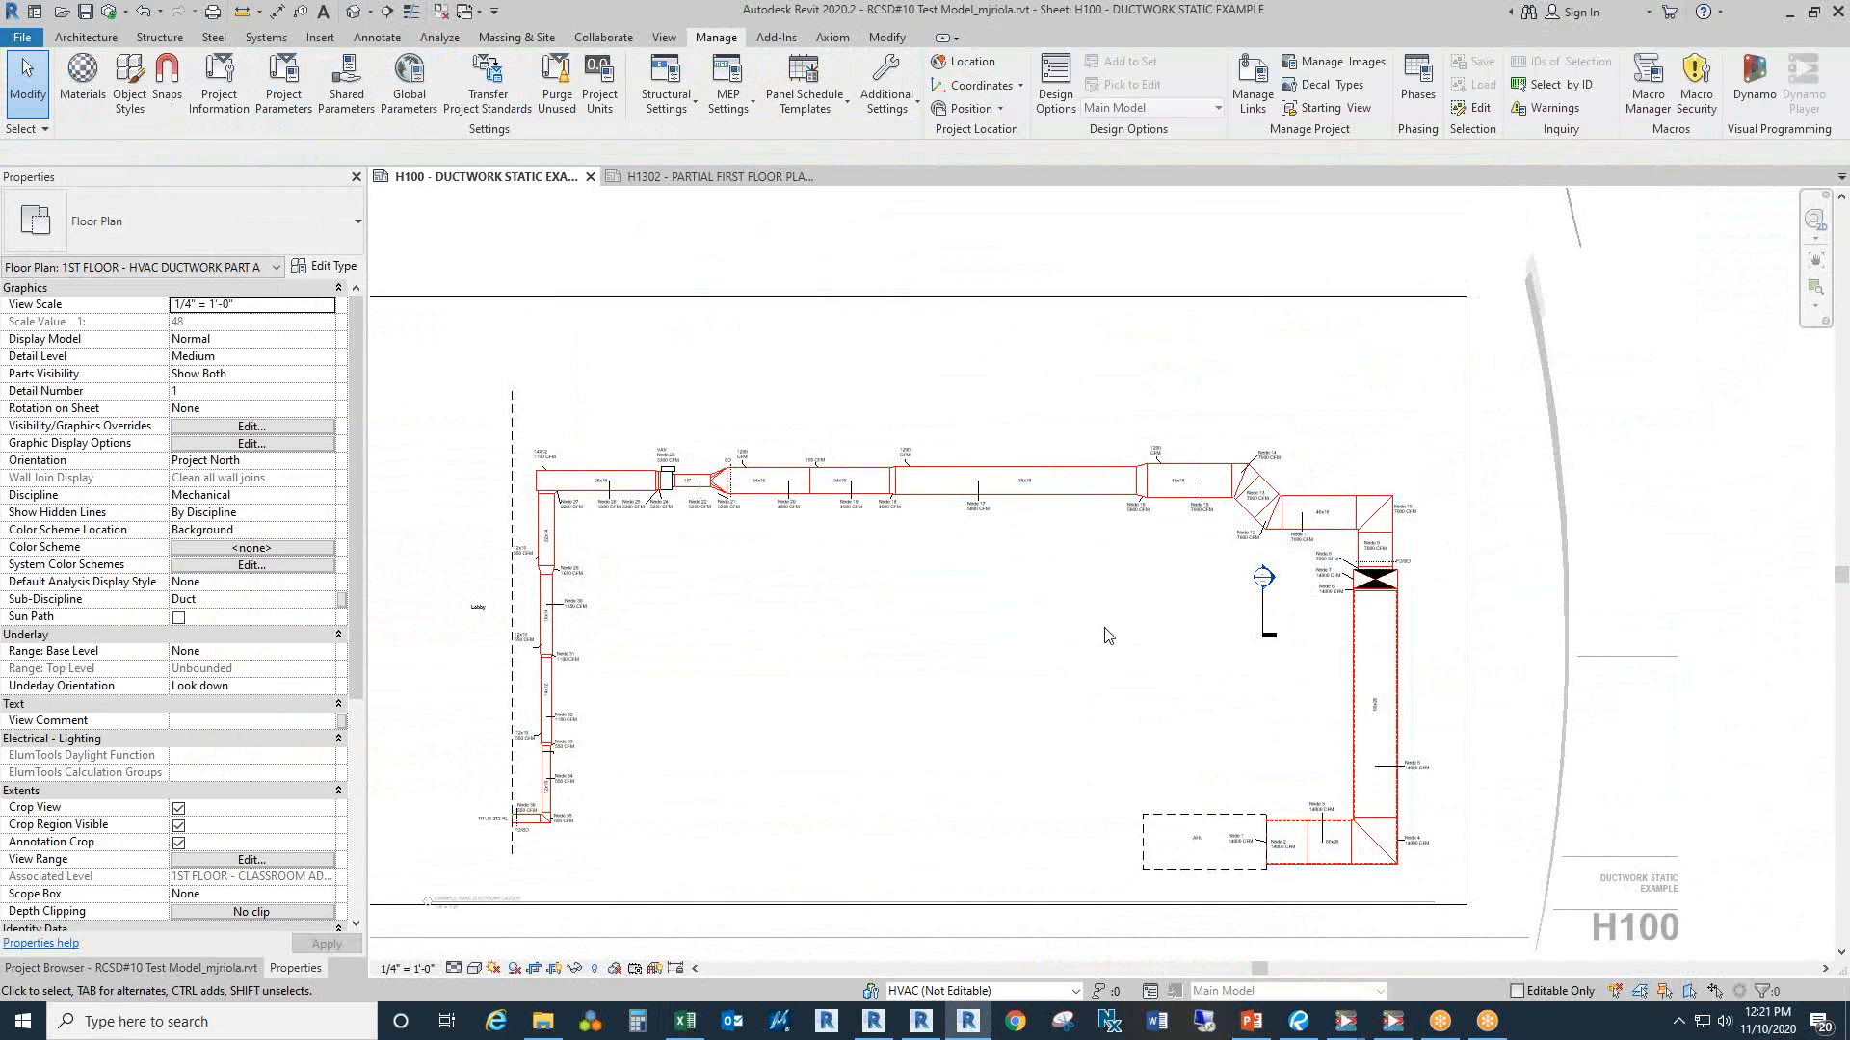
{"action": "left_click_drag", "start_coordinate": [1105, 628], "coordinate": [1147, 652]}
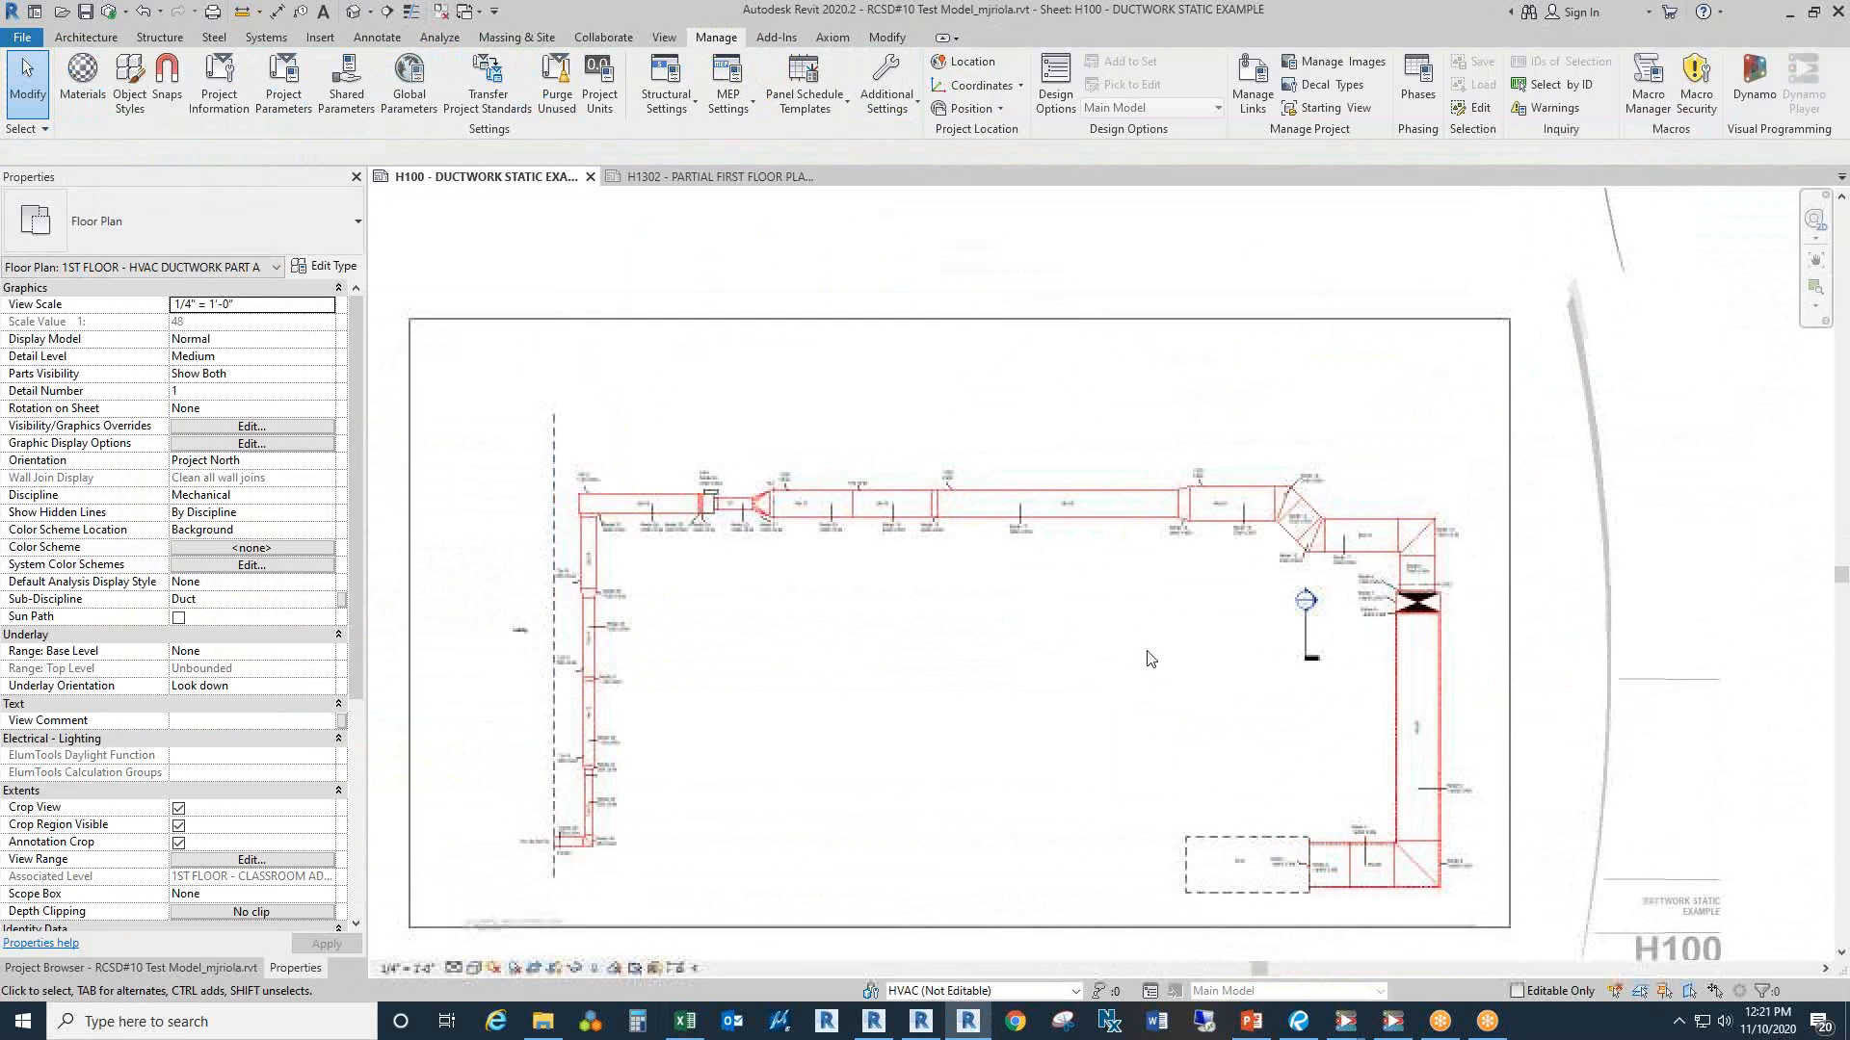
Step: Switch back to the Excel workbook, maximize it and highlight the category and element name cells of rows 24 to 29
{"action": "left_click", "coordinate": [685, 1021]}
{"action": "double_click", "coordinate": [1069, 183]}
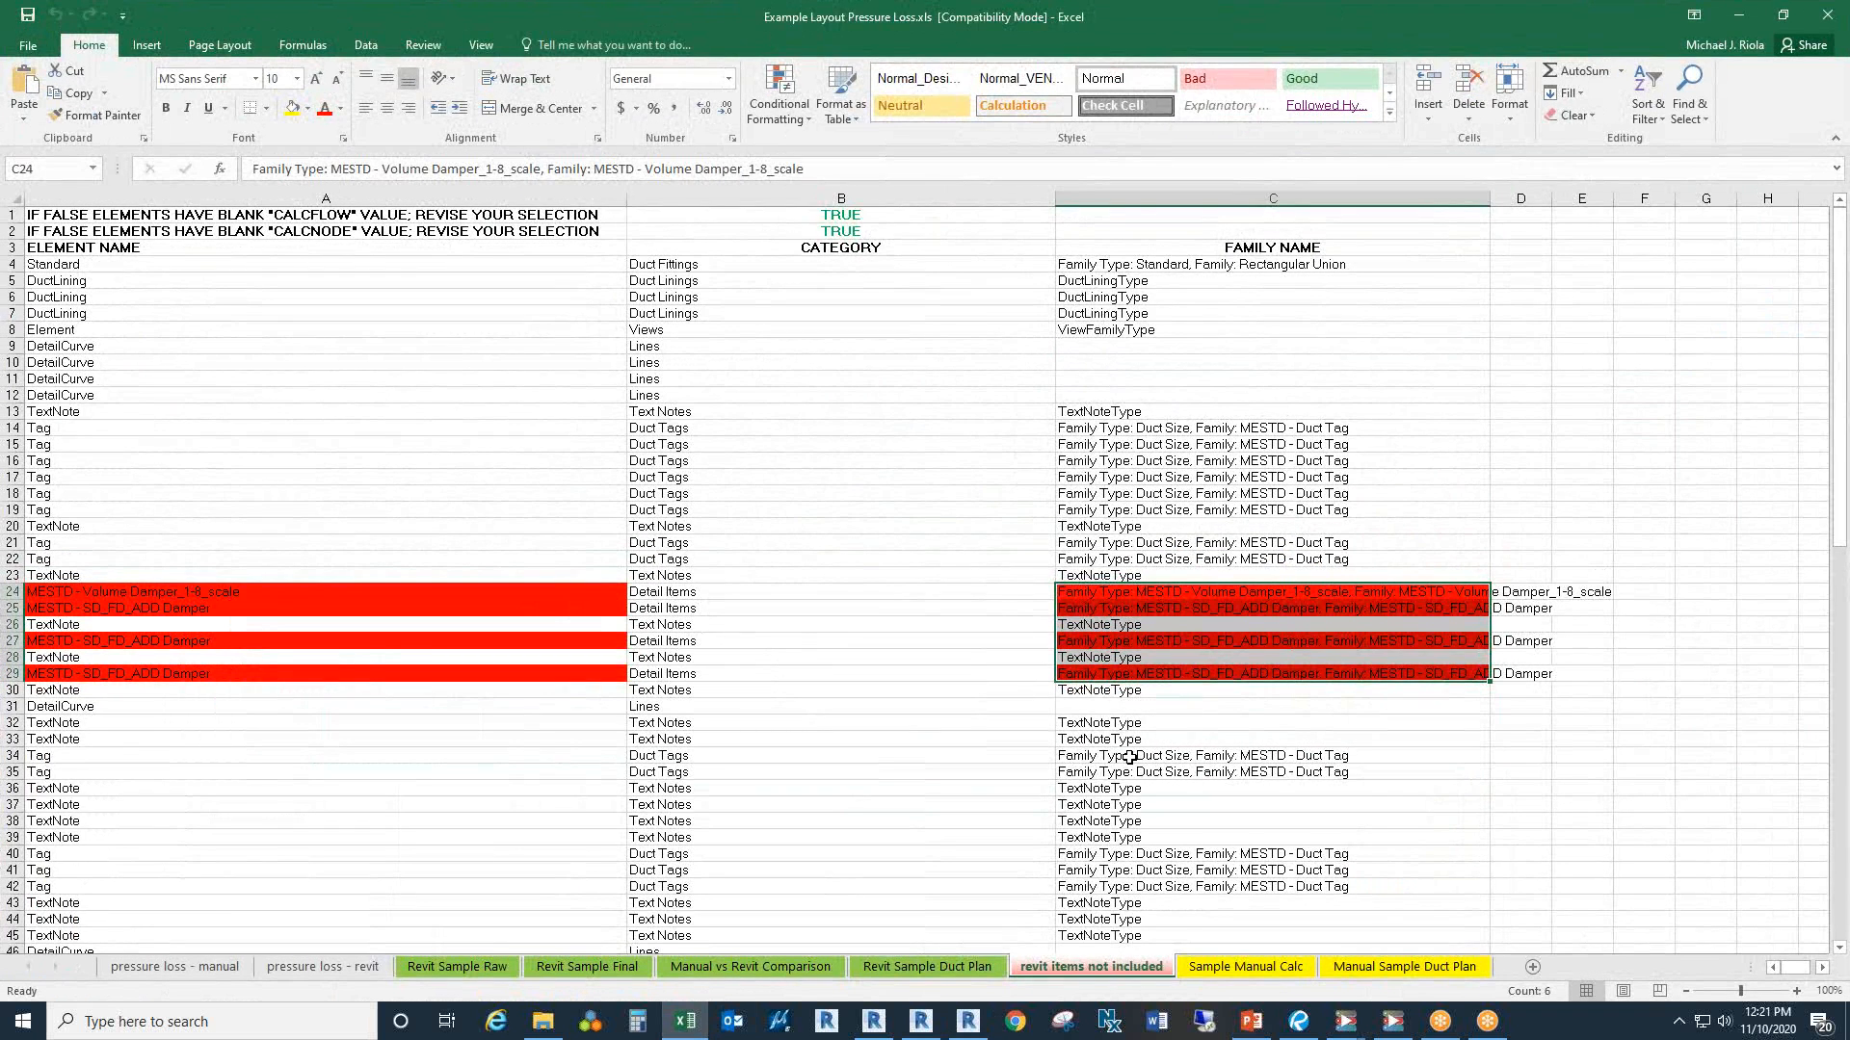
{"action": "scroll", "coordinate": [1129, 757], "scroll_direction": "down", "scroll_amount": 1}
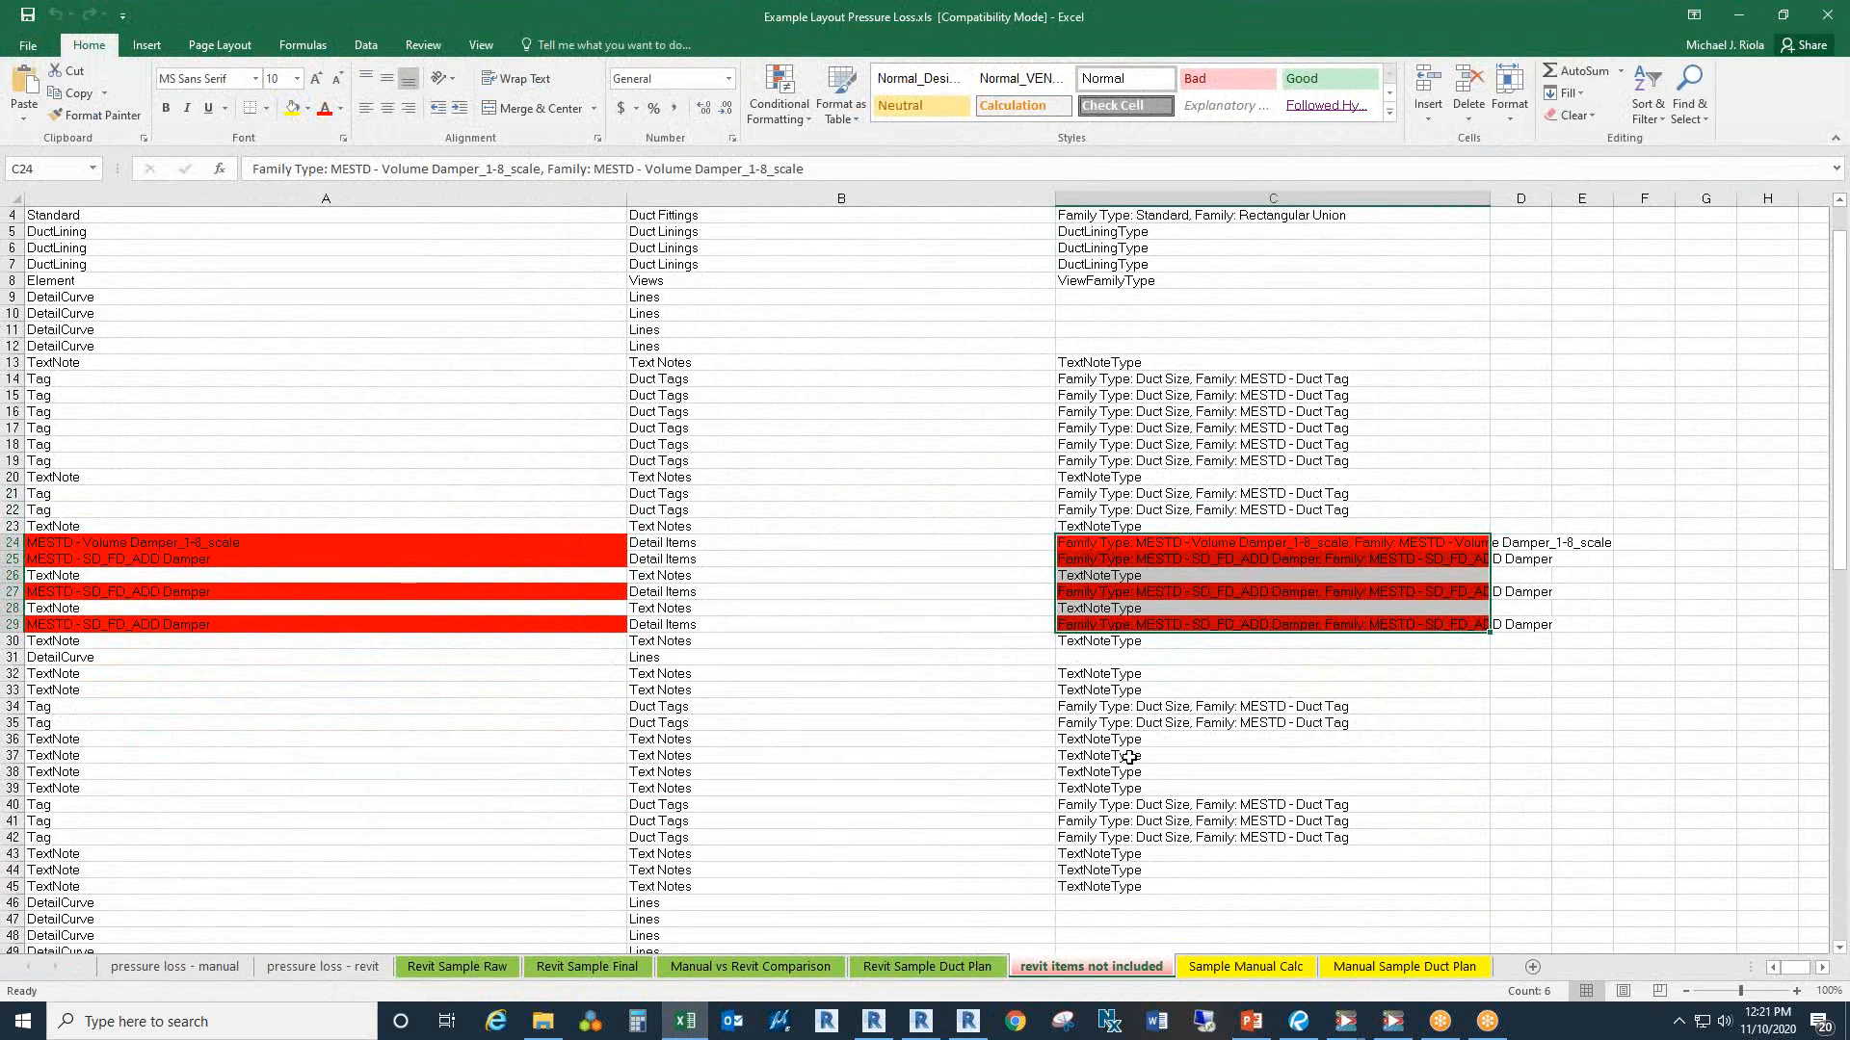
{"action": "scroll", "coordinate": [755, 732], "scroll_direction": "up", "scroll_amount": 1}
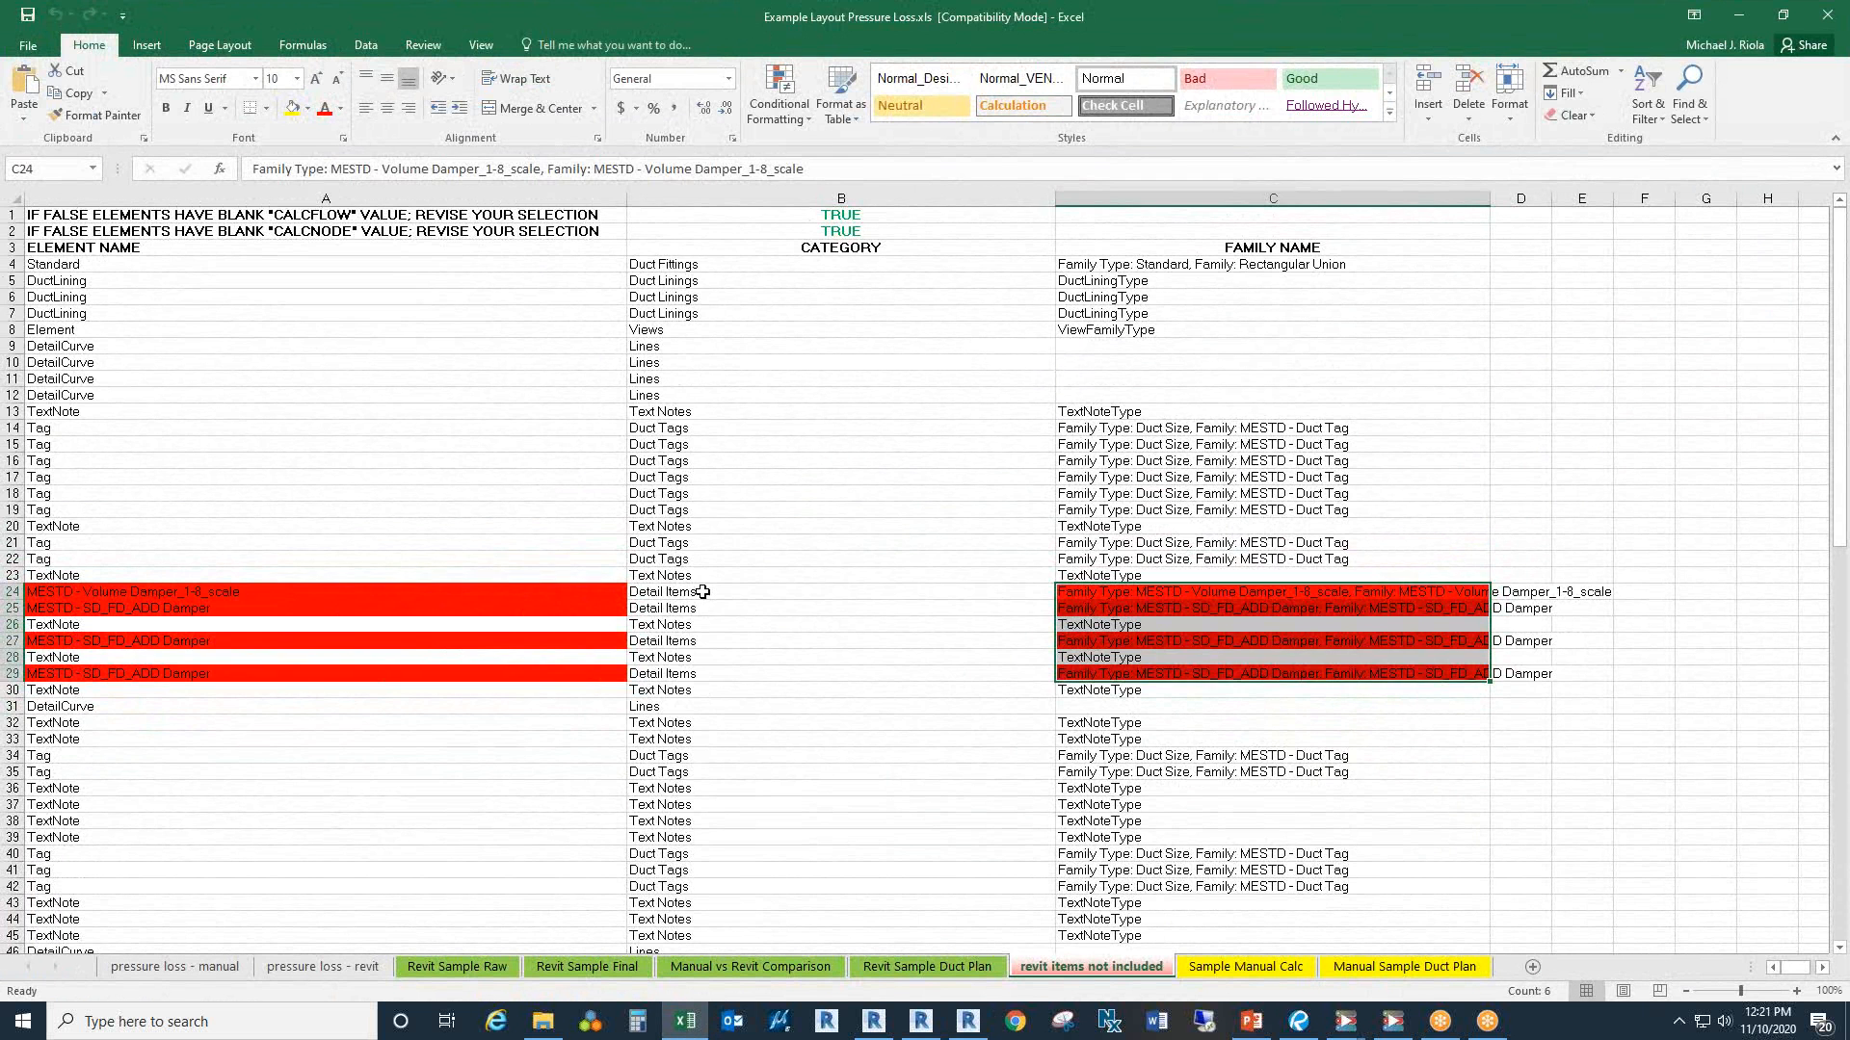
{"action": "left_click_drag", "start_coordinate": [703, 591], "coordinate": [696, 673]}
{"action": "left_click", "coordinate": [696, 673]}
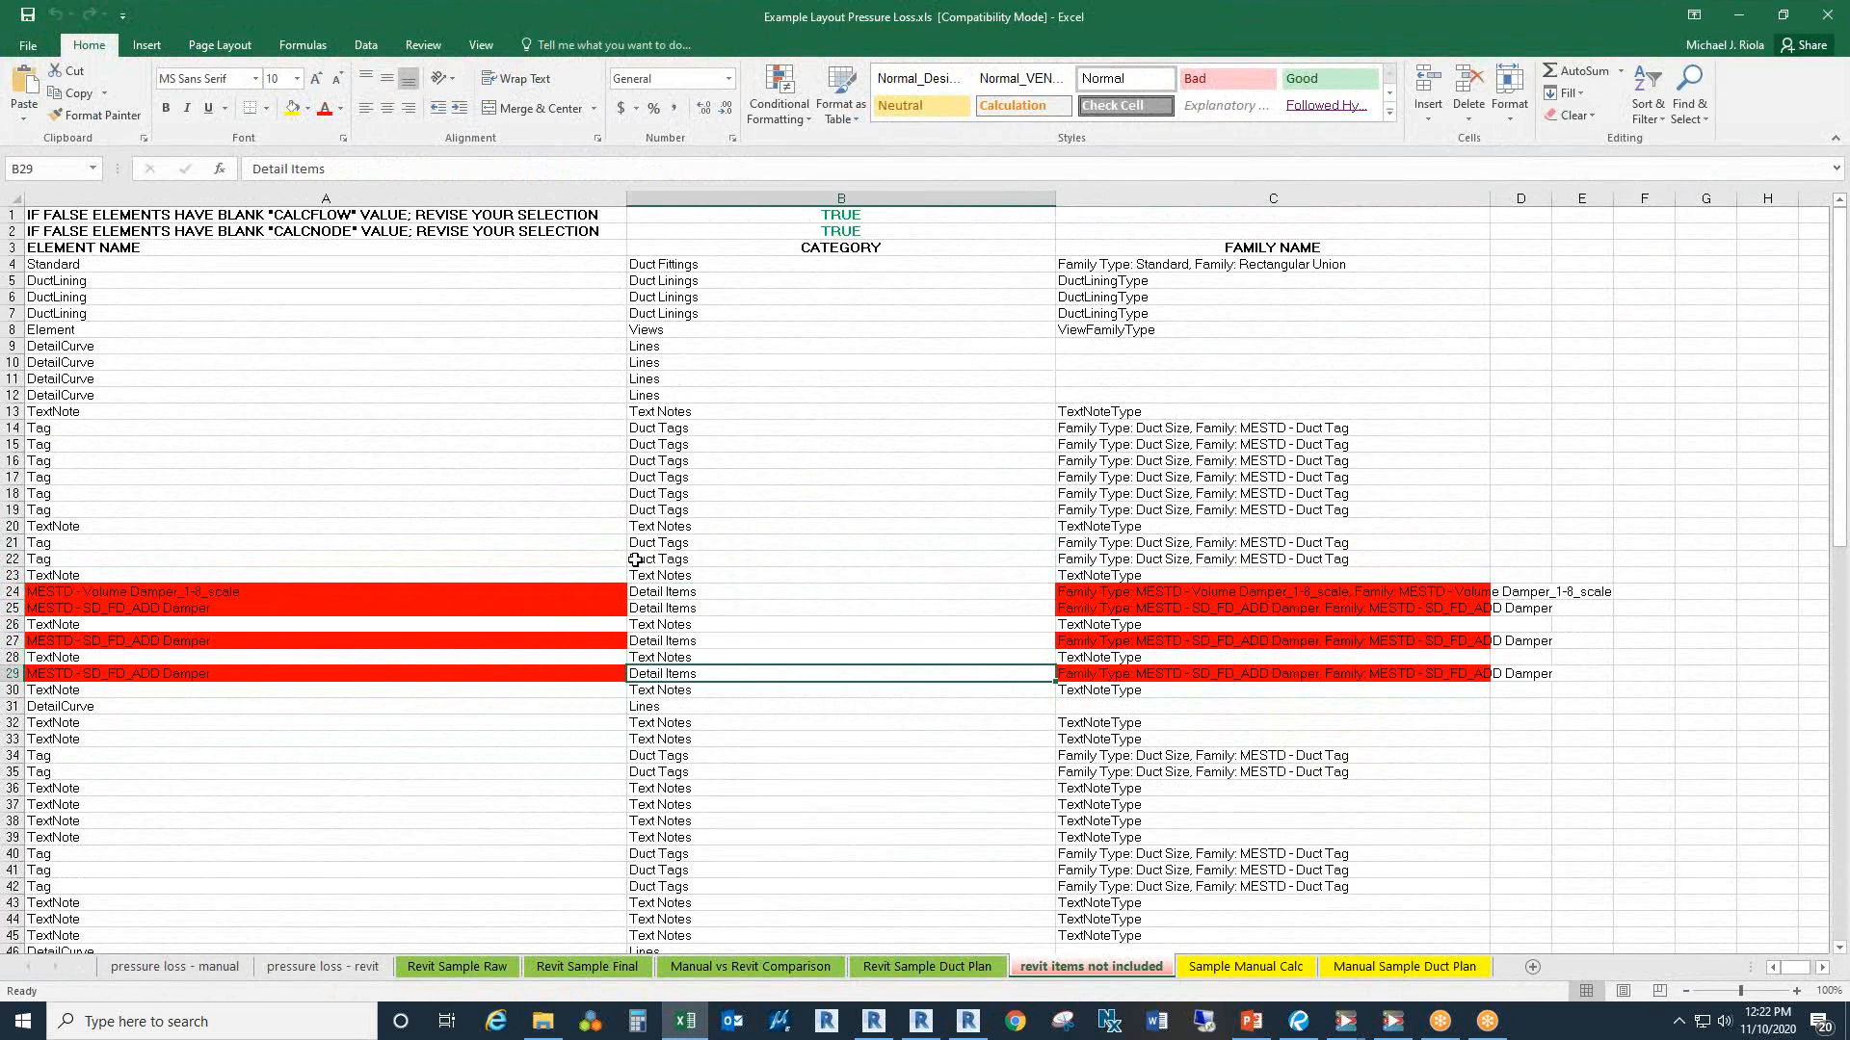
{"action": "left_click_drag", "start_coordinate": [656, 597], "coordinate": [539, 674]}
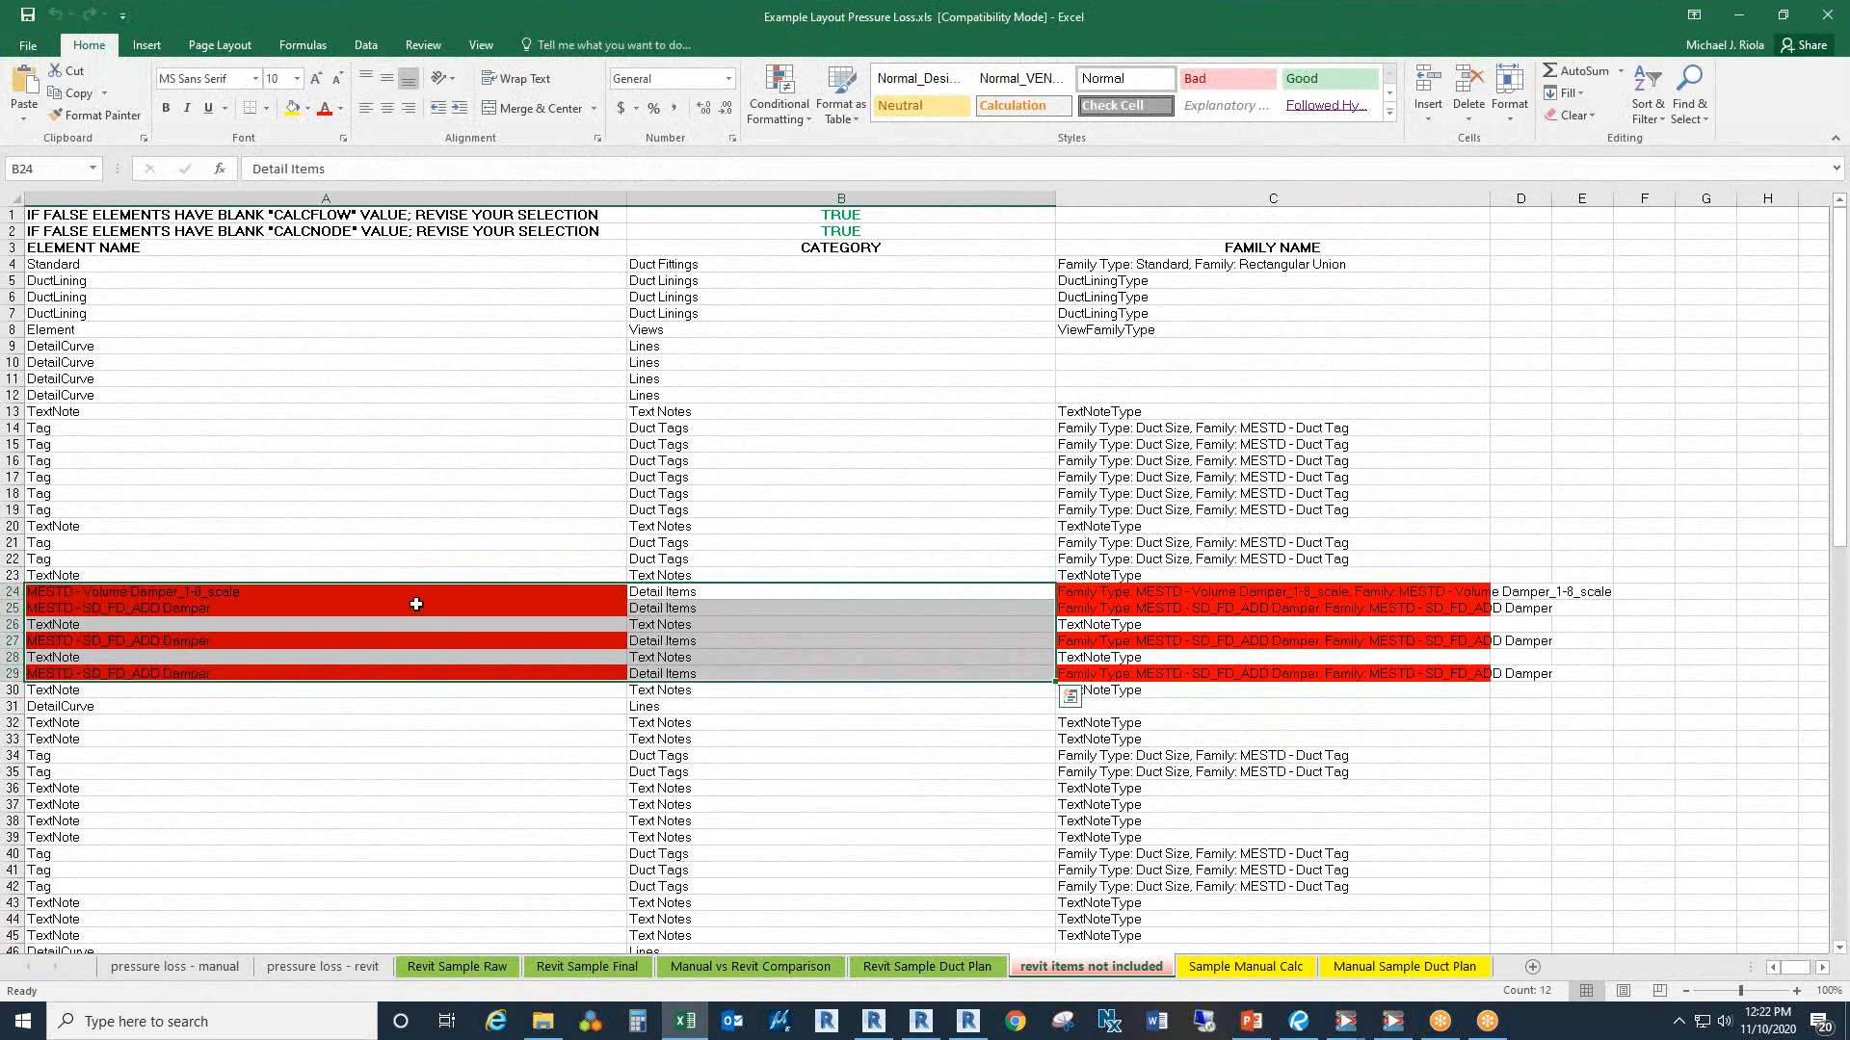
Step: Highlight the red damper entries individually across the element name, category and family name columns, then examine the text note and duct tag rows below
{"action": "left_click_drag", "start_coordinate": [1110, 592], "coordinate": [598, 609]}
{"action": "left_click", "coordinate": [769, 686]}
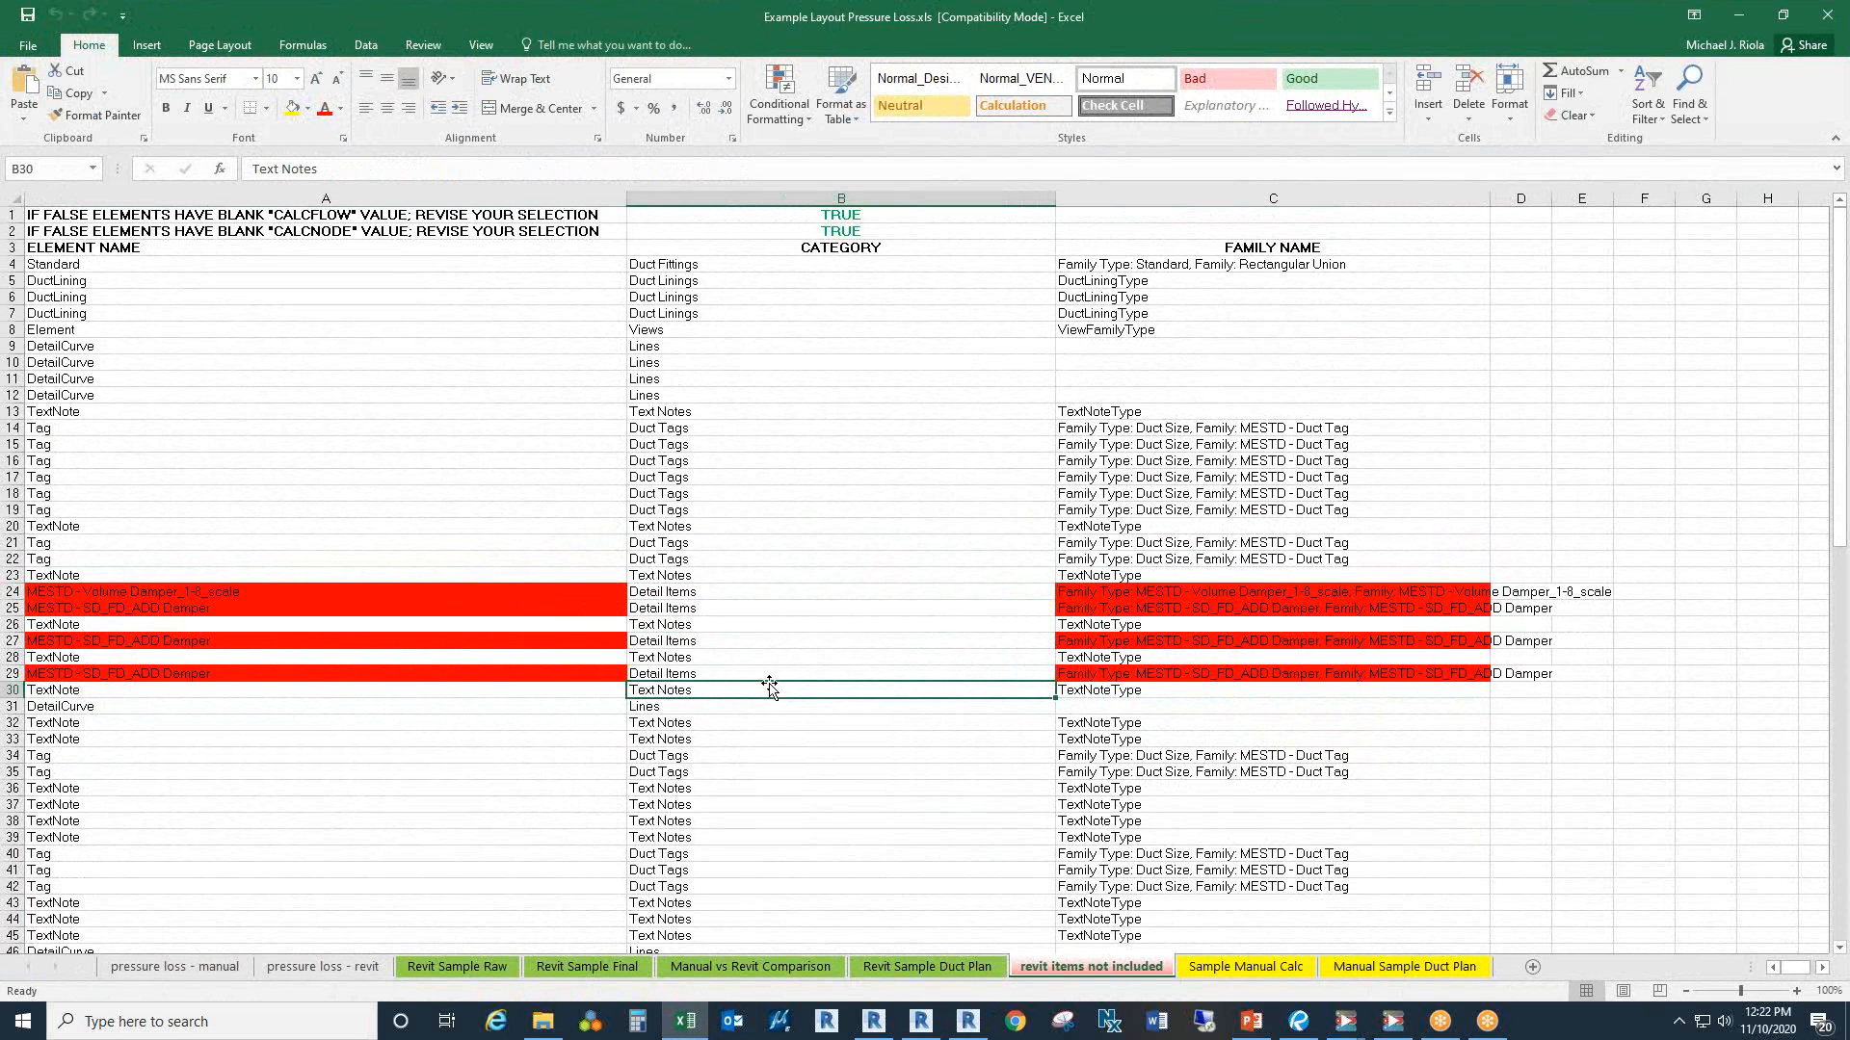
{"action": "left_click_drag", "start_coordinate": [1127, 639], "coordinate": [587, 642]}
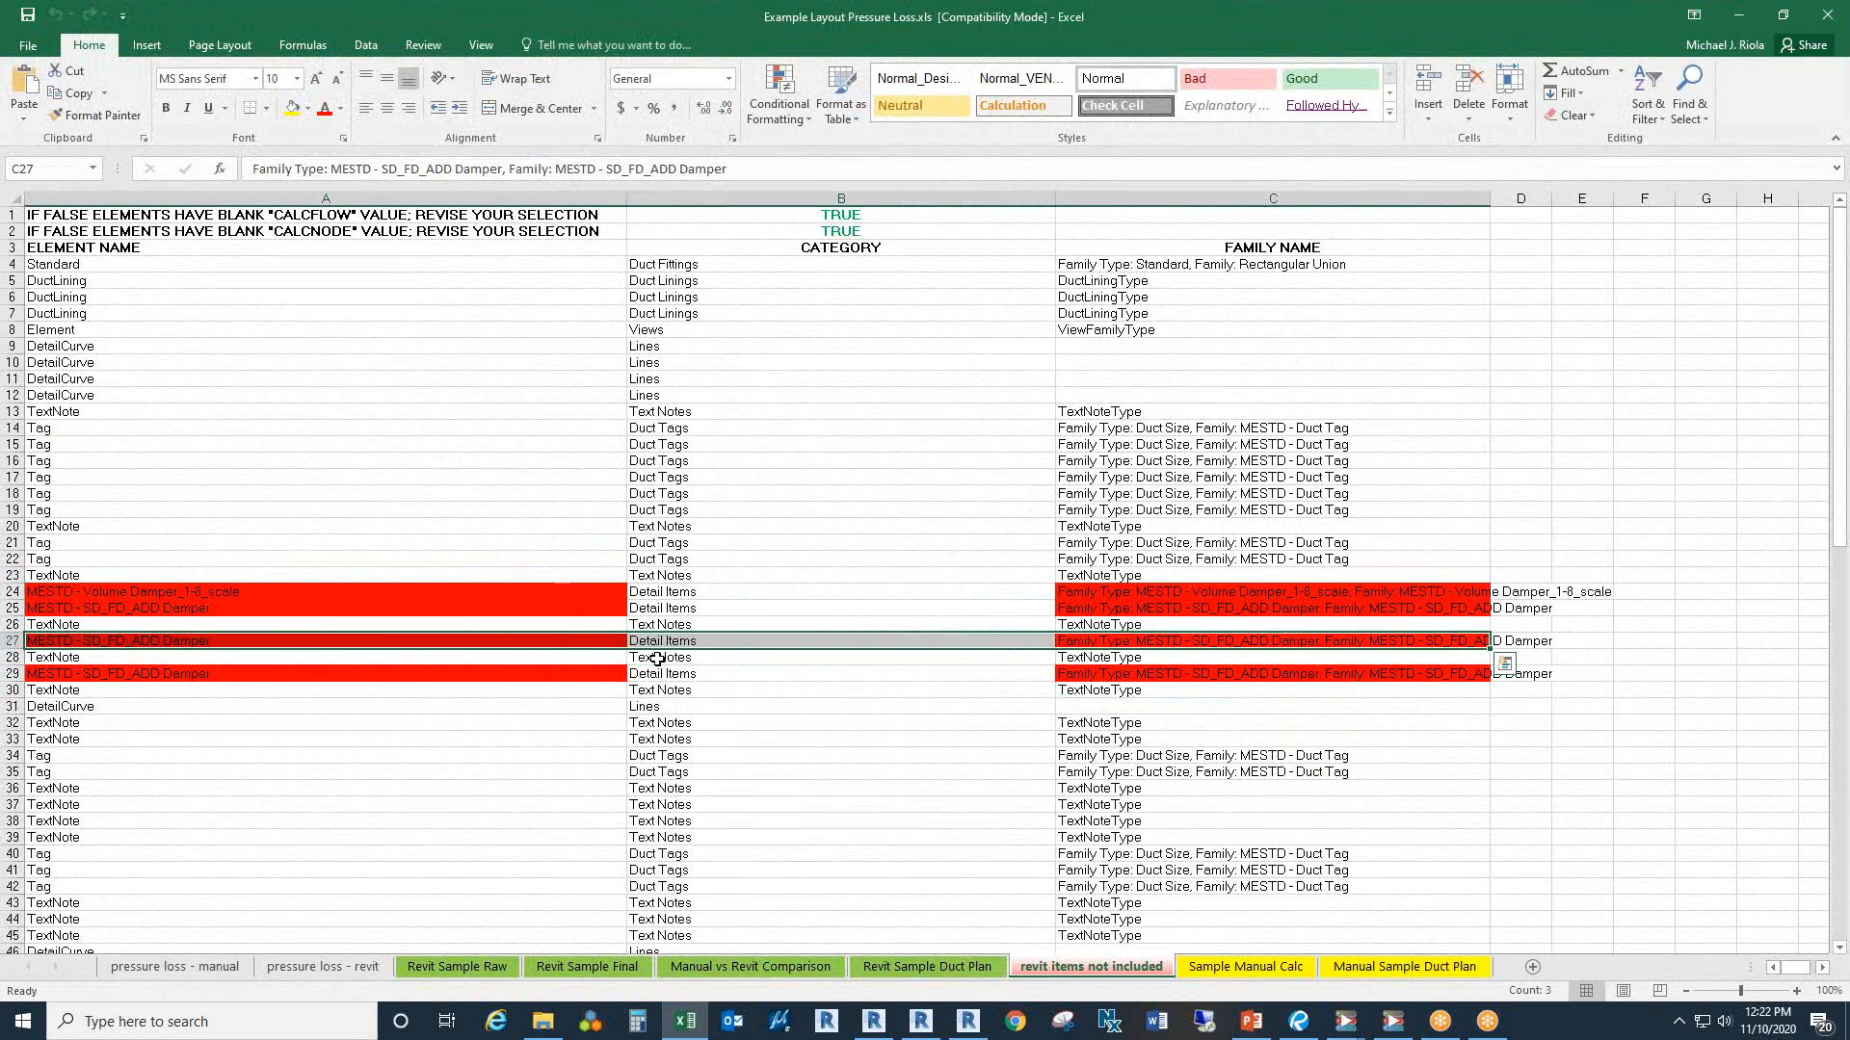
{"action": "left_click", "coordinate": [700, 656]}
{"action": "left_click_drag", "start_coordinate": [1069, 673], "coordinate": [578, 677]}
{"action": "left_click", "coordinate": [839, 784]}
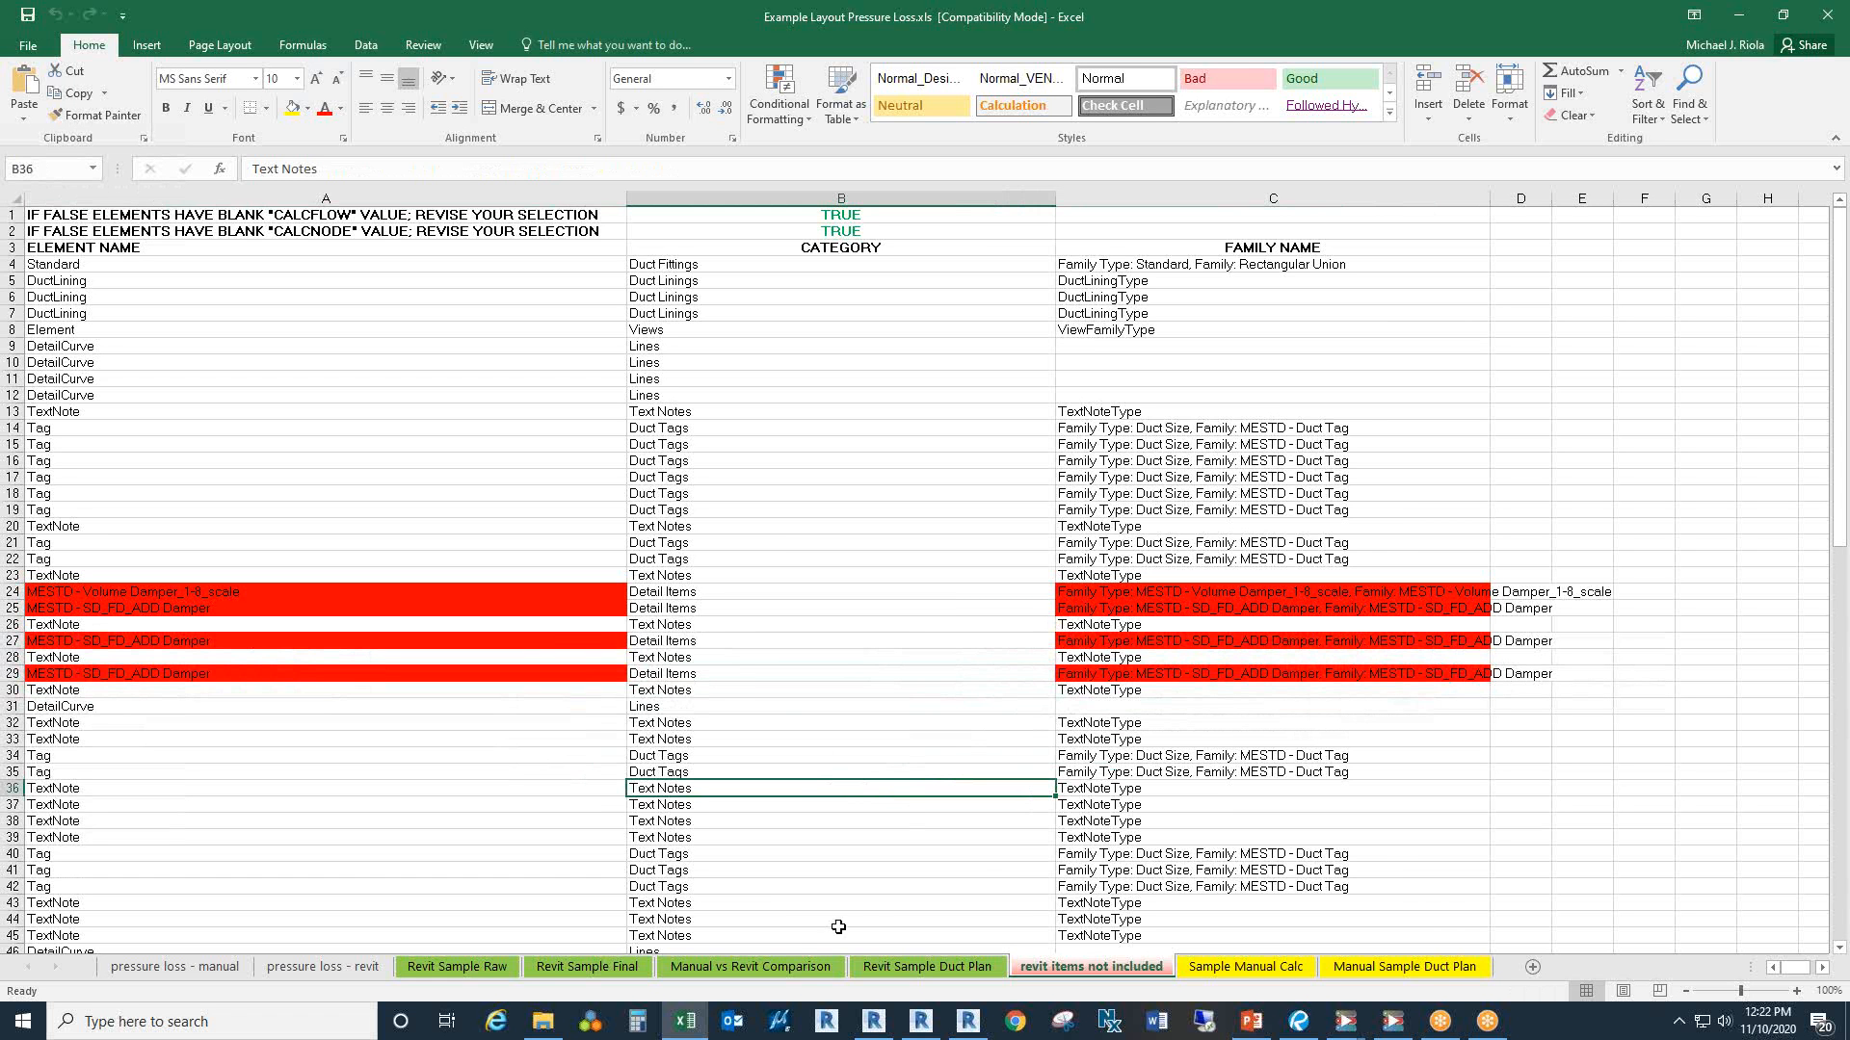
{"action": "scroll", "coordinate": [1079, 790], "scroll_direction": "down", "scroll_amount": 1}
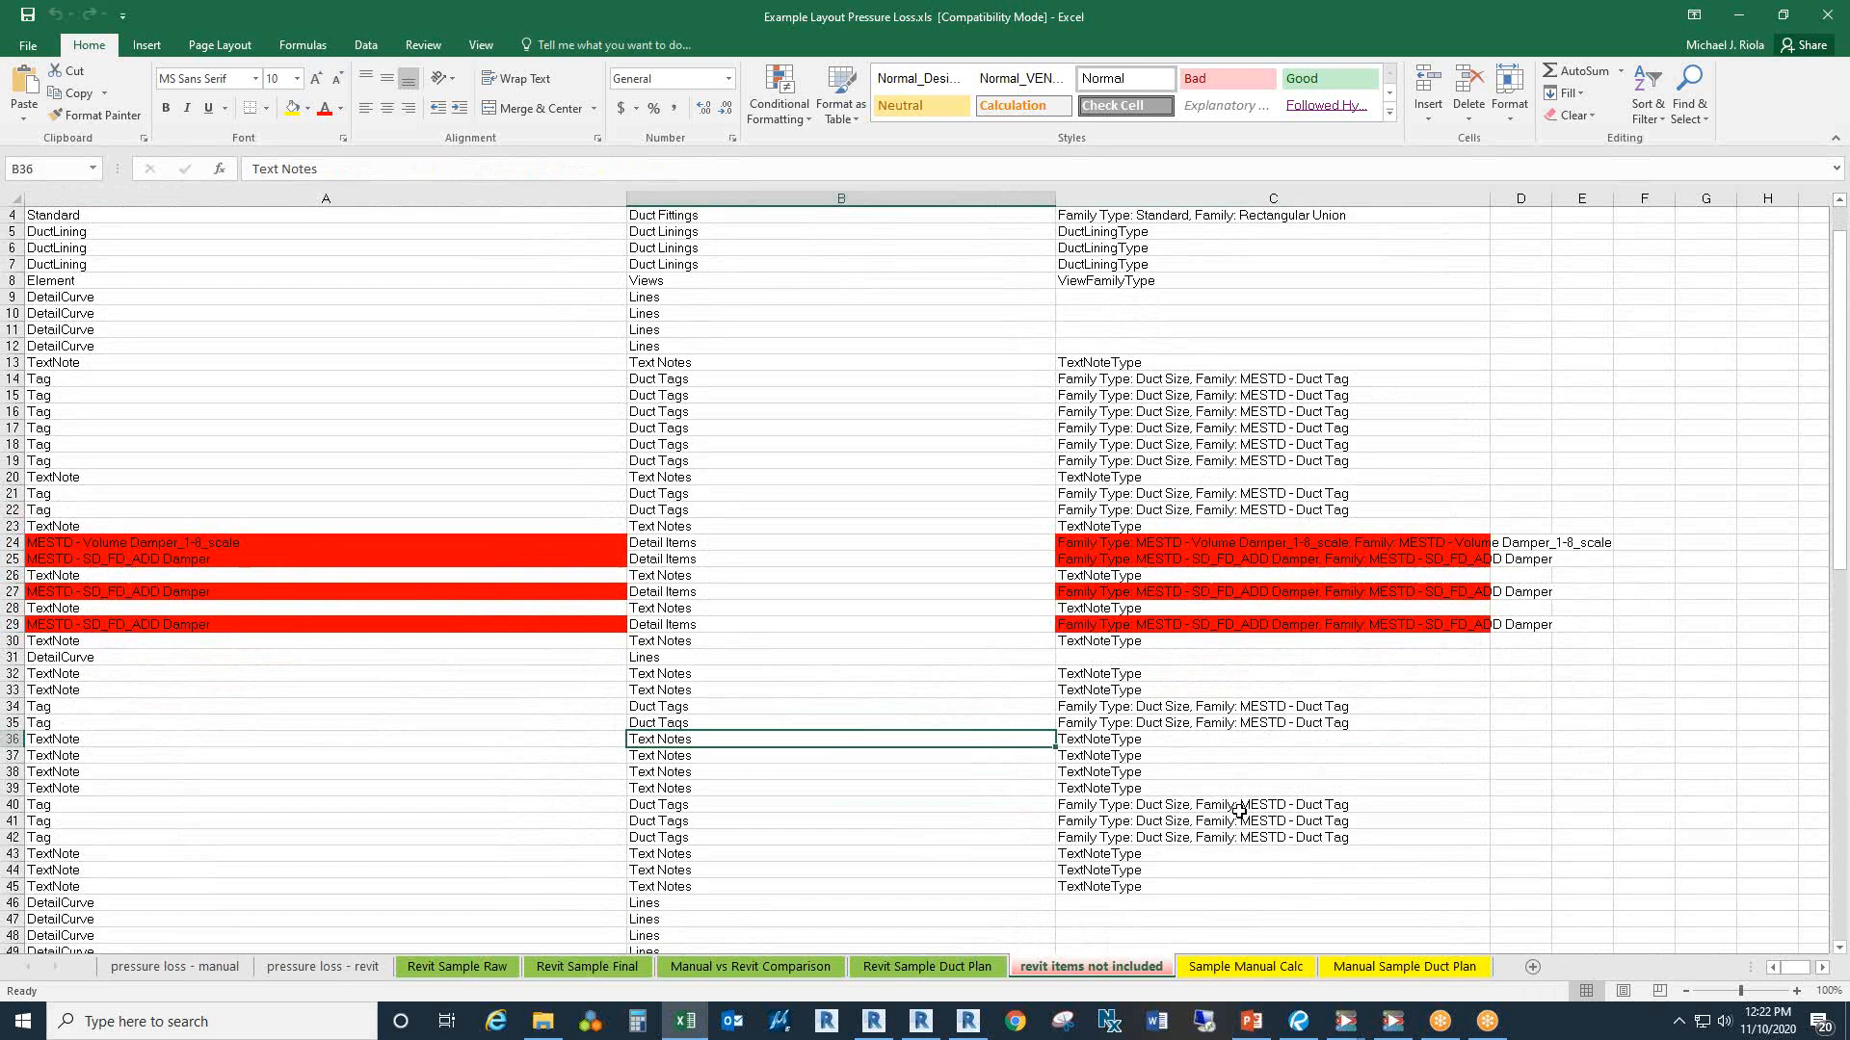
{"action": "double_click", "coordinate": [1366, 20]}
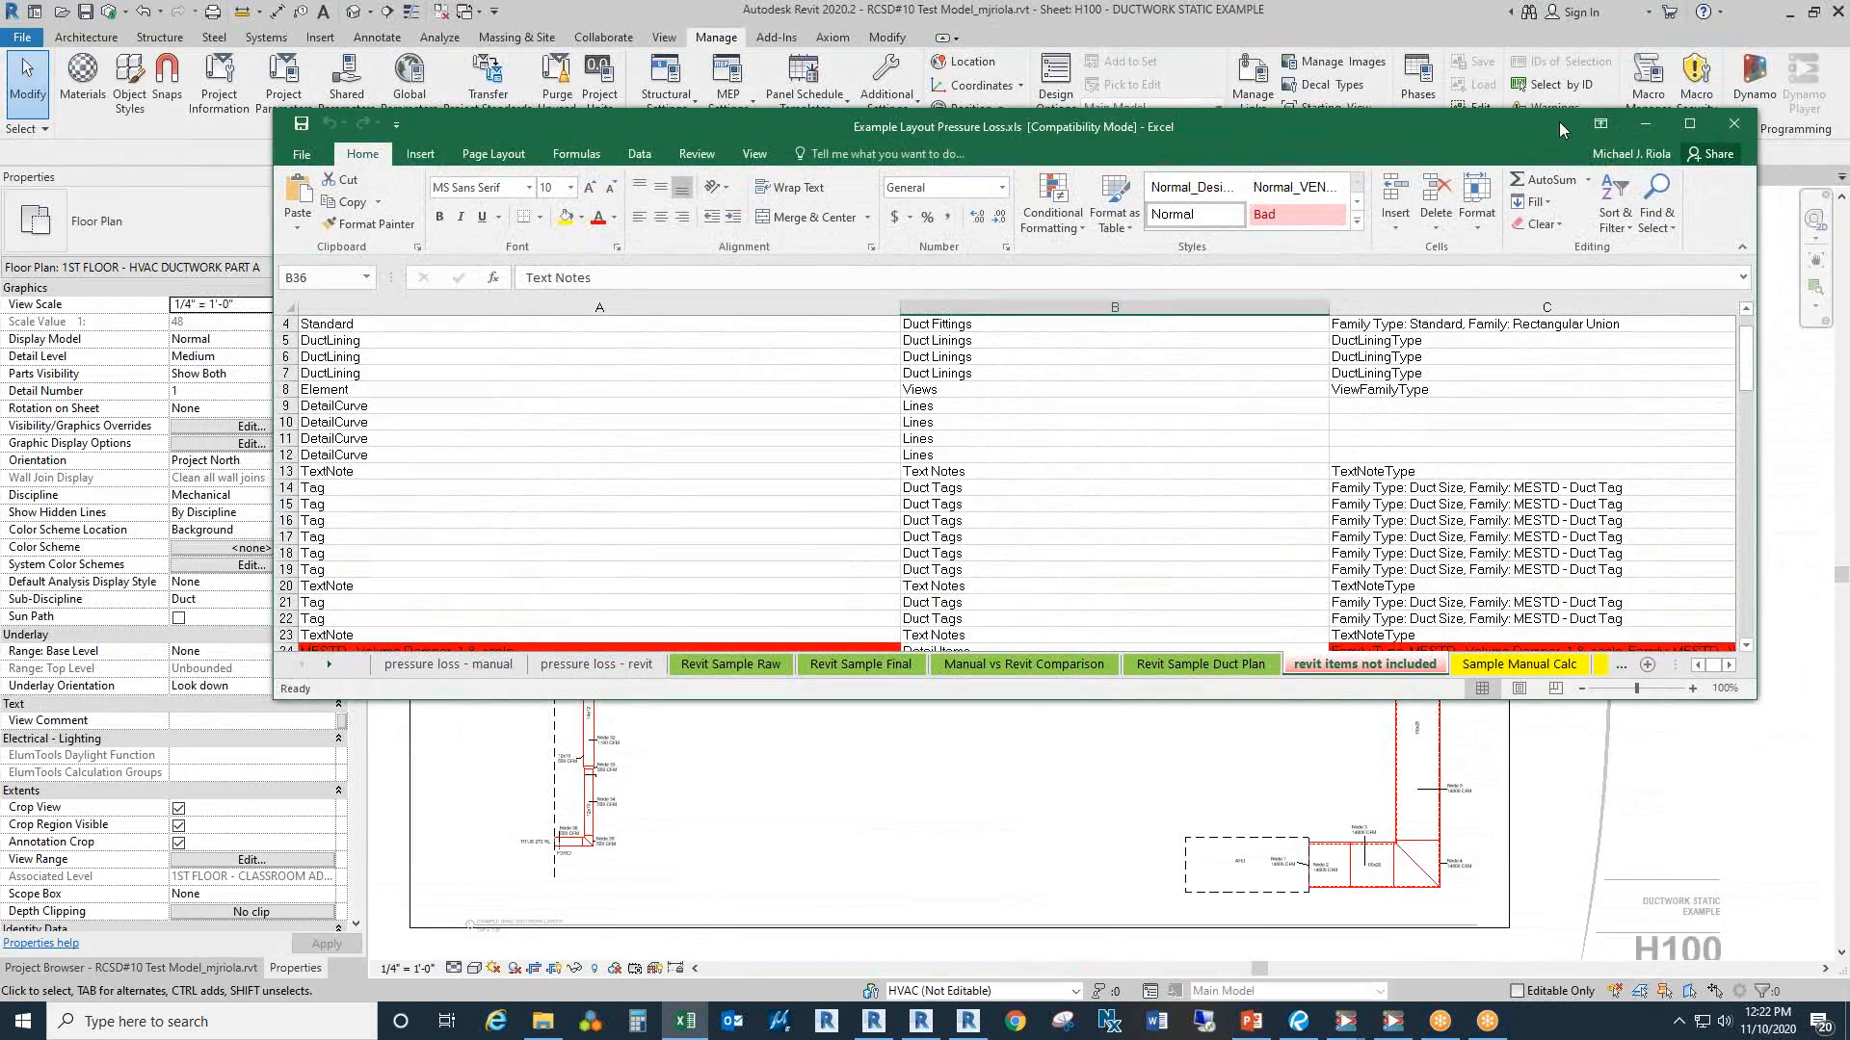
{"action": "double_click", "coordinate": [1351, 124]}
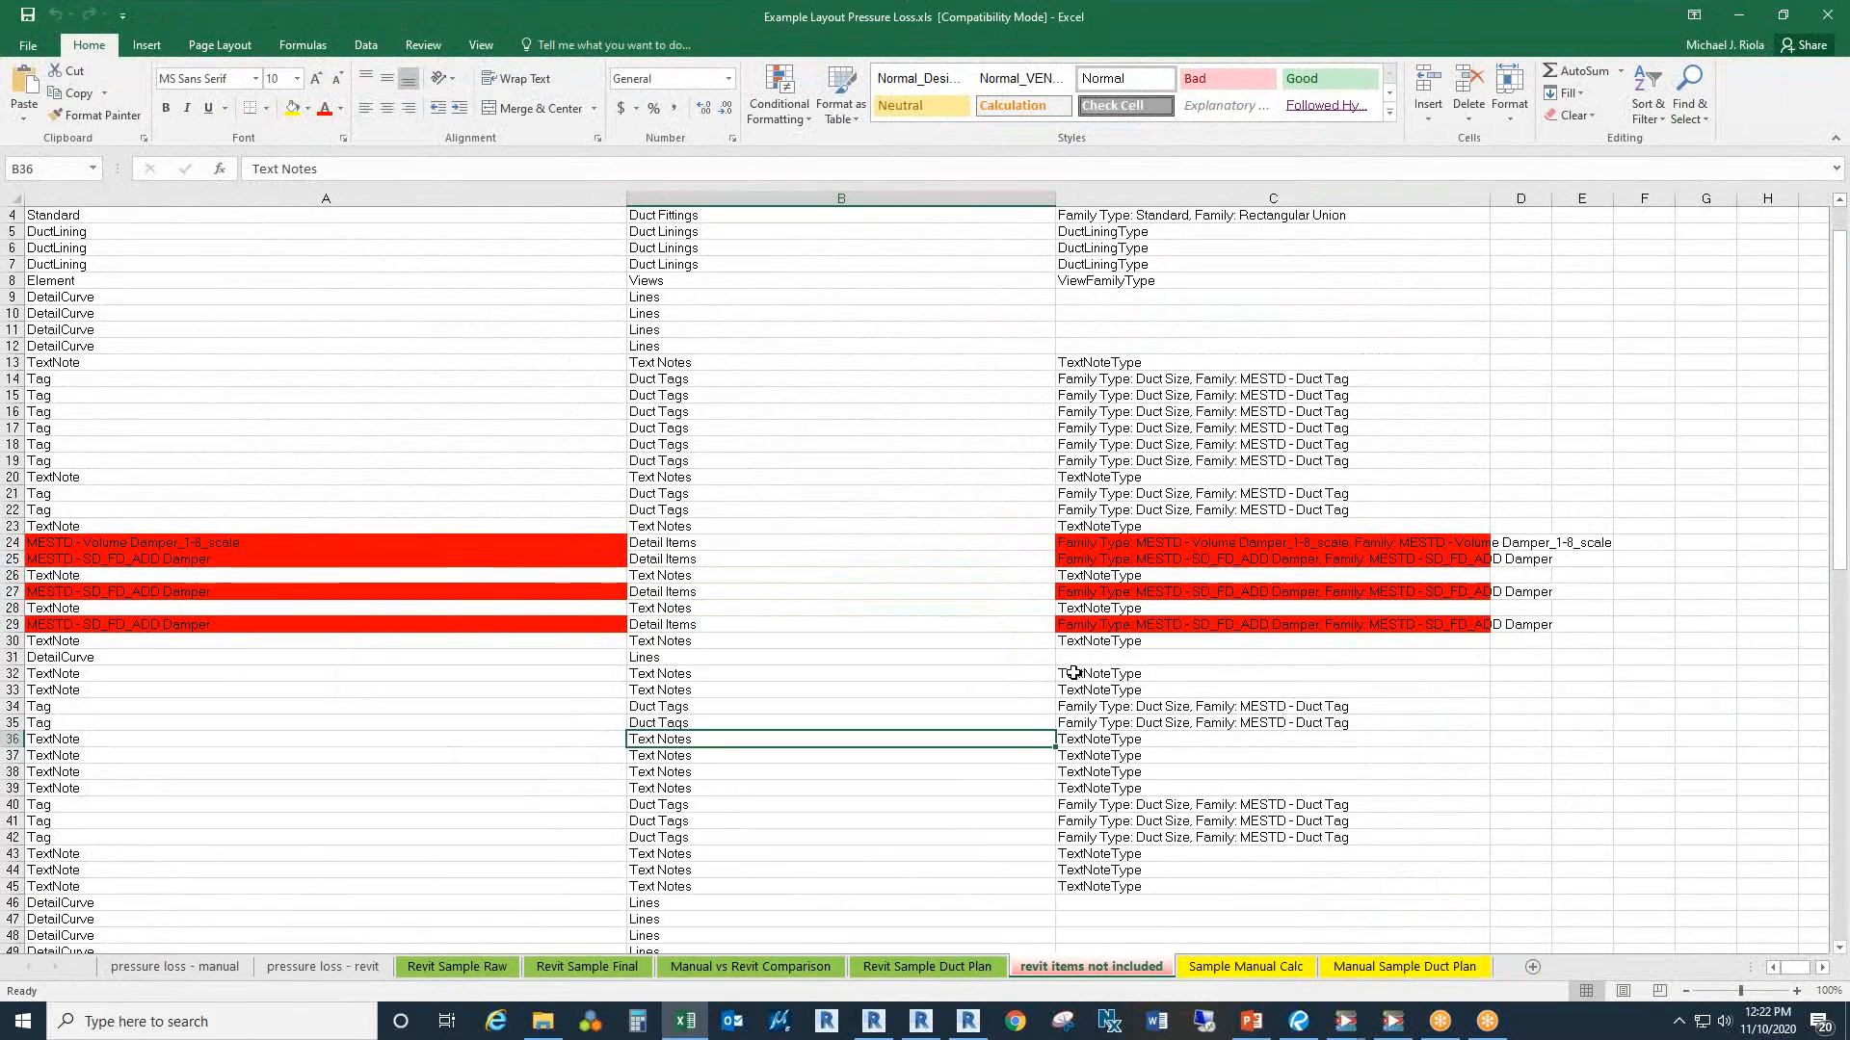
Step: Check the pressure loss - manual sheet, open the pressure loss - revit sheet and highlight the exported node rows
{"action": "left_click", "coordinate": [169, 967]}
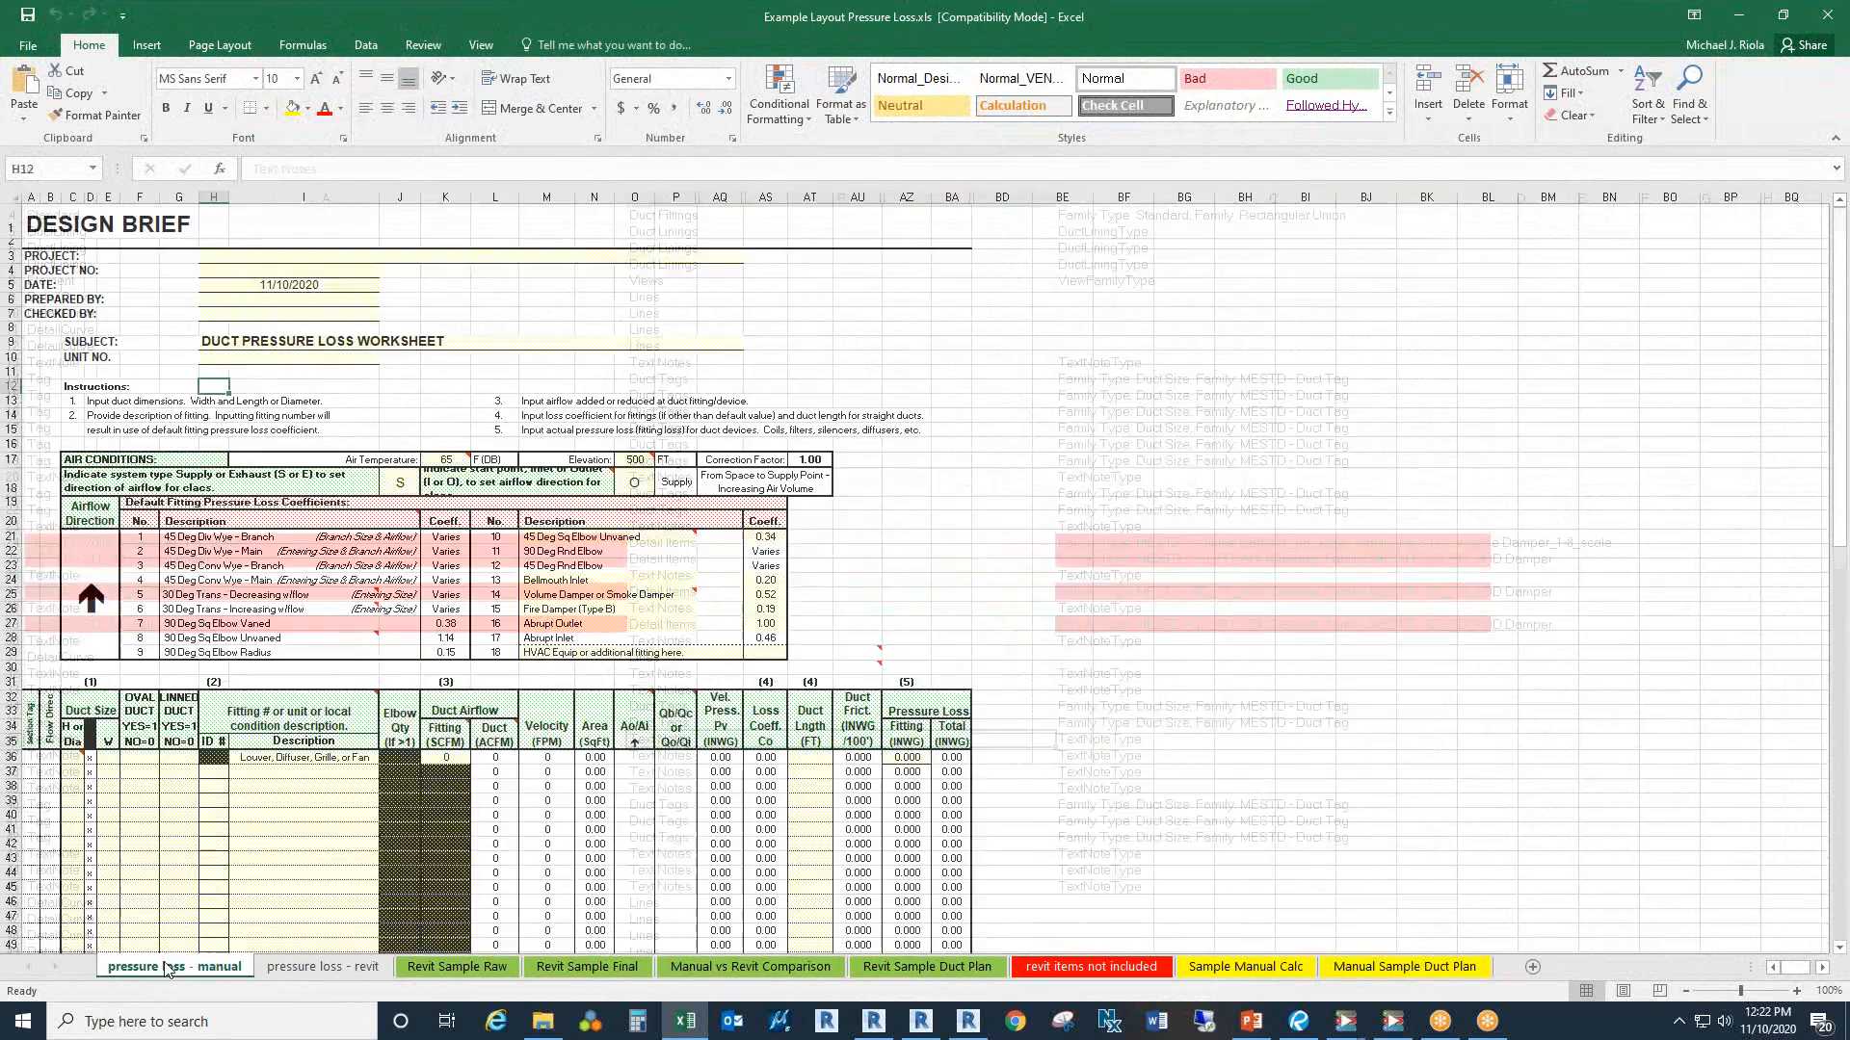
{"action": "left_click", "coordinate": [323, 967]}
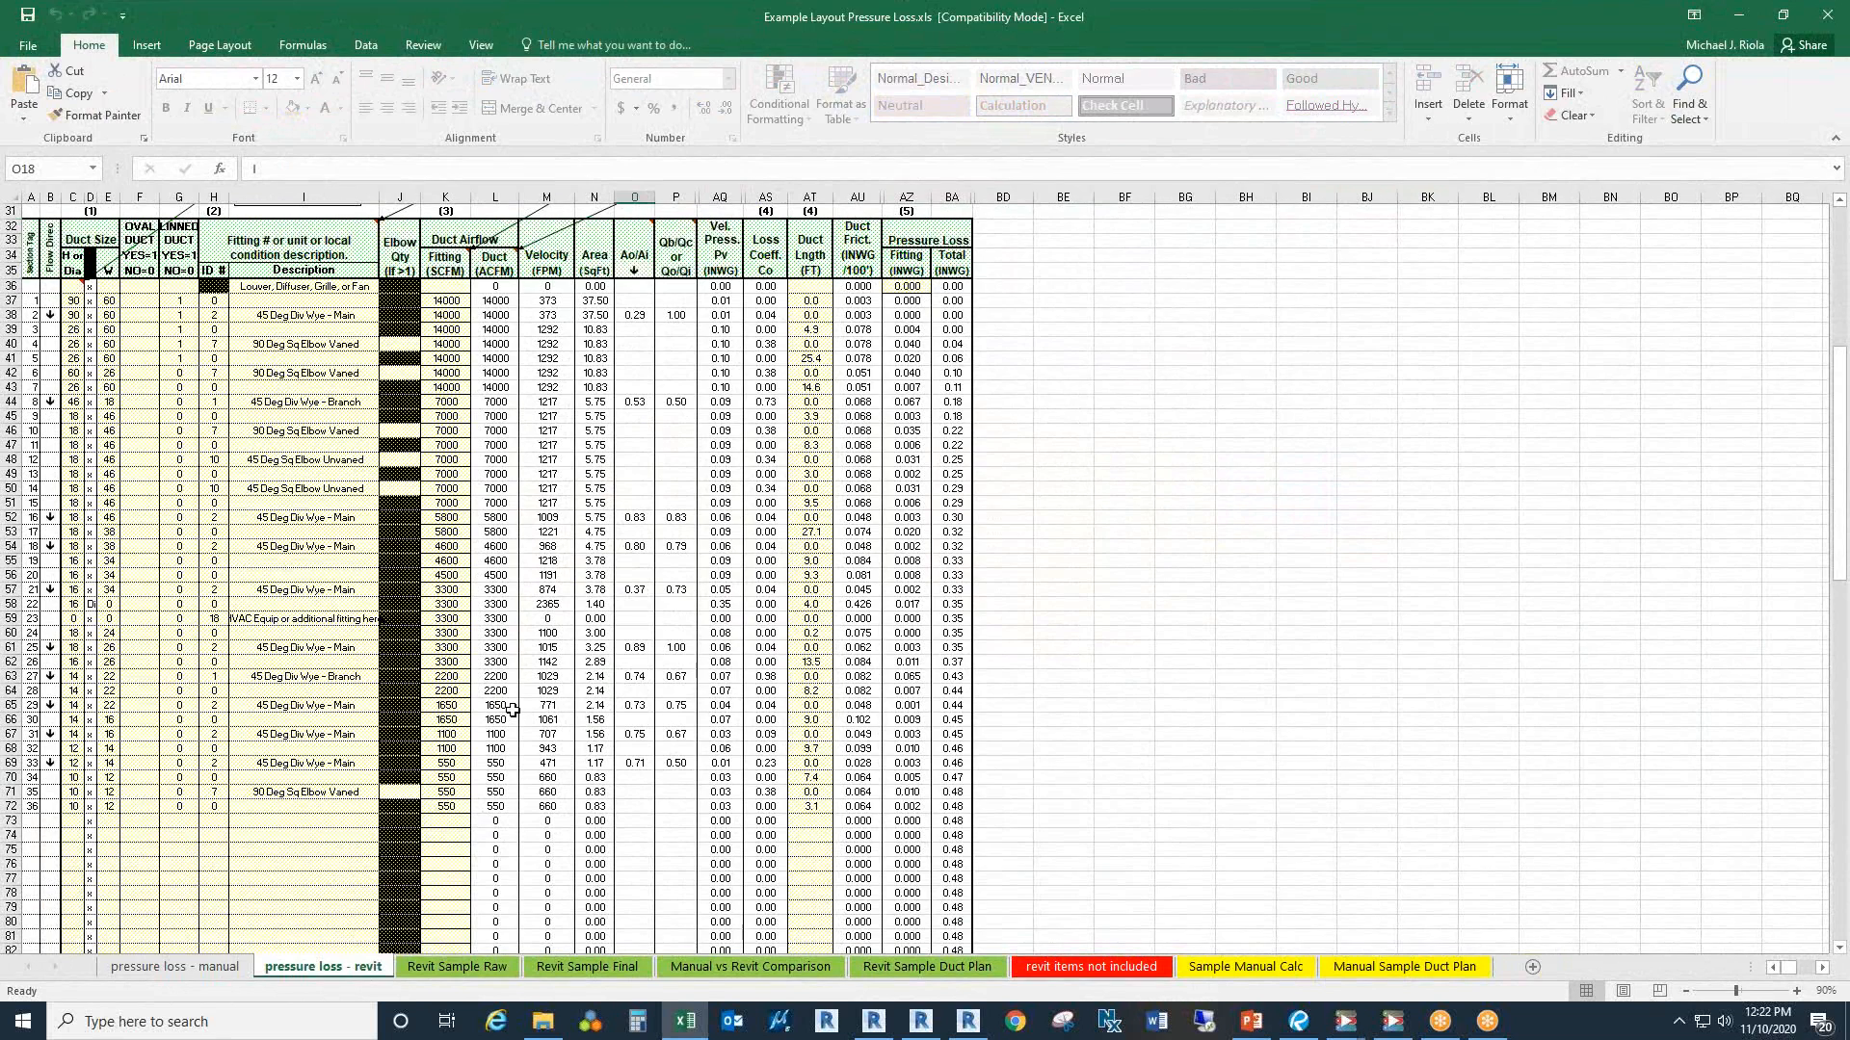
{"action": "scroll", "coordinate": [512, 710], "scroll_direction": "up", "scroll_amount": 1}
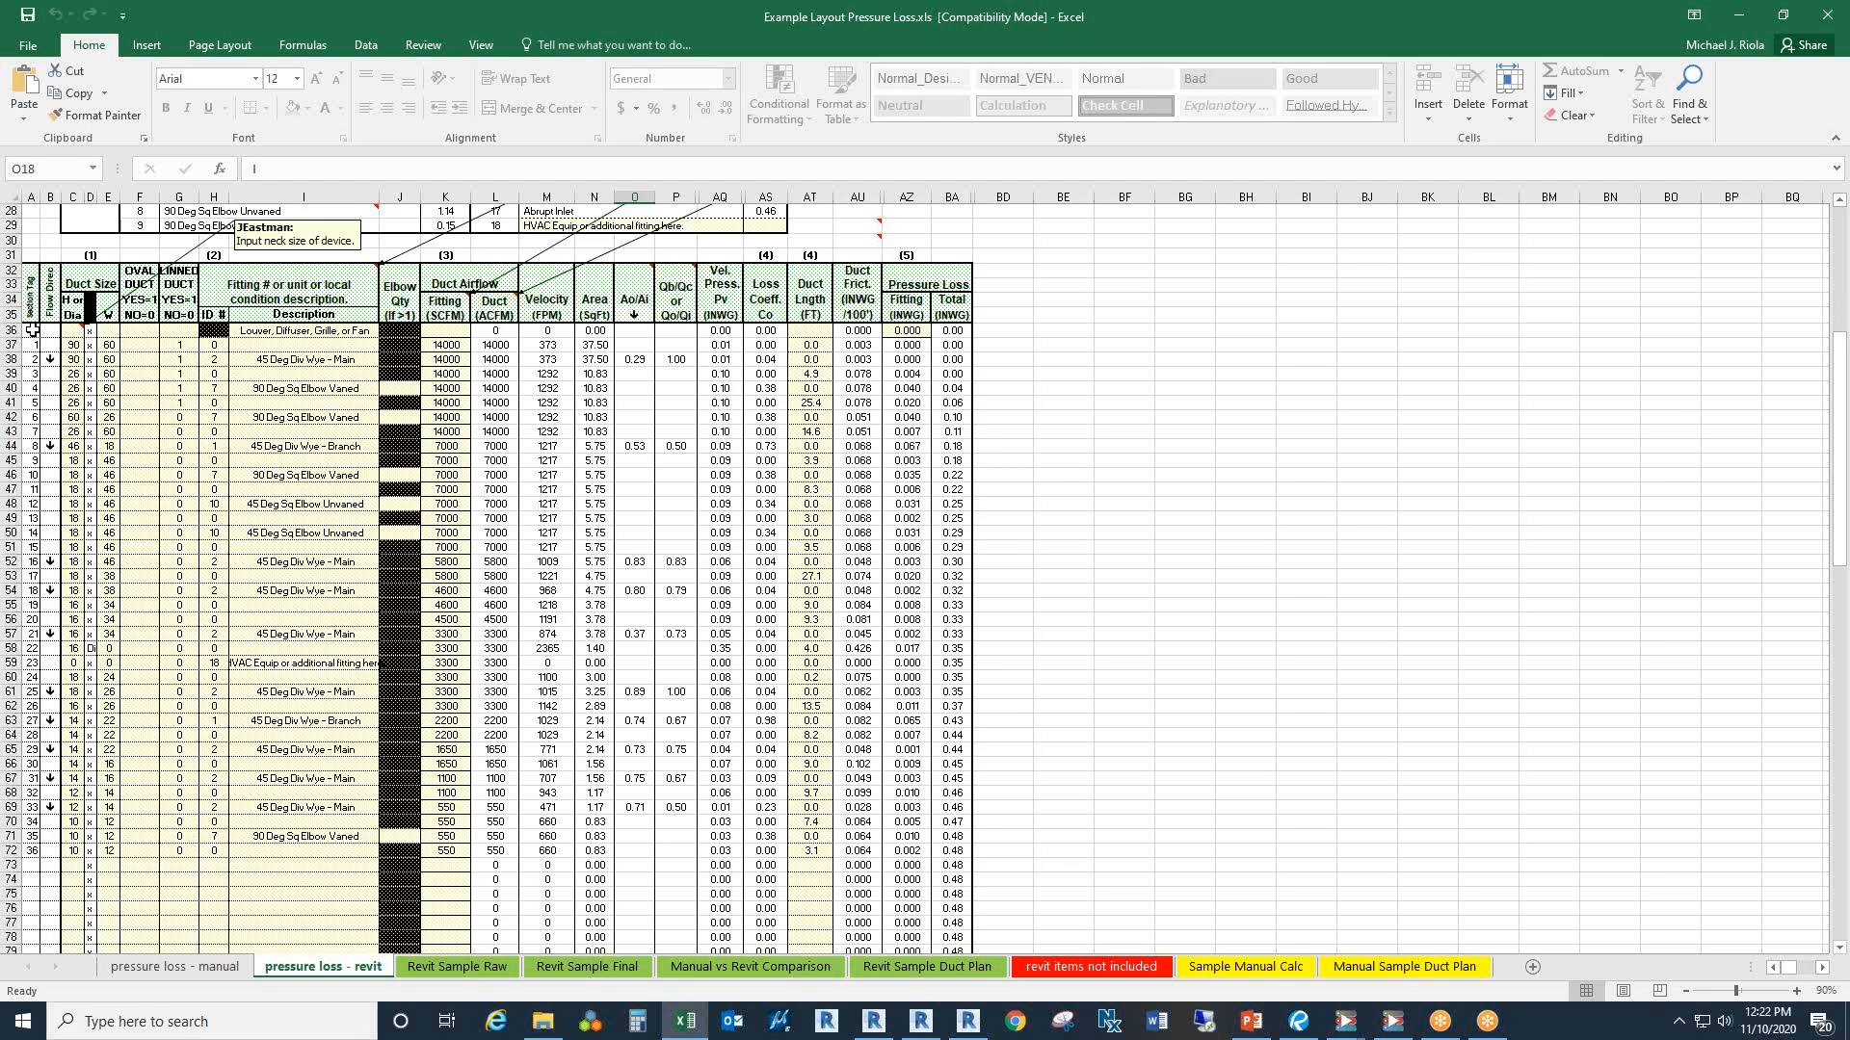
{"action": "left_click_drag", "start_coordinate": [32, 330], "coordinate": [27, 851]}
Step: Set the fitting ID of node 36 in row 72 to 14 and select its description cell
{"action": "left_click", "coordinate": [218, 848]}
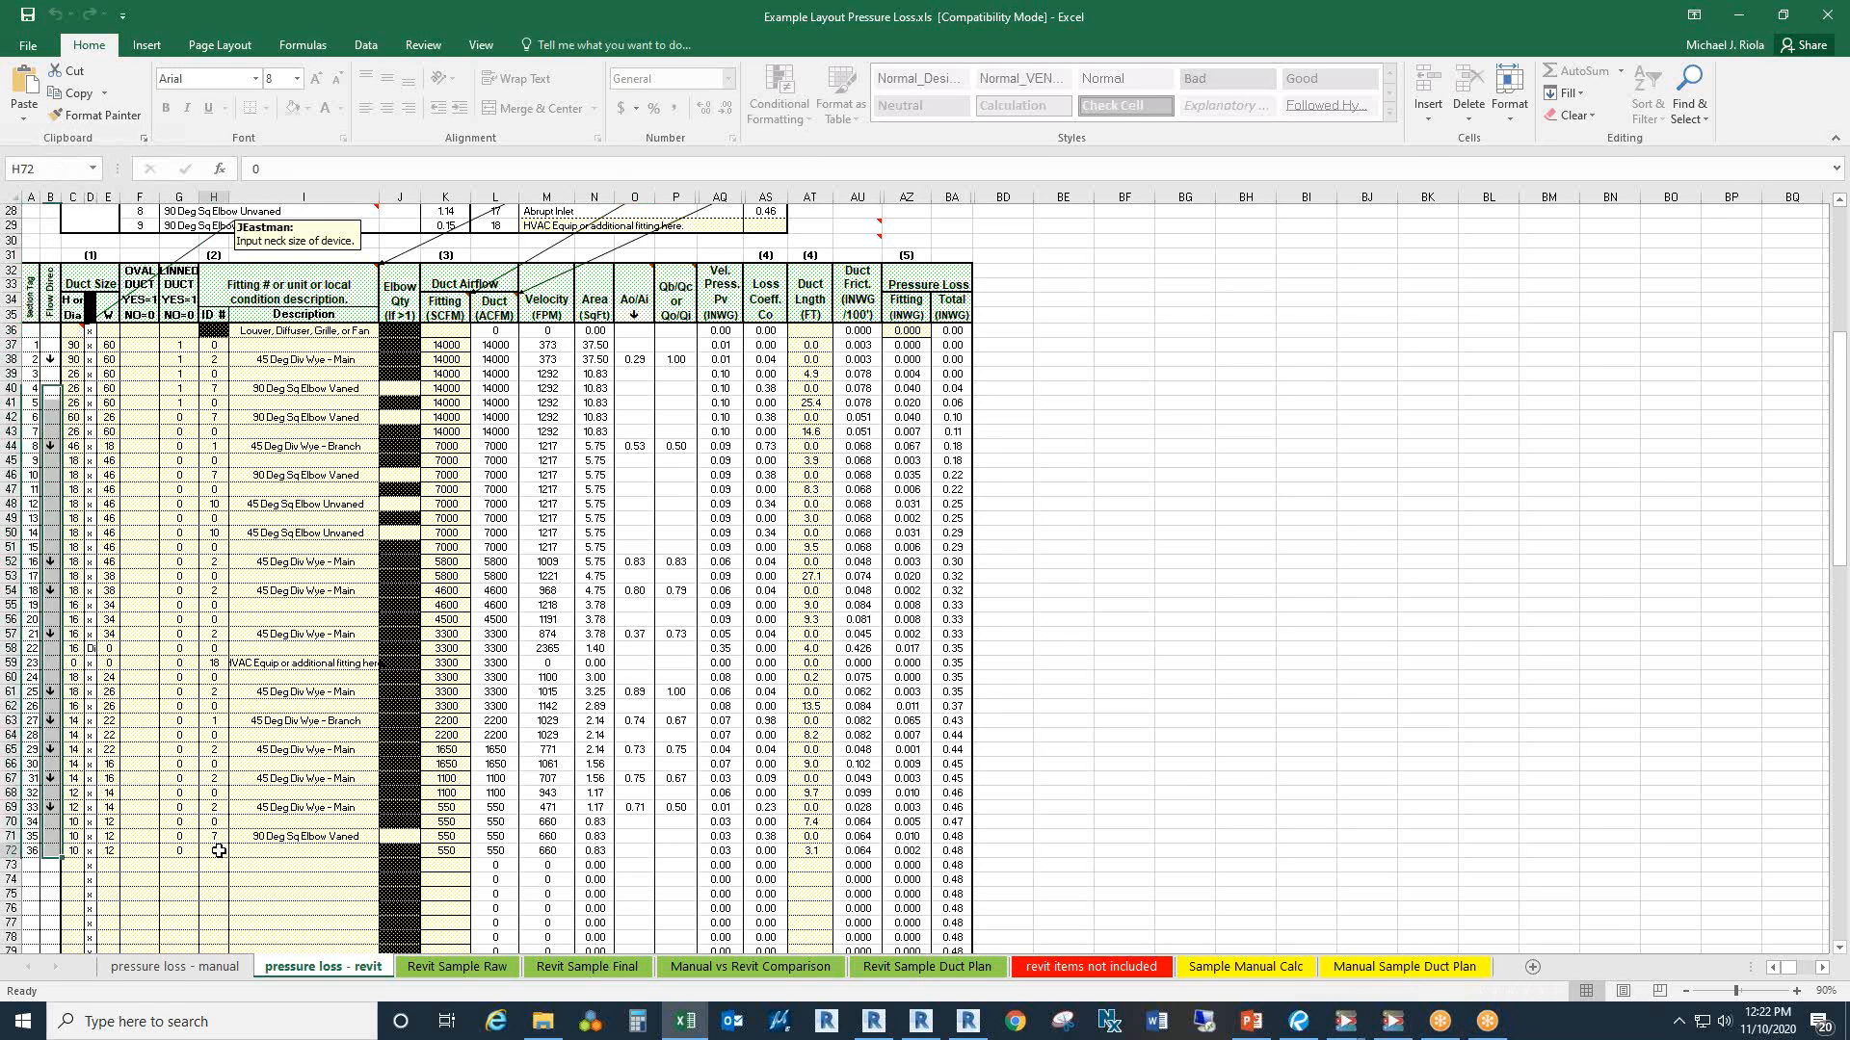
{"action": "type", "text": "14"}
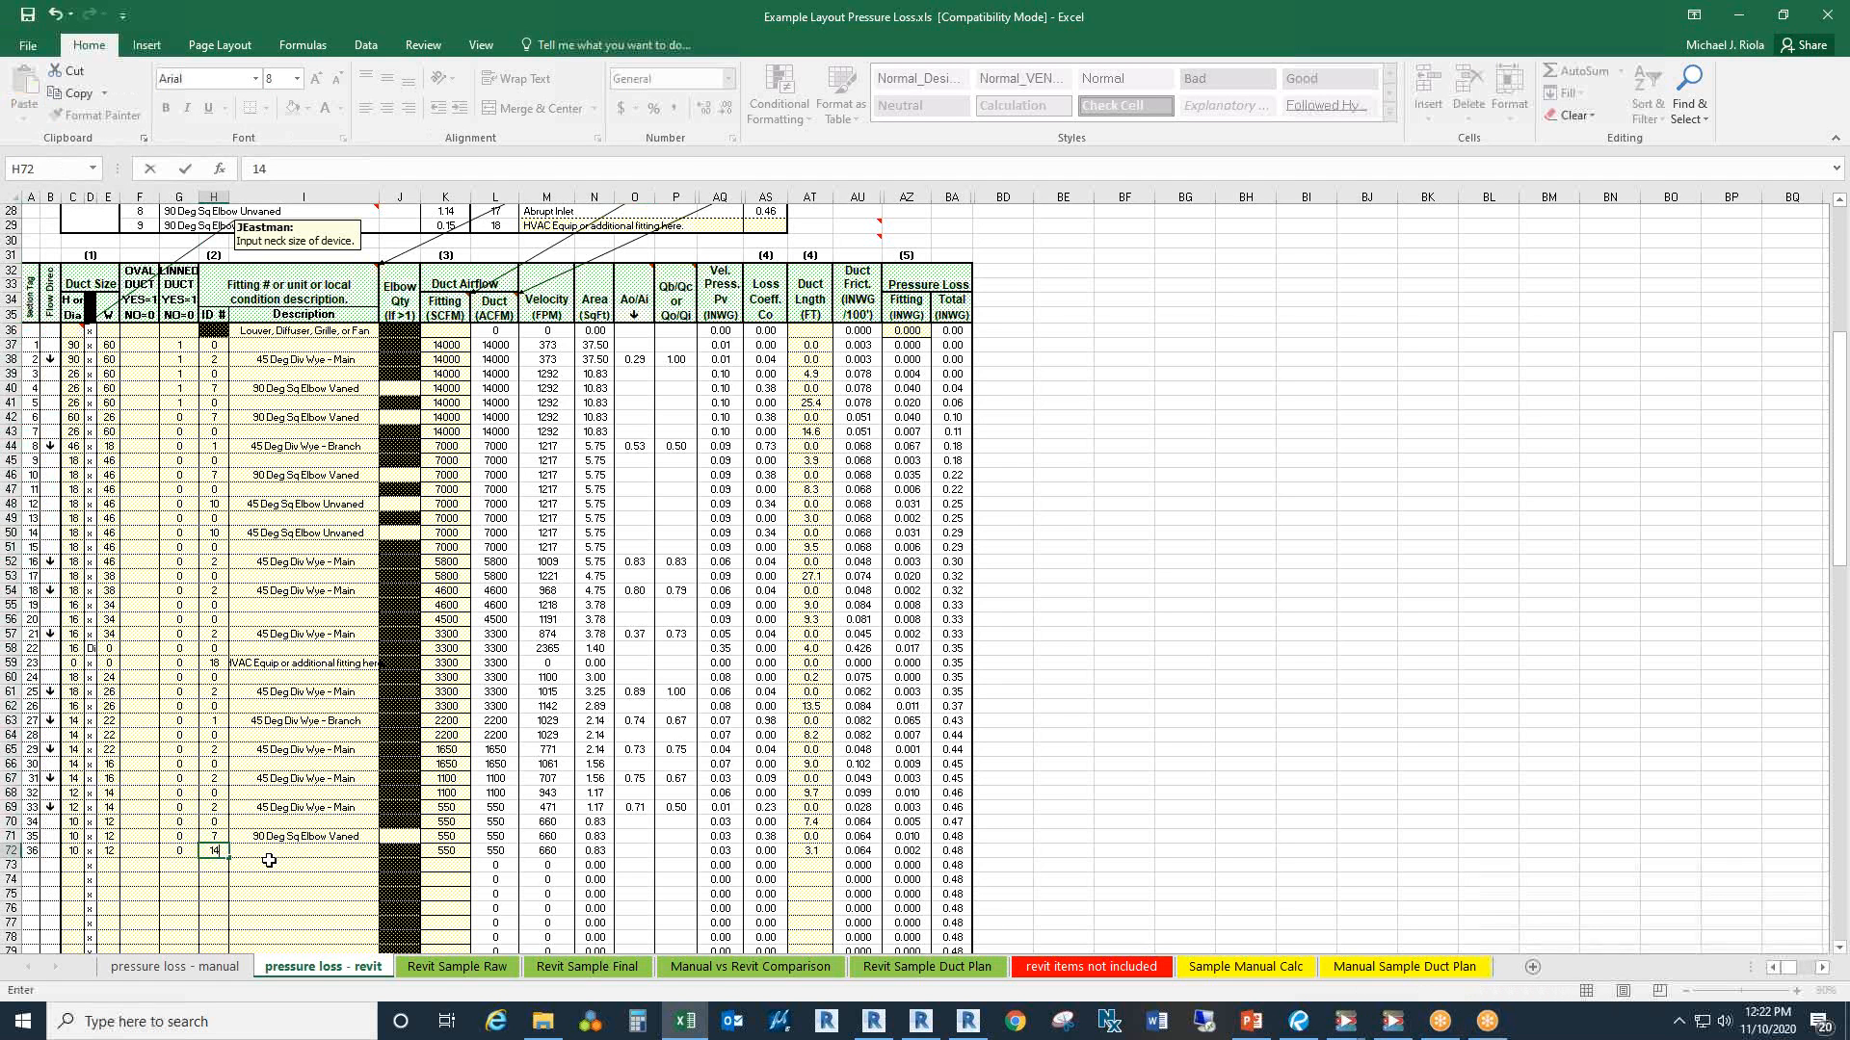
{"action": "left_click", "coordinate": [269, 893]}
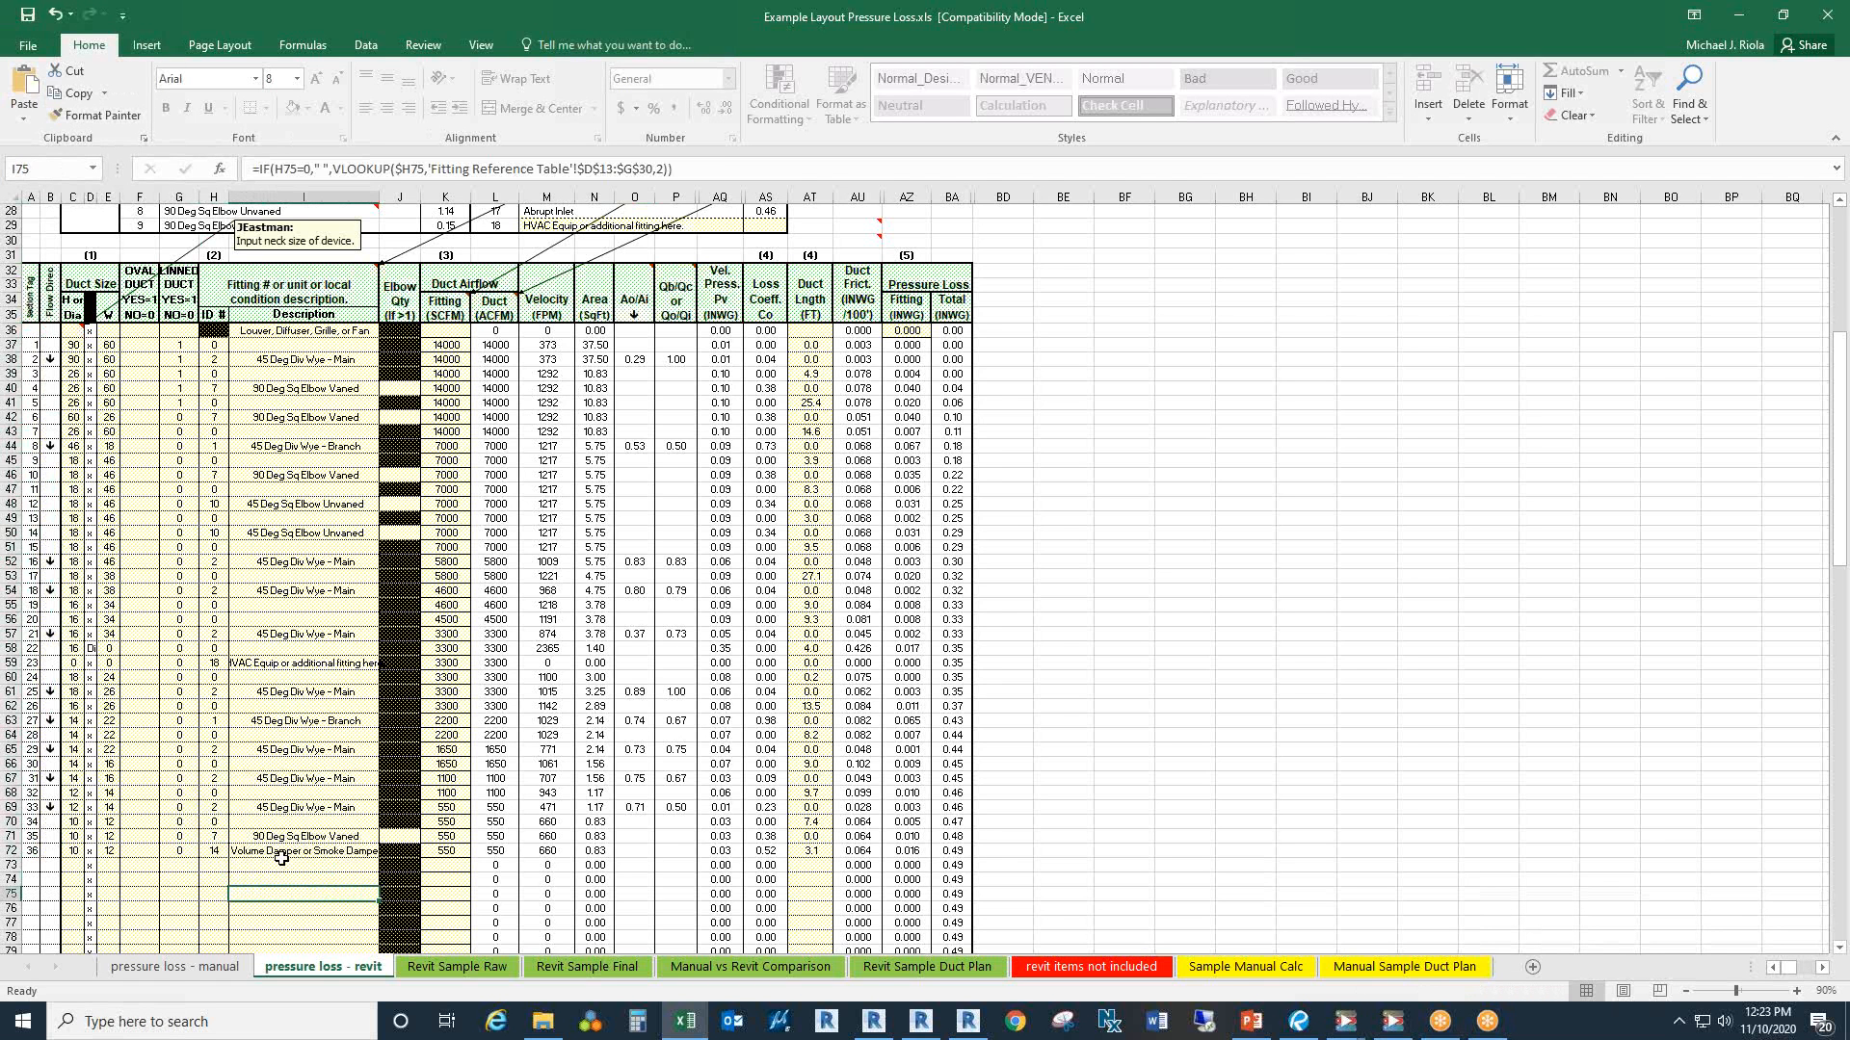
{"action": "left_click", "coordinate": [268, 853]}
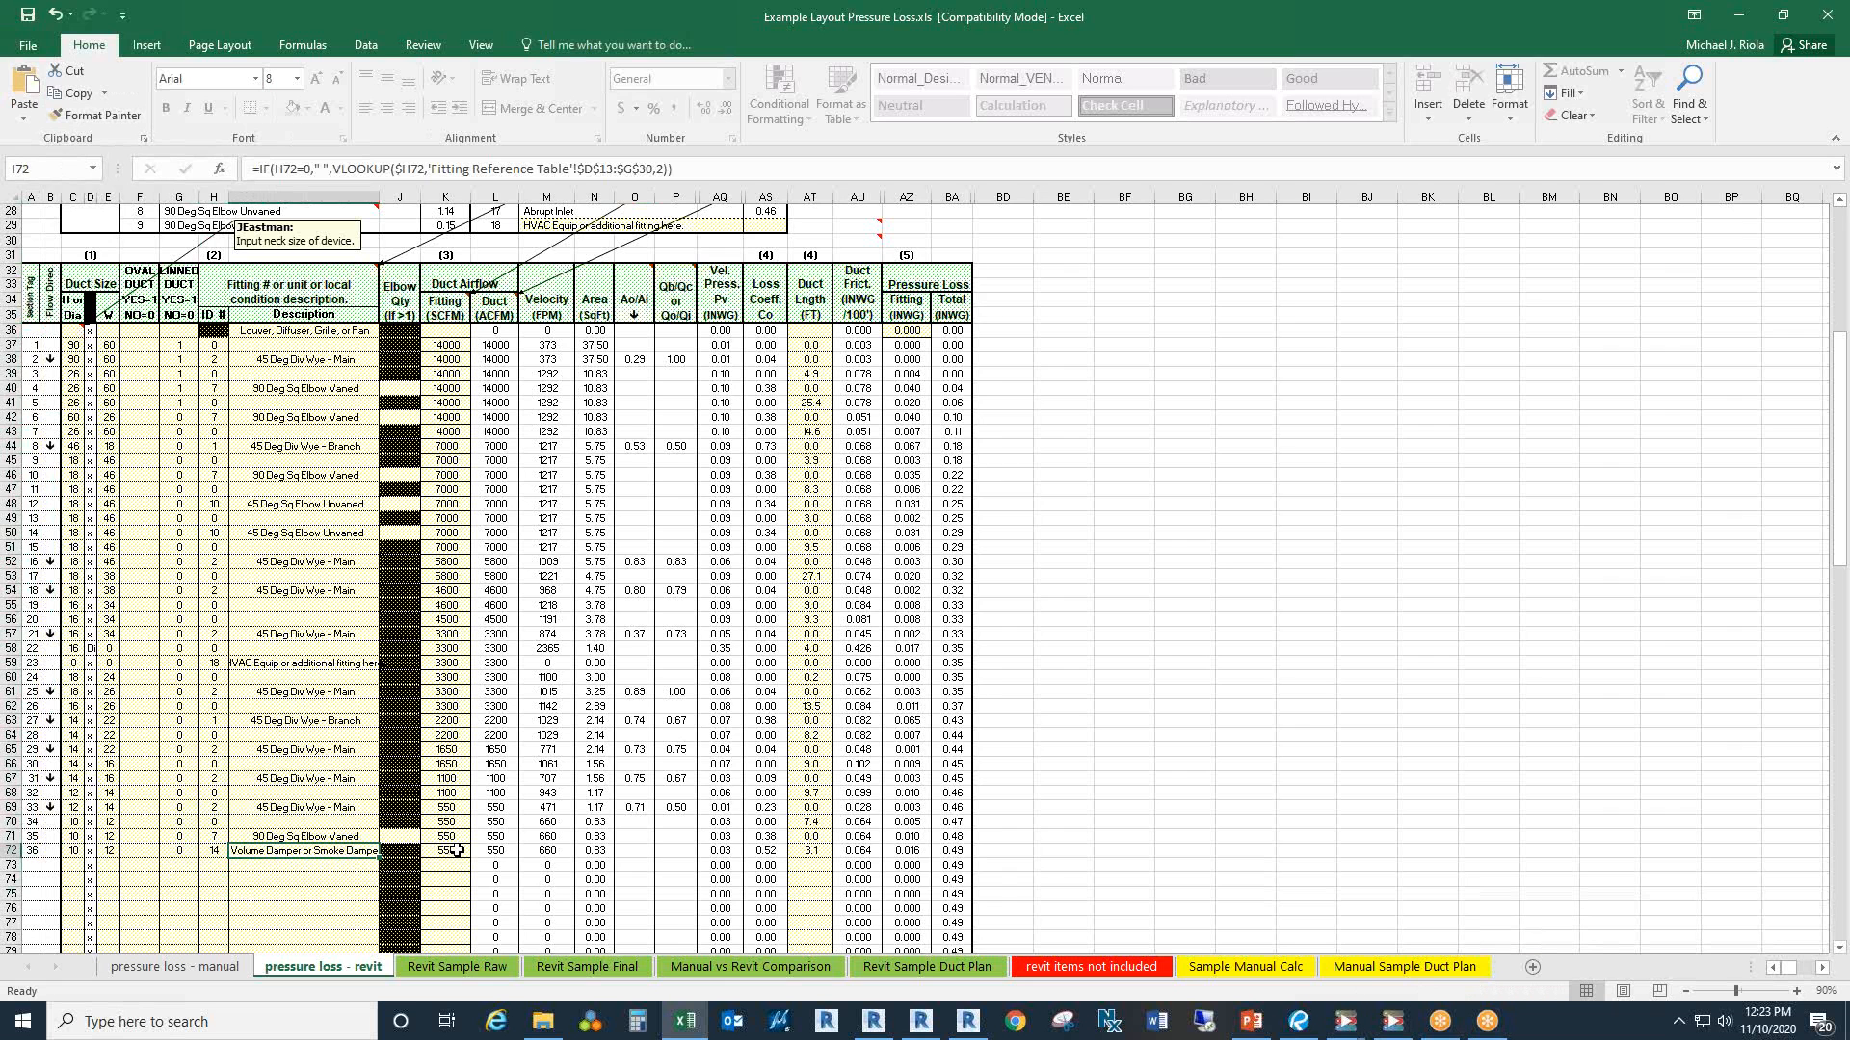
{"action": "left_click", "coordinate": [203, 644]}
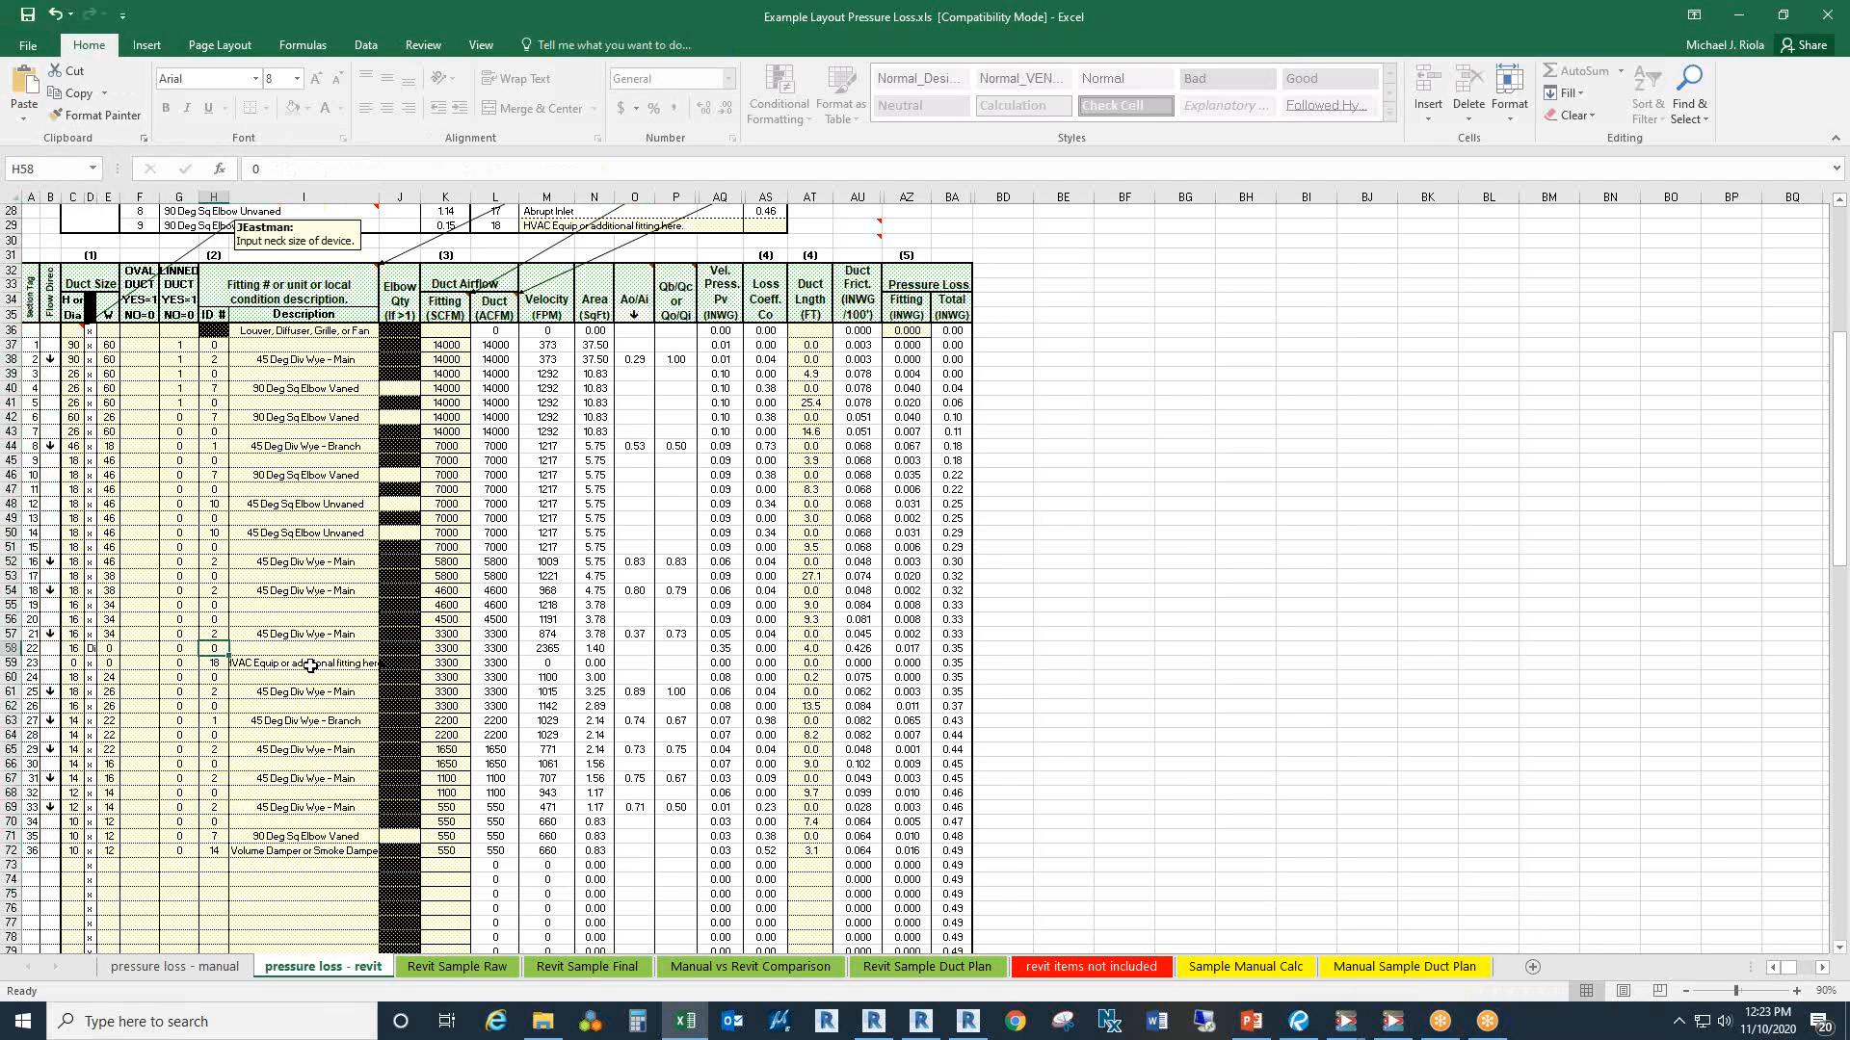
{"action": "type", "text": "15"}
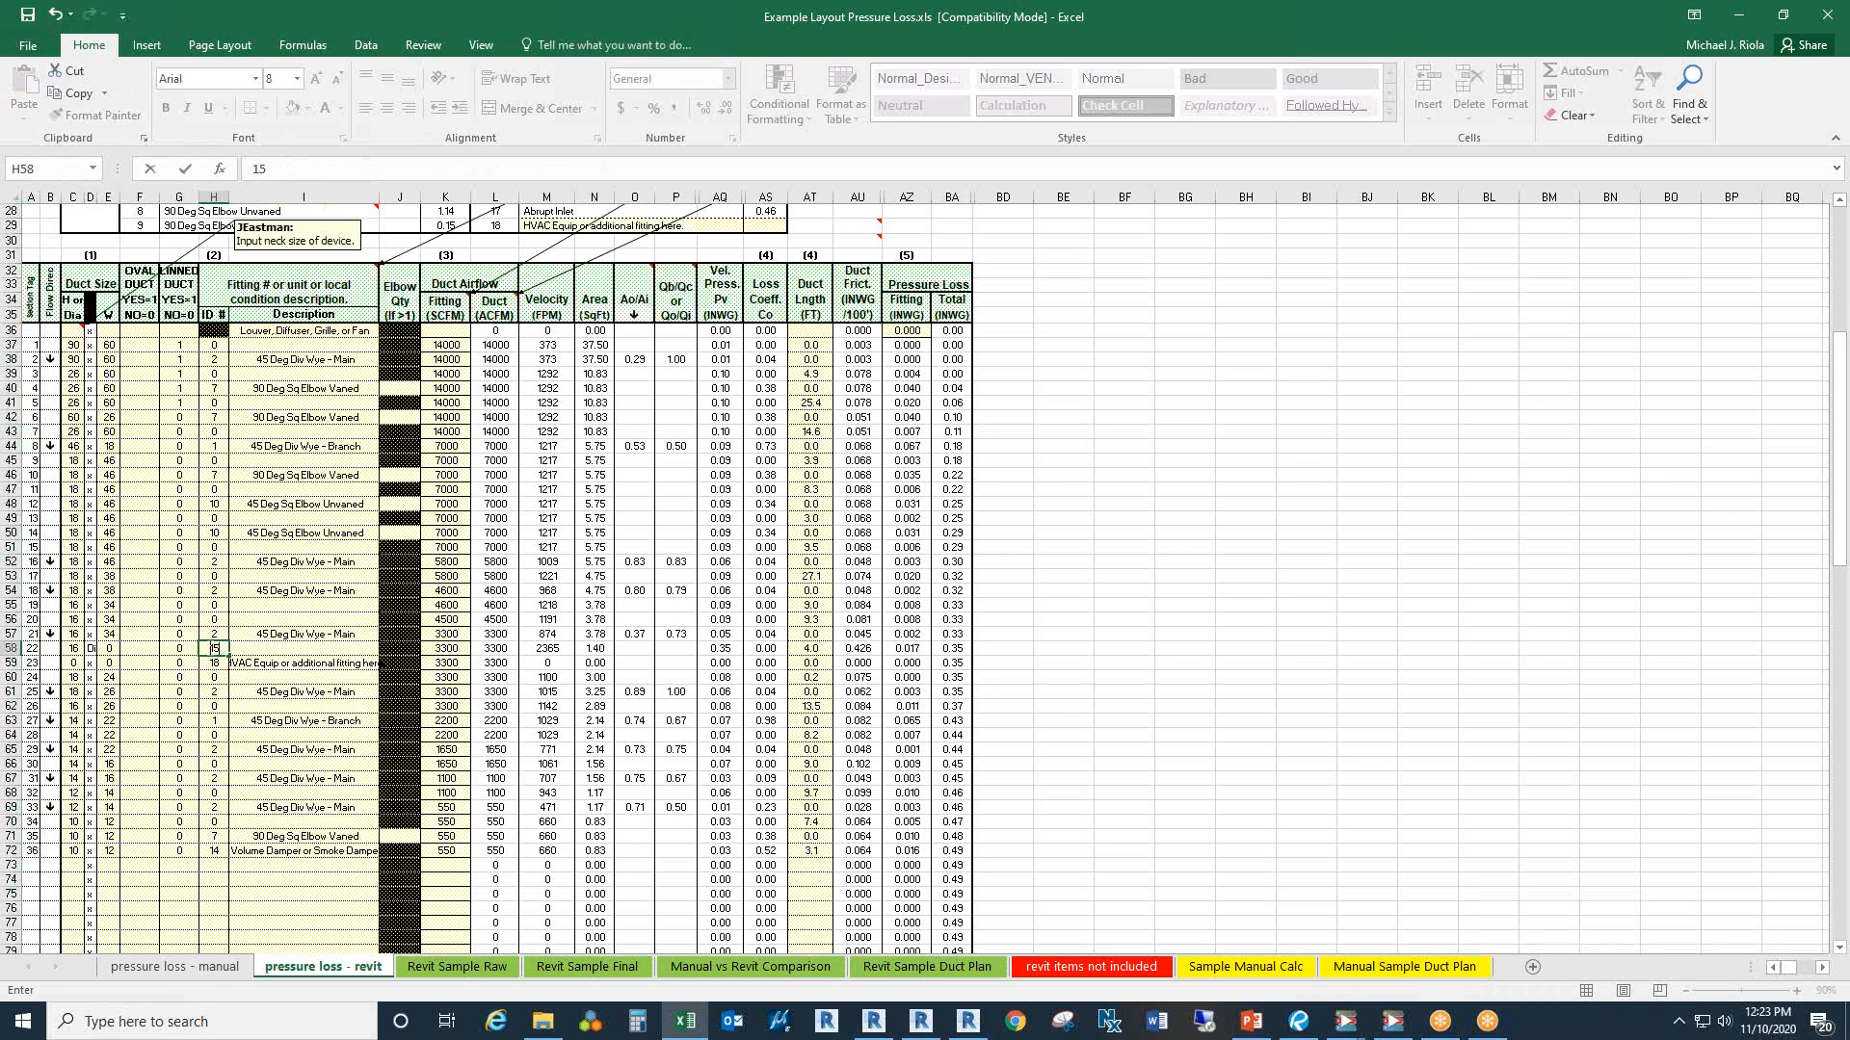
{"action": "key", "text": "Escape"}
Step: Set the fitting ID of node 19 in row 55 to 15
{"action": "left_click", "coordinate": [214, 605]}
{"action": "type", "text": "15"}
{"action": "key", "text": "Return"}
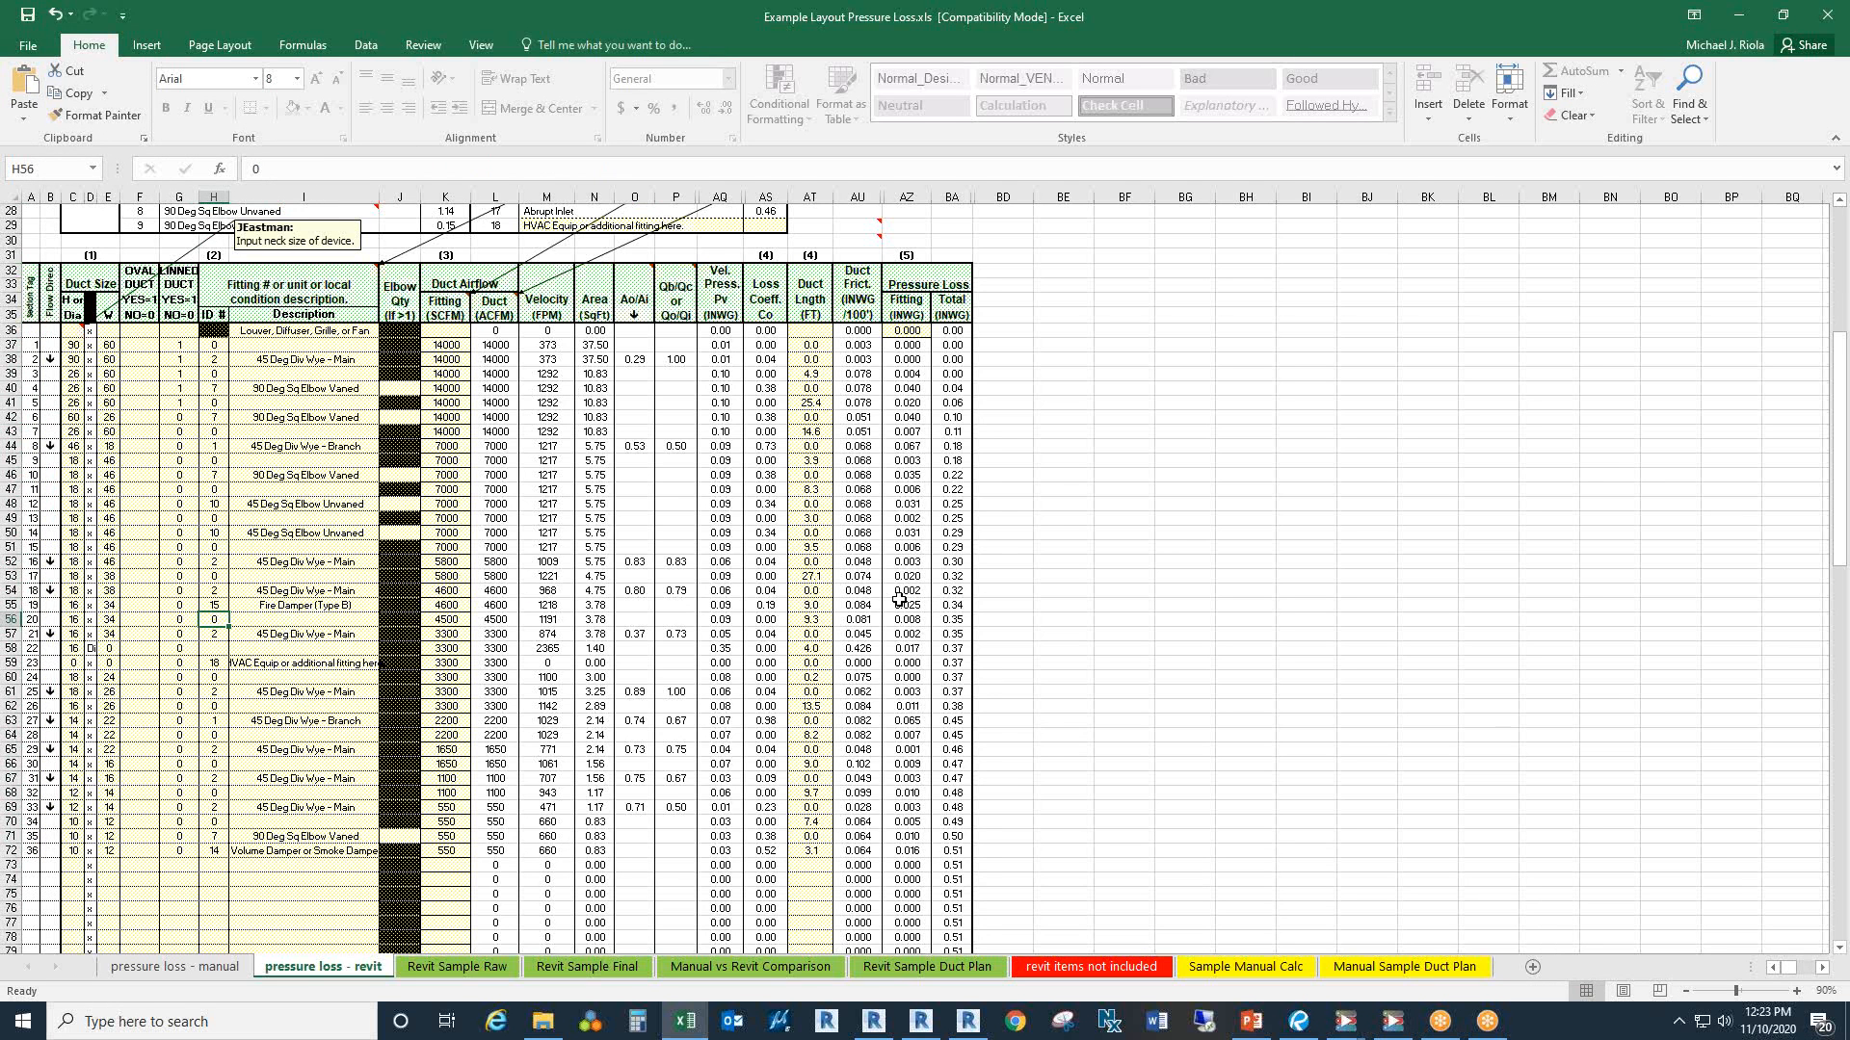
Step: Look through the Revit Sample Raw sheet and open the Revit Sample Final sheet for comparison
{"action": "left_click", "coordinate": [490, 967]}
{"action": "scroll", "coordinate": [489, 864], "scroll_direction": "down", "scroll_amount": 5}
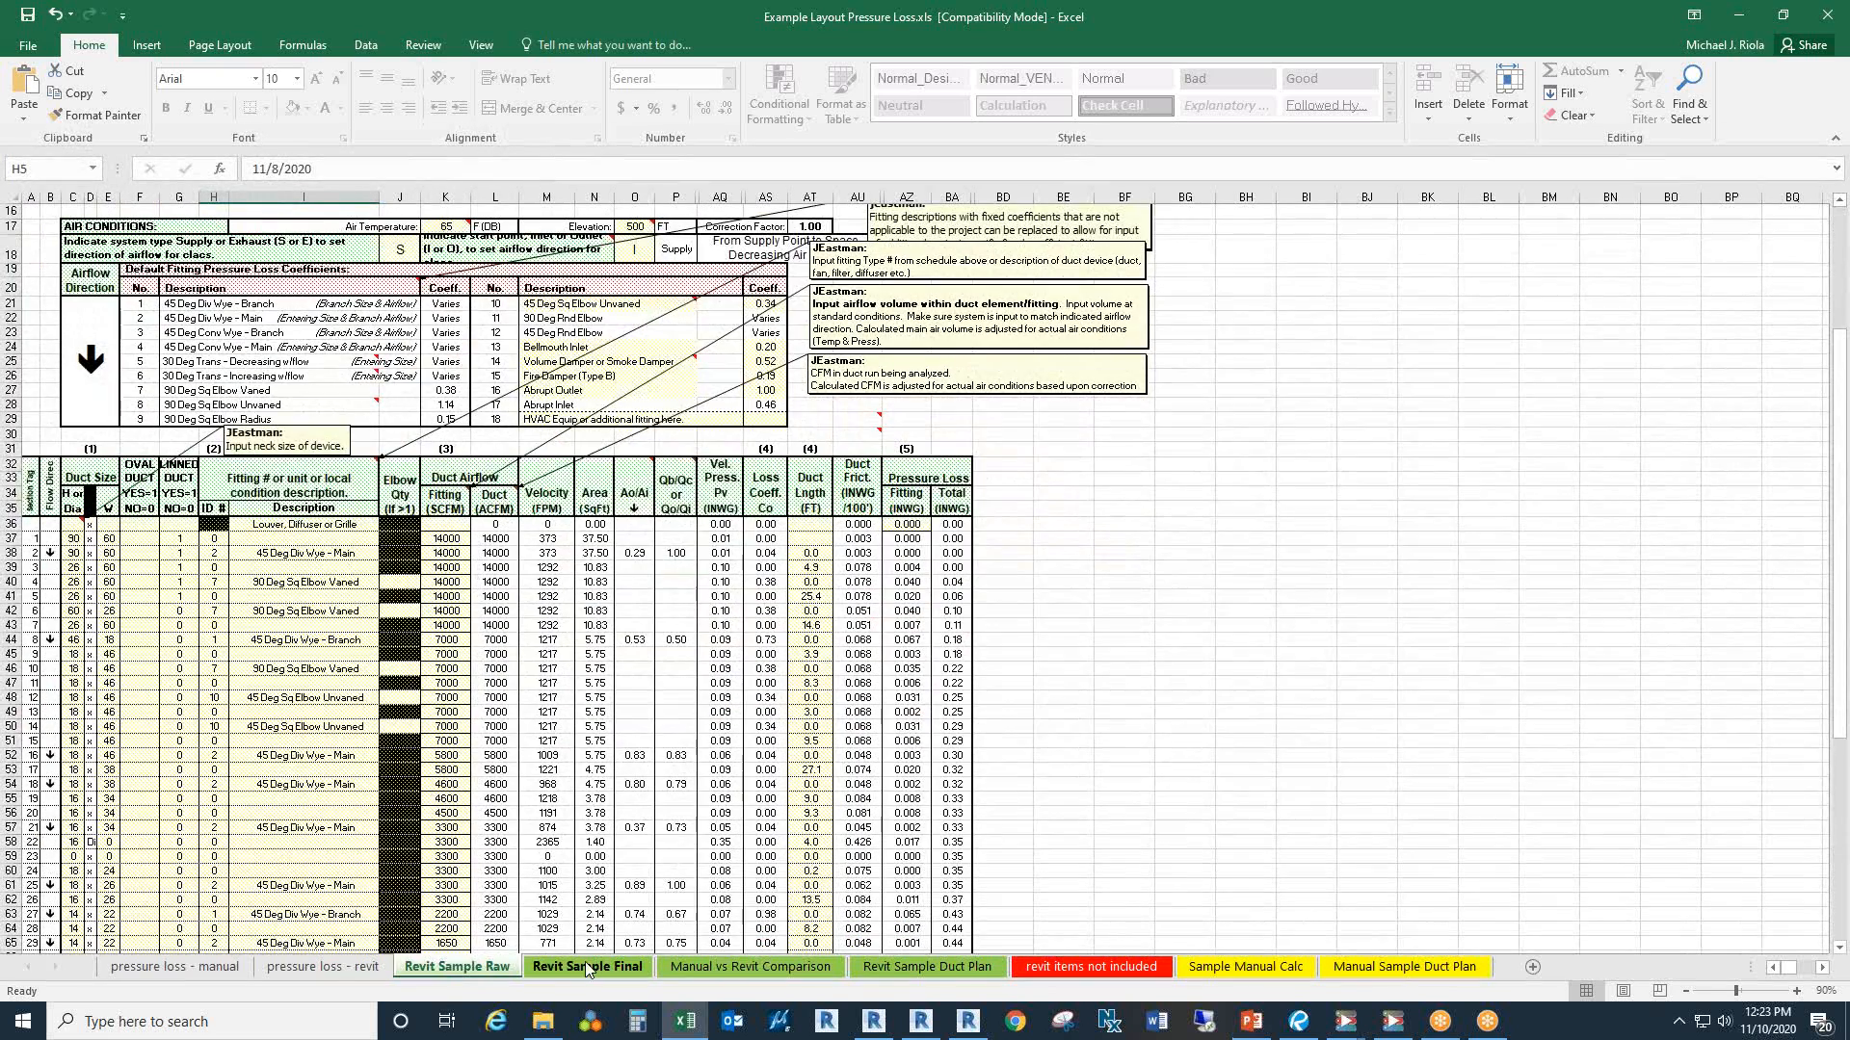
{"action": "left_click", "coordinate": [587, 968]}
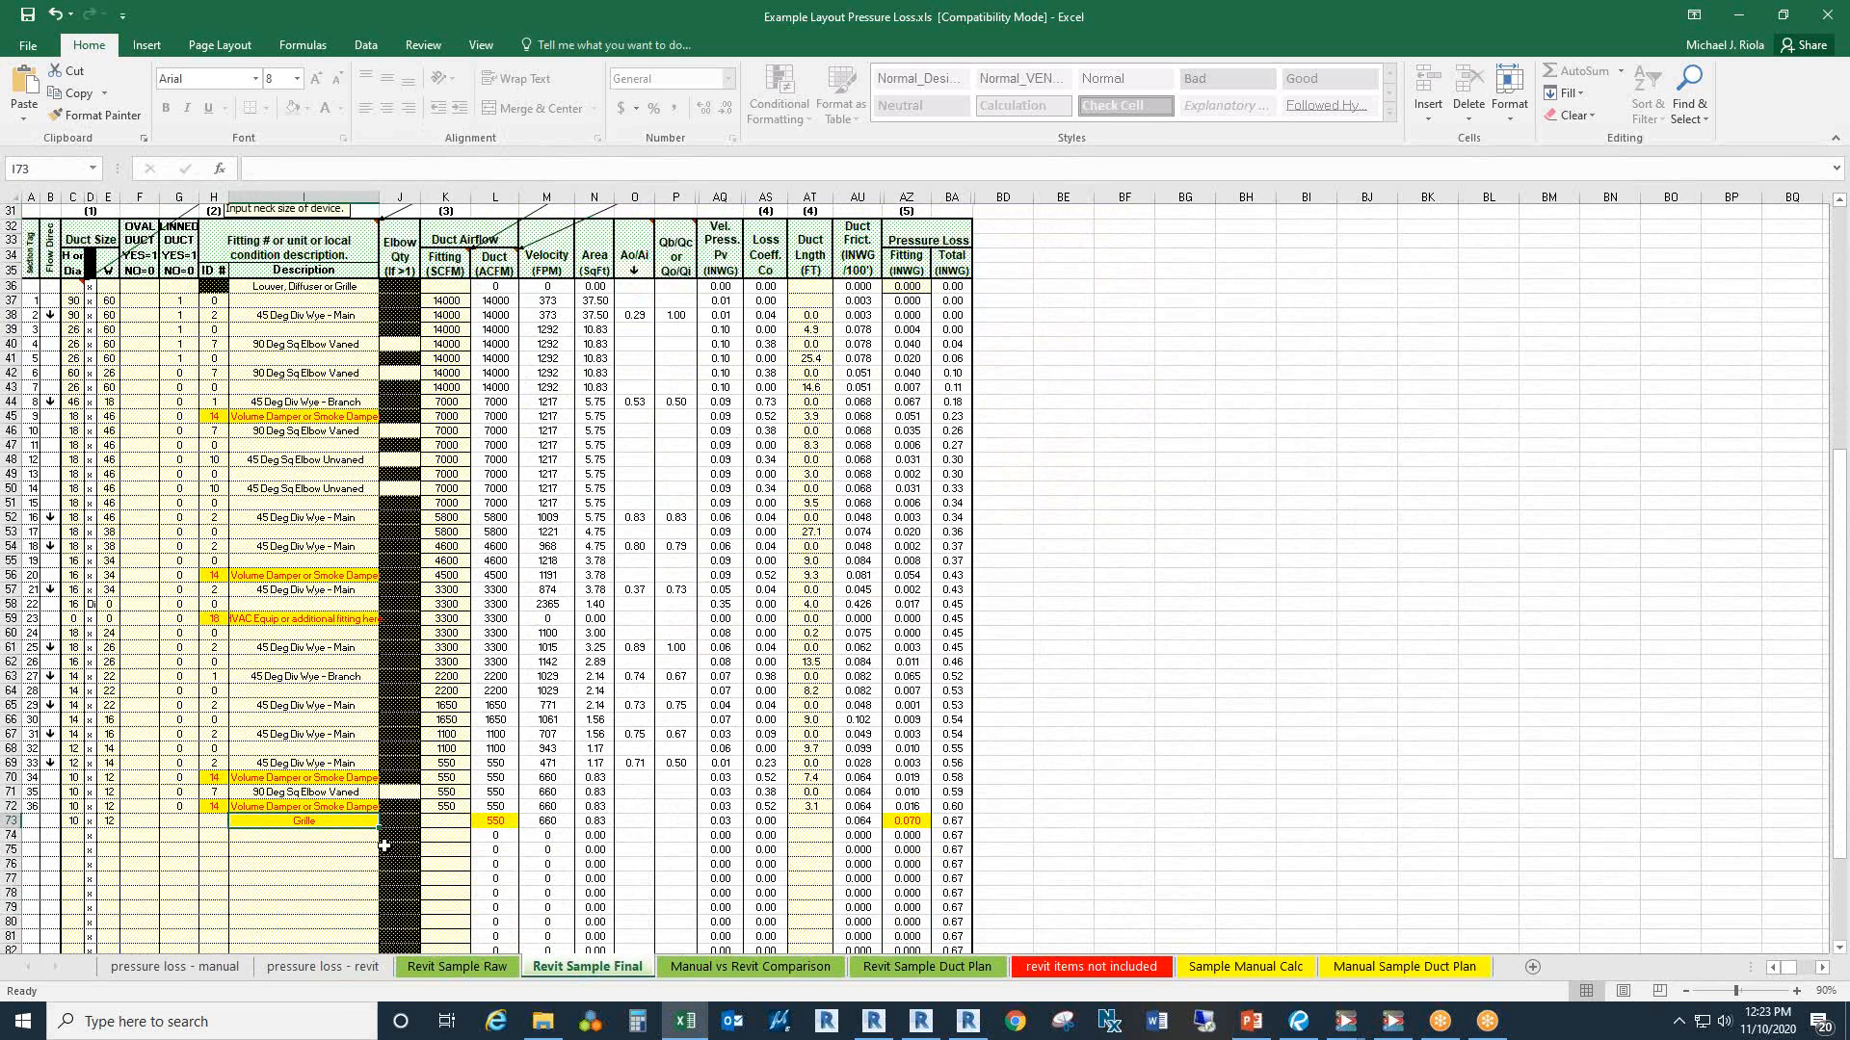
Step: Minimize the workbook, return to Revit sheet H100 and bring up Dynamo Player's CalcNodeFlow Modifier Ducts inputs over the plan
{"action": "left_click_drag", "start_coordinate": [1239, 16], "coordinate": [1118, 164]}
{"action": "left_click", "coordinate": [1465, 164]}
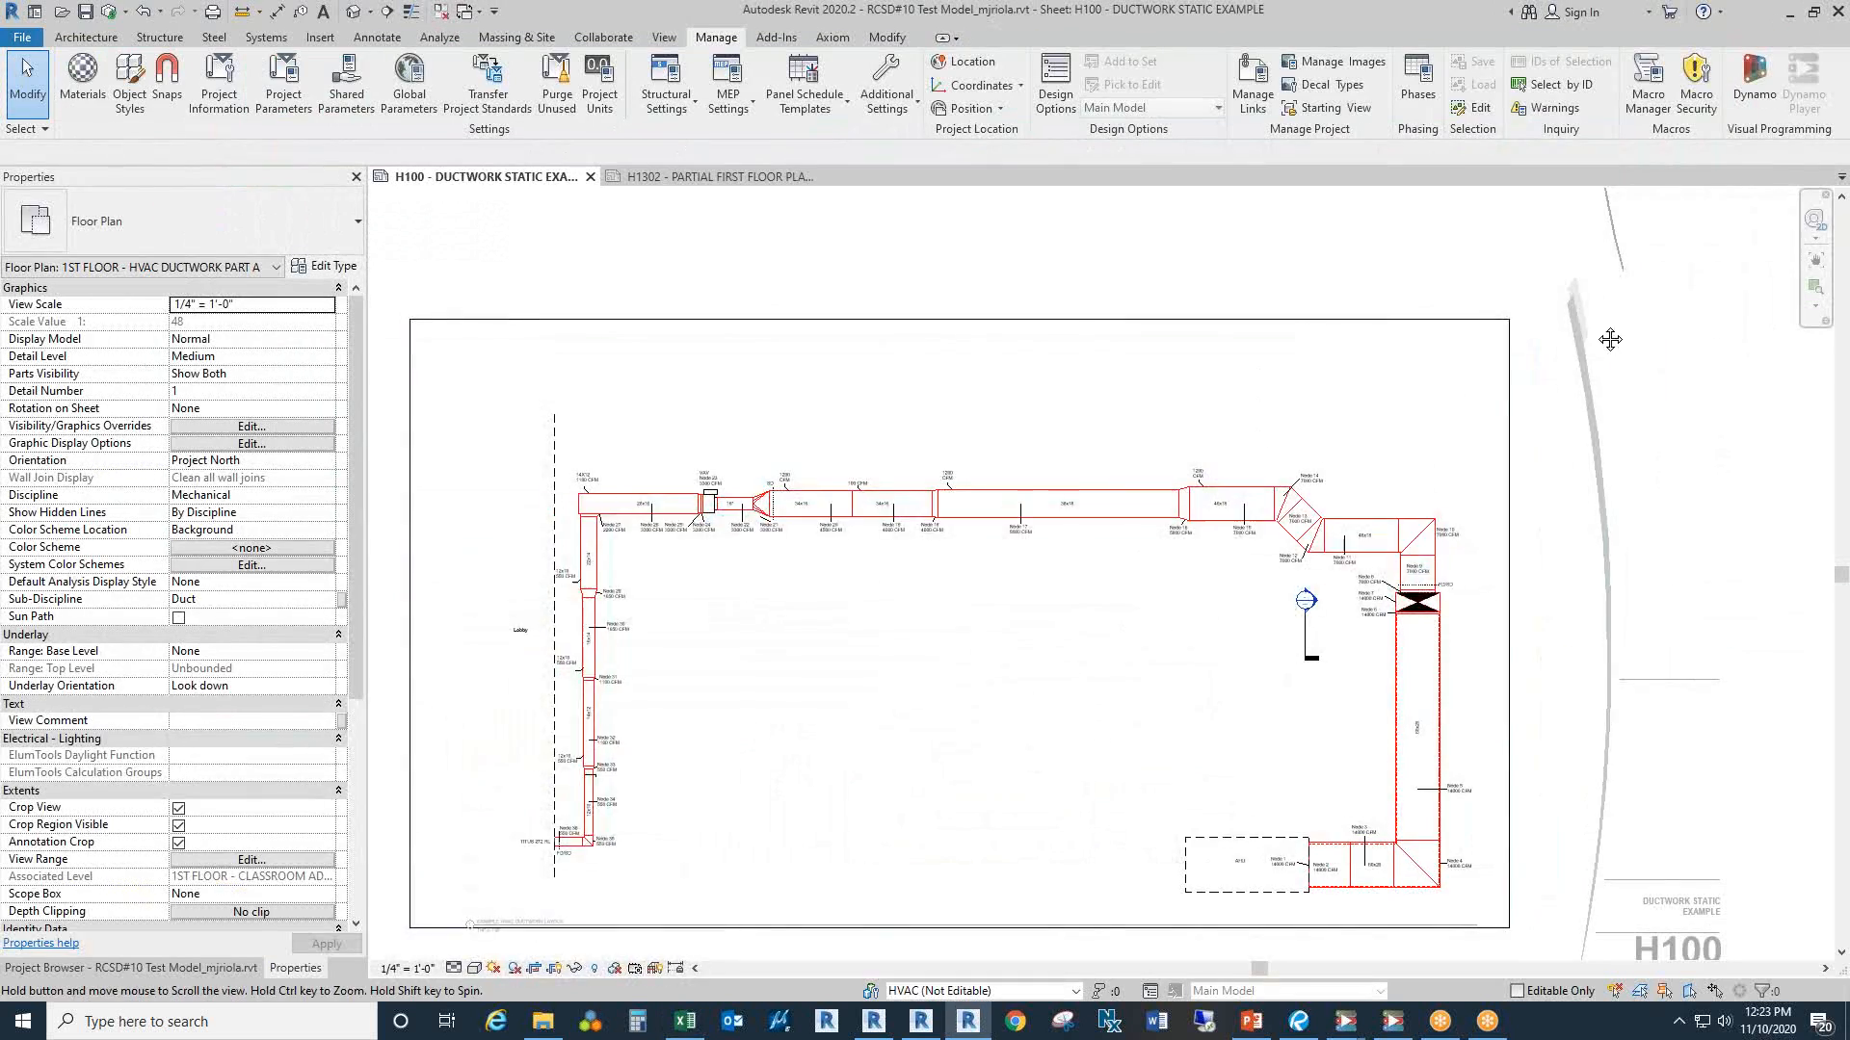
{"action": "left_click_drag", "start_coordinate": [1610, 338], "coordinate": [1552, 300]}
{"action": "left_click_drag", "start_coordinate": [1410, 466], "coordinate": [1473, 463]}
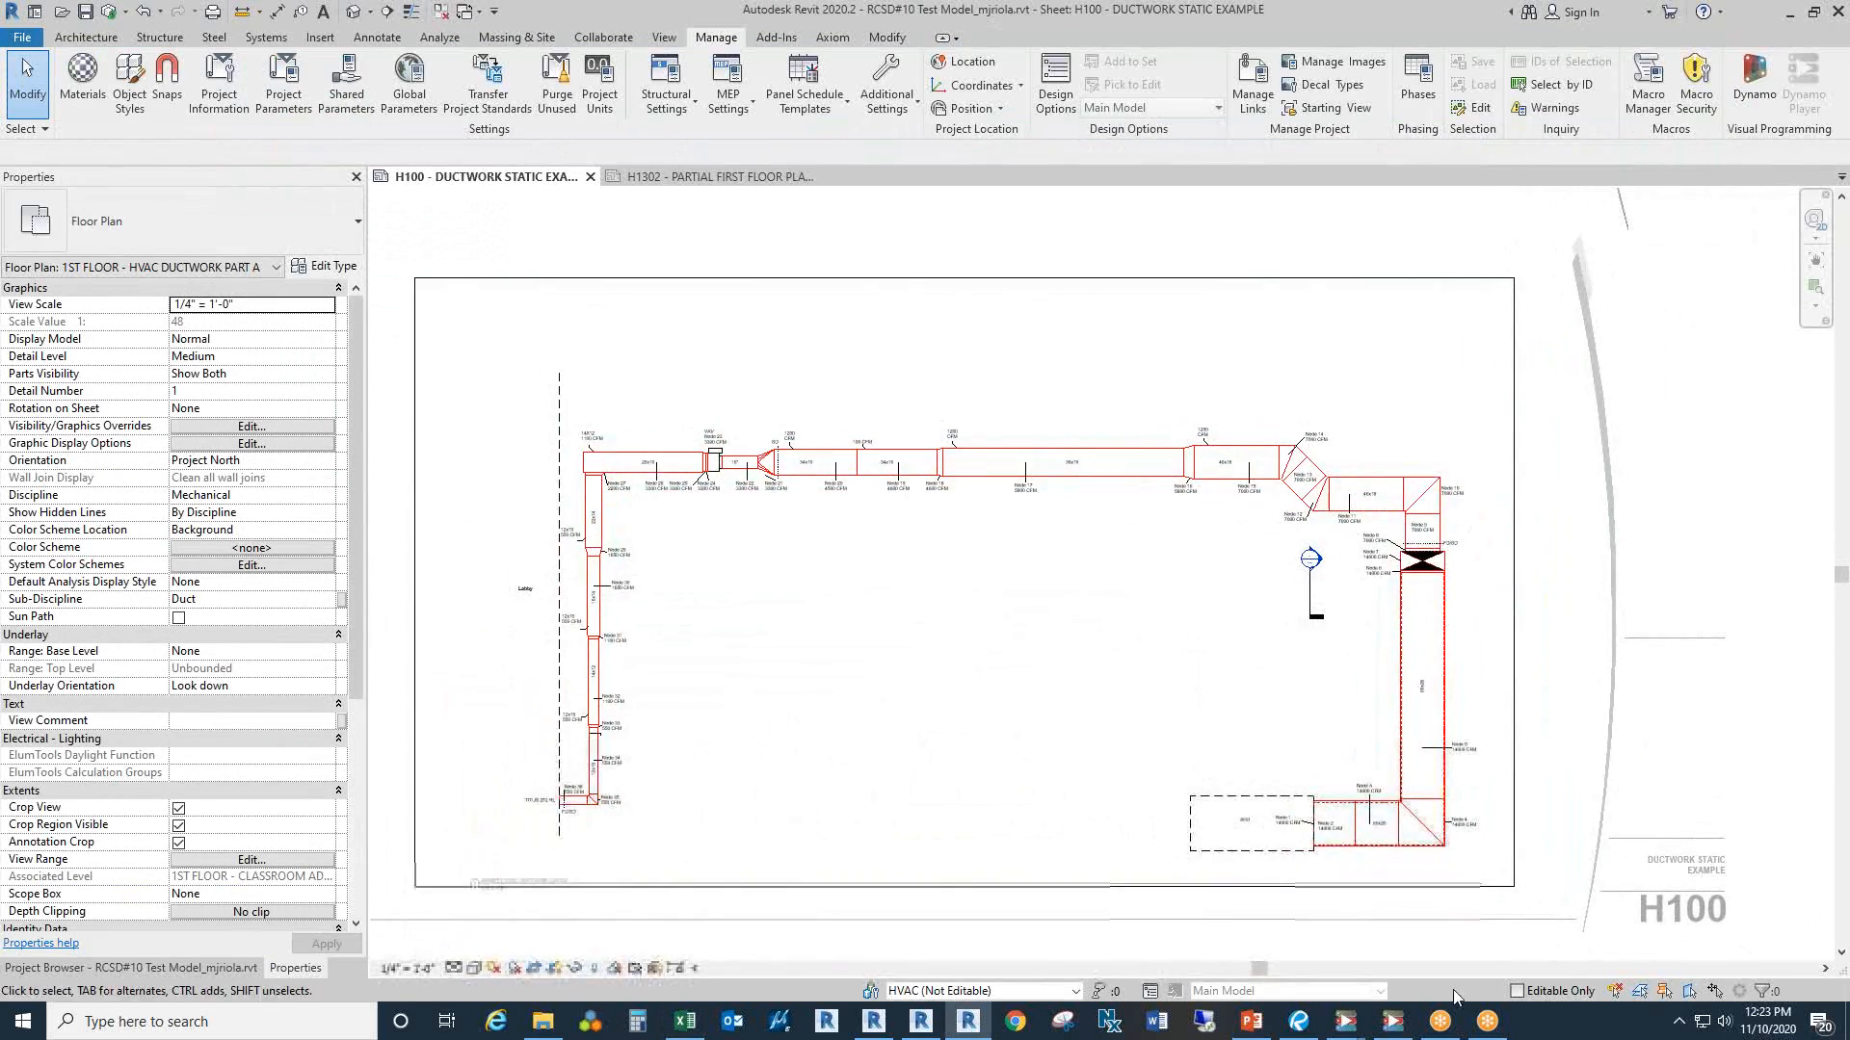
{"action": "left_click_drag", "start_coordinate": [1326, 339], "coordinate": [855, 424]}
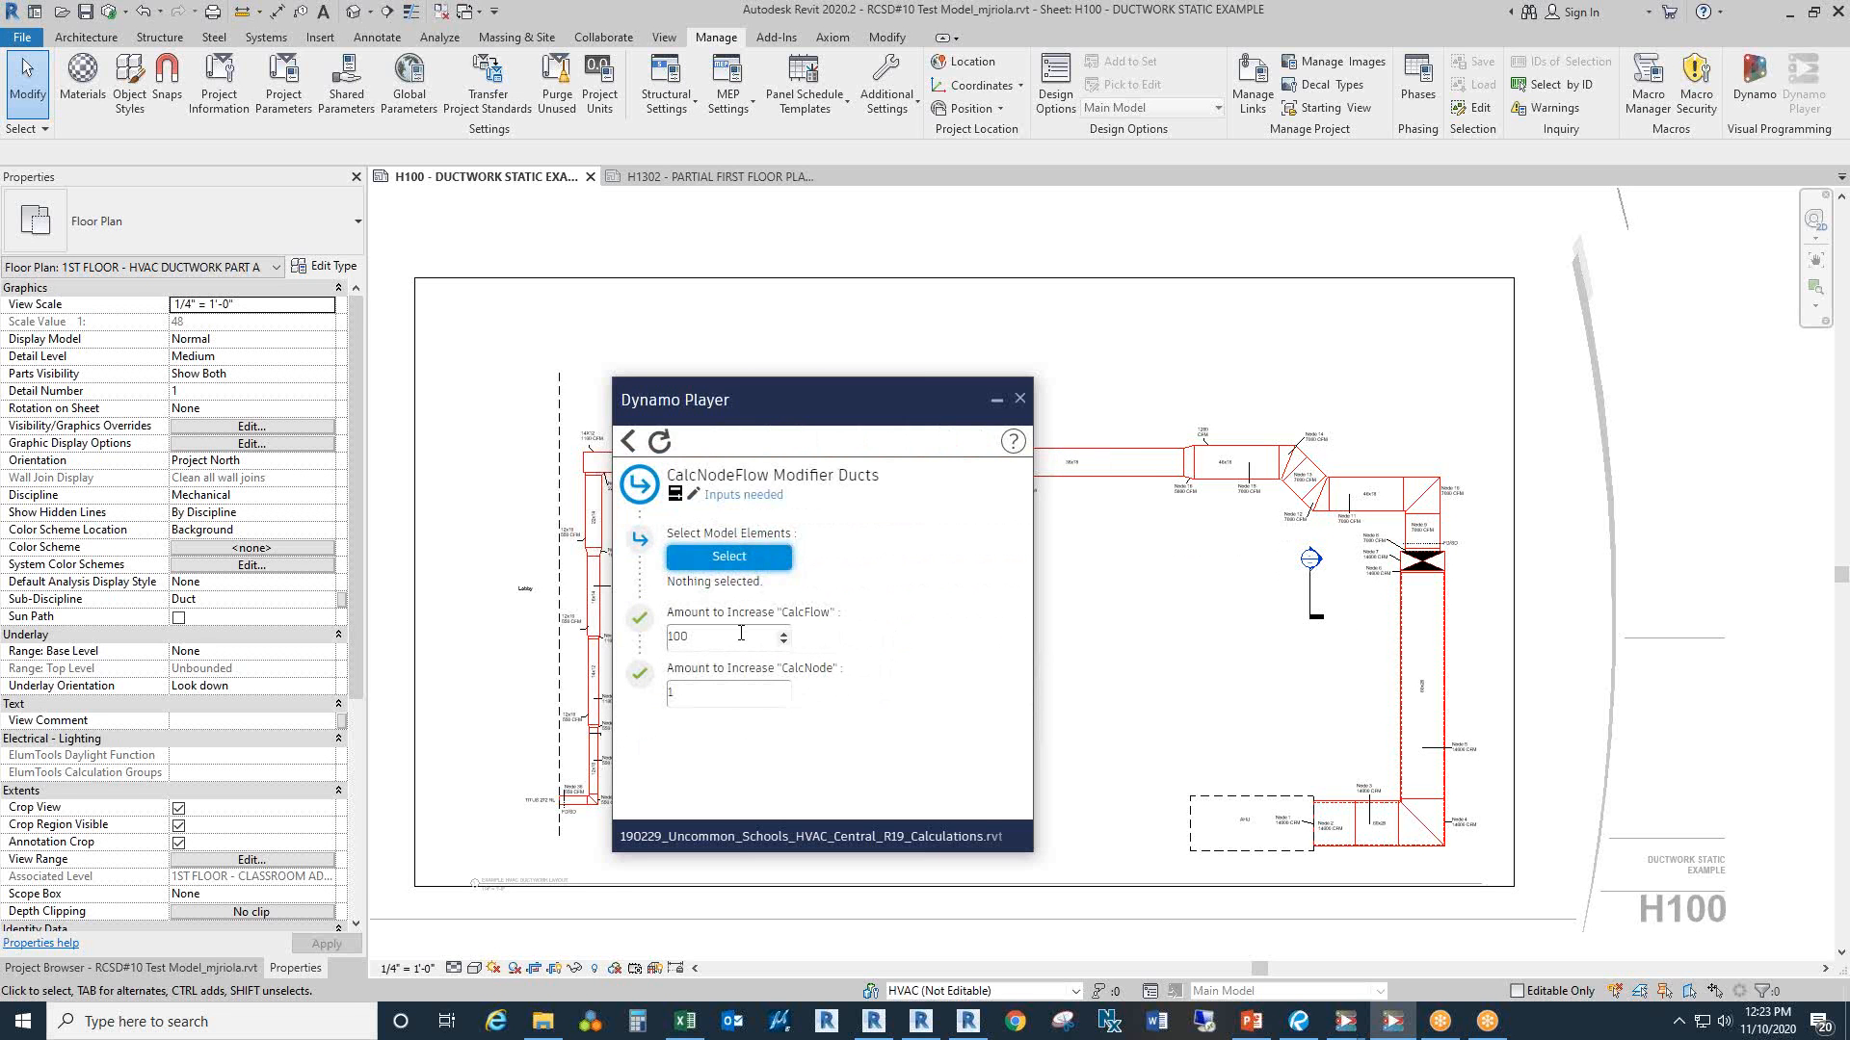
Step: Examine the node and CFM tags along the duct run from the AHU to the VAV and its downstream branch
{"action": "left_click", "coordinate": [1367, 661]}
{"action": "left_click_drag", "start_coordinate": [1248, 663], "coordinate": [1387, 716]}
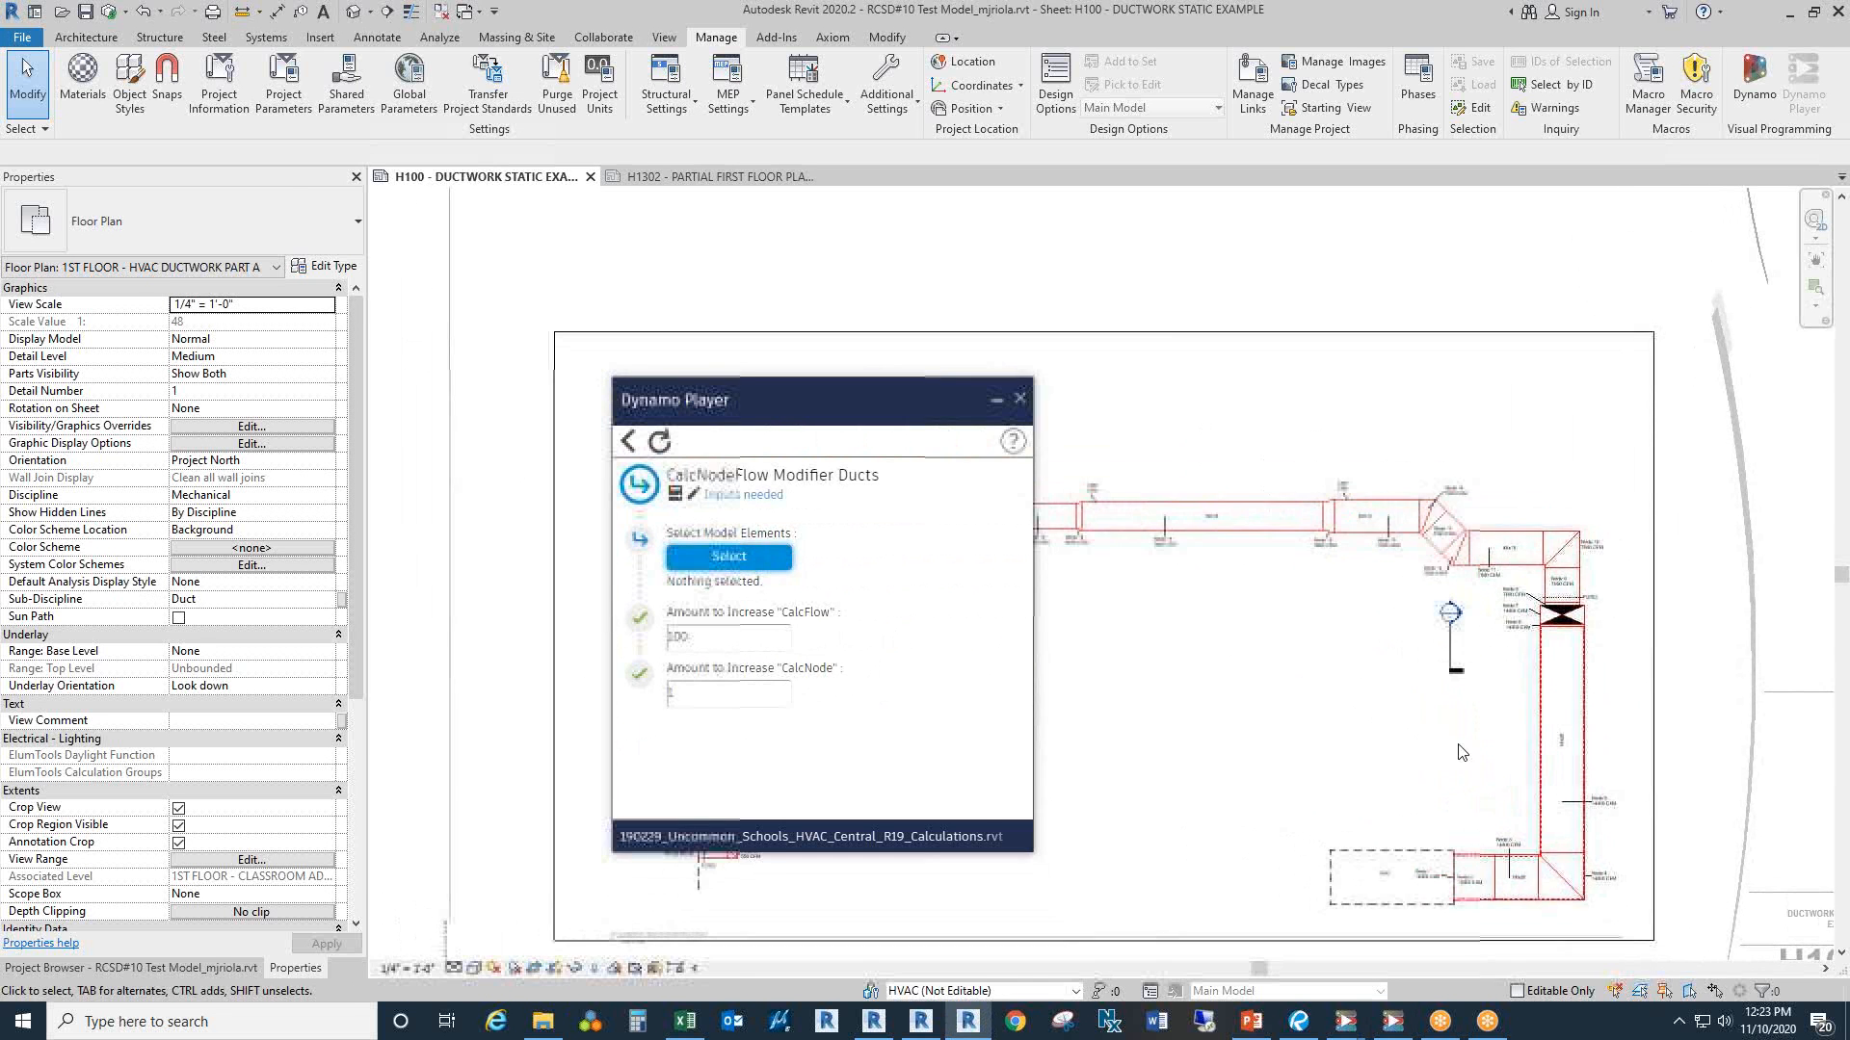
{"action": "left_click_drag", "start_coordinate": [1498, 762], "coordinate": [1309, 719]}
{"action": "scroll", "coordinate": [1505, 784], "scroll_direction": "up", "scroll_amount": 2}
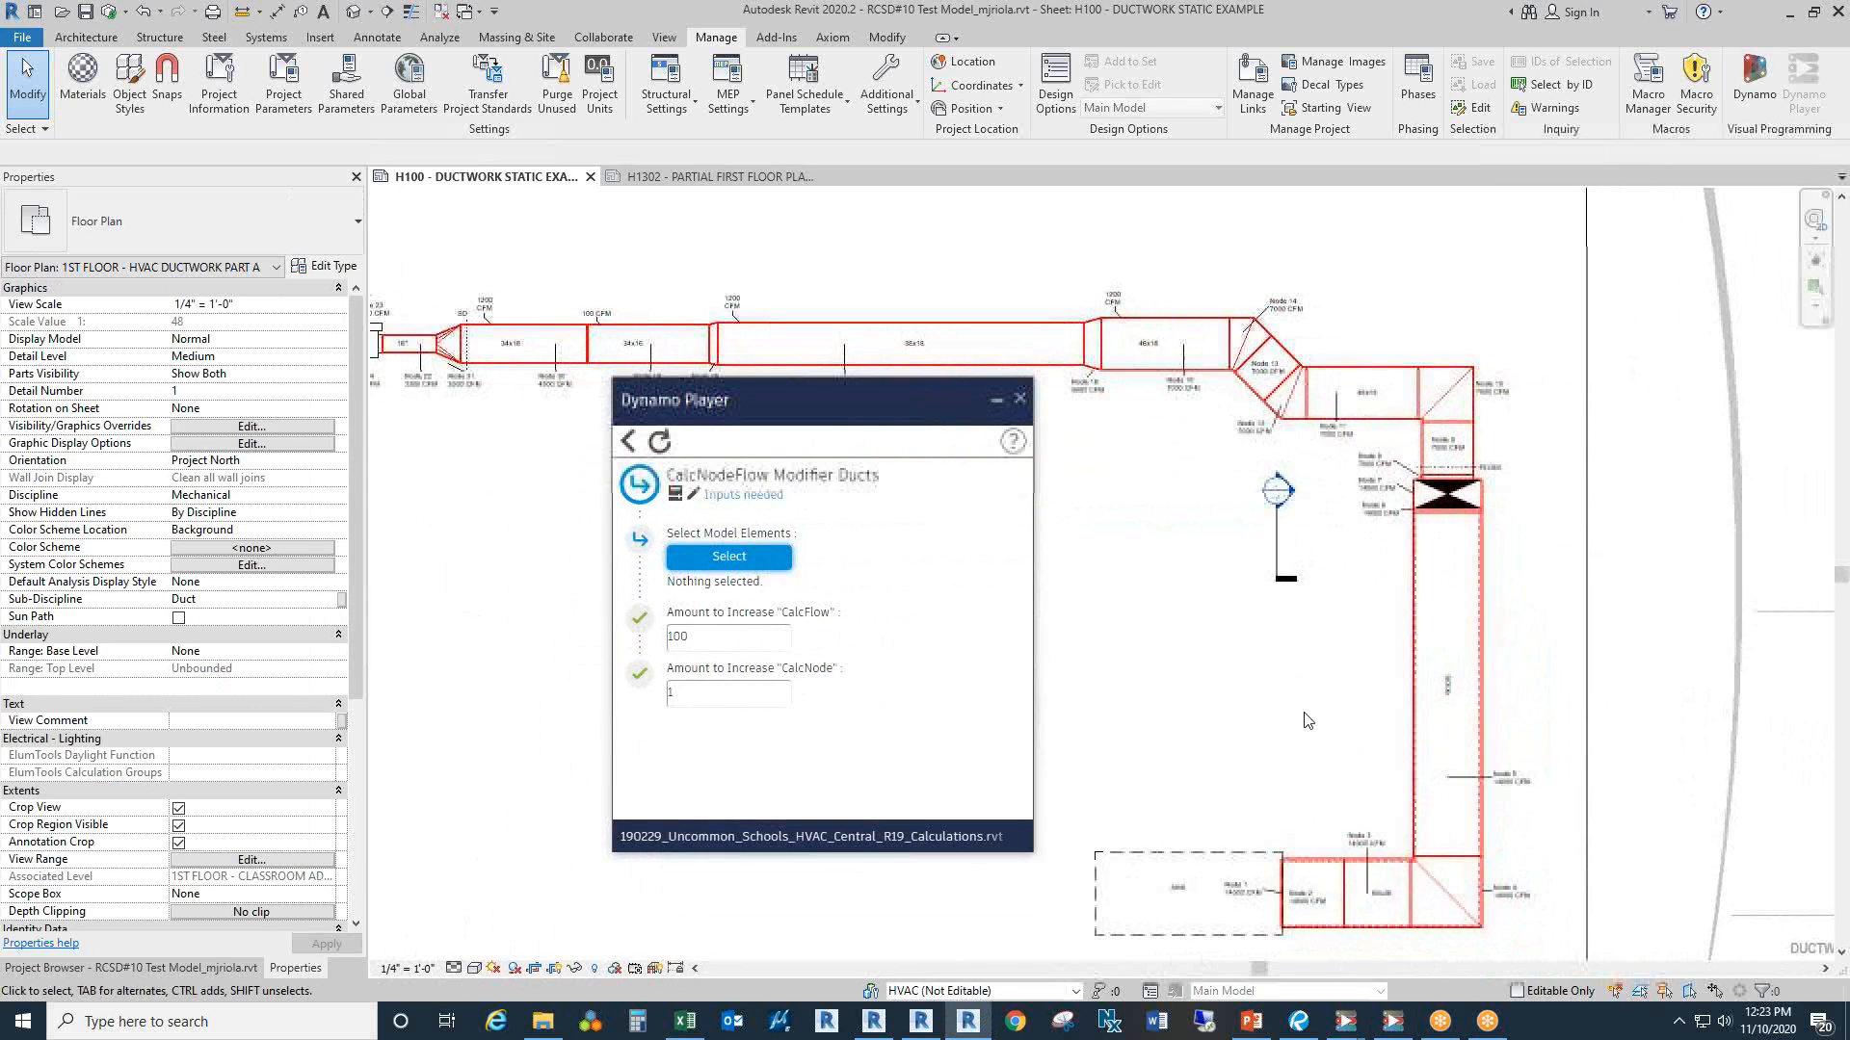
{"action": "left_click_drag", "start_coordinate": [1268, 607], "coordinate": [1655, 619]}
{"action": "scroll", "coordinate": [1649, 615], "scroll_direction": "down", "scroll_amount": 3}
{"action": "left_click_drag", "start_coordinate": [1455, 622], "coordinate": [1651, 636]}
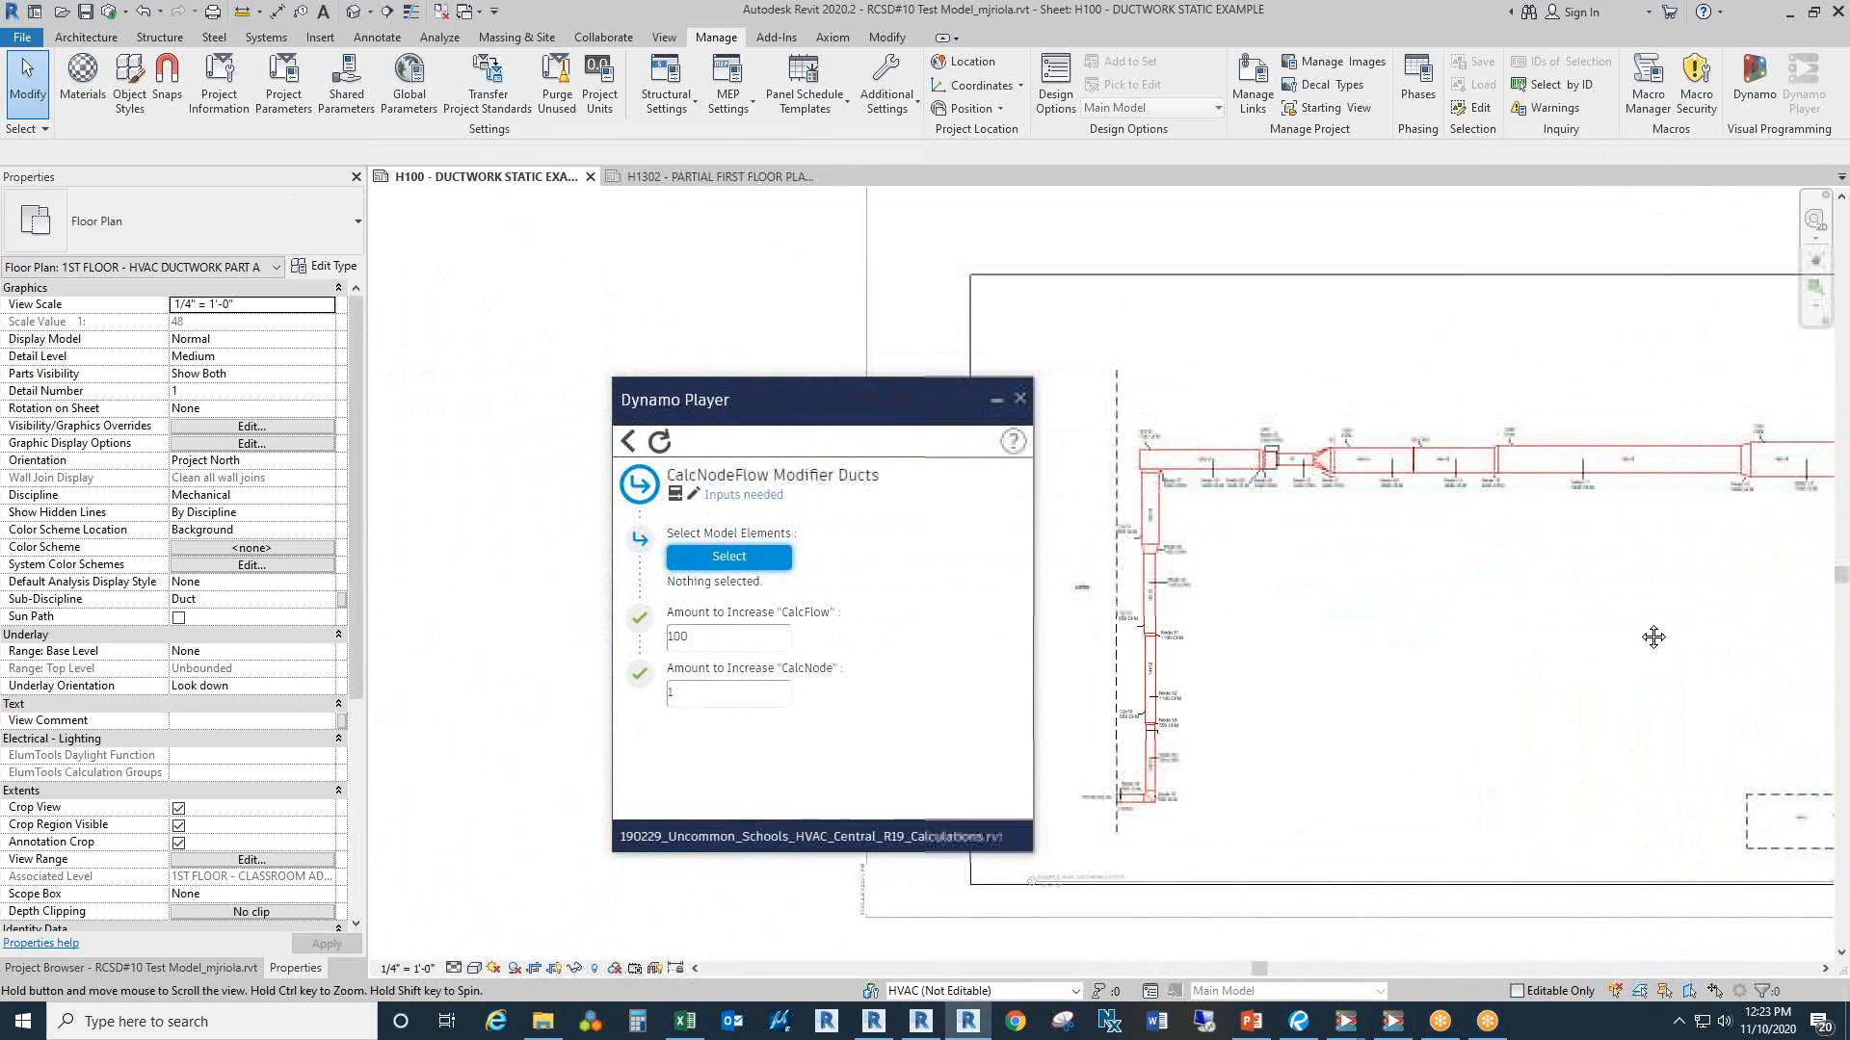
{"action": "scroll", "coordinate": [1187, 616], "scroll_direction": "up", "scroll_amount": 2}
{"action": "left_click_drag", "start_coordinate": [1110, 367], "coordinate": [1345, 852]}
{"action": "scroll", "coordinate": [1339, 636], "scroll_direction": "up", "scroll_amount": 2}
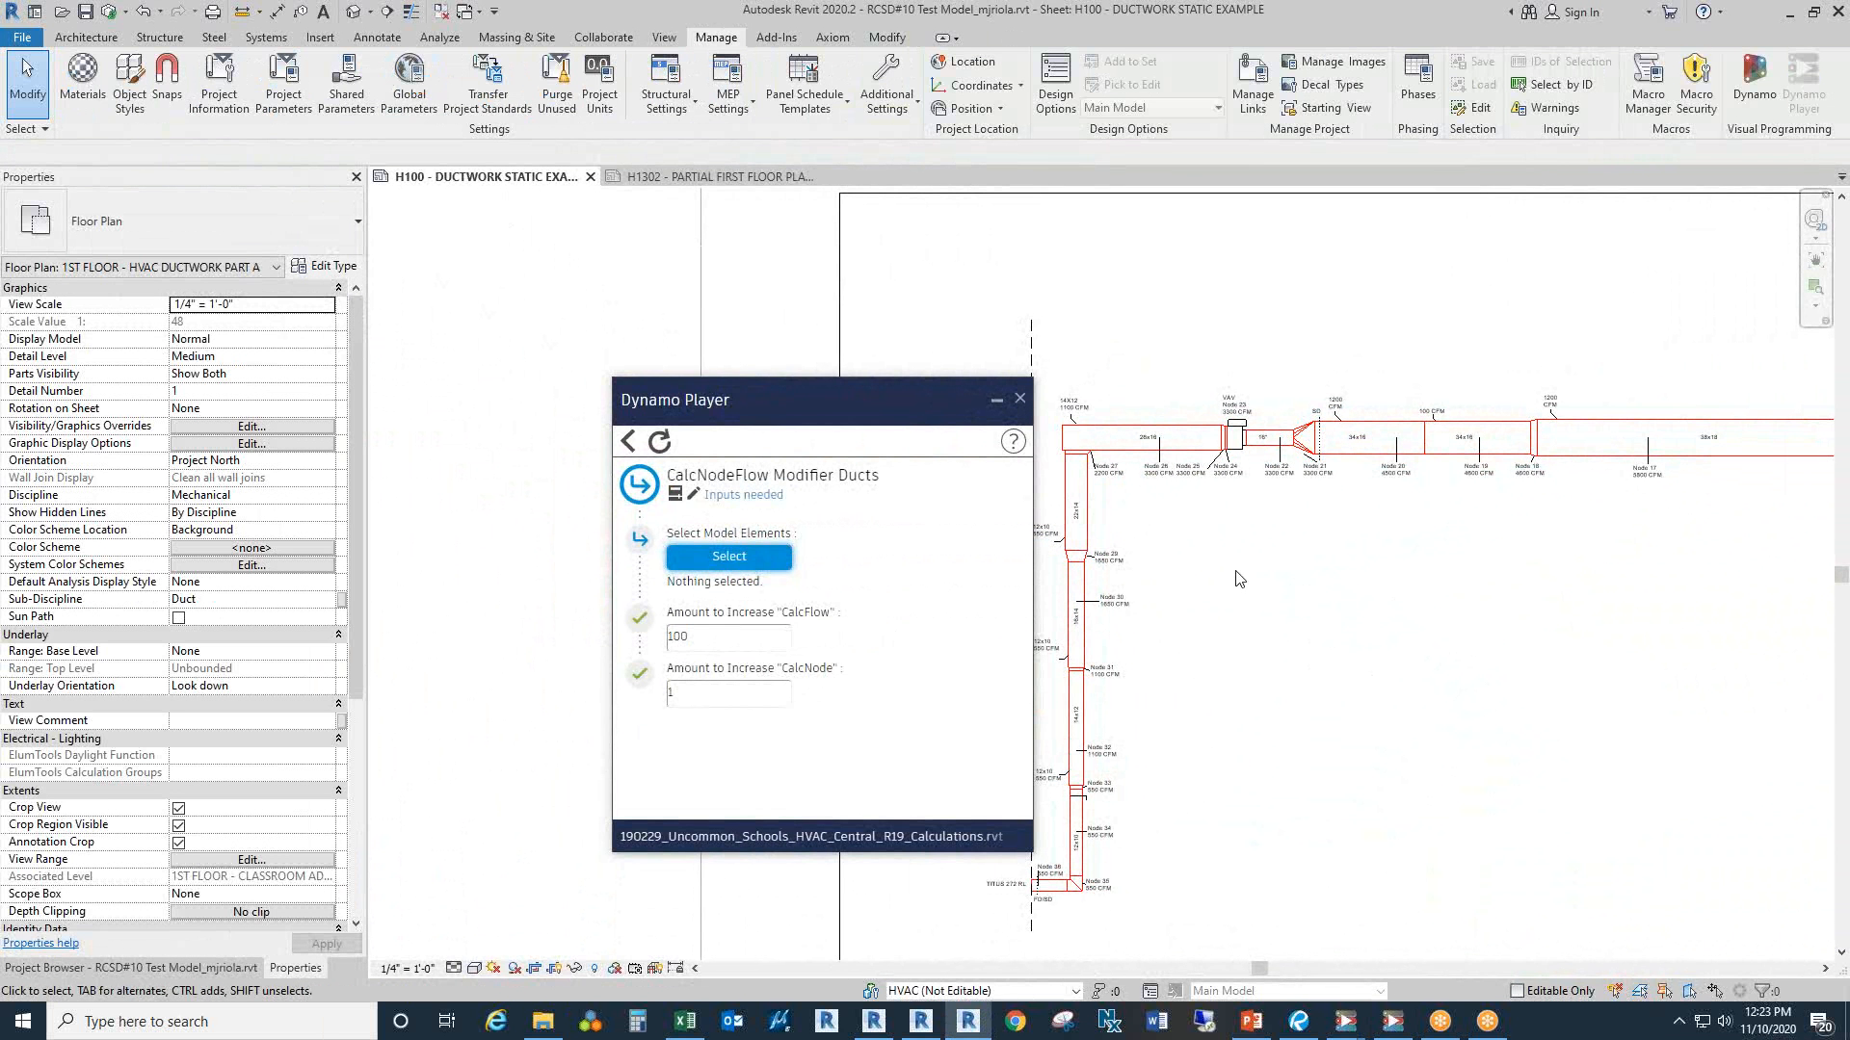
{"action": "scroll", "coordinate": [1128, 445], "scroll_direction": "up", "scroll_amount": 2}
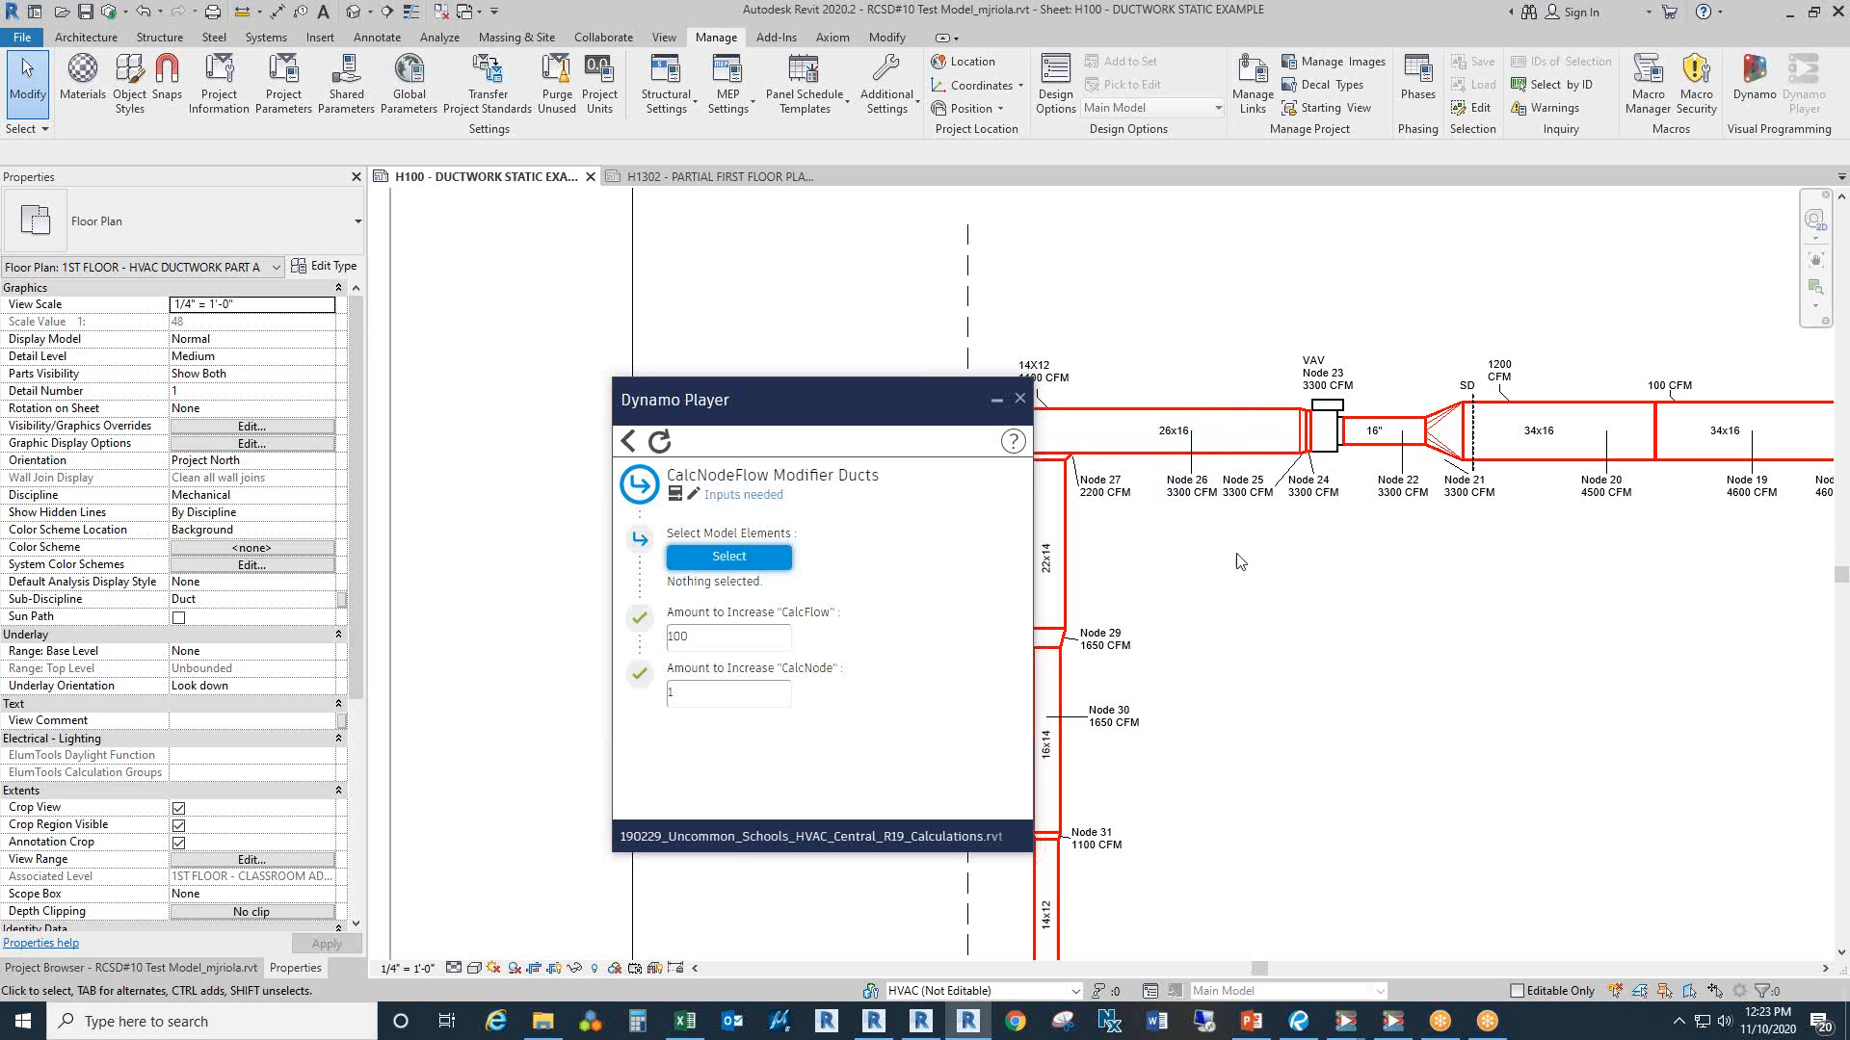
{"action": "left_click_drag", "start_coordinate": [1269, 663], "coordinate": [1239, 682]}
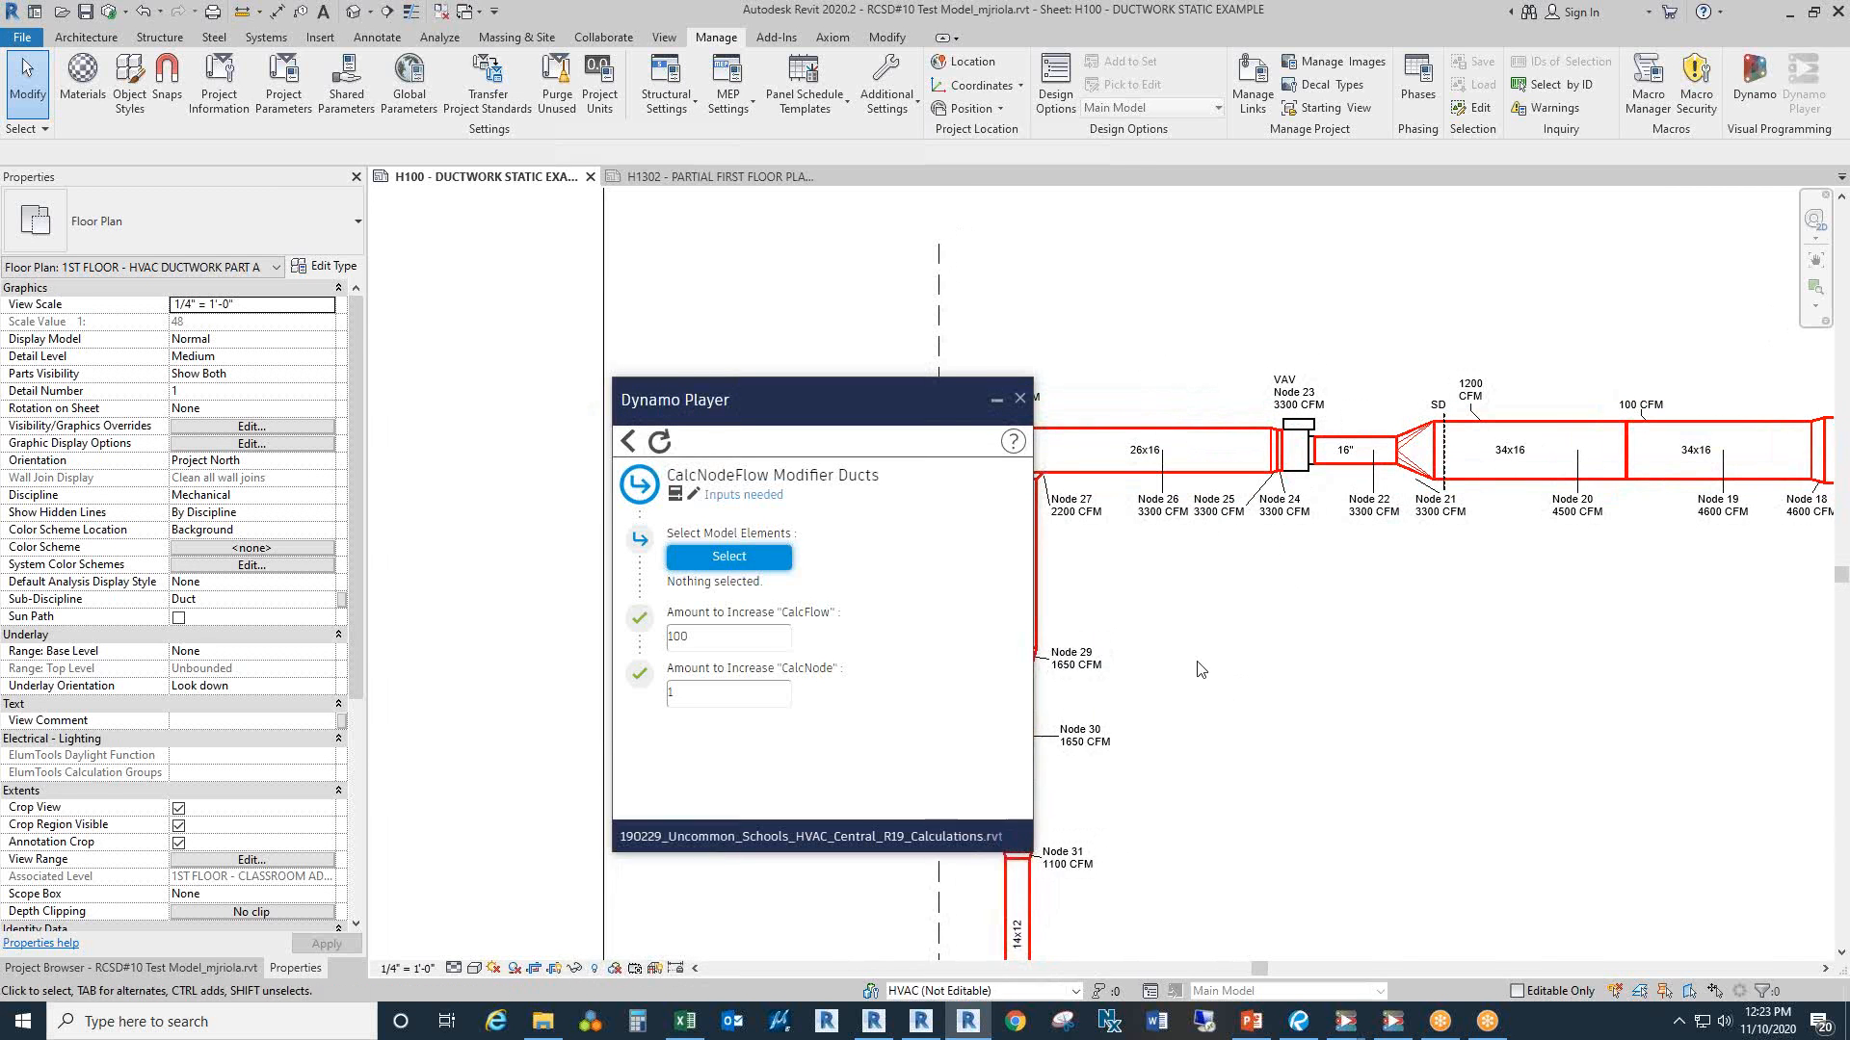
Step: Point out the CalcFlow increase input, examine the branch ducts down to the final duct at node 36, and clear the duct selection
{"action": "left_click", "coordinate": [720, 643]}
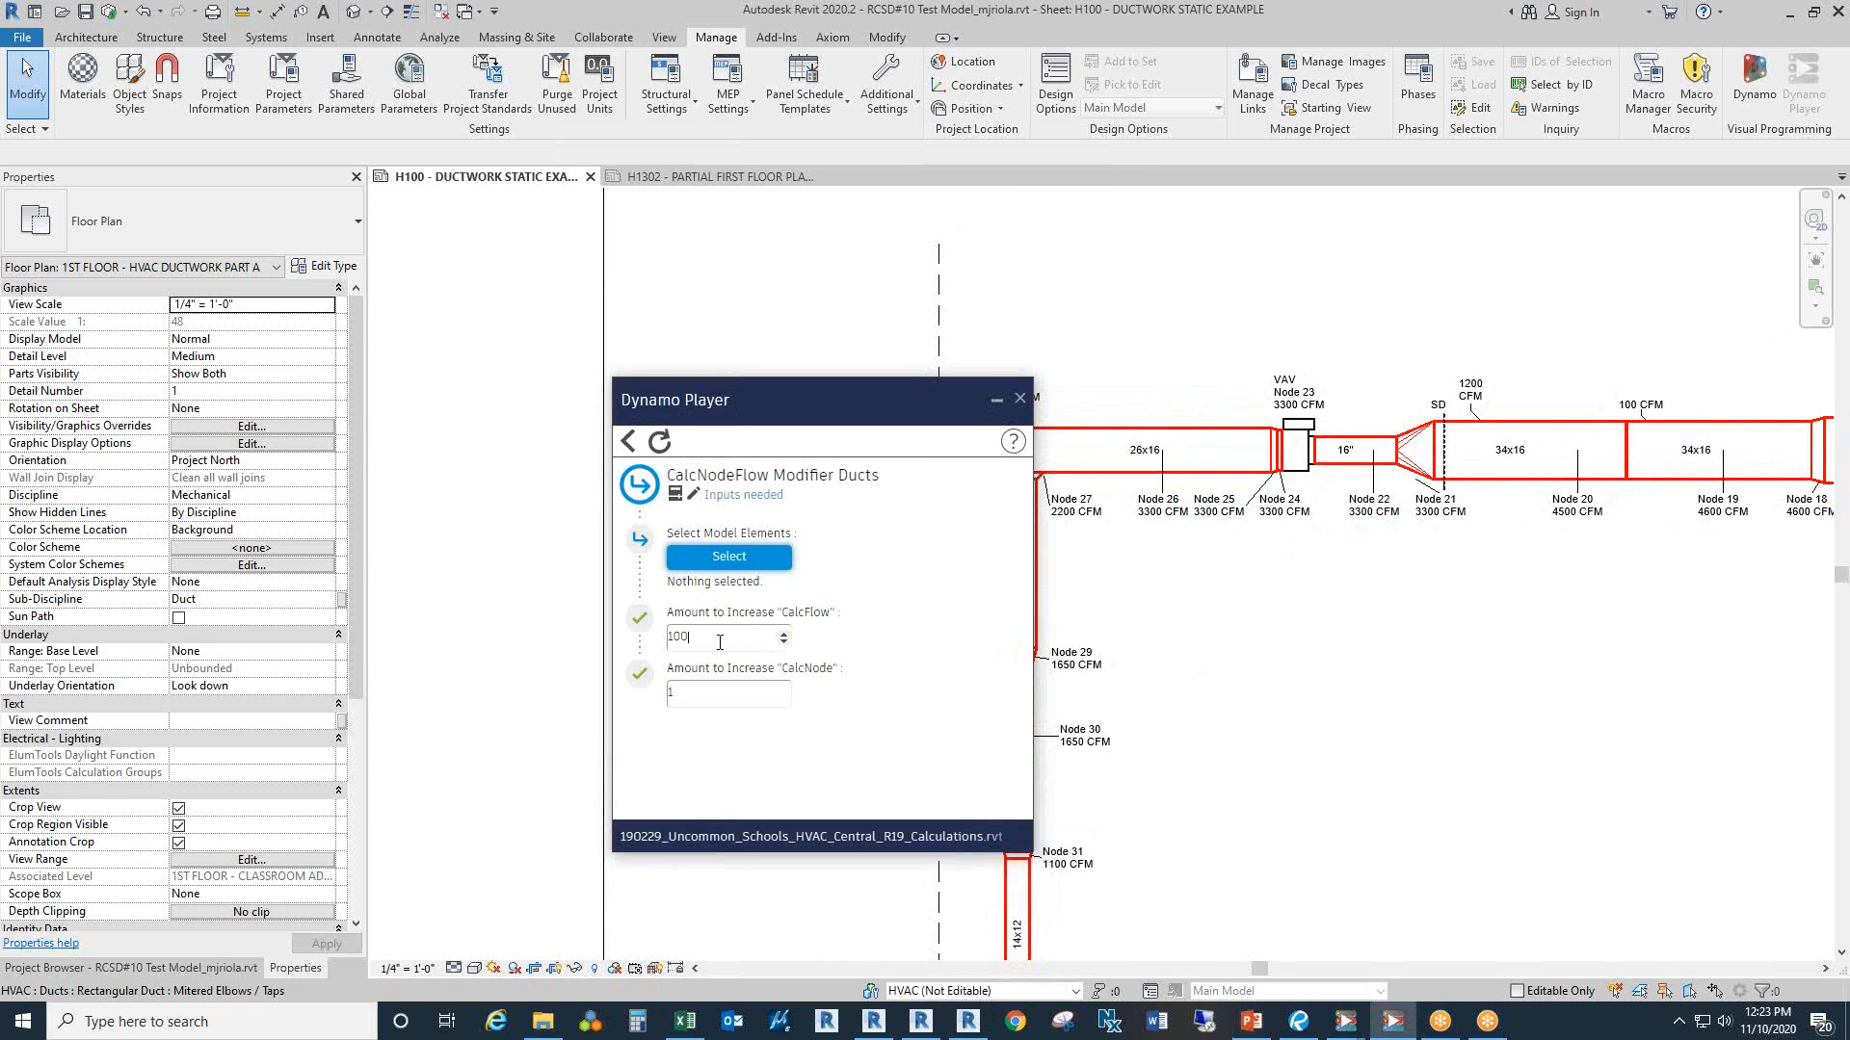
{"action": "left_click", "coordinate": [1317, 656]}
{"action": "scroll", "coordinate": [1346, 612], "scroll_direction": "down", "scroll_amount": 2}
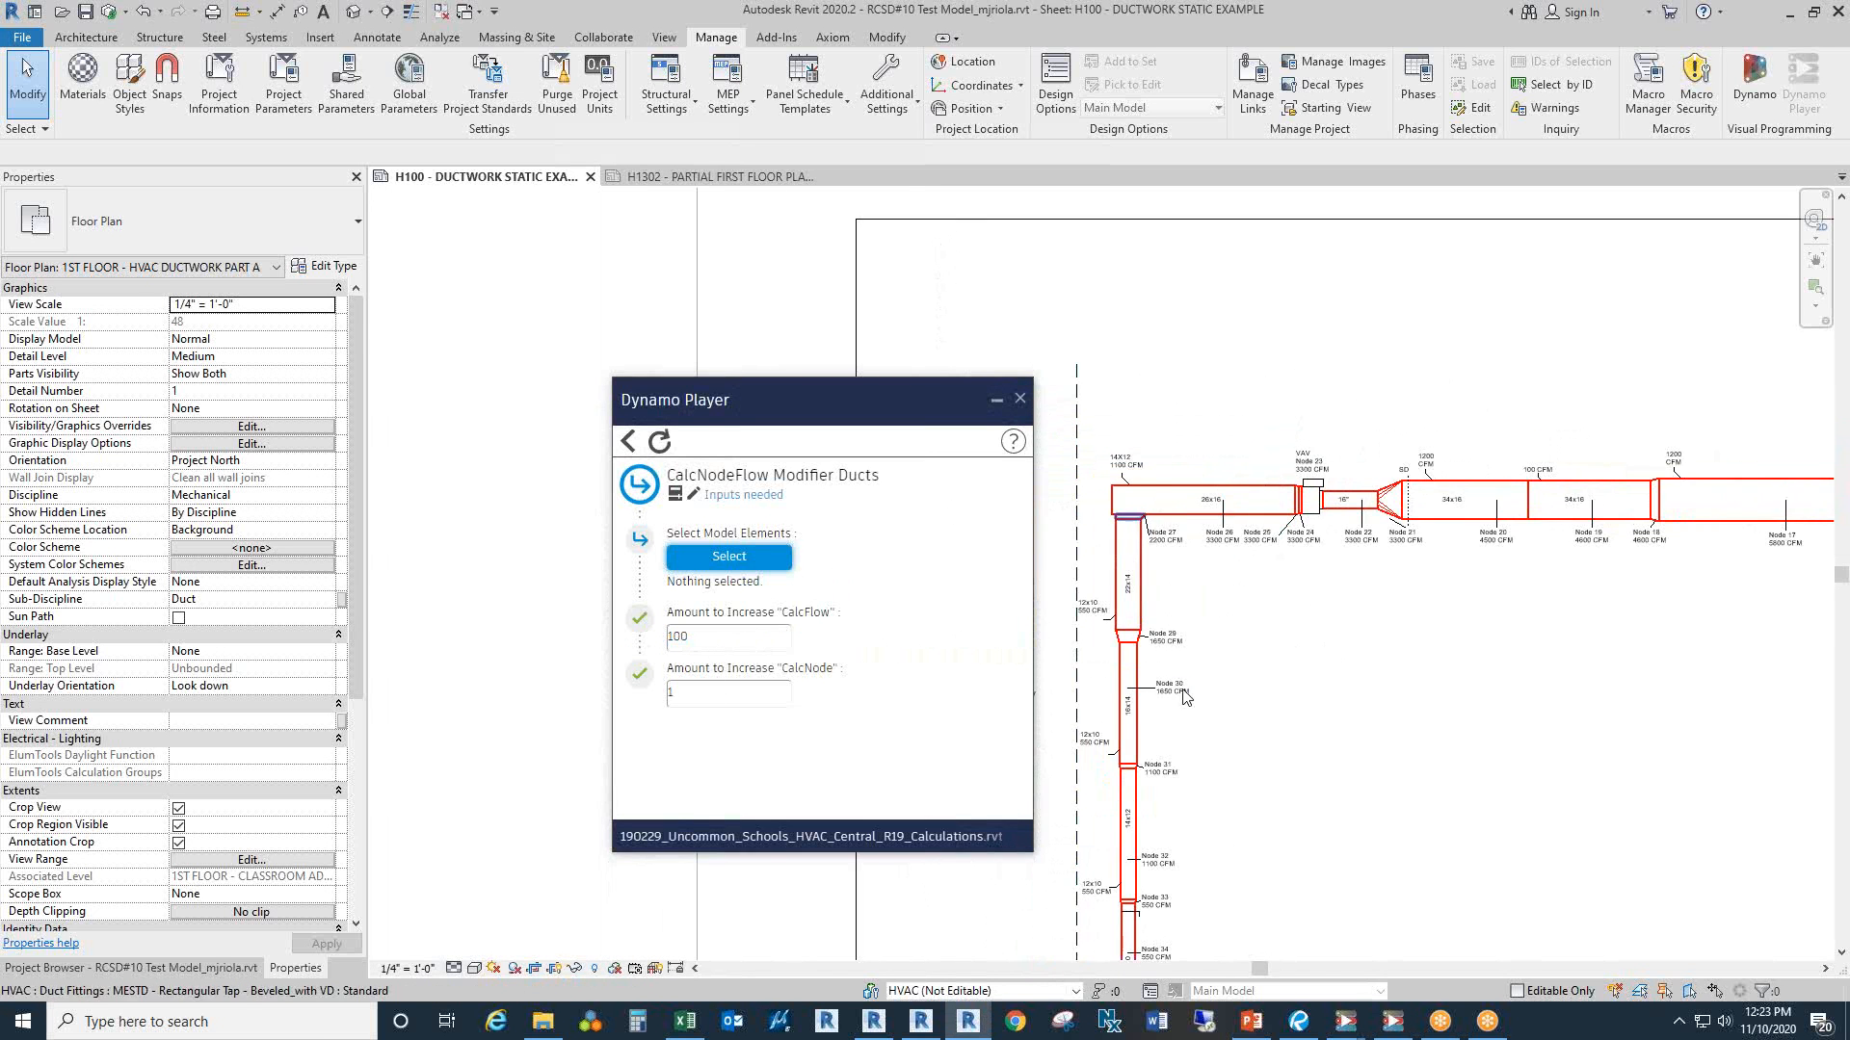
{"action": "left_click_drag", "start_coordinate": [1351, 829], "coordinate": [1402, 749]}
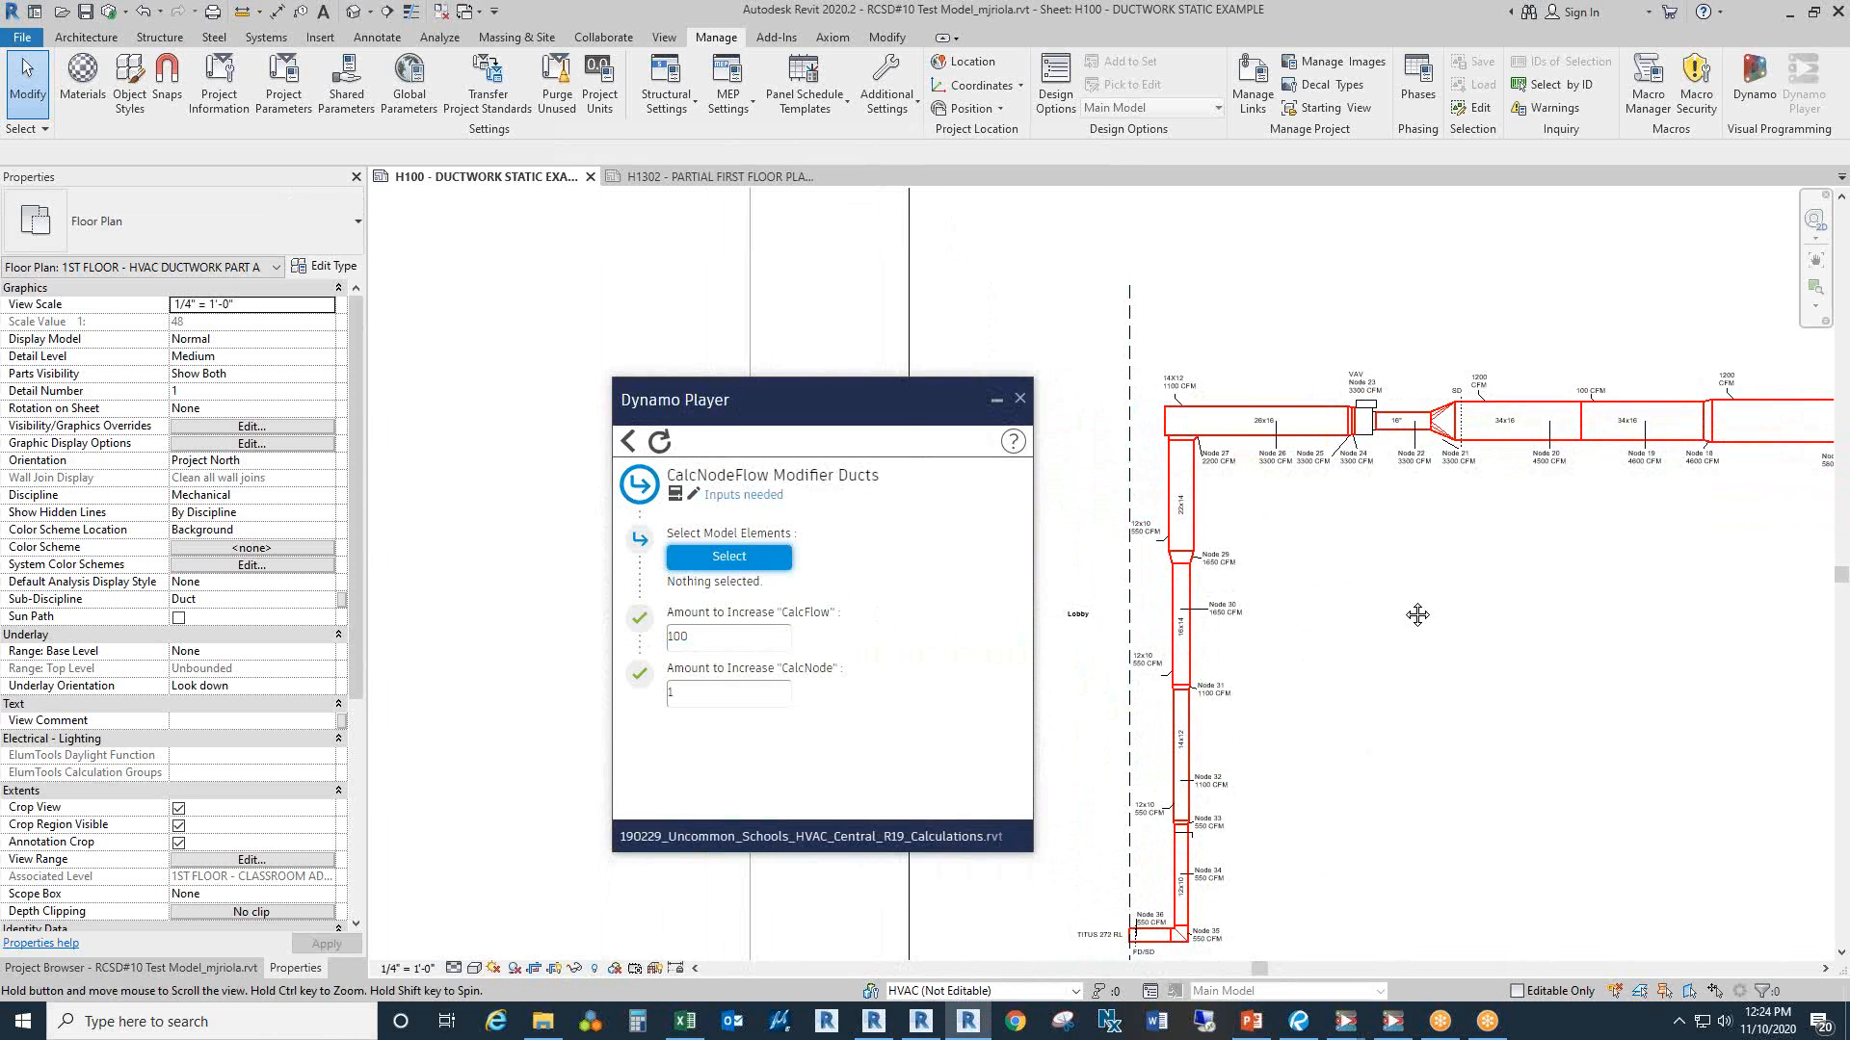
{"action": "scroll", "coordinate": [1168, 915], "scroll_direction": "up", "scroll_amount": 2}
{"action": "left_click", "coordinate": [1168, 910]}
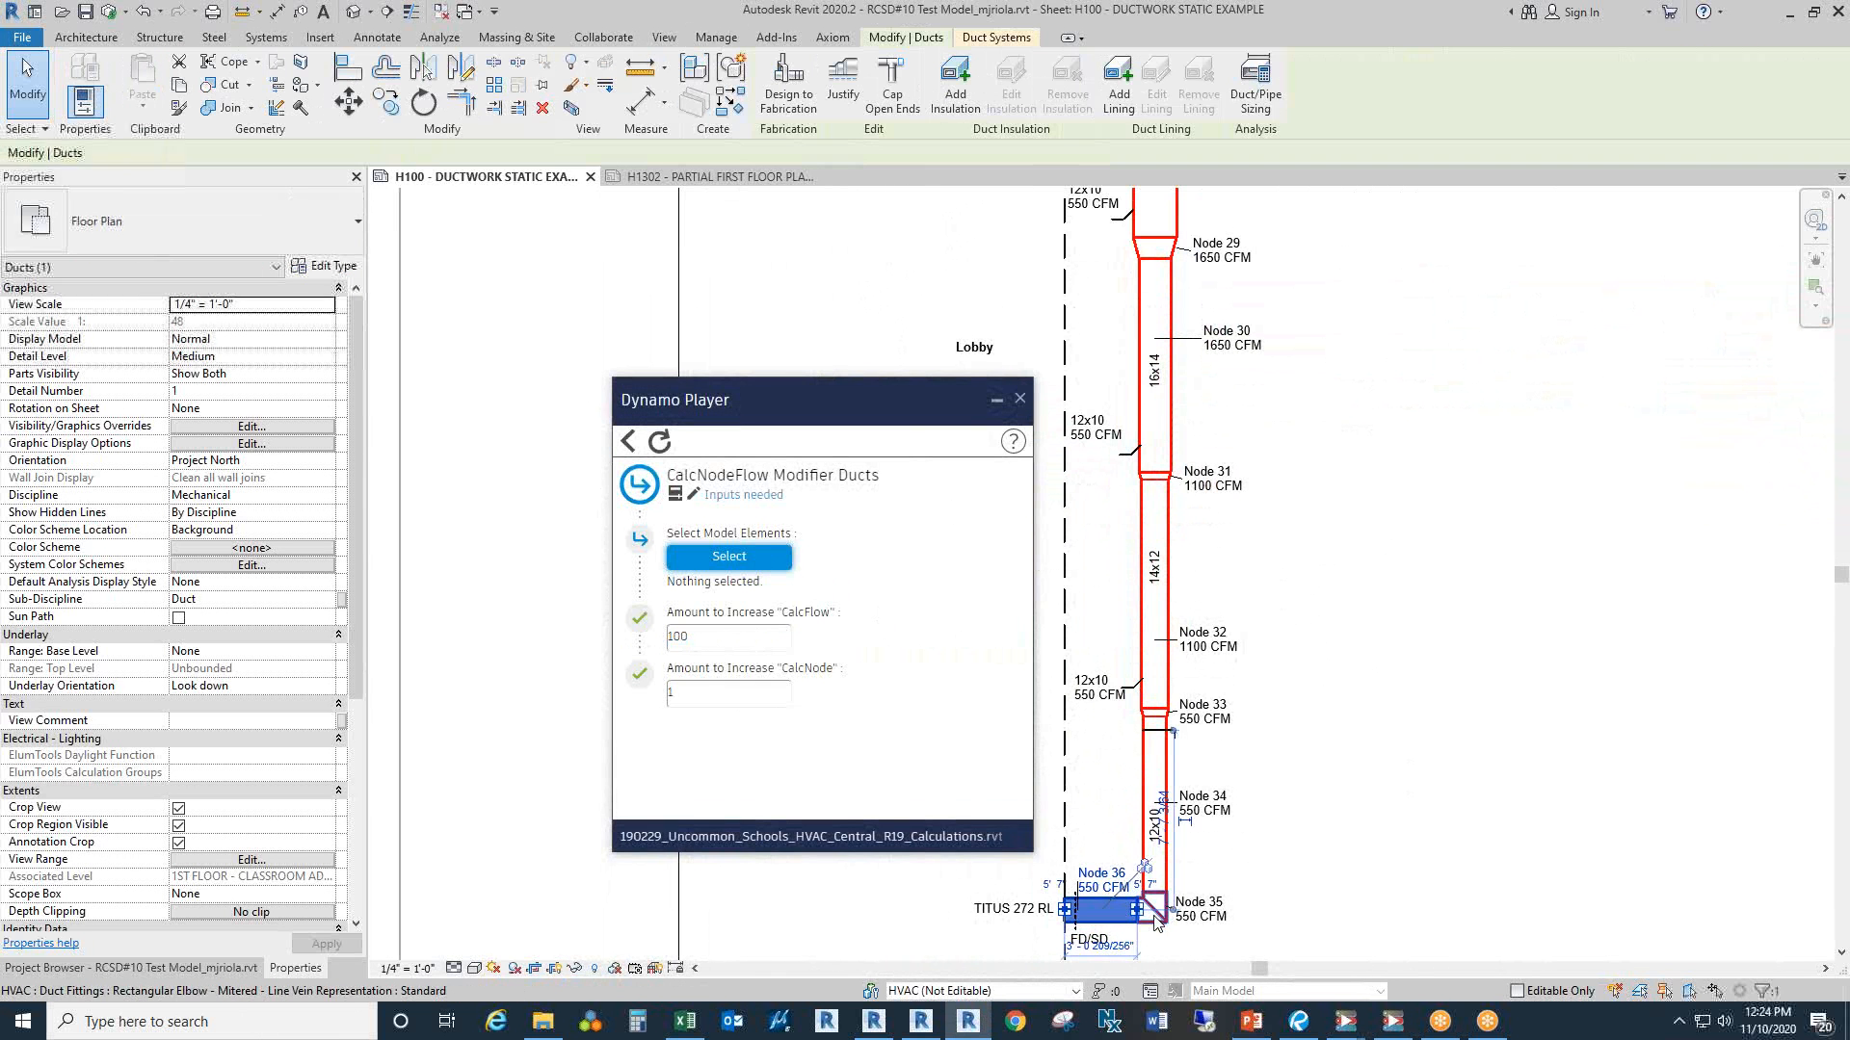
{"action": "scroll", "coordinate": [1122, 614], "scroll_direction": "down", "scroll_amount": 3}
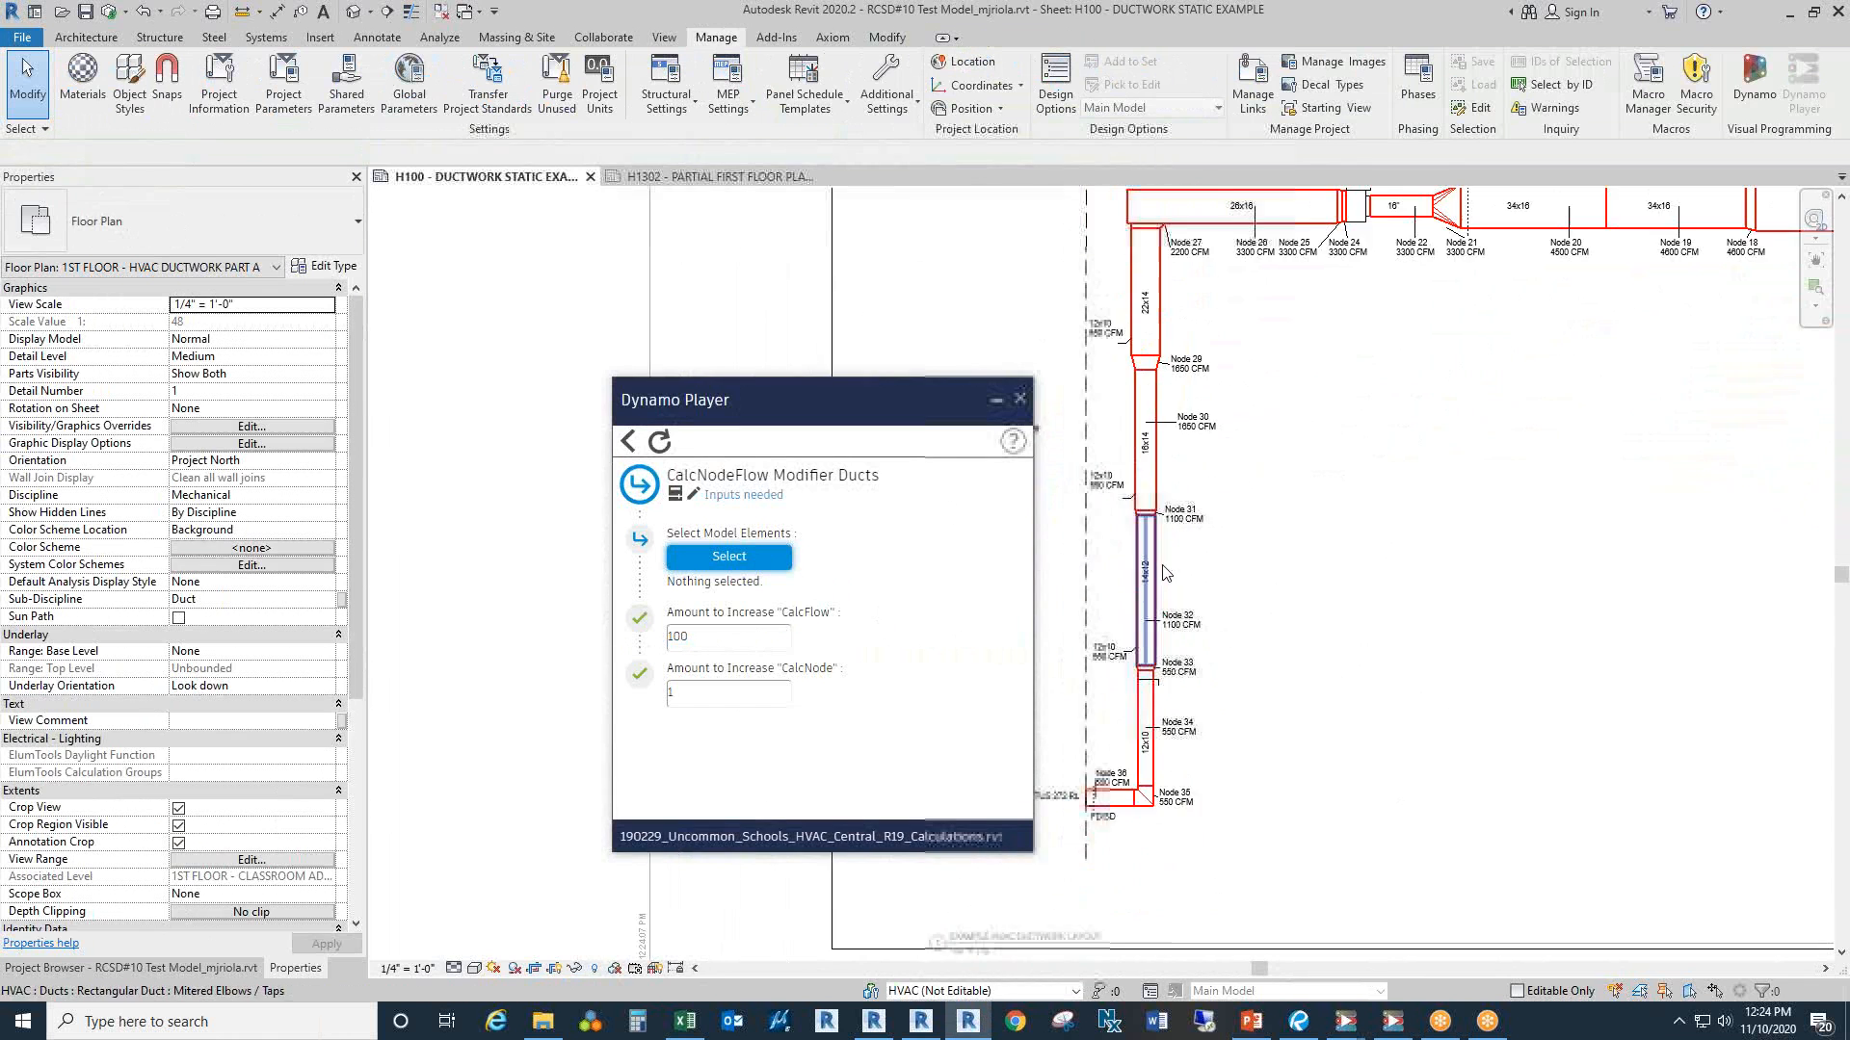
{"action": "key", "text": "Escape"}
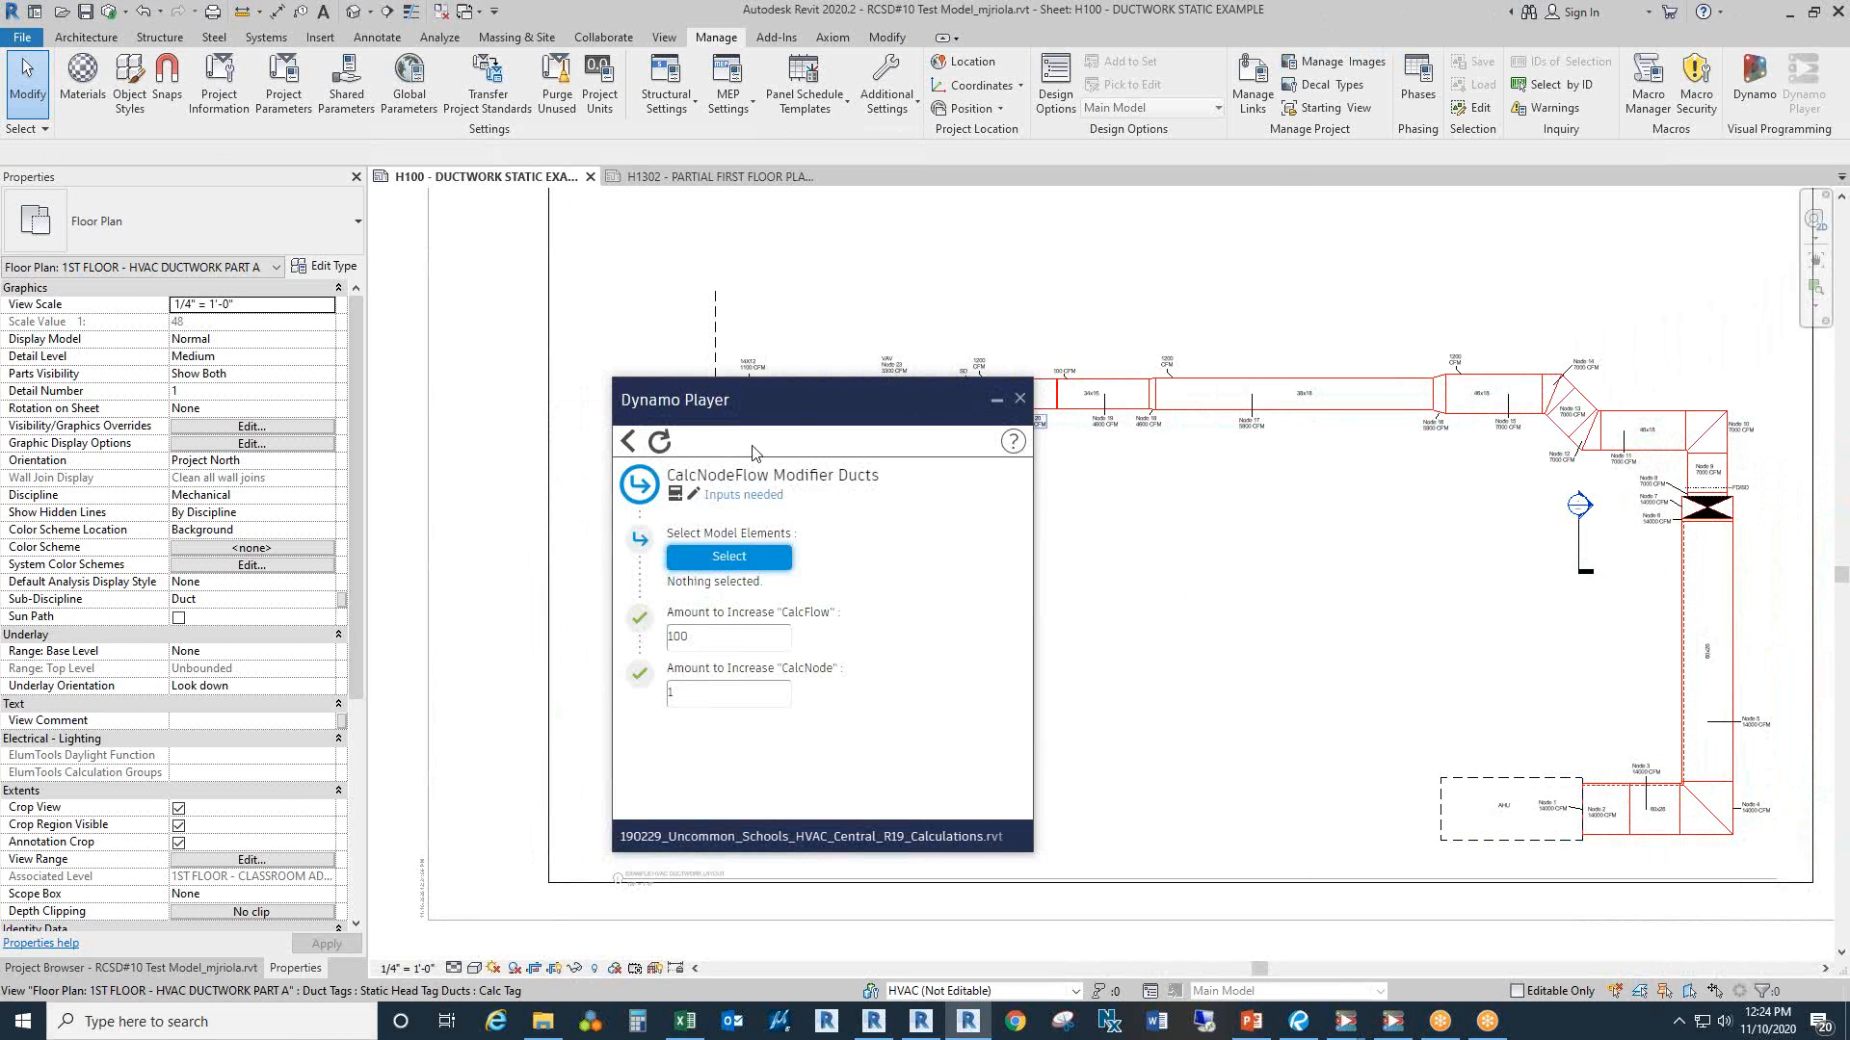
Step: Return Dynamo Player to its script list and minimize it
{"action": "left_click", "coordinate": [629, 442]}
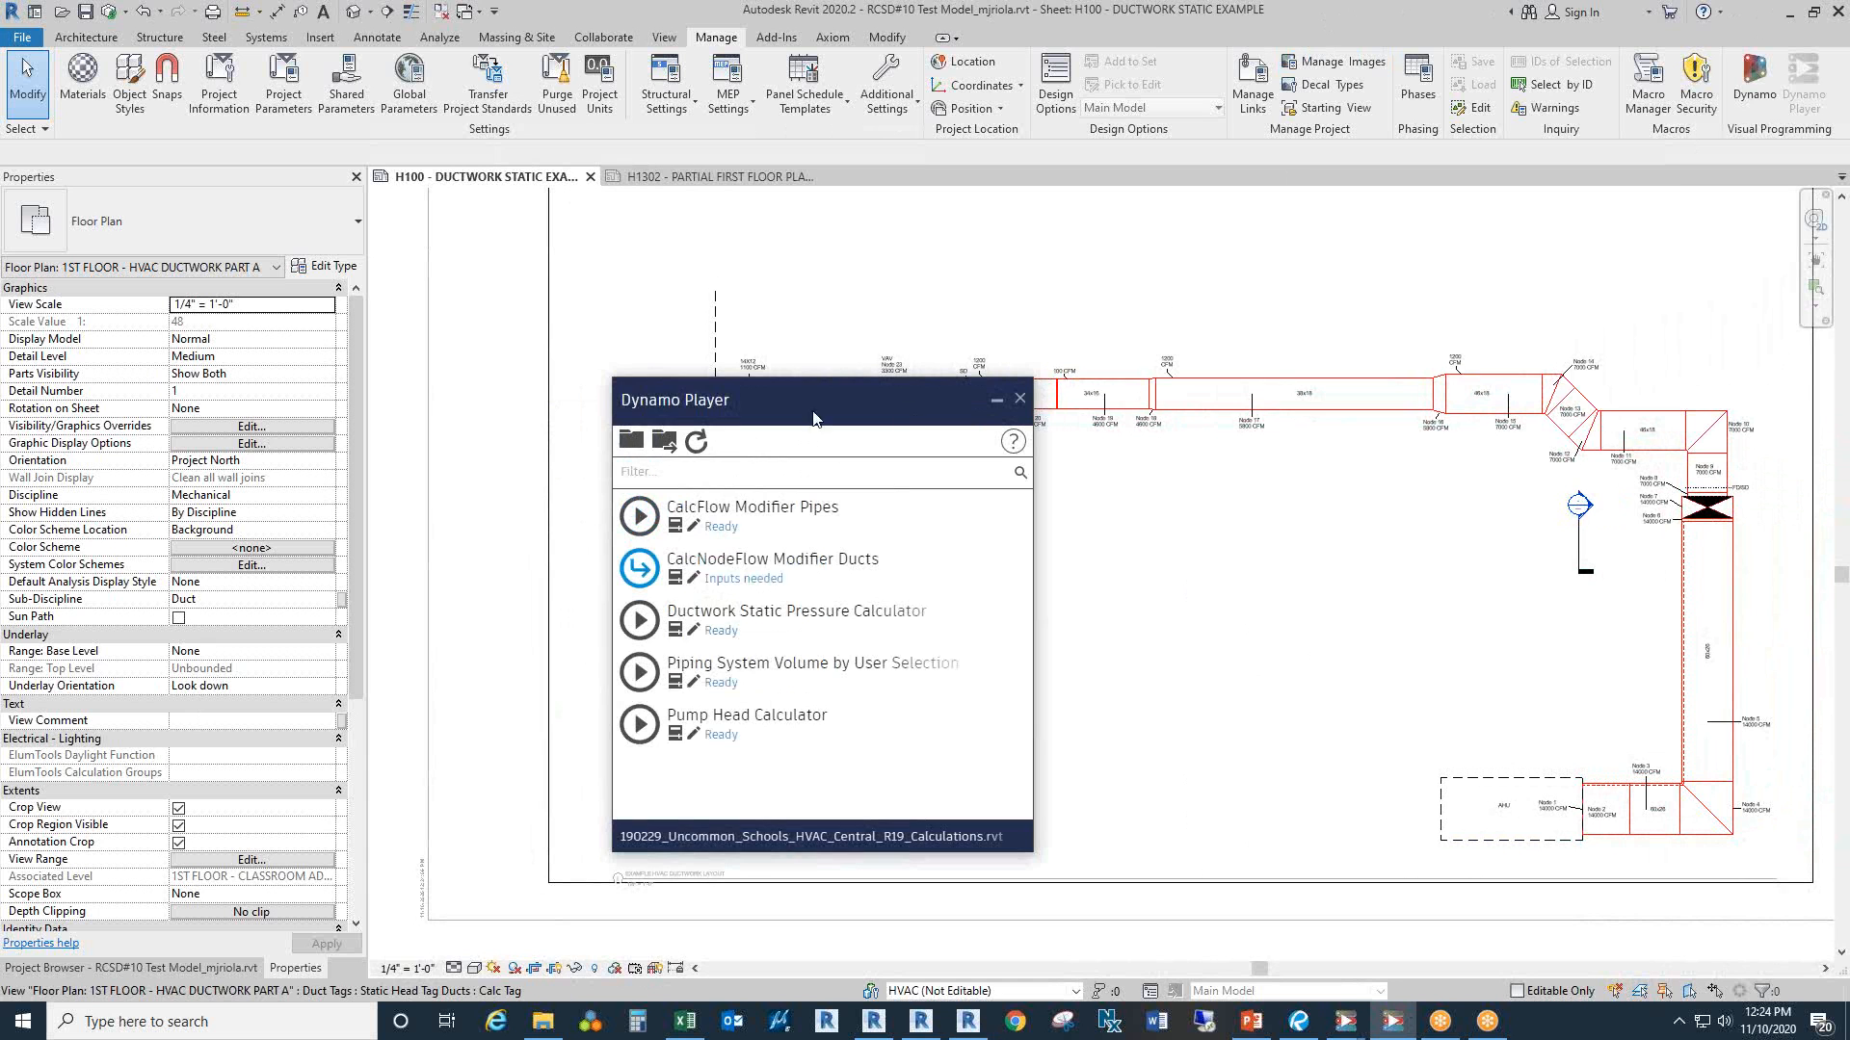
{"action": "left_click", "coordinate": [993, 402]}
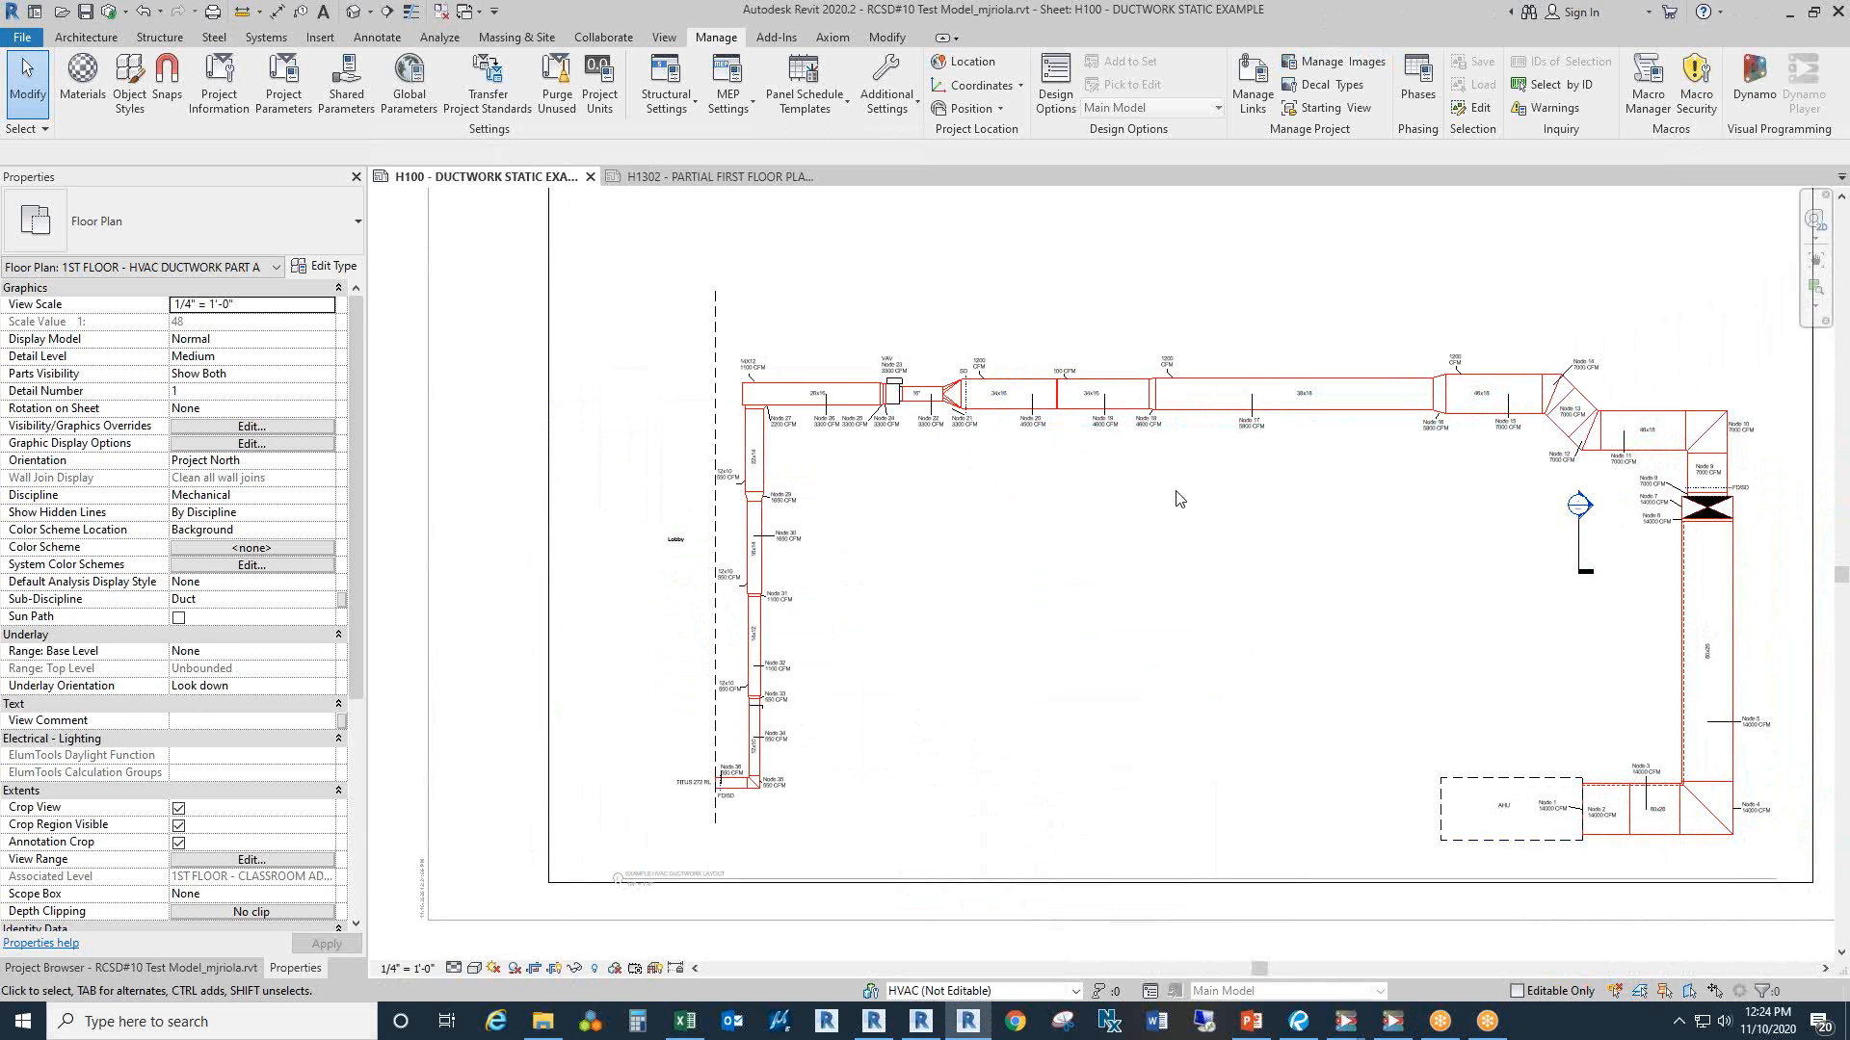
Step: Minimize Revit to show PowerPoint's Accuracy Example slide and select the duct layout picture
{"action": "double_click", "coordinate": [1305, 15]}
{"action": "left_click", "coordinate": [1618, 163]}
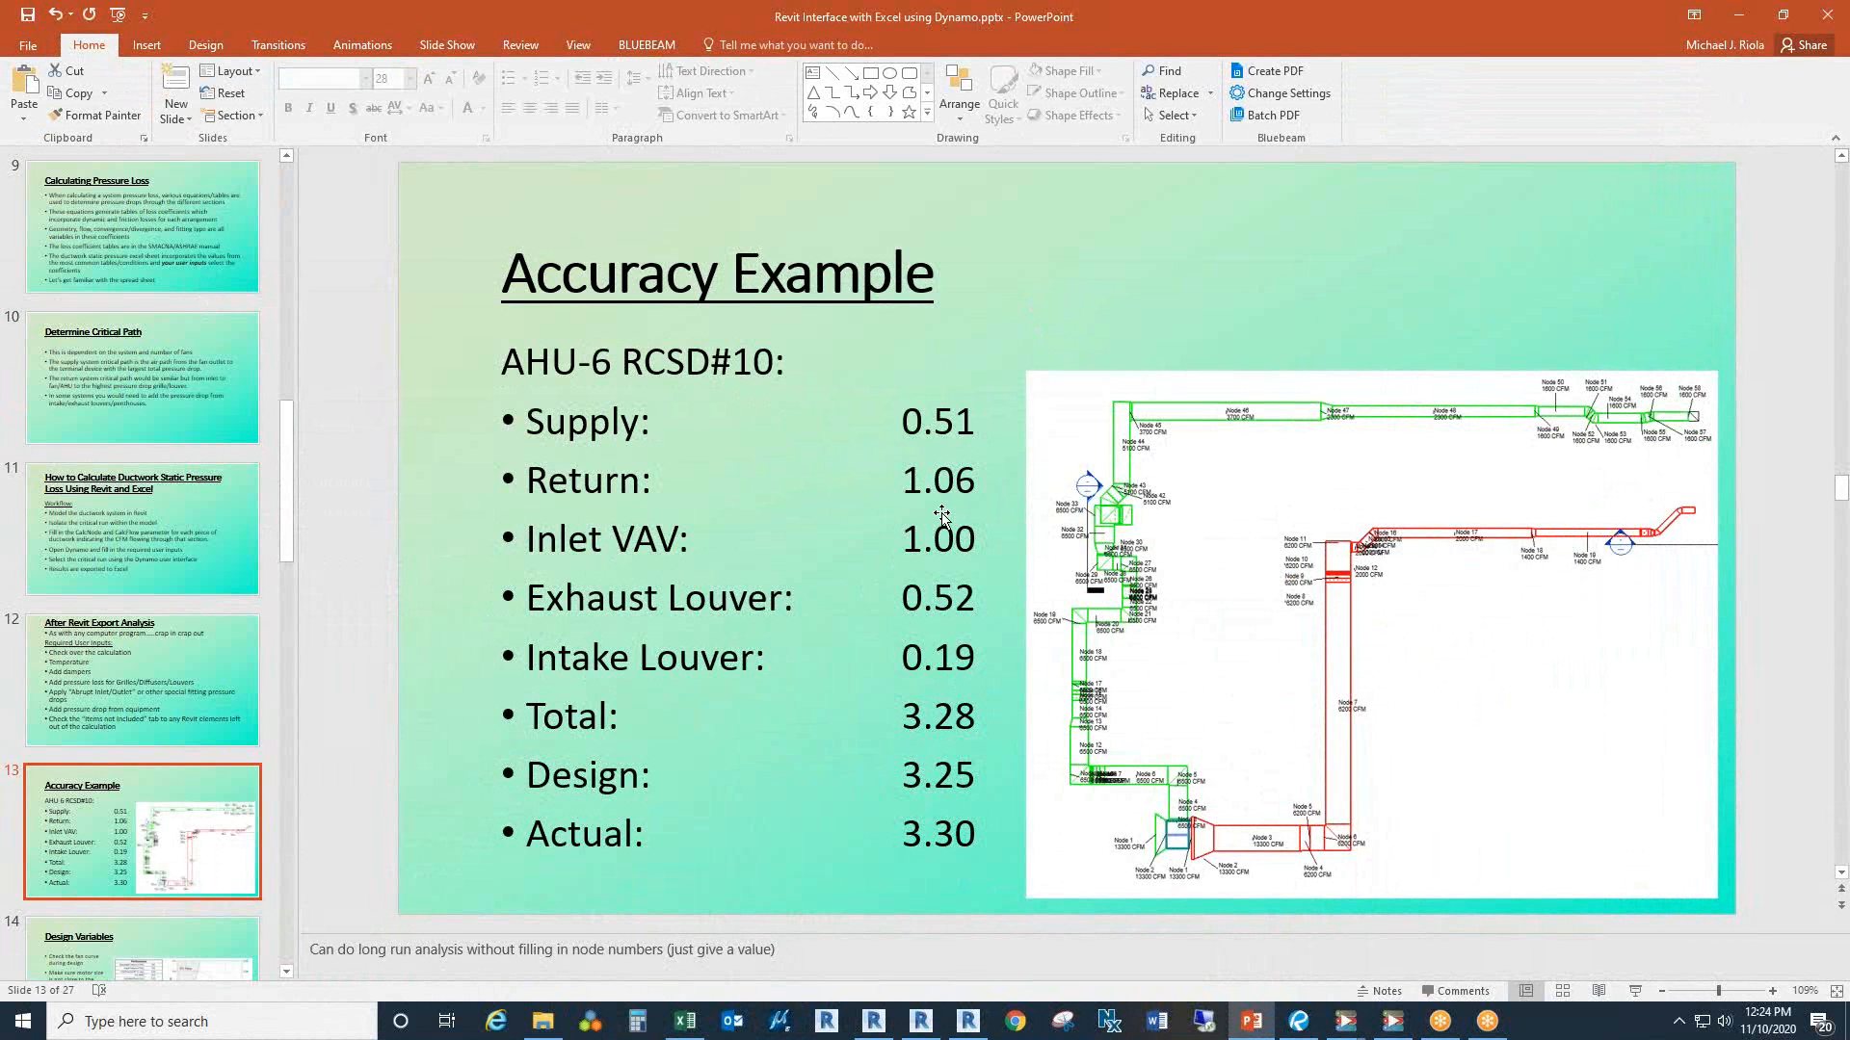
{"action": "left_click", "coordinate": [1144, 424]}
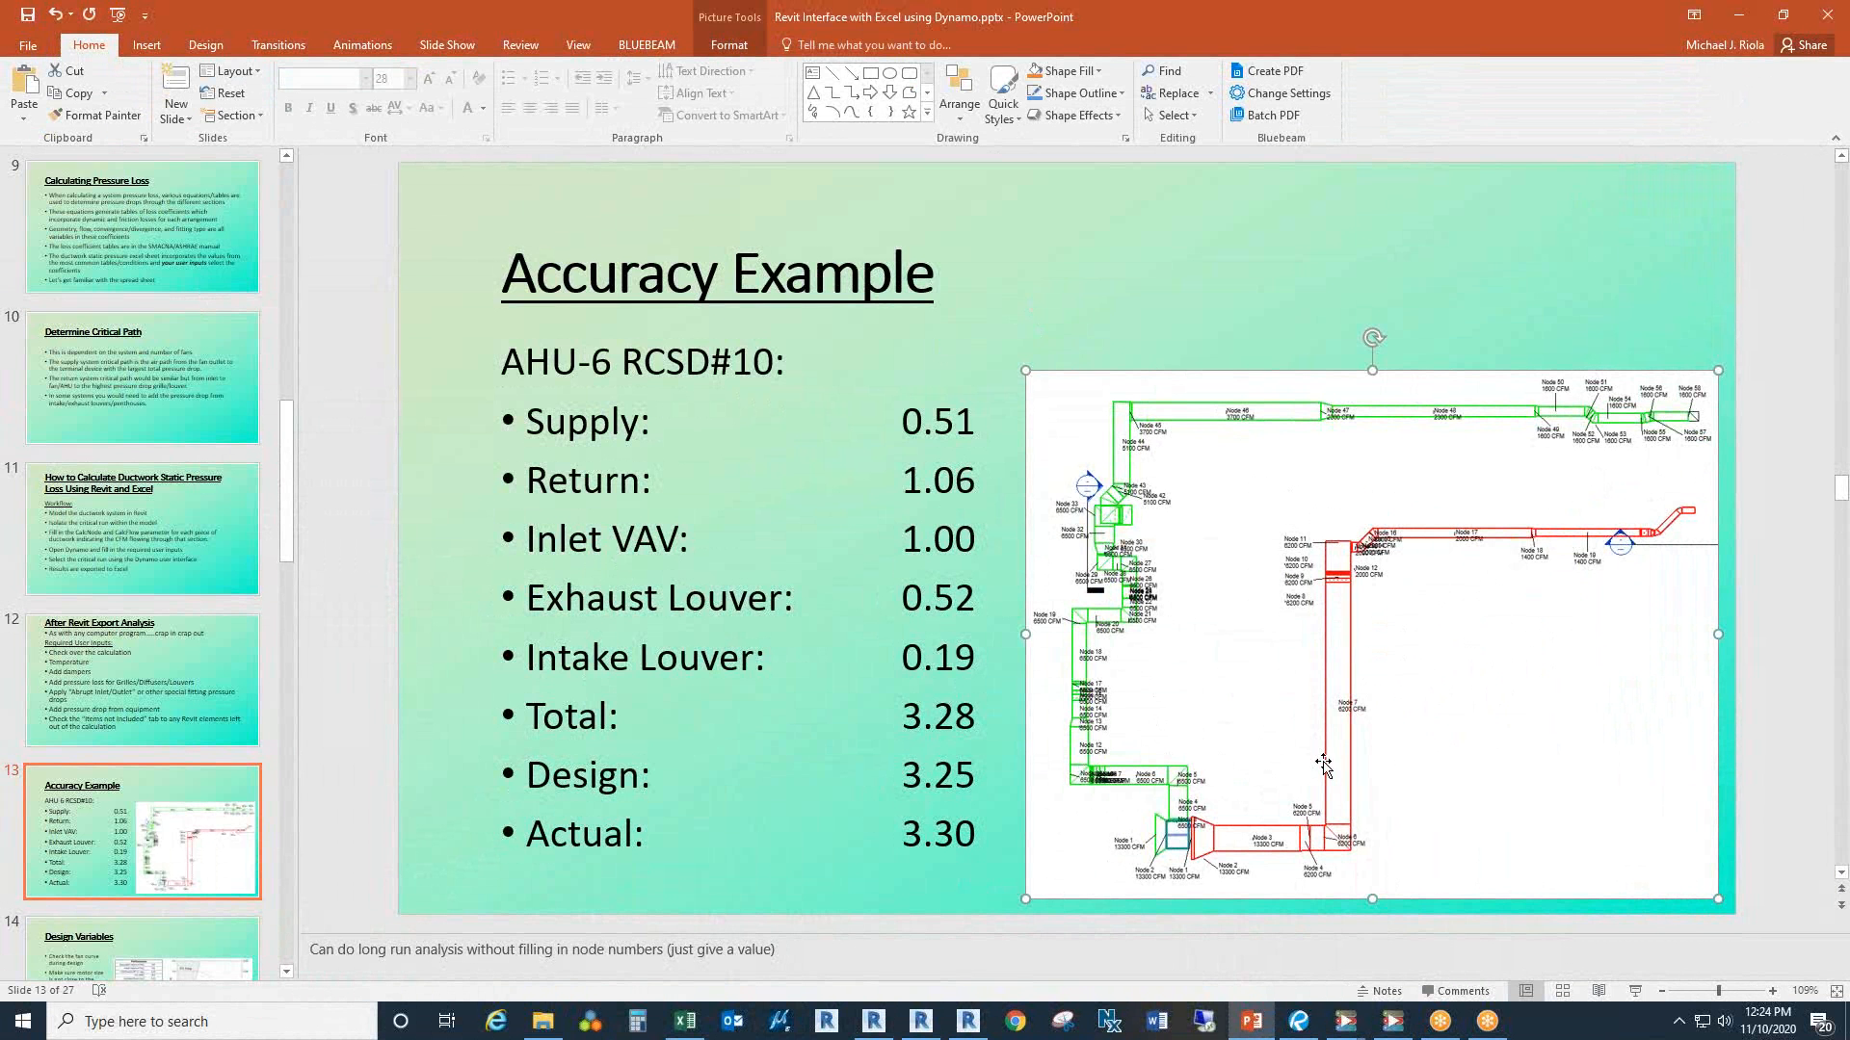
Step: Switch to Revu and show the 170057-H1201 plan with the highlighted ductwork in a maximized window
{"action": "left_click", "coordinate": [1307, 1035]}
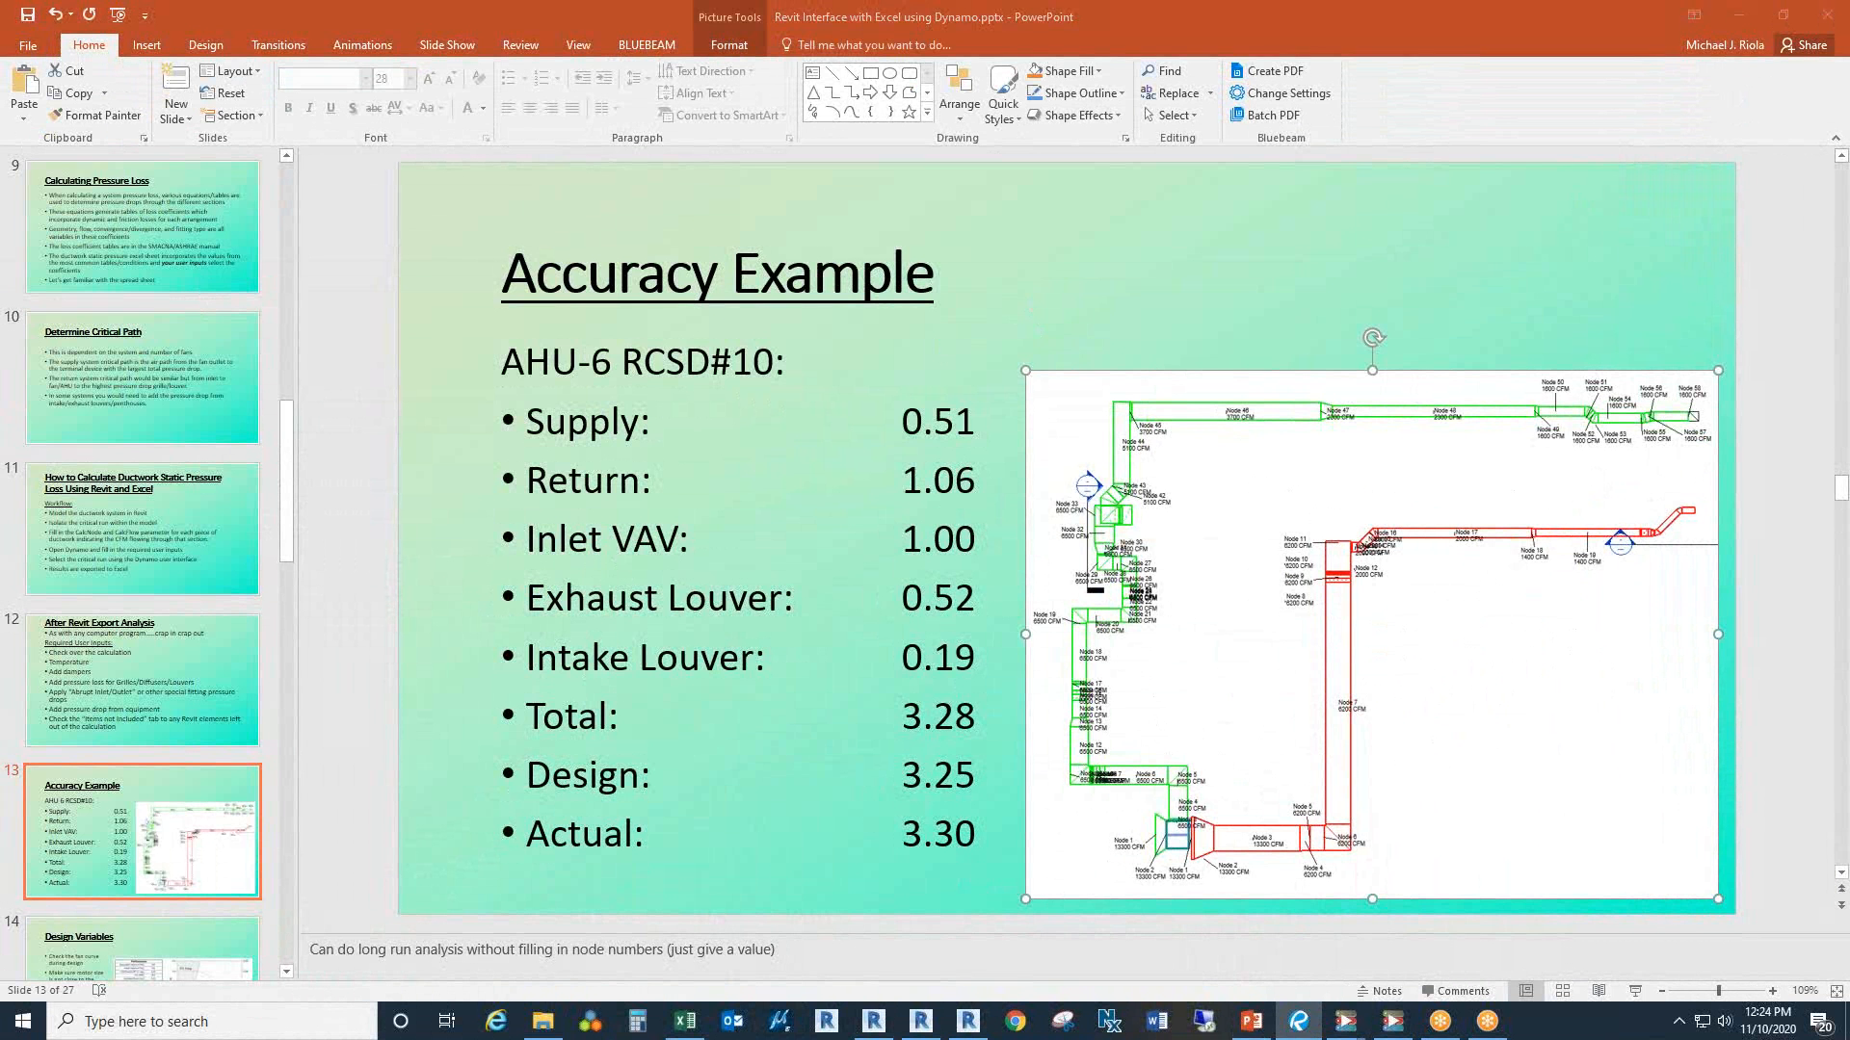
{"action": "left_click_drag", "start_coordinate": [1849, 207], "coordinate": [783, 268]}
{"action": "double_click", "coordinate": [784, 268]}
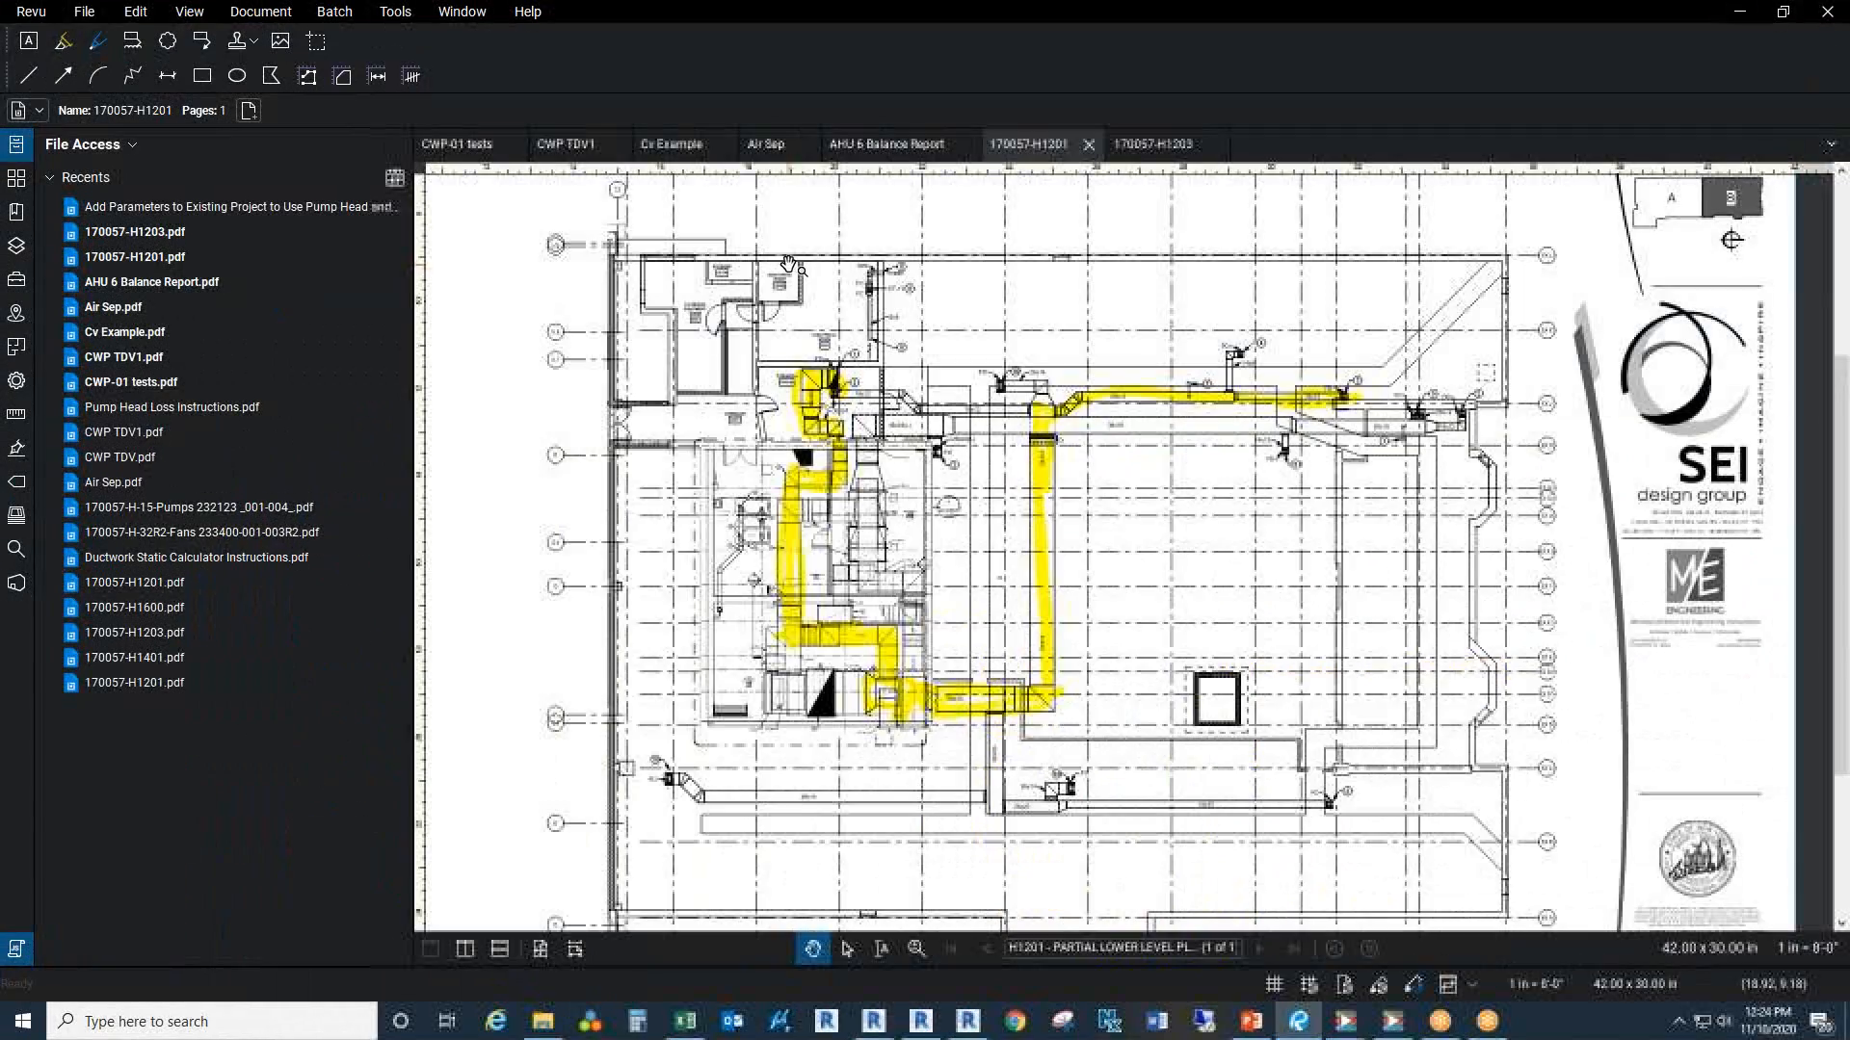
Step: Examine the highlighted duct run on the 170057-H1201 plan, from the air handling unit through the 54x14 riser run and upper branches
{"action": "scroll", "coordinate": [679, 643], "scroll_direction": "up", "scroll_amount": 2}
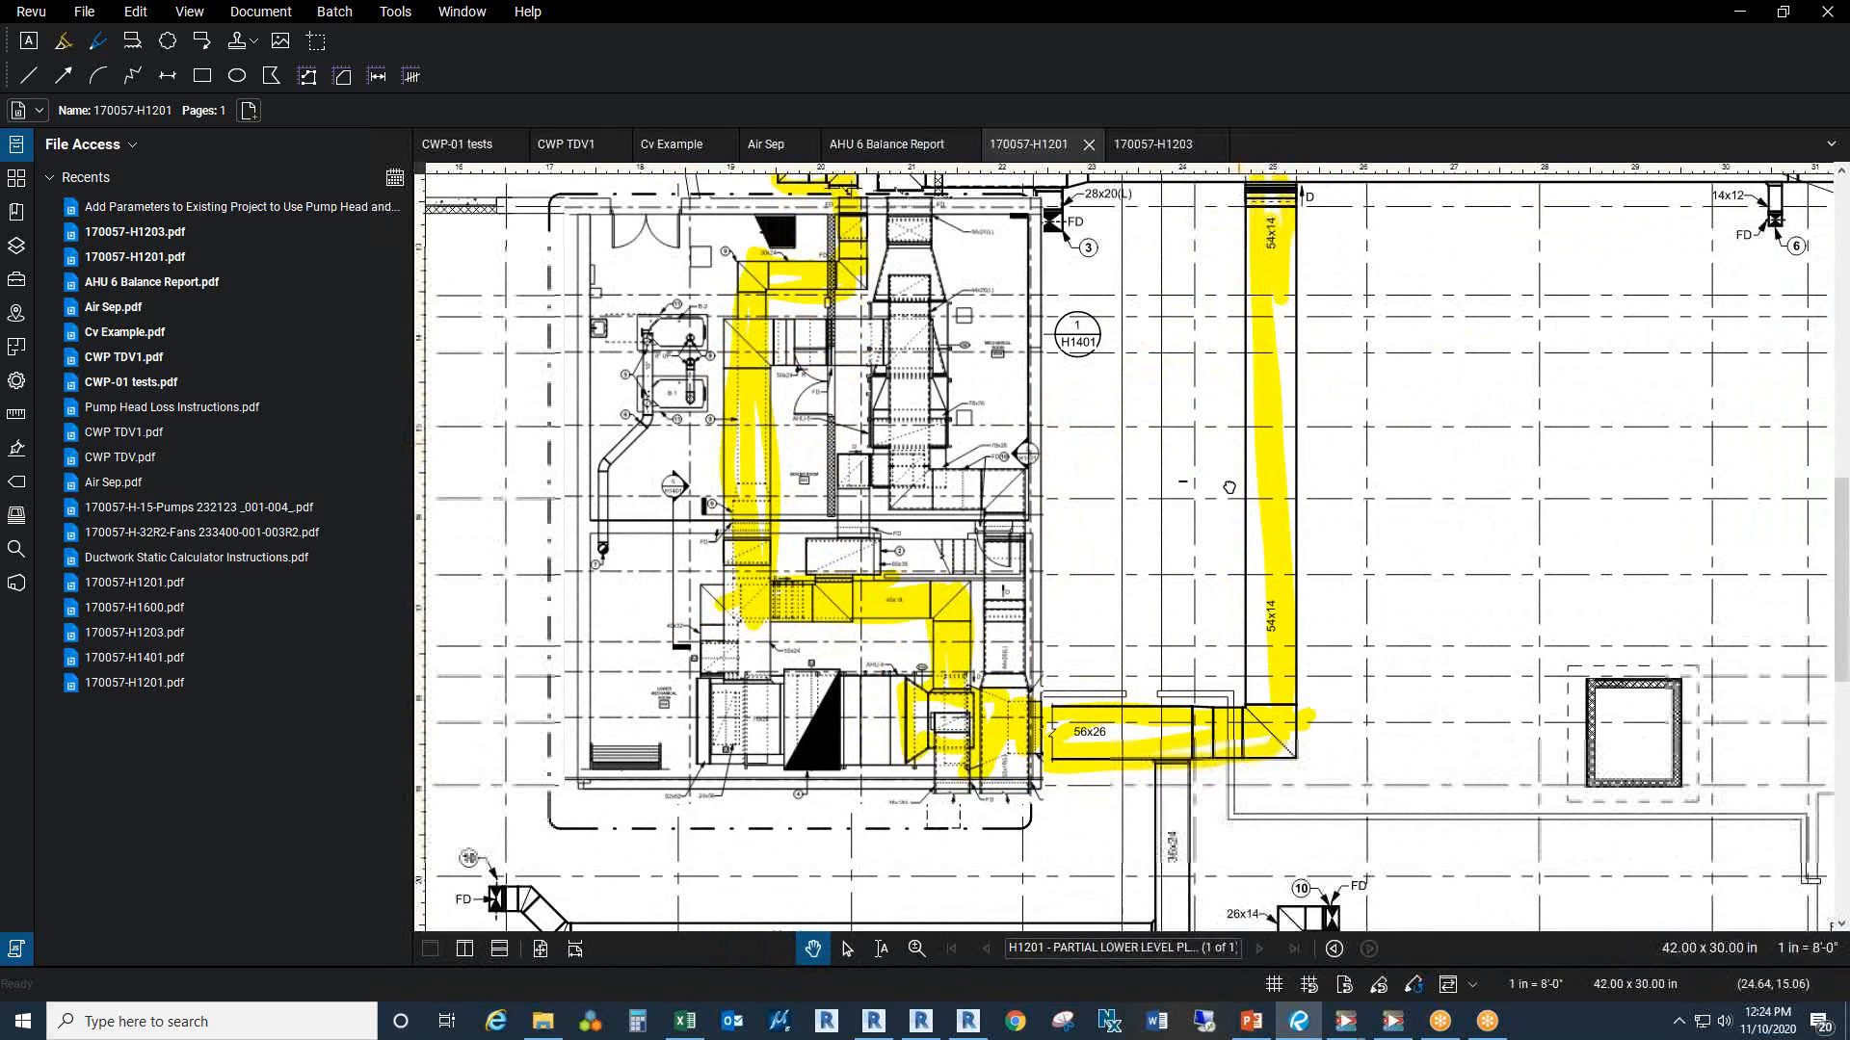
{"action": "left_click_drag", "start_coordinate": [1276, 365], "coordinate": [1122, 755]}
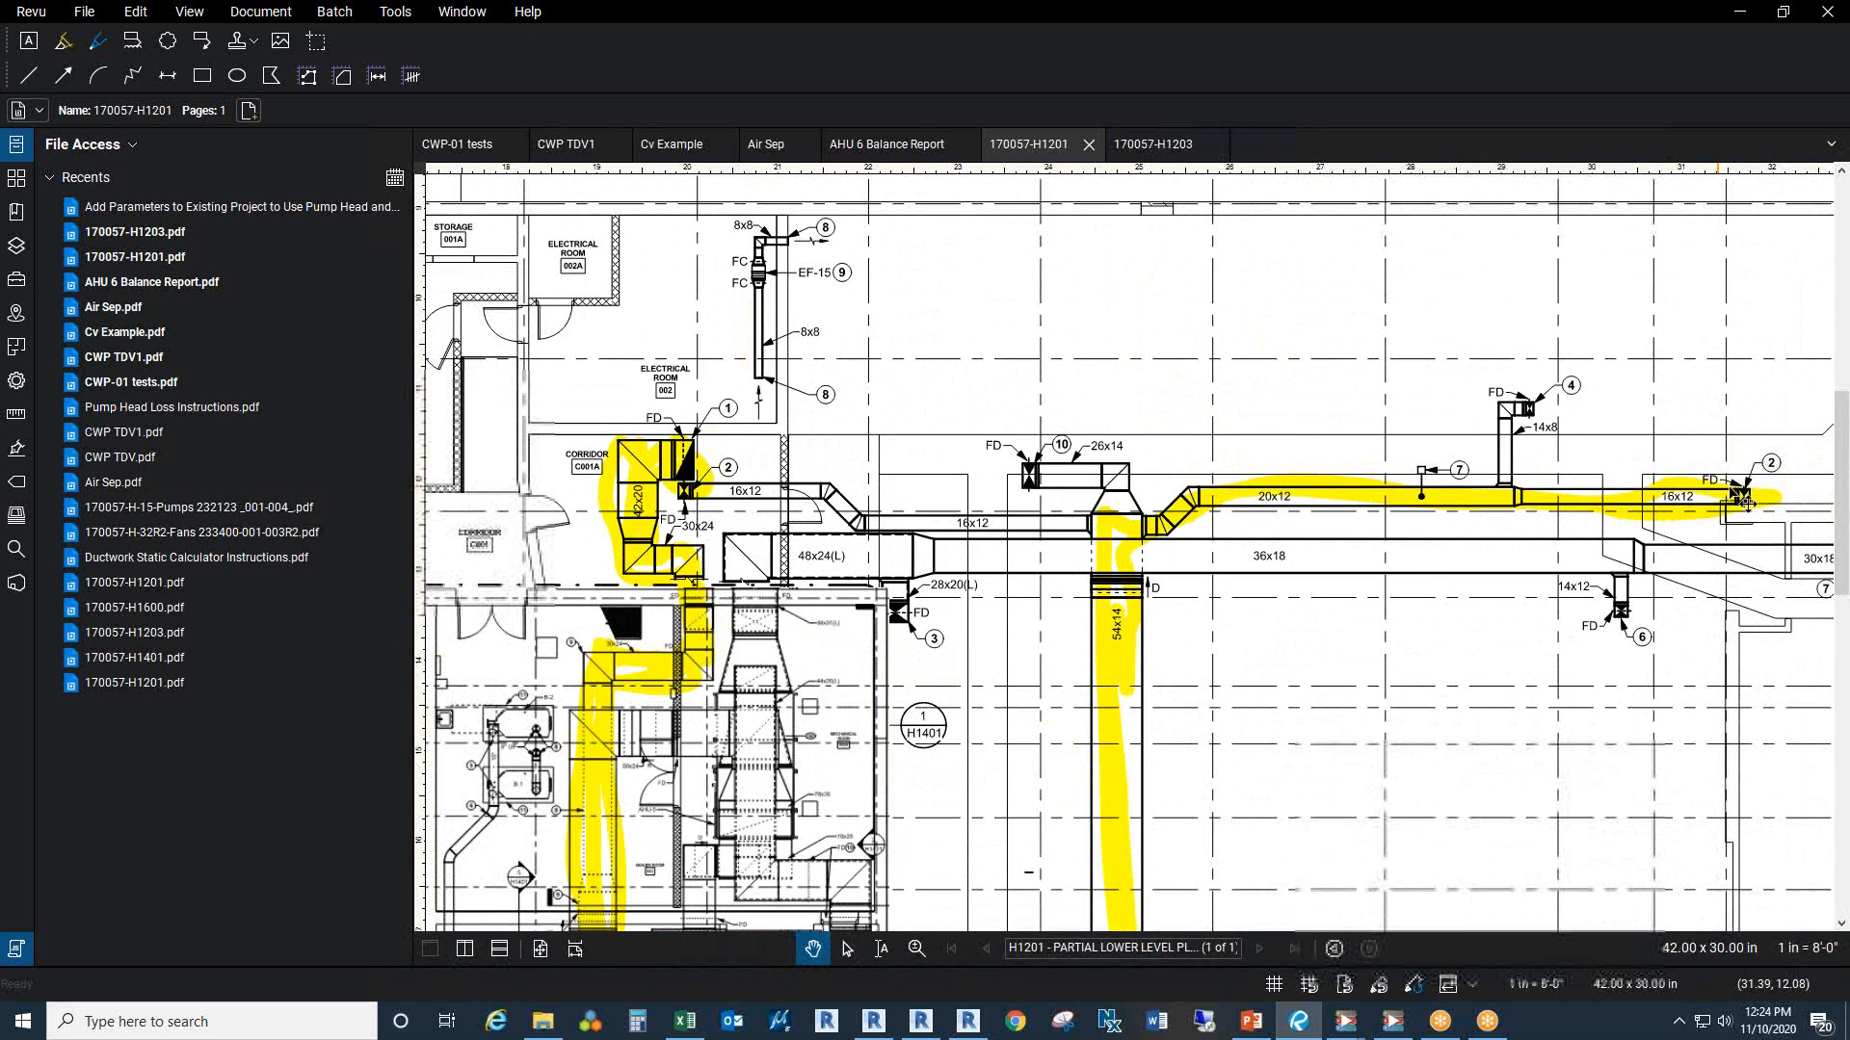
{"action": "left_click_drag", "start_coordinate": [939, 834], "coordinate": [1092, 603]}
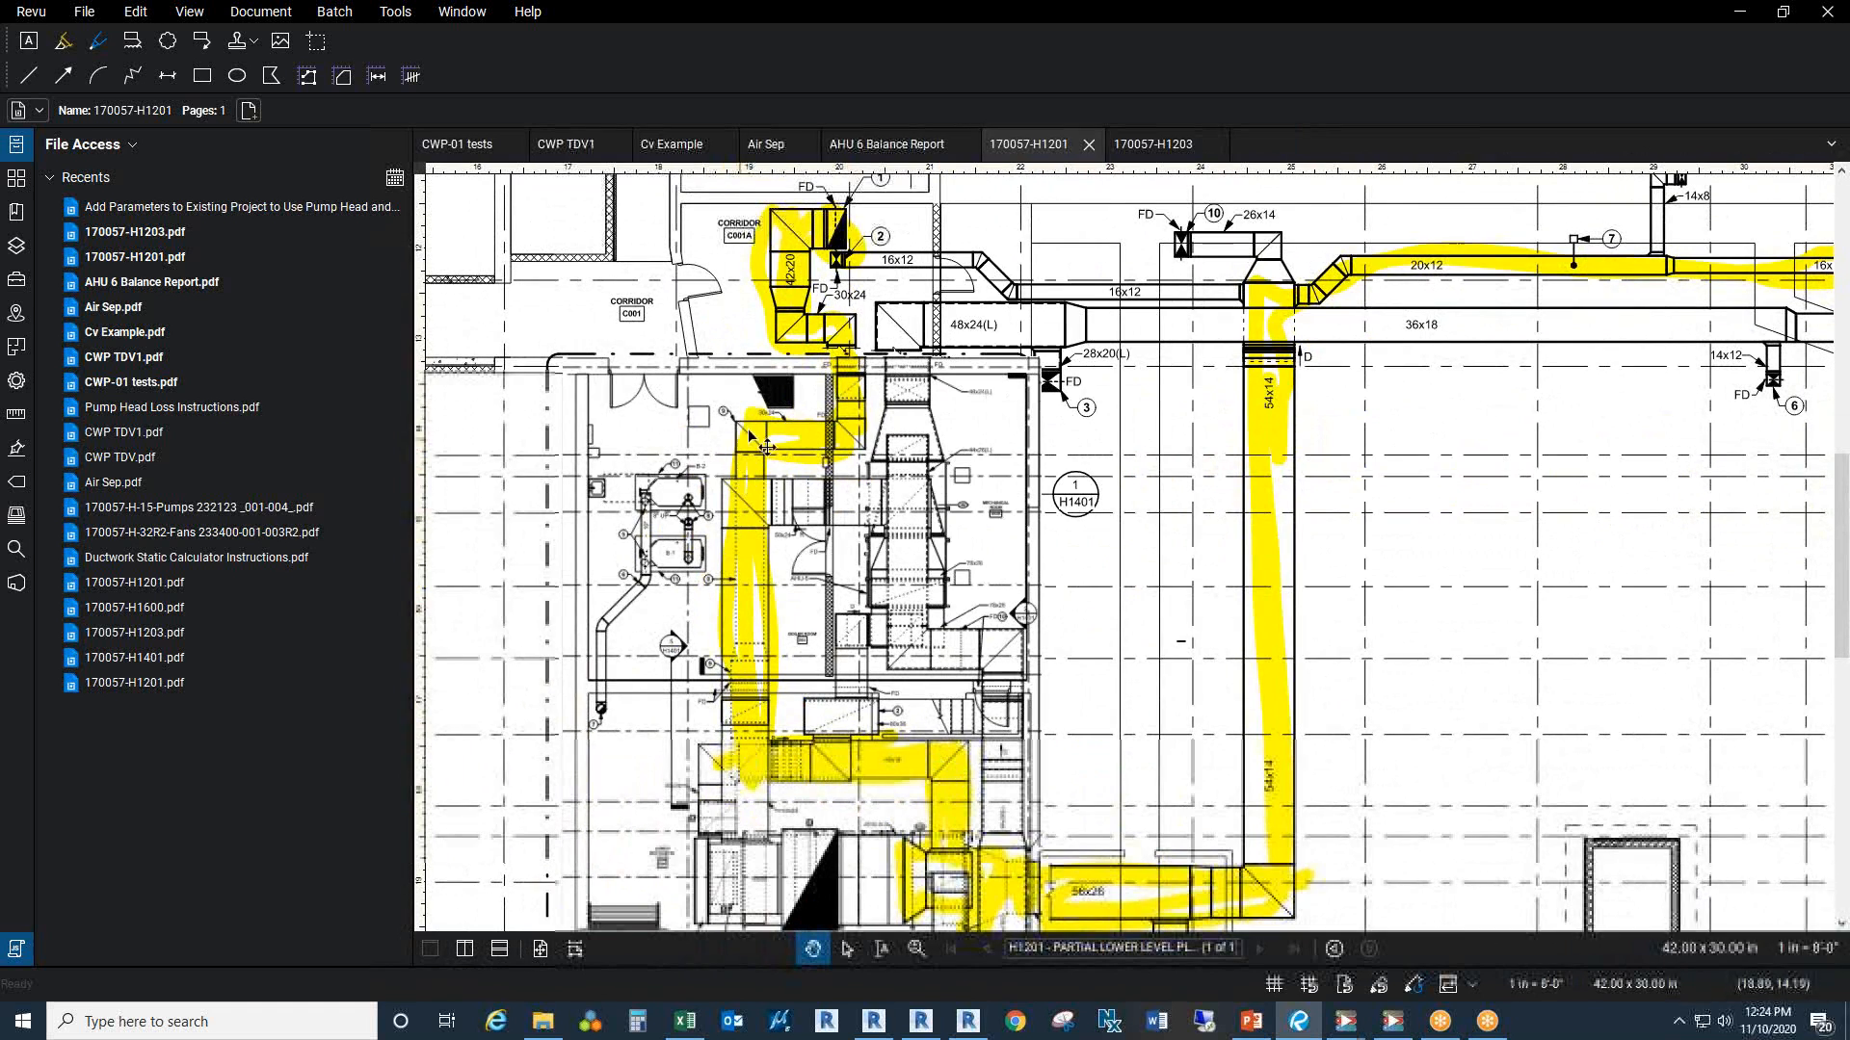
Step: Show the 170057-H1203 plan, follow its highlighted ductwork to the VAV-6-9 branch, and minimize Revu to return to PowerPoint
{"action": "left_click", "coordinate": [1153, 144]}
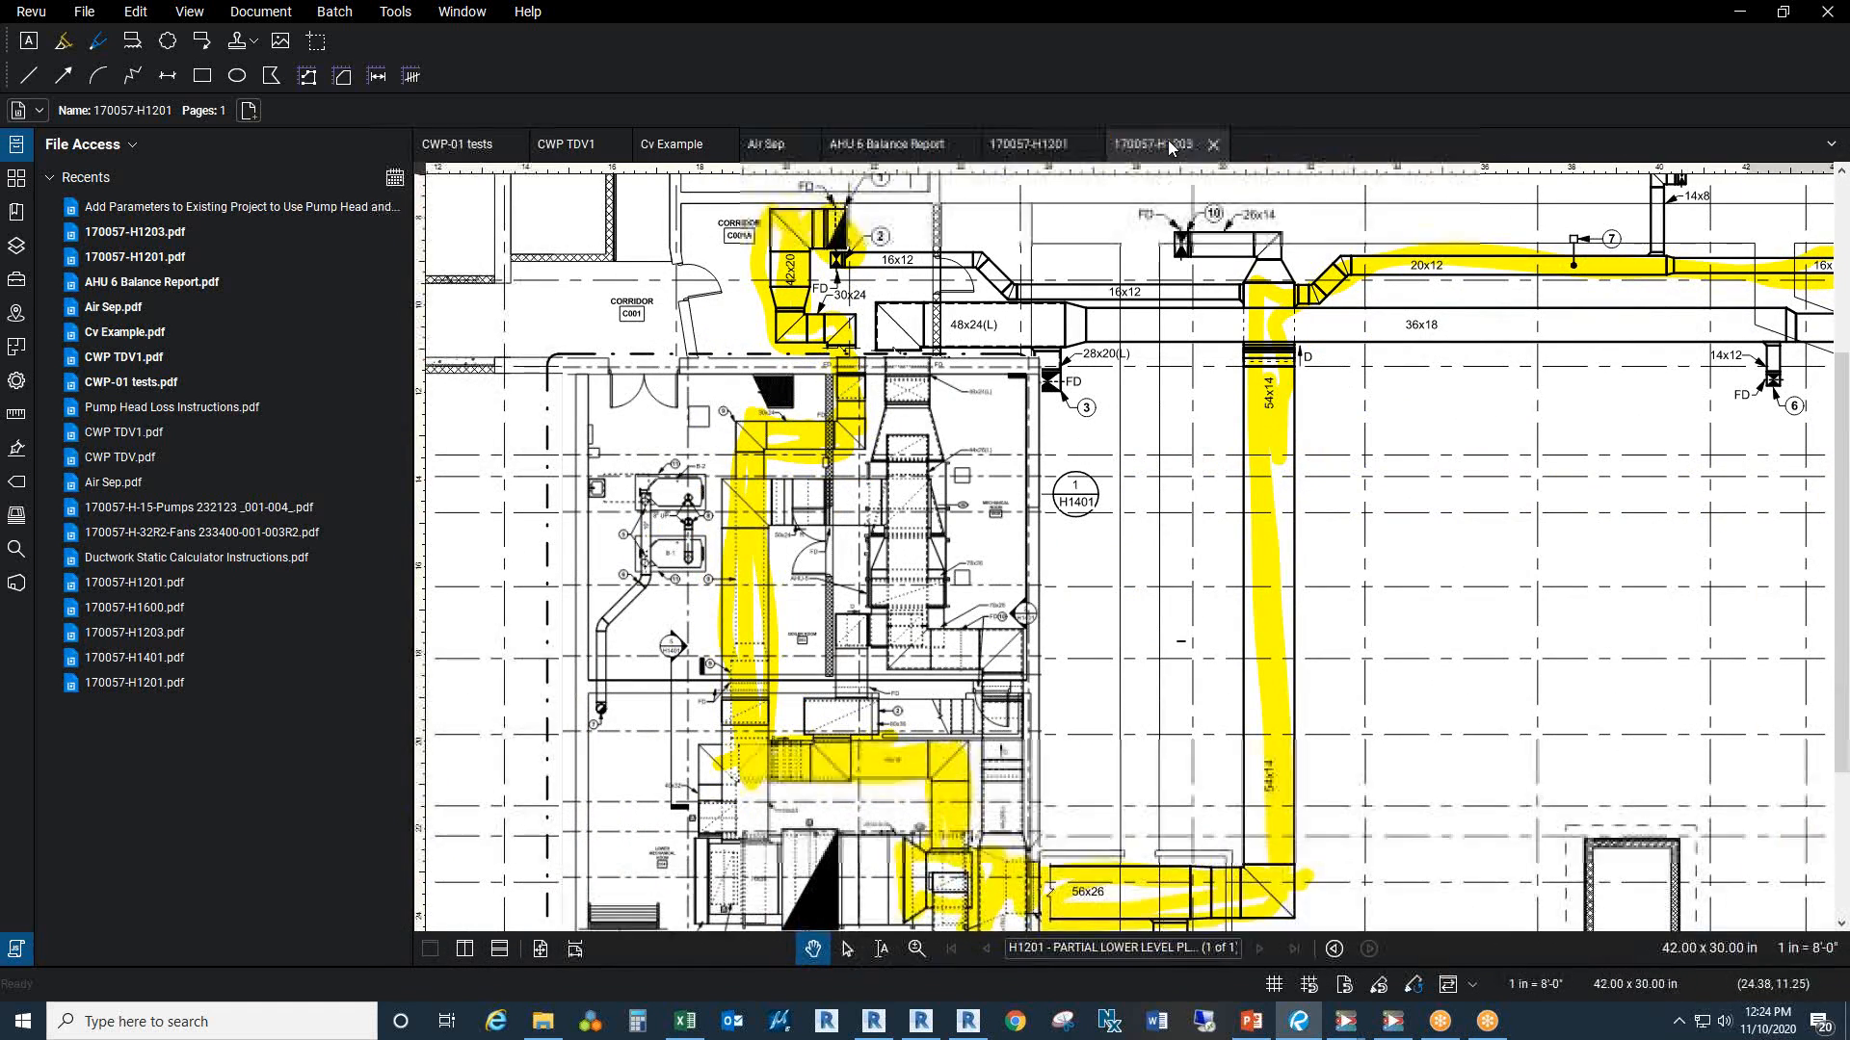
{"action": "scroll", "coordinate": [786, 287], "scroll_direction": "up", "scroll_amount": 3}
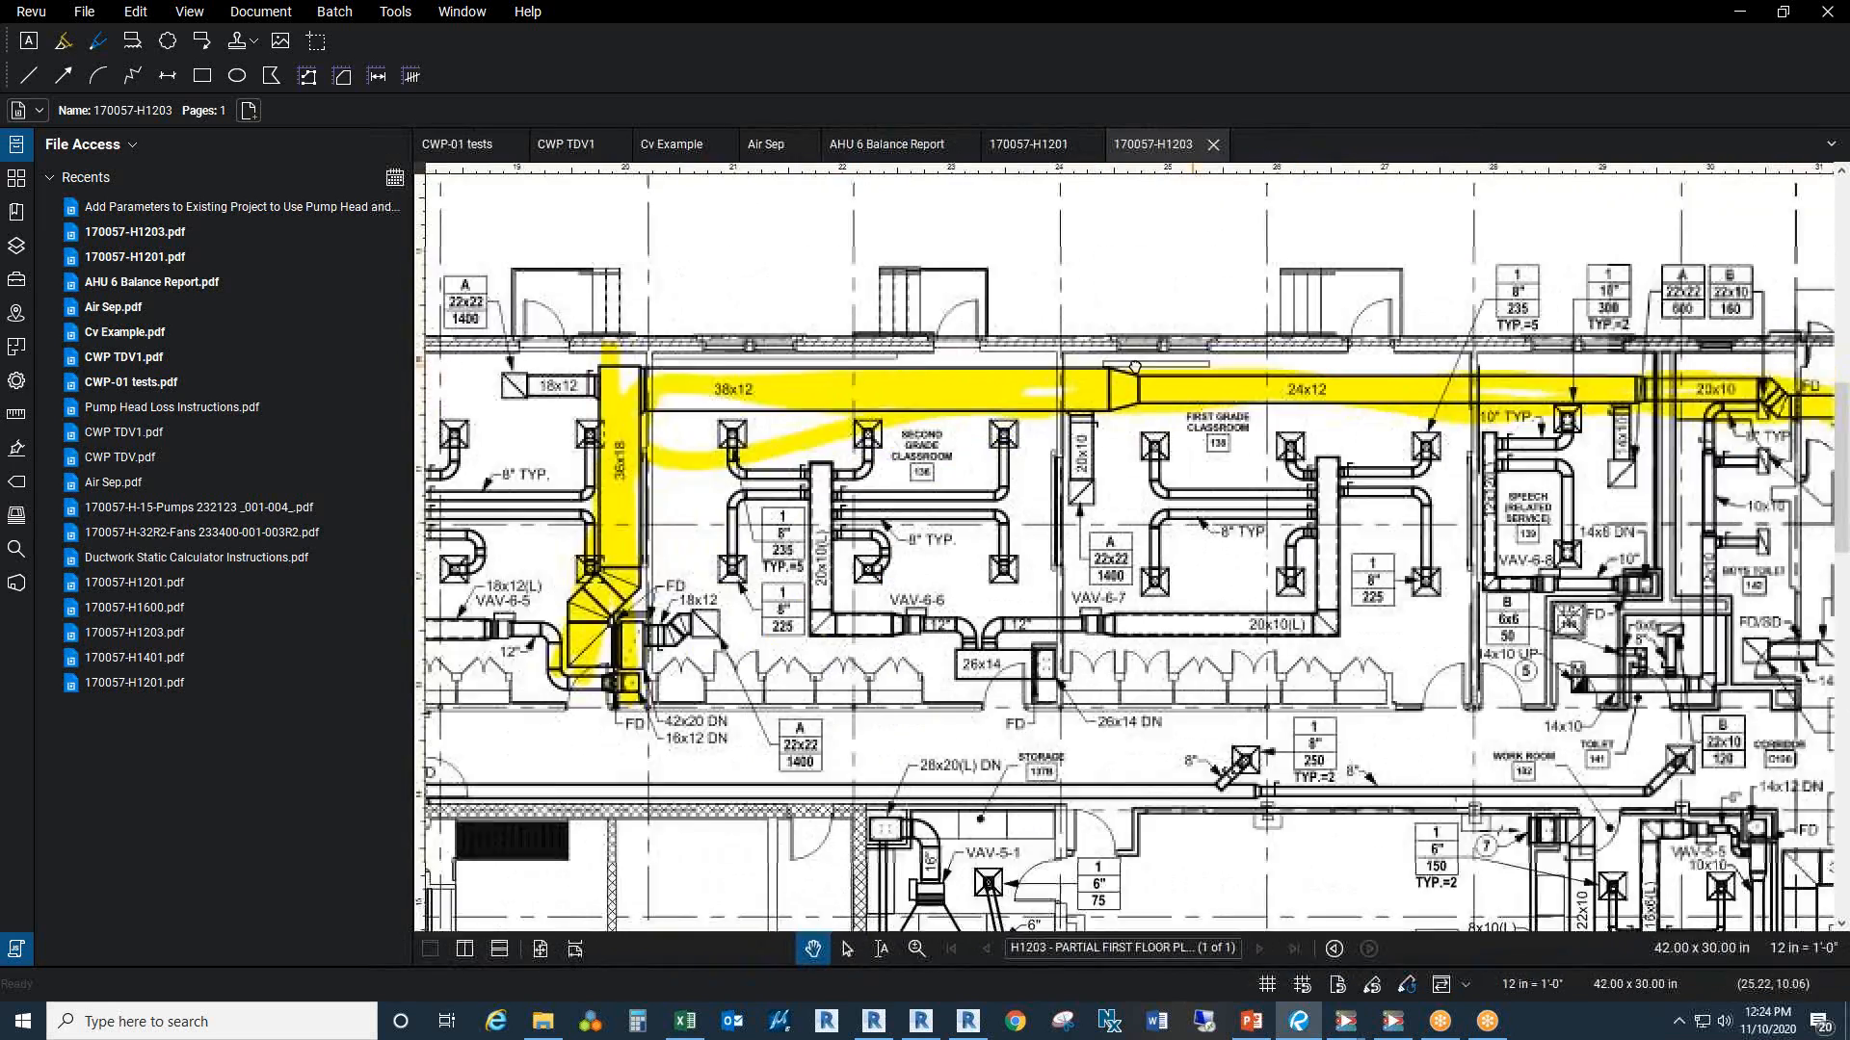
{"action": "left_click_drag", "start_coordinate": [1135, 367], "coordinate": [790, 373]}
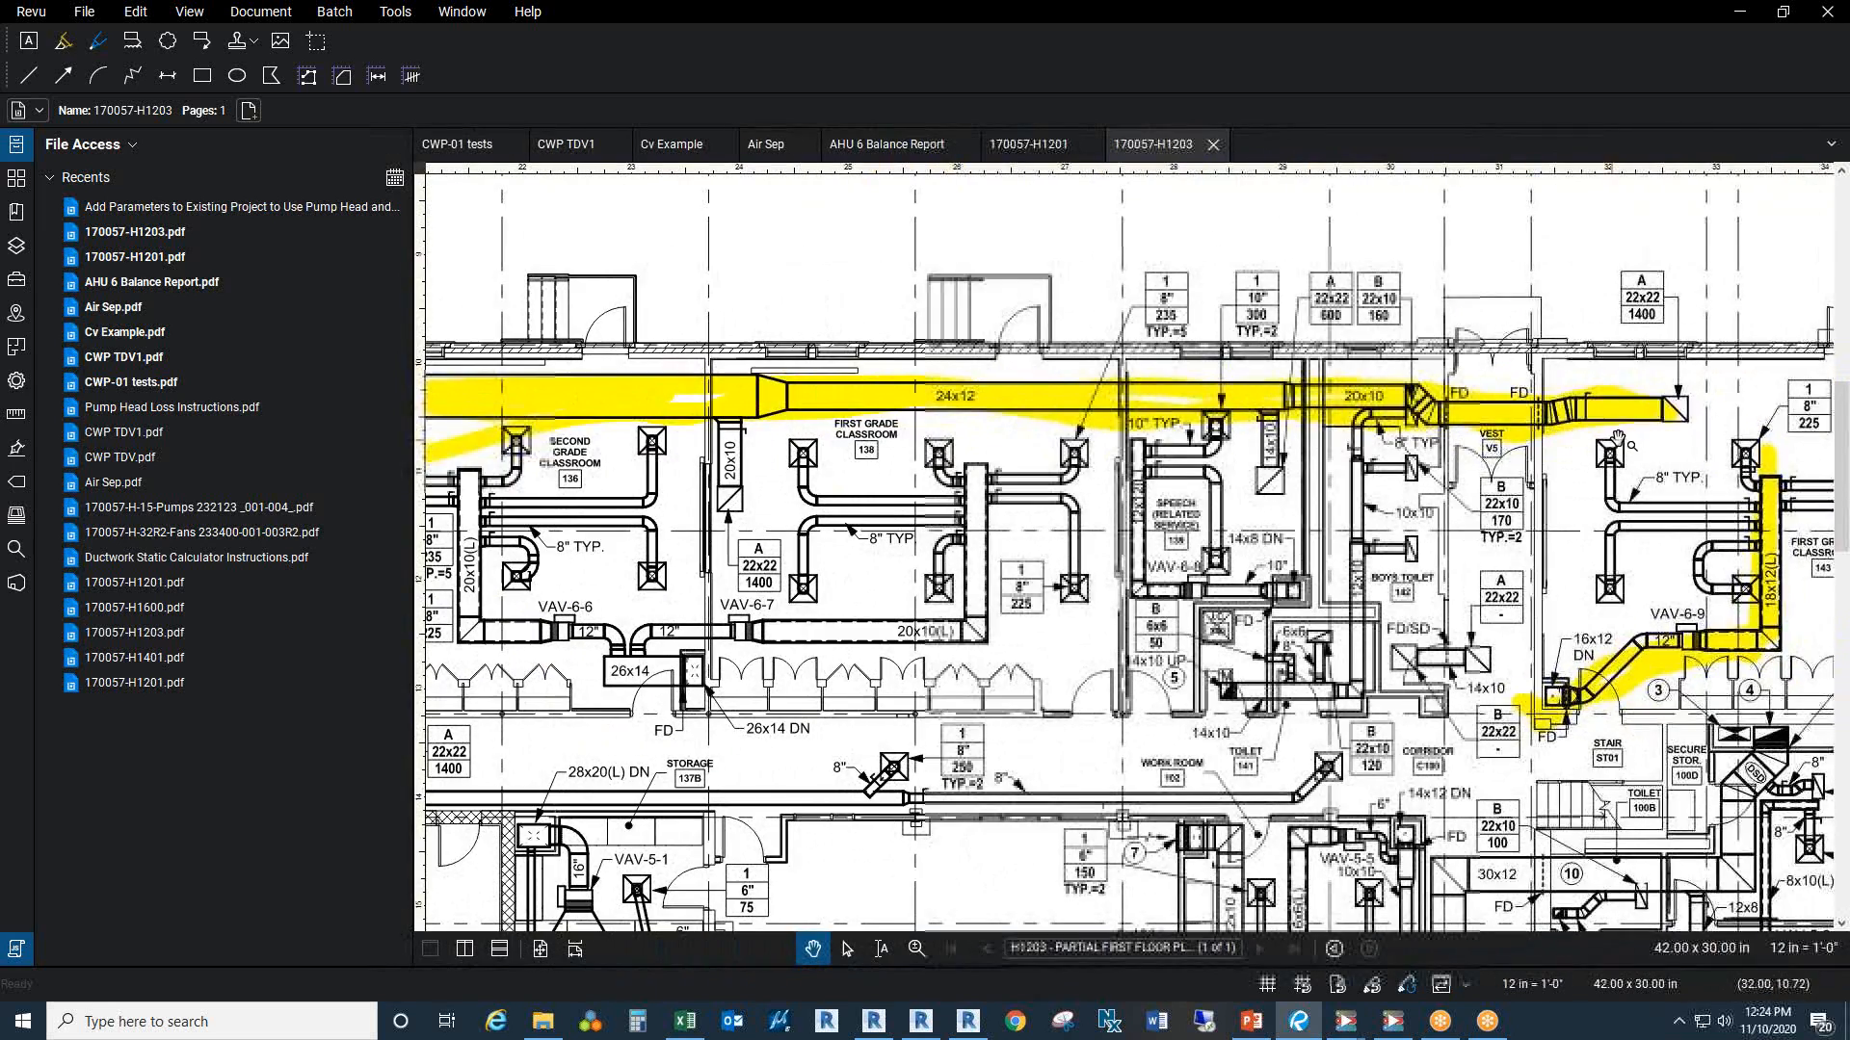
{"action": "left_click_drag", "start_coordinate": [1691, 698], "coordinate": [1316, 700]}
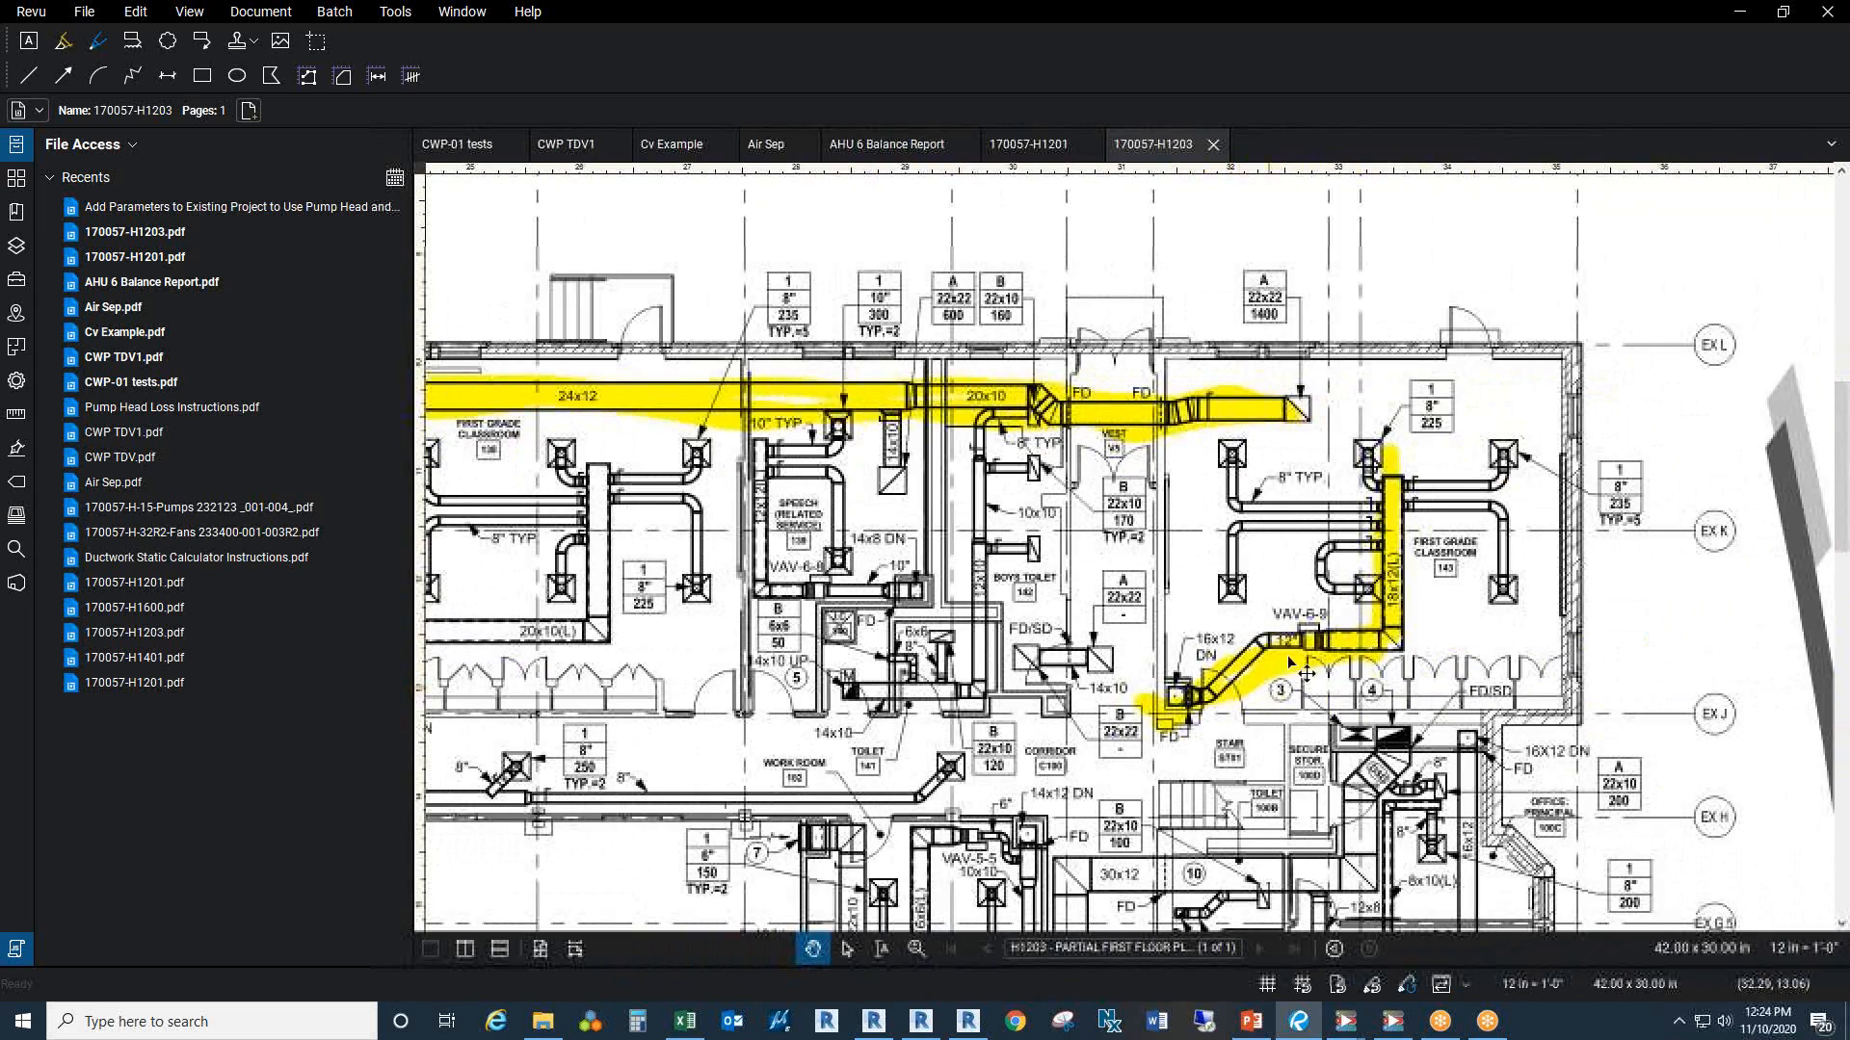
{"action": "left_click_drag", "start_coordinate": [1435, 546], "coordinate": [1299, 537]}
{"action": "scroll", "coordinate": [1327, 649], "scroll_direction": "up", "scroll_amount": 1}
{"action": "scroll", "coordinate": [1328, 650], "scroll_direction": "down", "scroll_amount": 1}
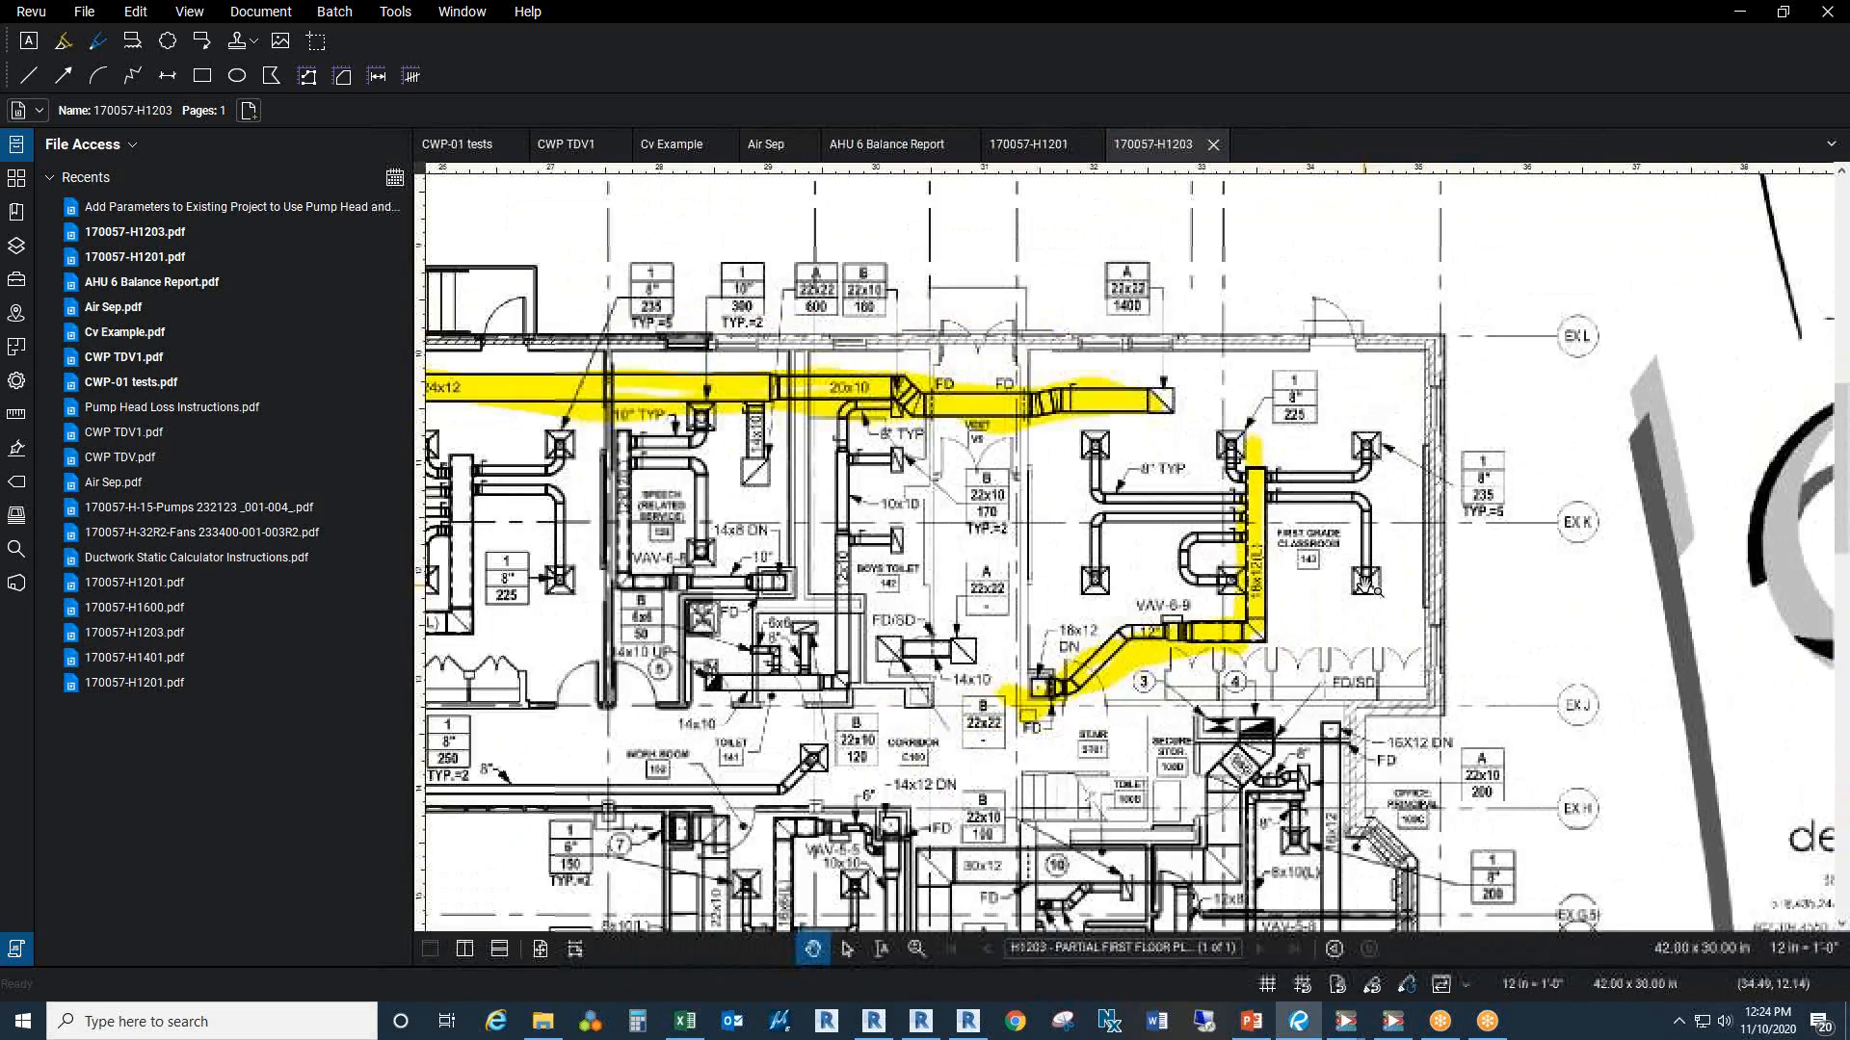
{"action": "double_click", "coordinate": [1343, 12]}
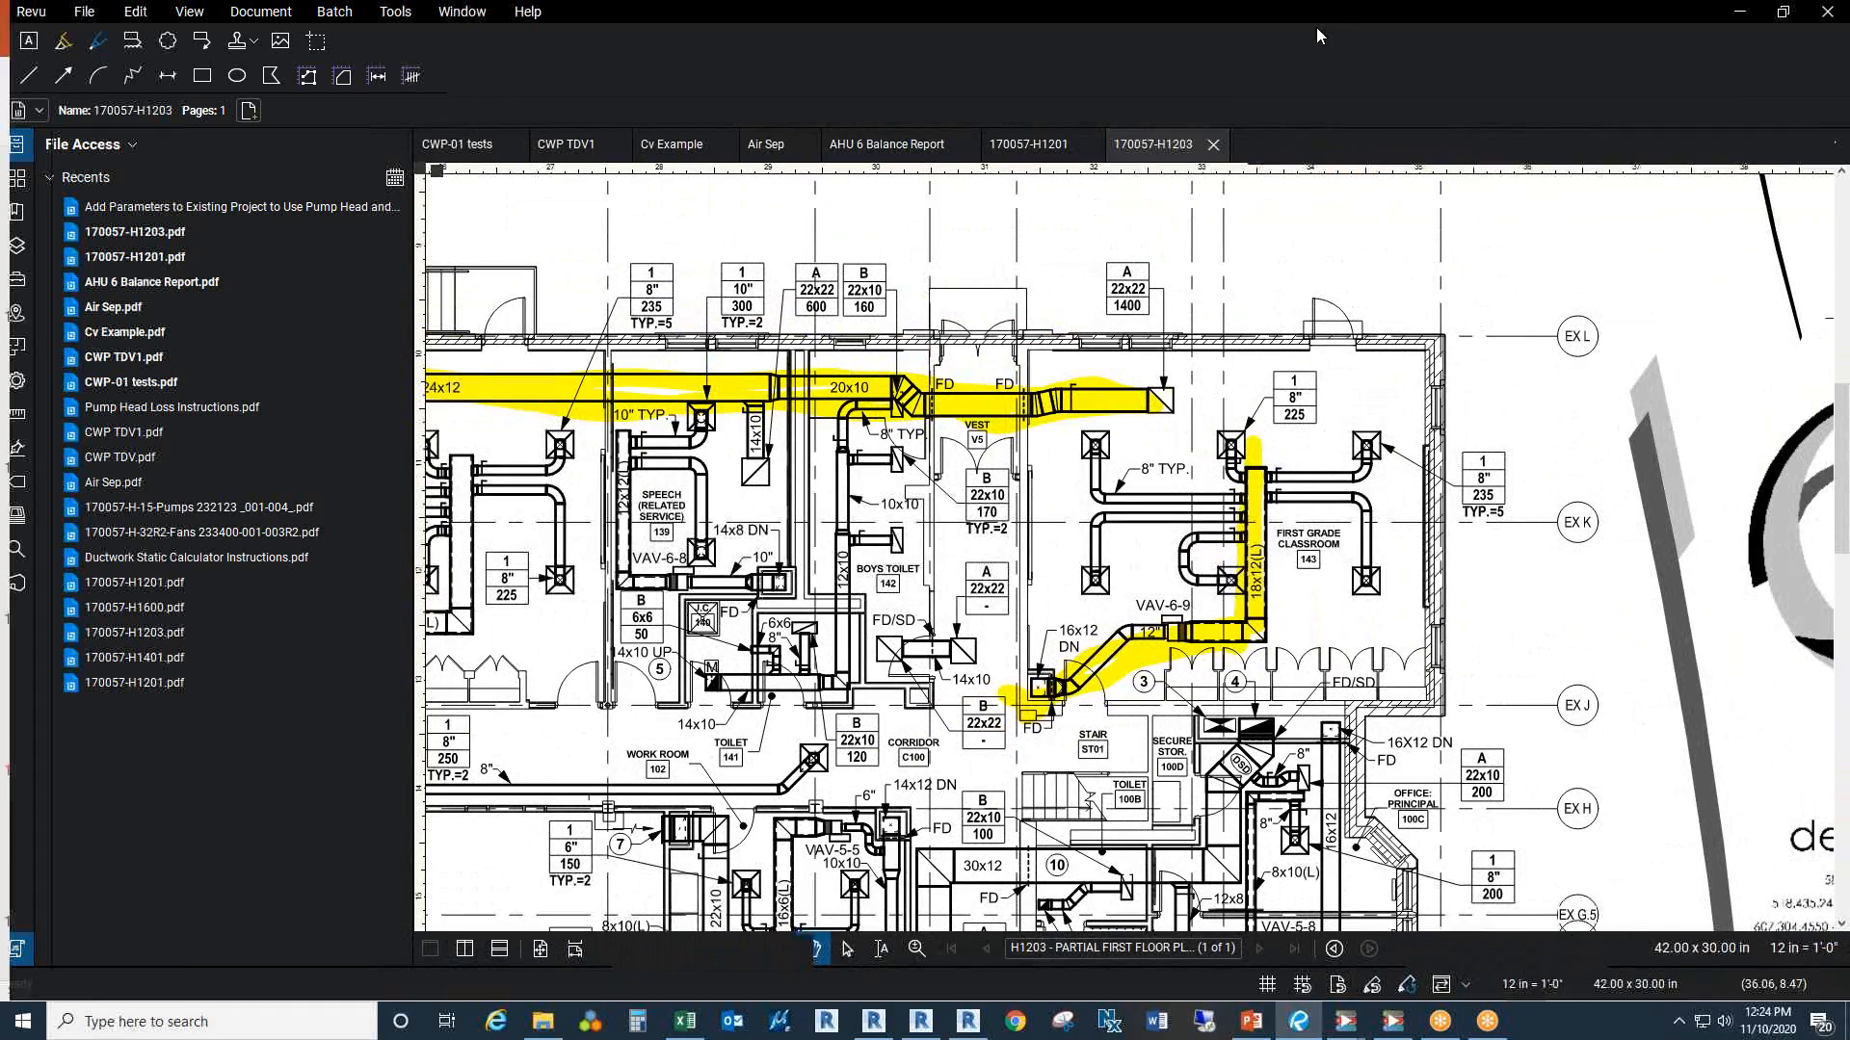
{"action": "left_click", "coordinate": [1623, 78]}
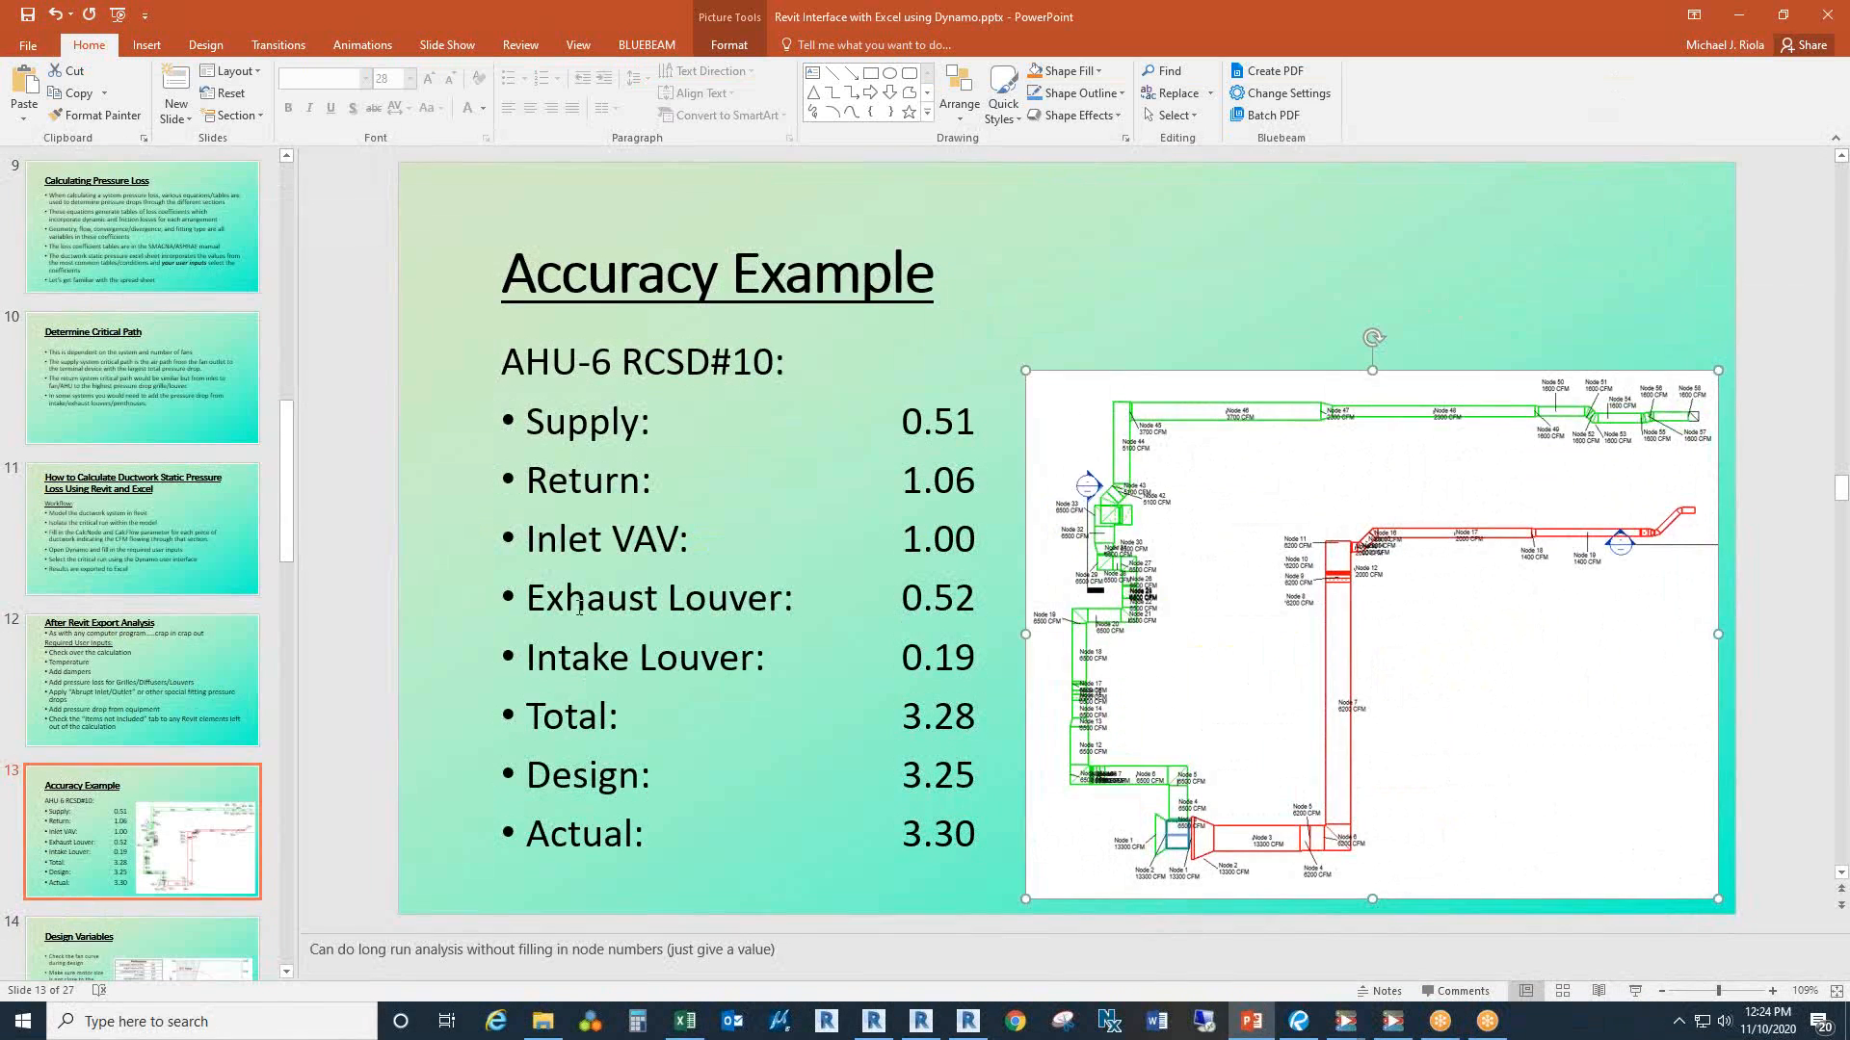
Step: Bring up the Release Pump, Ductwork, Volume folder in File Explorer and briefly check the numbered duct layout in Revit
{"action": "left_click", "coordinate": [544, 1021]}
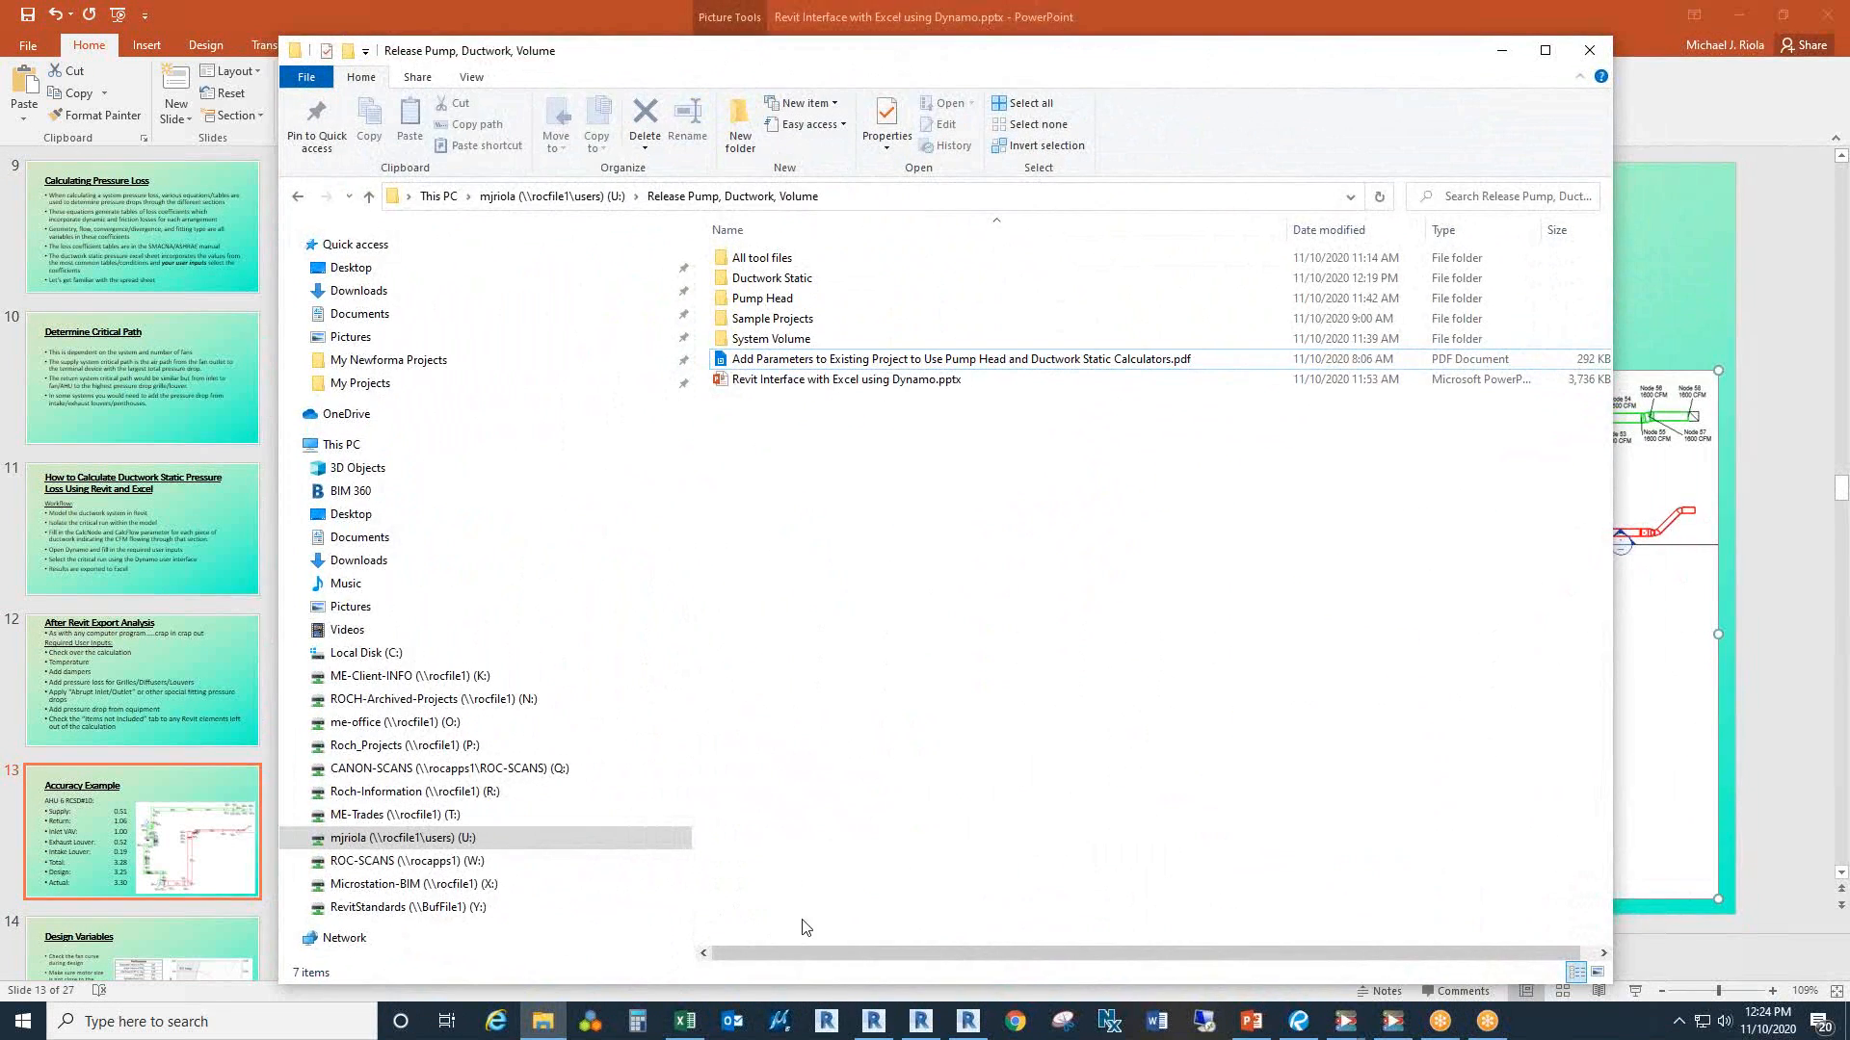
{"action": "left_click", "coordinate": [872, 1025]}
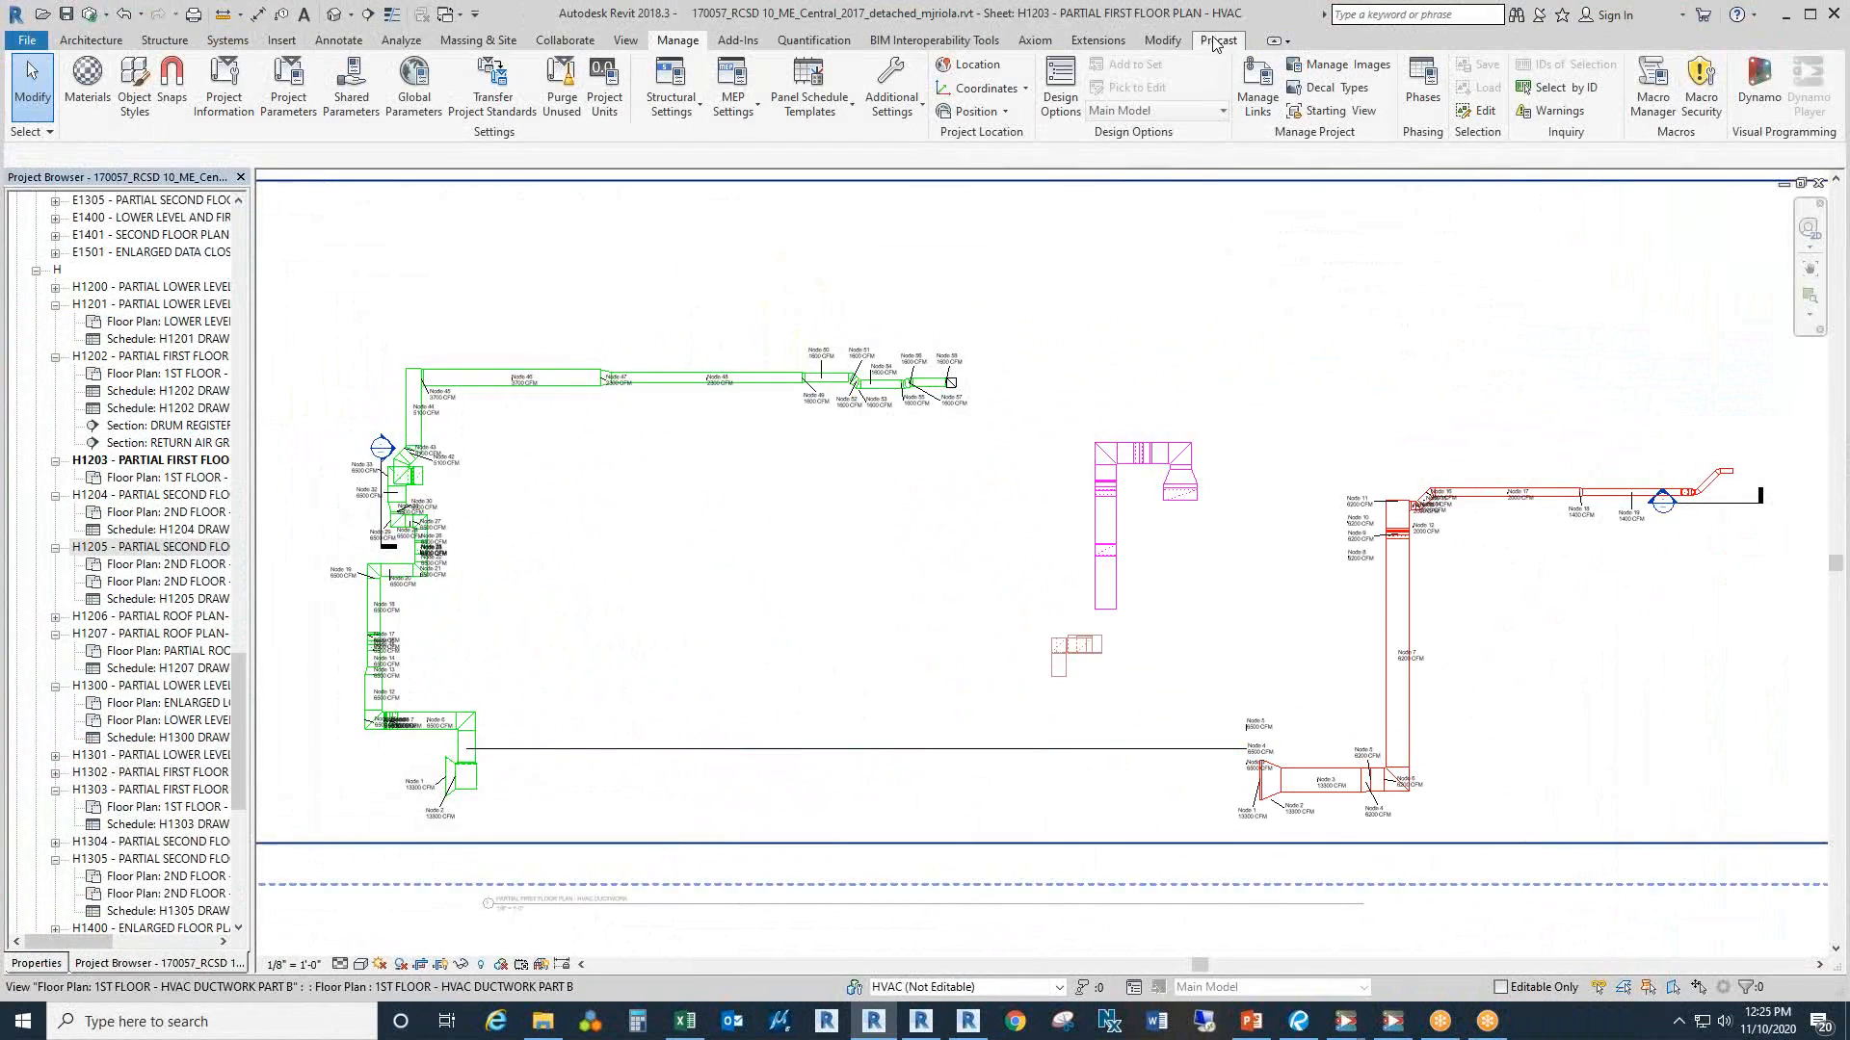
{"action": "left_click_drag", "start_coordinate": [1195, 35], "coordinate": [1028, 245]}
{"action": "left_click", "coordinate": [1613, 233]}
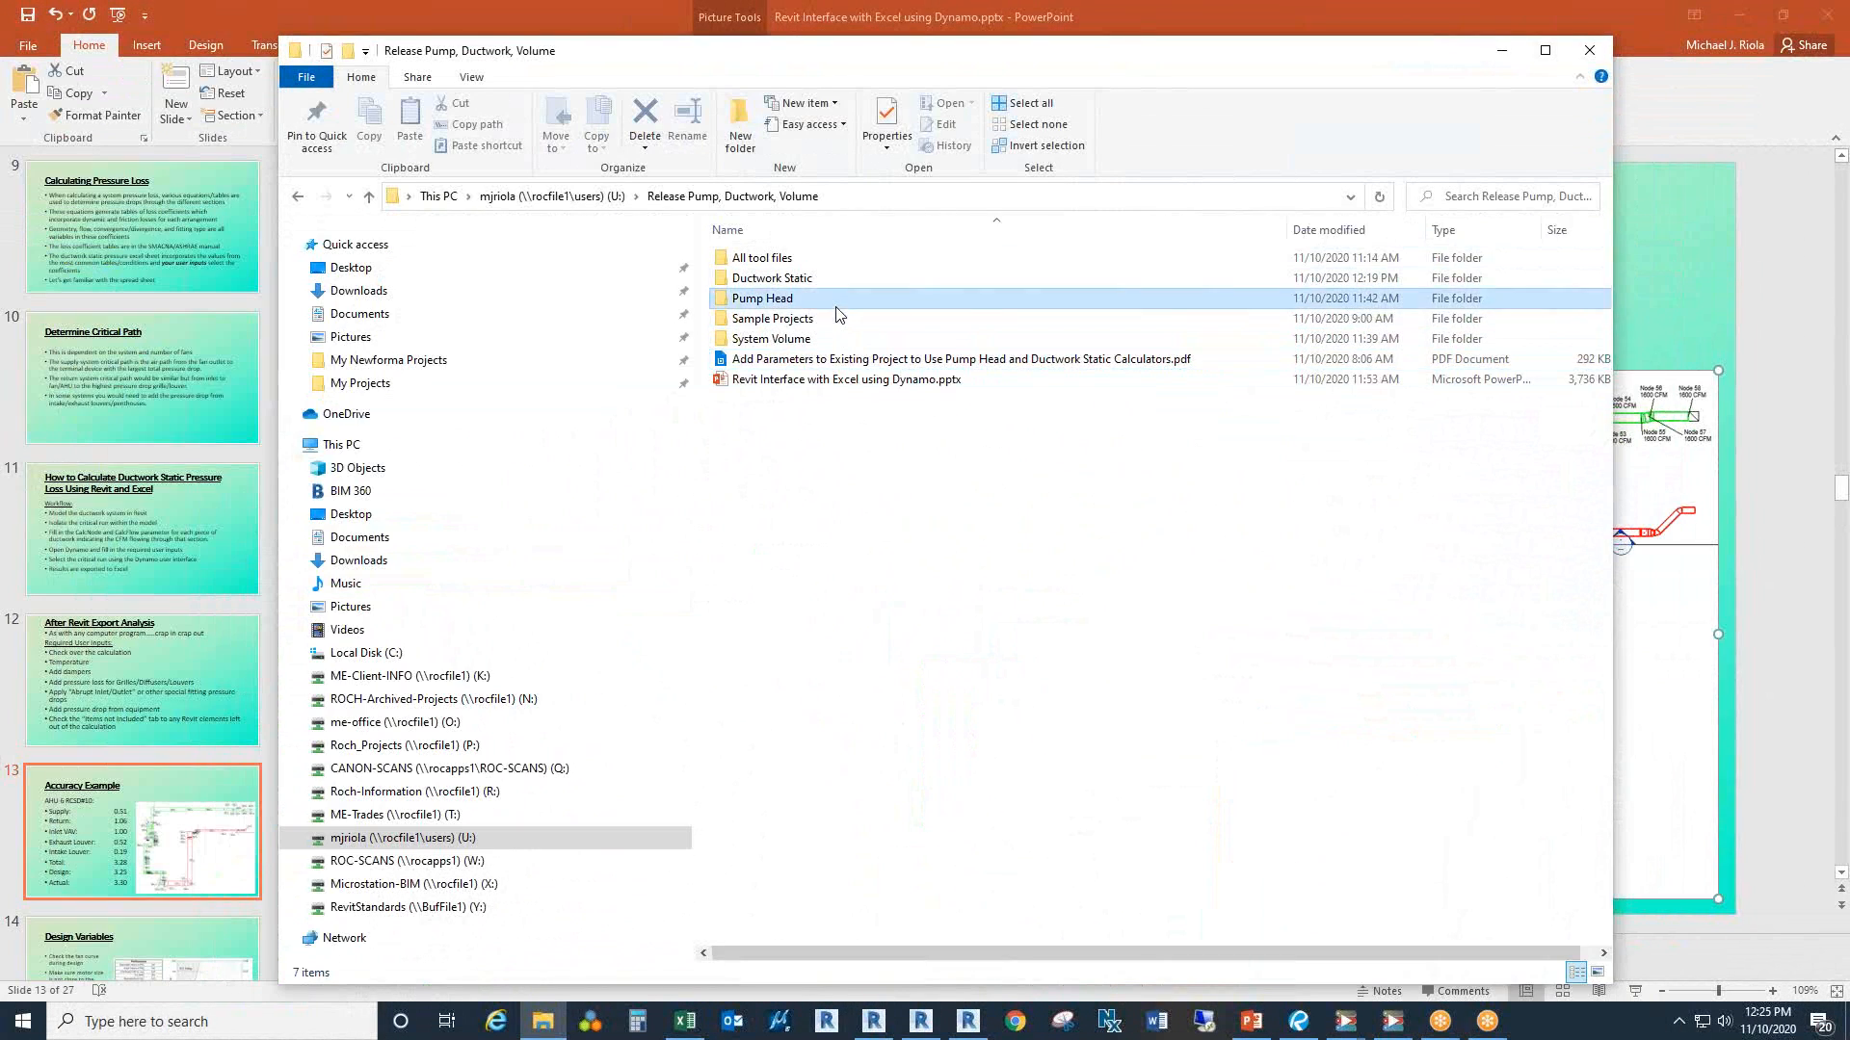
Step: Open RCSD#10 AHU-6 Dynamo.xls from Ductwork Static's testing RCSD AHU-6 folder in Excel without updating links, and maximize its window
{"action": "left_click", "coordinate": [834, 282]}
{"action": "double_click", "coordinate": [834, 282]}
{"action": "double_click", "coordinate": [819, 259]}
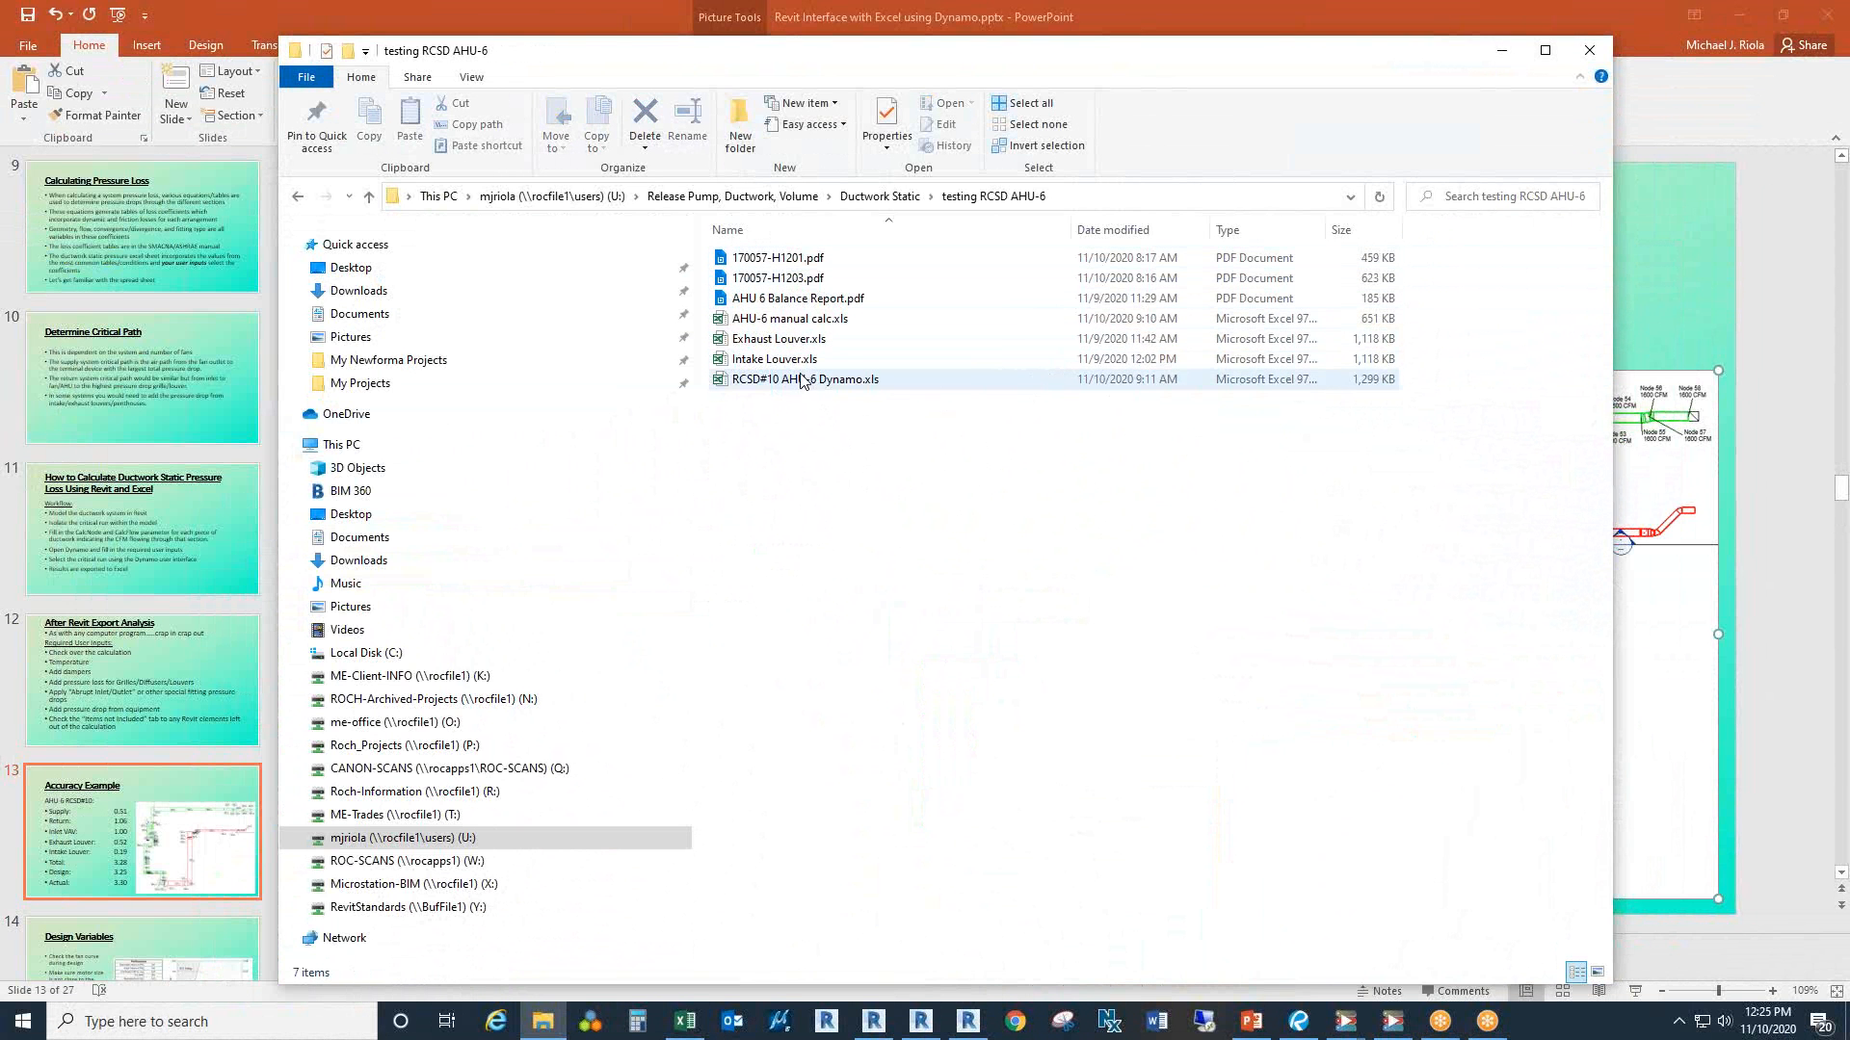
{"action": "left_click", "coordinate": [785, 381]}
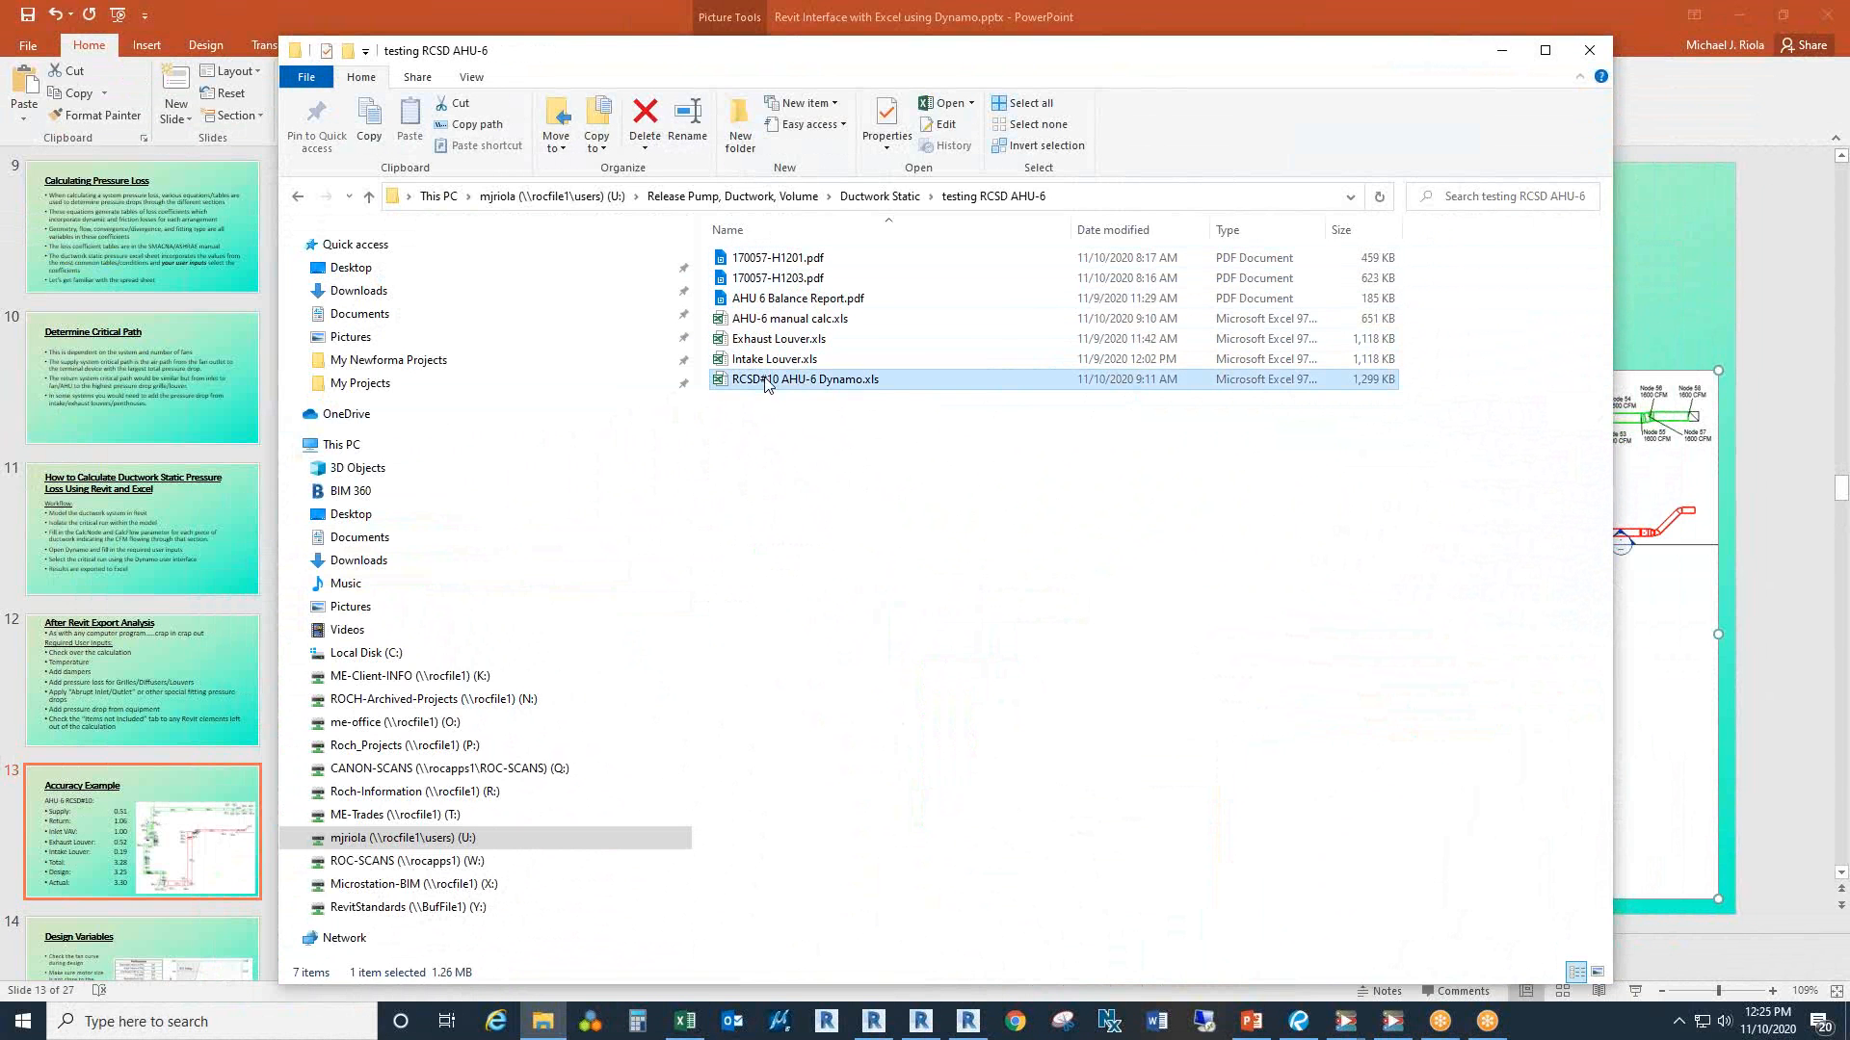
{"action": "double_click", "coordinate": [826, 382]}
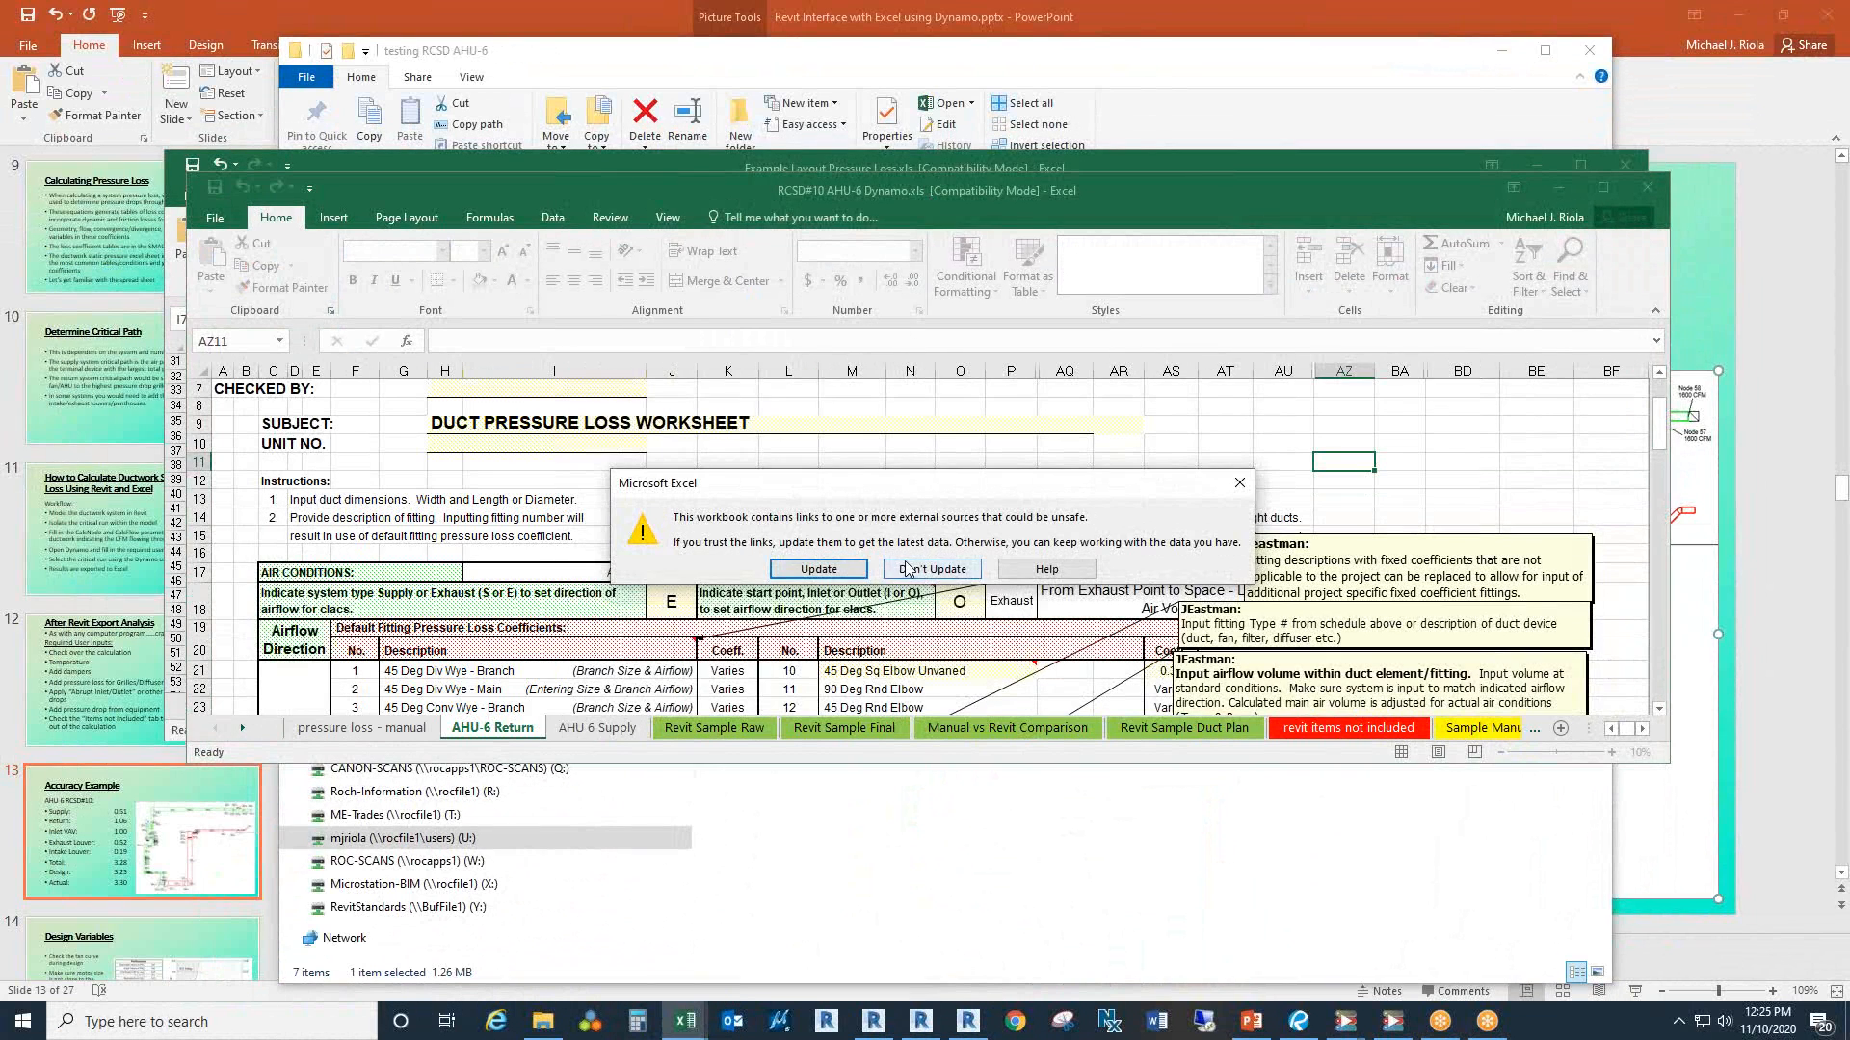
{"action": "left_click", "coordinate": [905, 568]}
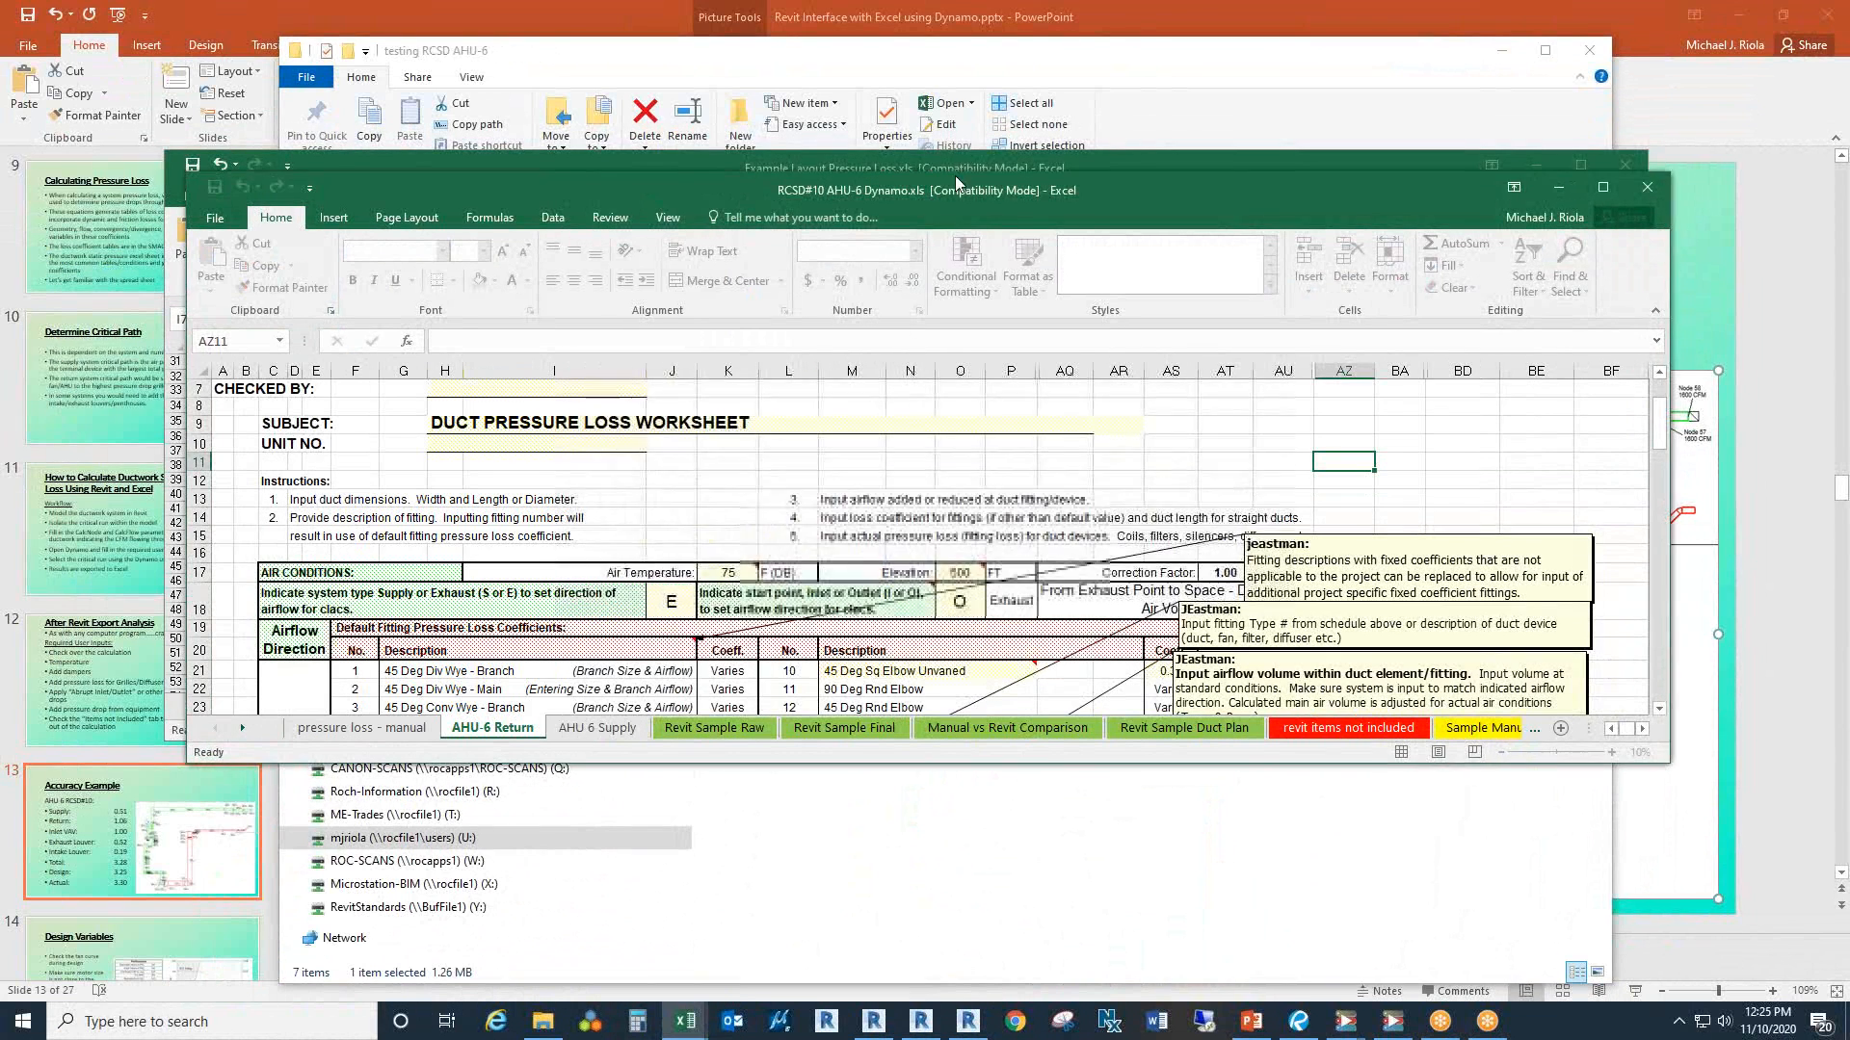
{"action": "double_click", "coordinate": [944, 185]}
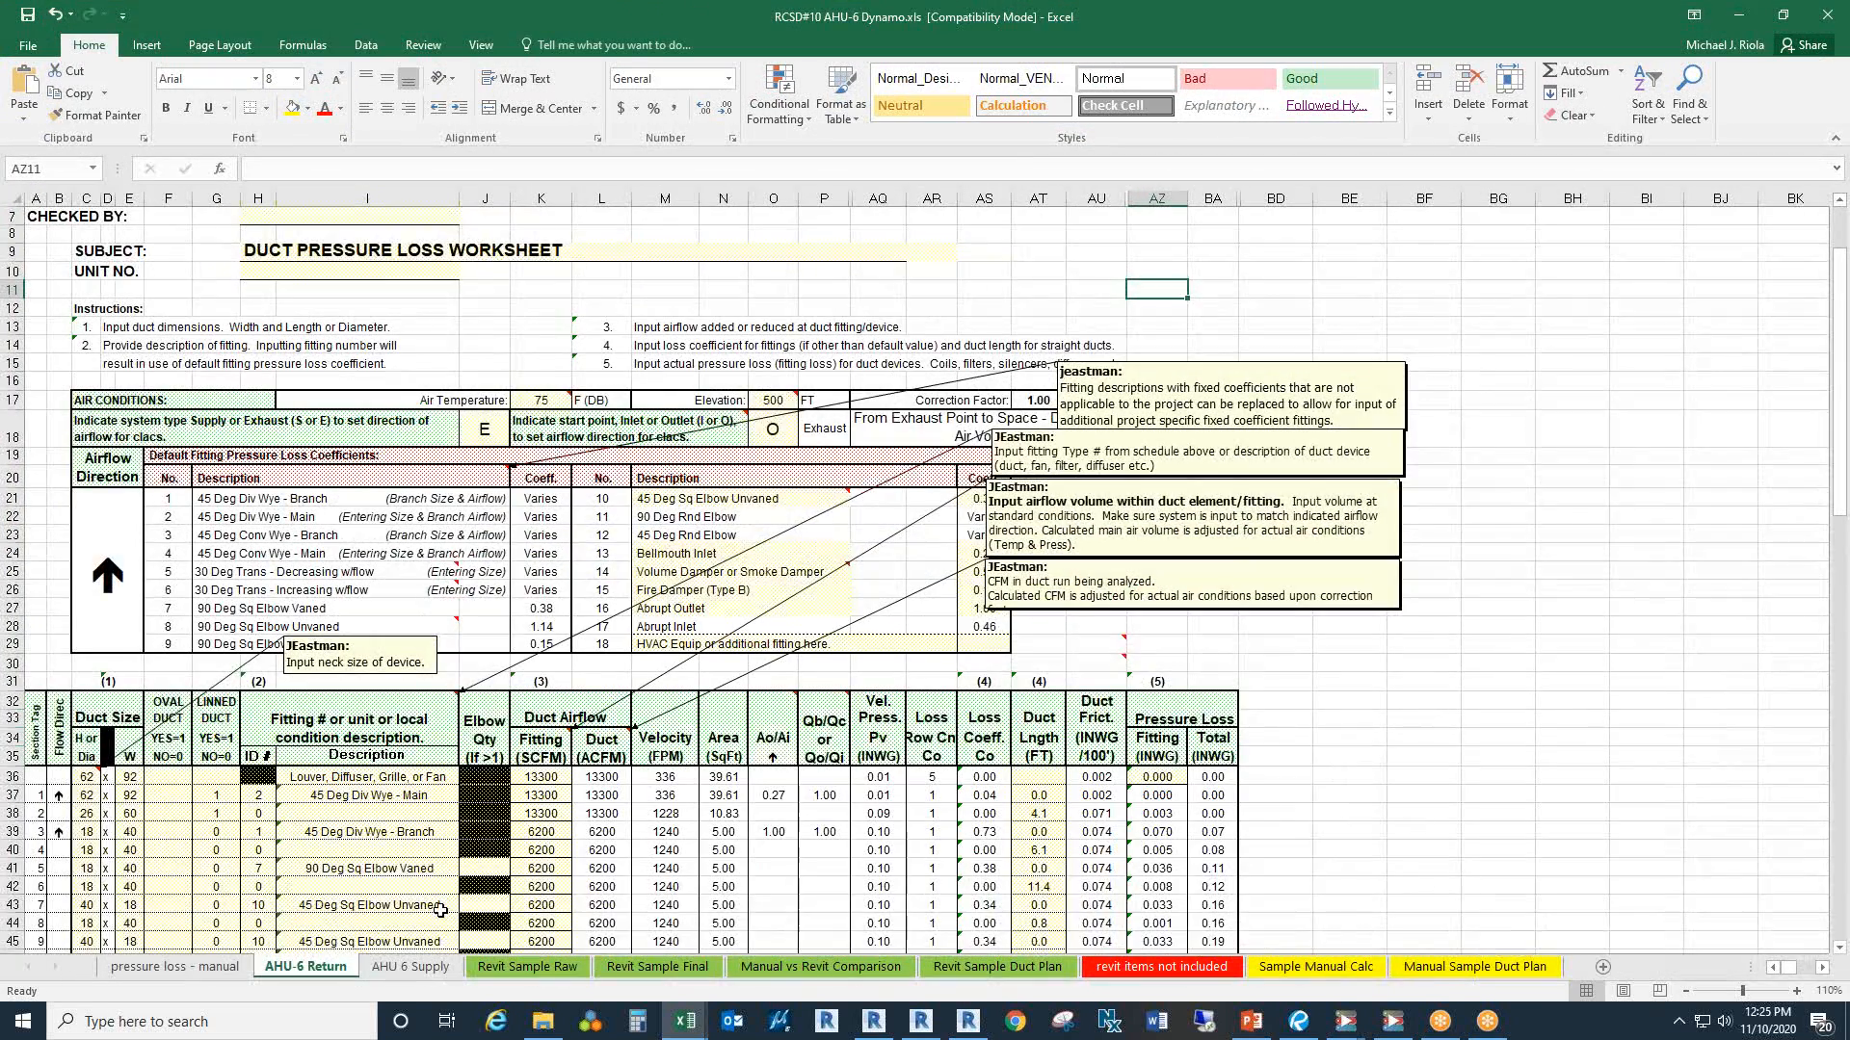
Step: Examine the AHU-6 Return worksheet's fittings, highlighted dampers and running pressure losses down to the total
{"action": "scroll", "coordinate": [440, 909], "scroll_direction": "down", "scroll_amount": 6}
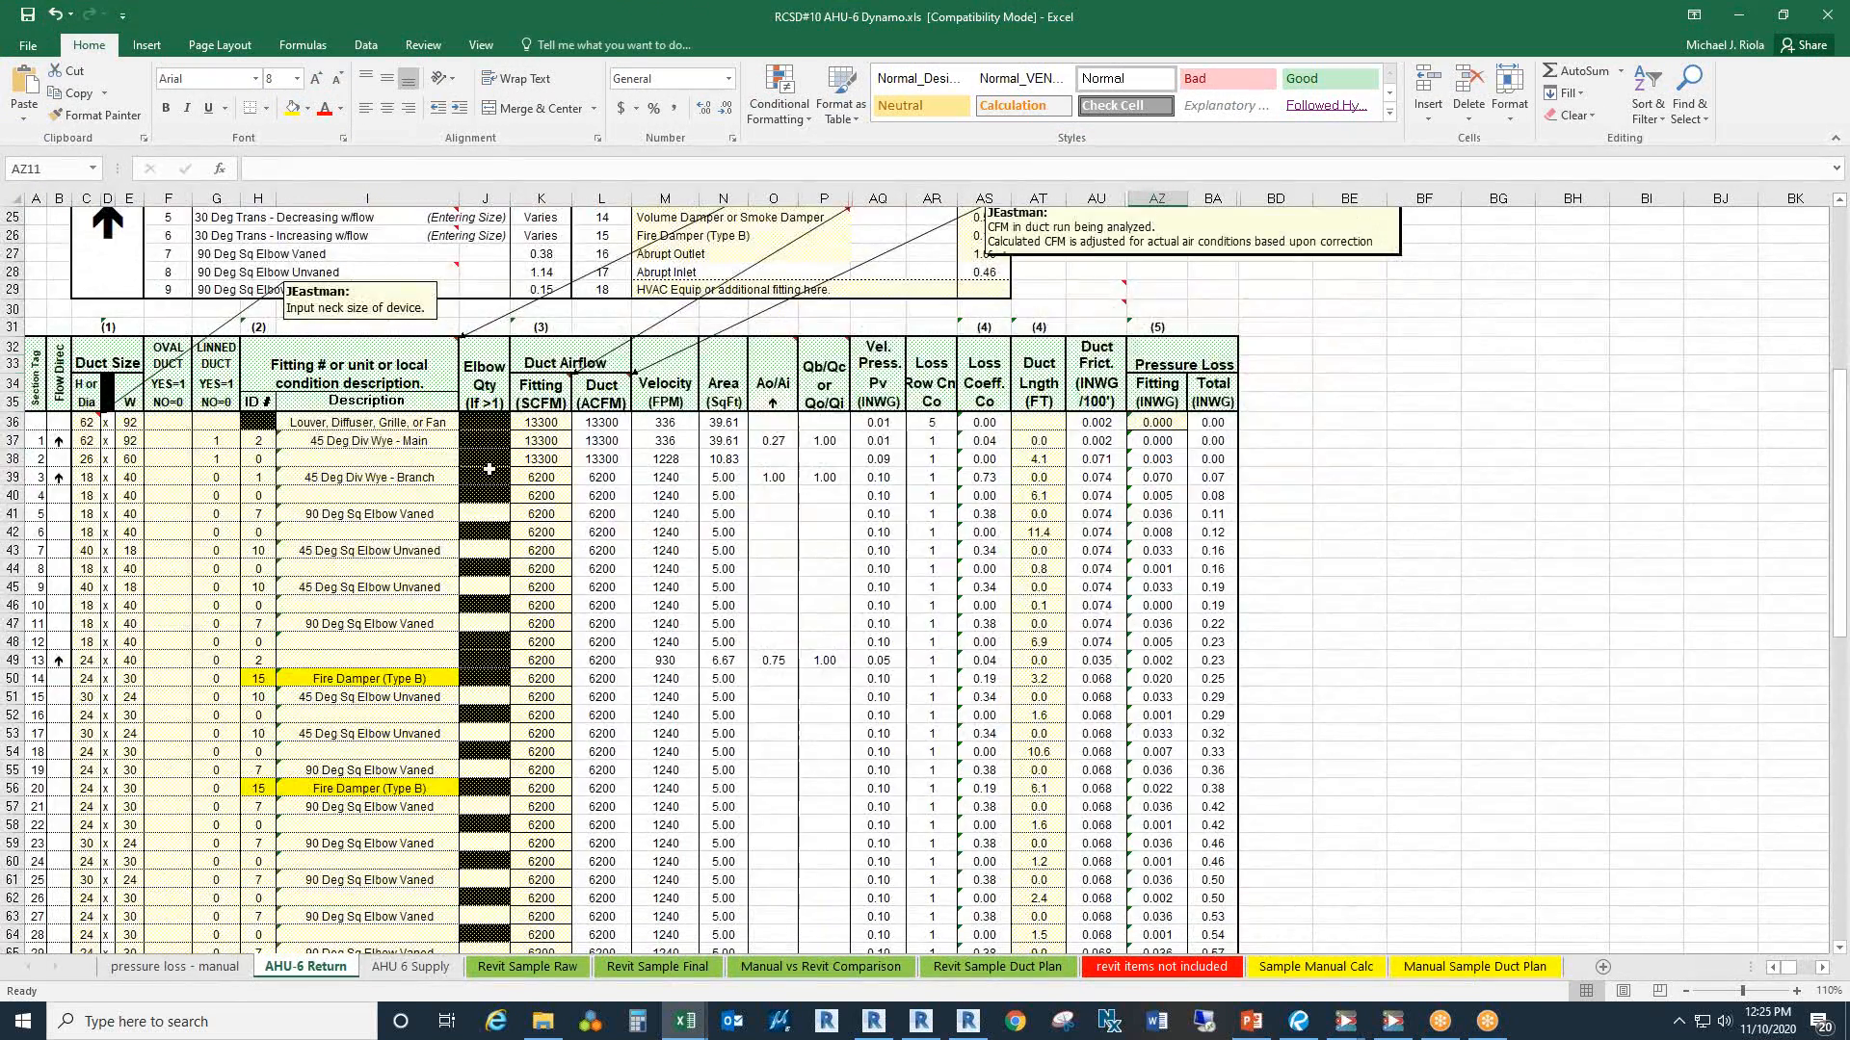
{"action": "scroll", "coordinate": [490, 469], "scroll_direction": "down", "scroll_amount": 2}
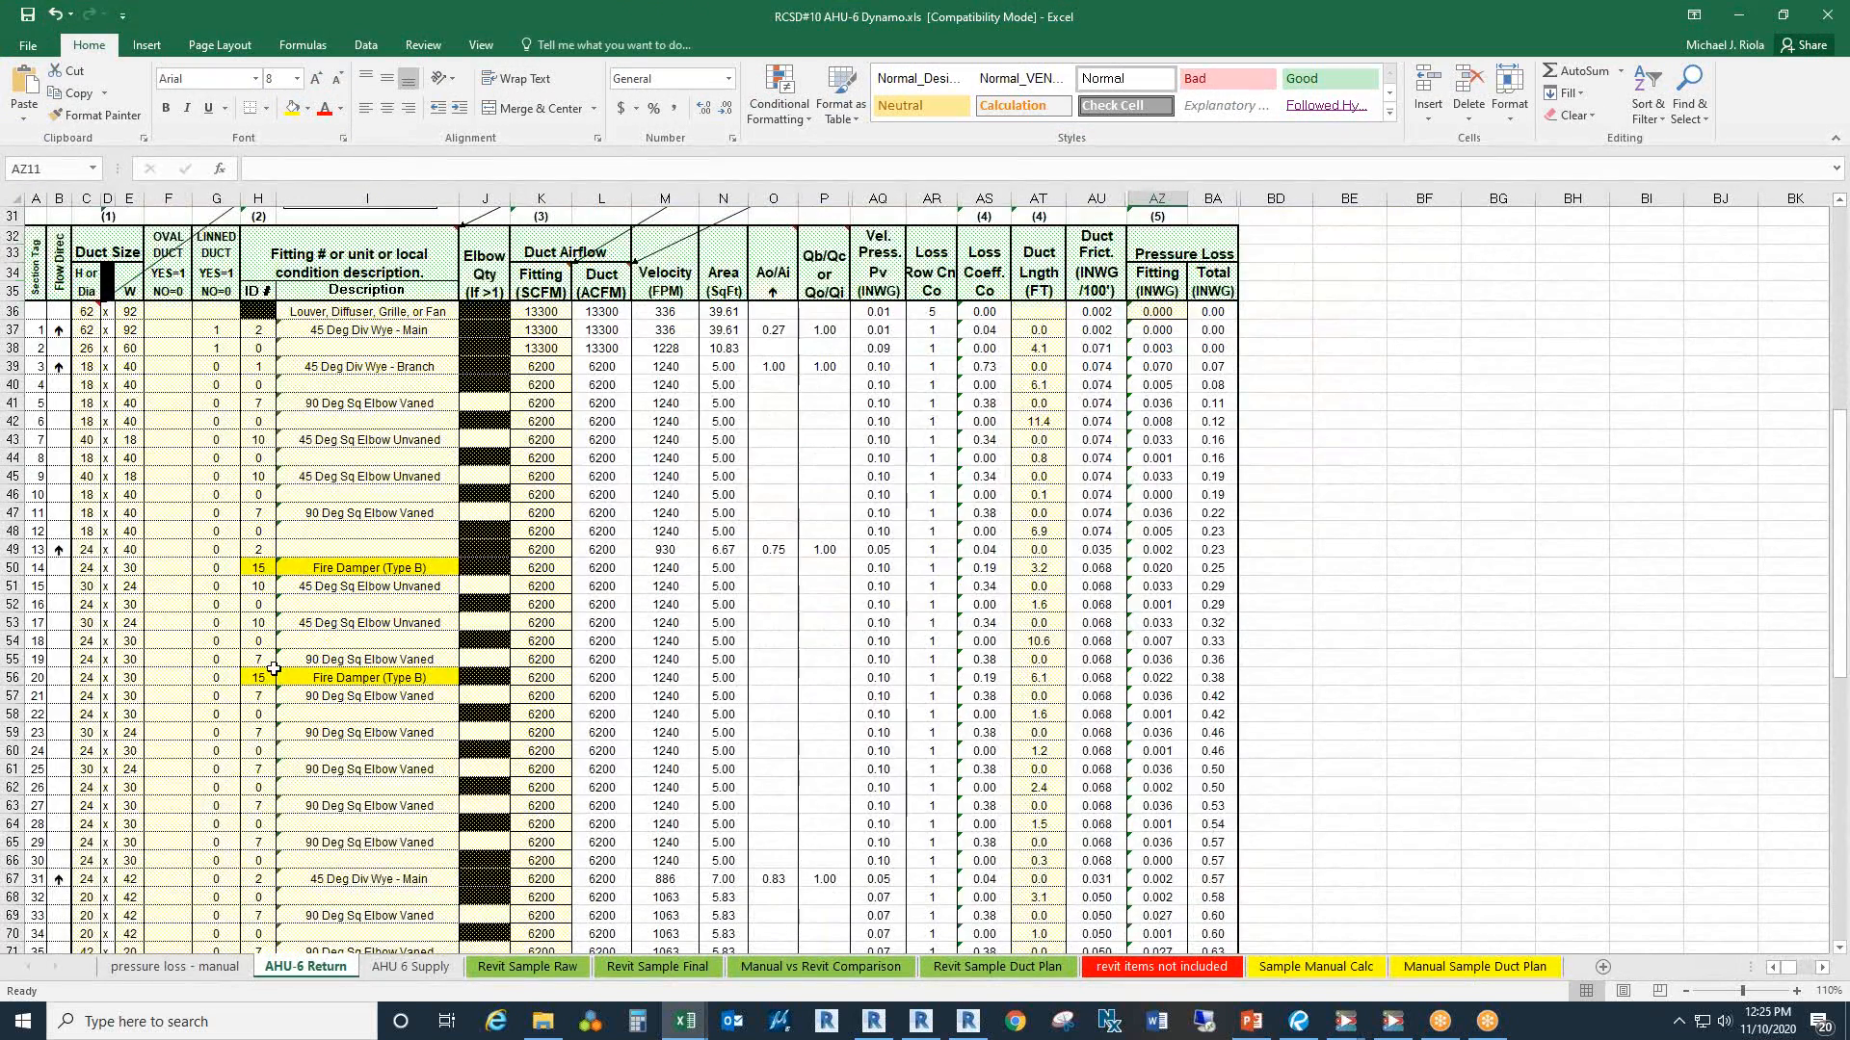
{"action": "scroll", "coordinate": [273, 668], "scroll_direction": "down", "scroll_amount": 7}
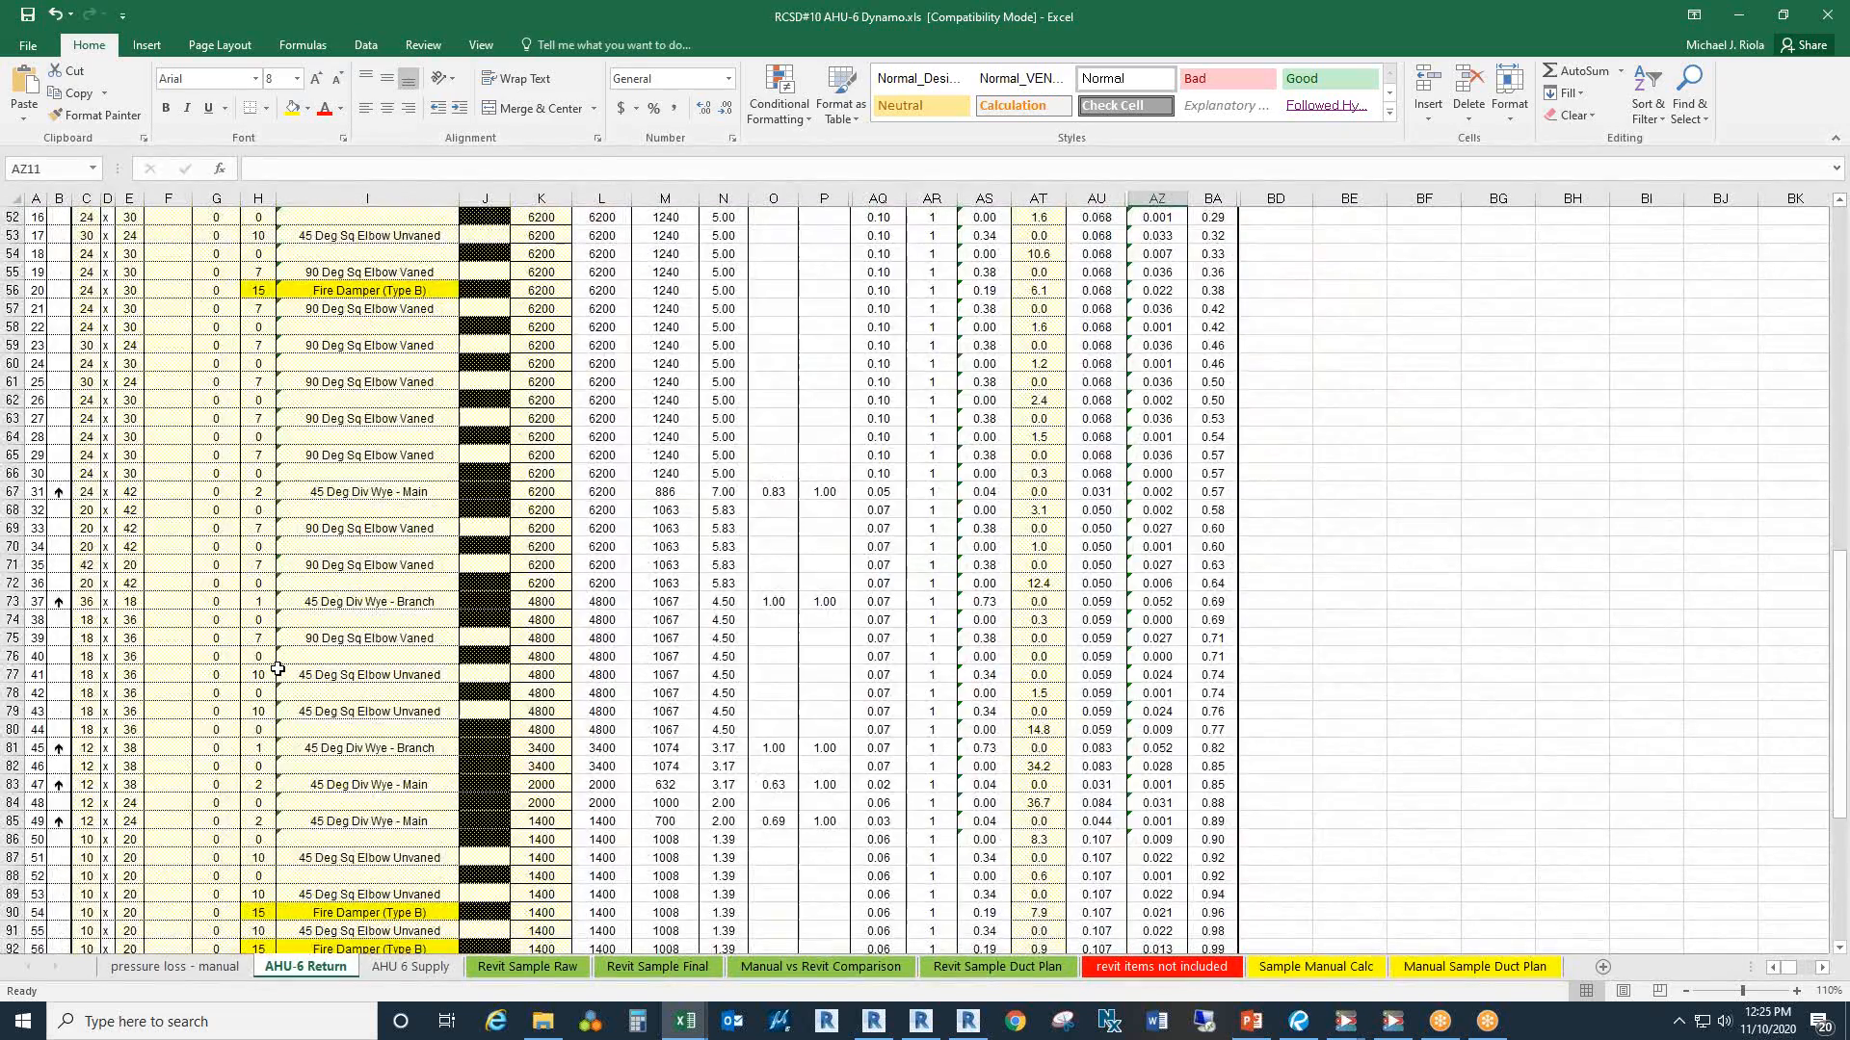
{"action": "scroll", "coordinate": [278, 668], "scroll_direction": "down", "scroll_amount": 5}
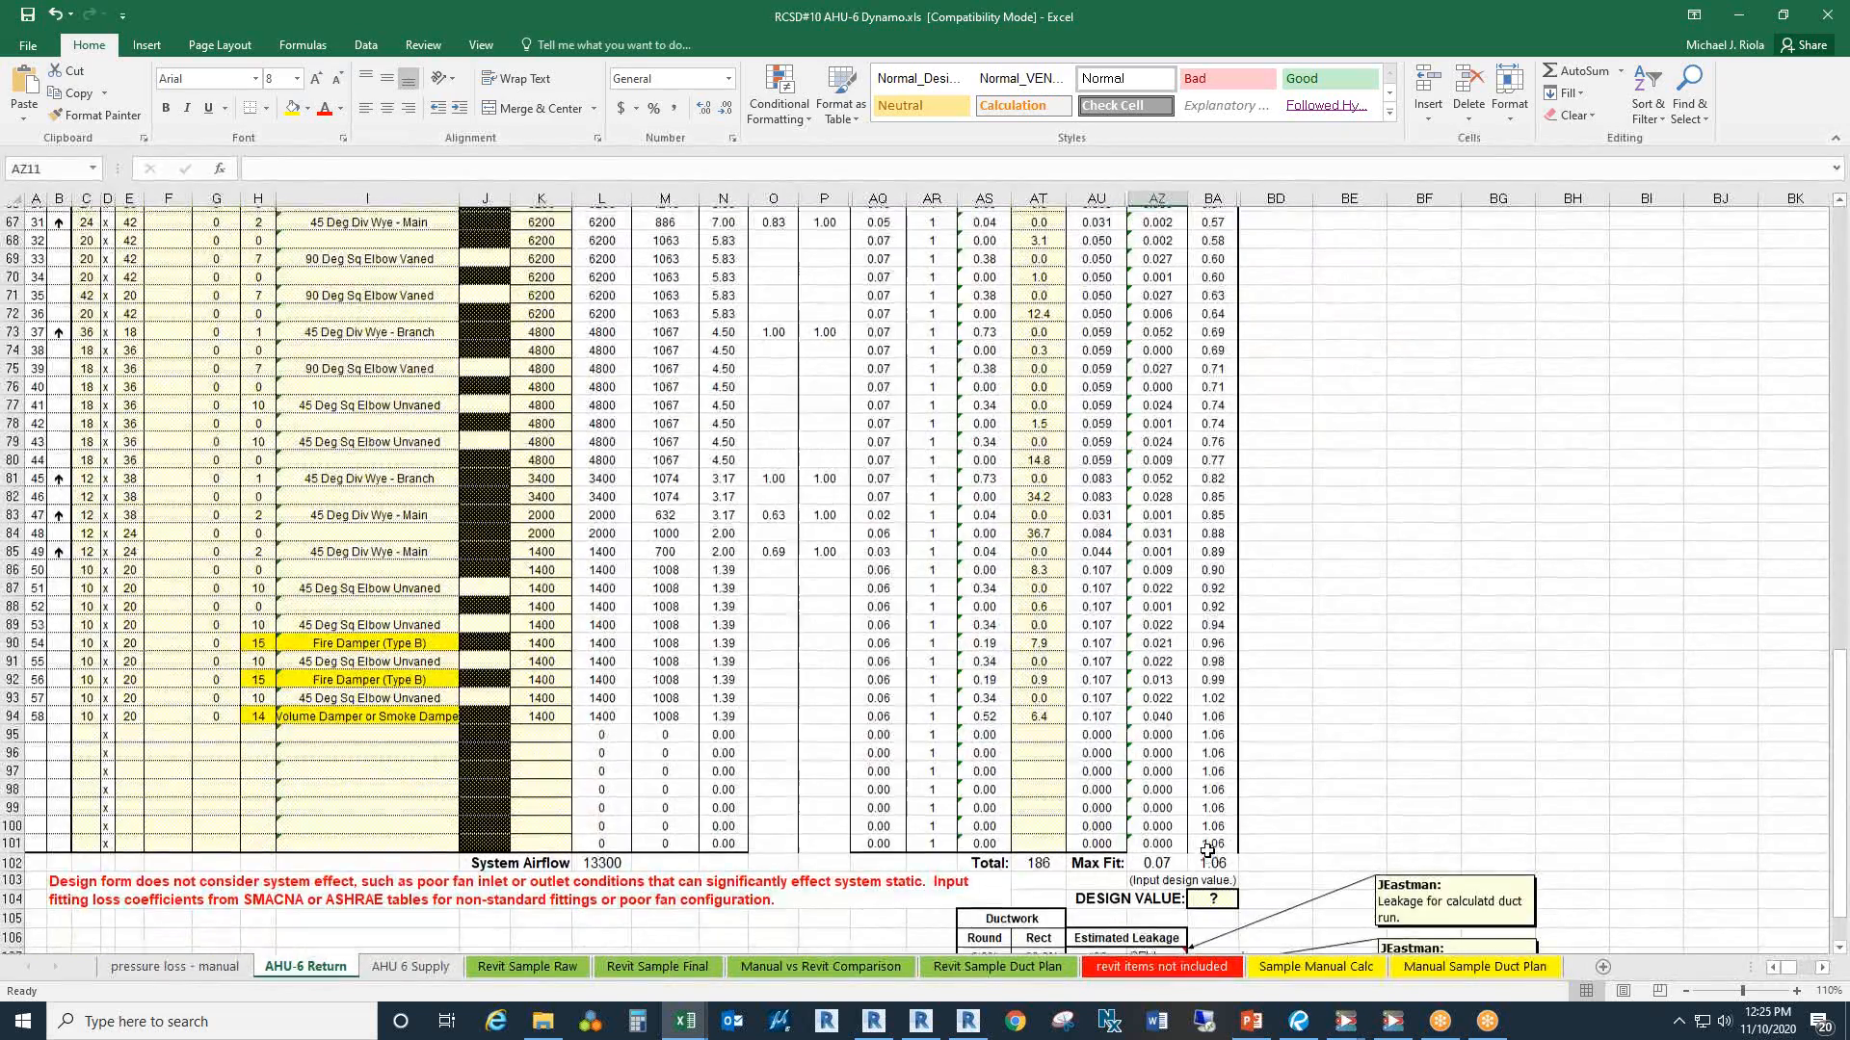
{"action": "scroll", "coordinate": [1207, 850], "scroll_direction": "up", "scroll_amount": 10}
Step: Examine the AHU 6 Supply worksheet's fittings, highlighted fire dampers and cumulative pressure losses
{"action": "left_click", "coordinate": [408, 967]}
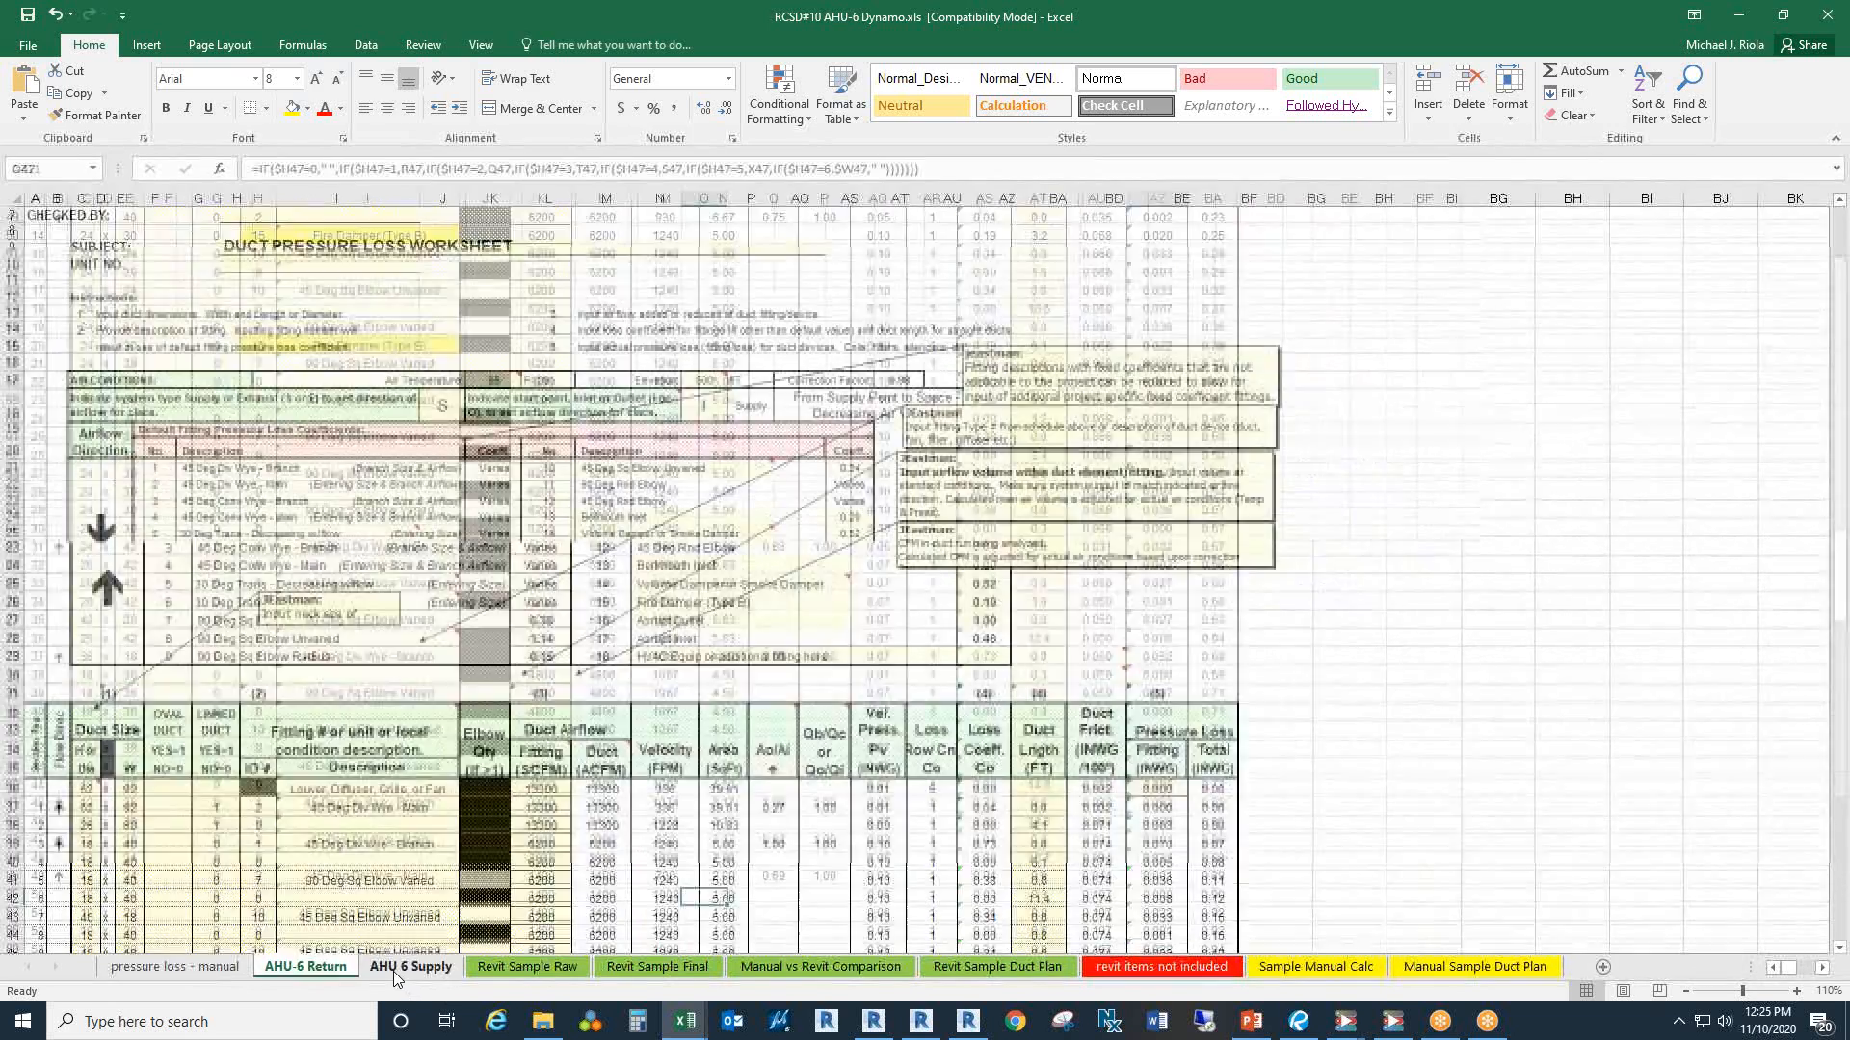
{"action": "scroll", "coordinate": [598, 528], "scroll_direction": "down", "scroll_amount": 6}
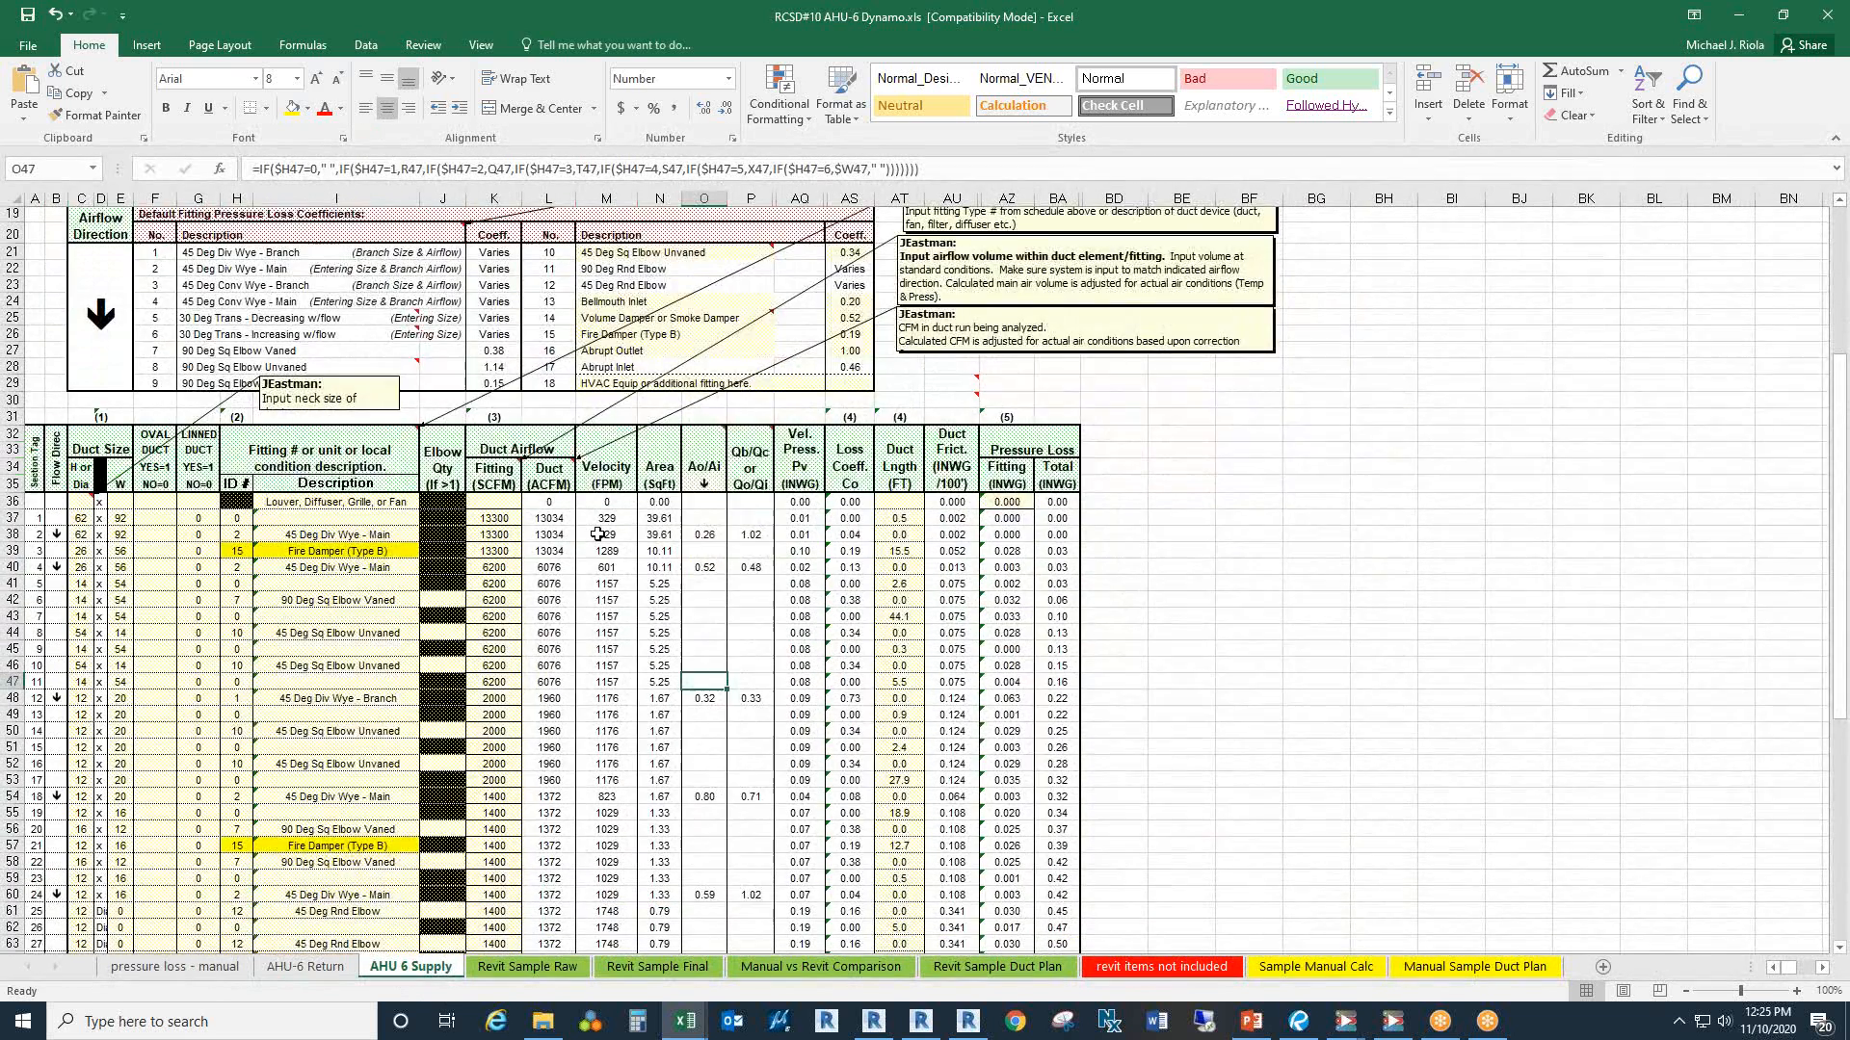
{"action": "scroll", "coordinate": [597, 534], "scroll_direction": "down", "scroll_amount": 2}
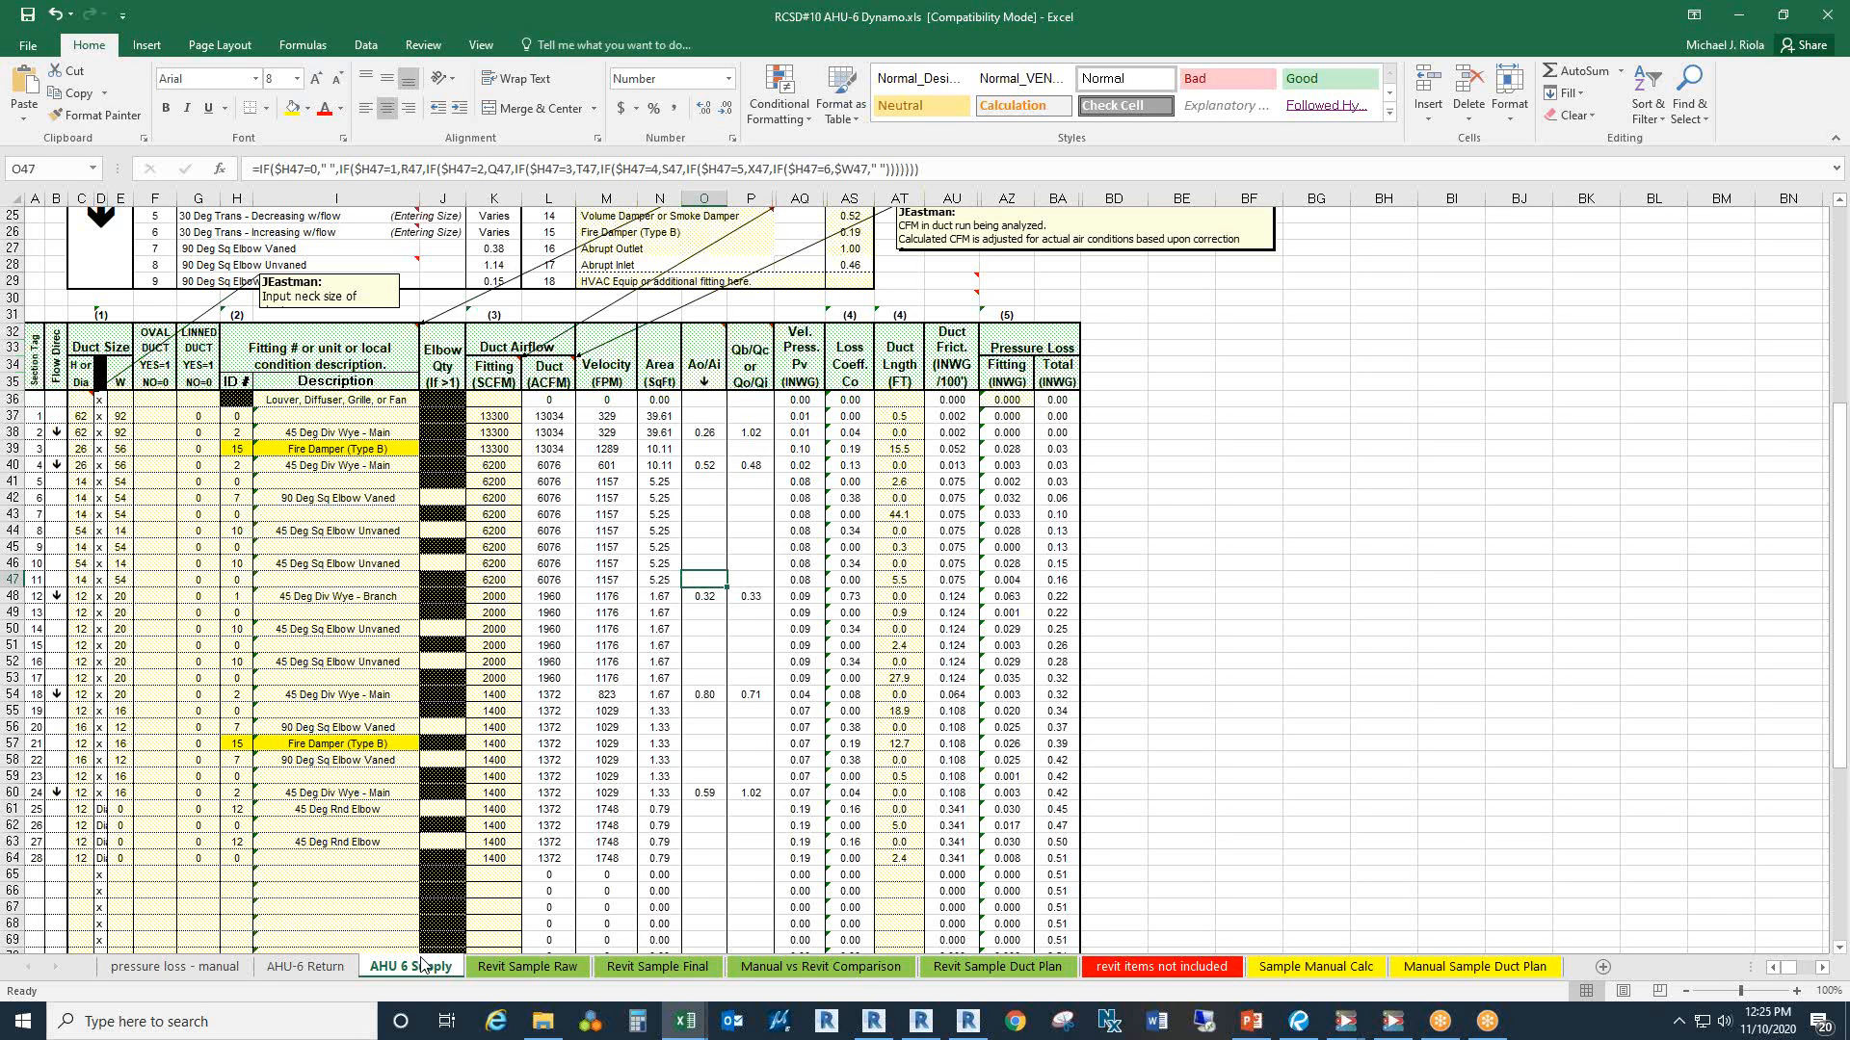
Step: Point out the total pressure loss on the AHU-6 Return sheet and go back to AHU 6 Supply for comparison
{"action": "left_click", "coordinate": [303, 974]}
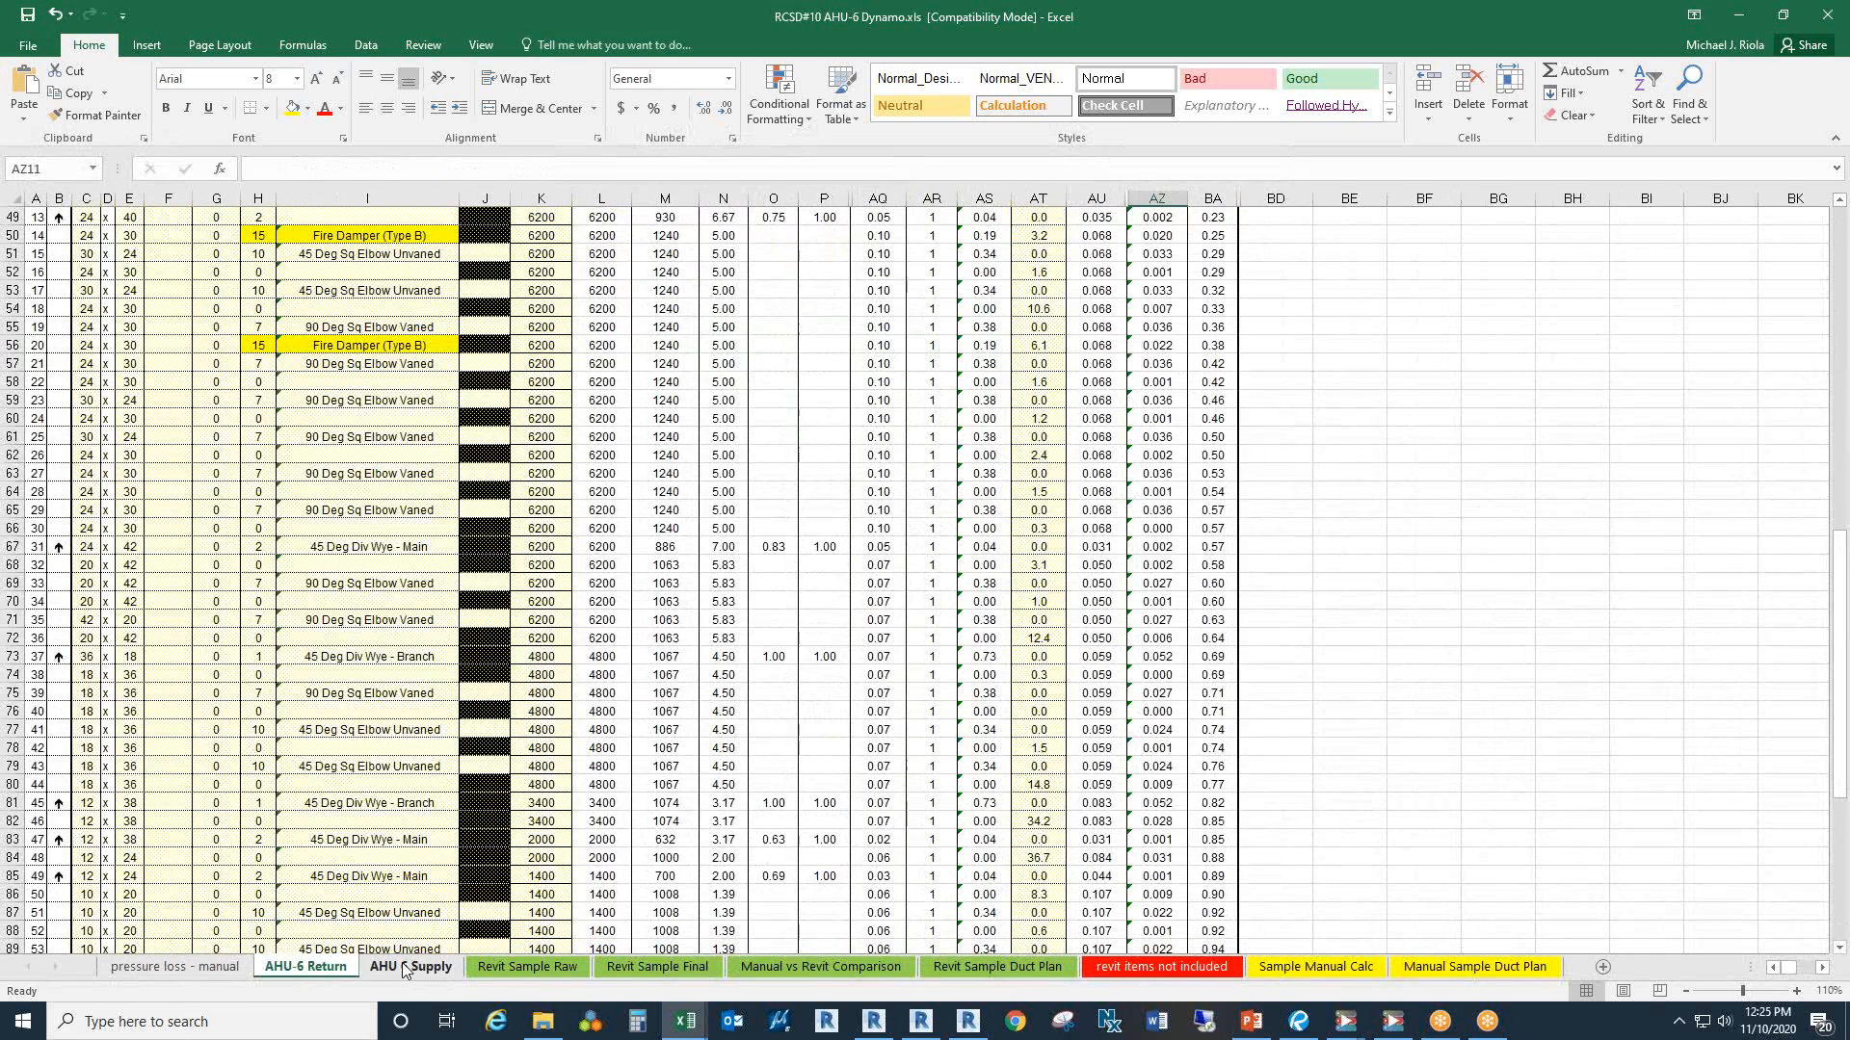
{"action": "scroll", "coordinate": [506, 667], "scroll_direction": "down", "scroll_amount": 6}
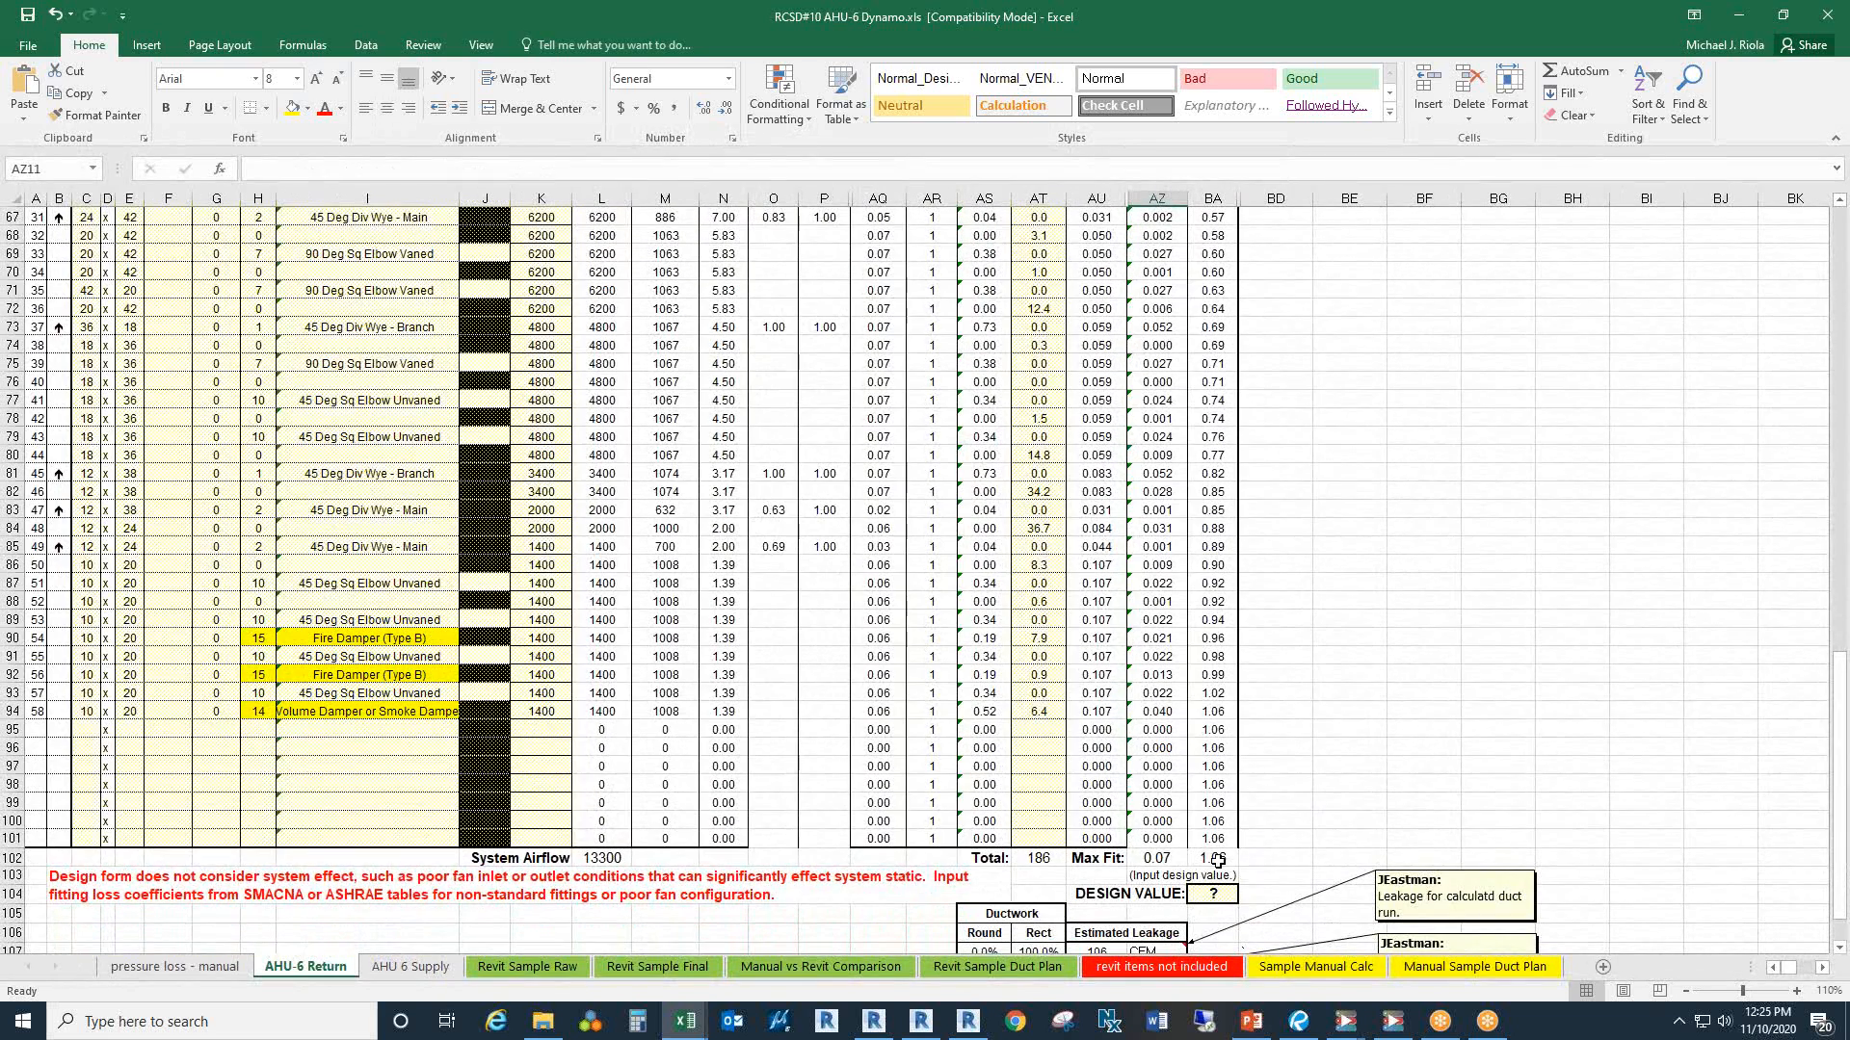
{"action": "left_click", "coordinate": [1216, 858]}
{"action": "left_click", "coordinate": [410, 967]}
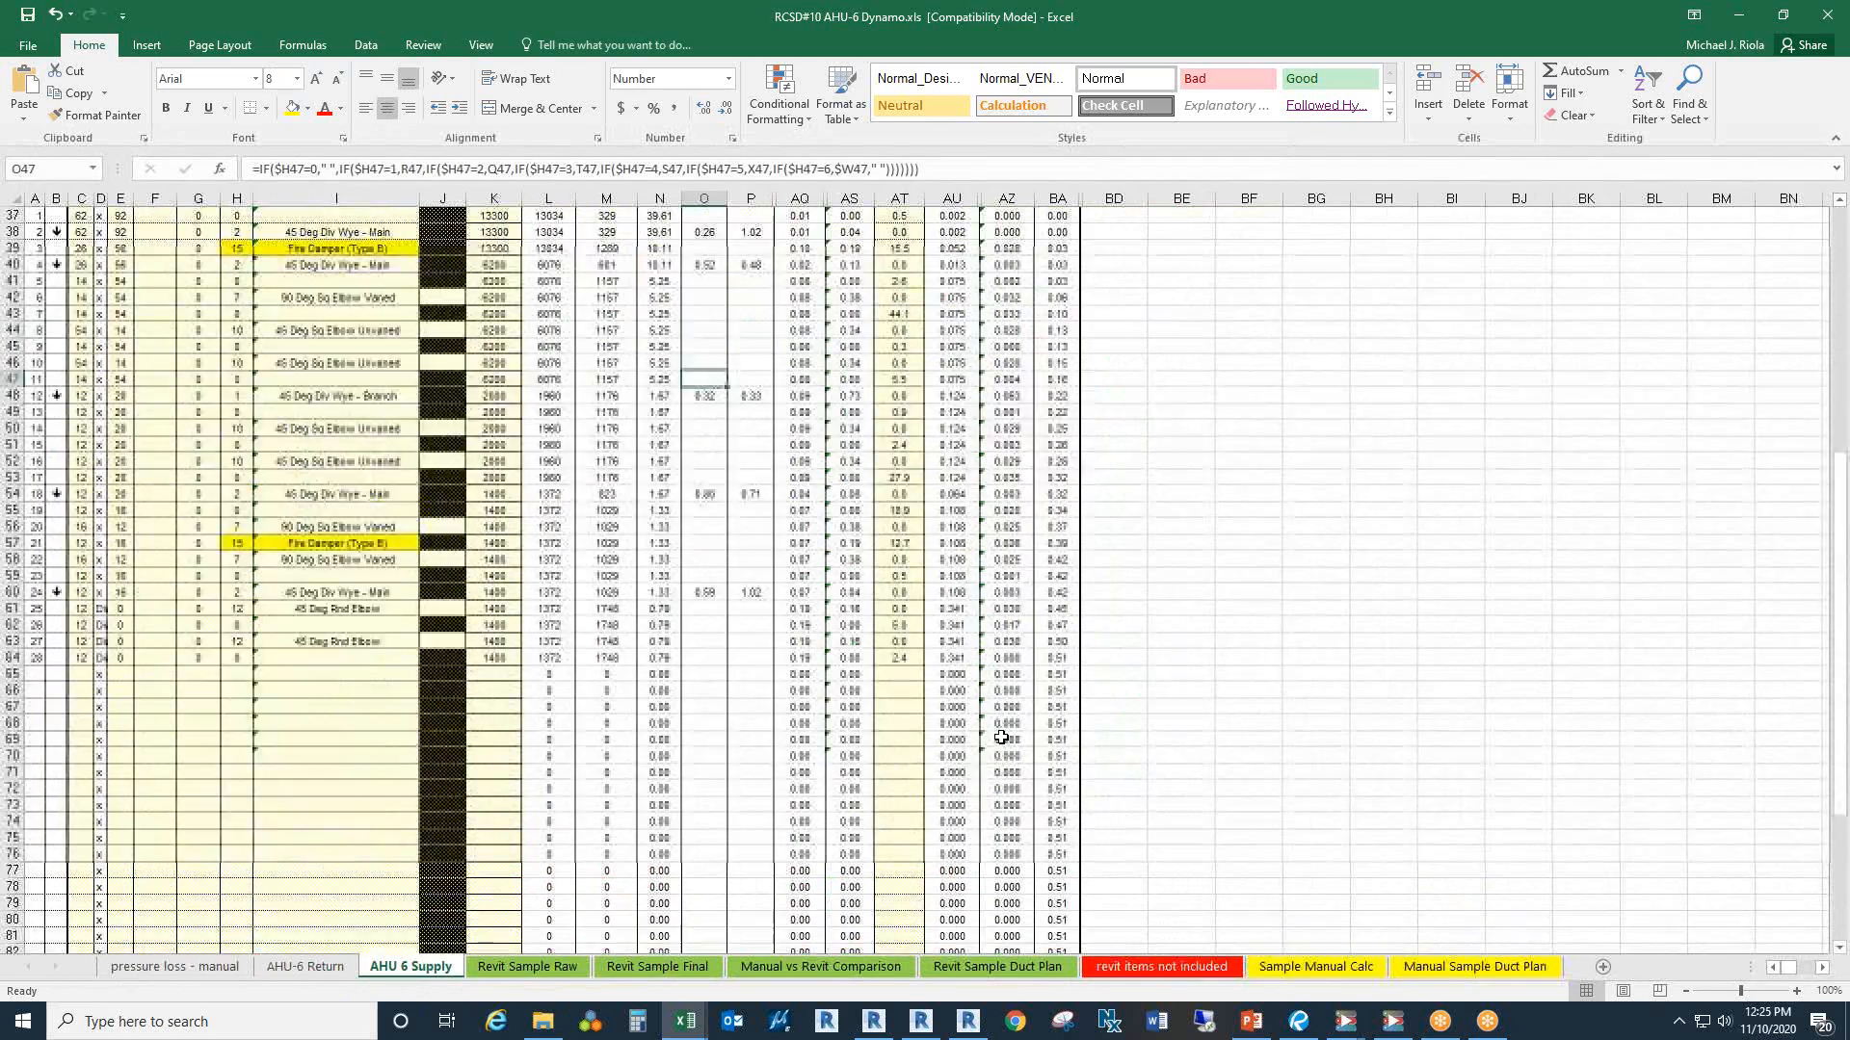
Step: Open AHU-6 manual calc.xls from the testing RCSD AHU-6 folder and select the Supply Air sheet's maximum total pressure loss
{"action": "left_click_drag", "start_coordinate": [1302, 41], "coordinate": [1050, 374]}
{"action": "left_click", "coordinate": [814, 59]}
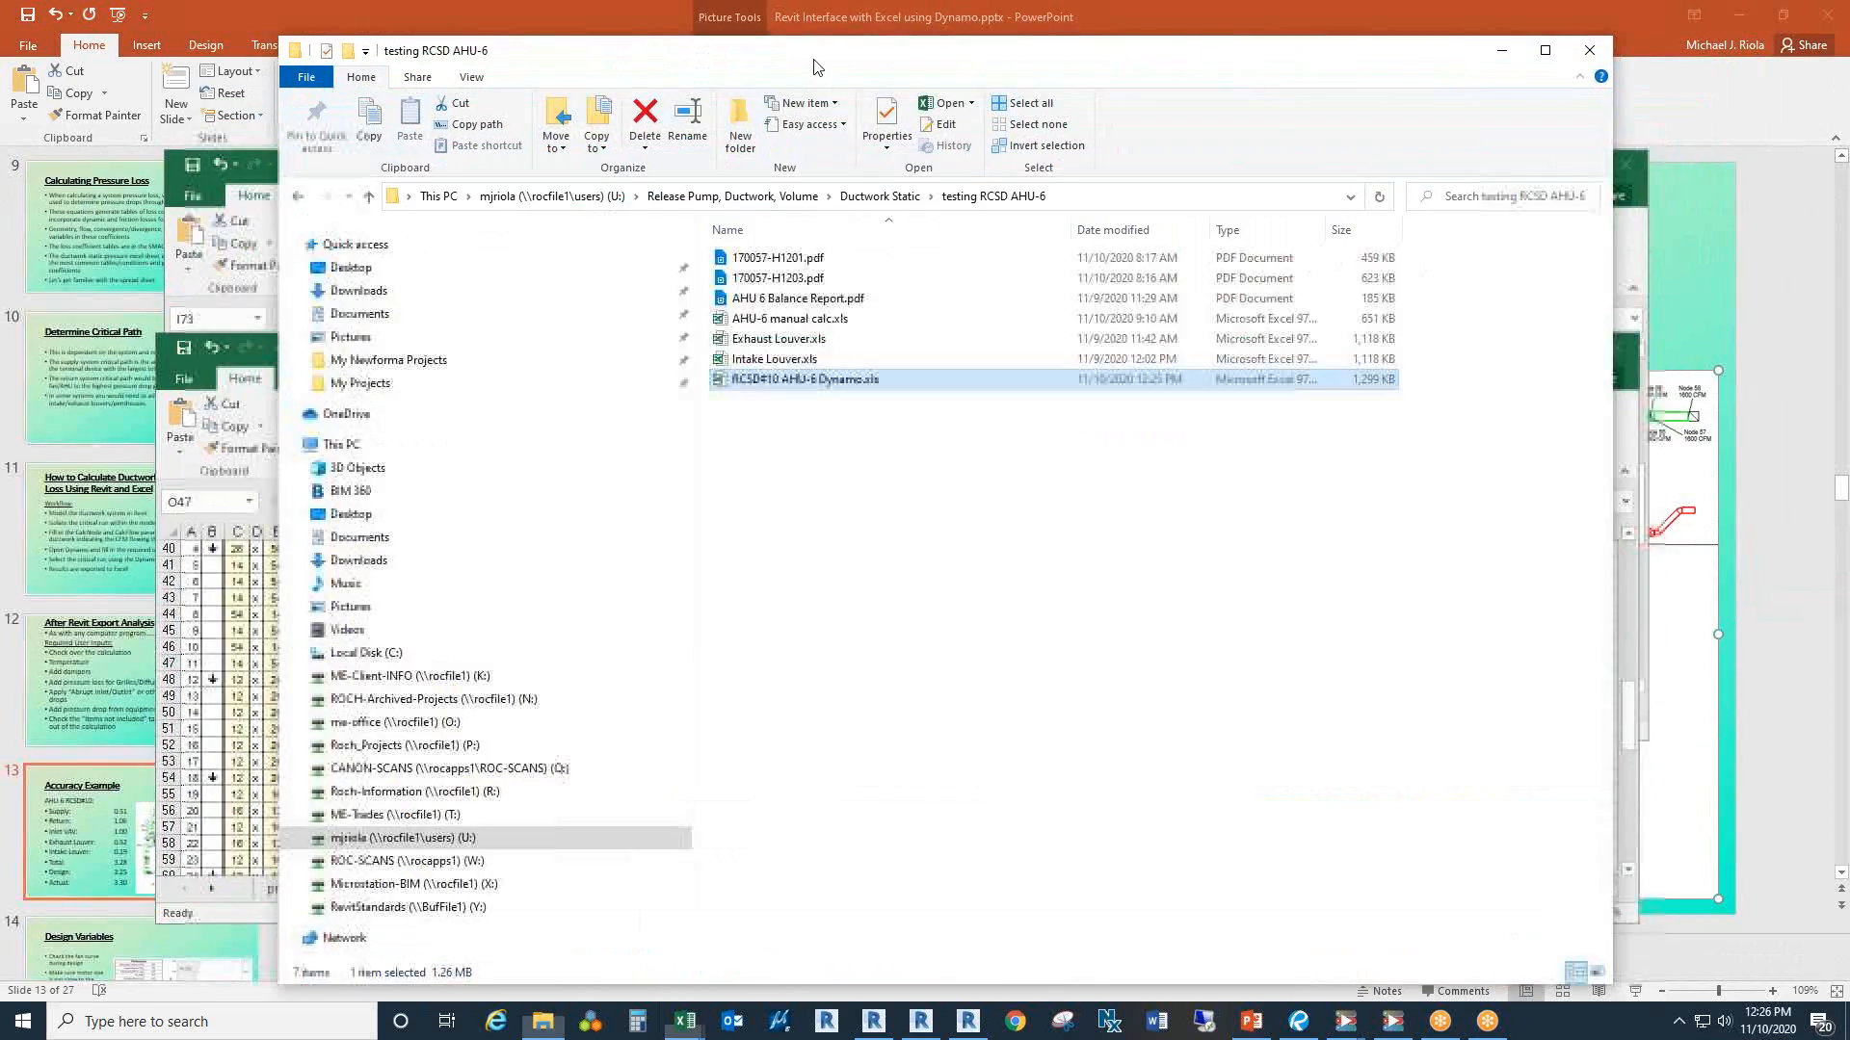
{"action": "double_click", "coordinate": [800, 318]}
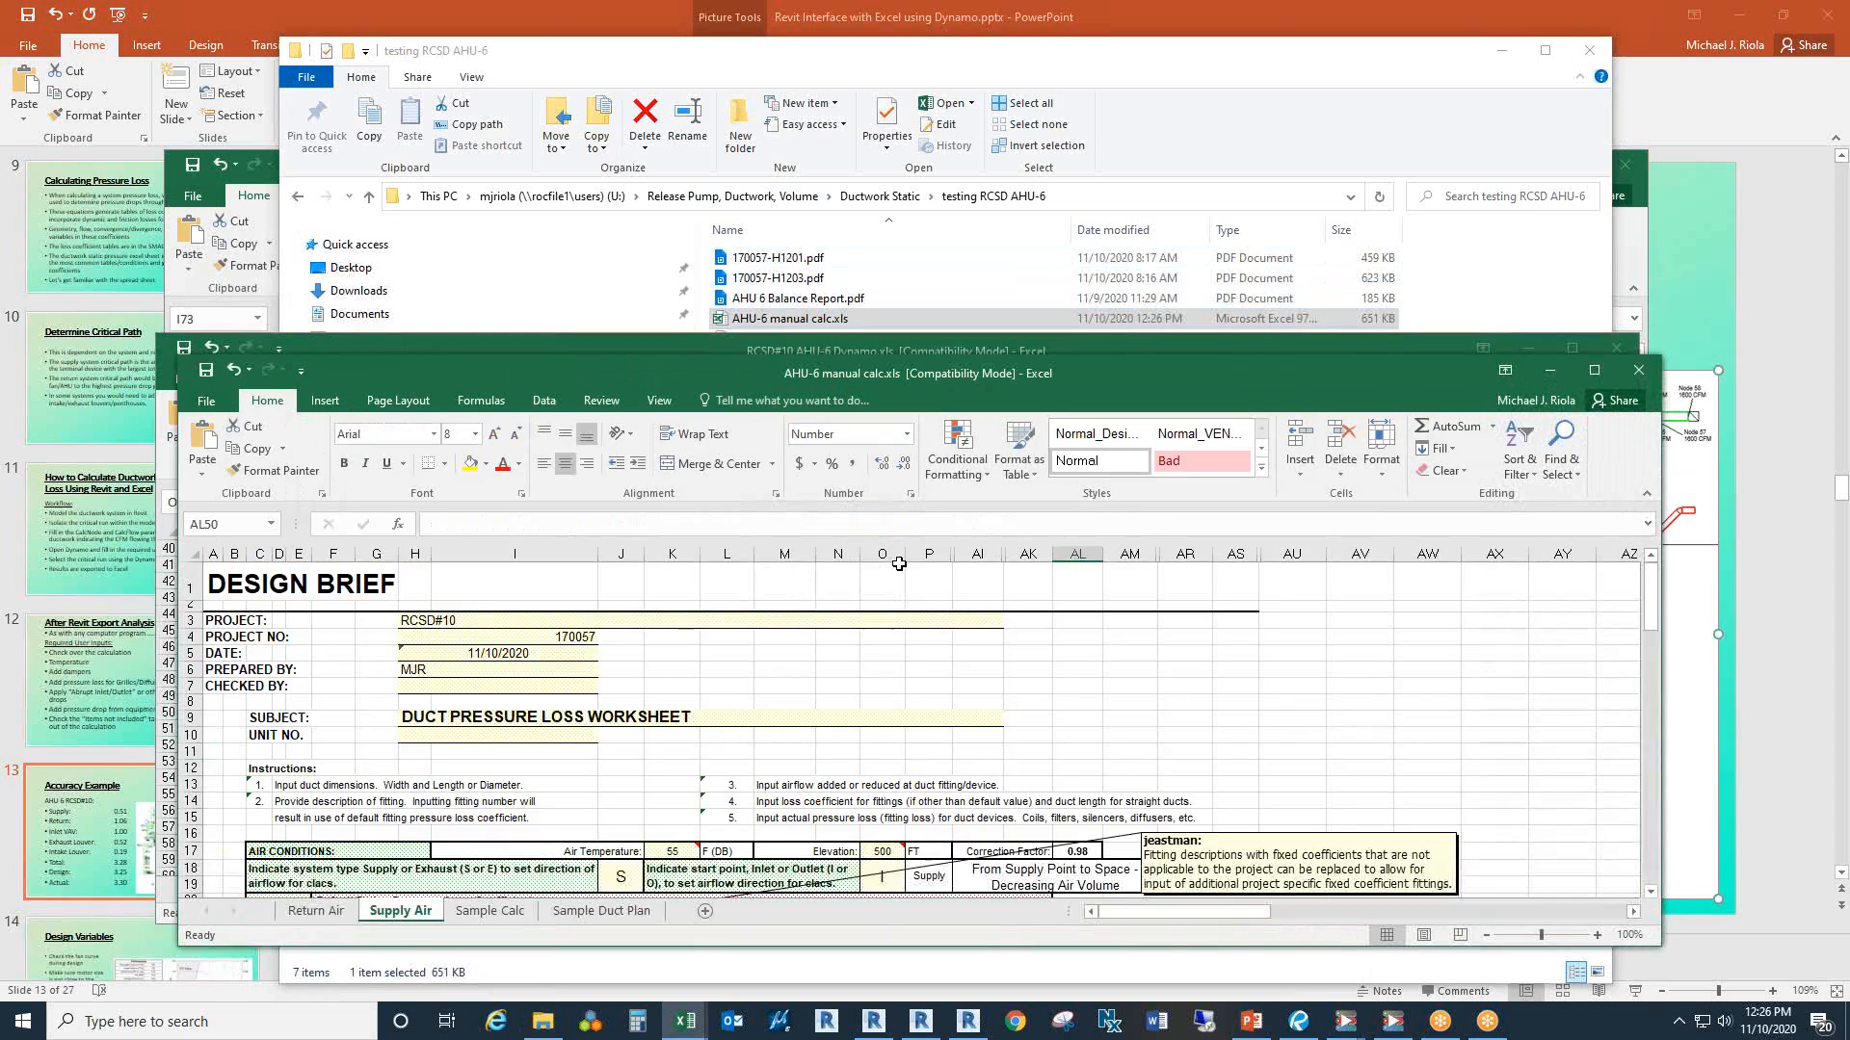
{"action": "scroll", "coordinate": [835, 638], "scroll_direction": "down", "scroll_amount": 13}
{"action": "scroll", "coordinate": [834, 638], "scroll_direction": "down", "scroll_amount": 10}
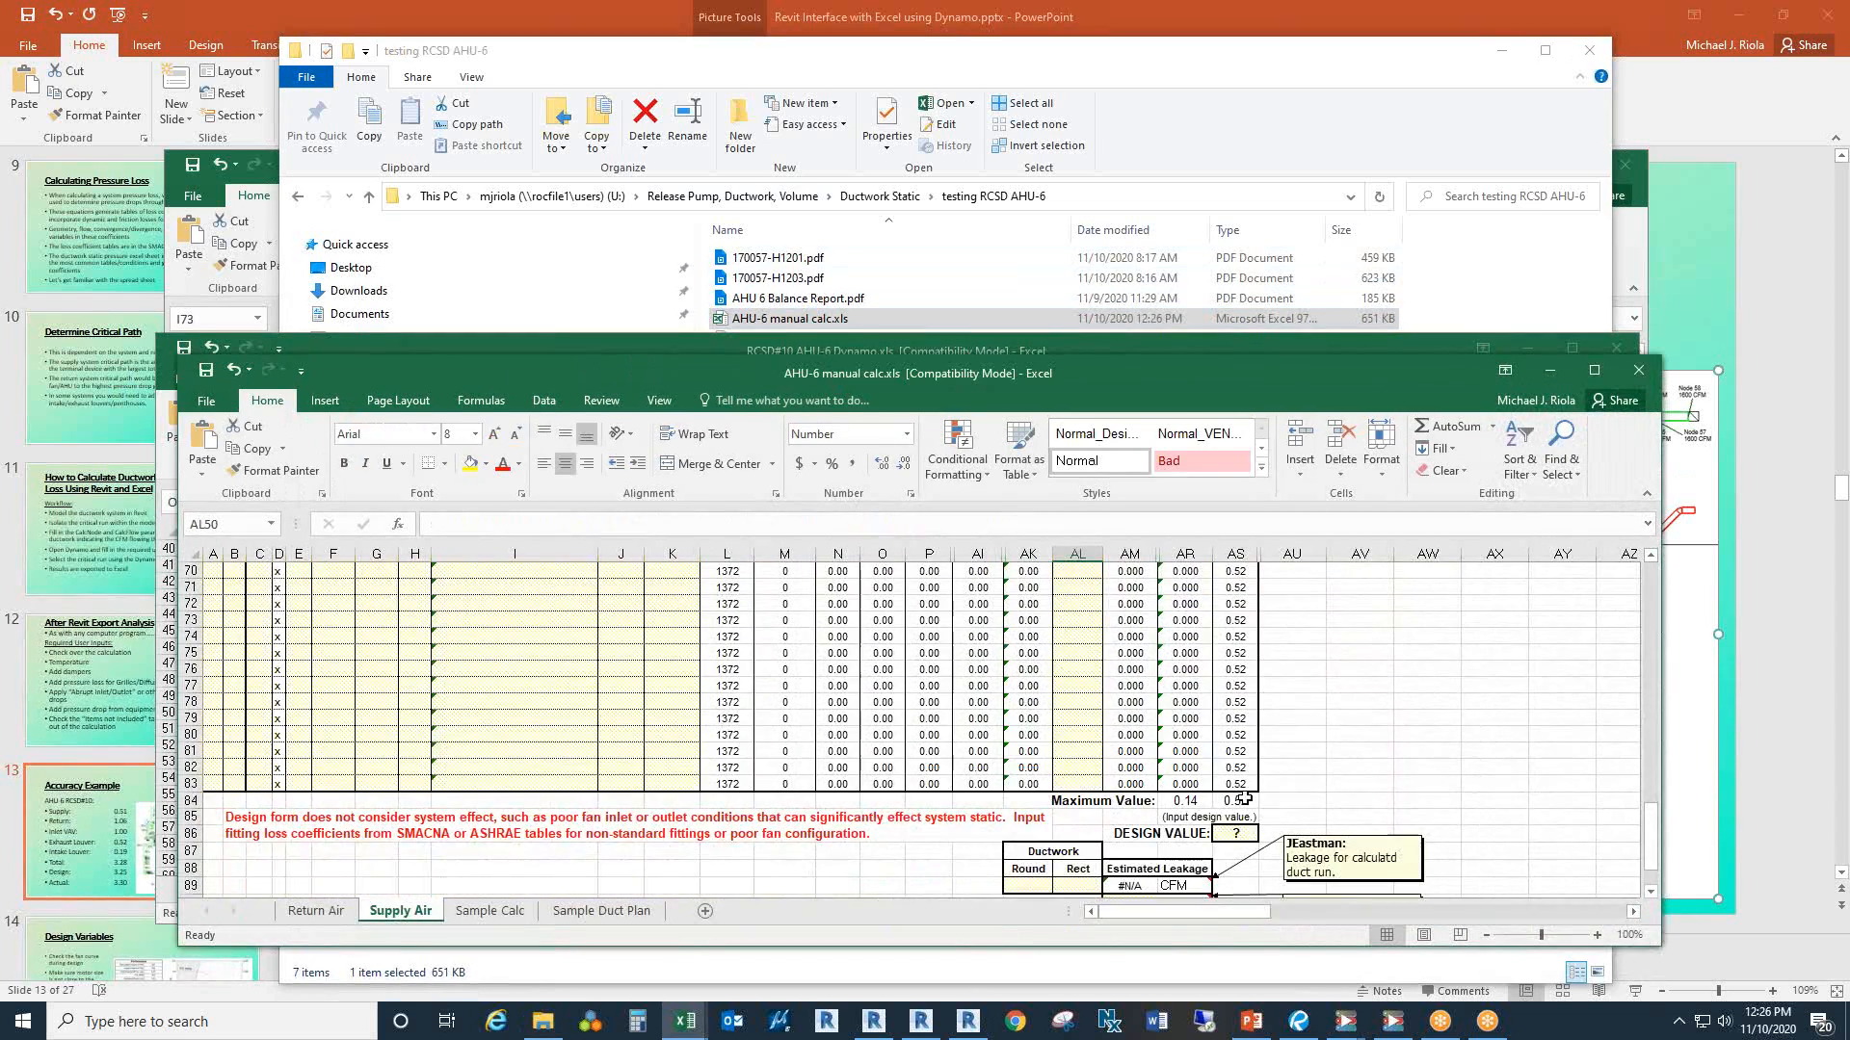
{"action": "left_click", "coordinate": [1238, 801]}
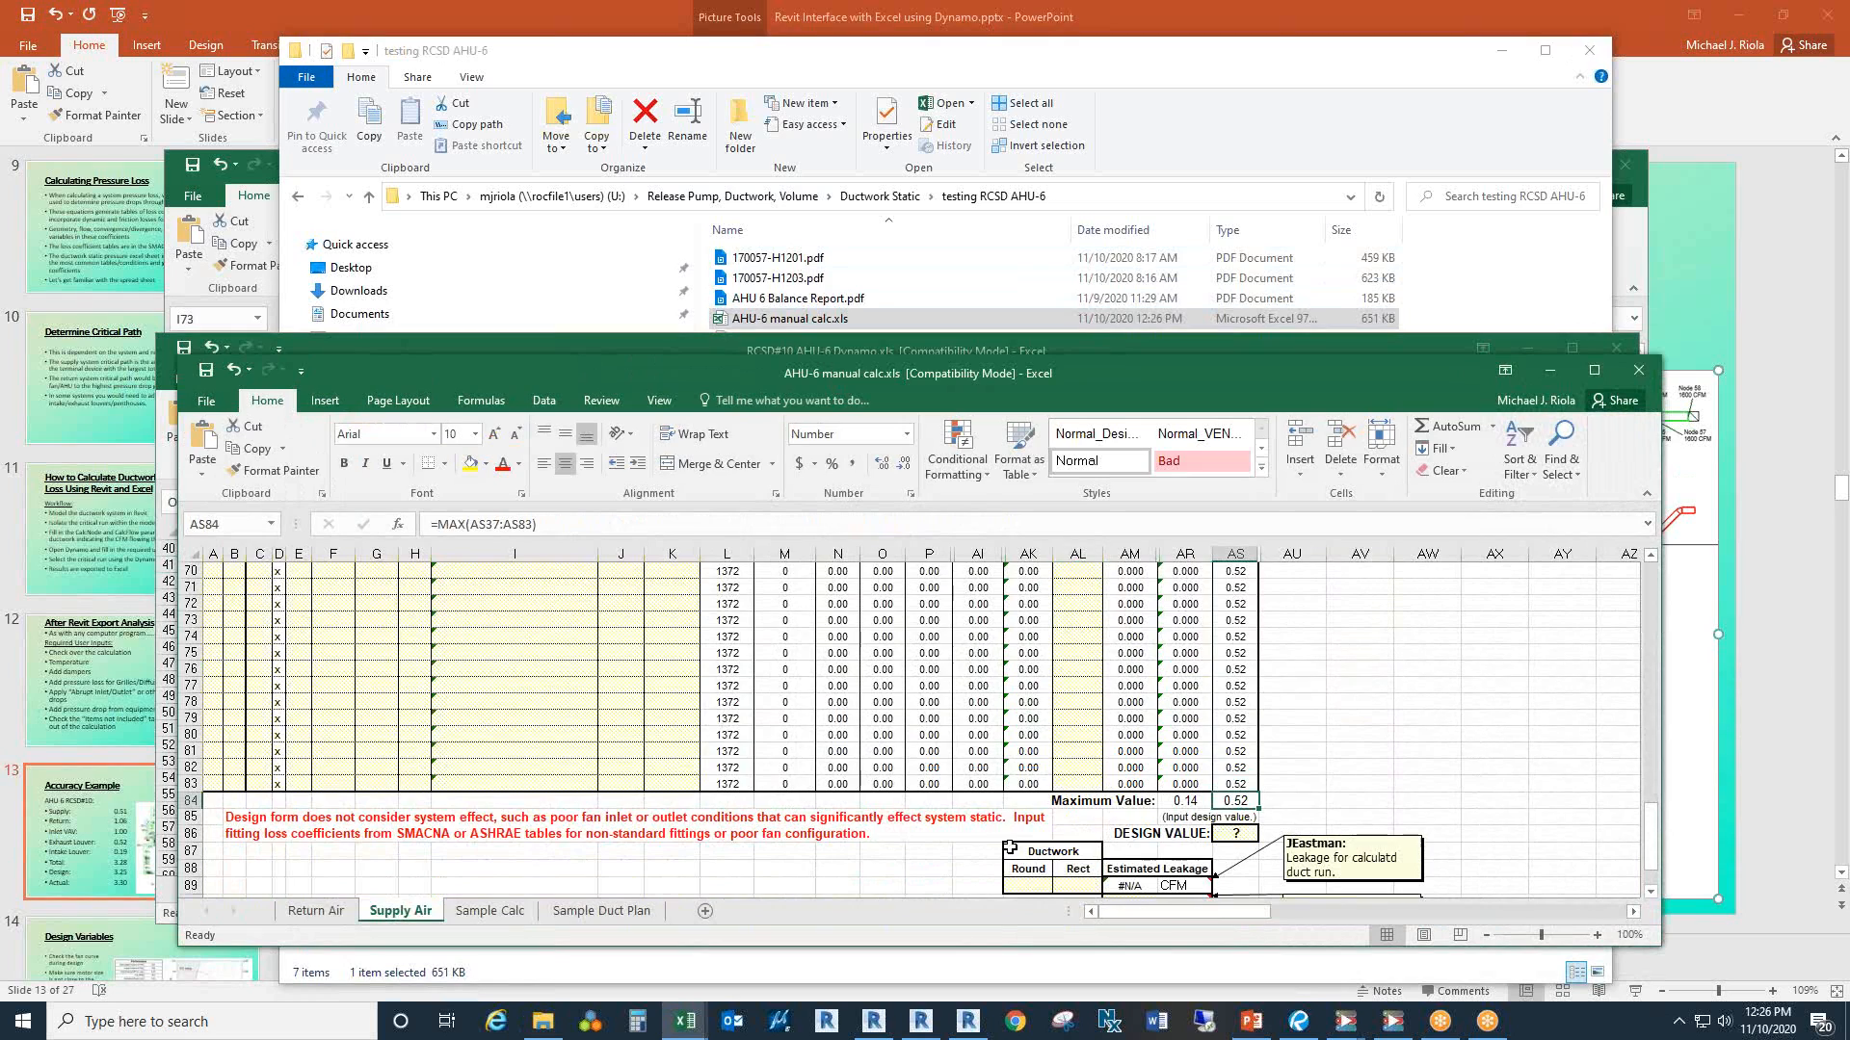
Step: Select the maximum total pressure loss on the manual calculation's Return Air sheet and close that workbook
{"action": "left_click", "coordinate": [339, 914]}
{"action": "scroll", "coordinate": [1180, 740], "scroll_direction": "down", "scroll_amount": 20}
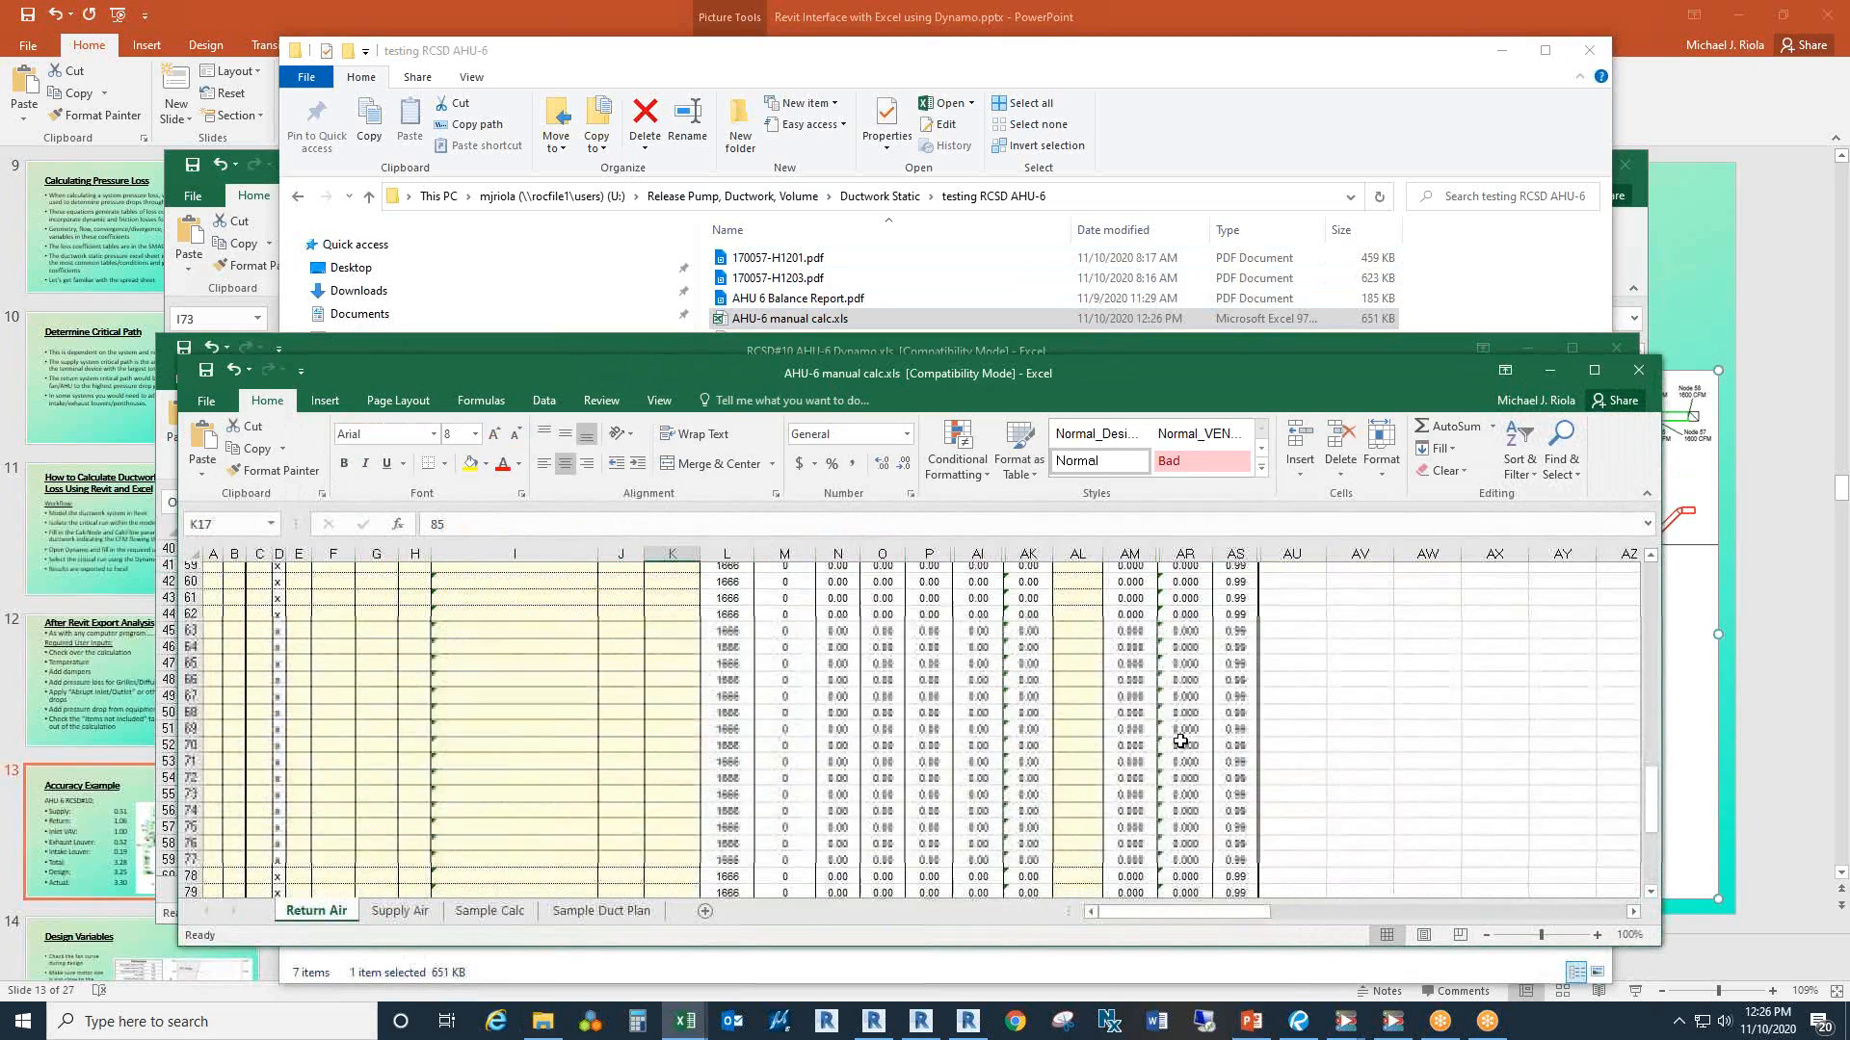
{"action": "scroll", "coordinate": [1180, 740], "scroll_direction": "down", "scroll_amount": 6}
{"action": "left_click", "coordinate": [1241, 703]}
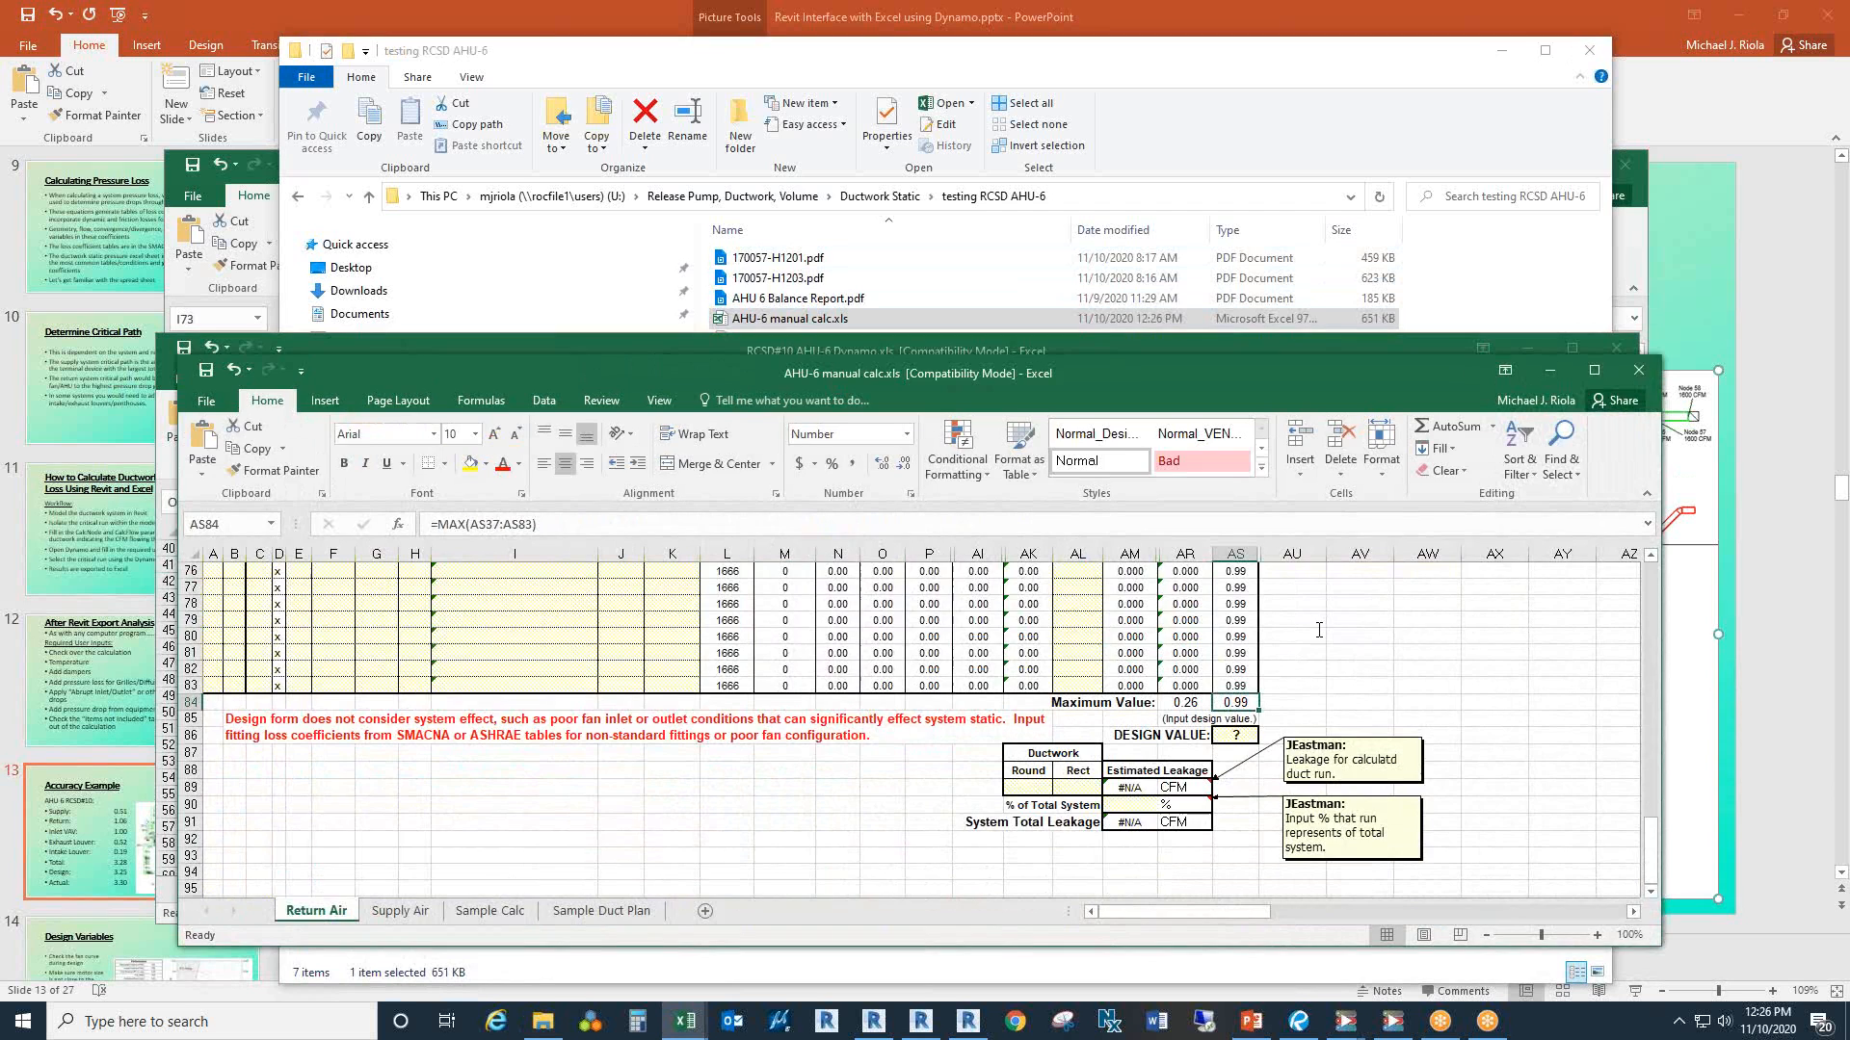
{"action": "left_click", "coordinate": [1628, 368]}
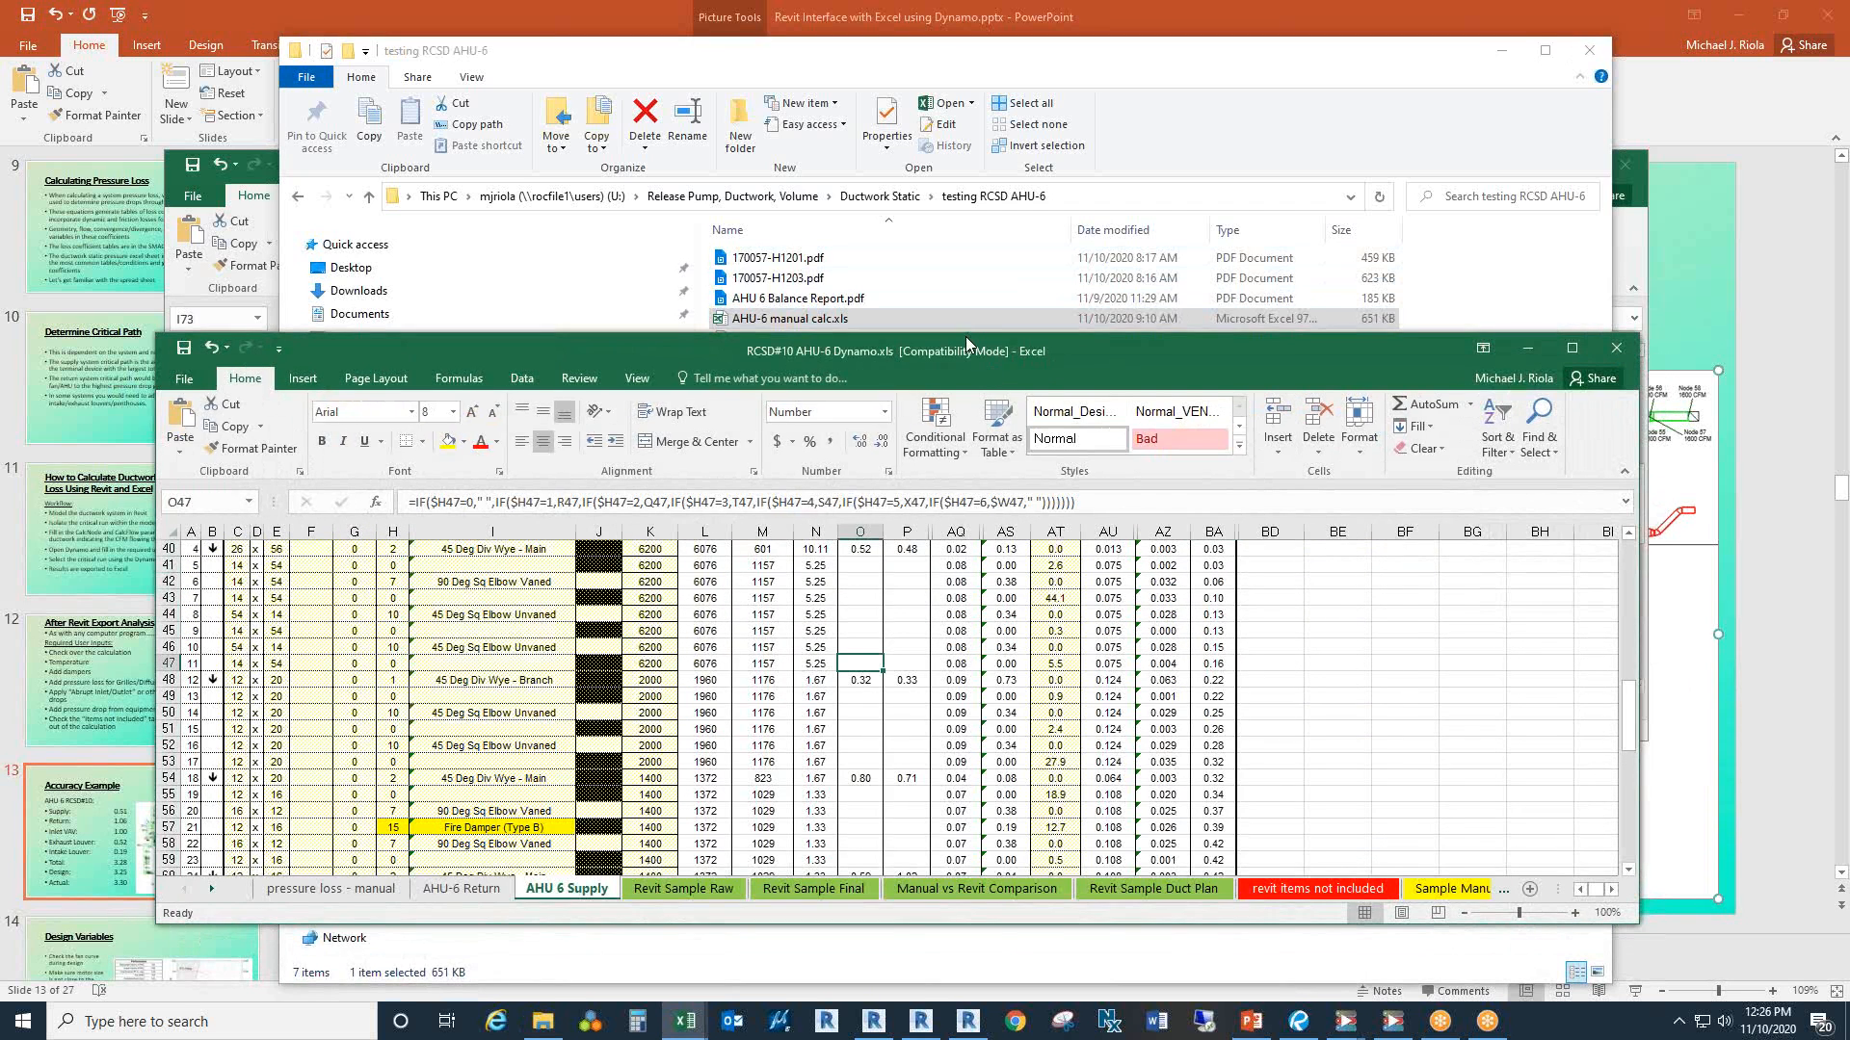
Step: Close the RCSD#10 AHU-6 Dynamo.xls and Example Layout Pressure Loss.xls workbooks and return to the Accuracy Example slide in PowerPoint
{"action": "mouse_move", "coordinate": [961, 353]}
{"action": "left_mouse_down"}
{"action": "mouse_move", "coordinate": [954, 335]}
{"action": "mouse_move", "coordinate": [950, 369]}
{"action": "left_mouse_up"}
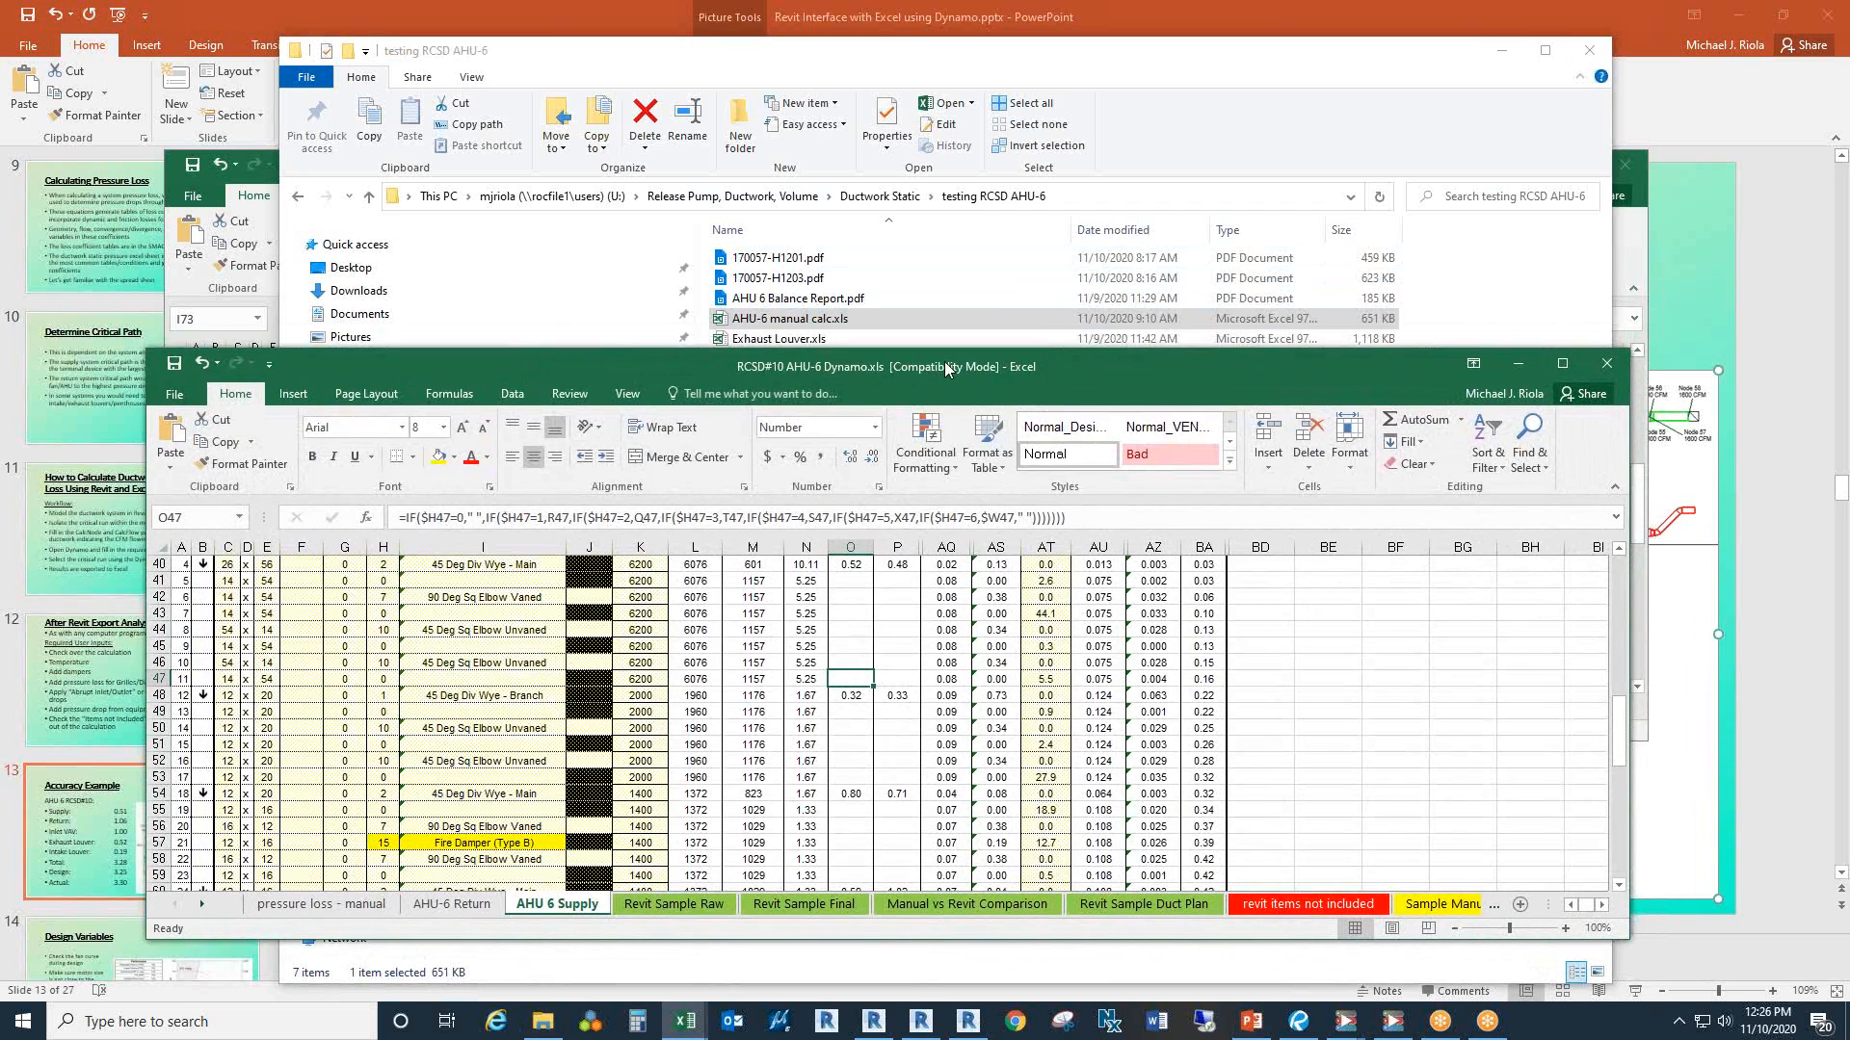
{"action": "left_click", "coordinate": [1595, 373]}
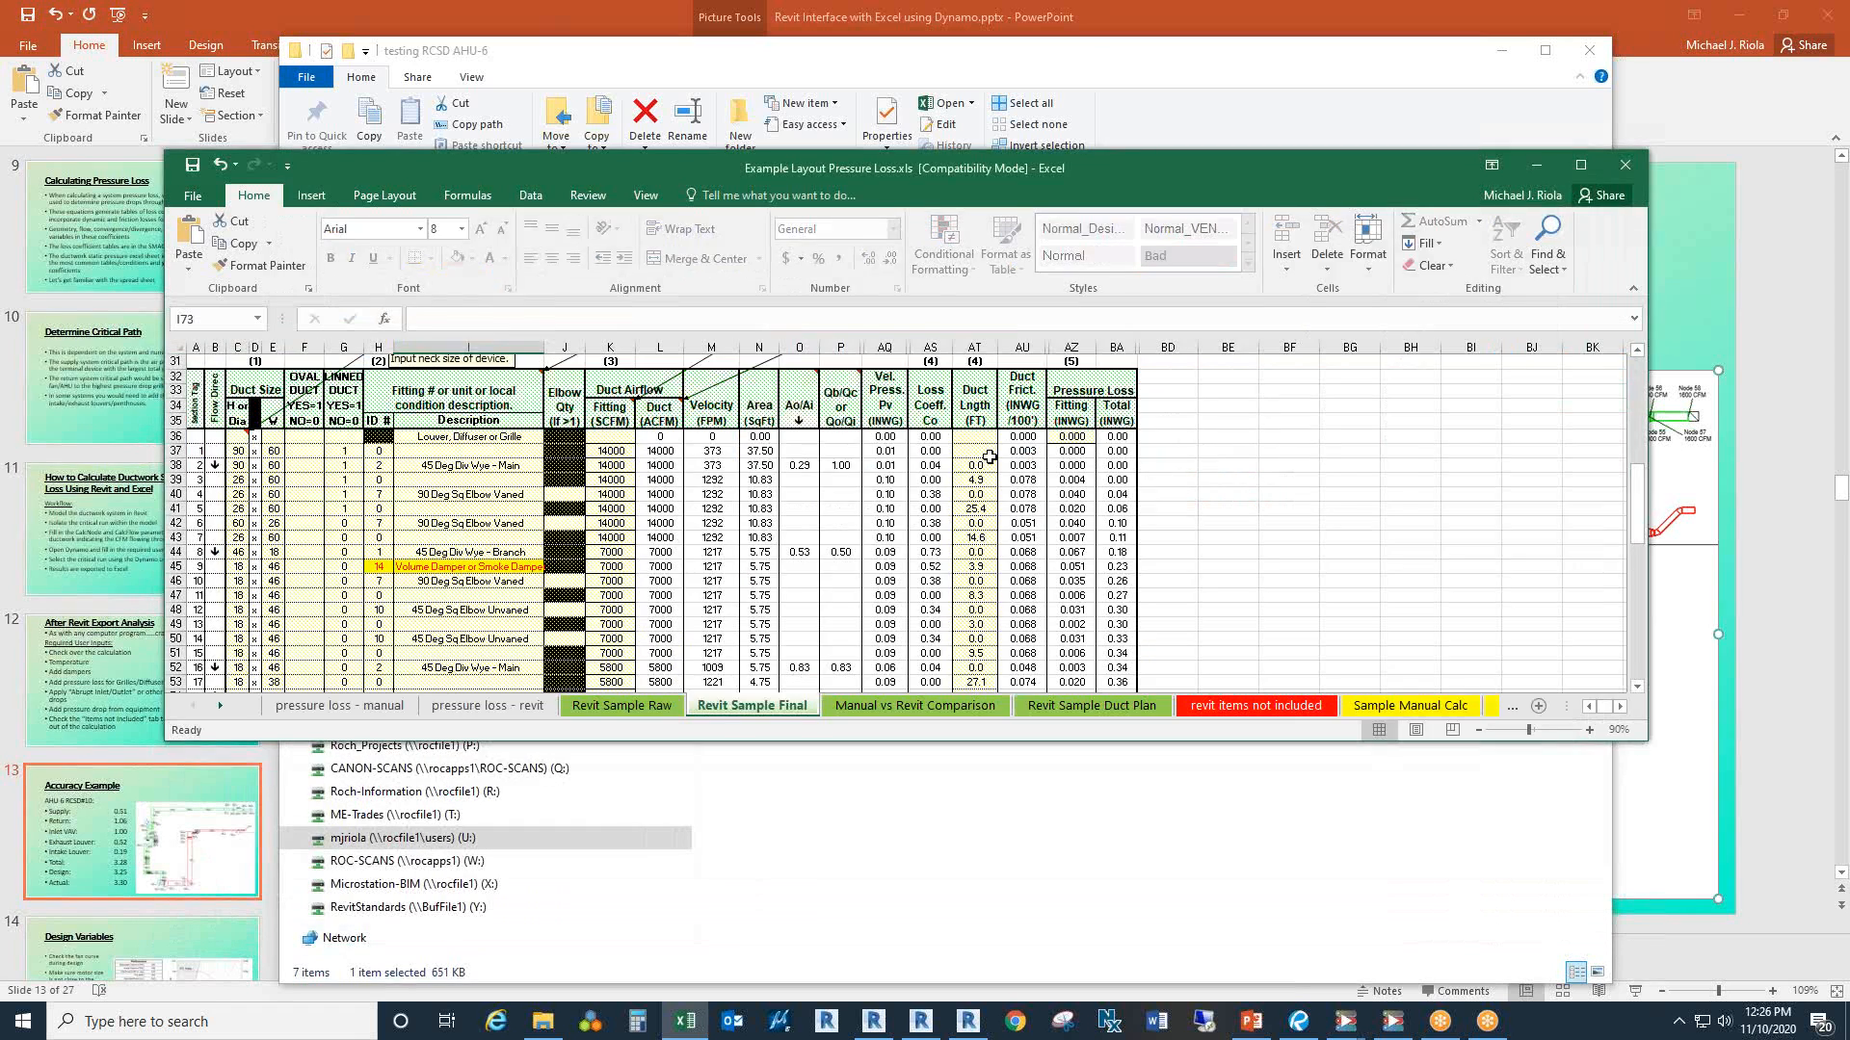
{"action": "left_click", "coordinate": [1625, 165]}
{"action": "left_click", "coordinate": [1144, 587]}
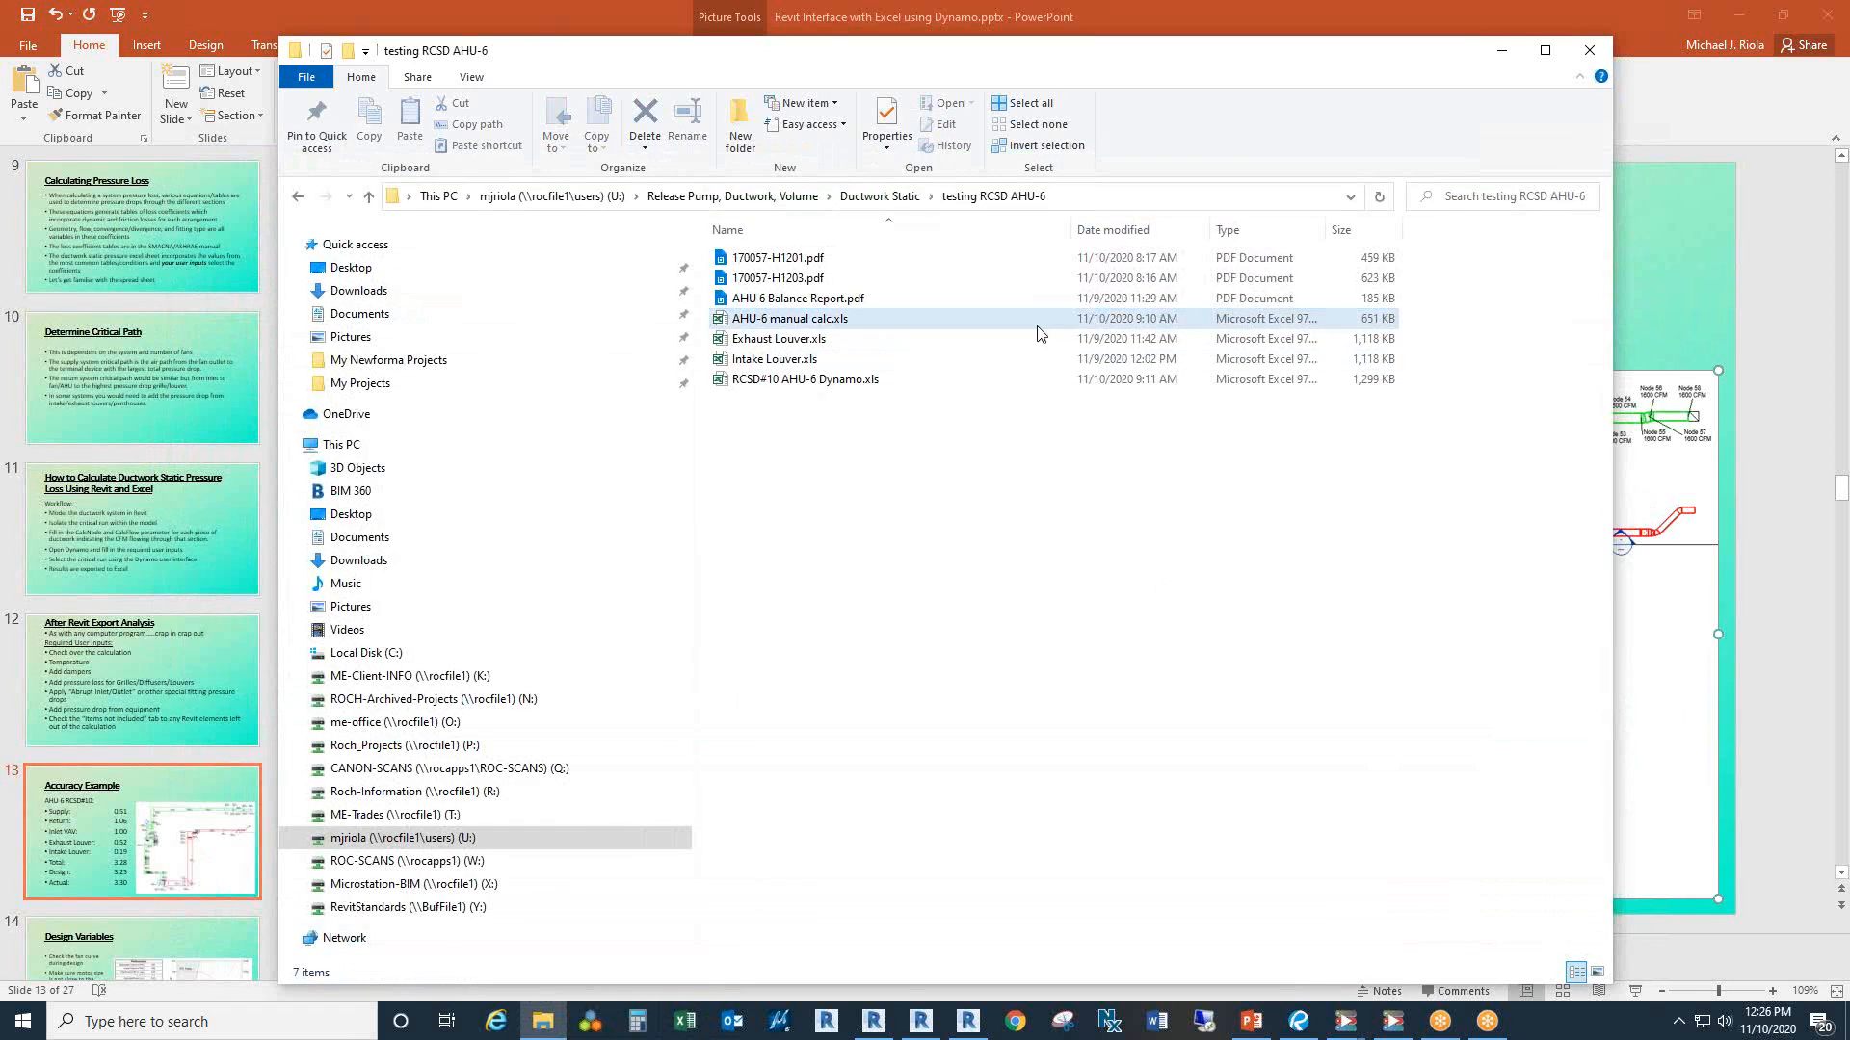
{"action": "left_click", "coordinate": [1659, 280]}
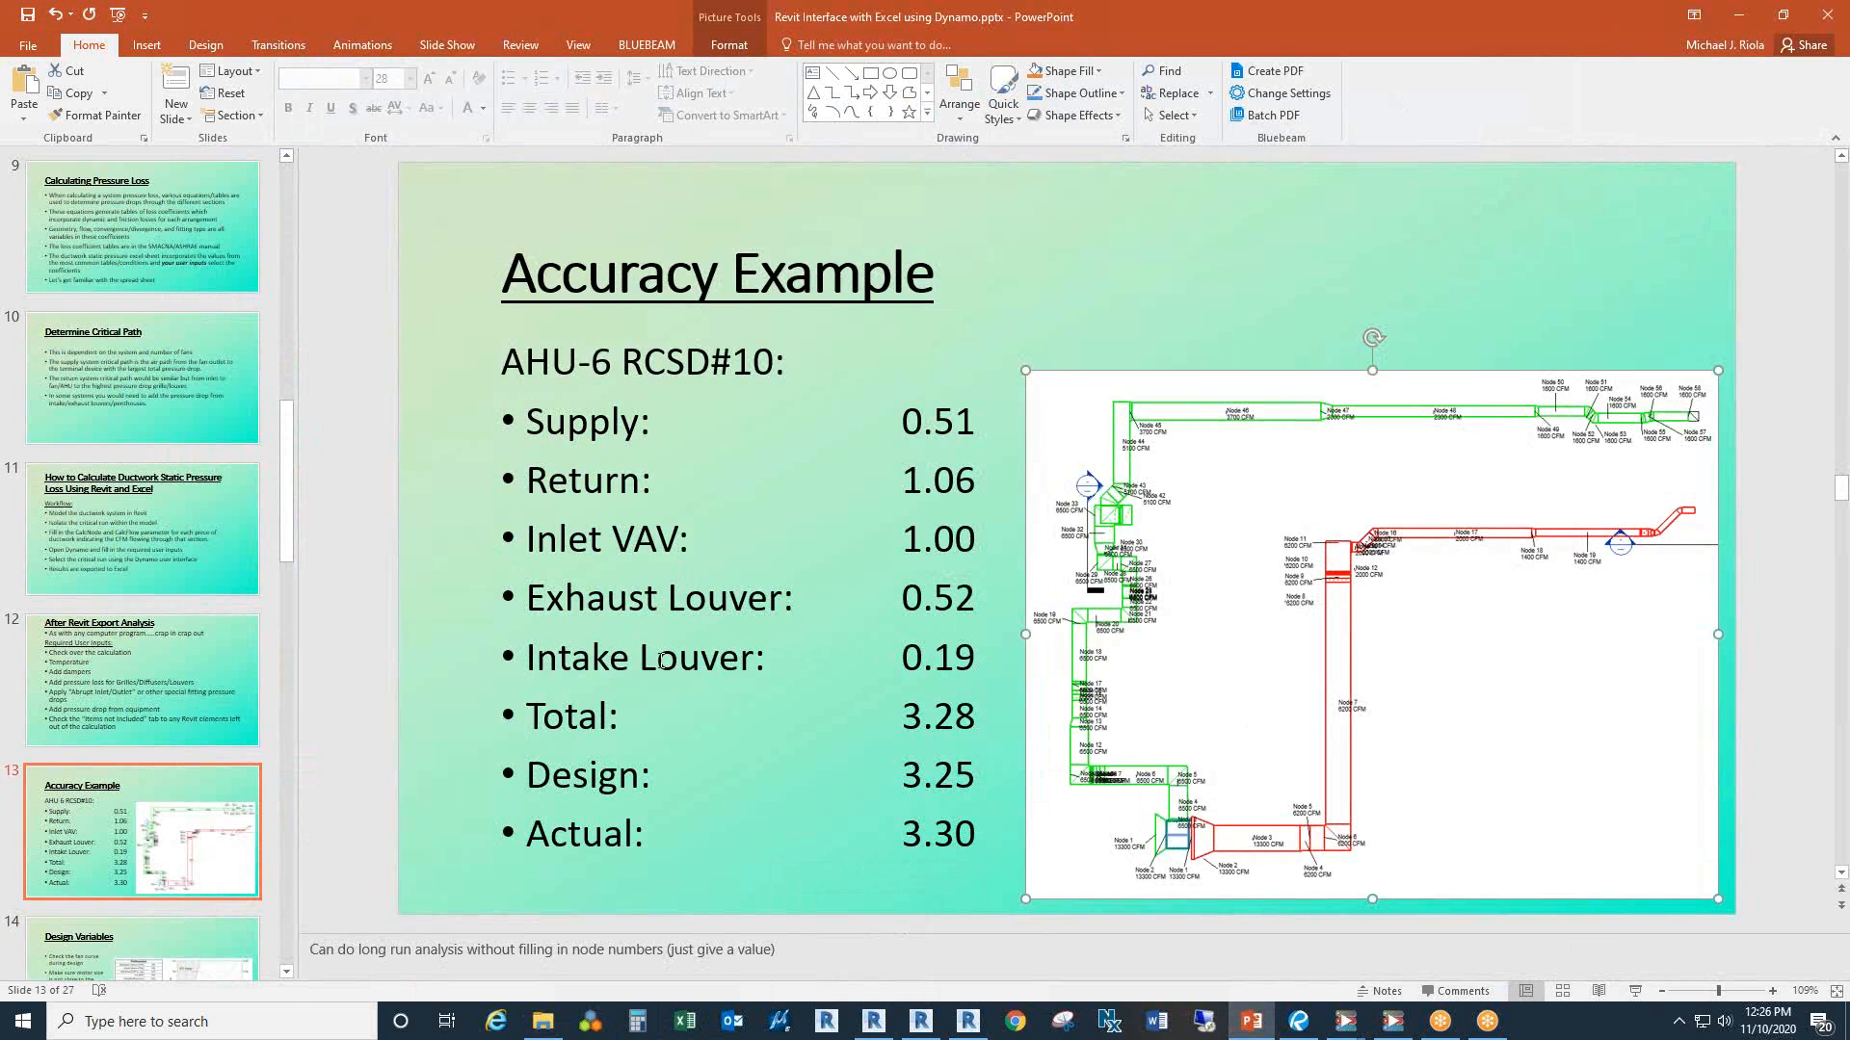
Step: Switch to the Revit sheet H1203, select the whole magenta exhaust duct run and show its CalcFlow and CalcNode properties
{"action": "left_click", "coordinate": [874, 1023]}
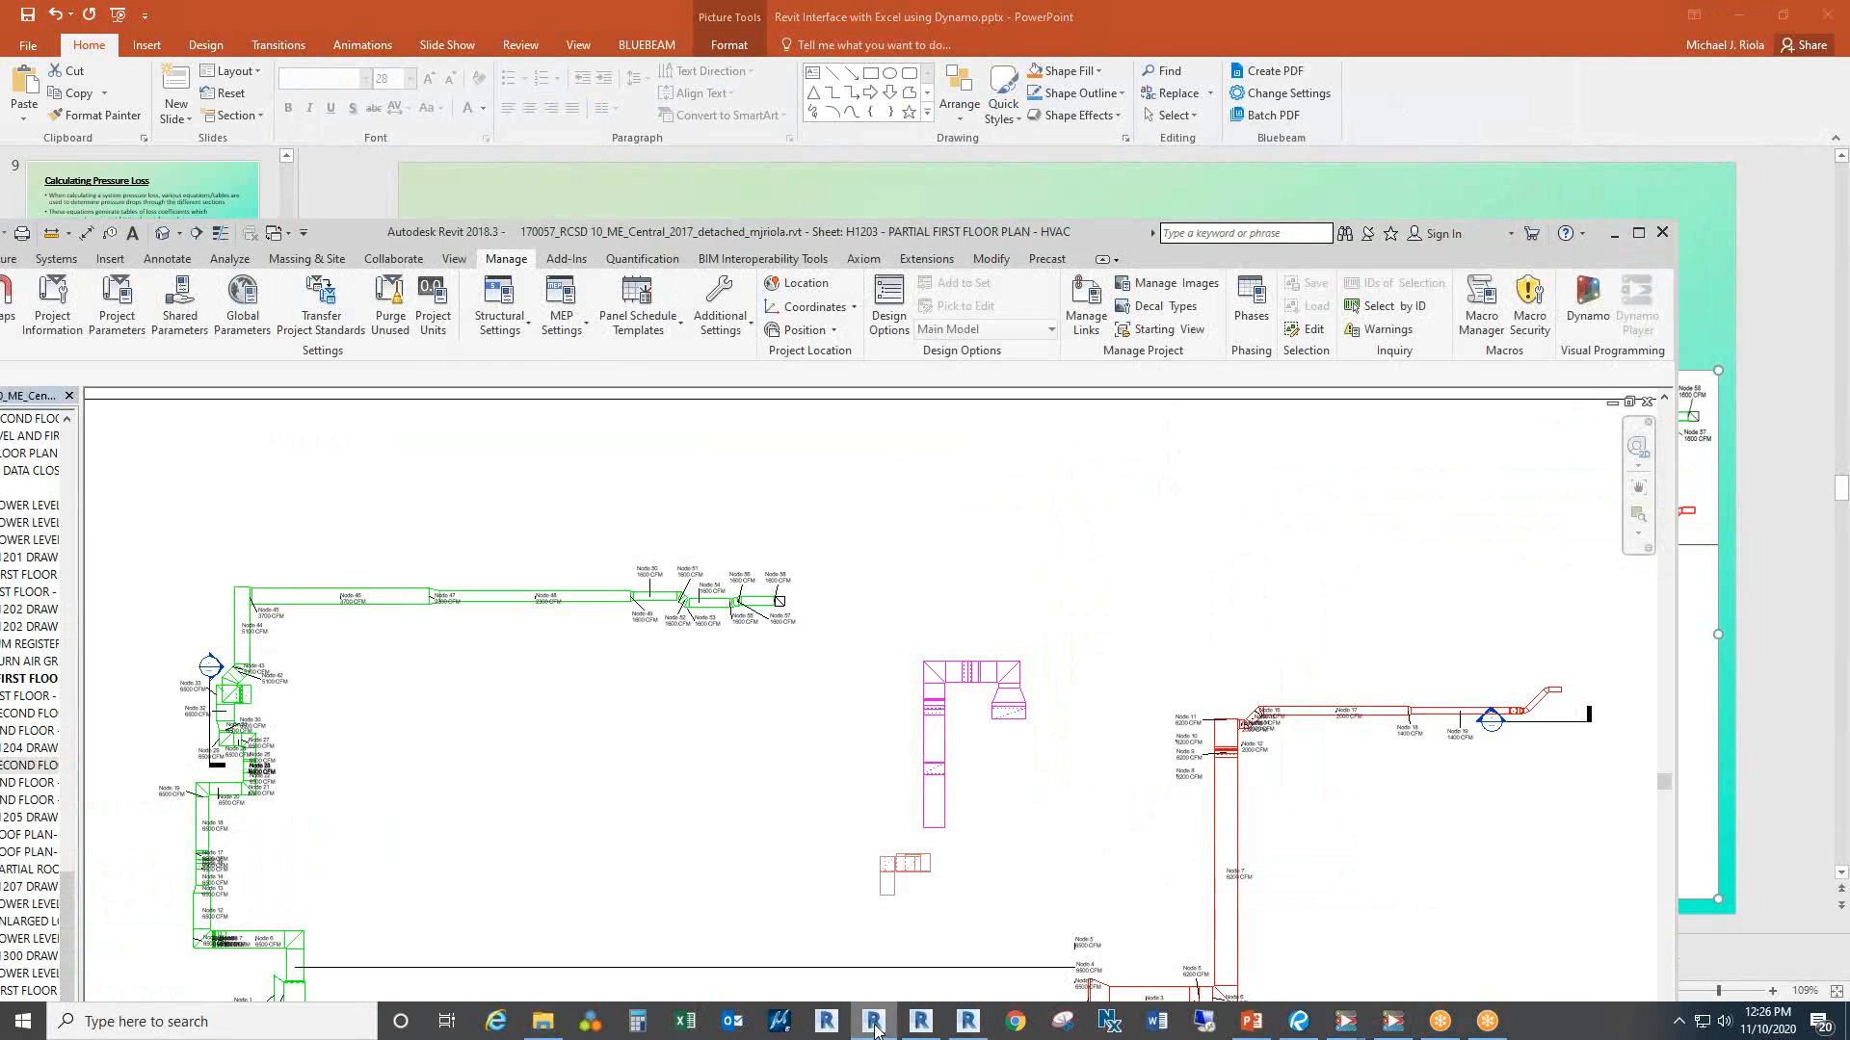
{"action": "scroll", "coordinate": [972, 680], "scroll_direction": "up", "scroll_amount": 3}
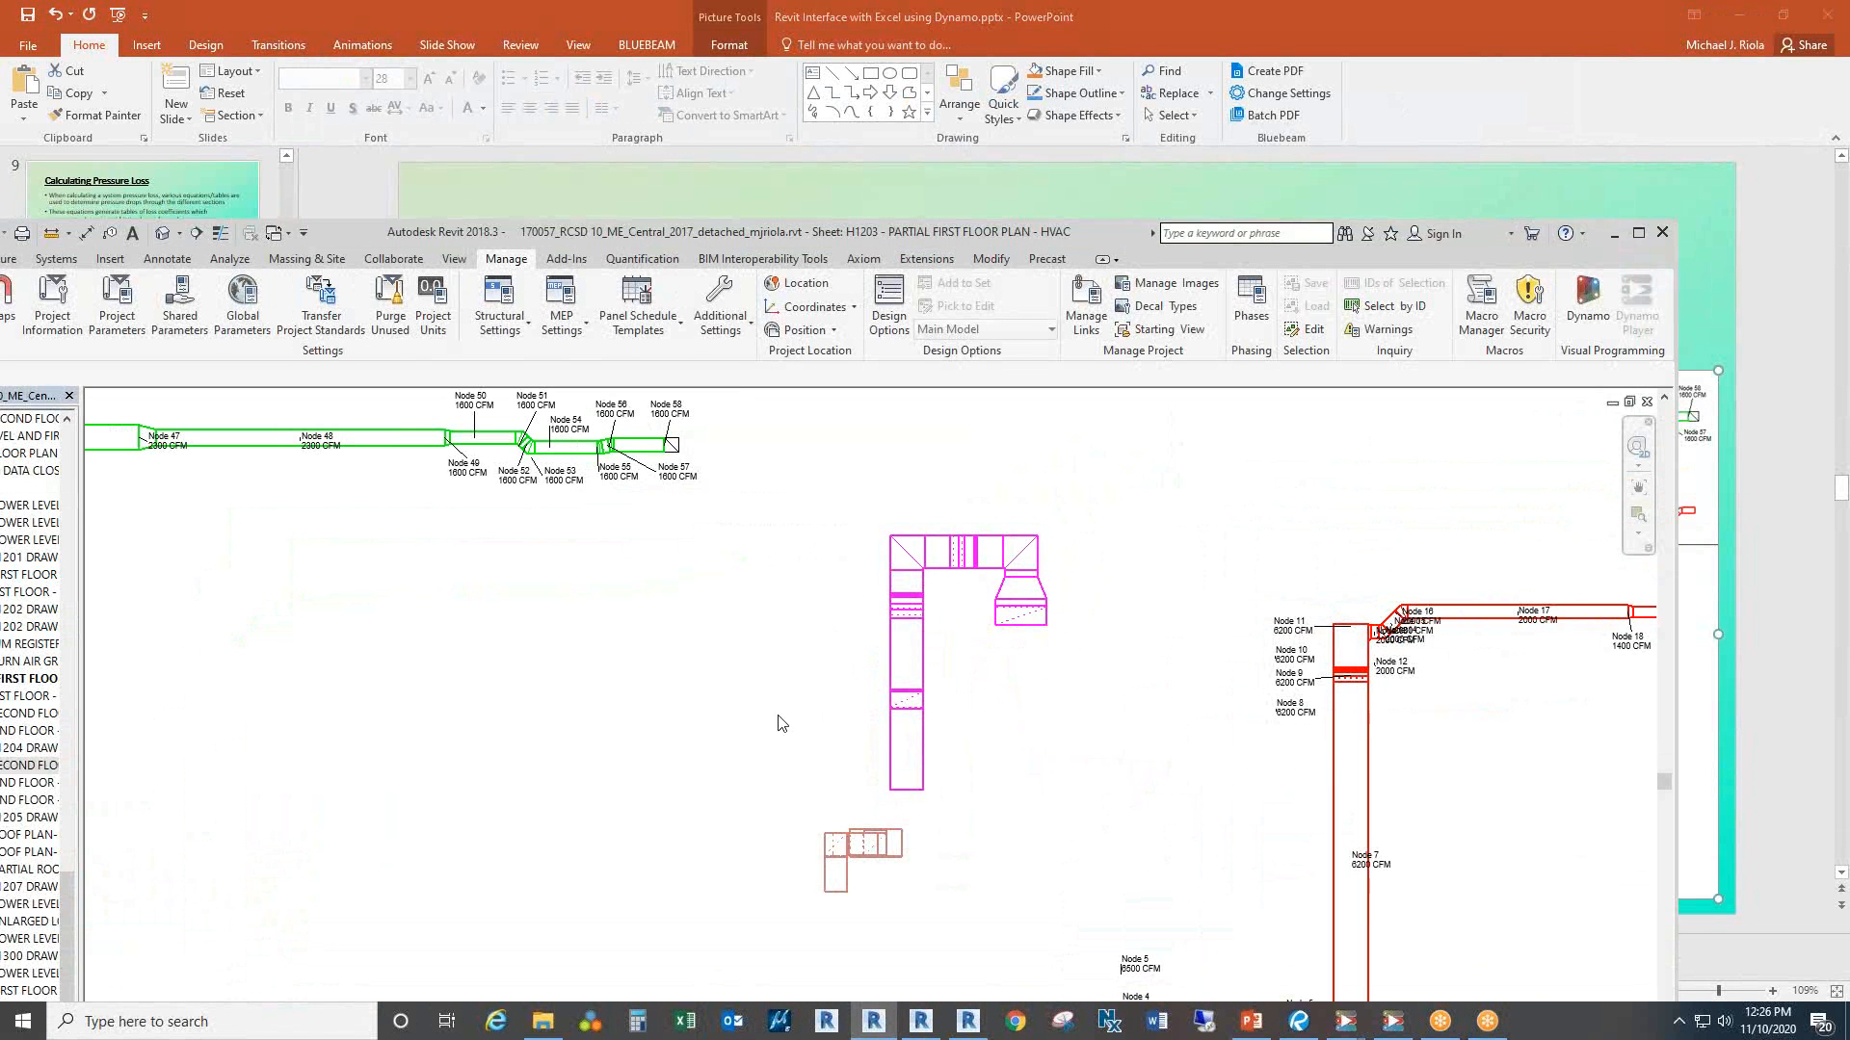
{"action": "left_click_drag", "start_coordinate": [1032, 678], "coordinate": [1003, 663]}
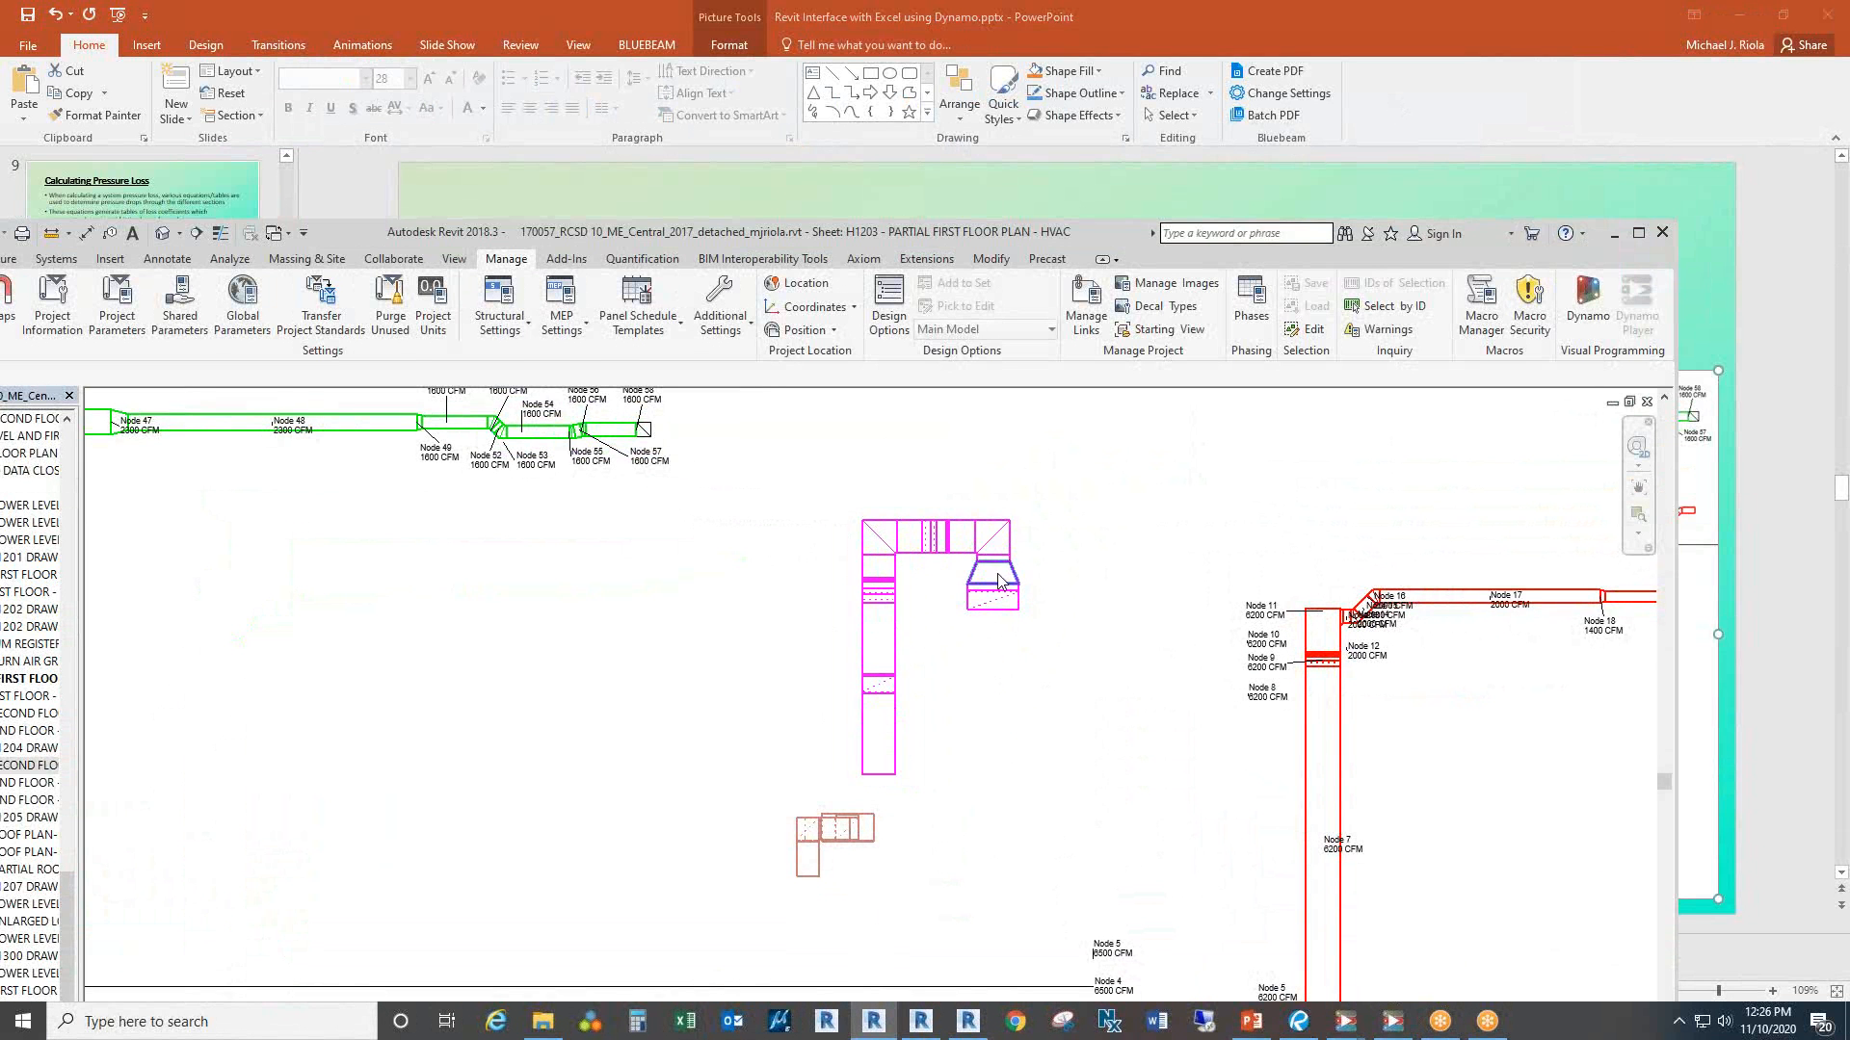
{"action": "scroll", "coordinate": [974, 632], "scroll_direction": "up", "scroll_amount": 2}
{"action": "scroll", "coordinate": [939, 679], "scroll_direction": "down", "scroll_amount": 1}
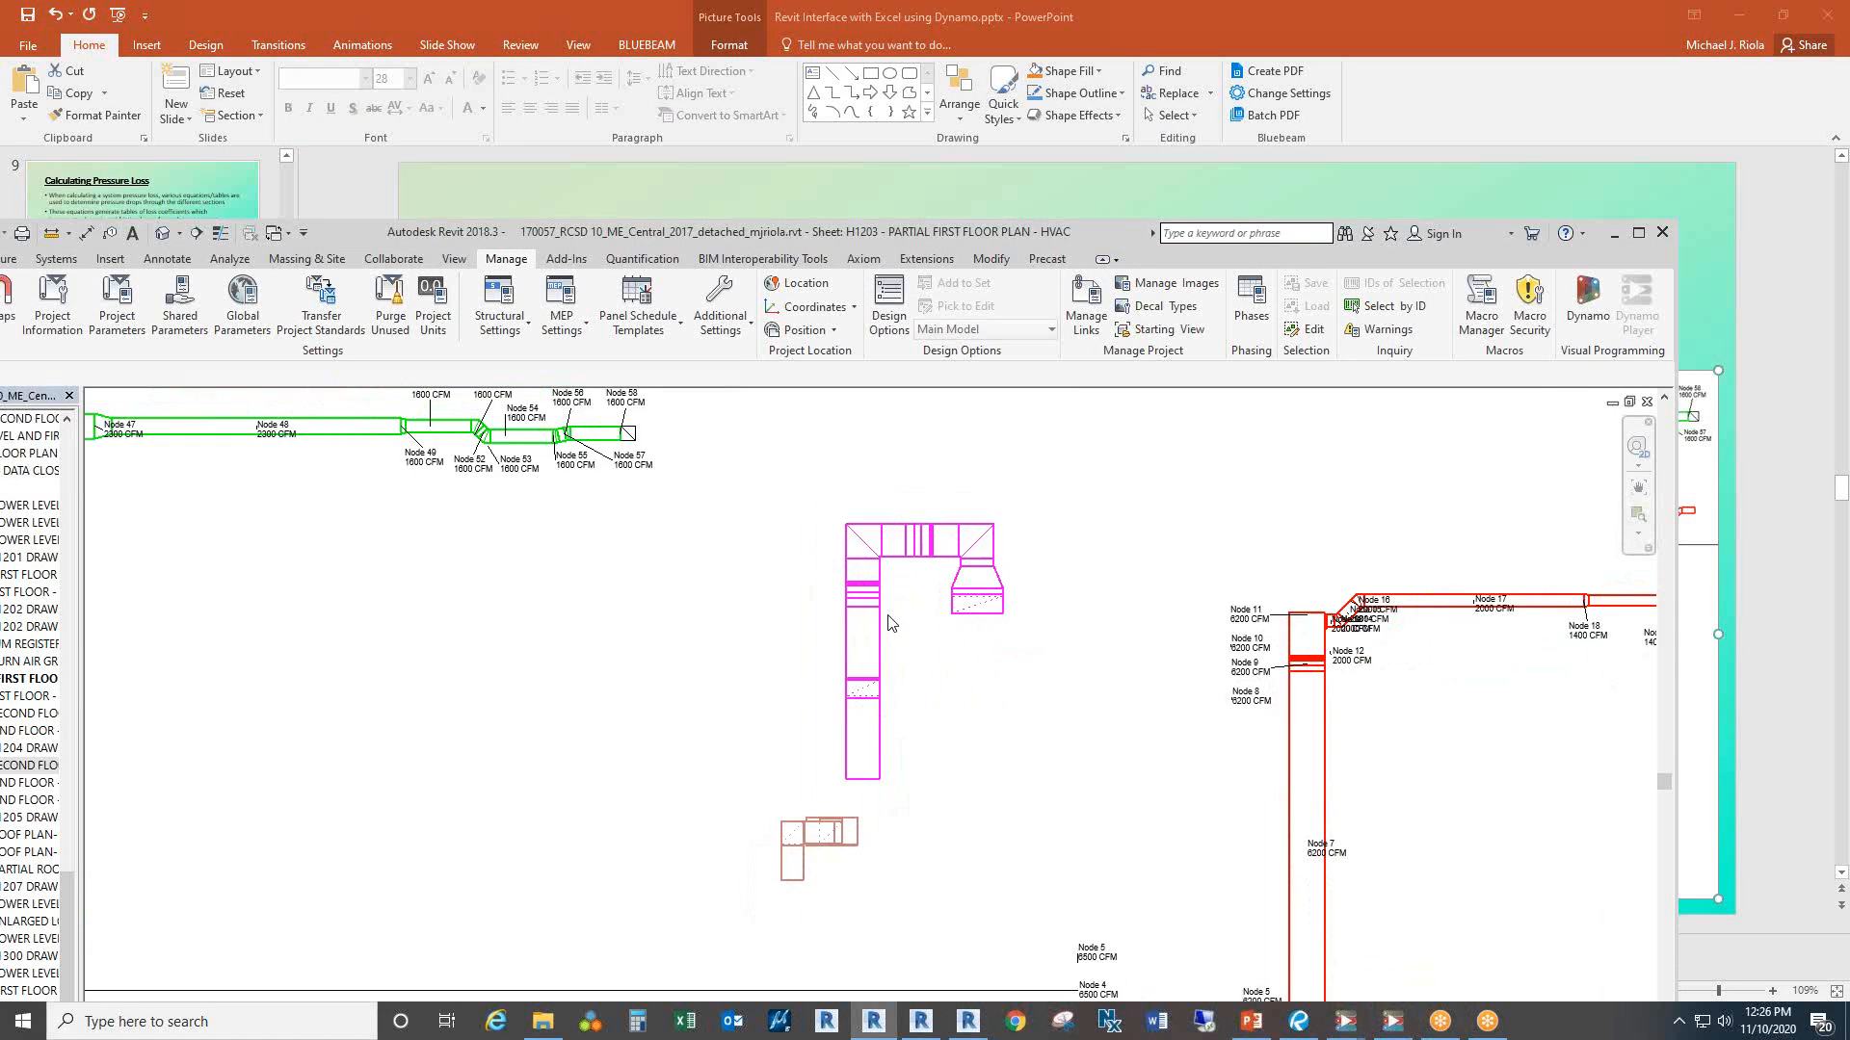
{"action": "left_click_drag", "start_coordinate": [788, 483], "coordinate": [1057, 805]}
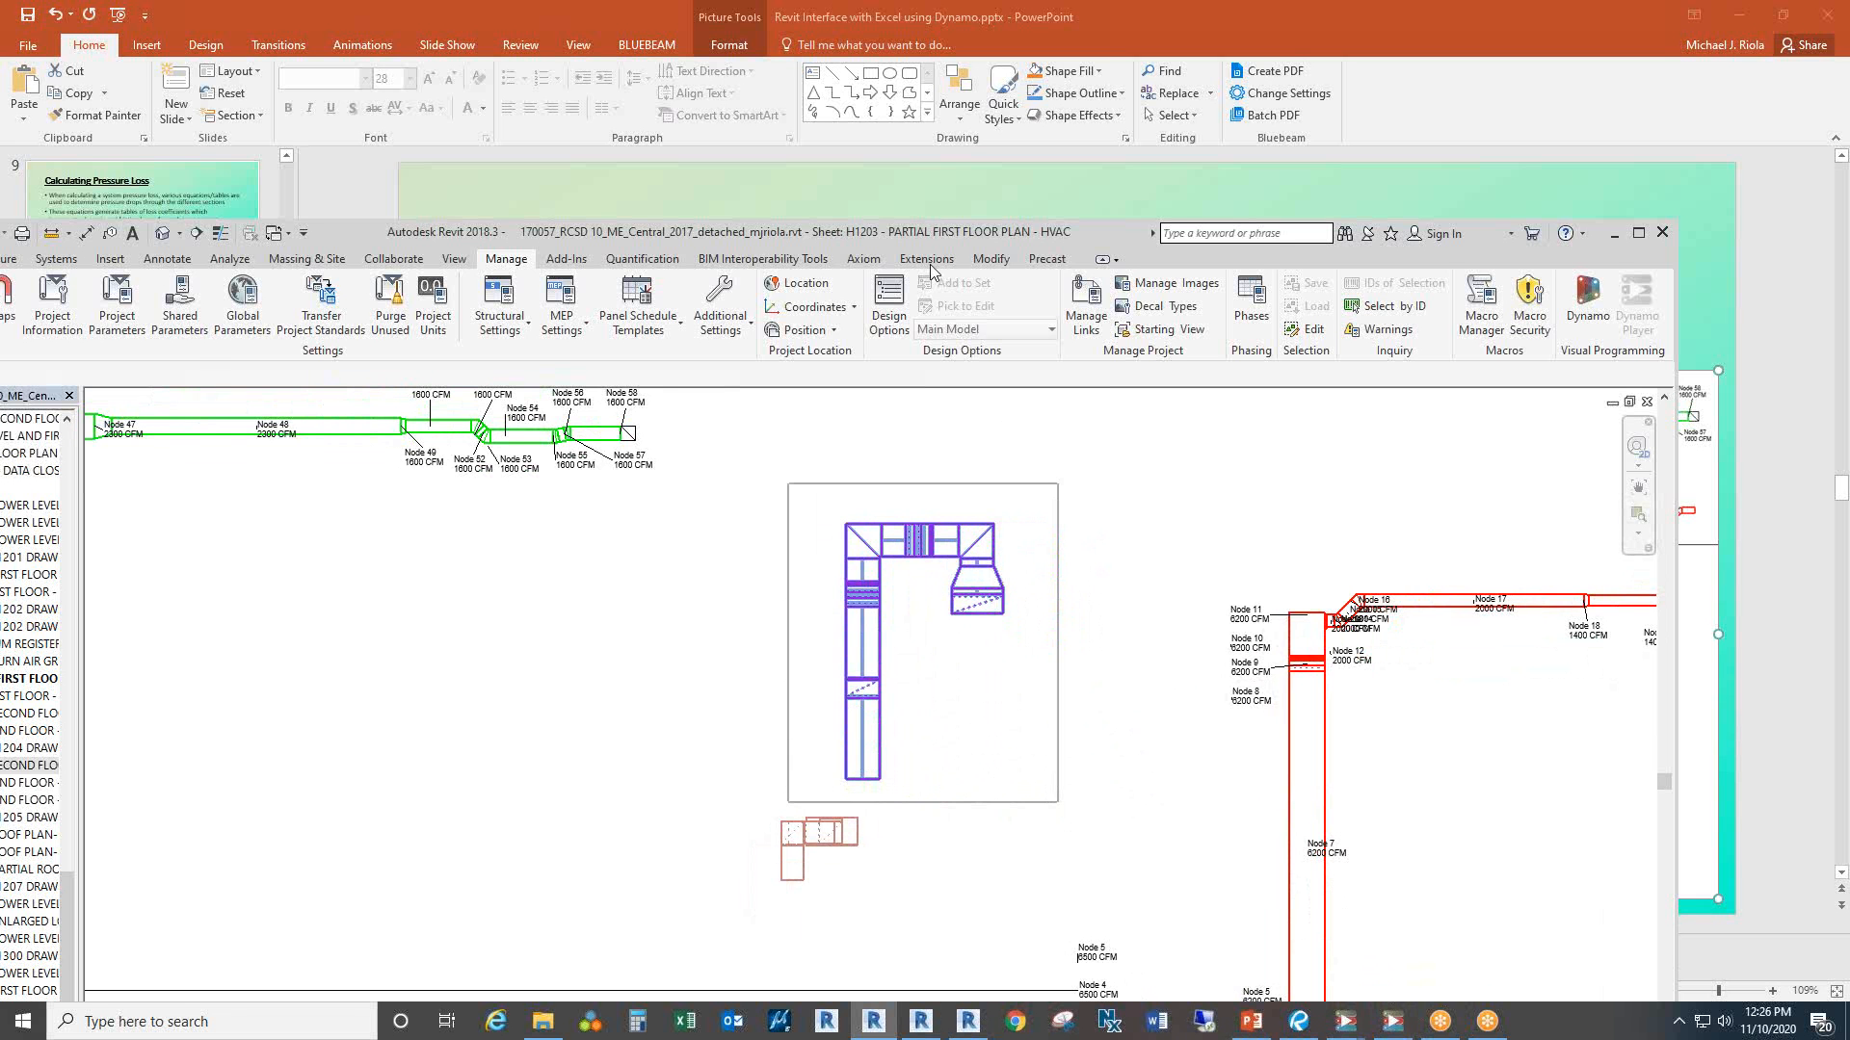
{"action": "double_click", "coordinate": [905, 232]}
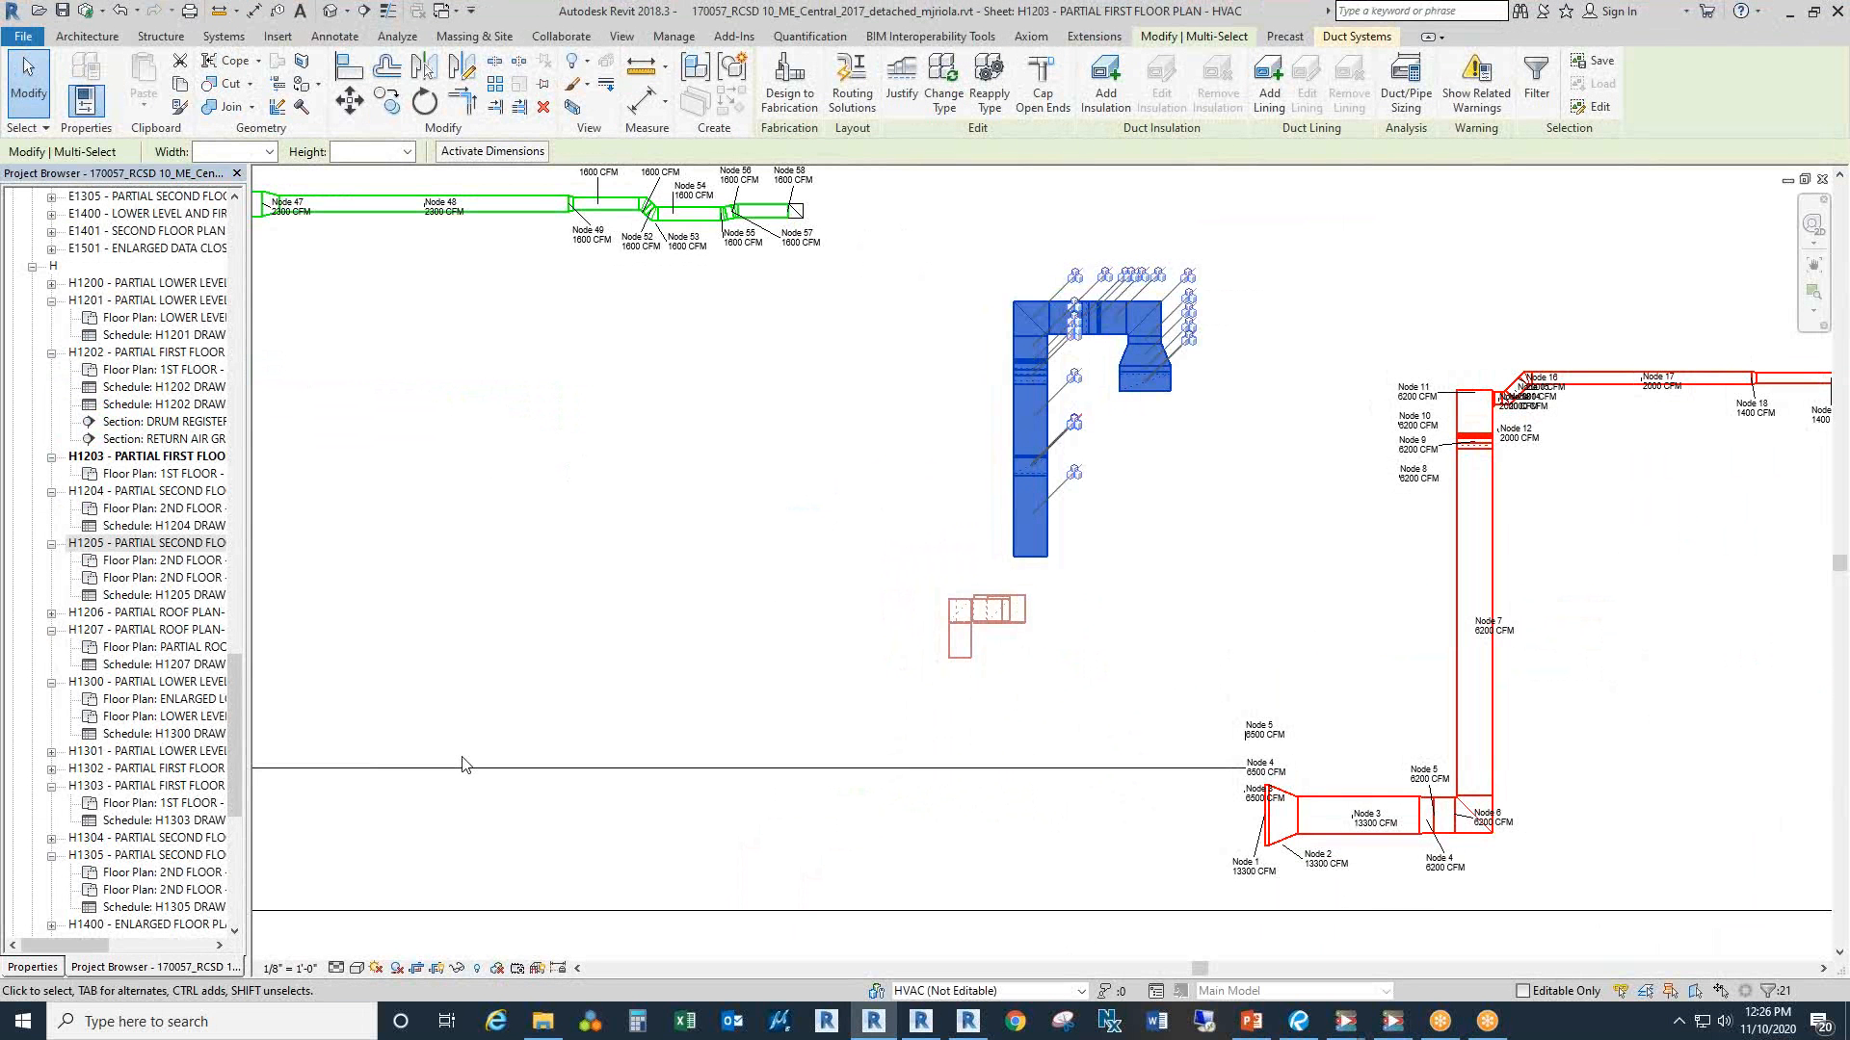
{"action": "left_click", "coordinate": [35, 968]}
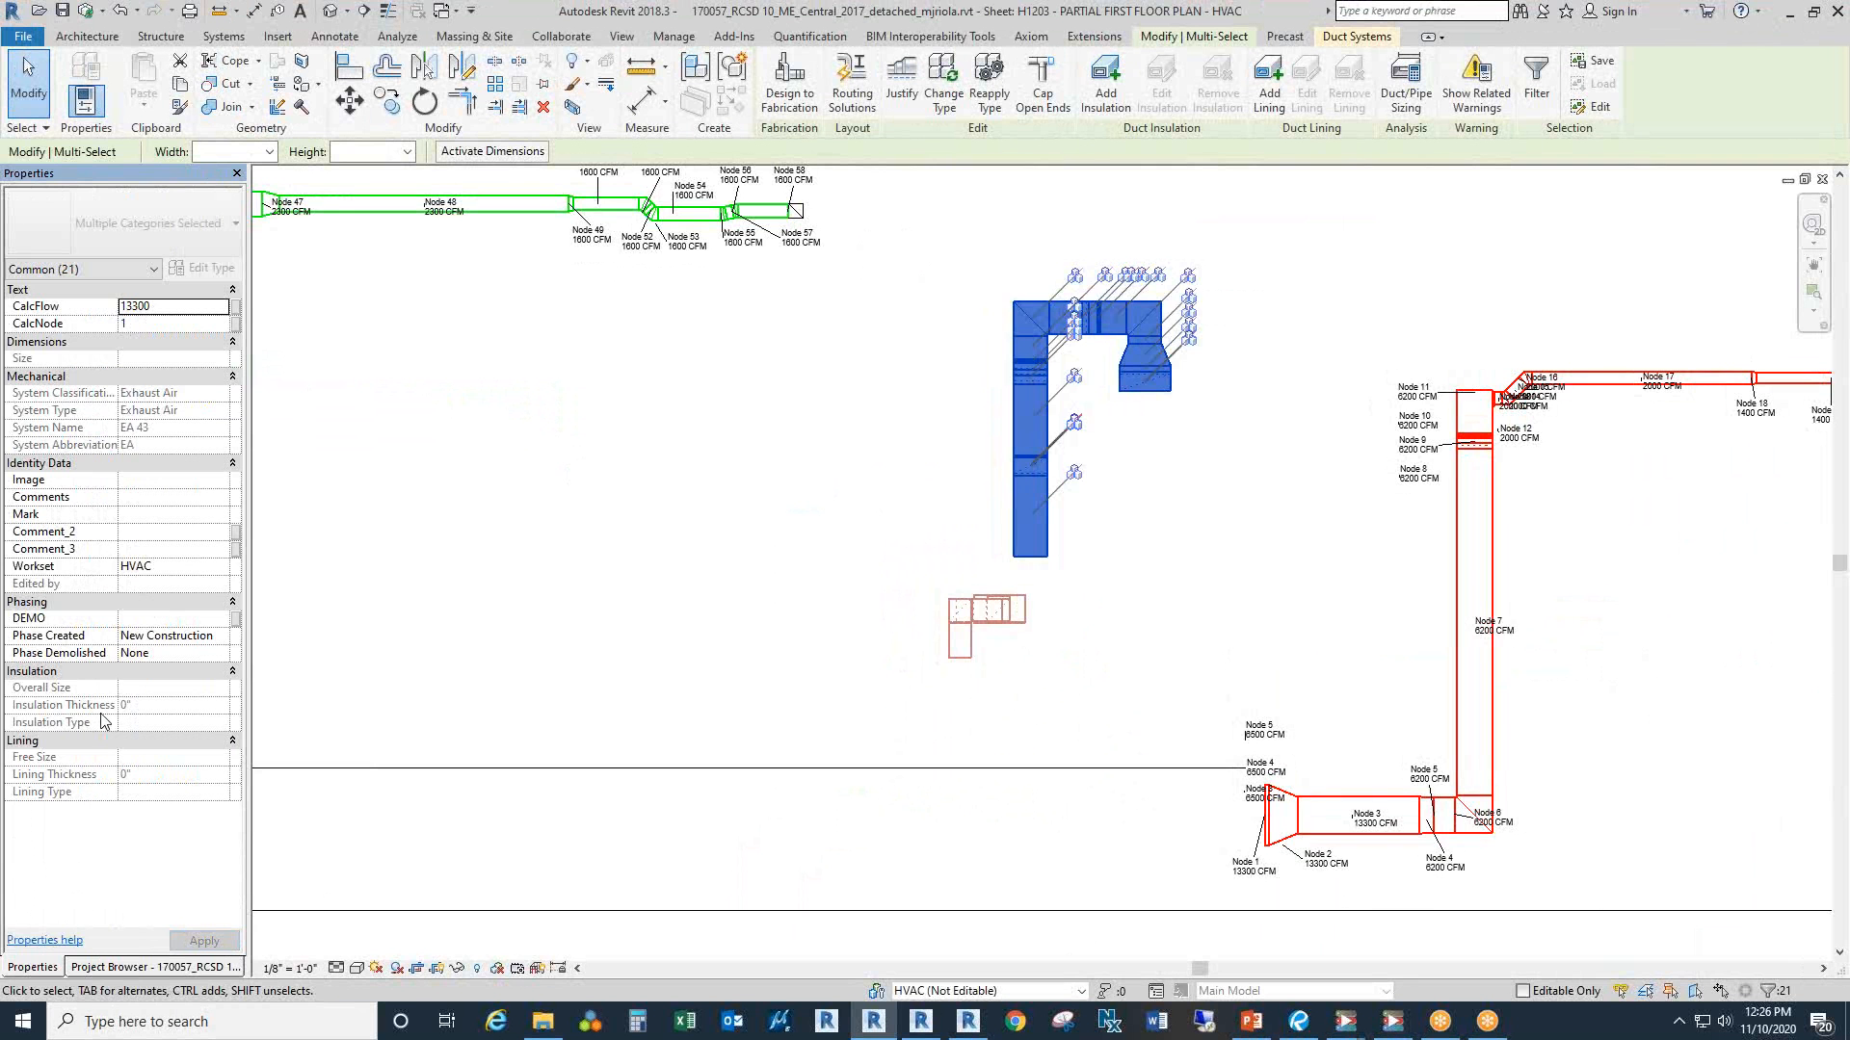
{"action": "left_click_drag", "start_coordinate": [512, 538], "coordinate": [508, 606]}
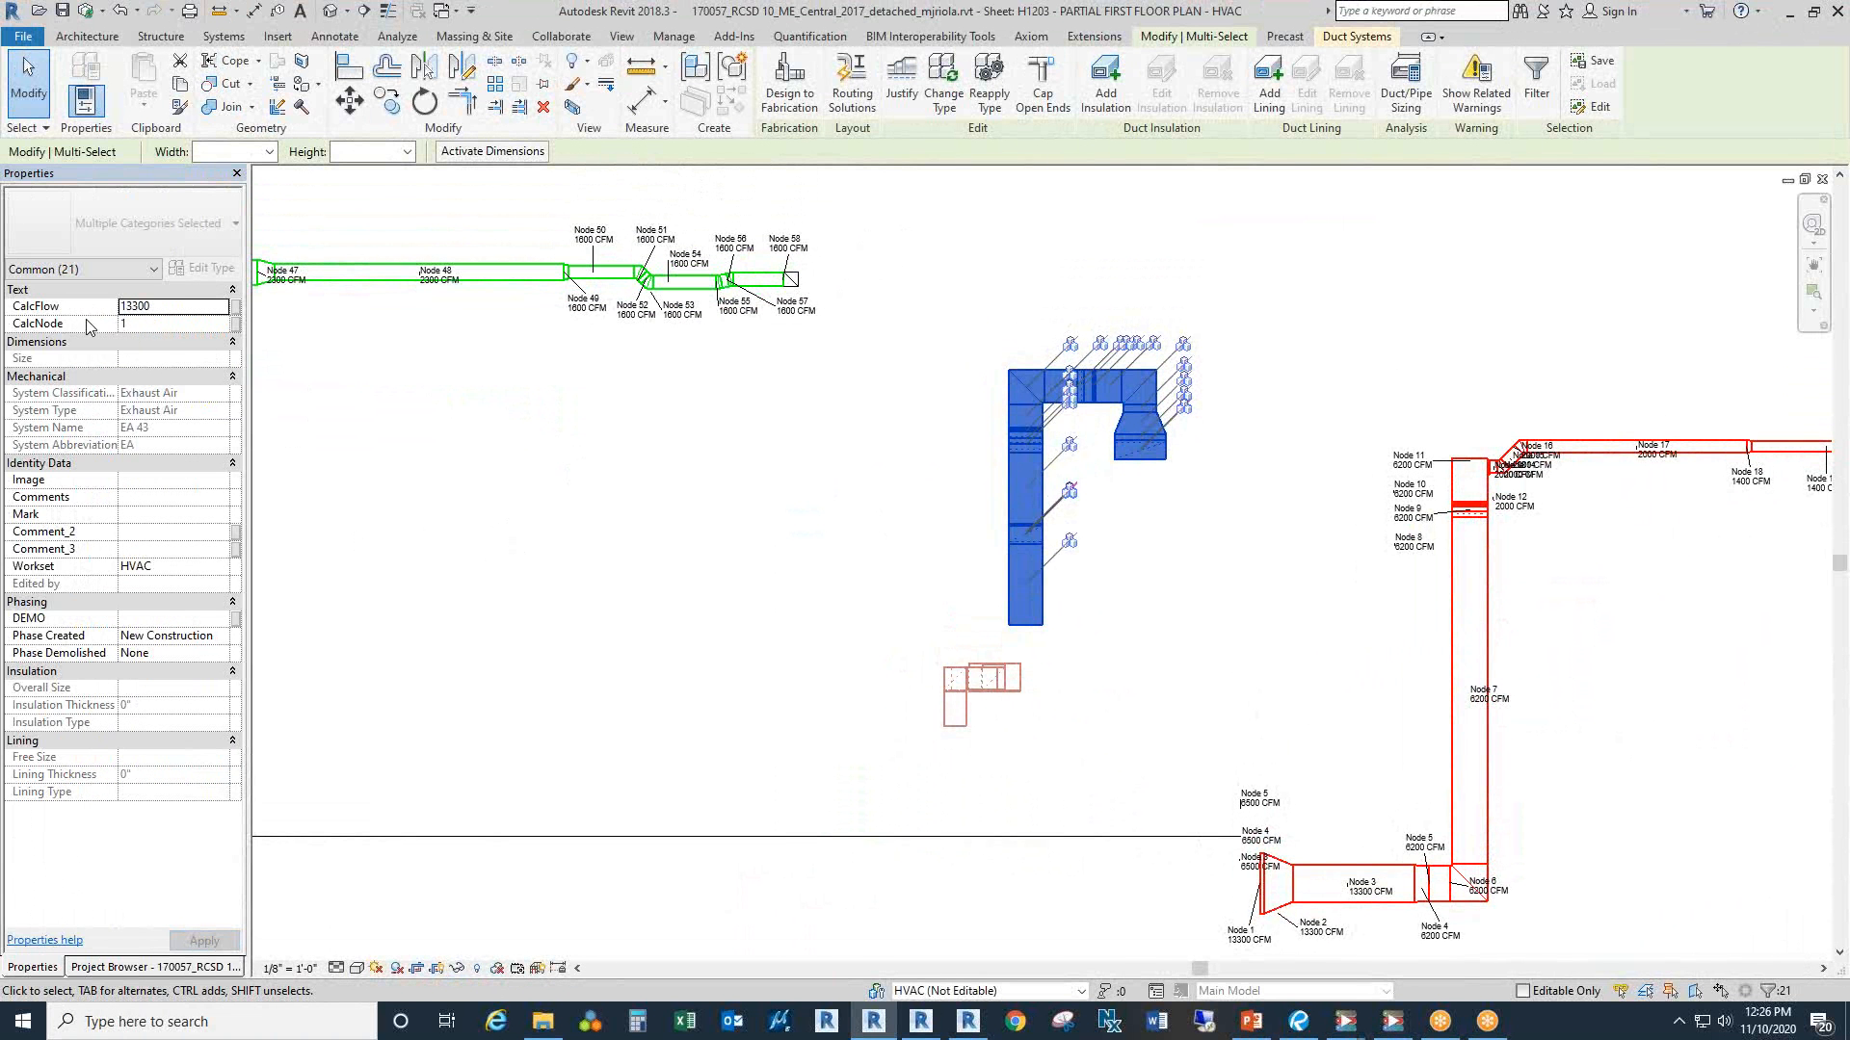
Step: Clear the duct selection and examine the fittings and full extent of the magenta exhaust run up close
{"action": "left_click", "coordinate": [905, 528]}
{"action": "scroll", "coordinate": [1098, 390], "scroll_direction": "up", "scroll_amount": 2}
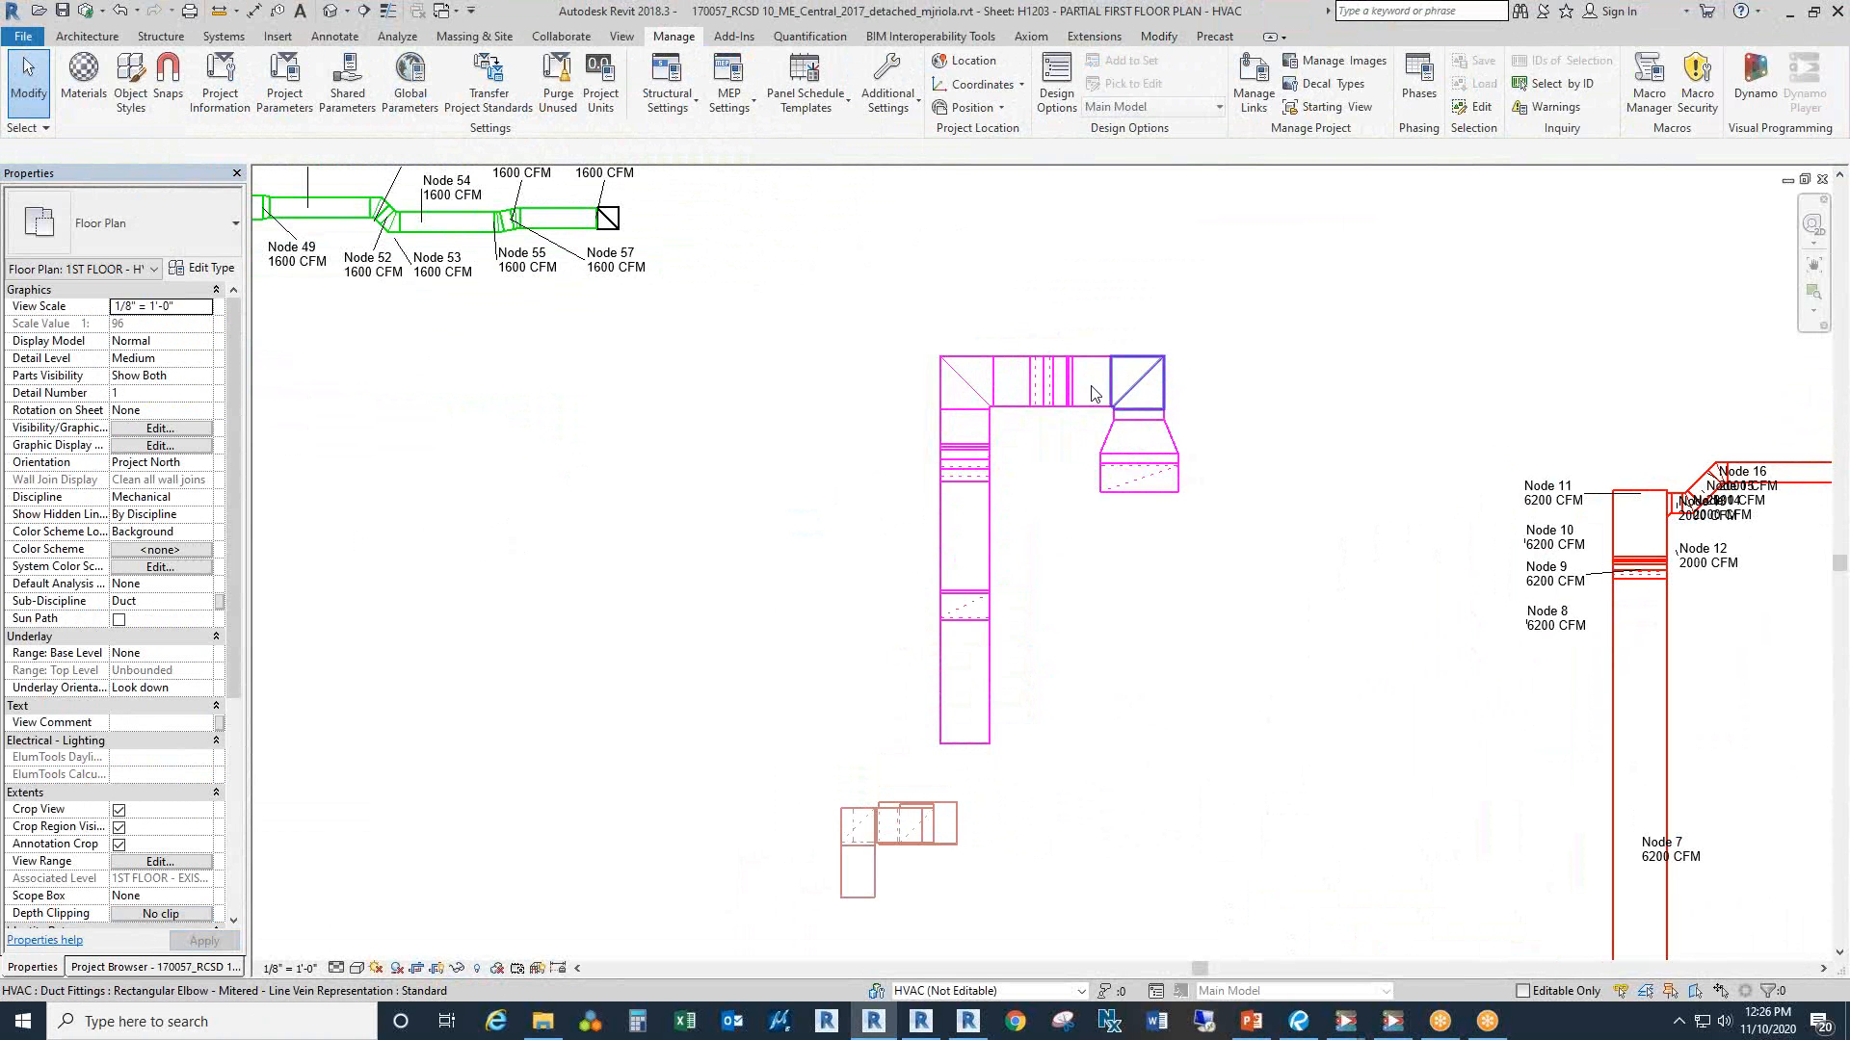
{"action": "left_click_drag", "start_coordinate": [1111, 618], "coordinate": [1096, 622]}
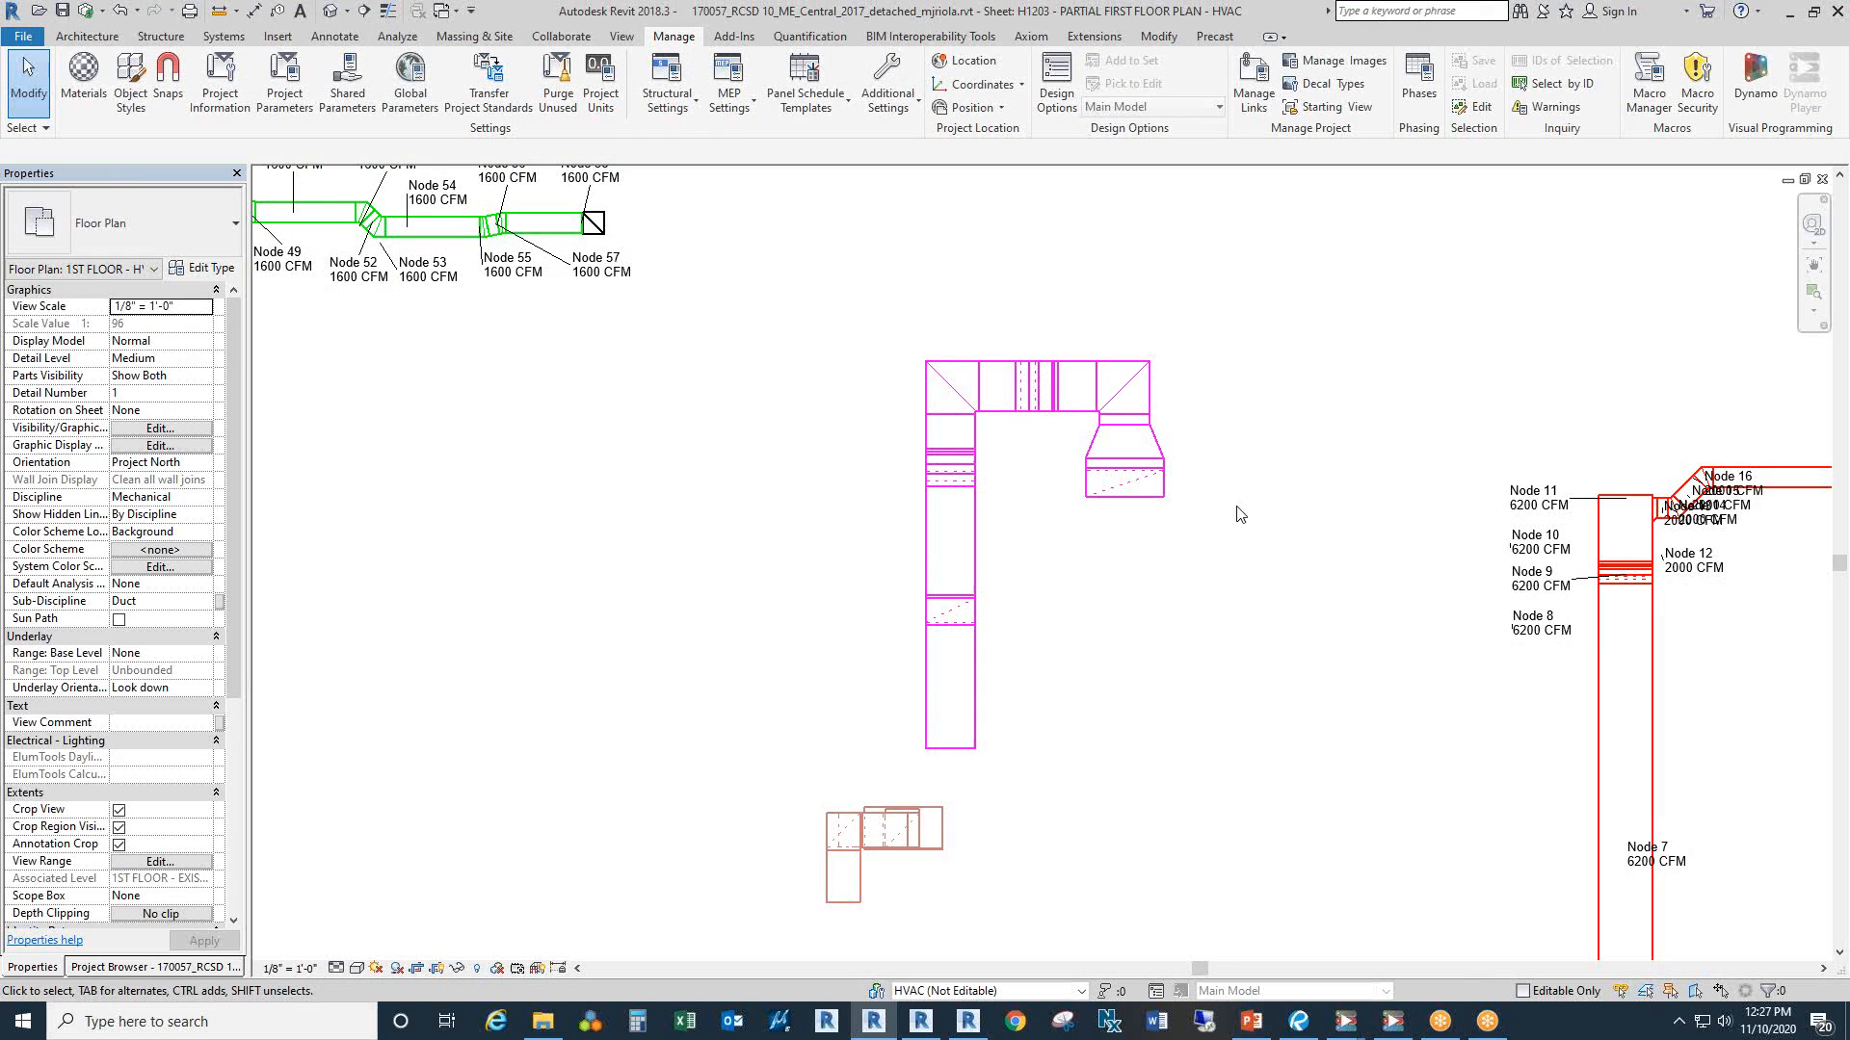
{"action": "scroll", "coordinate": [973, 554], "scroll_direction": "up", "scroll_amount": 2}
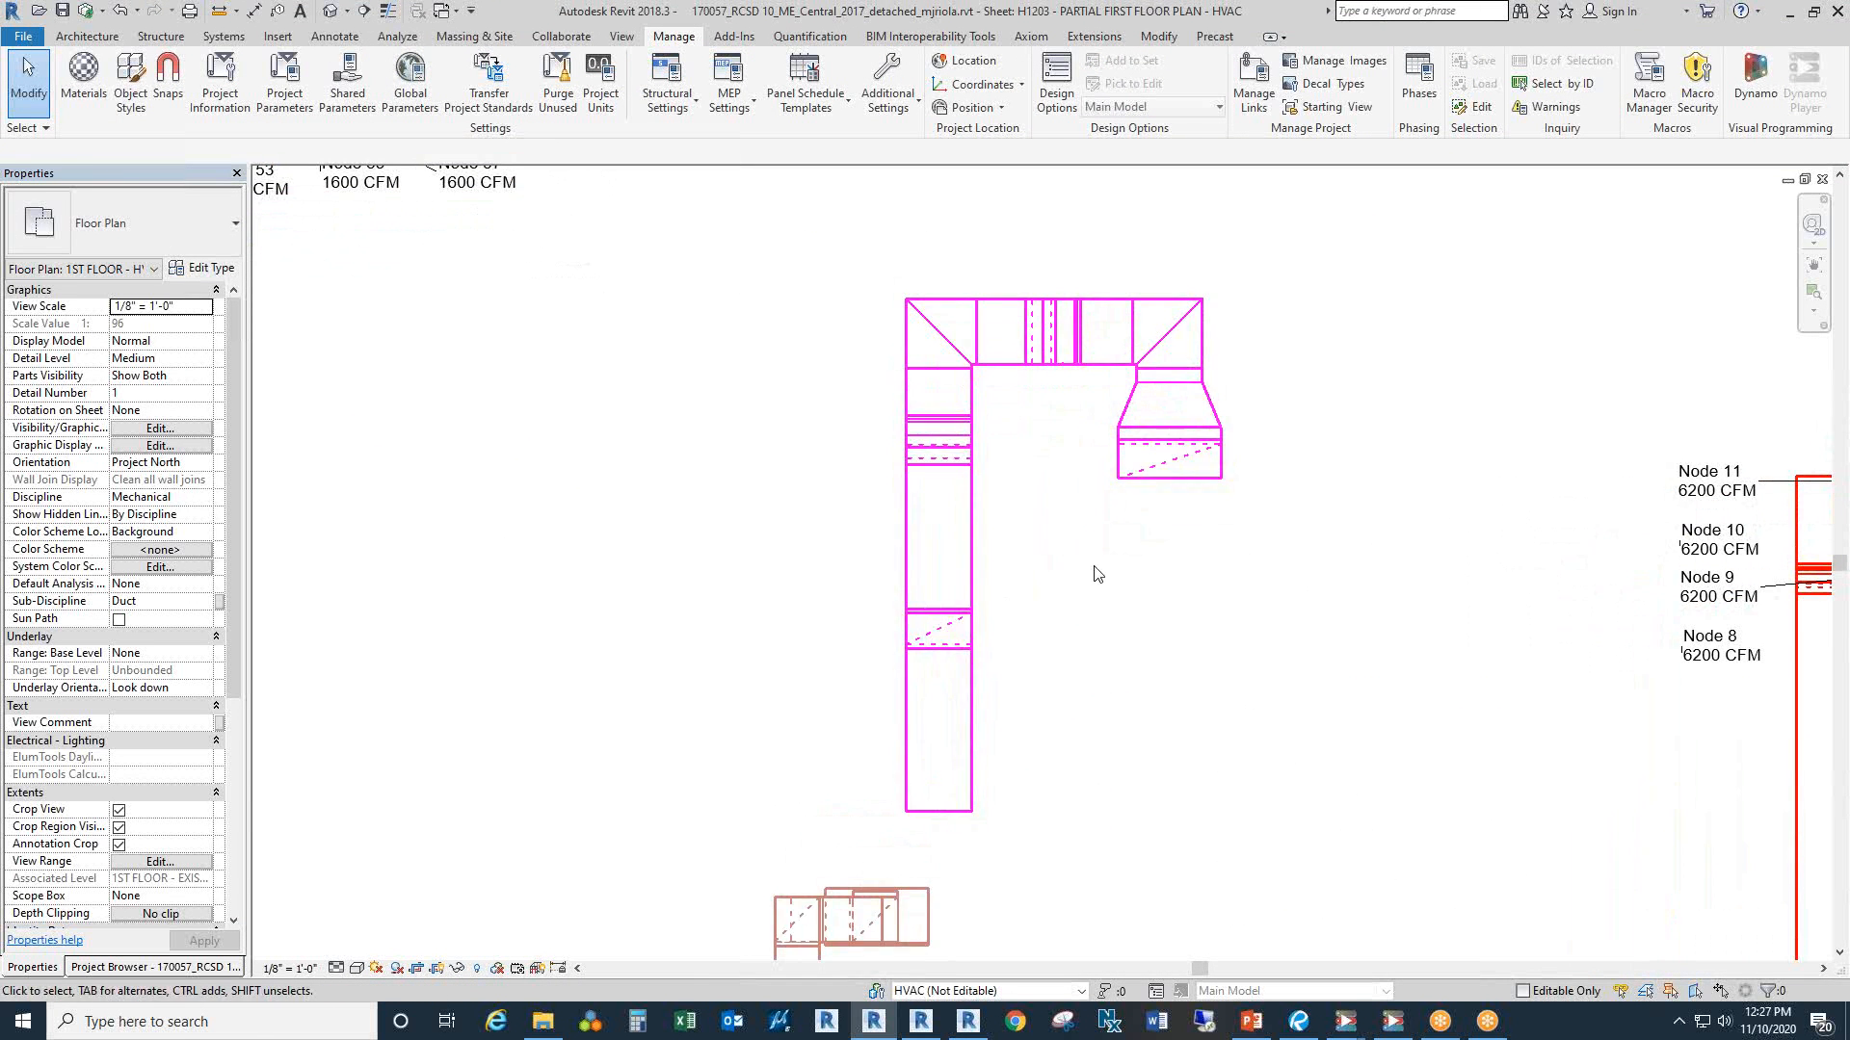
{"action": "left_click_drag", "start_coordinate": [1093, 567], "coordinate": [1079, 590]}
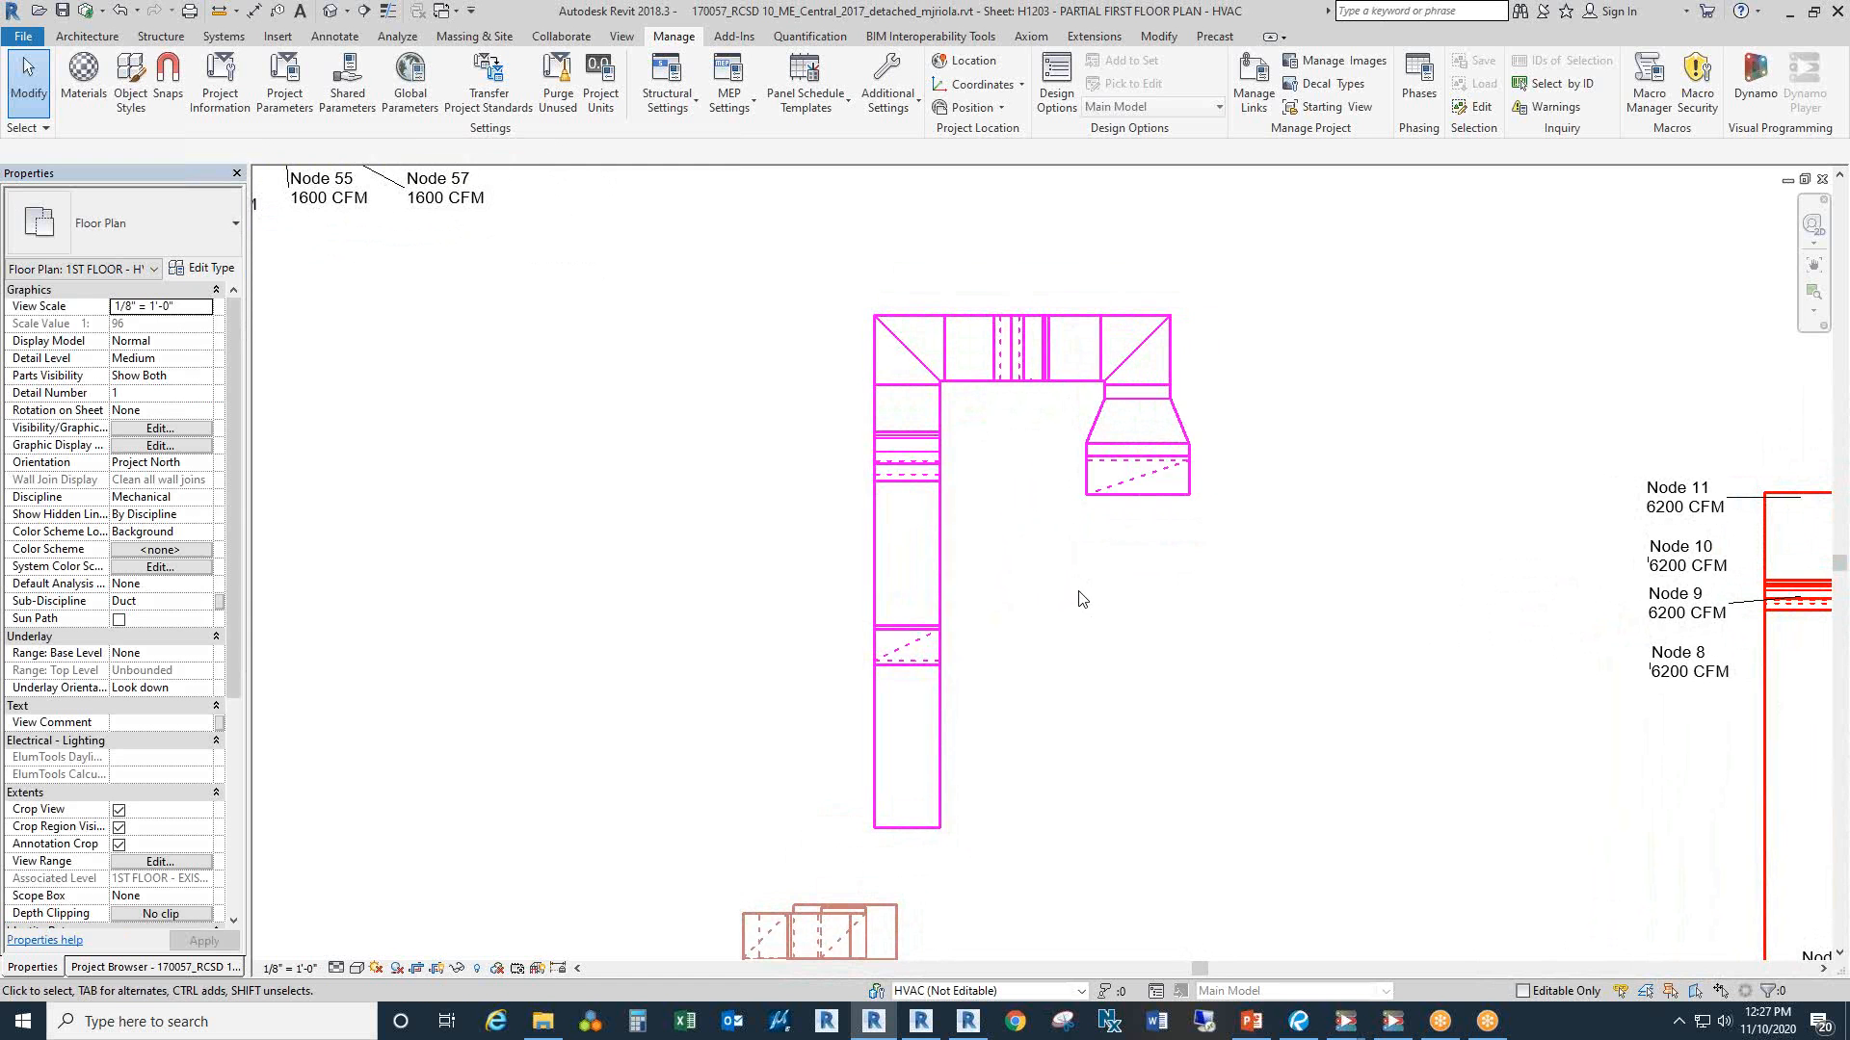
{"action": "scroll", "coordinate": [1060, 607], "scroll_direction": "down", "scroll_amount": 1}
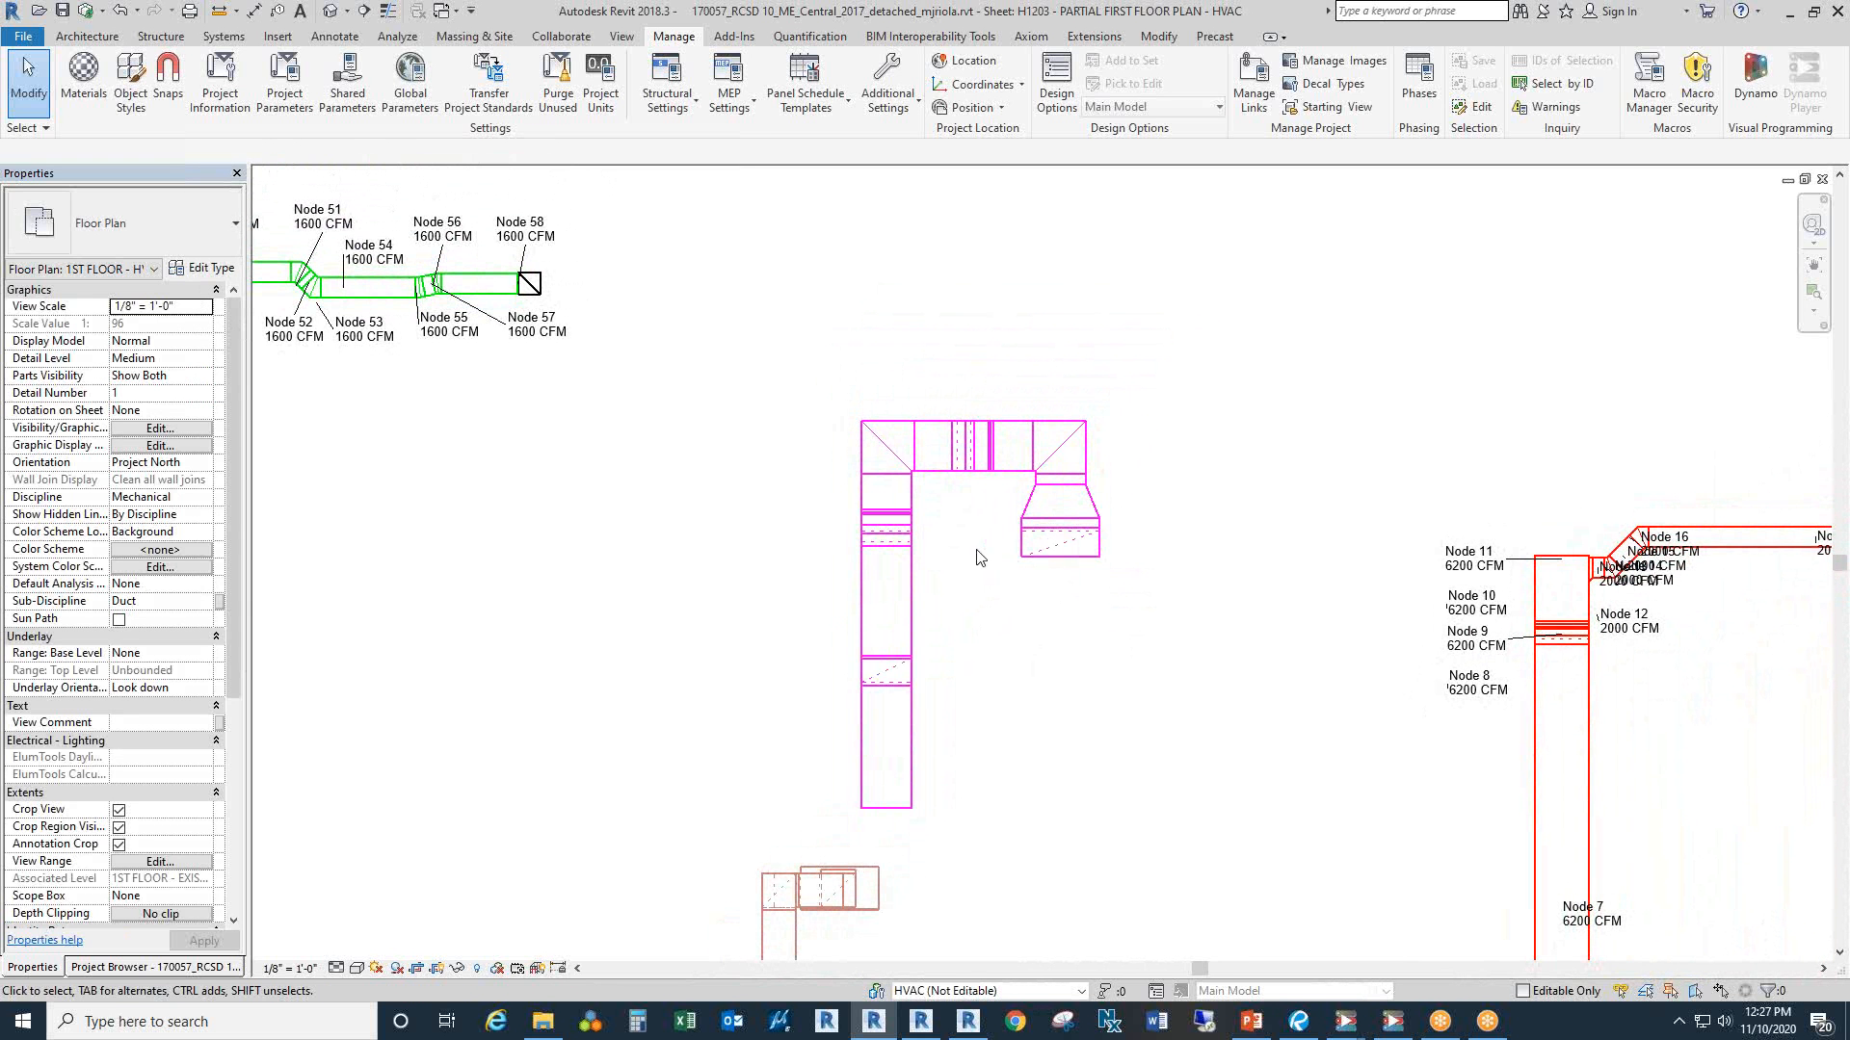
{"action": "left_click_drag", "start_coordinate": [818, 401], "coordinate": [1198, 813]}
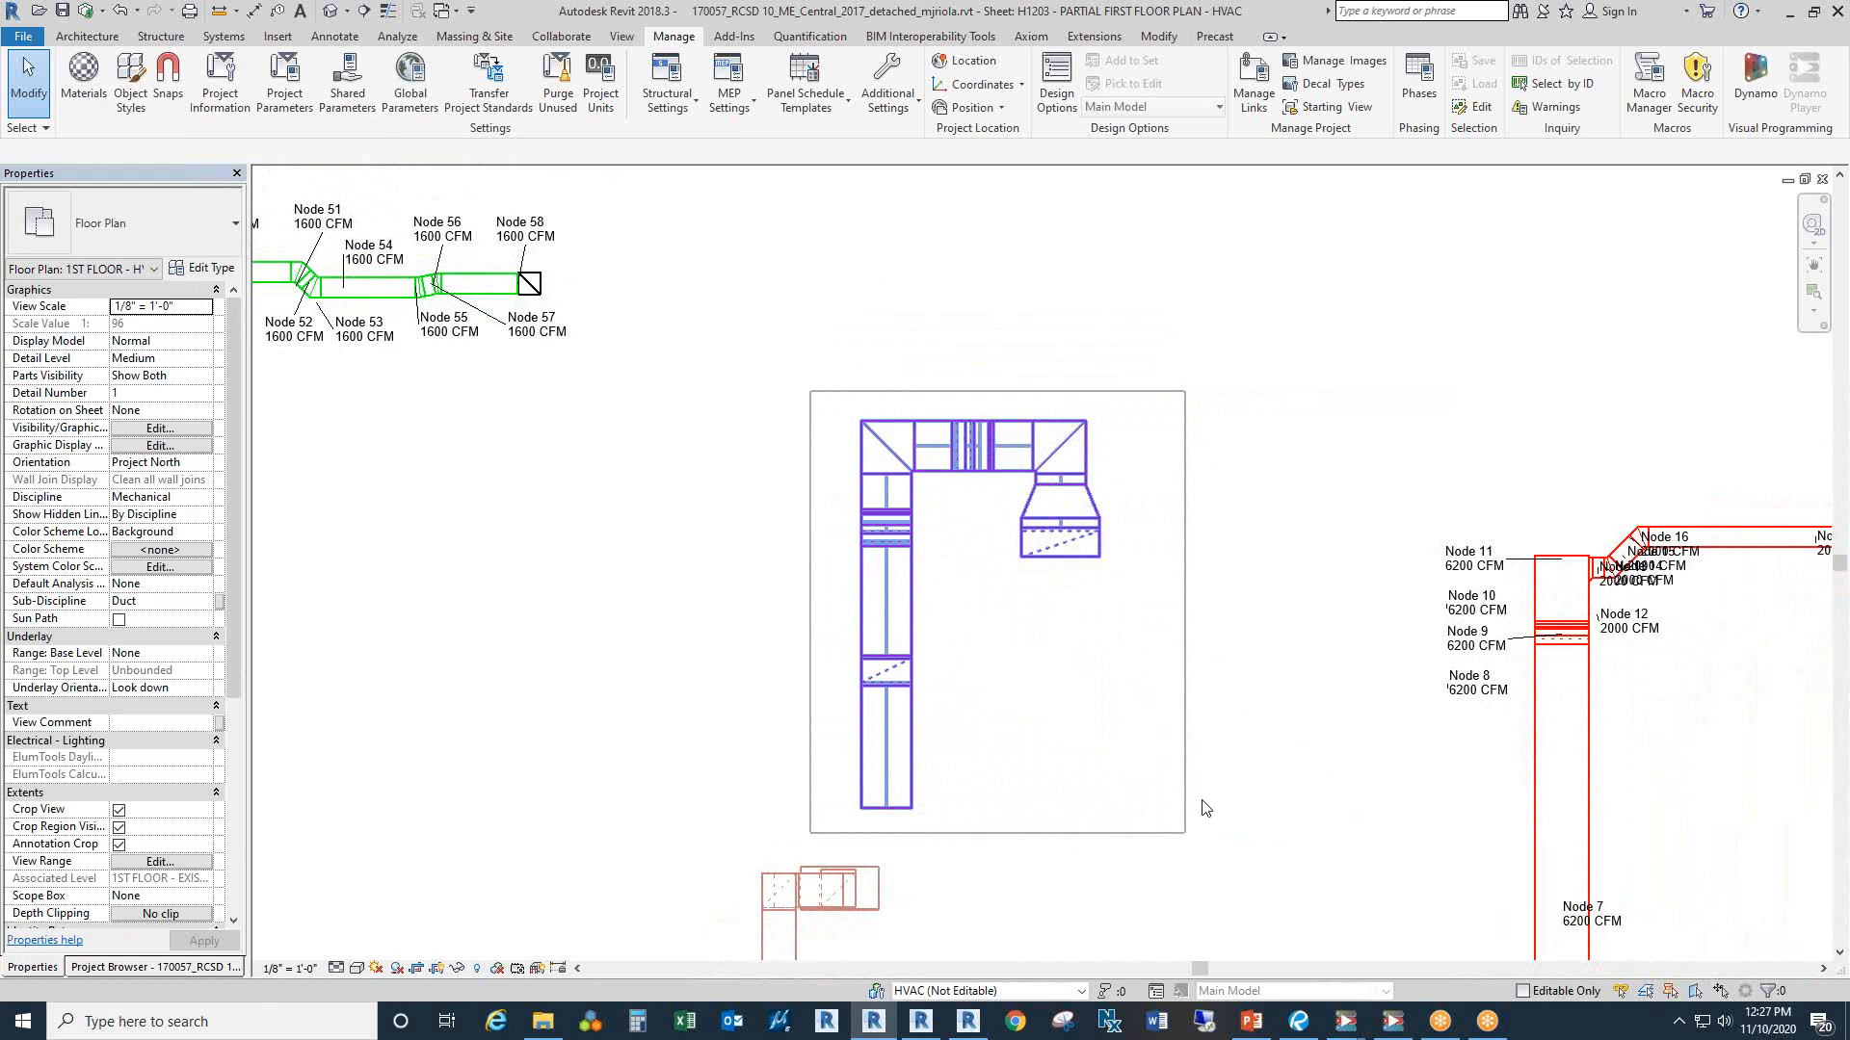
{"action": "left_click_drag", "start_coordinate": [1014, 583], "coordinate": [1022, 597]}
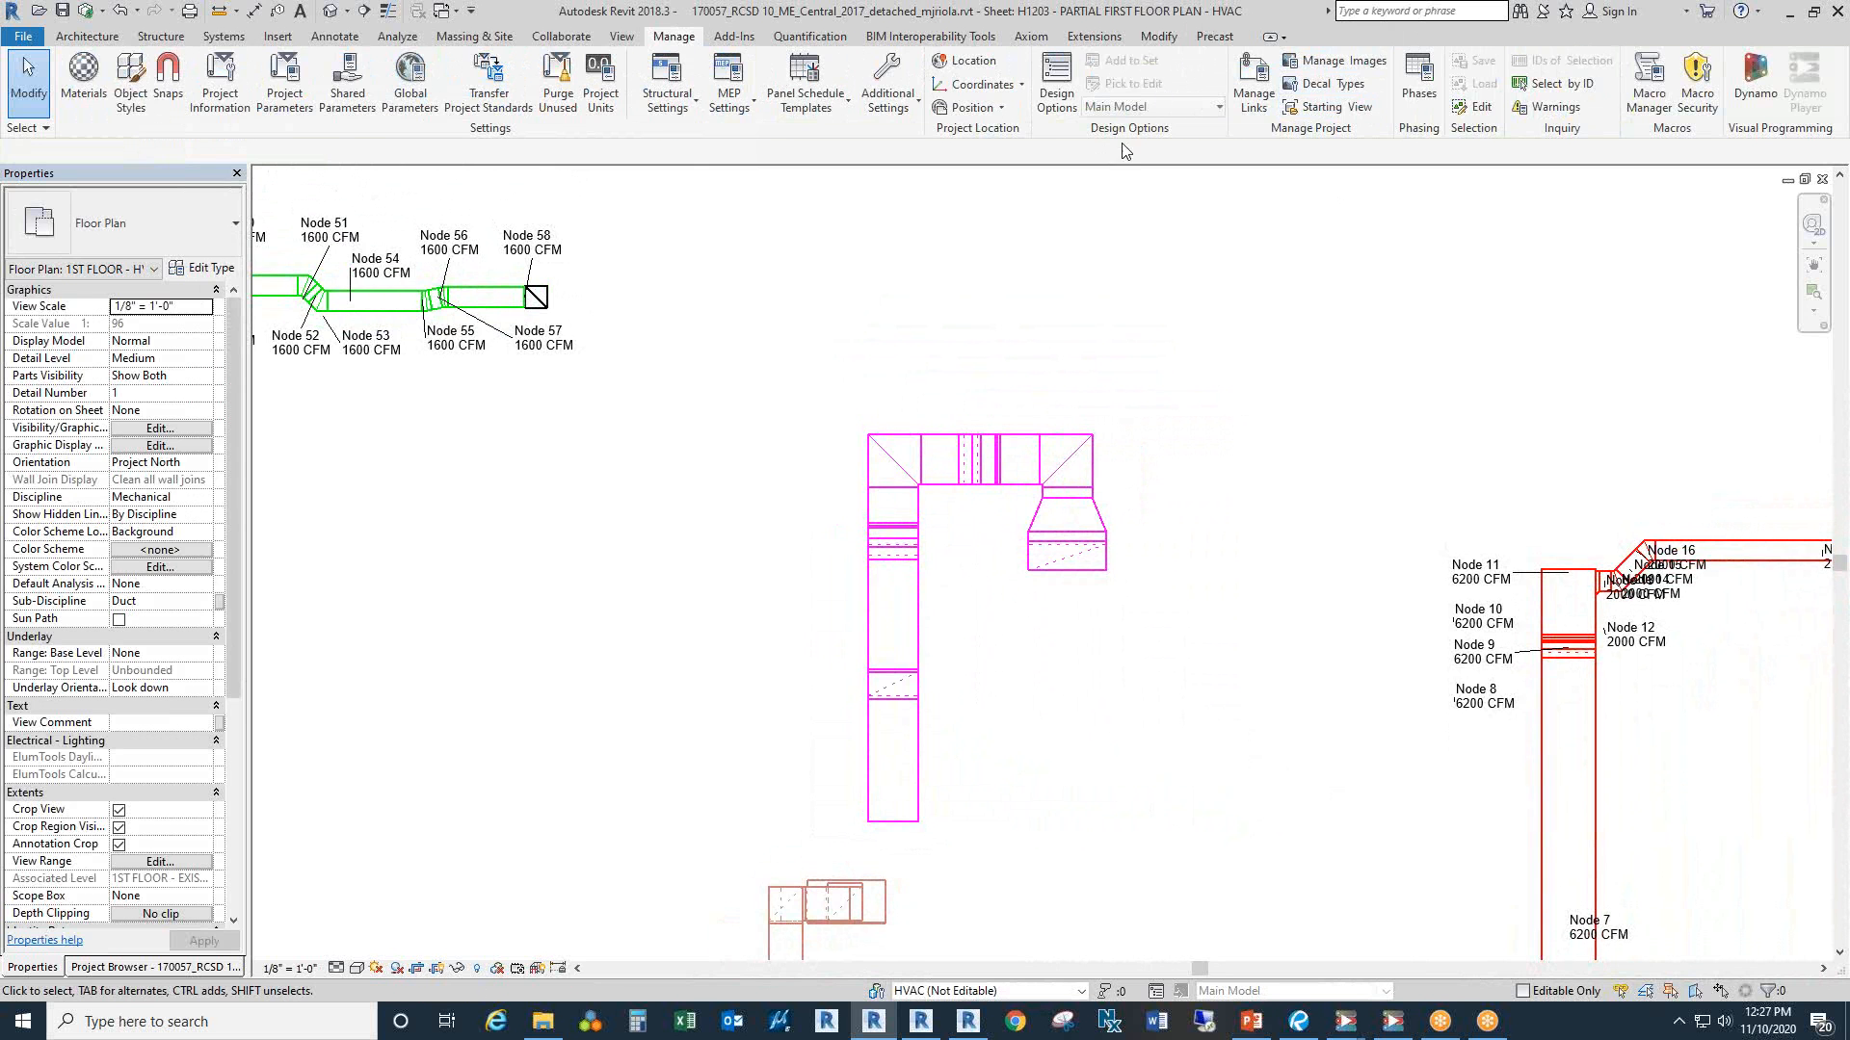
Step: Return to the Accuracy Example slide in PowerPoint and highlight the Inlet VAV value and the Exhaust Louver value
{"action": "double_click", "coordinate": [1201, 17]}
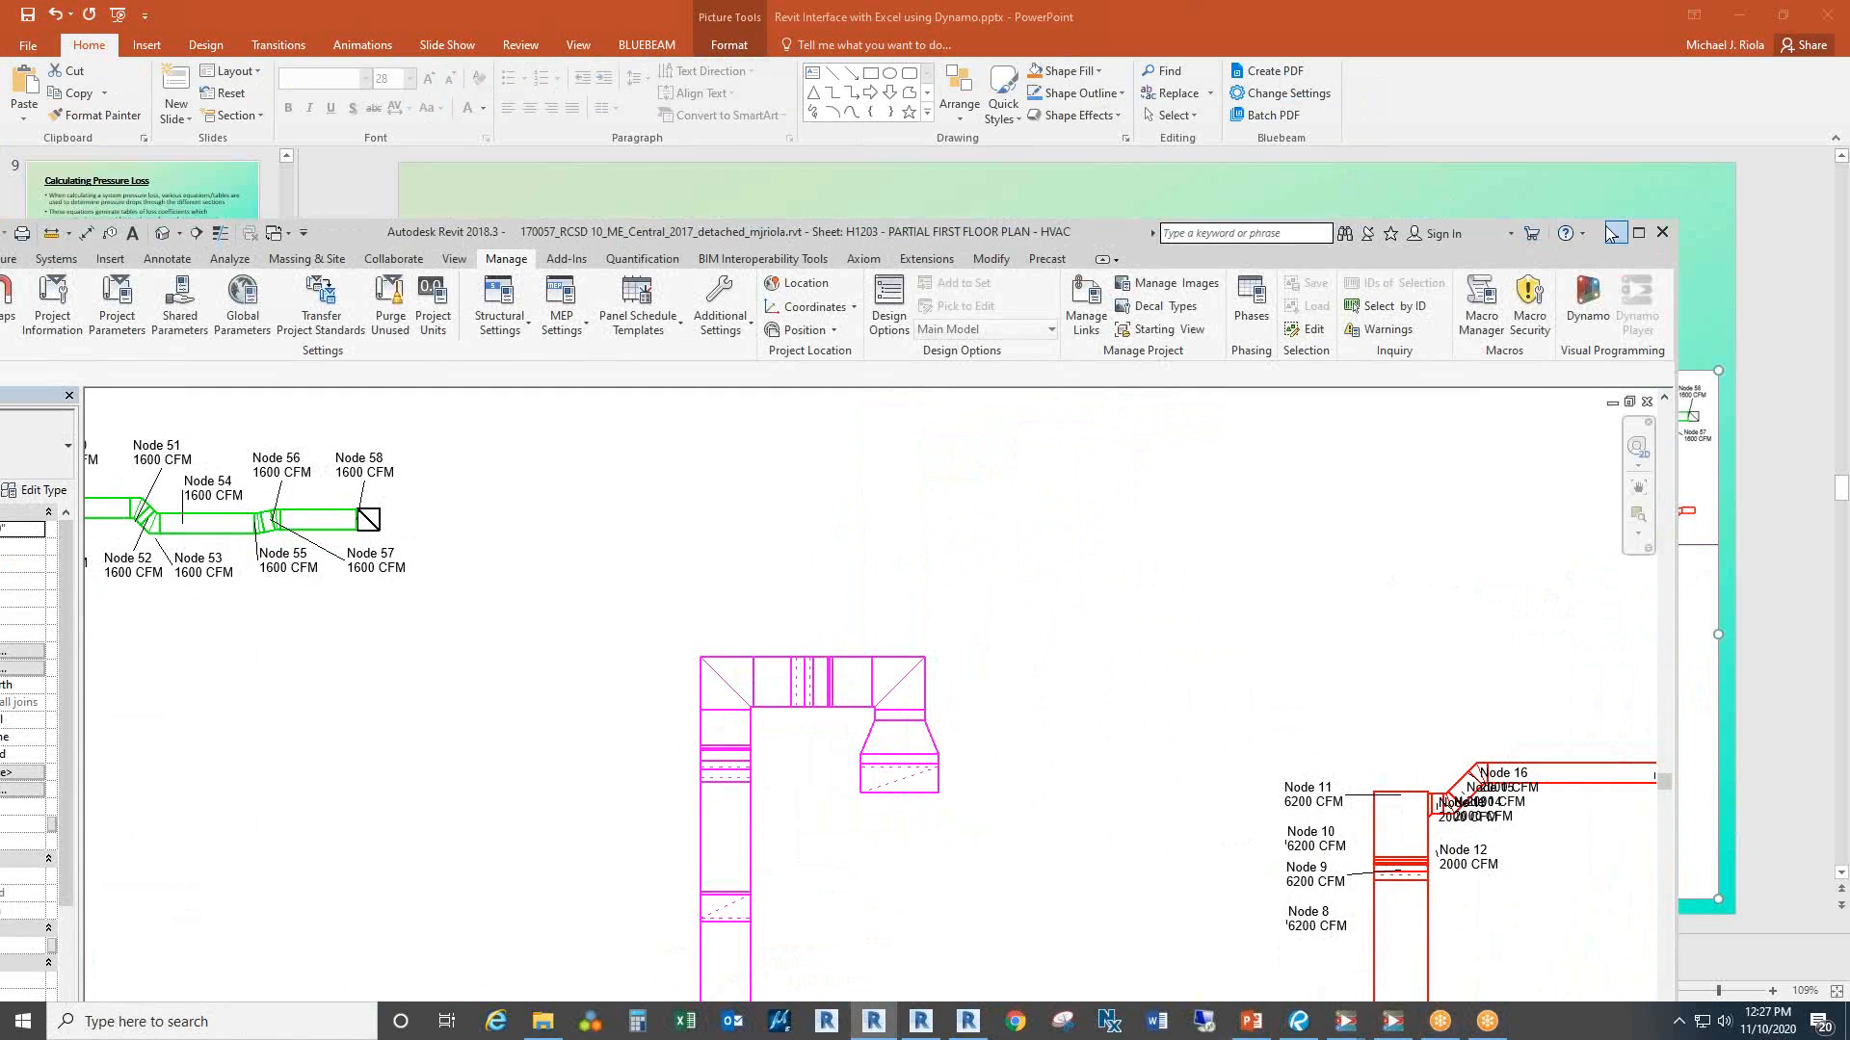
{"action": "left_click", "coordinate": [1202, 17]}
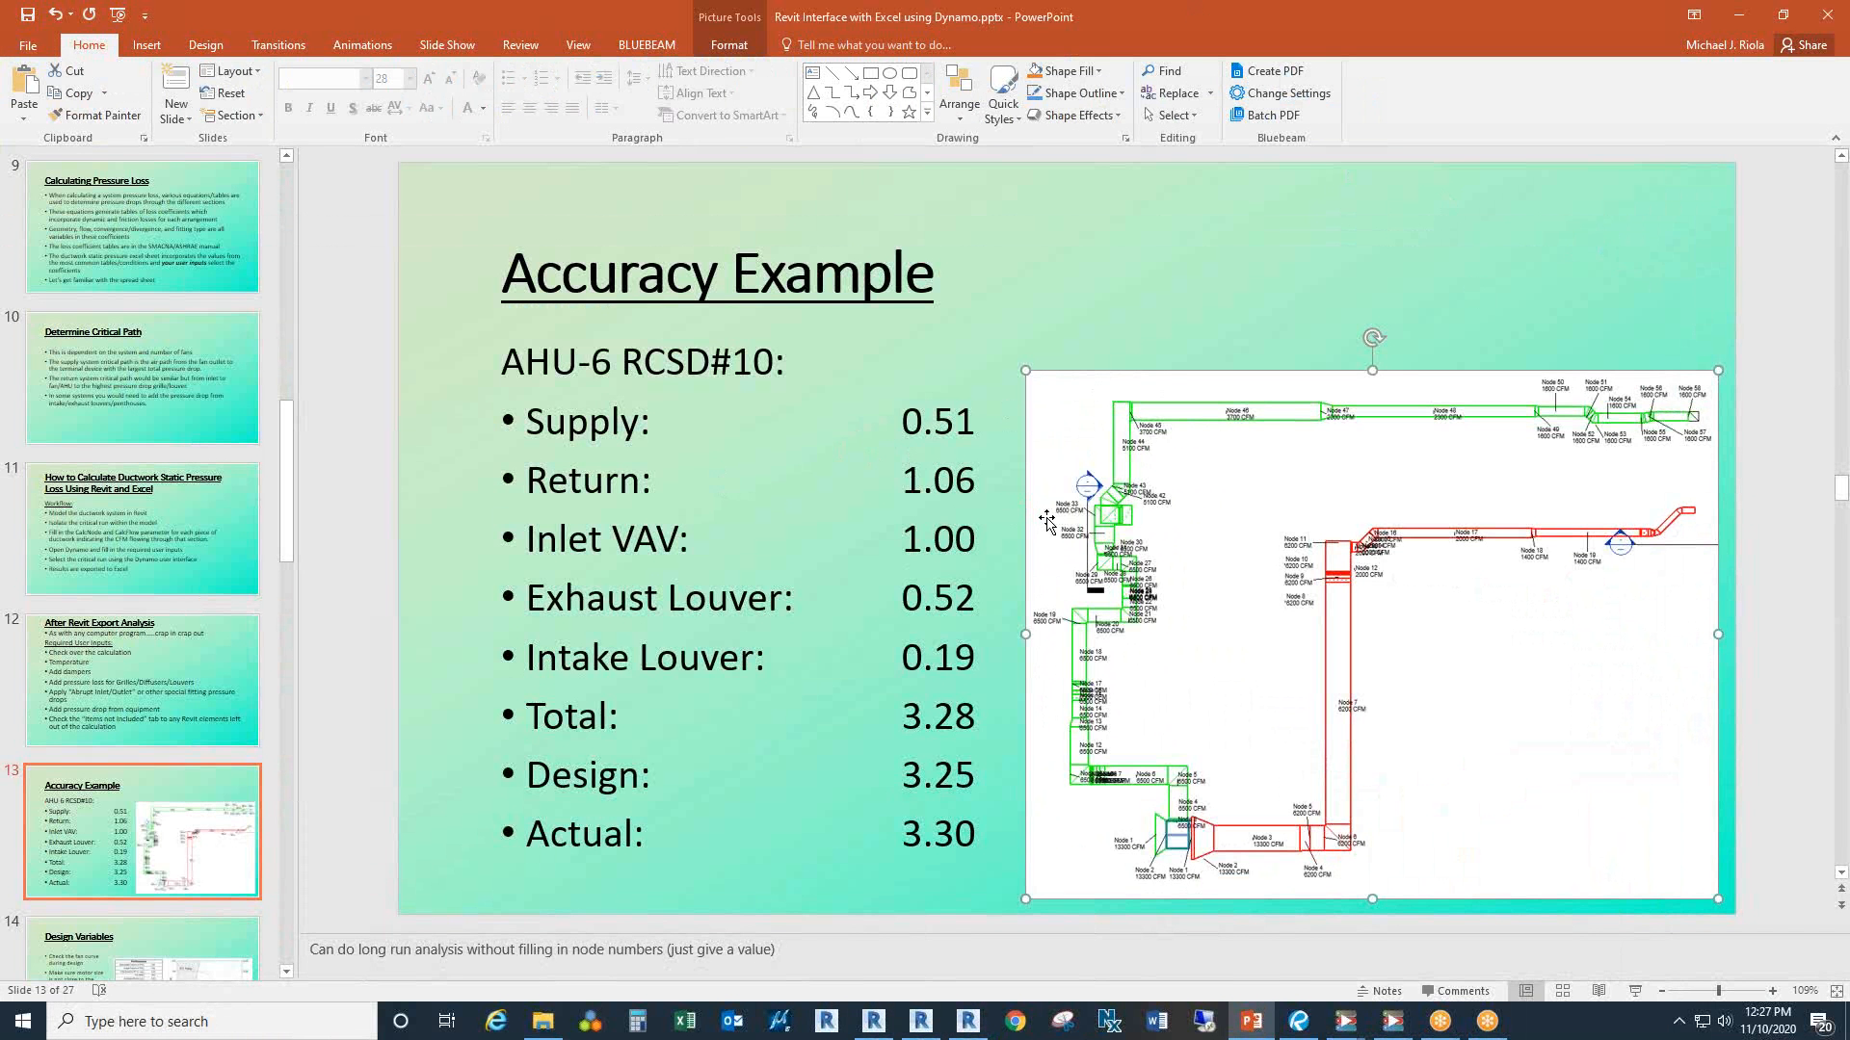
{"action": "left_click", "coordinate": [953, 487]}
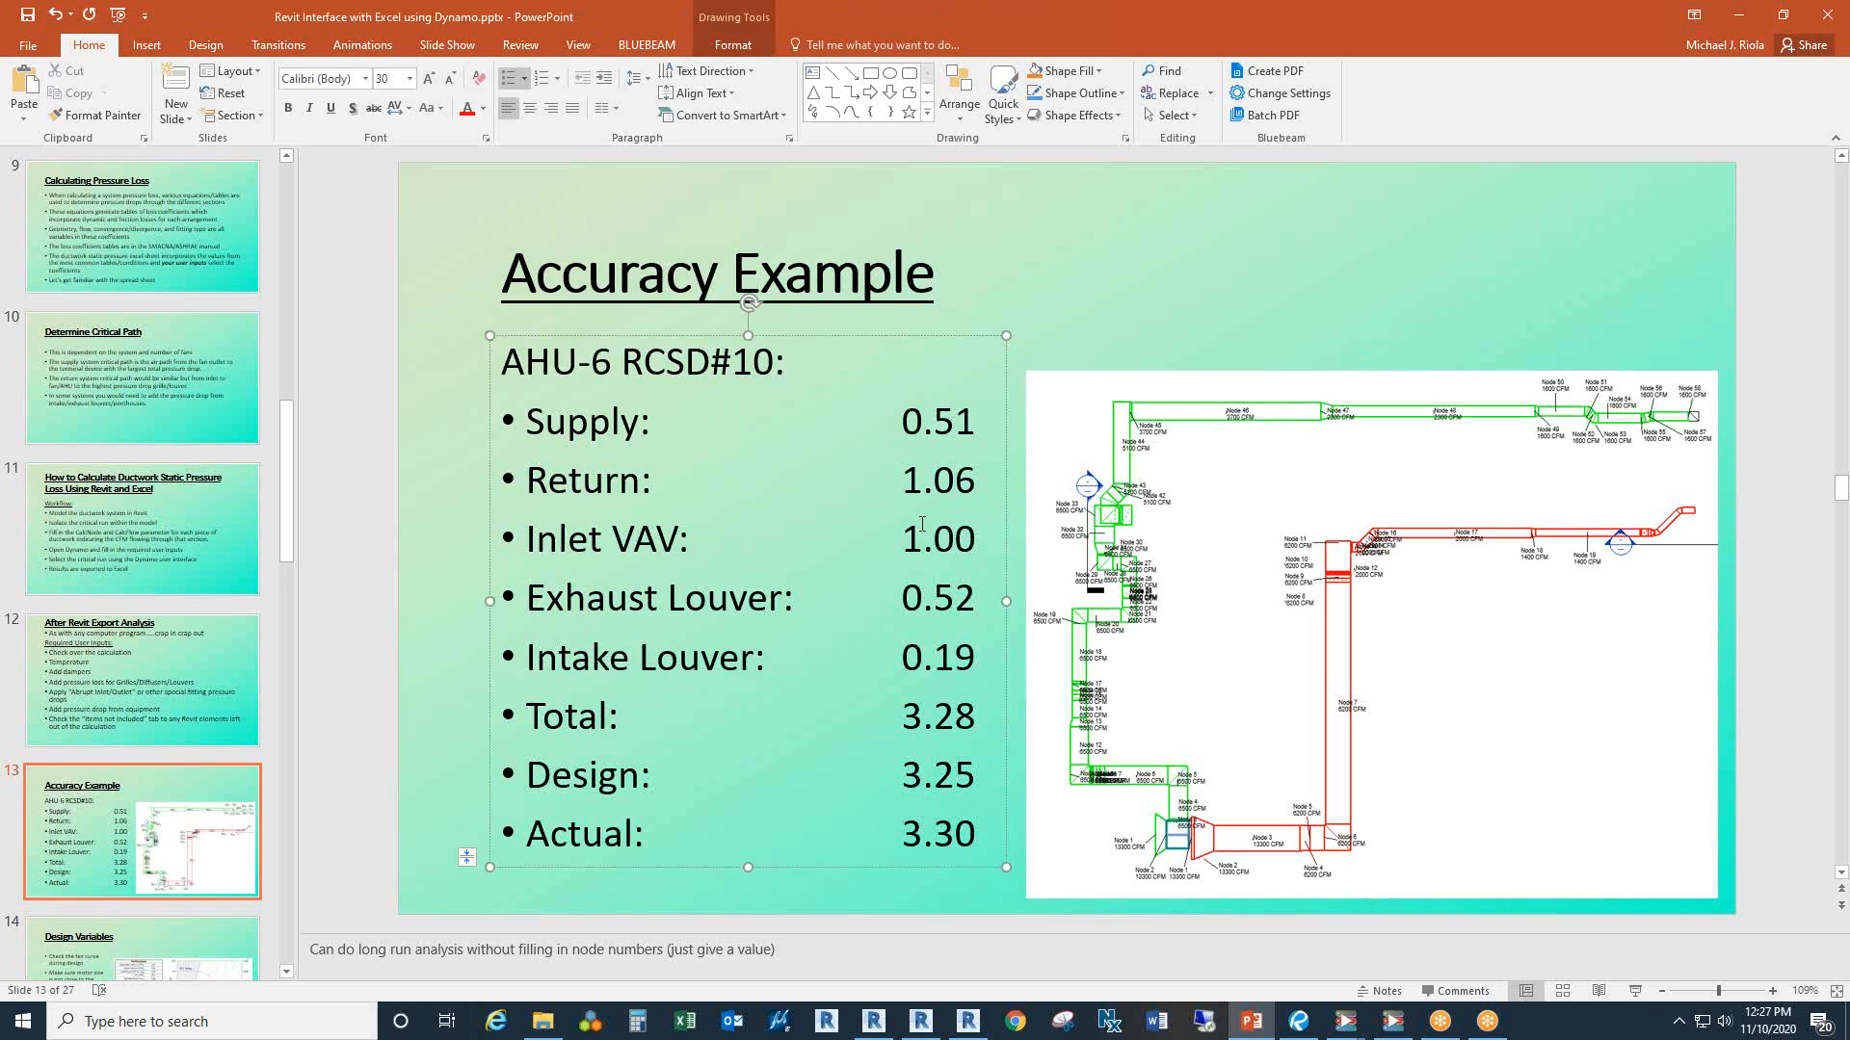
{"action": "left_click", "coordinate": [948, 425]}
{"action": "left_click", "coordinate": [950, 472]}
{"action": "left_click_drag", "start_coordinate": [907, 538], "coordinate": [945, 543]}
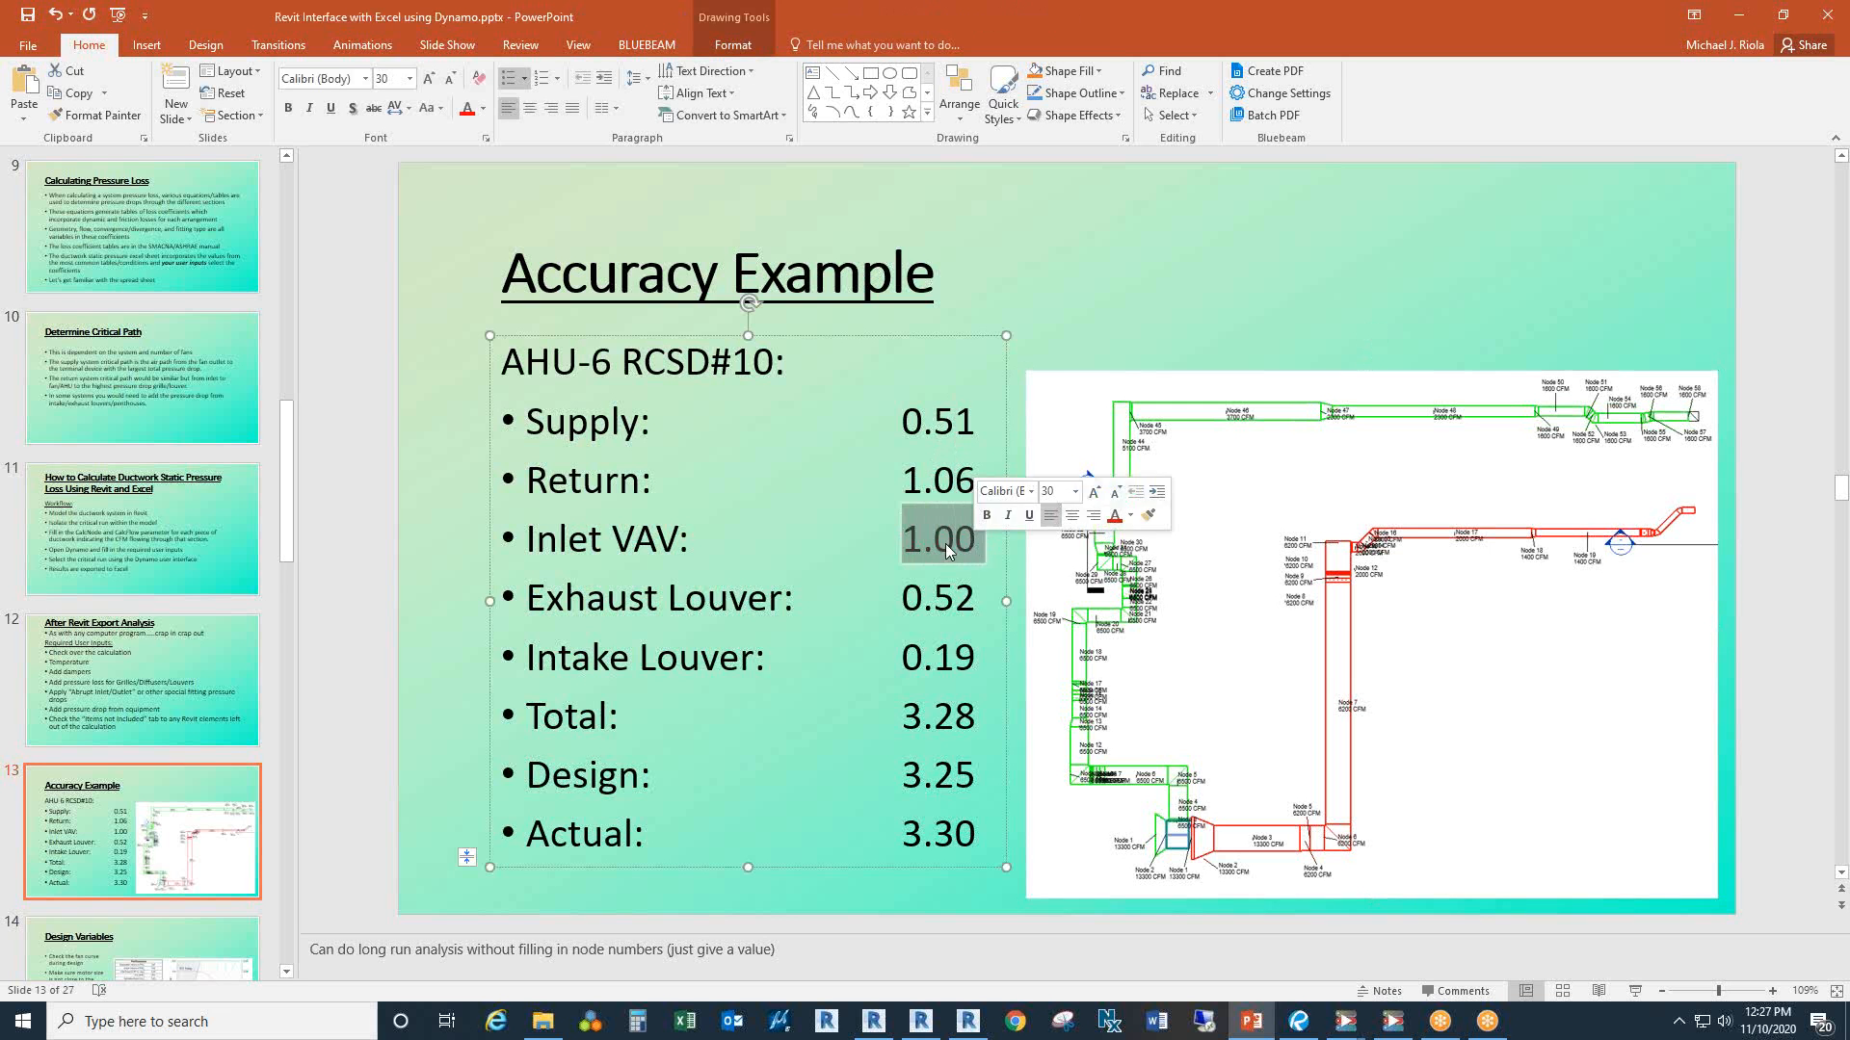
{"action": "left_click", "coordinate": [935, 545]}
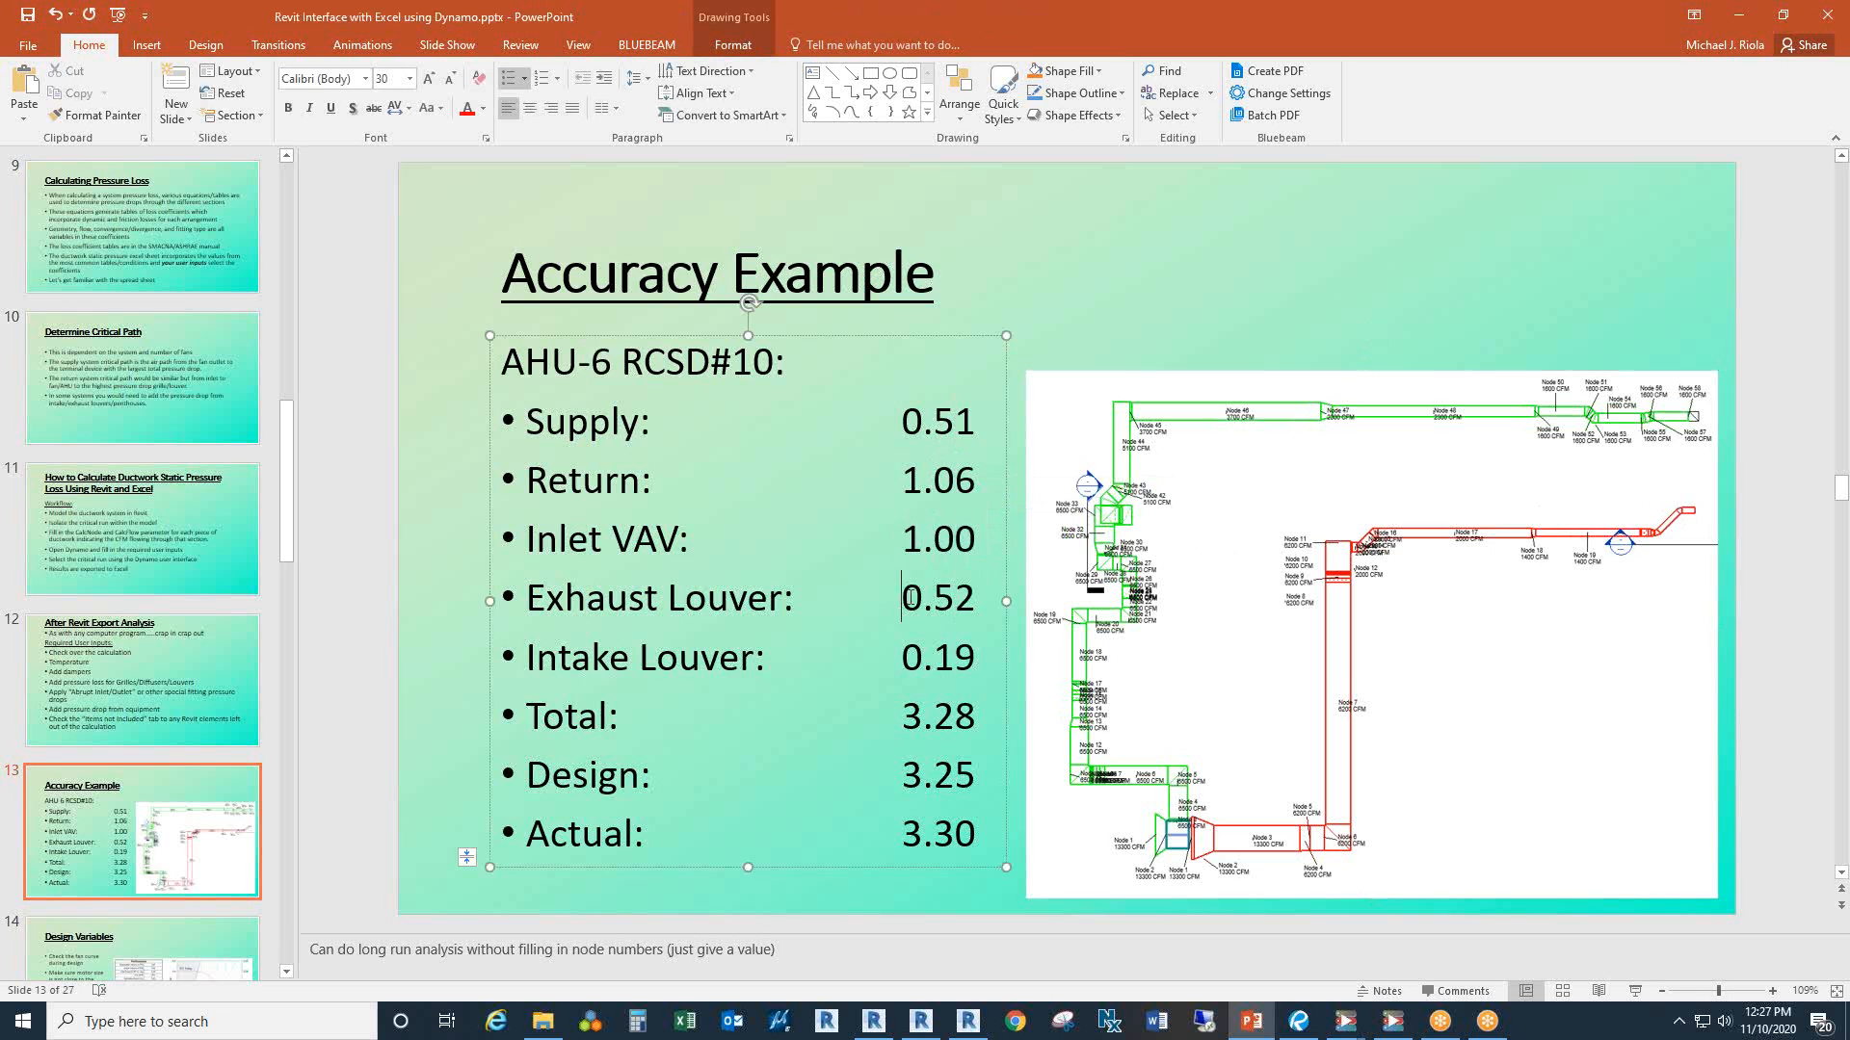
{"action": "left_click_drag", "start_coordinate": [909, 598], "coordinate": [976, 600]}
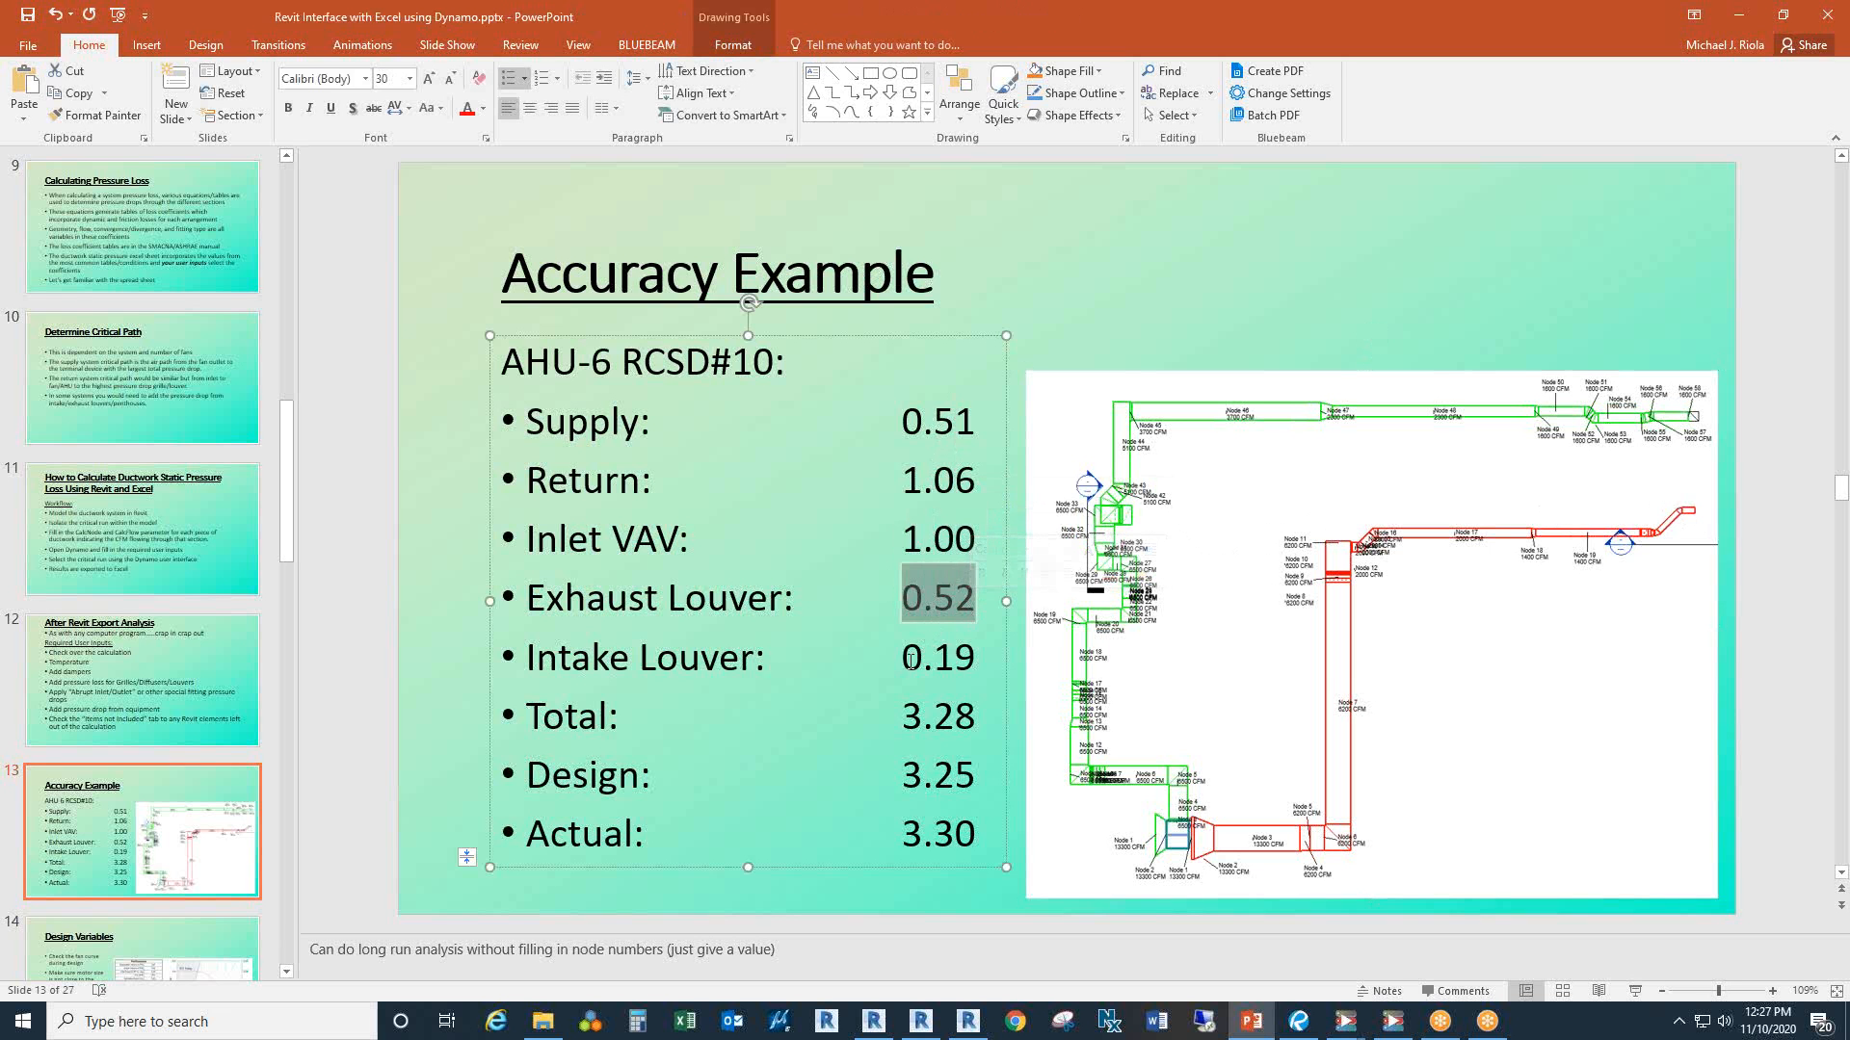
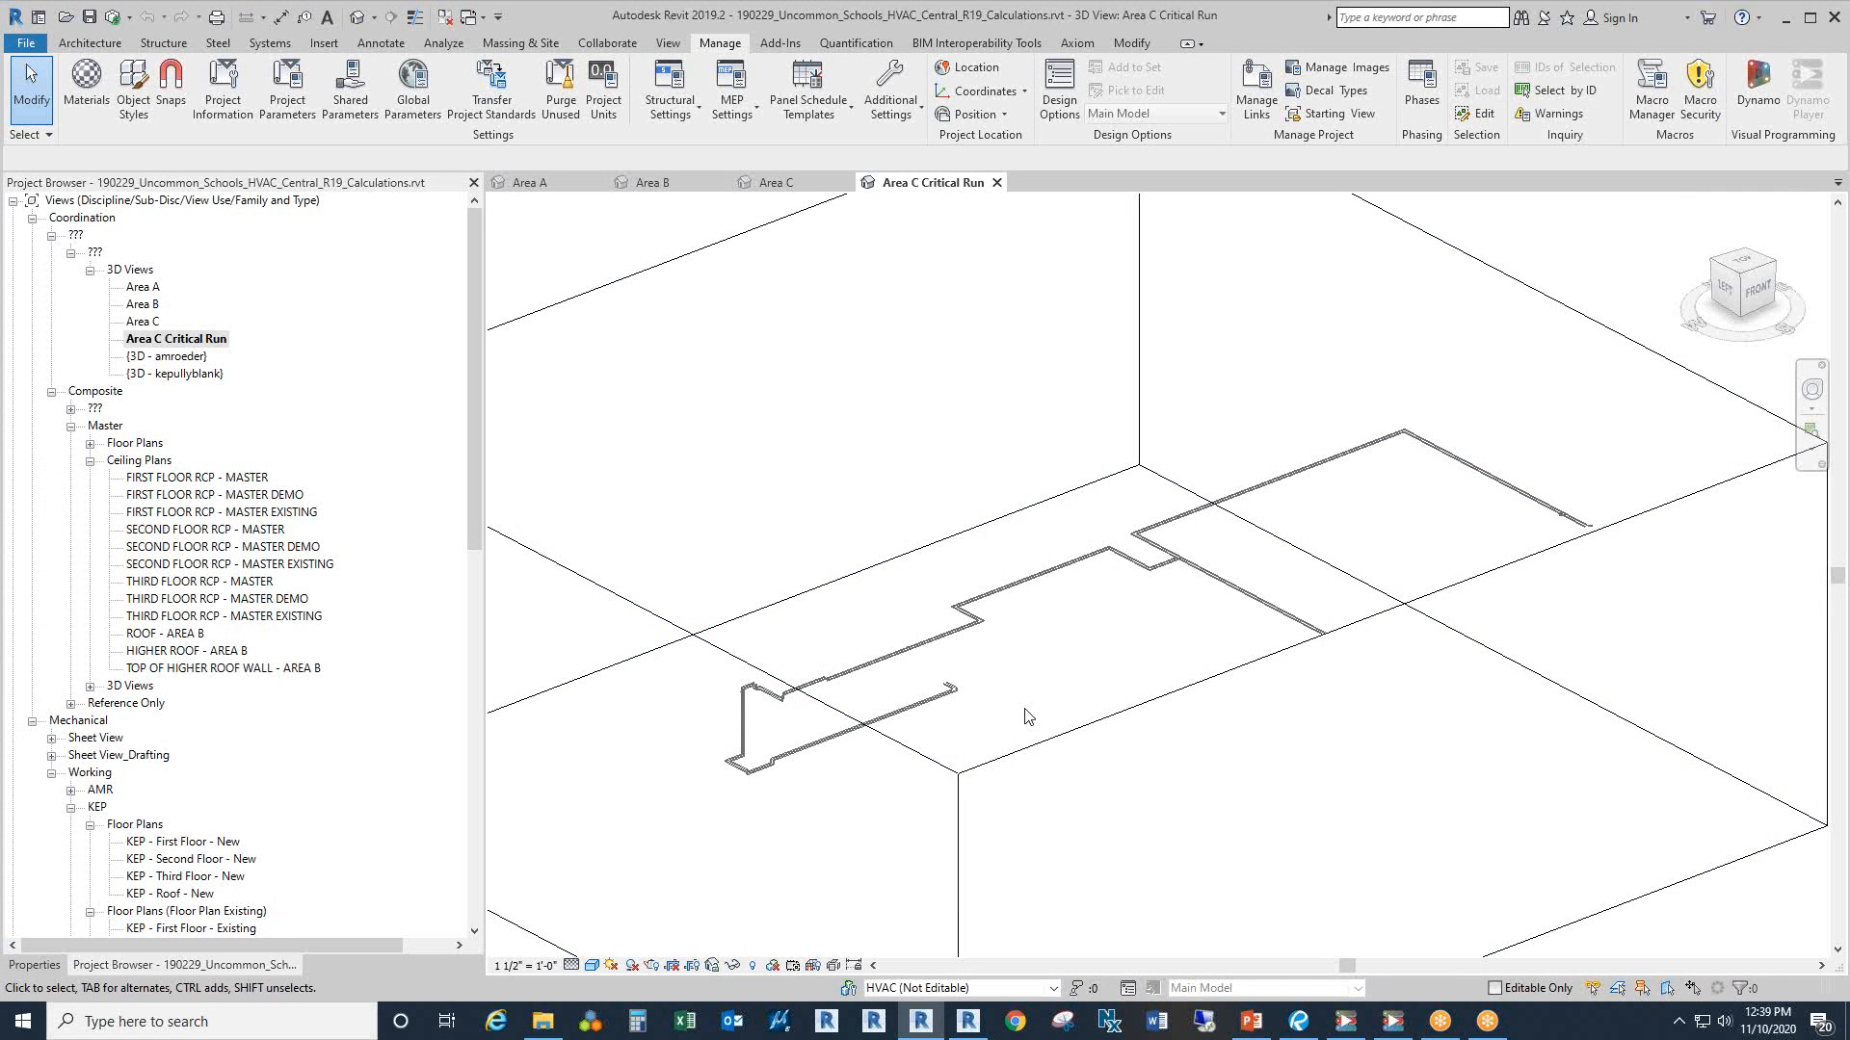
Step: Inspect the piping in the Area C Critical Run 3D view from another angle, picking out the long lower pipe
{"action": "left_click_drag", "start_coordinate": [1234, 831], "coordinate": [1290, 838]}
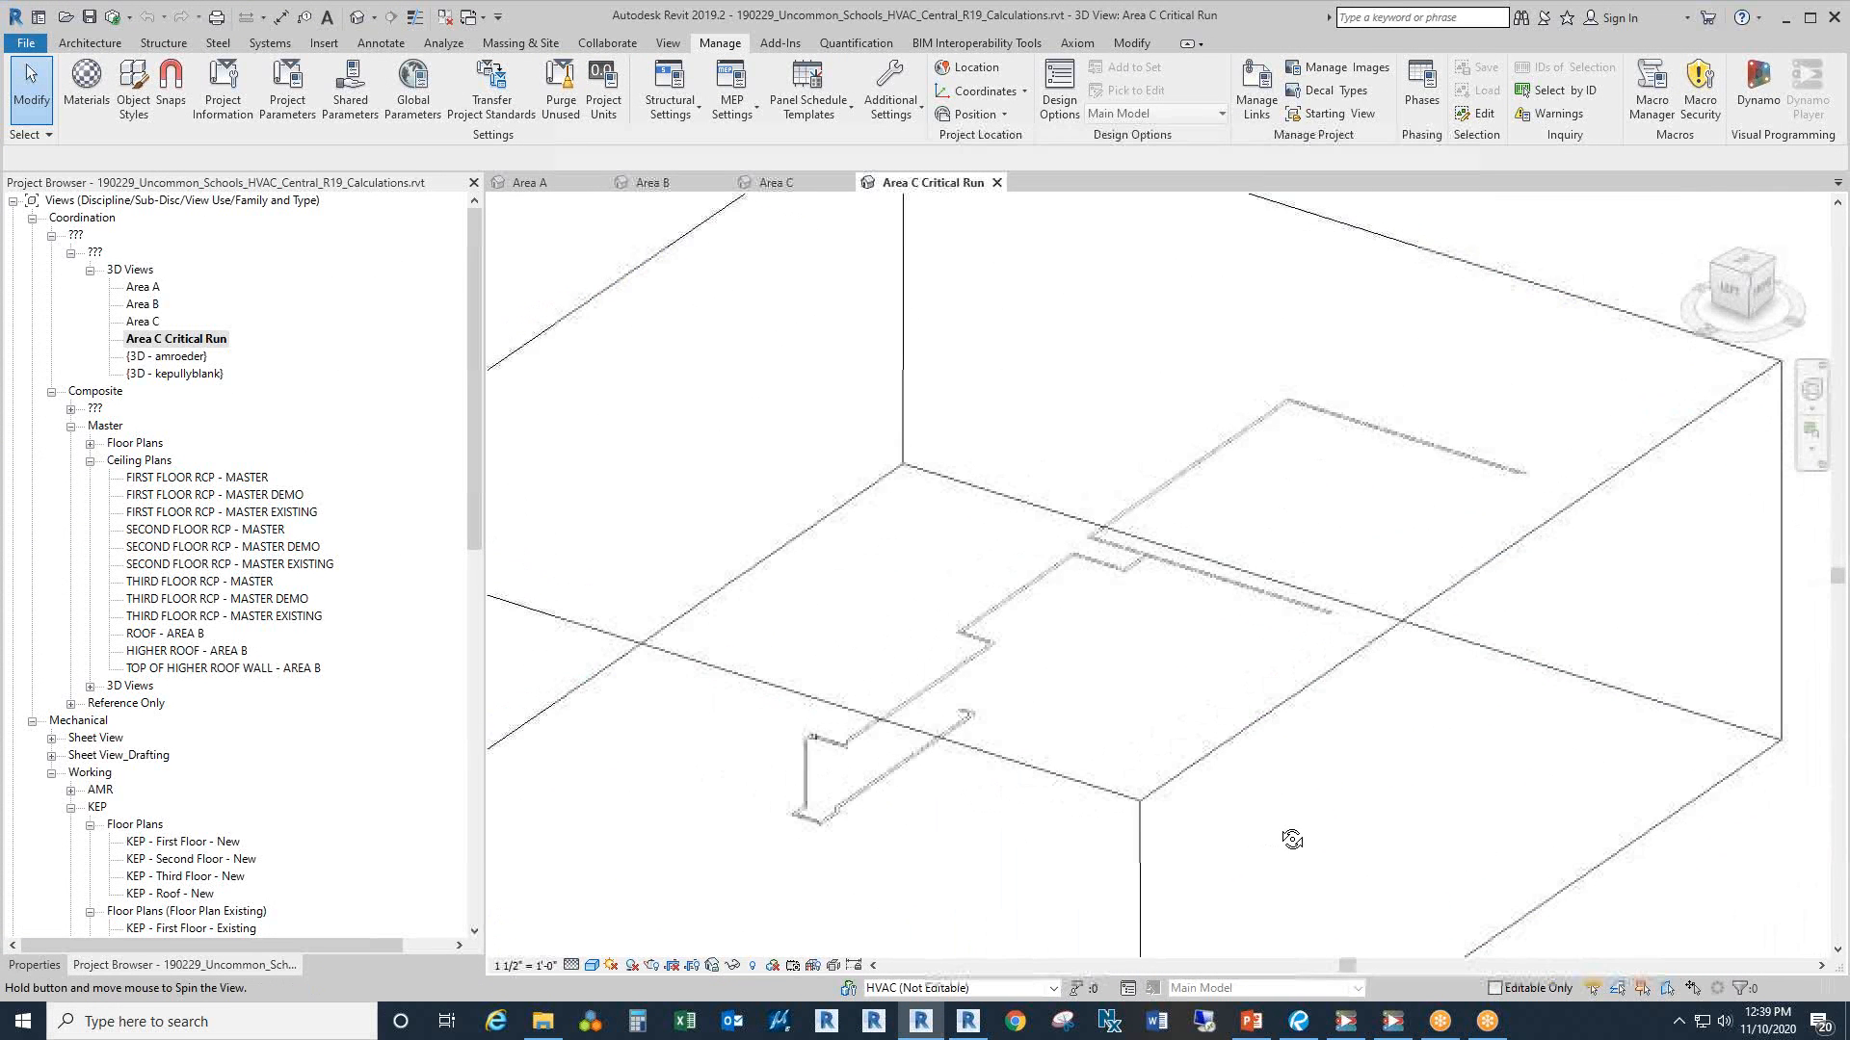
{"action": "scroll", "coordinate": [860, 795], "scroll_direction": "up", "scroll_amount": 2}
{"action": "left_click", "coordinate": [861, 796]}
{"action": "scroll", "coordinate": [898, 714], "scroll_direction": "down", "scroll_amount": 4}
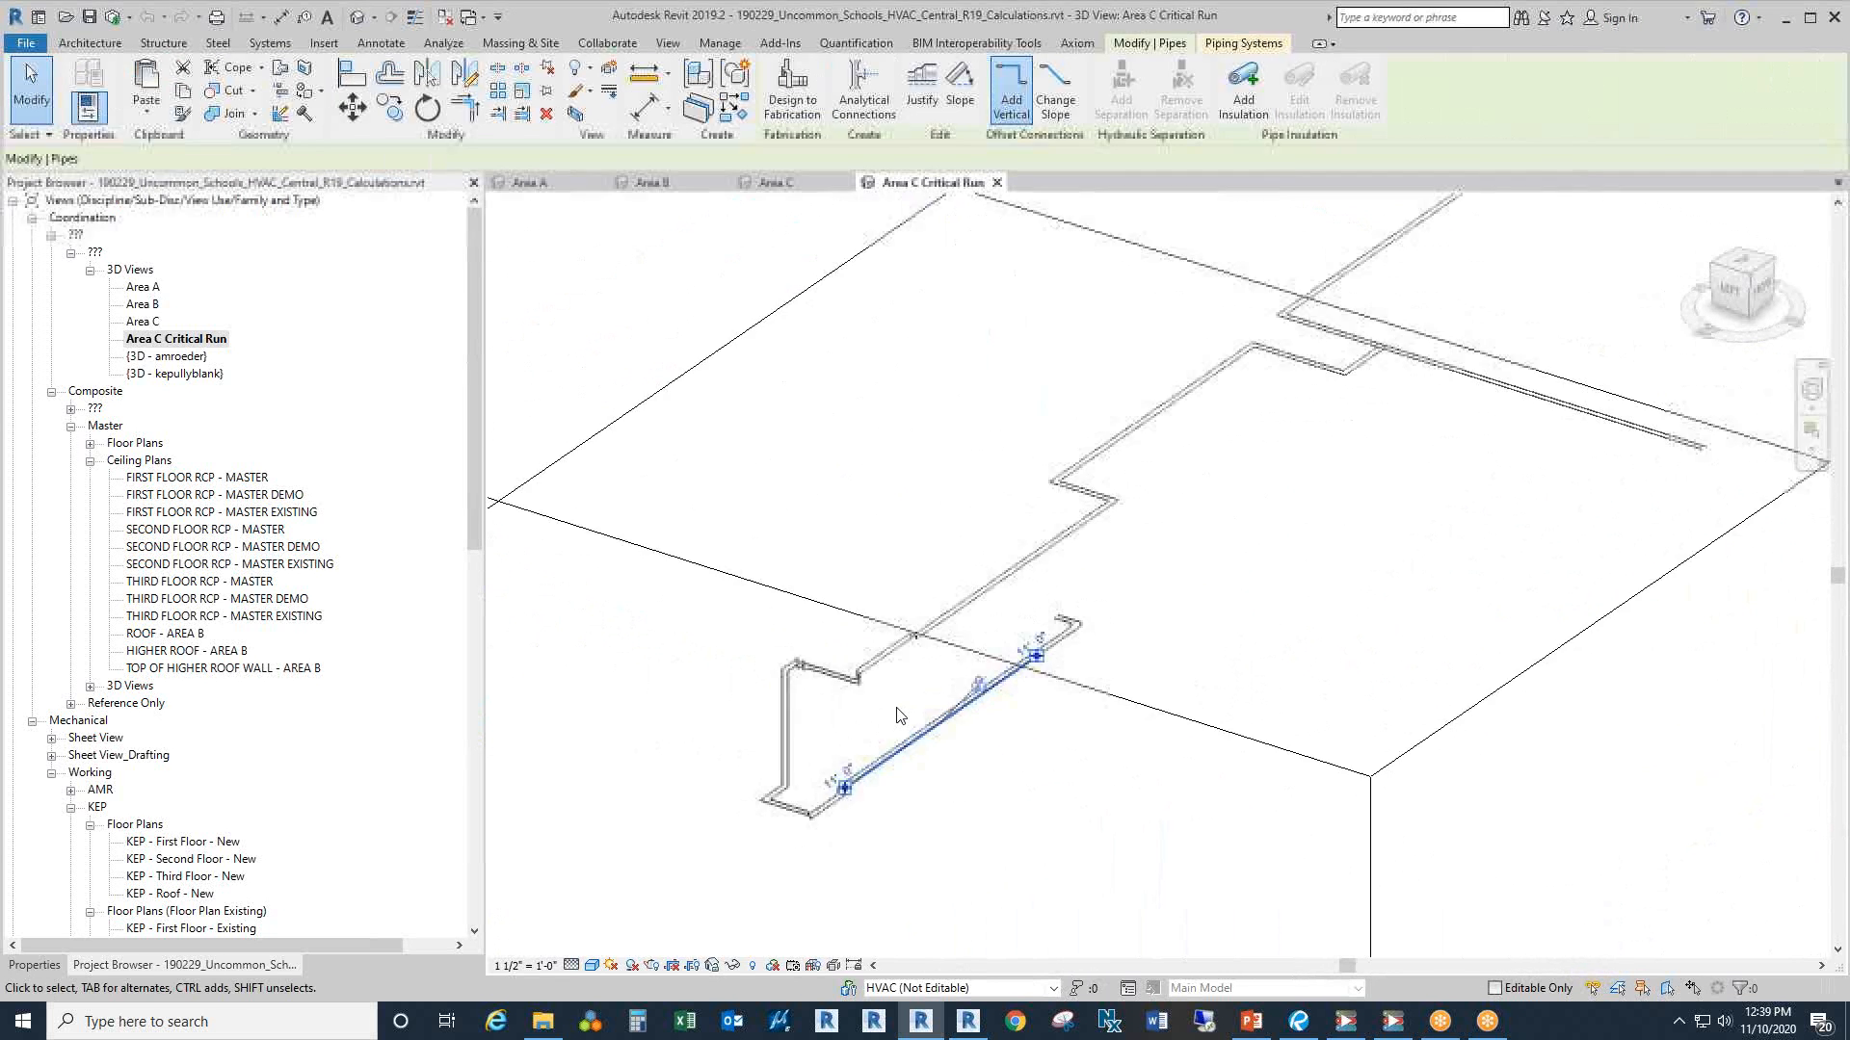
{"action": "left_click", "coordinate": [1228, 639]}
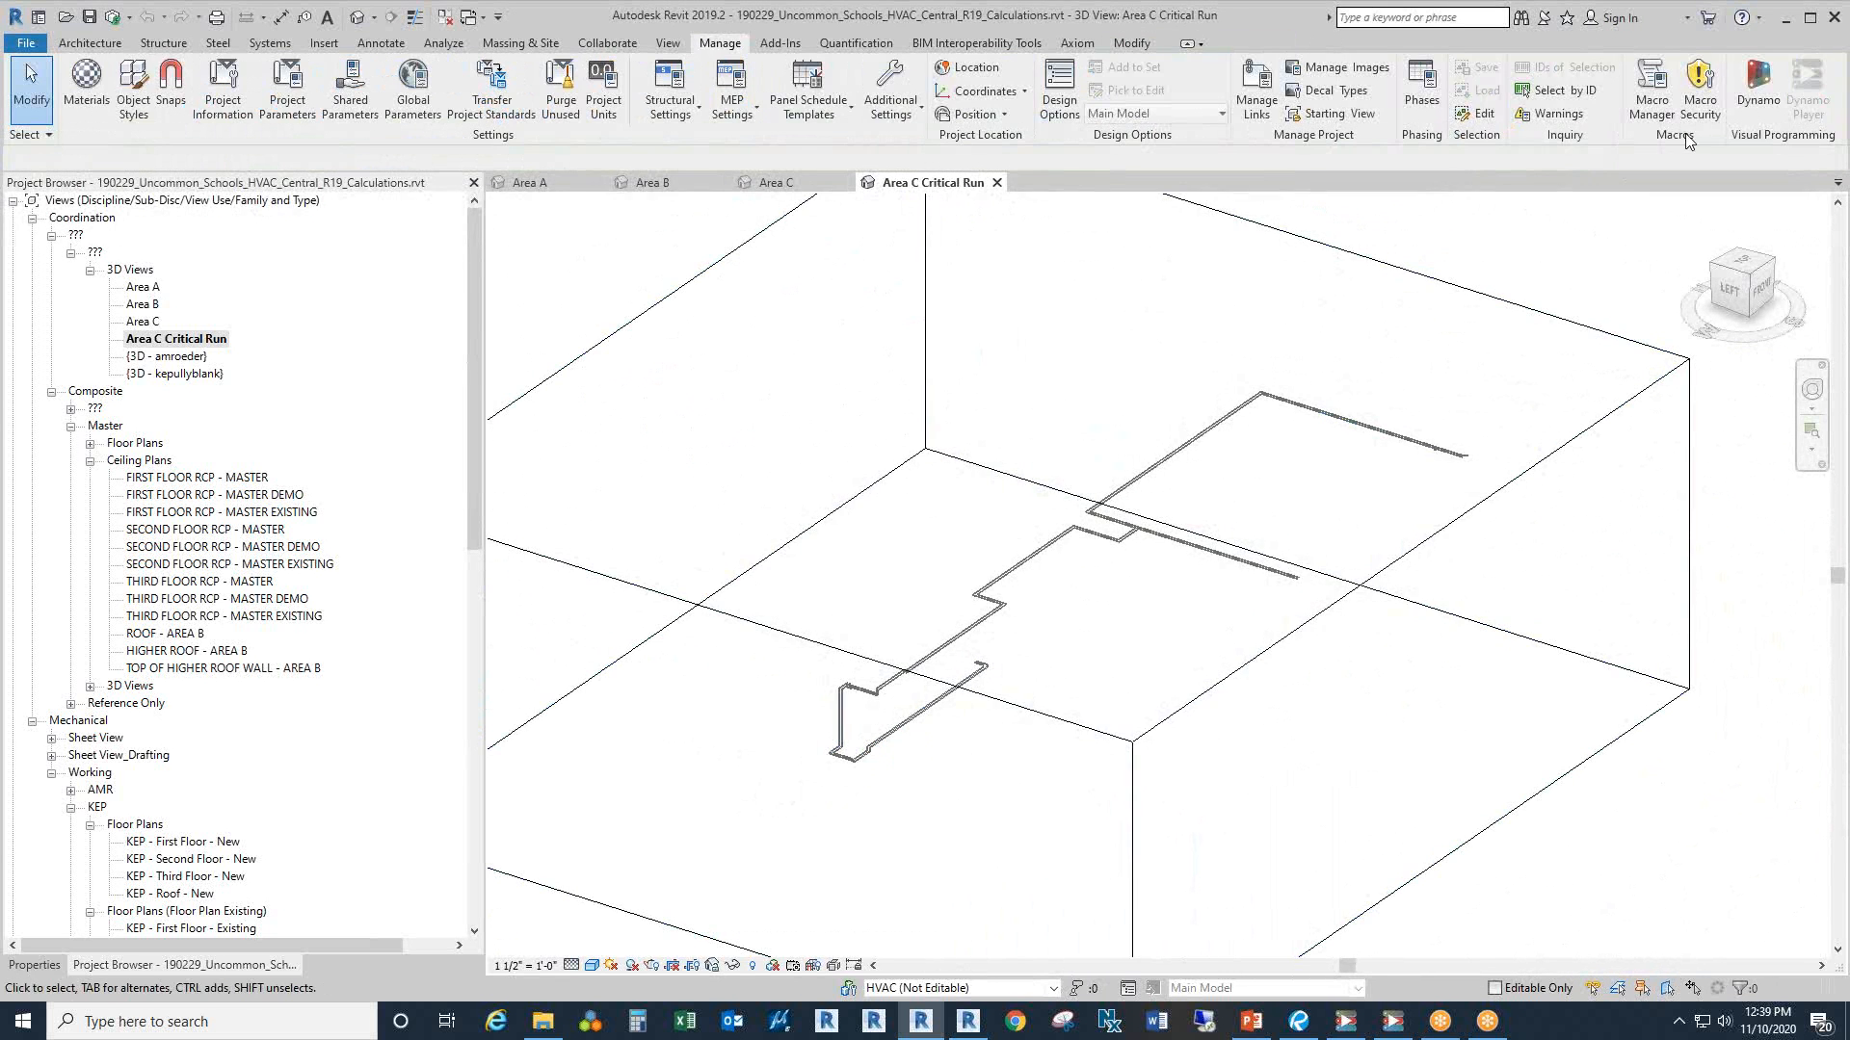
Step: Open the Pump Head Calculator inputs in the 190229 project's Dynamo Player and select the whole critical piping run as model elements
{"action": "left_click", "coordinate": [1346, 1023]}
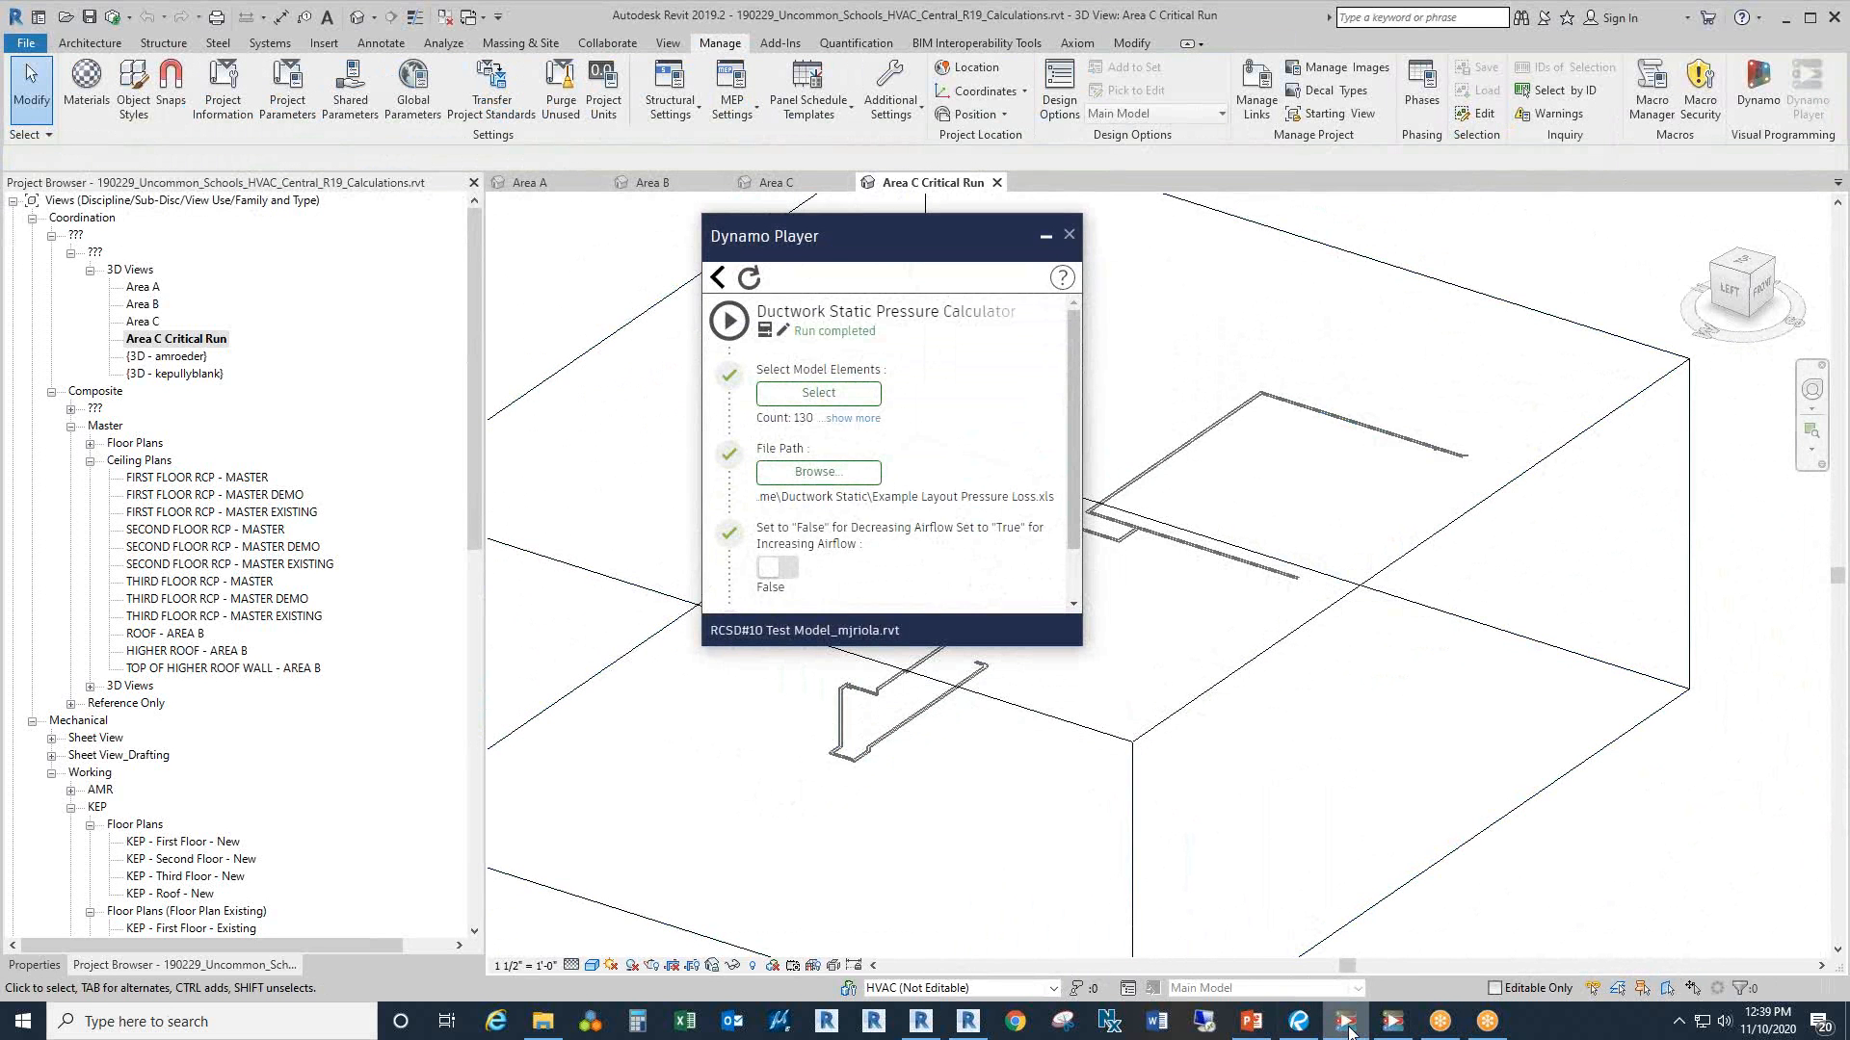
{"action": "left_click", "coordinate": [1345, 1023]}
{"action": "left_click", "coordinate": [1392, 1023]}
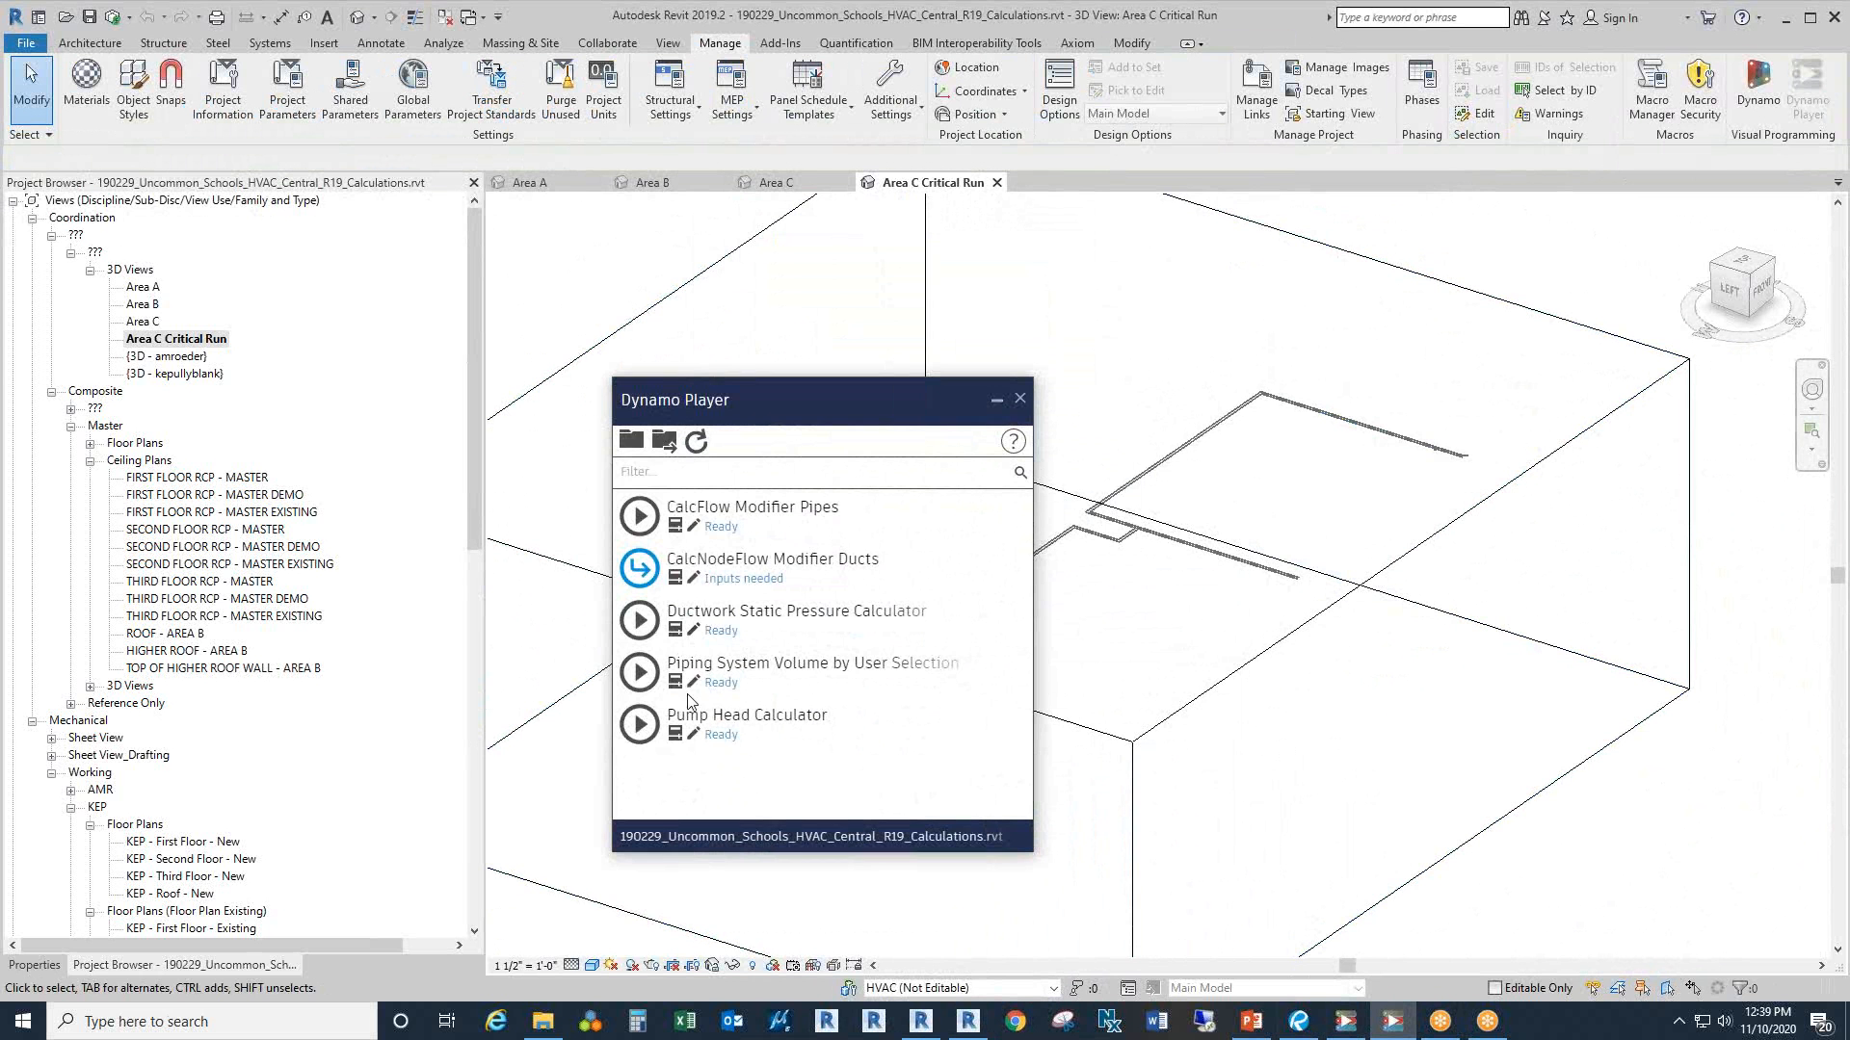
{"action": "left_click", "coordinate": [674, 733]}
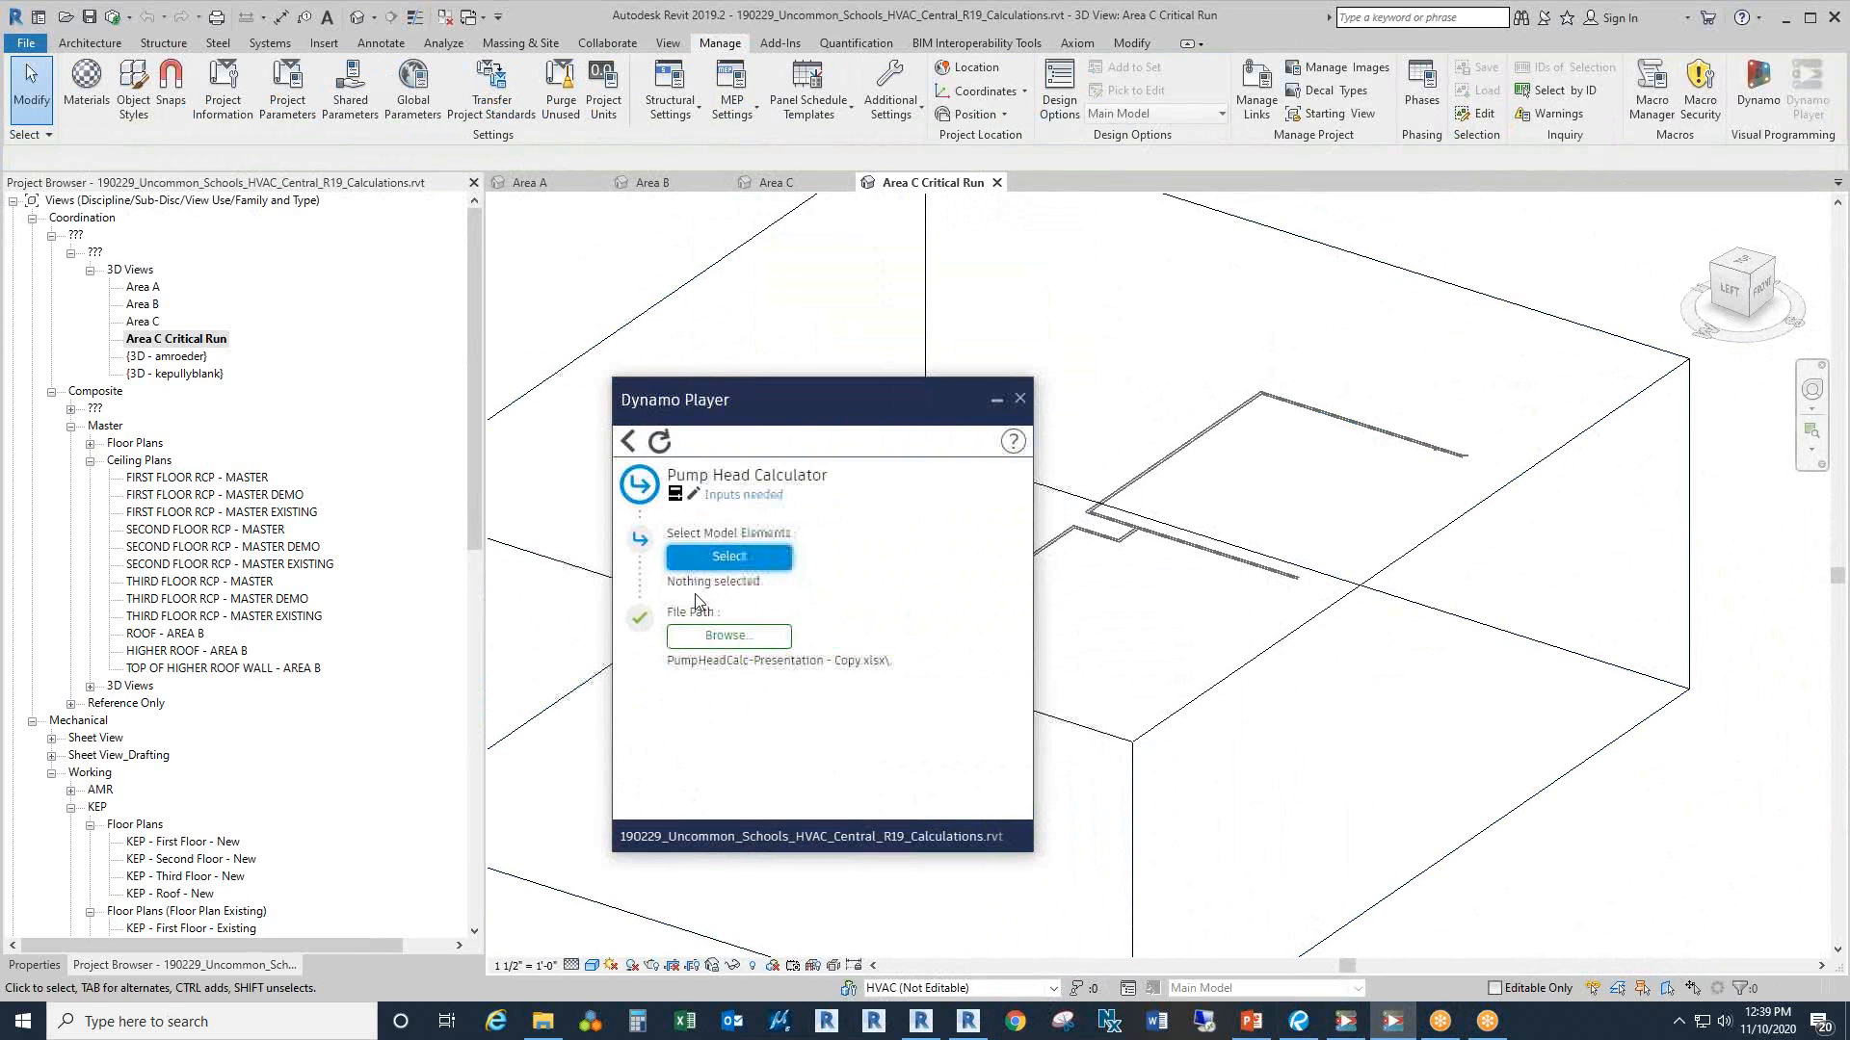
{"action": "left_click", "coordinate": [718, 556]}
{"action": "left_click_drag", "start_coordinate": [590, 233], "coordinate": [1677, 870]}
Step: Set the file path to 190229 Hot Water Pump Head Calc.xlsx in the Pump Head folder and run the Pump Head Calculator
{"action": "left_click", "coordinate": [762, 640]}
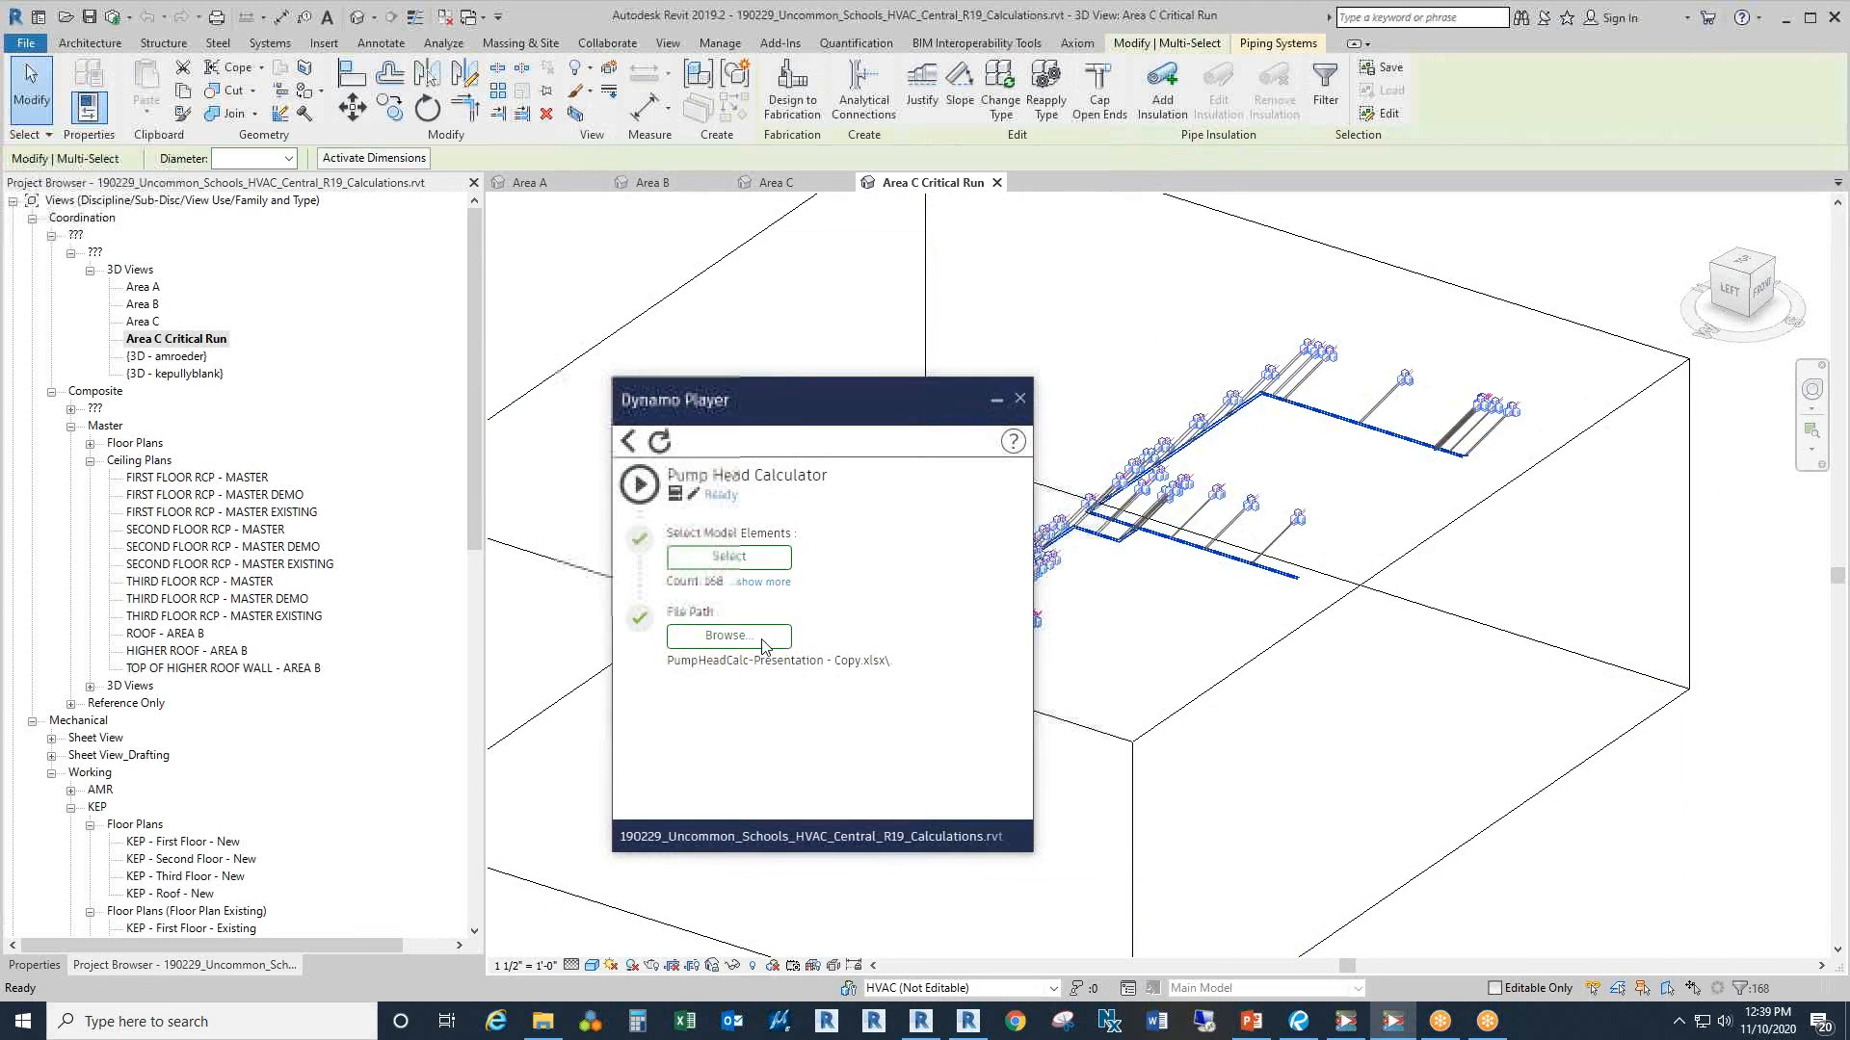
{"action": "left_click", "coordinate": [1059, 391]}
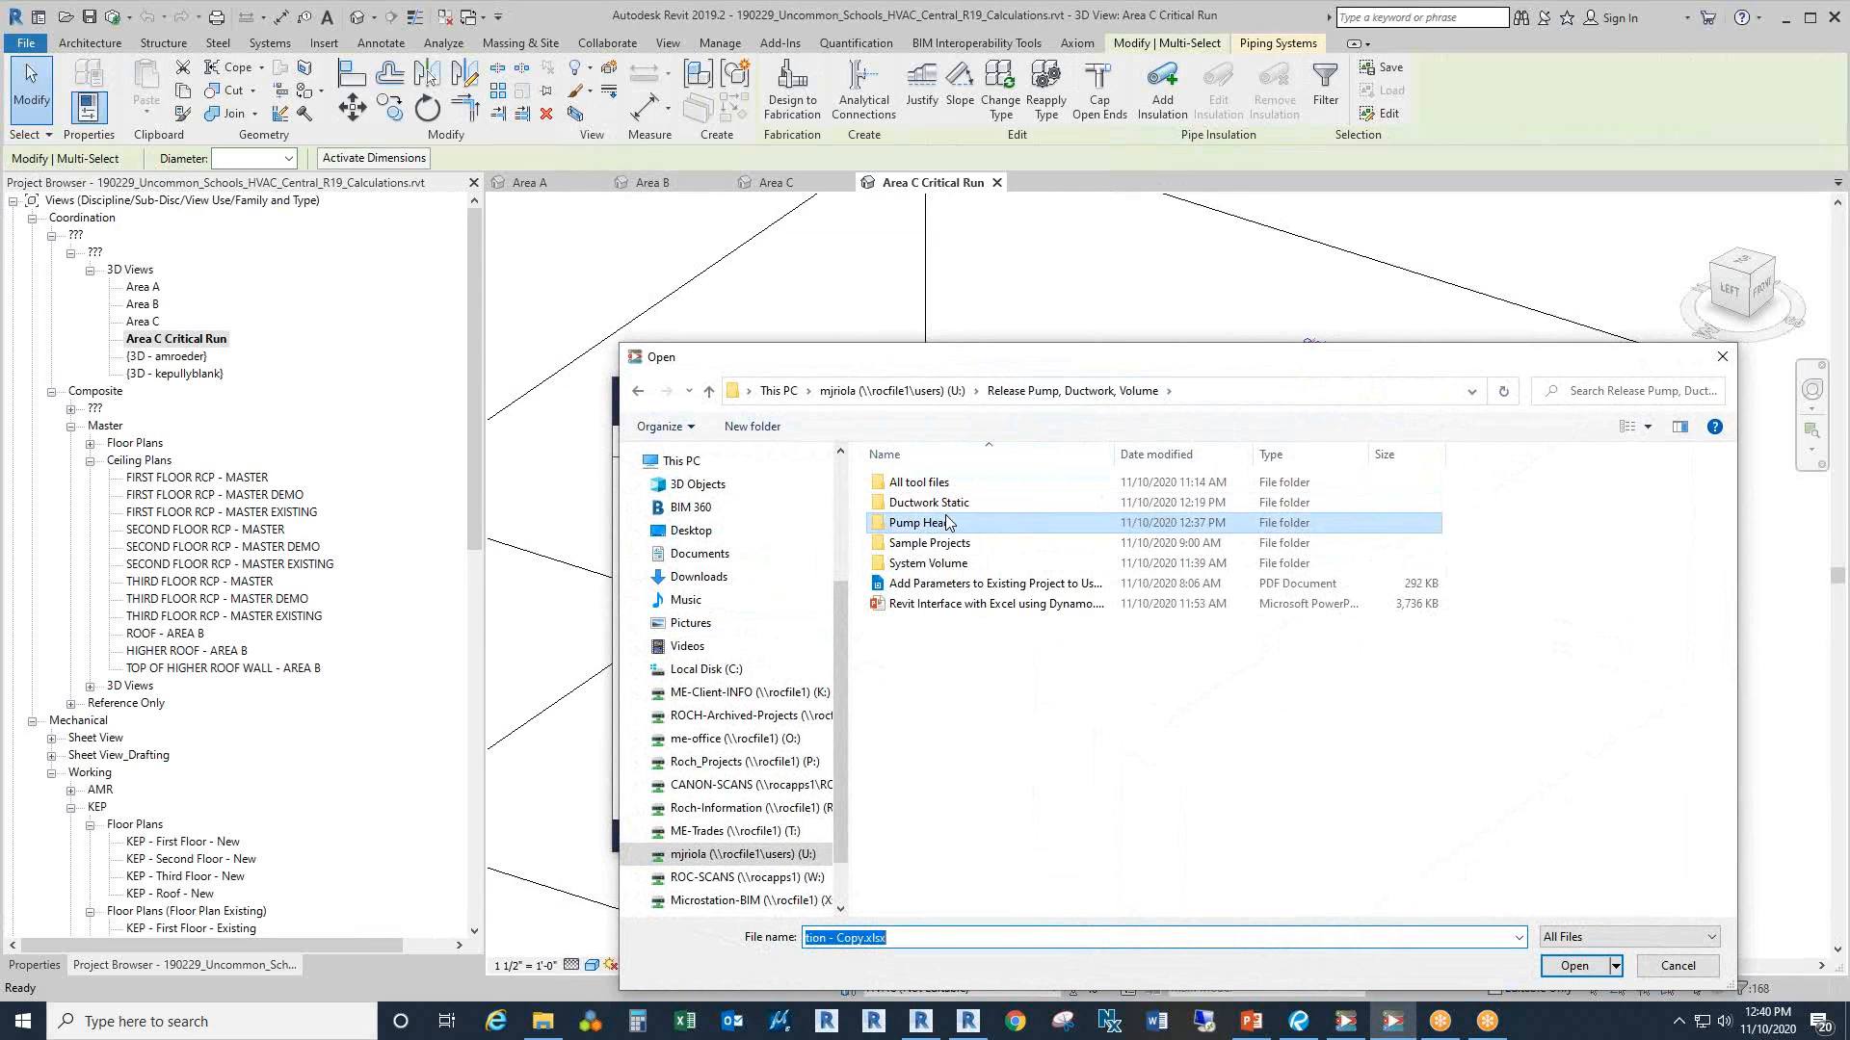
{"action": "double_click", "coordinate": [944, 523]}
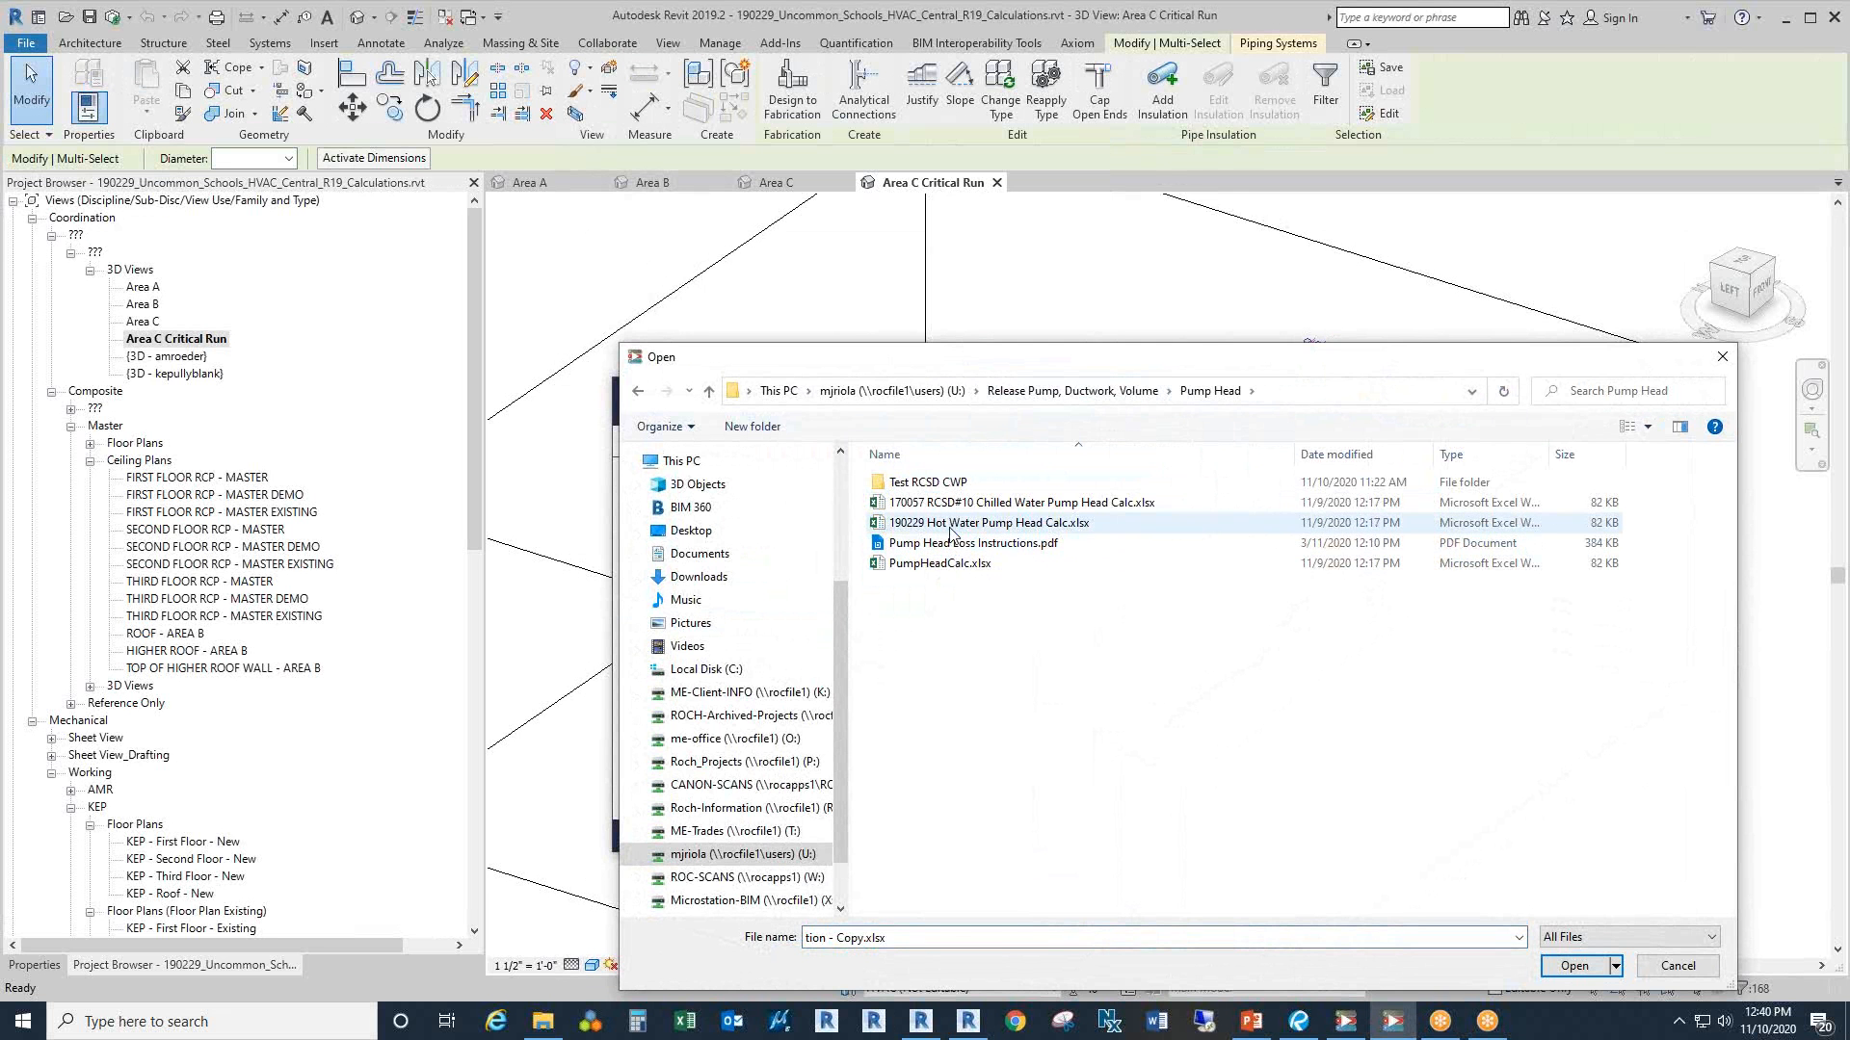
{"action": "left_click", "coordinate": [949, 525]}
{"action": "left_click_drag", "start_coordinate": [1013, 366], "coordinate": [887, 260]}
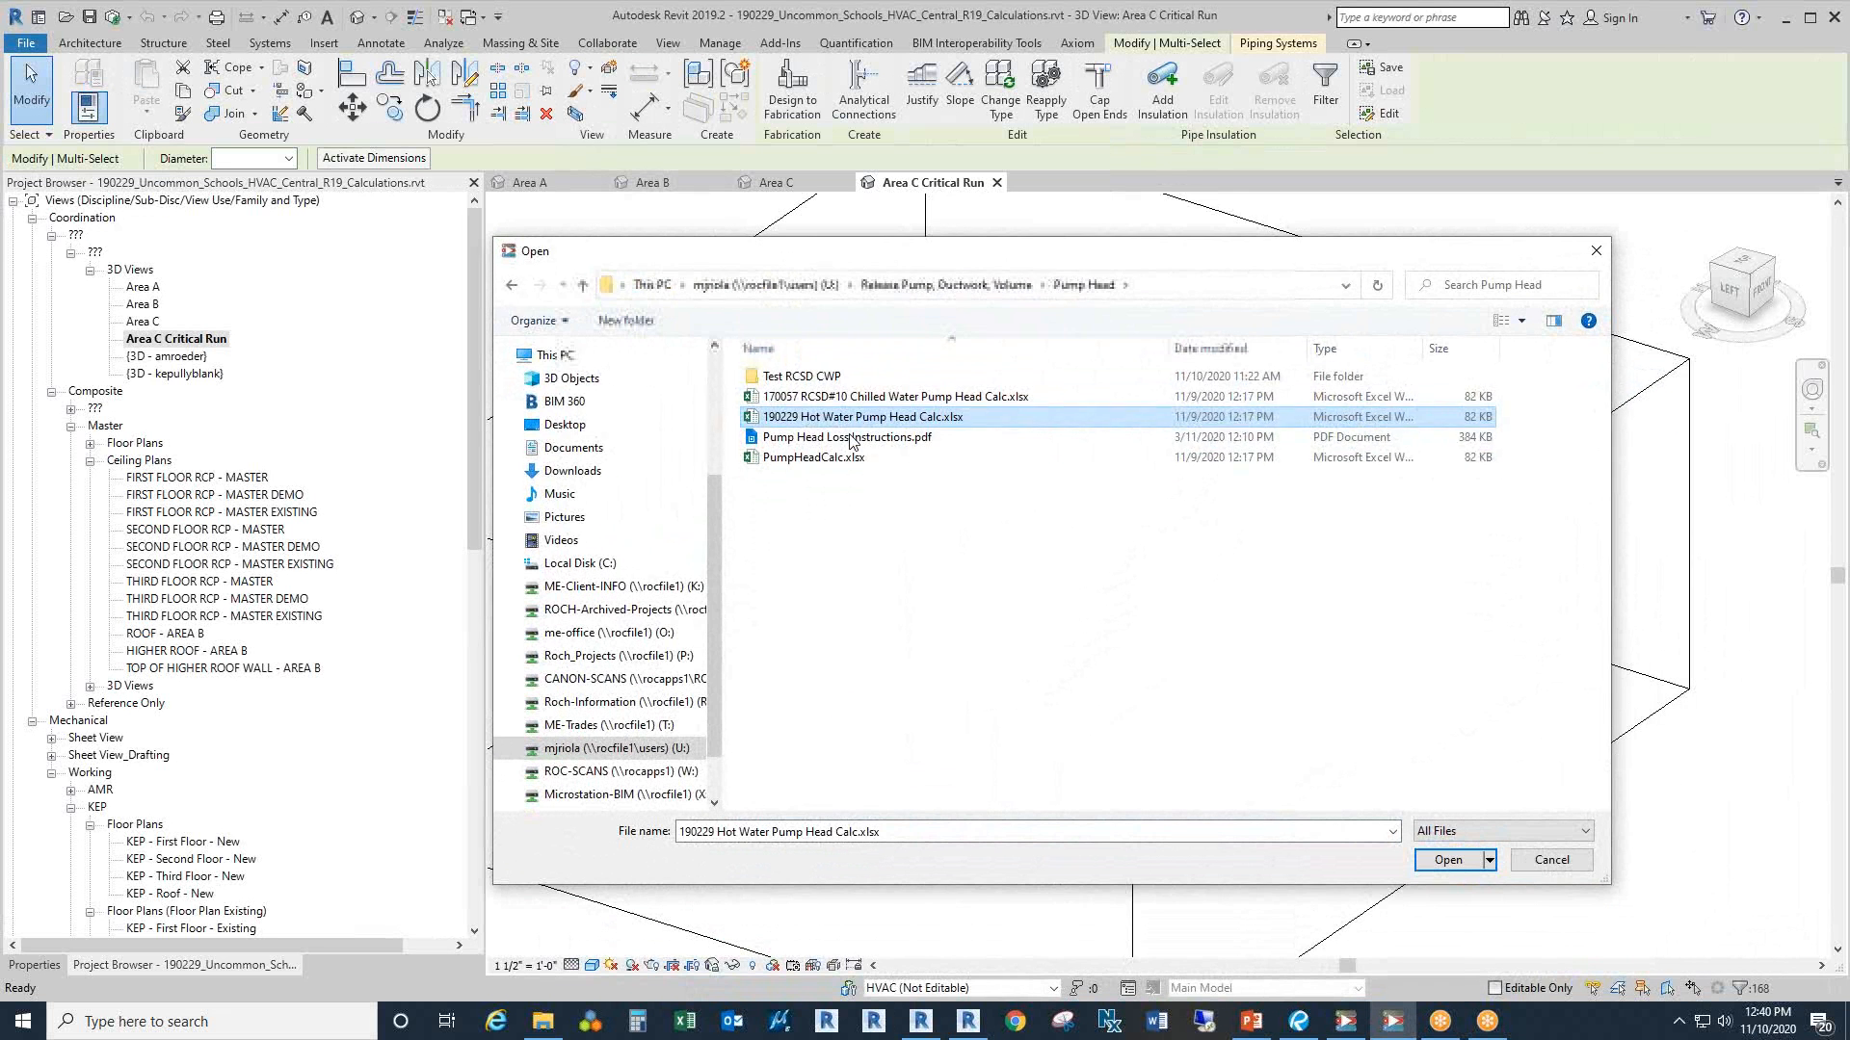
{"action": "left_click", "coordinate": [1447, 859]}
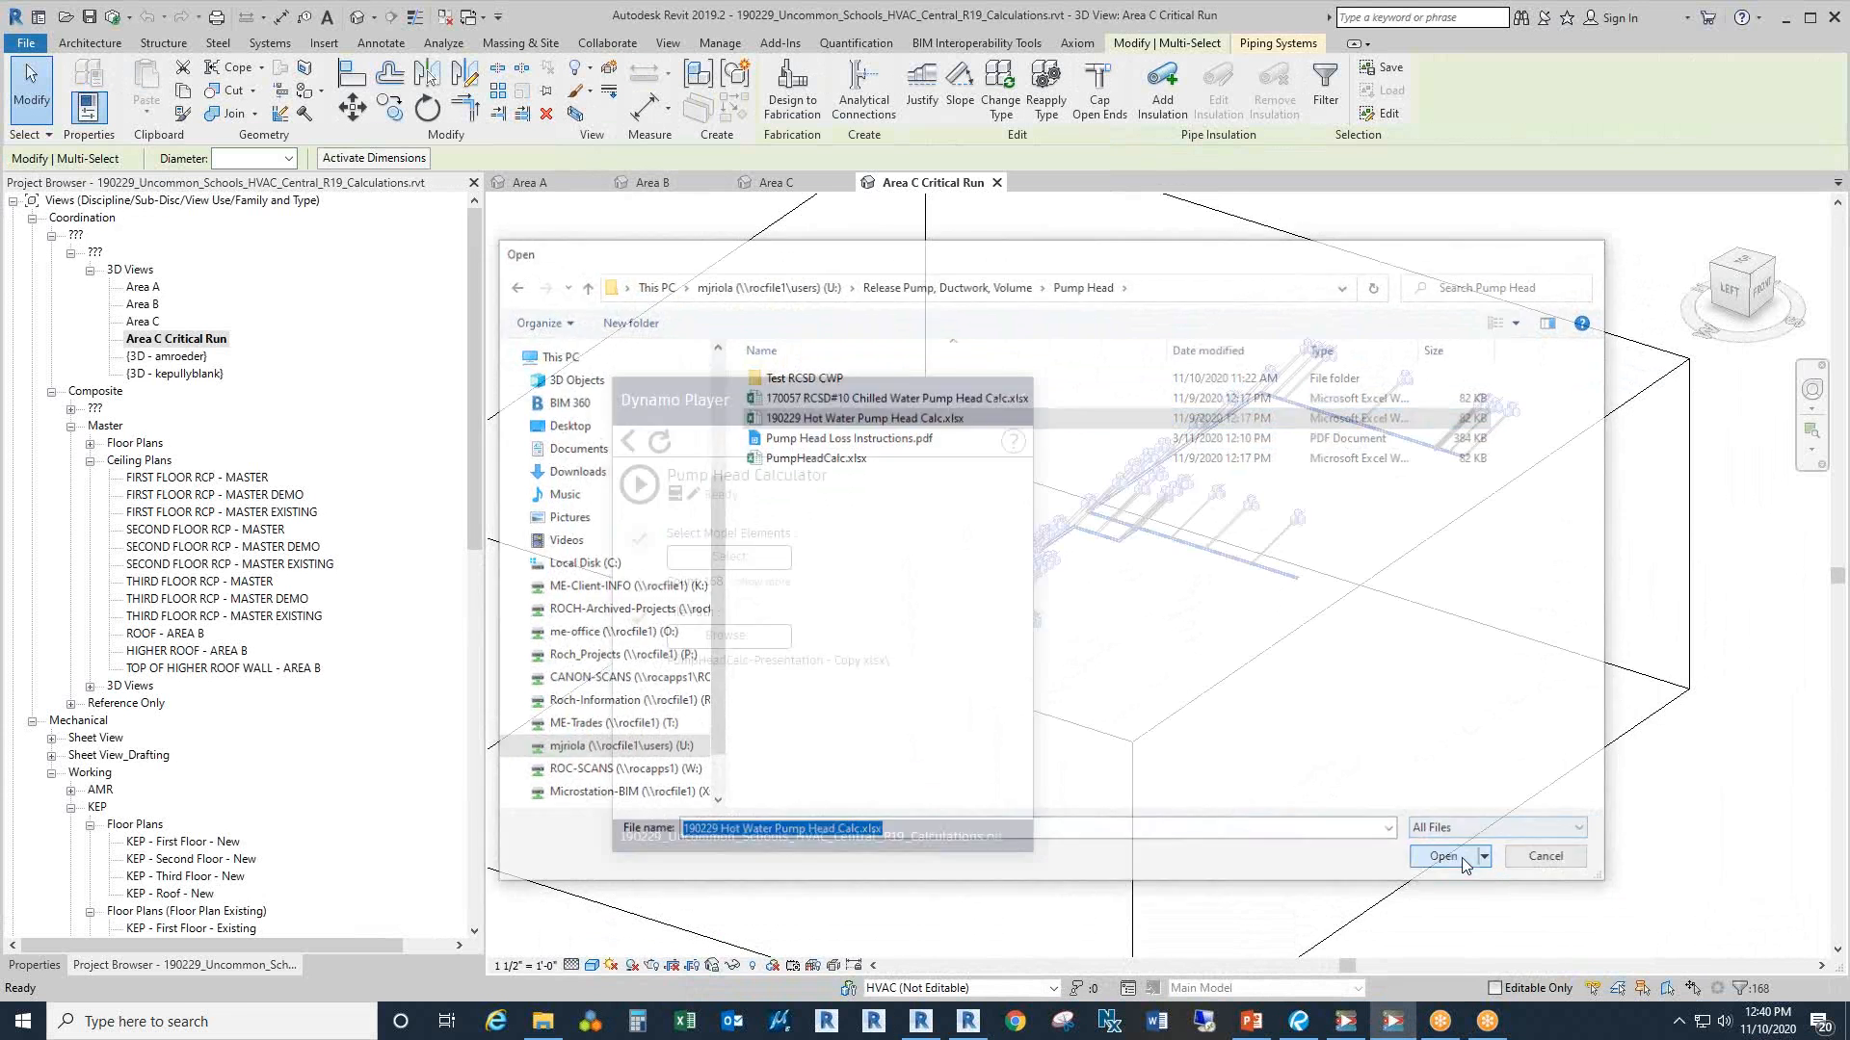
{"action": "left_click", "coordinate": [640, 485]}
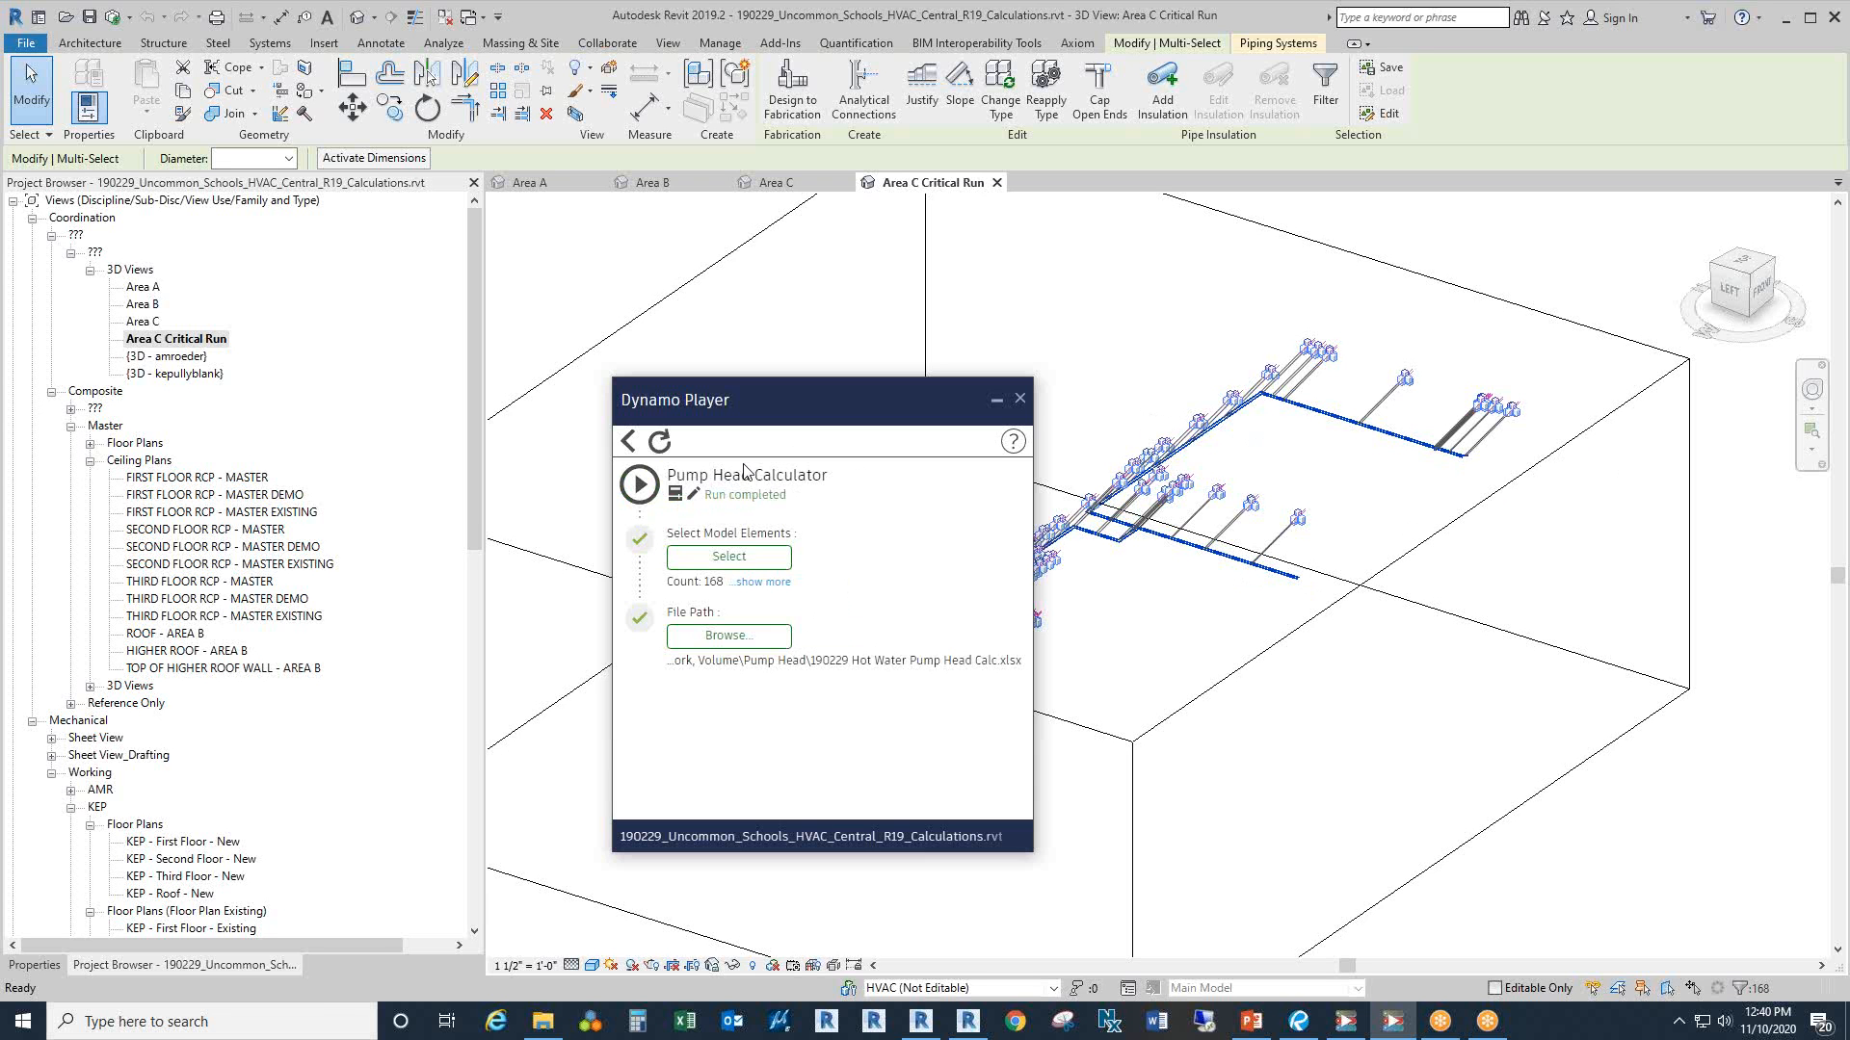
Step: Bring up the exported hot water workbook in Excel at full size and review its pipe sizes, loop lengths and fitting quantities
{"action": "left_click", "coordinate": [542, 1021]}
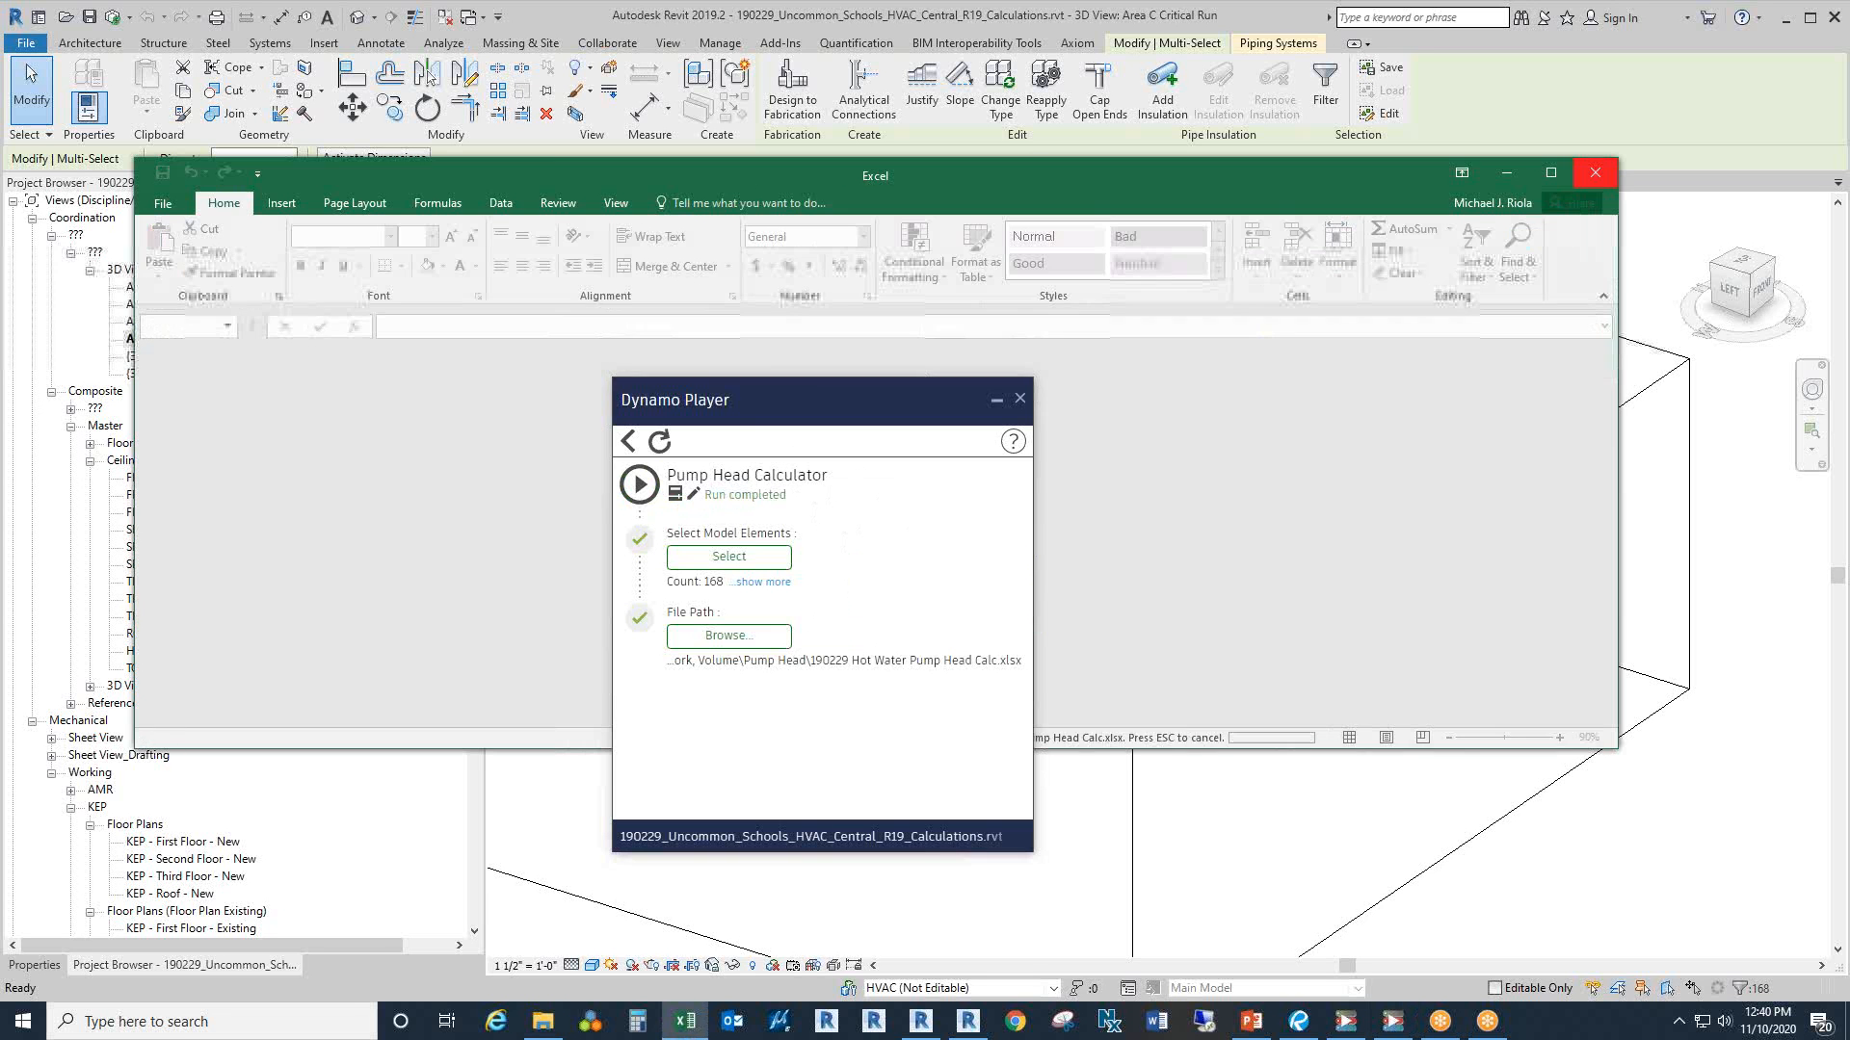
{"action": "double_click", "coordinate": [902, 177]}
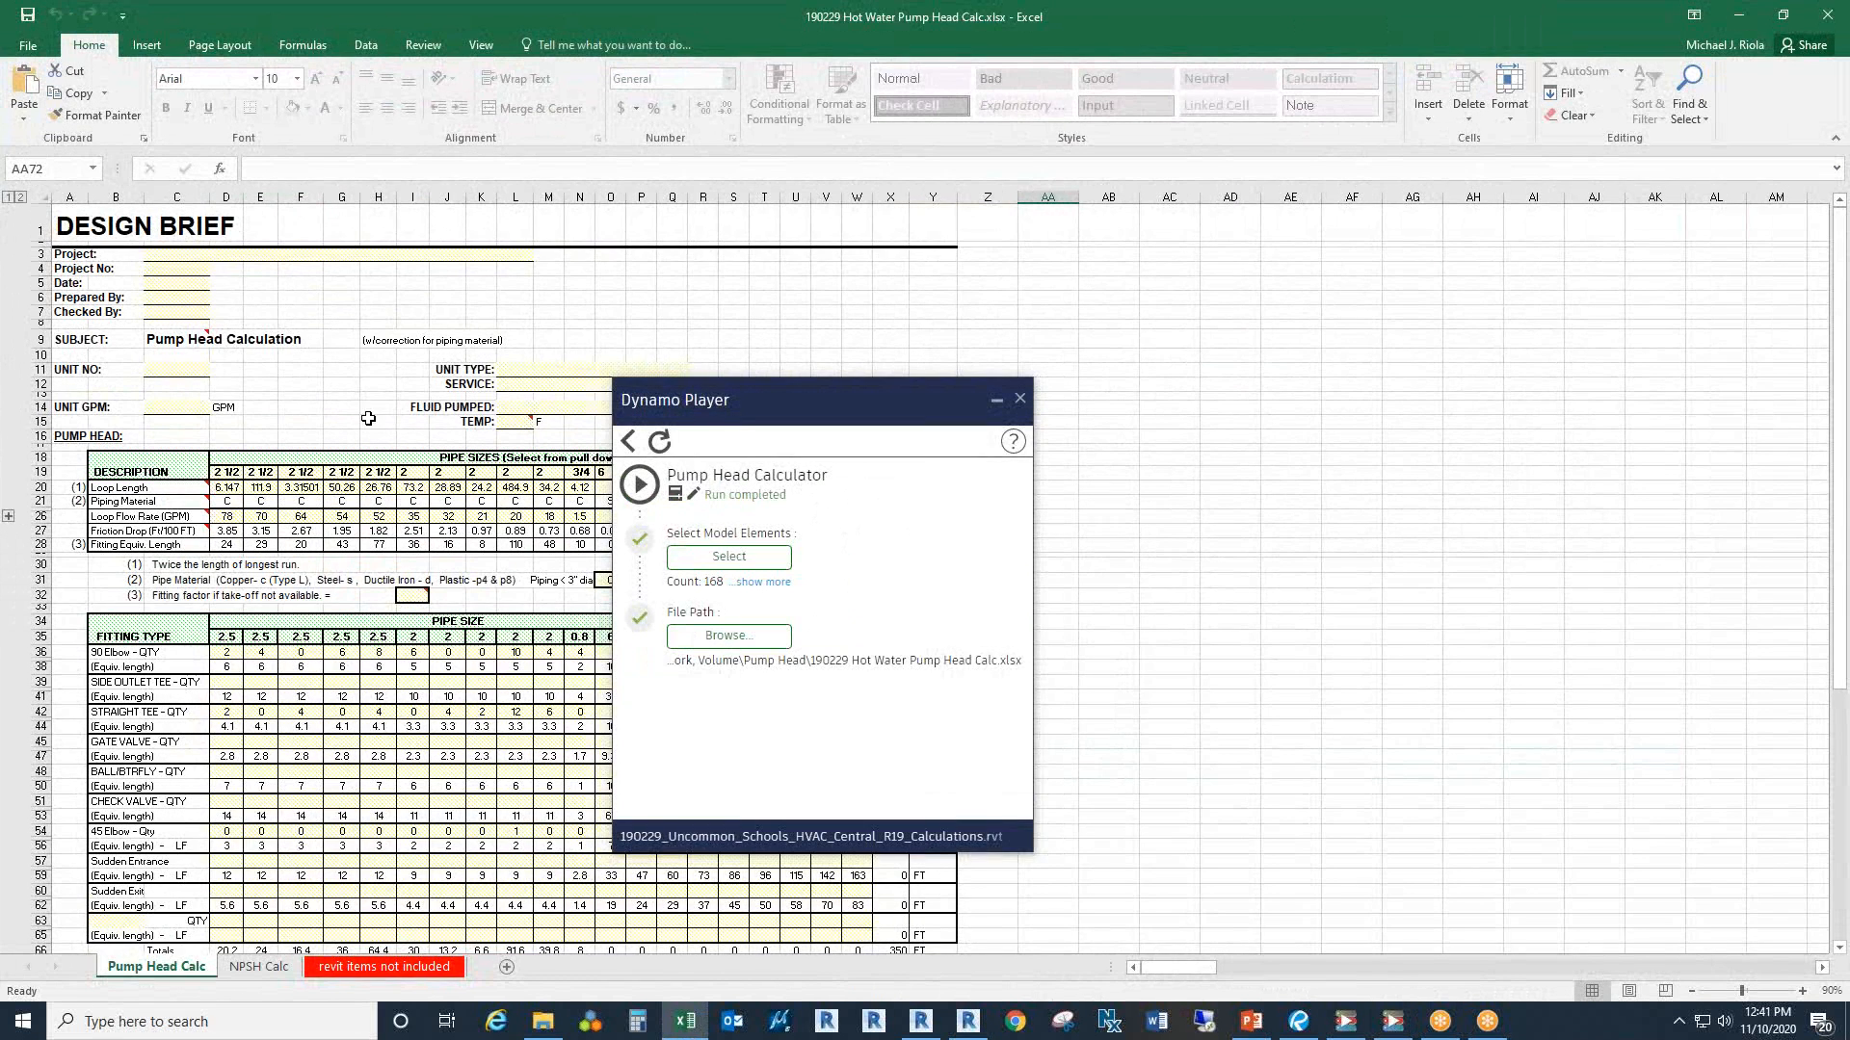
{"action": "left_click", "coordinate": [228, 470]}
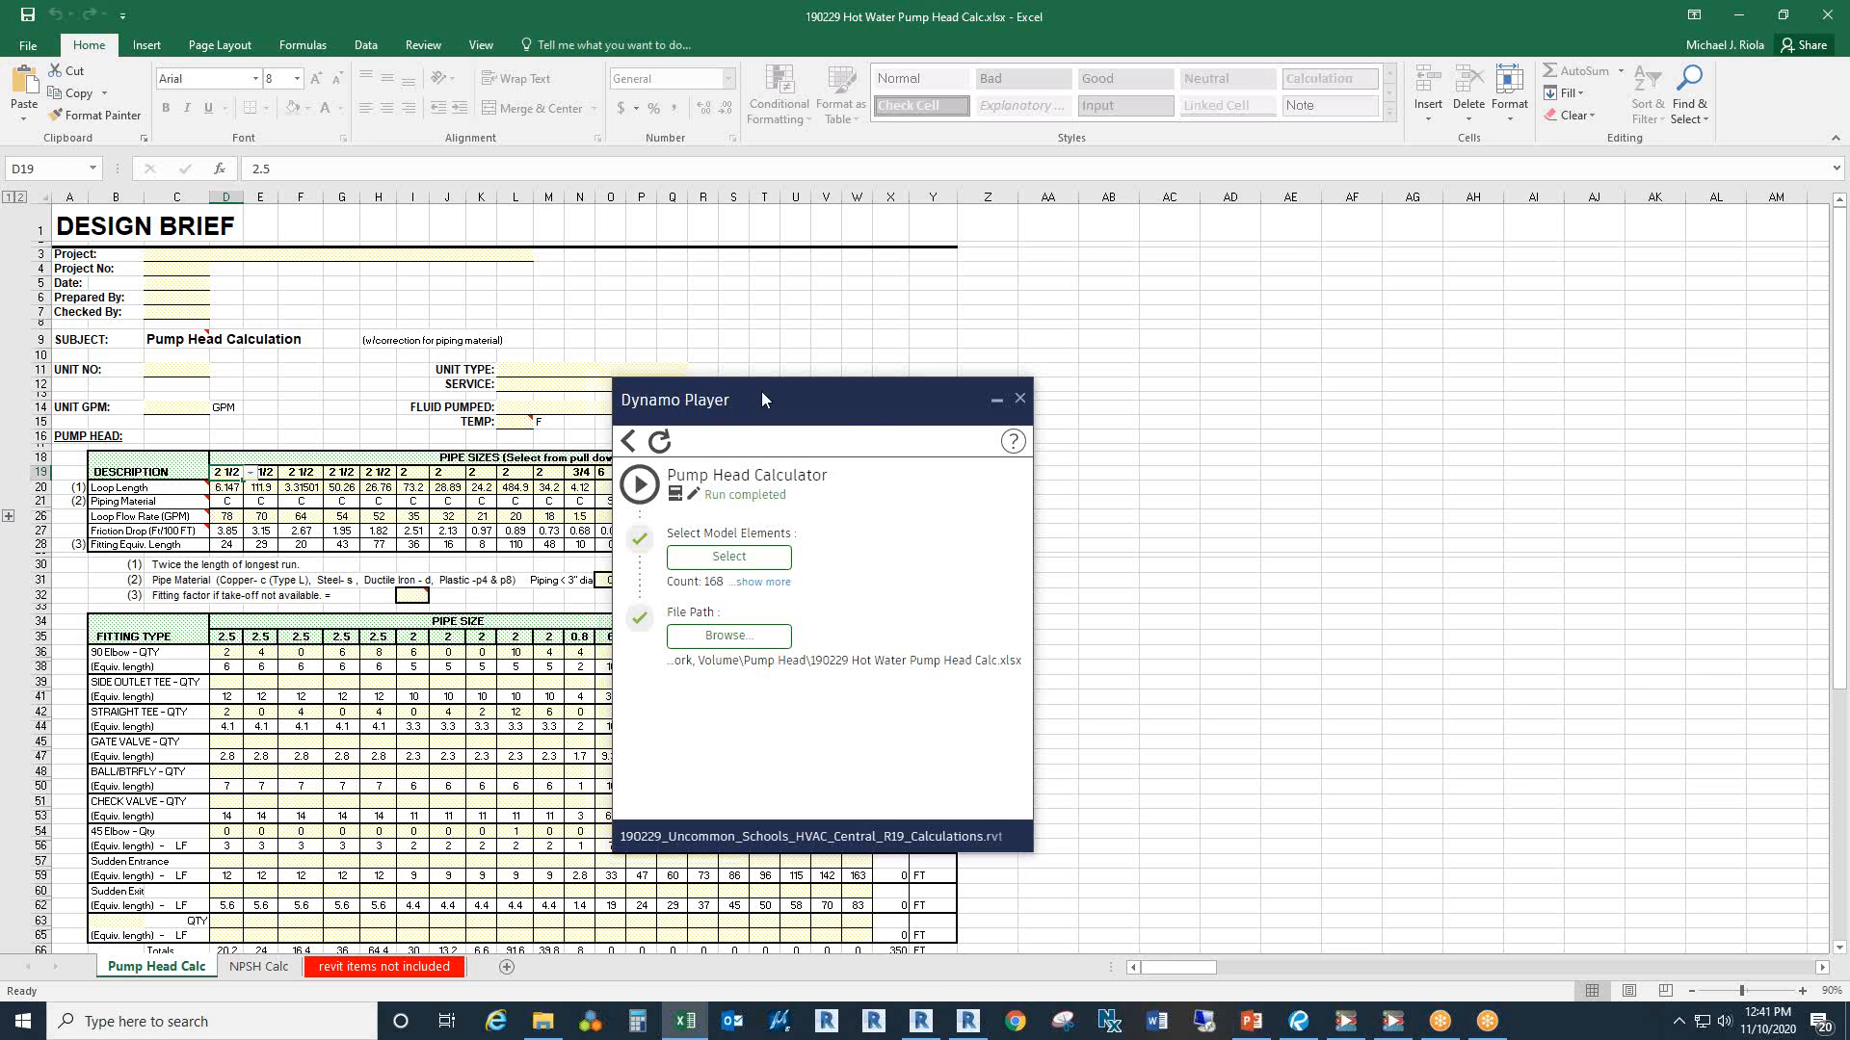
{"action": "left_click_drag", "start_coordinate": [761, 391], "coordinate": [1037, 385]}
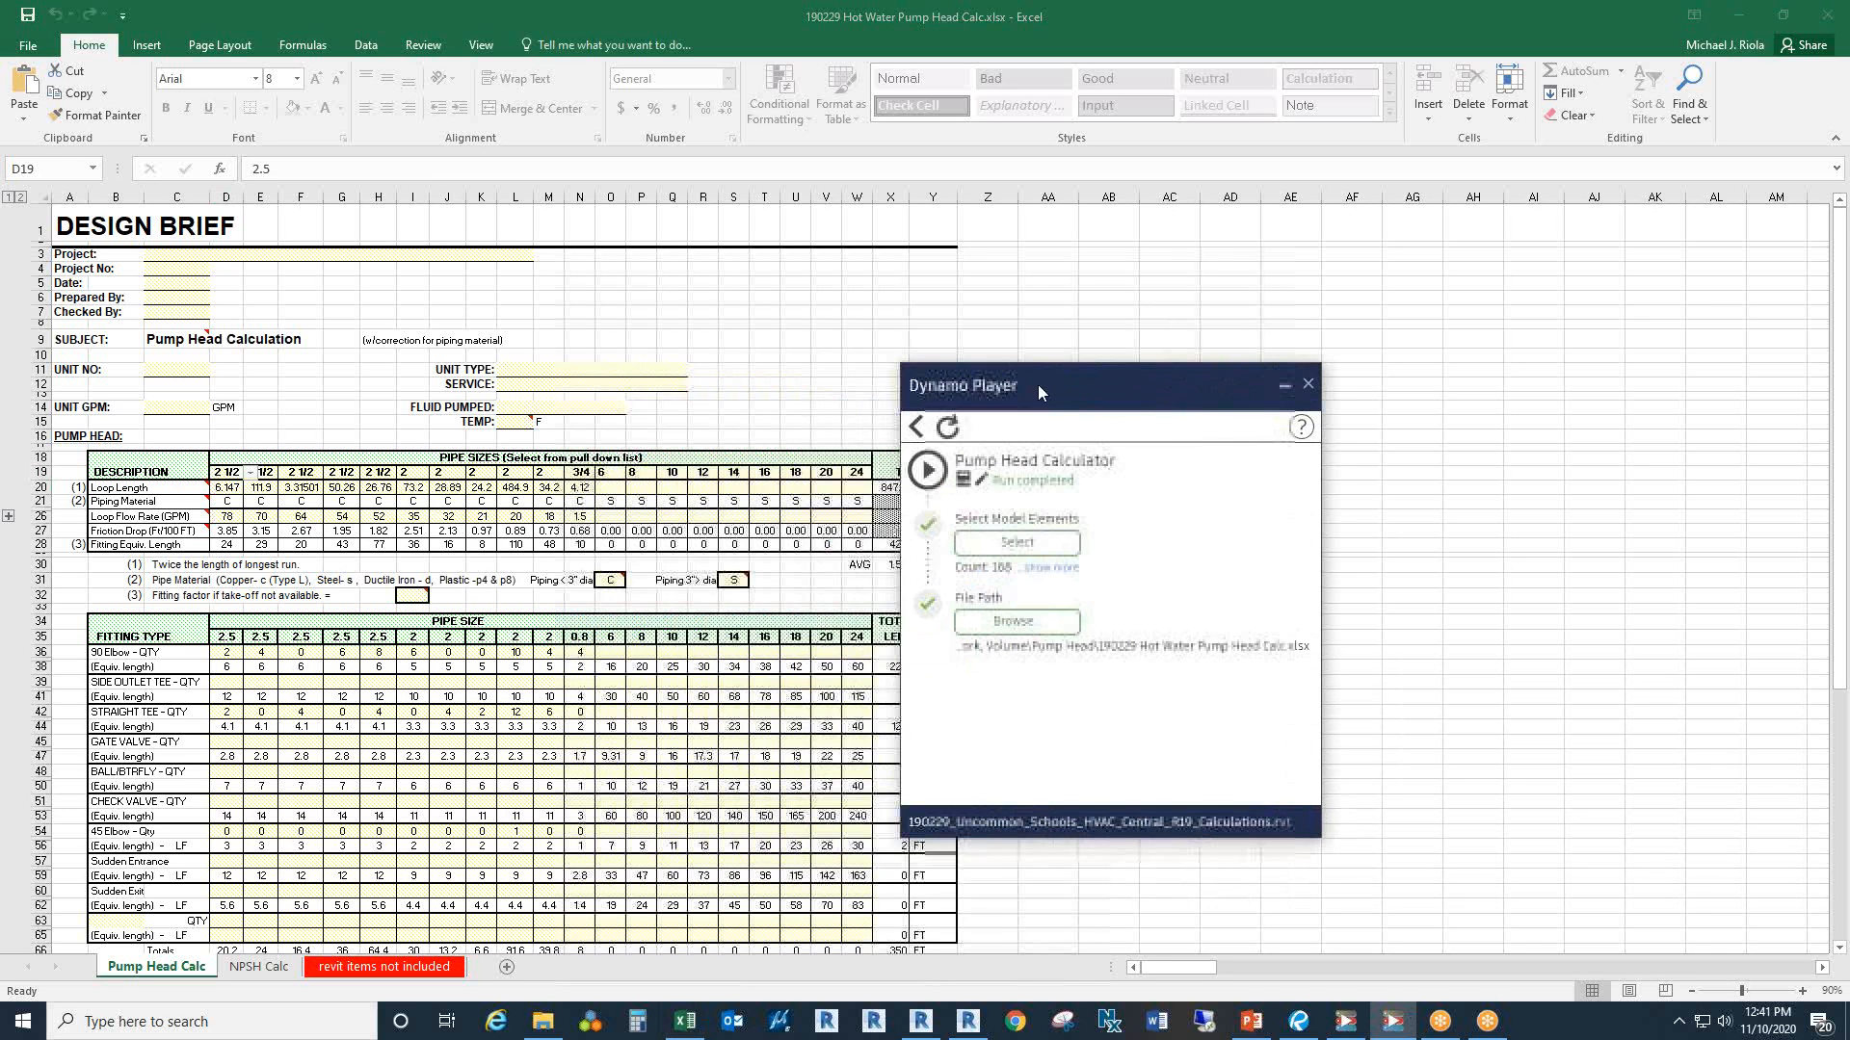
{"action": "left_click", "coordinate": [576, 489]}
{"action": "scroll", "coordinate": [591, 523], "scroll_direction": "down", "scroll_amount": 1}
{"action": "scroll", "coordinate": [592, 523], "scroll_direction": "down", "scroll_amount": 1}
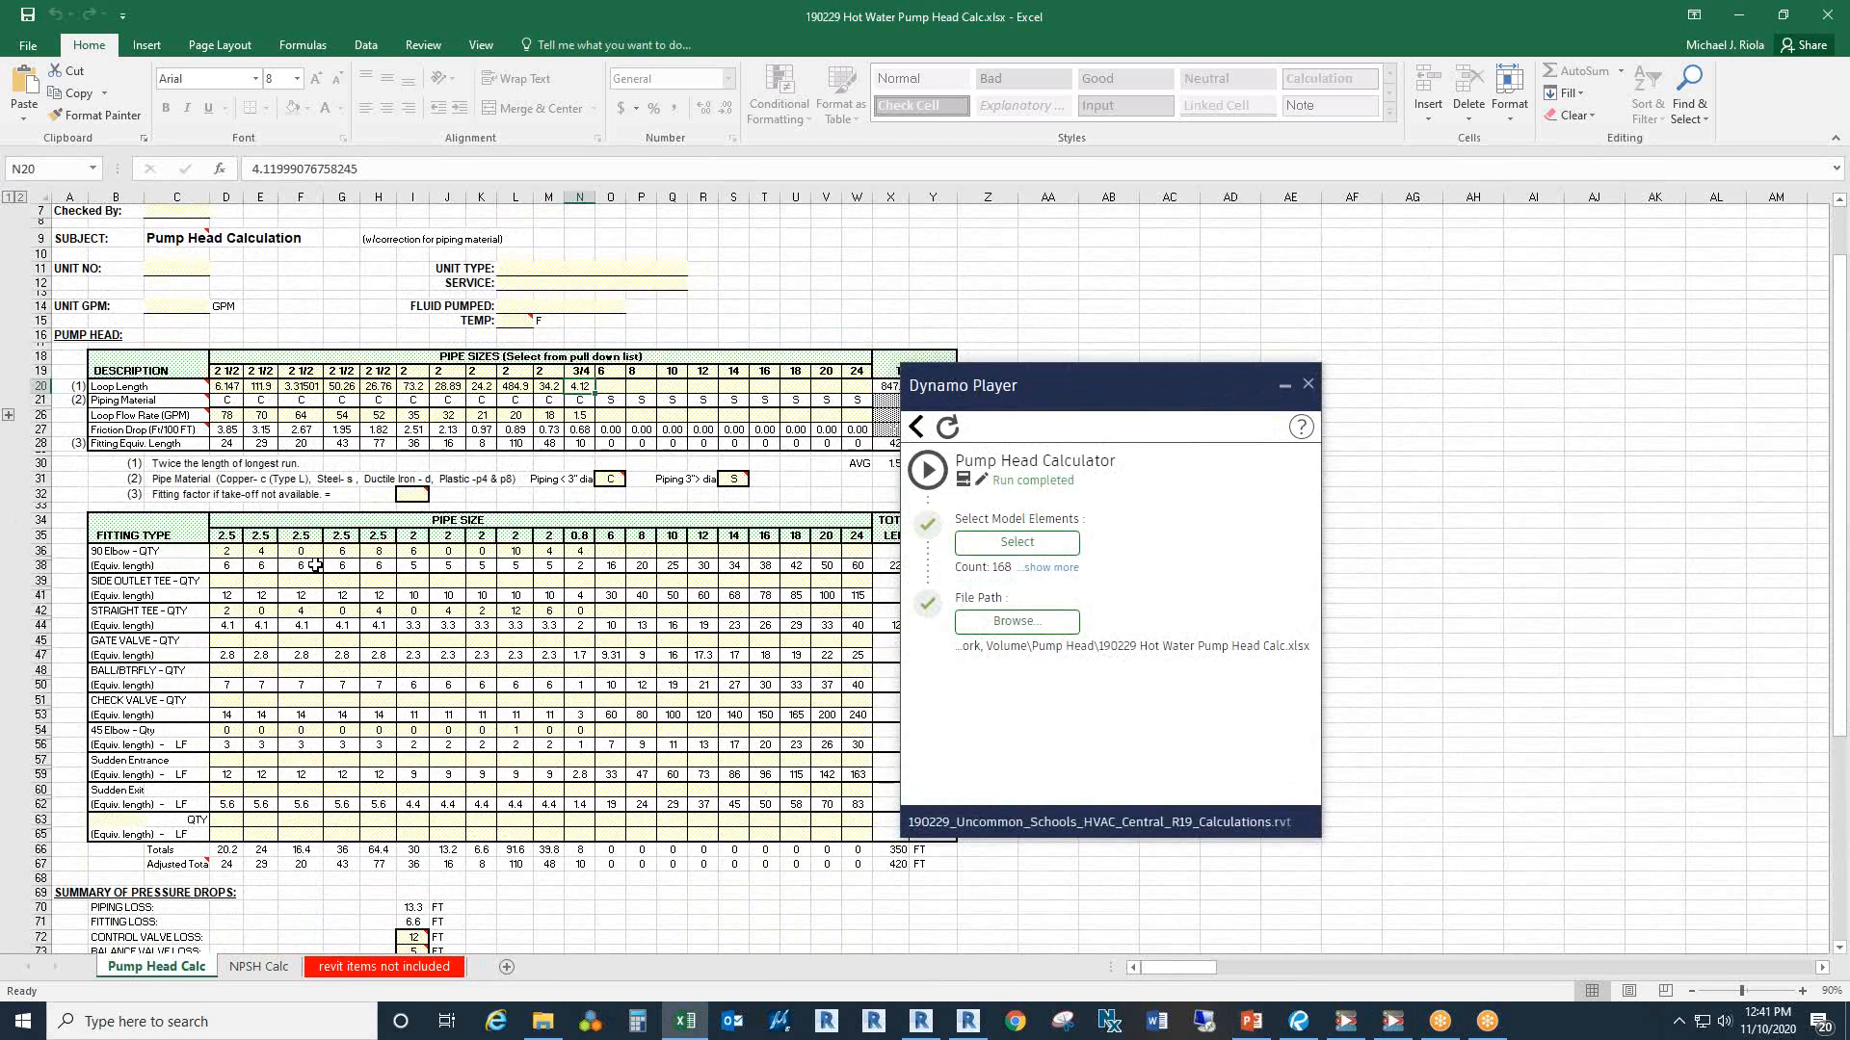
Step: Pick out the side outlet tee, ball/butterfly valve and check valve quantity rows, and put the workbook window away
{"action": "left_click", "coordinate": [38, 581]}
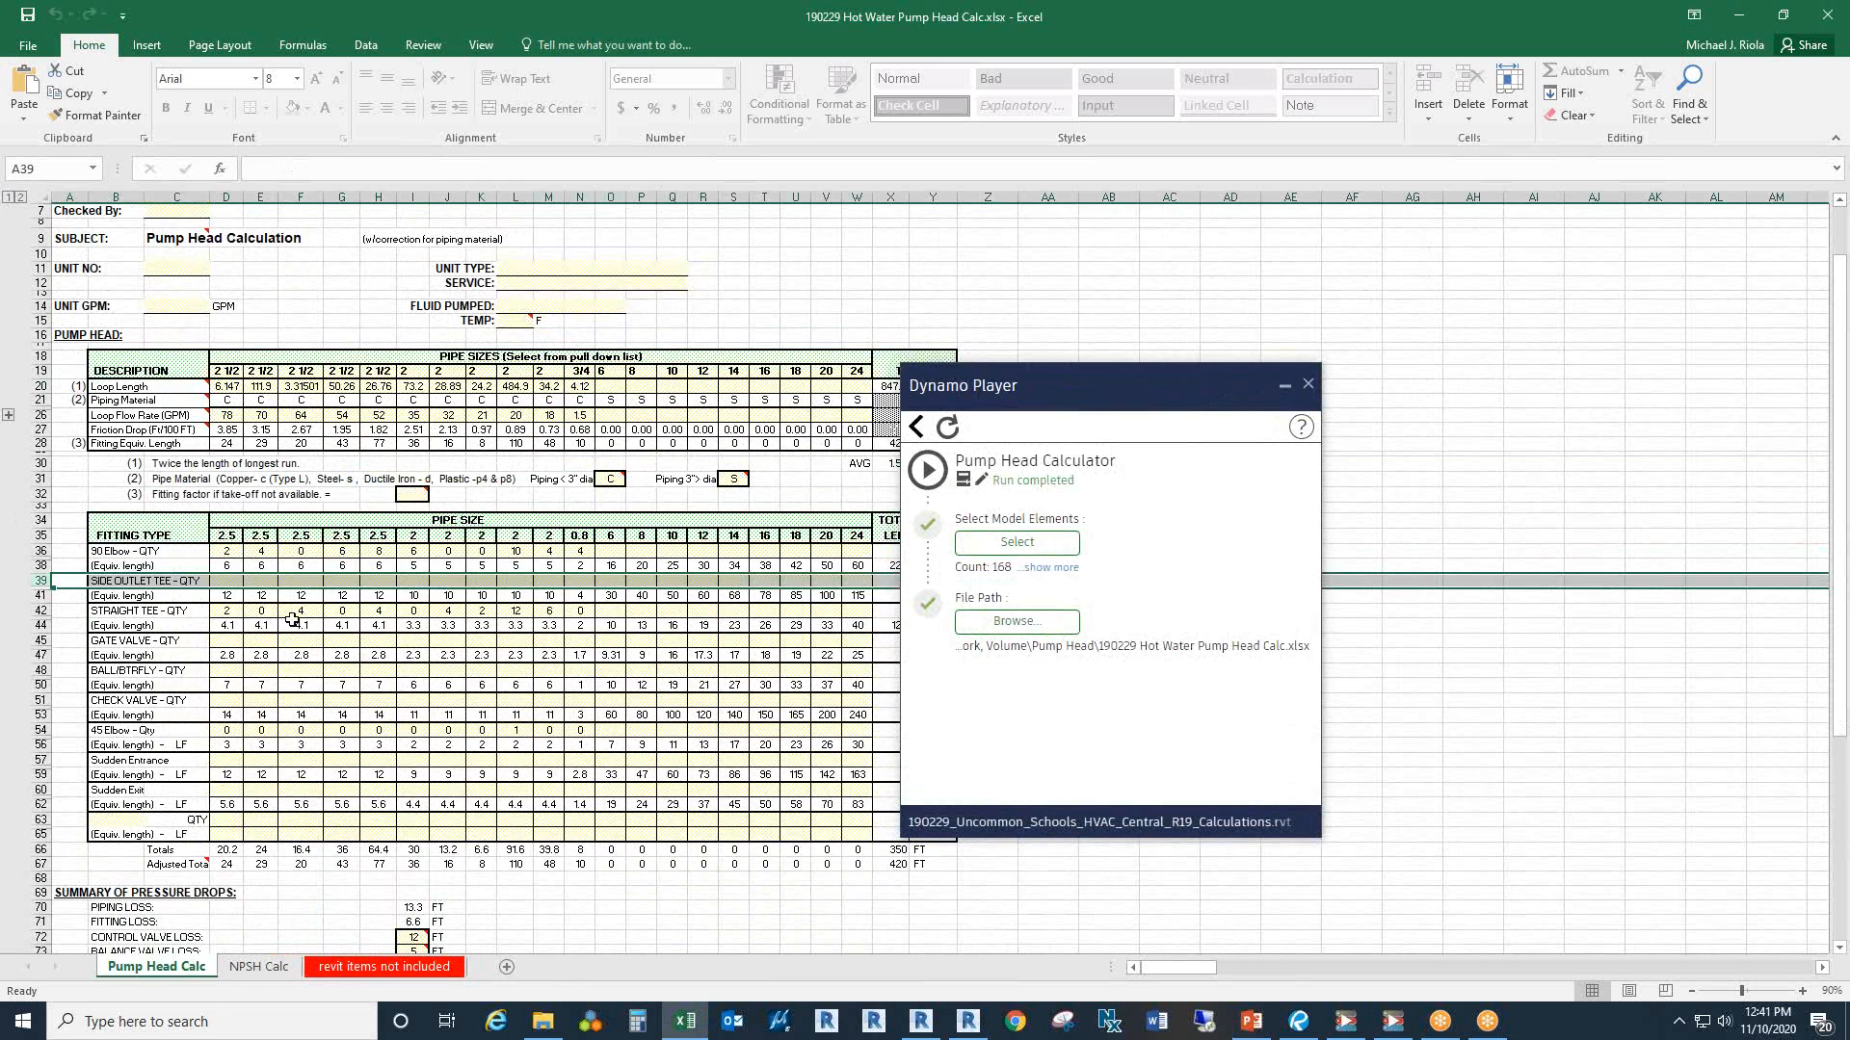
{"action": "scroll", "coordinate": [294, 617], "scroll_direction": "down", "scroll_amount": 1}
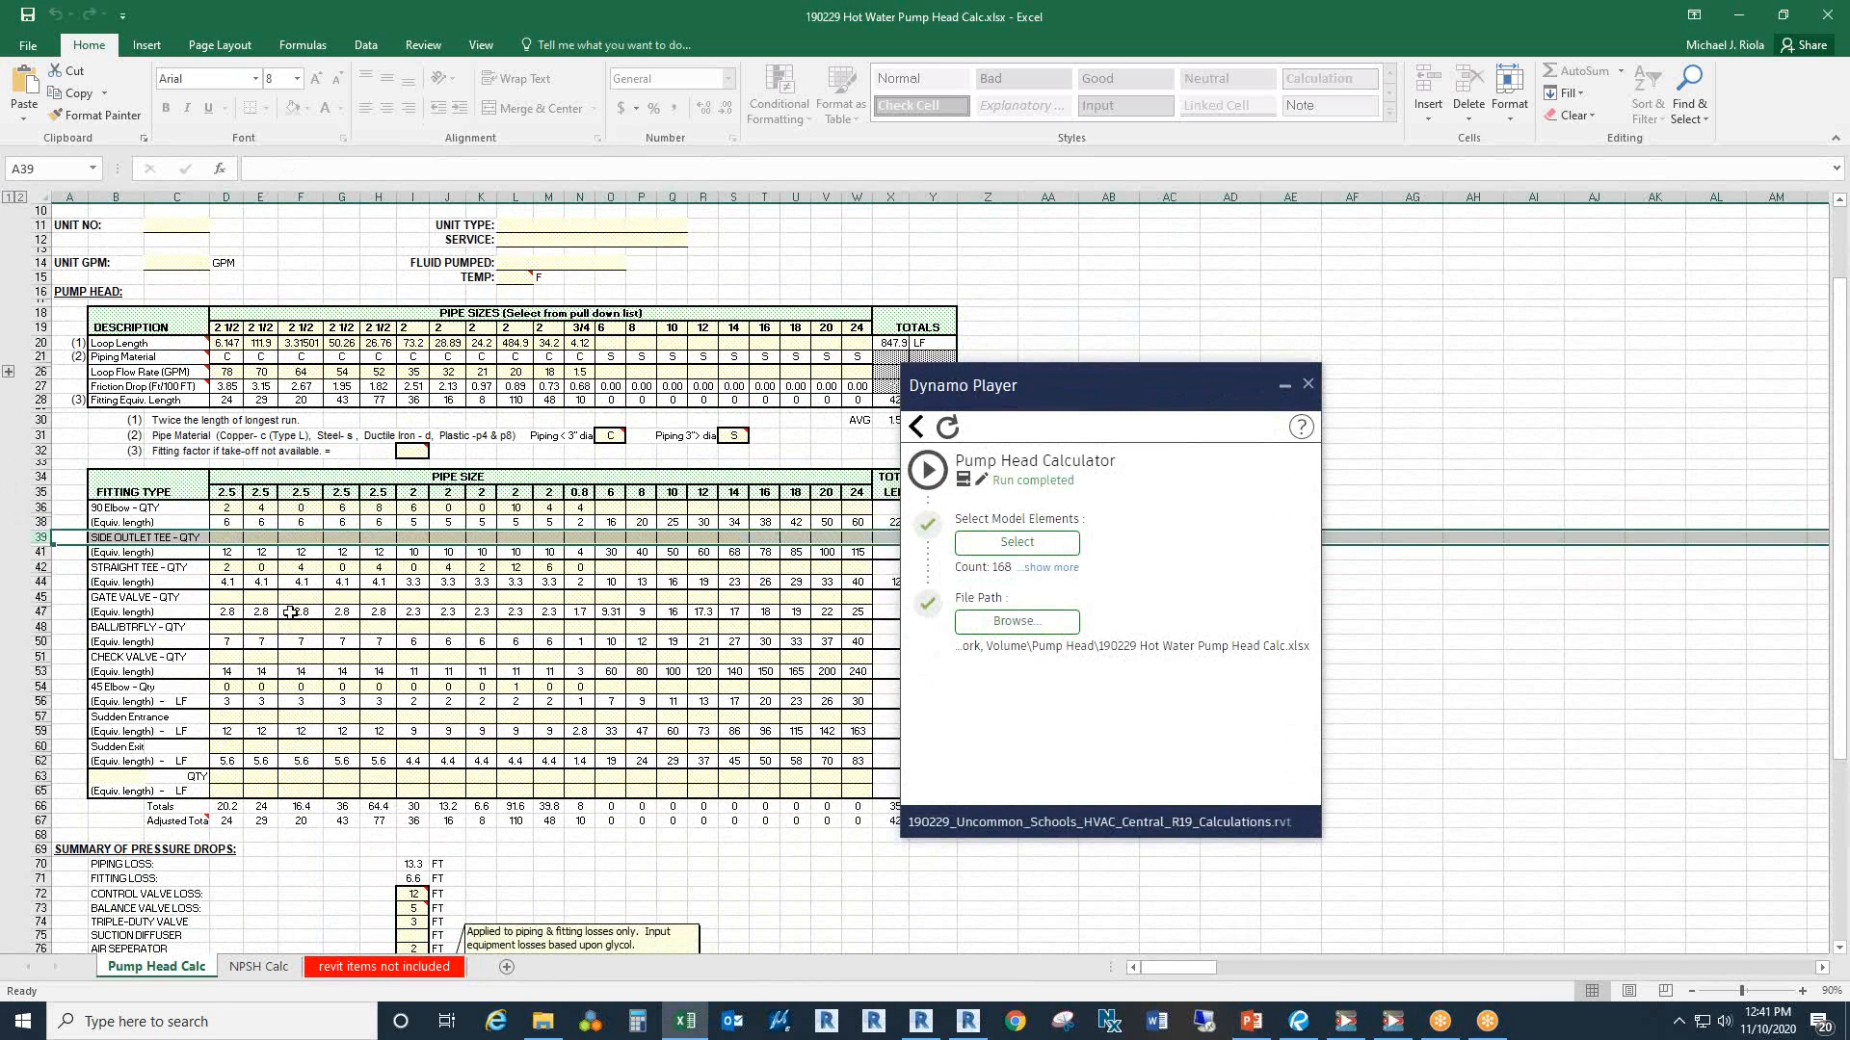
{"action": "left_click", "coordinate": [38, 628]}
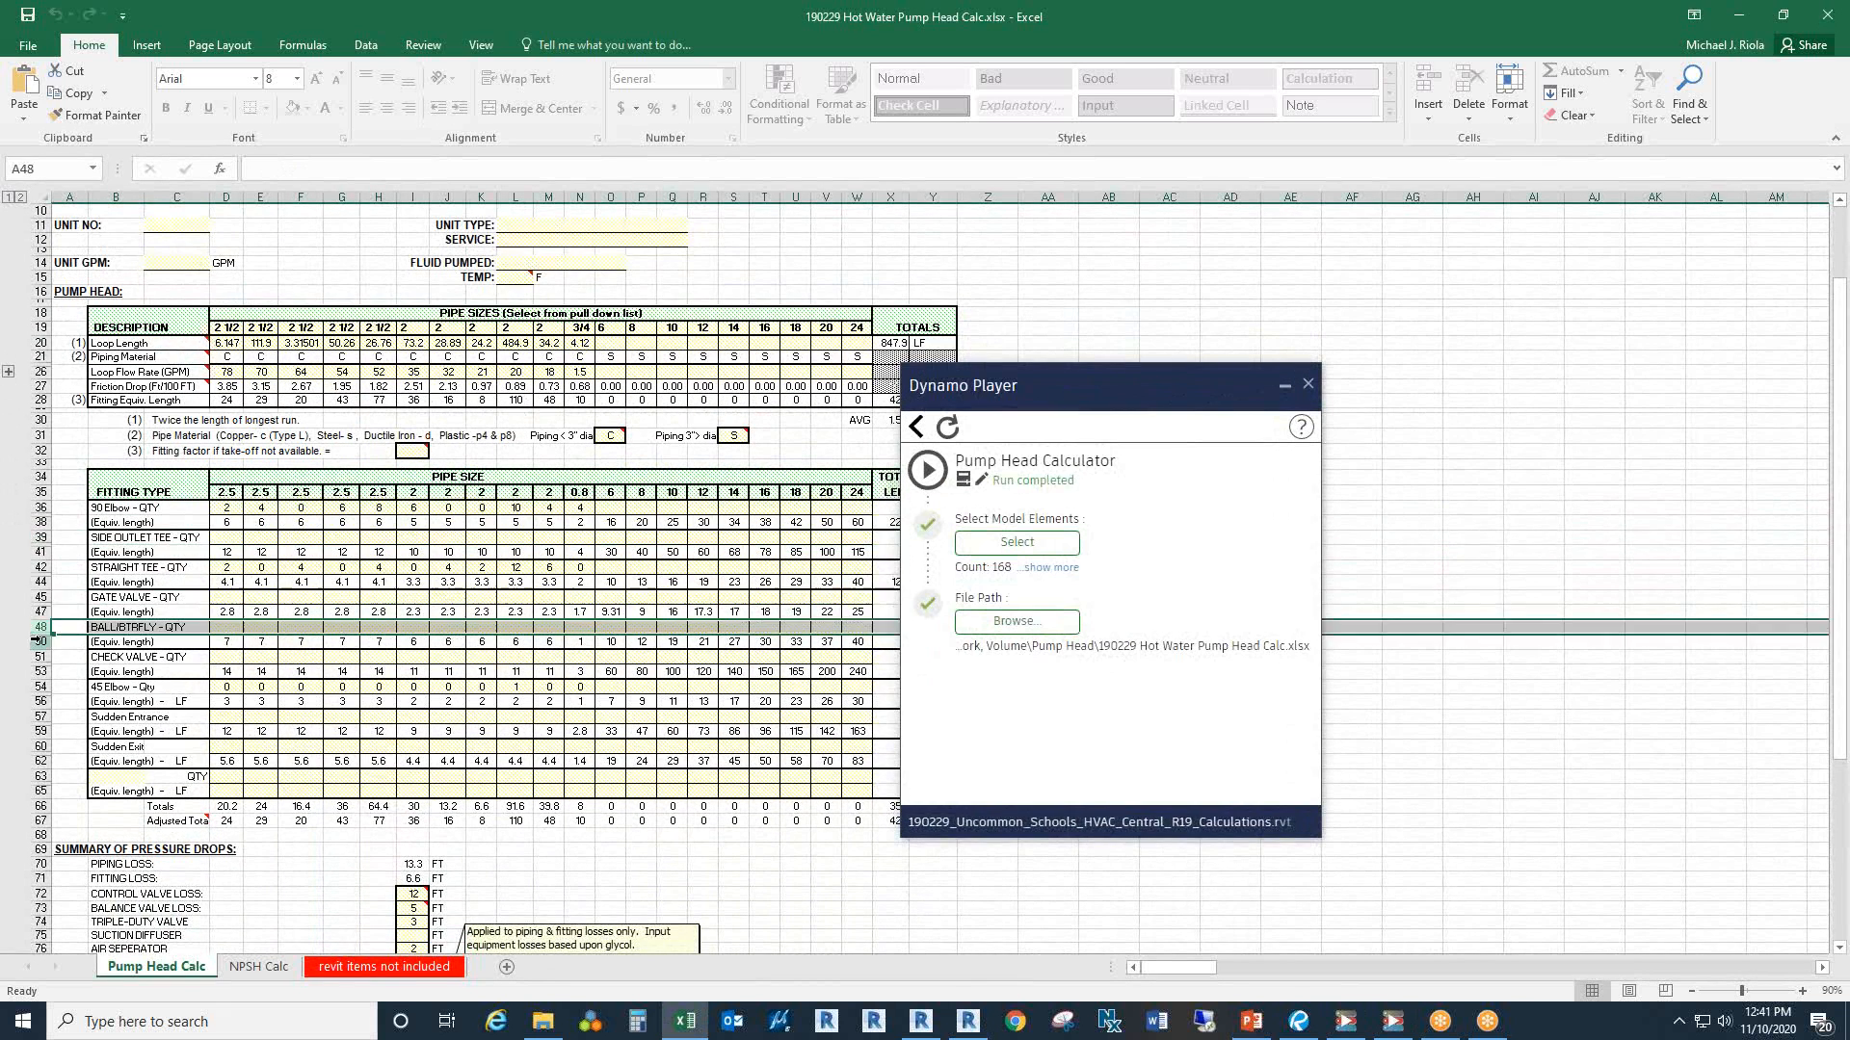
{"action": "left_click", "coordinate": [40, 658]}
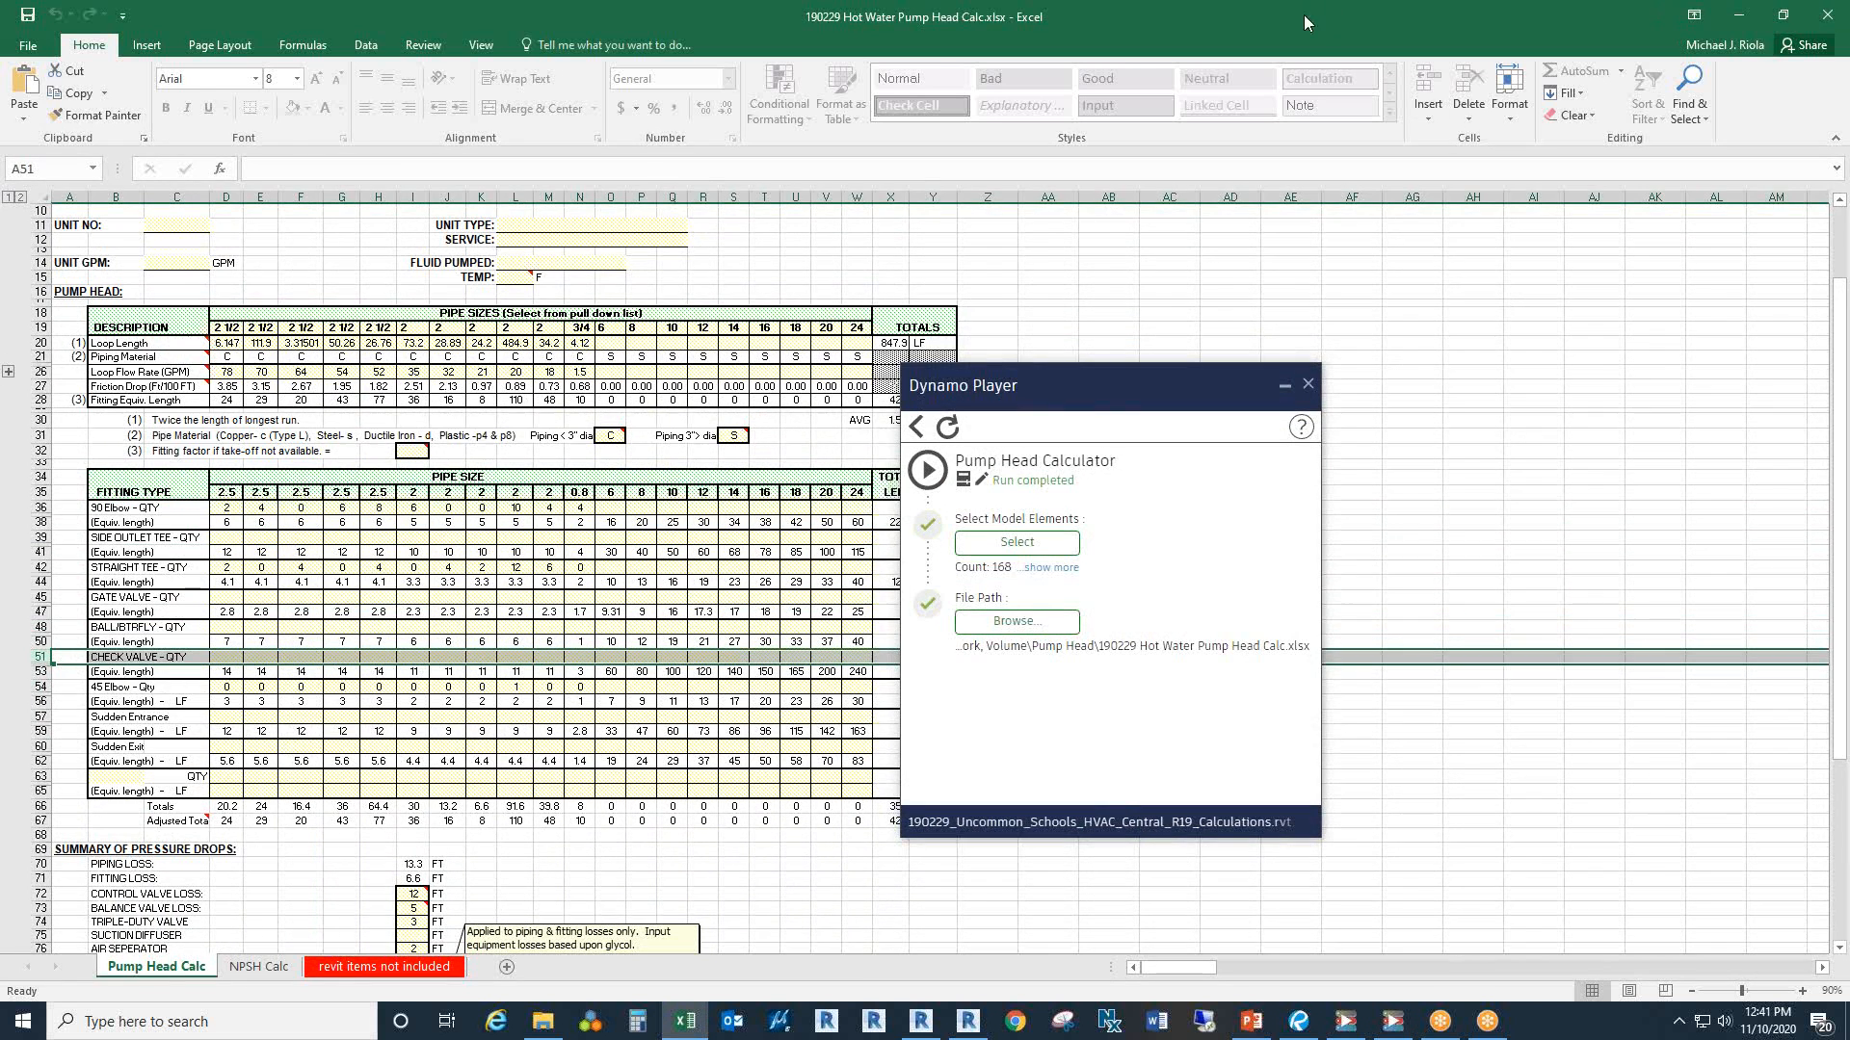
{"action": "left_click_drag", "start_coordinate": [1303, 16], "coordinate": [1148, 147]}
{"action": "left_click", "coordinate": [1666, 146]}
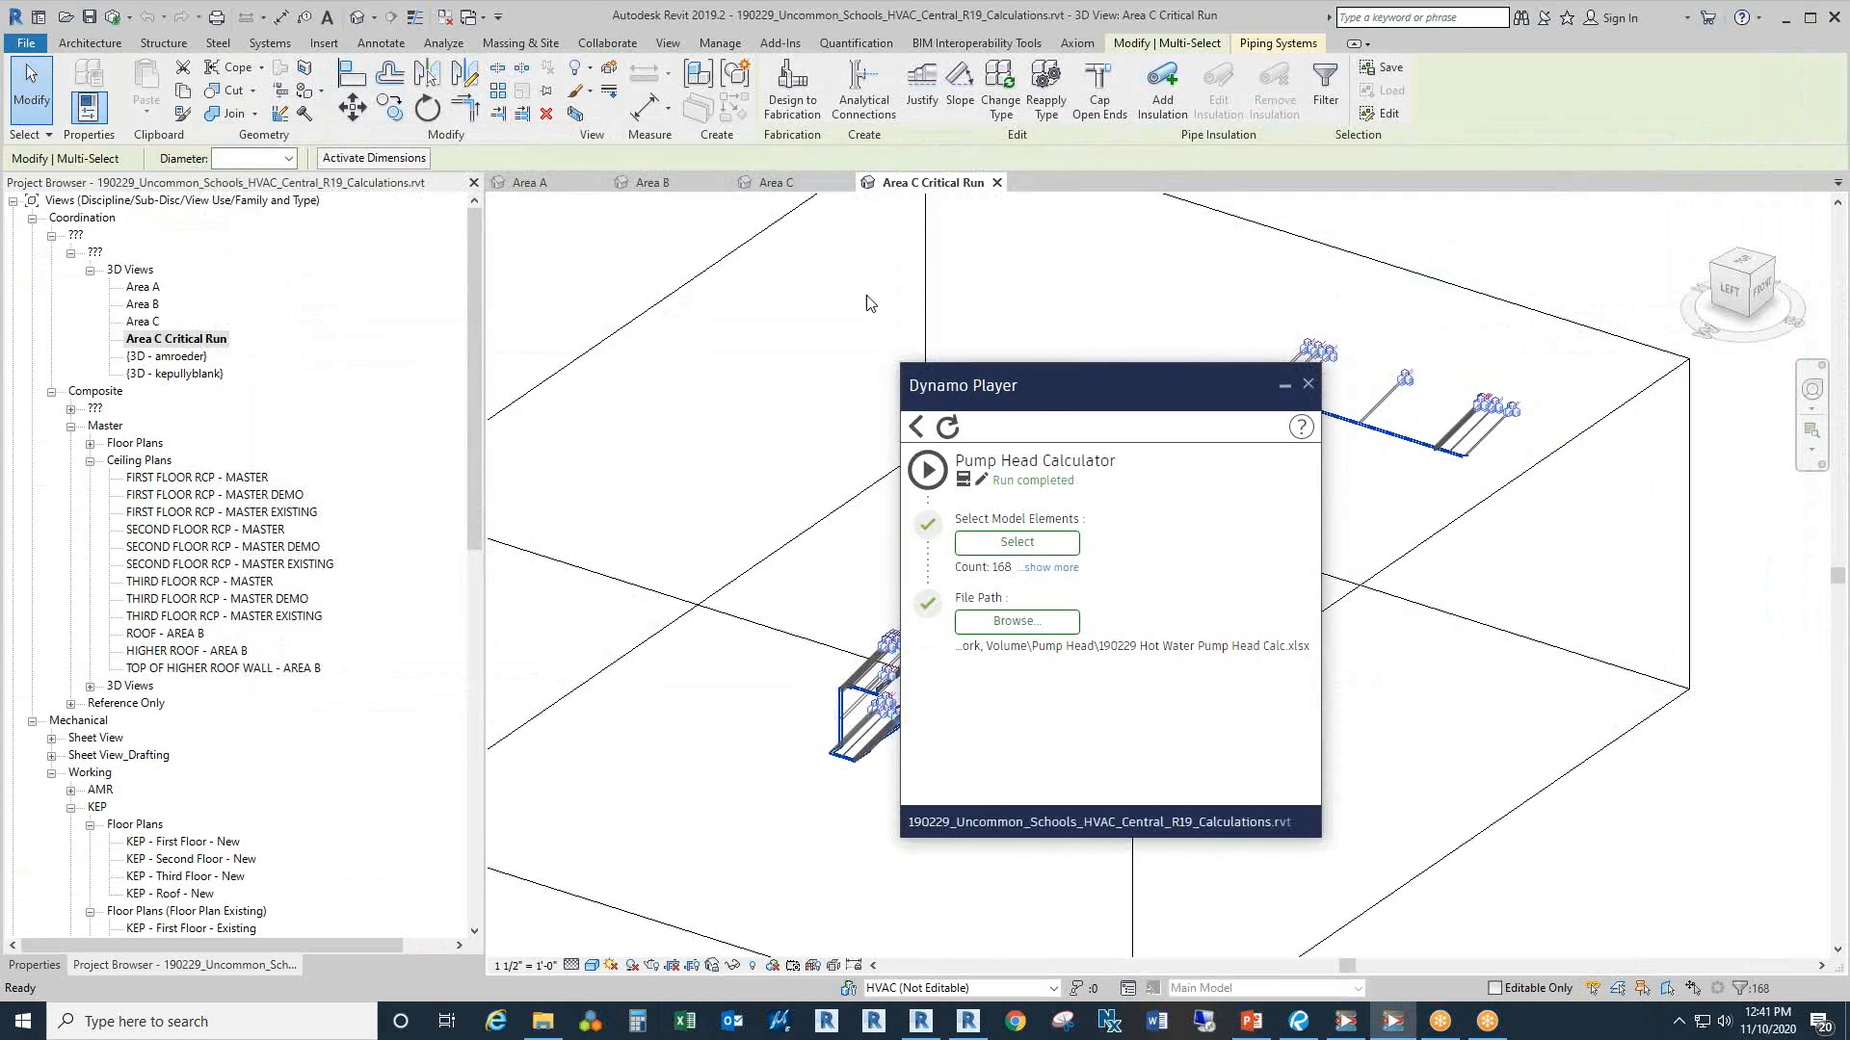
Step: Switch to the RCSD#10 Test Model in Revit and bring up the Dynamo Player belonging to that project
{"action": "left_click_drag", "start_coordinate": [1272, 15], "coordinate": [1087, 164]}
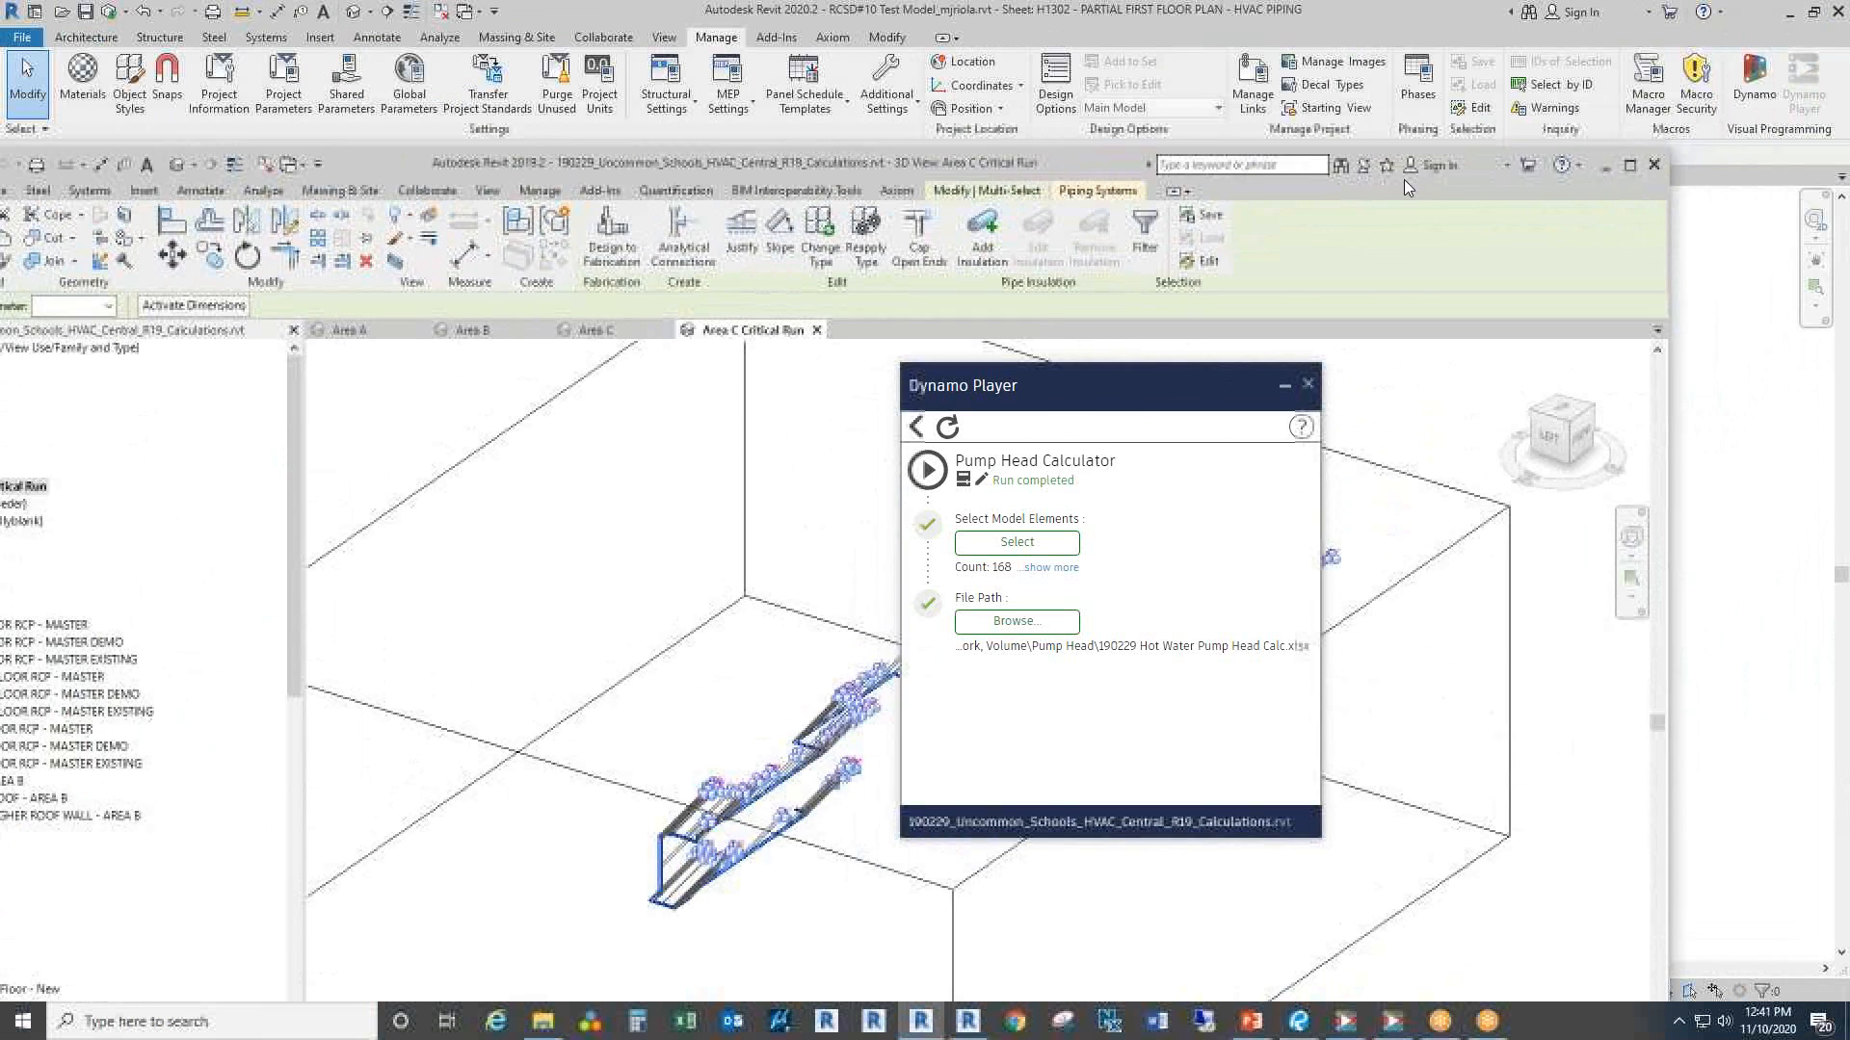
{"action": "left_click", "coordinate": [1603, 166]}
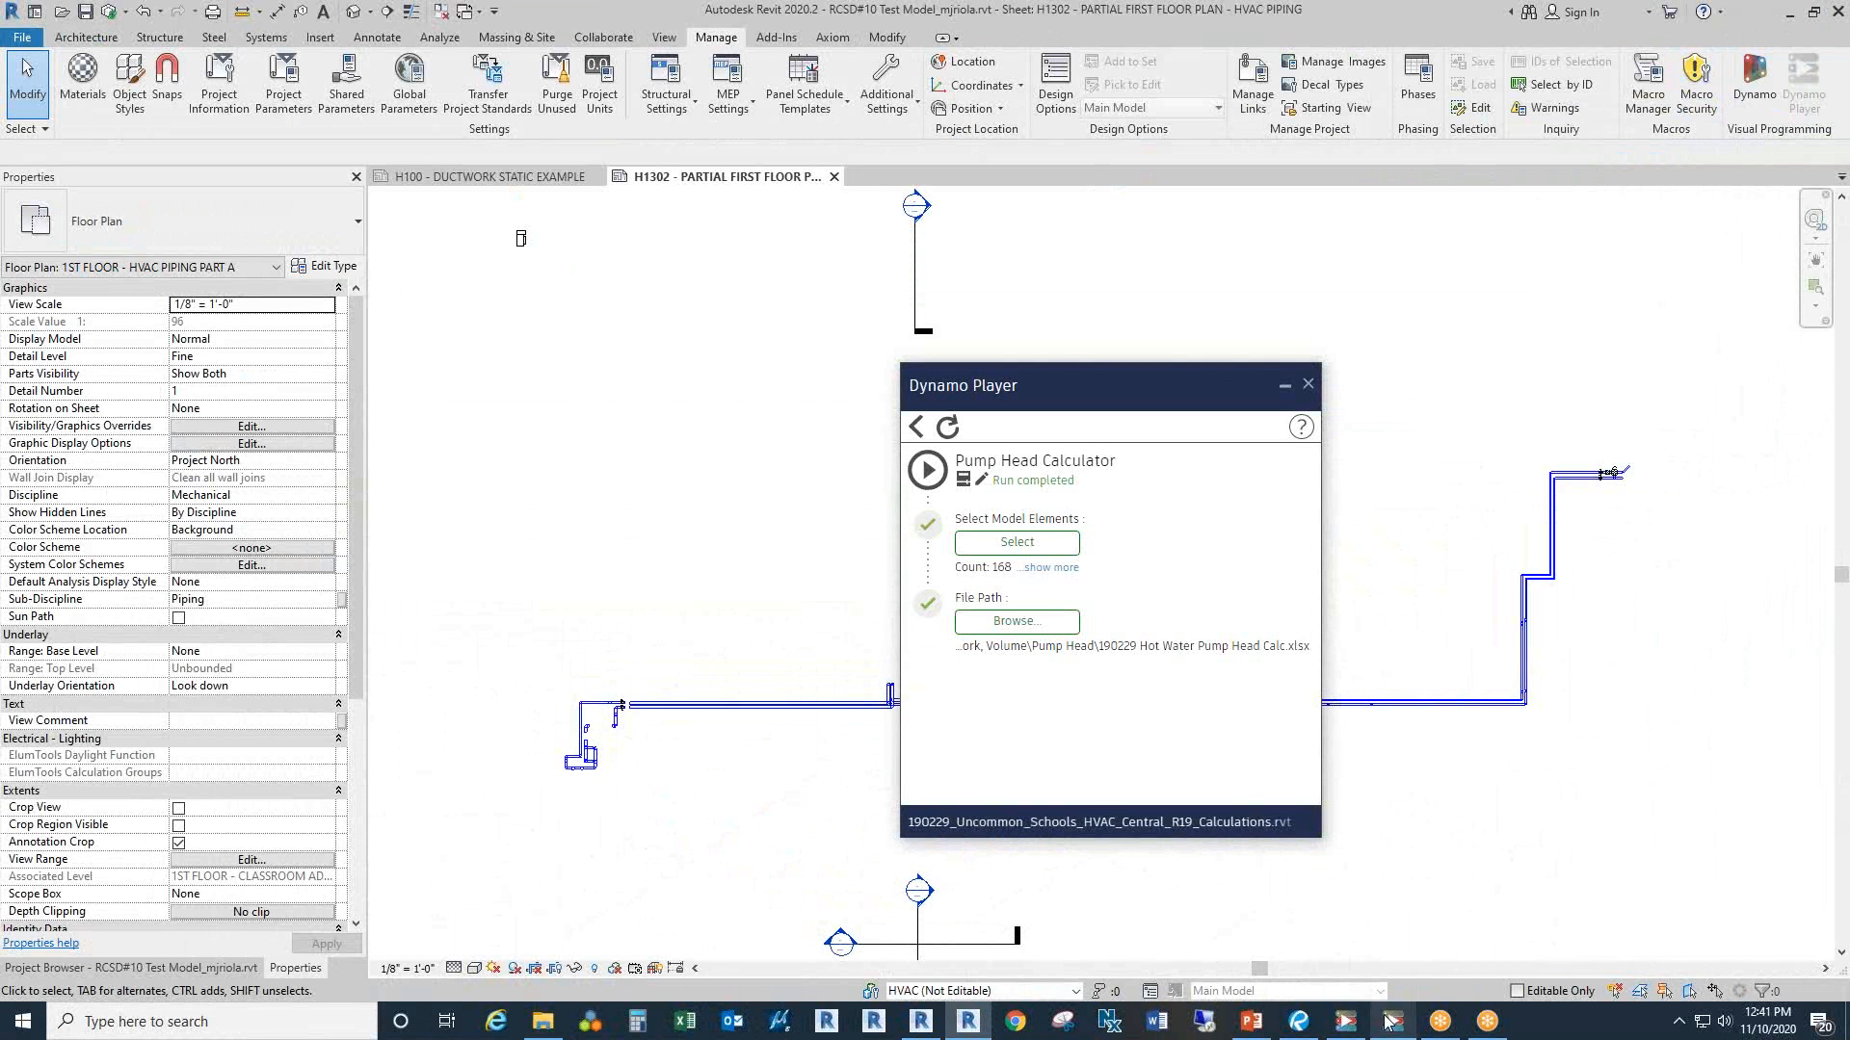
{"action": "left_click_drag", "start_coordinate": [1061, 385], "coordinate": [1113, 380]}
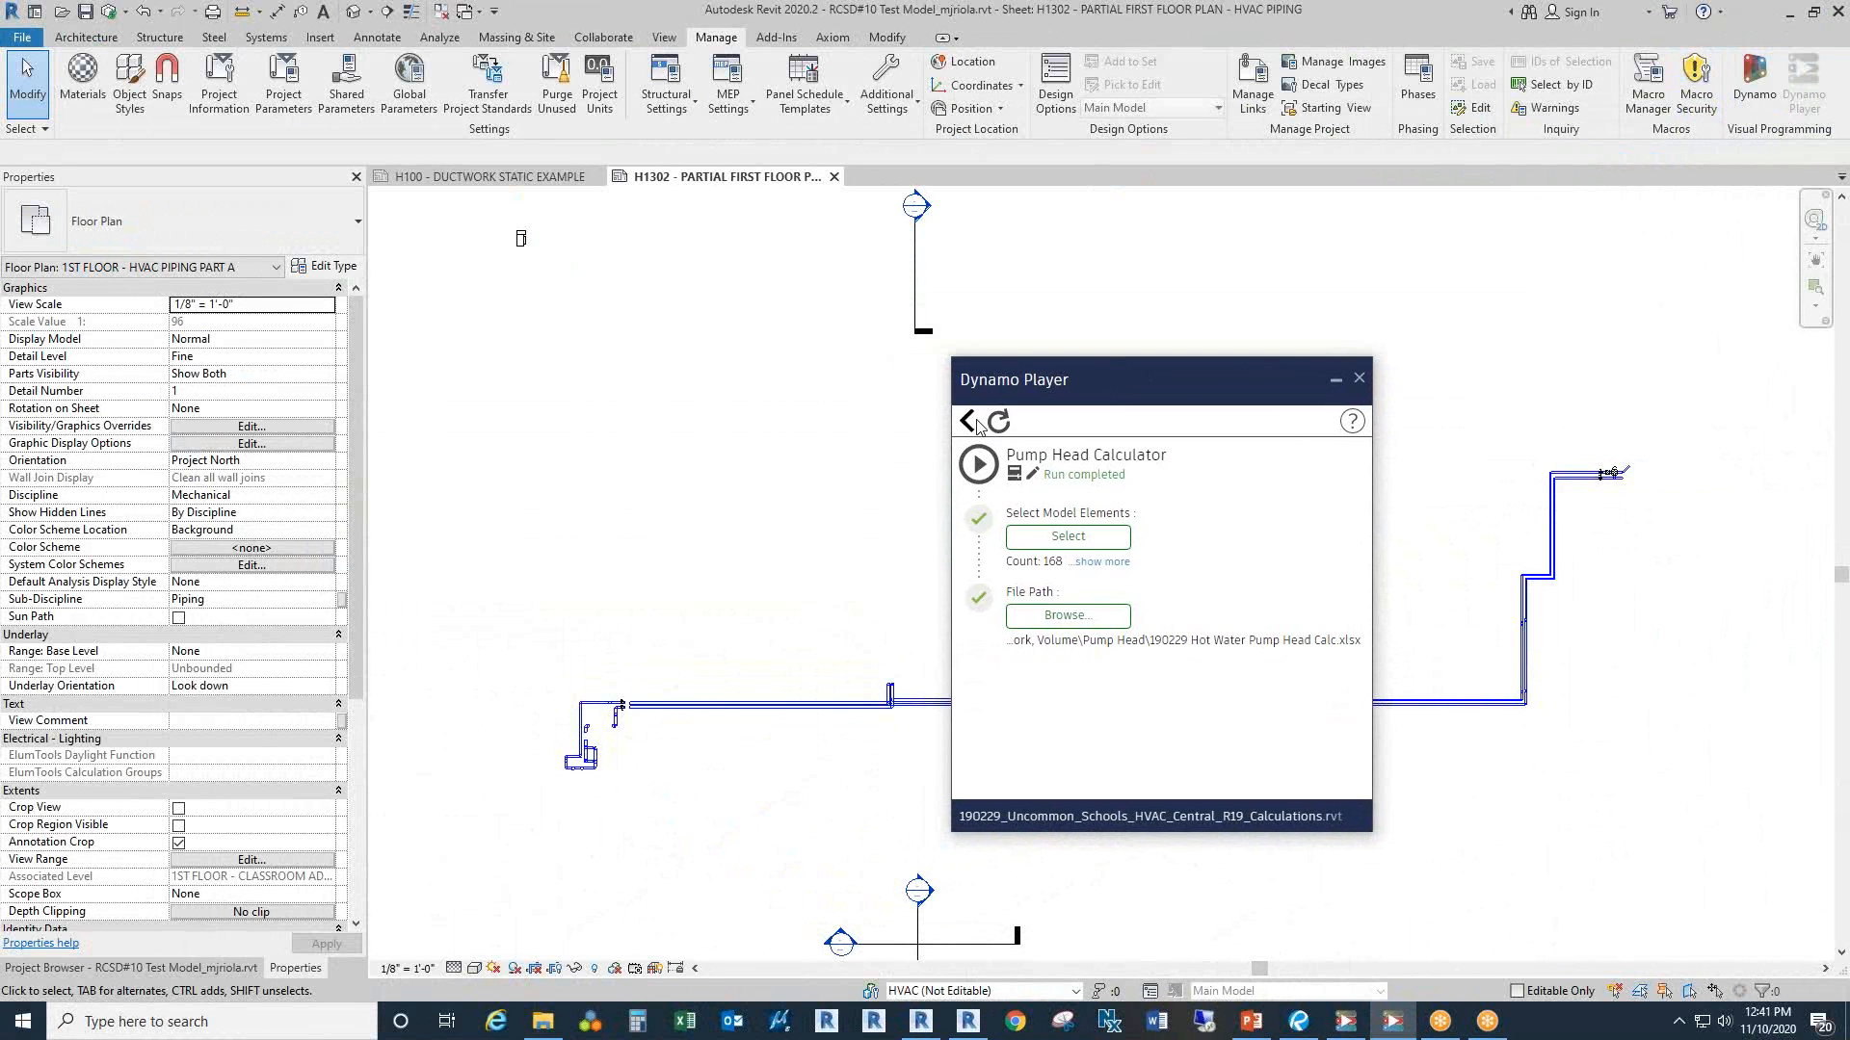
{"action": "left_click", "coordinate": [1362, 1033]}
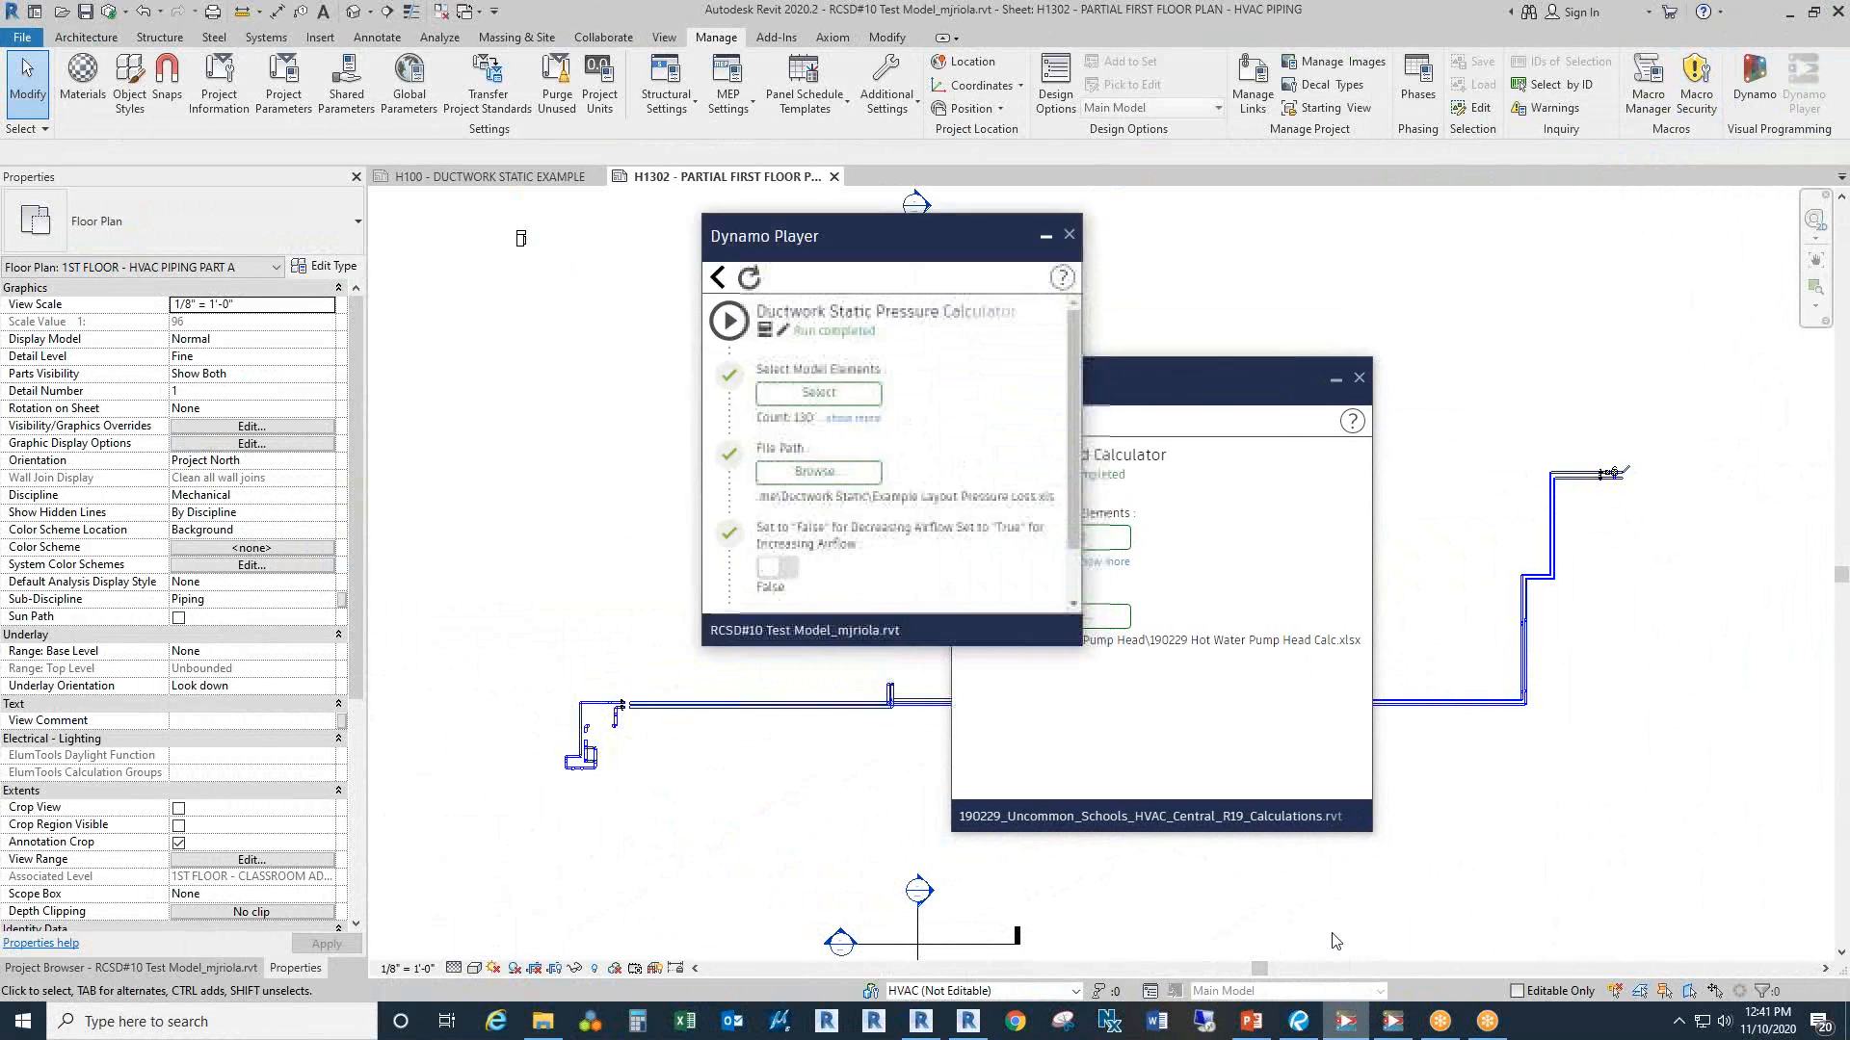
{"action": "left_click", "coordinate": [812, 287]}
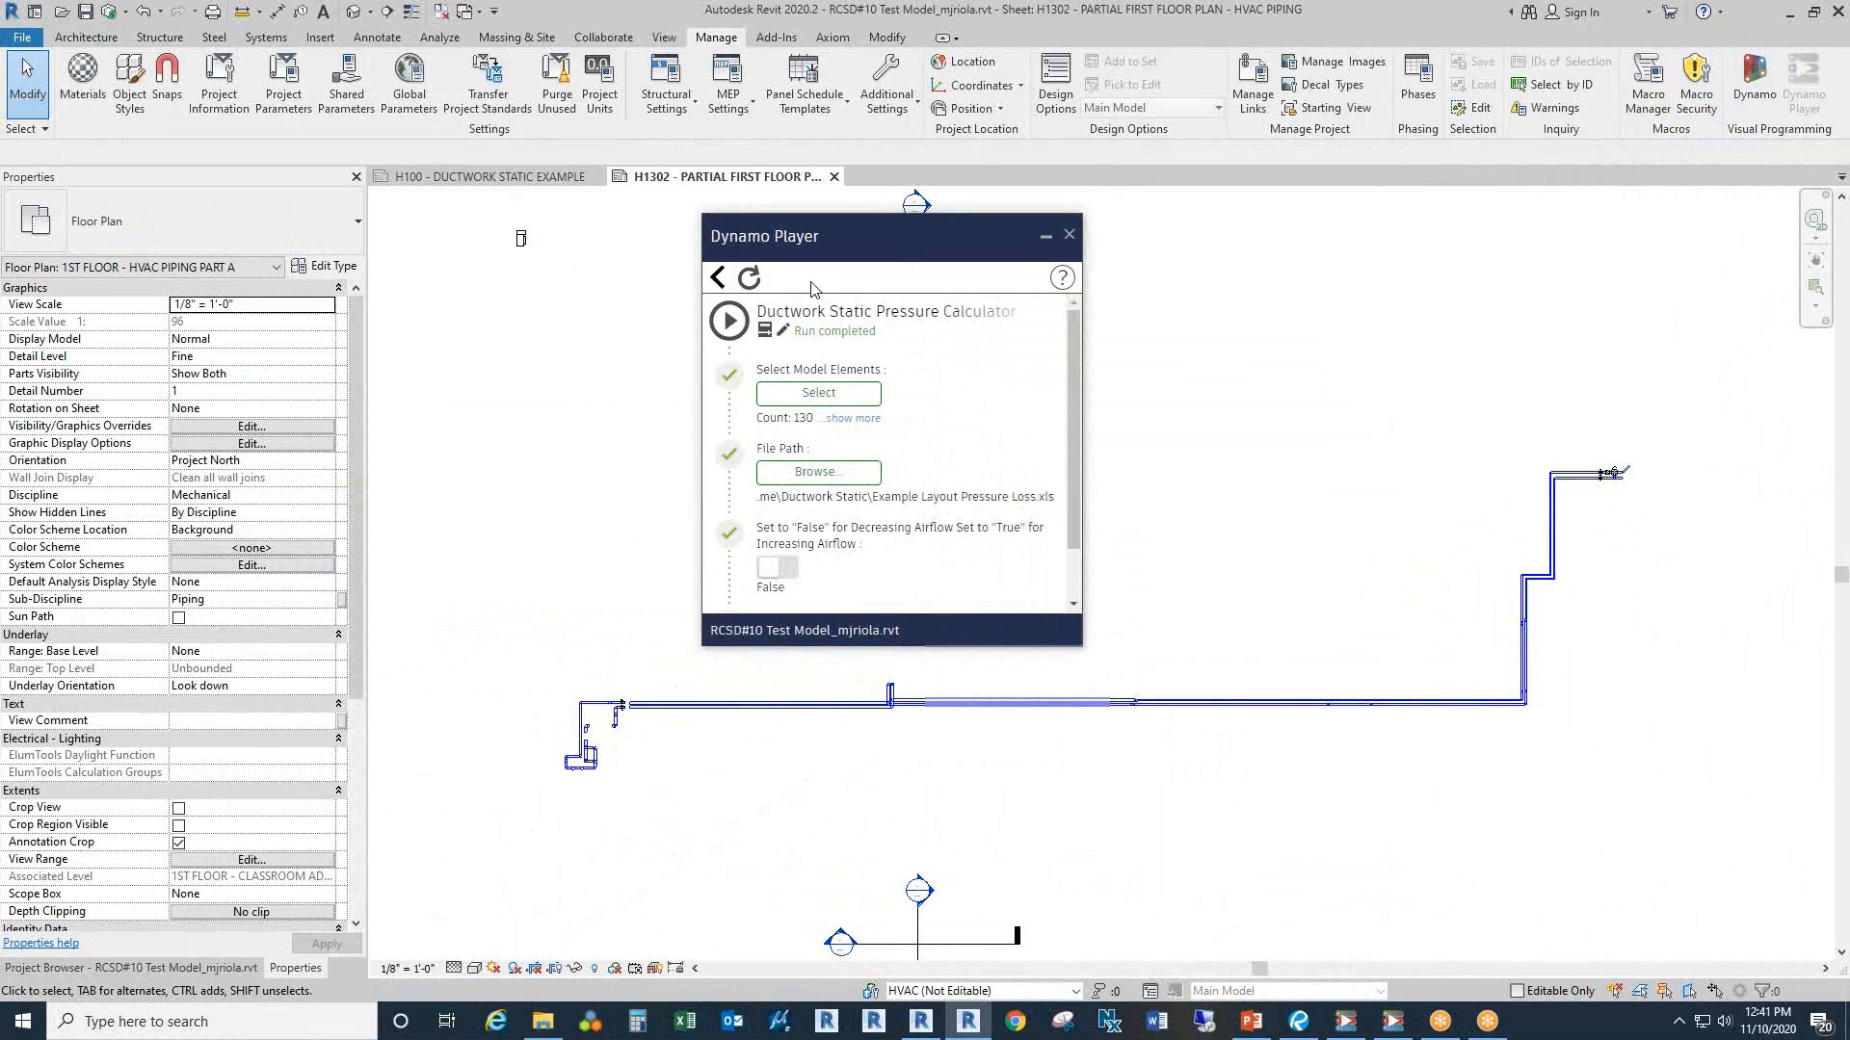
Step: Open the Pump Head Calculator inputs and select the whole piping run on sheet H1302 as model elements
{"action": "left_click", "coordinate": [717, 278]}
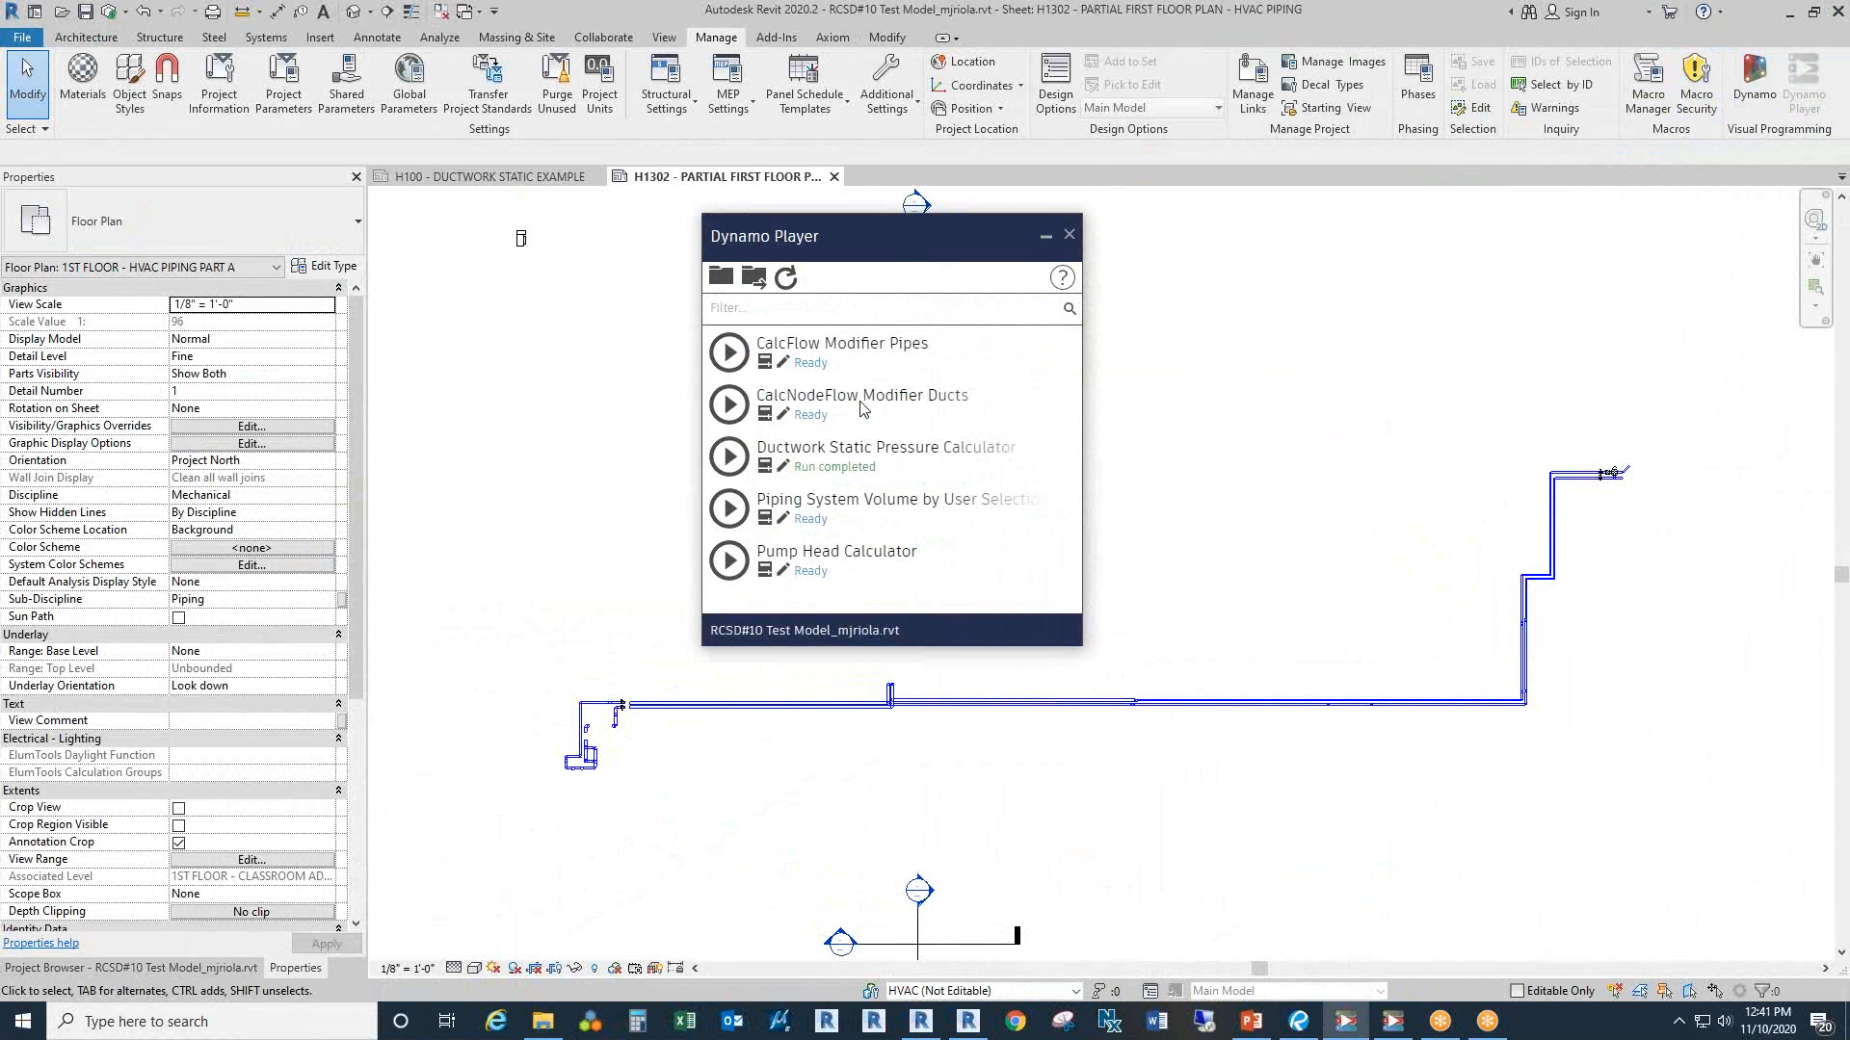
{"action": "left_click", "coordinate": [768, 559]}
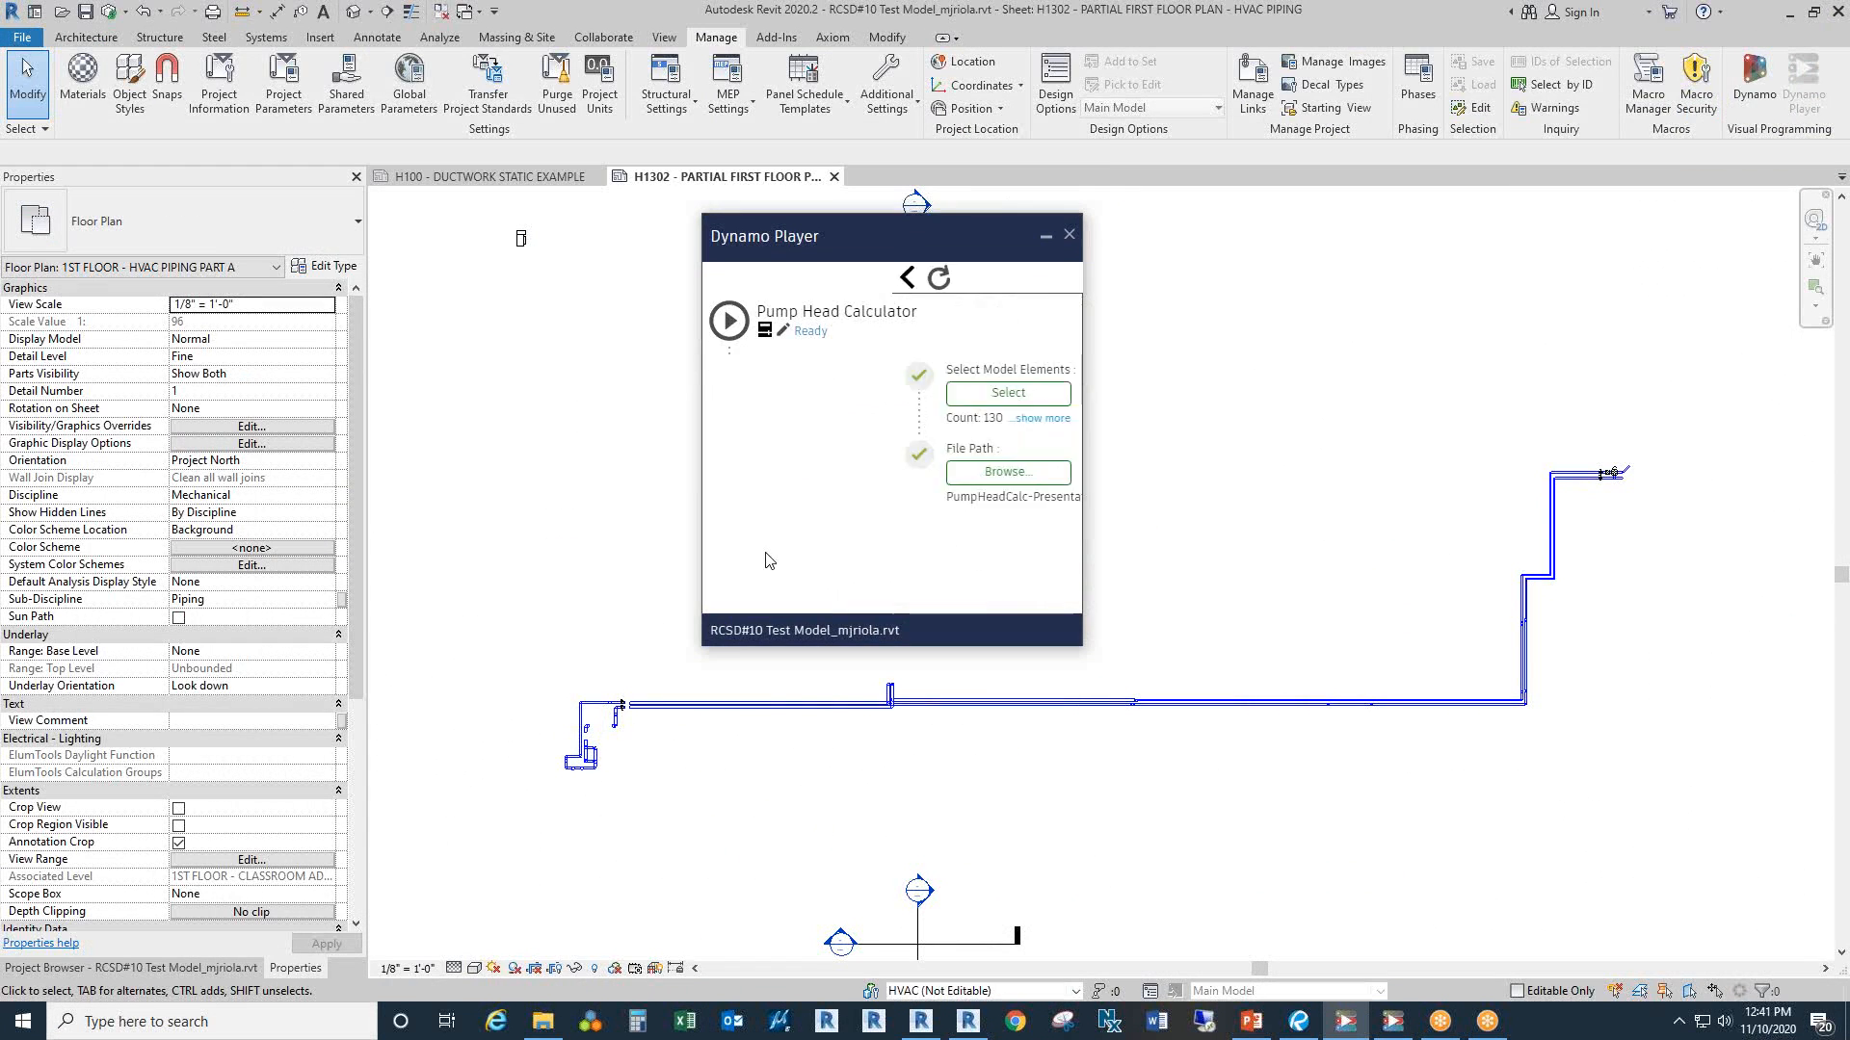
{"action": "left_click", "coordinate": [799, 396]}
{"action": "left_click_drag", "start_coordinate": [496, 826], "coordinate": [1784, 412]}
Step: Set the file path to 170057 RCSD#10 Chilled Water Pump Head Calc.xlsx in the Pump Head folder and run the calculator
{"action": "left_click", "coordinate": [785, 474]}
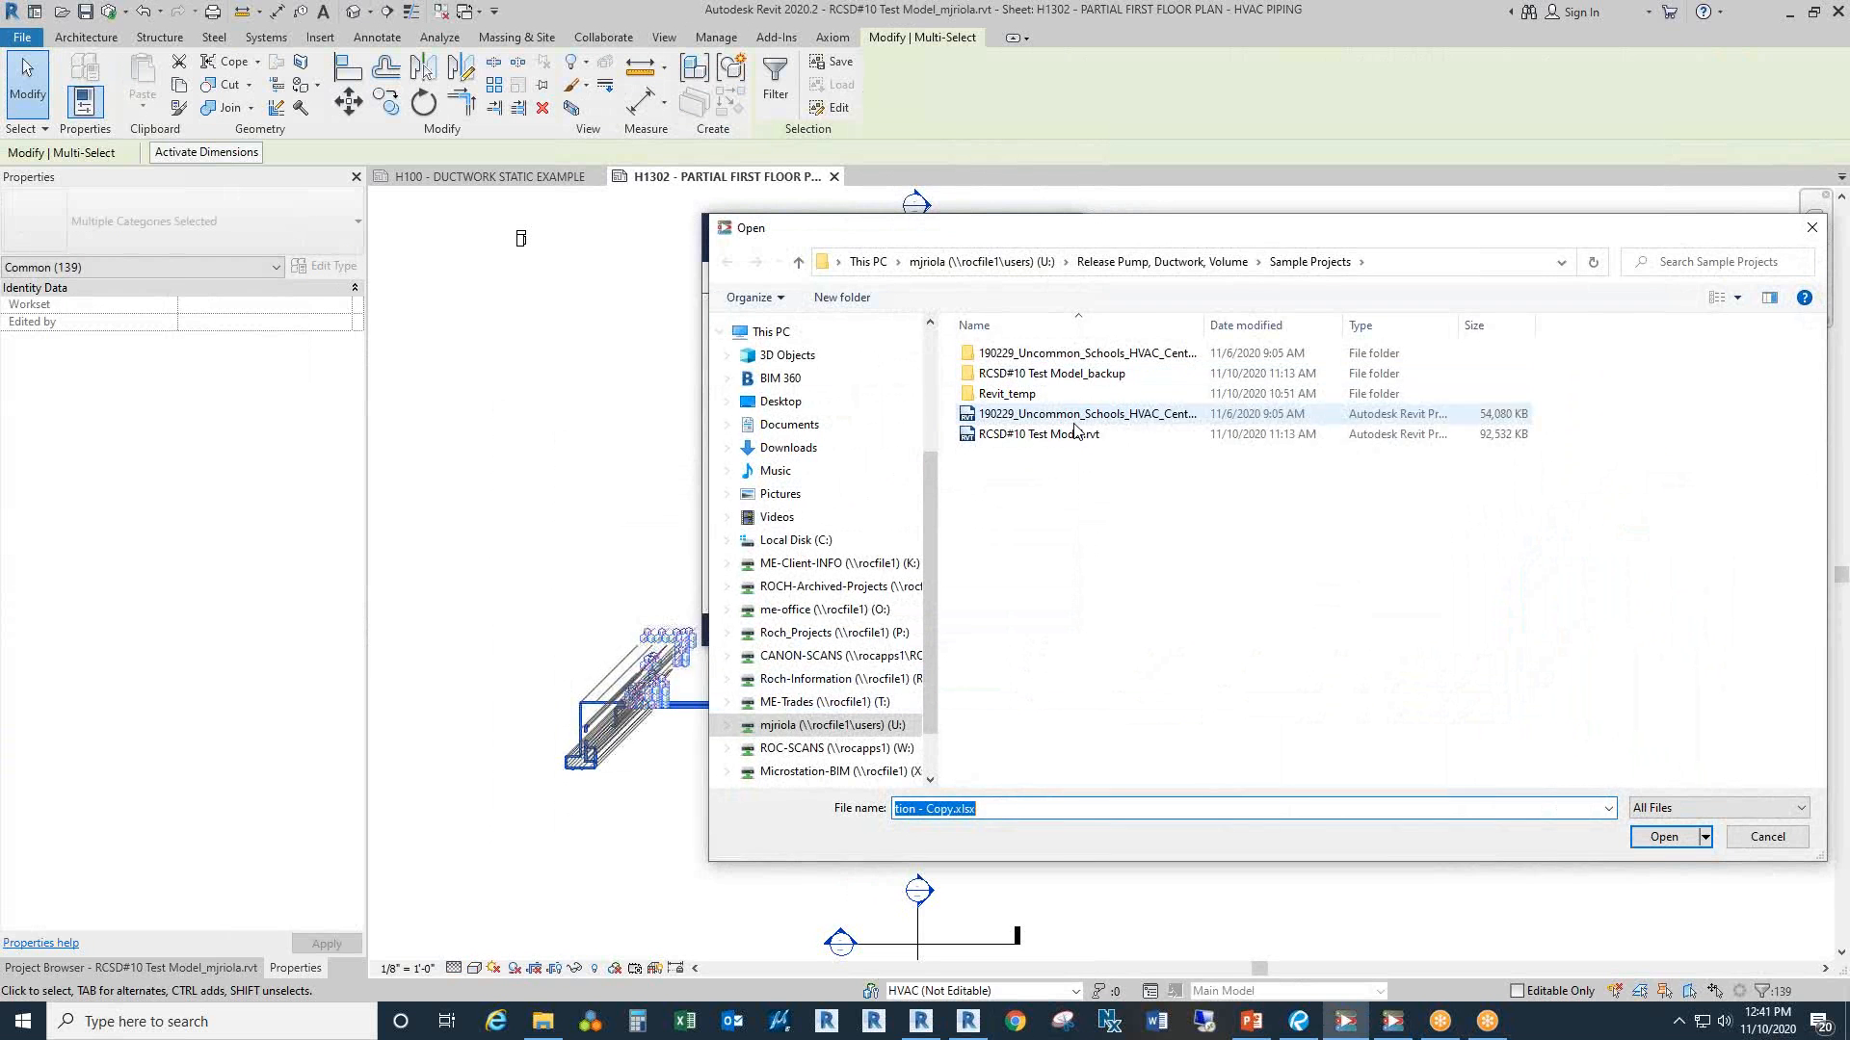
{"action": "left_click", "coordinate": [1214, 262]}
{"action": "double_click", "coordinate": [1010, 394]}
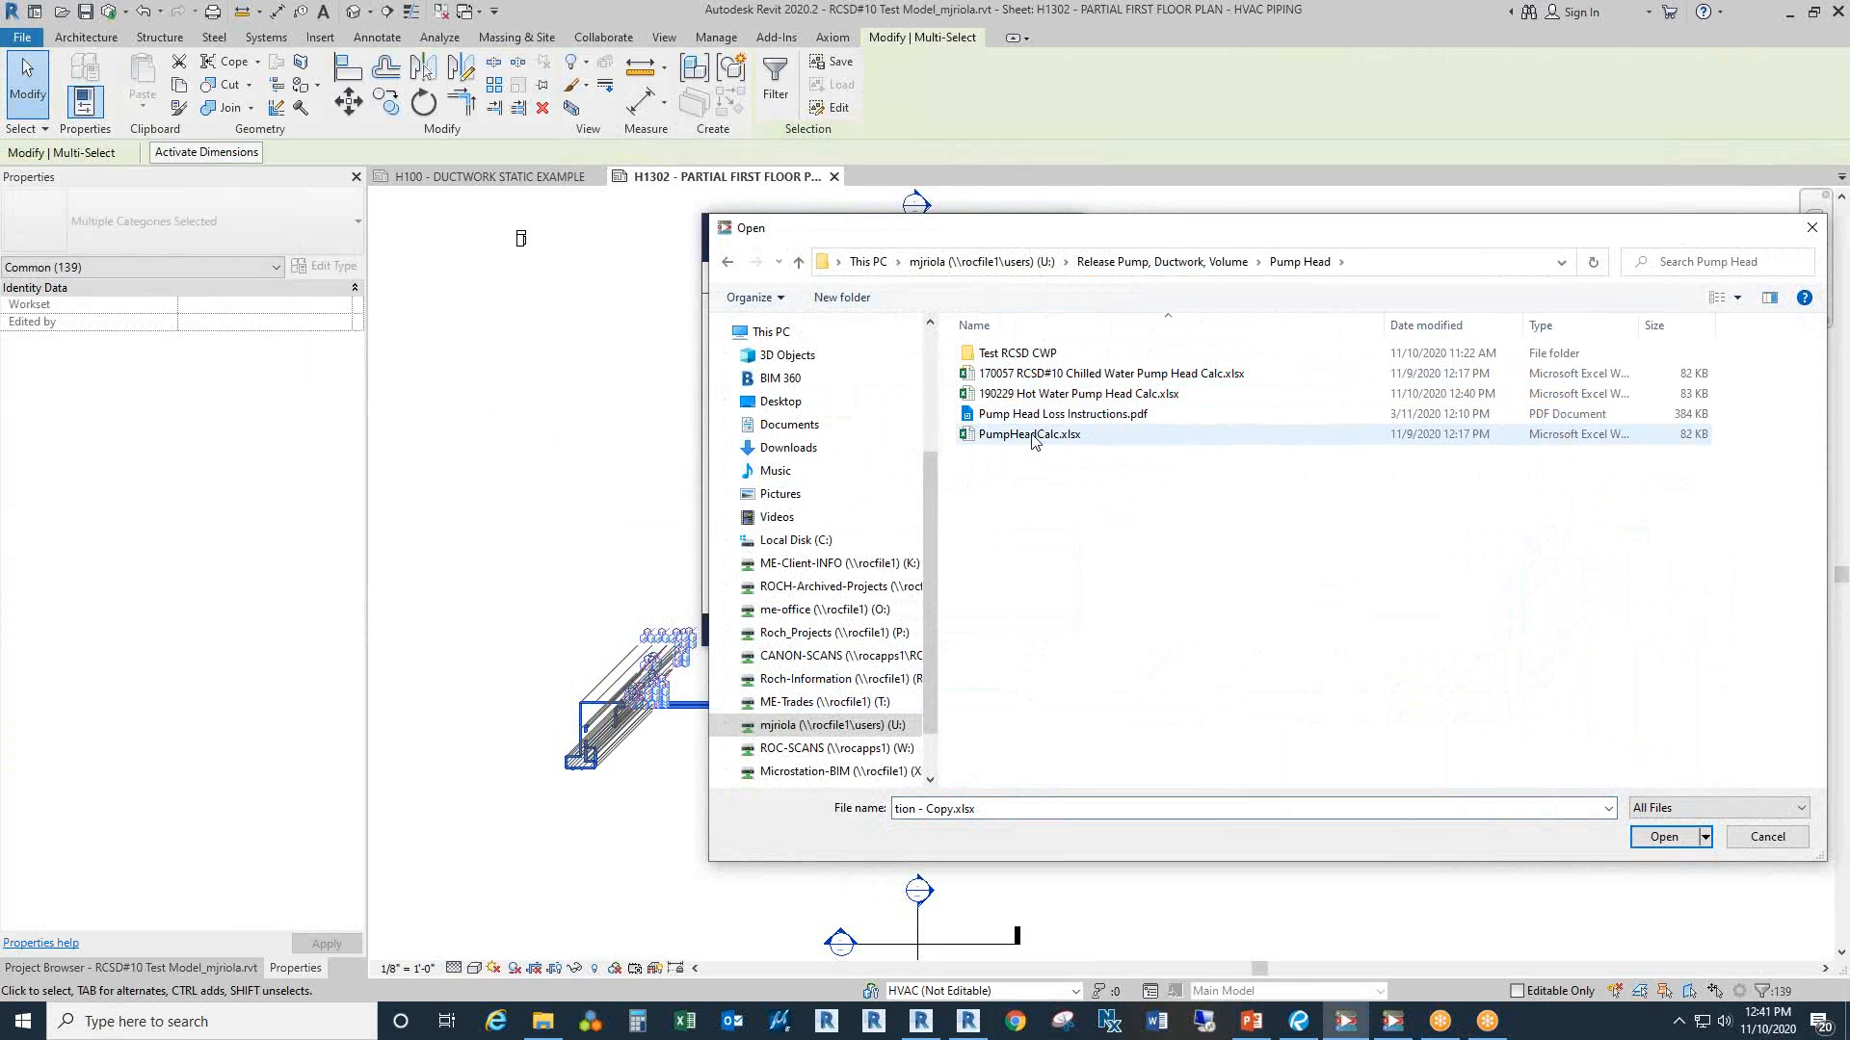
{"action": "left_click", "coordinate": [1056, 376]}
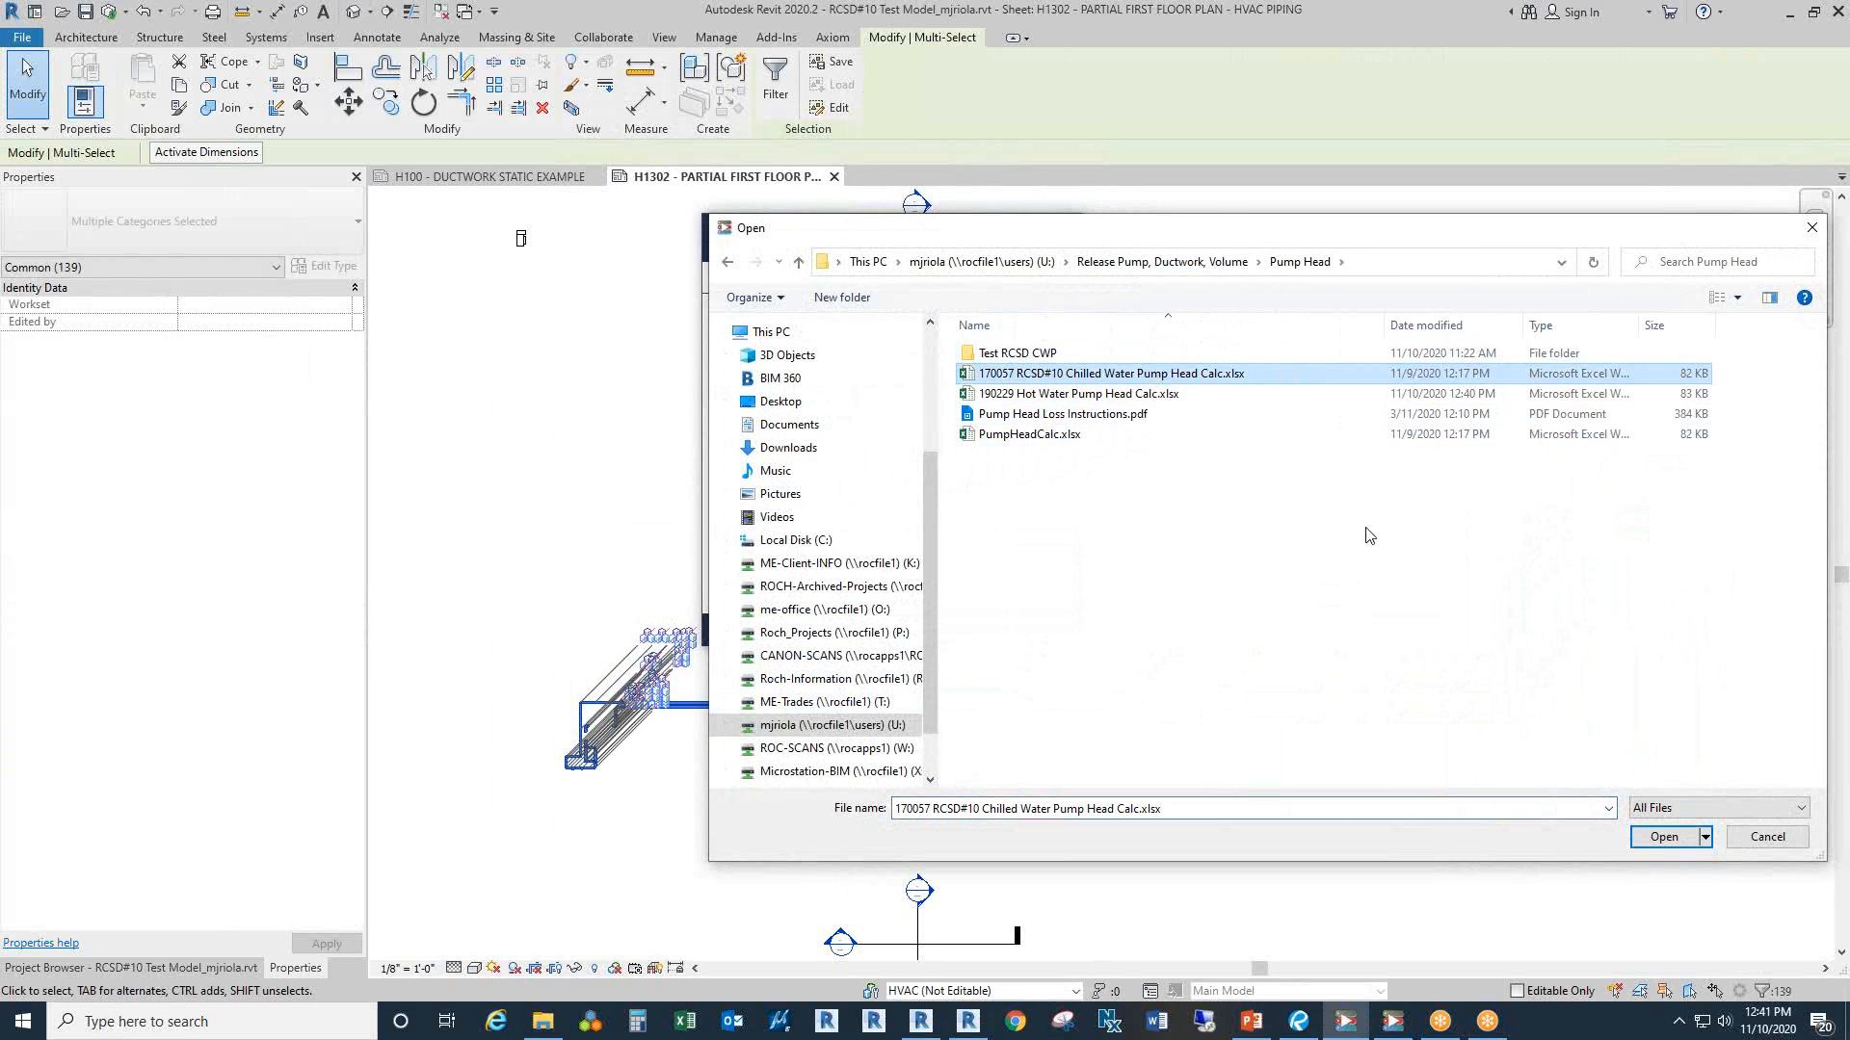
{"action": "left_click", "coordinate": [1663, 836]}
{"action": "left_click", "coordinate": [729, 321]}
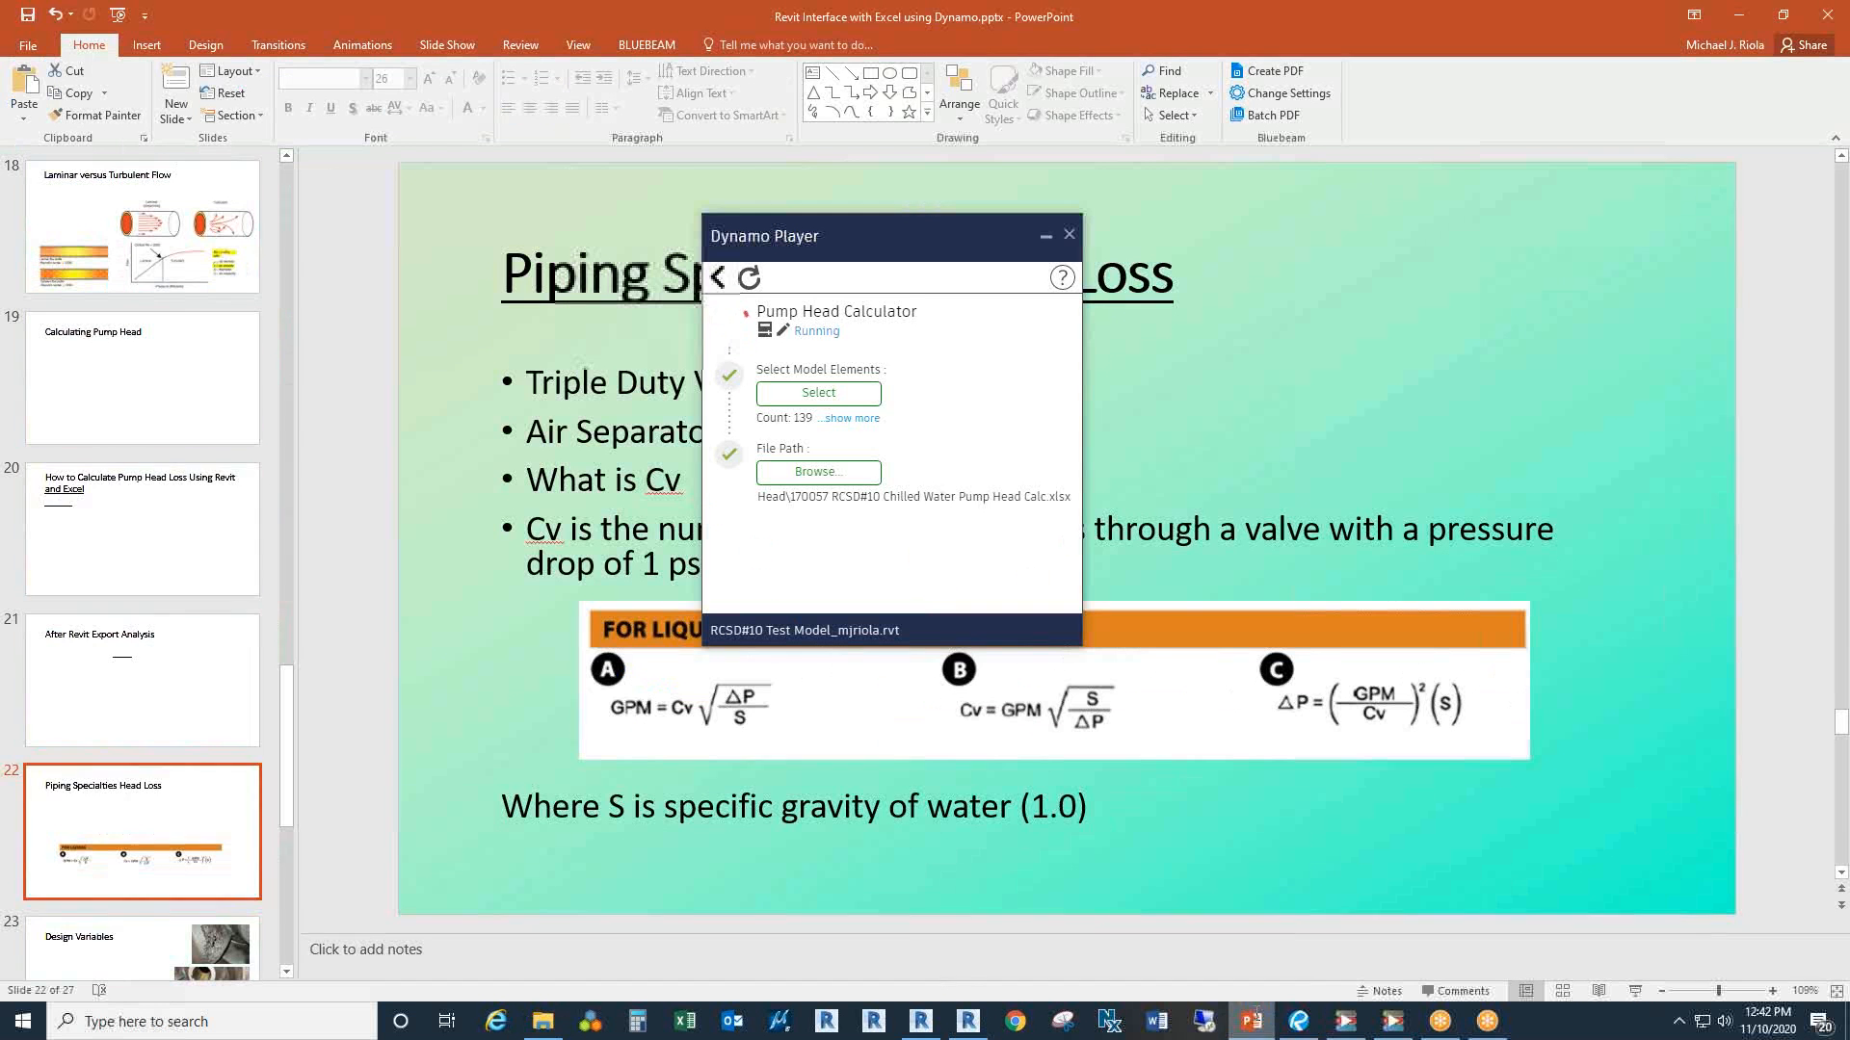
Step: Switch to the Piping Specialties Head Loss slide in PowerPoint, clear Dynamo Player out of the way and go through the valve and Cv points
{"action": "left_click", "coordinate": [1251, 1021]}
{"action": "left_click", "coordinate": [1046, 237]}
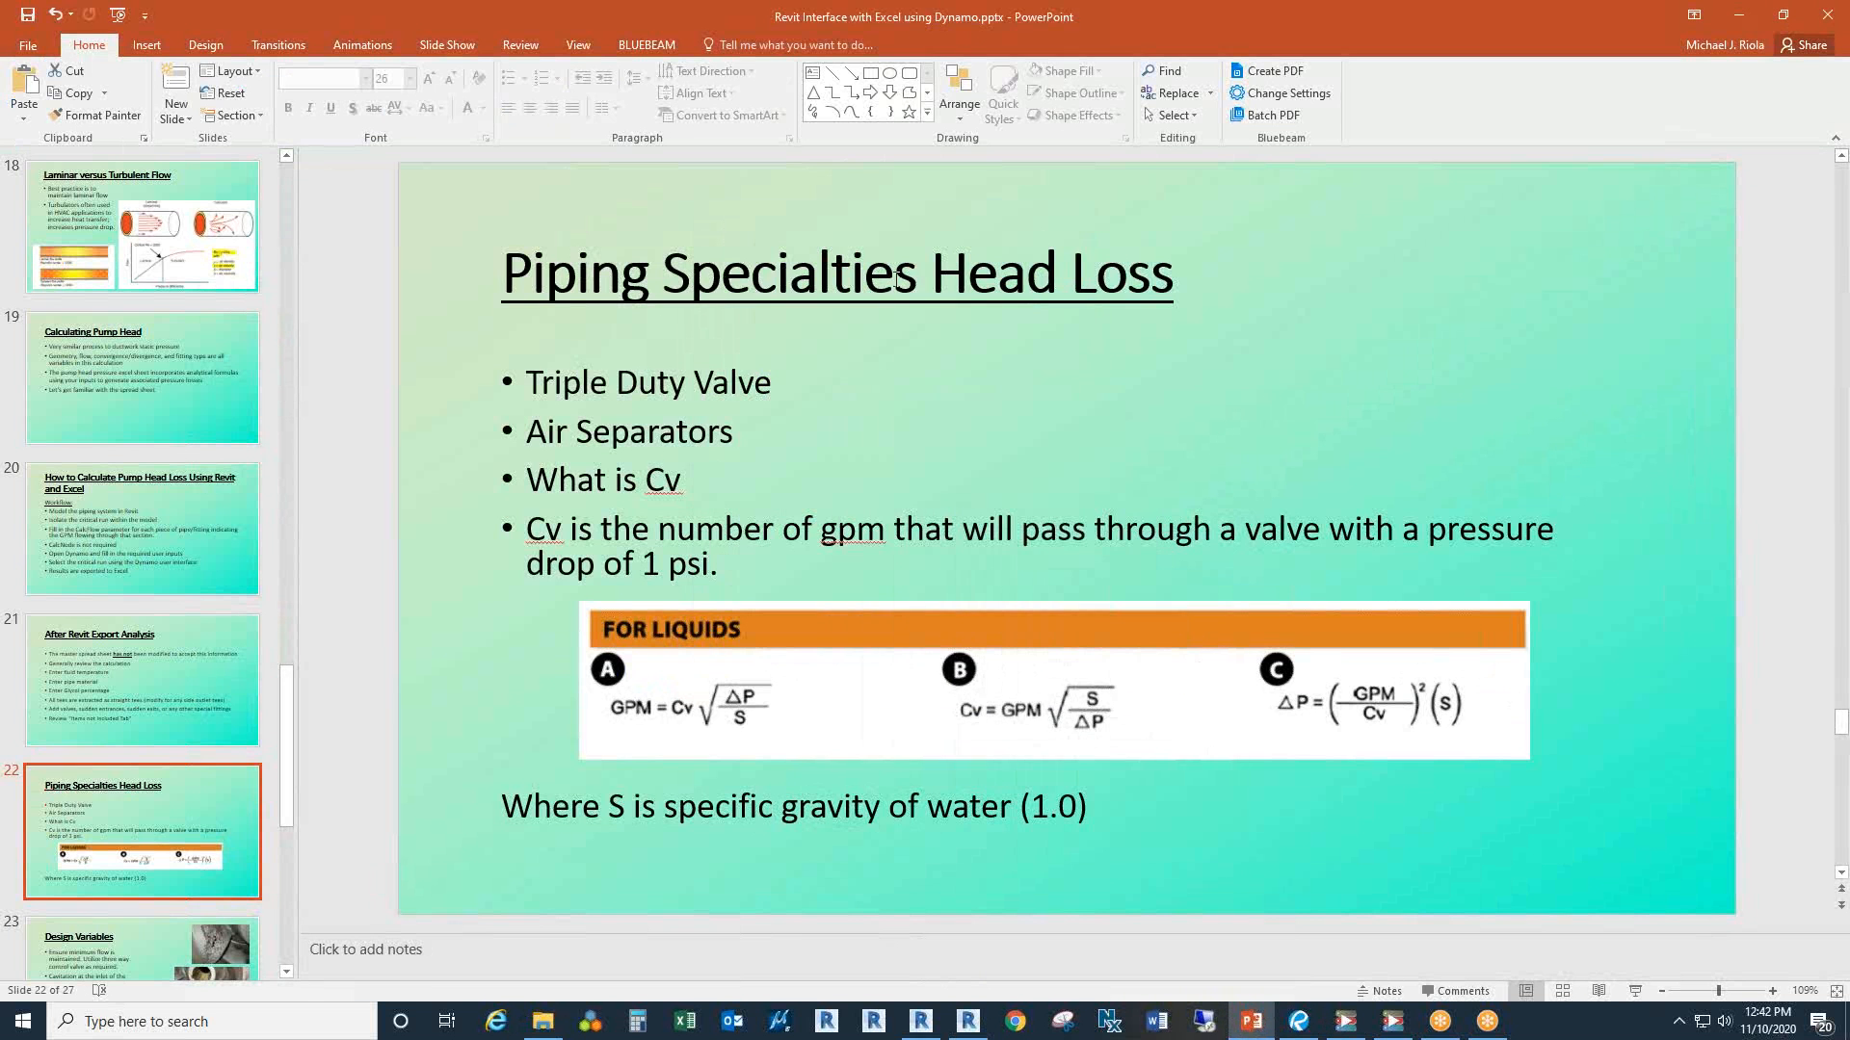
{"action": "left_click", "coordinate": [752, 383]}
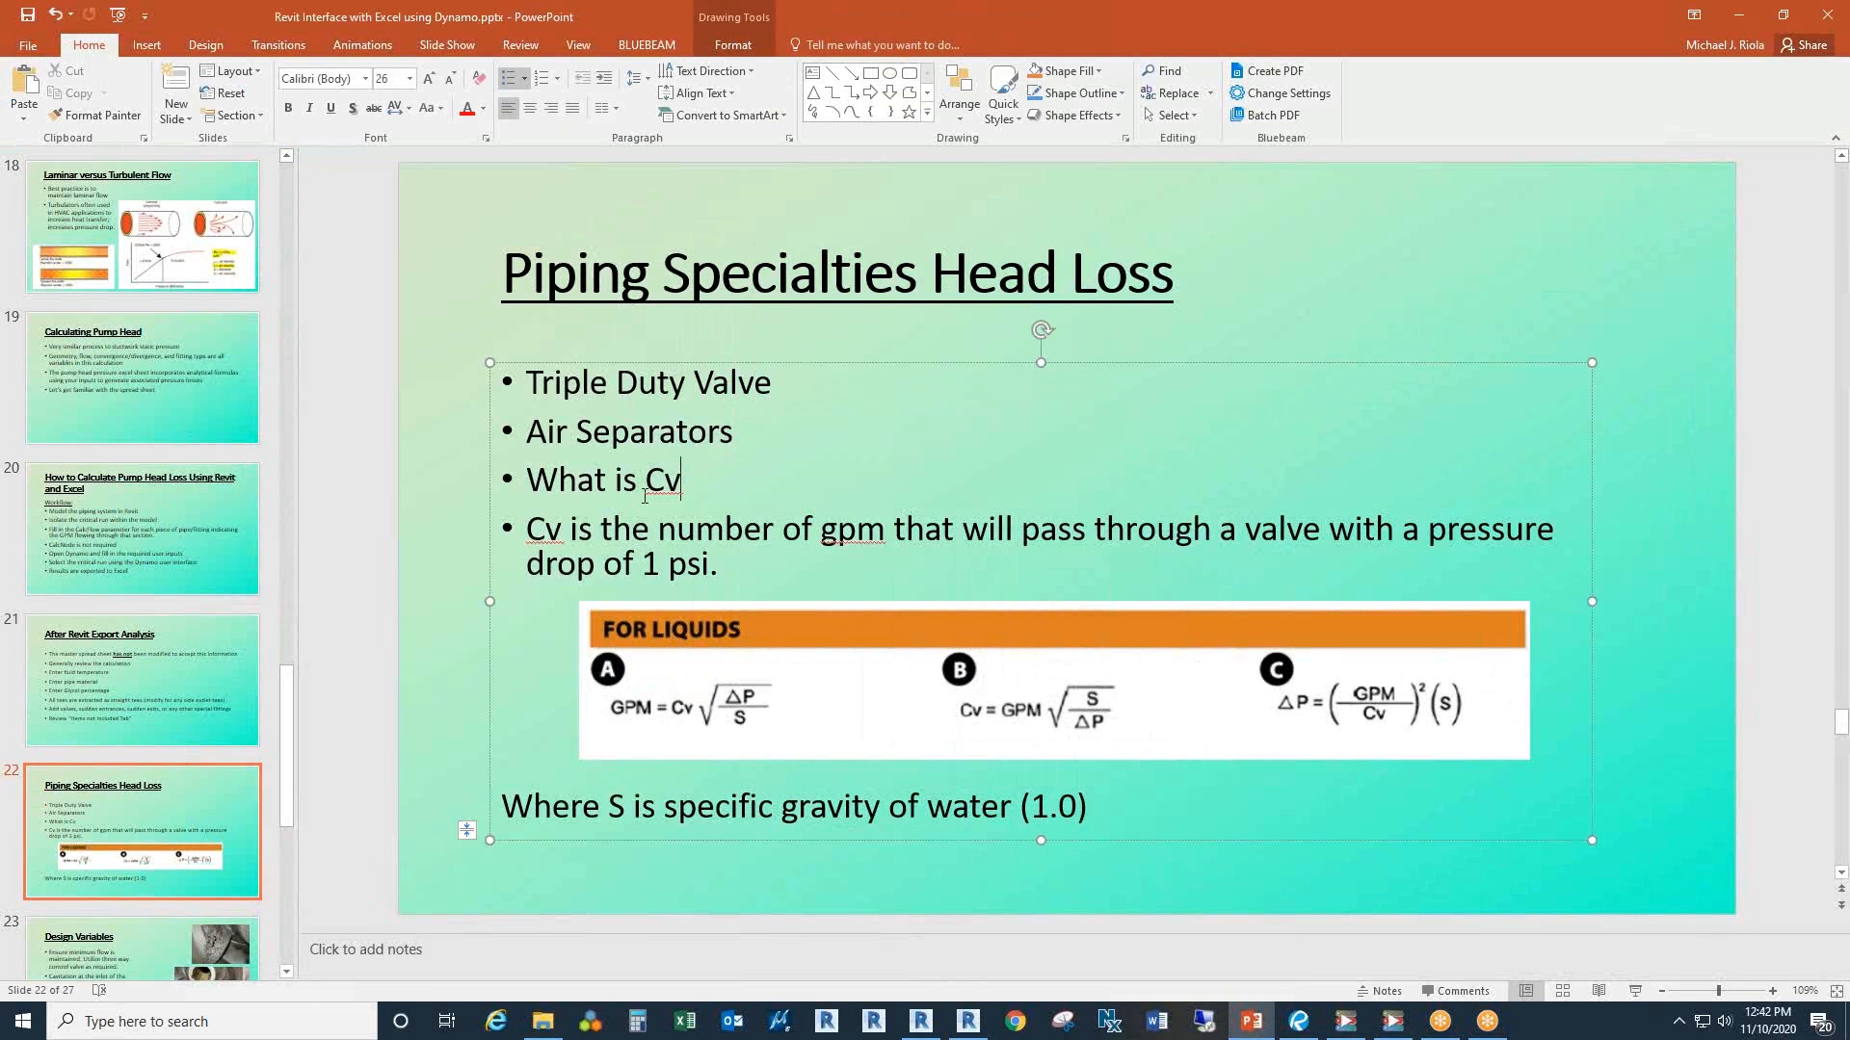
{"action": "left_click", "coordinate": [756, 553]}
{"action": "left_click", "coordinate": [776, 398]}
{"action": "left_click", "coordinate": [762, 424]}
{"action": "left_click", "coordinate": [719, 576]}
Step: Switch to Bluebeam Revu and find the Cv entry in the Technical Data table of the Cv Example data sheet
{"action": "key", "text": "alt+Tab"}
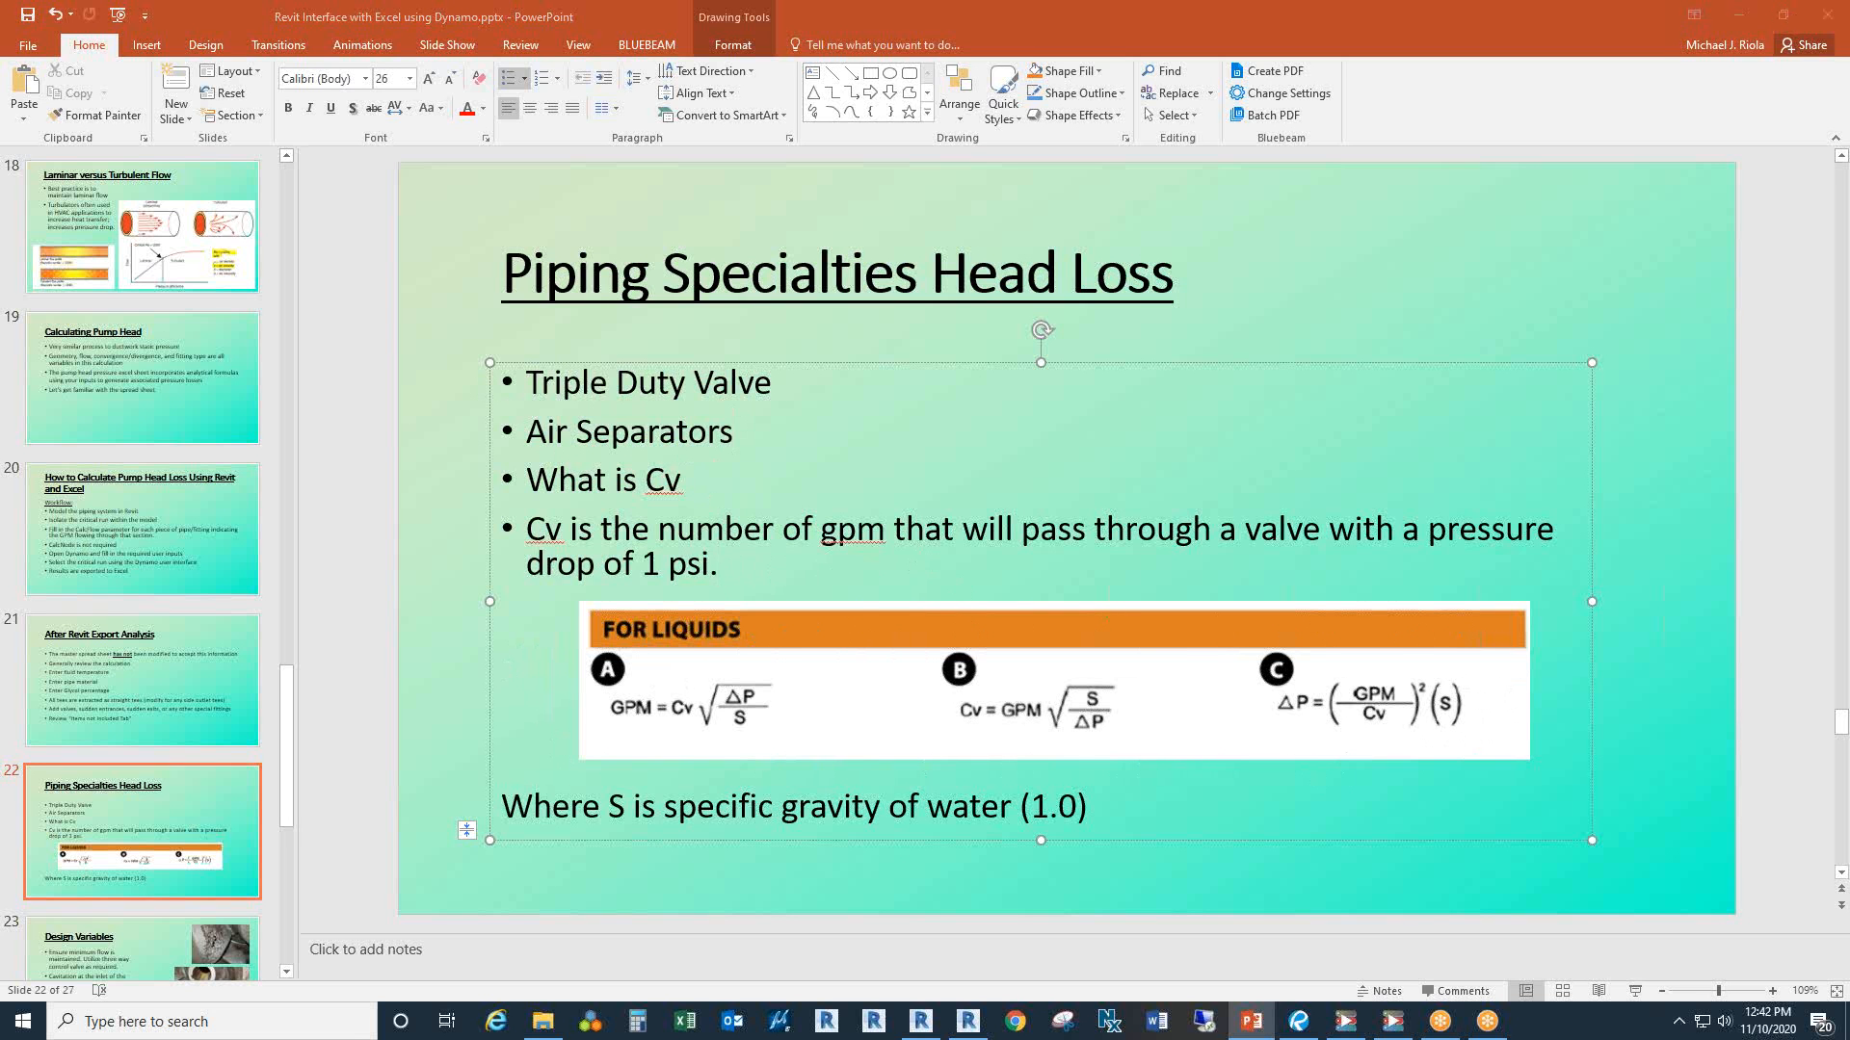
{"action": "left_click", "coordinate": [1299, 1021]}
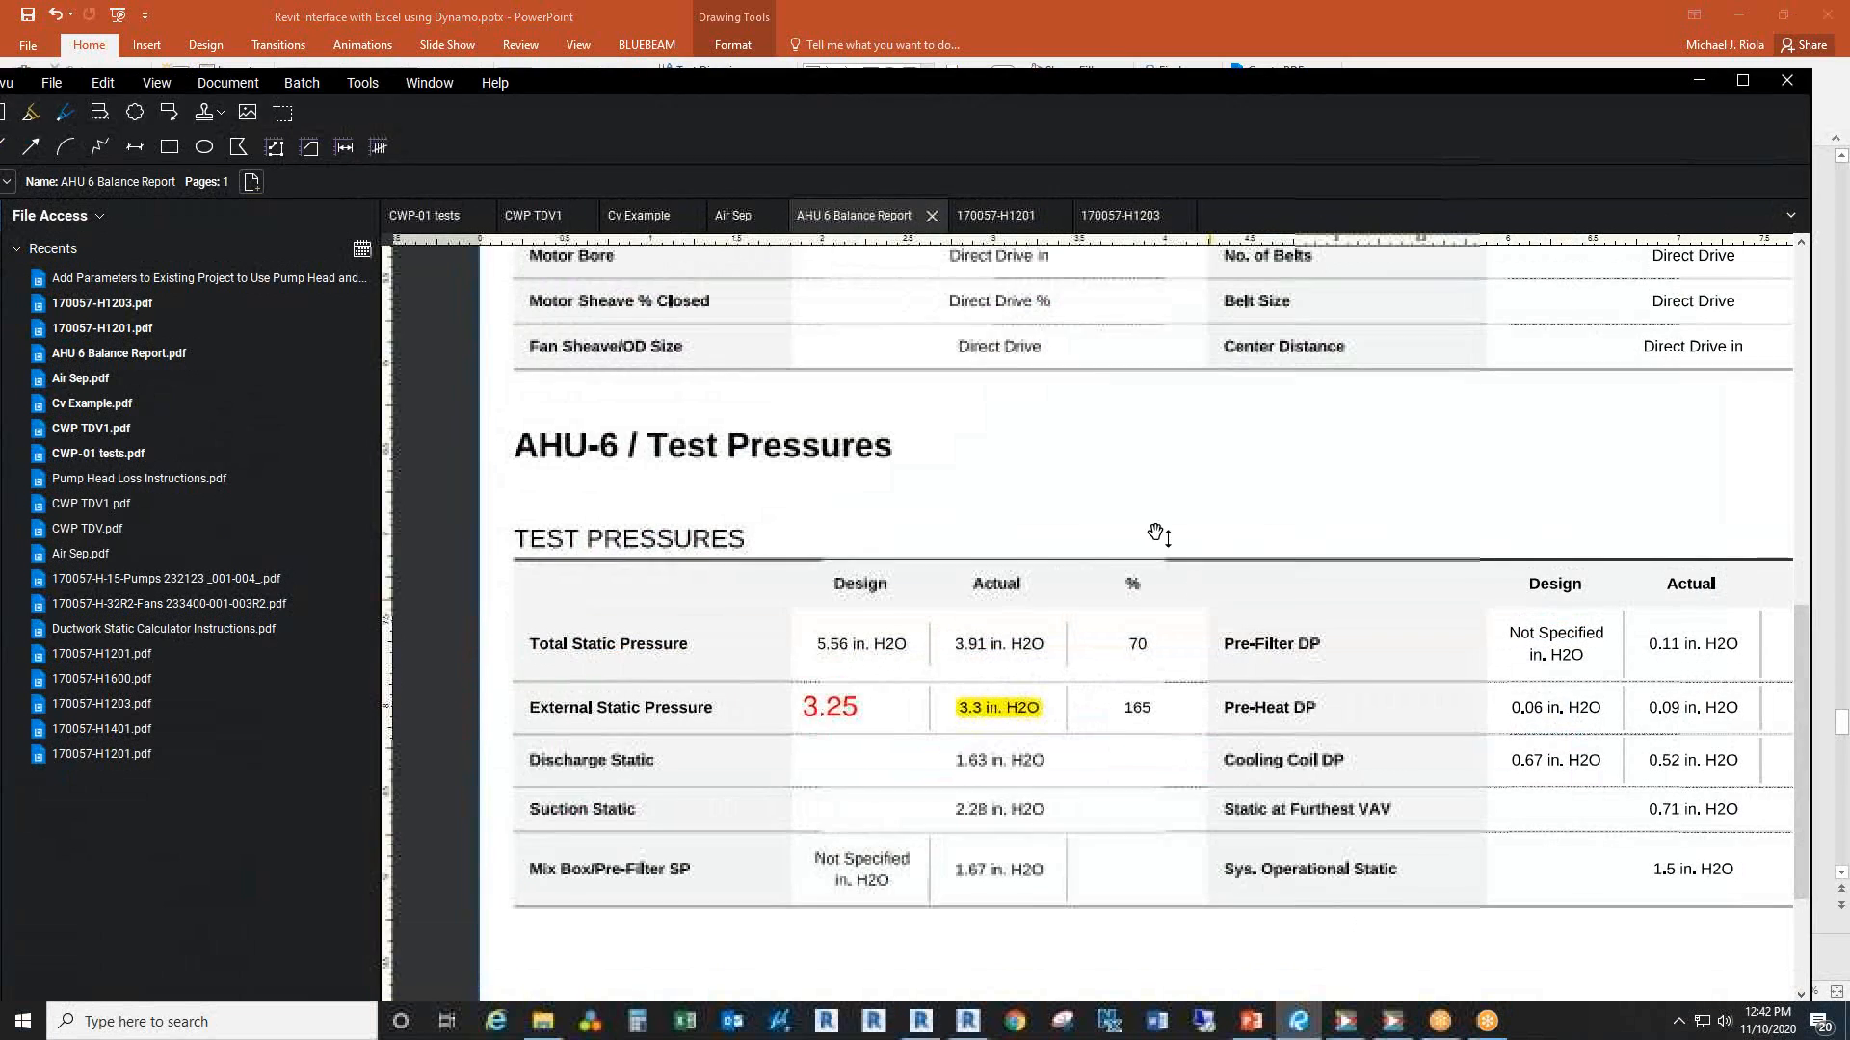
{"action": "double_click", "coordinate": [884, 83]}
{"action": "left_click", "coordinate": [661, 145]}
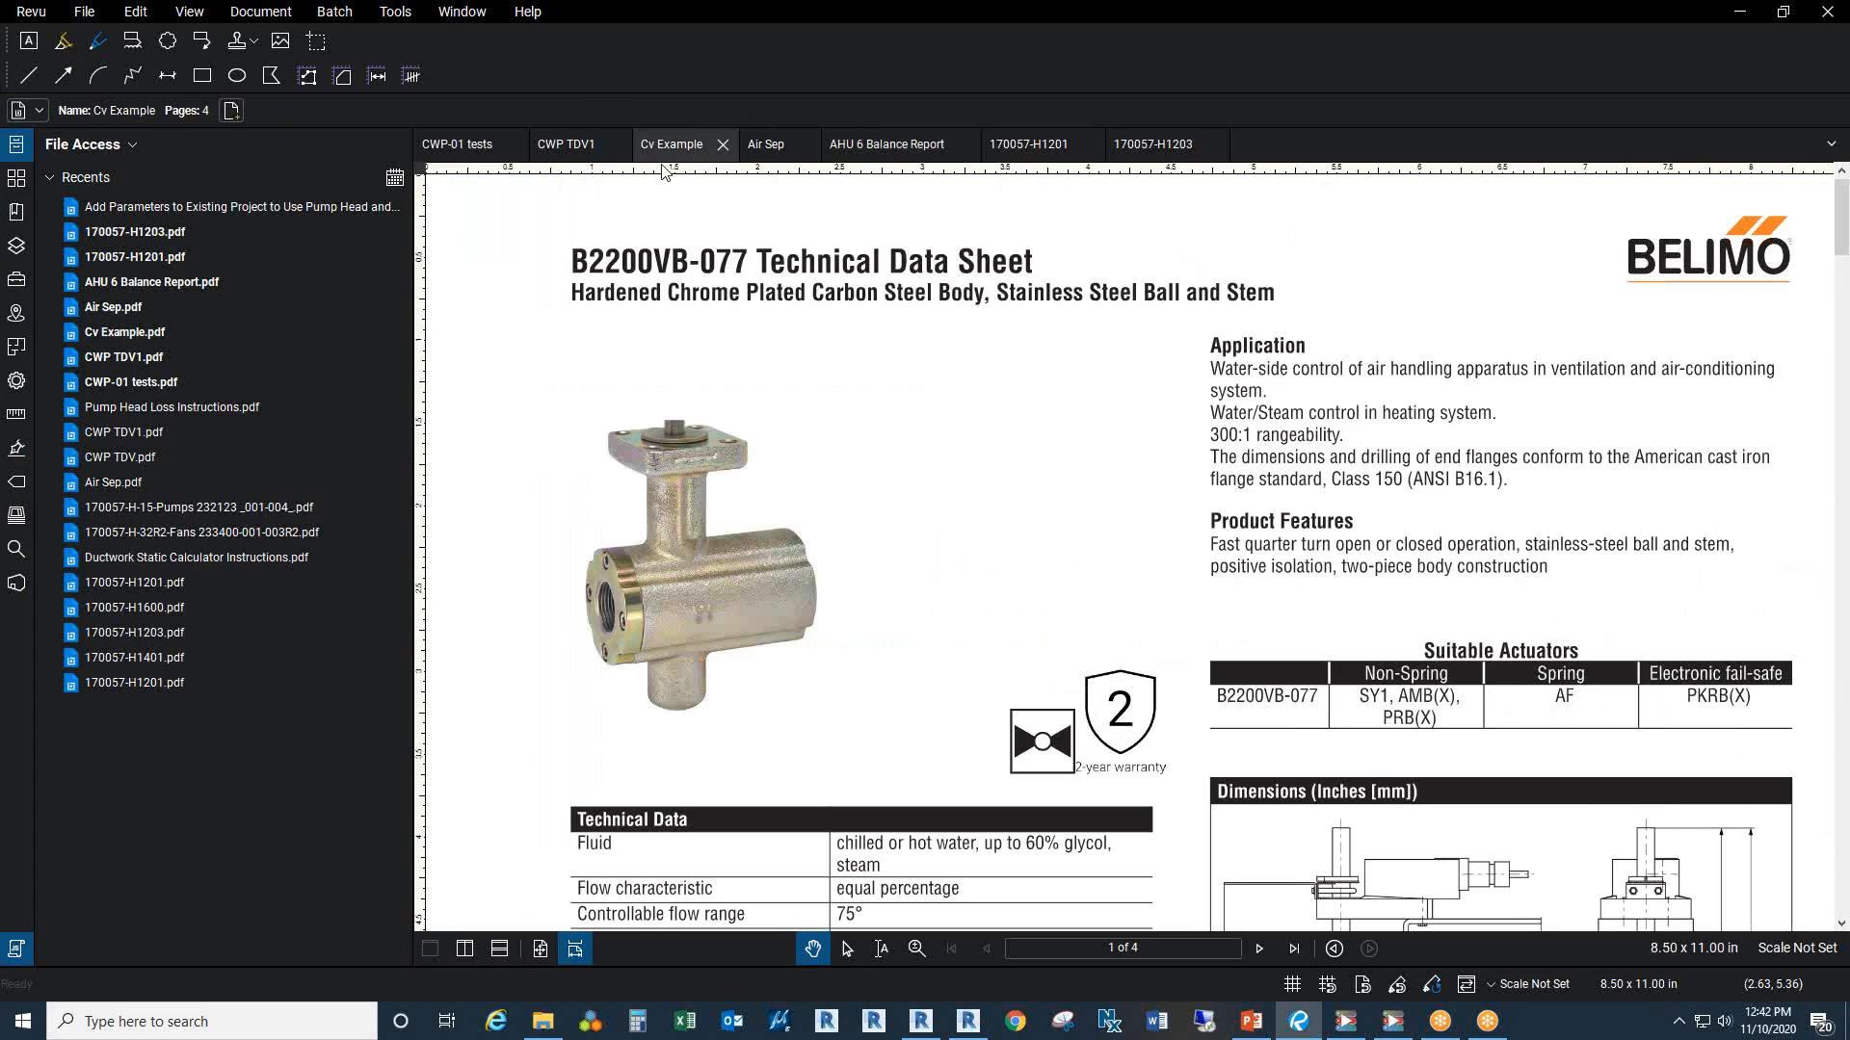
{"action": "scroll", "coordinate": [598, 328], "scroll_direction": "down", "scroll_amount": 2}
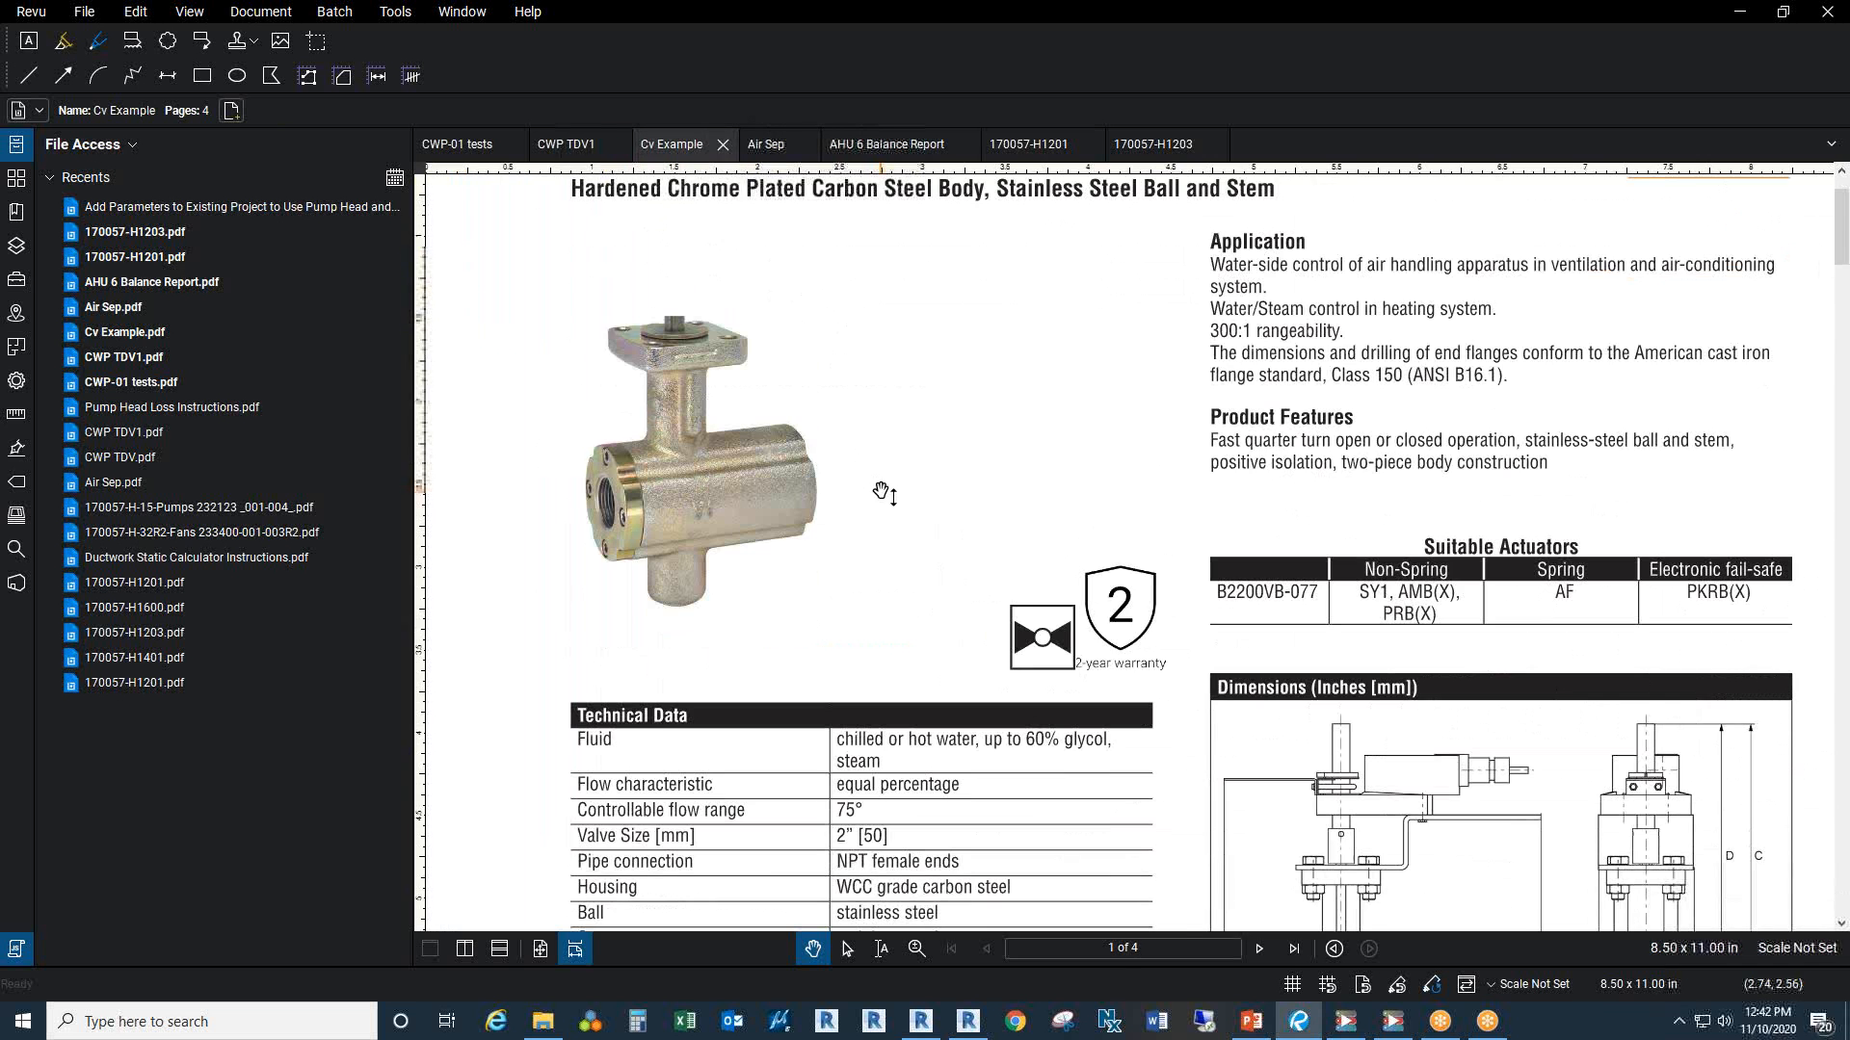
{"action": "scroll", "coordinate": [880, 490], "scroll_direction": "down", "scroll_amount": 5}
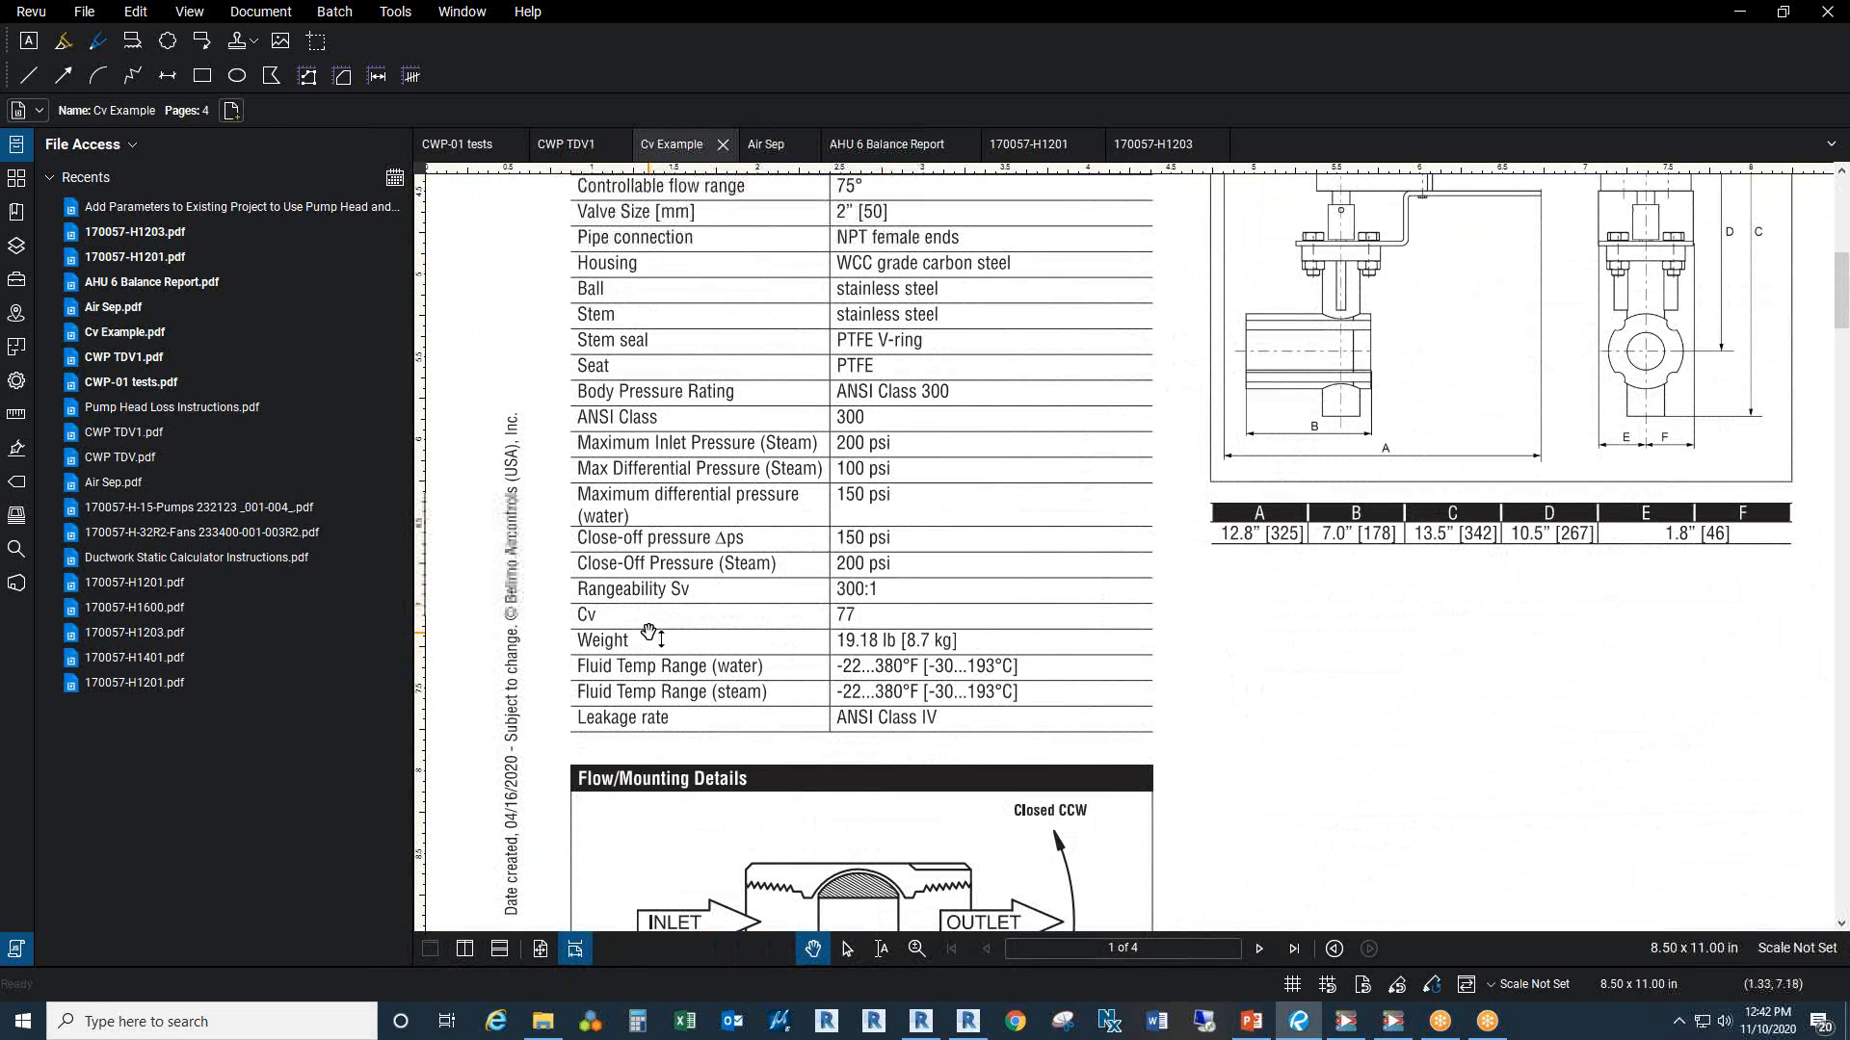
Step: Highlight the Cv label and its value in yellow in the valve's Technical Data table
{"action": "key", "text": "h"}
{"action": "left_click_drag", "start_coordinate": [775, 563], "coordinate": [873, 616]}
{"action": "scroll", "coordinate": [966, 627], "scroll_direction": "up", "scroll_amount": 1}
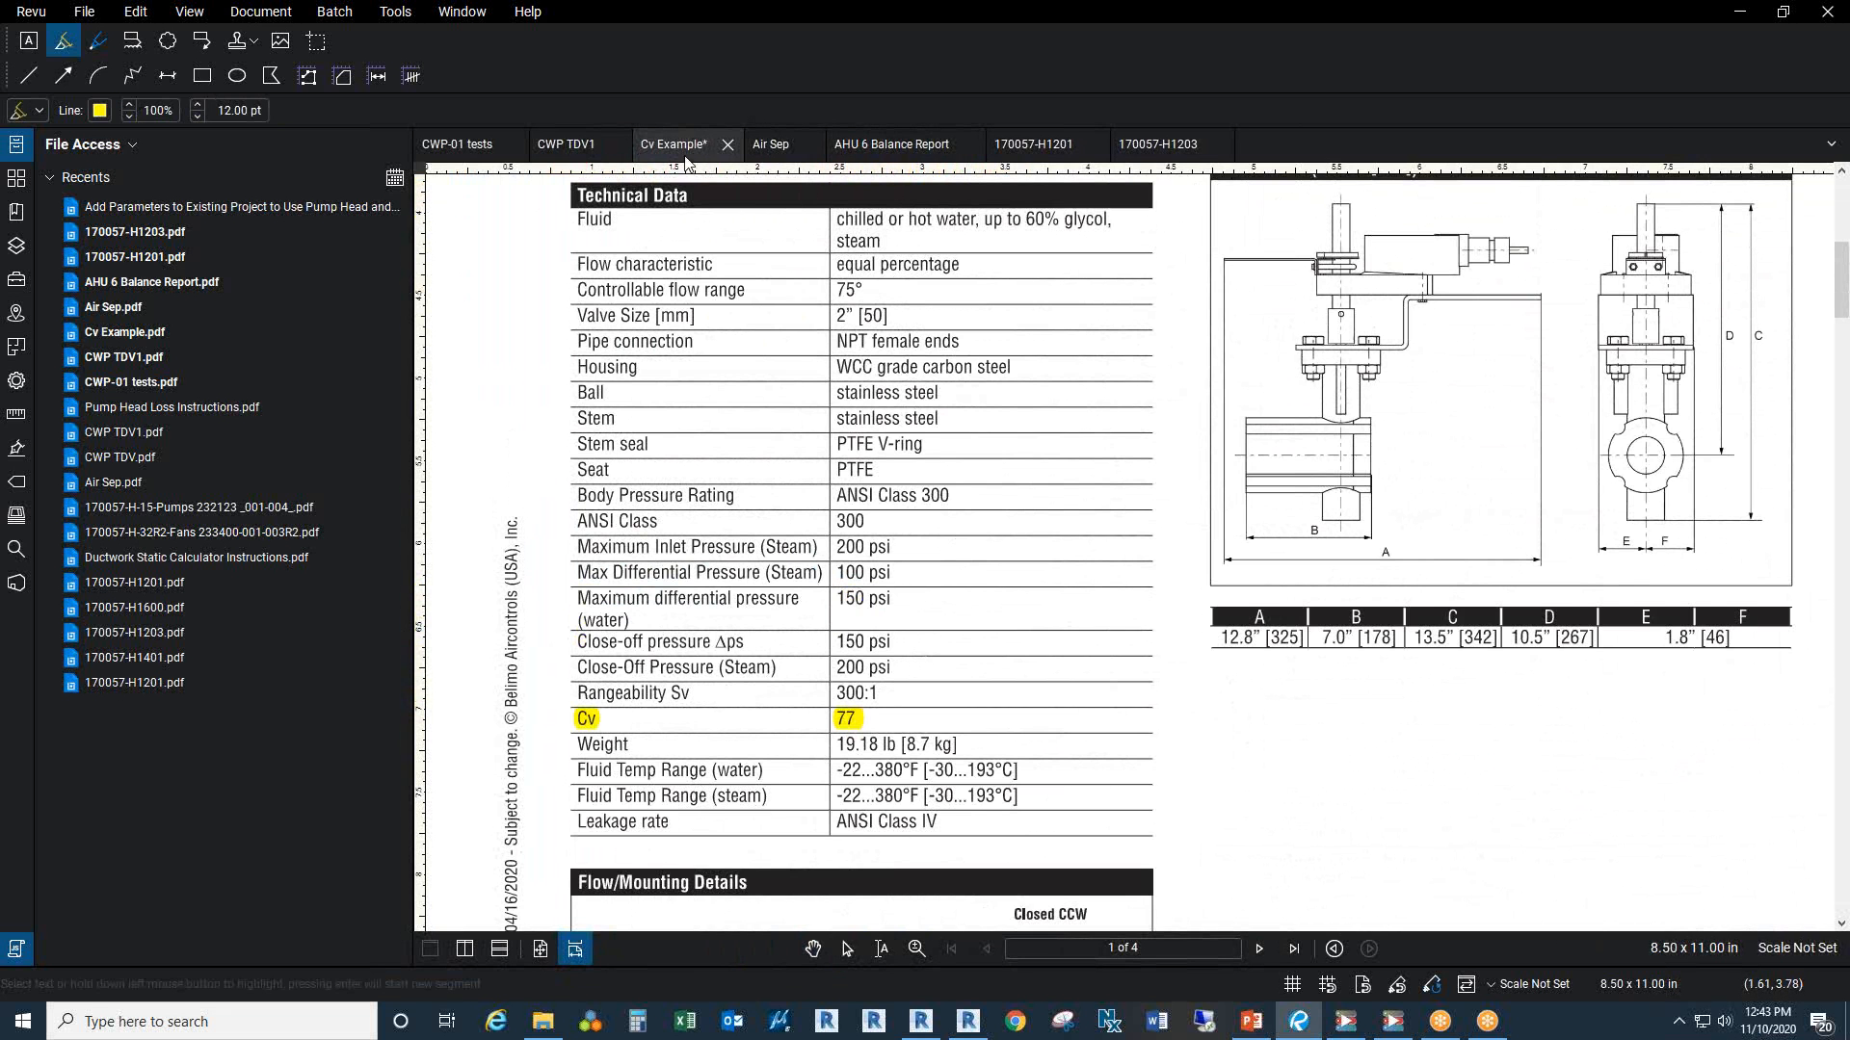
Step: Close the Cv Example data sheet without saving its changes and bring up the CWP TDV1 document
{"action": "left_click", "coordinate": [727, 146]}
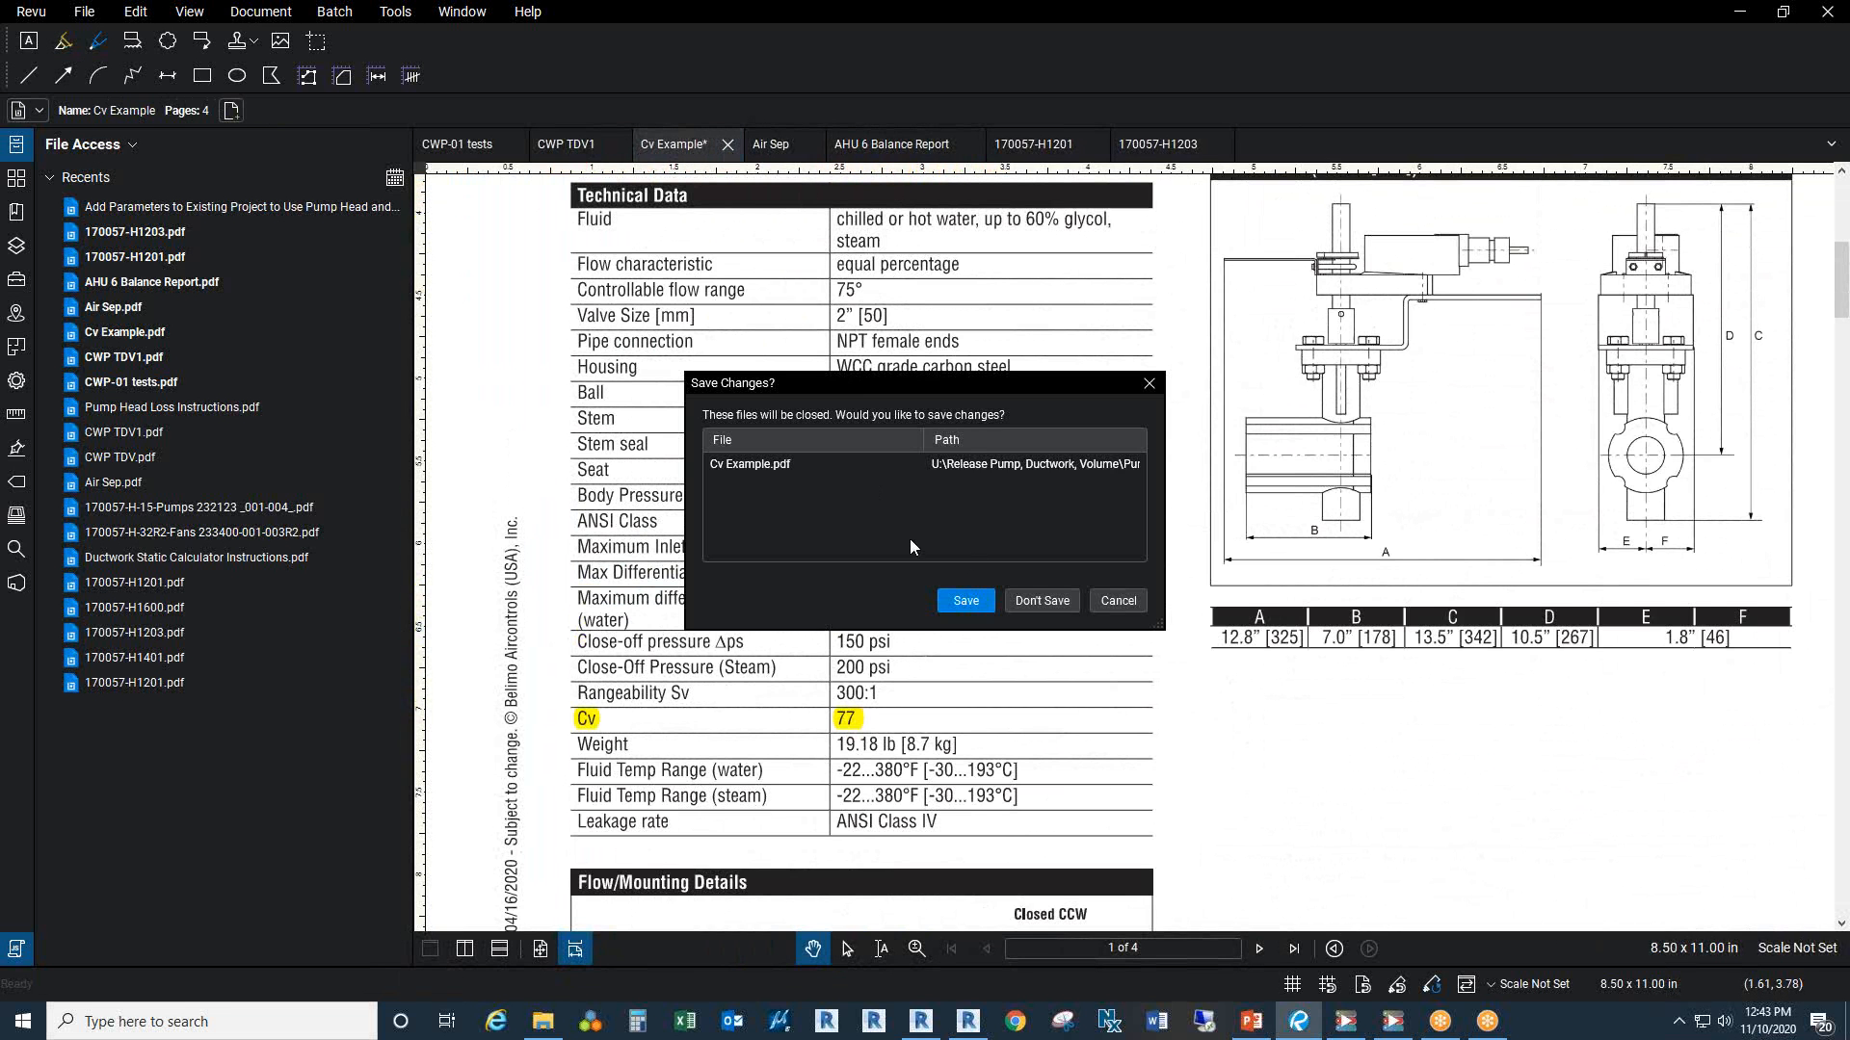
{"action": "left_click", "coordinate": [1047, 600]}
{"action": "left_click", "coordinate": [569, 144]}
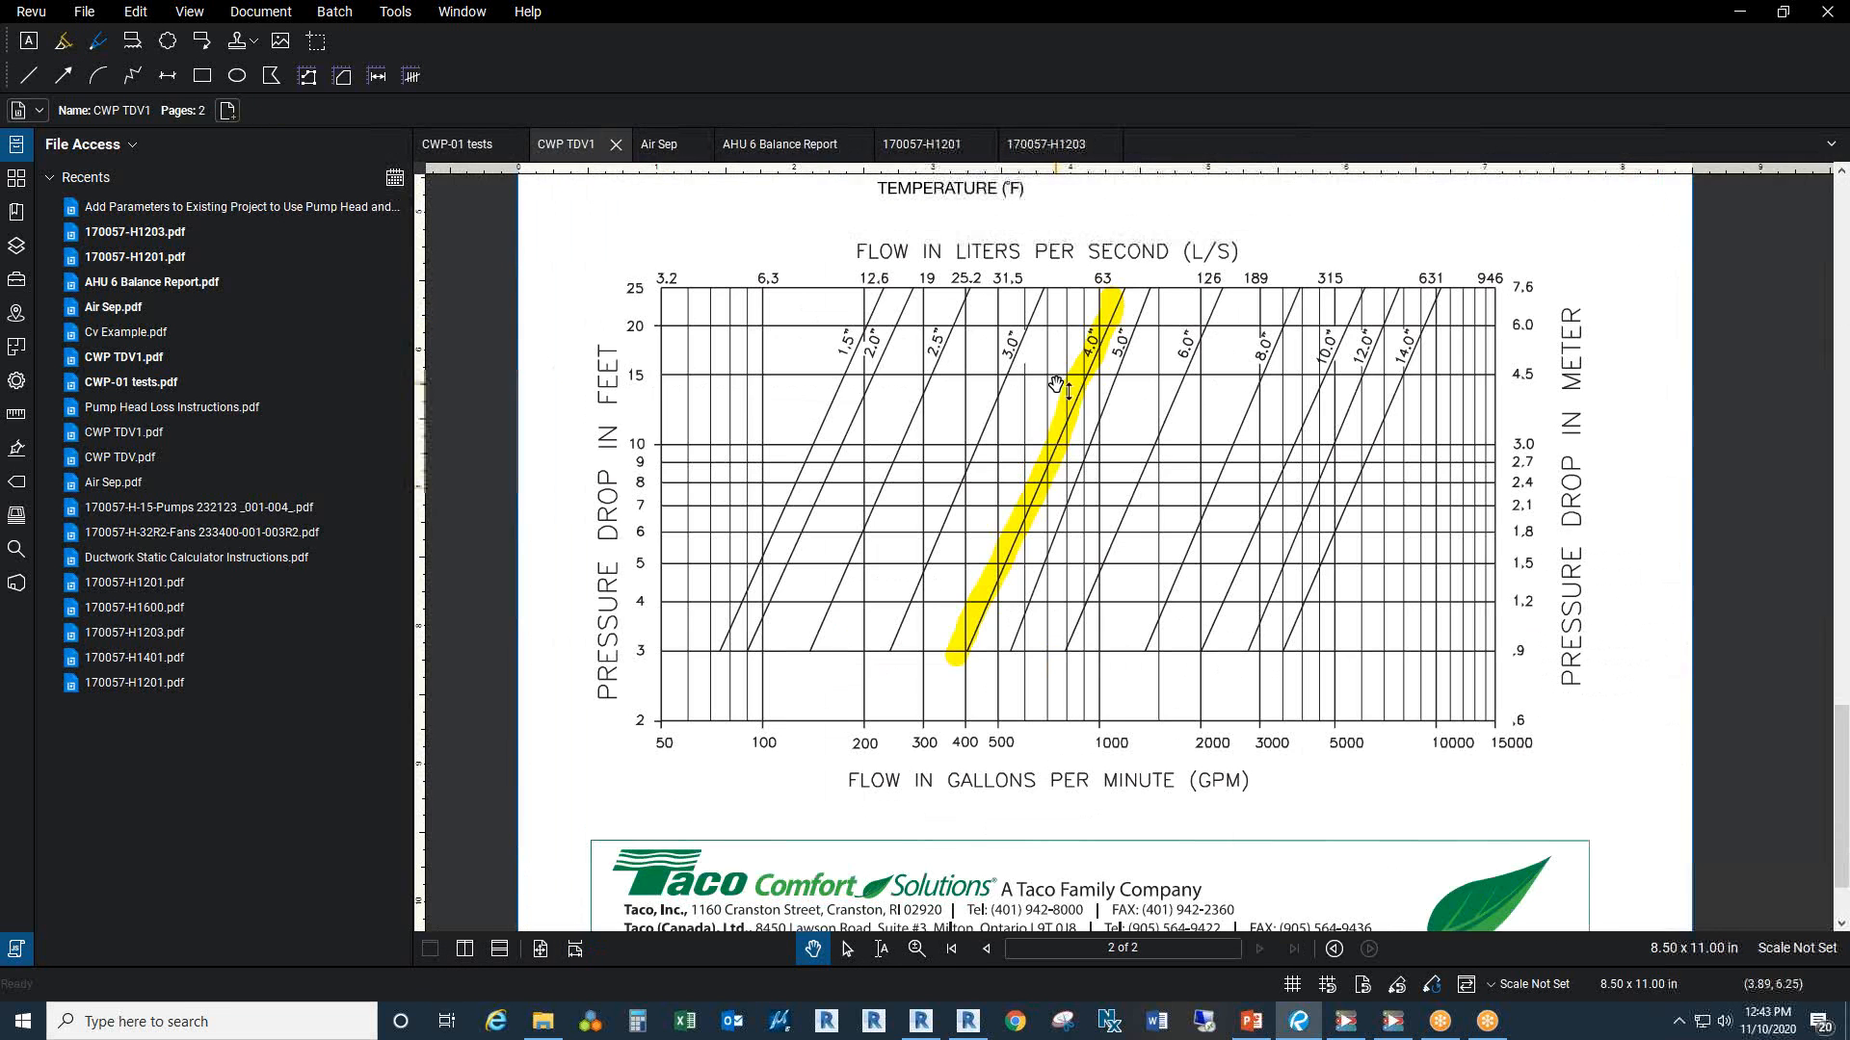
Step: Look through the Taco multi-purpose valve submittal's dimensions table and its flow versus pressure drop chart, and close the document
{"action": "scroll", "coordinate": [1057, 388], "scroll_direction": "up", "scroll_amount": 1}
{"action": "scroll", "coordinate": [1057, 390], "scroll_direction": "up", "scroll_amount": 6}
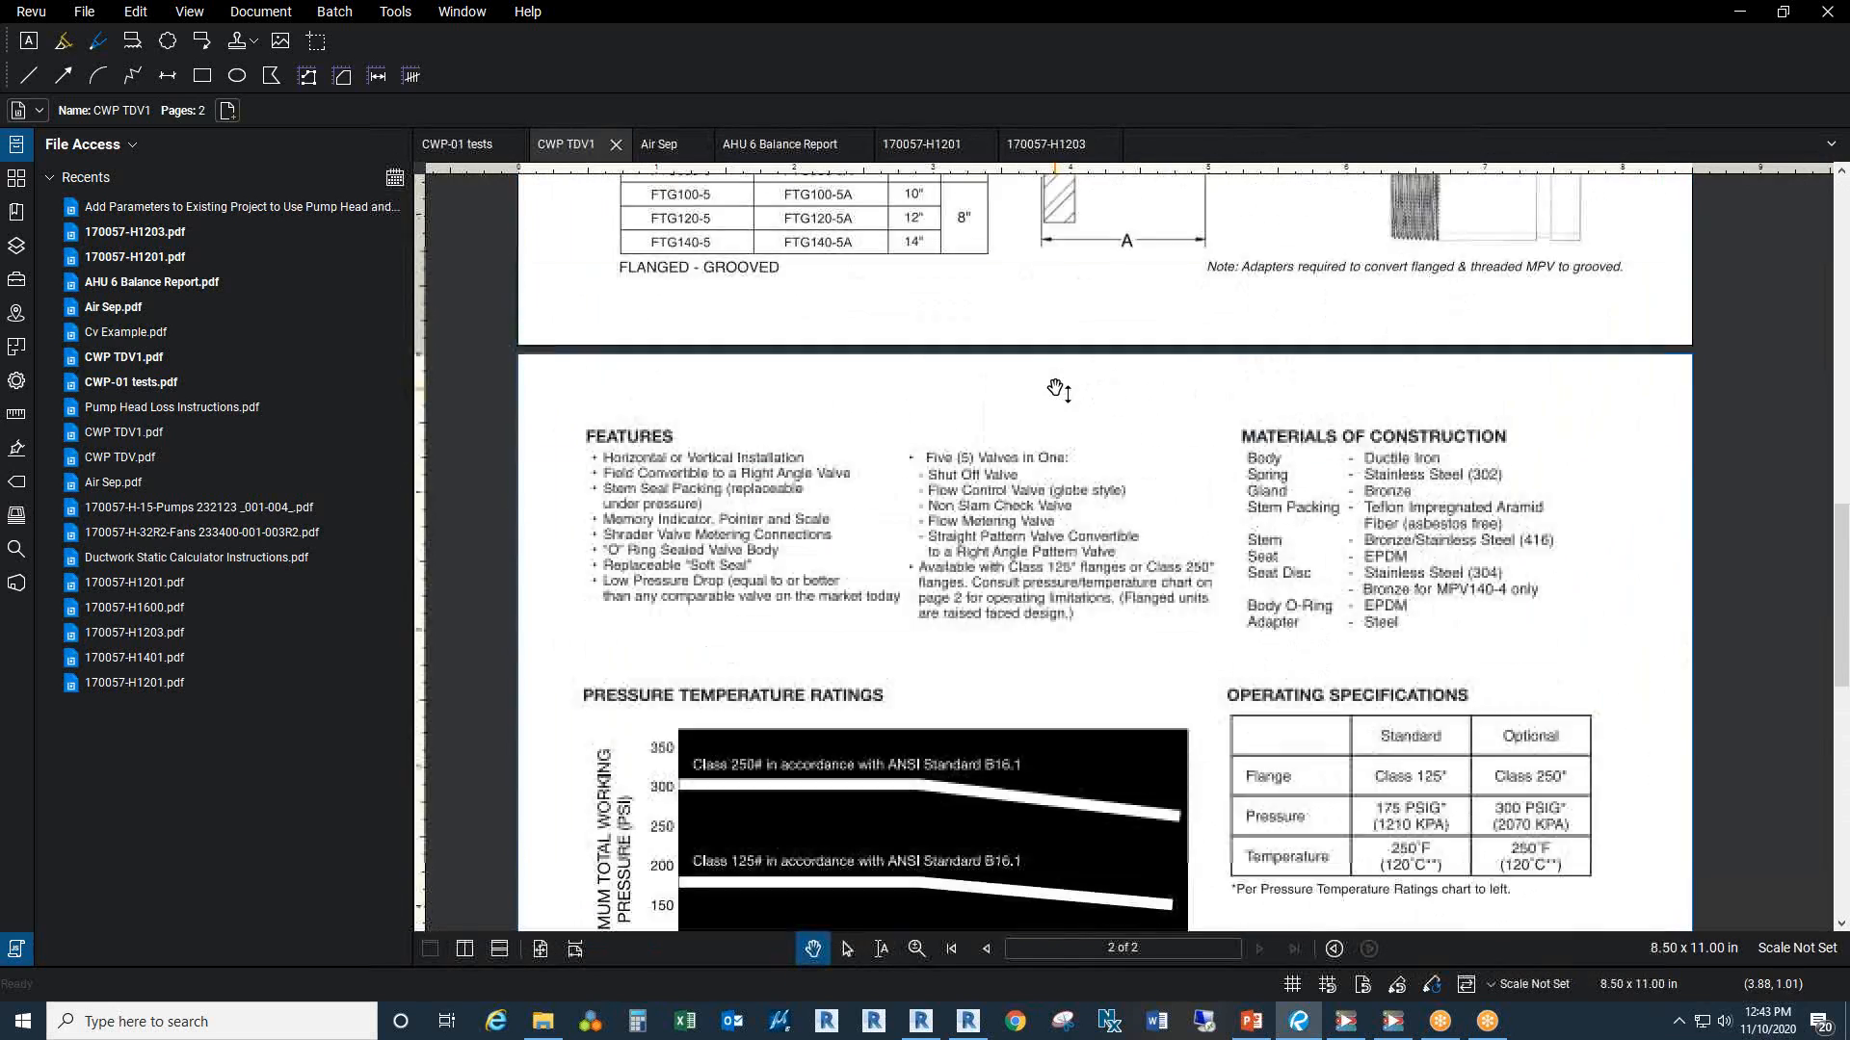
{"action": "scroll", "coordinate": [1057, 389], "scroll_direction": "up", "scroll_amount": 10}
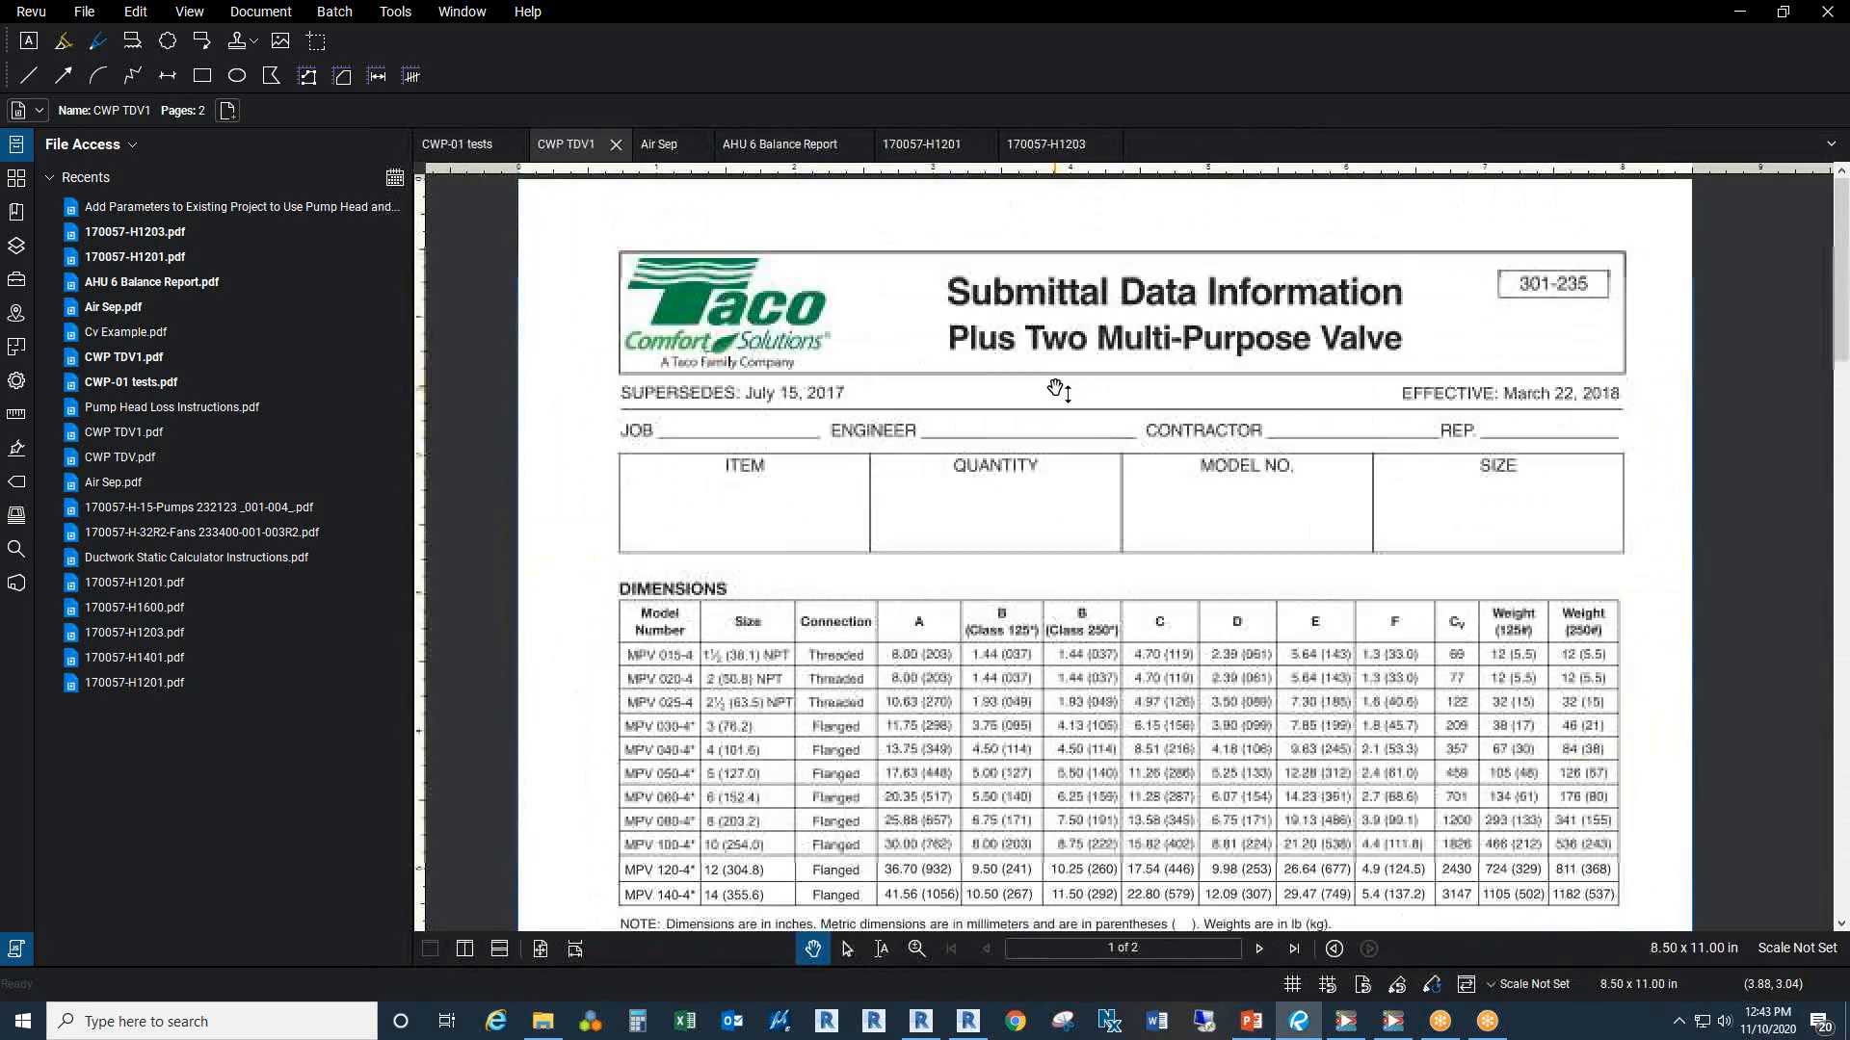
{"action": "scroll", "coordinate": [1056, 389], "scroll_direction": "down", "scroll_amount": 10}
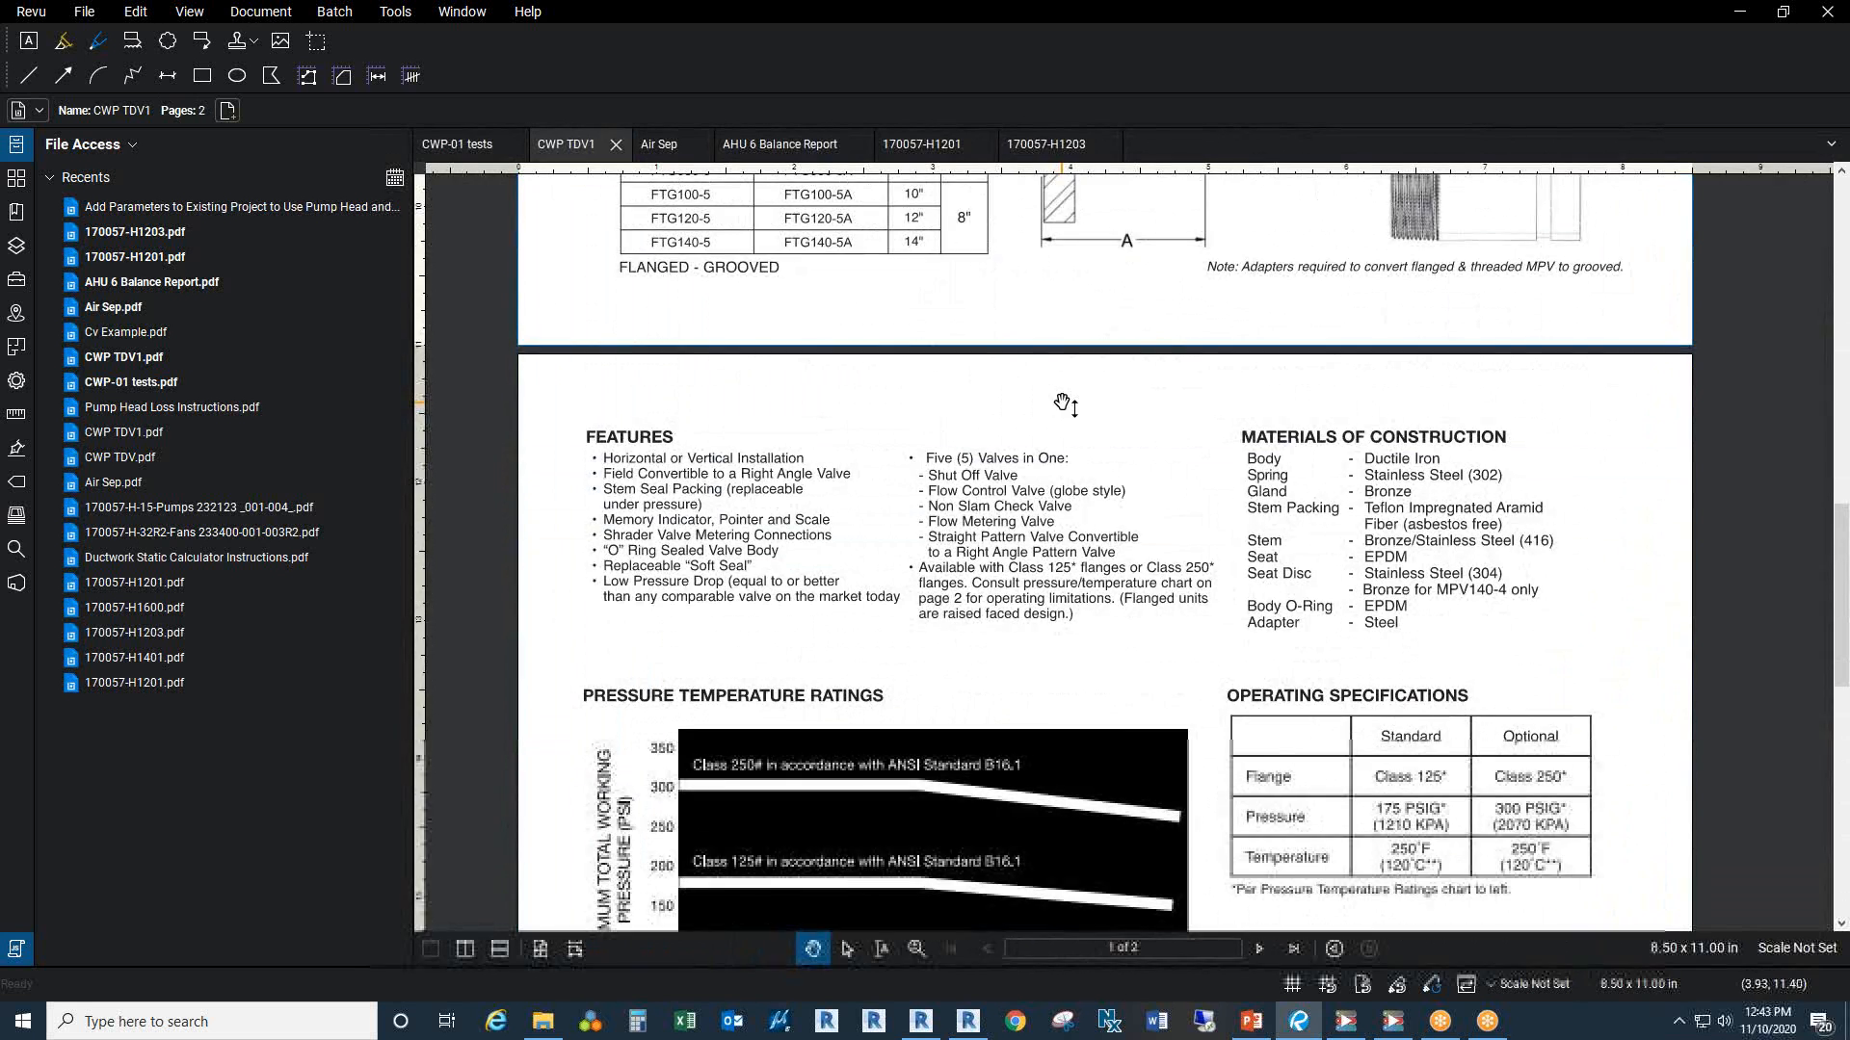
{"action": "scroll", "coordinate": [1062, 404], "scroll_direction": "down", "scroll_amount": 7}
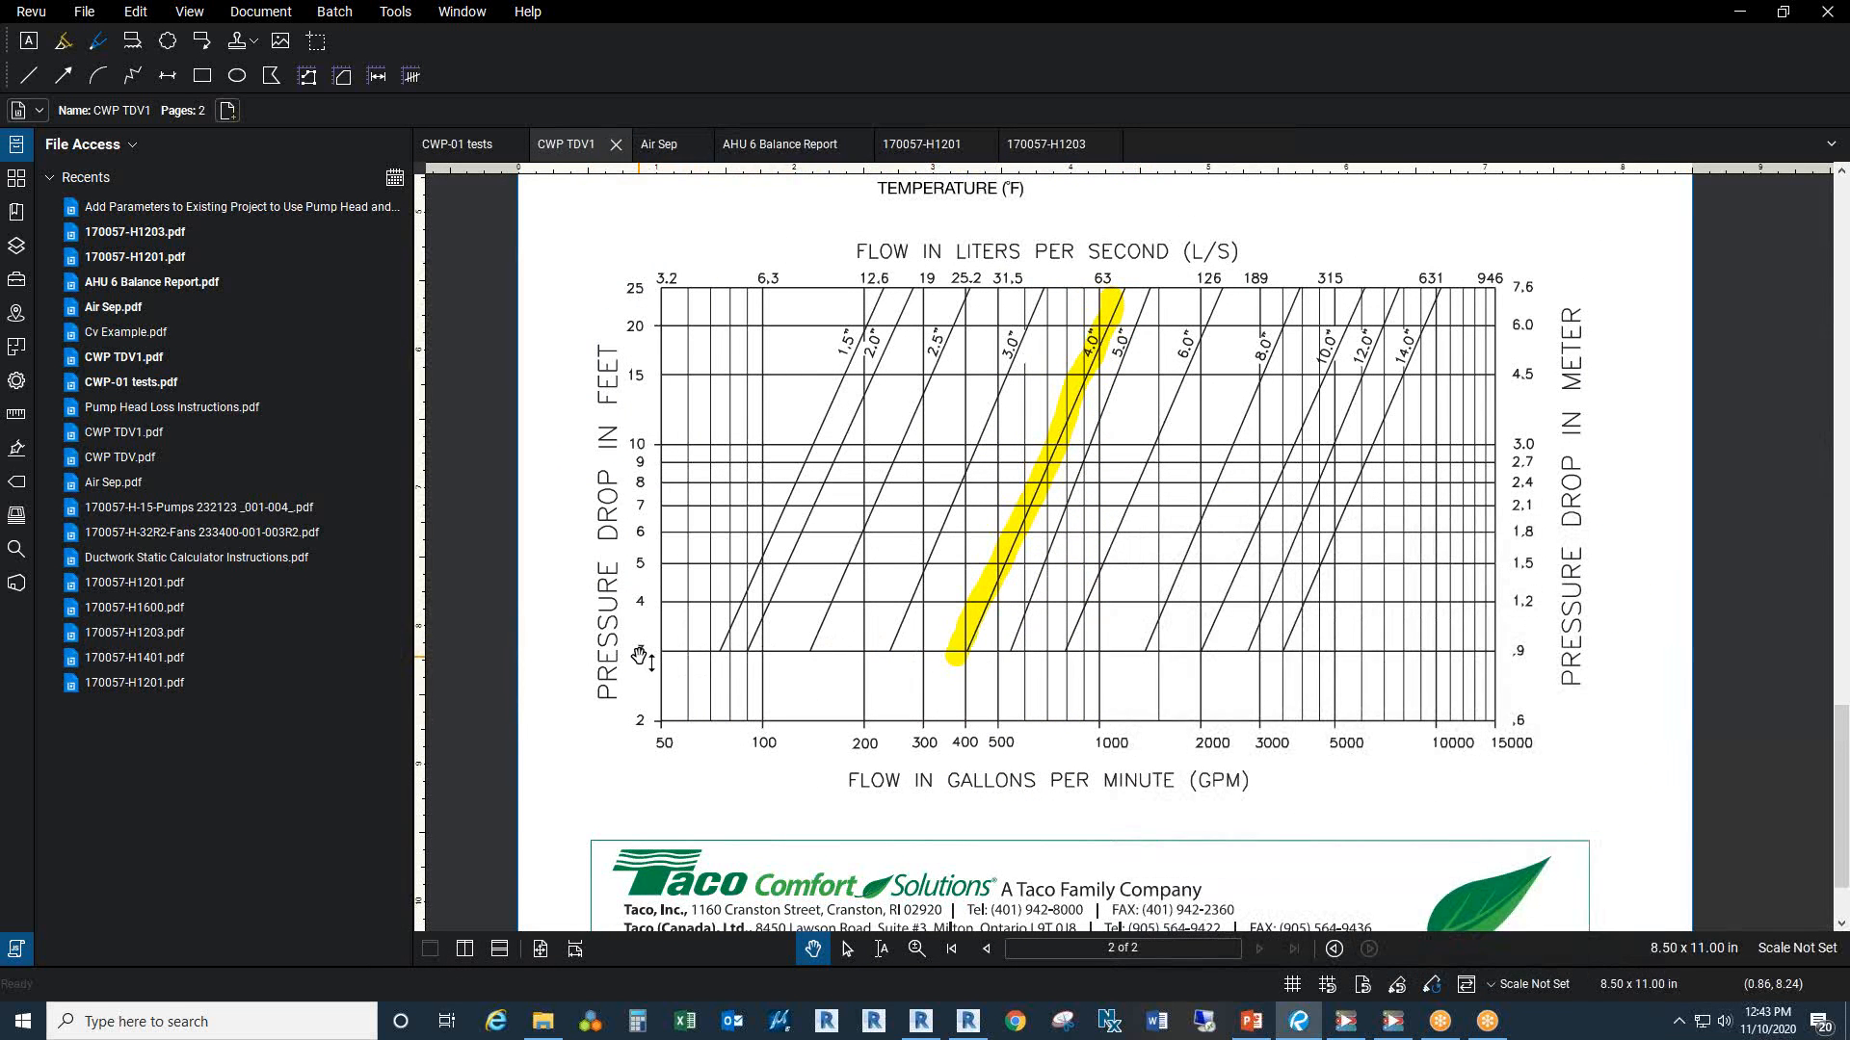
{"action": "left_click", "coordinate": [615, 144]}
Step: Find the Spirovent Air HV Pressure Drop chart in the Air Sep document, review it and close the document
{"action": "left_click", "coordinate": [563, 143]}
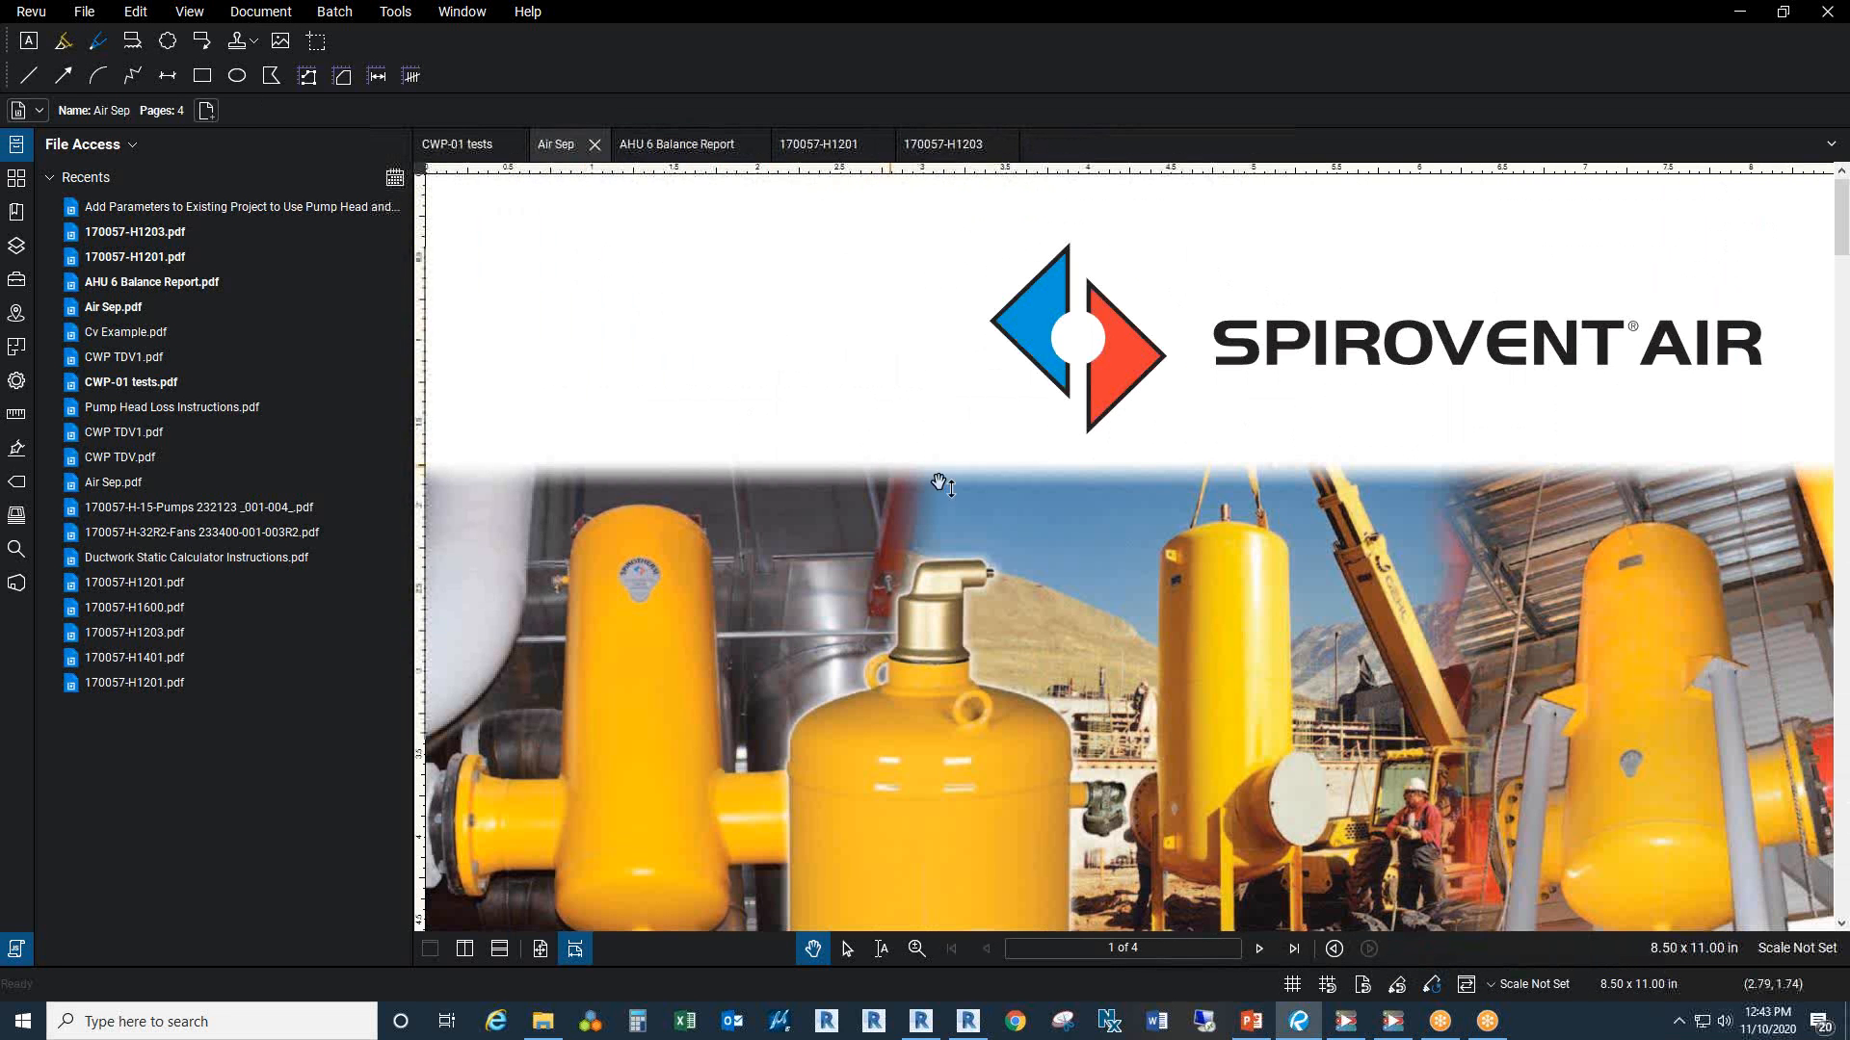
{"action": "scroll", "coordinate": [933, 479], "scroll_direction": "down", "scroll_amount": 10}
{"action": "scroll", "coordinate": [1015, 424], "scroll_direction": "down", "scroll_amount": 15}
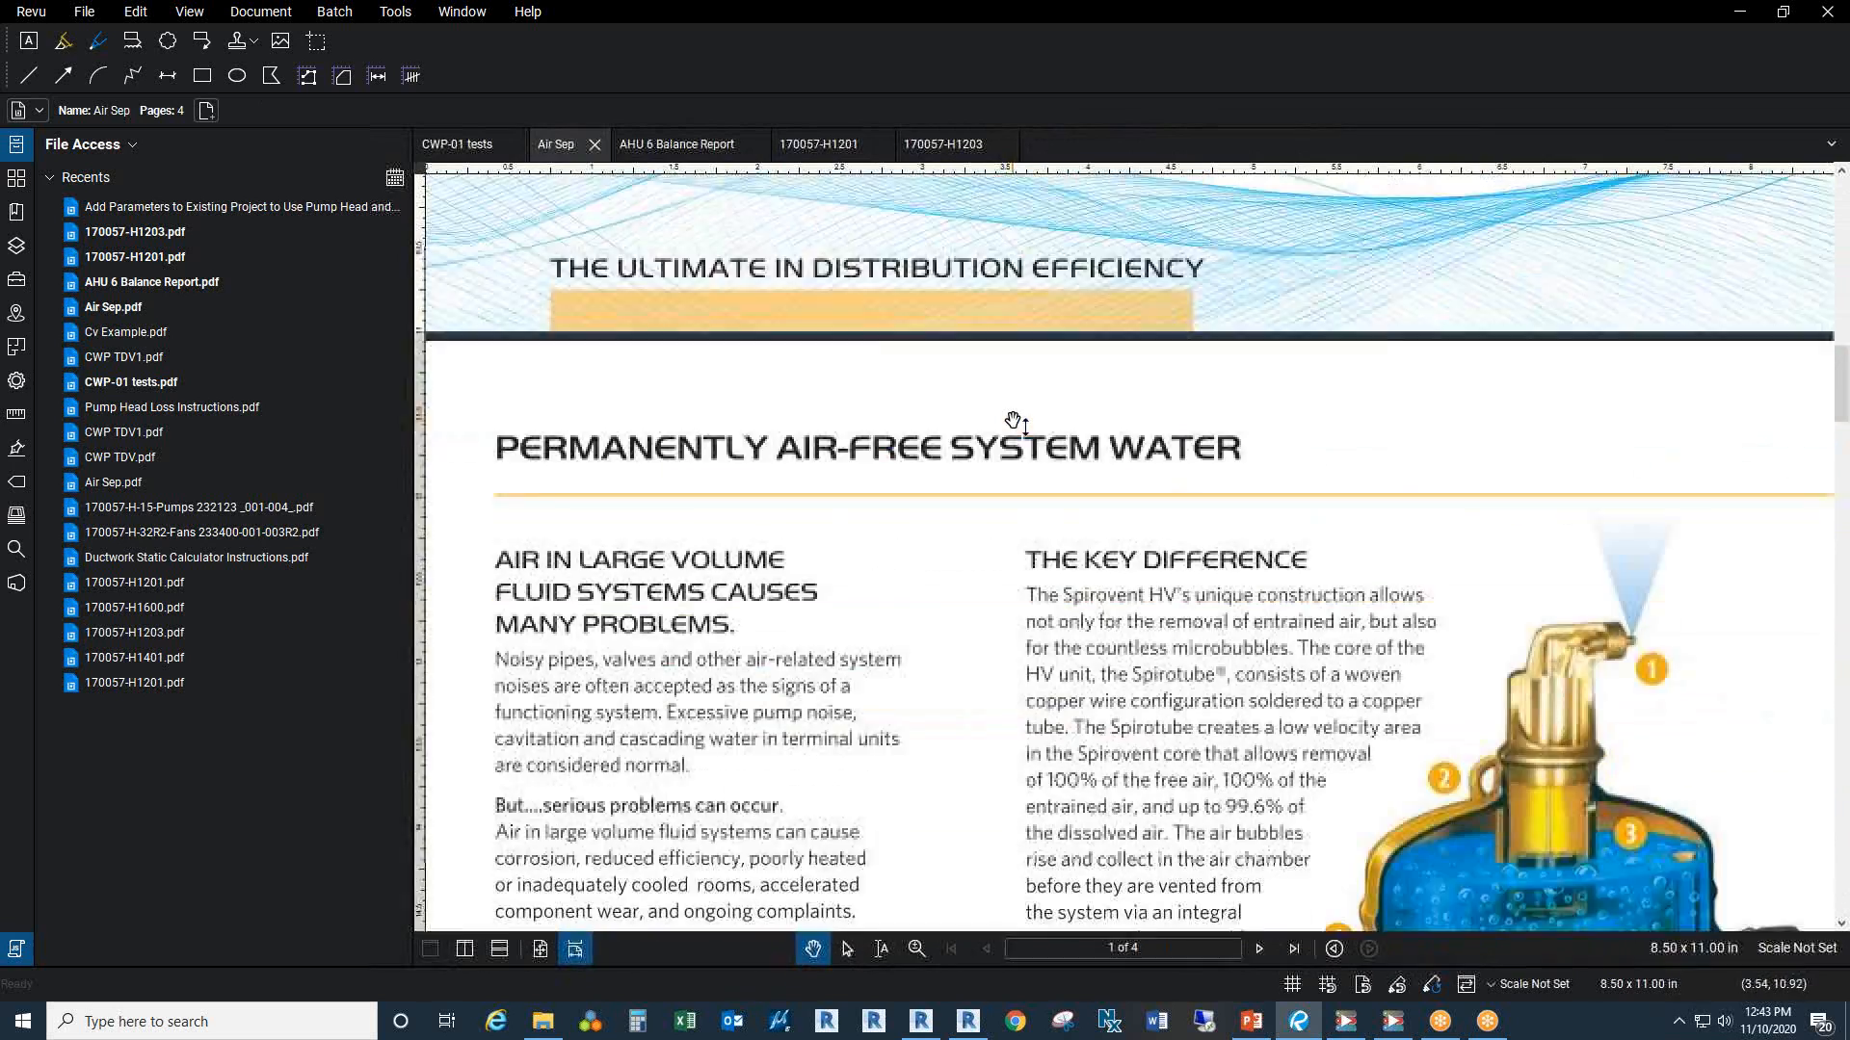
{"action": "scroll", "coordinate": [1014, 424], "scroll_direction": "down", "scroll_amount": 20}
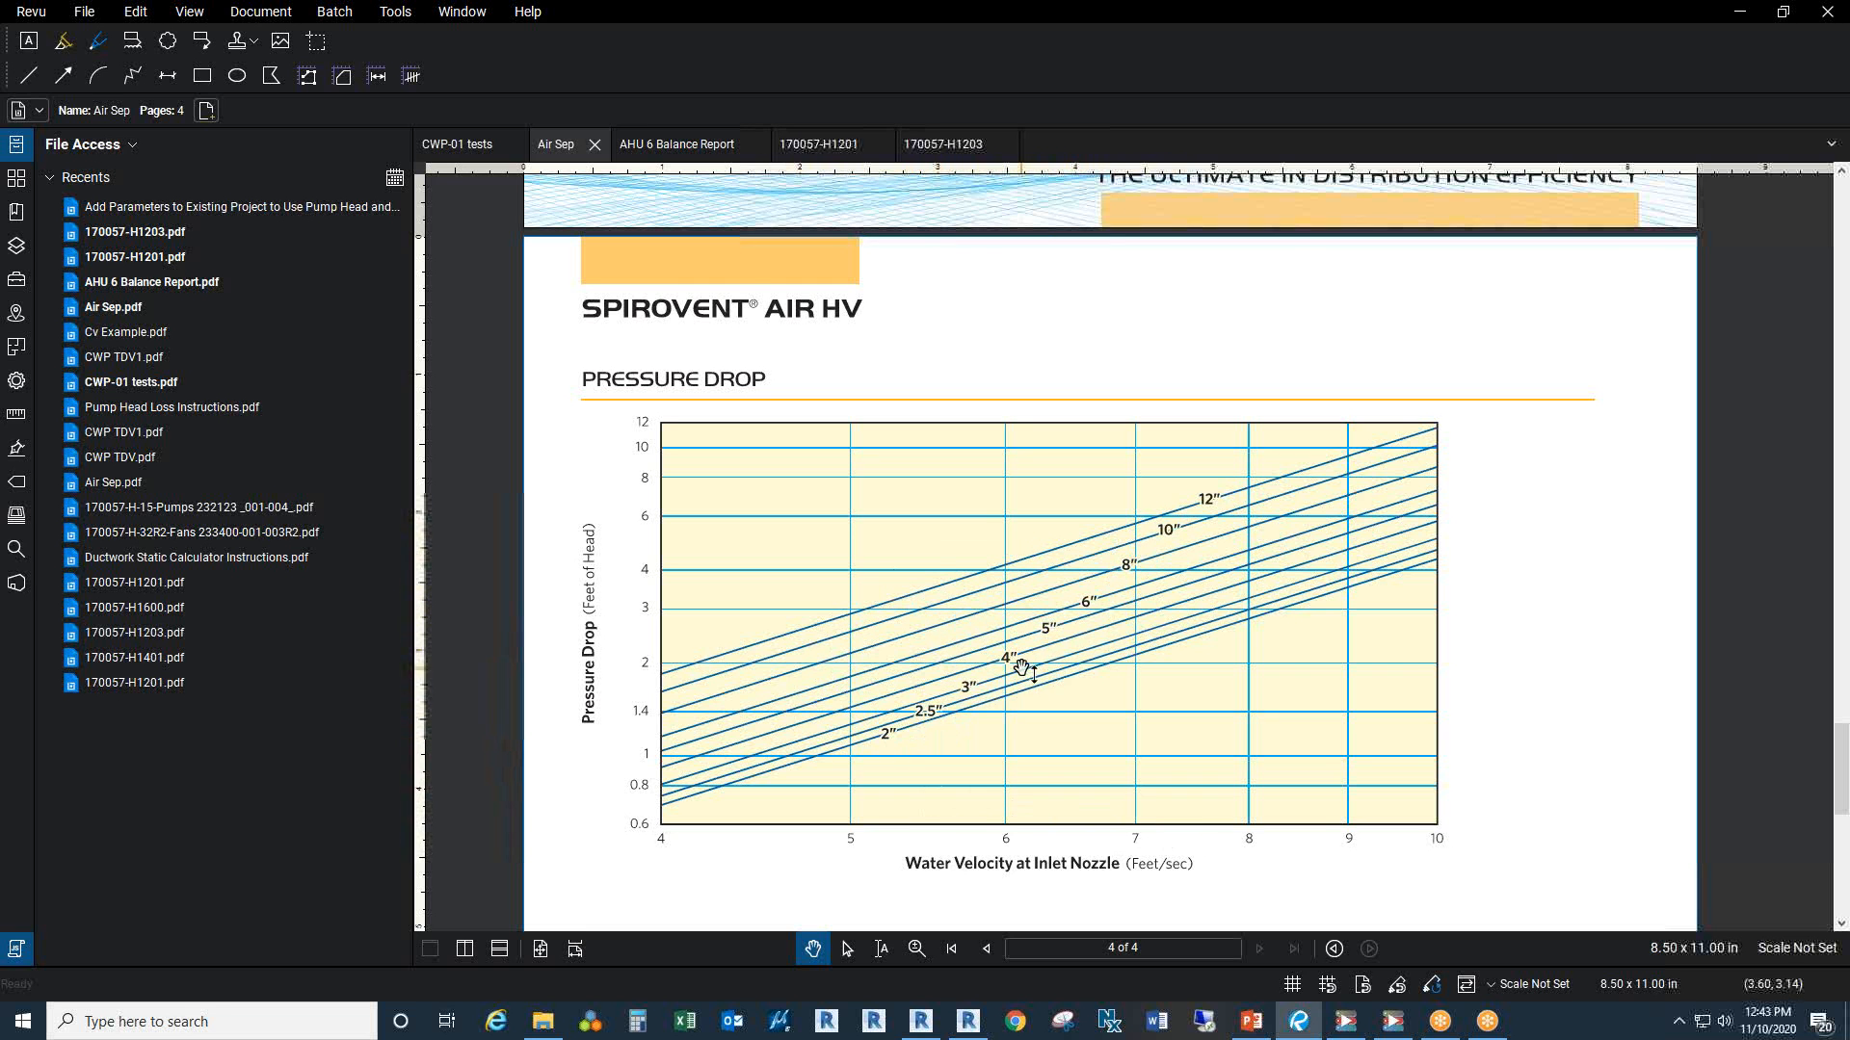
{"action": "left_click", "coordinate": [595, 146]}
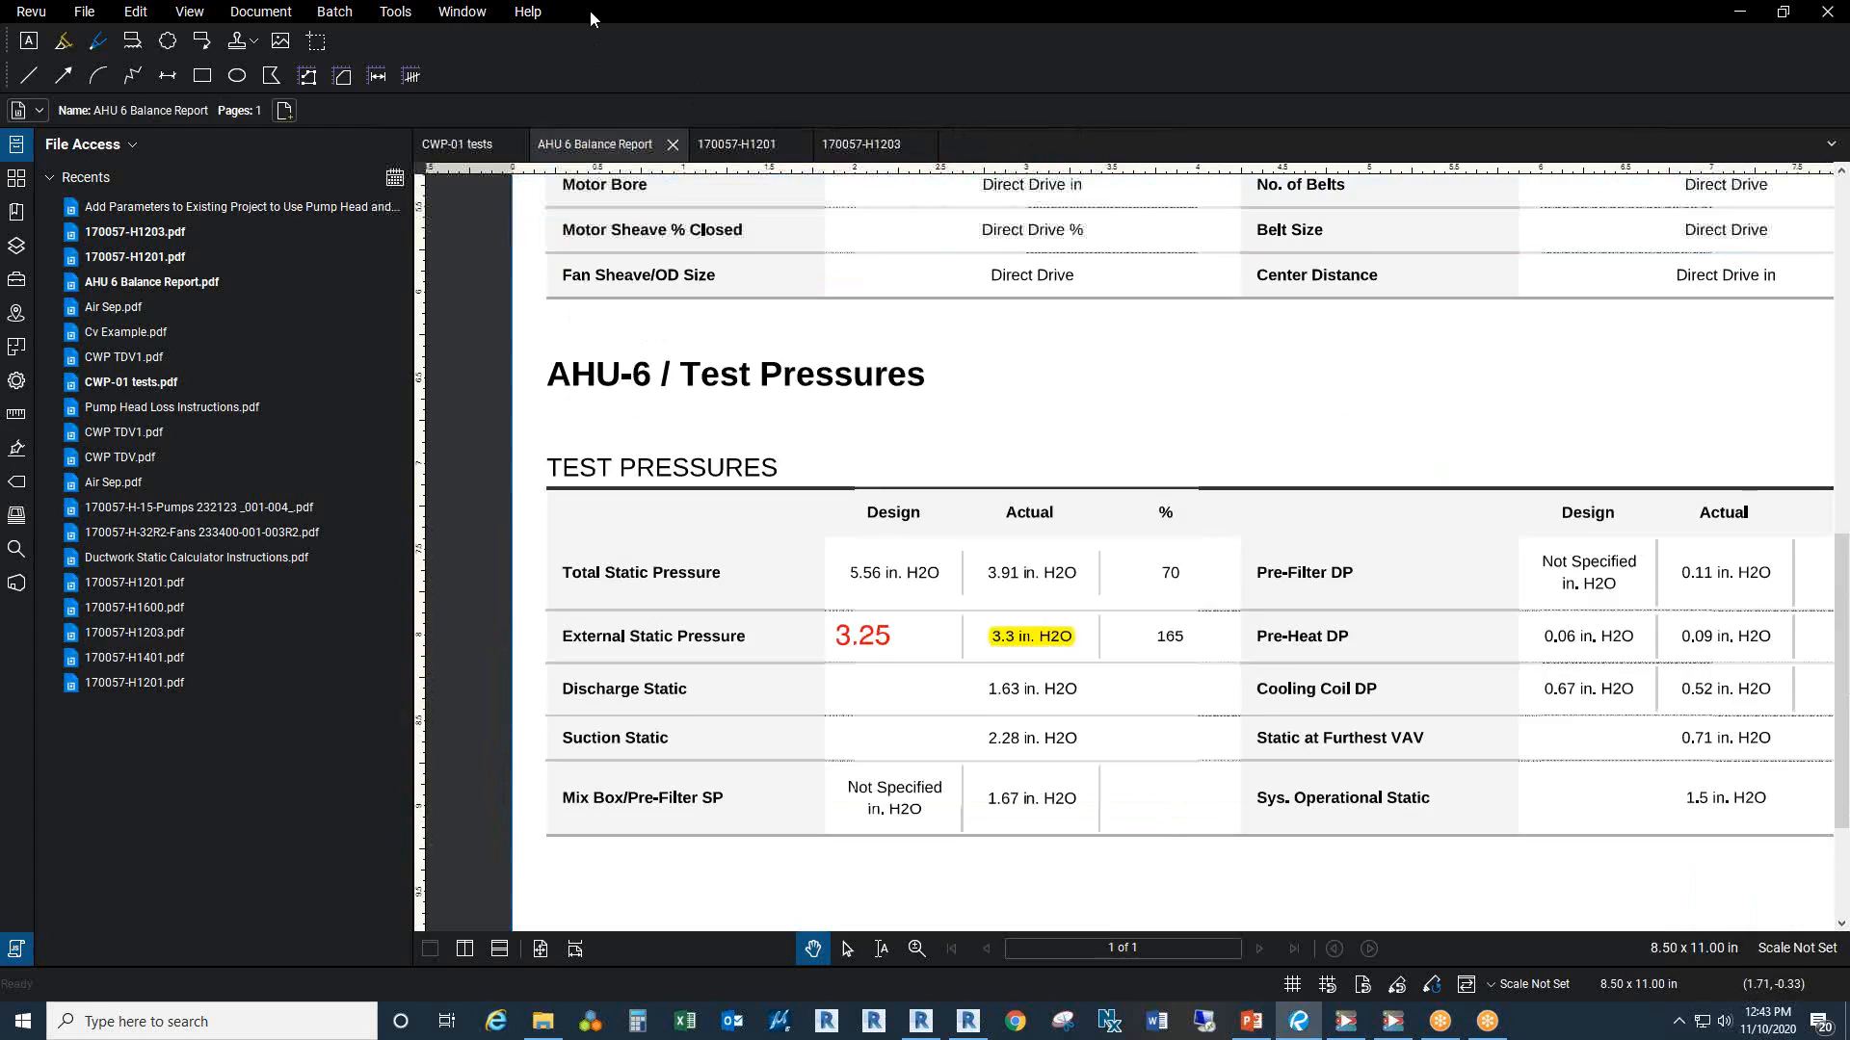
Step: Switch to 170057 RCSD#10 Chilled Water Pump Head Calc.xlsx in Excel and examine the pipe size table and the equipment losses in the pressure drop summary
{"action": "left_click_drag", "start_coordinate": [589, 10], "coordinate": [1620, 170]}
{"action": "left_click", "coordinate": [1646, 150]}
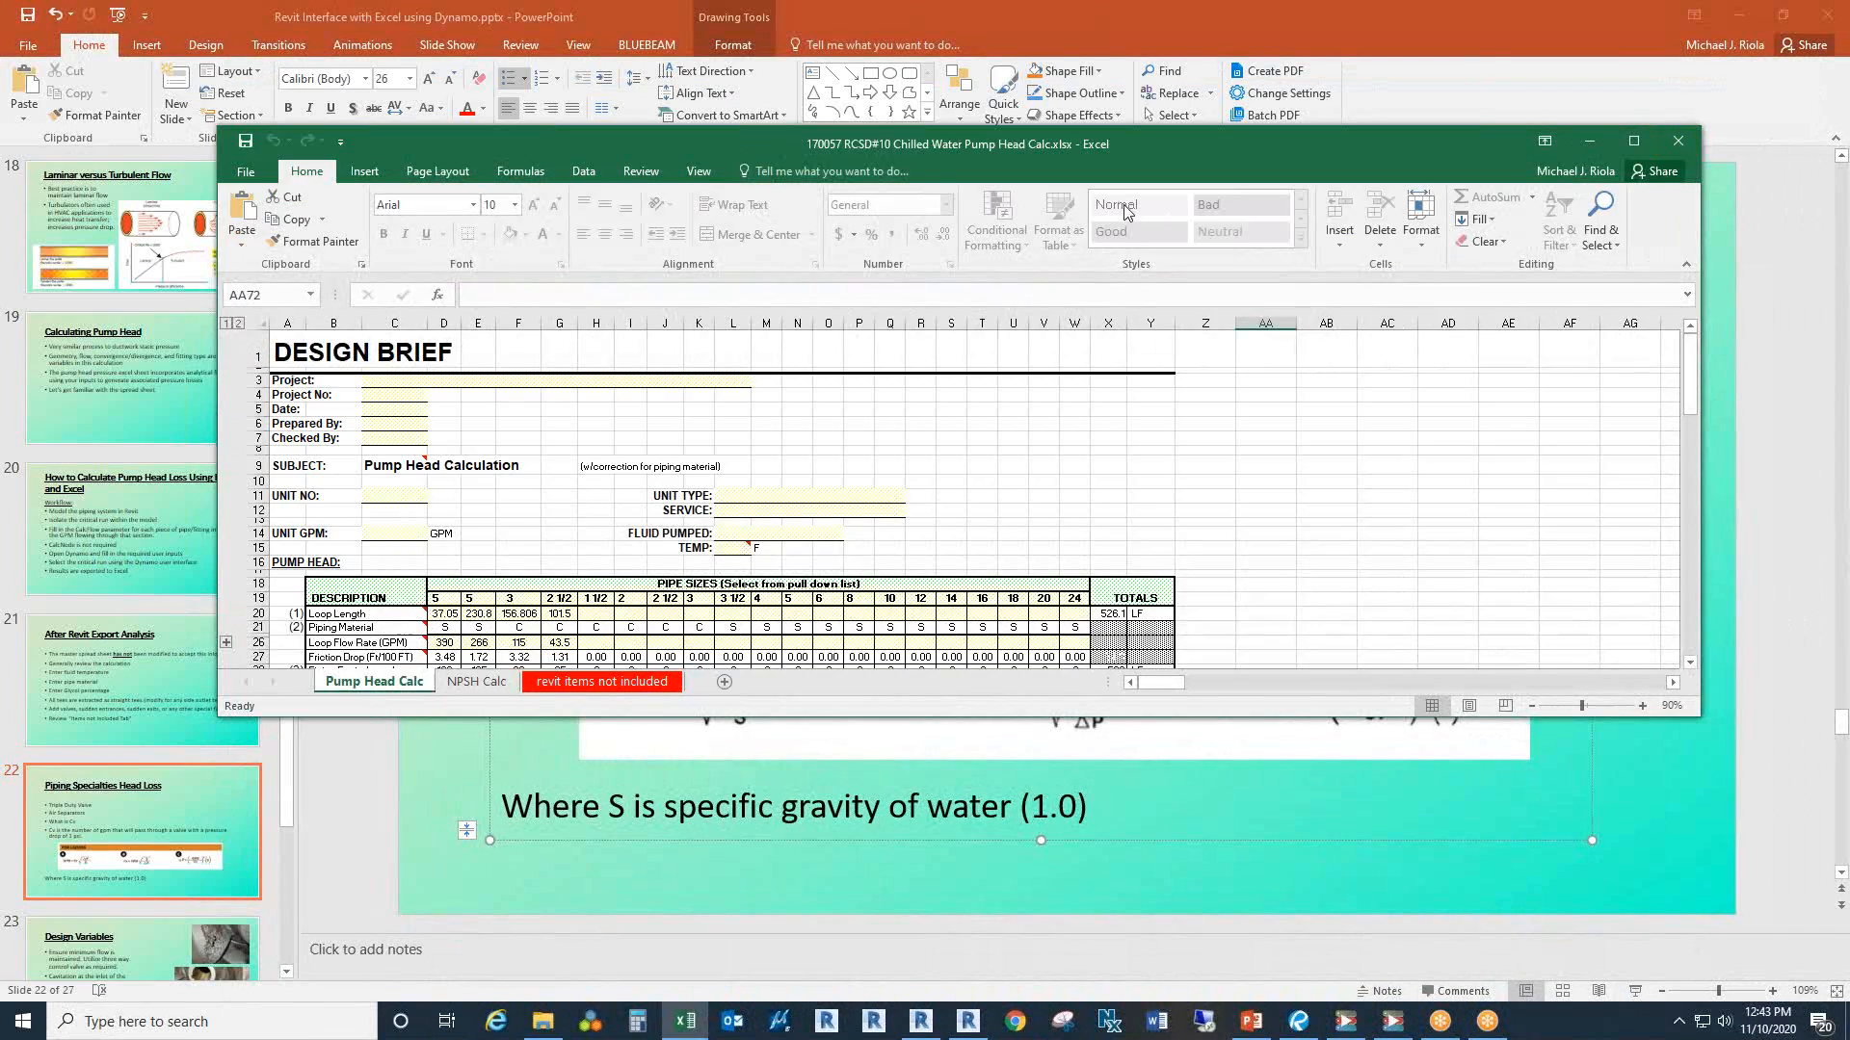
{"action": "double_click", "coordinate": [1075, 146]}
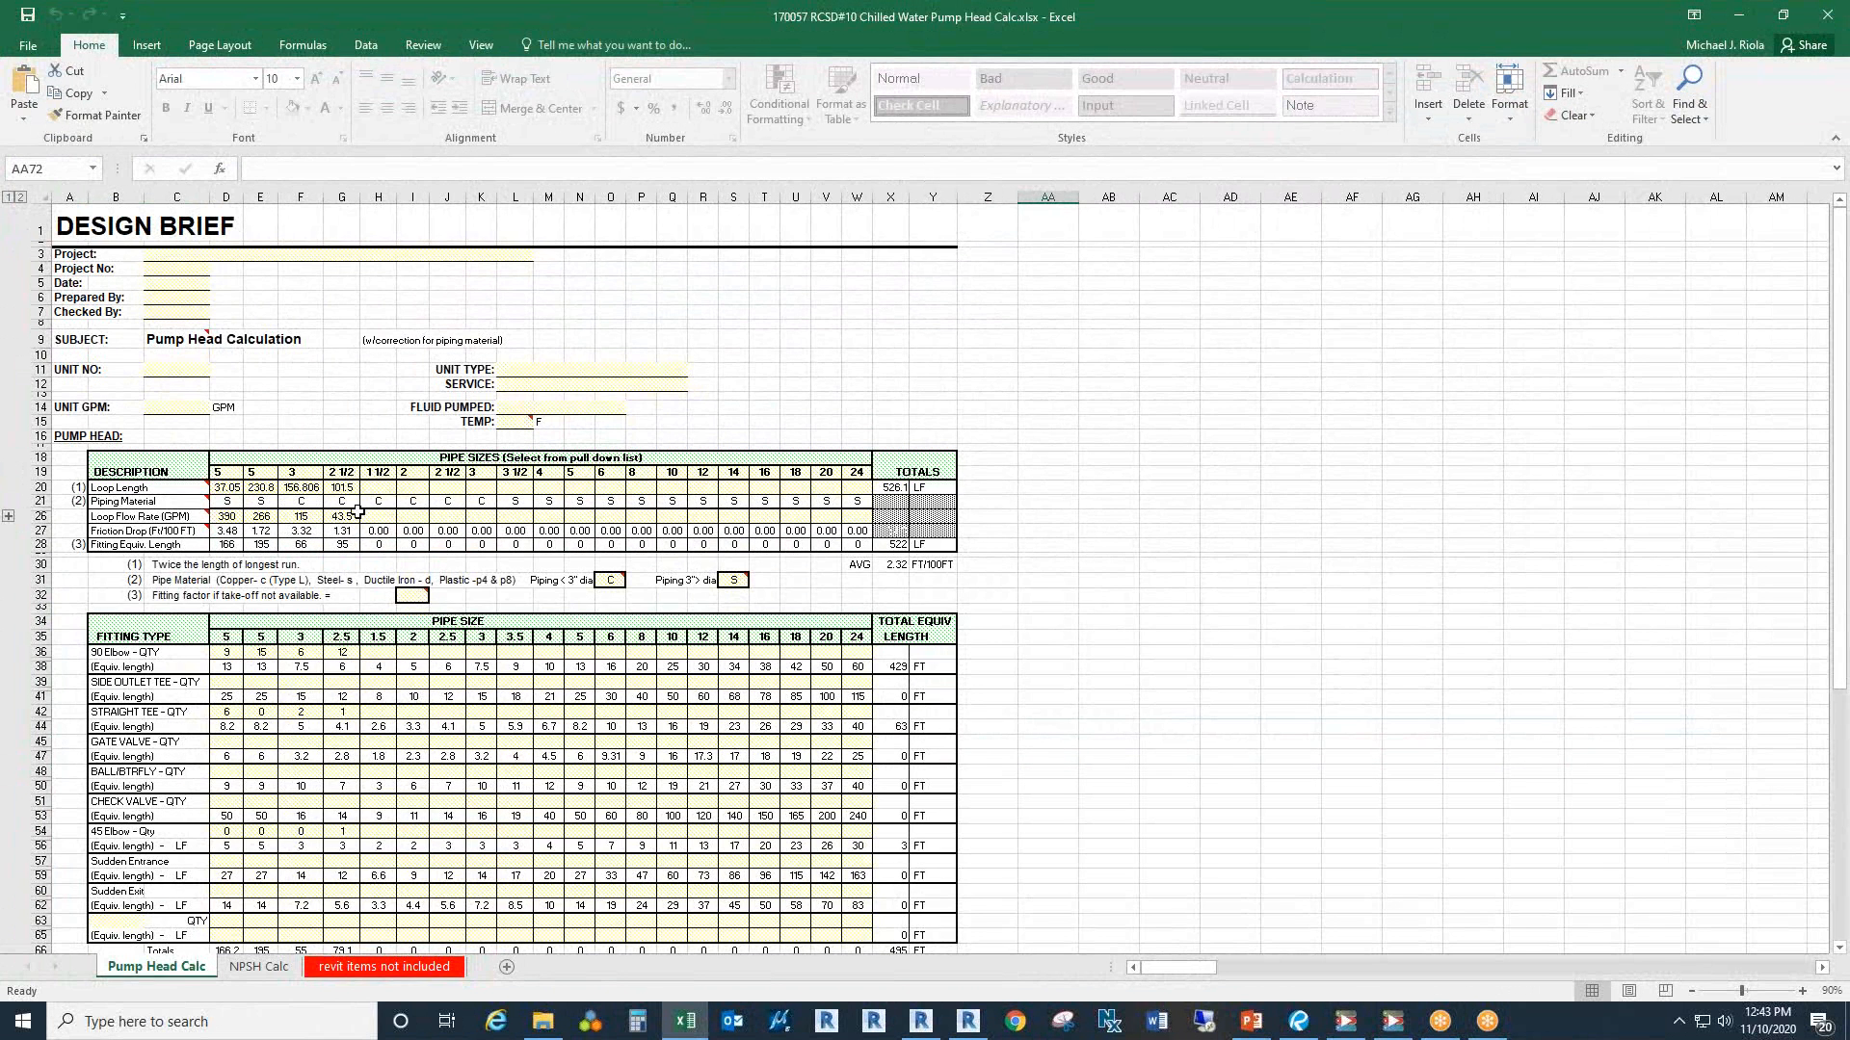
{"action": "left_click_drag", "start_coordinate": [343, 478], "coordinate": [235, 545]}
{"action": "left_click", "coordinate": [406, 504]}
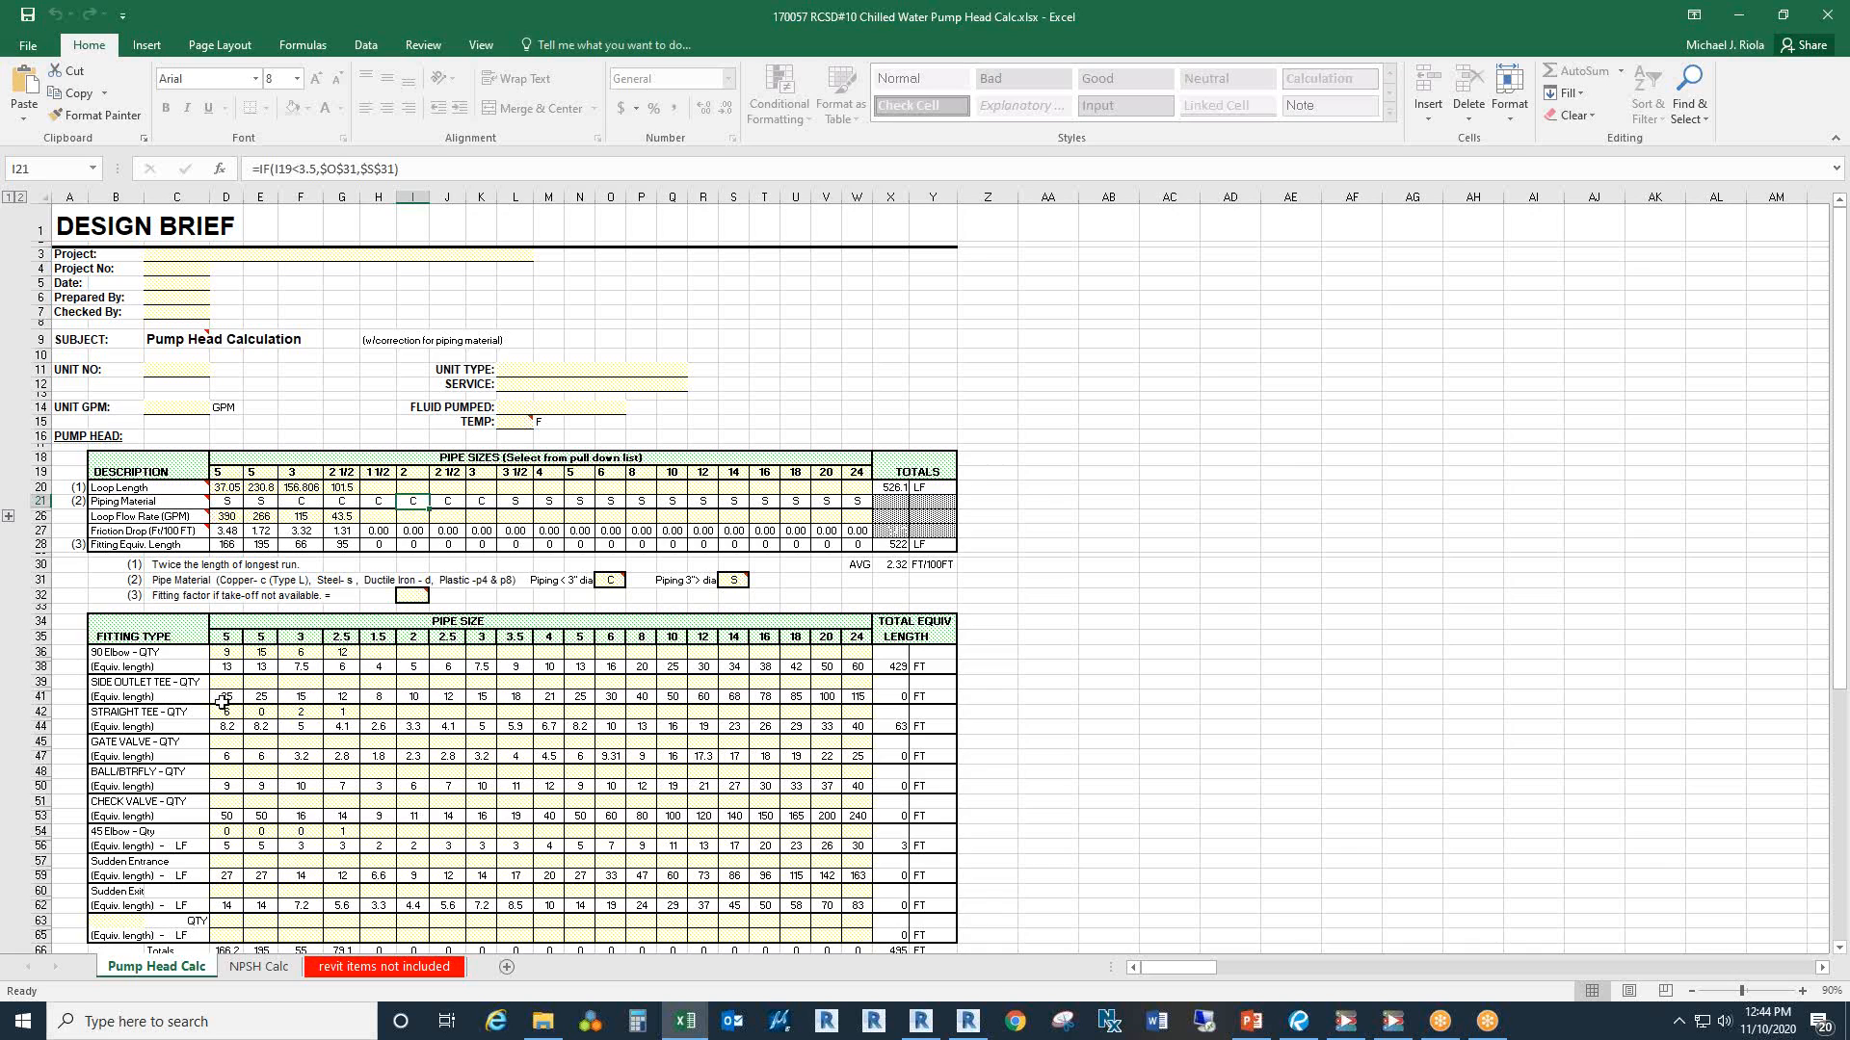
{"action": "scroll", "coordinate": [450, 684], "scroll_direction": "down", "scroll_amount": 8}
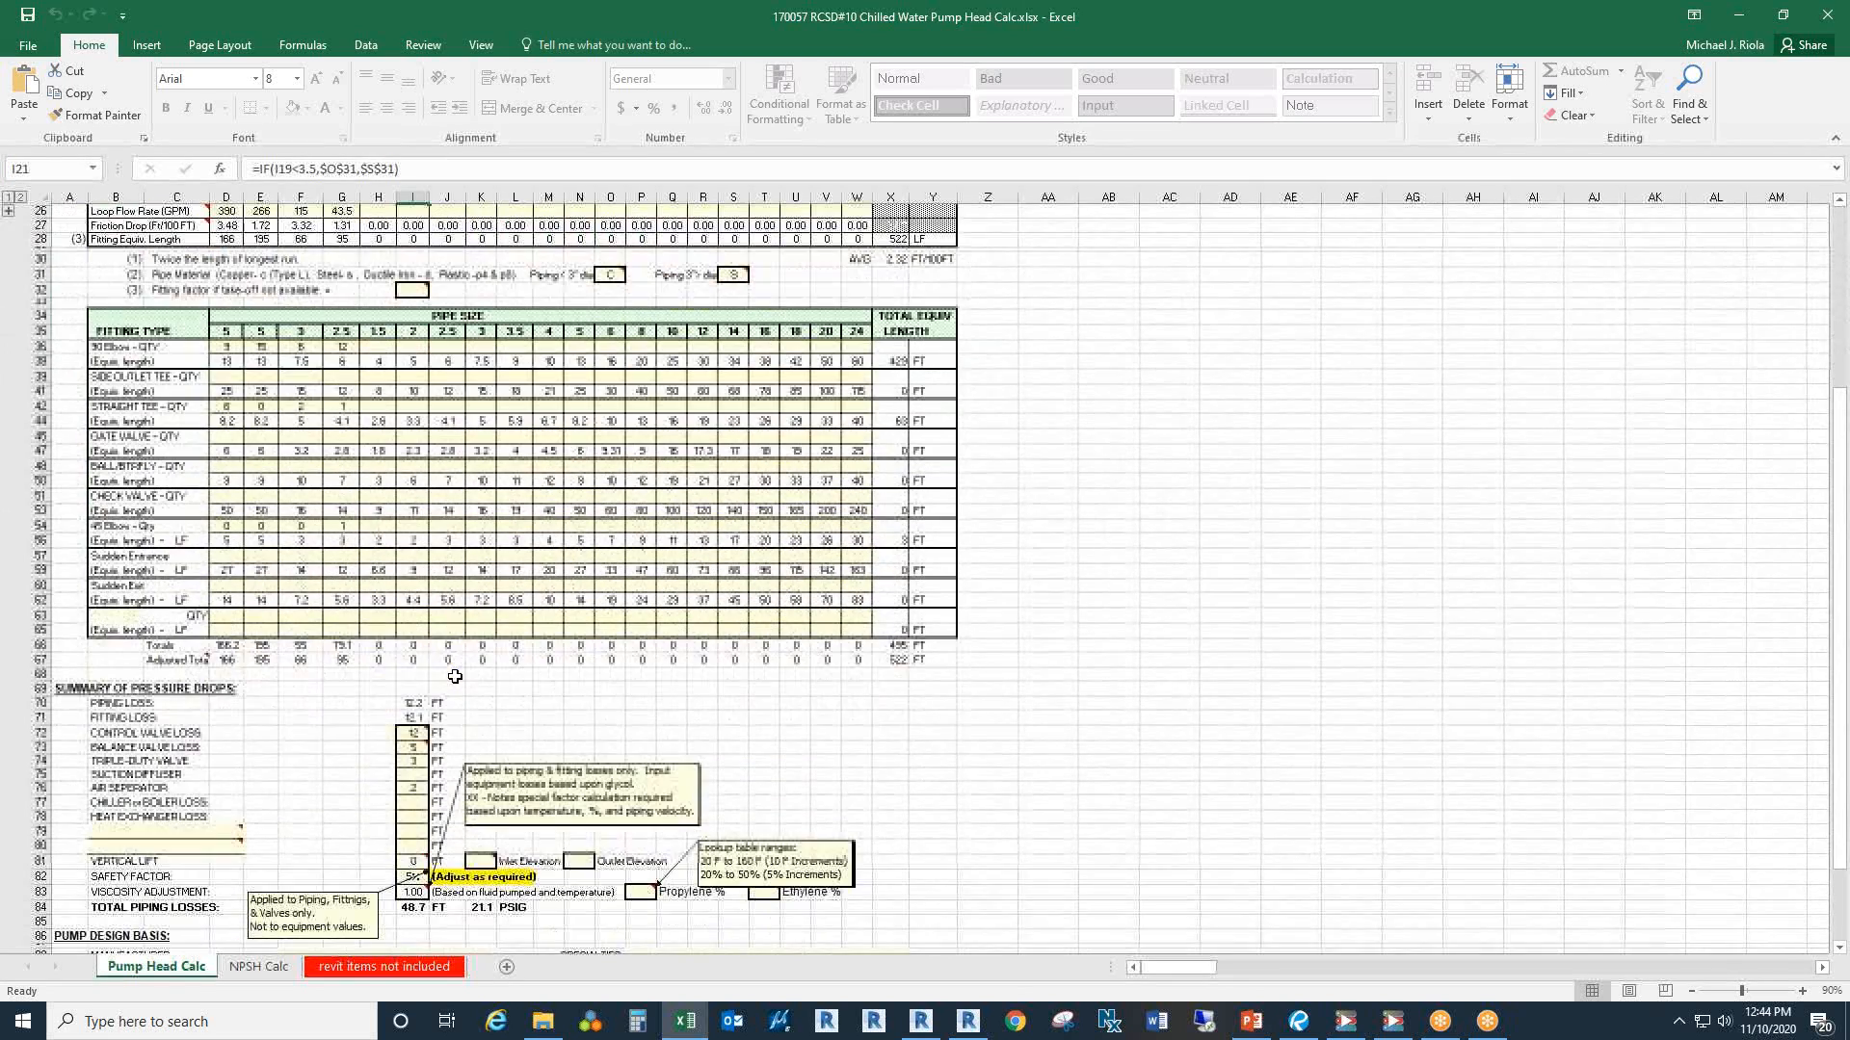
{"action": "left_click_drag", "start_coordinate": [174, 739], "coordinate": [408, 817]}
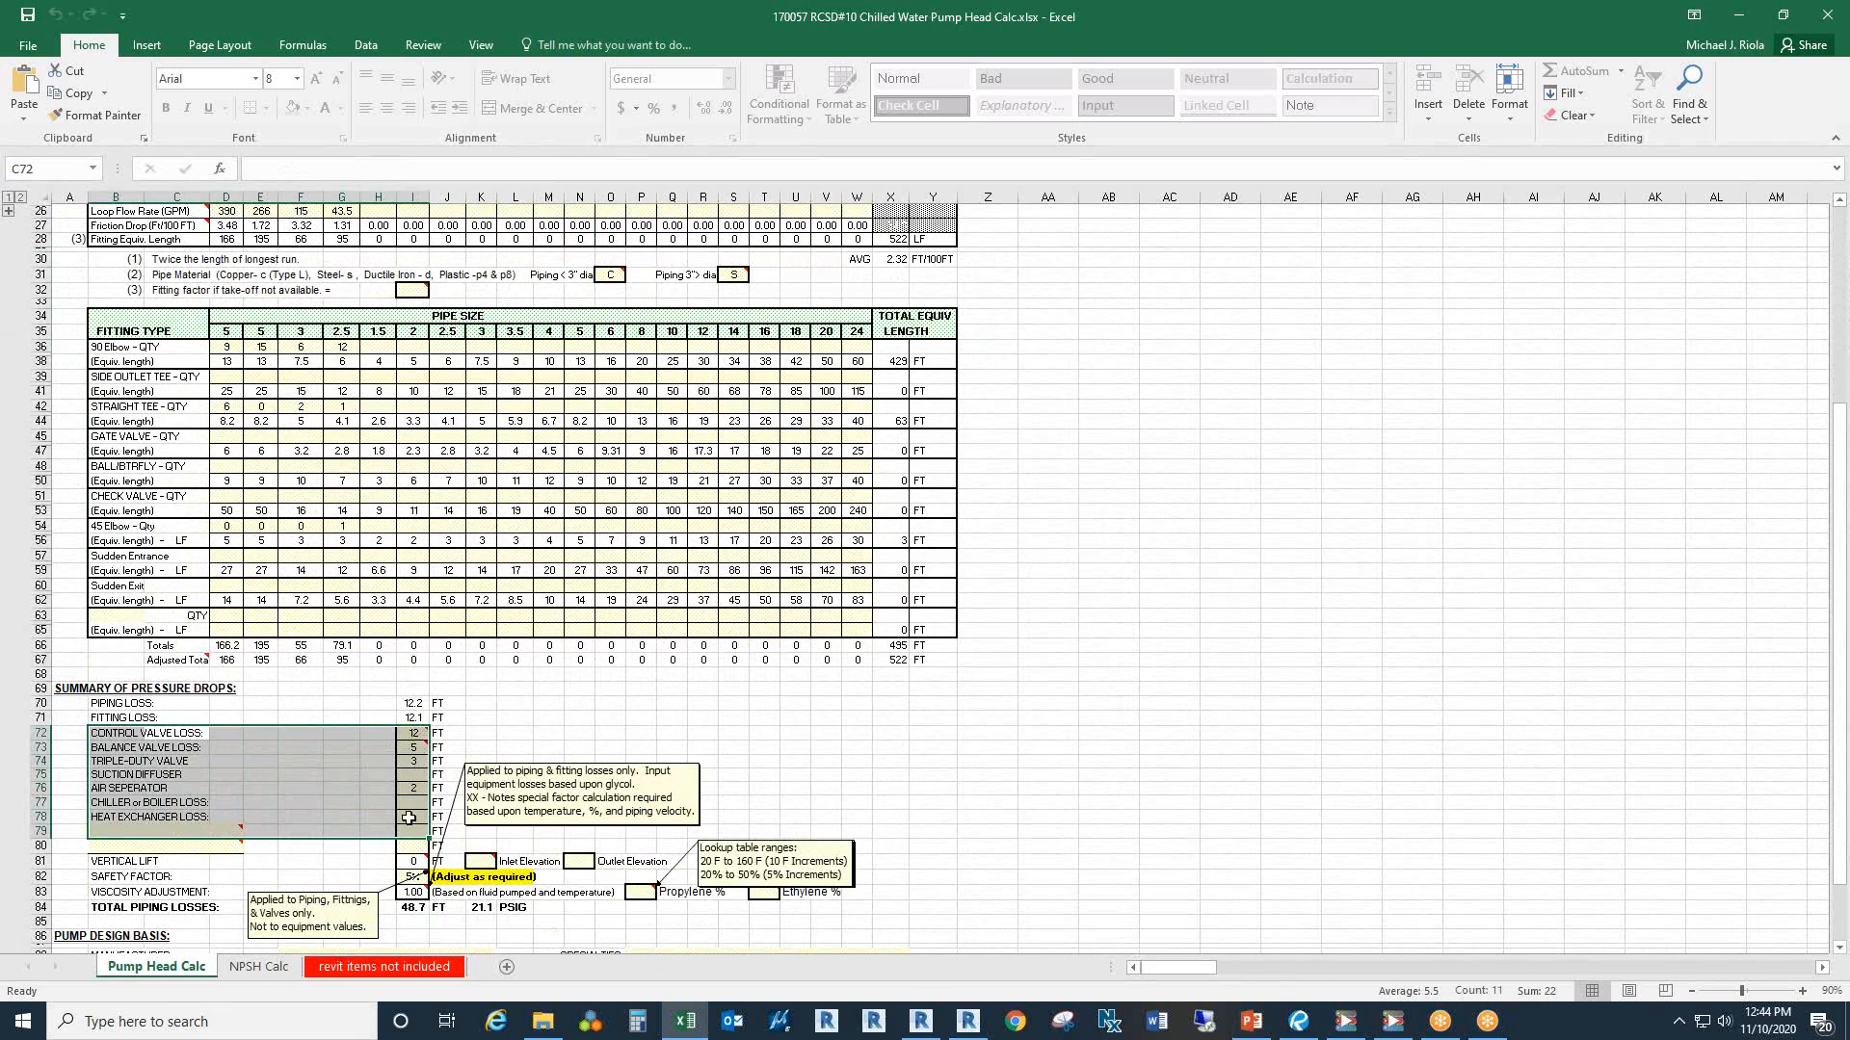
Step: Put the exported workbook away and bring up the Summary of Pressure Drops in Chilled Water Pump Head.xlsx
{"action": "double_click", "coordinate": [1291, 40]}
{"action": "left_click", "coordinate": [1588, 256]}
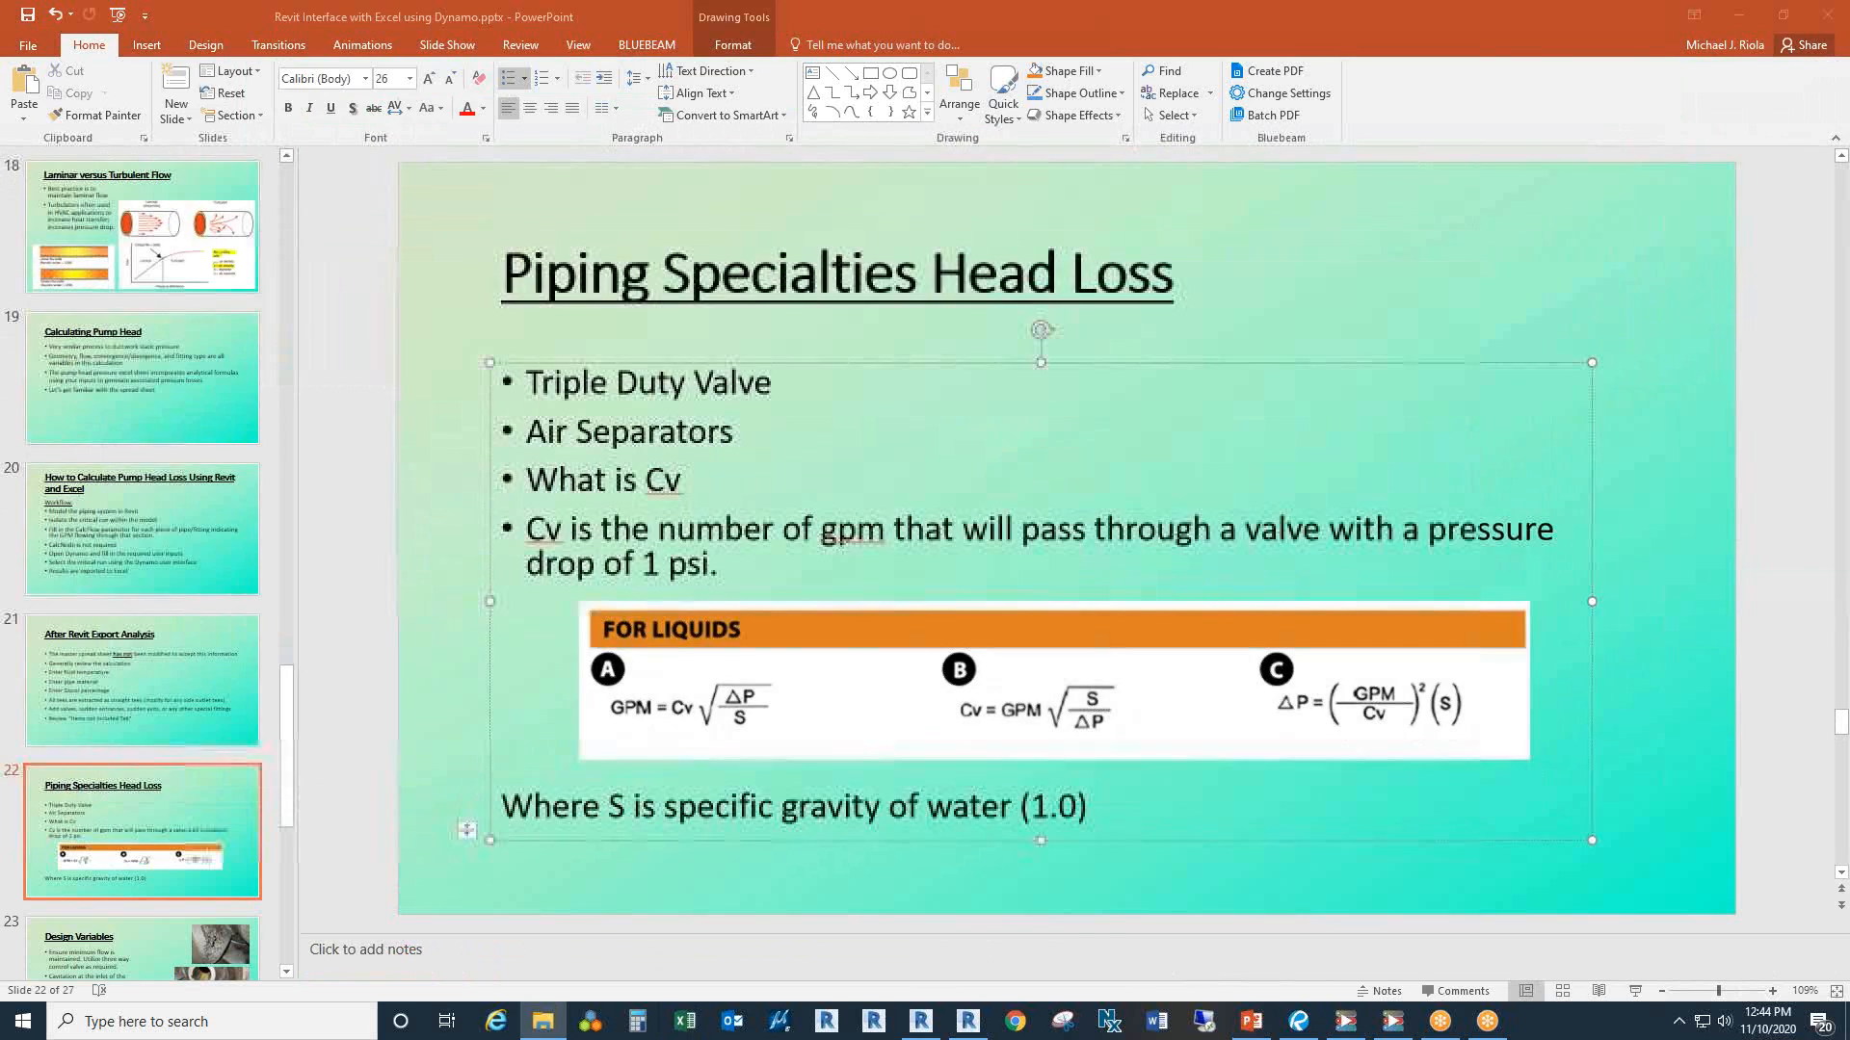
{"action": "left_click", "coordinate": [685, 1021]}
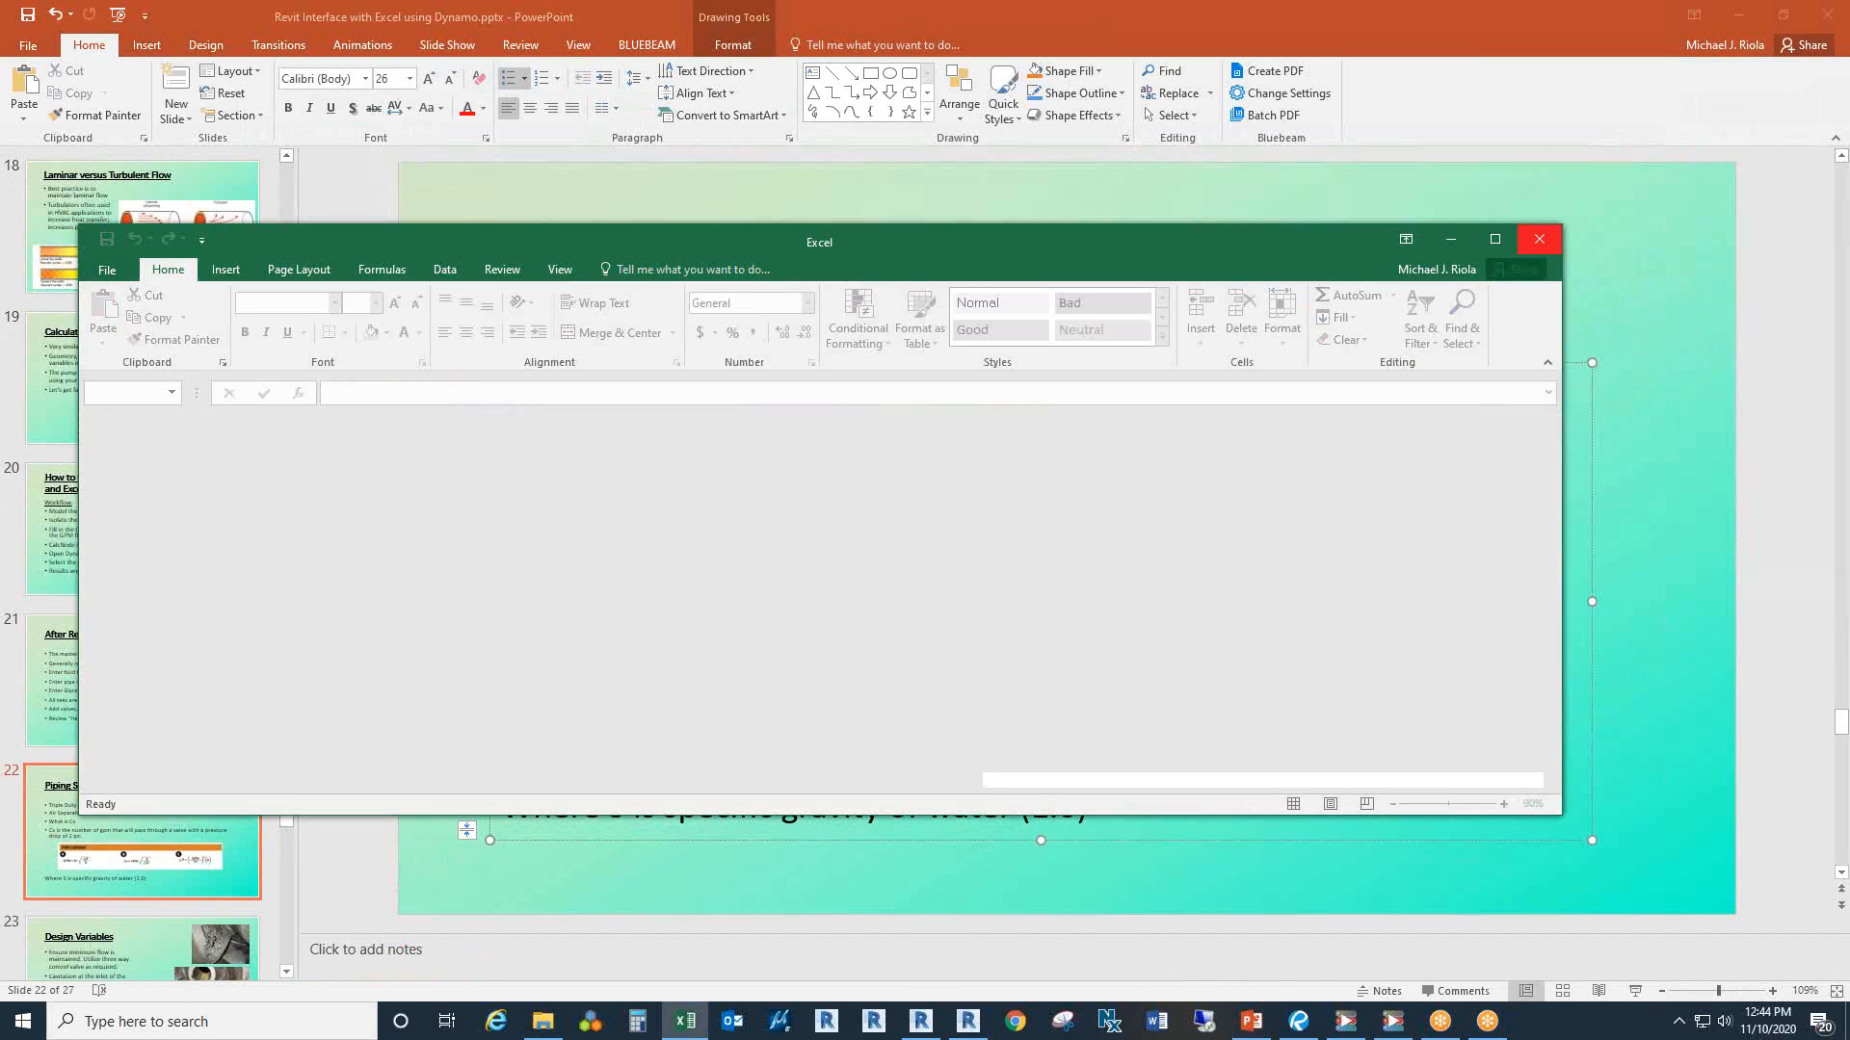
{"action": "double_click", "coordinate": [1083, 231]}
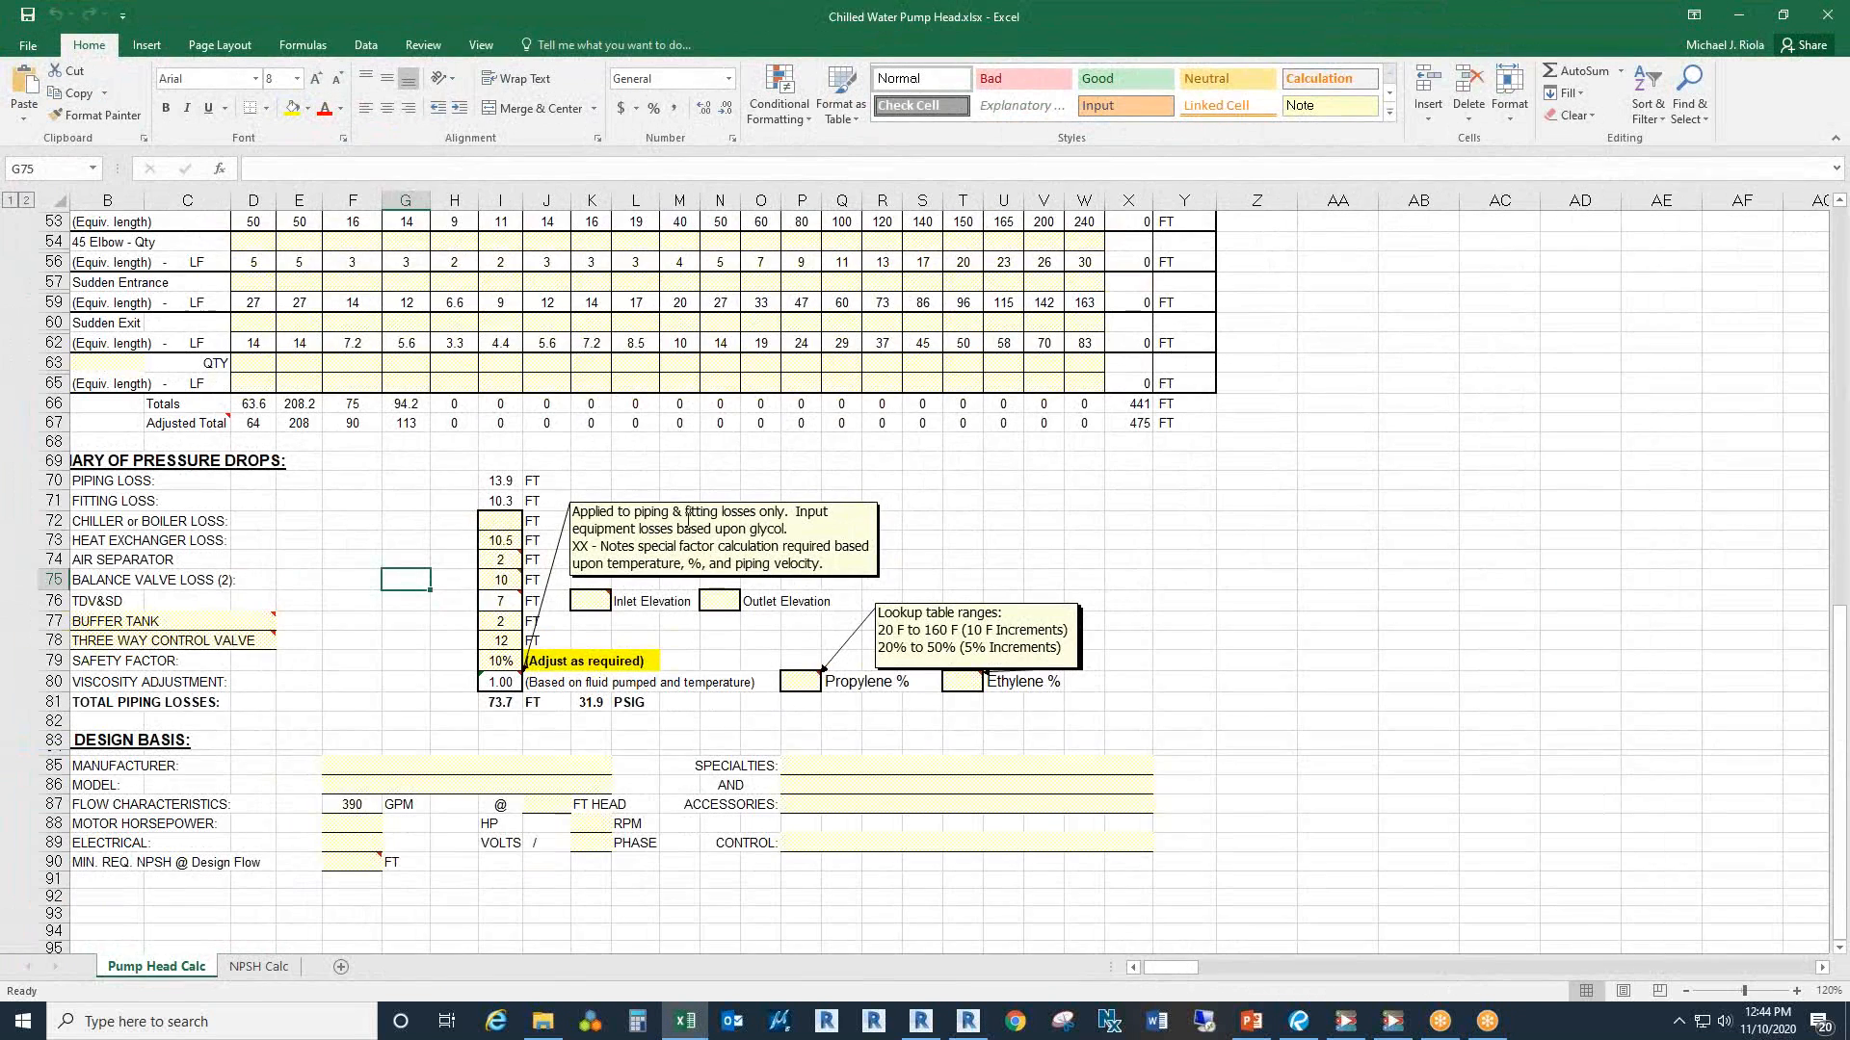
{"action": "scroll", "coordinate": [401, 601], "scroll_direction": "up", "scroll_amount": 1}
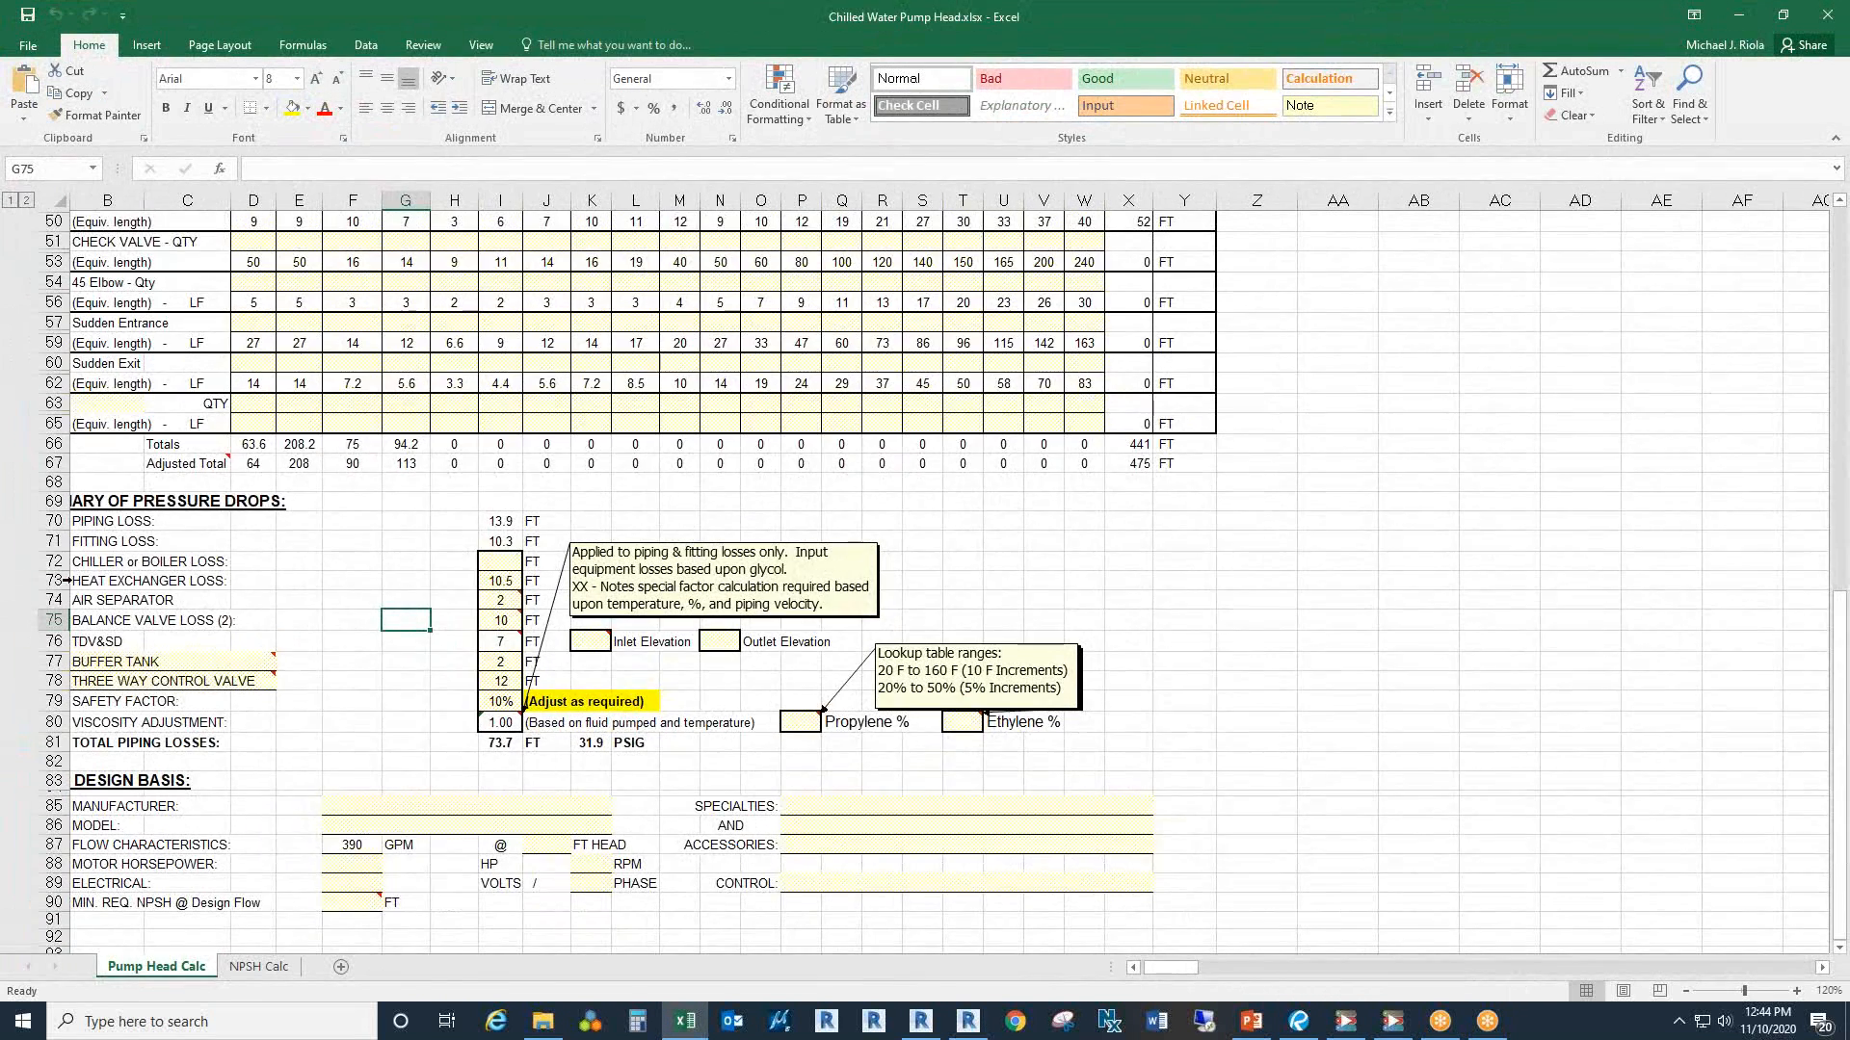
Step: Go through the loss entries from the heat exchanger to the three way control valve and check the total piping losses formula
{"action": "left_click", "coordinate": [55, 582]}
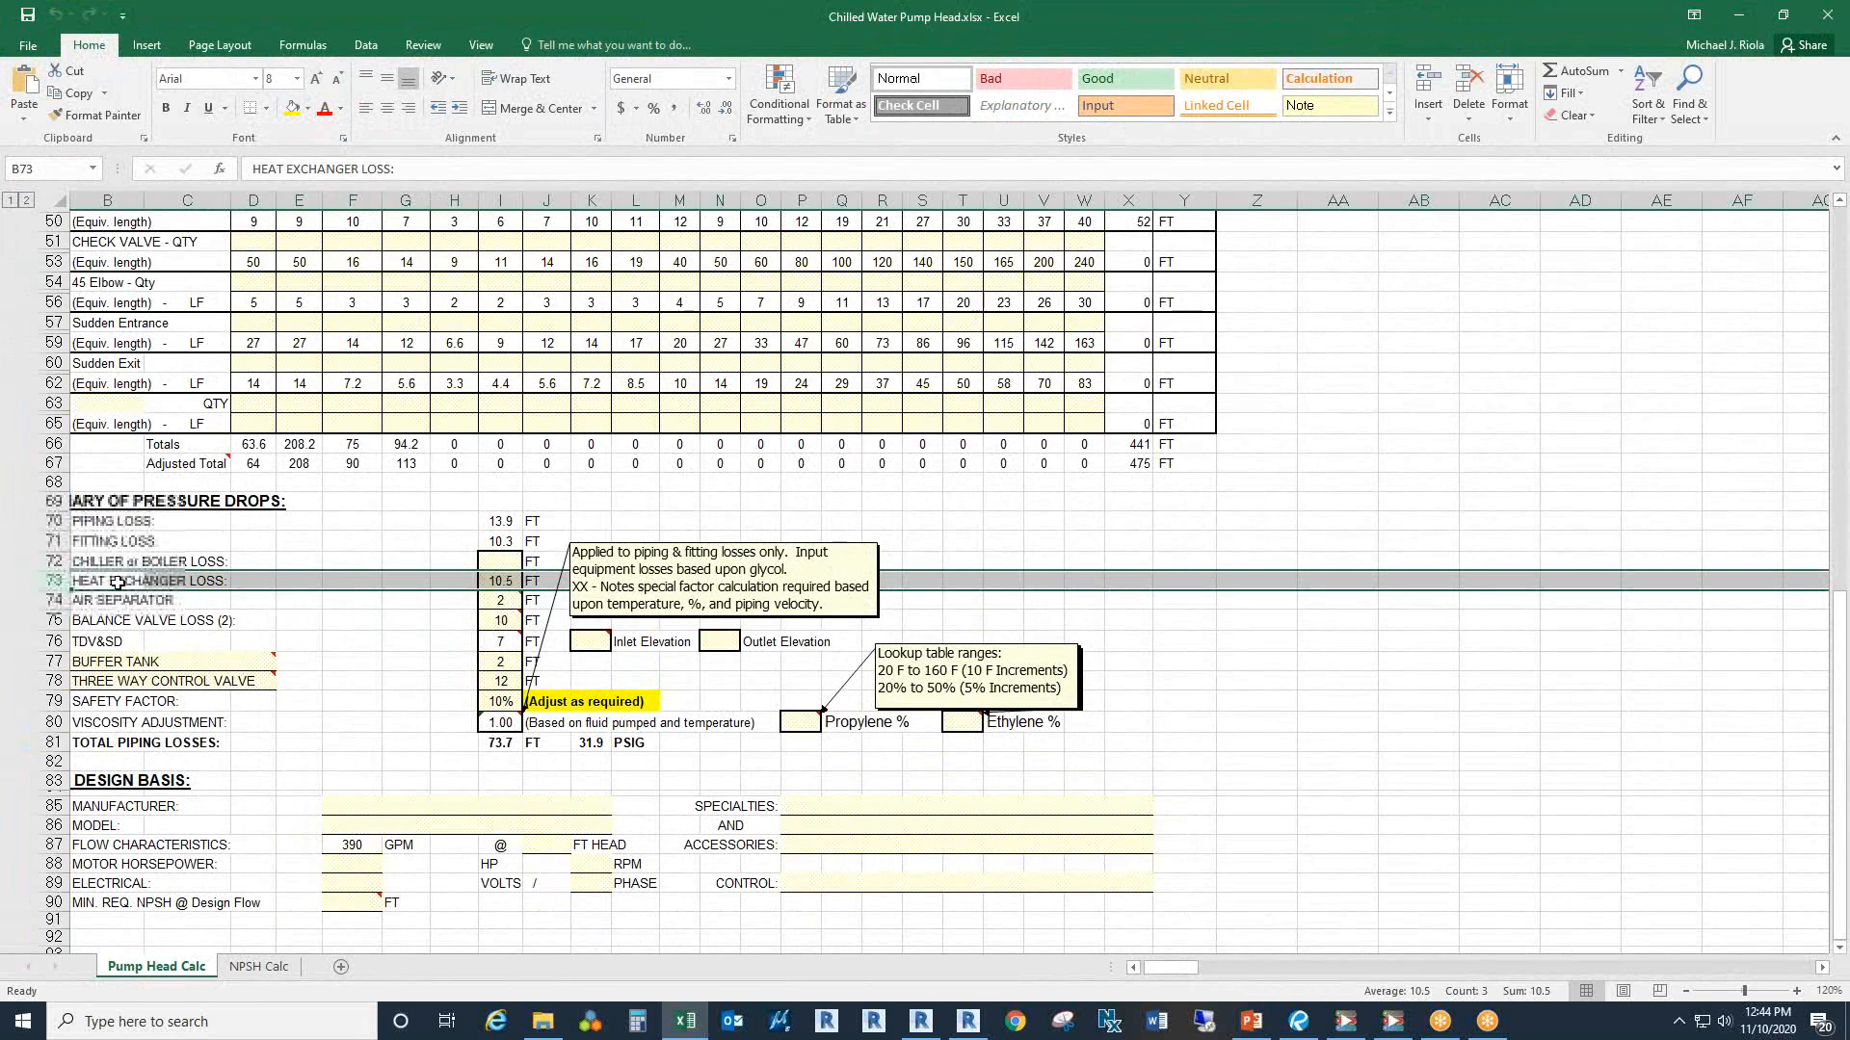
{"action": "left_click", "coordinate": [55, 599]}
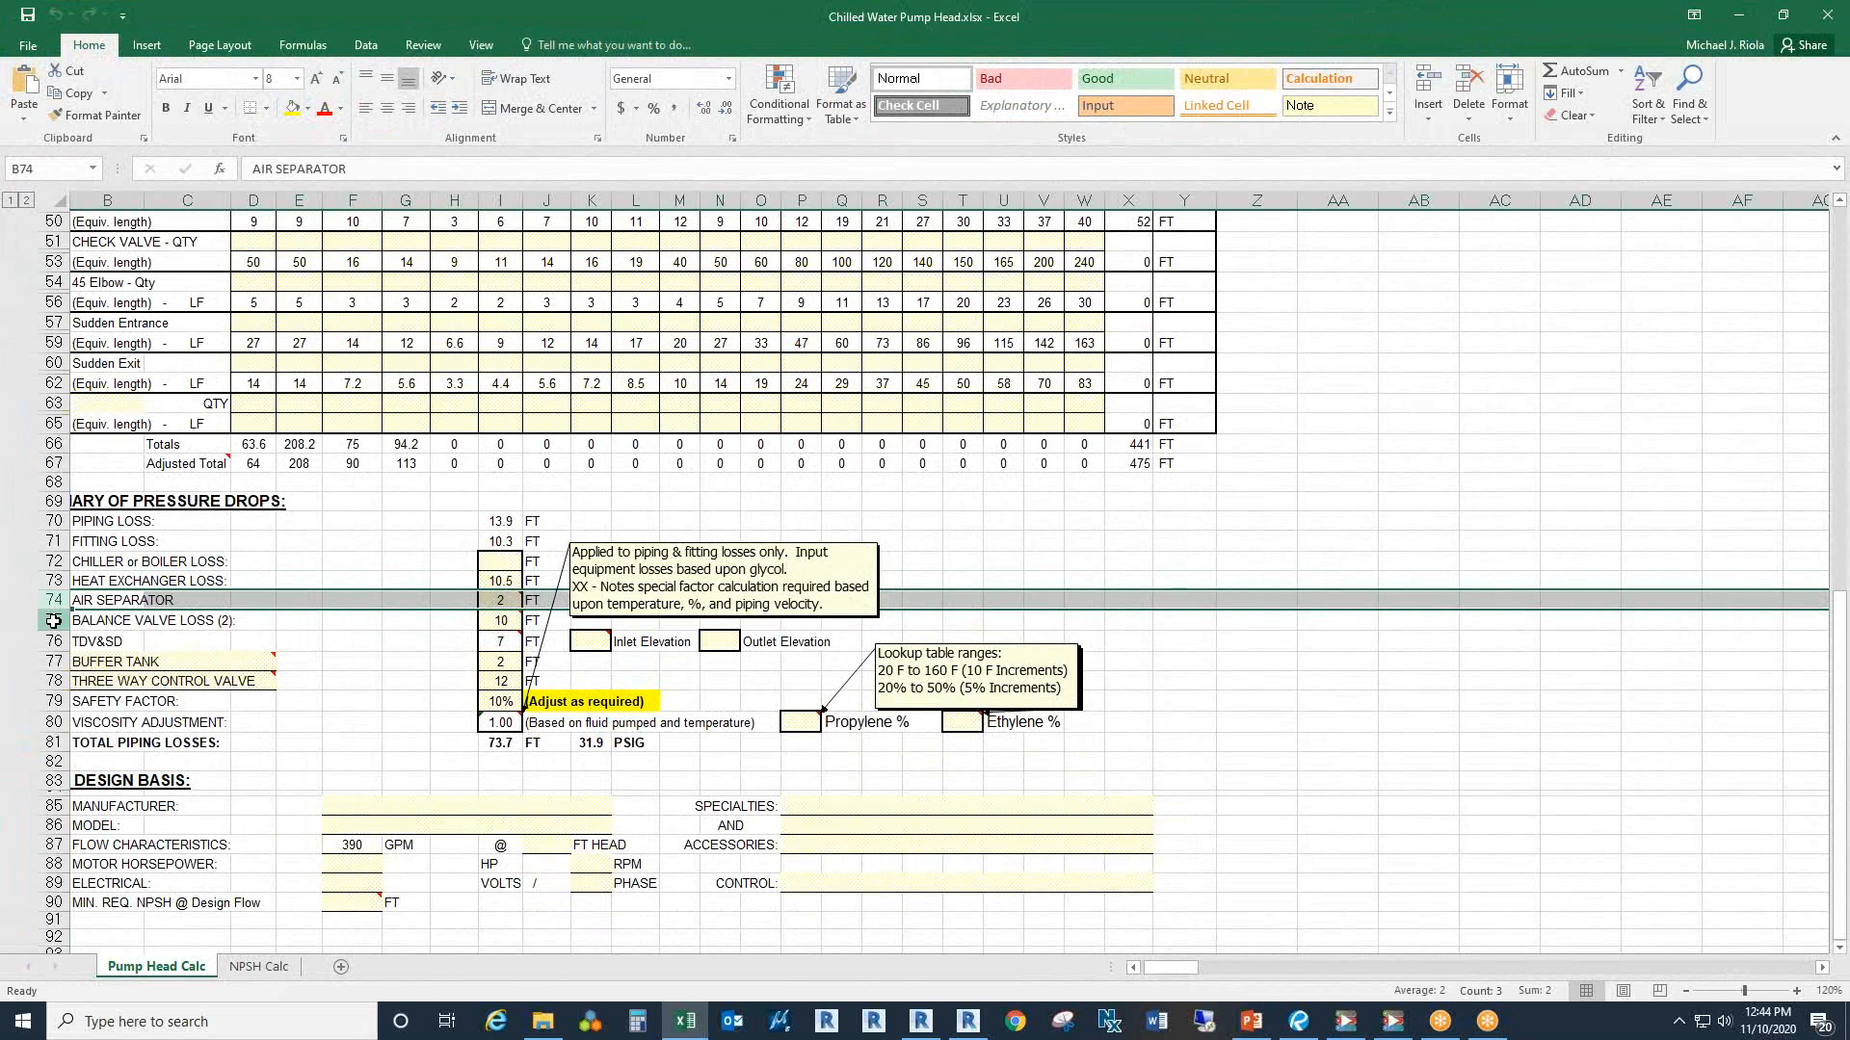
{"action": "left_click", "coordinate": [53, 621]}
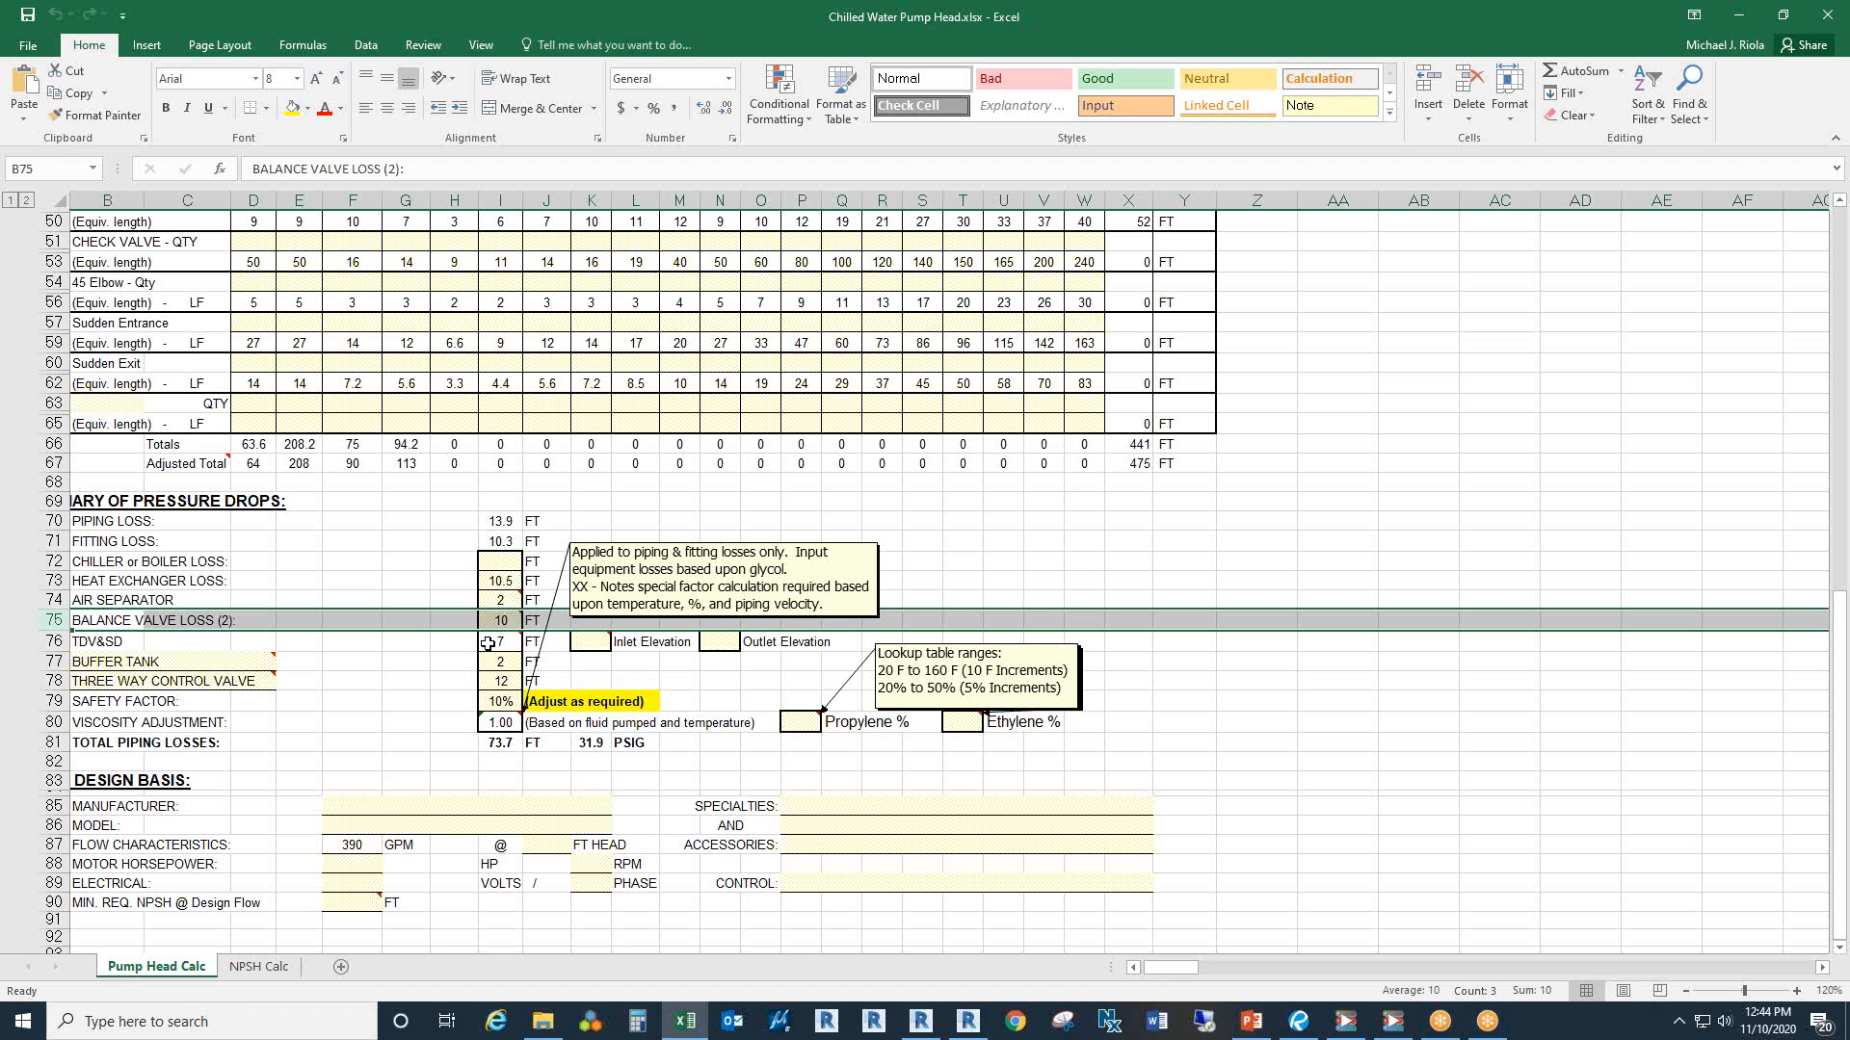
{"action": "left_click", "coordinate": [54, 642]}
{"action": "left_click", "coordinate": [508, 641]}
{"action": "left_click", "coordinate": [508, 641]}
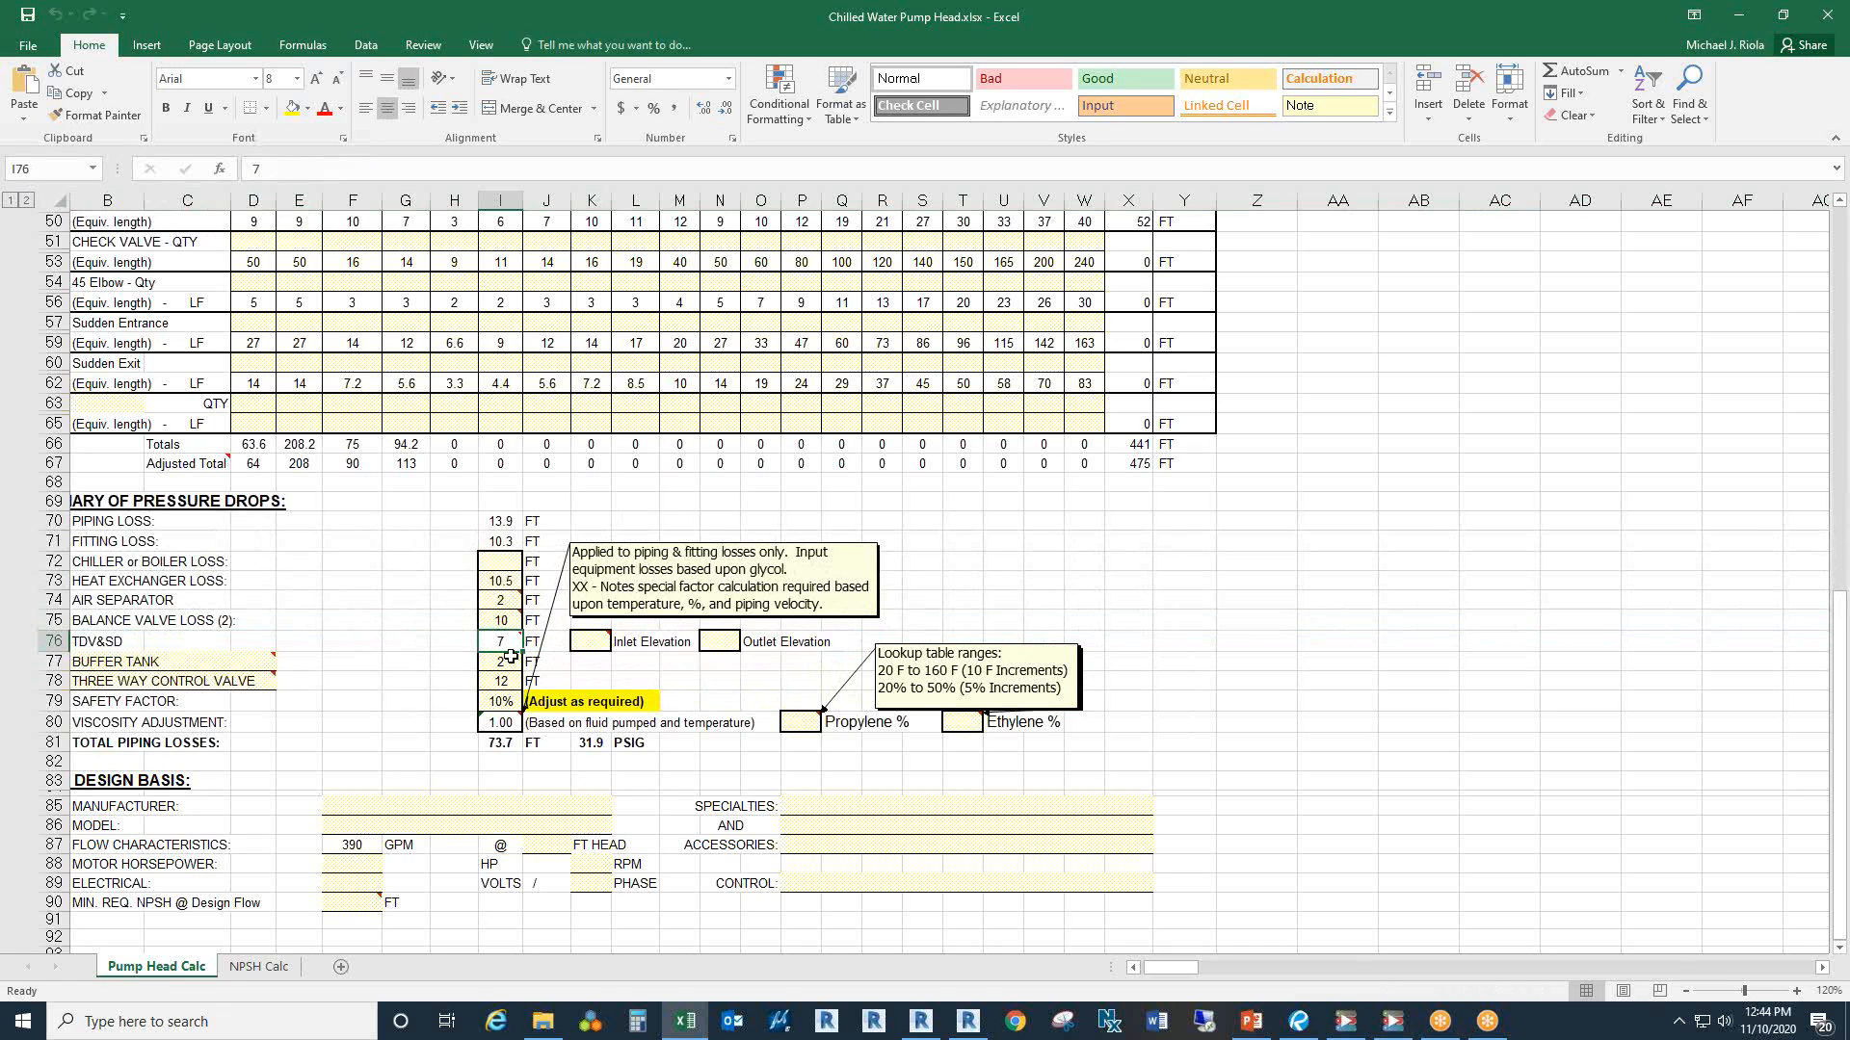
{"action": "mouse_move", "coordinate": [516, 644]}
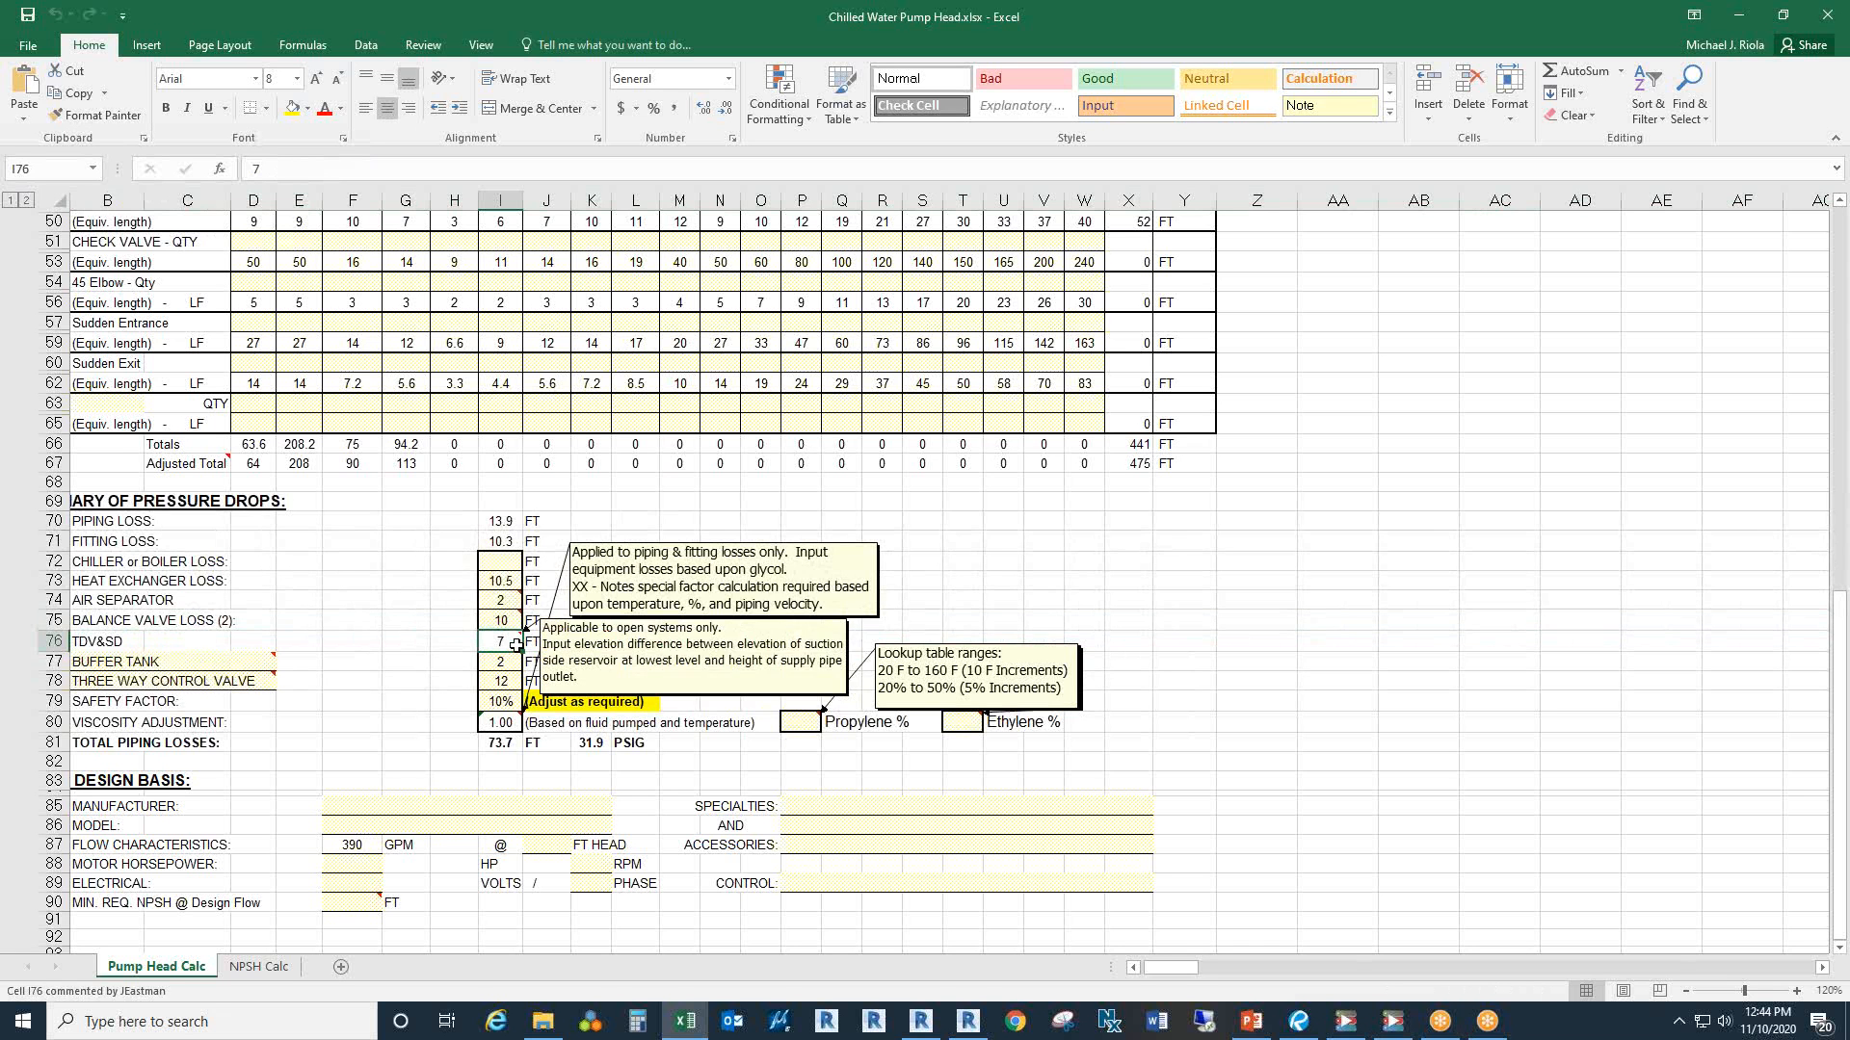
{"action": "left_click", "coordinate": [139, 660]}
{"action": "left_click", "coordinate": [507, 662]}
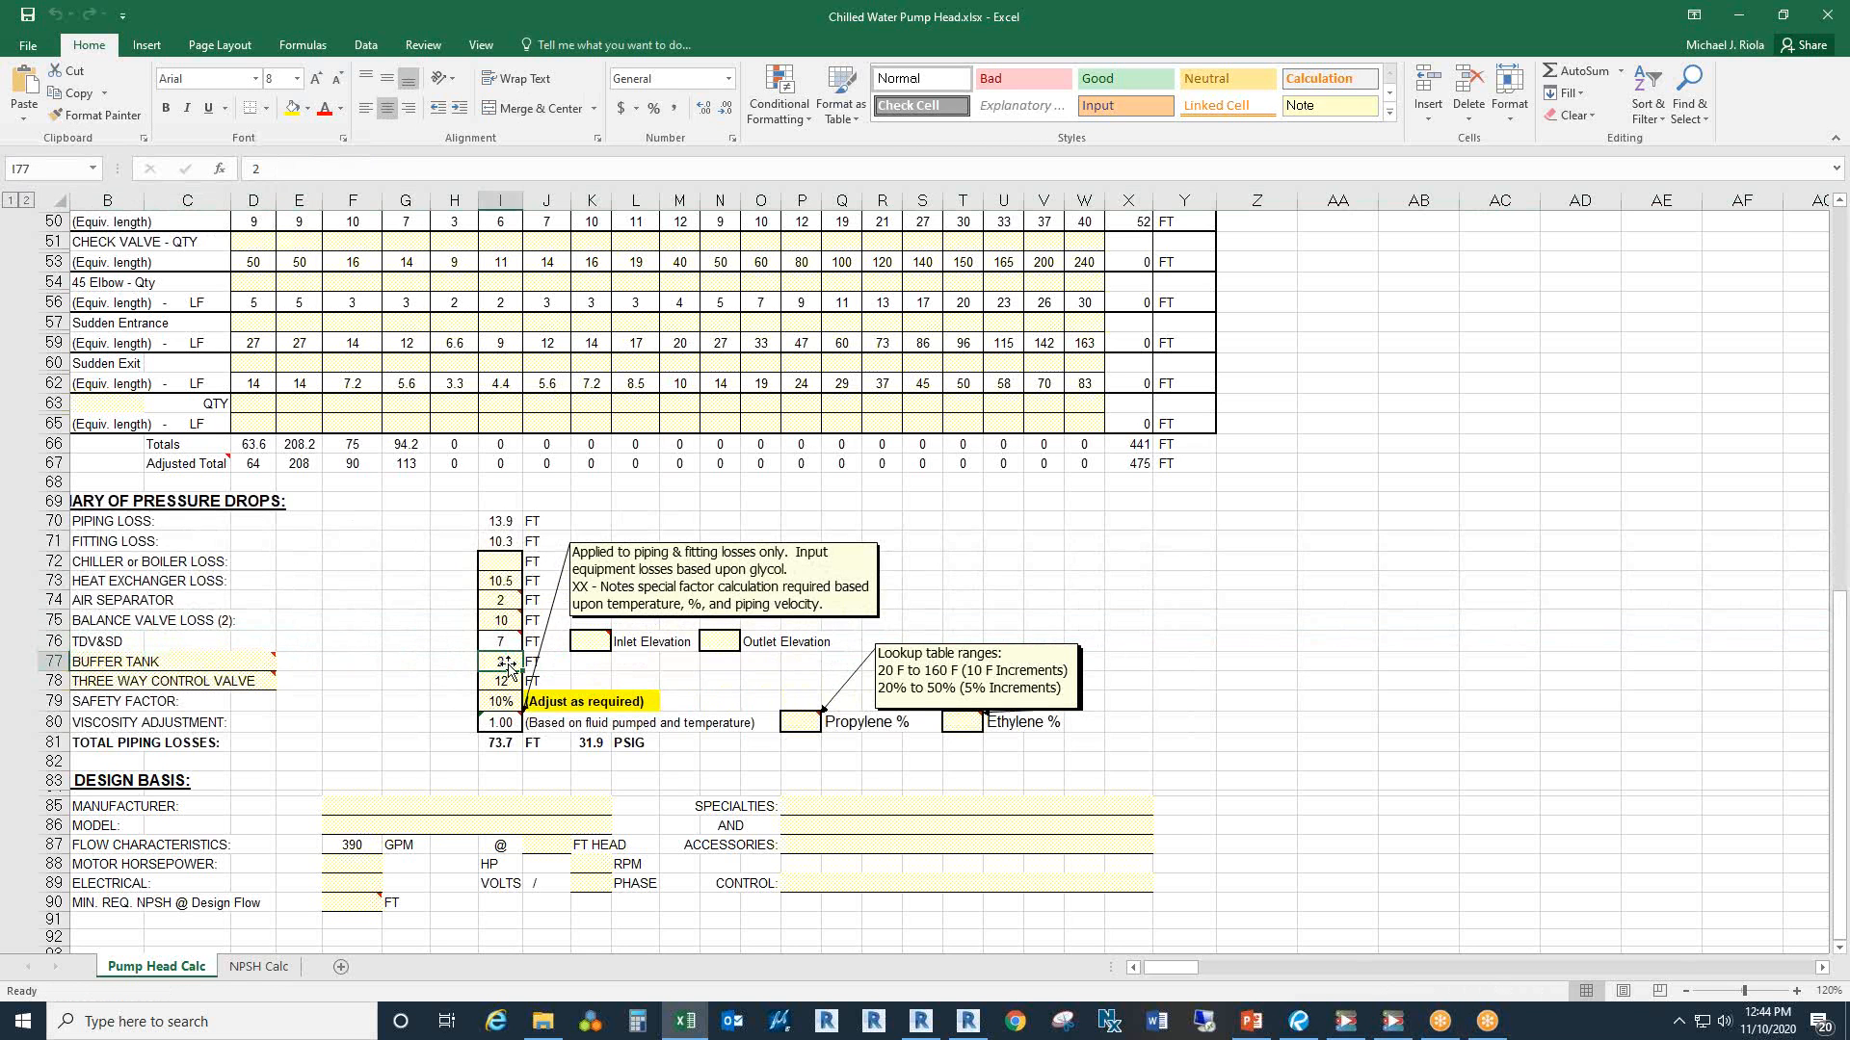
{"action": "left_click", "coordinate": [208, 685]}
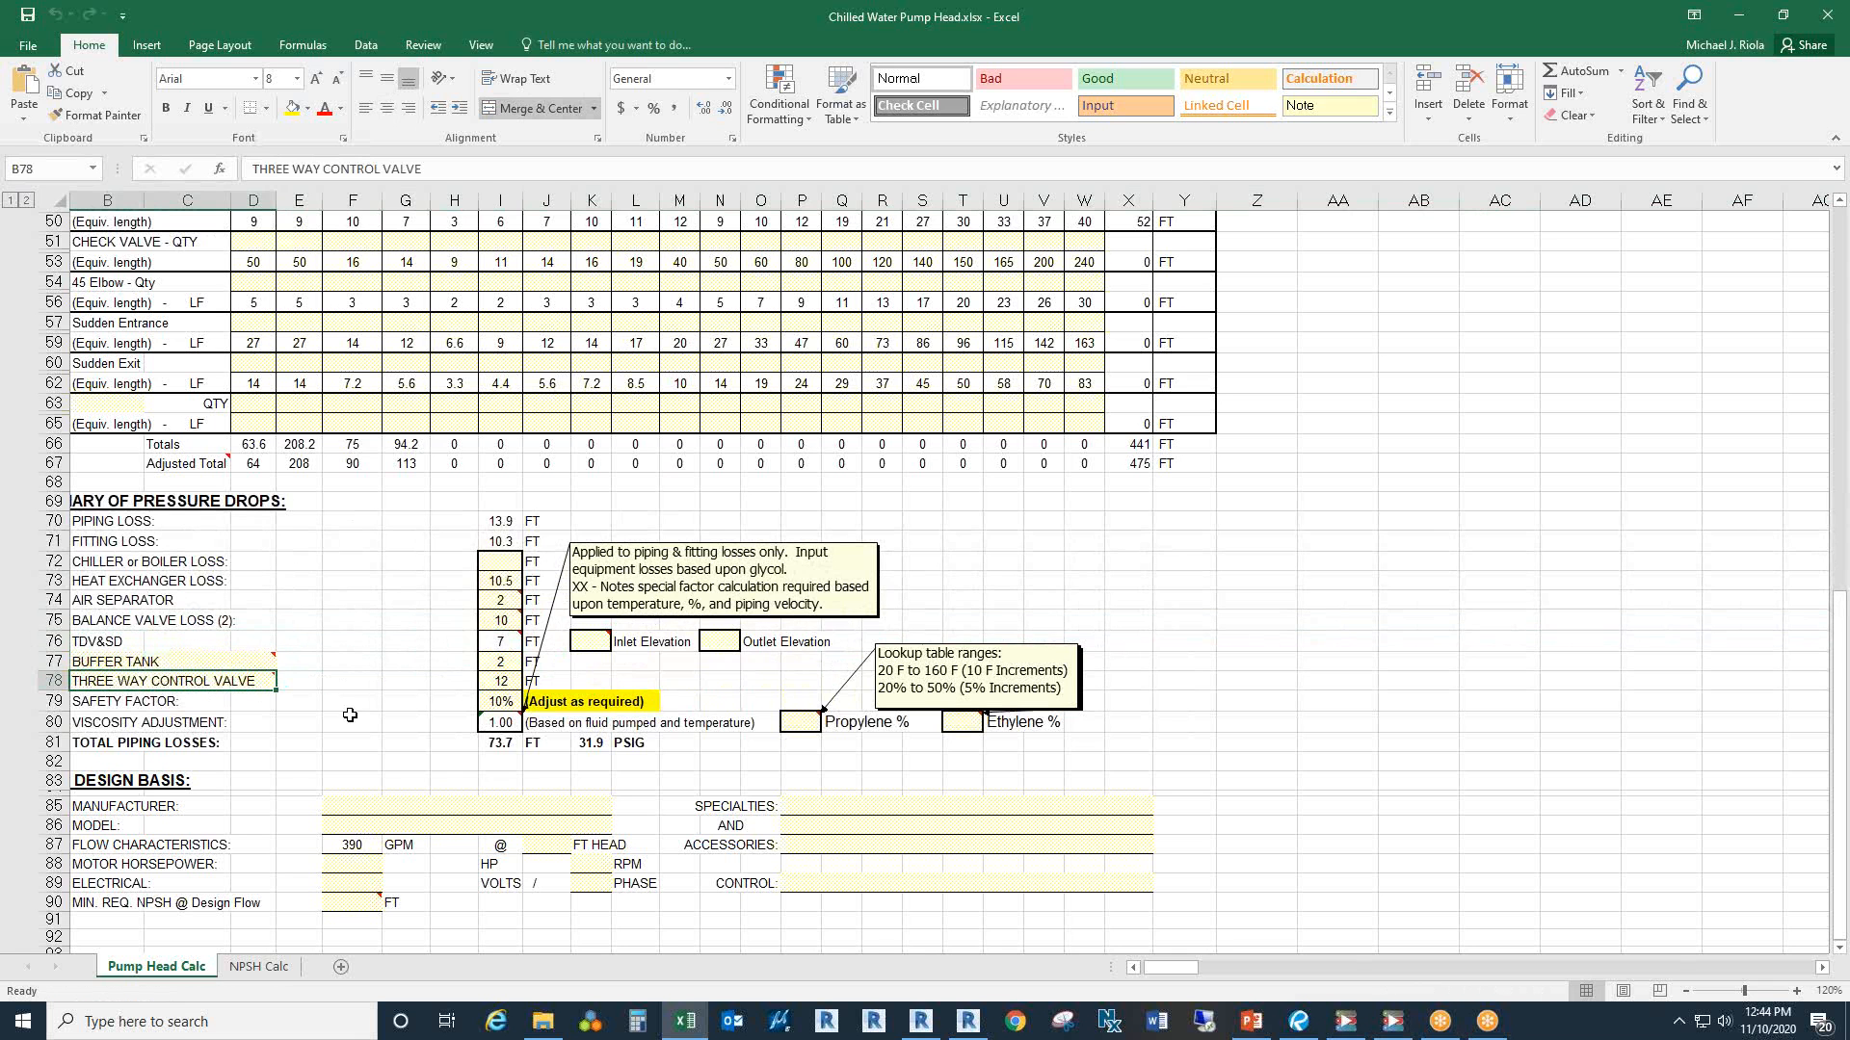
{"action": "left_click", "coordinate": [488, 745]}
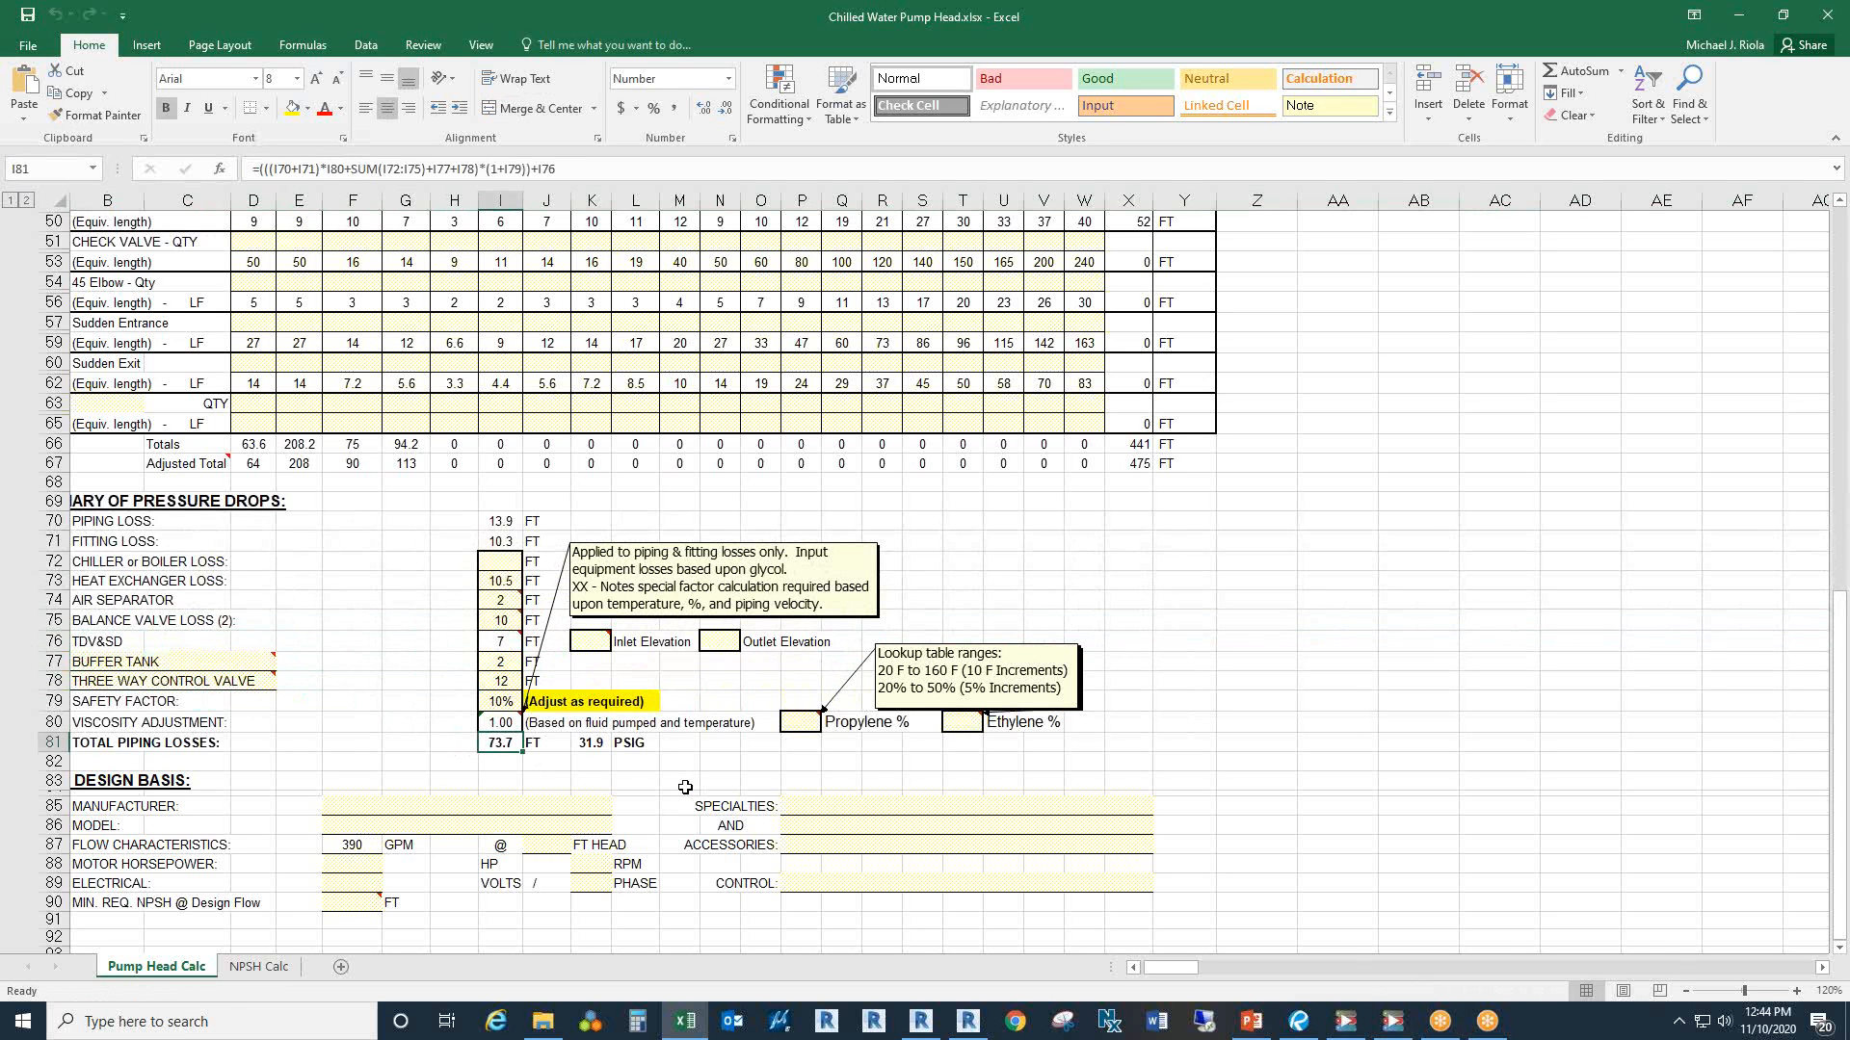
Step: Switch to the CWP-01 tests report in Bluebeam Revu and review the design and actual Final Ft. of Head in CWP-001 / Test Data
{"action": "left_click", "coordinate": [1299, 1021]}
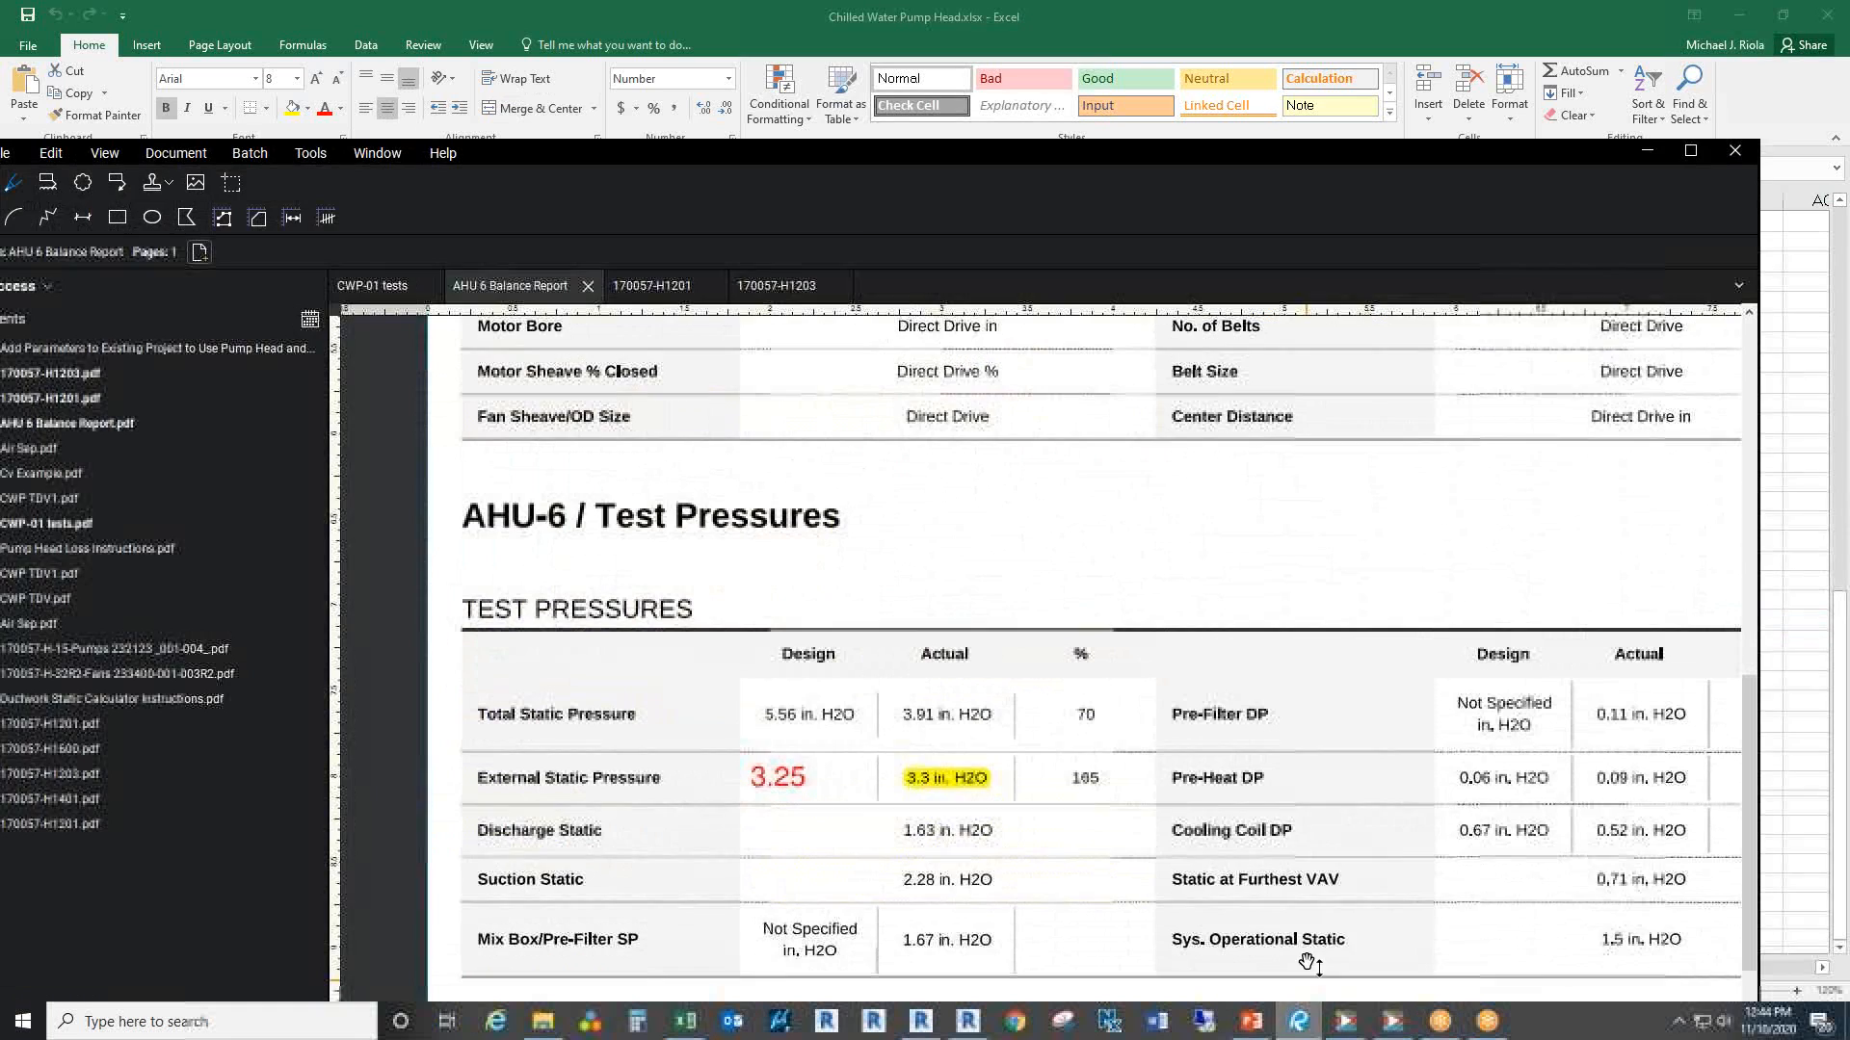
{"action": "double_click", "coordinate": [847, 157]}
{"action": "left_click", "coordinate": [451, 149]}
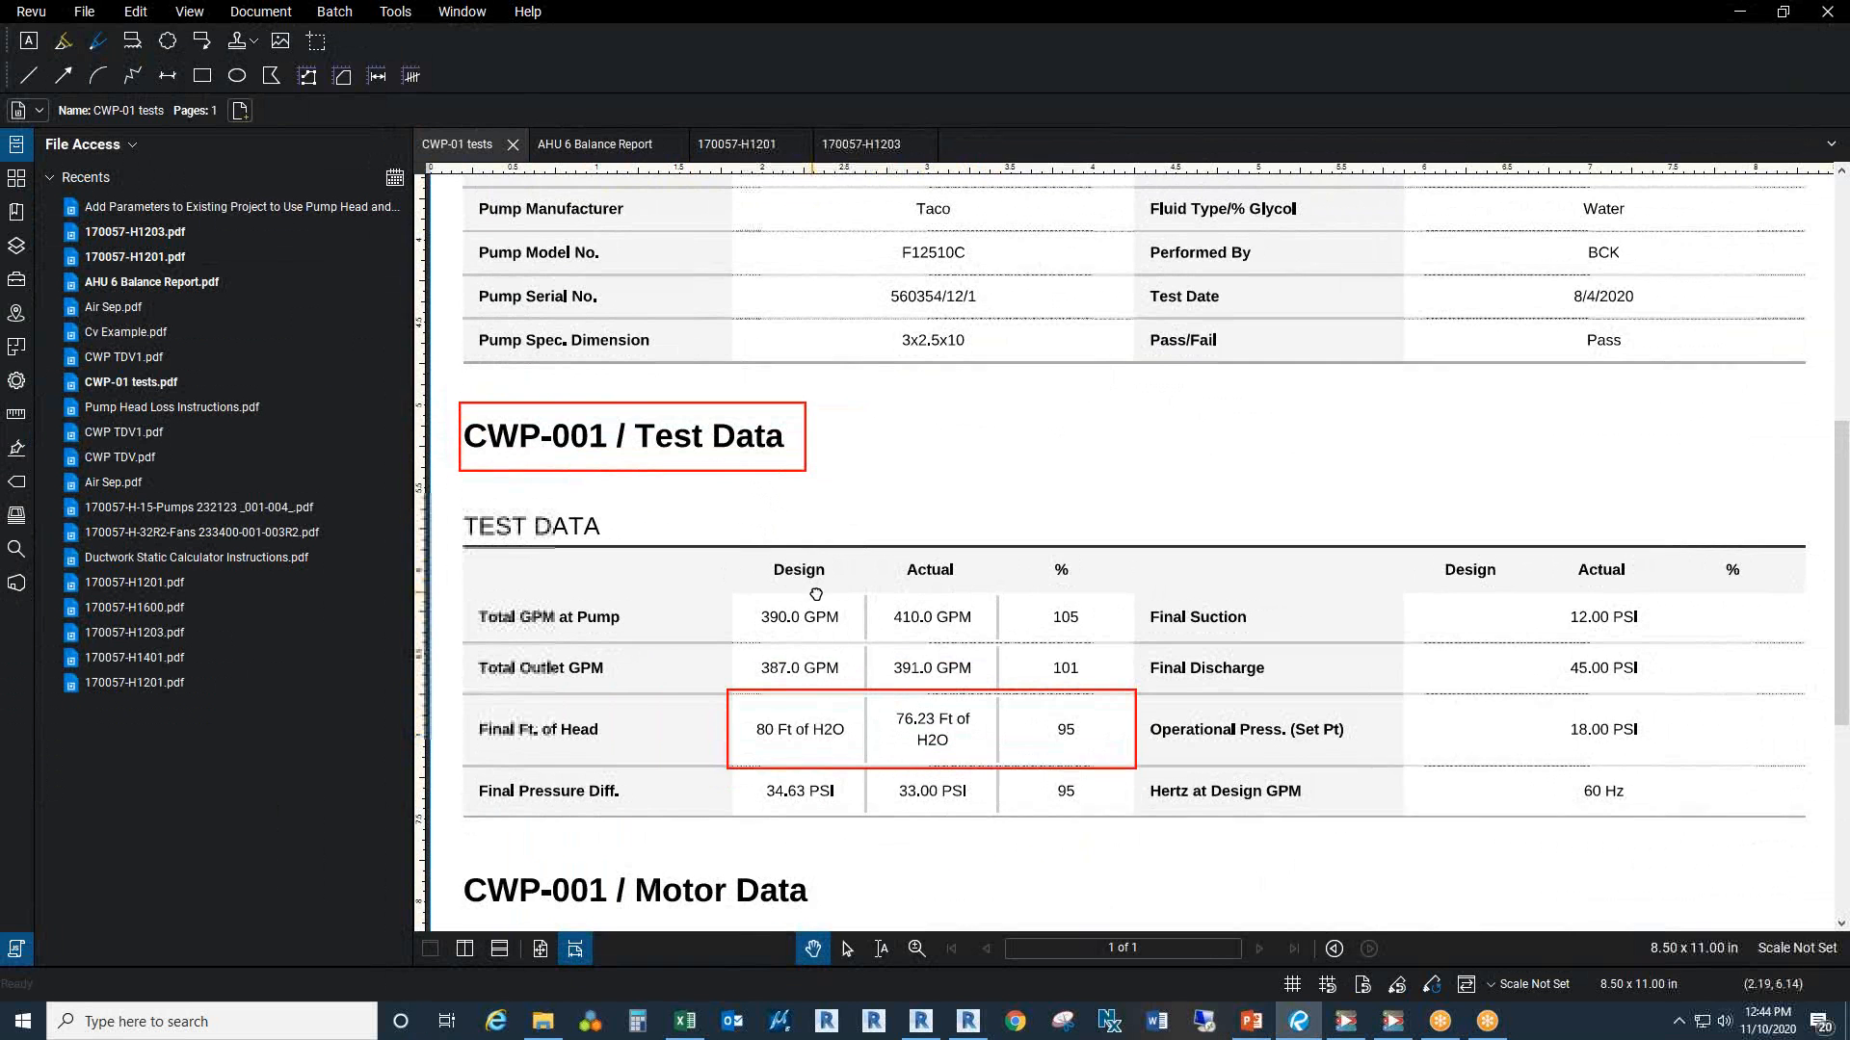
{"action": "left_click_drag", "start_coordinate": [816, 594], "coordinate": [843, 501]}
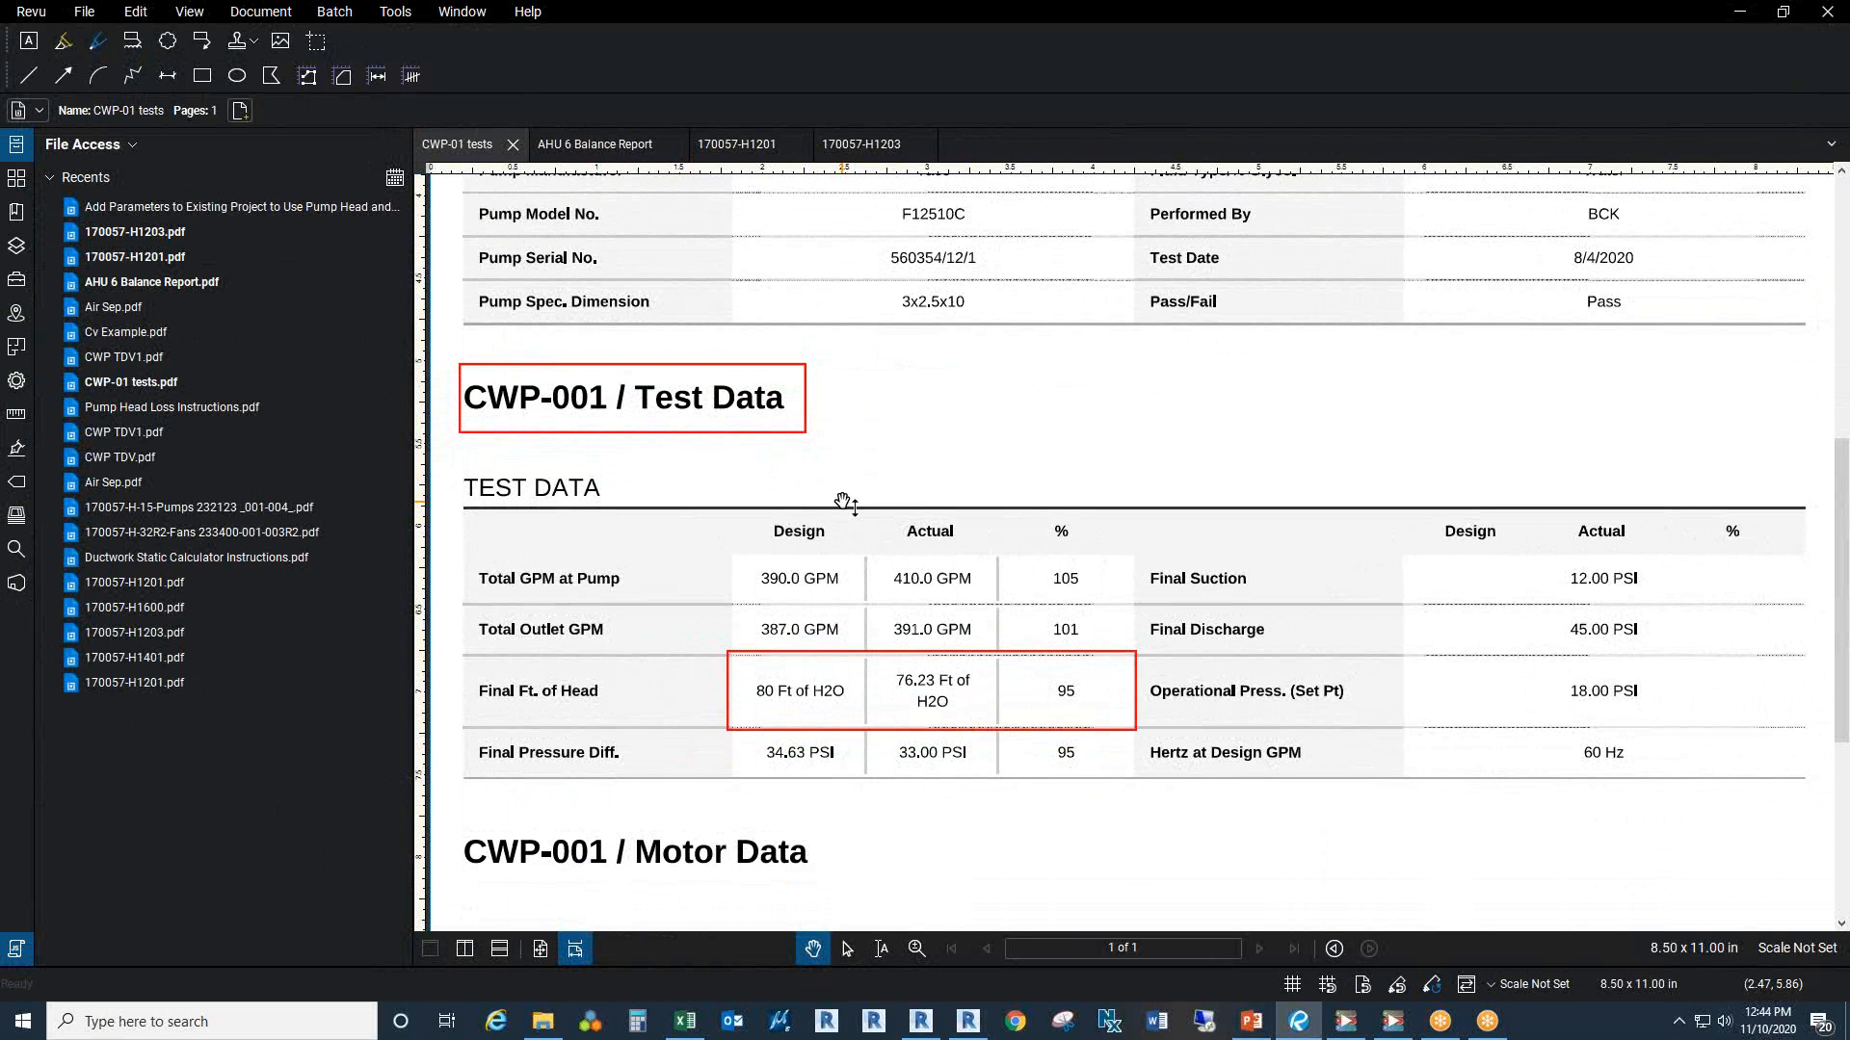
{"action": "left_click_drag", "start_coordinate": [817, 501], "coordinate": [818, 524]}
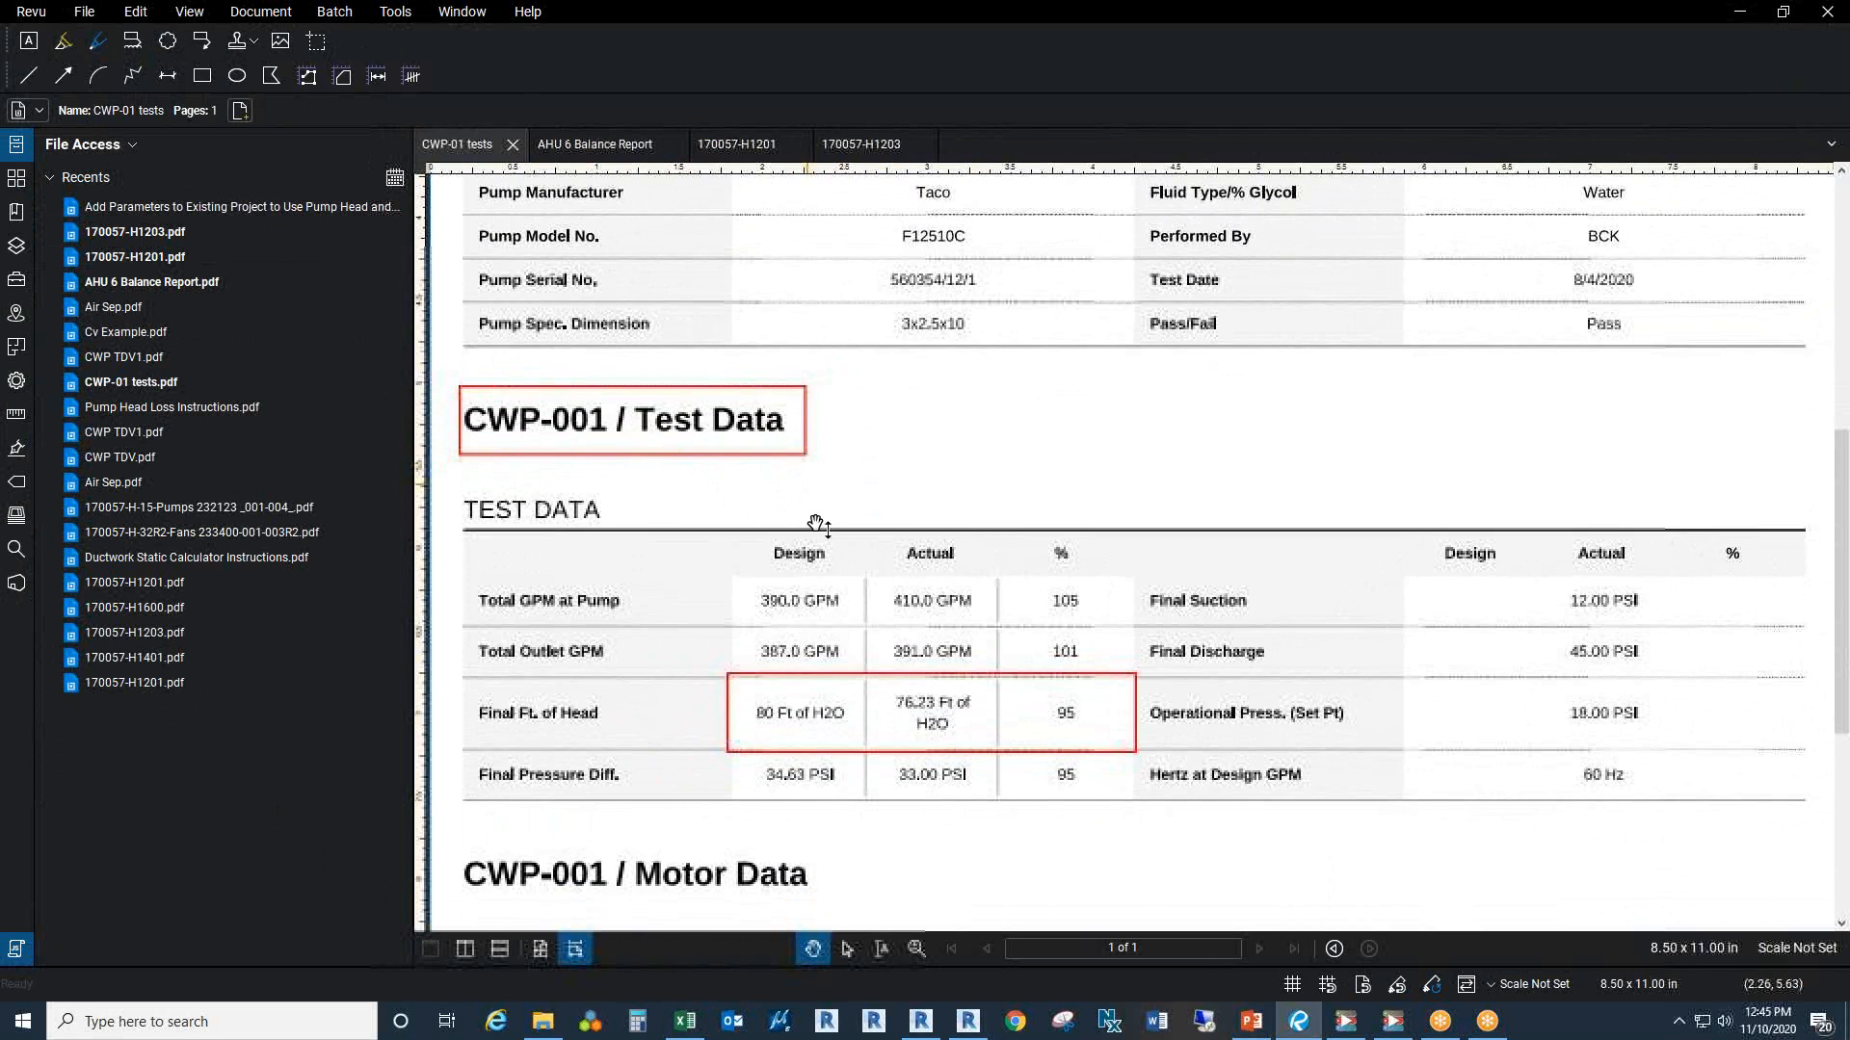
{"action": "left_click", "coordinate": [881, 678]}
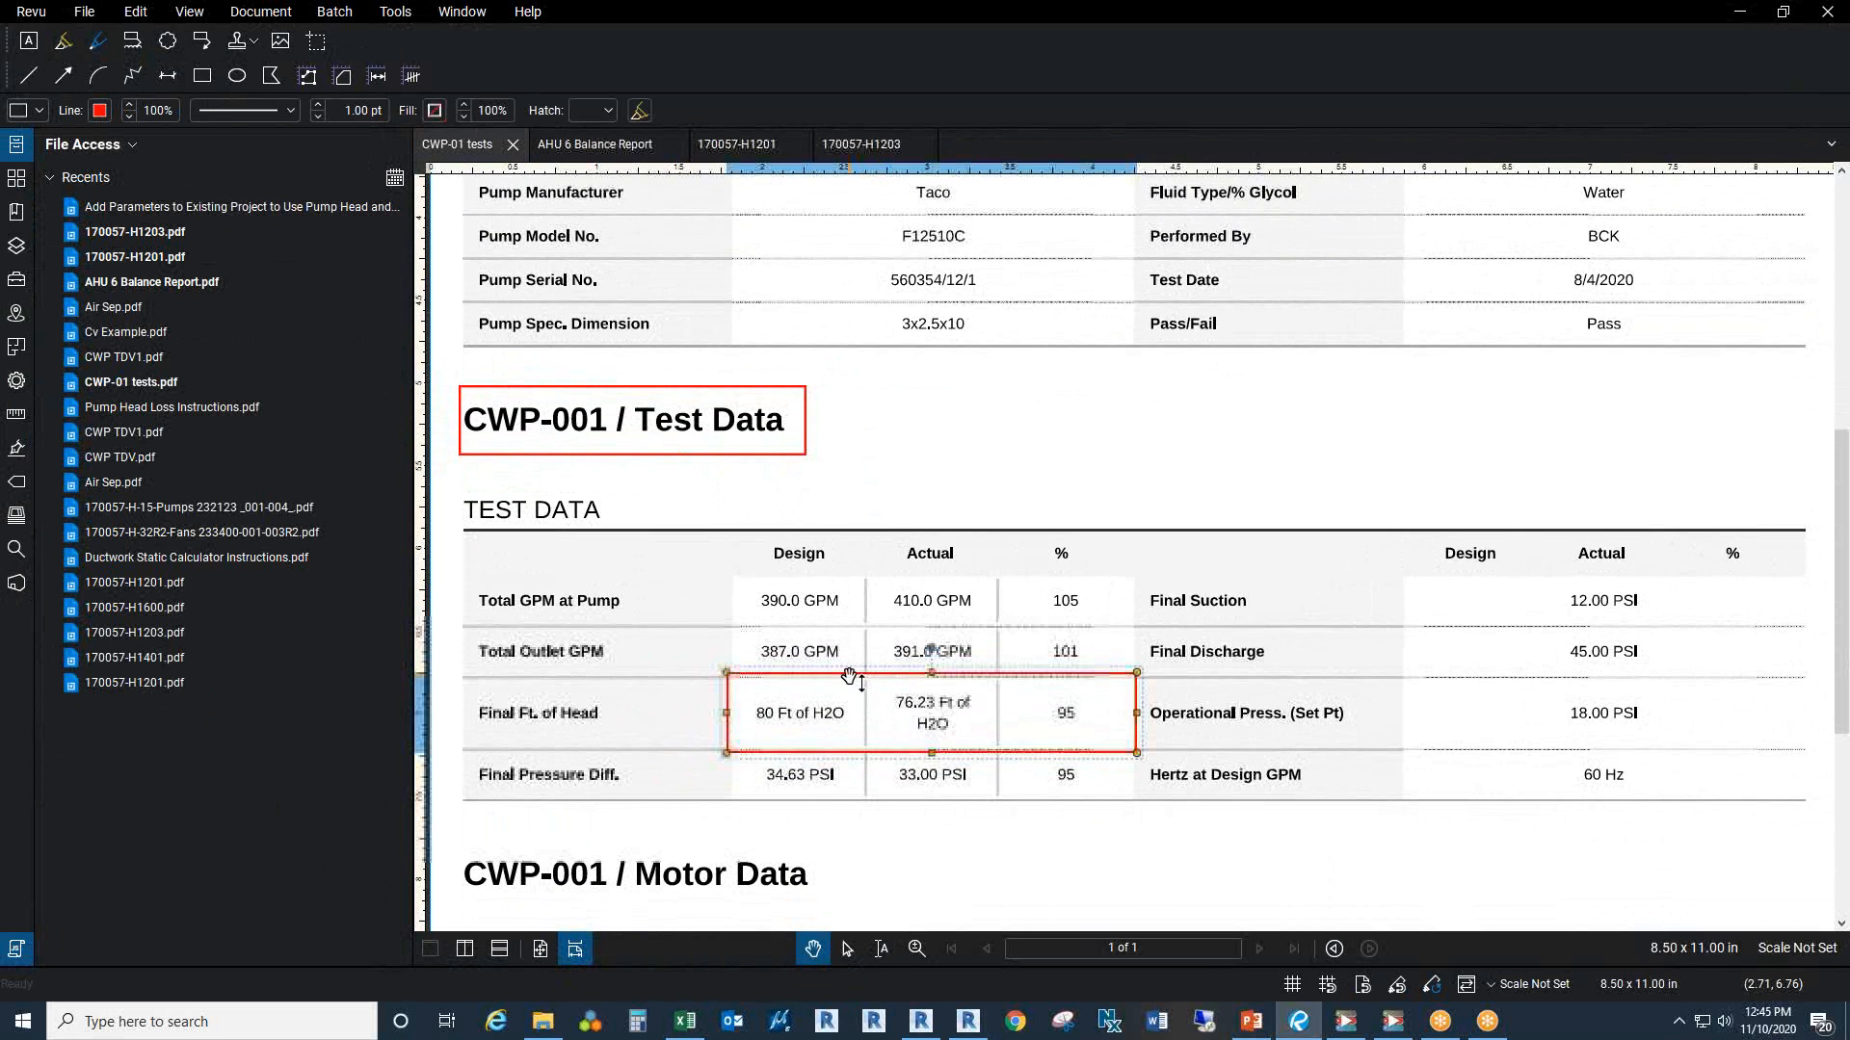
{"action": "left_click", "coordinate": [791, 648]}
Step: Minimize Revu and the Excel workbook to return to the Piping Specialties Head Loss slide in PowerPoint
{"action": "left_click_drag", "start_coordinate": [582, 8], "coordinate": [1607, 114]}
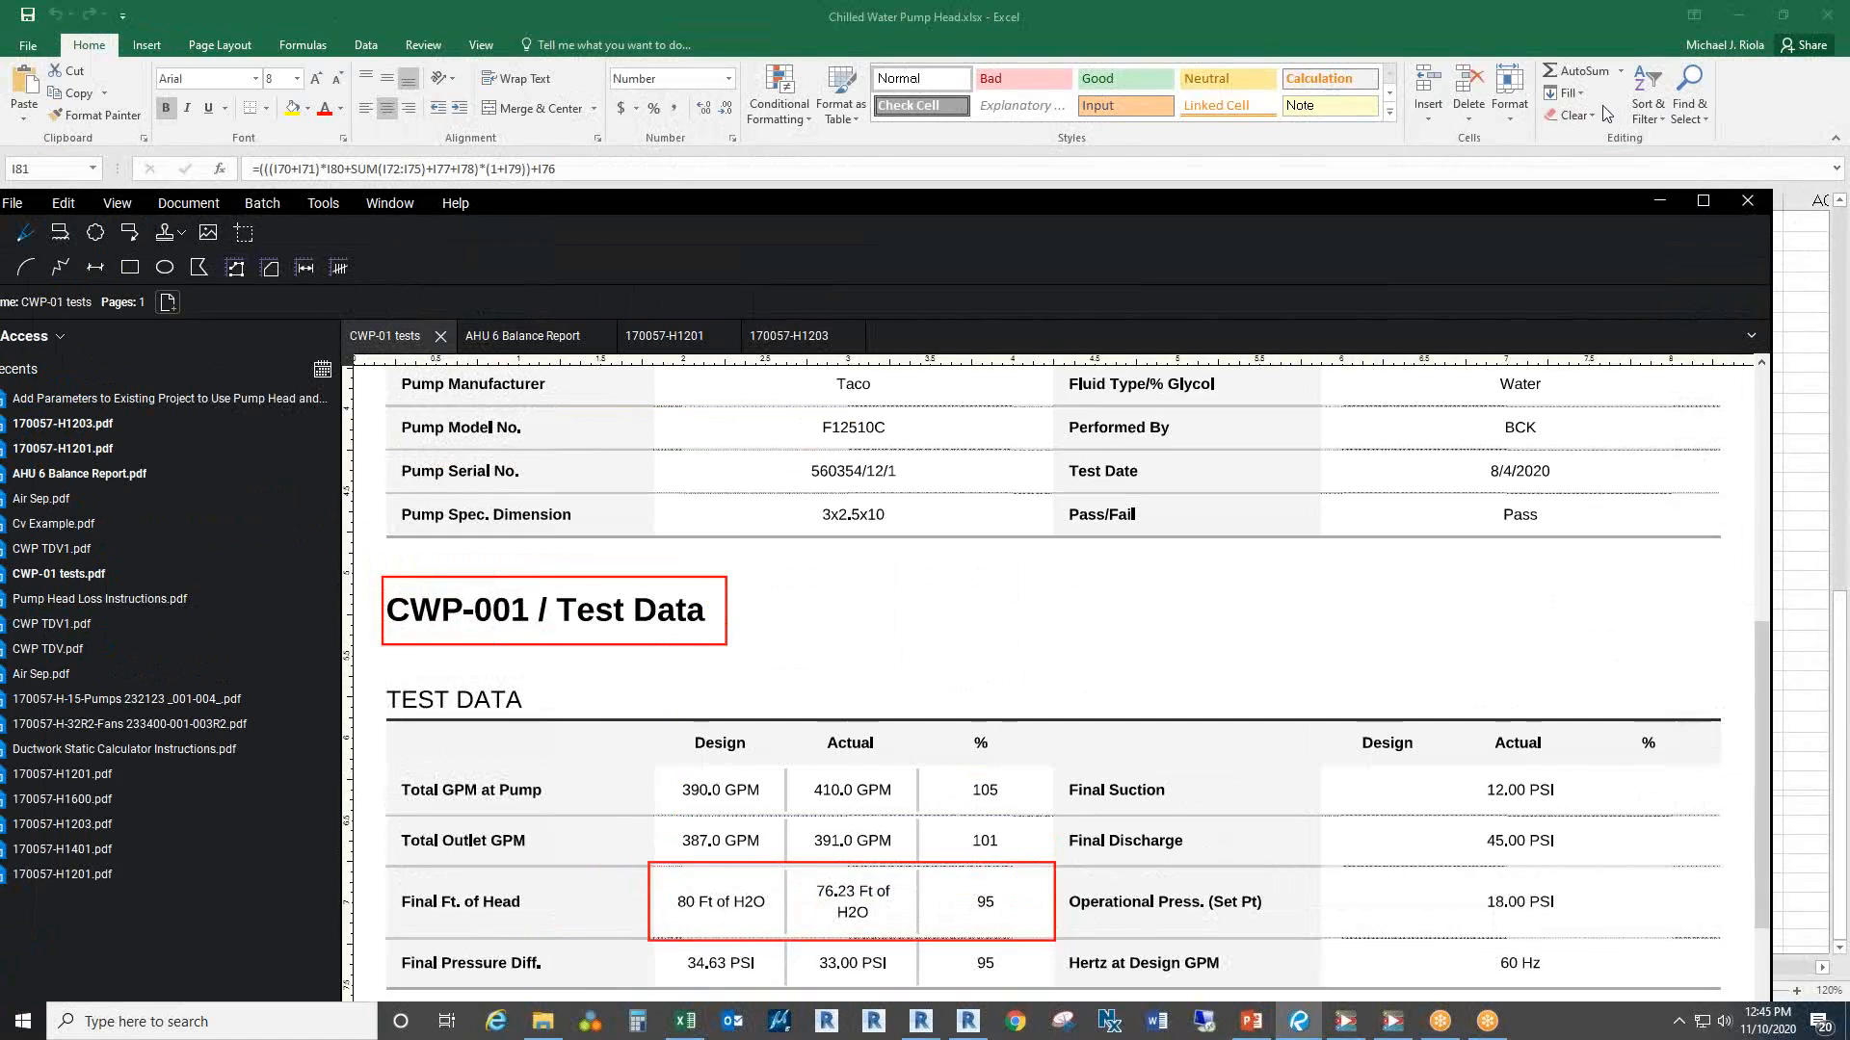
{"action": "left_click", "coordinate": [1659, 201]}
{"action": "double_click", "coordinate": [1338, 19]}
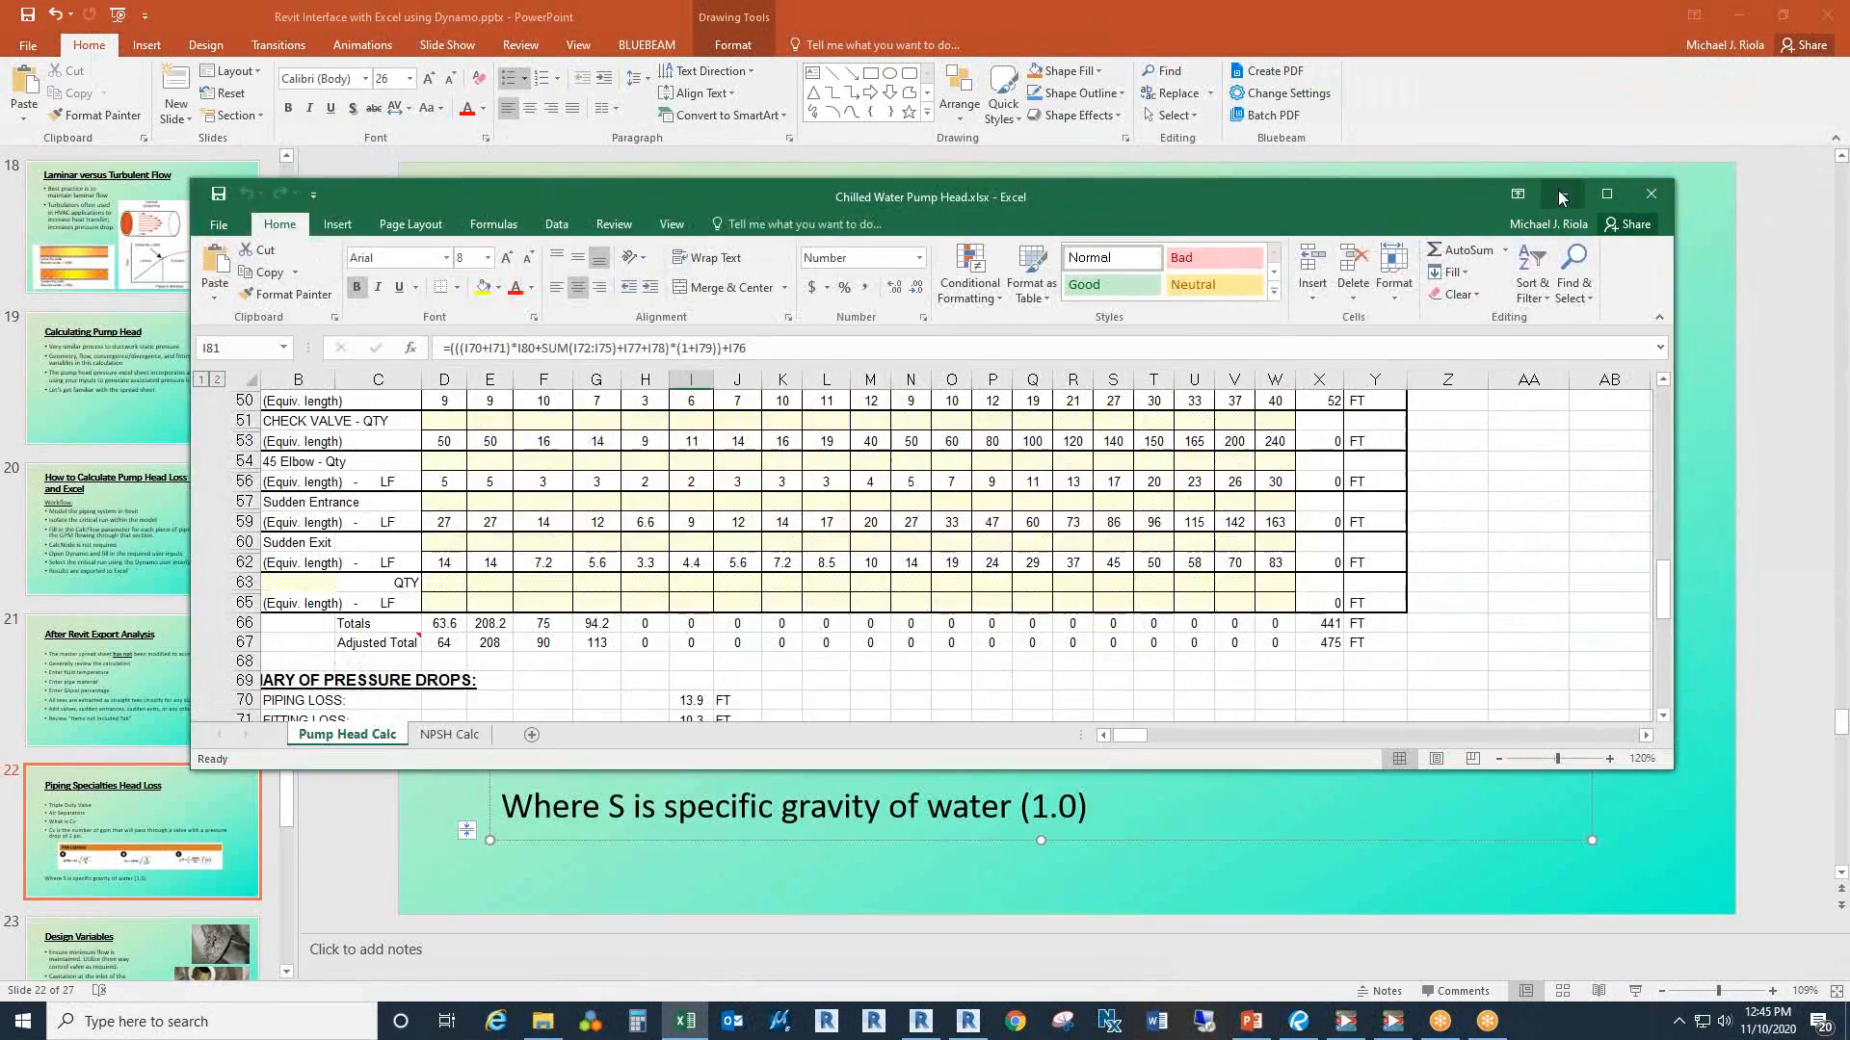
{"action": "left_click", "coordinate": [1562, 197]}
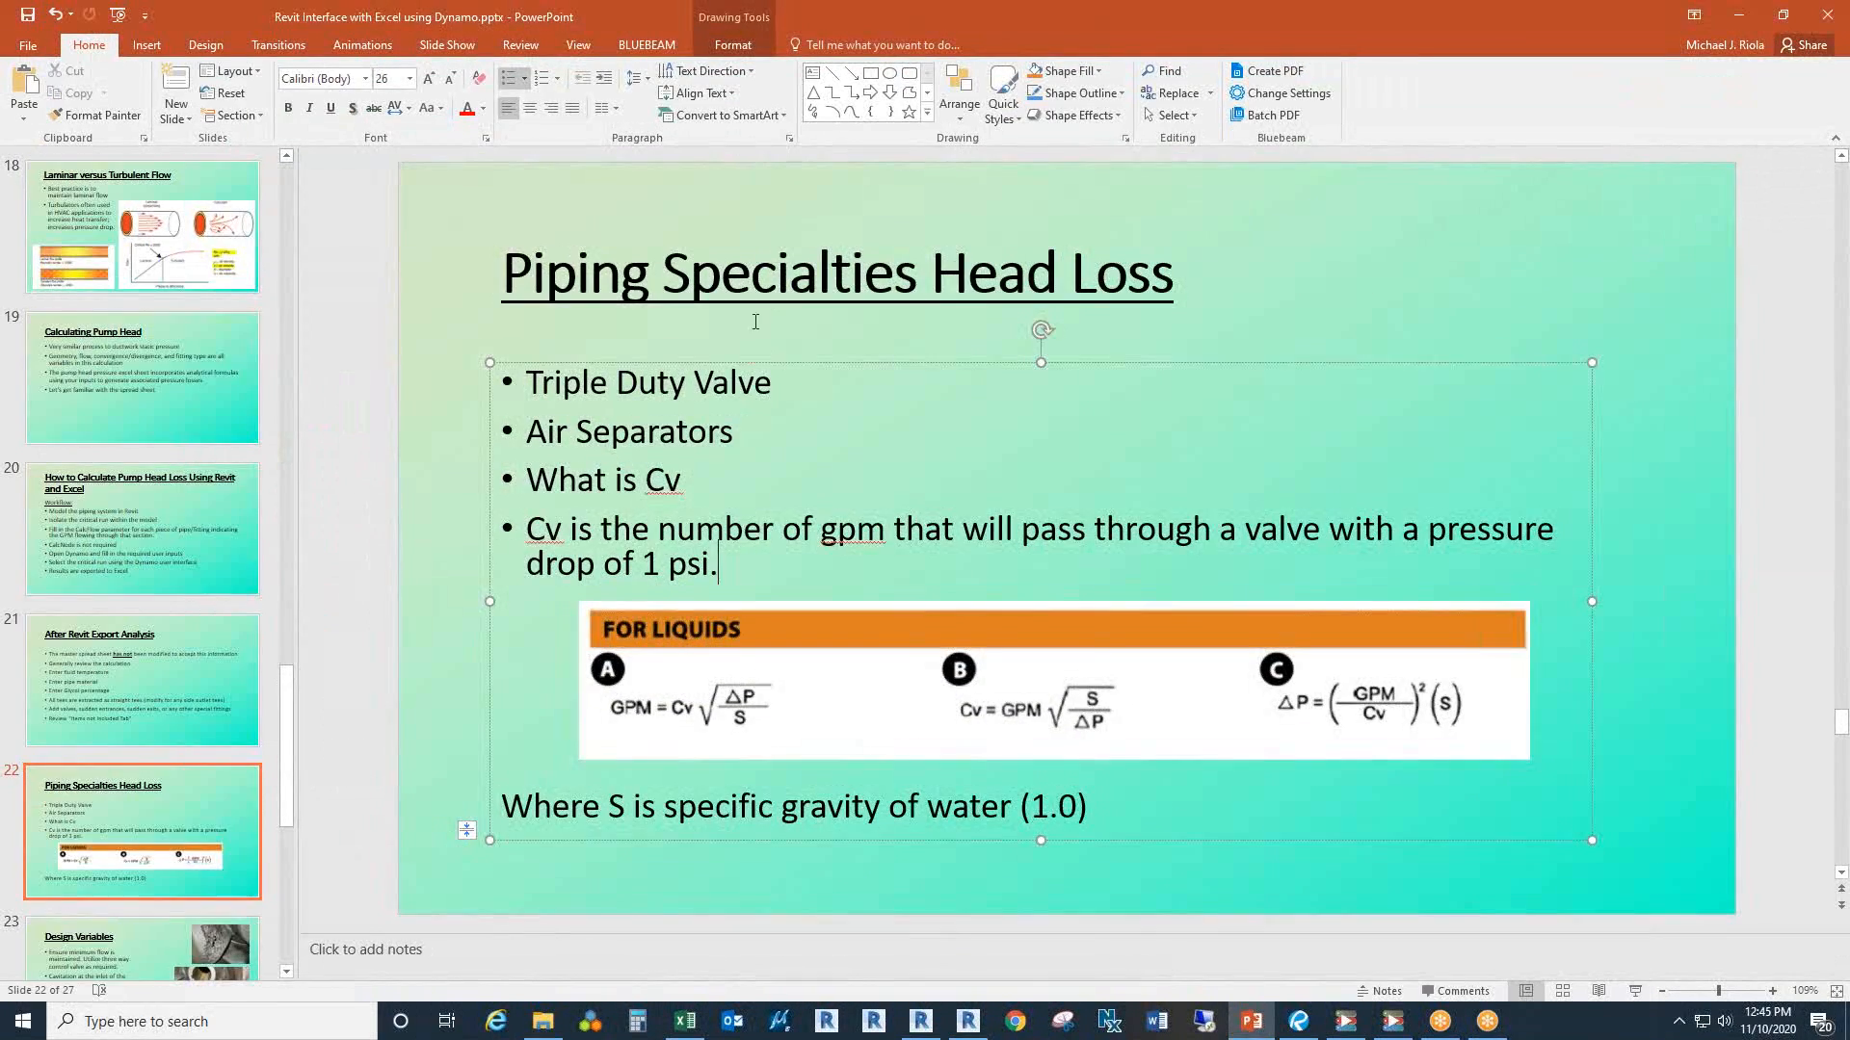
Step: Present the Design Variables slide full screen, starting the slide show there and moving it out of presenter view
{"action": "left_click", "coordinate": [107, 944]}
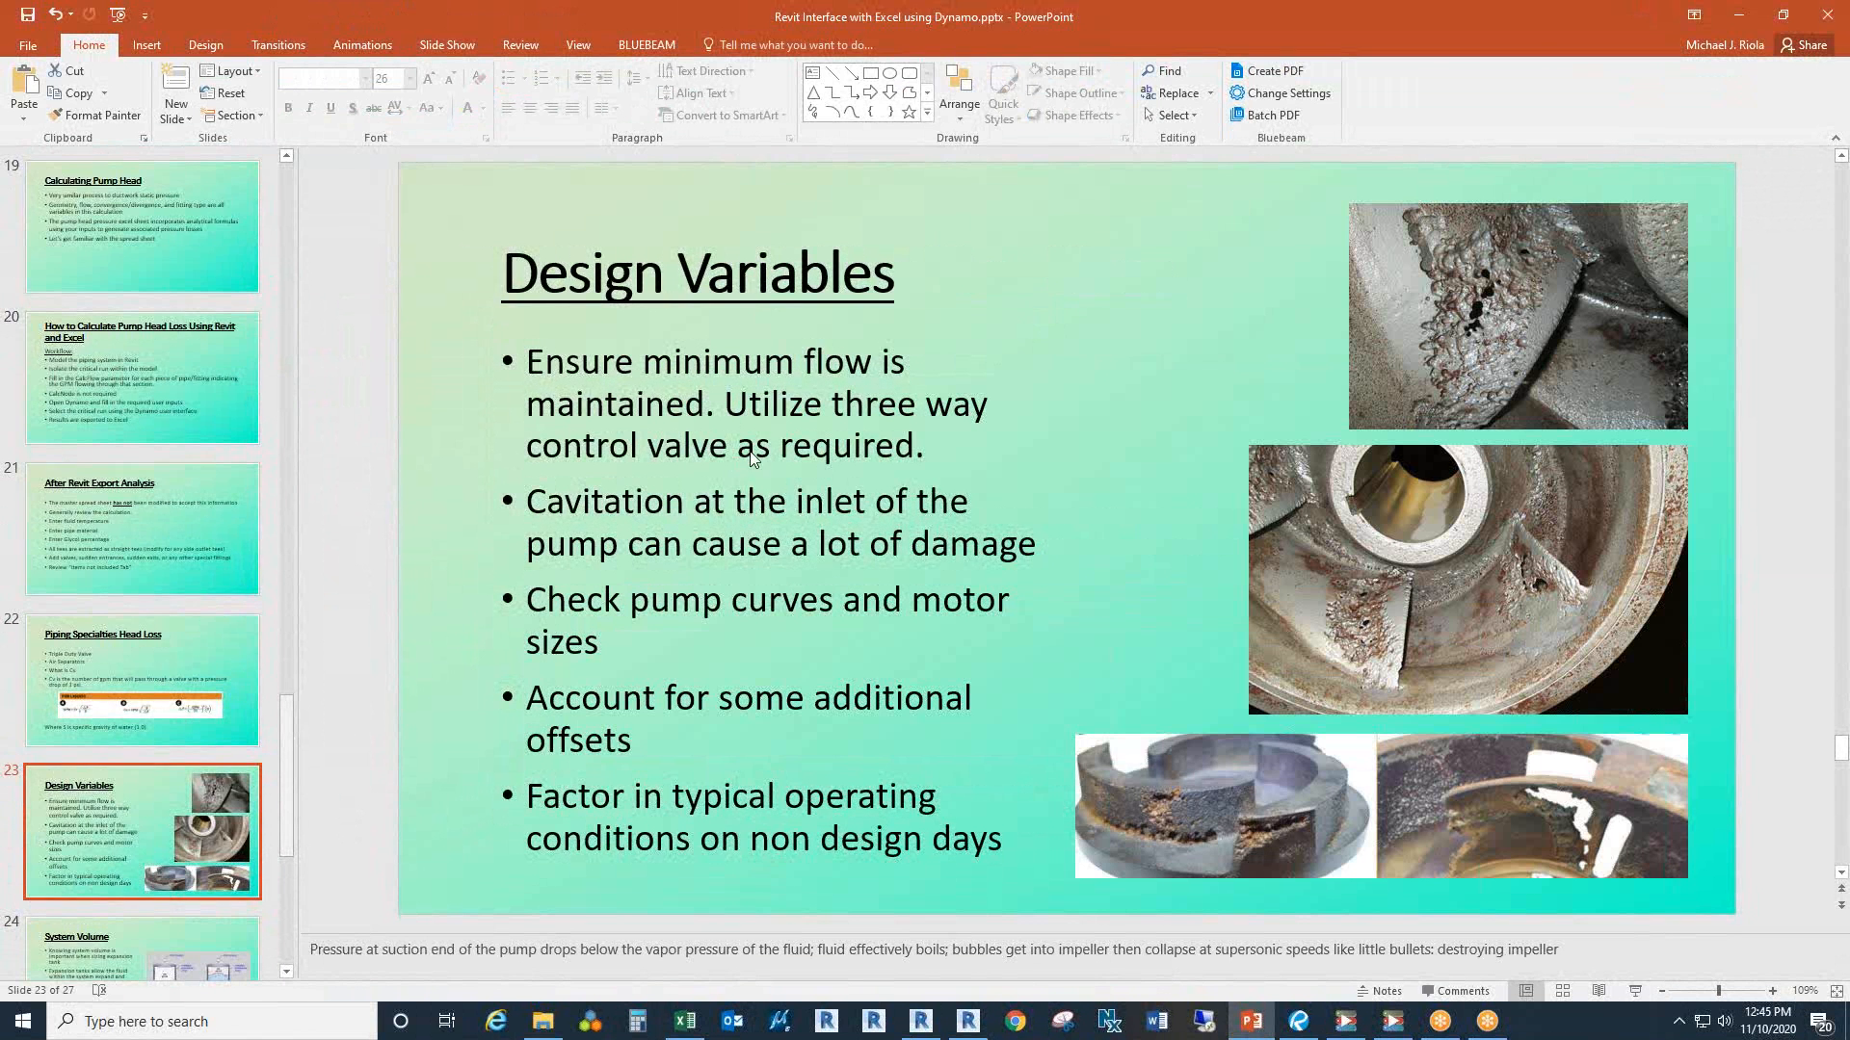
{"action": "key", "text": "shift+F5"}
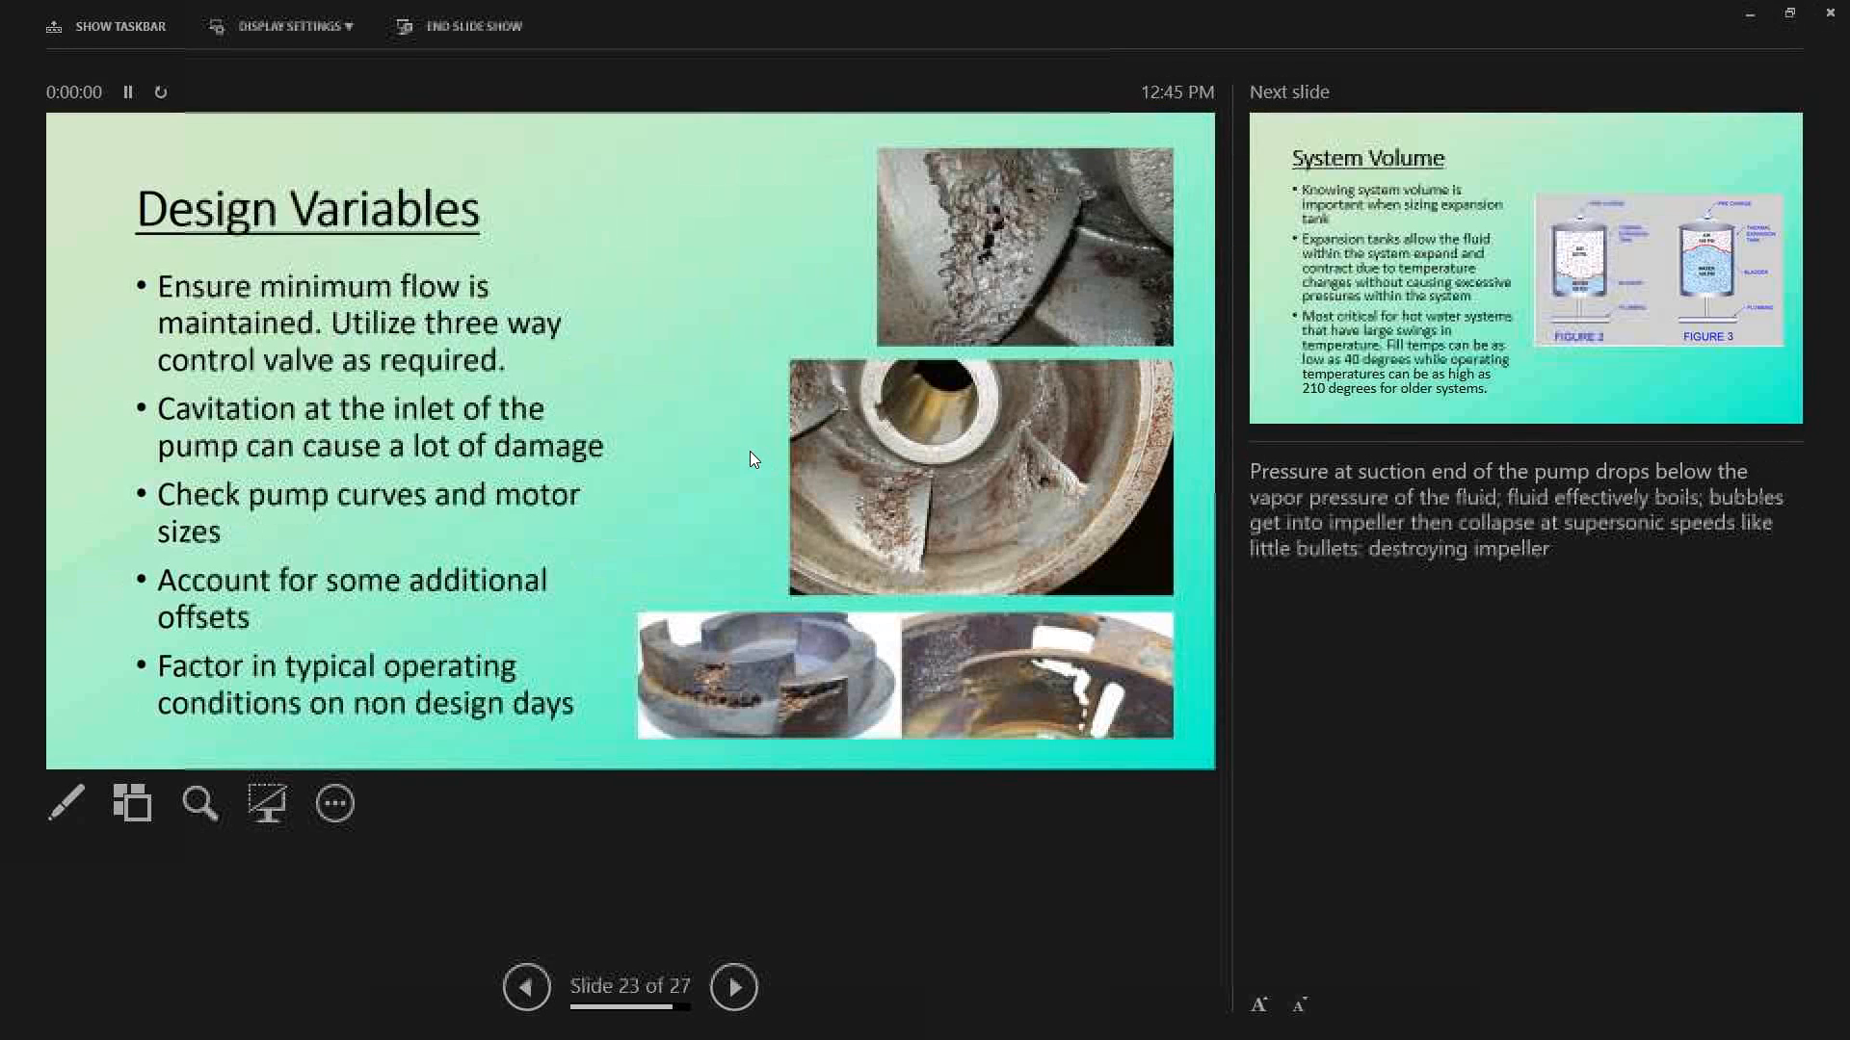
{"action": "left_click", "coordinate": [289, 43]}
{"action": "left_click", "coordinate": [294, 60]}
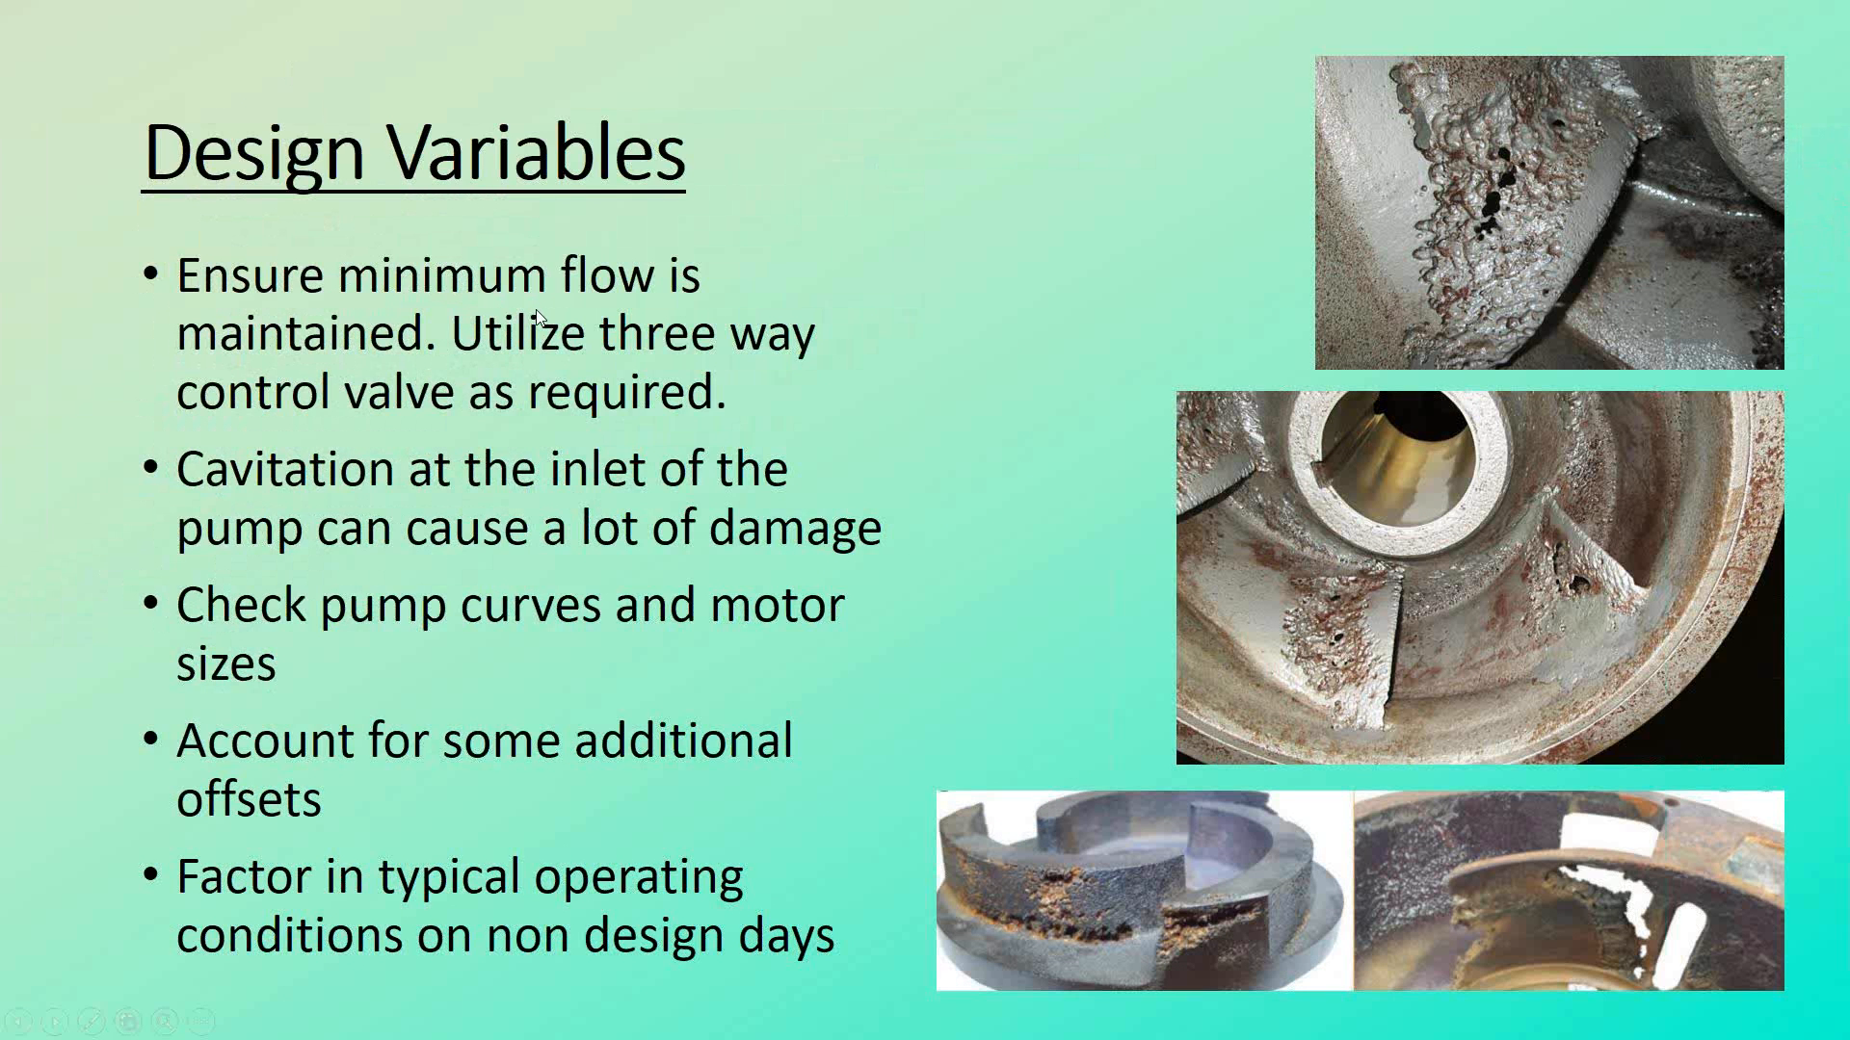
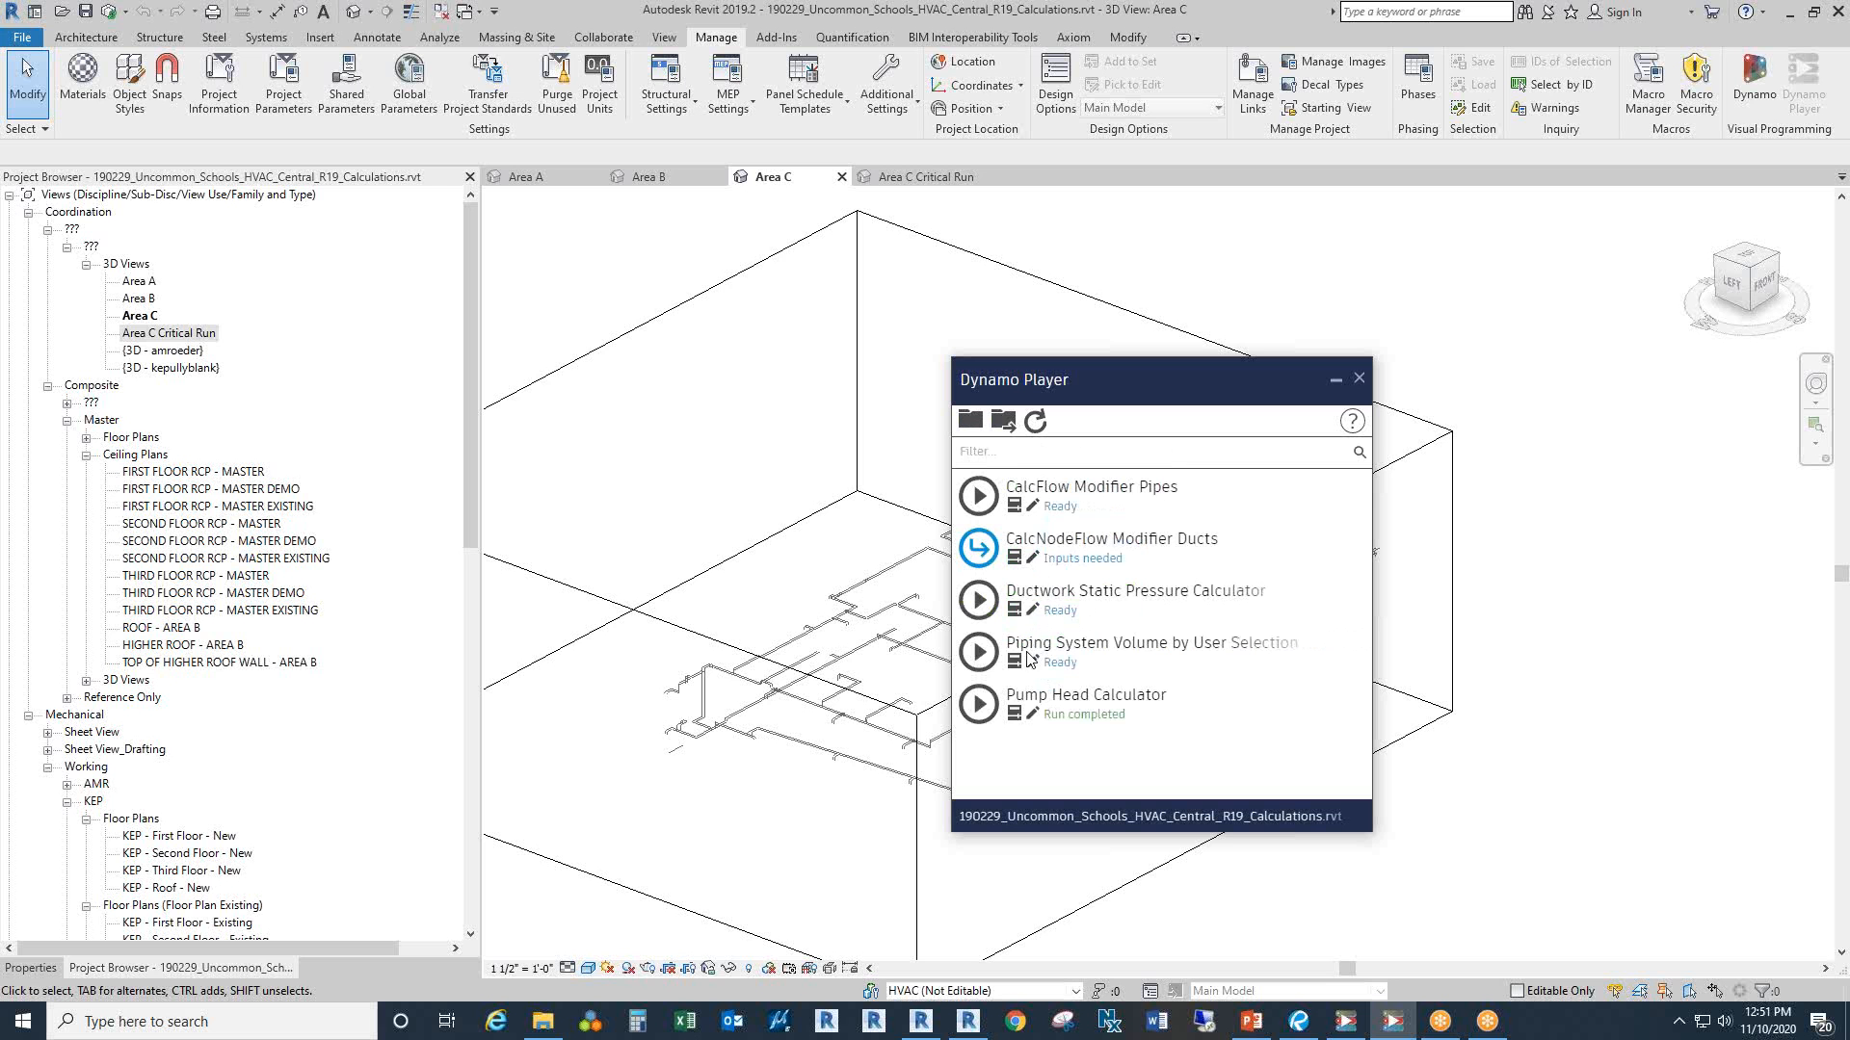
Step: Open the inputs of the Piping System Volume by User Selection script and select all the Area C piping as its model elements
{"action": "left_click", "coordinate": [1016, 663]}
{"action": "left_click_drag", "start_coordinate": [1092, 377], "coordinate": [1378, 409]}
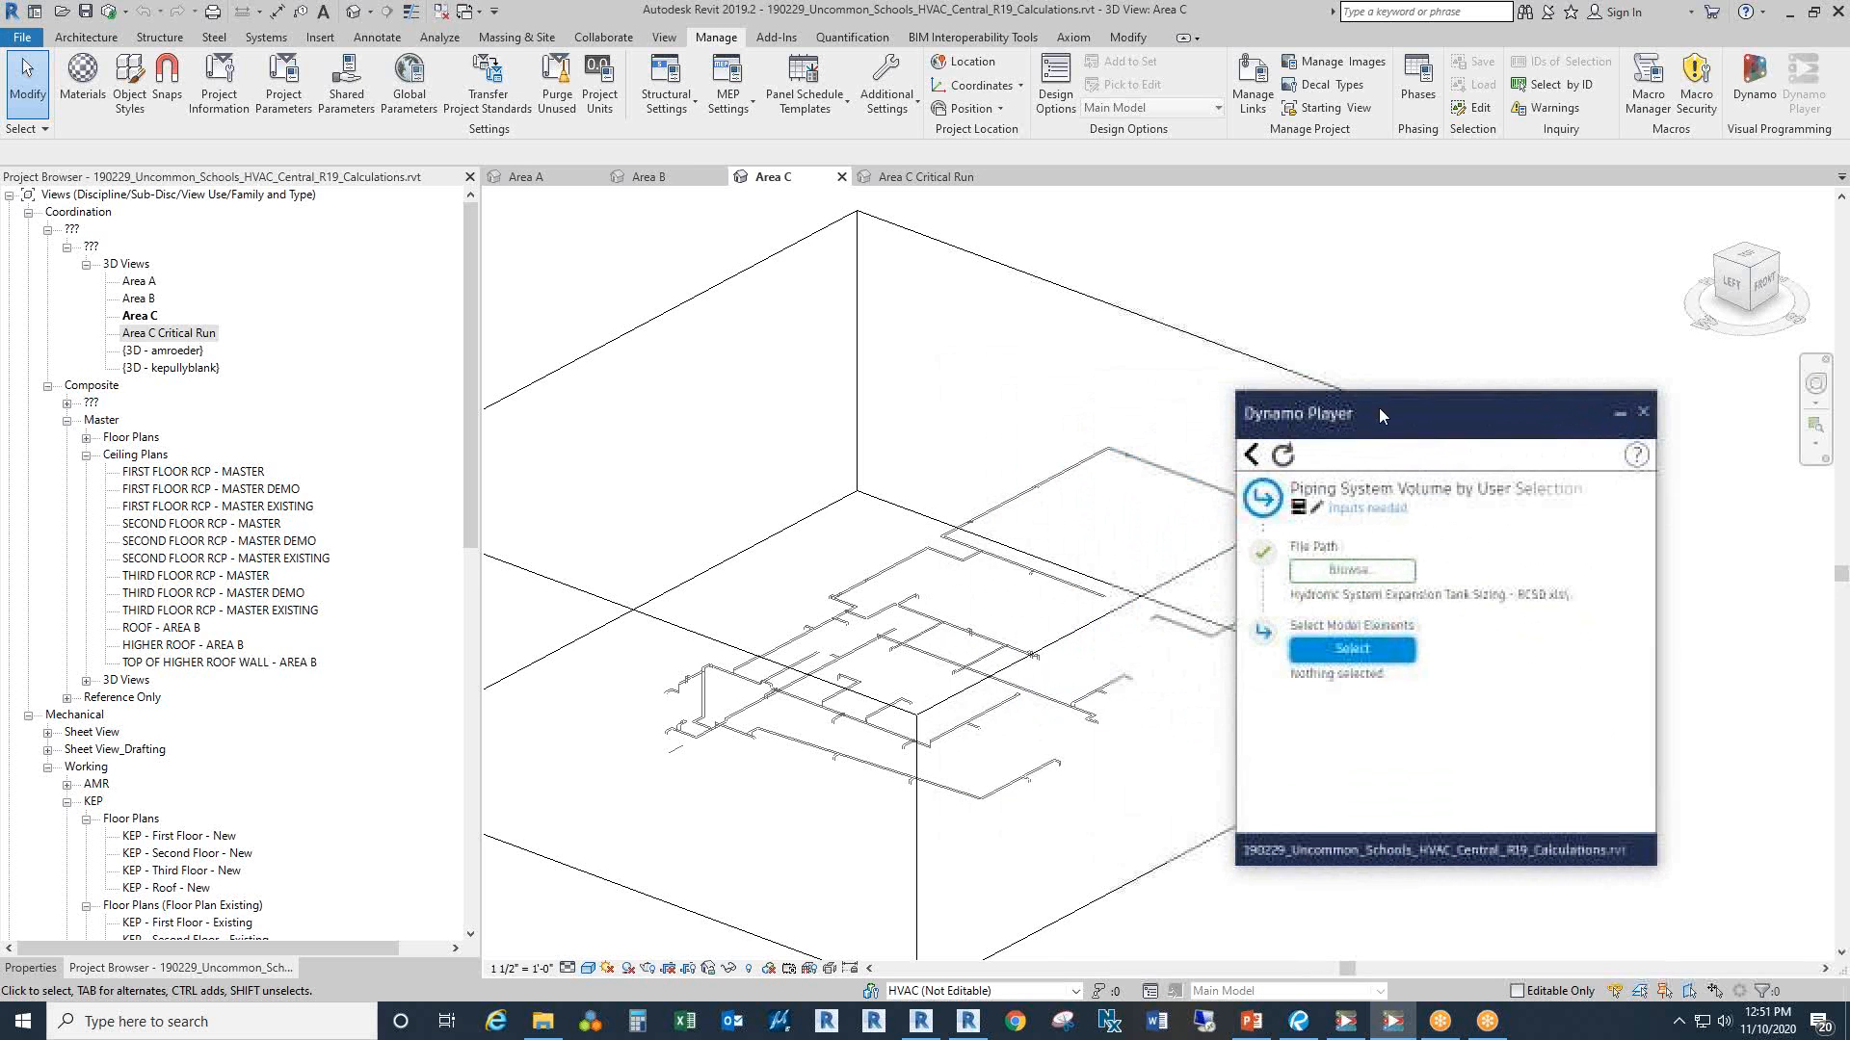
{"action": "left_click", "coordinate": [1385, 653]}
{"action": "left_click_drag", "start_coordinate": [545, 291], "coordinate": [1554, 918]}
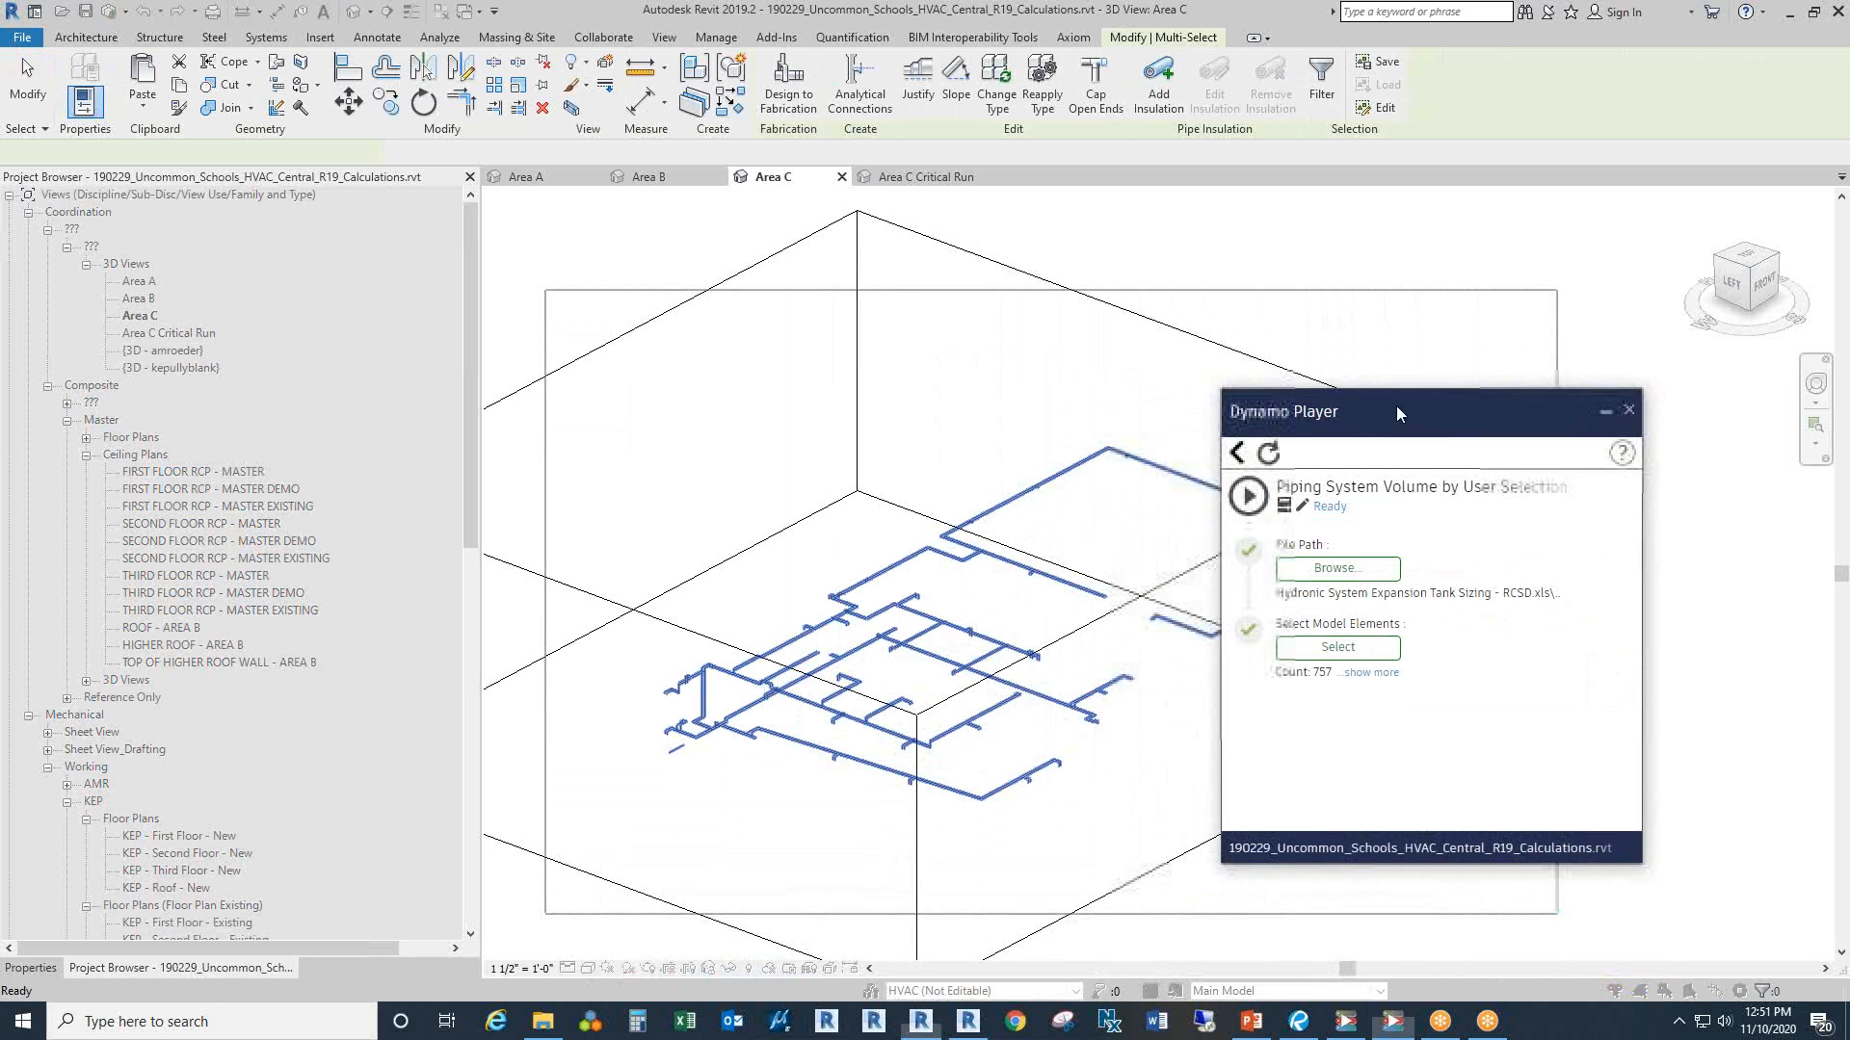
Step: Set the script's file path to 190229-Expansion Tank Area C.xls in the System Volume folder and run it
{"action": "left_click_drag", "start_coordinate": [1437, 409], "coordinate": [1173, 403]}
{"action": "left_click", "coordinate": [1082, 569]}
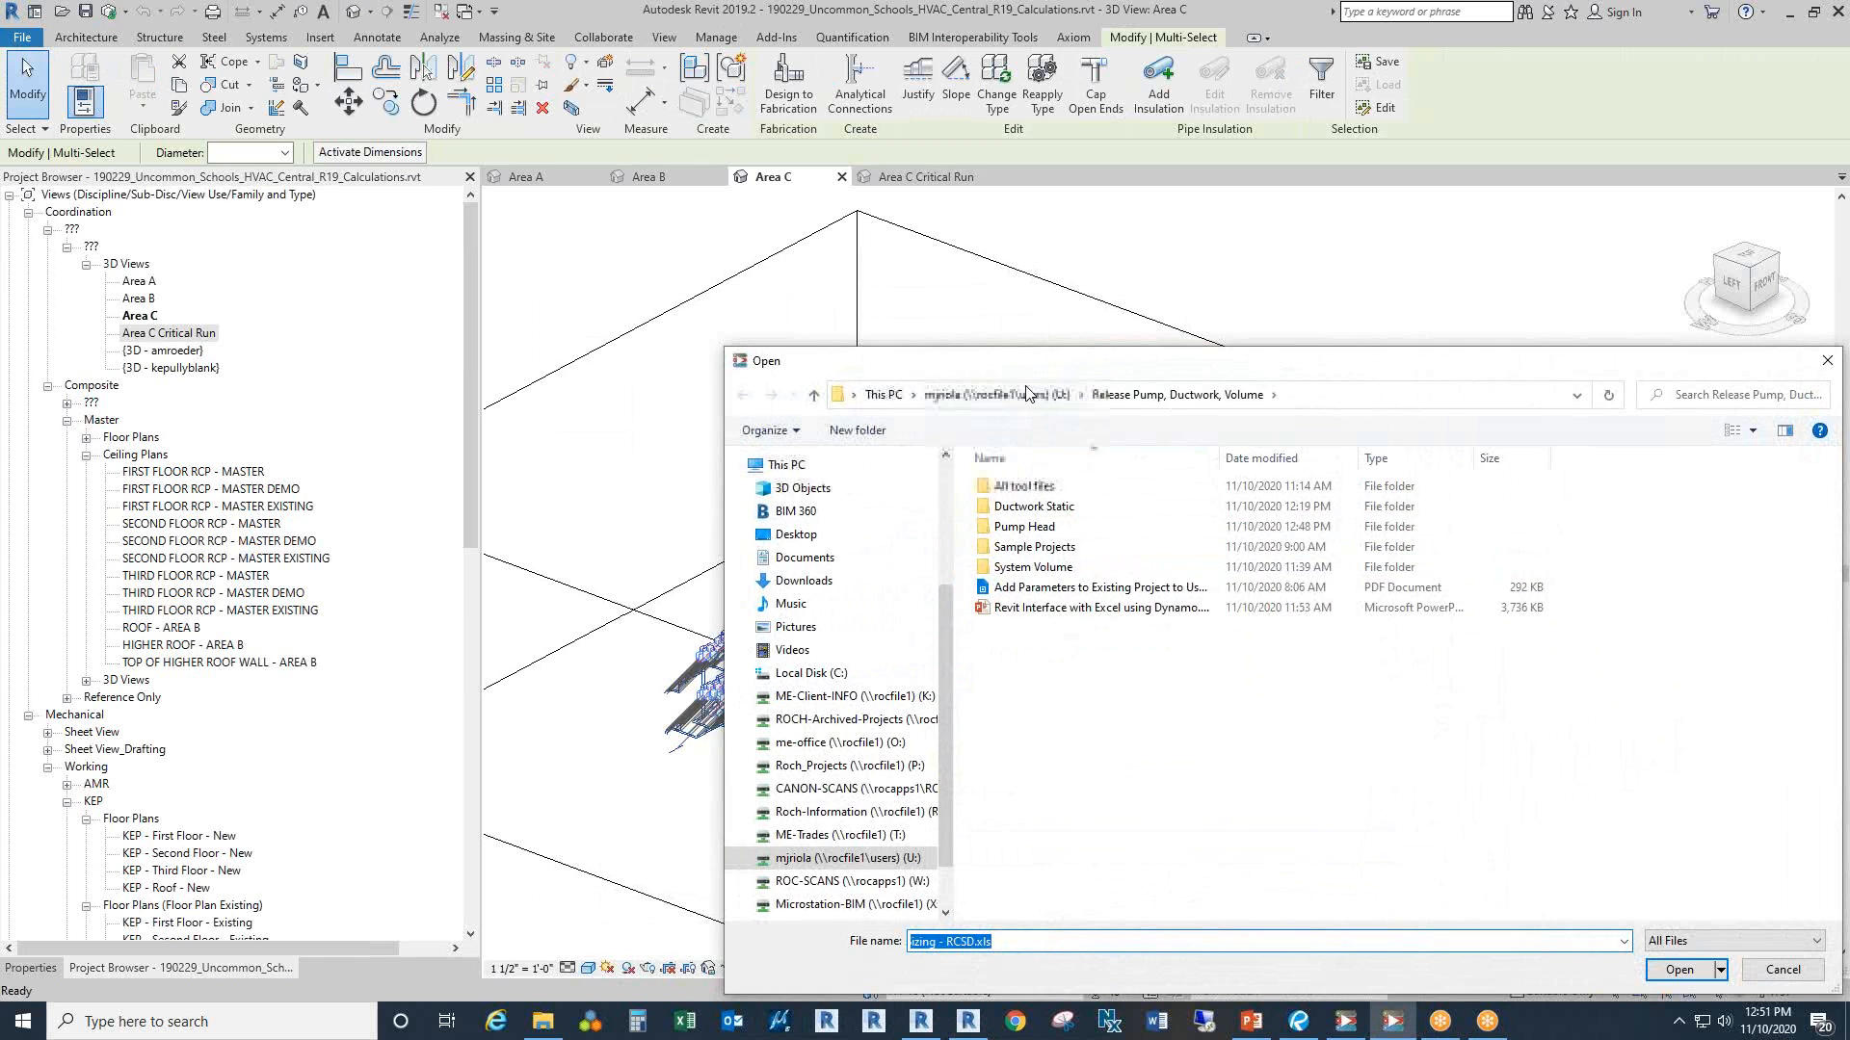
{"action": "double_click", "coordinate": [852, 463]}
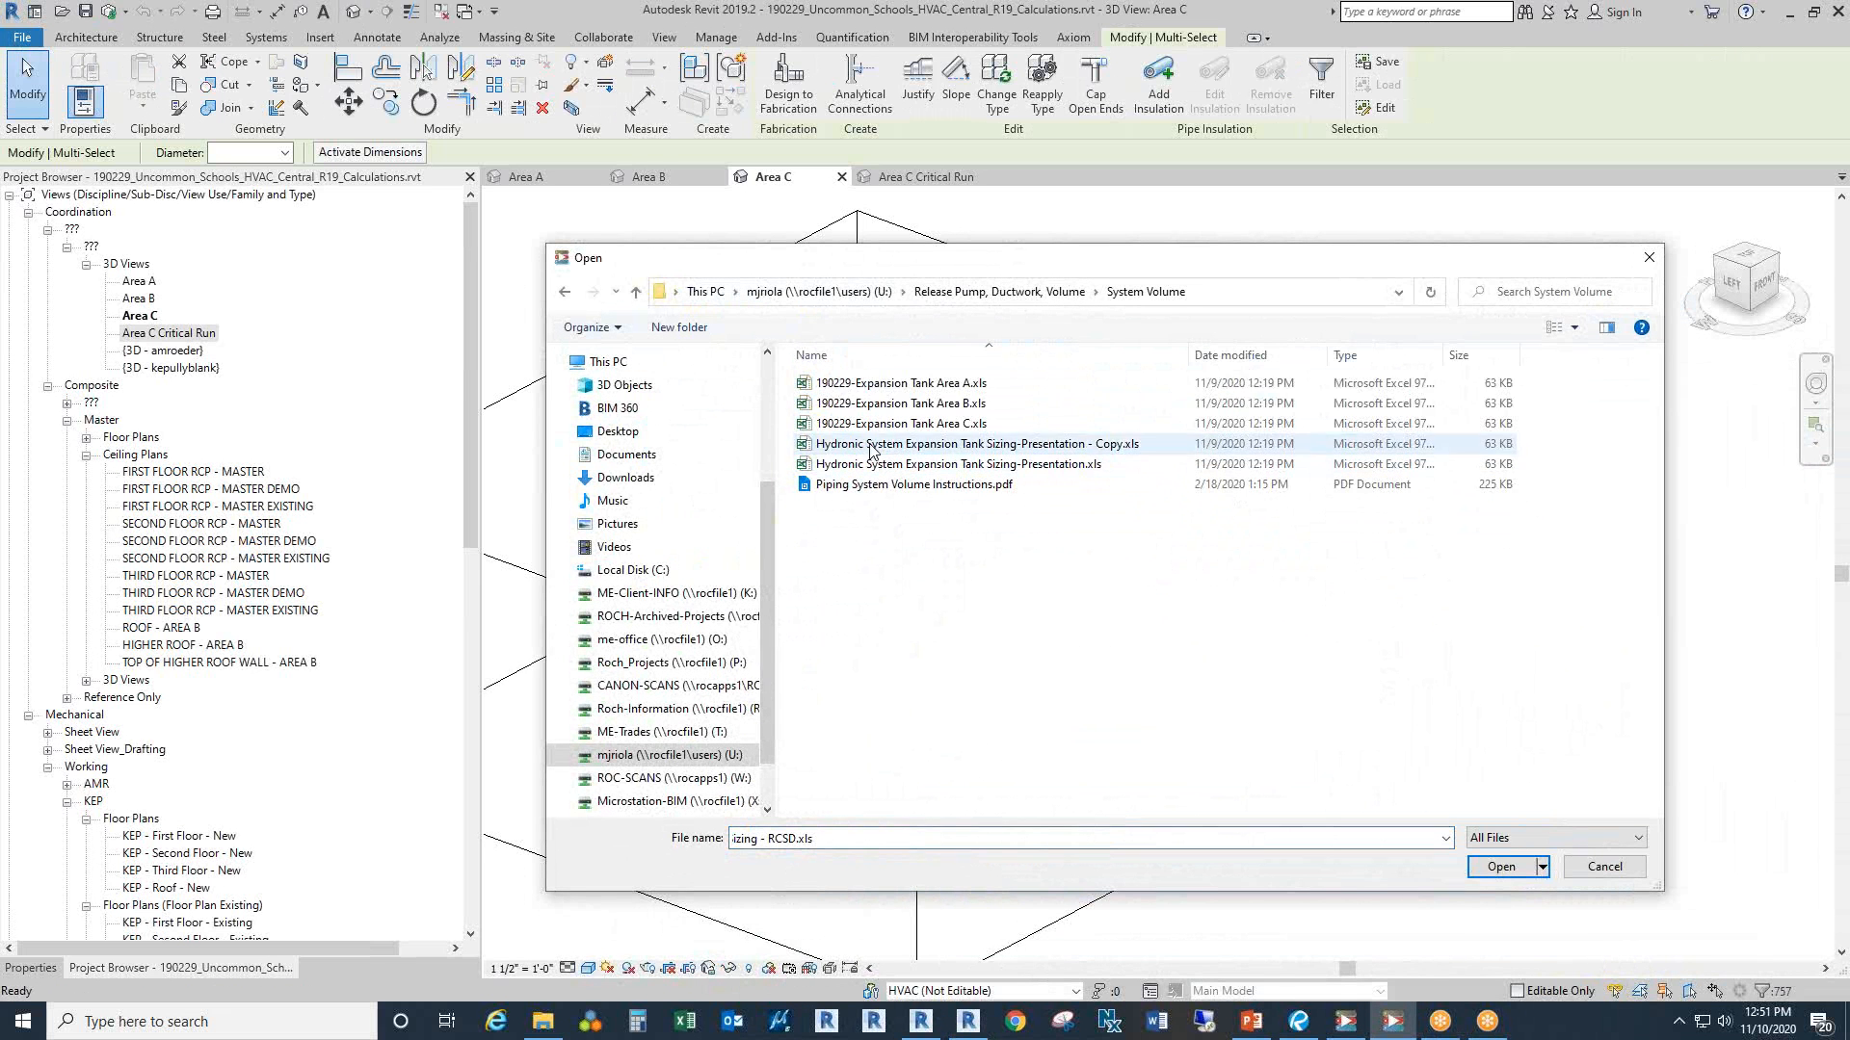
{"action": "left_click", "coordinate": [926, 422]}
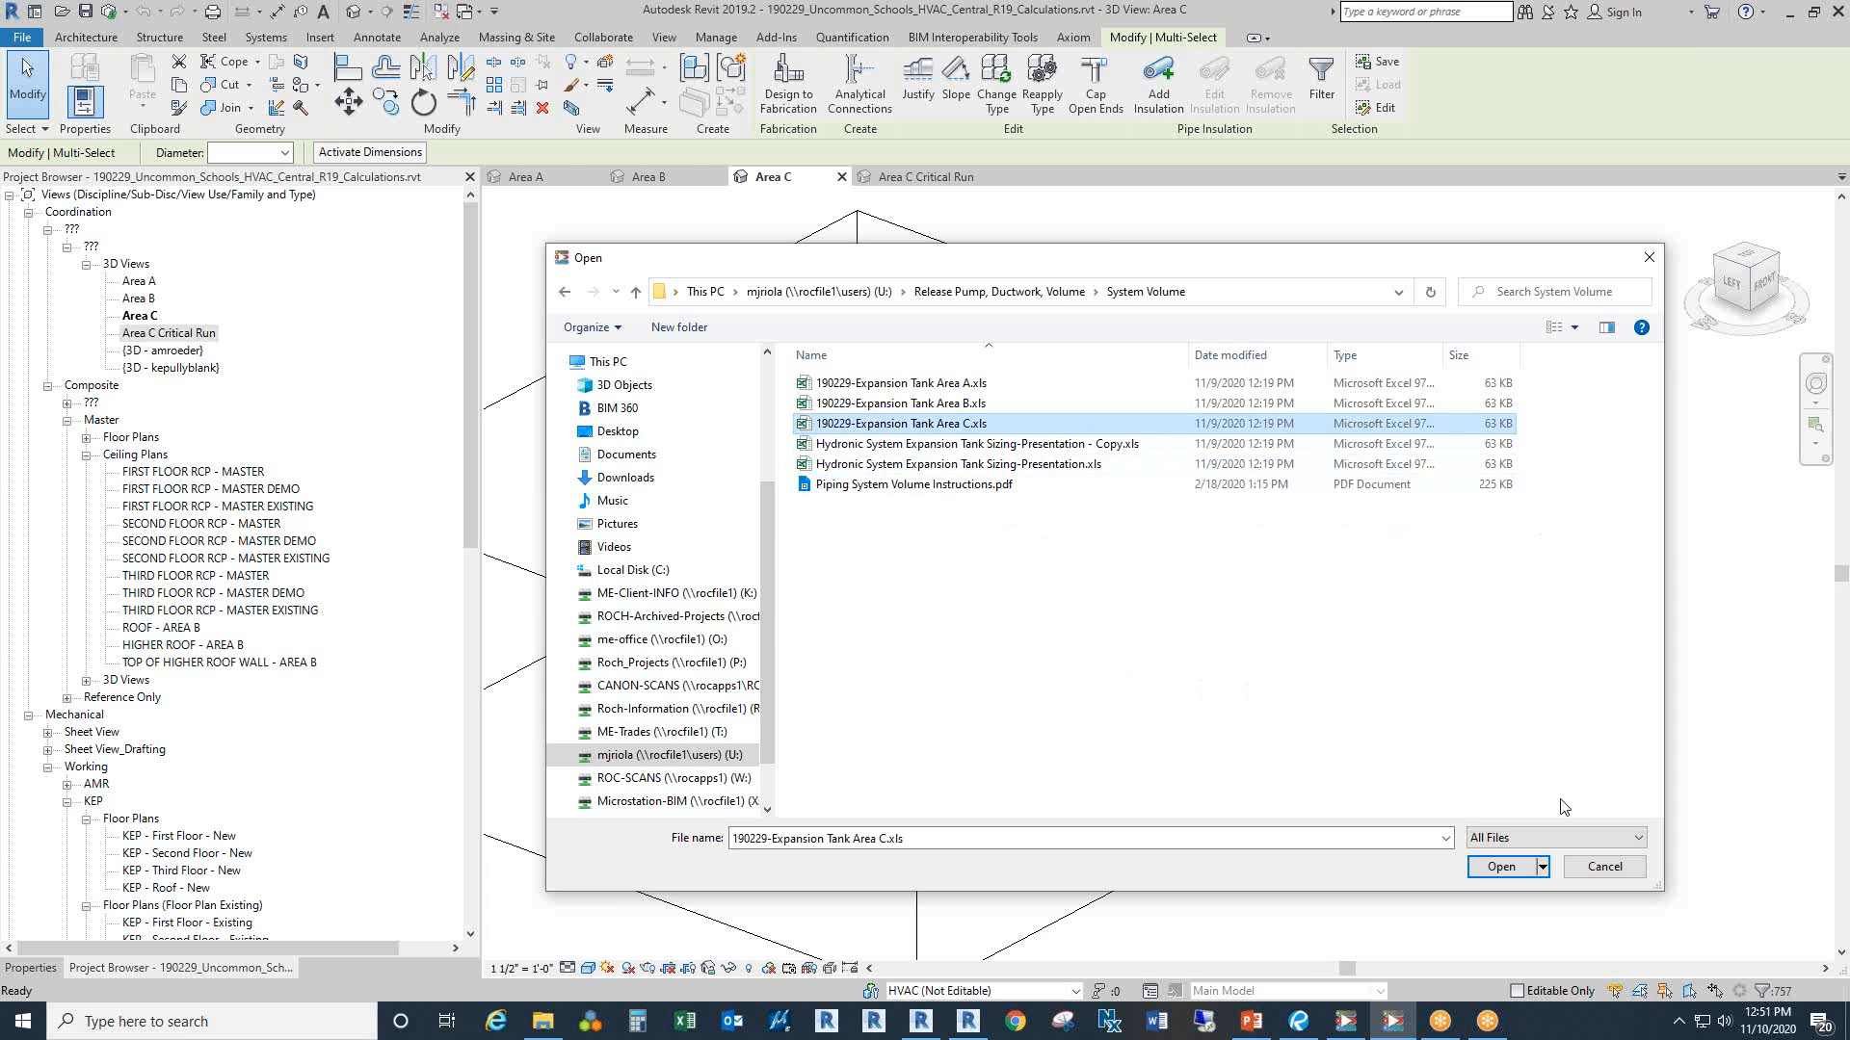
{"action": "left_click", "coordinate": [1501, 866]}
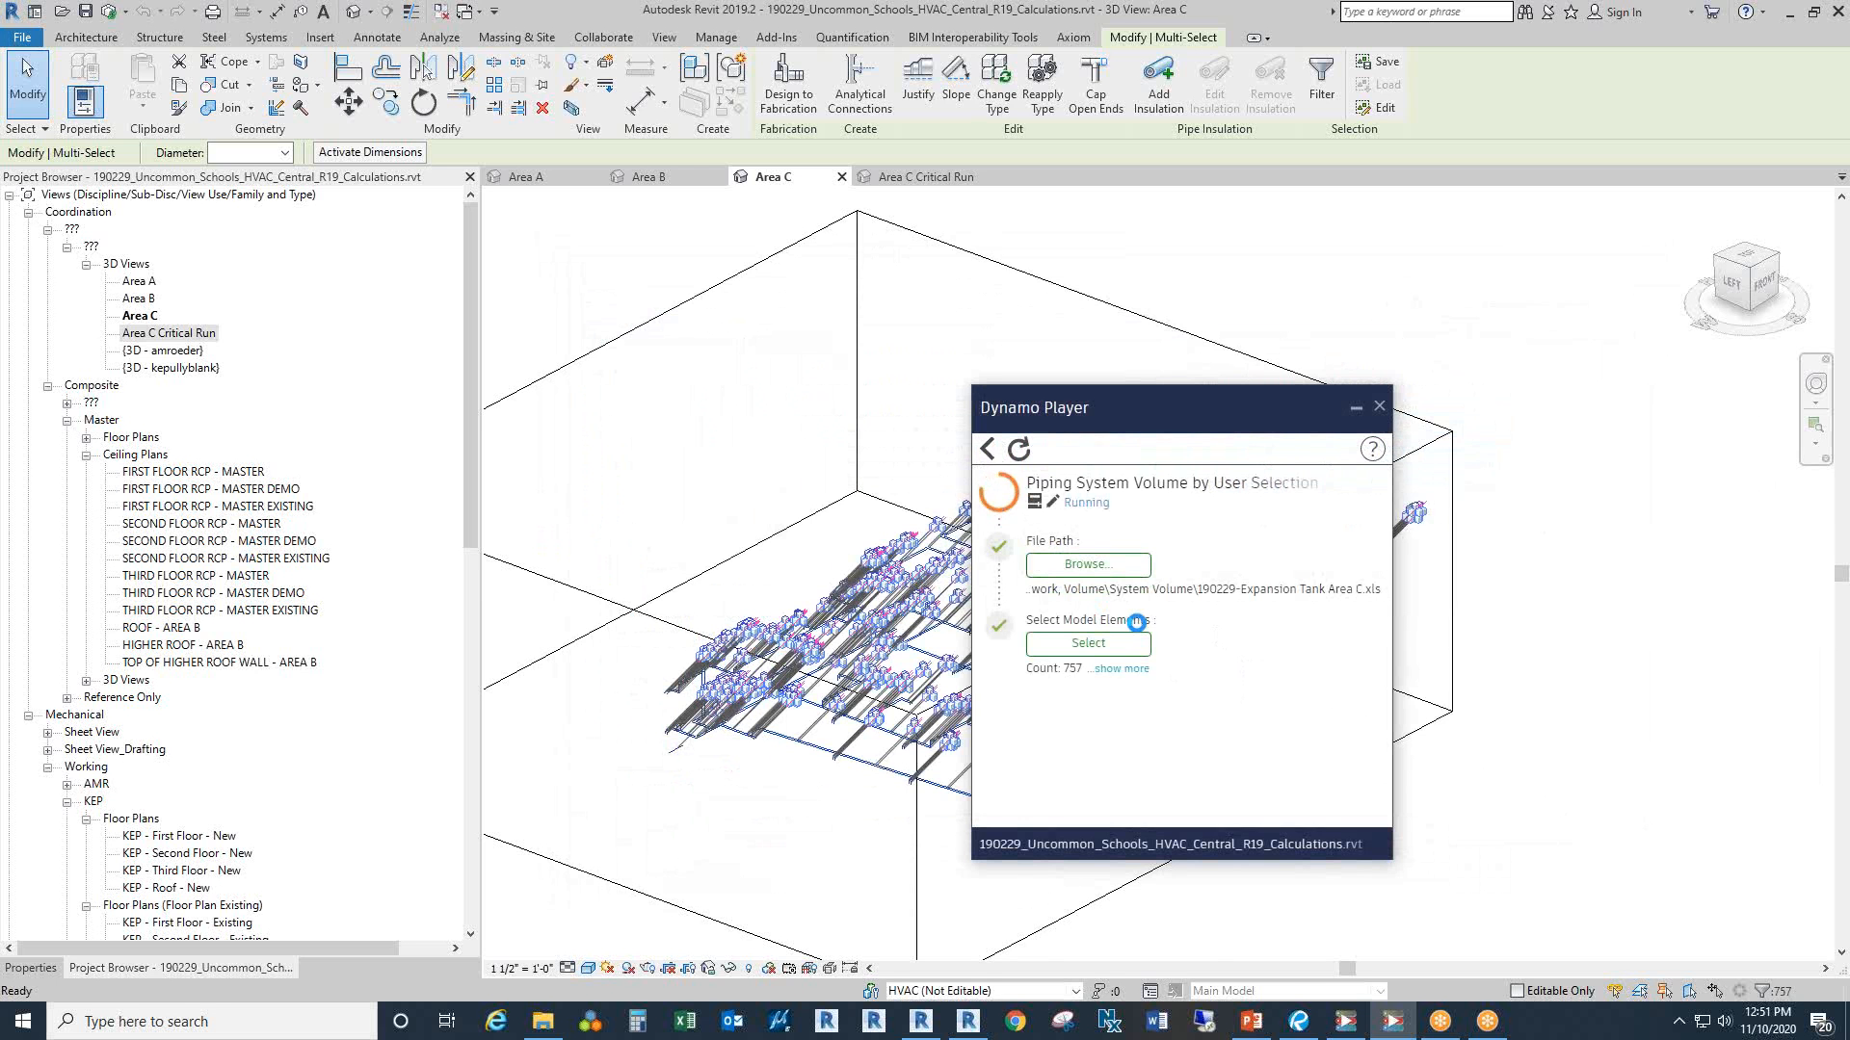
Step: Switch to PowerPoint to read the After Revit Export Analysis slide, with Dynamo Player moved aside and the exported workbook minimized
{"action": "left_click", "coordinate": [1251, 1021]}
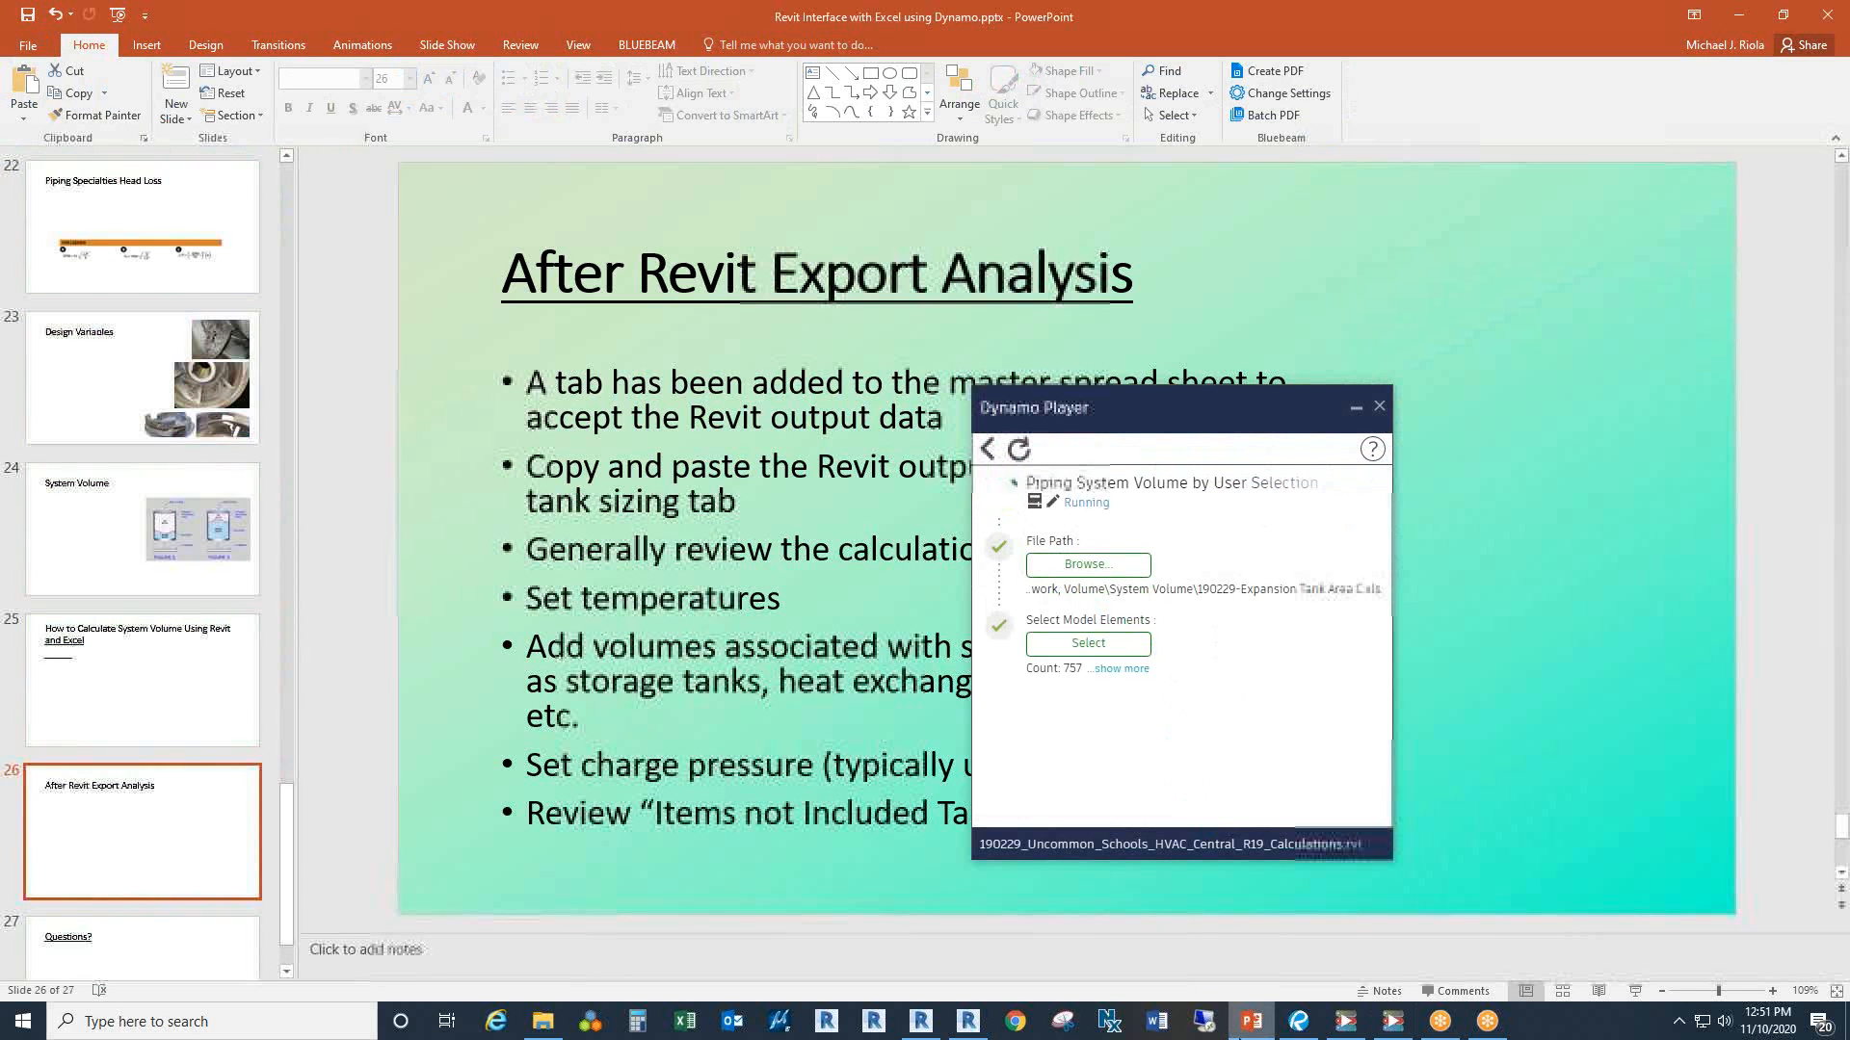
{"action": "left_click_drag", "start_coordinate": [1223, 399], "coordinate": [1611, 387]}
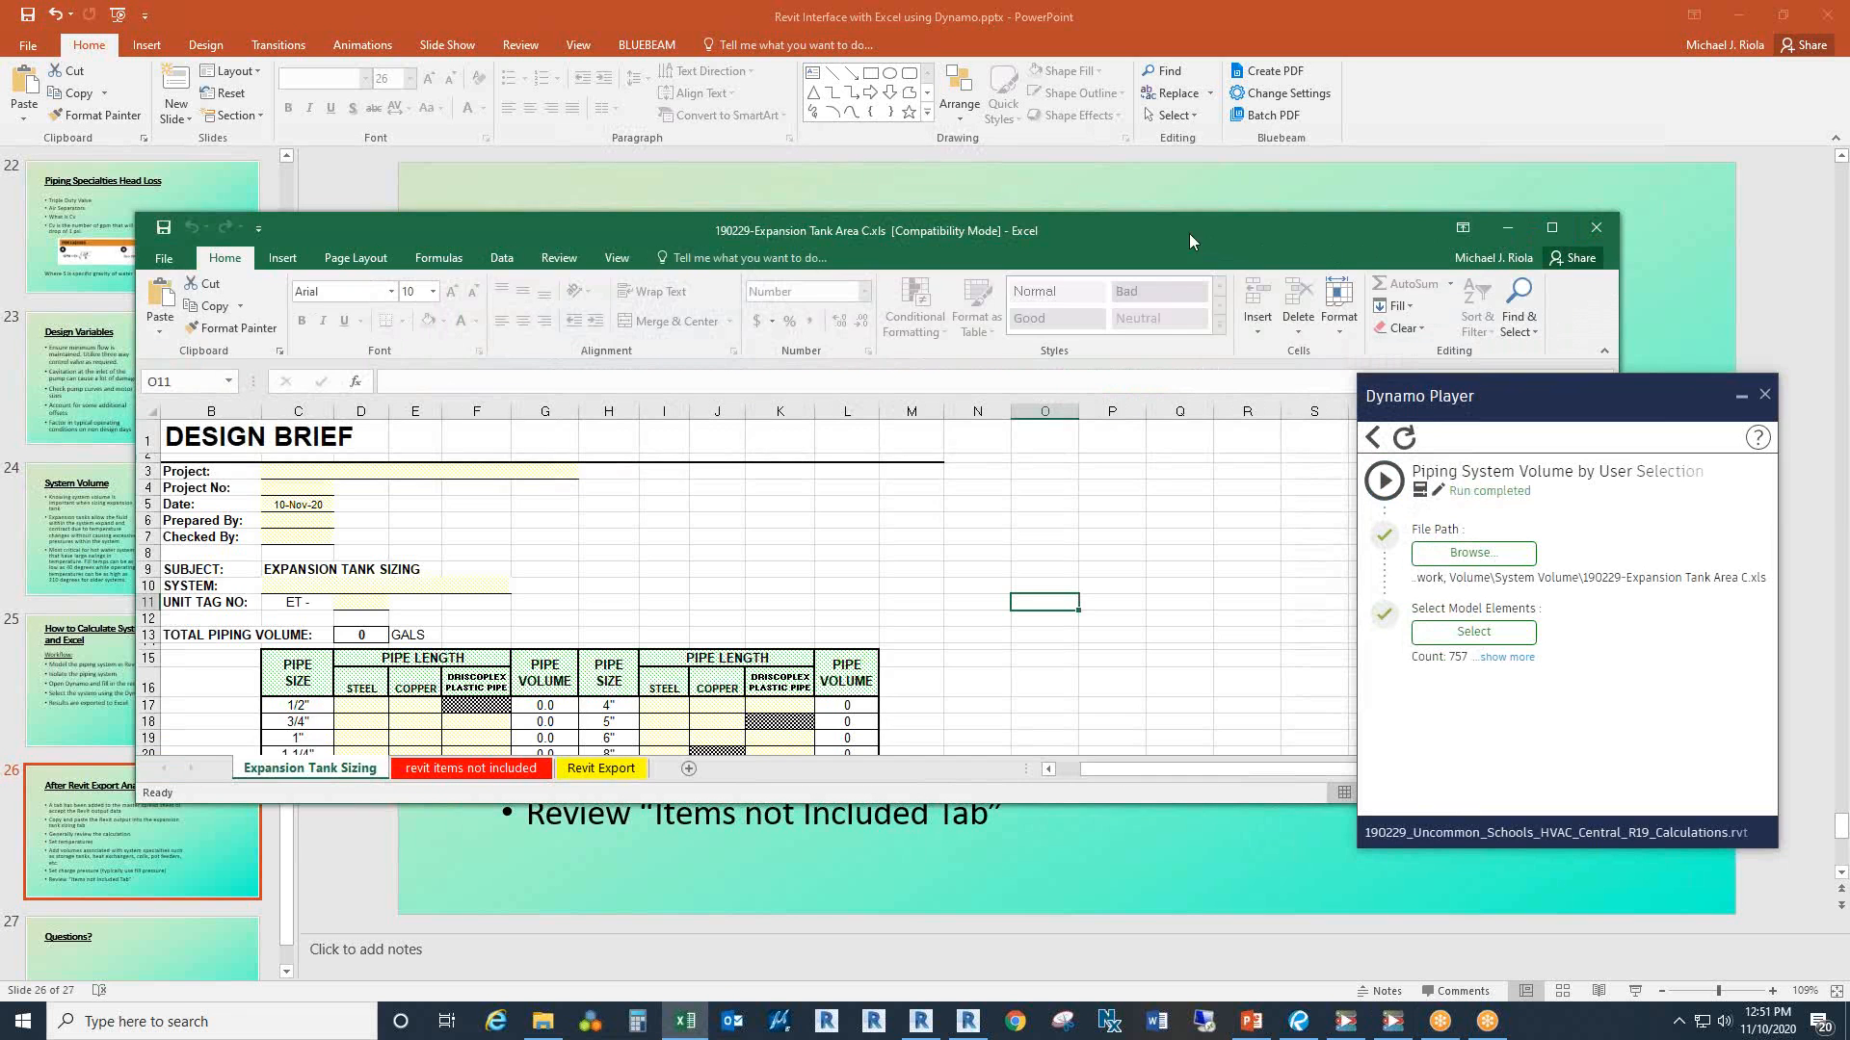
{"action": "left_click", "coordinate": [1507, 228]}
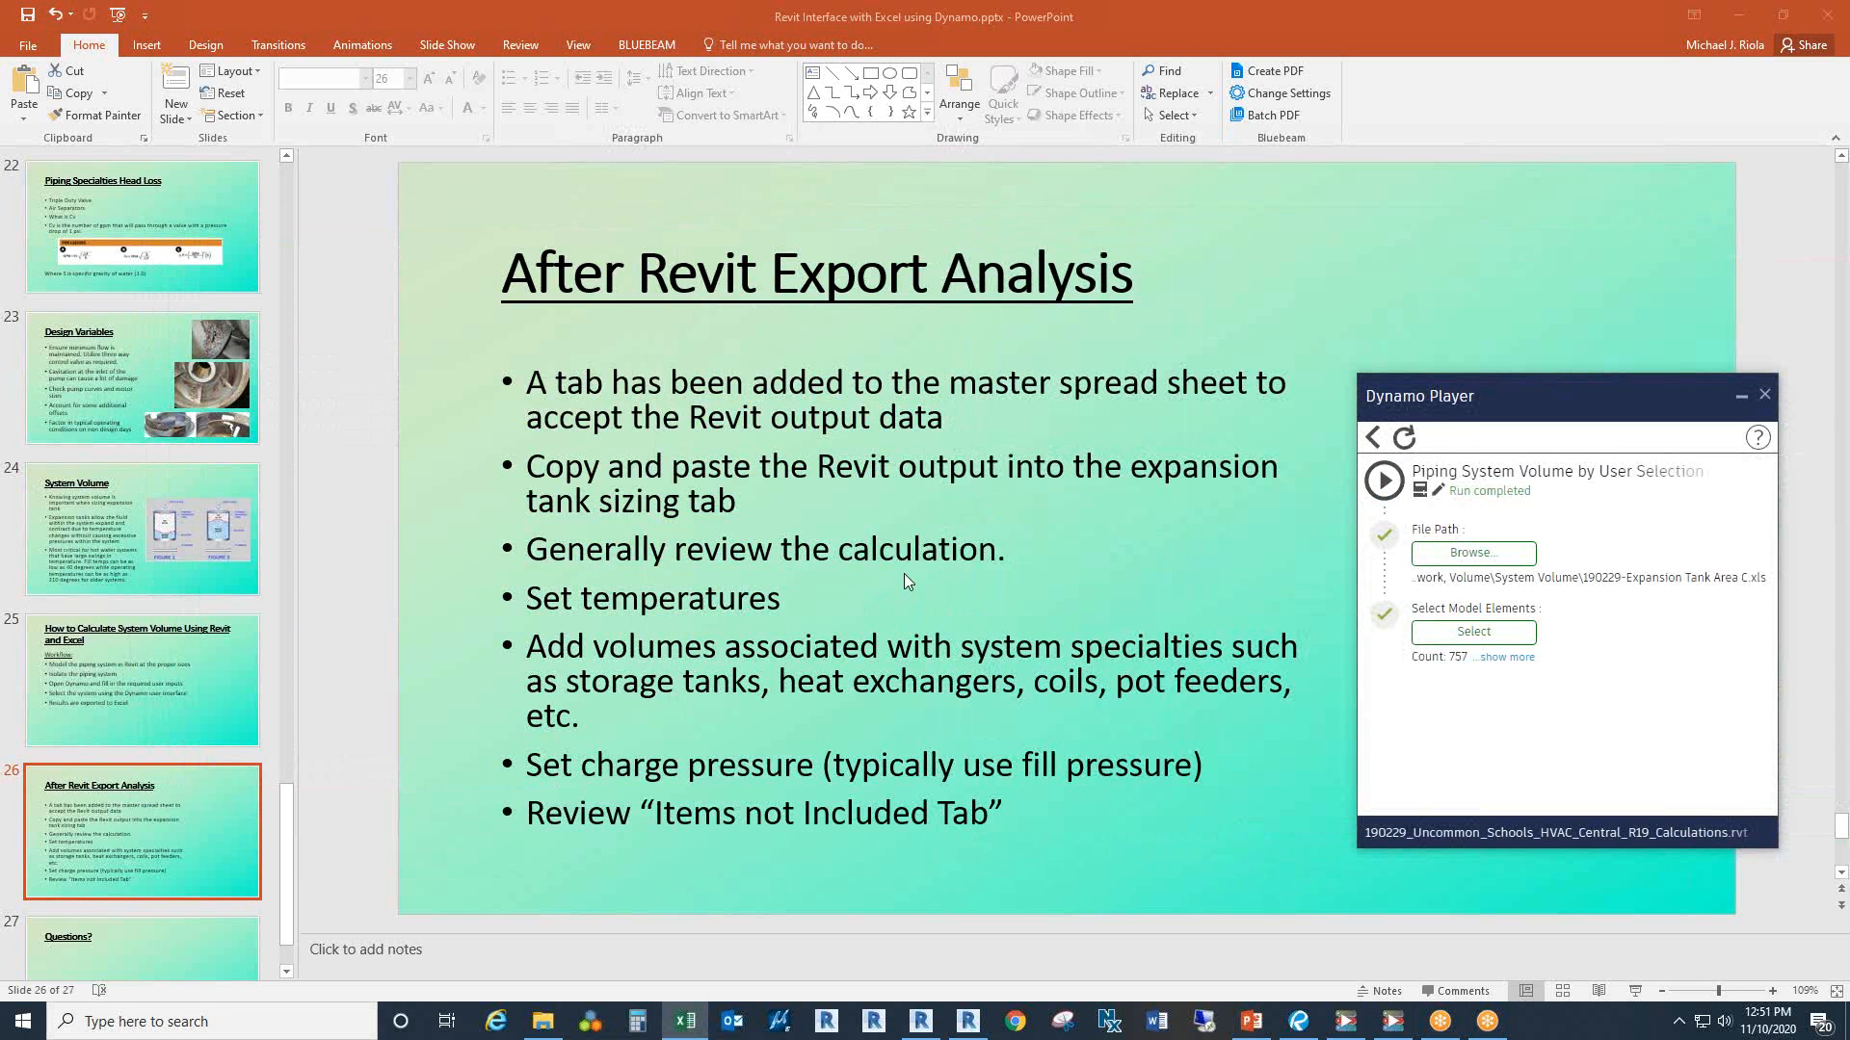
Step: Bring back the 190229-Expansion Tank Area C.xls workbook in Excel, maximize it and minimize Dynamo Player
{"action": "left_click_drag", "start_coordinate": [1849, 174], "coordinate": [557, 316]}
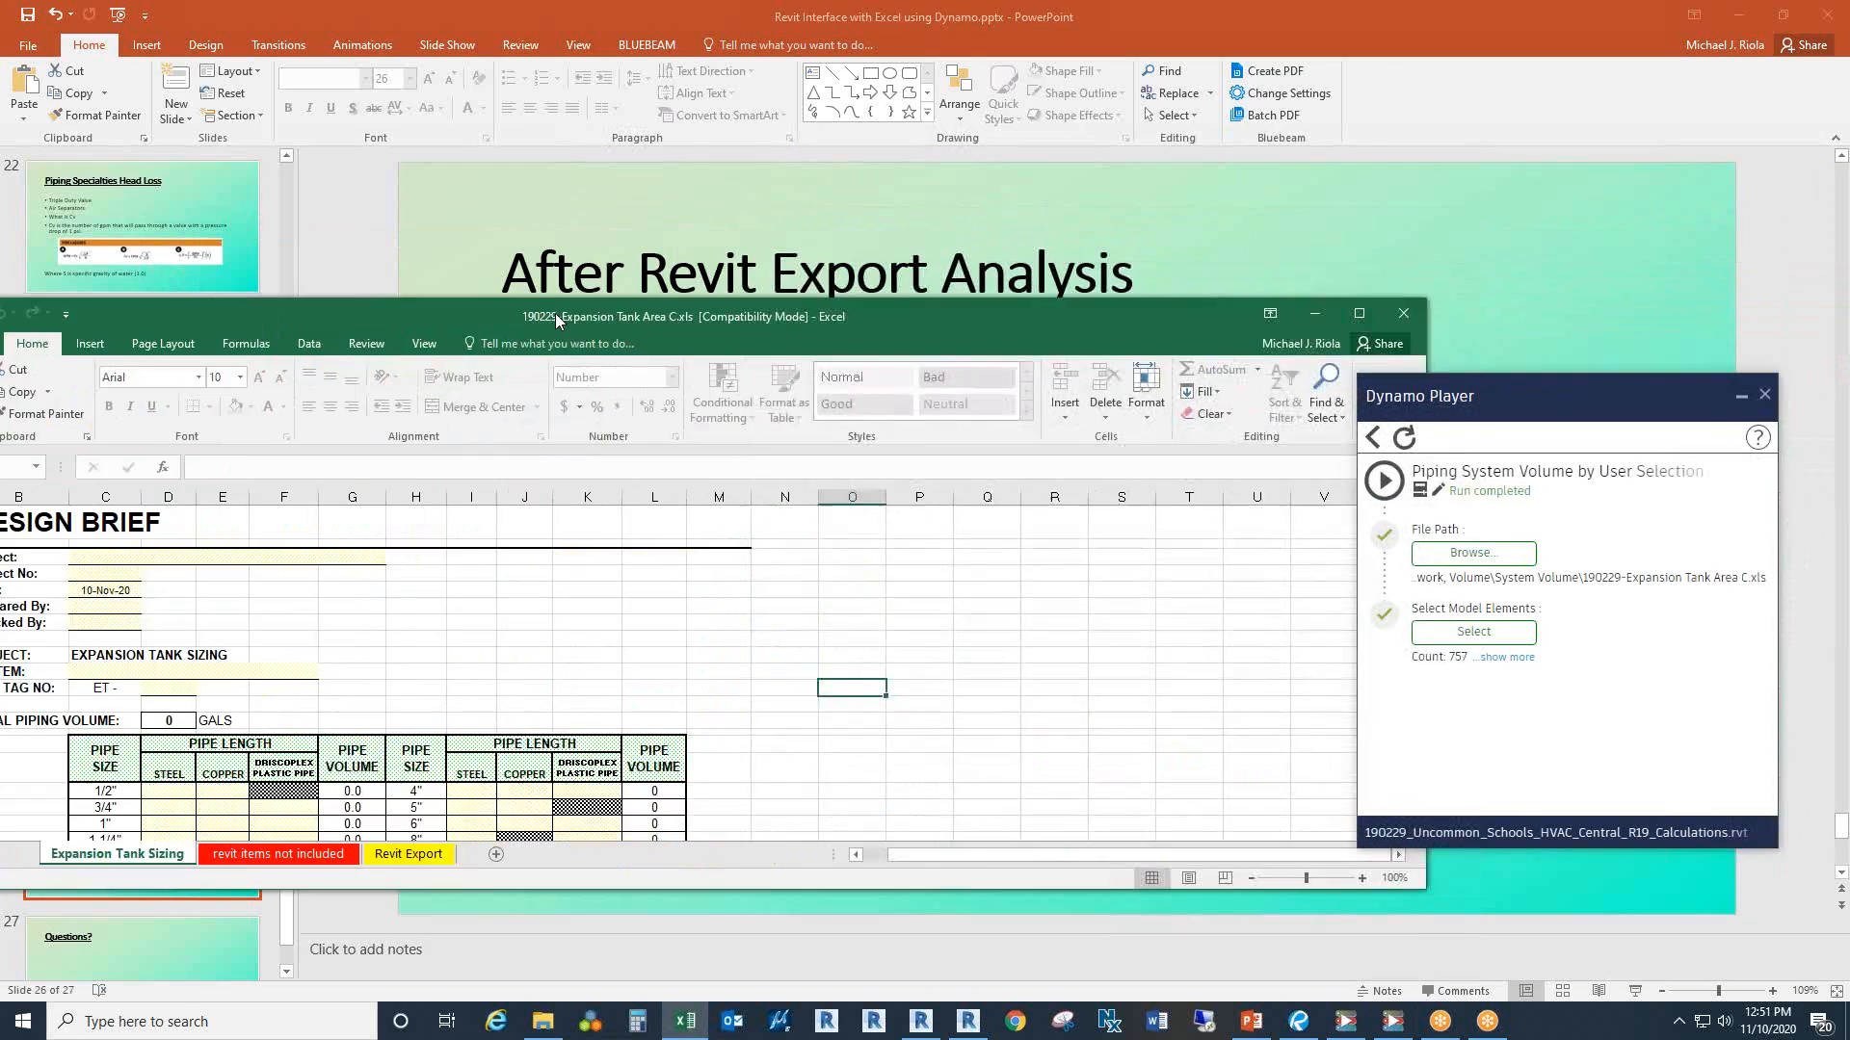
{"action": "double_click", "coordinate": [557, 316]}
{"action": "left_click", "coordinate": [1742, 400]}
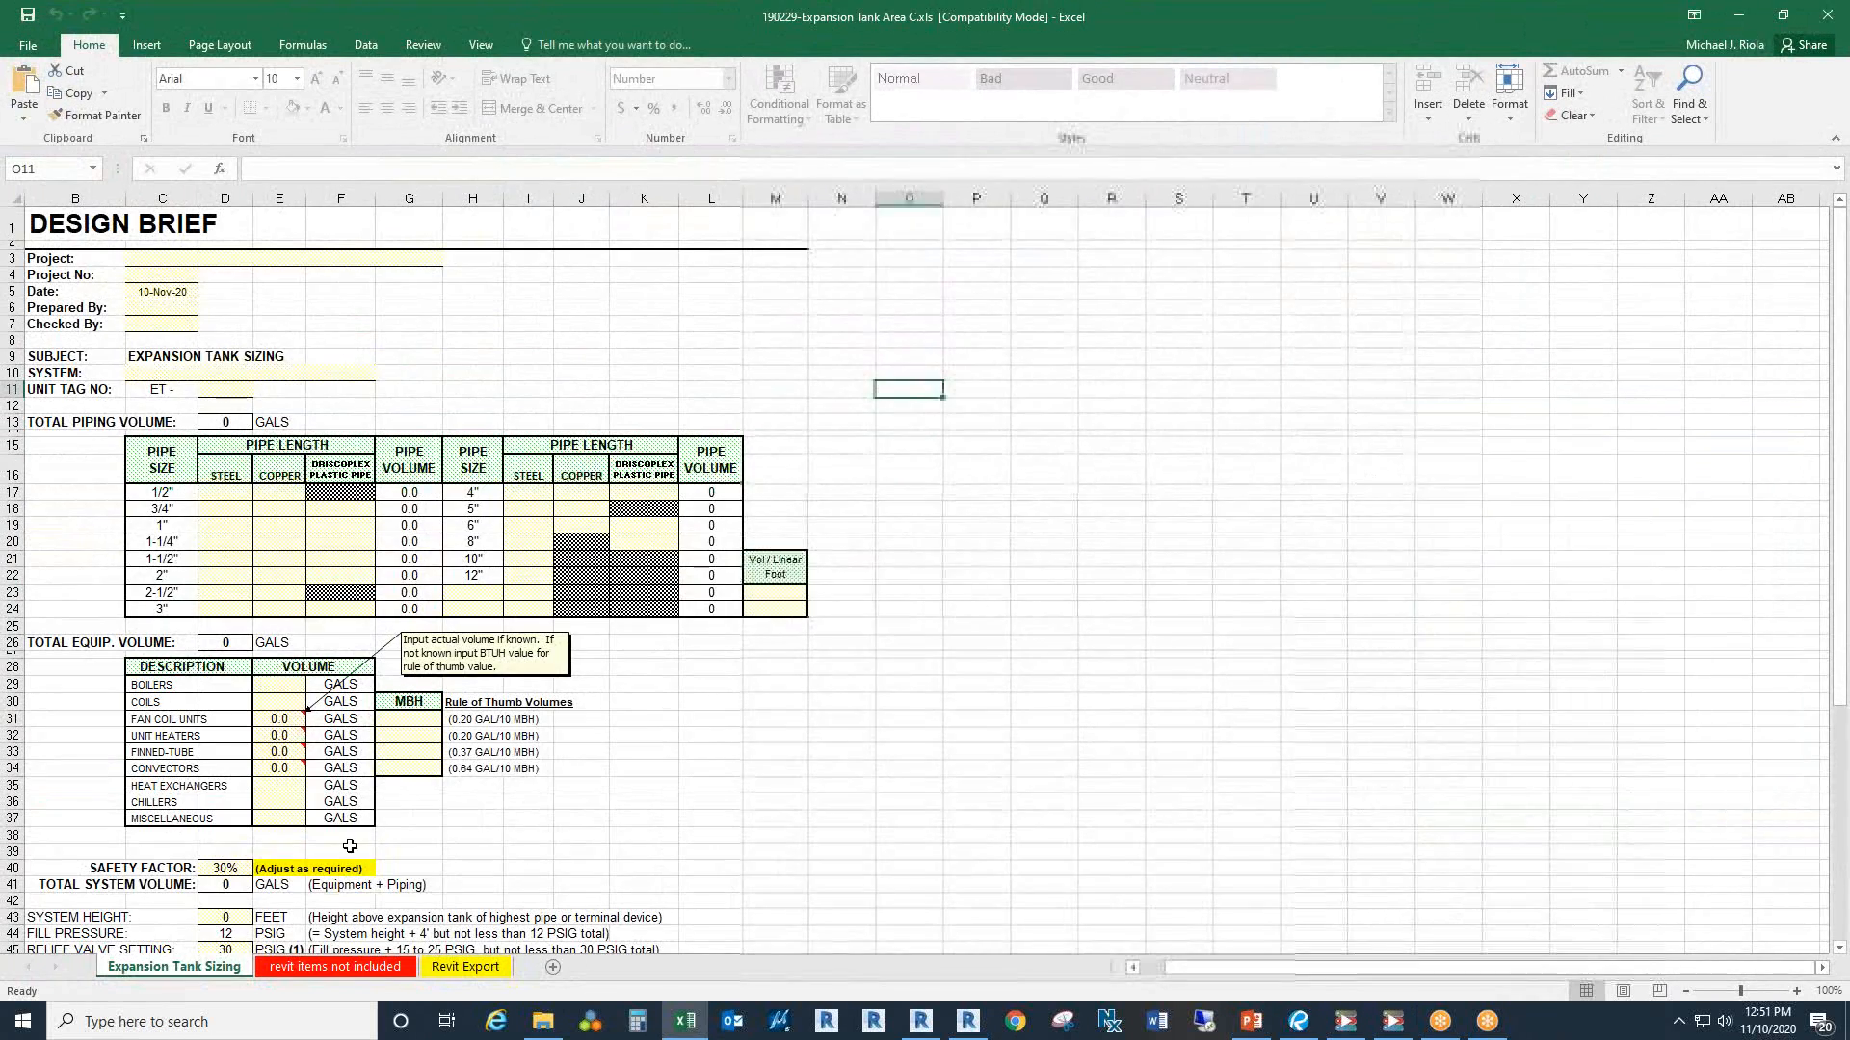
Step: Copy pipe lengths B3:B7 from the Revit Export sheet into the copper pipe length column of Expansion Tank Sizing, starting at E17
{"action": "left_click", "coordinate": [453, 966]}
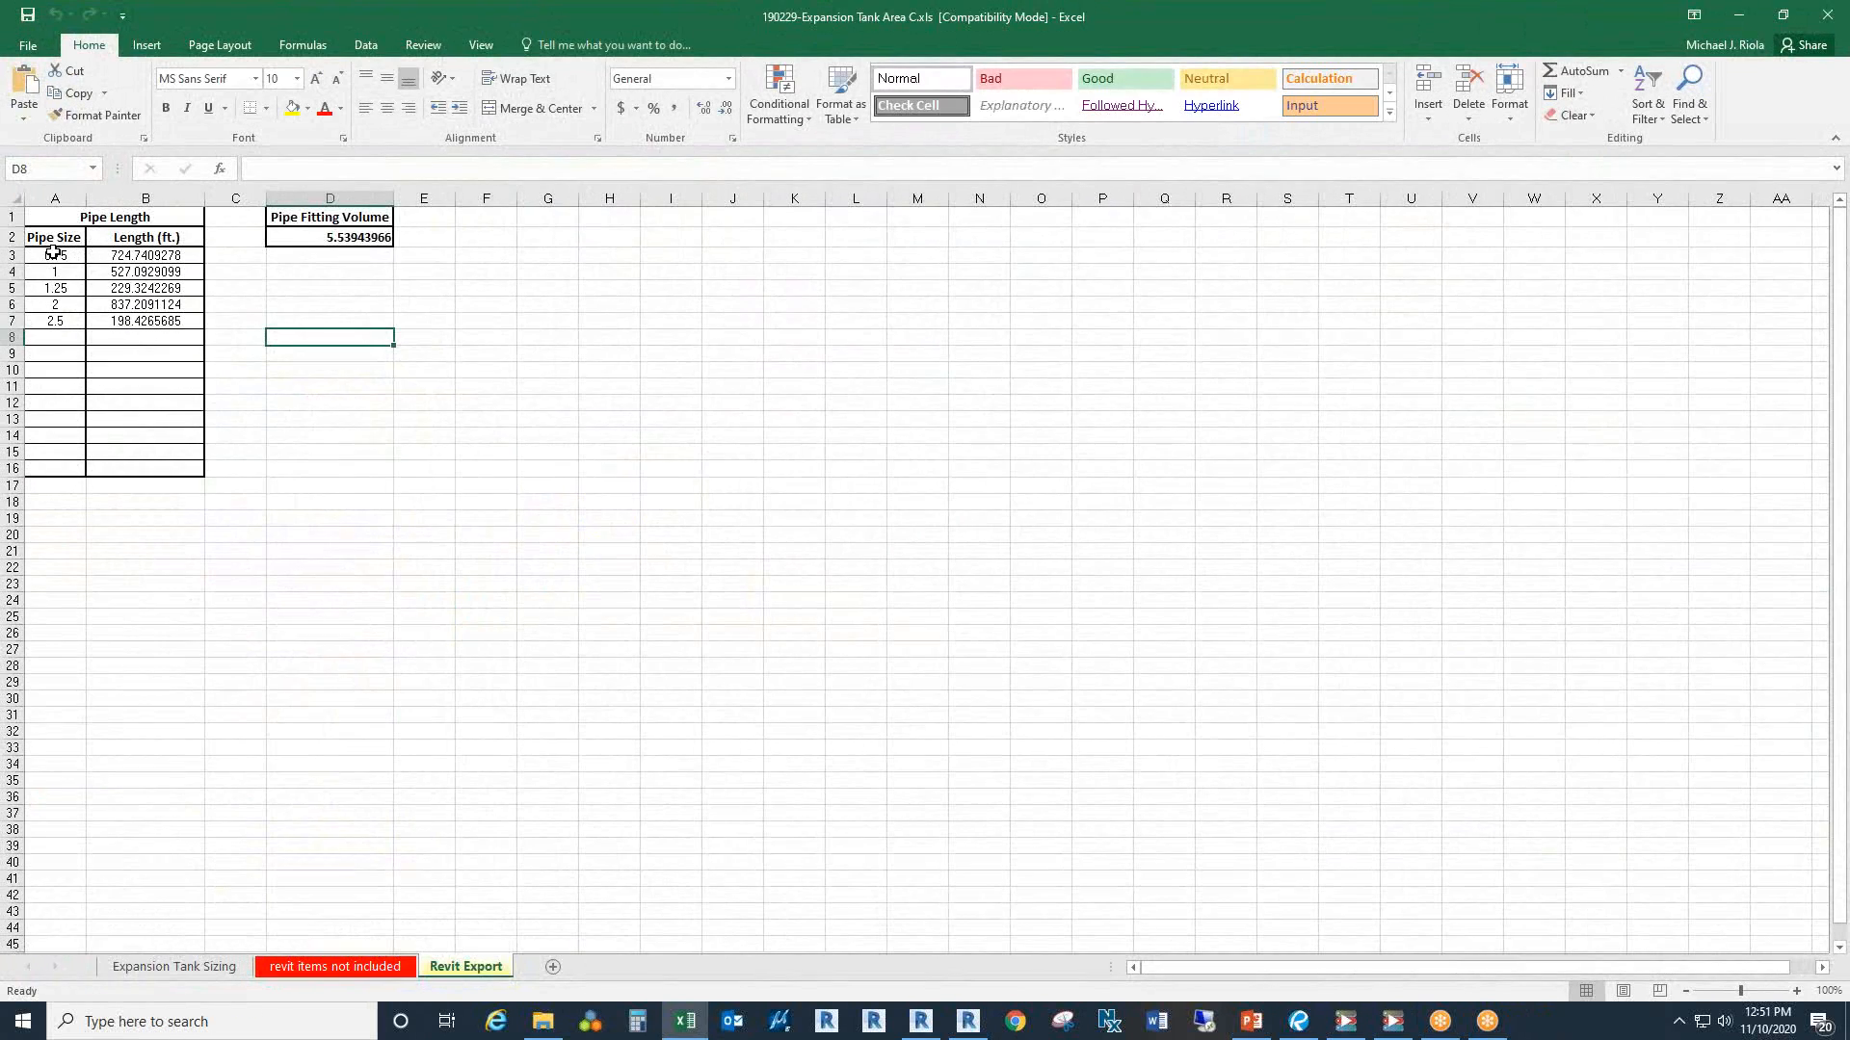
{"action": "left_click_drag", "start_coordinate": [111, 256], "coordinate": [135, 320]}
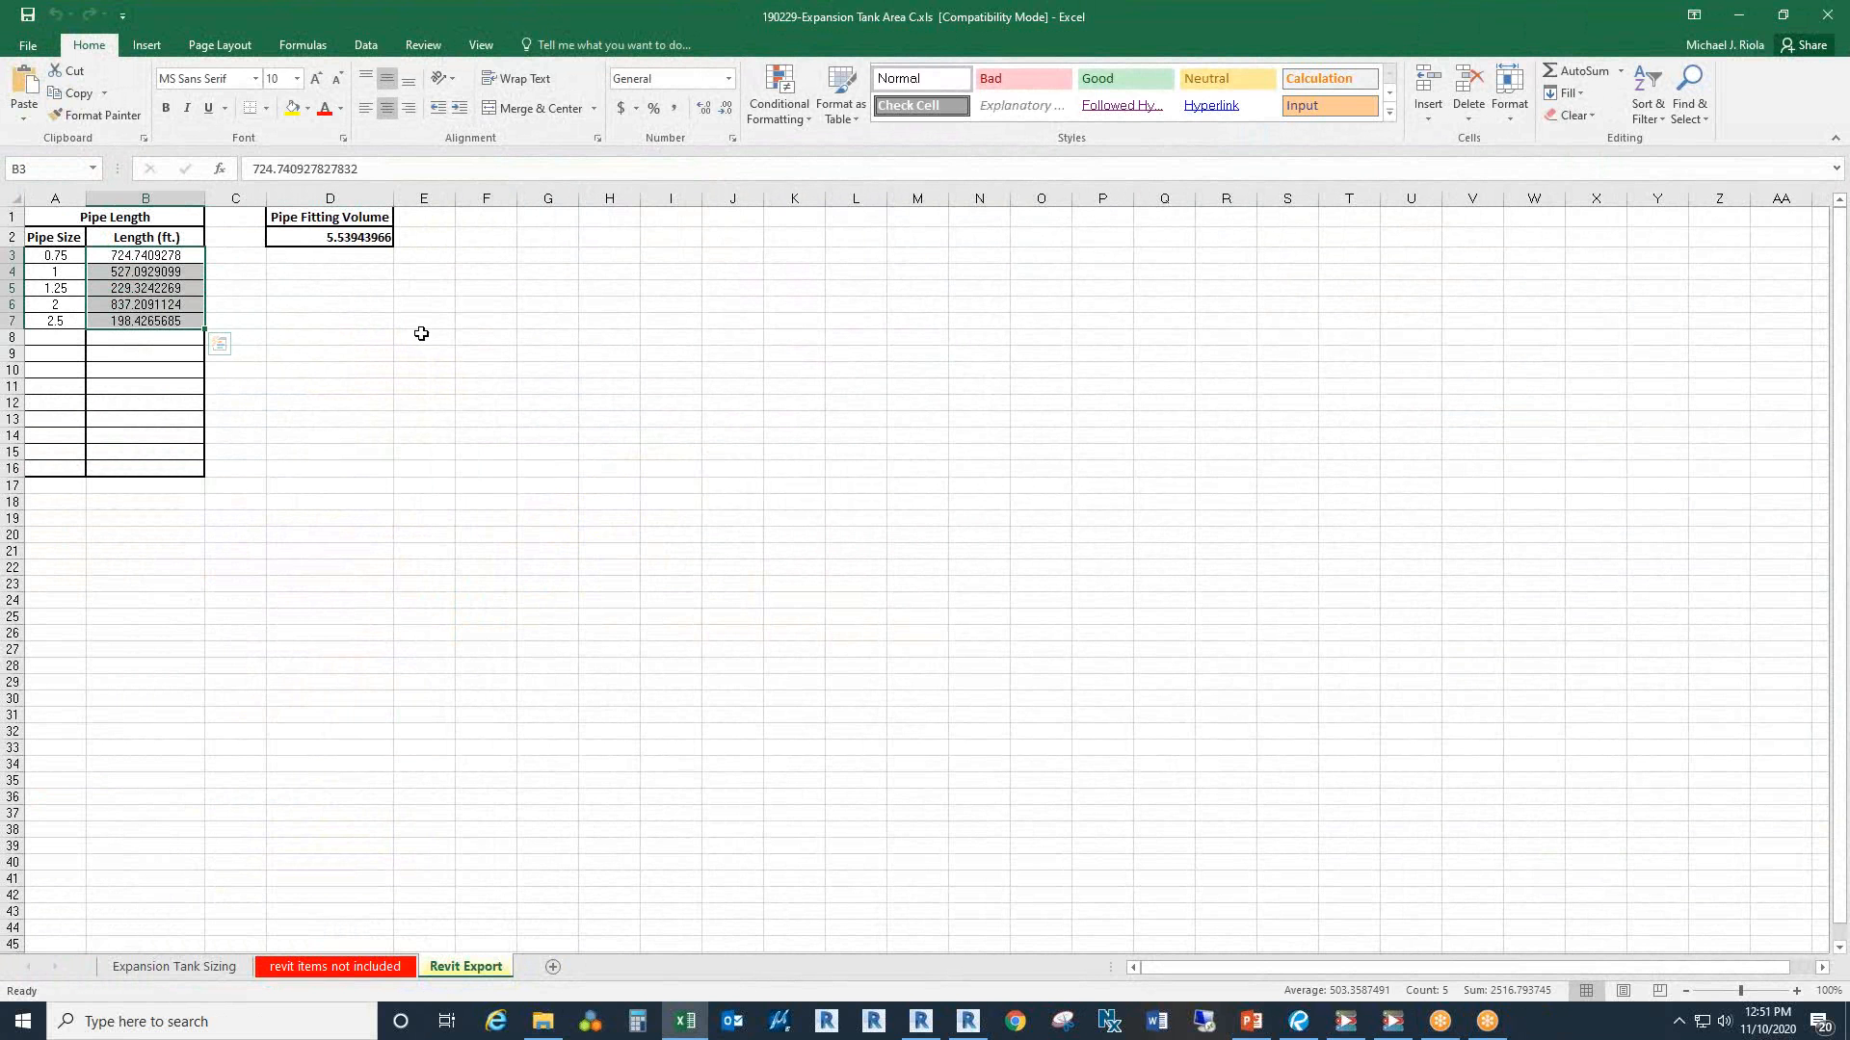
{"action": "key", "text": "ctrl+c"}
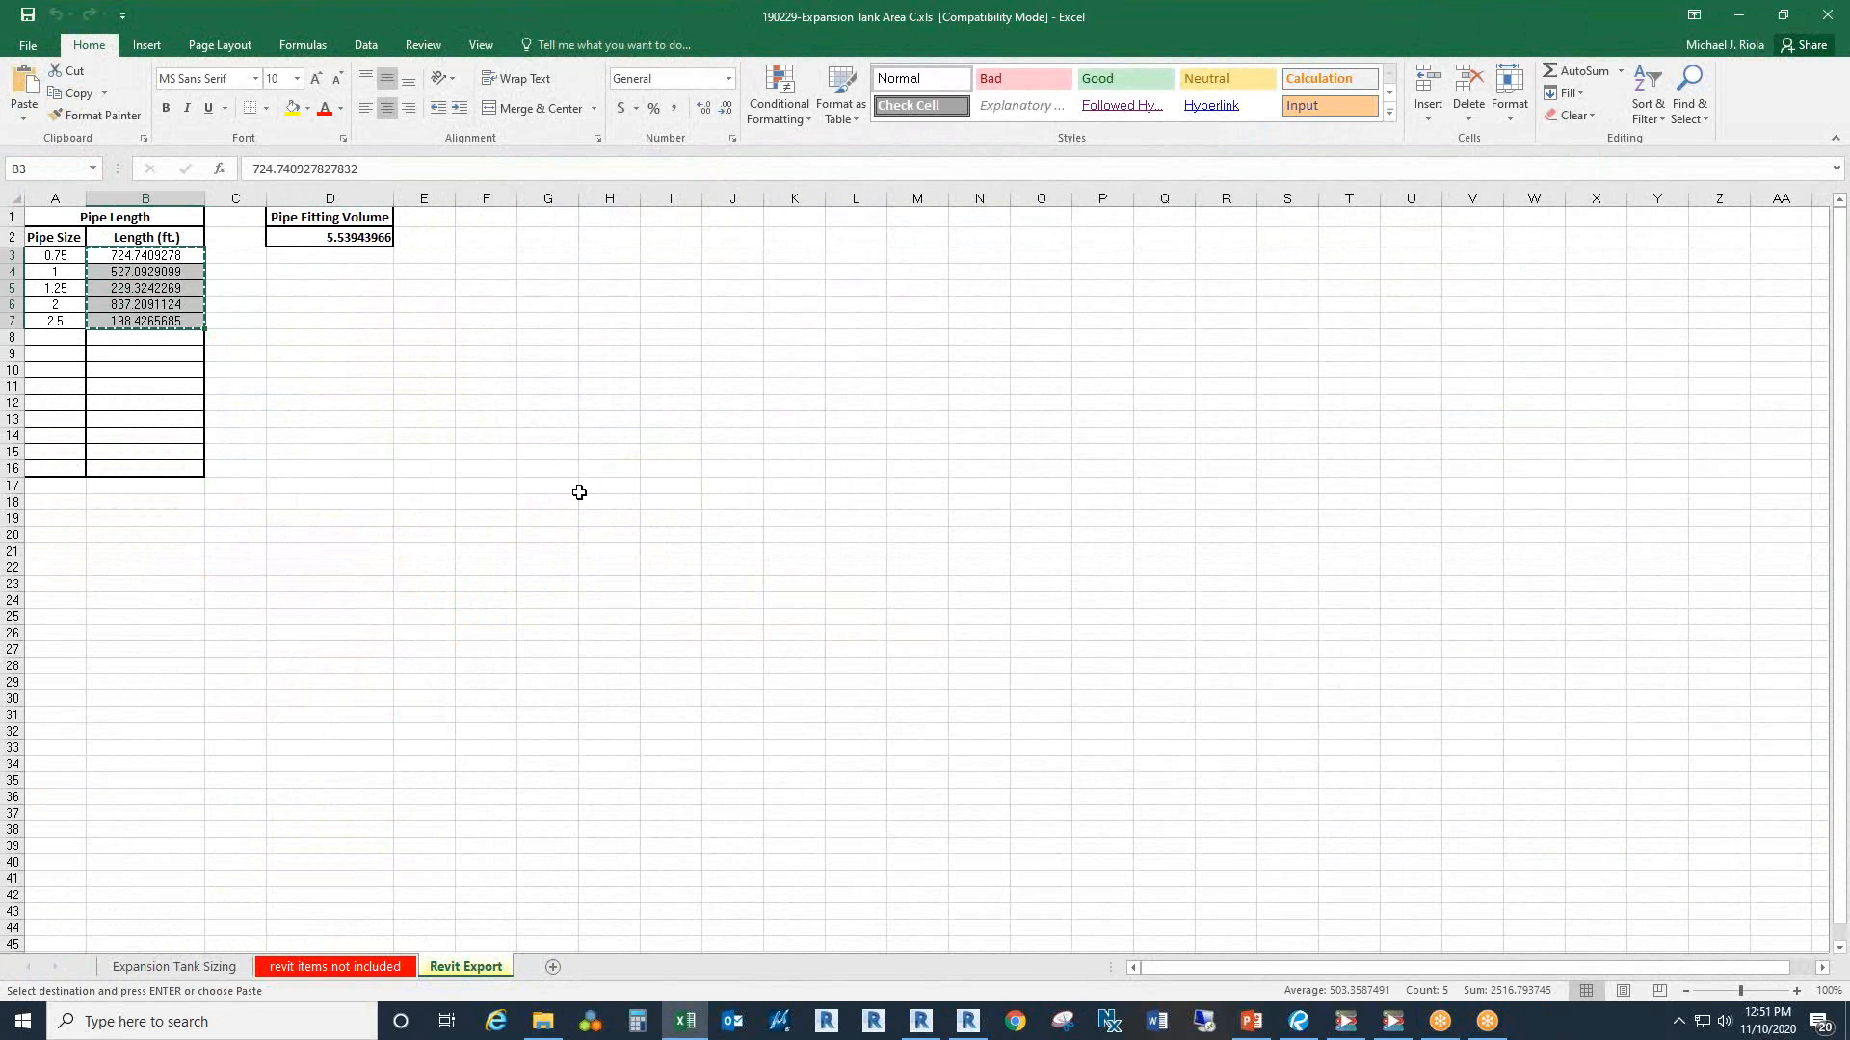
{"action": "left_click", "coordinate": [343, 963]}
{"action": "left_click", "coordinate": [224, 968]}
{"action": "right_click", "coordinate": [276, 493]}
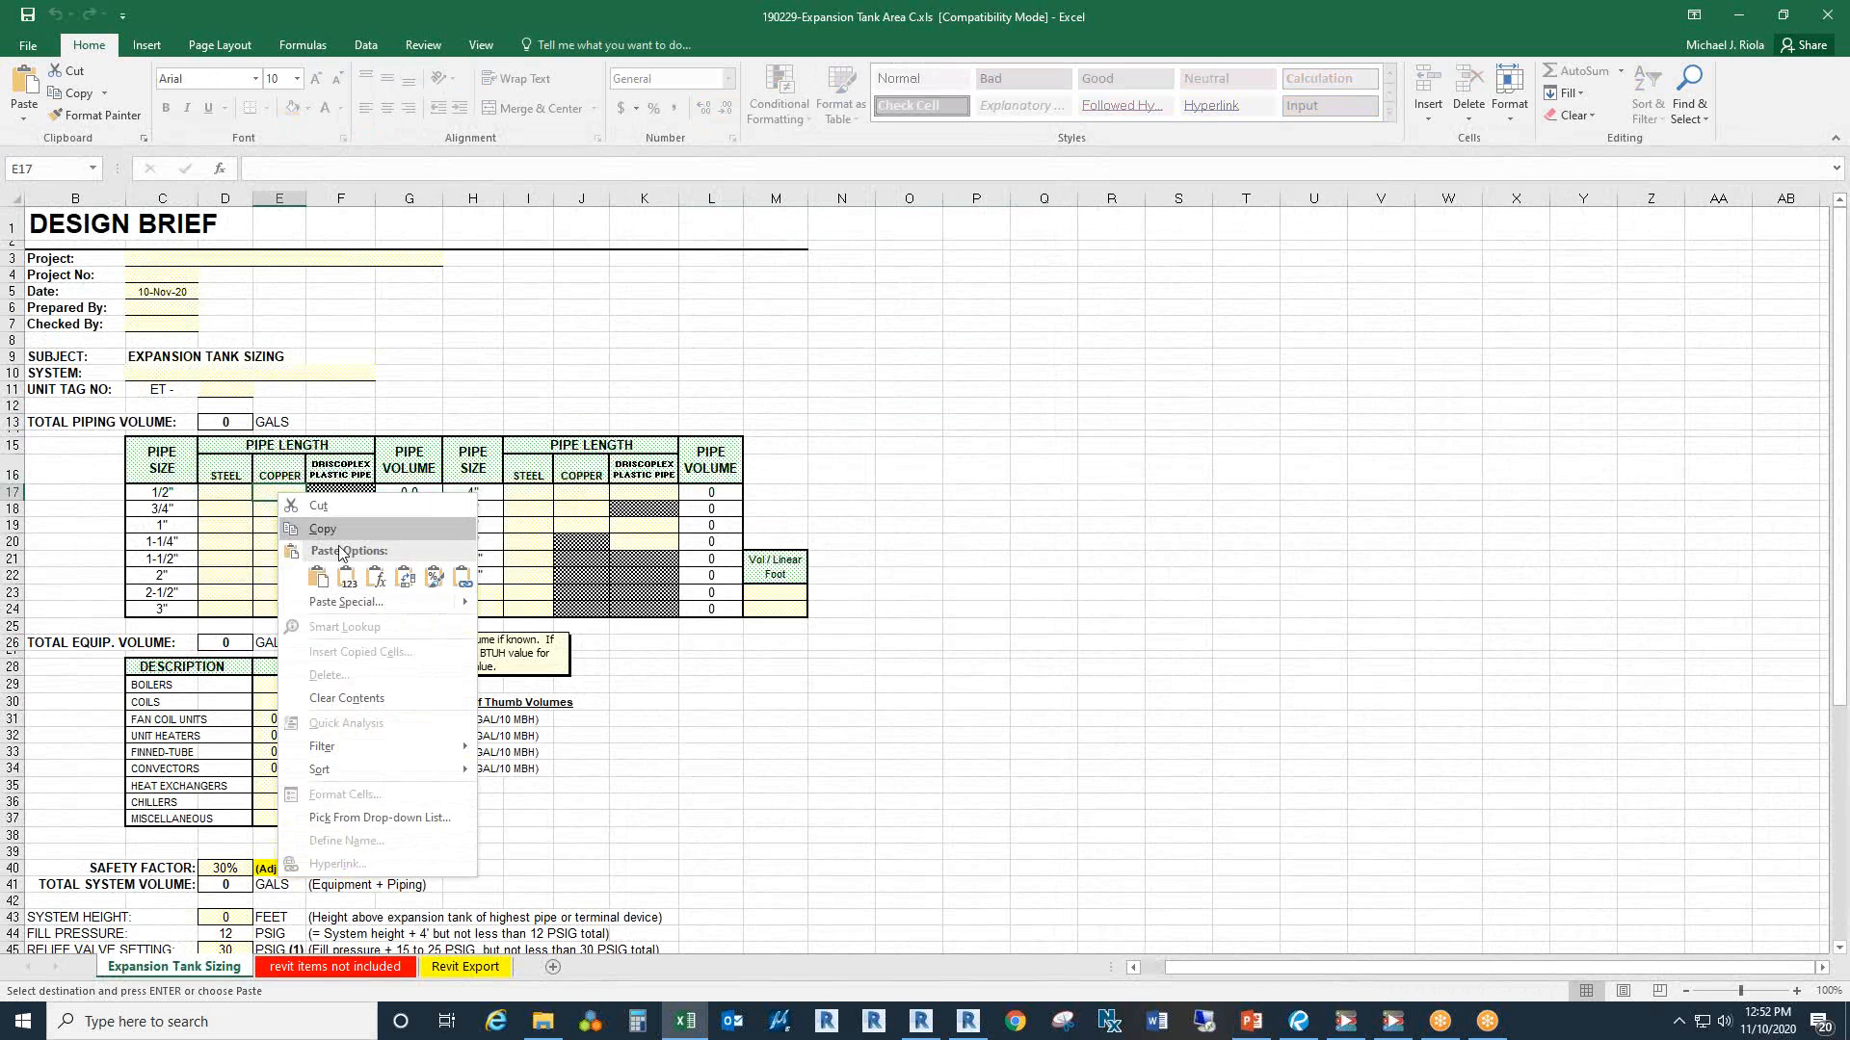
{"action": "left_click", "coordinate": [326, 591]}
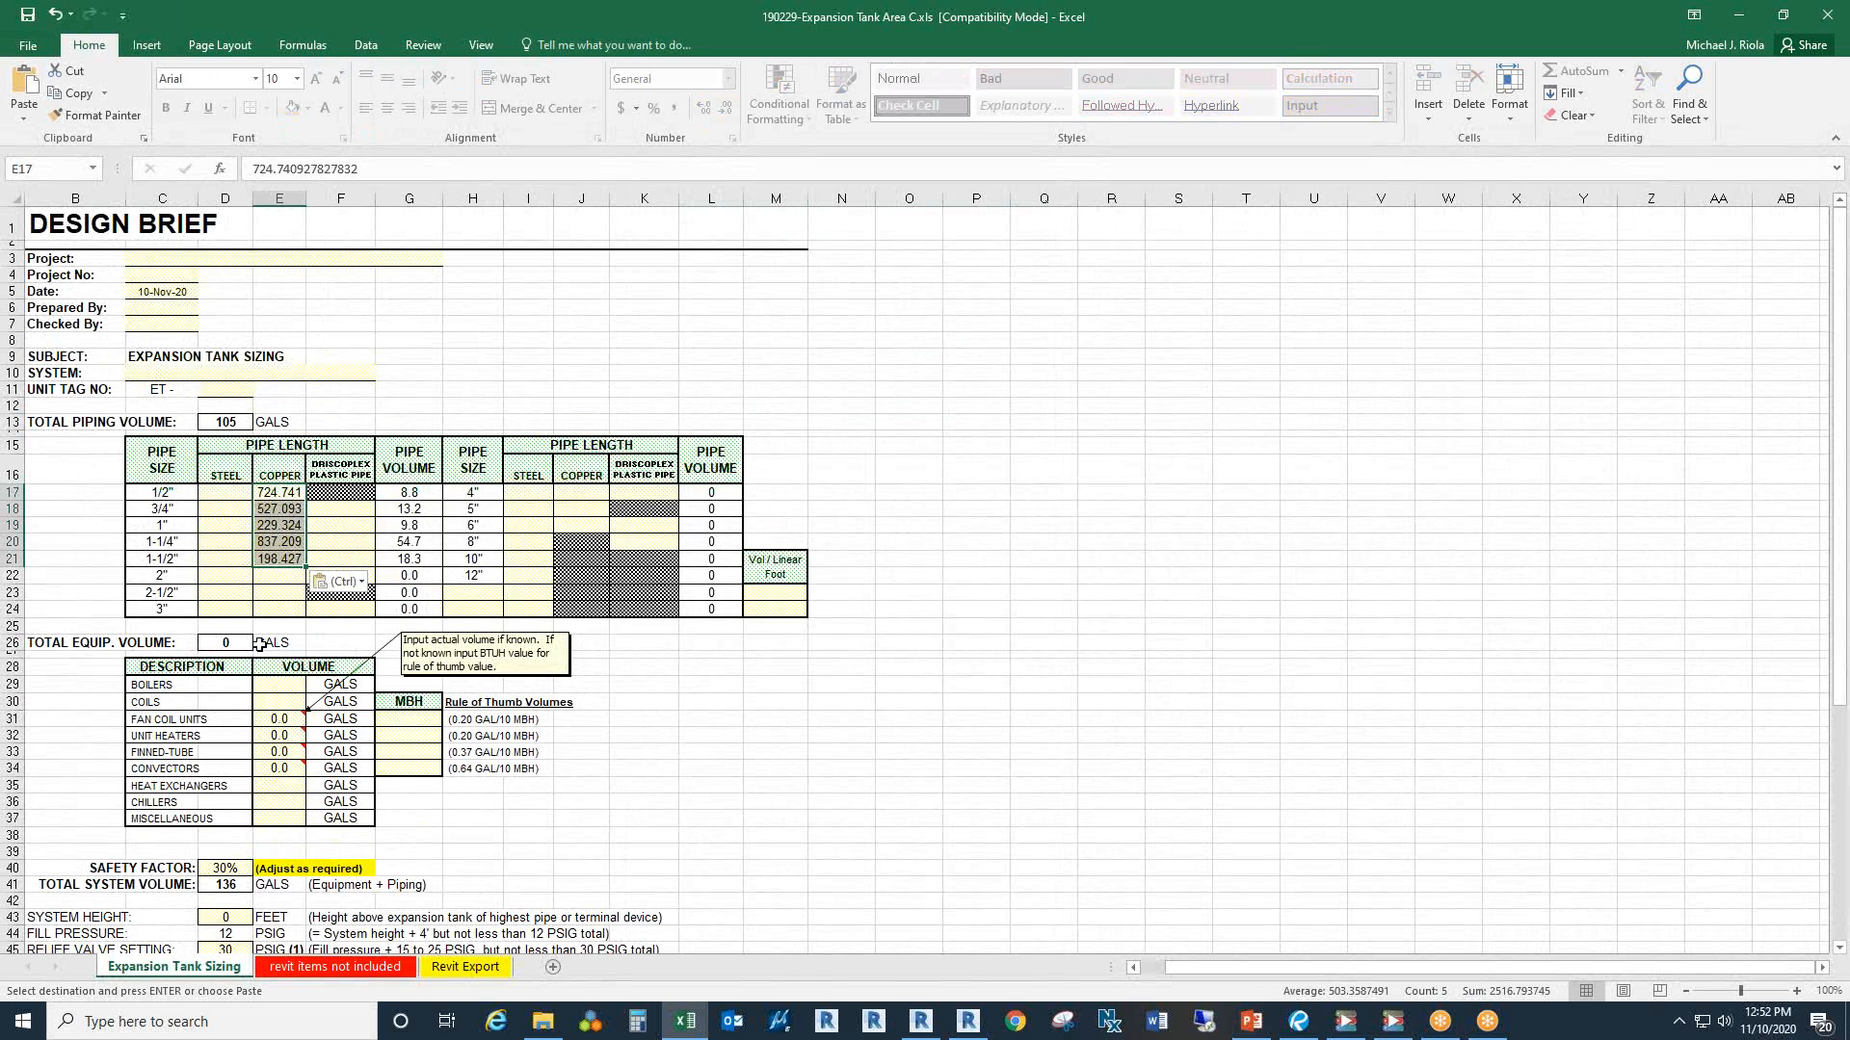
Step: Review the total piping volume, the boiler and coil volume cells, and the rule of thumb volumes per MBH
{"action": "left_click", "coordinate": [776, 668]}
{"action": "scroll", "coordinate": [289, 658], "scroll_direction": "down", "scroll_amount": 1}
{"action": "left_click", "coordinate": [234, 365]}
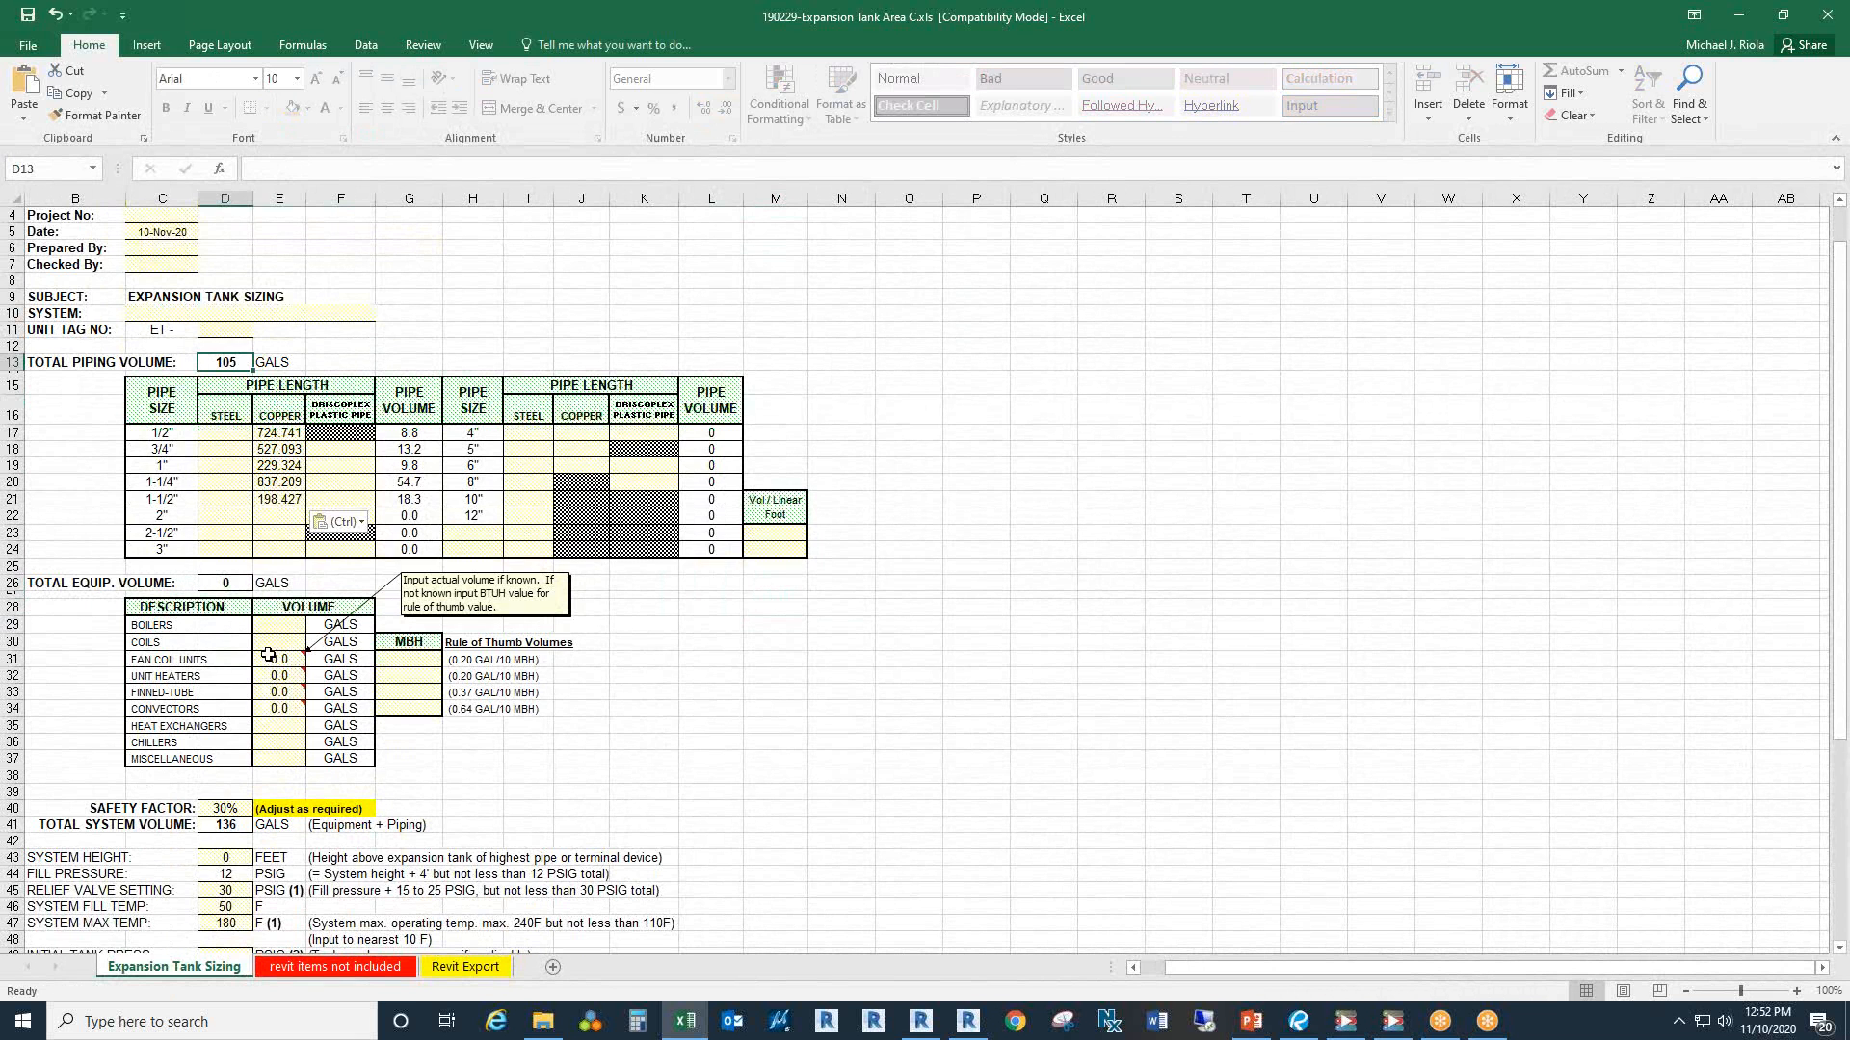
{"action": "left_click", "coordinate": [272, 624]}
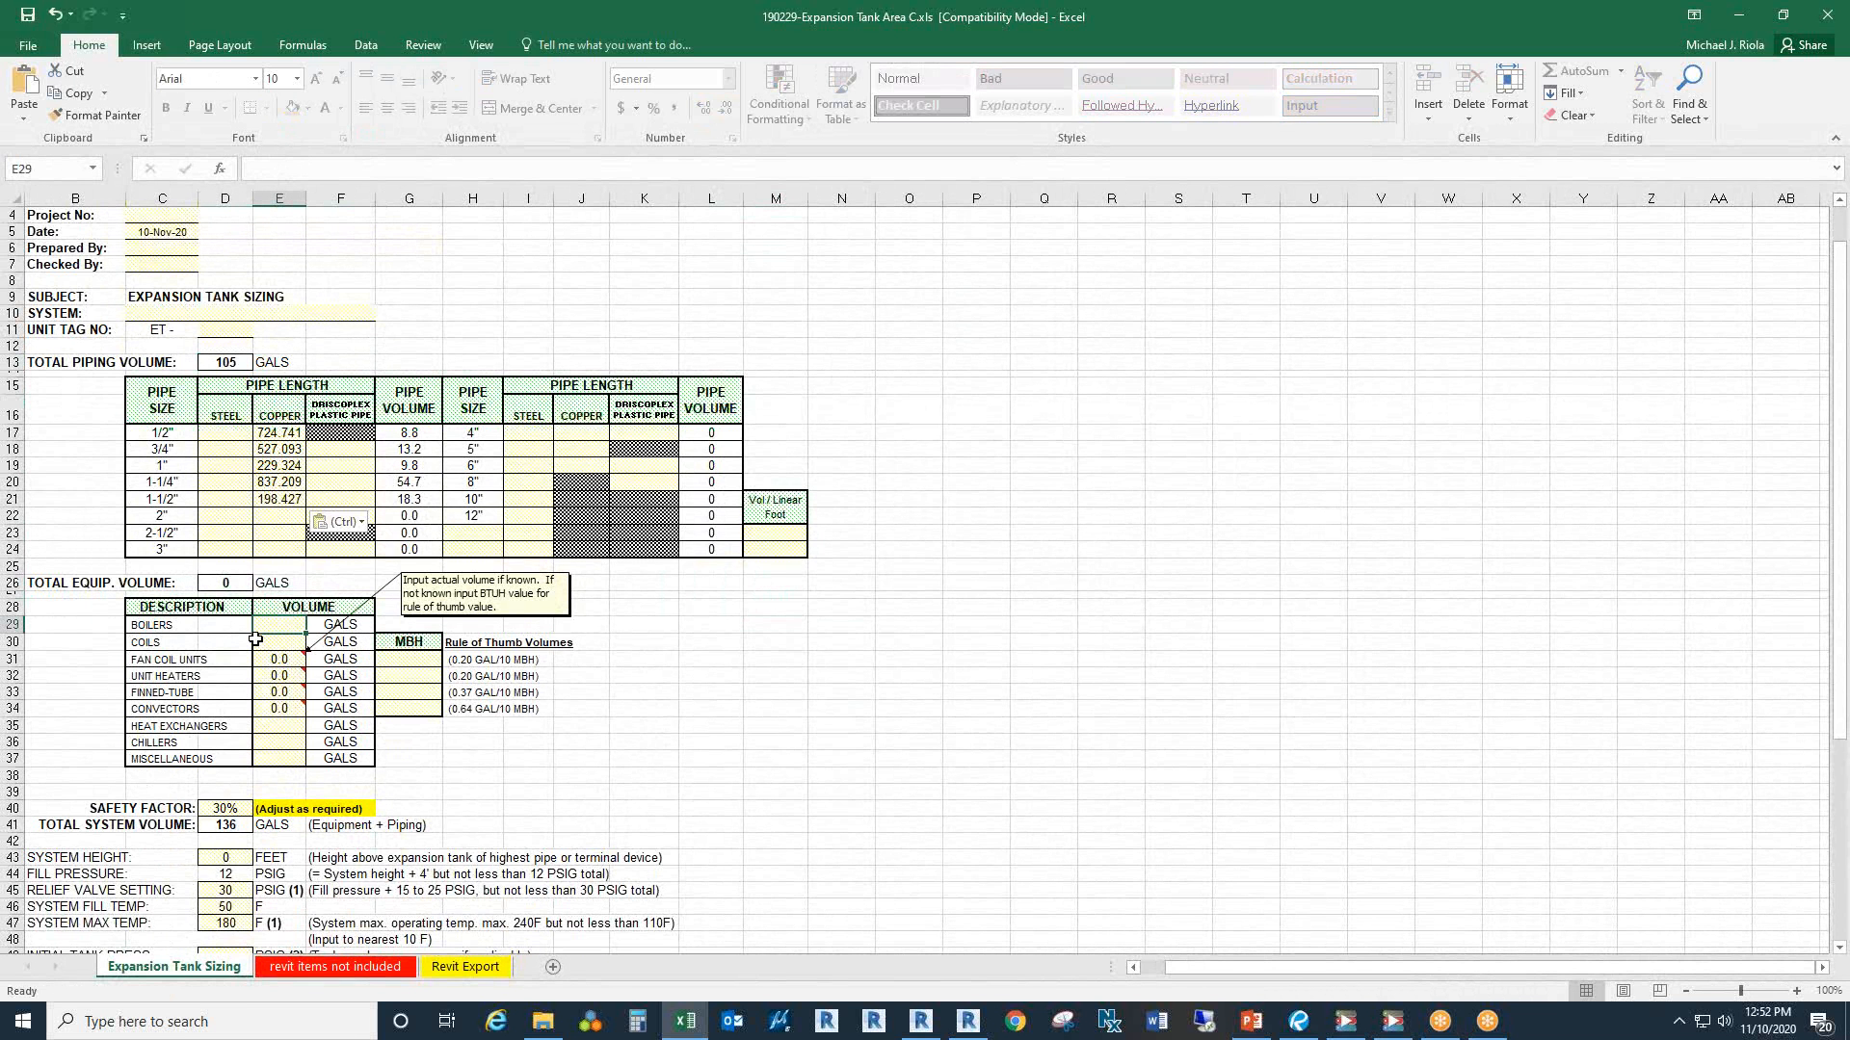
{"action": "left_click", "coordinate": [260, 643]}
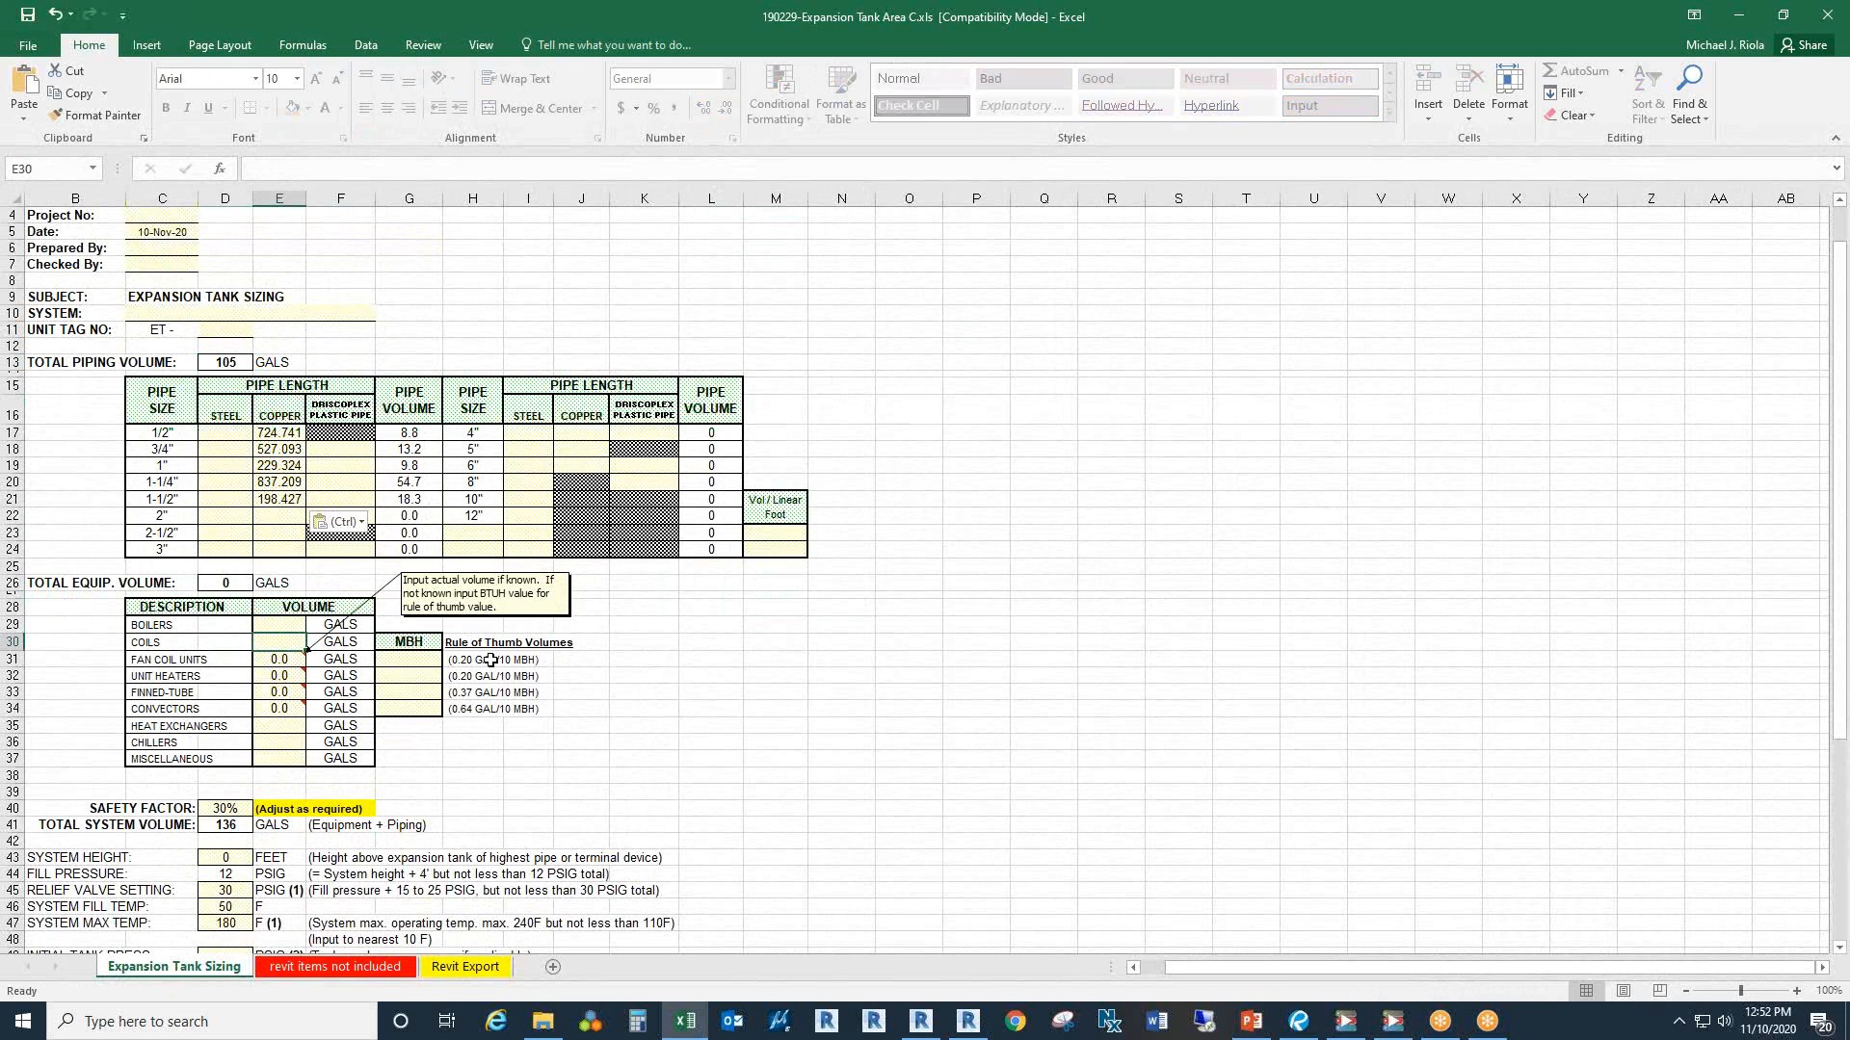
{"action": "left_click_drag", "start_coordinate": [474, 660], "coordinate": [536, 713]}
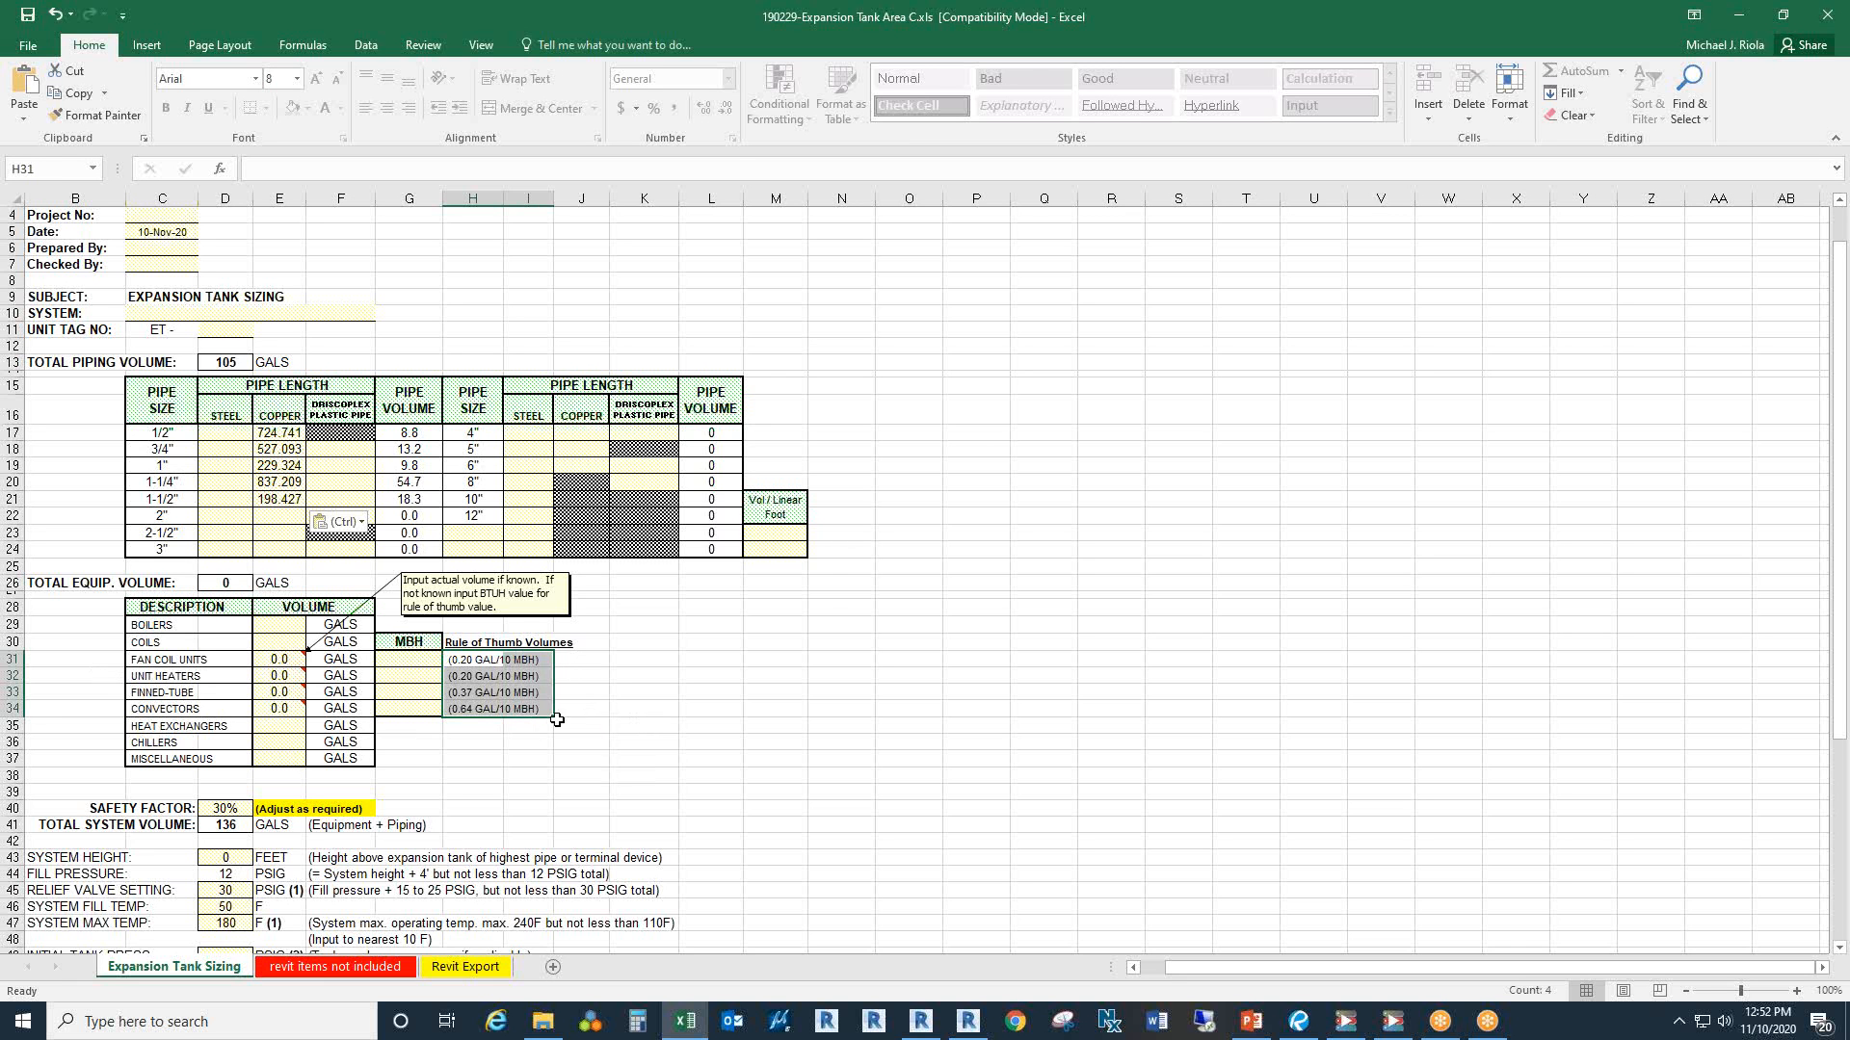
{"action": "left_click", "coordinate": [606, 709]}
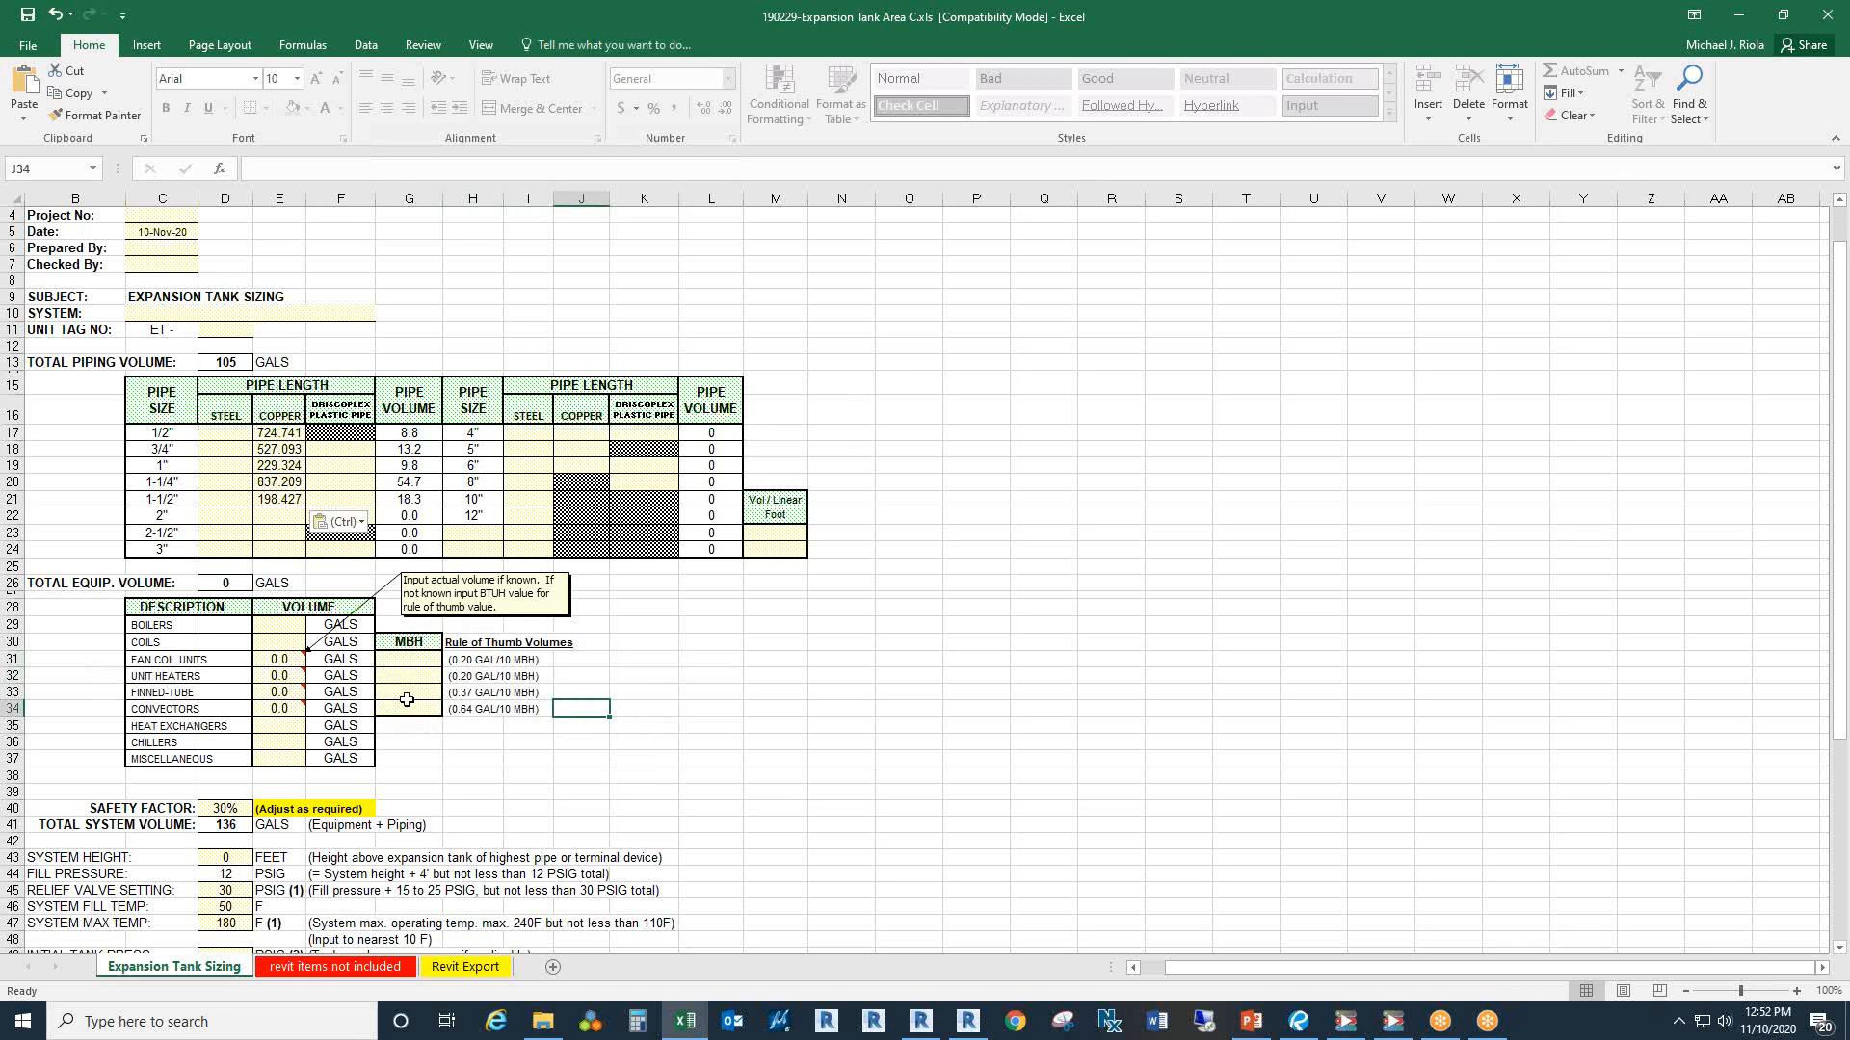
{"action": "left_click_drag", "start_coordinate": [472, 658], "coordinate": [536, 715]}
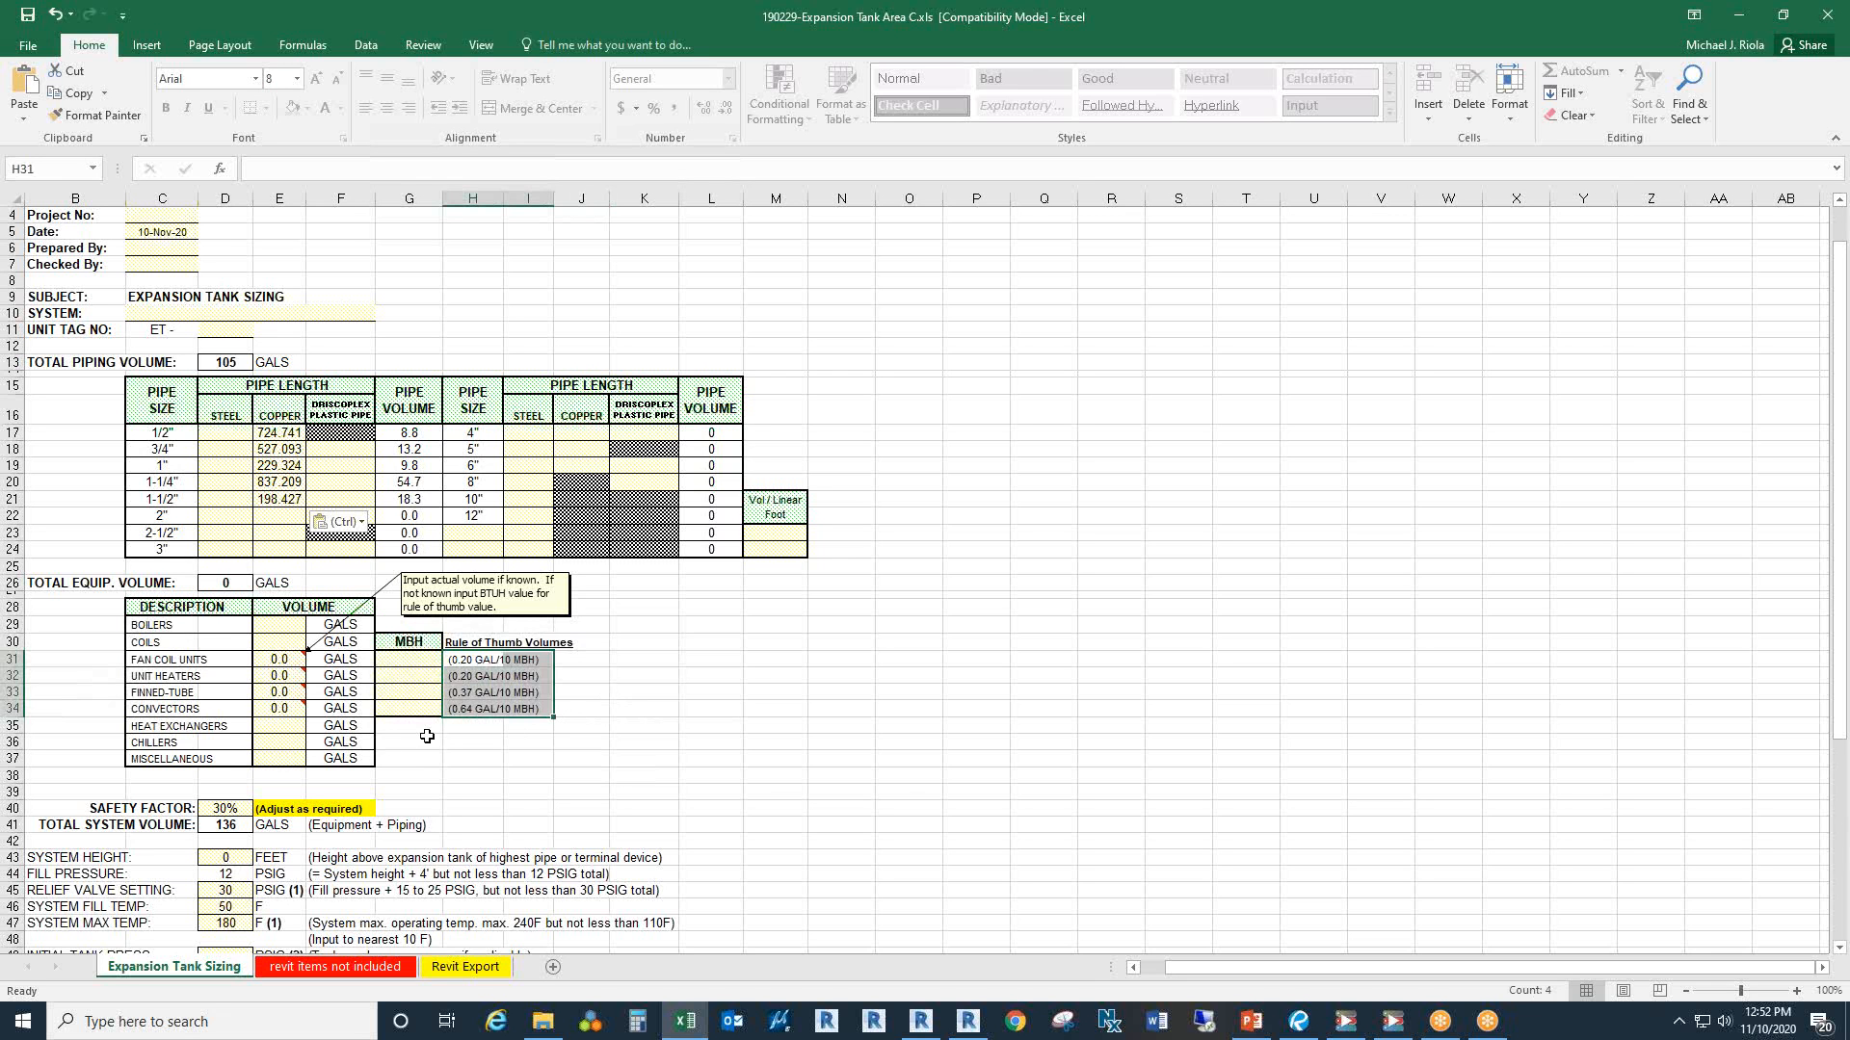
Step: Enter 6 gallons as the miscellaneous equipment volume
{"action": "left_click", "coordinate": [250, 763]}
{"action": "left_click", "coordinate": [274, 760]}
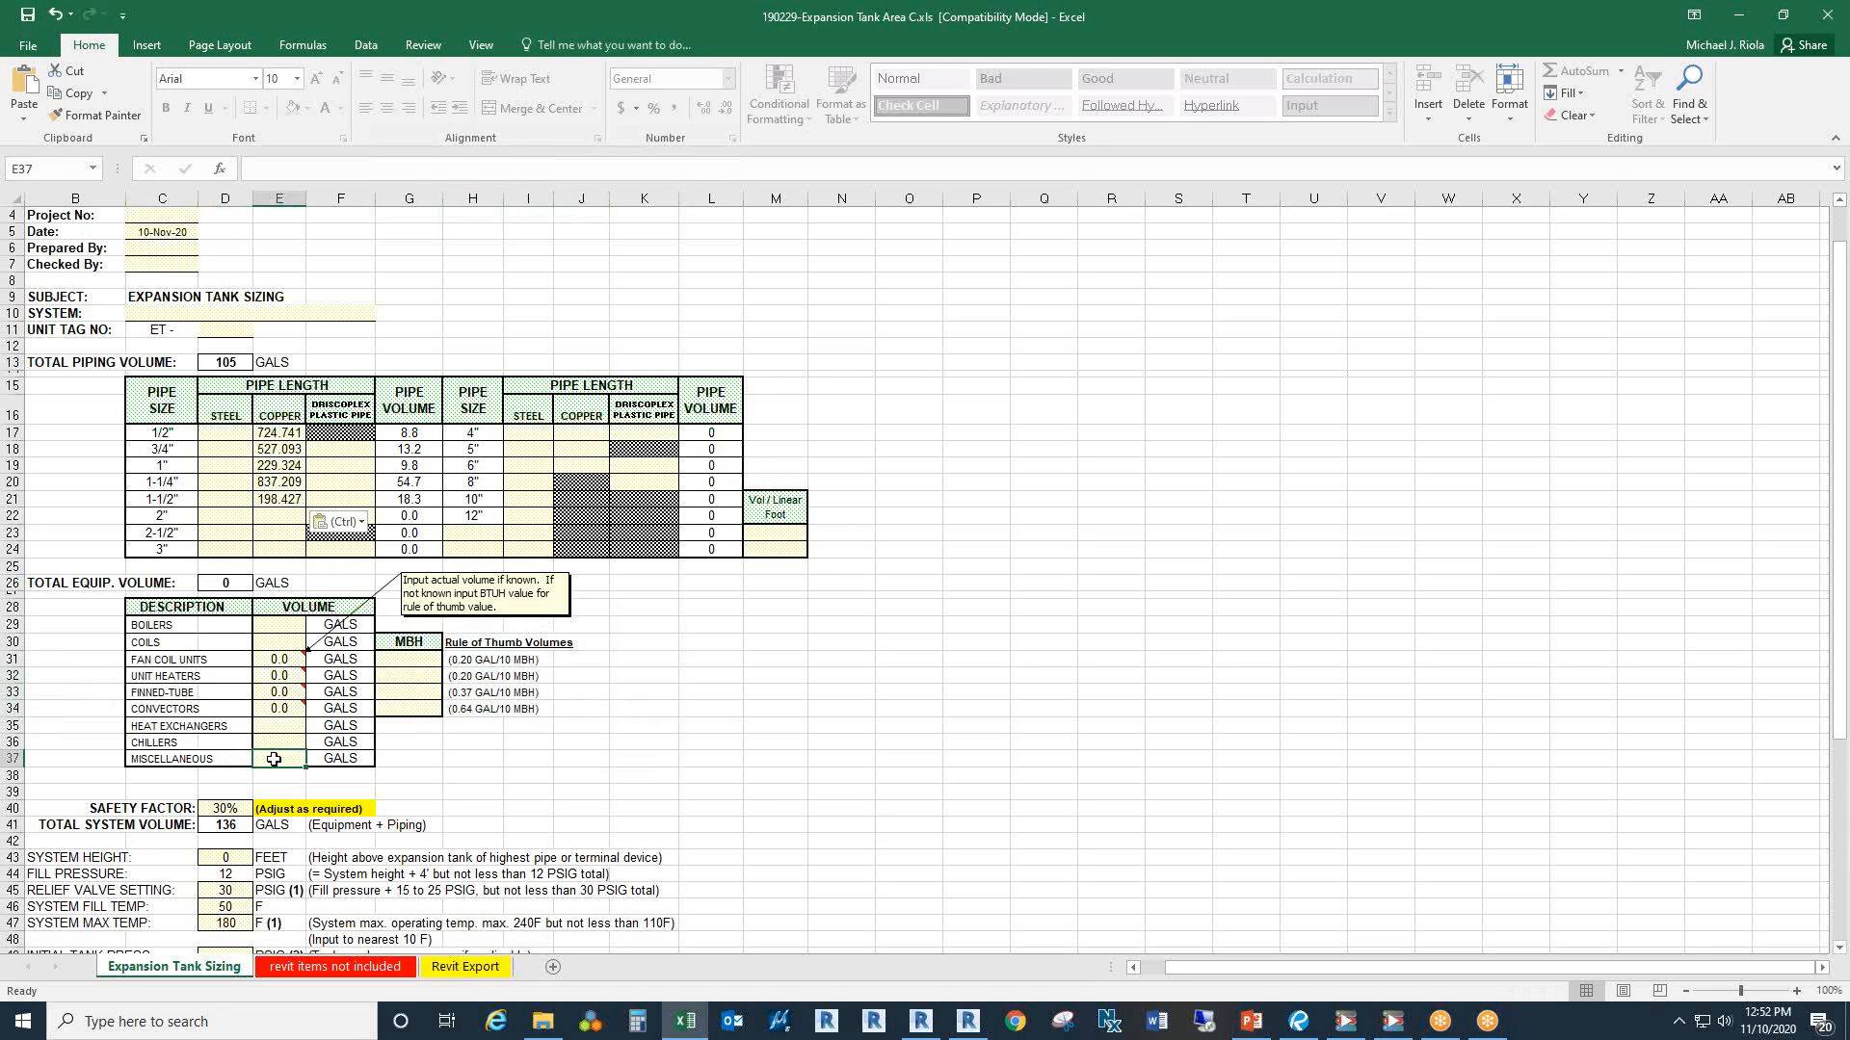
{"action": "type", "text": "6"}
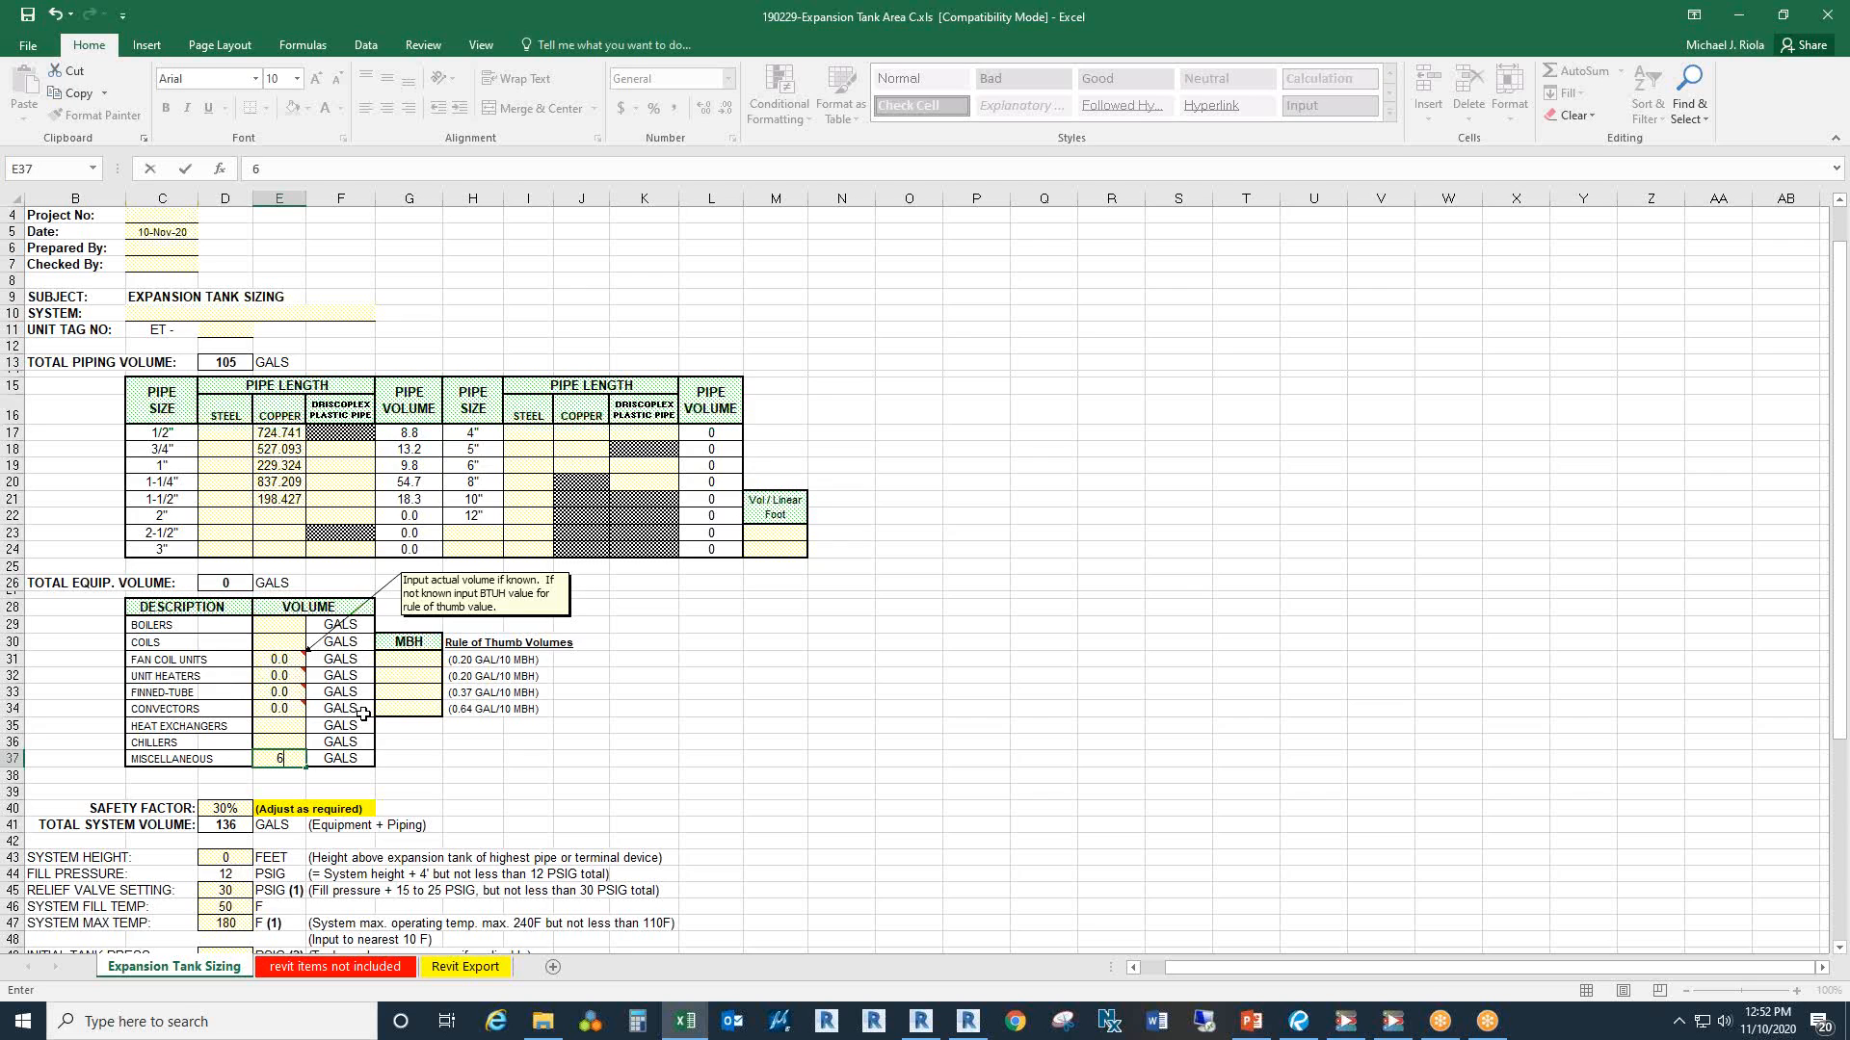
{"action": "key", "text": "Return"}
Step: Set the system height above the expansion tank to 30 feet
{"action": "scroll", "coordinate": [308, 741], "scroll_direction": "down", "scroll_amount": 3}
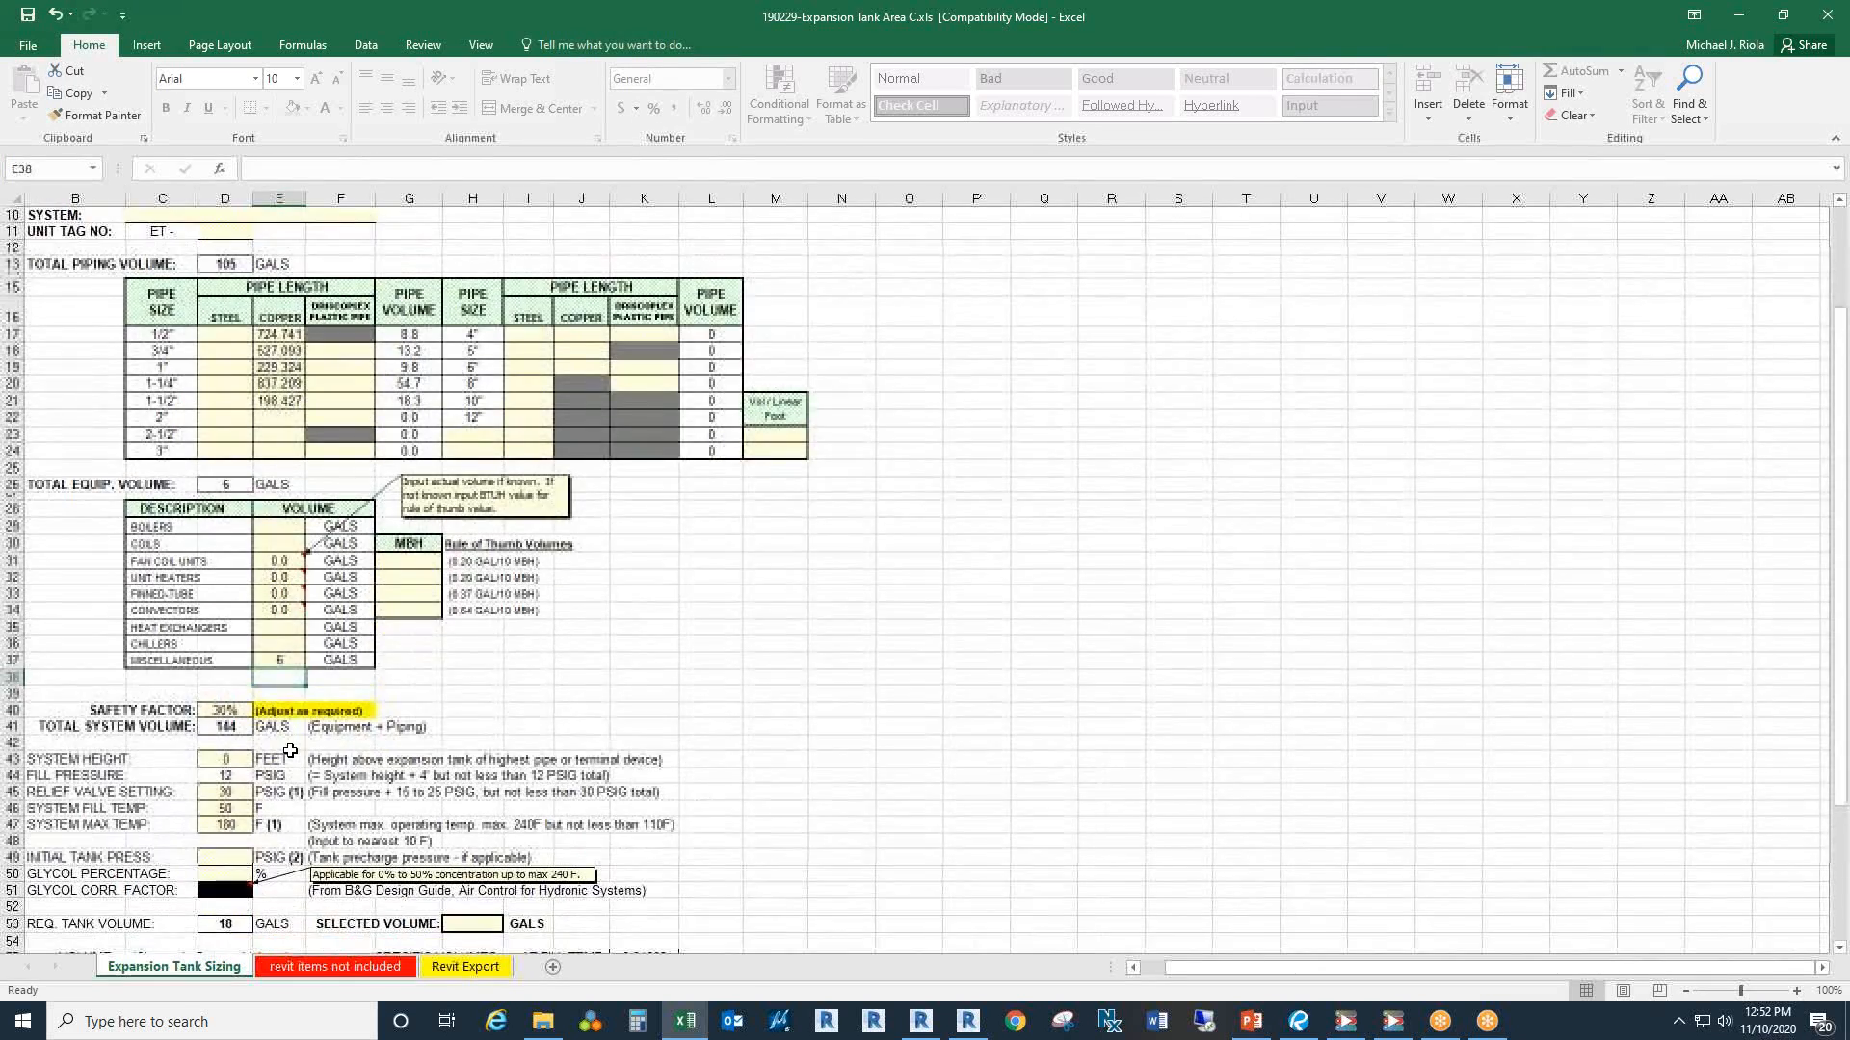
{"action": "scroll", "coordinate": [290, 750], "scroll_direction": "down", "scroll_amount": 1}
{"action": "left_click", "coordinate": [226, 713]}
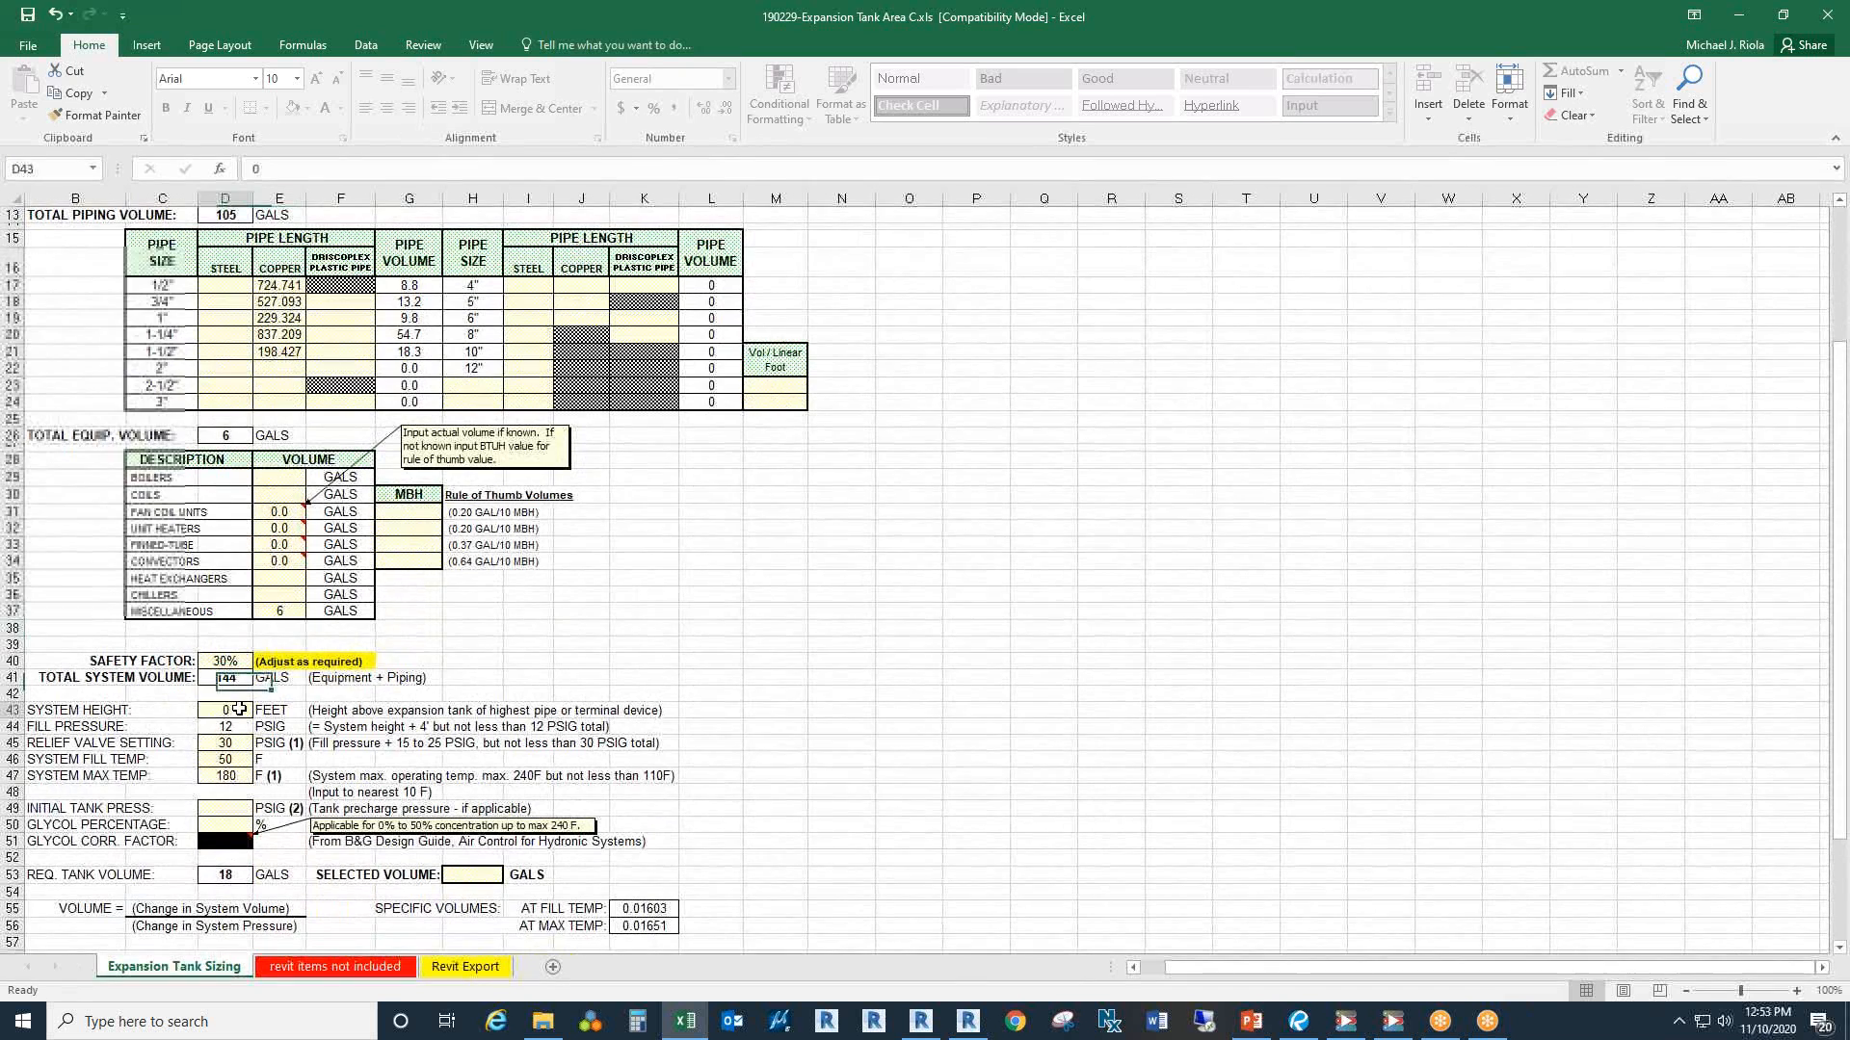
{"action": "scroll", "coordinate": [451, 720], "scroll_direction": "down", "scroll_amount": 1}
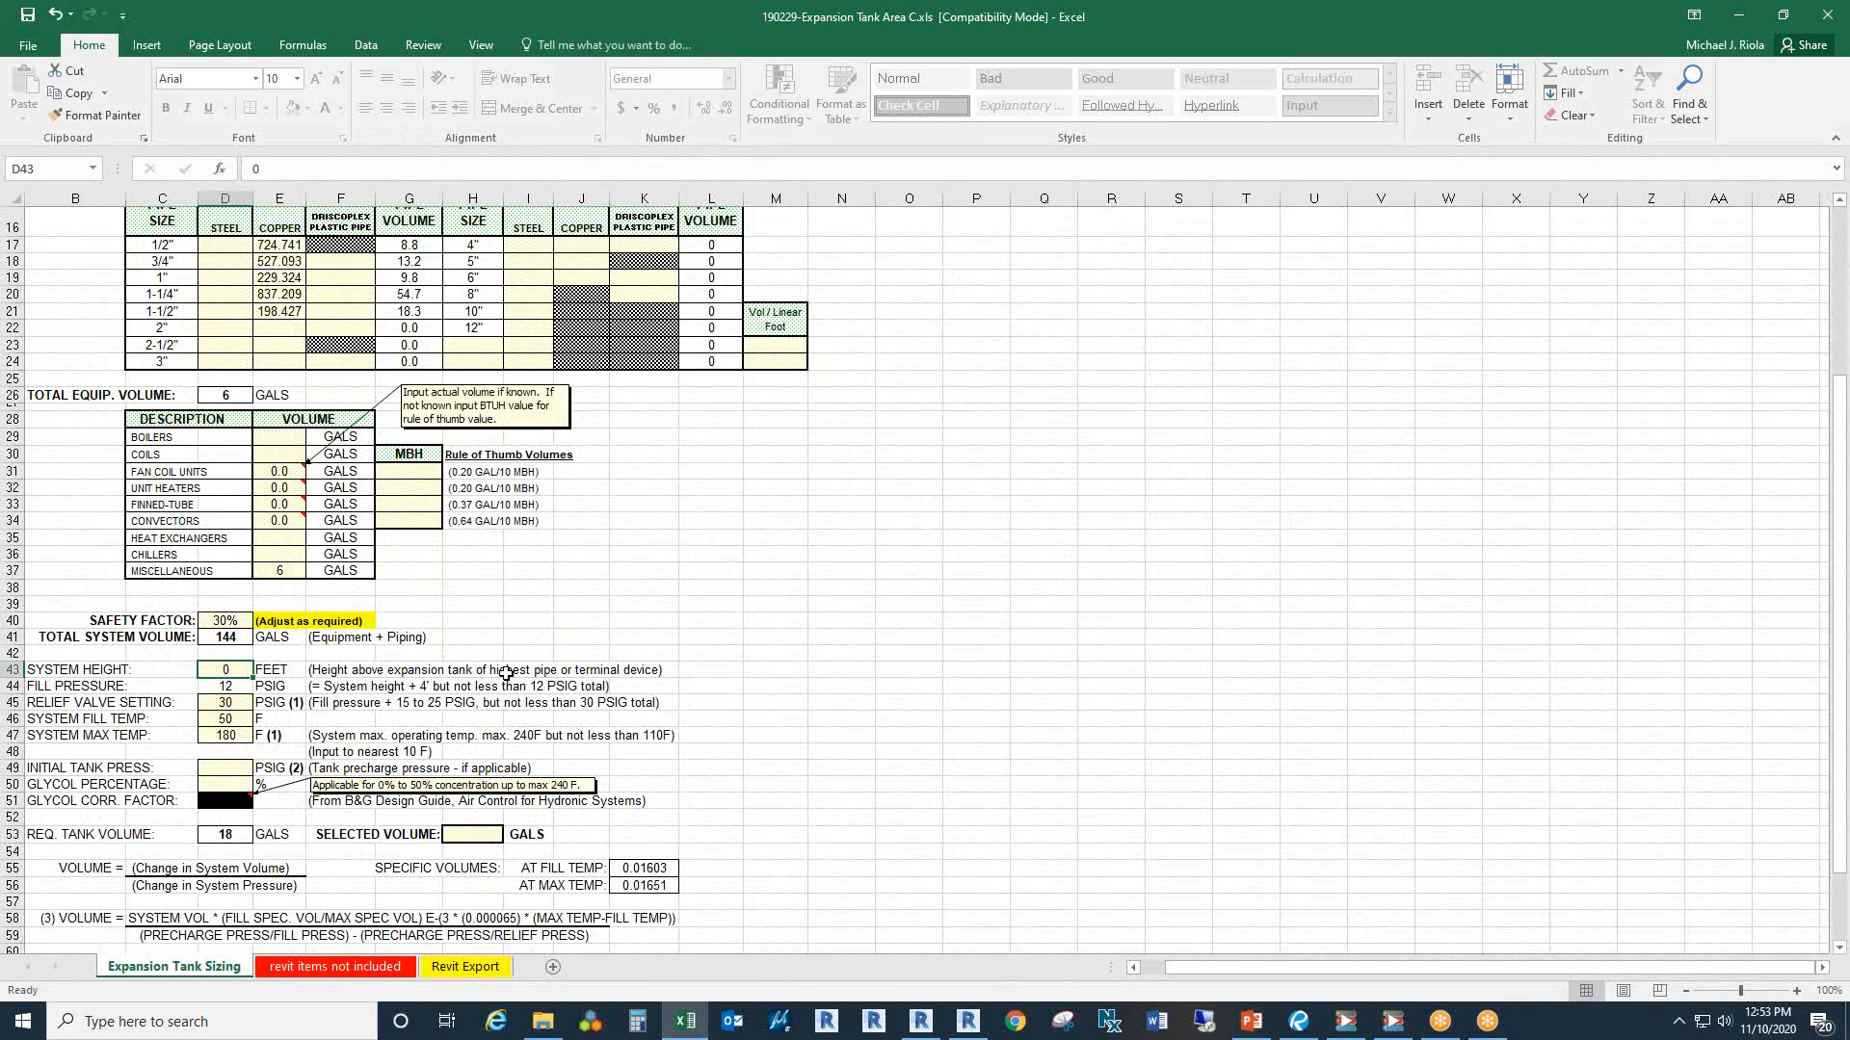
{"action": "type", "text": "30"}
{"action": "key", "text": "Return"}
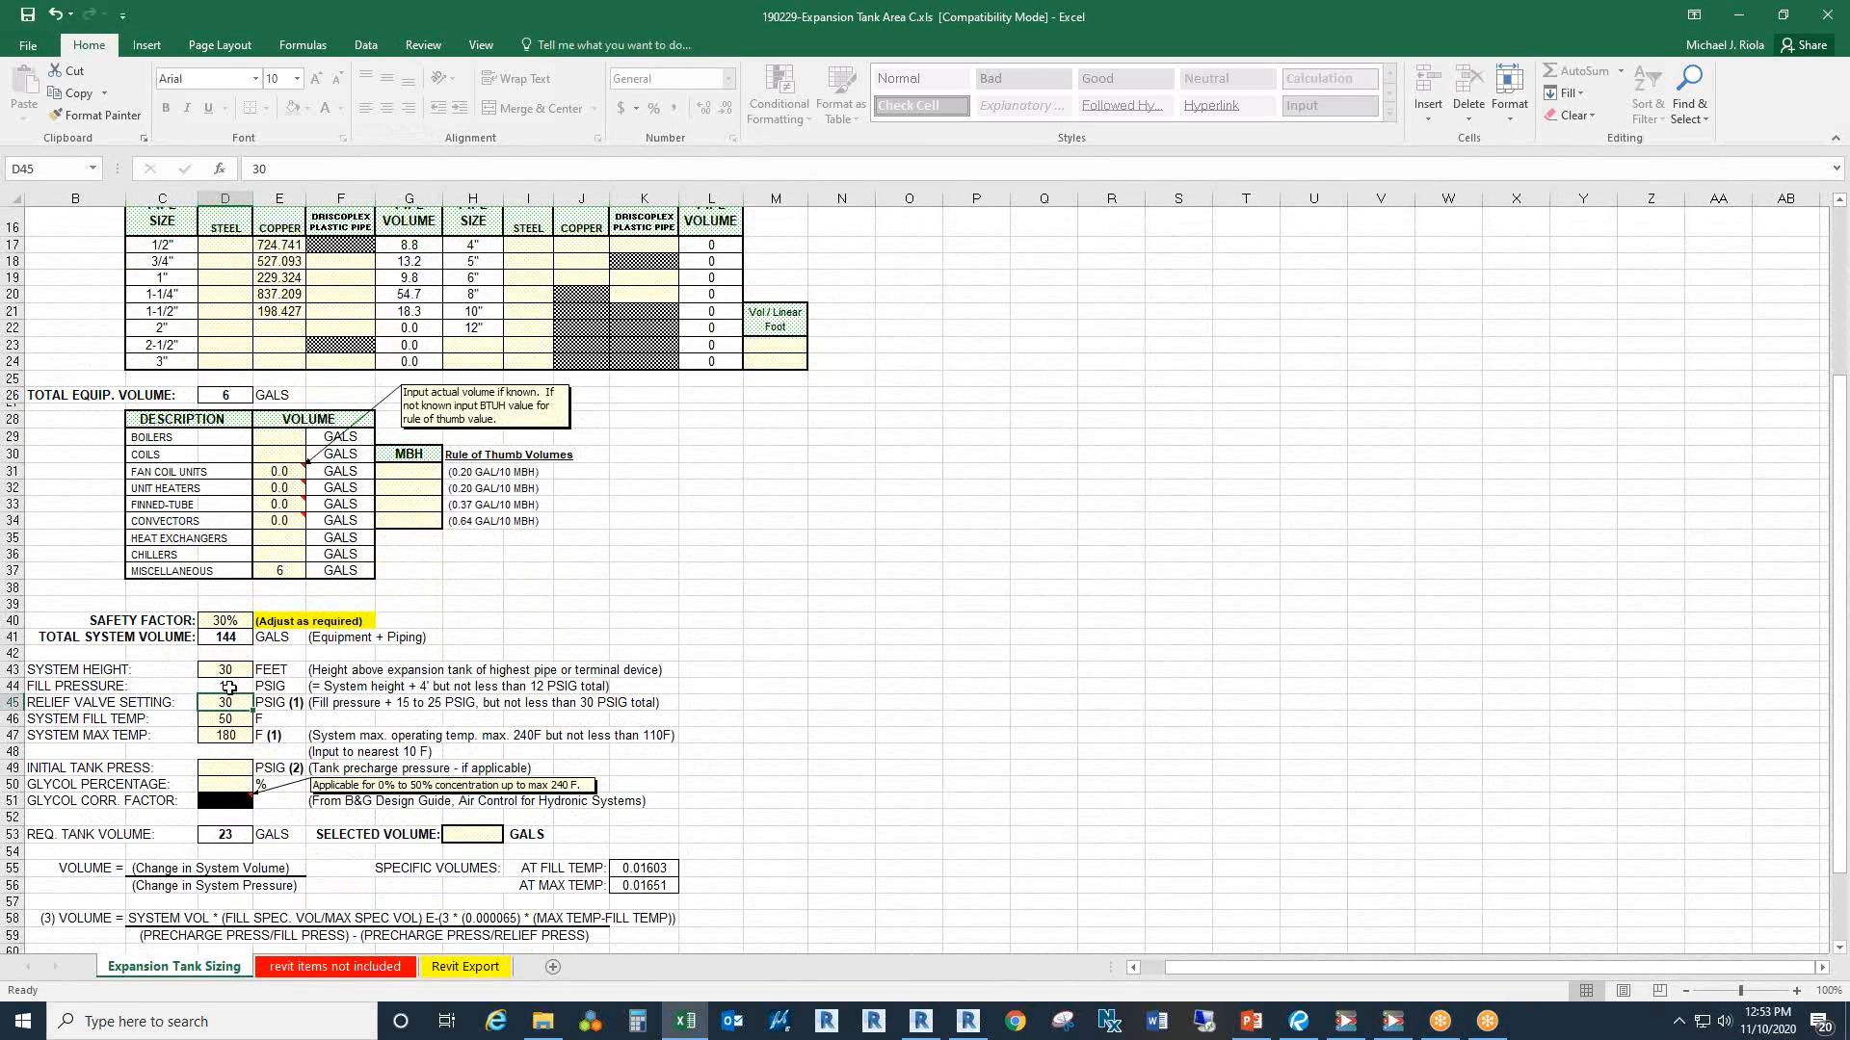
Step: Set the relief valve setting to 35 PSIG and the system fill temperature to 40 F
{"action": "left_click", "coordinate": [232, 673]}
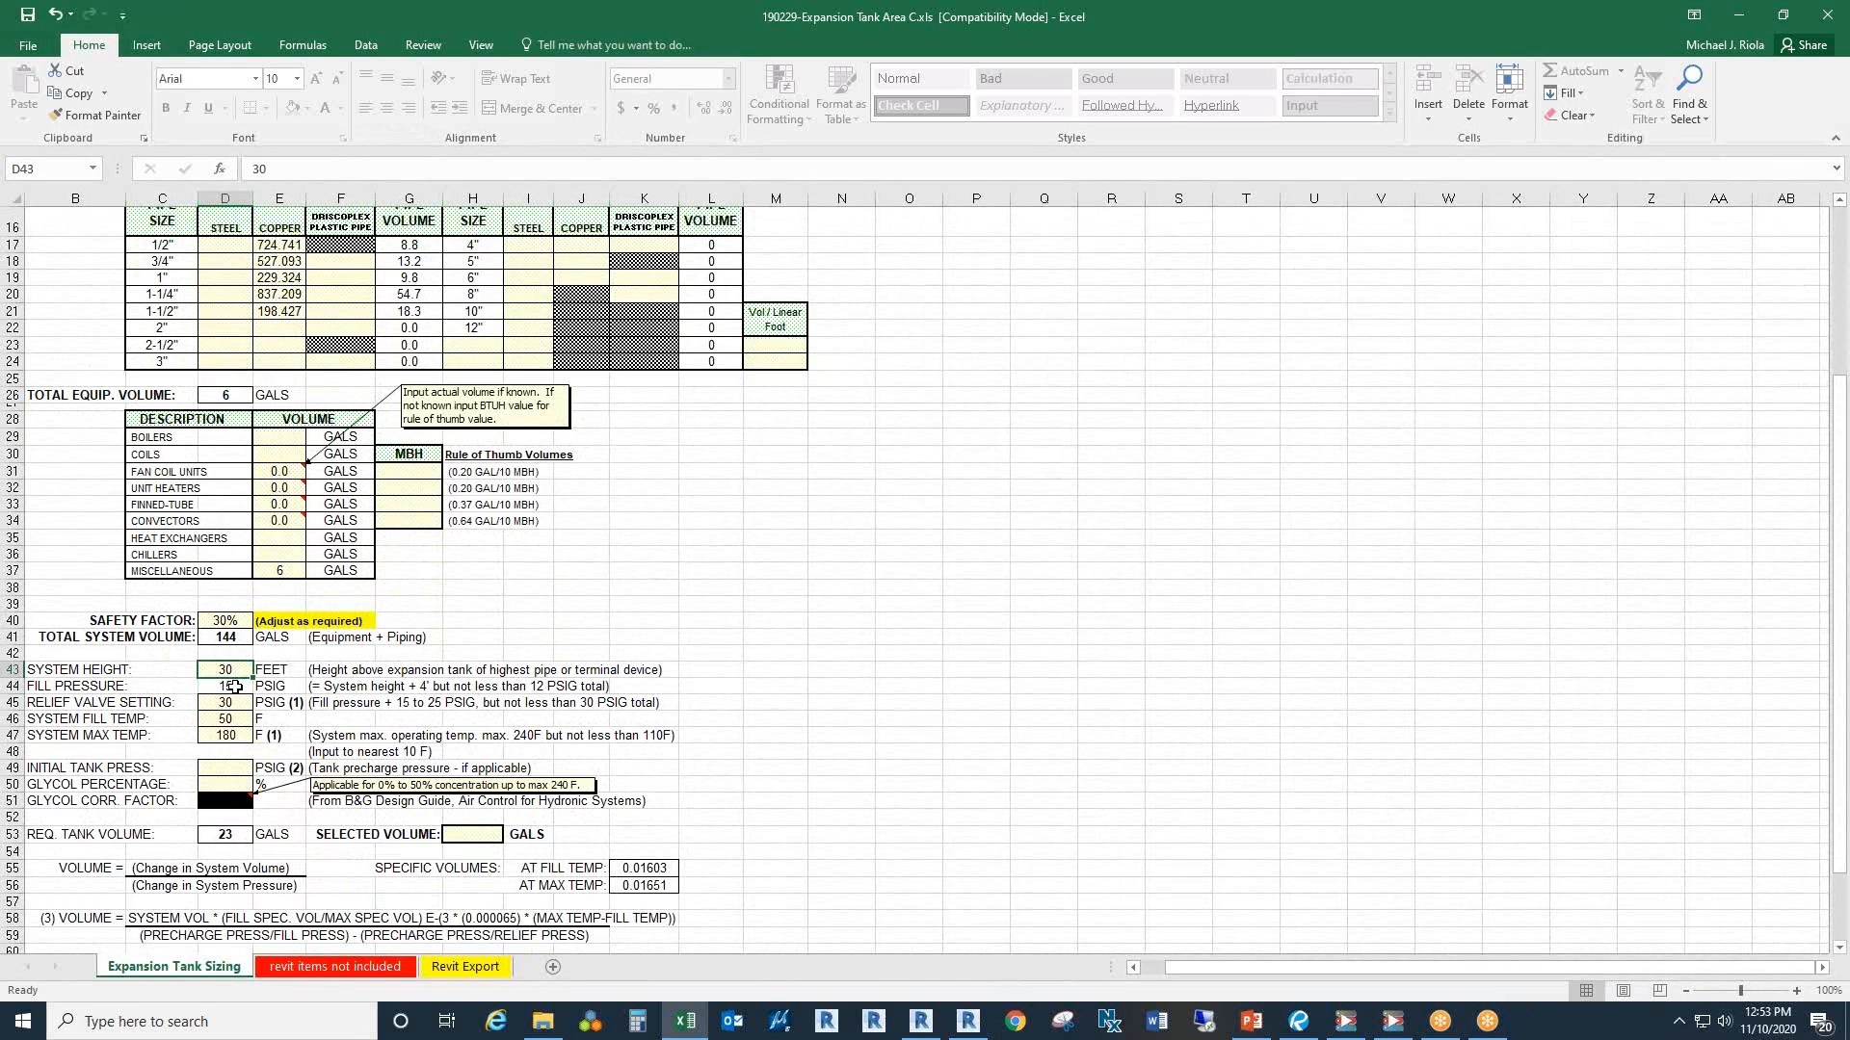
{"action": "left_click", "coordinate": [237, 690]}
{"action": "left_click", "coordinate": [222, 708]}
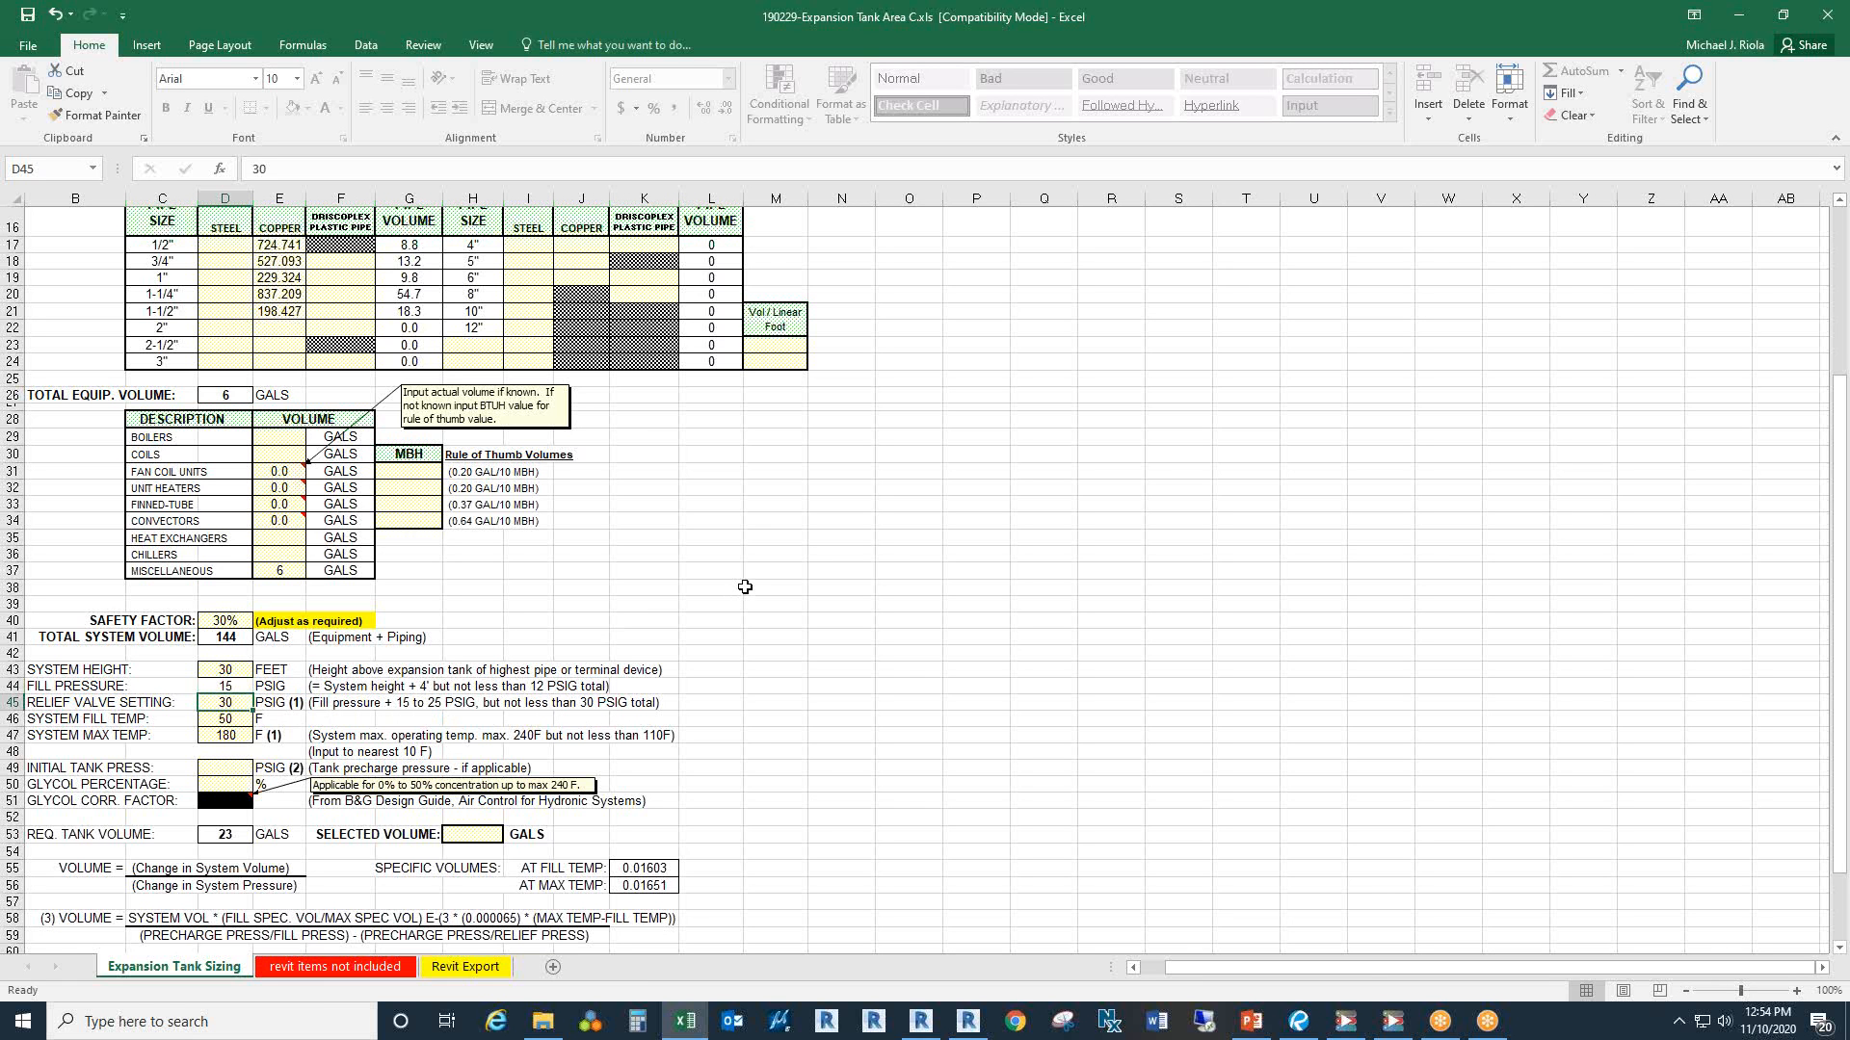
{"action": "type", "text": "3"}
{"action": "key", "text": "Return"}
{"action": "type", "text": "4"}
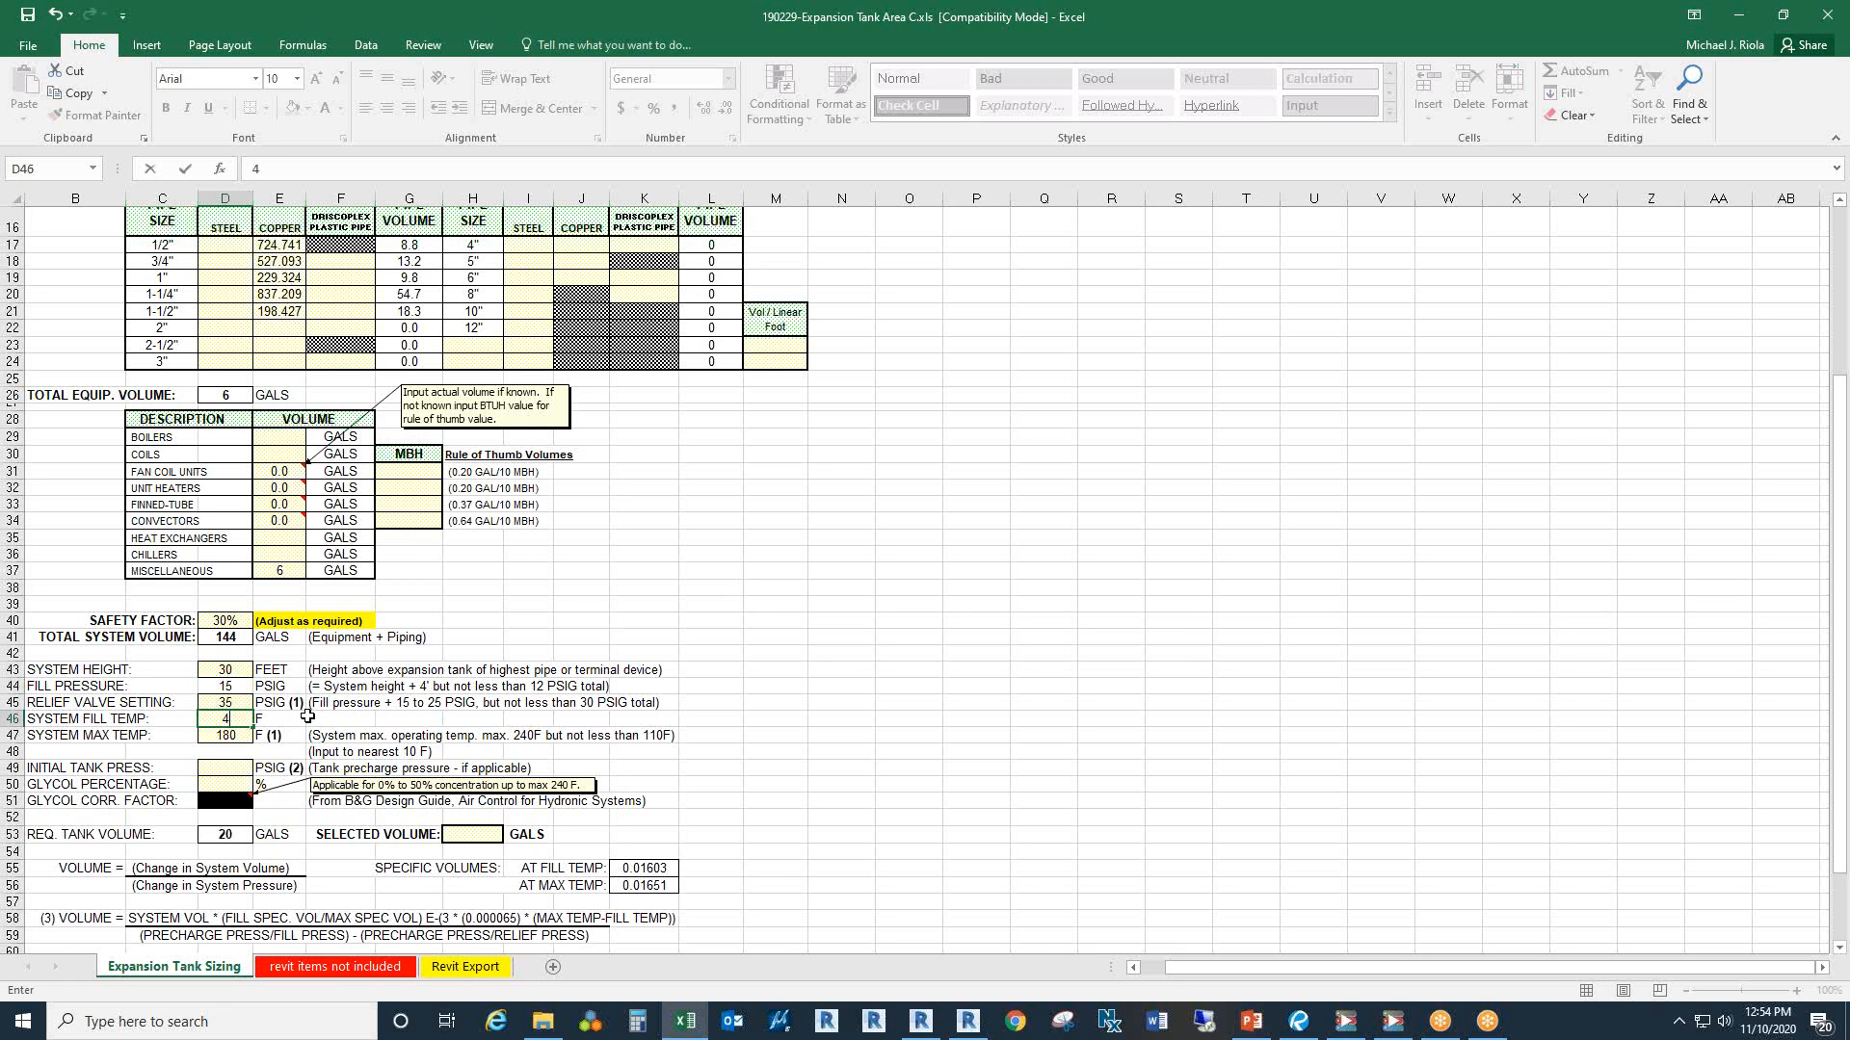
{"action": "key", "text": "Return"}
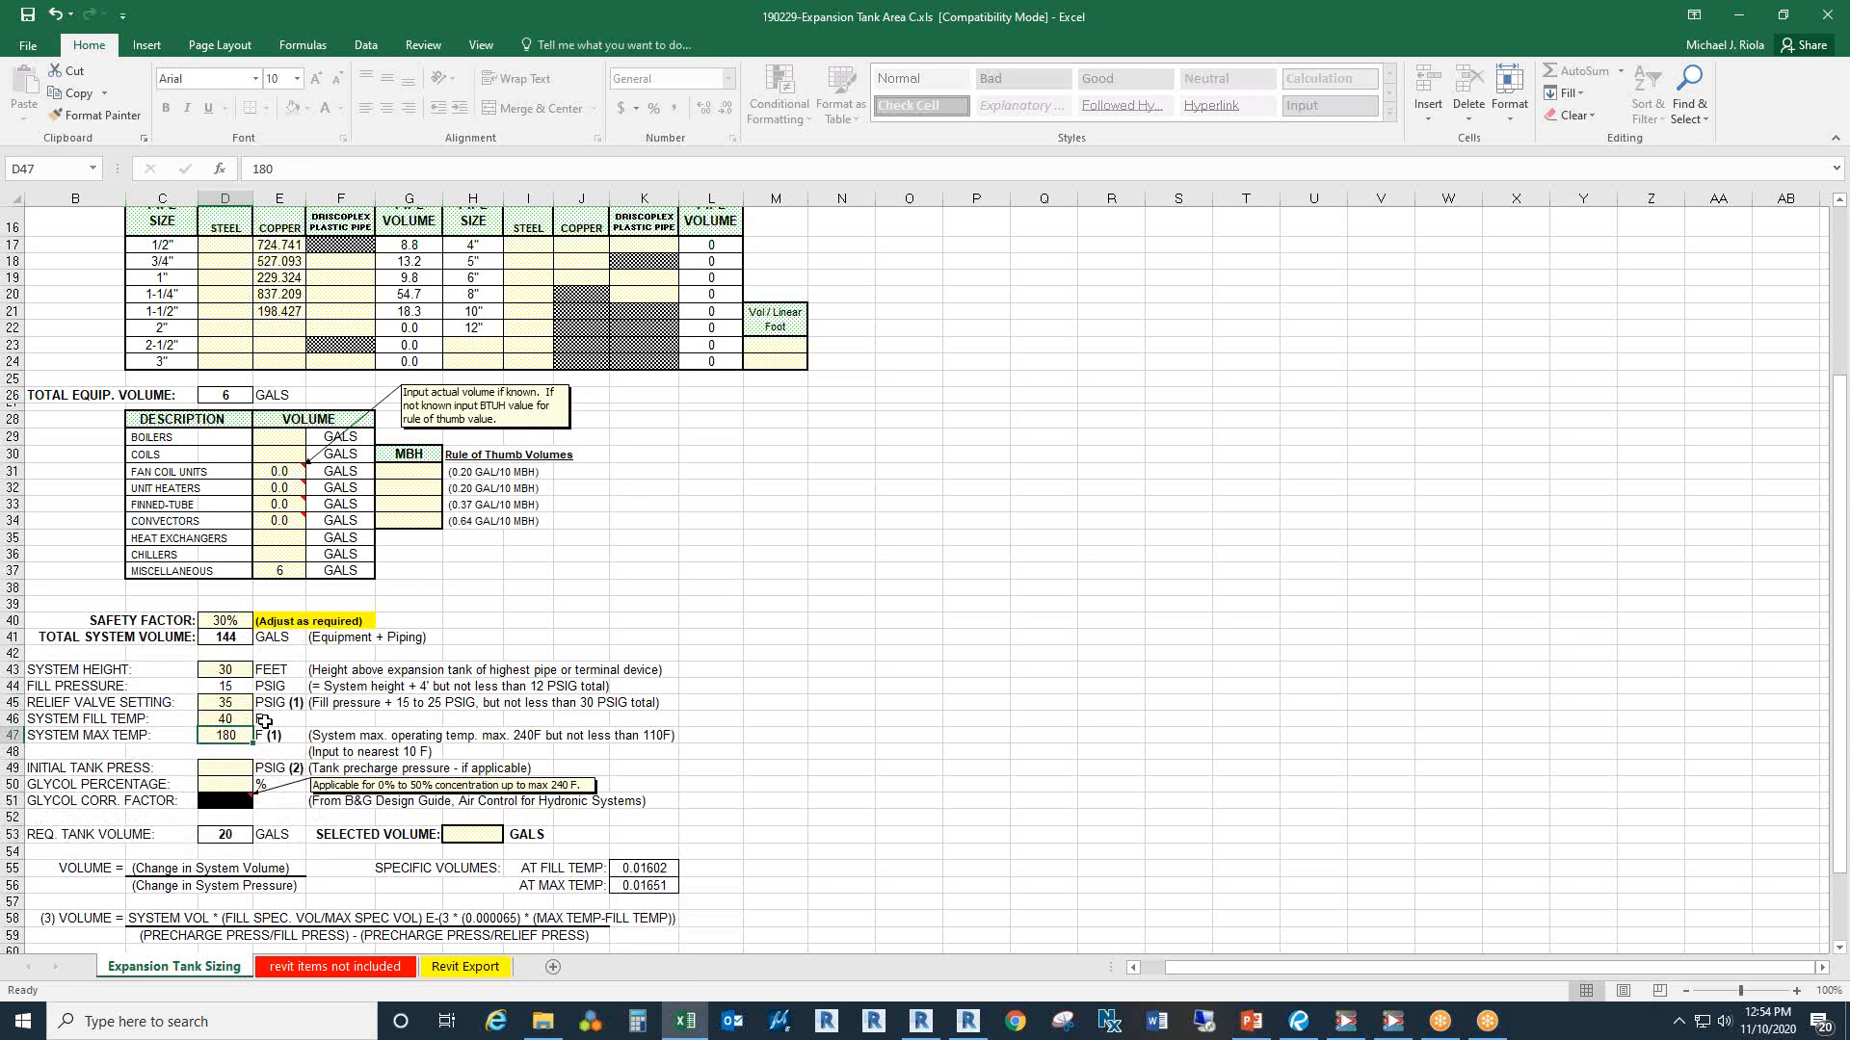
Step: Set the initial tank pressure to 15 PSIG, leaving the system maximum temperature as it is
{"action": "key", "text": "Return"}
{"action": "key", "text": "Return"}
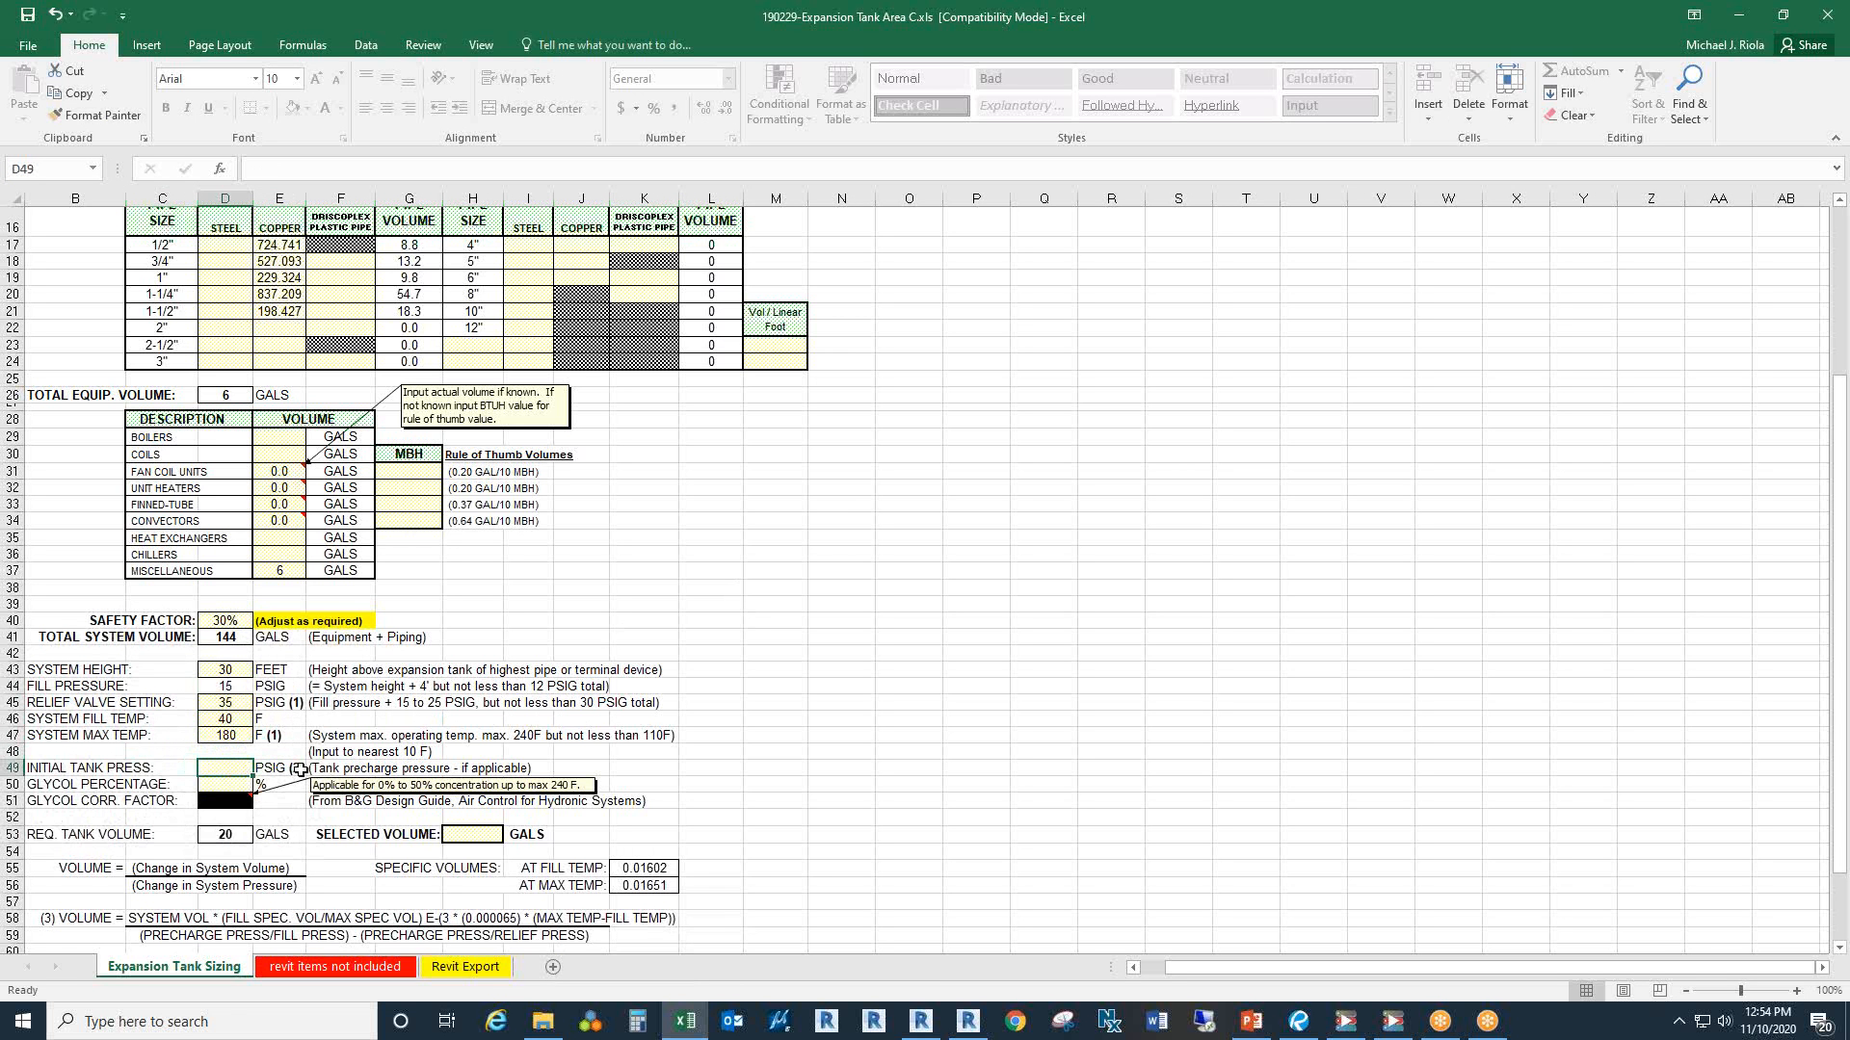
{"action": "scroll", "coordinate": [302, 770], "scroll_direction": "down", "scroll_amount": 1}
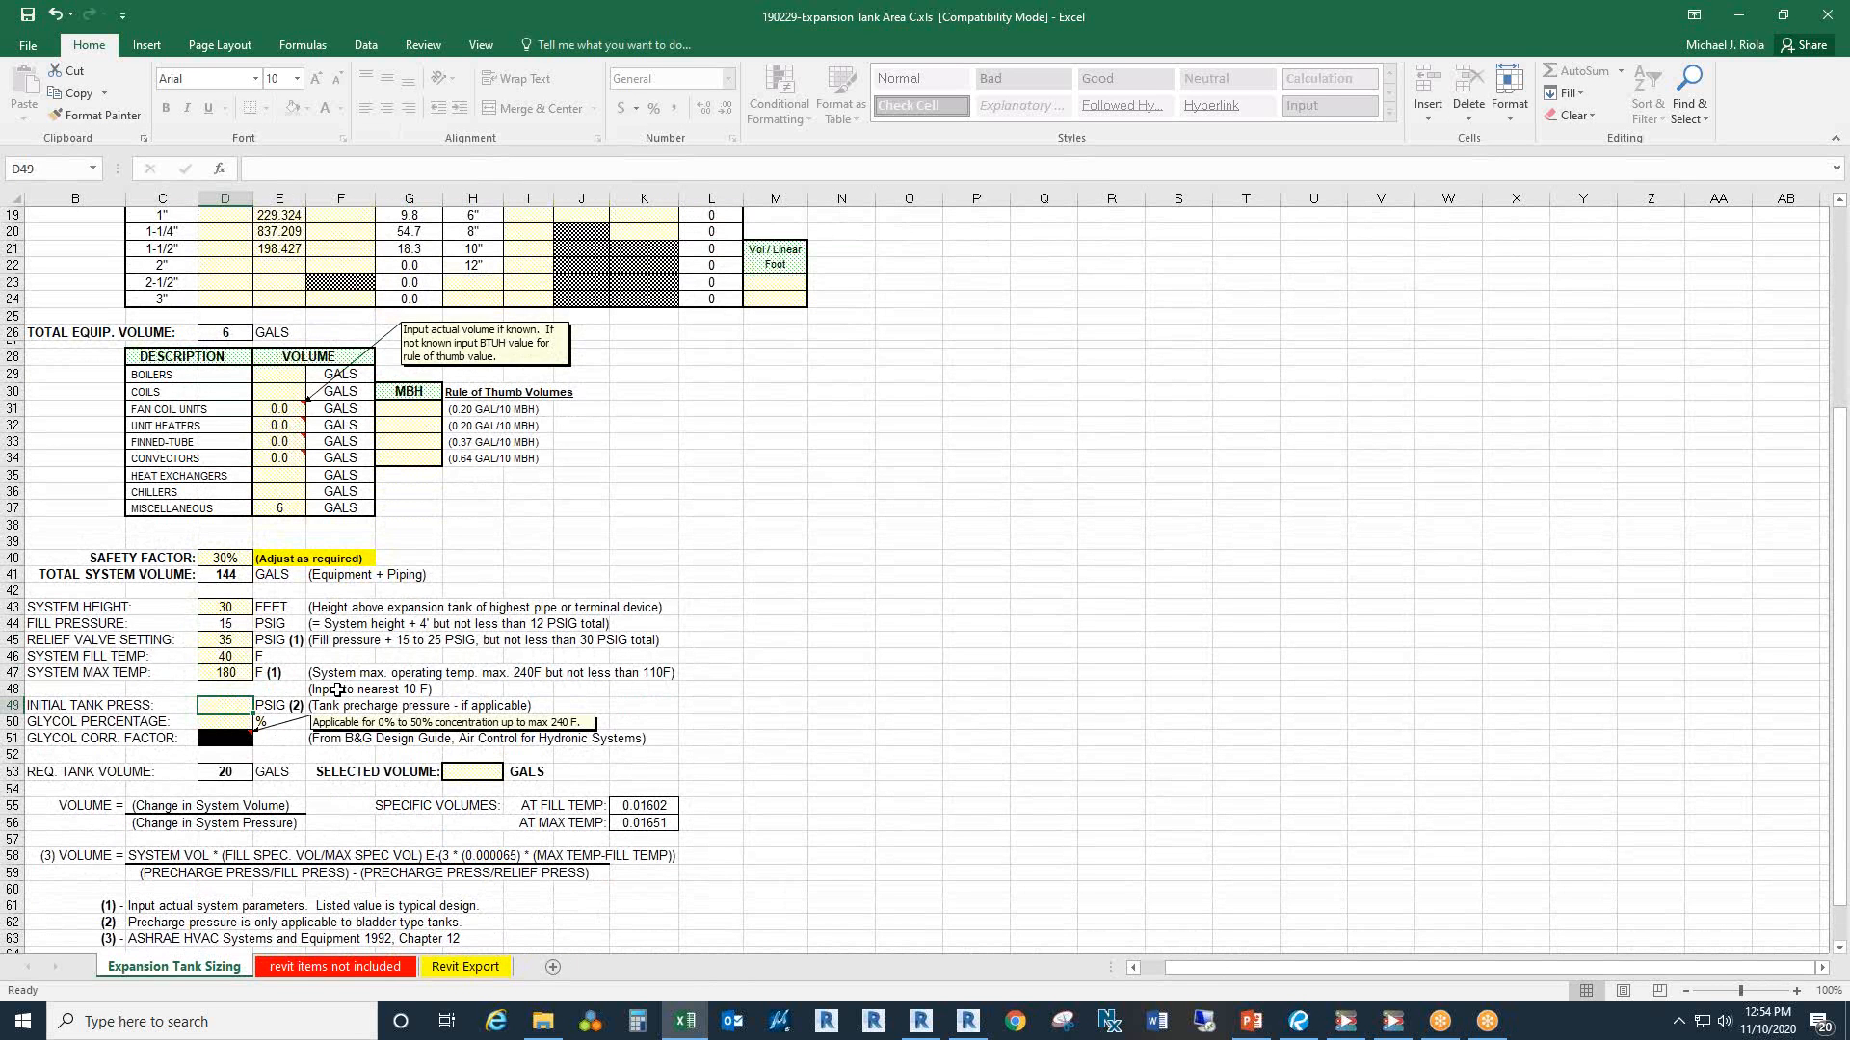
{"action": "type", "text": "15"}
{"action": "key", "text": "Return"}
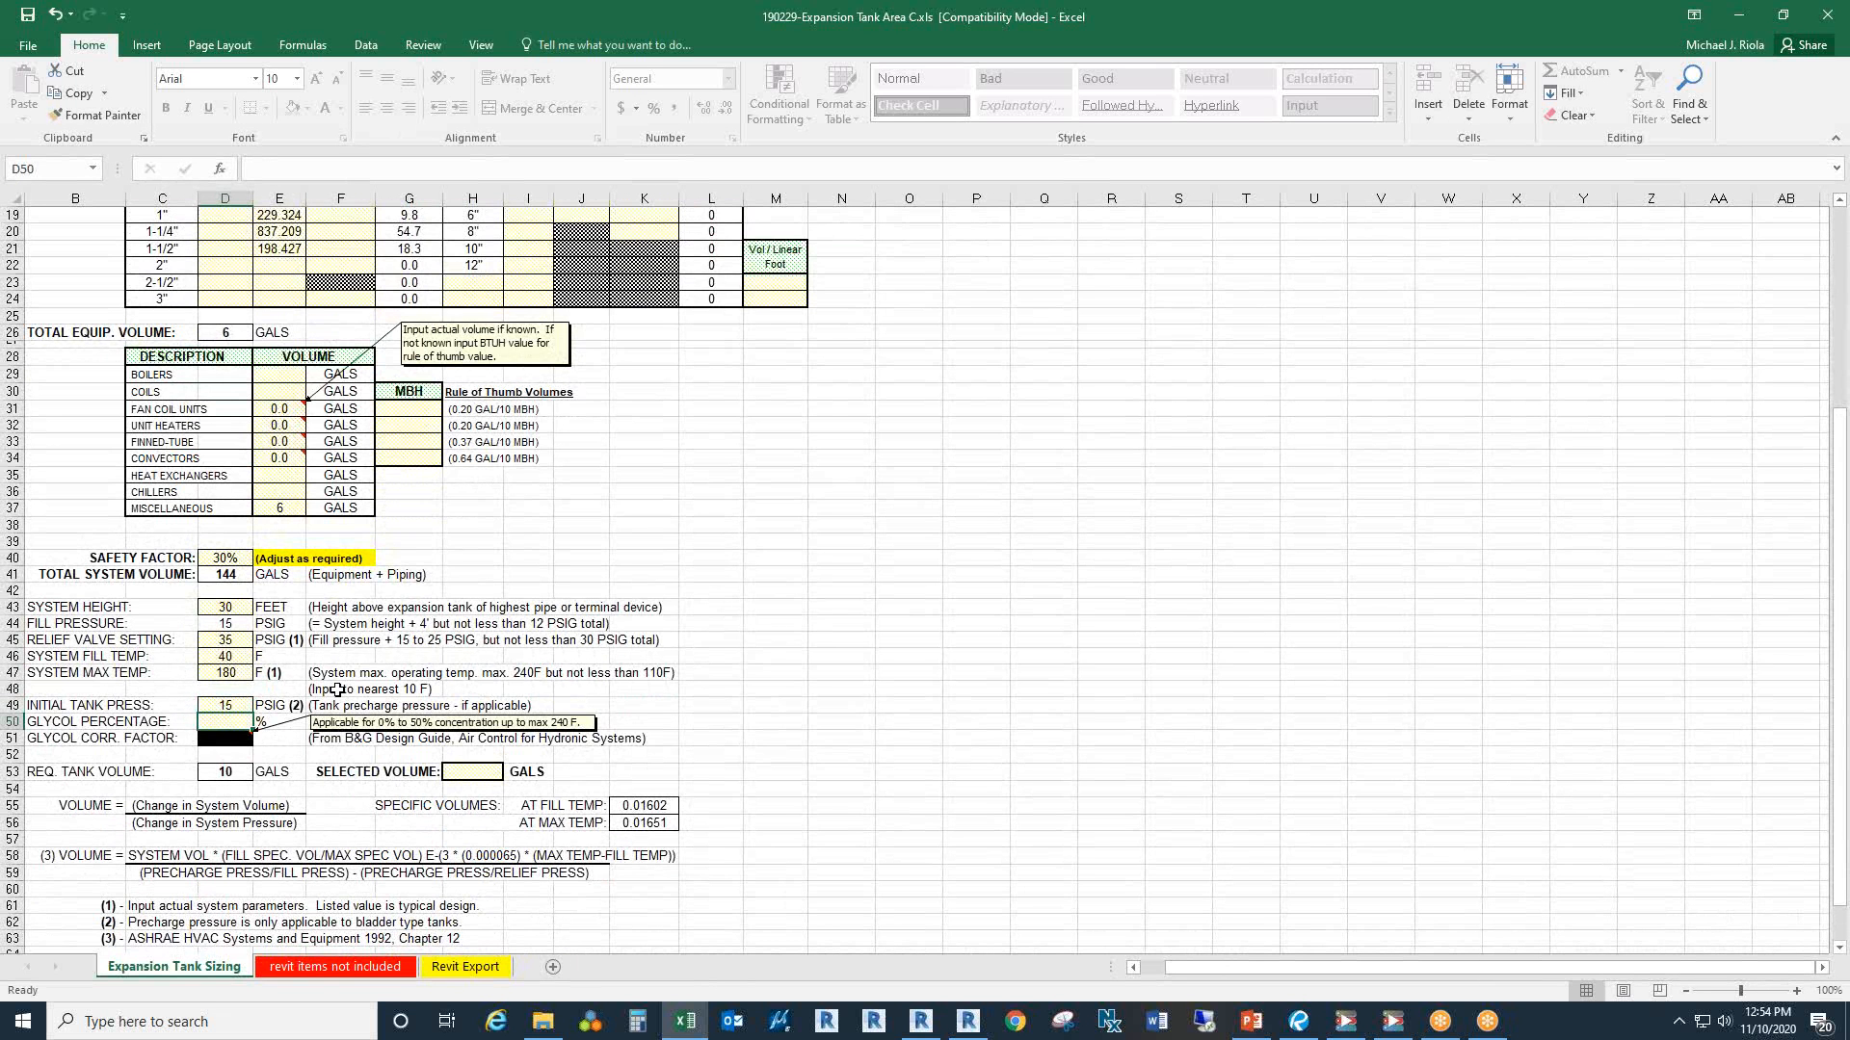
Step: Review the required tank volume, the selected volume cell and the fill pressure rule on Expansion Tank Sizing
{"action": "left_click", "coordinate": [224, 774]}
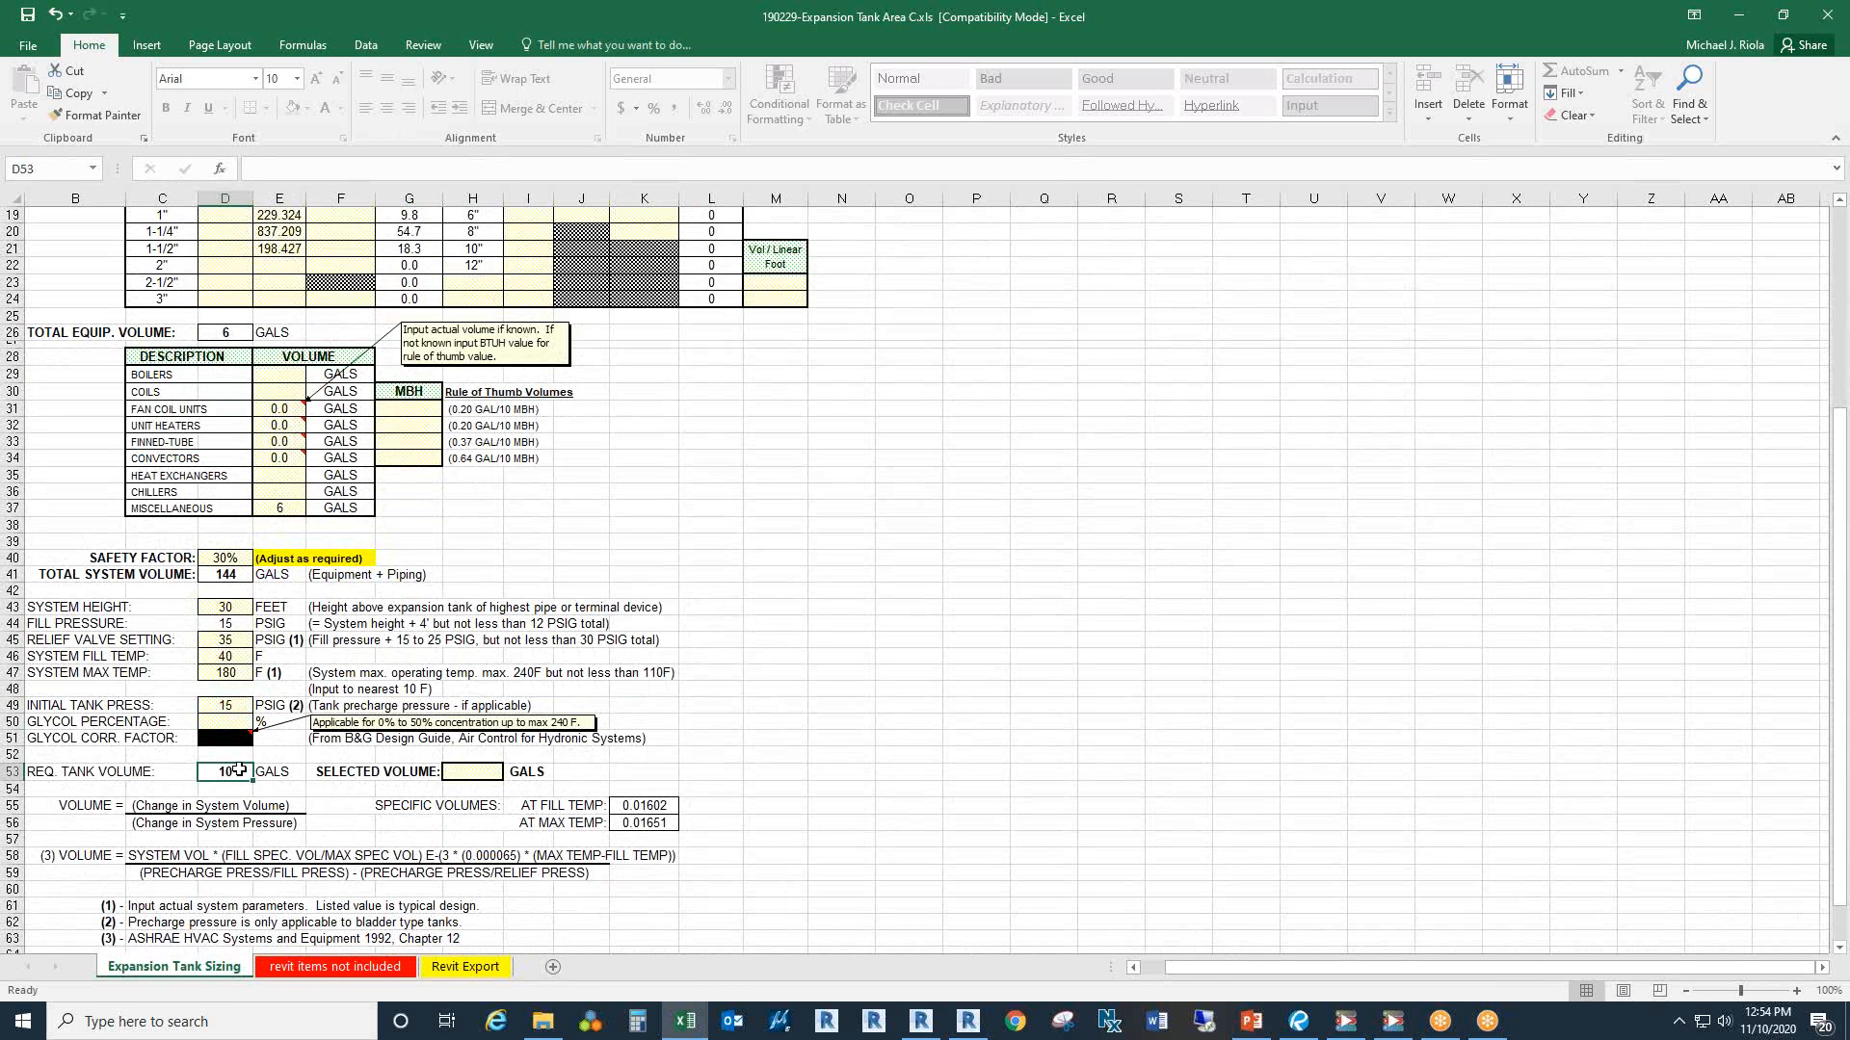
{"action": "left_click", "coordinate": [476, 778]}
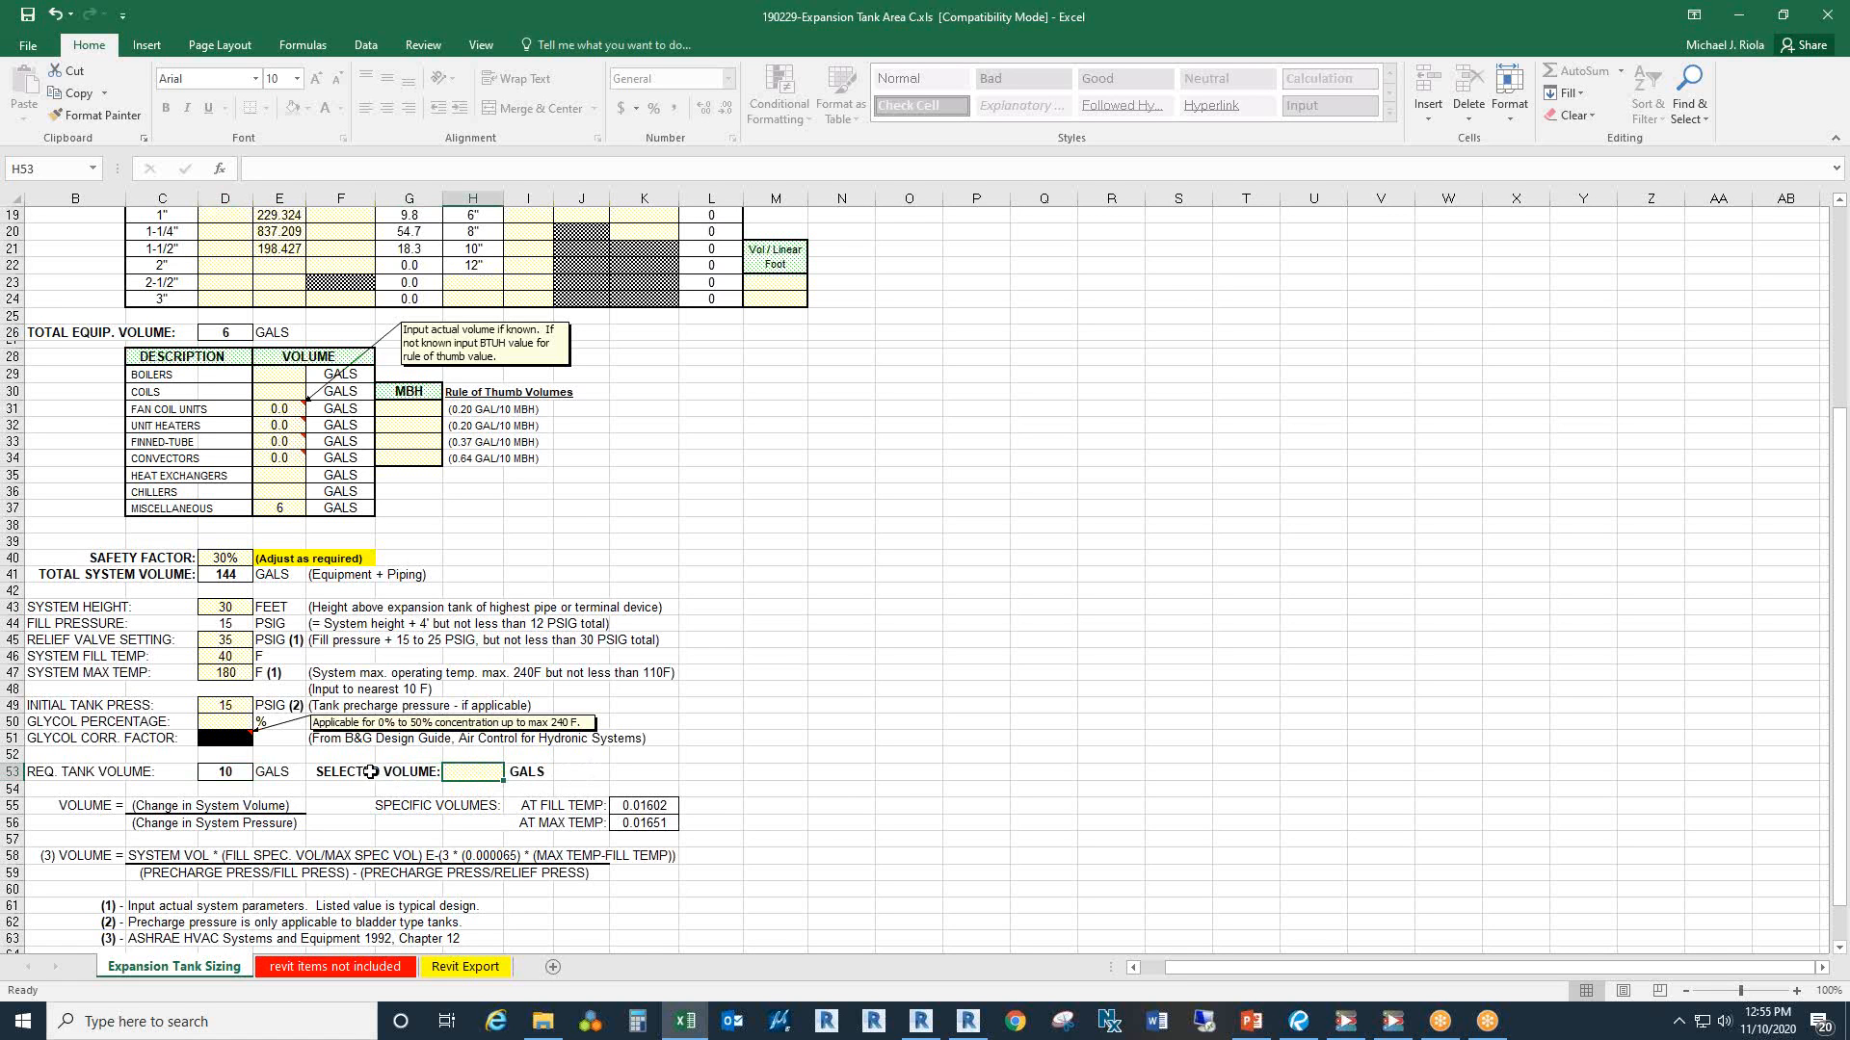
{"action": "left_click", "coordinate": [658, 710]}
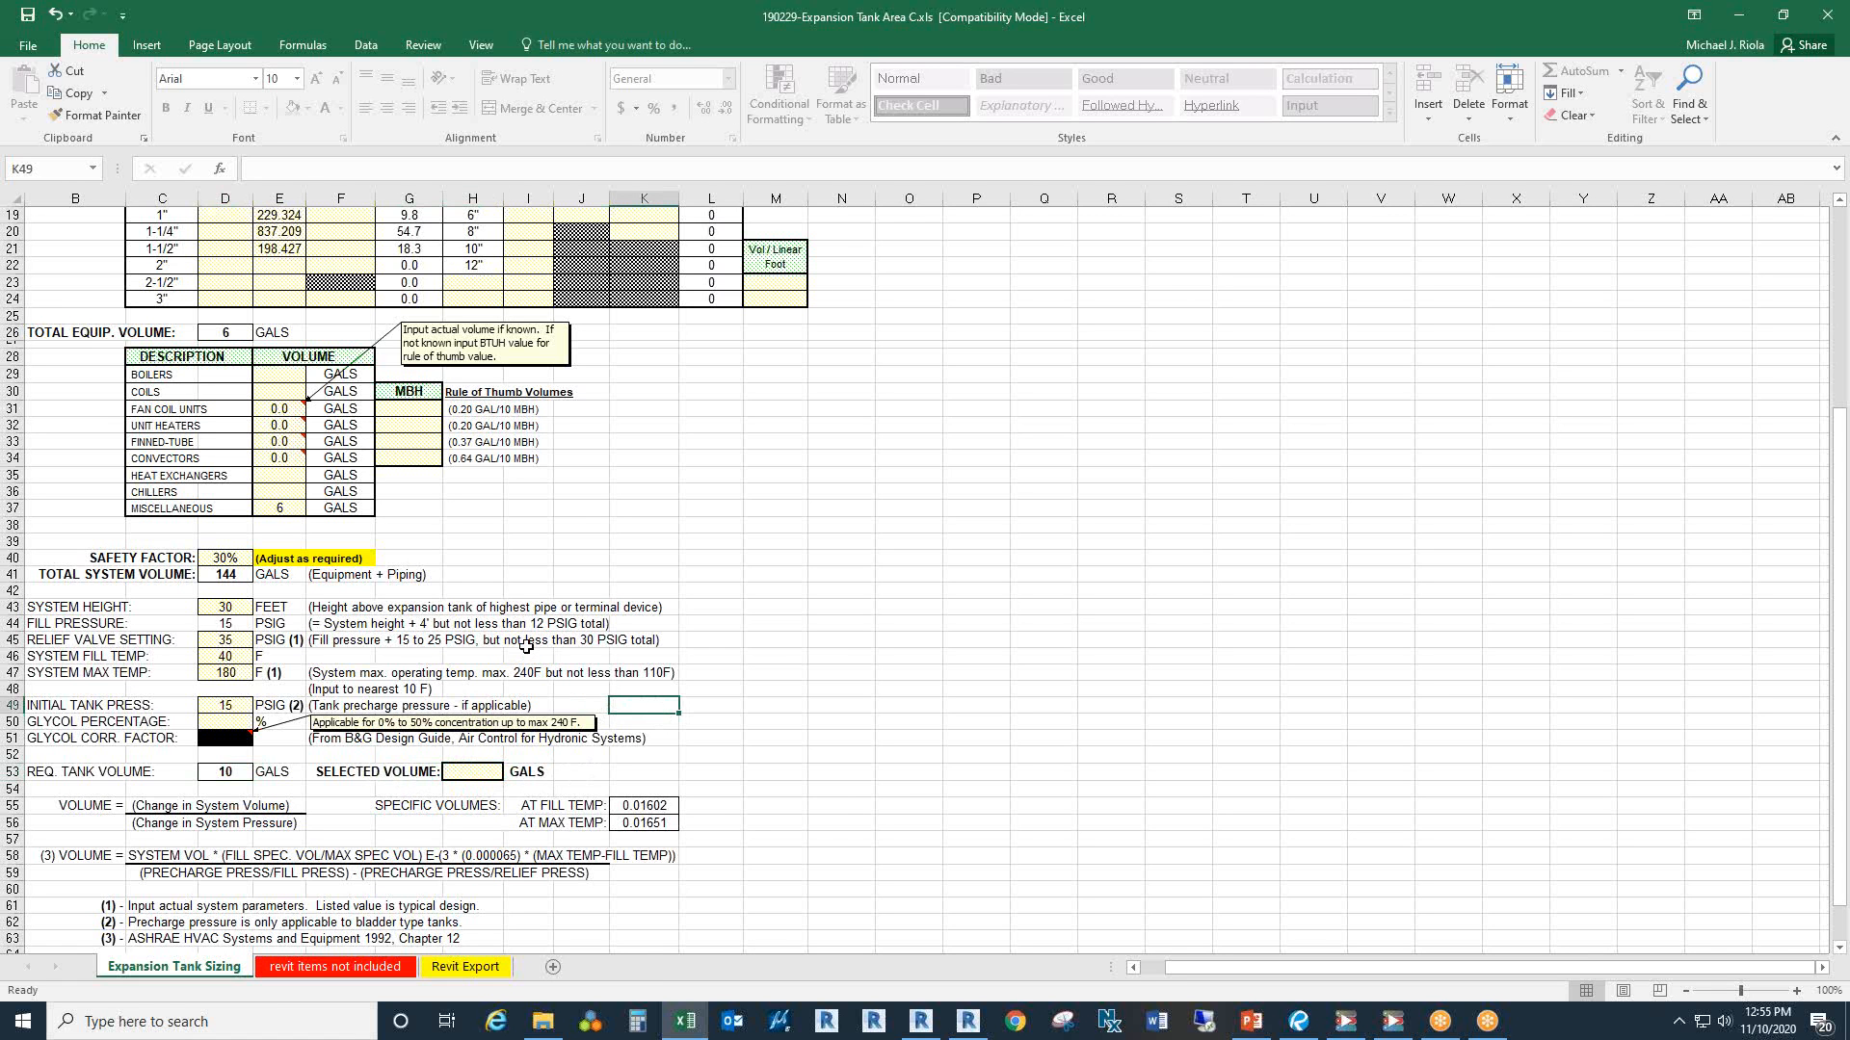
{"action": "left_click", "coordinate": [491, 626]}
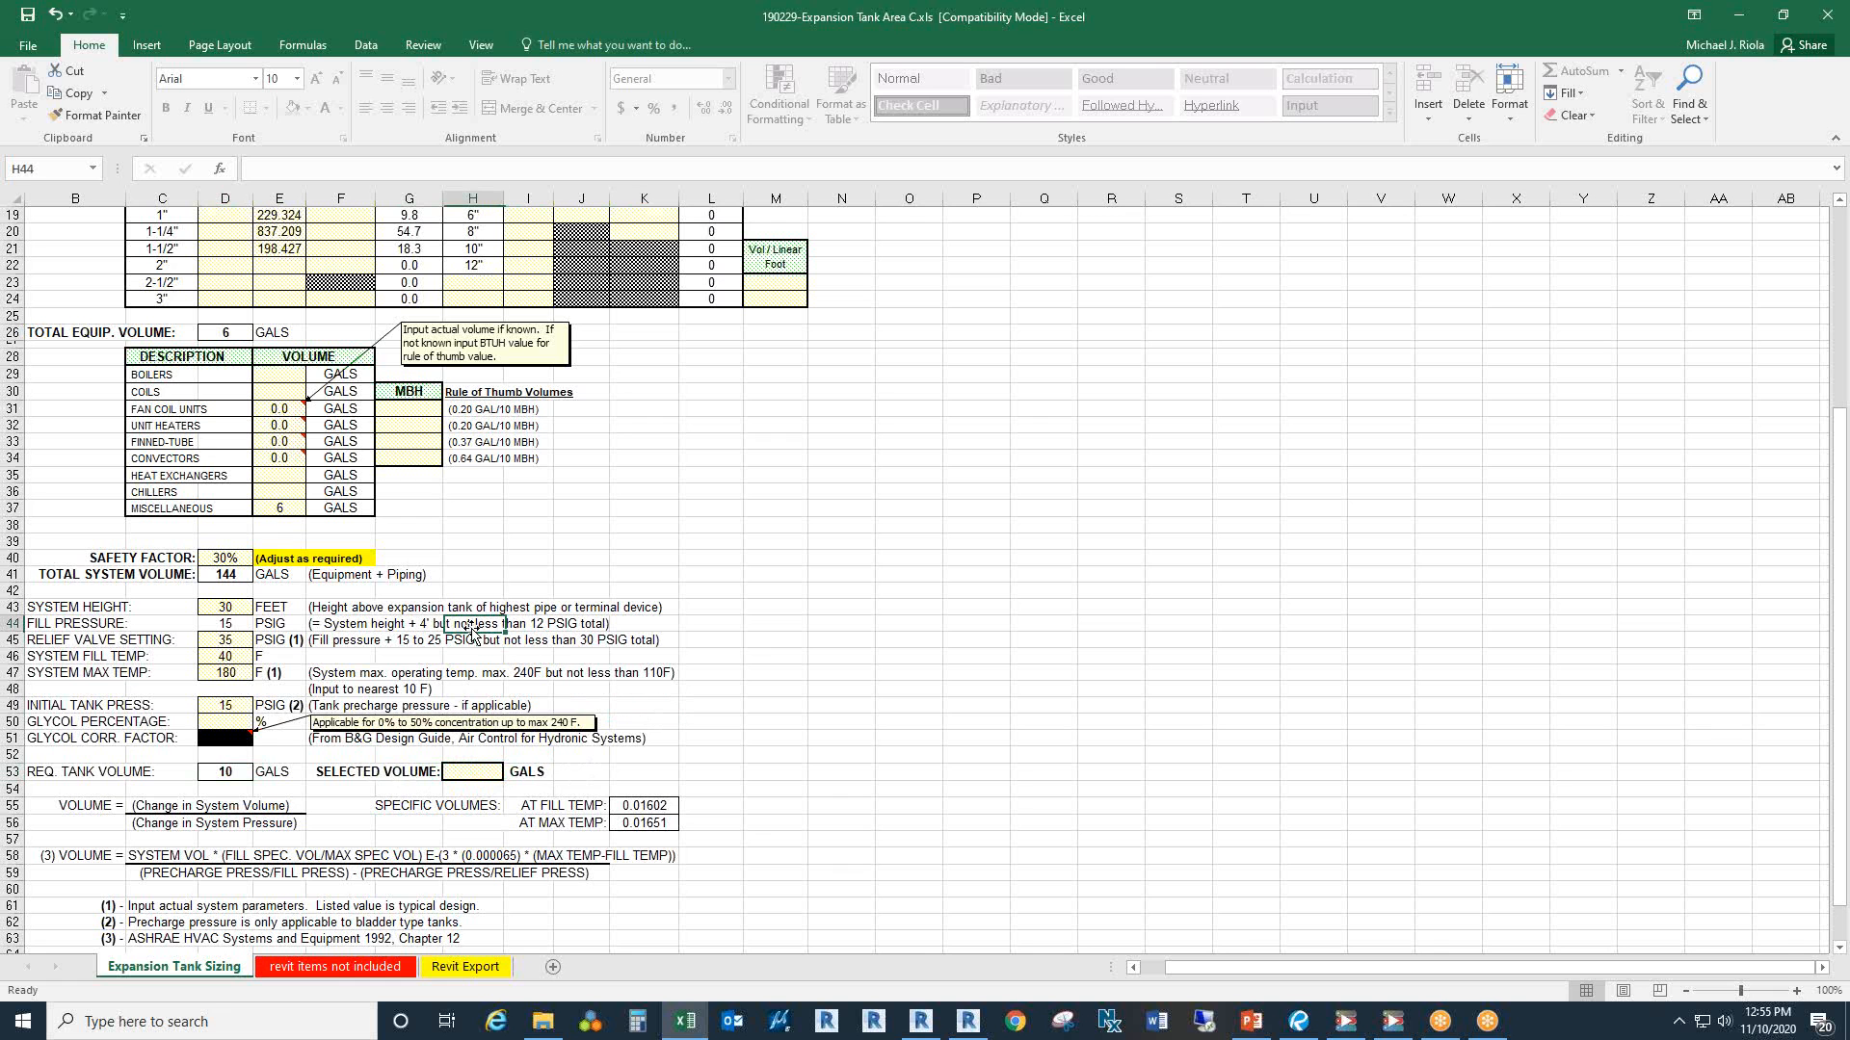
{"action": "left_click", "coordinate": [344, 622]}
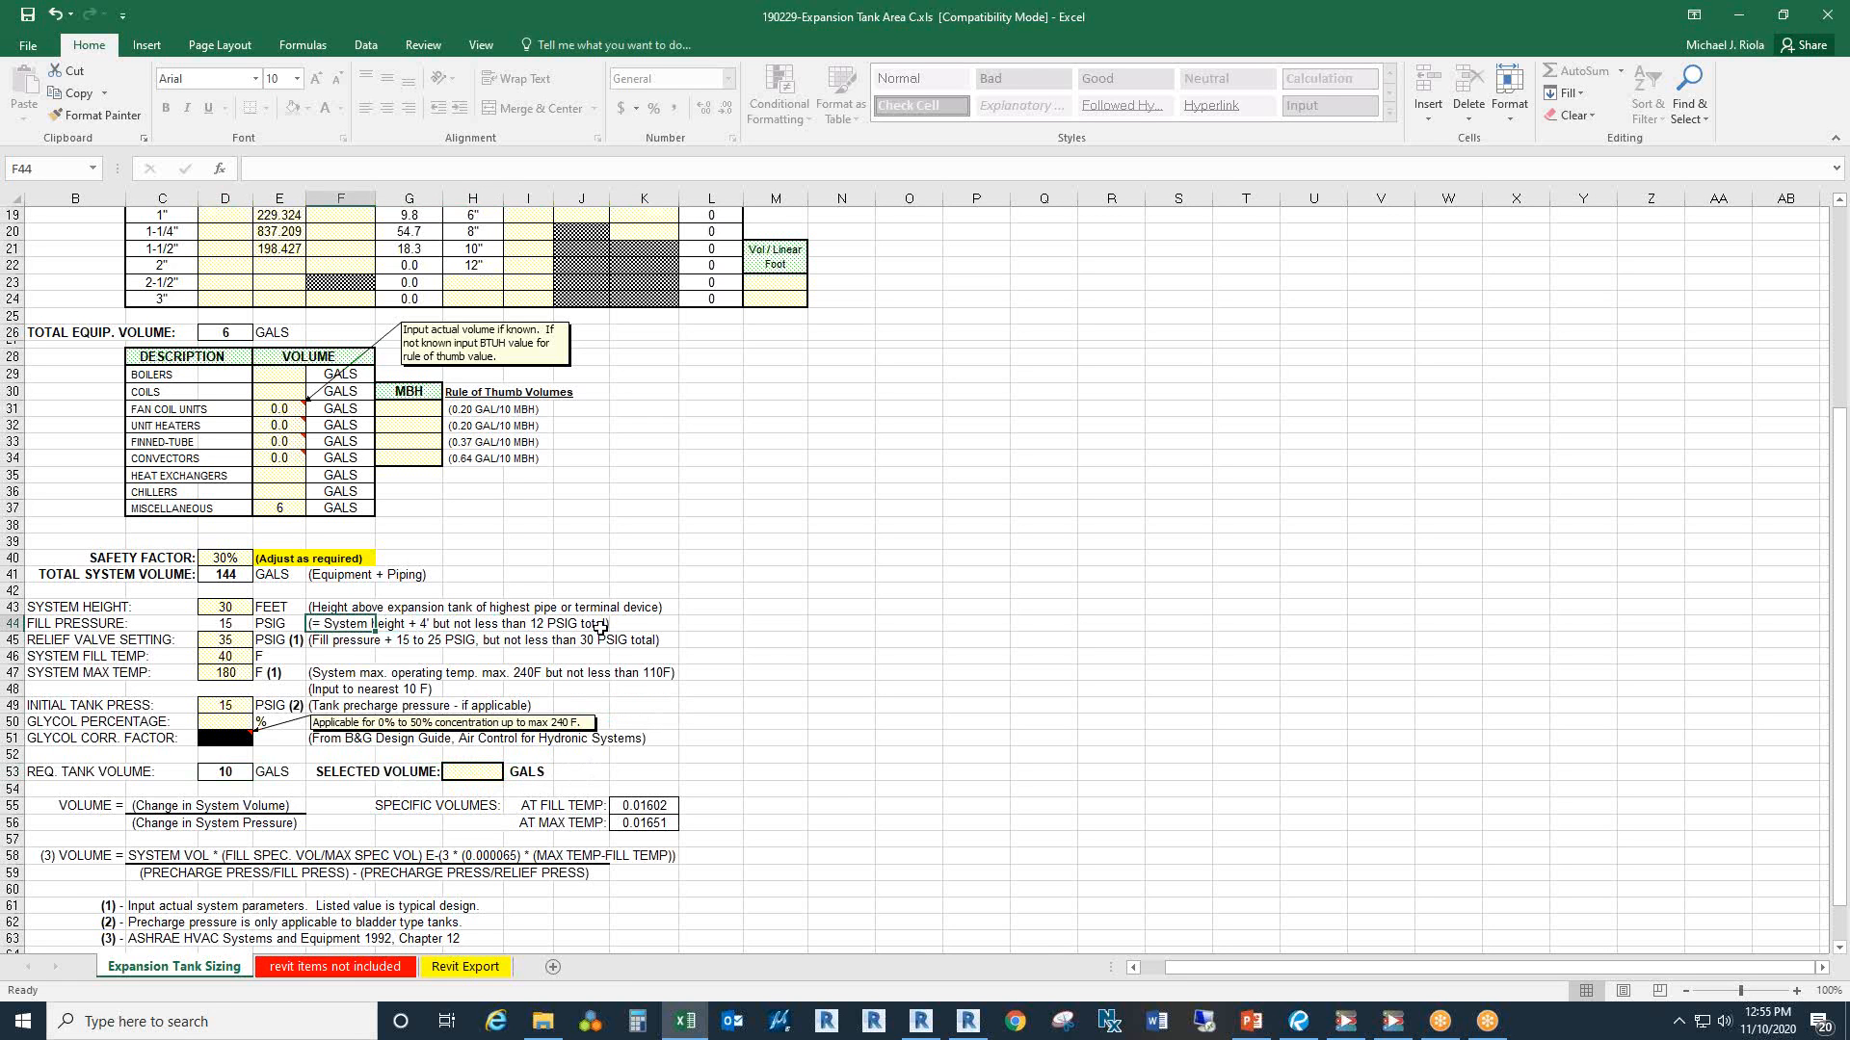
{"action": "left_click", "coordinate": [632, 623]}
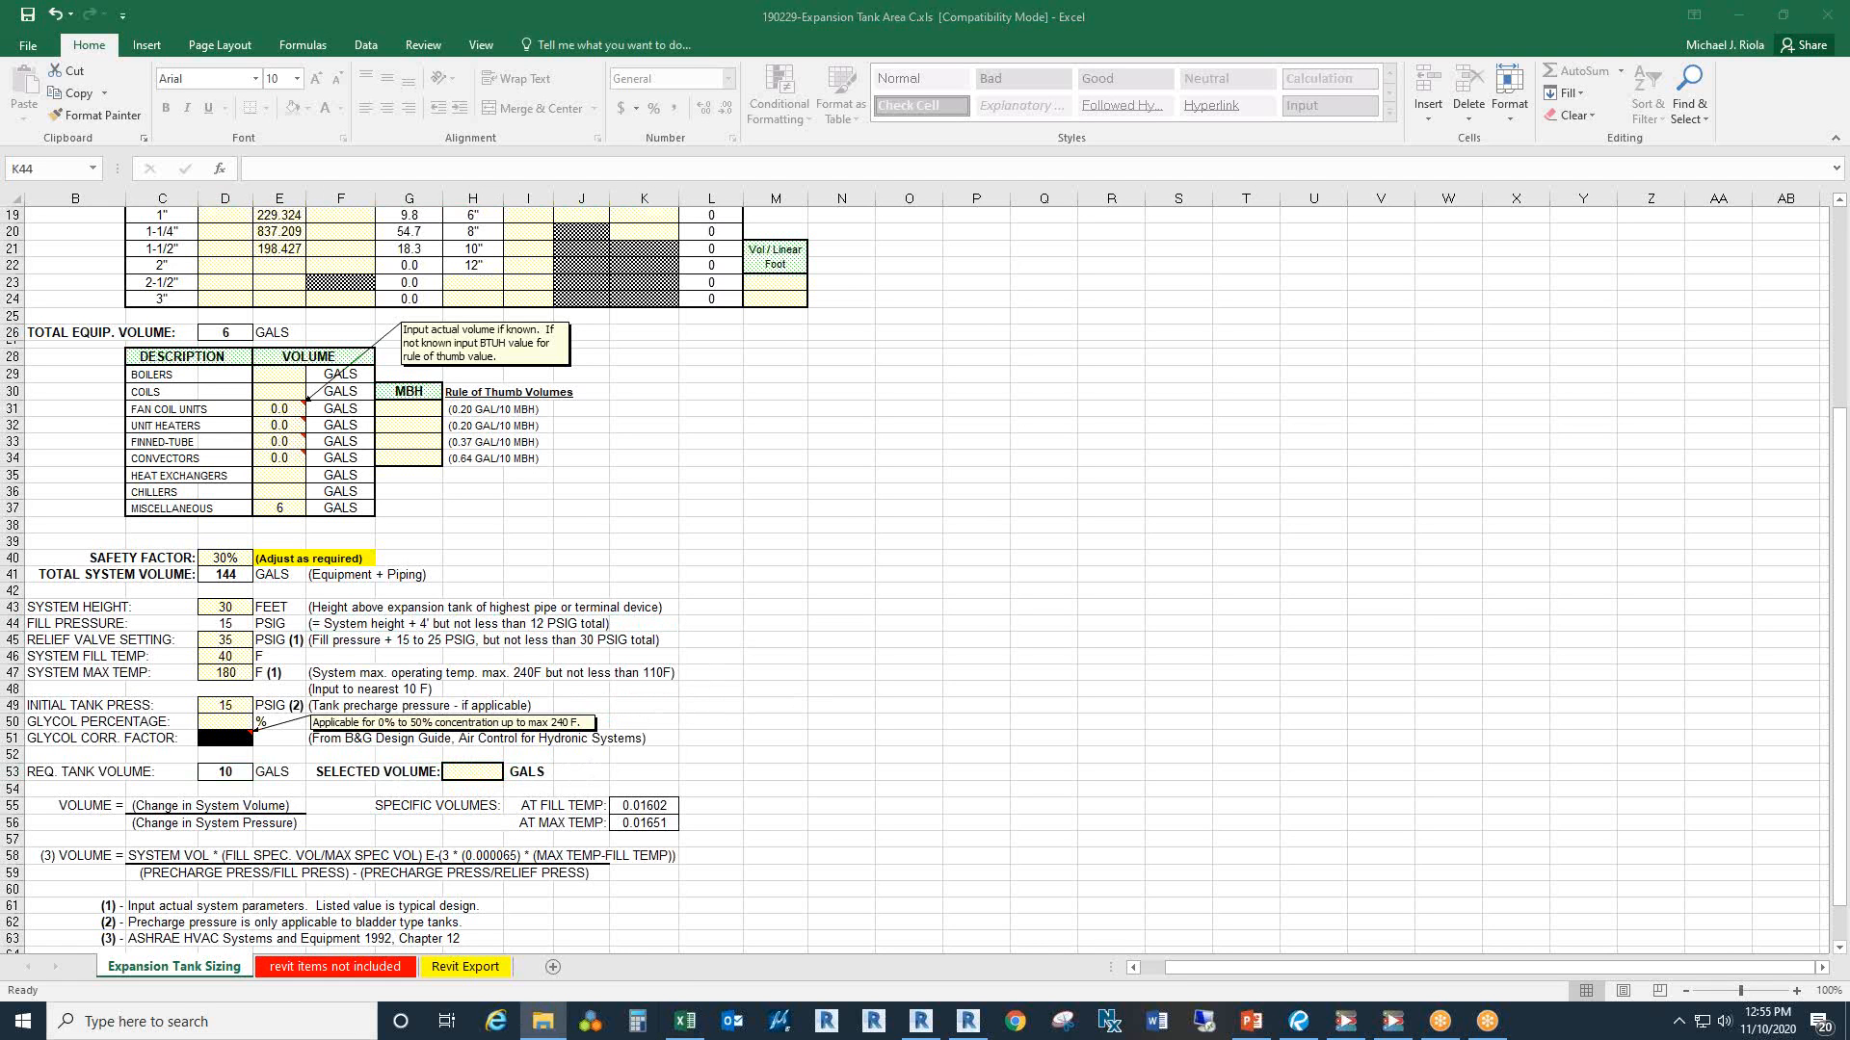
Step: Bring up the 190229 Hot Water Pump Head Calc workbook and examine its equipment pressure drops and the propylene and ethylene glycol percentage cells
{"action": "double_click", "coordinate": [1175, 29]}
{"action": "left_click", "coordinate": [1643, 154]}
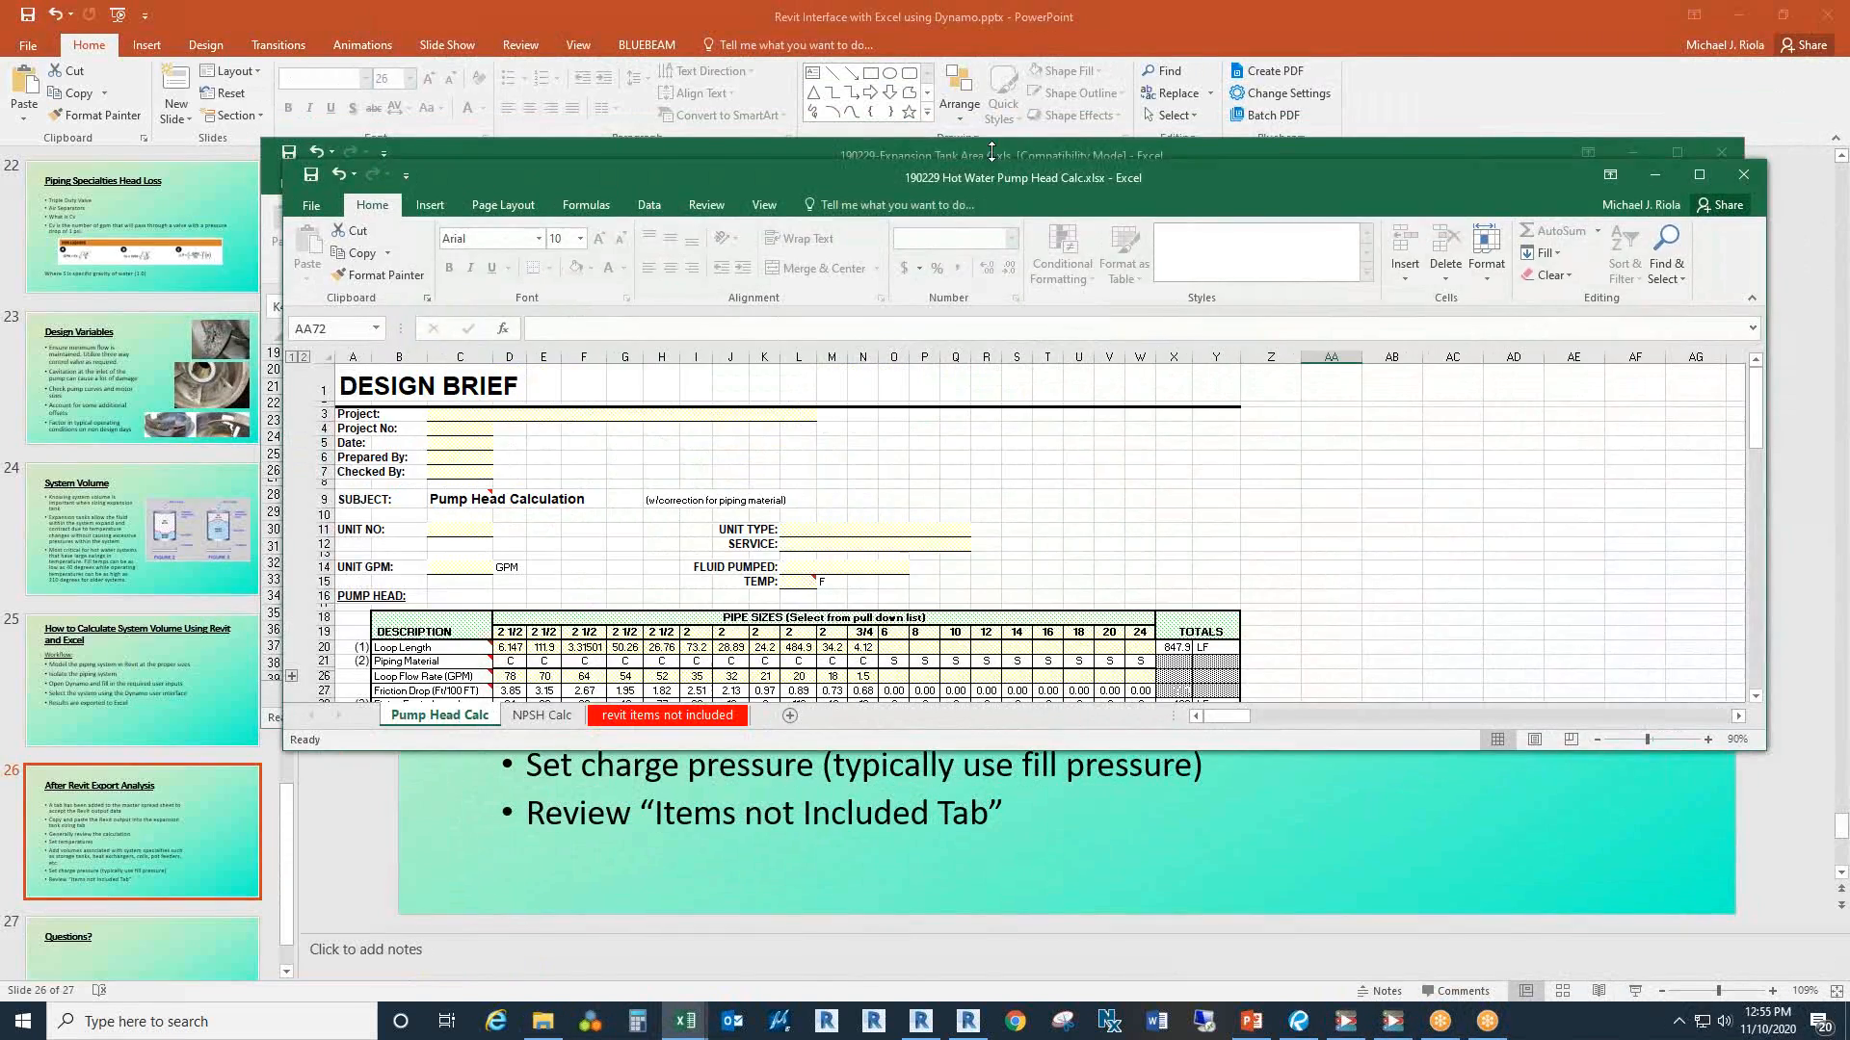
{"action": "double_click", "coordinate": [991, 151]}
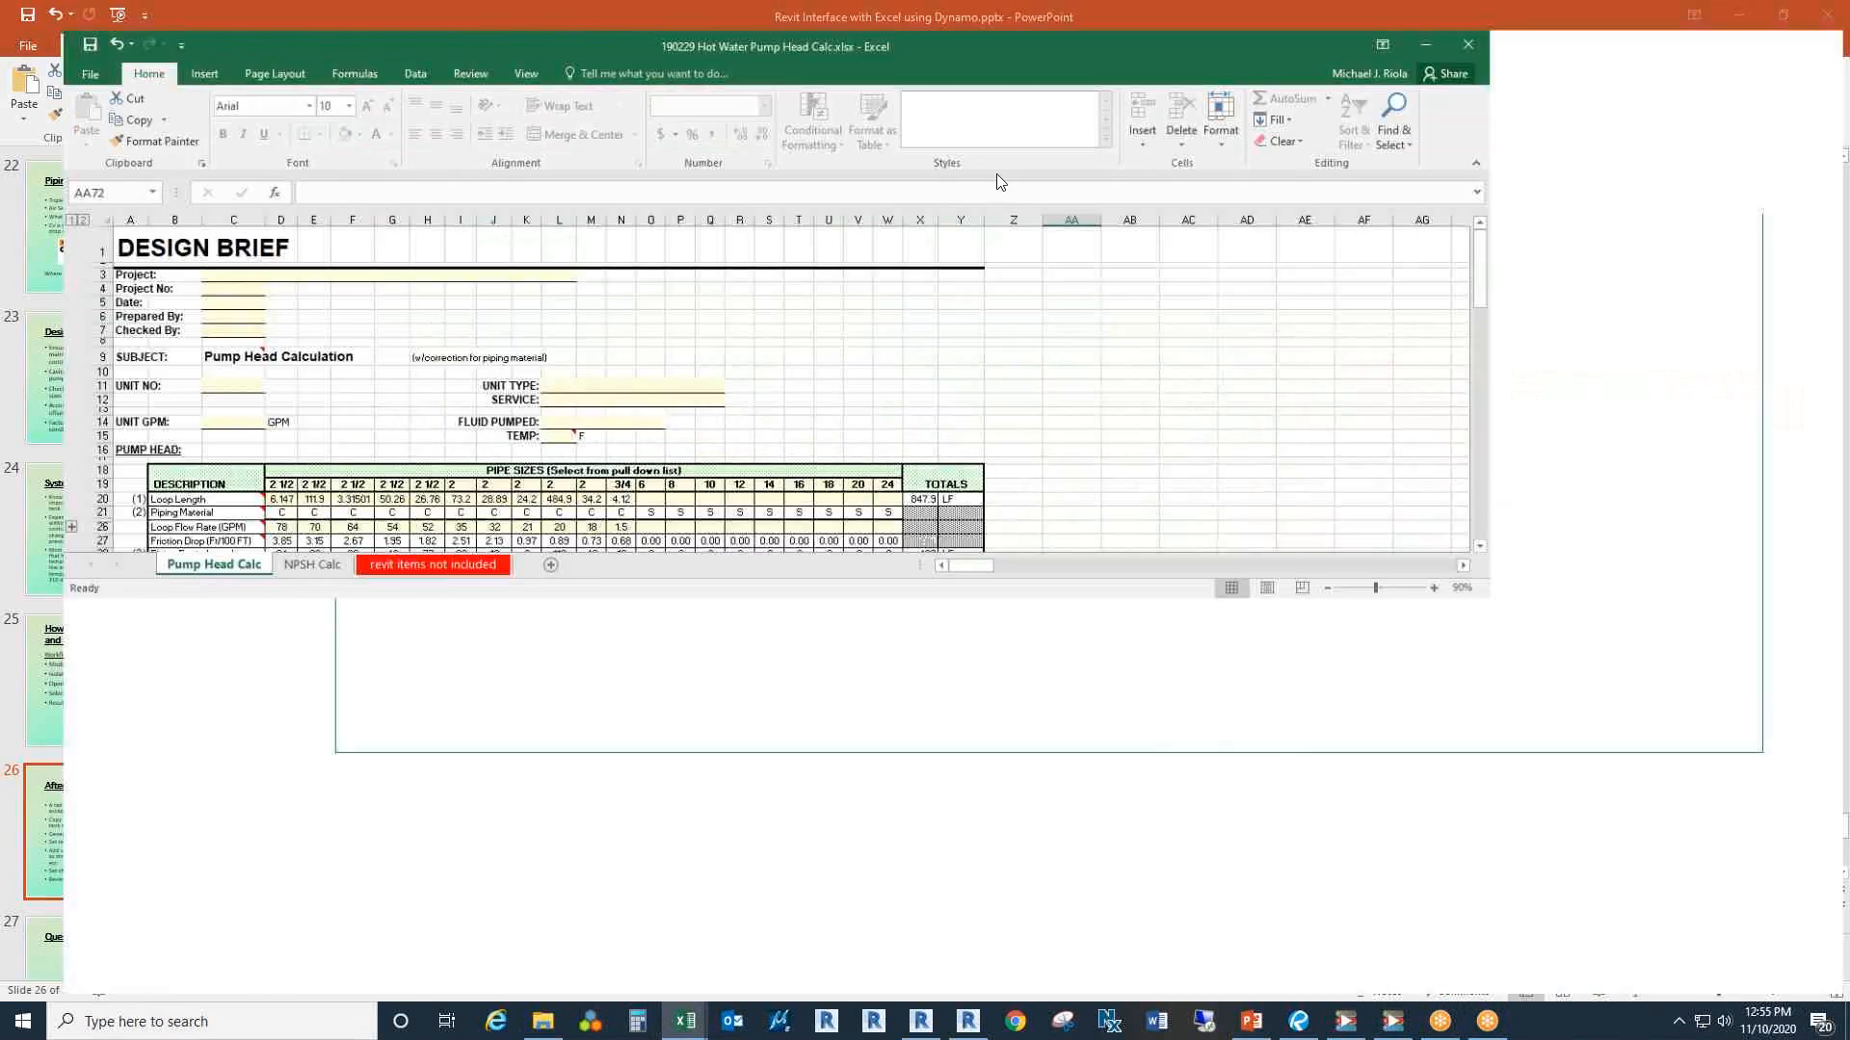
{"action": "scroll", "coordinate": [560, 723], "scroll_direction": "down", "scroll_amount": 10}
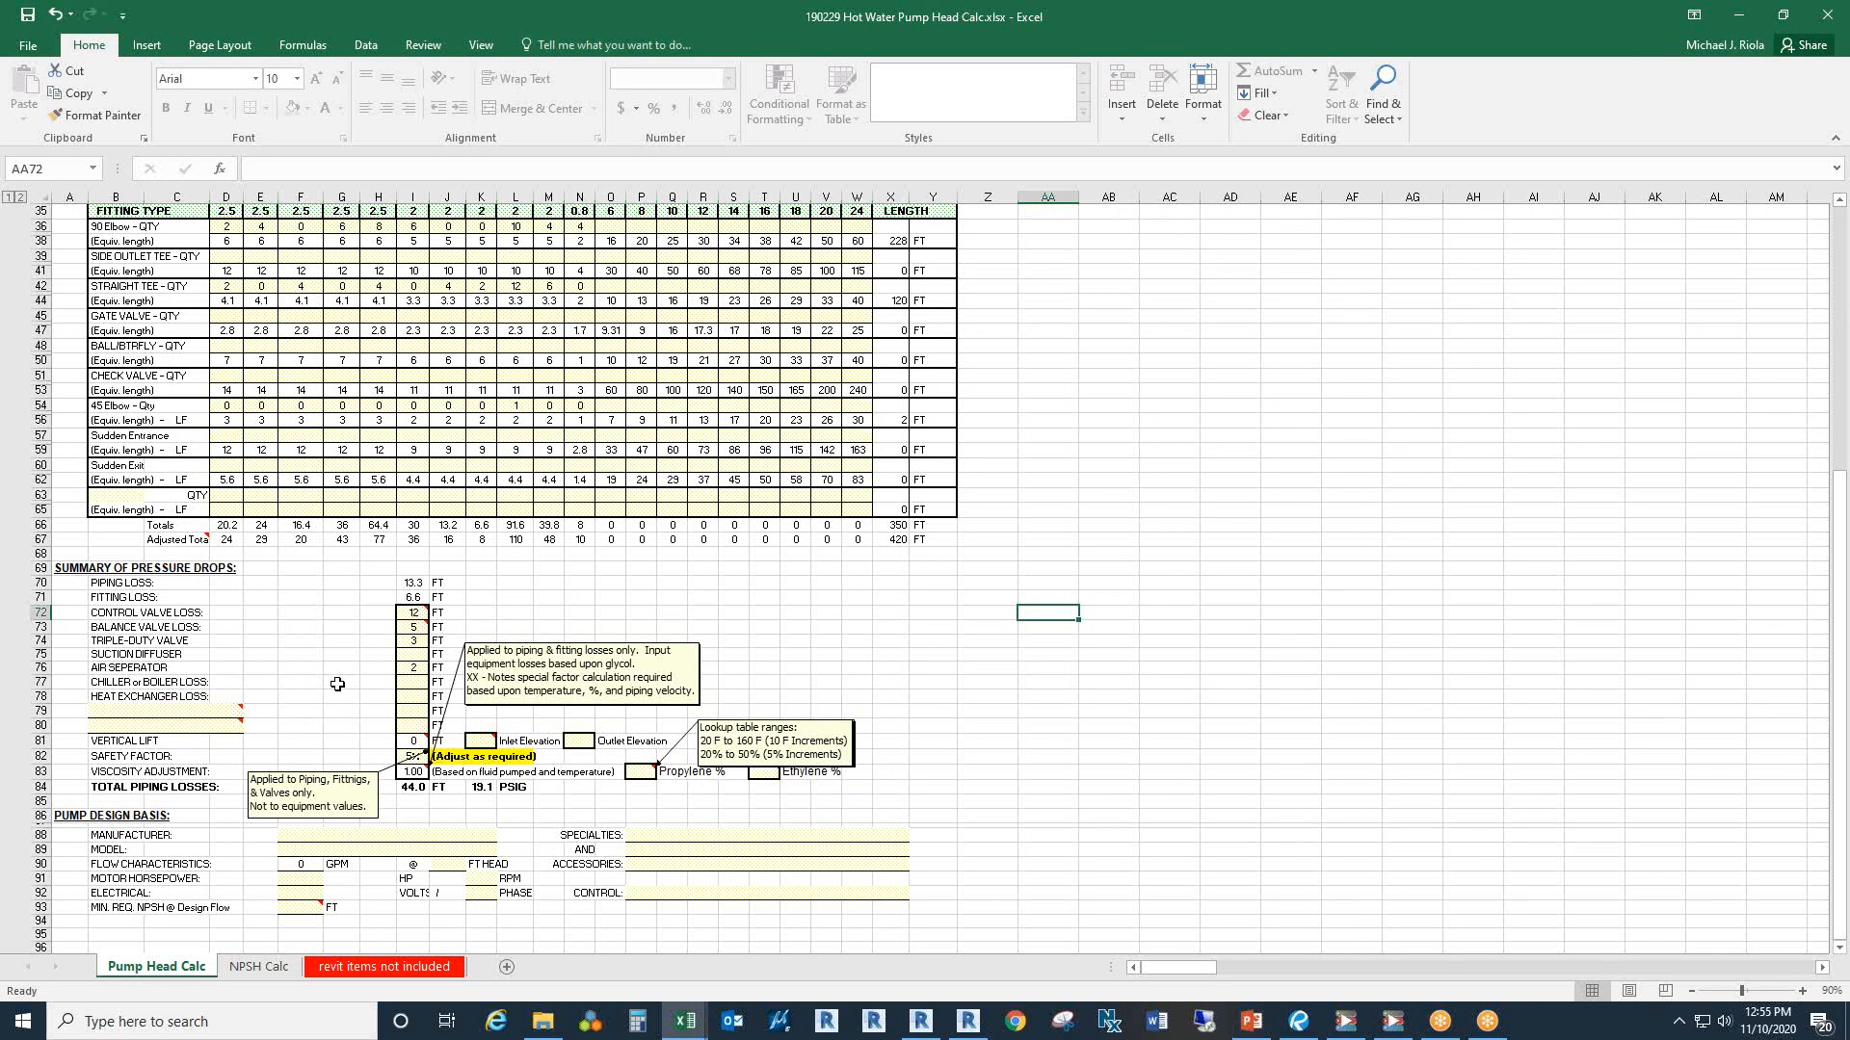
{"action": "left_click_drag", "start_coordinate": [405, 655], "coordinate": [415, 725]}
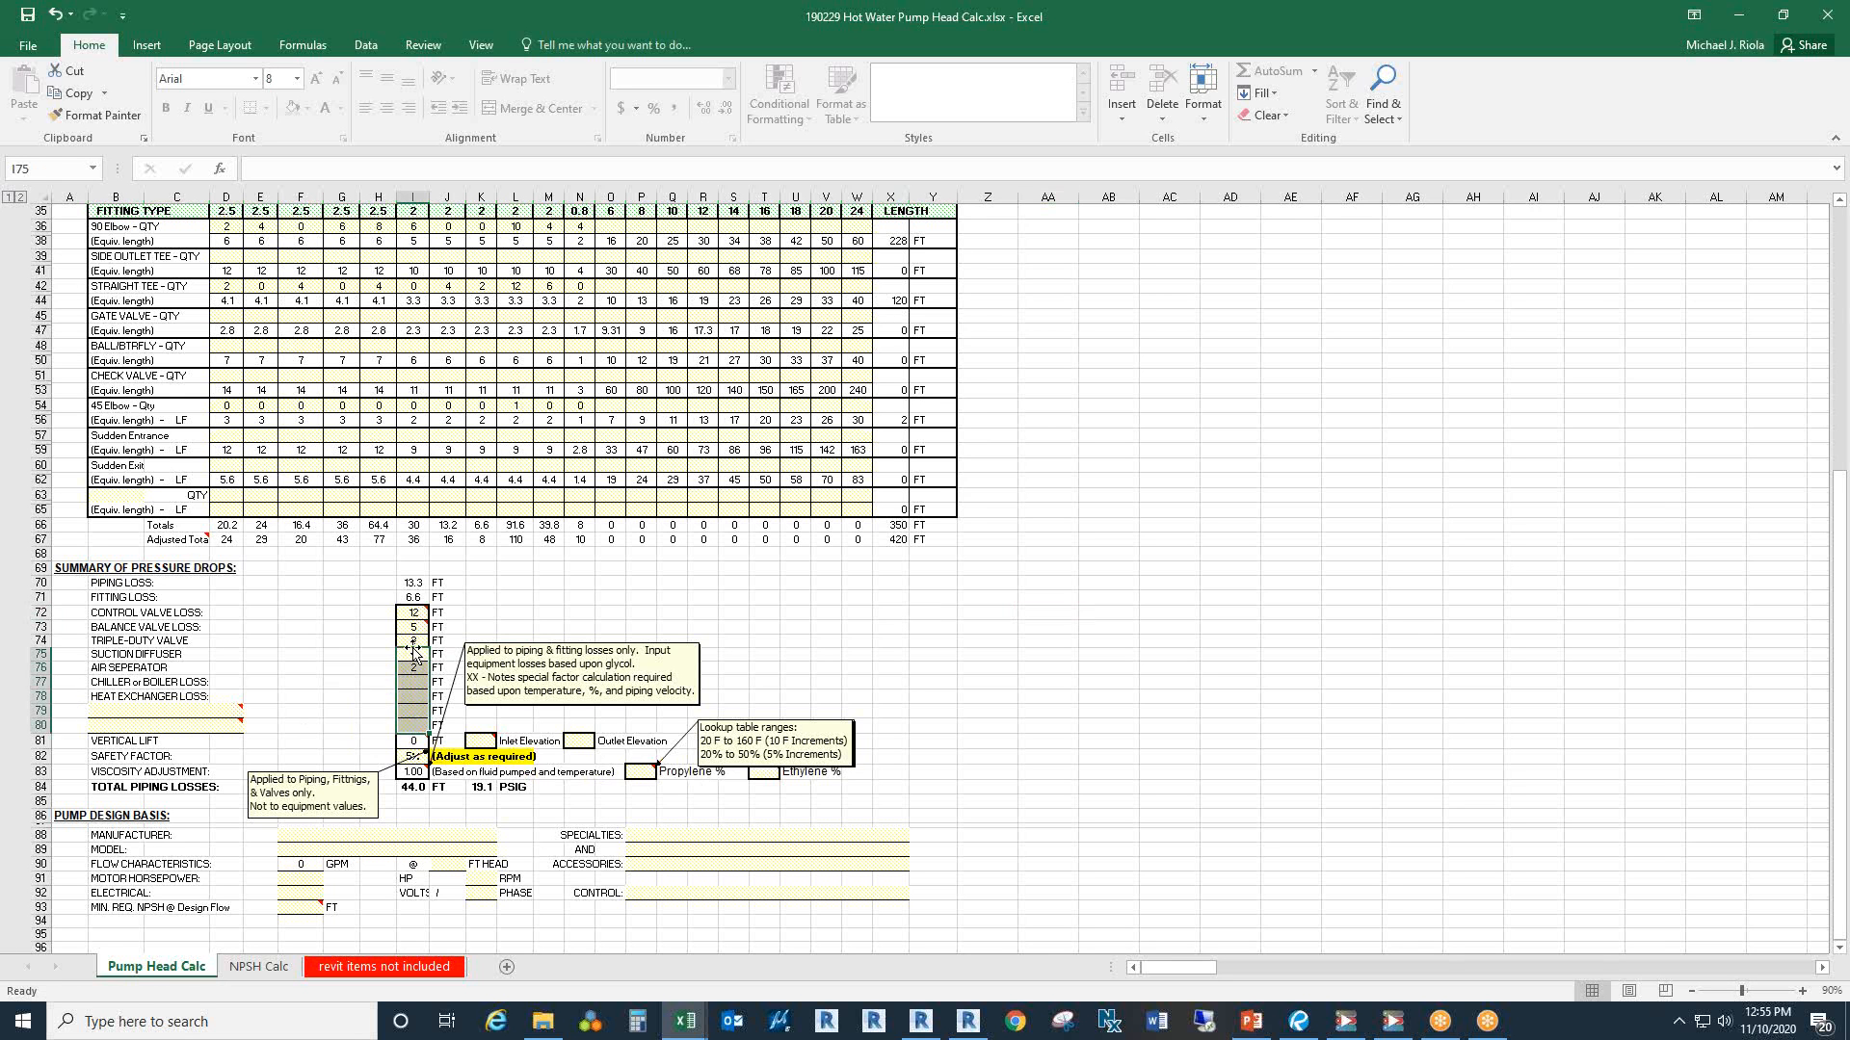
{"action": "mouse_move", "coordinate": [420, 625]}
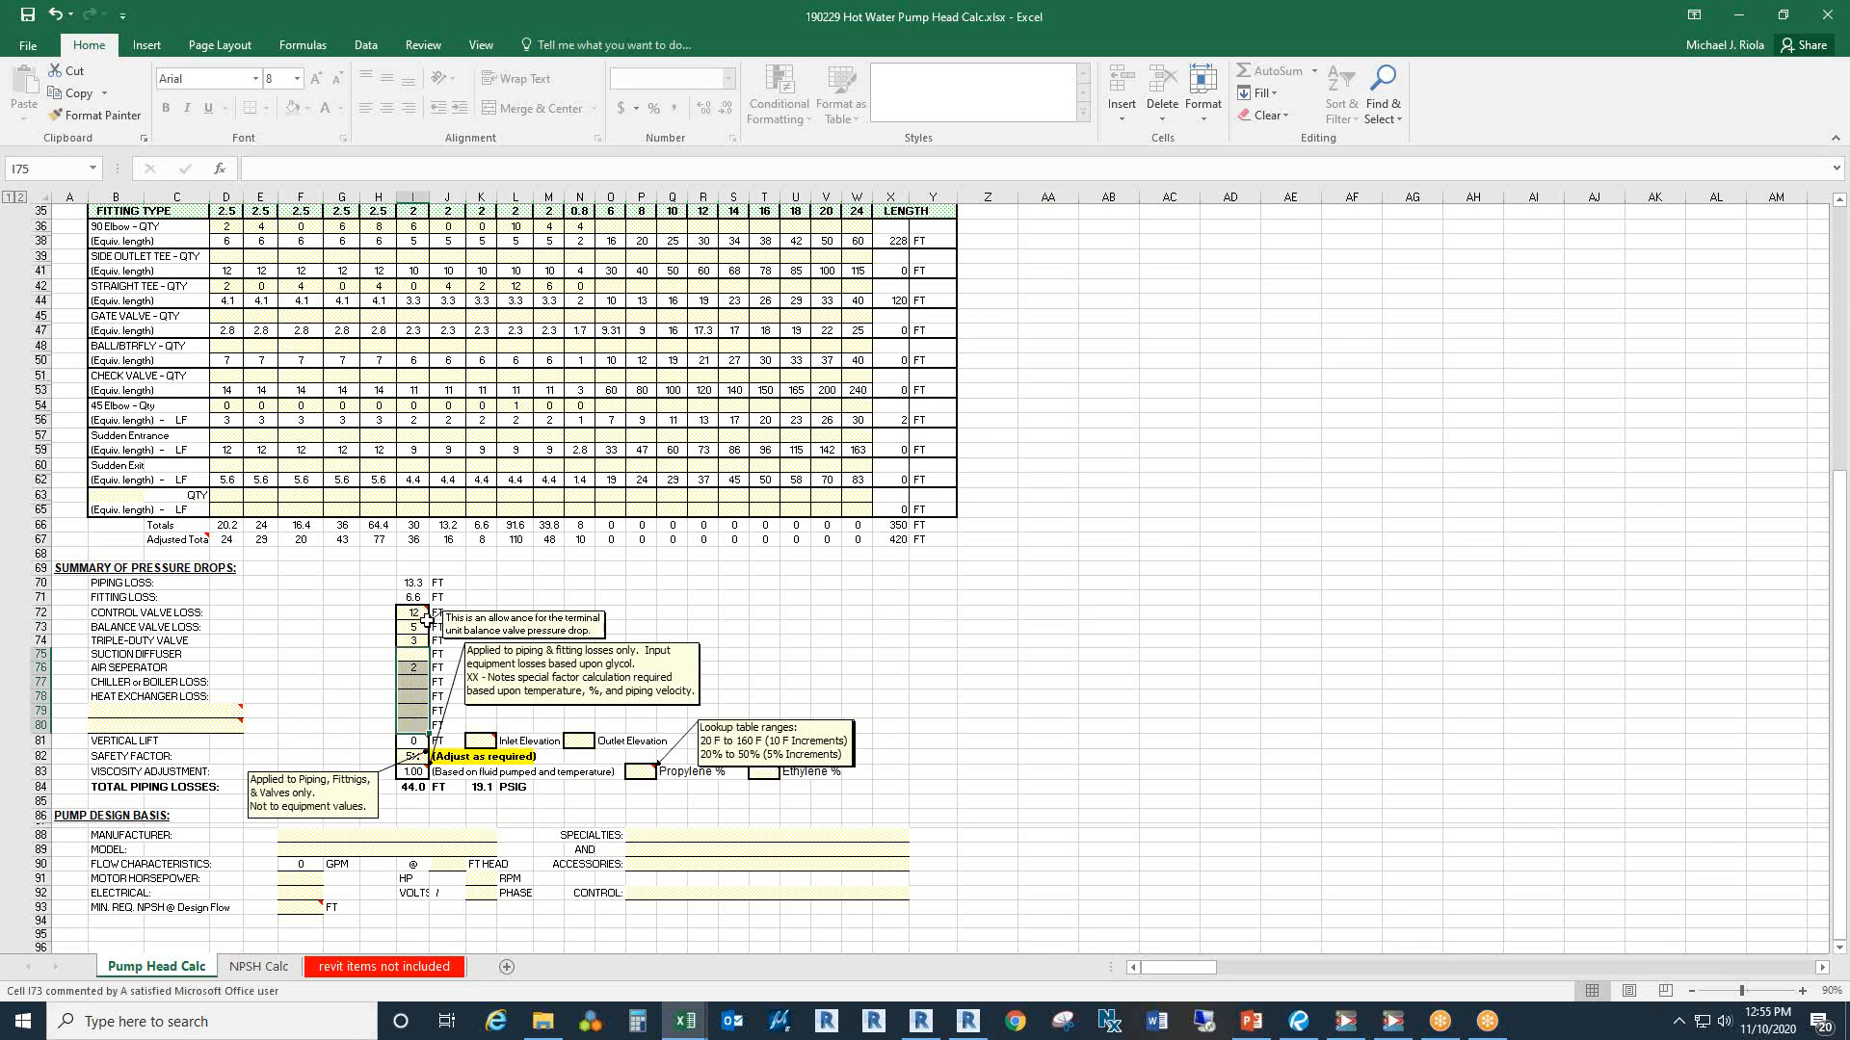
{"action": "left_click", "coordinate": [642, 776]}
{"action": "left_click", "coordinate": [753, 773]}
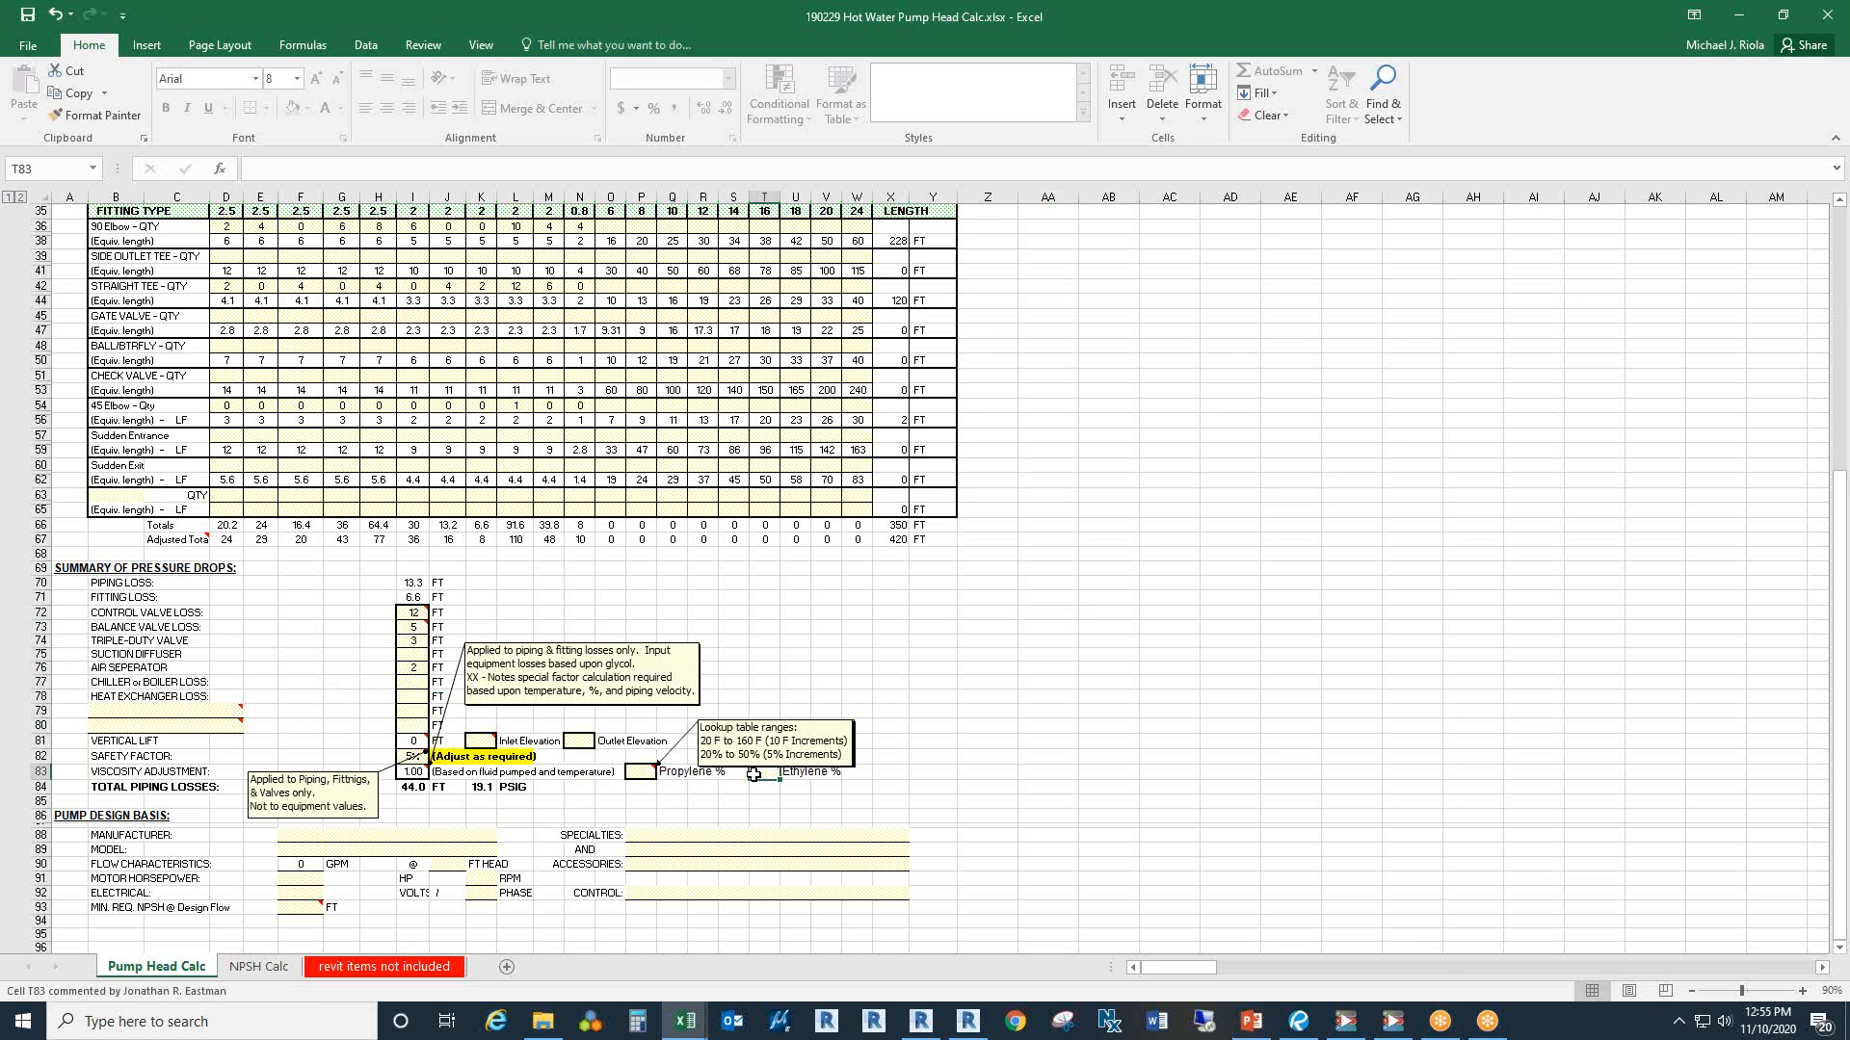
{"action": "left_click", "coordinate": [640, 772]}
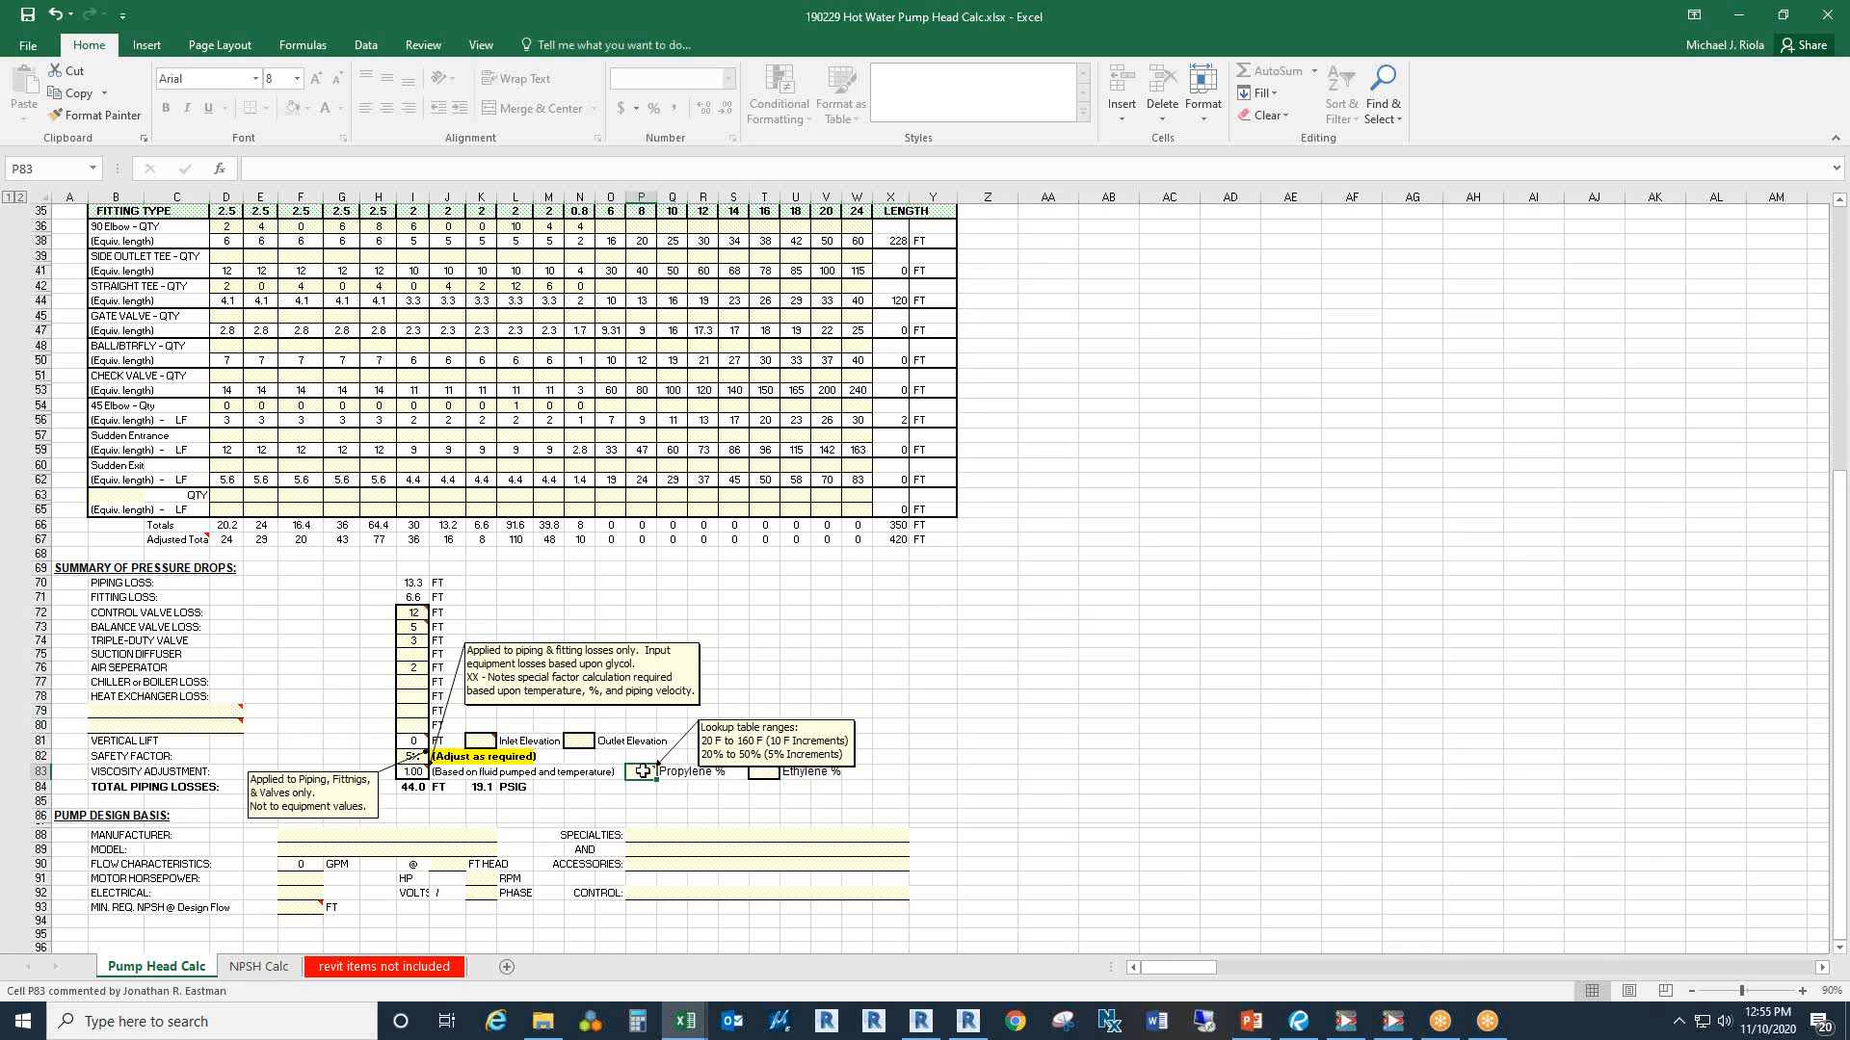
Step: Set the Excel workbooks aside, return to the PowerPoint presentation and show the Questions? slide
{"action": "left_click_drag", "start_coordinate": [1285, 19], "coordinate": [1193, 247]}
{"action": "left_click", "coordinate": [1529, 242]}
{"action": "left_click", "coordinate": [1709, 156]}
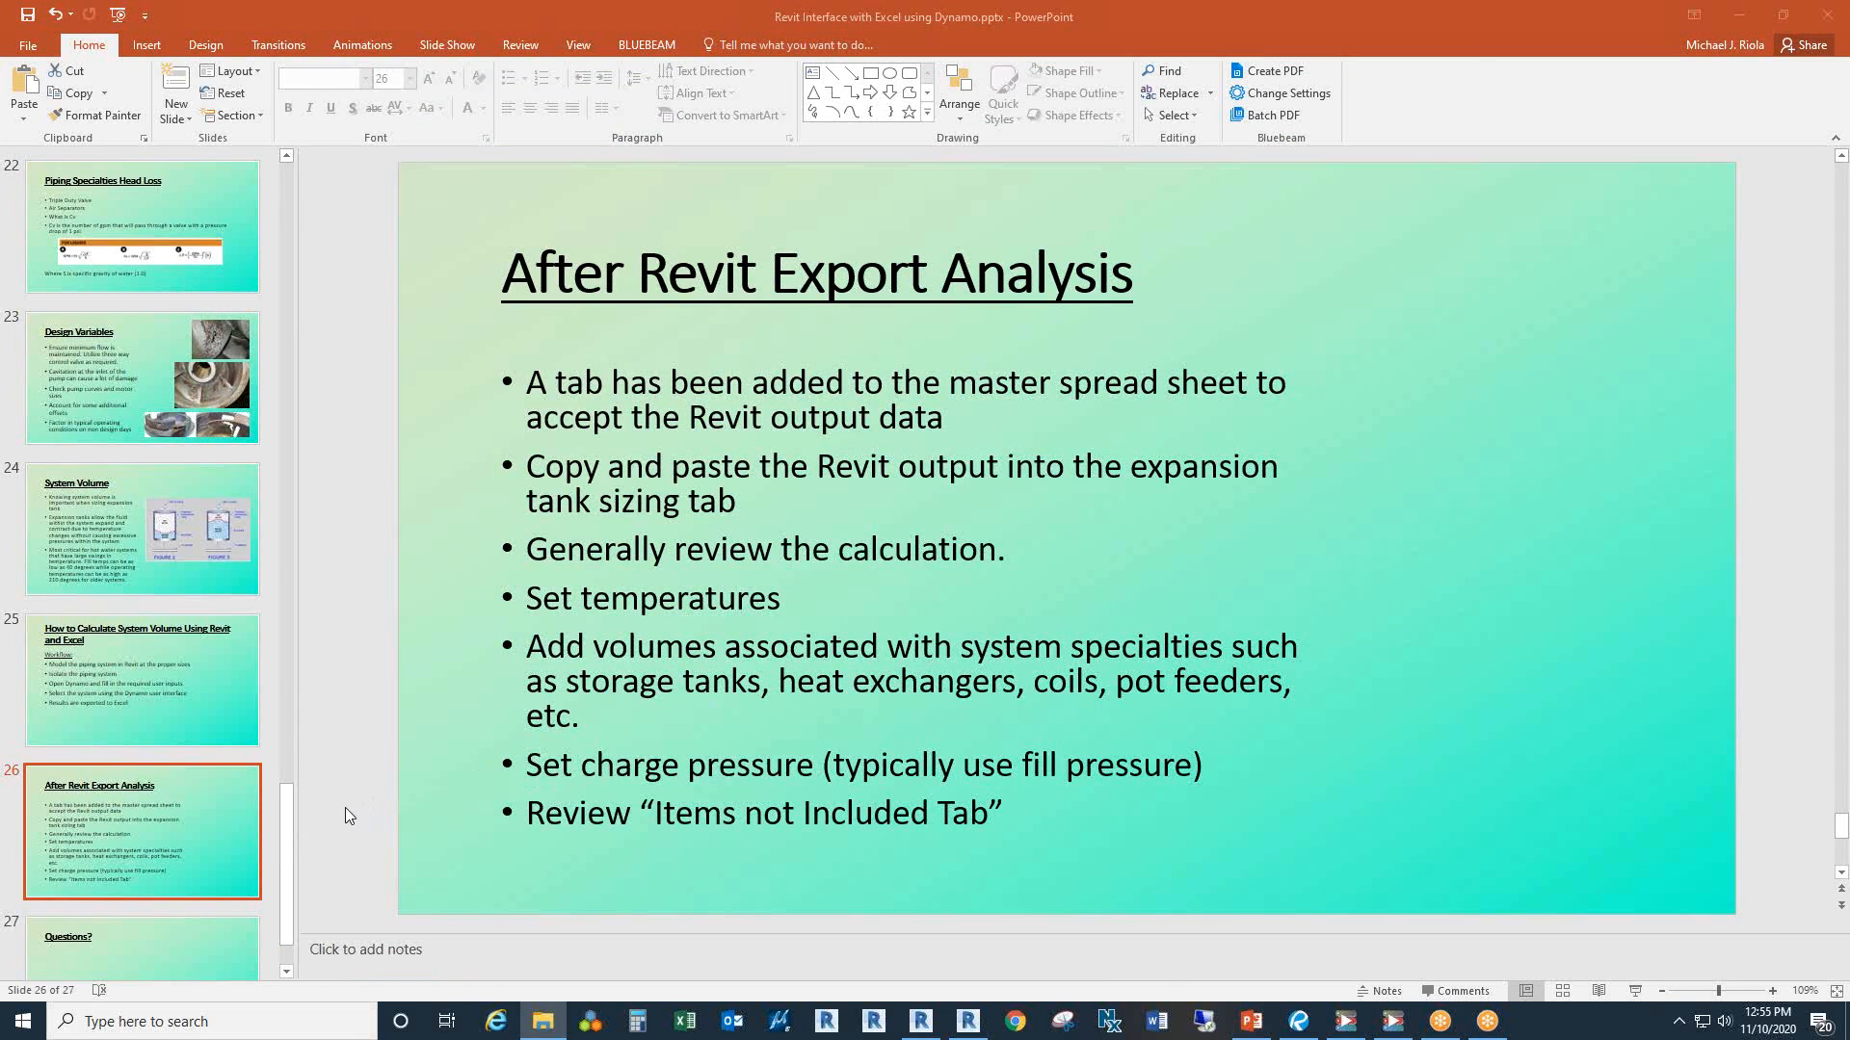
{"action": "left_click", "coordinate": [159, 935]}
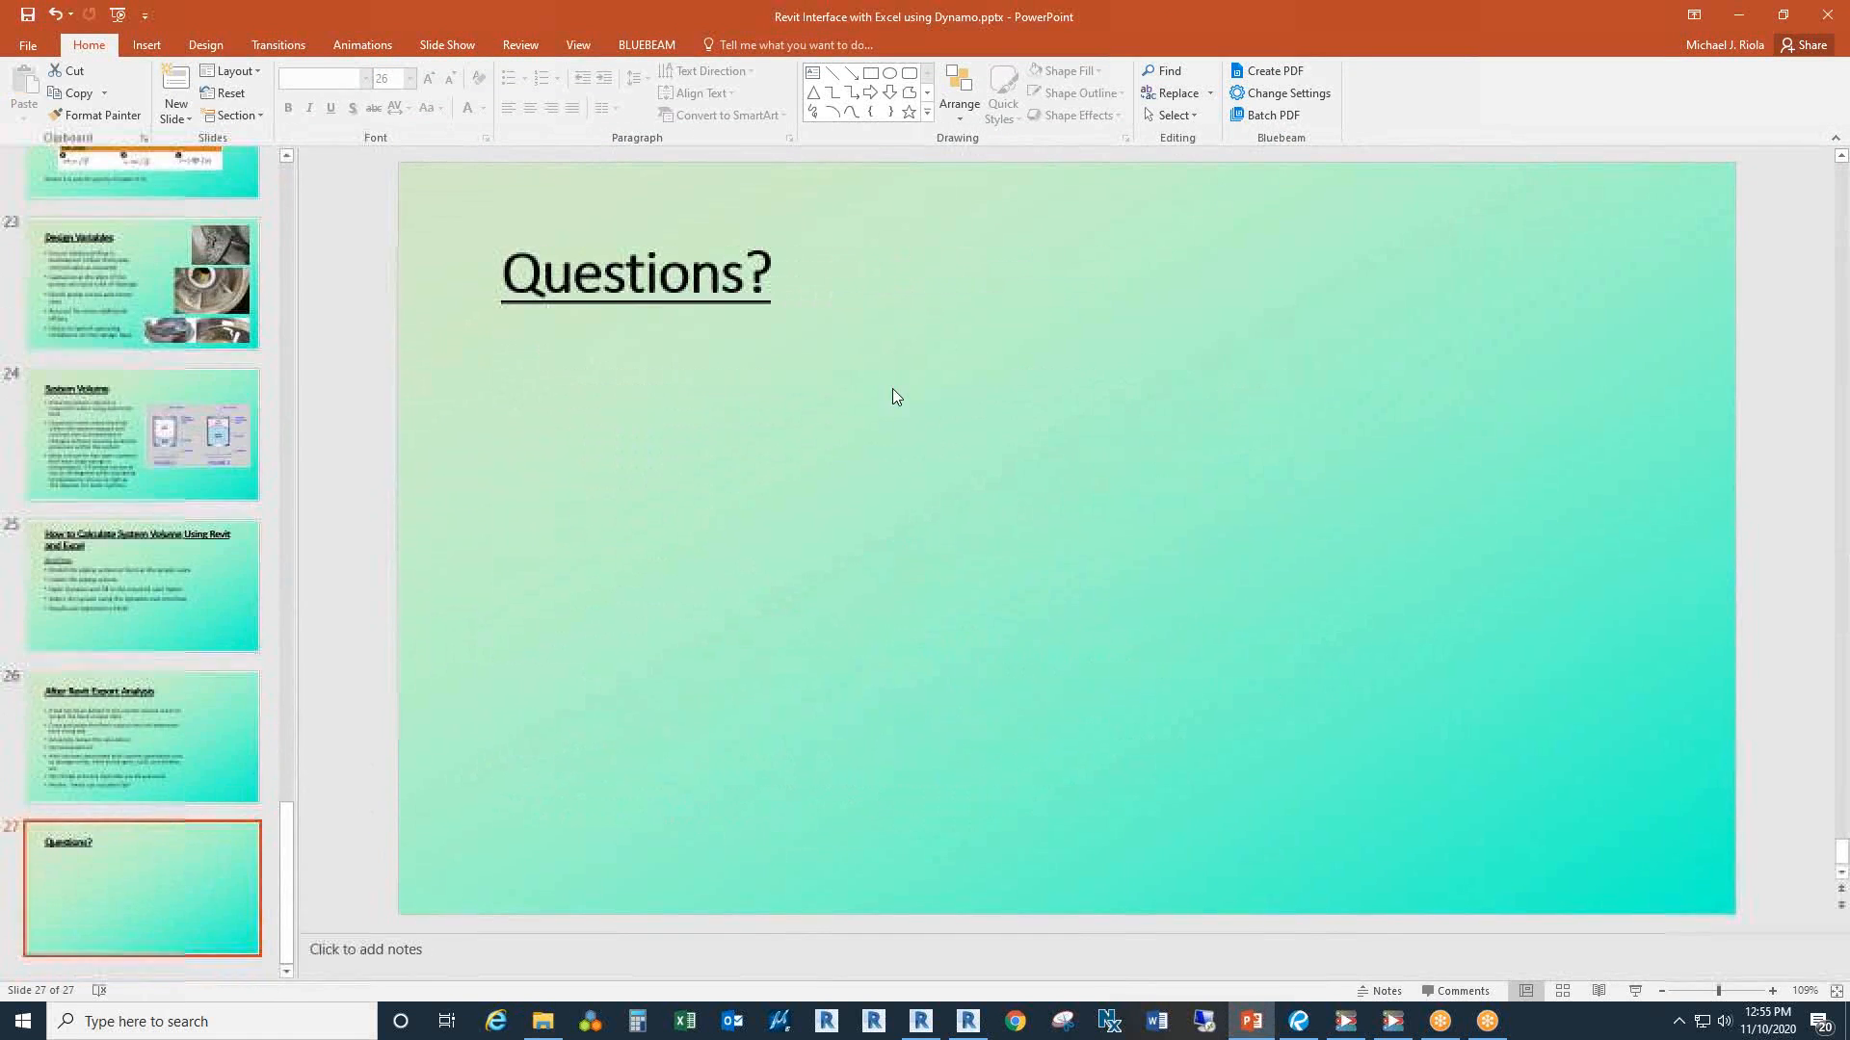
Step: Switch to the Area C 3D view in Revit and clear the selection of the piping
{"action": "left_click_drag", "start_coordinate": [1295, 15], "coordinate": [1283, 200]}
{"action": "left_click", "coordinate": [1584, 200]}
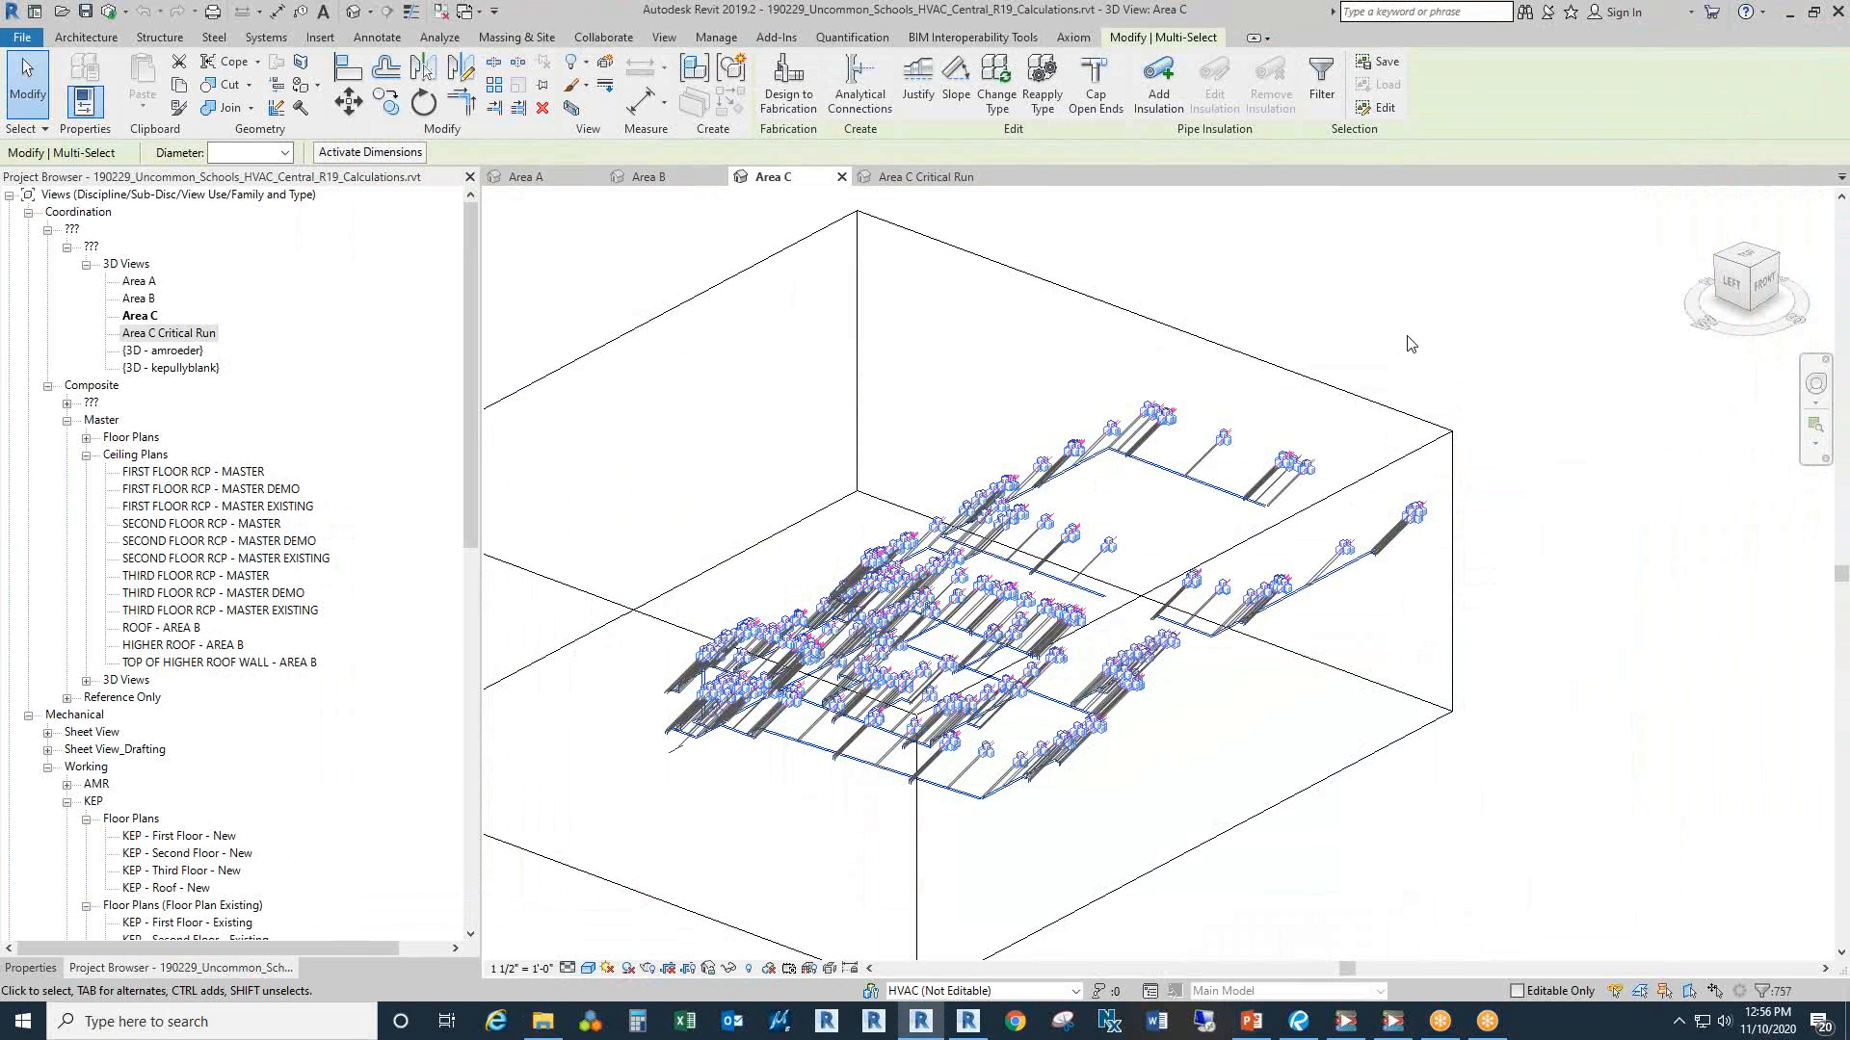
{"action": "key", "text": "Delete"}
{"action": "left_click_drag", "start_coordinate": [1171, 502], "coordinate": [1172, 465]}
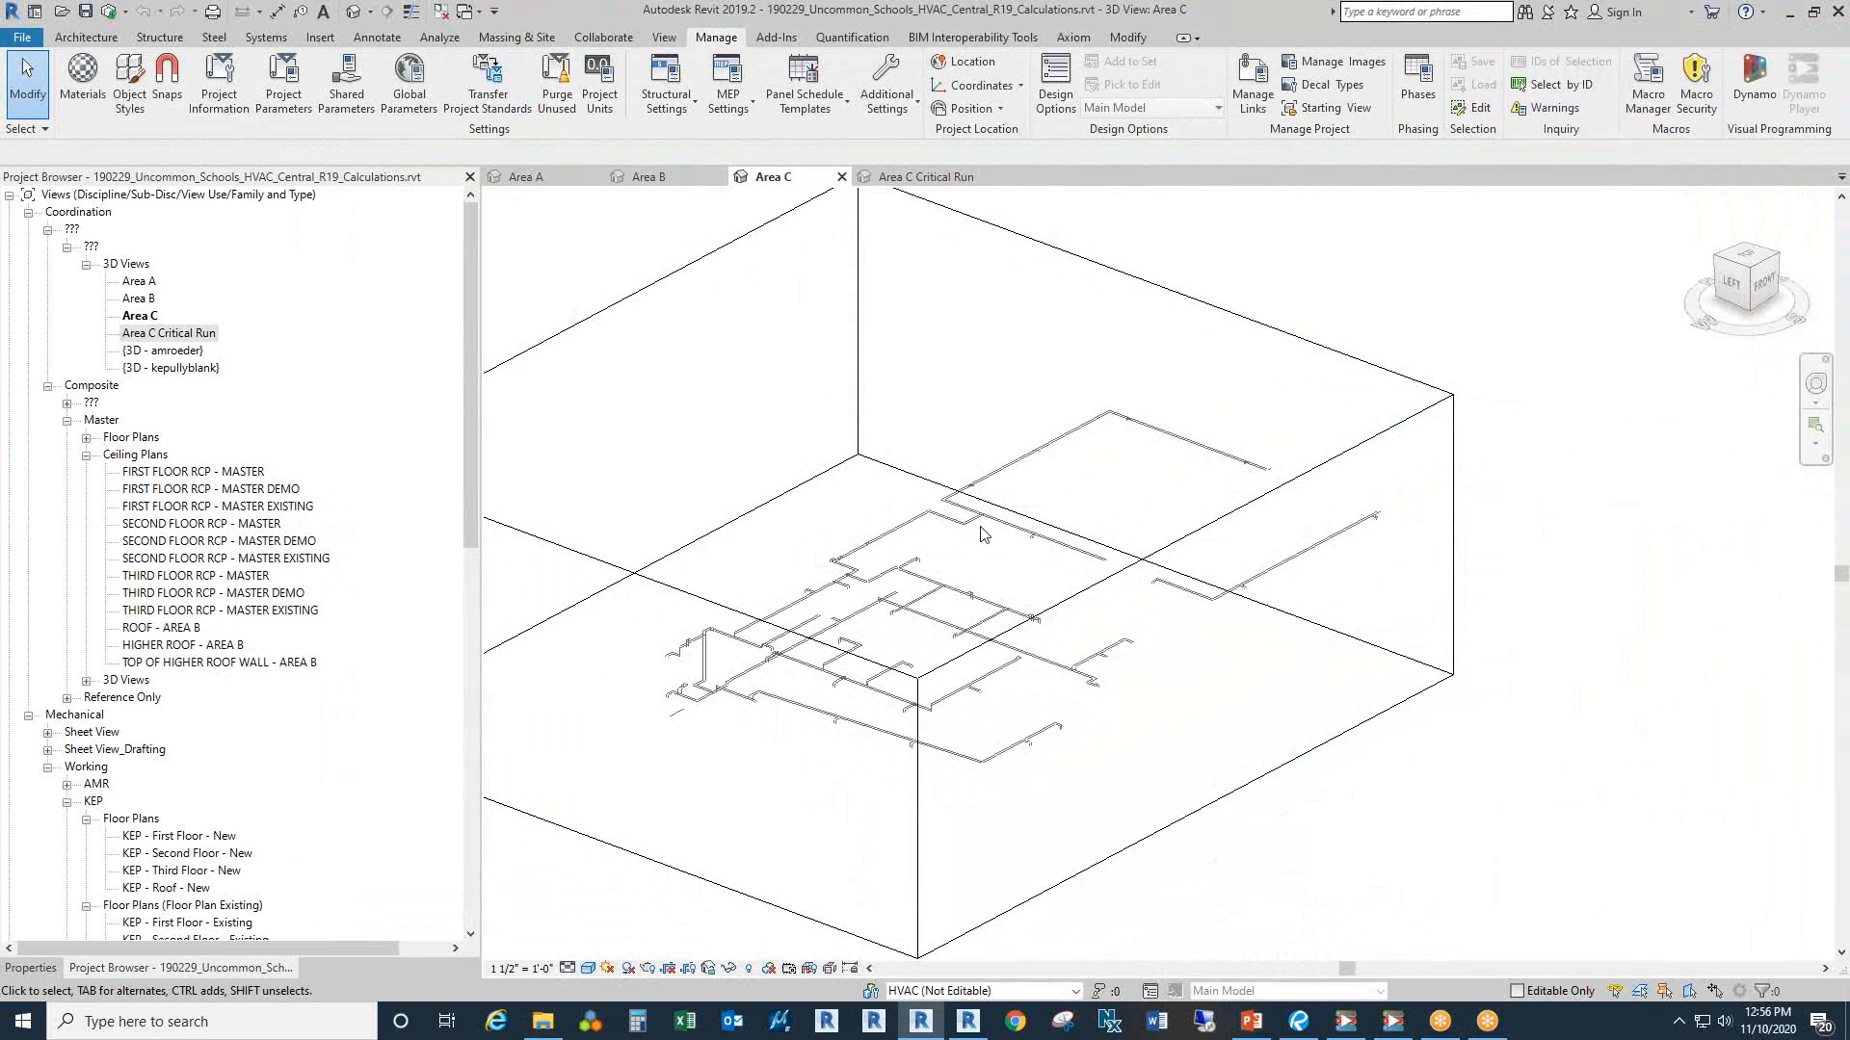
Step: Arrange the Example Layout Pressure Loss workbook, showing the pressure loss - revit sheet, beside Revit's H100 - DUCTWORK STATIC EXAMPLE sheet with a narrower Properties palette
{"action": "left_click", "coordinate": [992, 1029]}
{"action": "key", "text": "Delete"}
{"action": "left_click", "coordinate": [520, 177]}
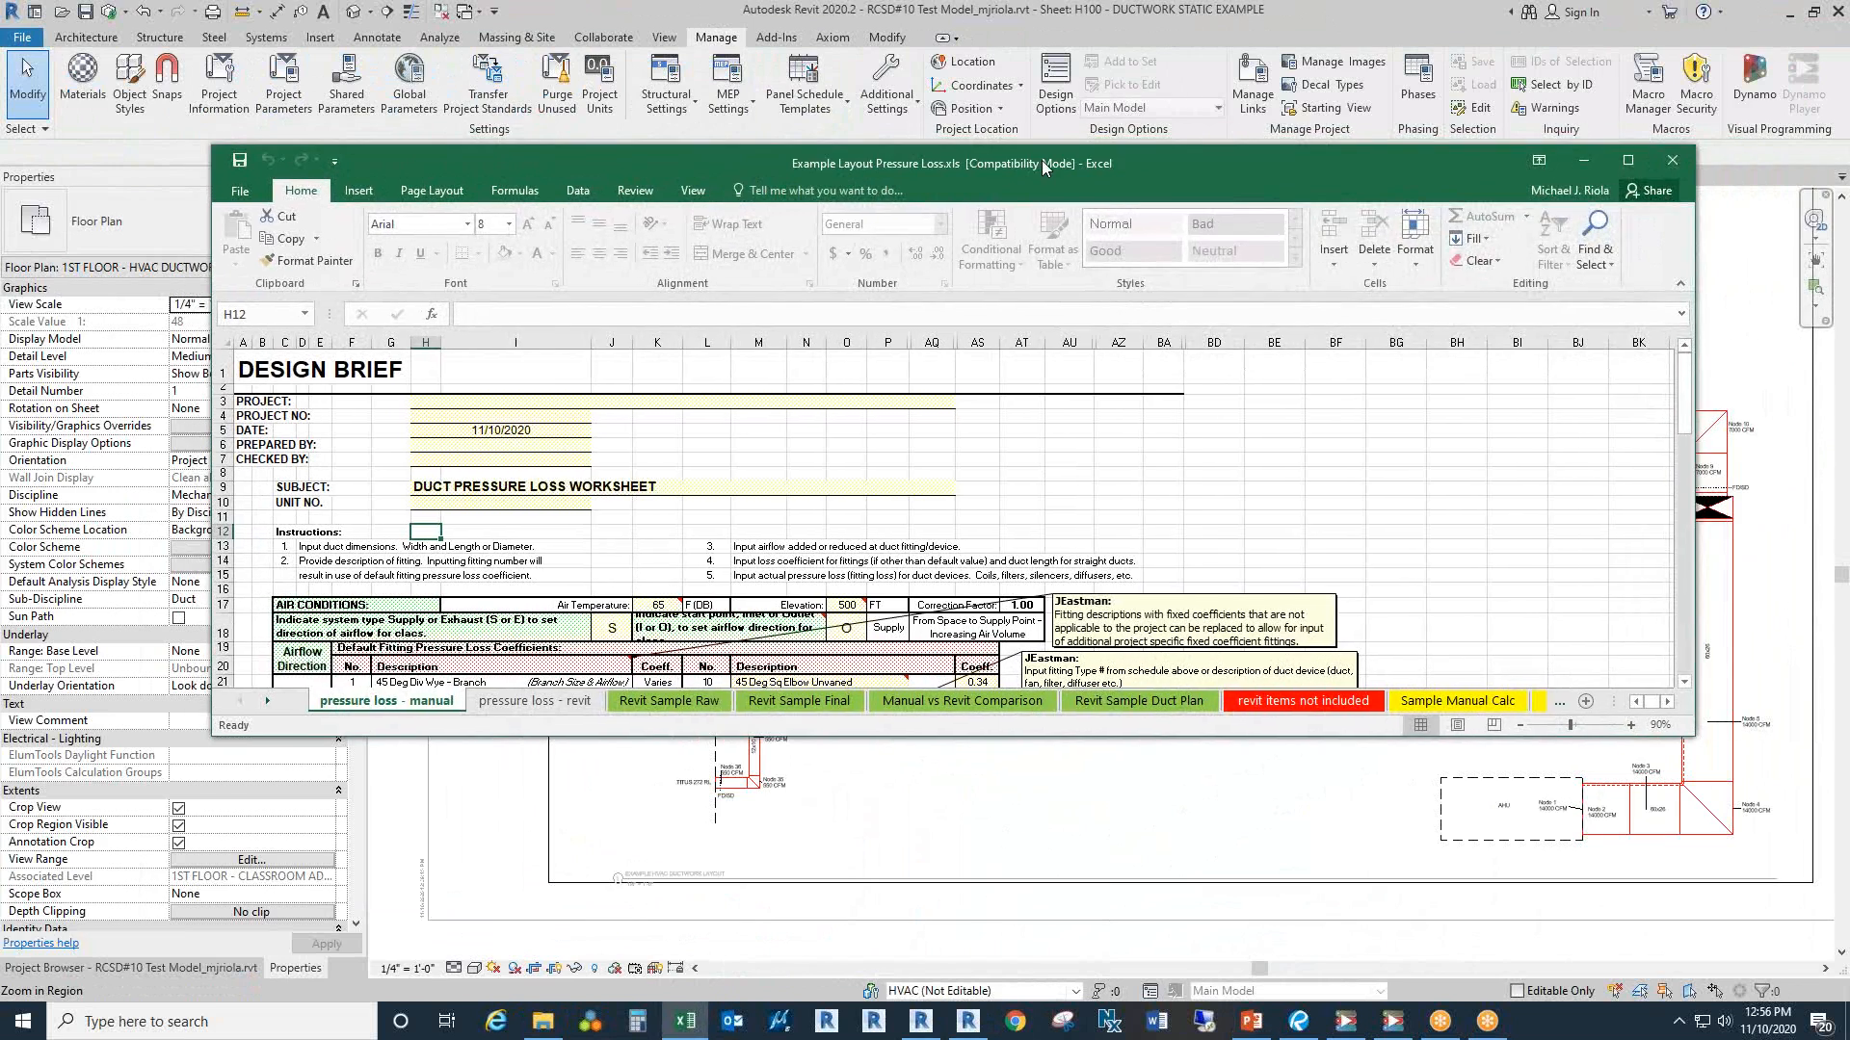
{"action": "key", "text": "super+Left"}
{"action": "left_click", "coordinate": [1517, 289]}
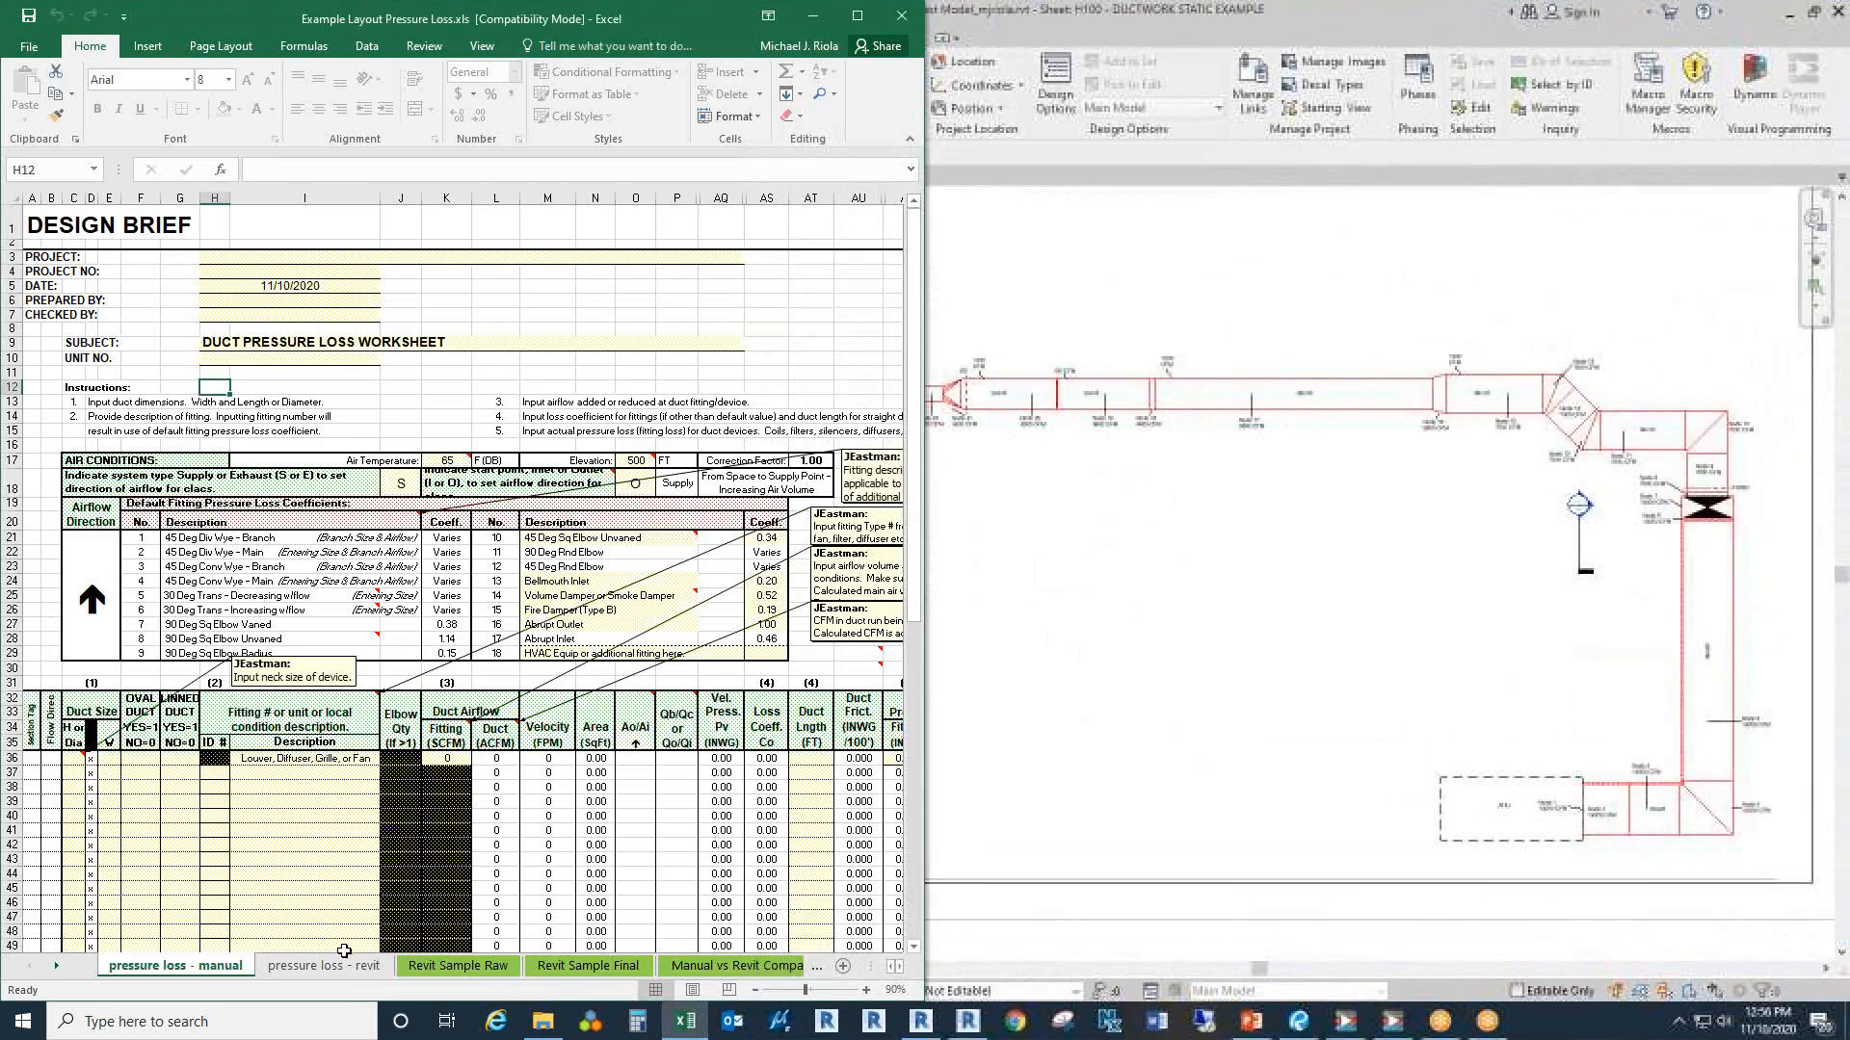
{"action": "key", "text": "super+Up"}
{"action": "key", "text": "super+Down"}
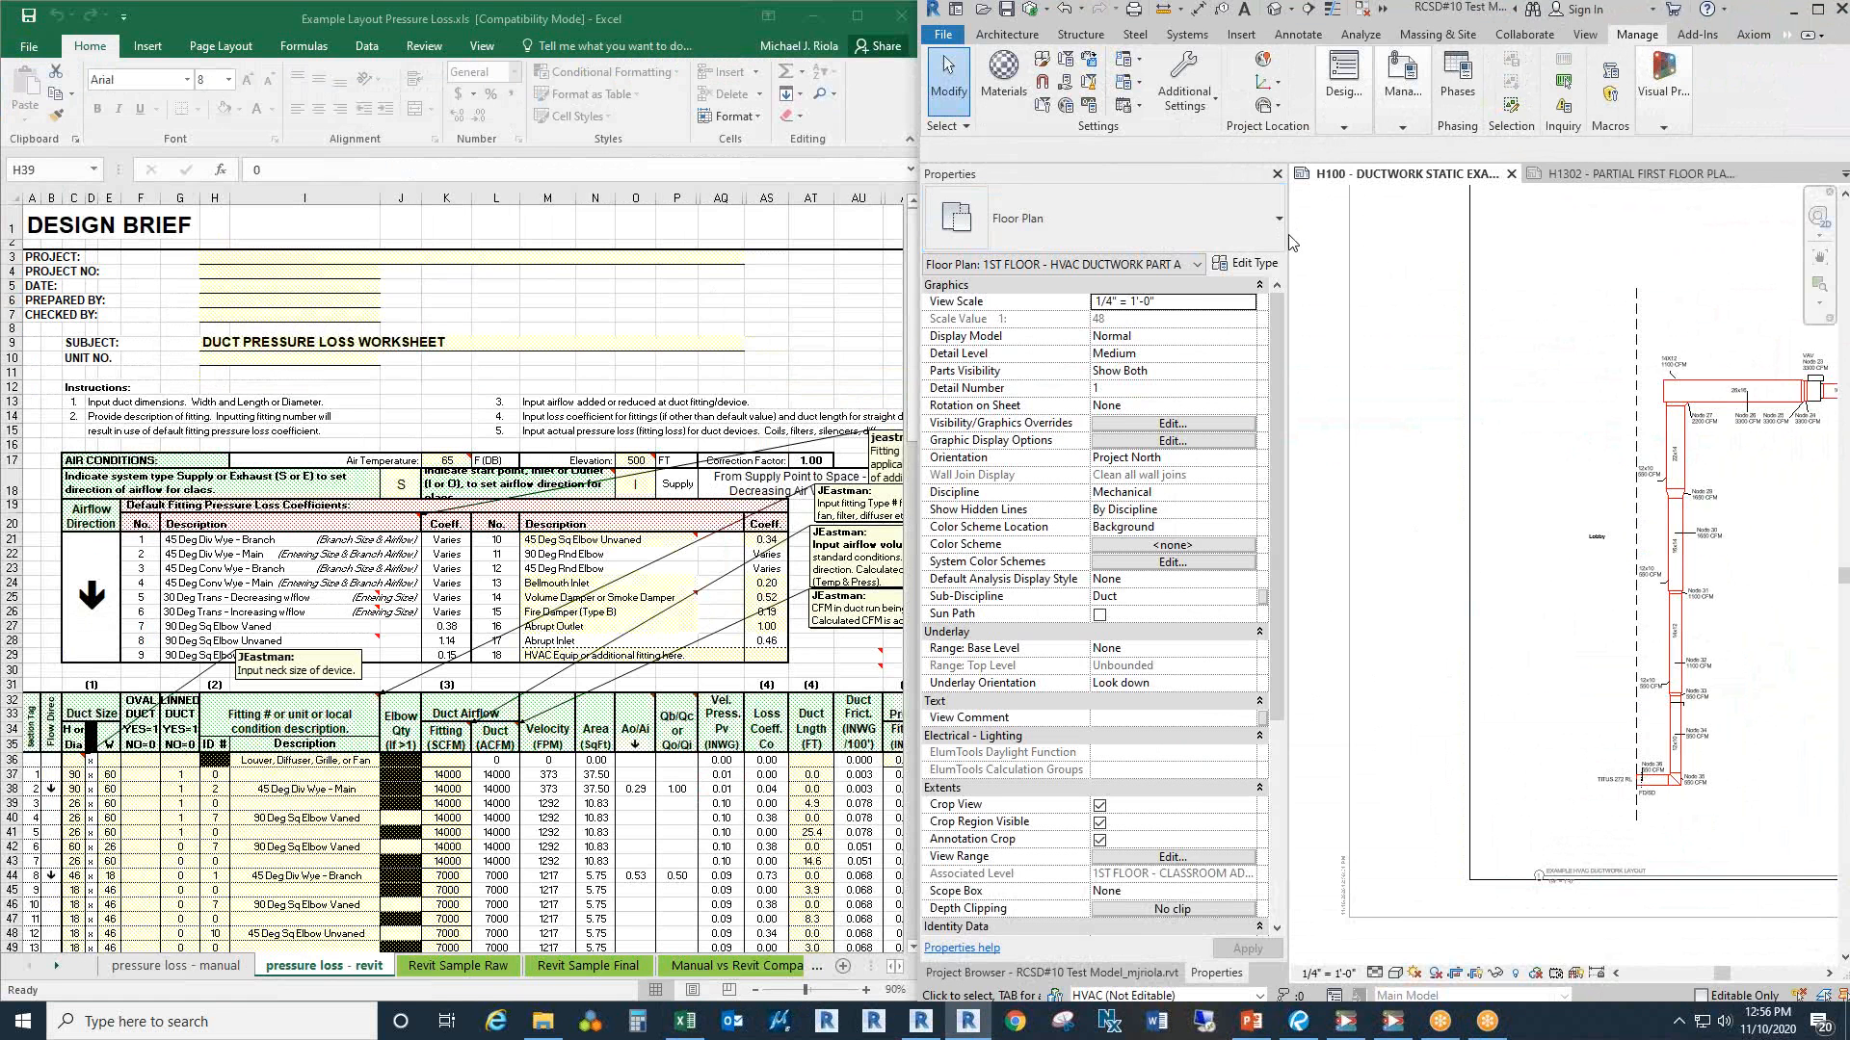
{"action": "left_click_drag", "start_coordinate": [1286, 234], "coordinate": [1133, 236]}
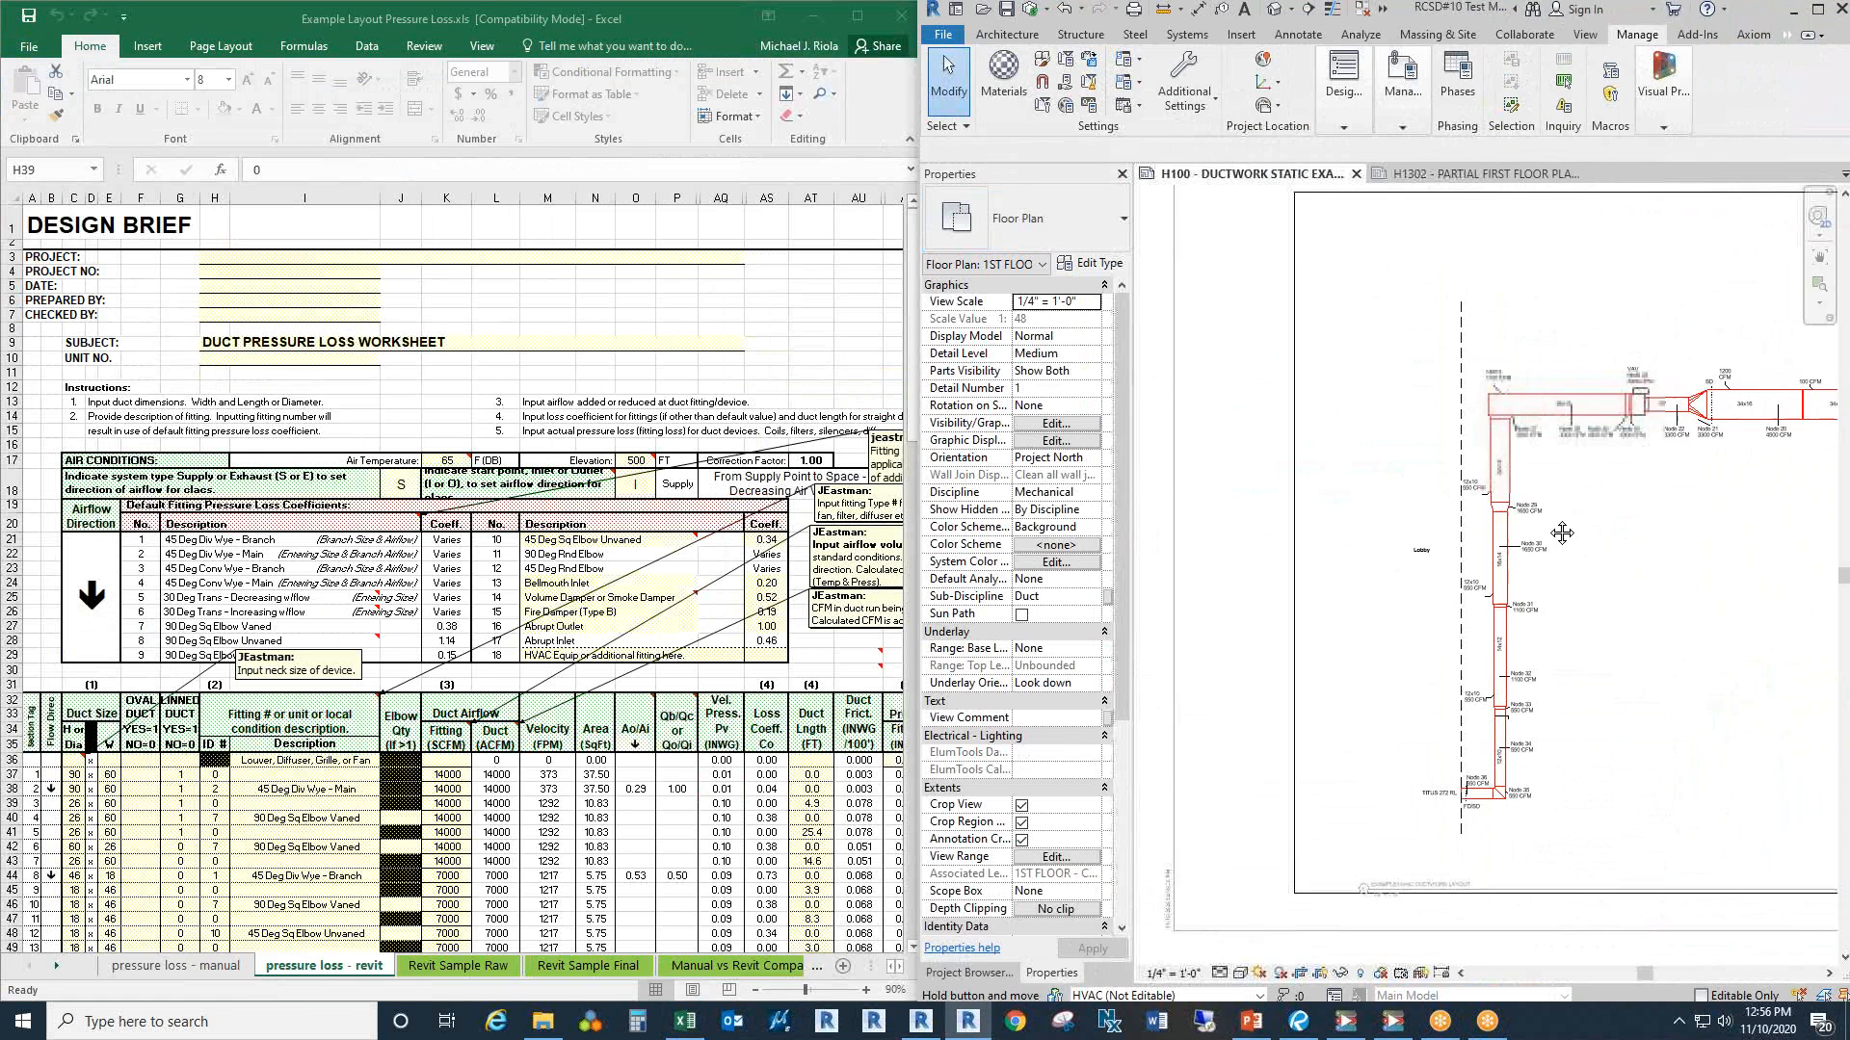
Step: Compare duct nodes 16 to 21 on the H100 ductwork sheet with the matching fitting and airflow rows in the pressure loss worksheet
{"action": "scroll", "coordinate": [1428, 611], "scroll_direction": "up", "scroll_amount": 8}
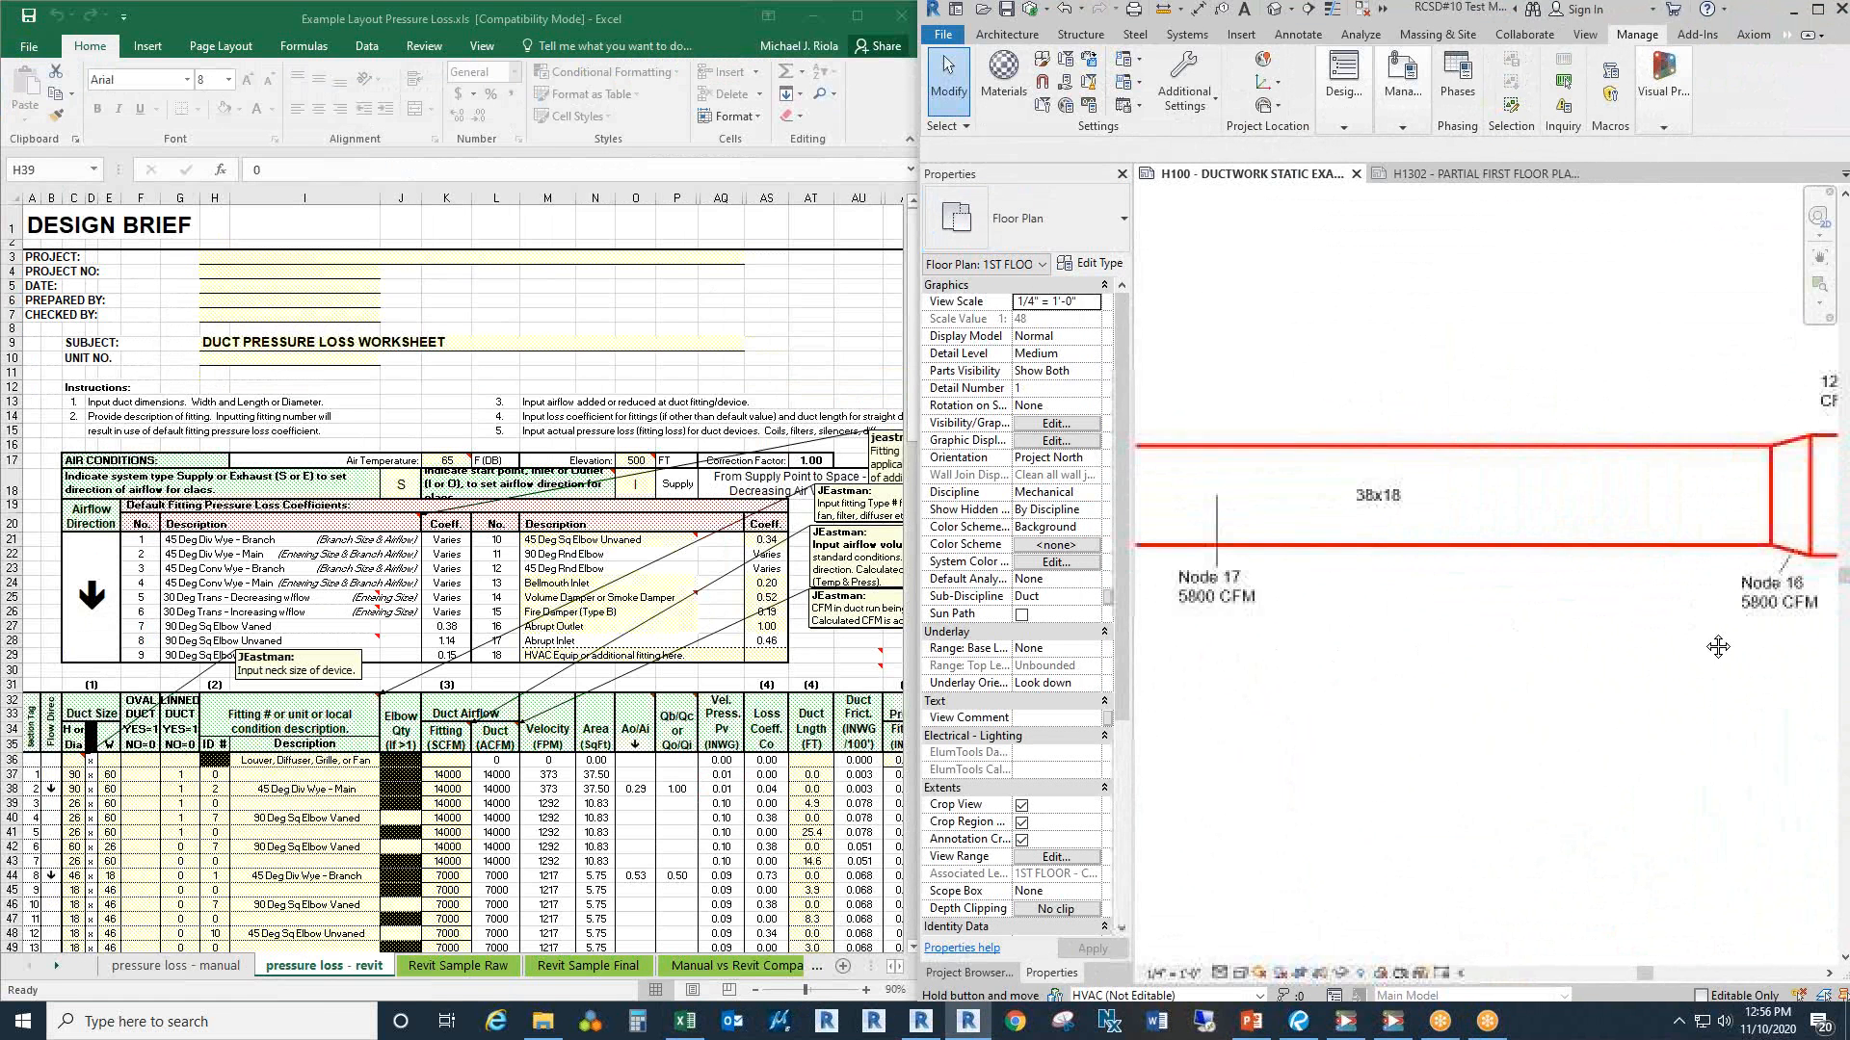
{"action": "scroll", "coordinate": [1605, 626], "scroll_direction": "down", "scroll_amount": 5}
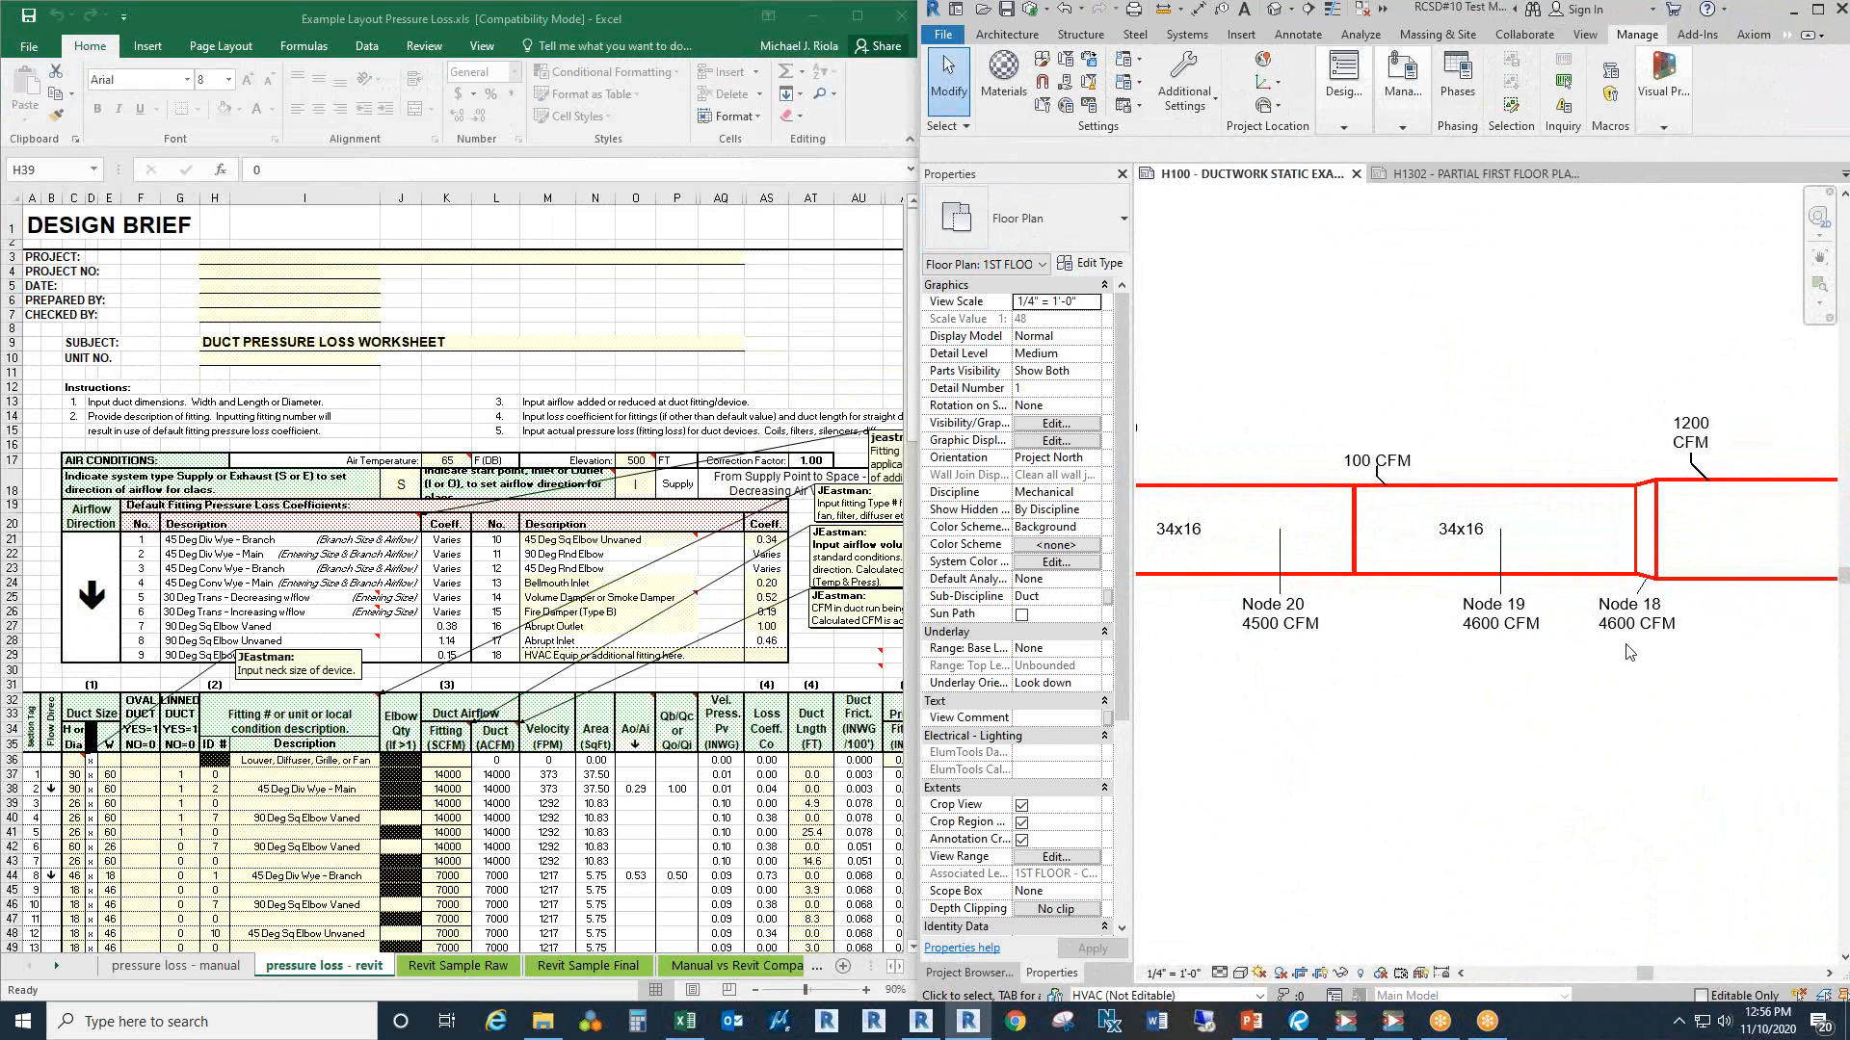
{"action": "left_click_drag", "start_coordinate": [1504, 664], "coordinate": [1553, 672]}
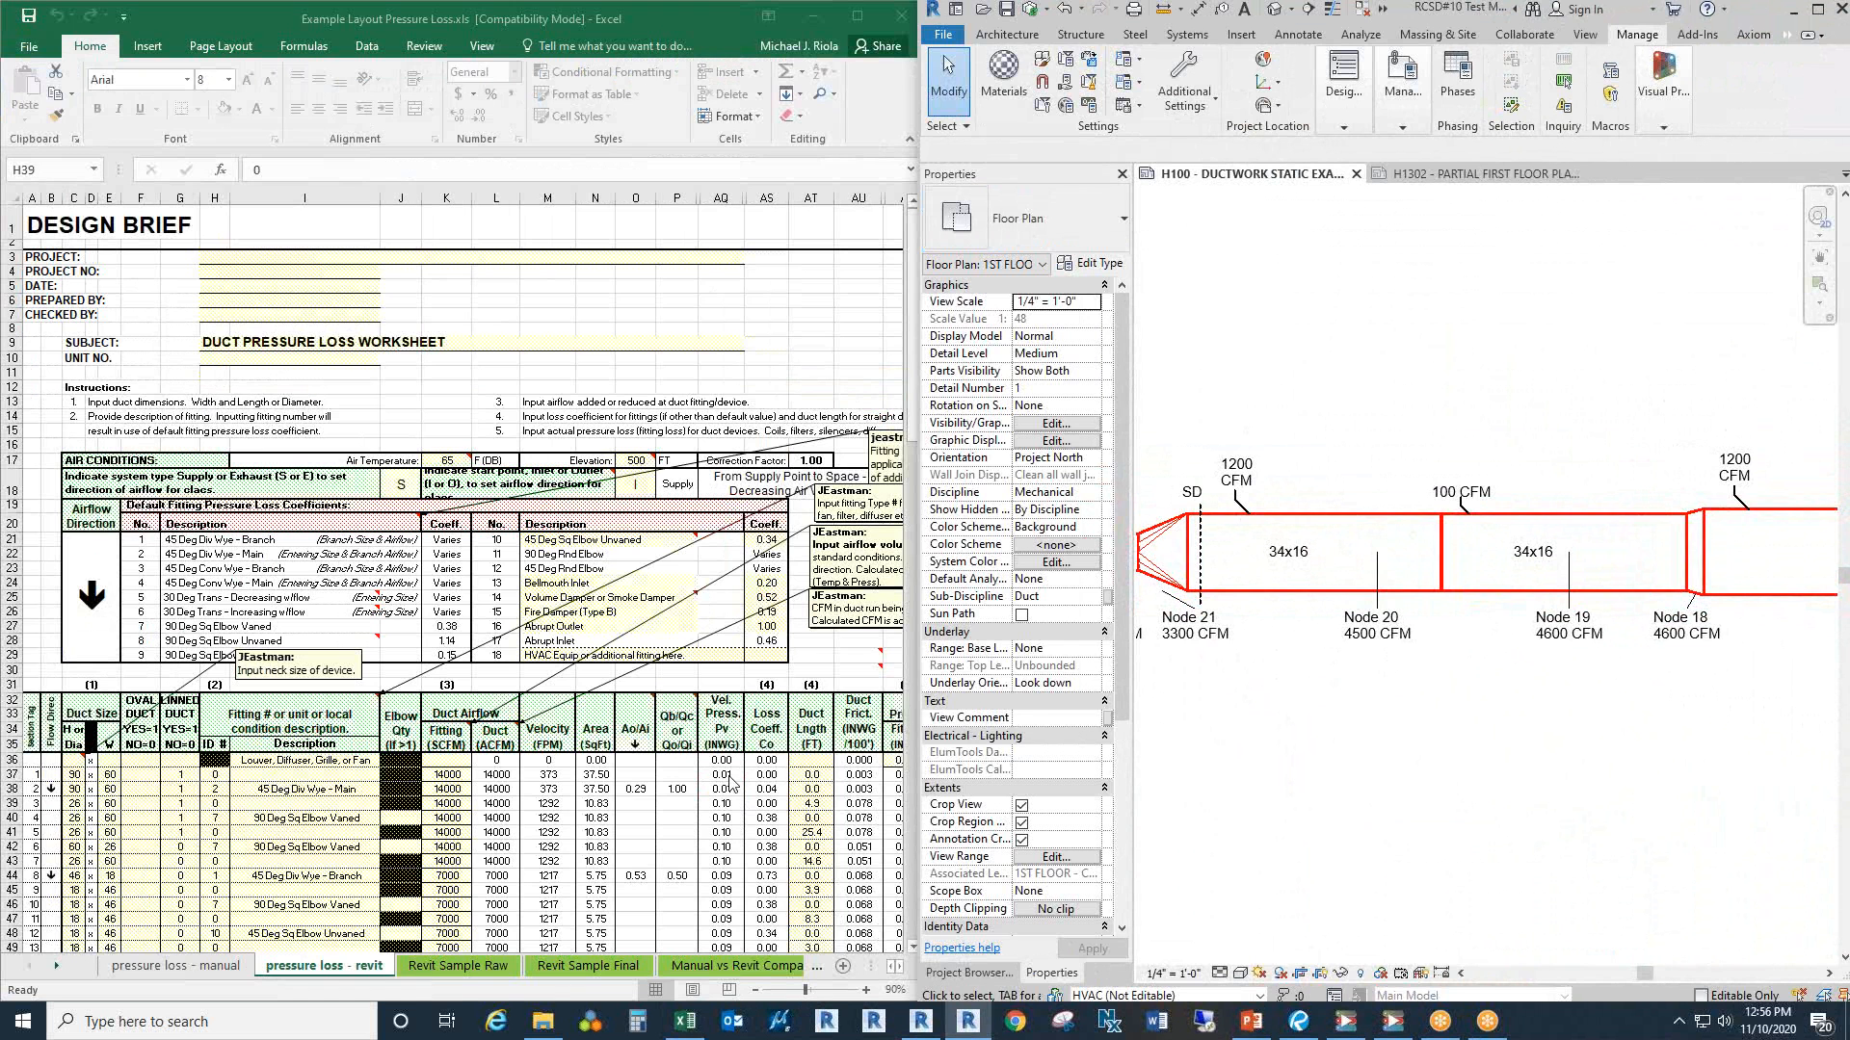
{"action": "left_click", "coordinate": [662, 805]}
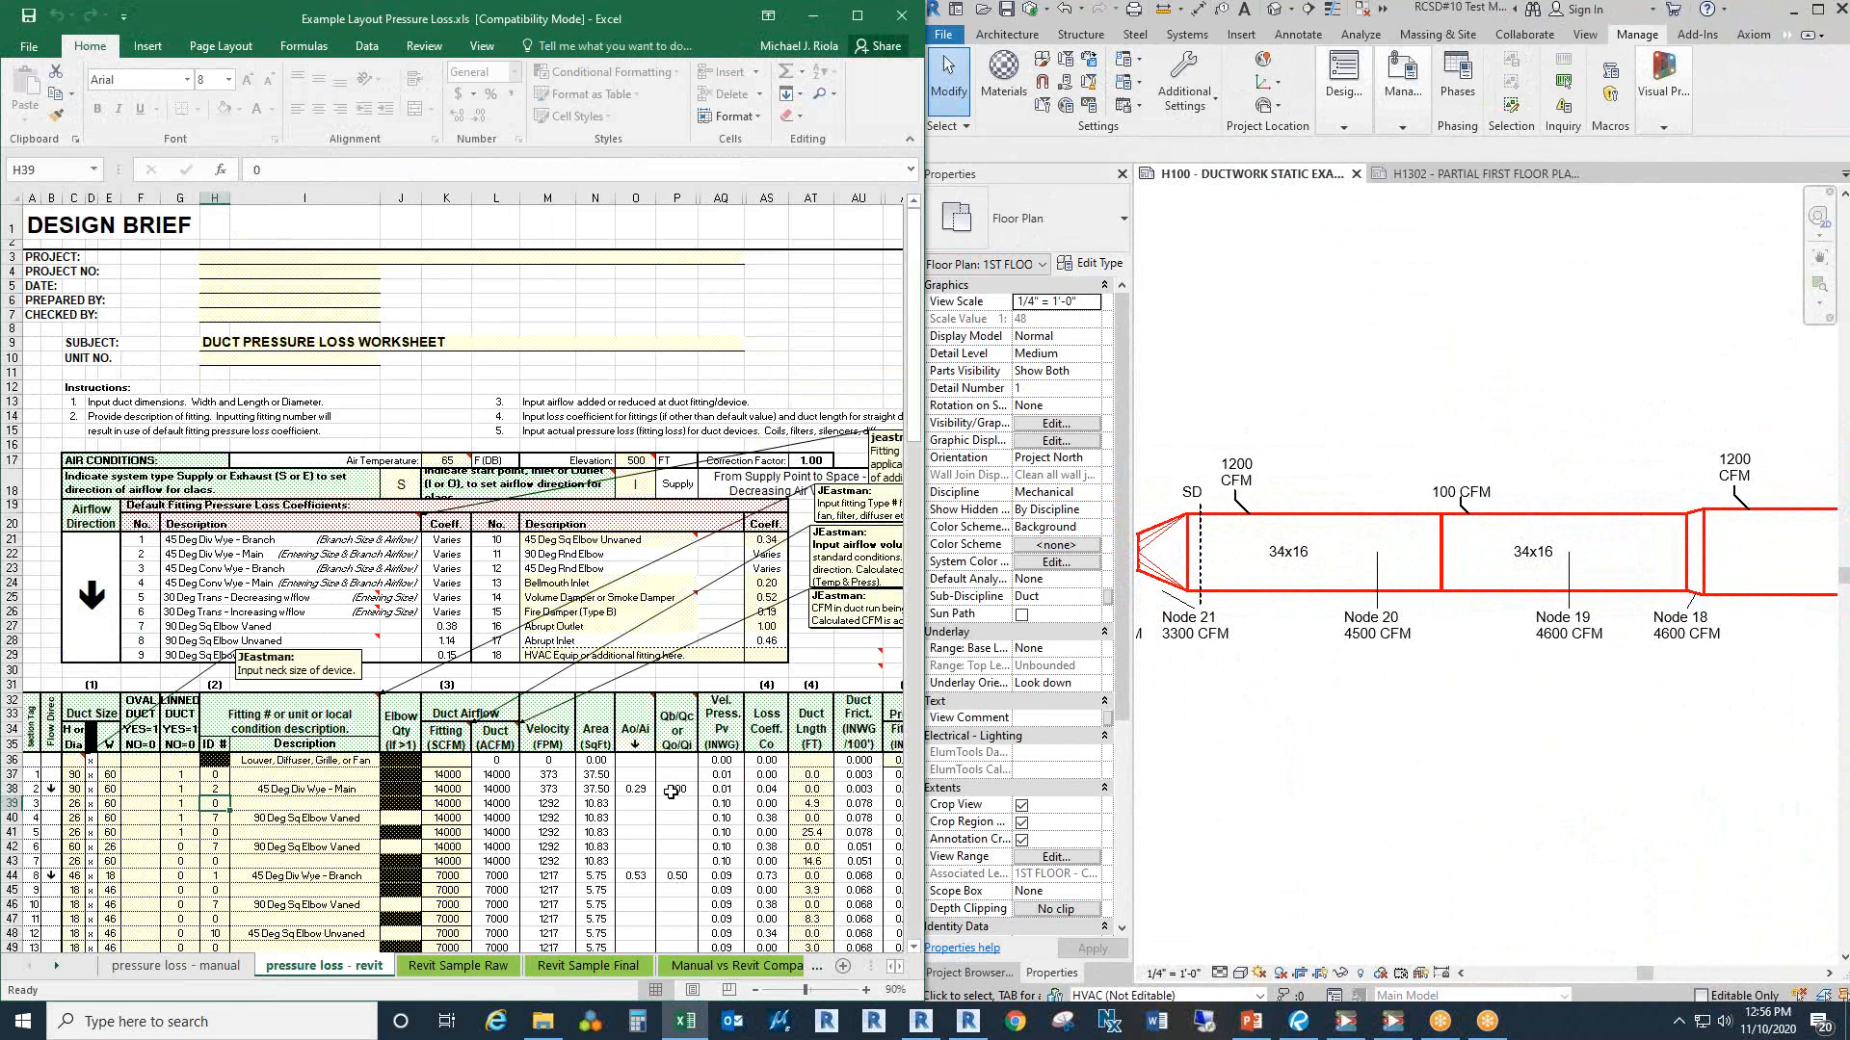
{"action": "scroll", "coordinate": [672, 792], "scroll_direction": "down", "scroll_amount": 4}
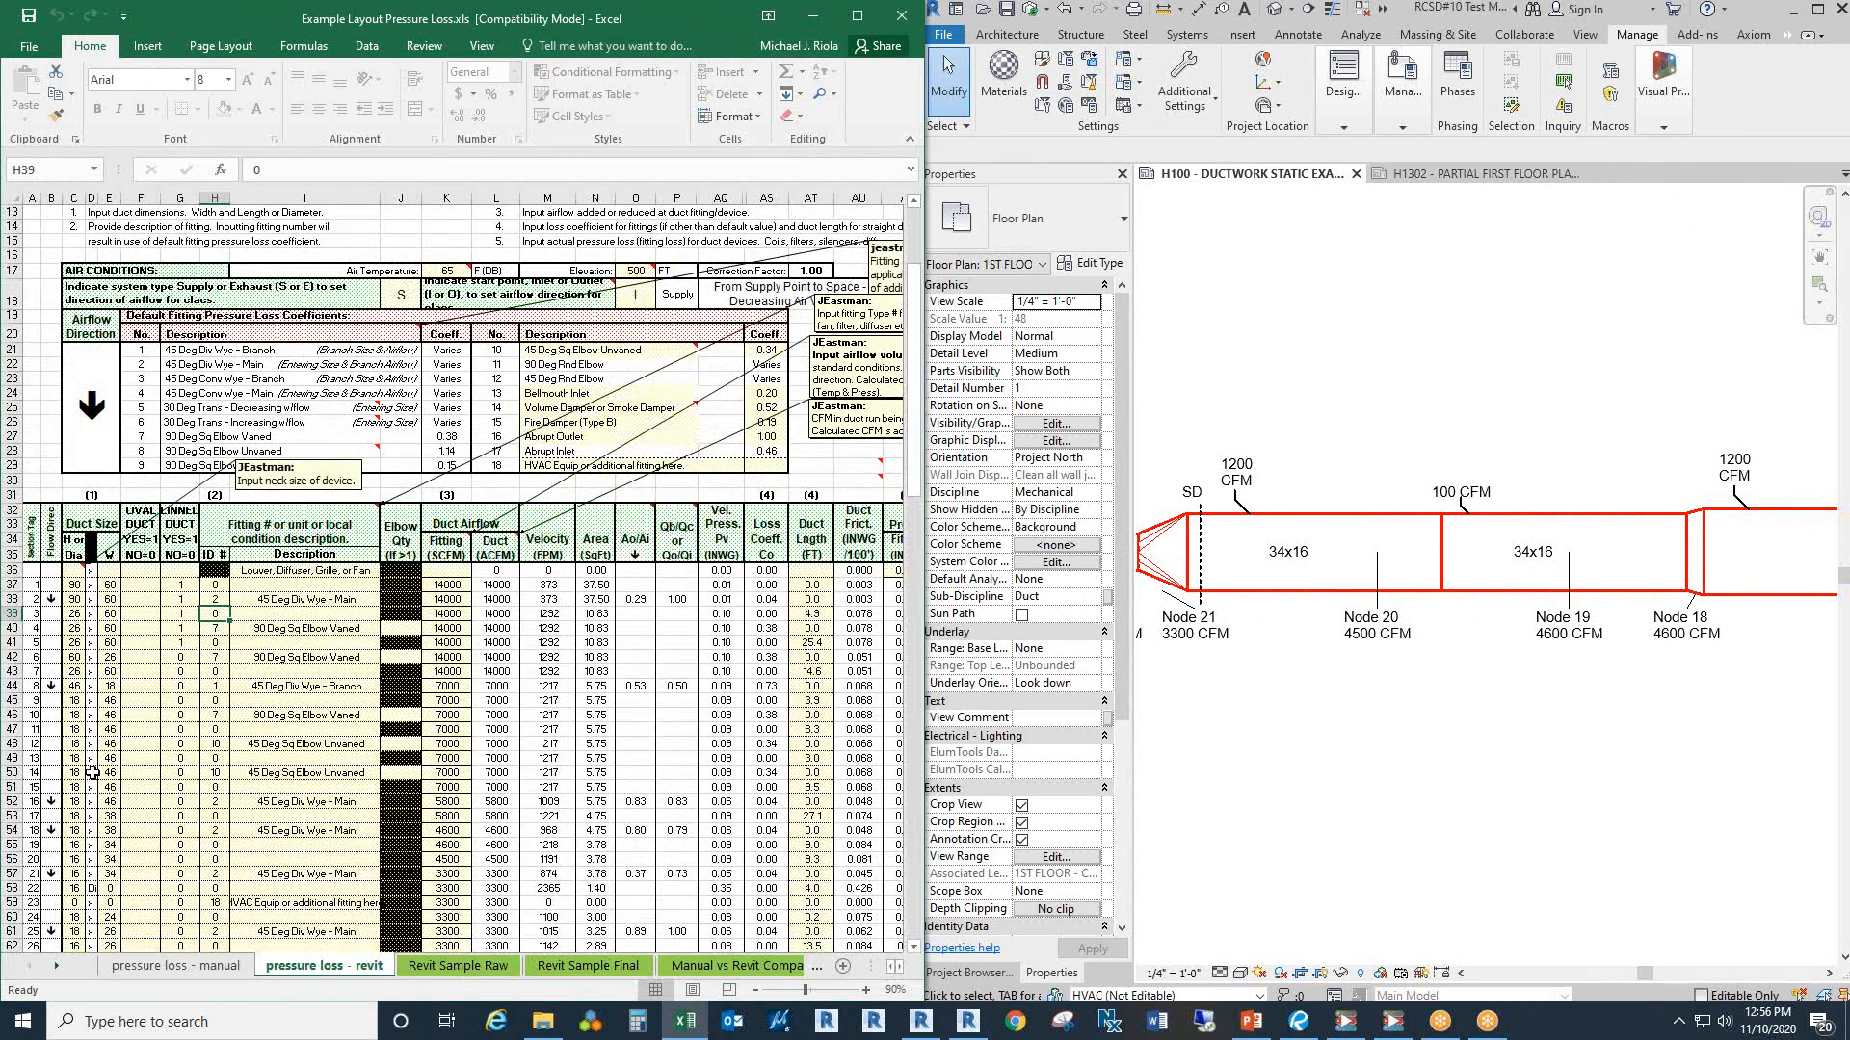
{"action": "scroll", "coordinate": [379, 764], "scroll_direction": "down", "scroll_amount": 2}
{"action": "left_click", "coordinate": [1377, 712]}
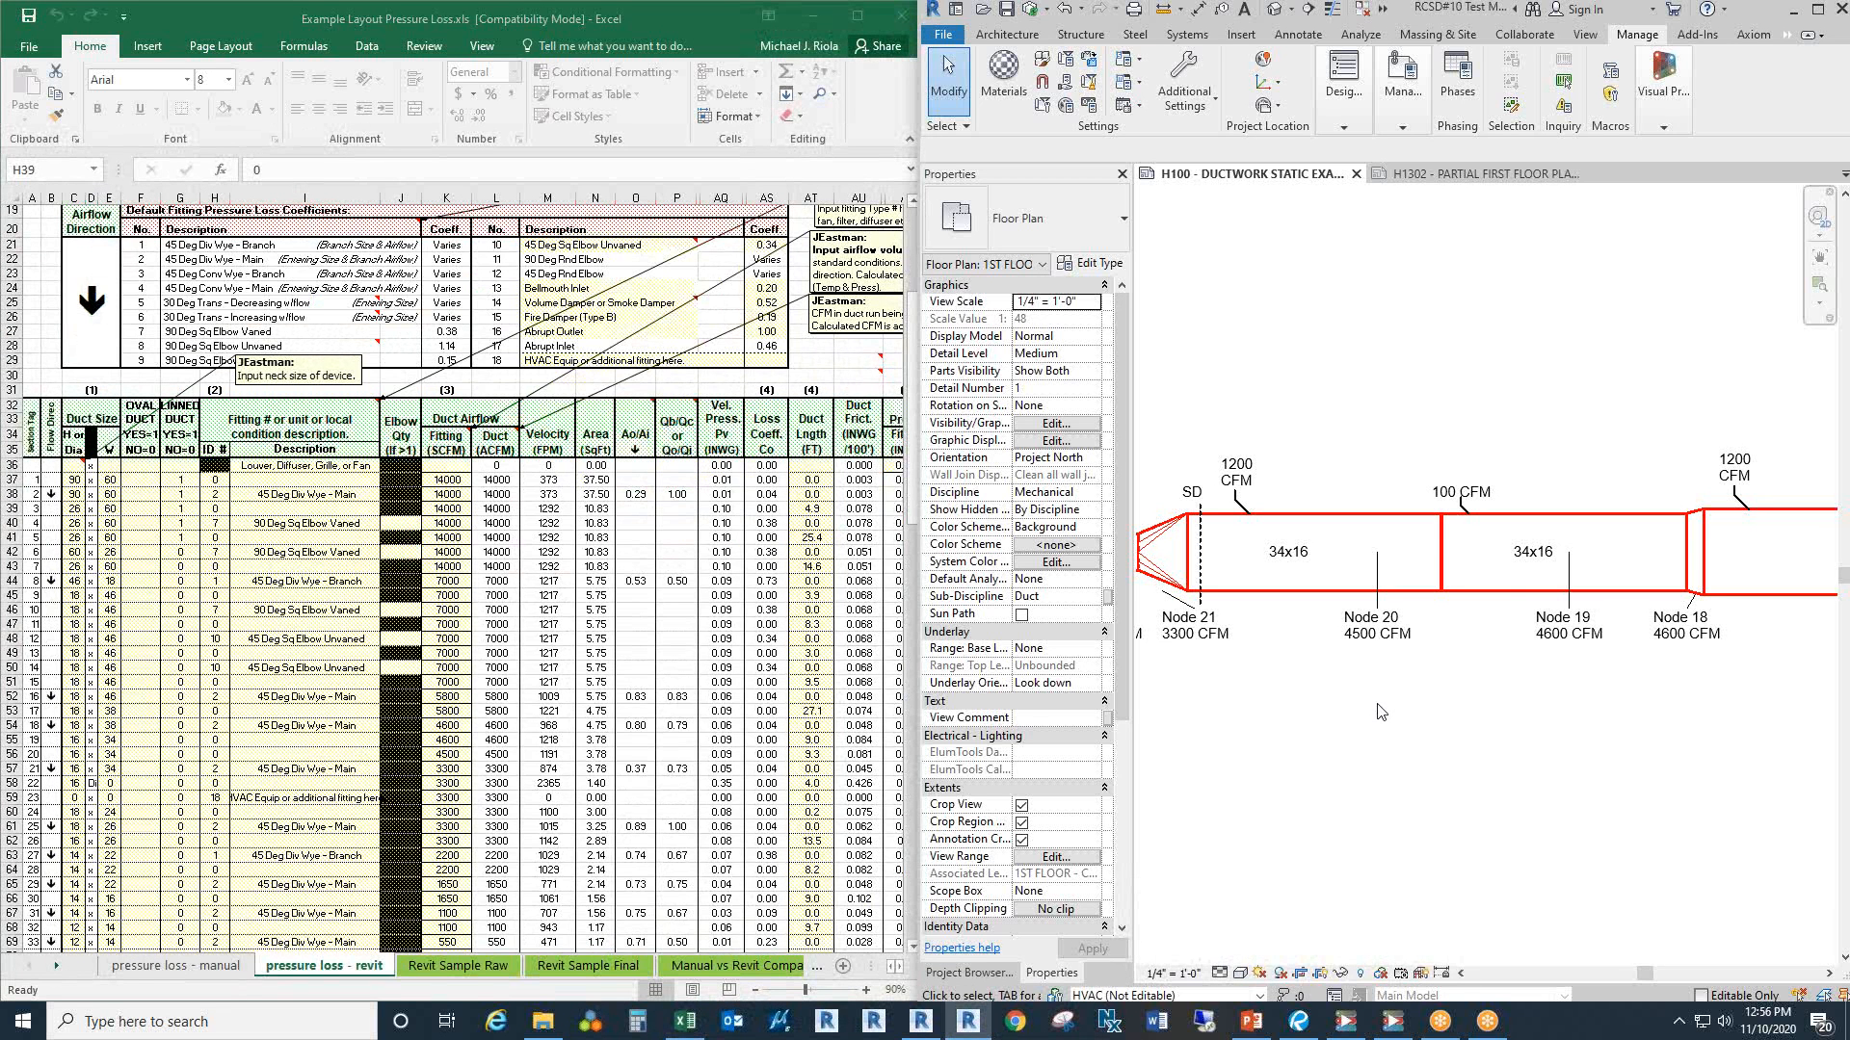
{"action": "left_click_drag", "start_coordinate": [1419, 384], "coordinate": [1443, 428]}
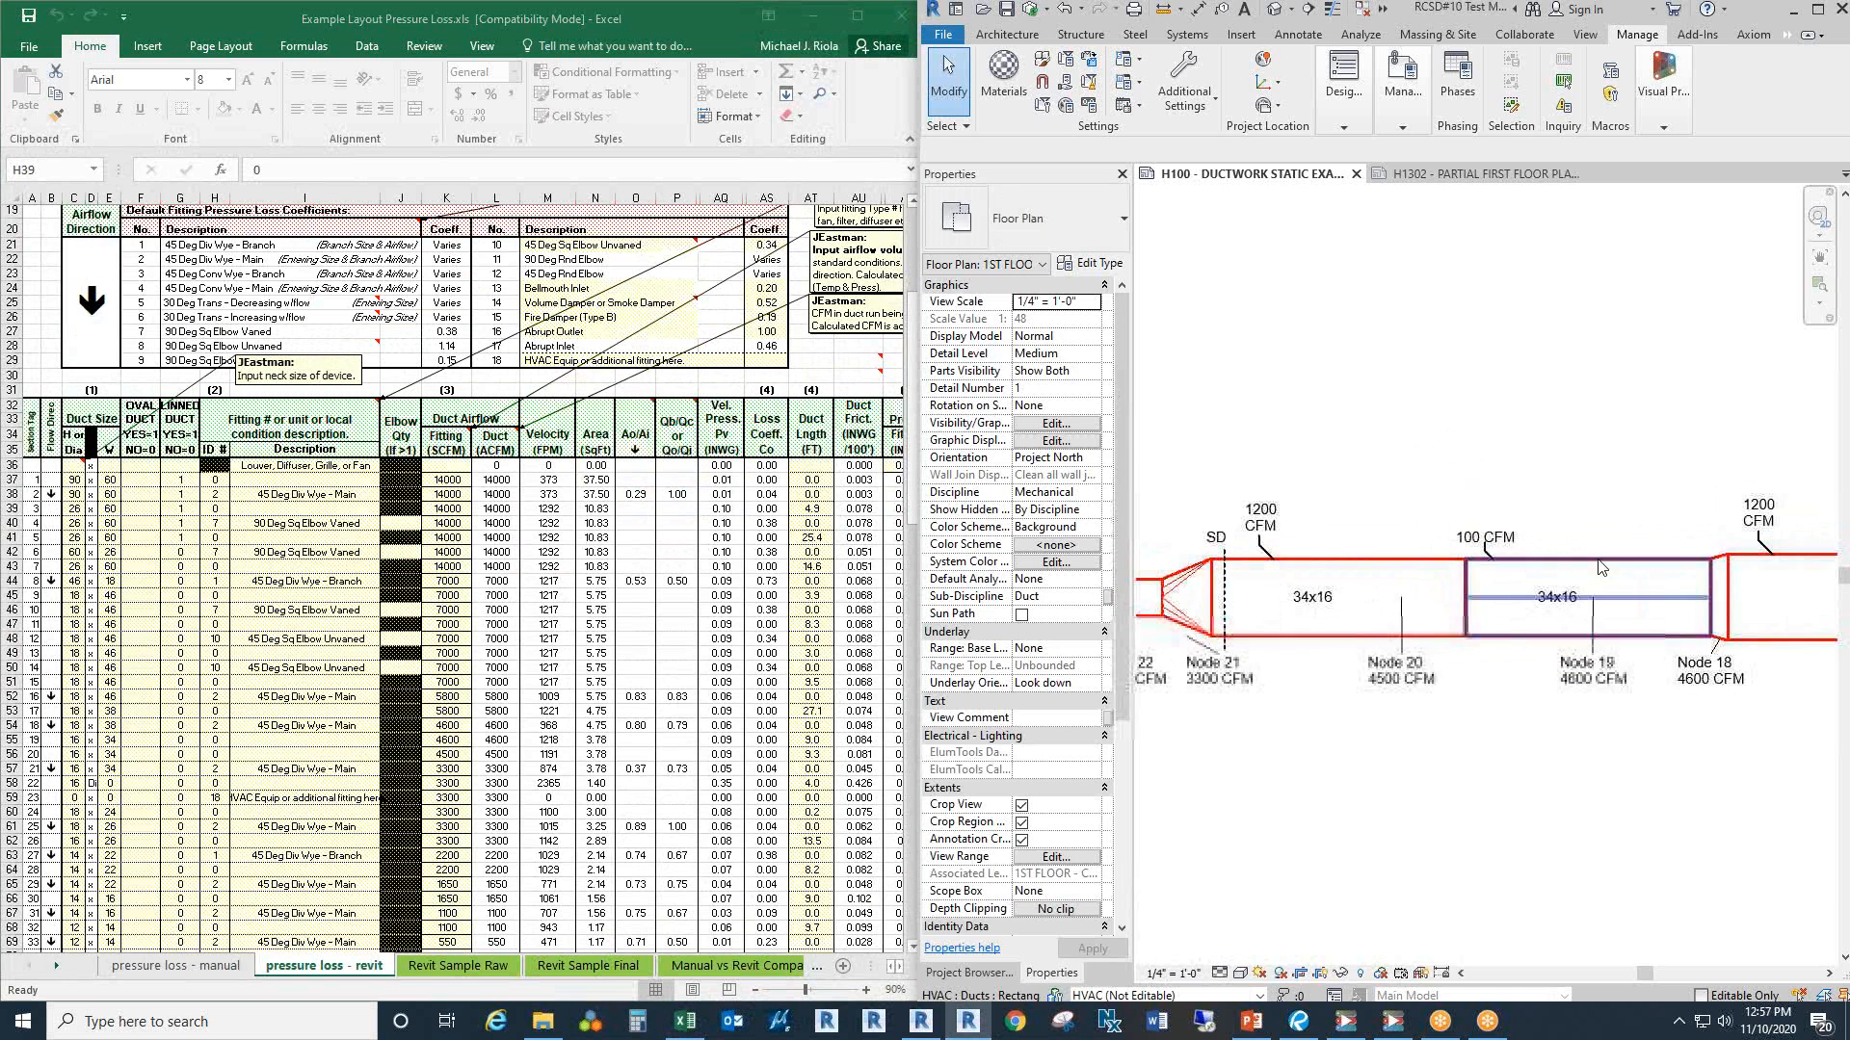
Step: Inspect the properties of the rectangular union between duct Nodes 19 and 20, then clear the selection
{"action": "left_click_drag", "start_coordinate": [1541, 752], "coordinate": [1540, 767]}
{"action": "scroll", "coordinate": [1518, 634], "scroll_direction": "up", "scroll_amount": 1}
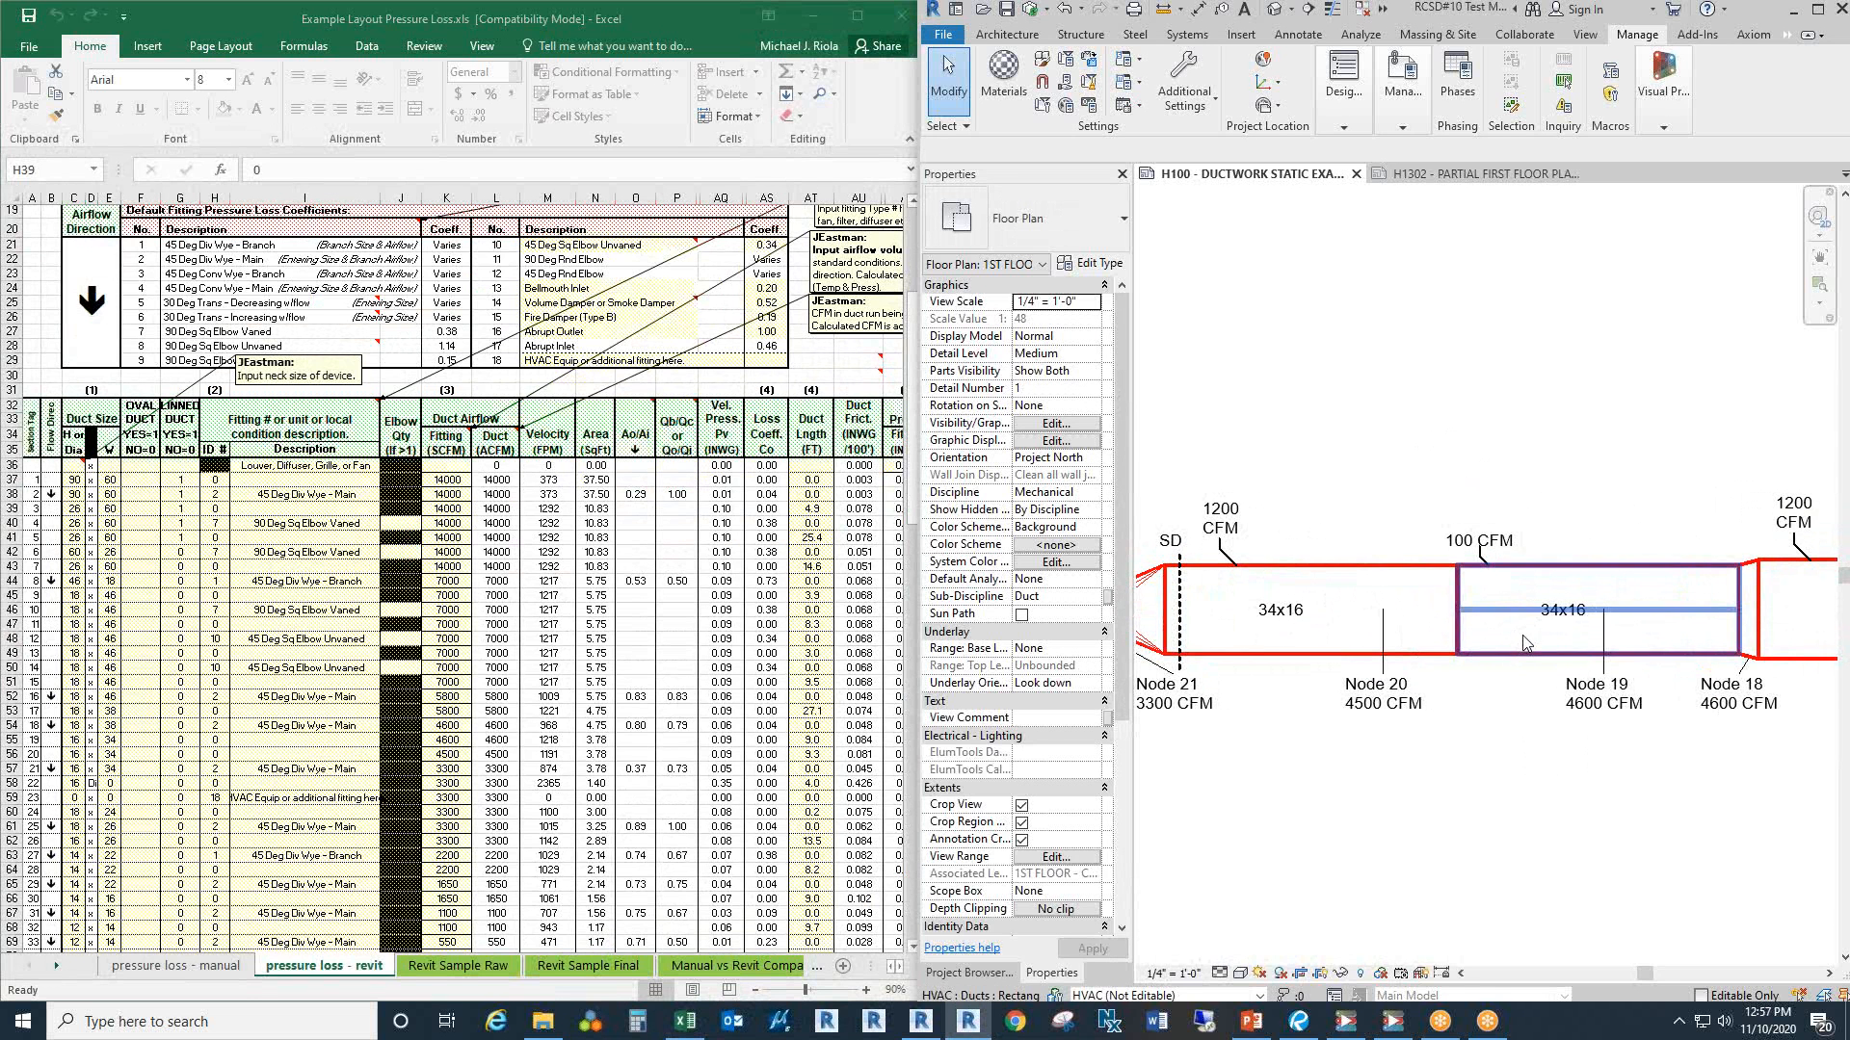
{"action": "scroll", "coordinate": [1469, 634], "scroll_direction": "up", "scroll_amount": 1}
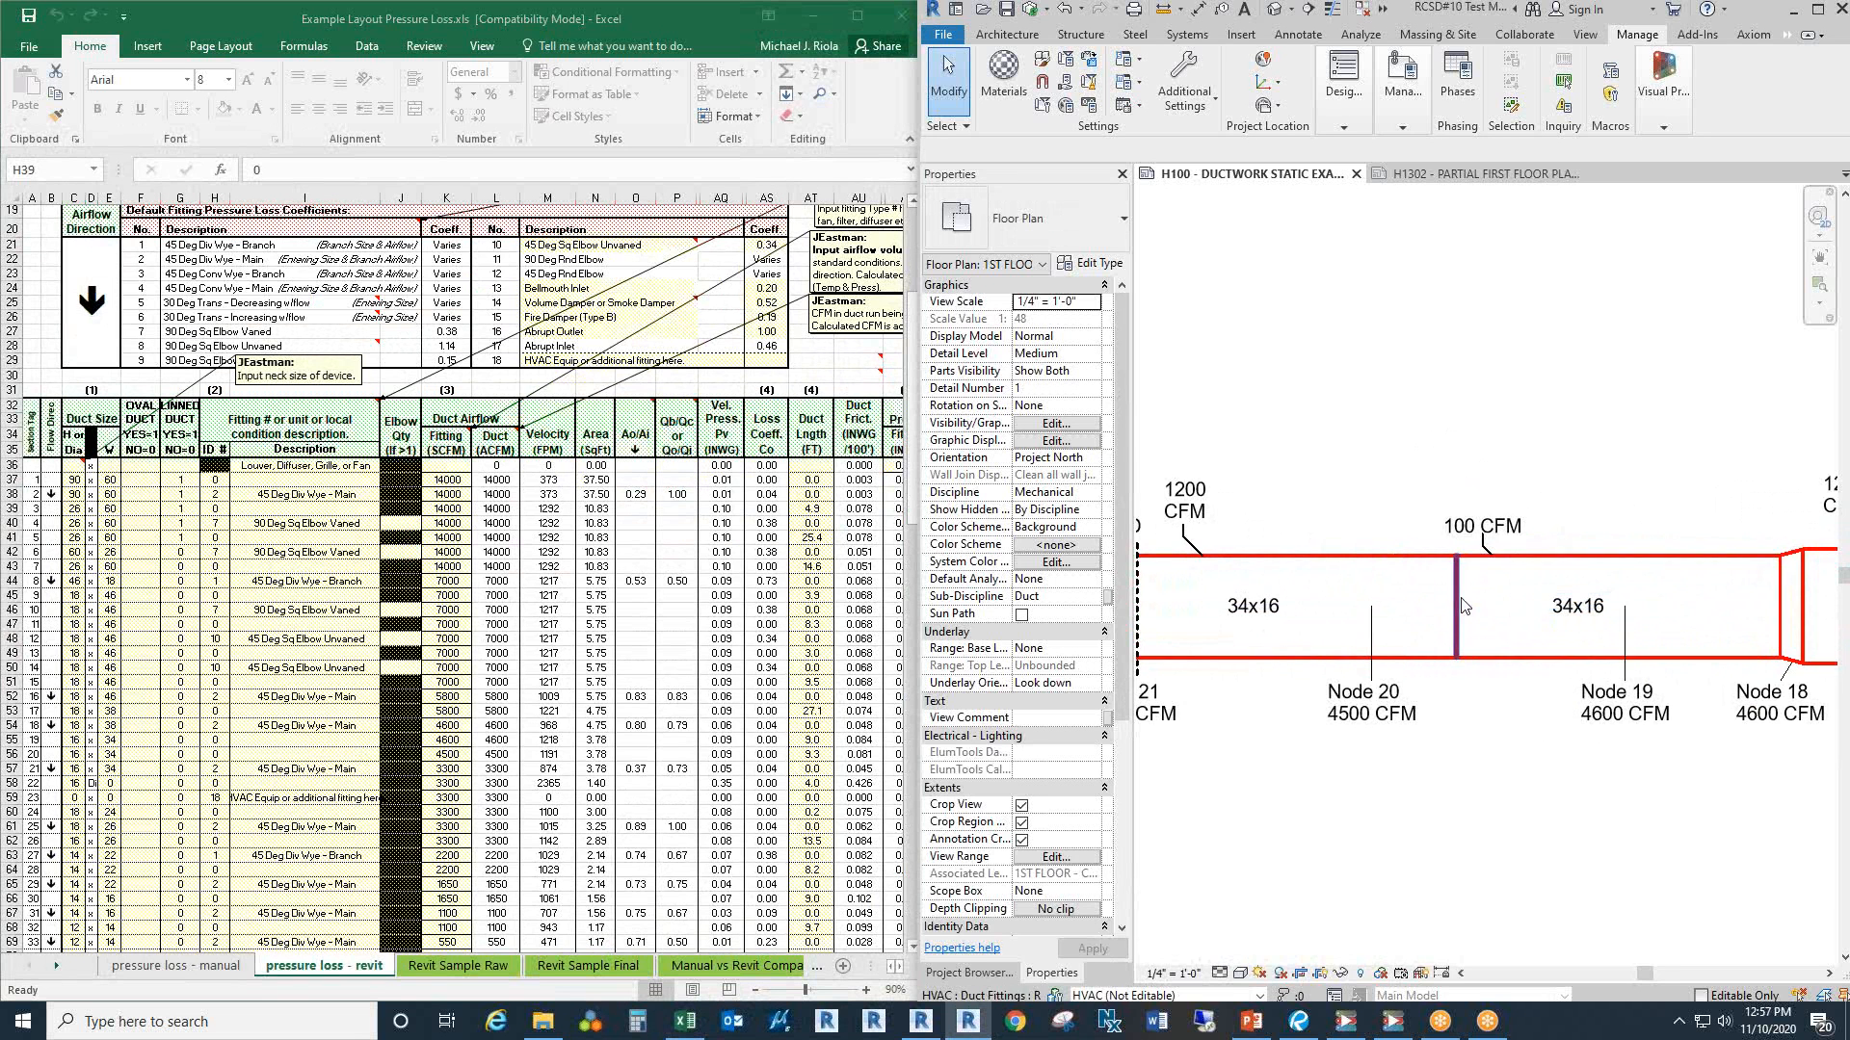
{"action": "left_click_drag", "start_coordinate": [1490, 611], "coordinate": [1498, 621]}
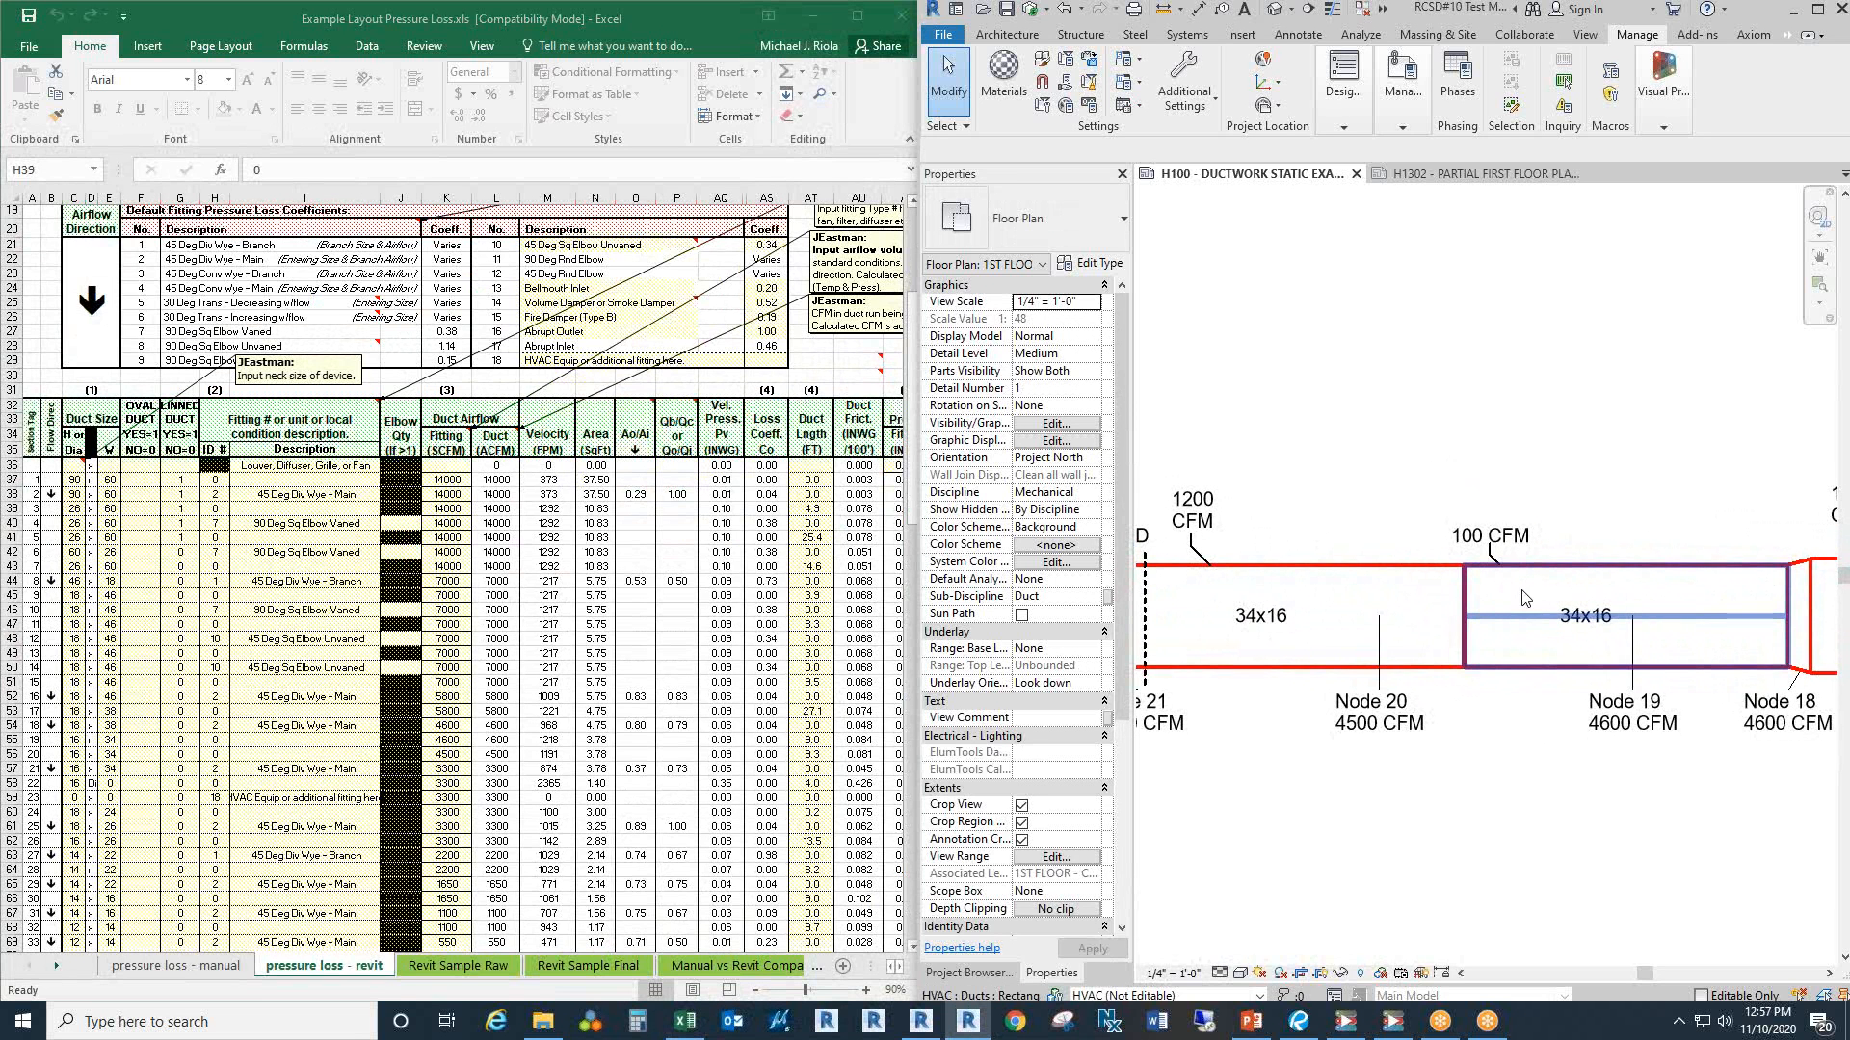
{"action": "mouse_move", "coordinate": [1498, 739]}
{"action": "left_mouse_down"}
{"action": "mouse_move", "coordinate": [1591, 733]}
{"action": "mouse_move", "coordinate": [1523, 748]}
{"action": "left_mouse_up"}
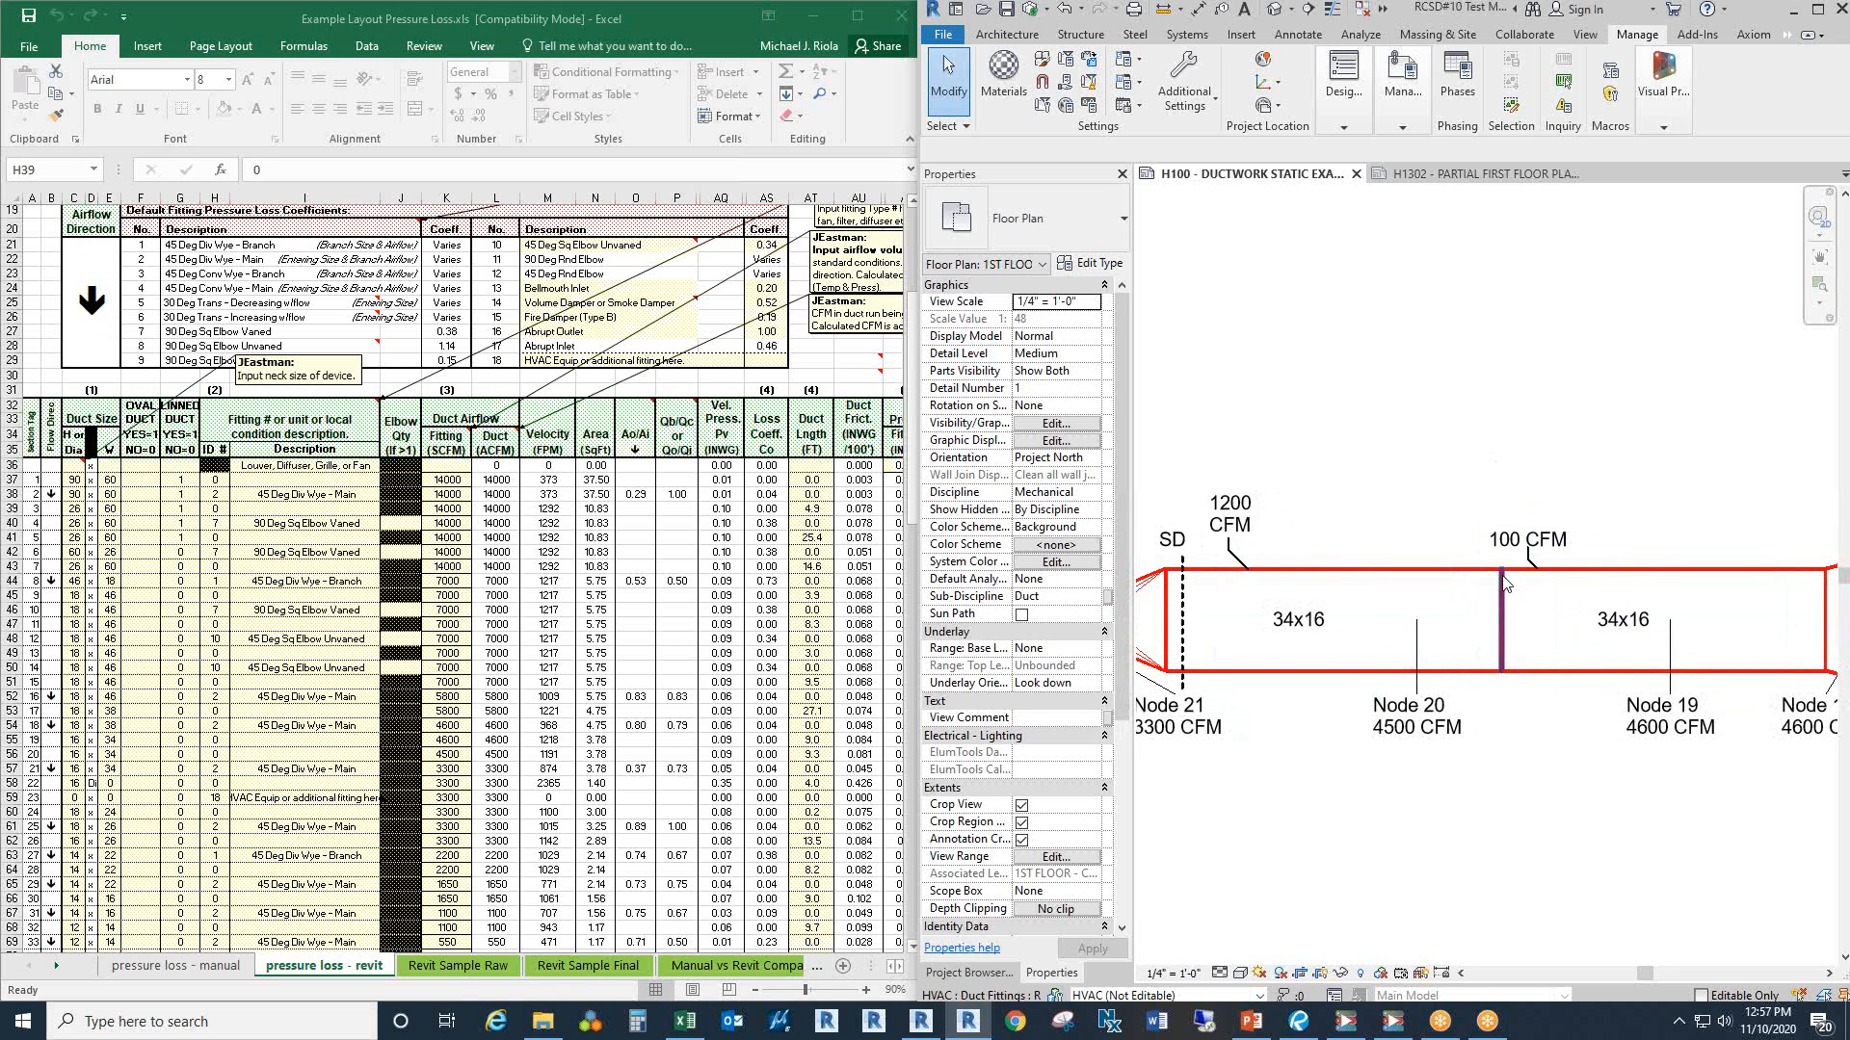
{"action": "left_click", "coordinate": [1503, 617]}
{"action": "scroll", "coordinate": [1503, 617], "scroll_direction": "up", "scroll_amount": 3}
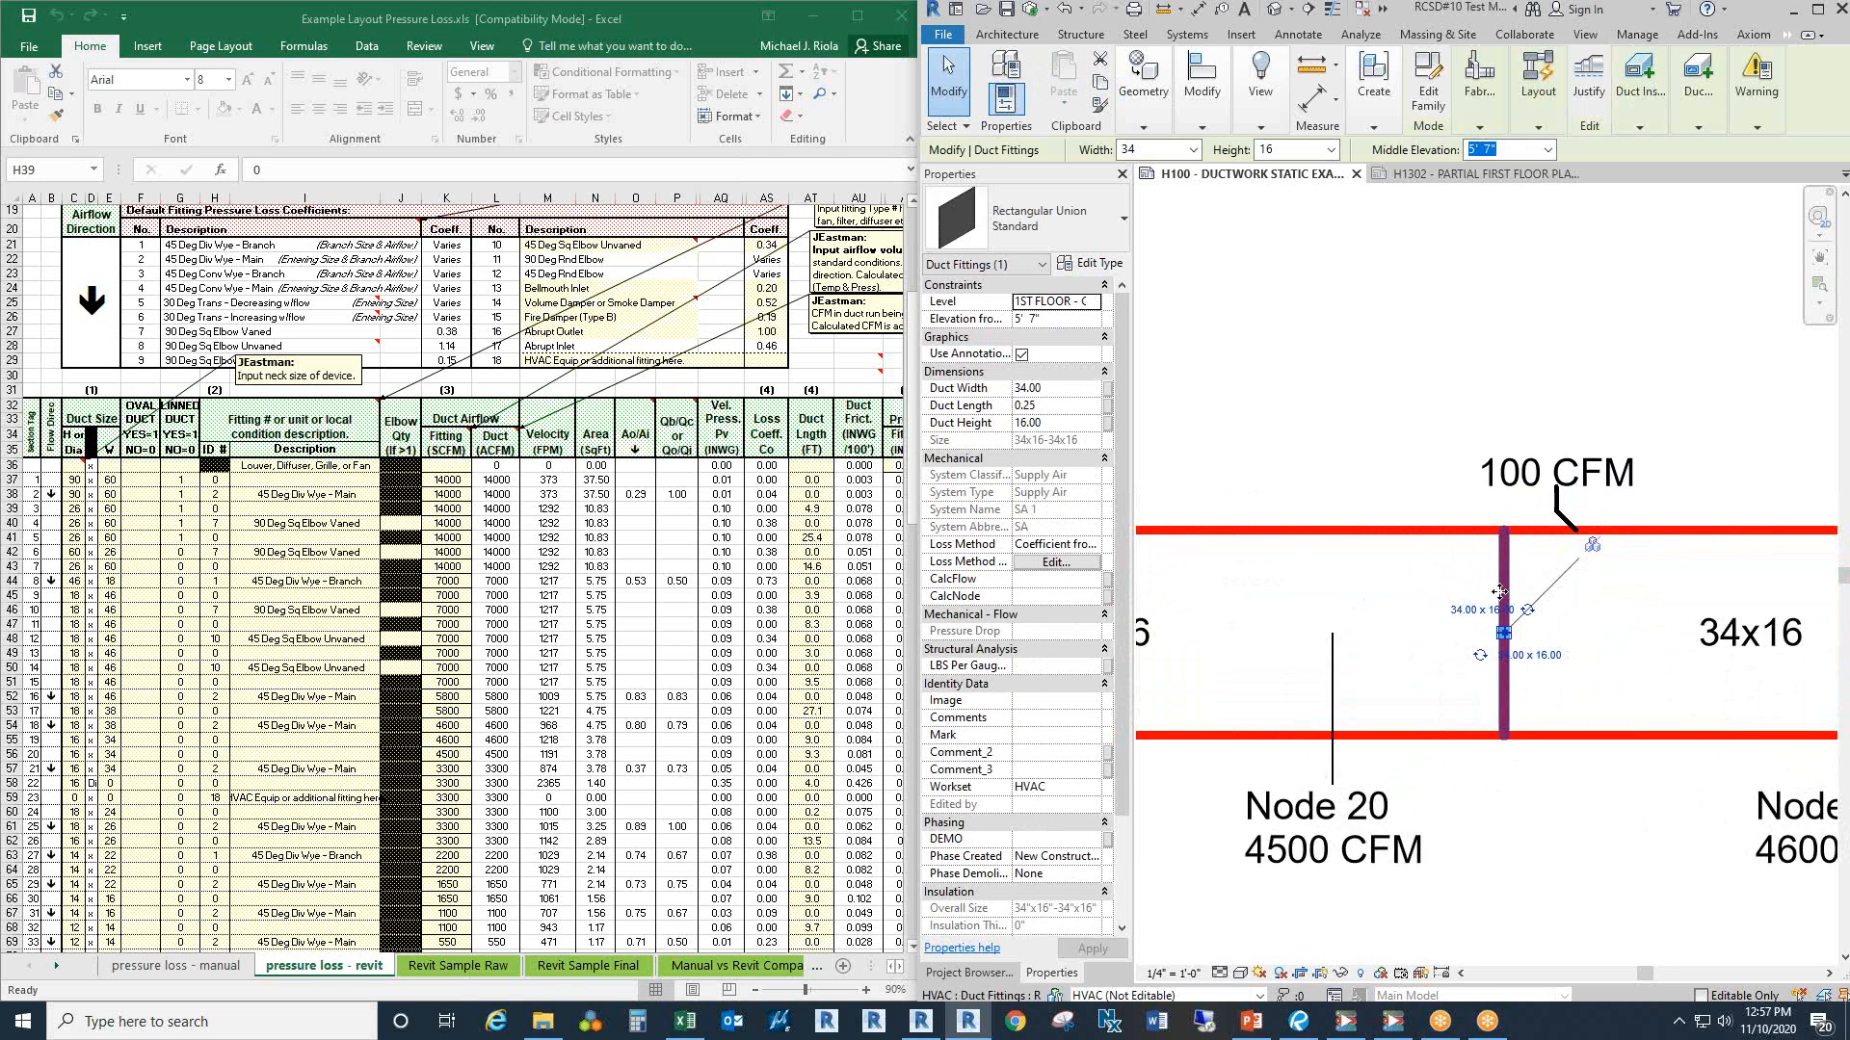
{"action": "left_click", "coordinate": [1559, 804]}
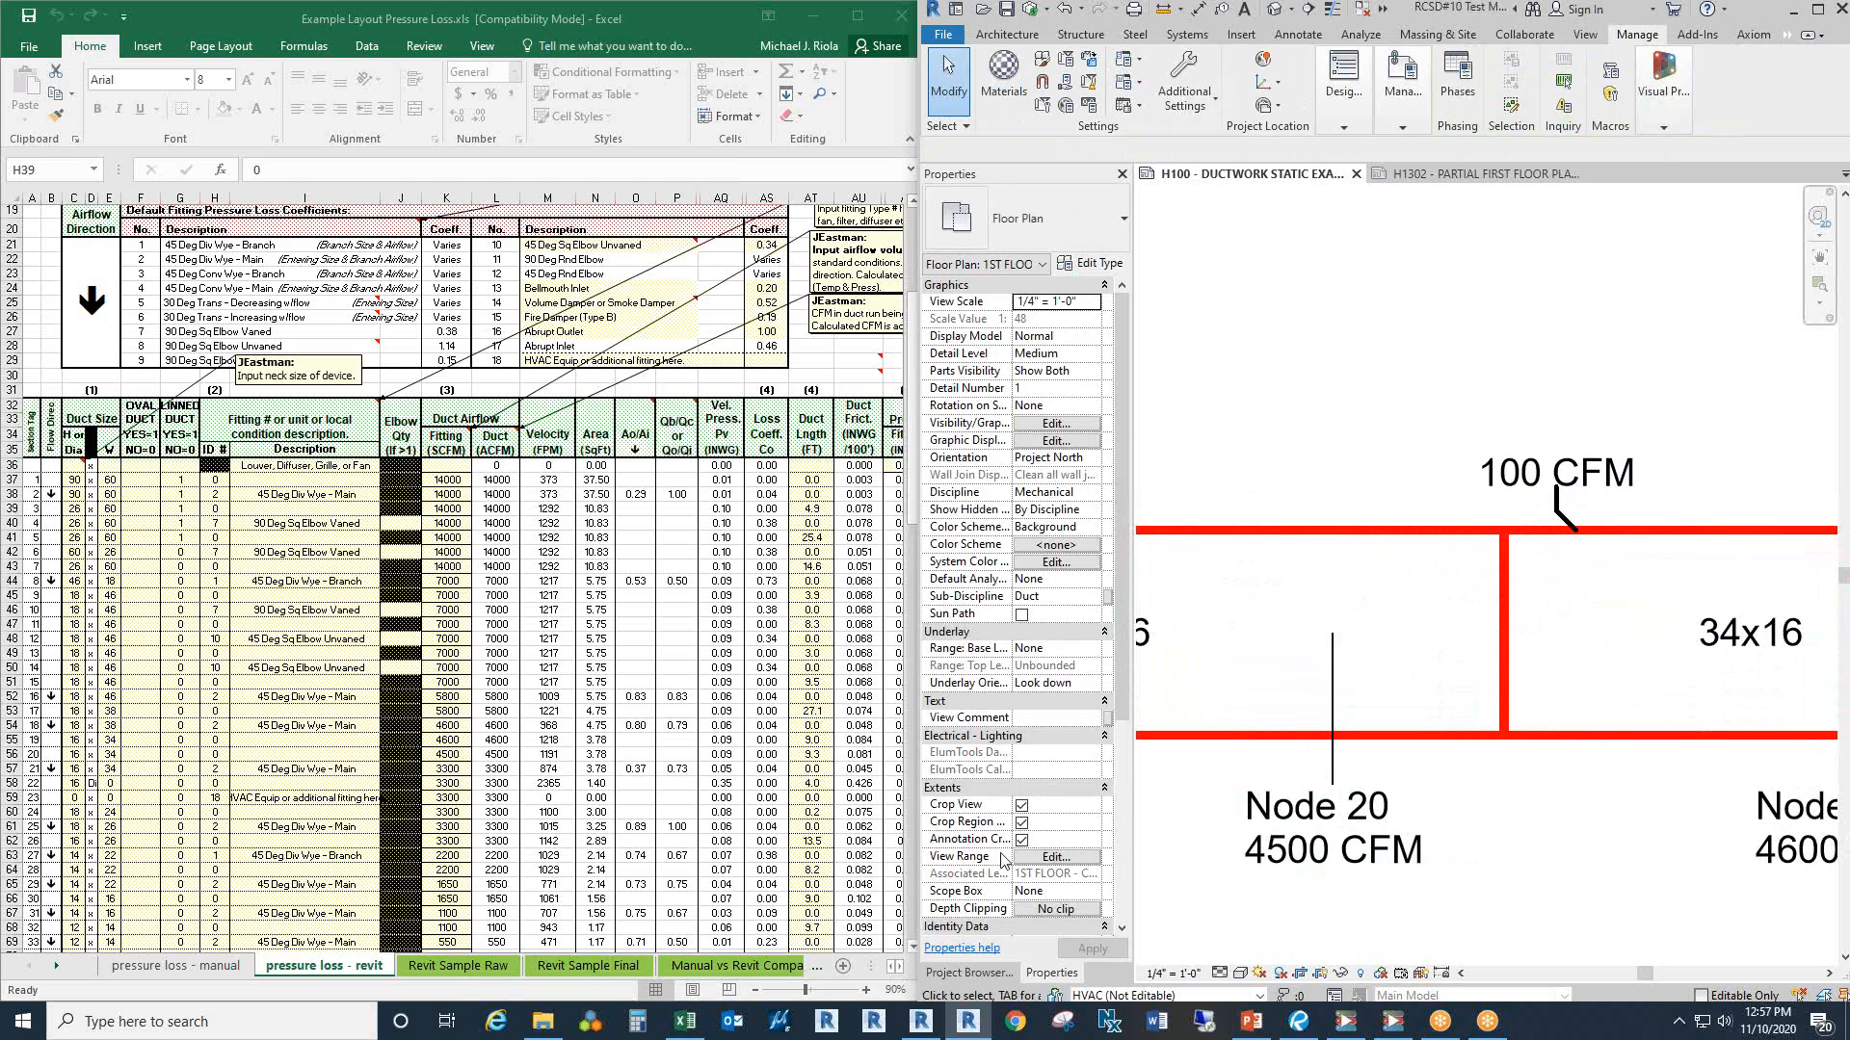
Step: Widen the workbook window, review the union's family name in cell C4 of the revit items not included sheet, then minimize the workbook
{"action": "left_click", "coordinate": [803, 891]}
{"action": "left_click_drag", "start_coordinate": [922, 275], "coordinate": [1363, 274]}
{"action": "left_click", "coordinate": [1072, 965]}
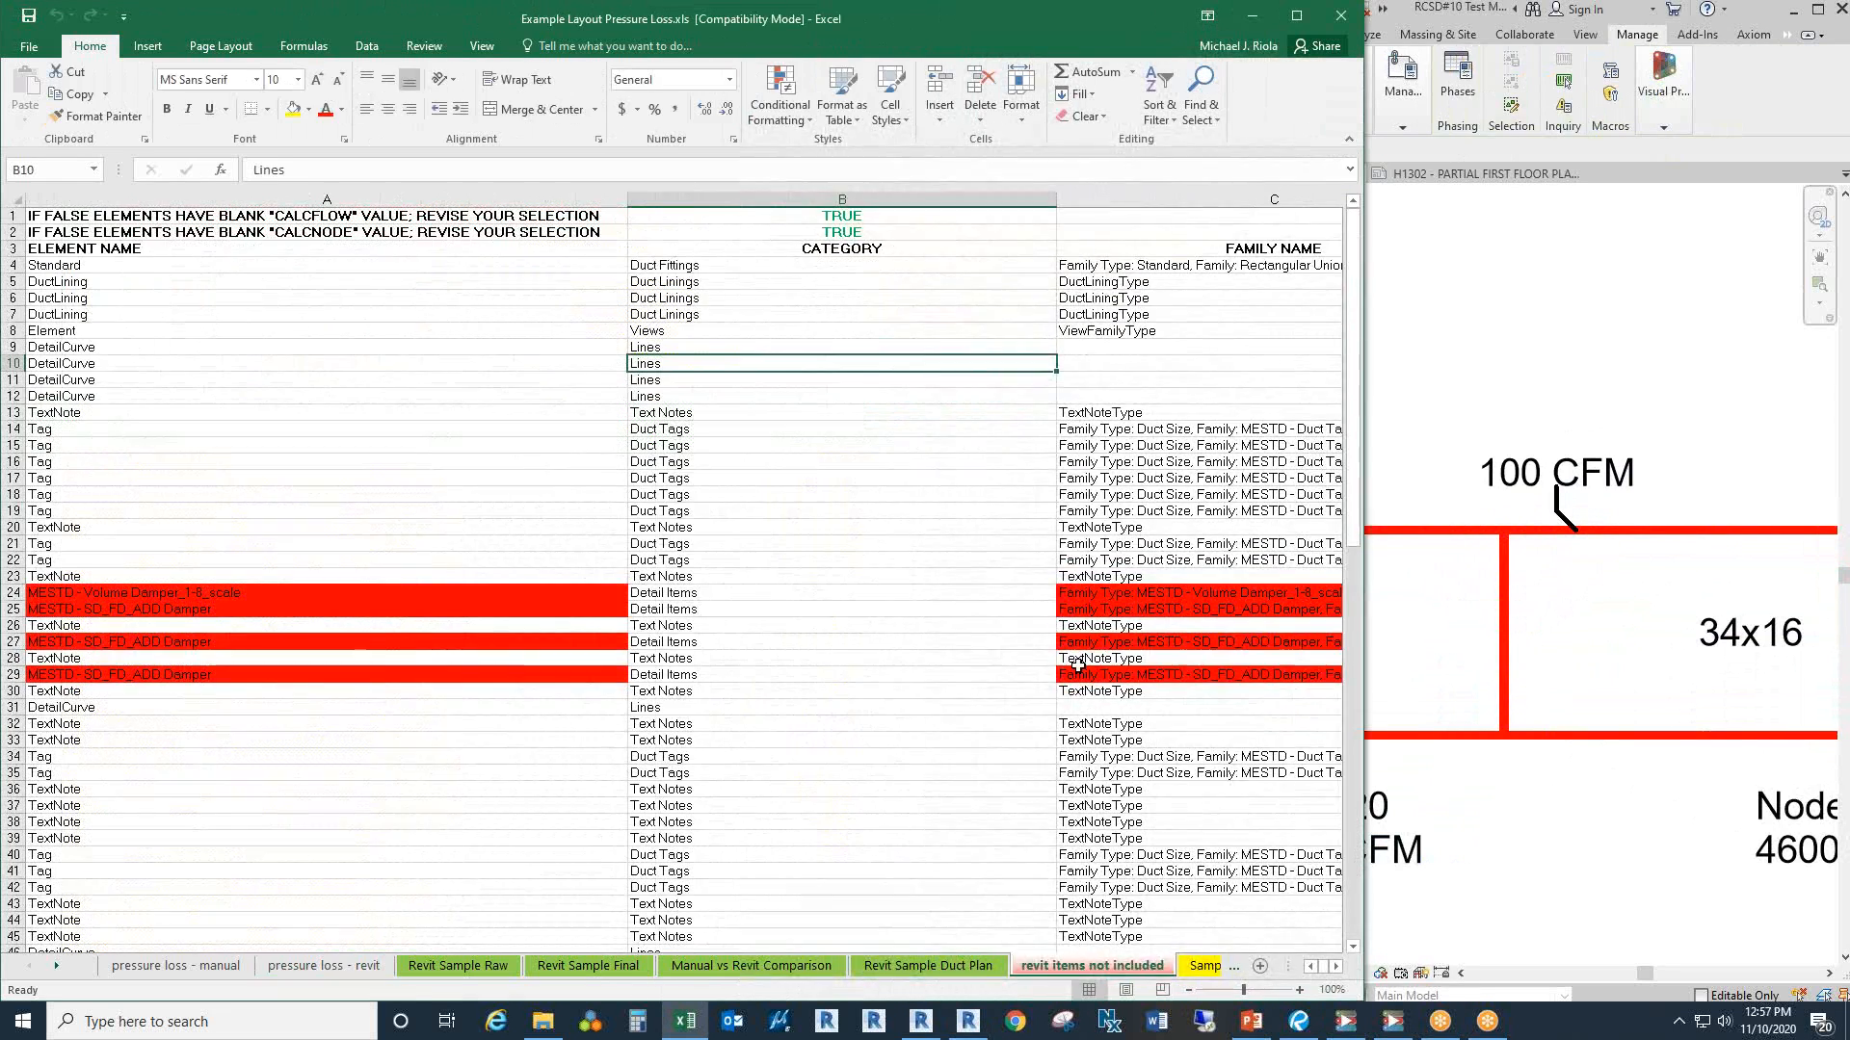
{"action": "left_click", "coordinate": [1205, 266]}
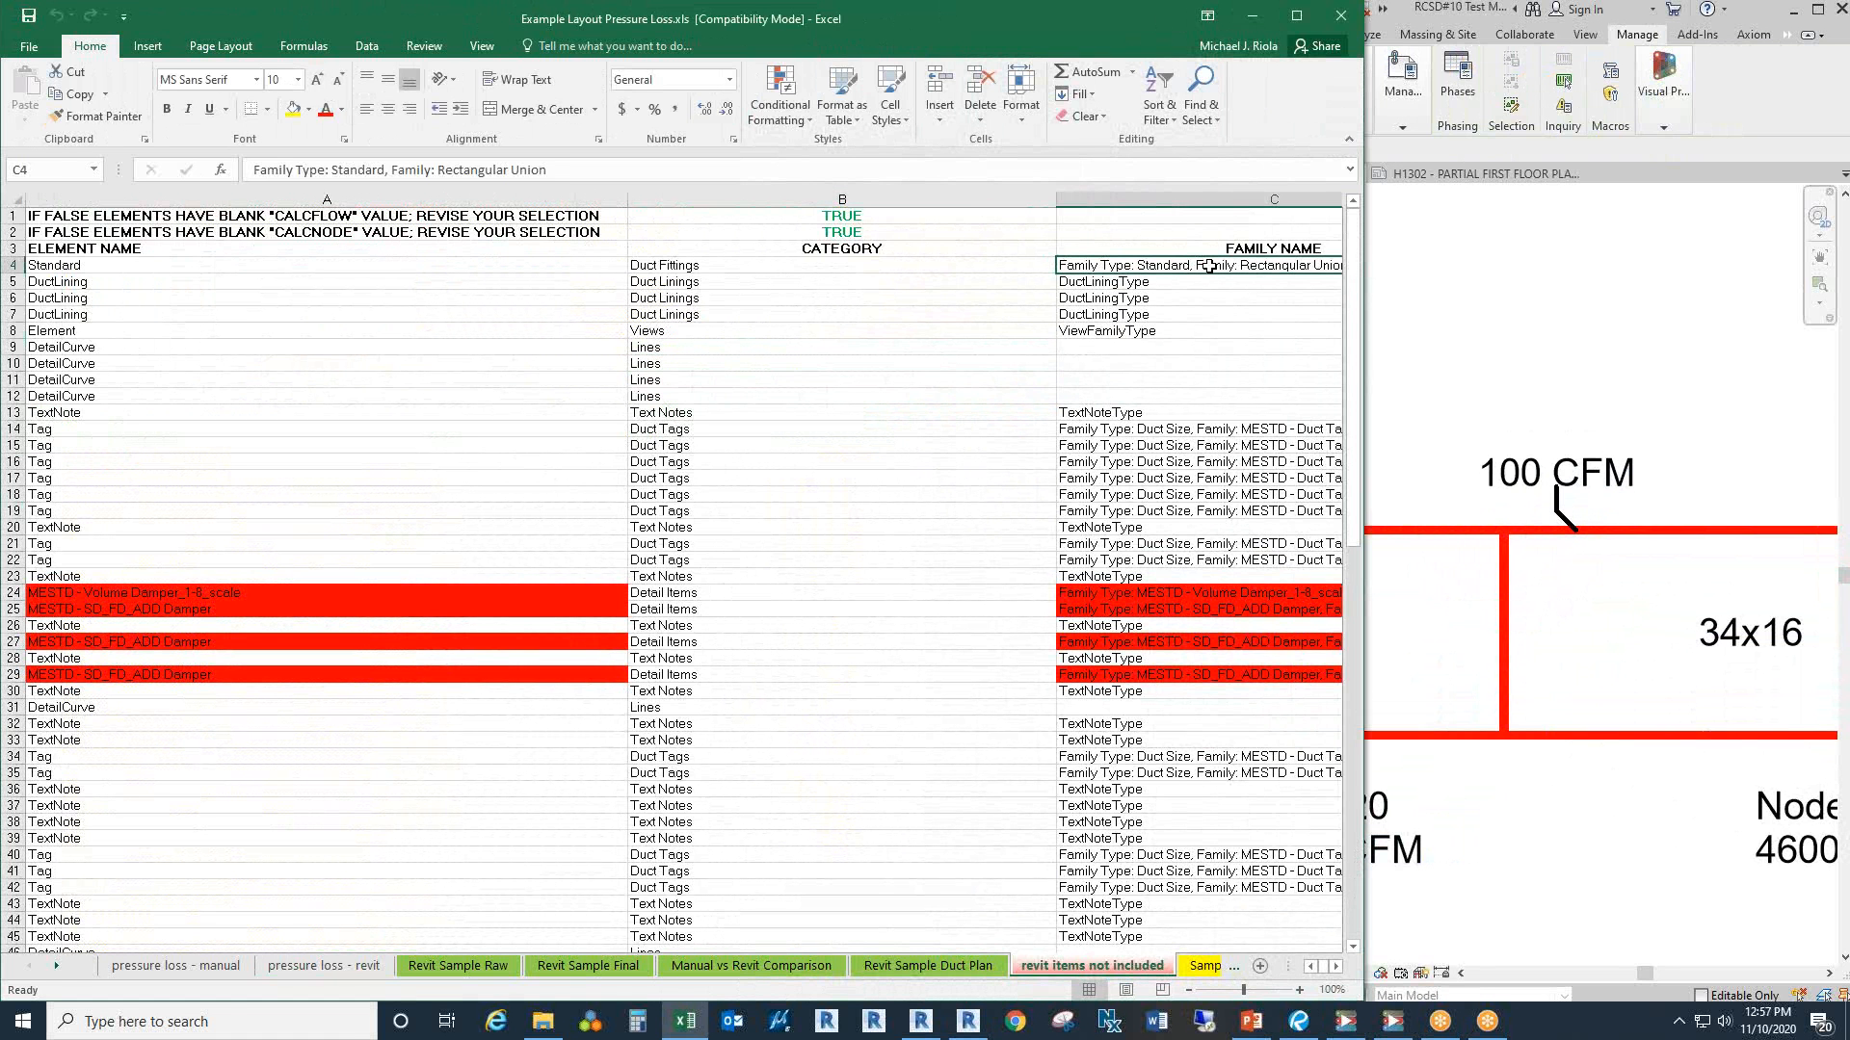
{"action": "left_click", "coordinate": [1253, 23]}
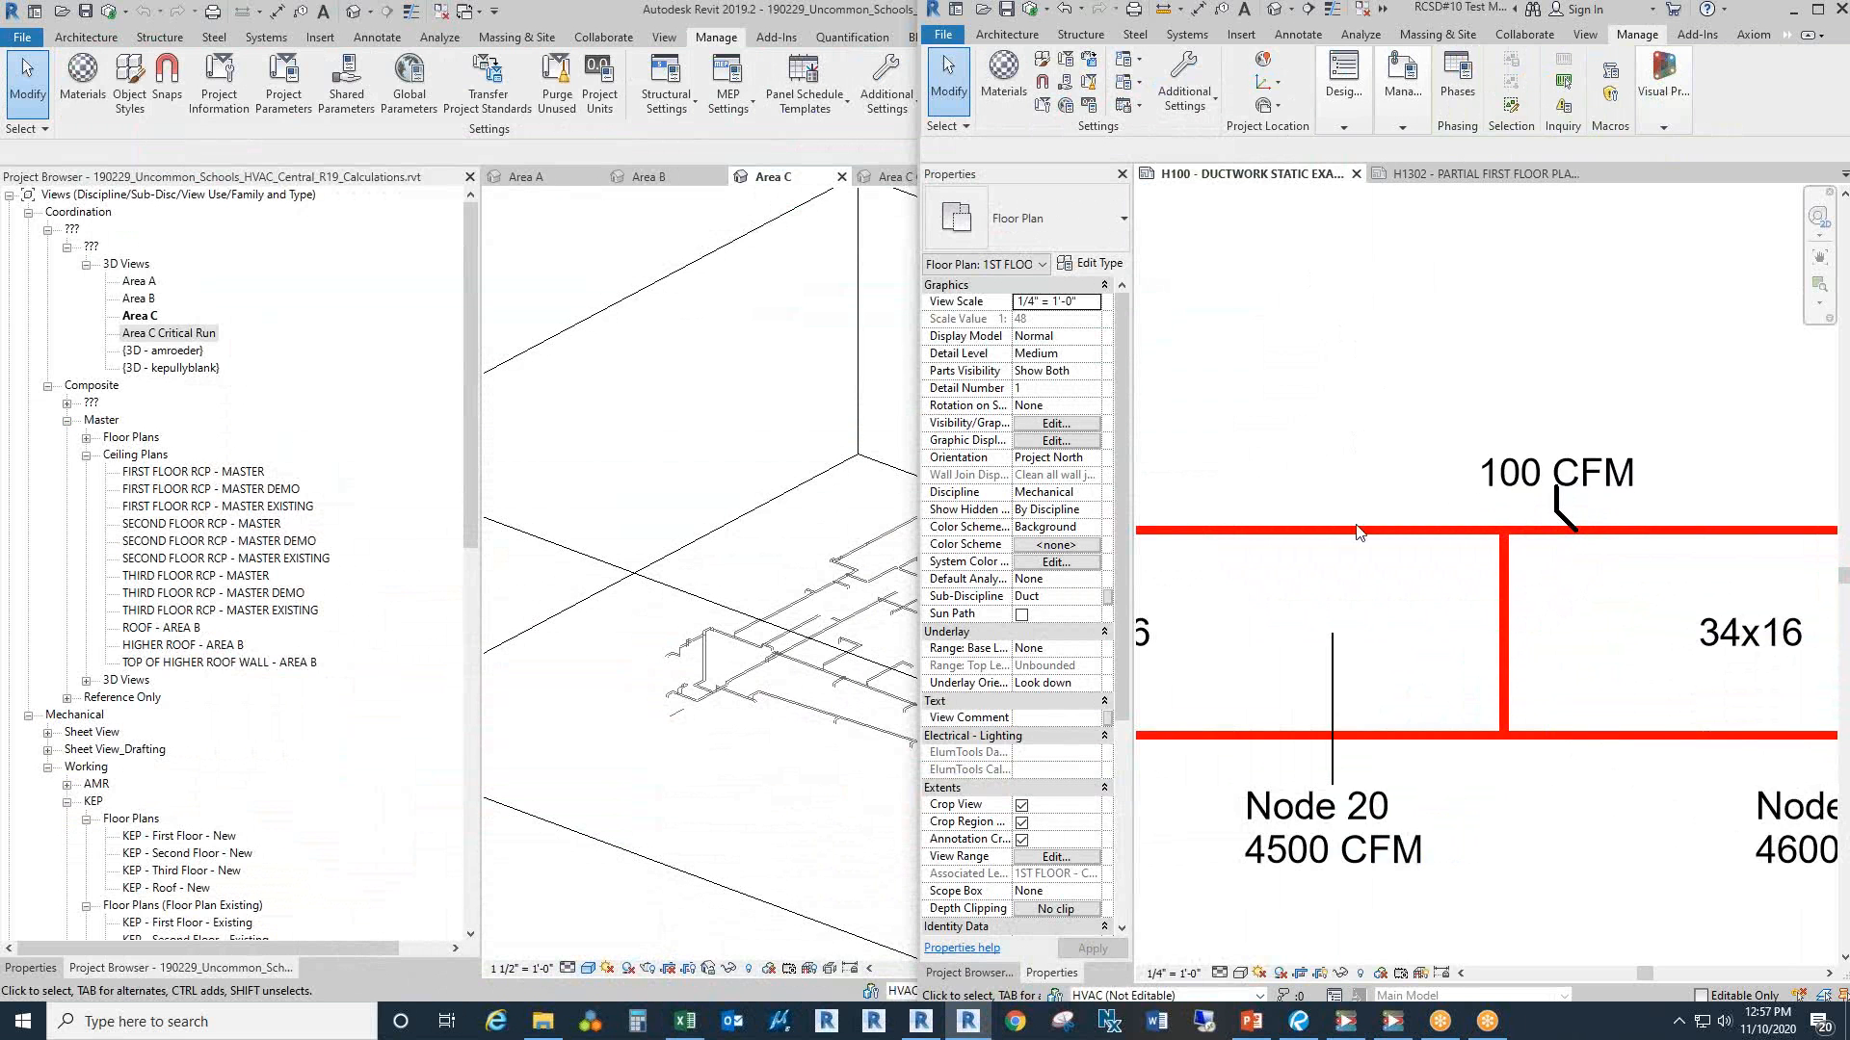
Step: Examine the 34x16 duct joint and the 100 CFM takeoff between Nodes 19 and 20 on the H100 sheet
{"action": "scroll", "coordinate": [1374, 579], "scroll_direction": "down", "scroll_amount": 3}
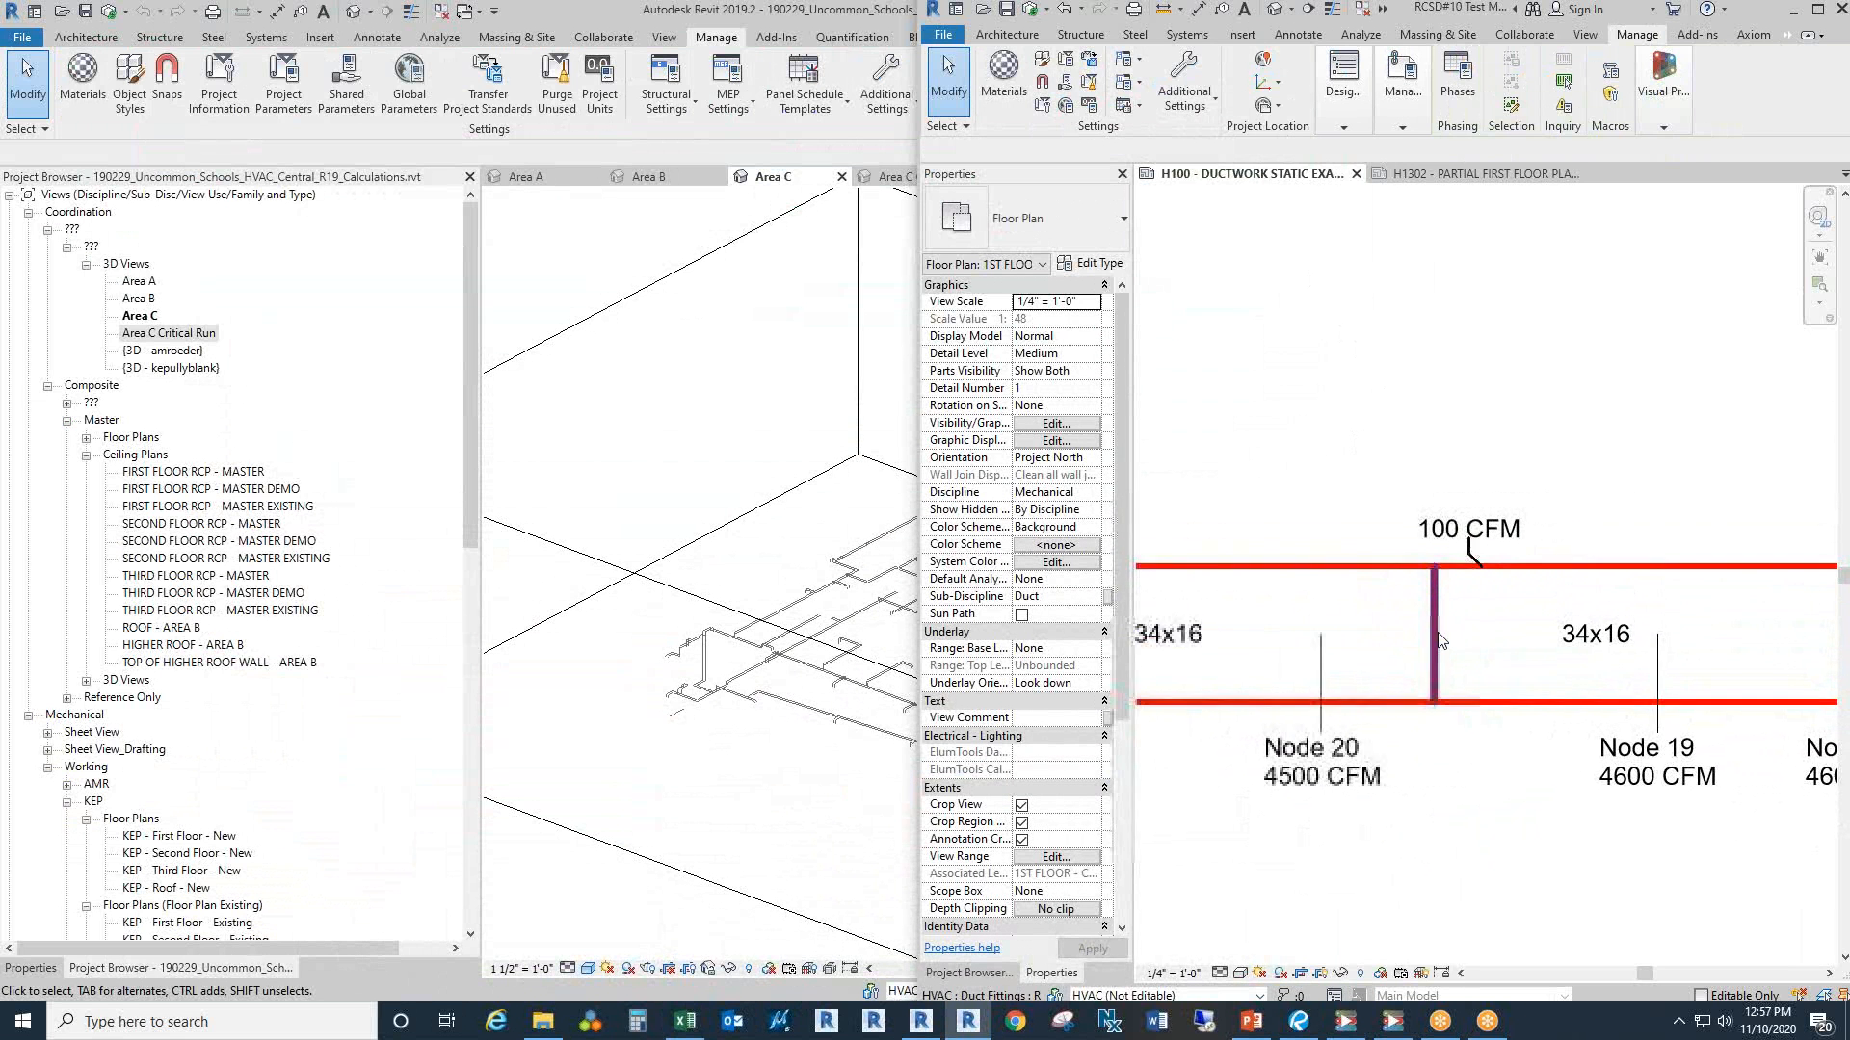
{"action": "scroll", "coordinate": [1440, 640], "scroll_direction": "up", "scroll_amount": 1}
{"action": "left_click_drag", "start_coordinate": [1486, 803], "coordinate": [1464, 817]}
{"action": "scroll", "coordinate": [1435, 622], "scroll_direction": "up", "scroll_amount": 3}
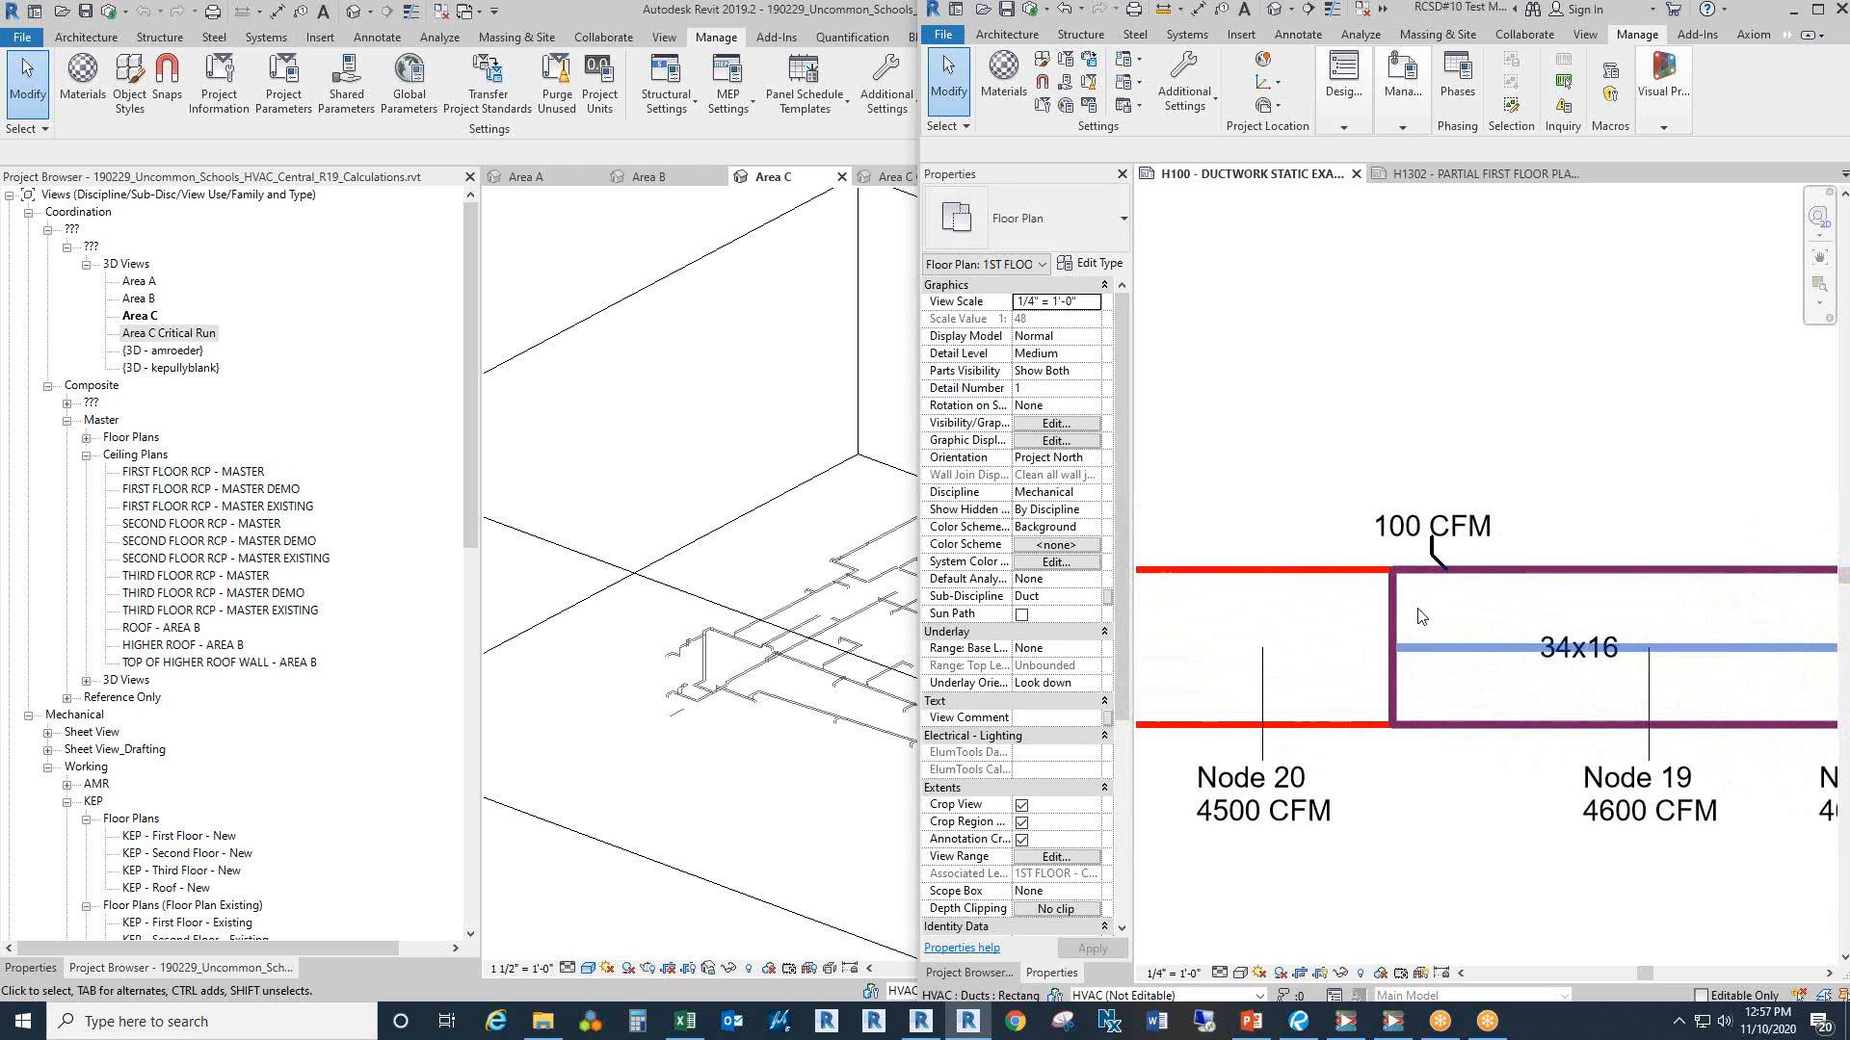
{"action": "scroll", "coordinate": [1565, 627], "scroll_direction": "down", "scroll_amount": 2}
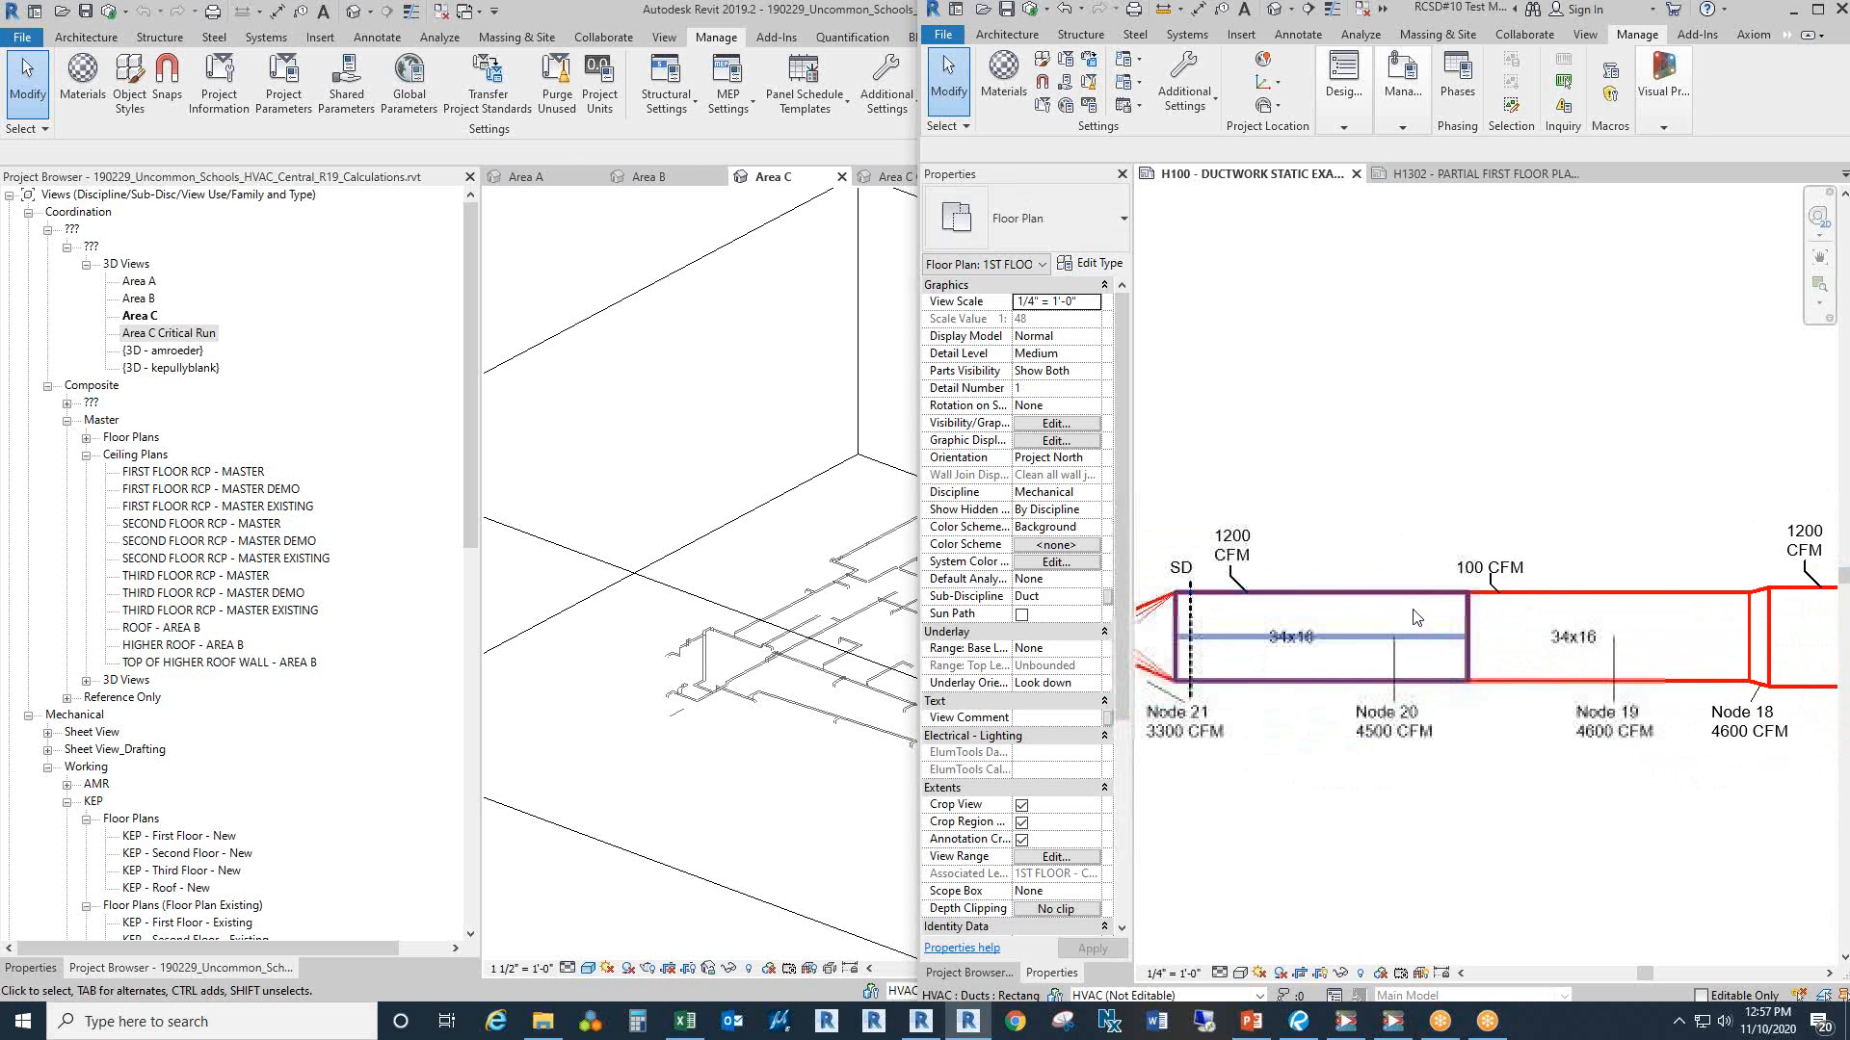
{"action": "left_click_drag", "start_coordinate": [1459, 766], "coordinate": [1428, 750]}
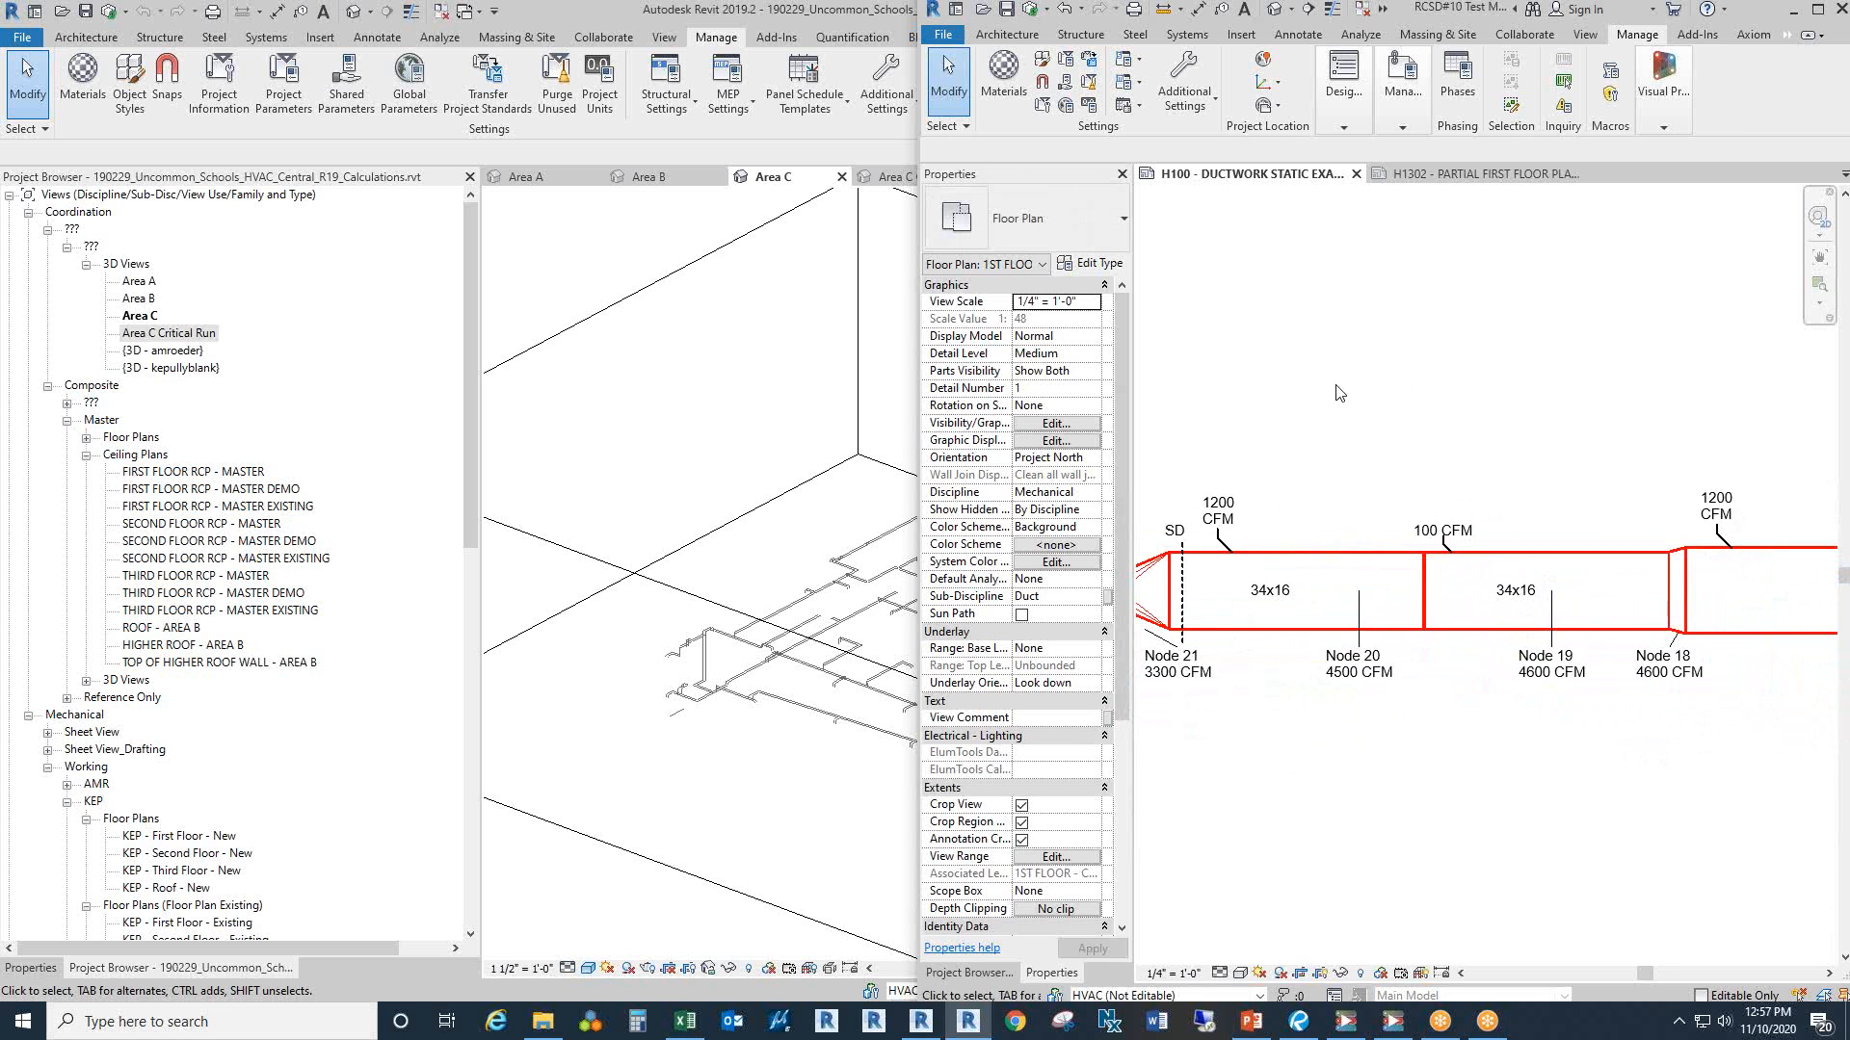
{"action": "scroll", "coordinate": [1336, 392], "scroll_direction": "down", "scroll_amount": 1}
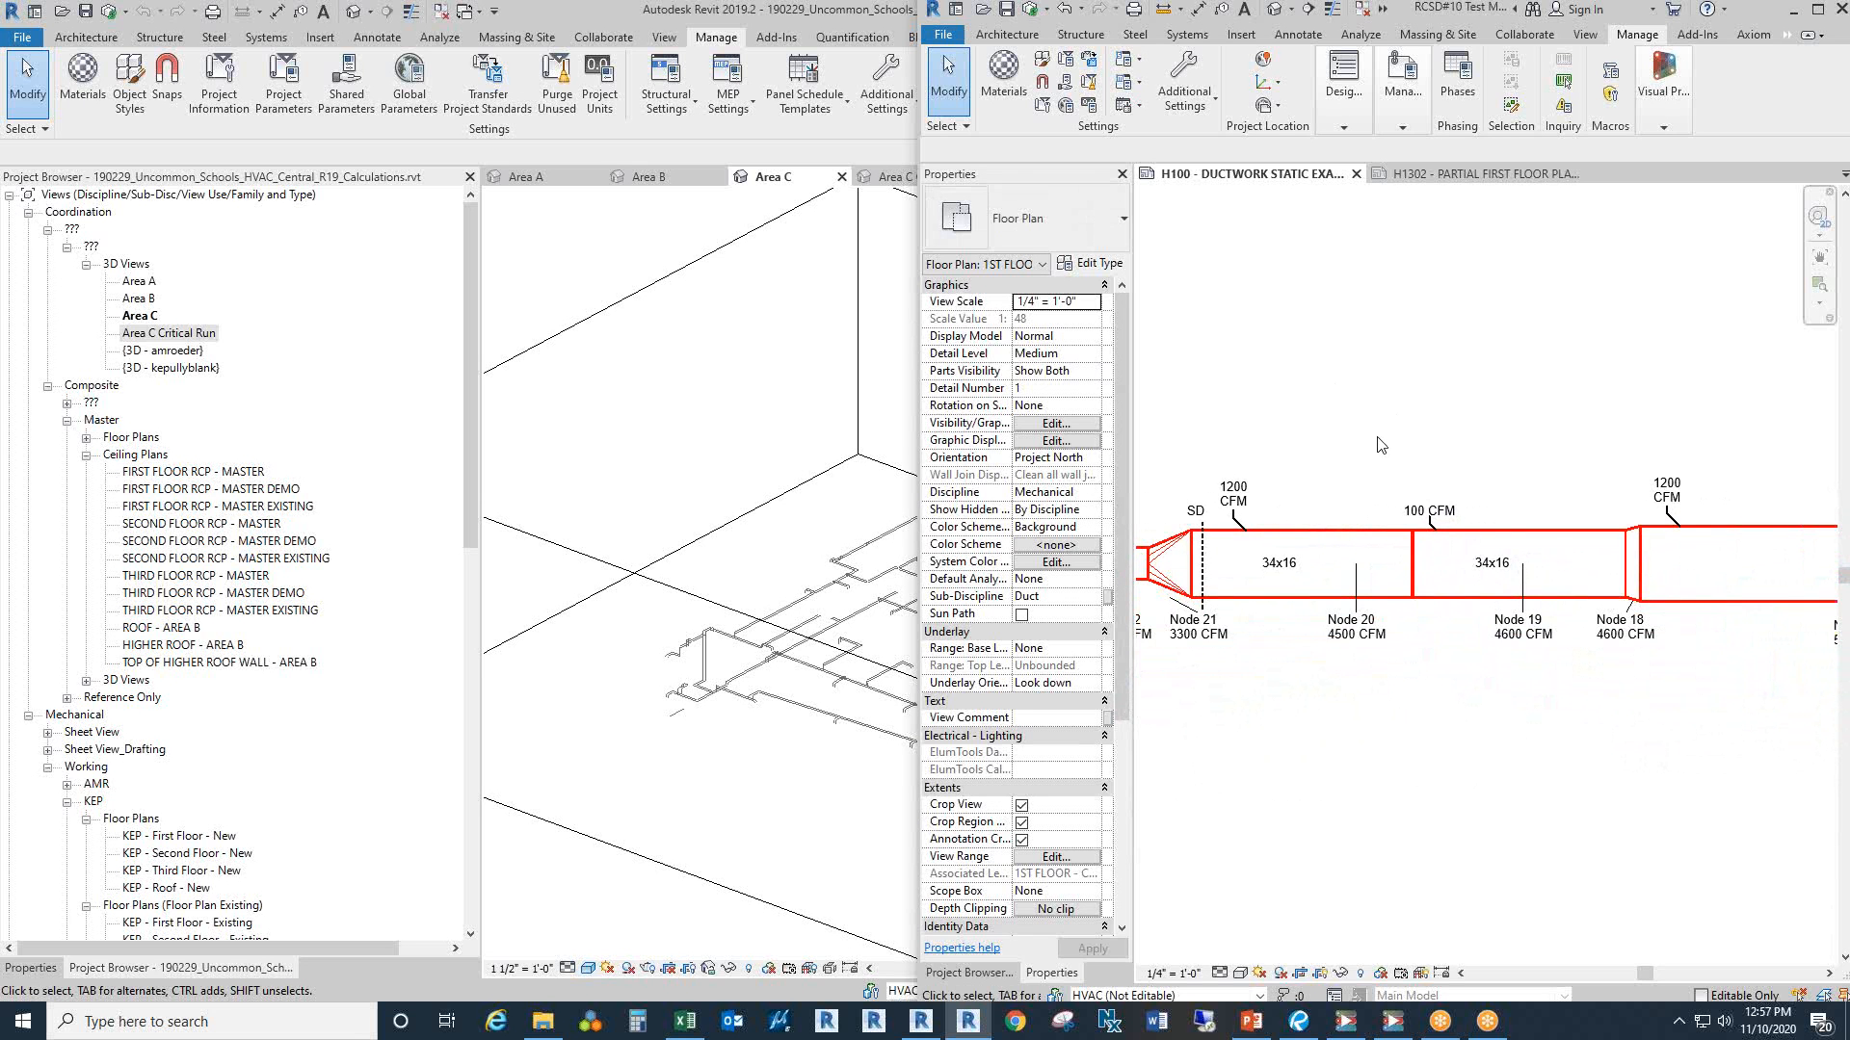
{"action": "left_click", "coordinate": [1250, 1021]}
{"action": "left_click_drag", "start_coordinate": [879, 201], "coordinate": [1849, 183]}
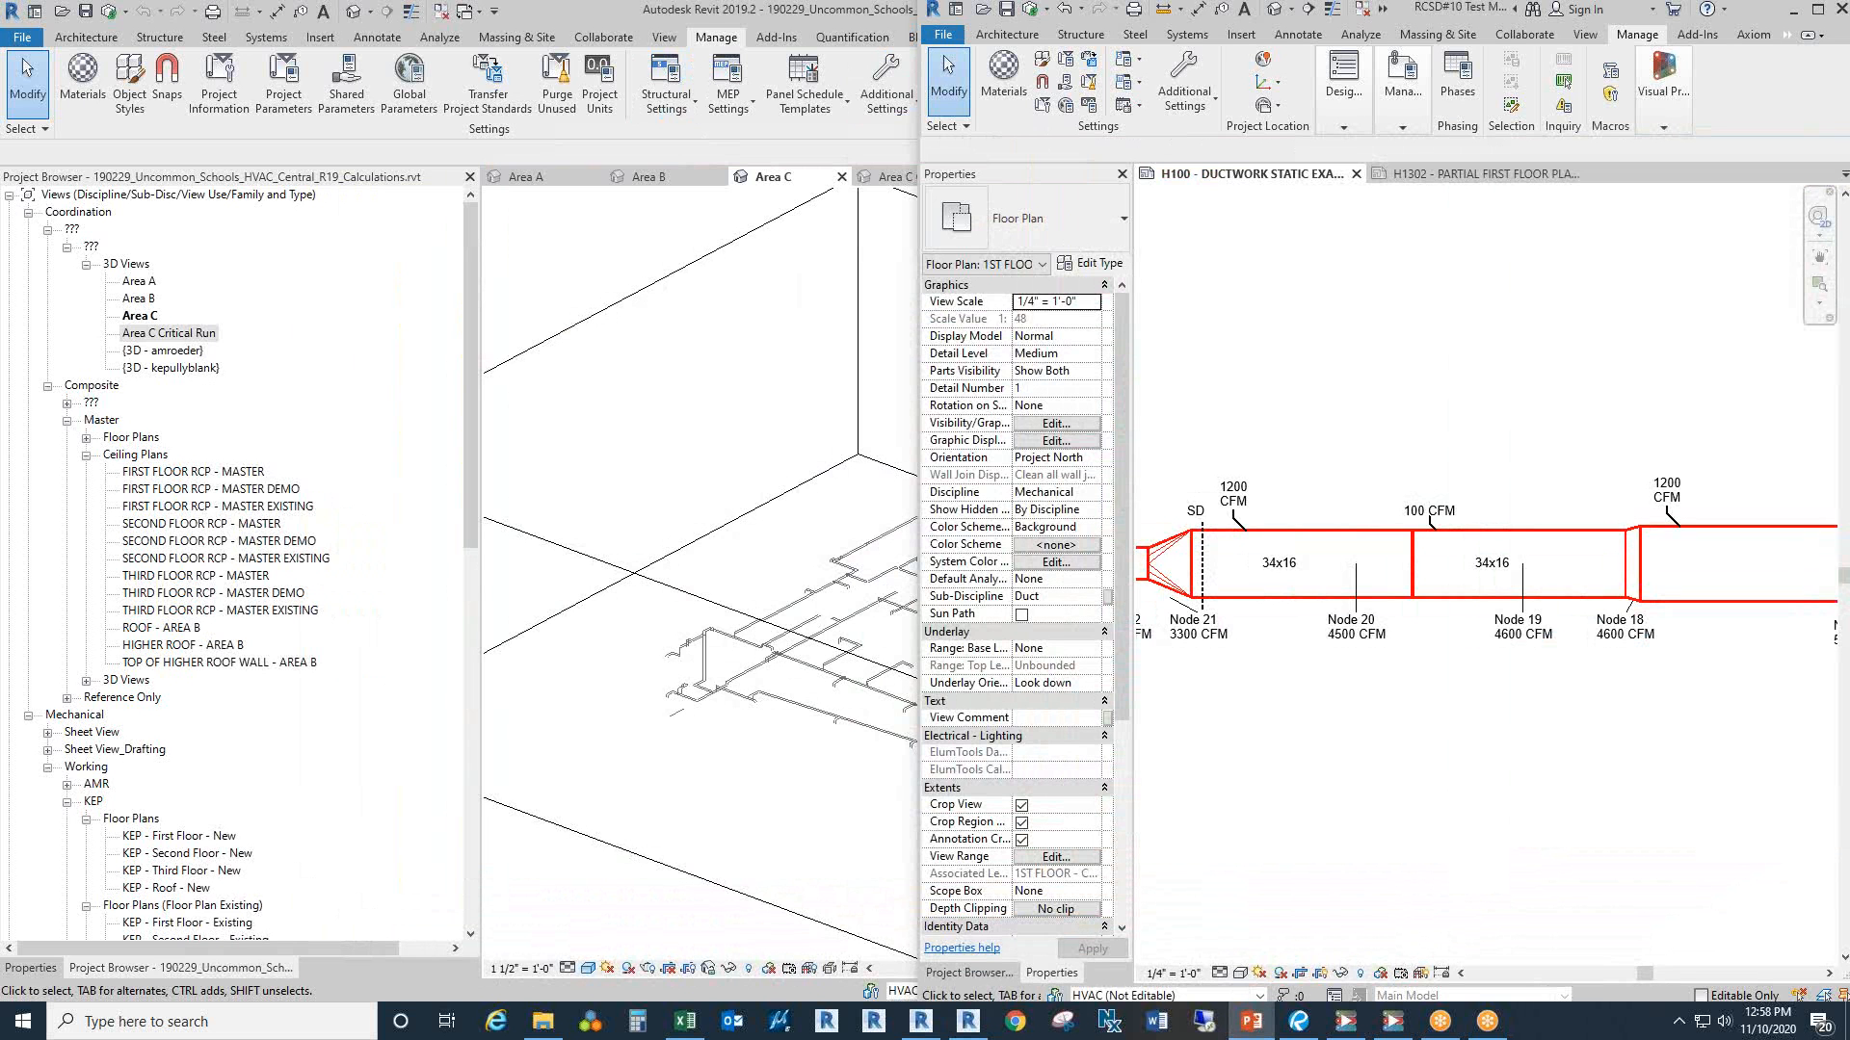
{"action": "left_click", "coordinate": [1469, 448]}
{"action": "left_click_drag", "start_coordinate": [1453, 489], "coordinate": [1436, 487]}
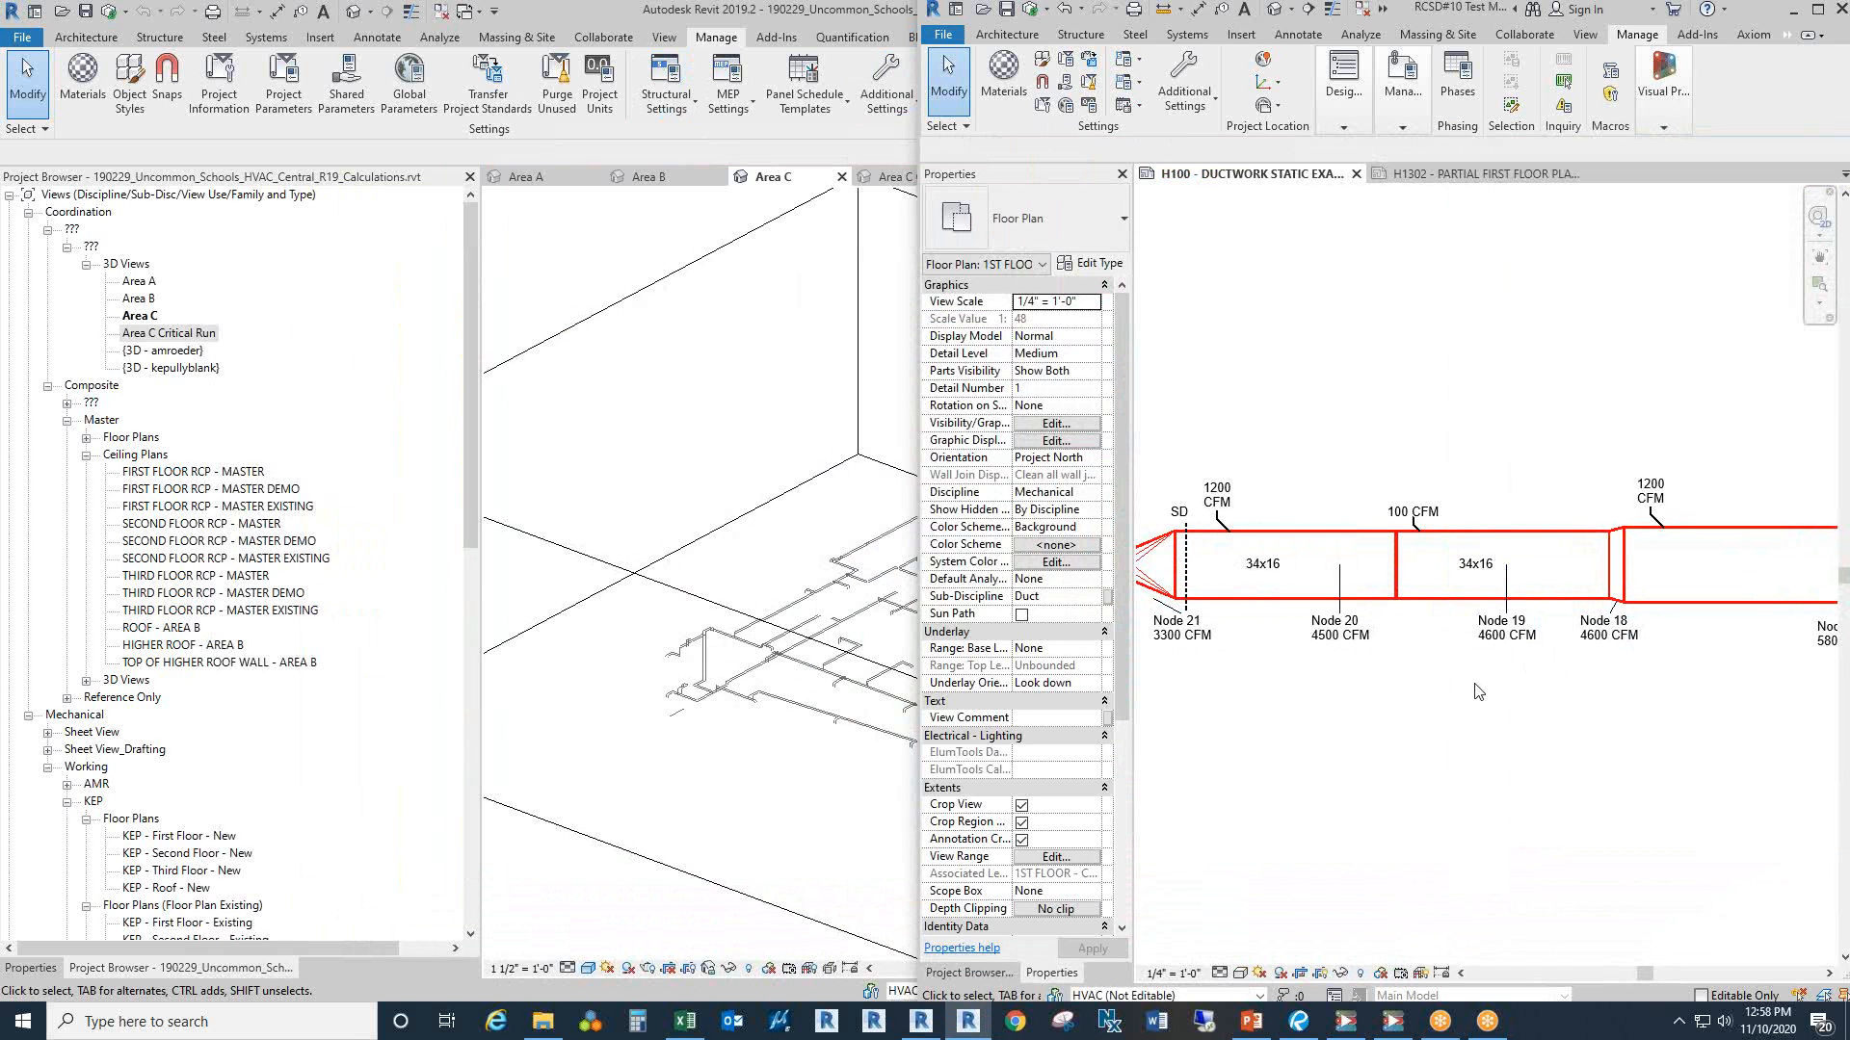
{"action": "left_click_drag", "start_coordinate": [1478, 683], "coordinate": [1459, 693]}
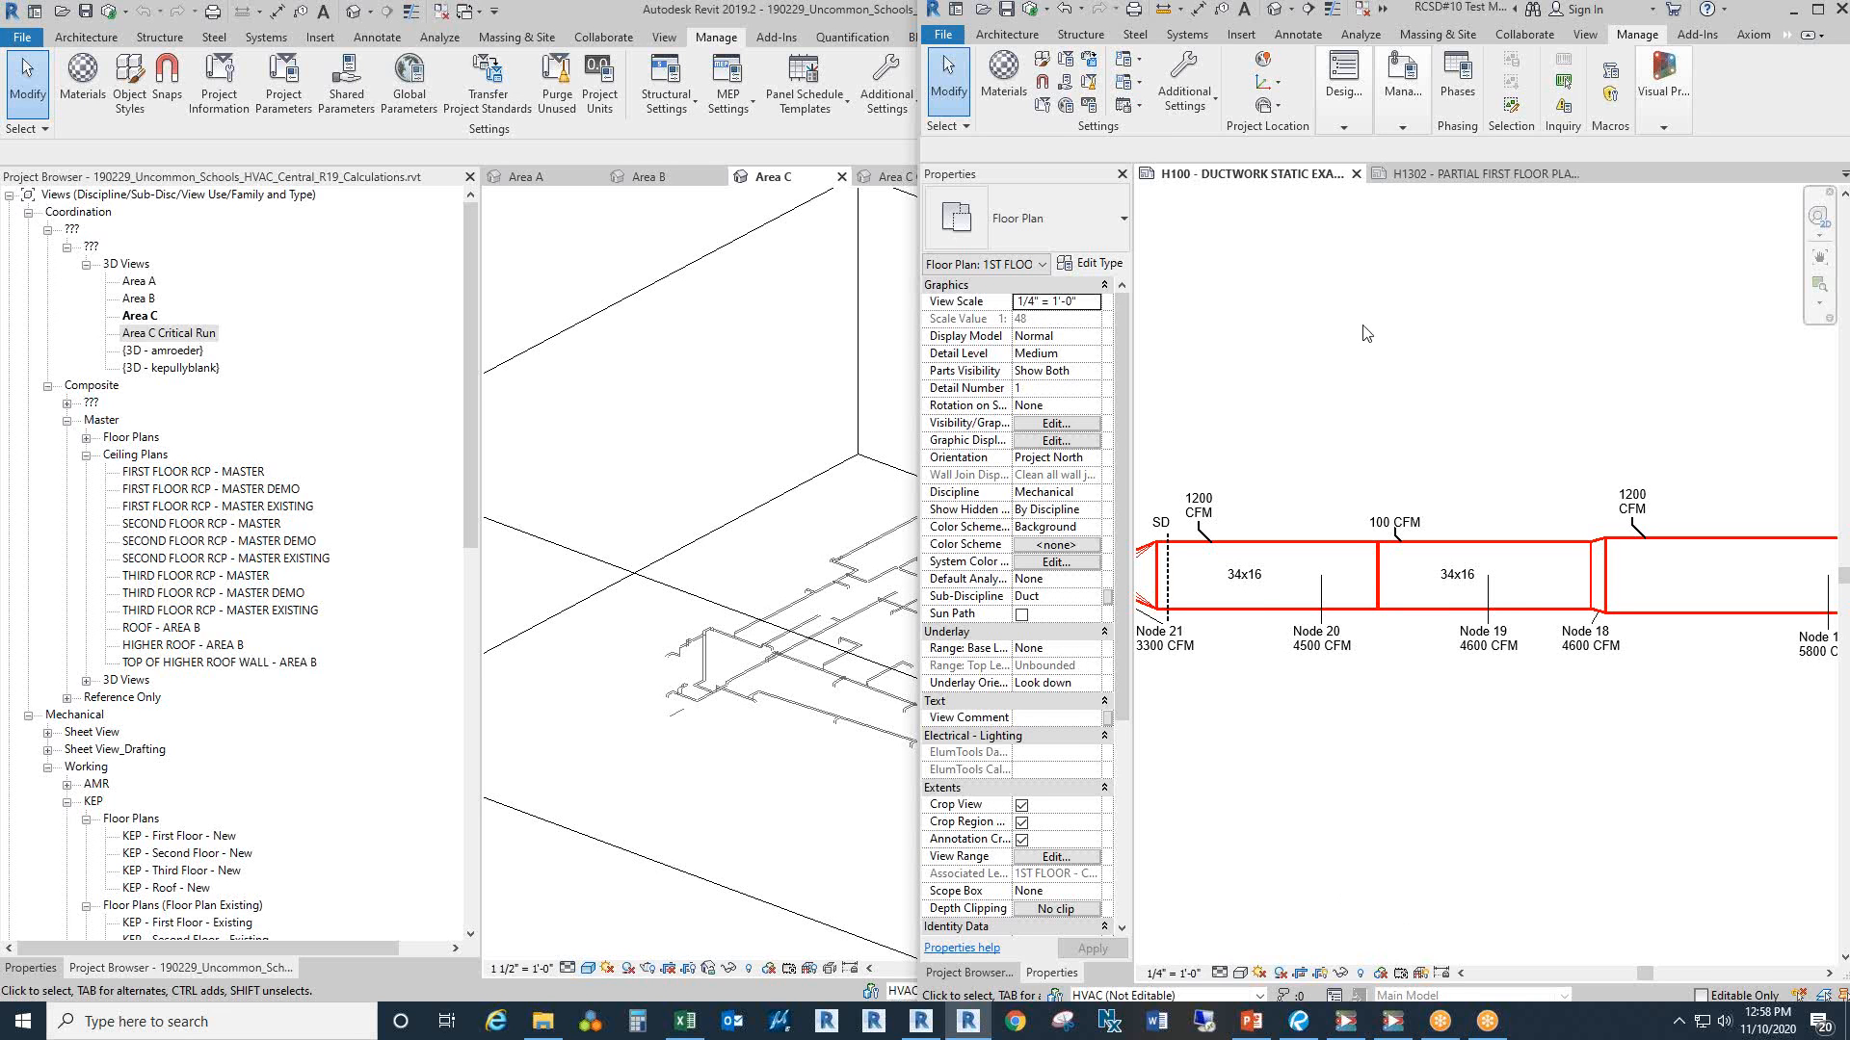
{"action": "left_click_drag", "start_coordinate": [1363, 333], "coordinate": [1357, 336]}
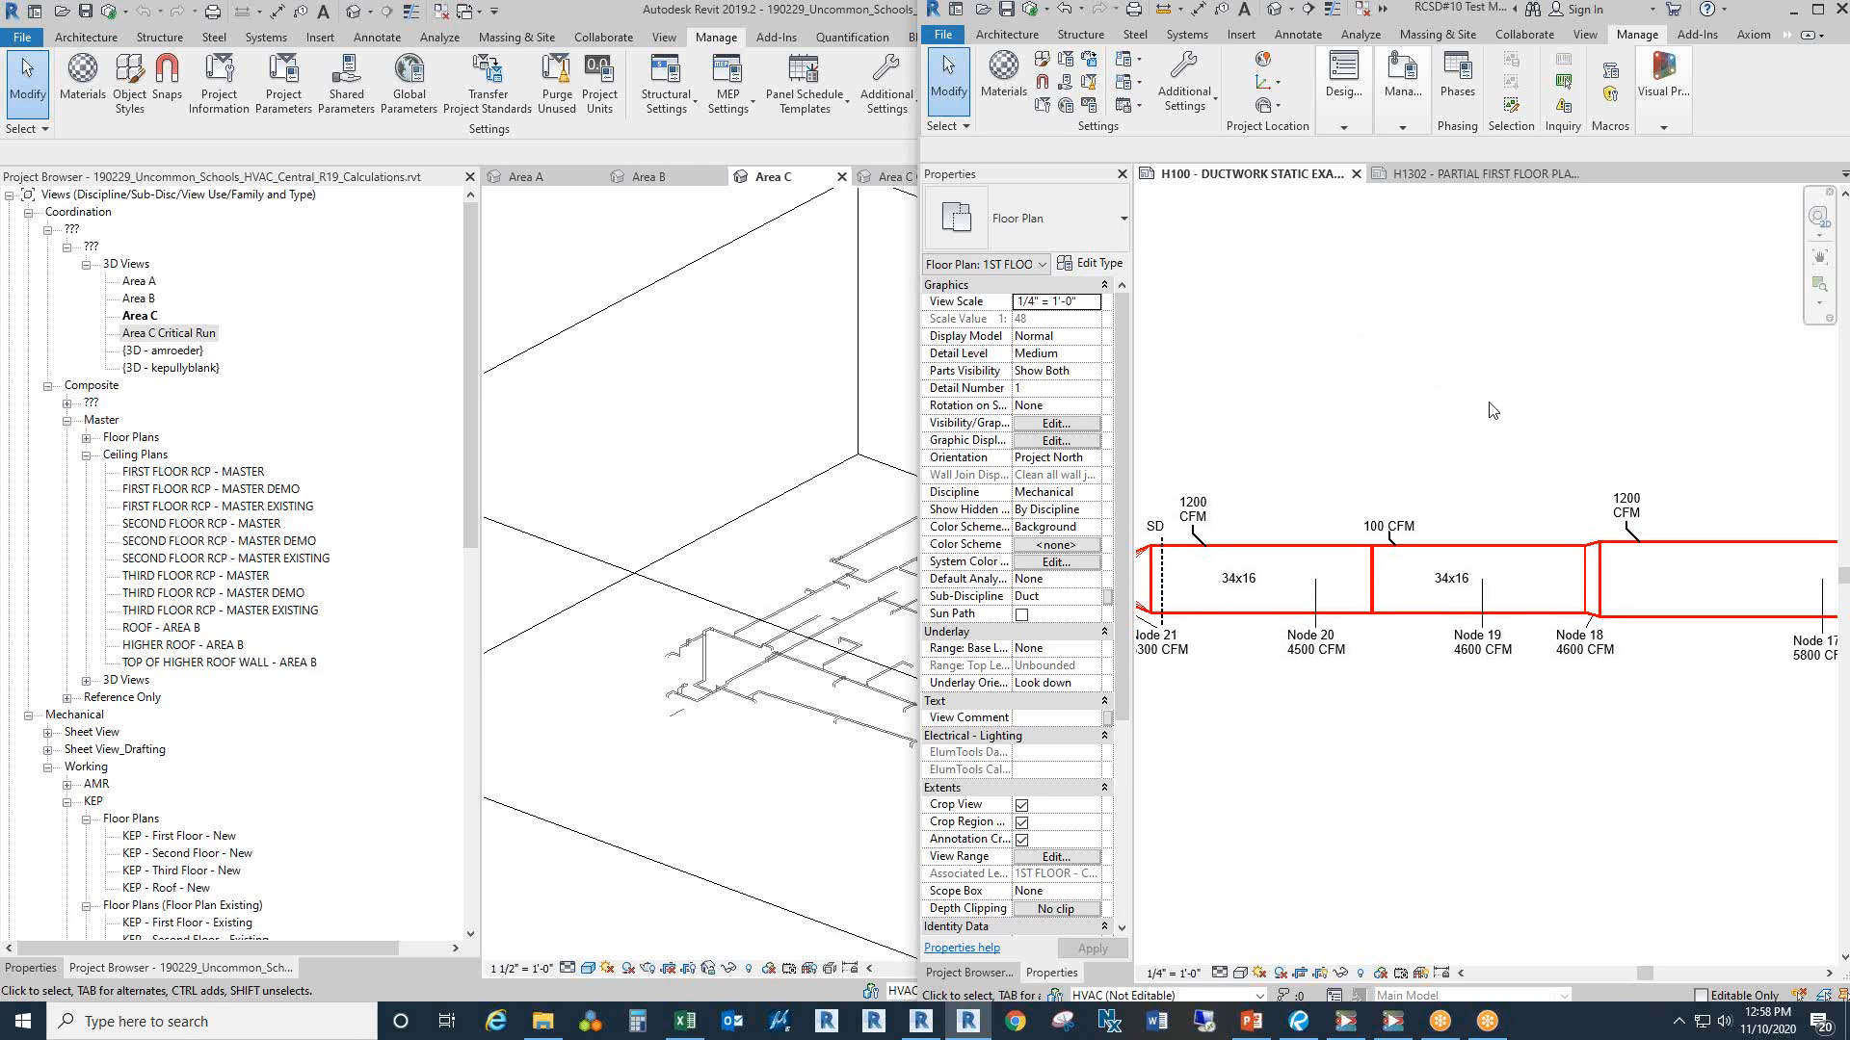
{"action": "scroll", "coordinate": [1643, 416], "scroll_direction": "down", "scroll_amount": 2}
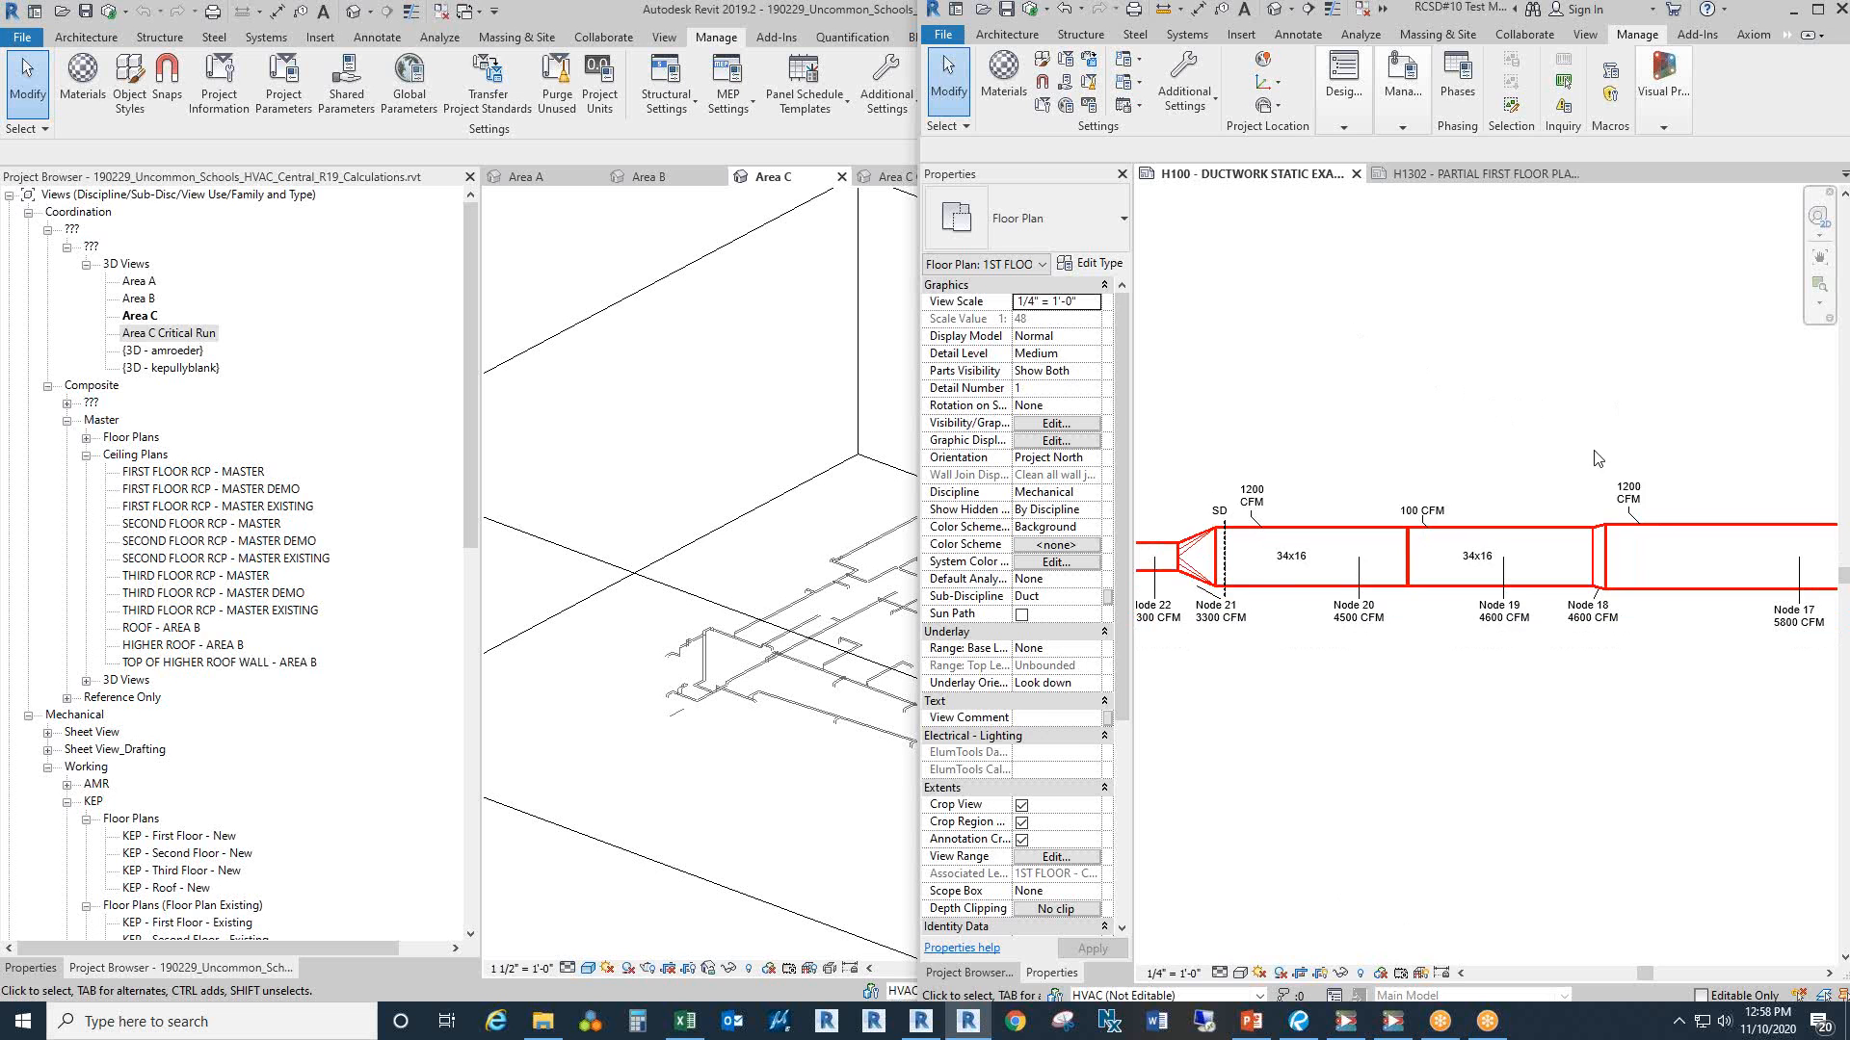
{"action": "mouse_move", "coordinate": [1474, 464]}
{"action": "left_mouse_down"}
{"action": "mouse_move", "coordinate": [1540, 491]}
{"action": "mouse_move", "coordinate": [1562, 447]}
{"action": "mouse_move", "coordinate": [1409, 460]}
{"action": "left_mouse_up"}
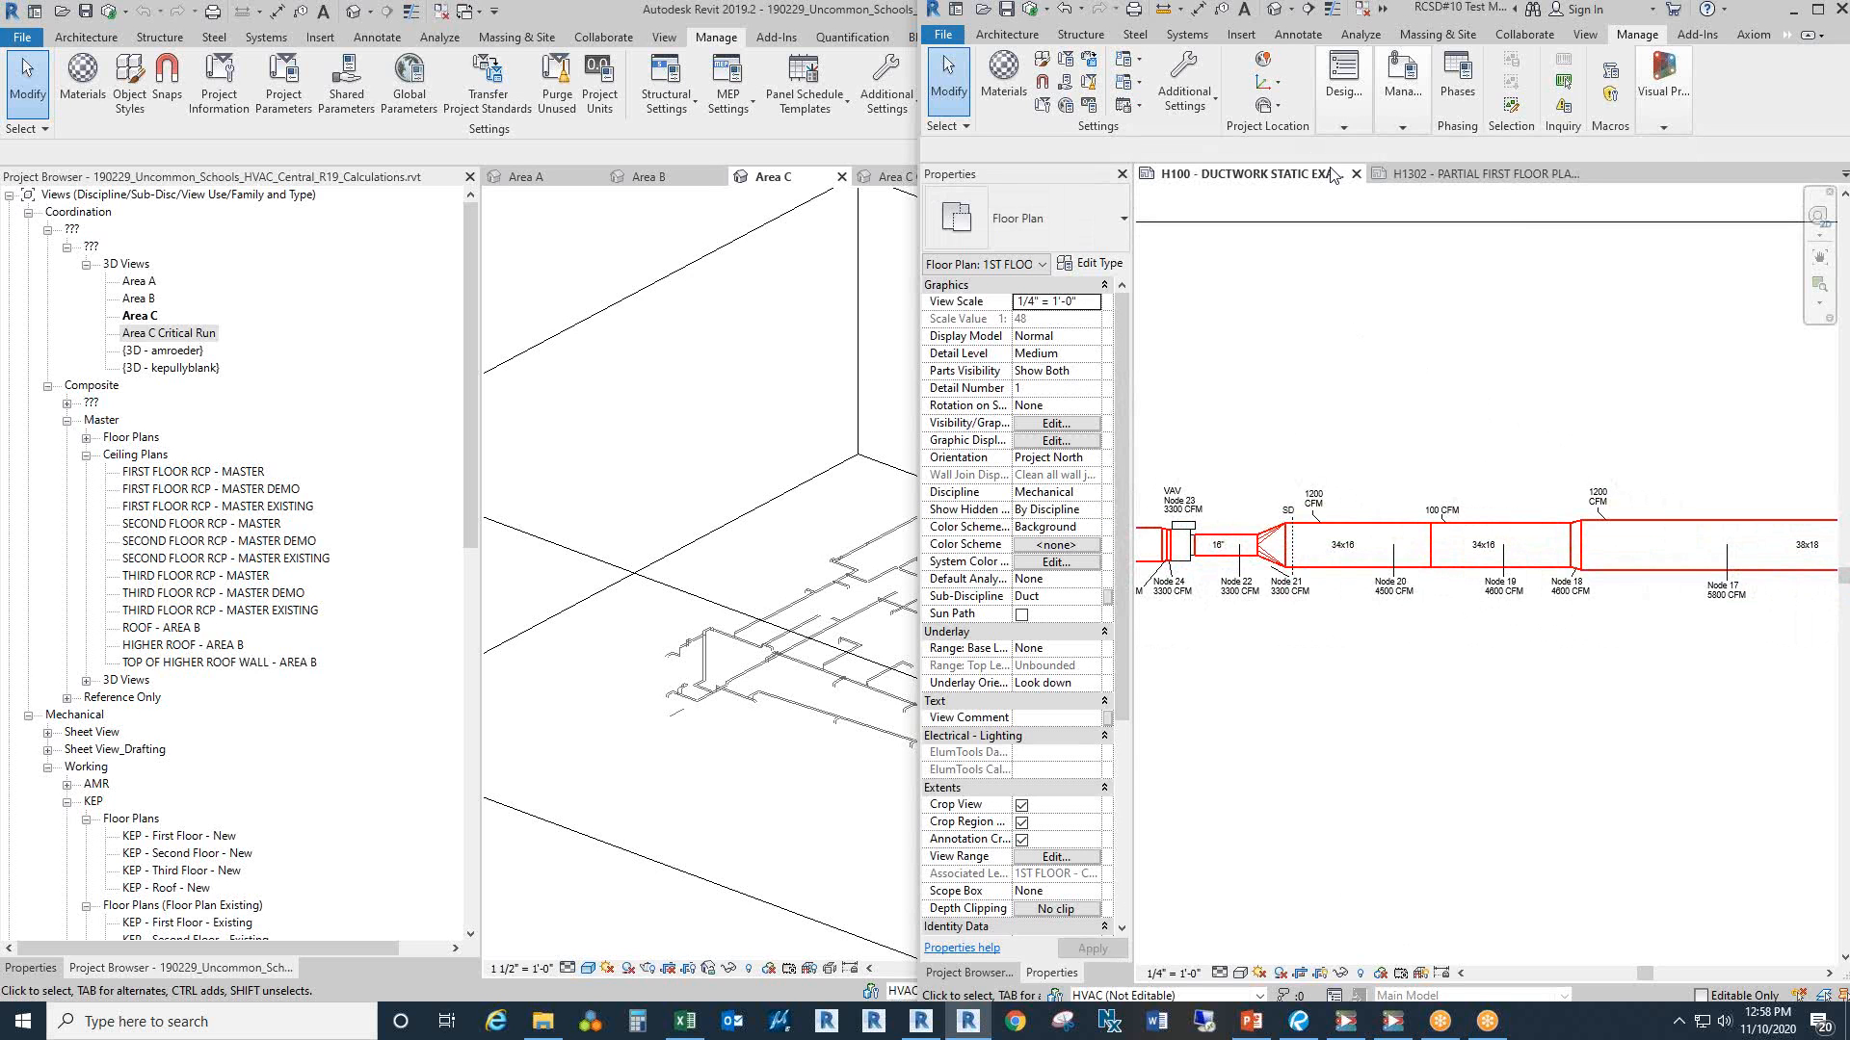
Step: Select the connected supply duct run upstream of the VAV, review its shared CalcFlow and CalcNode properties, and clear the selection
{"action": "left_click_drag", "start_coordinate": [1408, 335], "coordinate": [1363, 363]}
{"action": "scroll", "coordinate": [1245, 421], "scroll_direction": "down", "scroll_amount": 2}
{"action": "left_click_drag", "start_coordinate": [1423, 422], "coordinate": [1288, 414]}
{"action": "scroll", "coordinate": [1291, 422], "scroll_direction": "down", "scroll_amount": 1}
{"action": "scroll", "coordinate": [1713, 817], "scroll_direction": "up", "scroll_amount": 1}
{"action": "key", "text": "Tab"}
{"action": "key", "text": "Tab"}
{"action": "left_click", "coordinate": [1741, 601]}
{"action": "scroll", "coordinate": [1741, 601], "scroll_direction": "down", "scroll_amount": 3}
{"action": "scroll", "coordinate": [1329, 588], "scroll_direction": "up", "scroll_amount": 2}
{"action": "left_click_drag", "start_coordinate": [1322, 584], "coordinate": [1432, 583]}
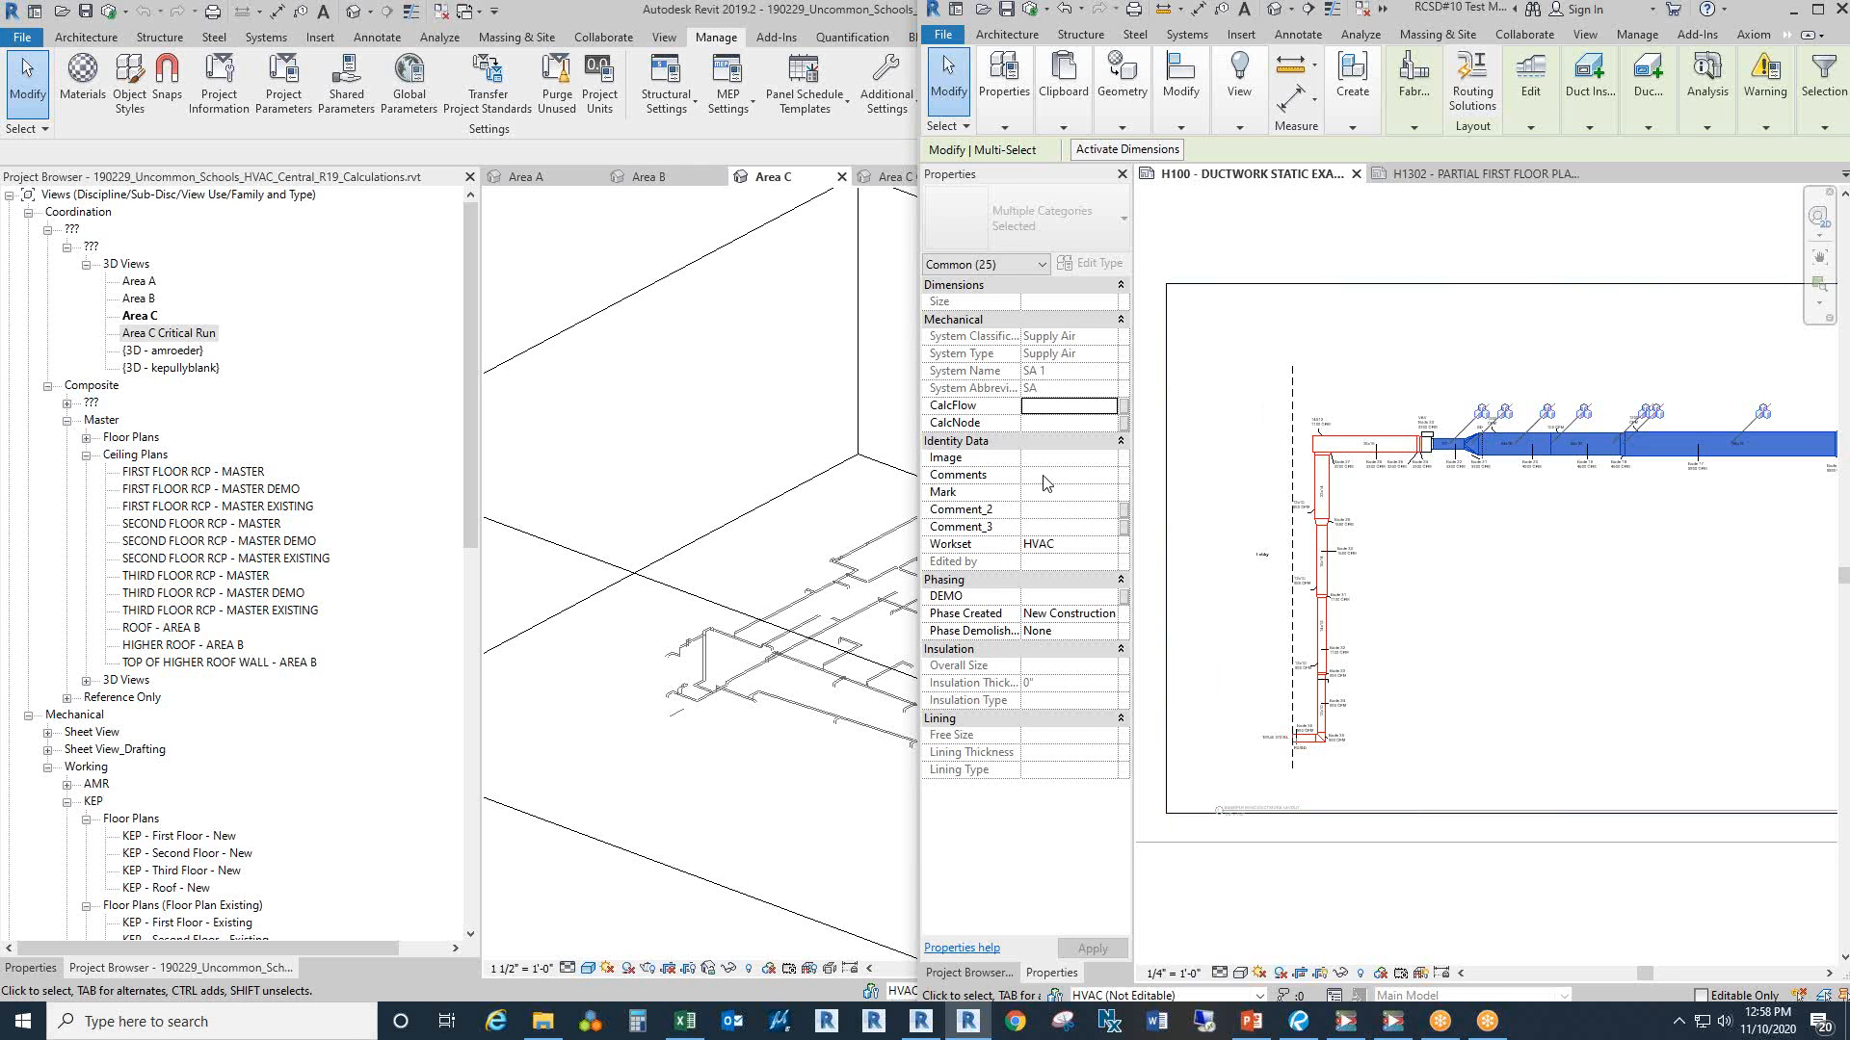
{"action": "left_click_drag", "start_coordinate": [1568, 547], "coordinate": [1455, 583]}
{"action": "left_click", "coordinate": [1305, 557]}
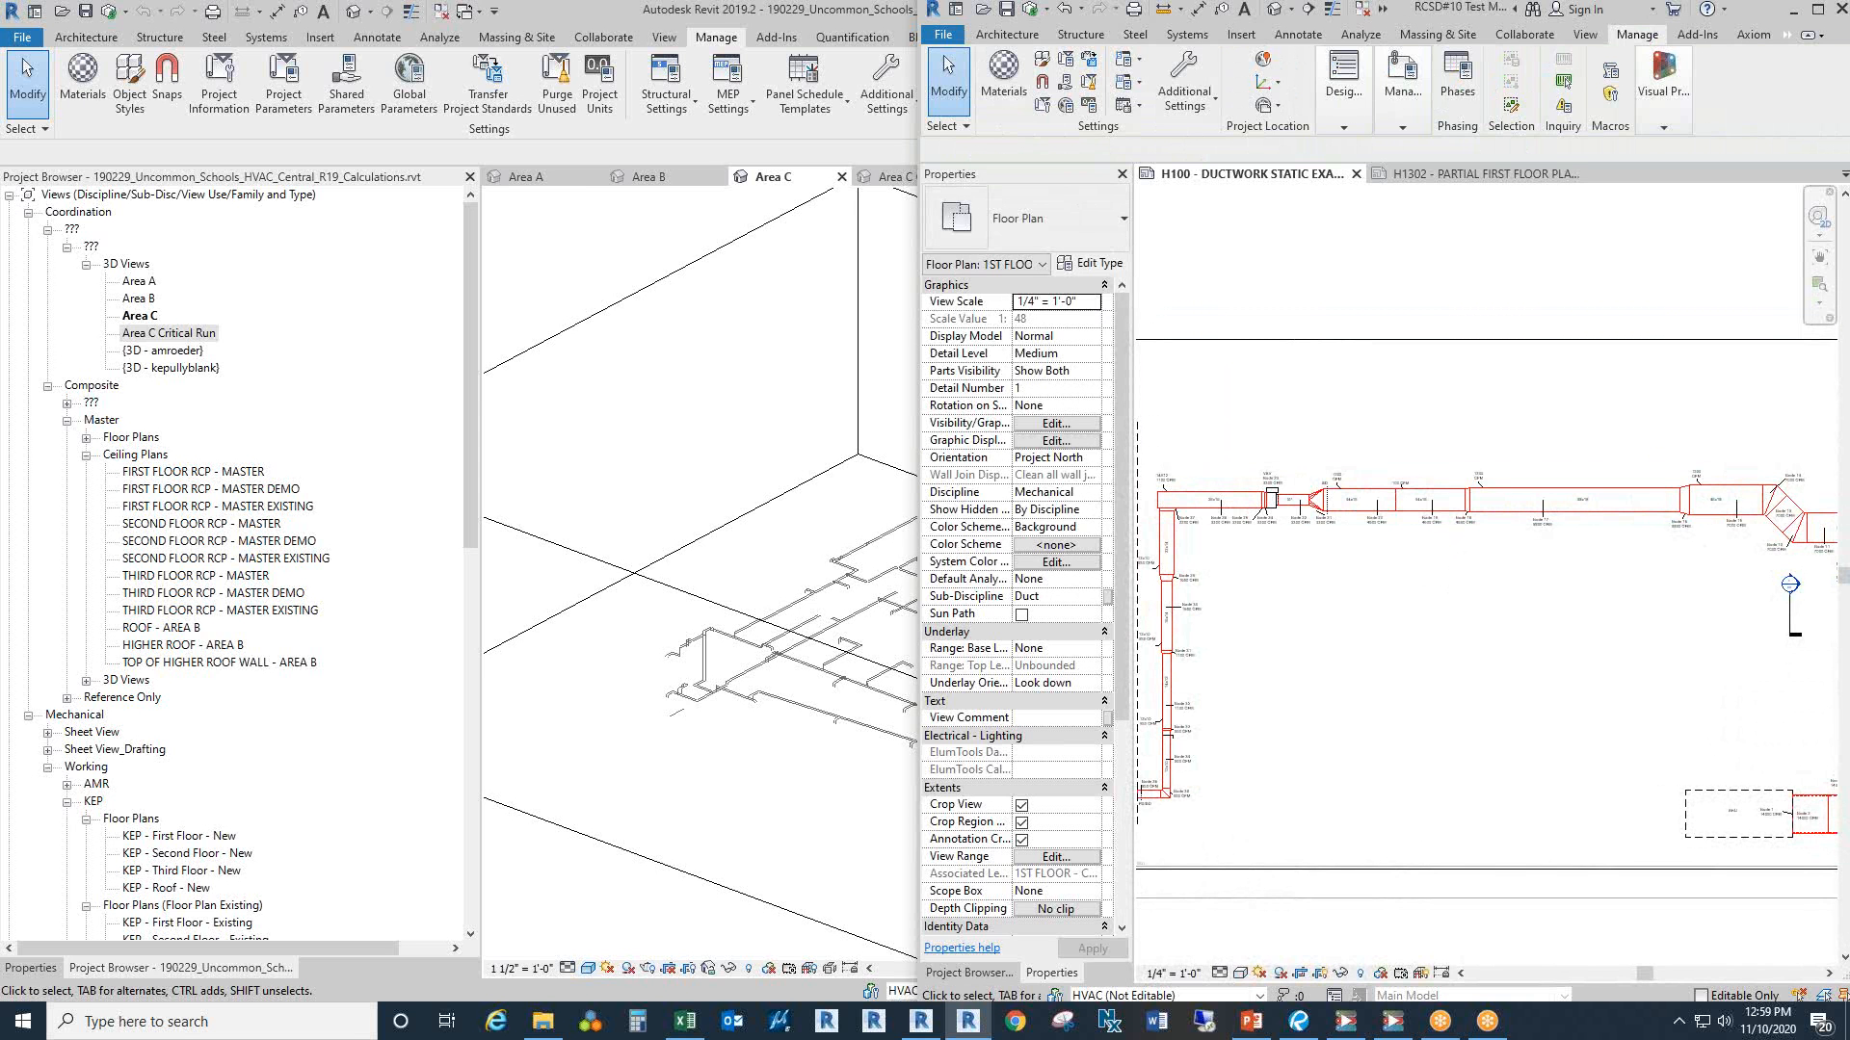
Step: Examine the ductwork nodes between the AHU connection and Node 16 on the H100 sheet
{"action": "key", "text": "alt+Tab"}
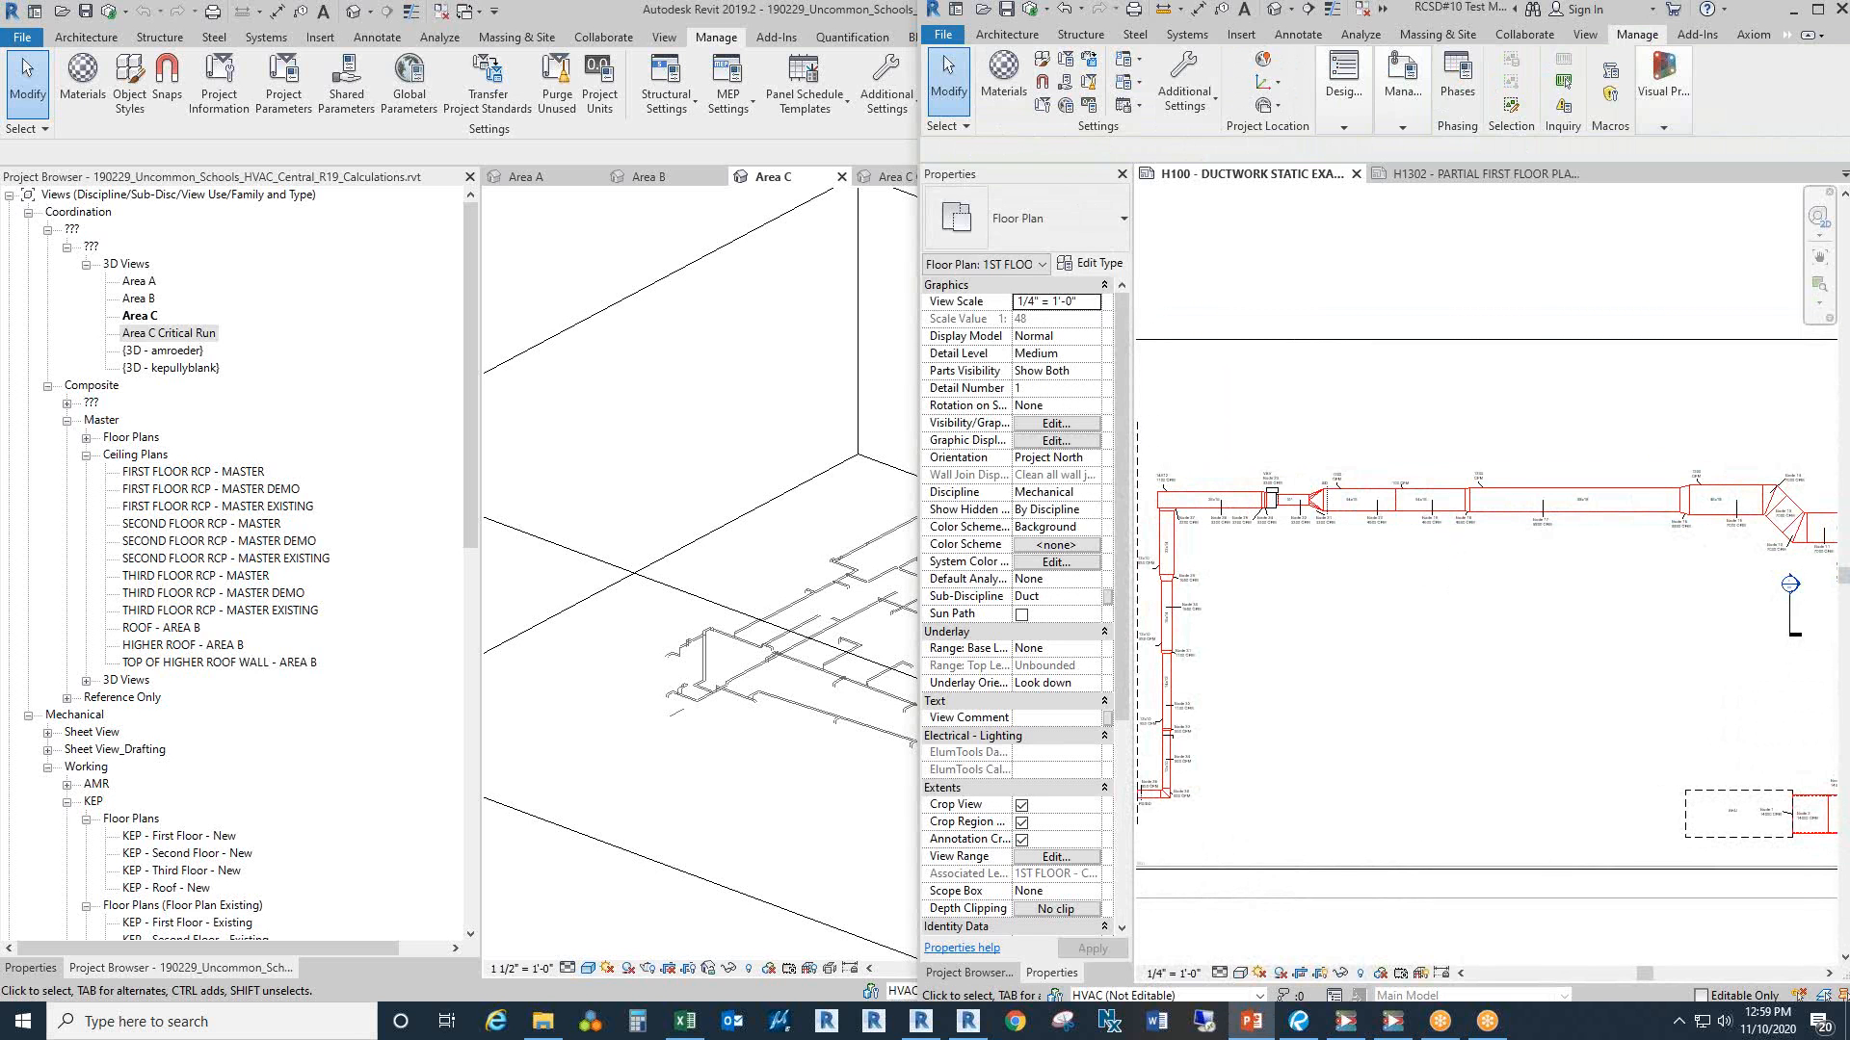
{"action": "left_click", "coordinate": [1340, 436]}
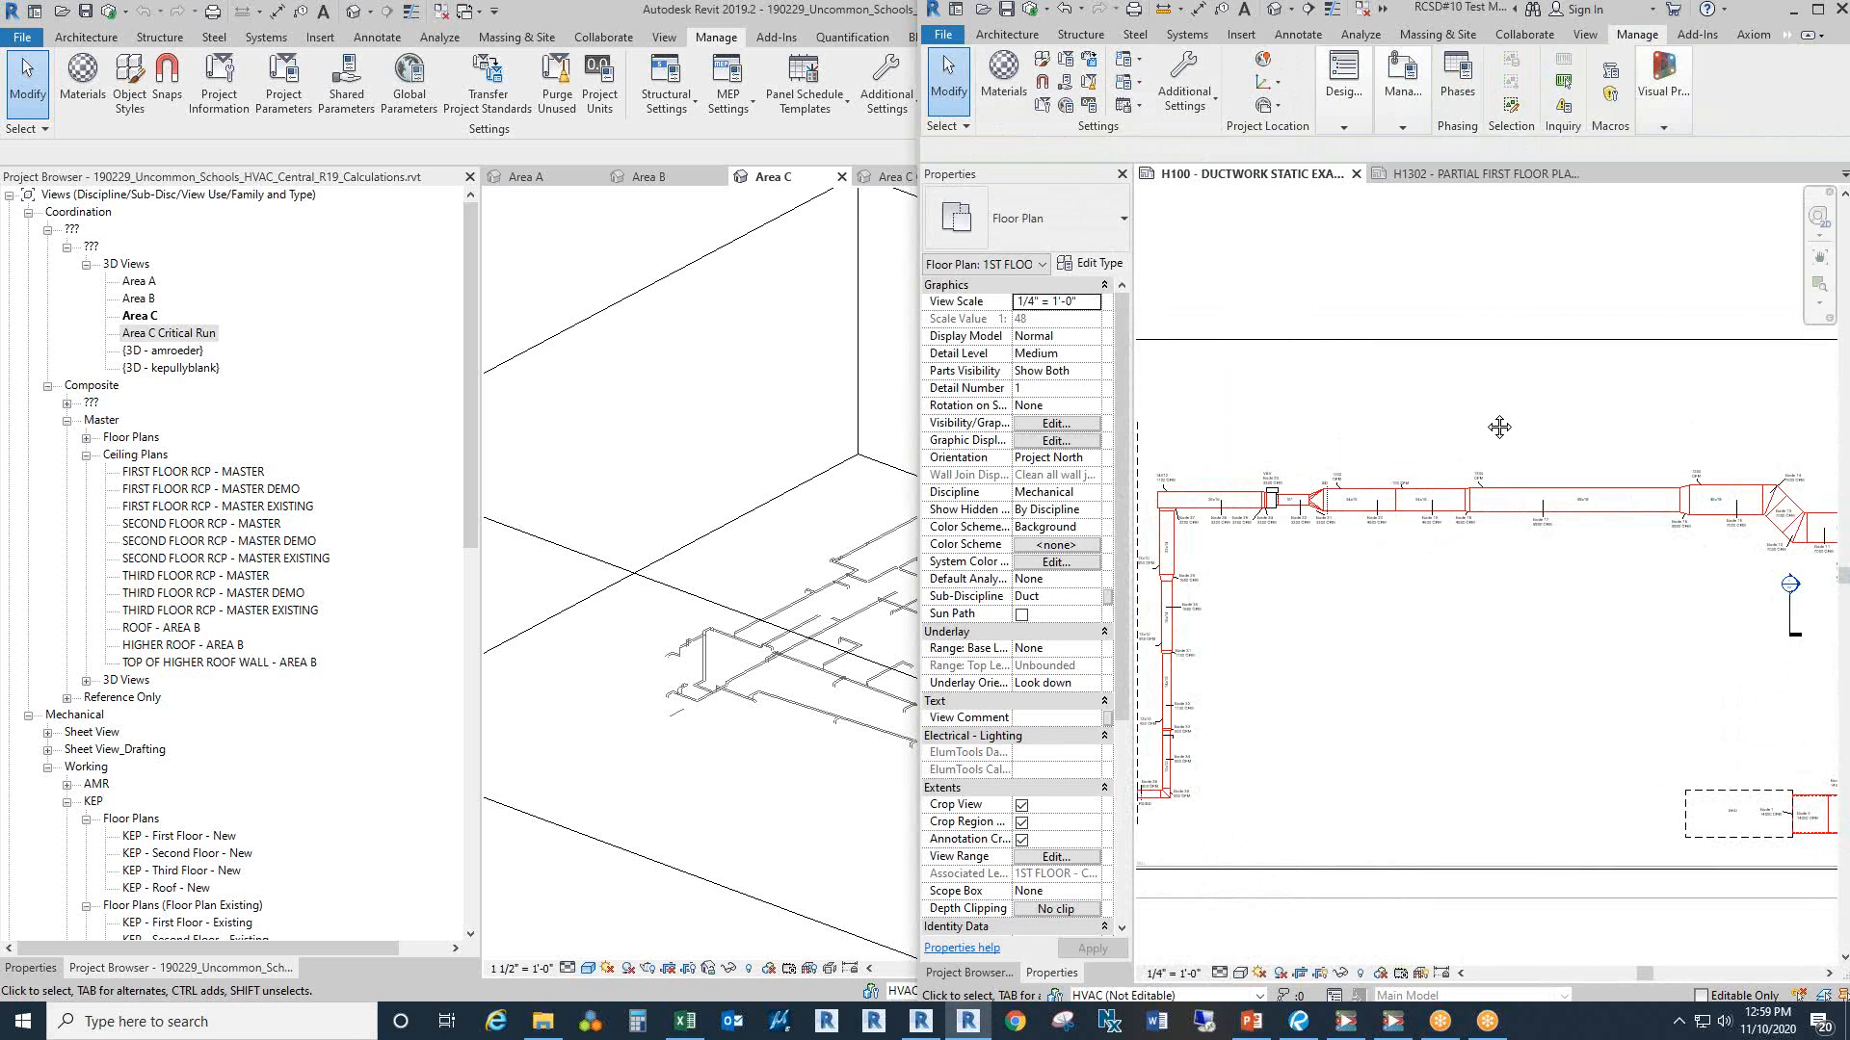
{"action": "left_click_drag", "start_coordinate": [1500, 427], "coordinate": [1488, 420]}
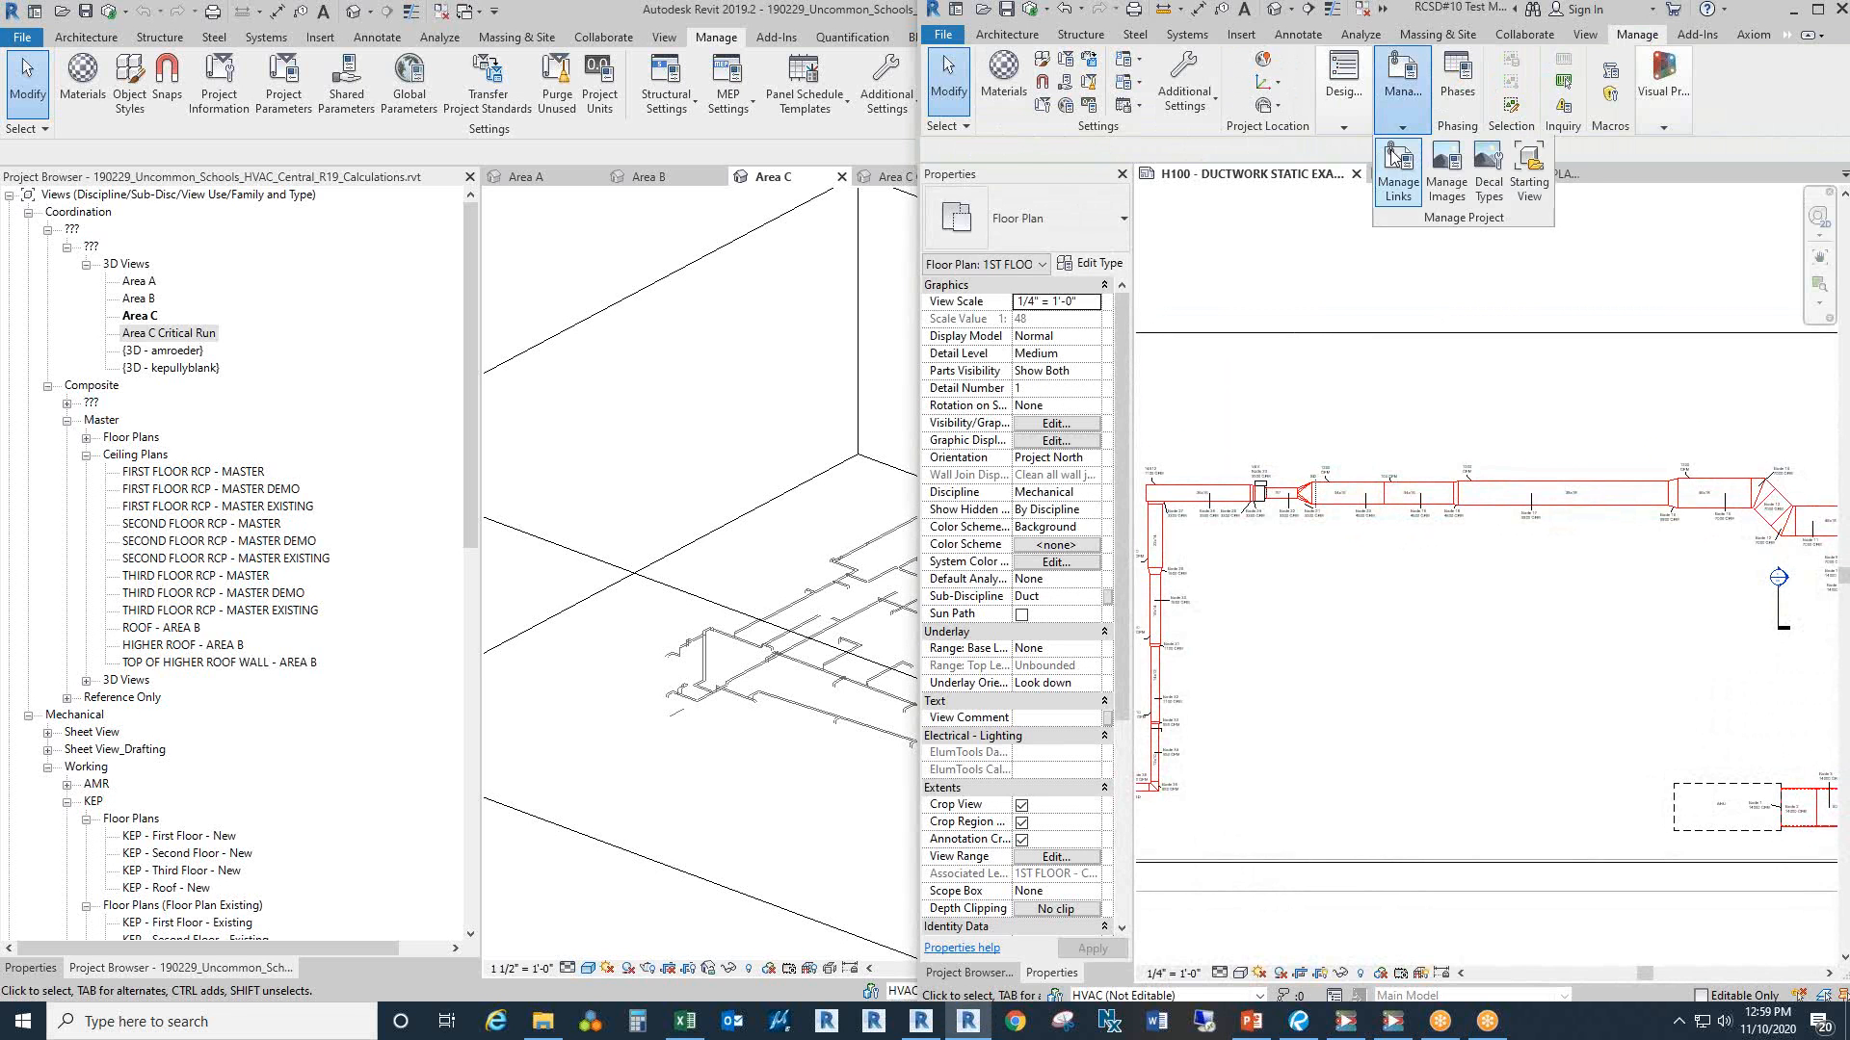
{"action": "left_click_drag", "start_coordinate": [1605, 277], "coordinate": [1548, 282]}
{"action": "scroll", "coordinate": [1548, 282], "scroll_direction": "up", "scroll_amount": 3}
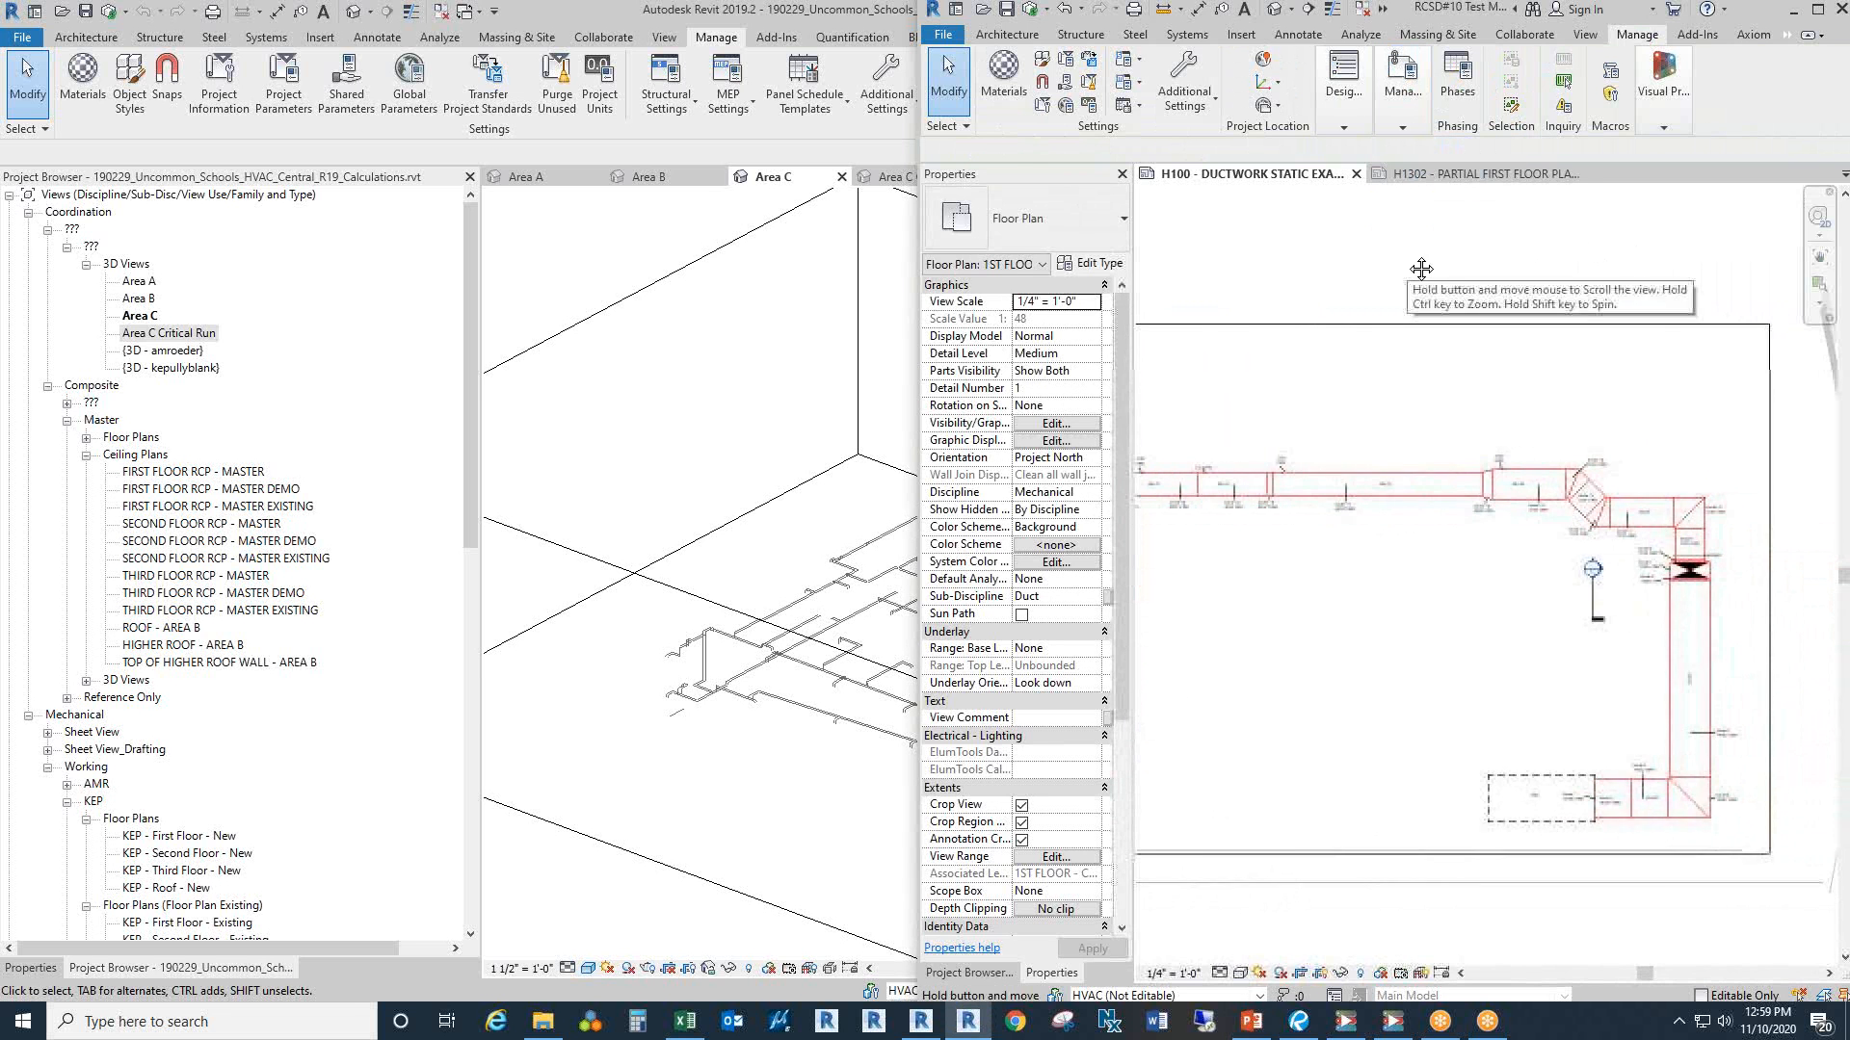
{"action": "scroll", "coordinate": [1732, 711], "scroll_direction": "up", "scroll_amount": 2}
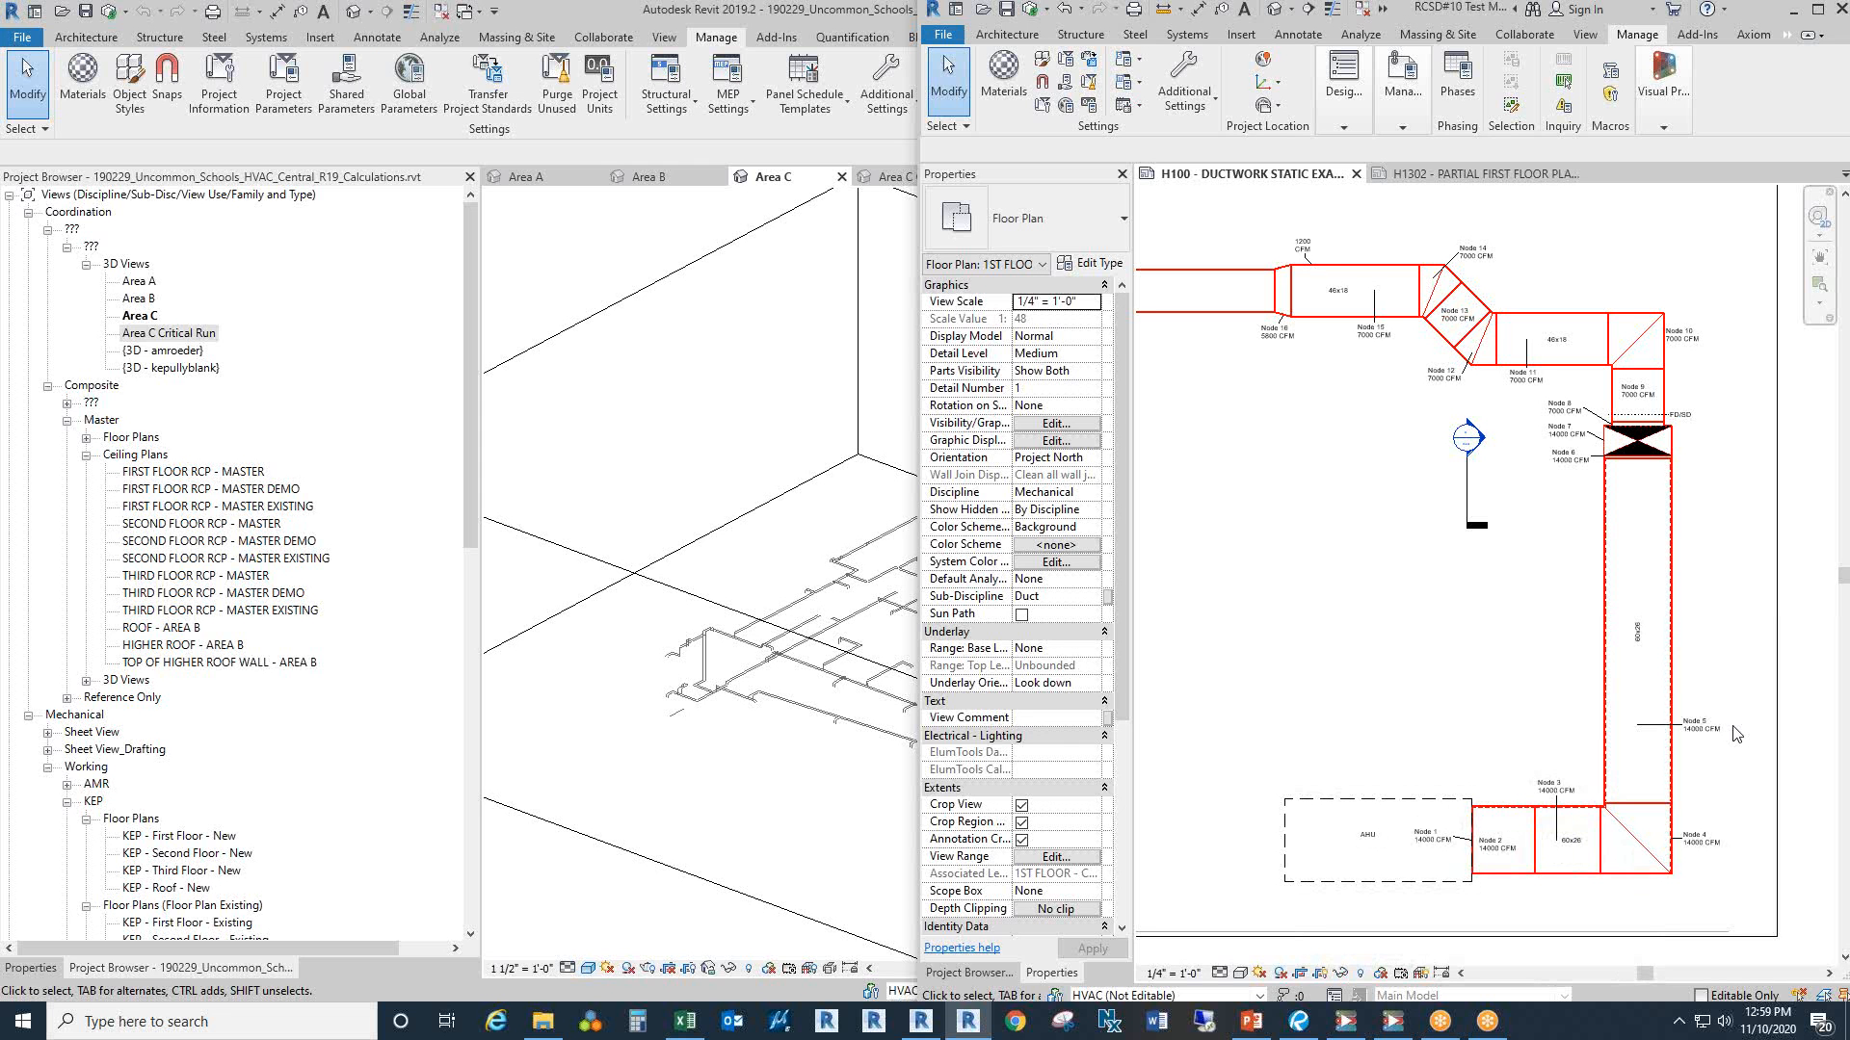
Step: Switch to the PowerPoint presentation, show the Accuracy Example slide and highlight the Supply value 0.51
{"action": "left_click_drag", "start_coordinate": [1848, 58], "coordinate": [1177, 275]}
{"action": "double_click", "coordinate": [1176, 274]}
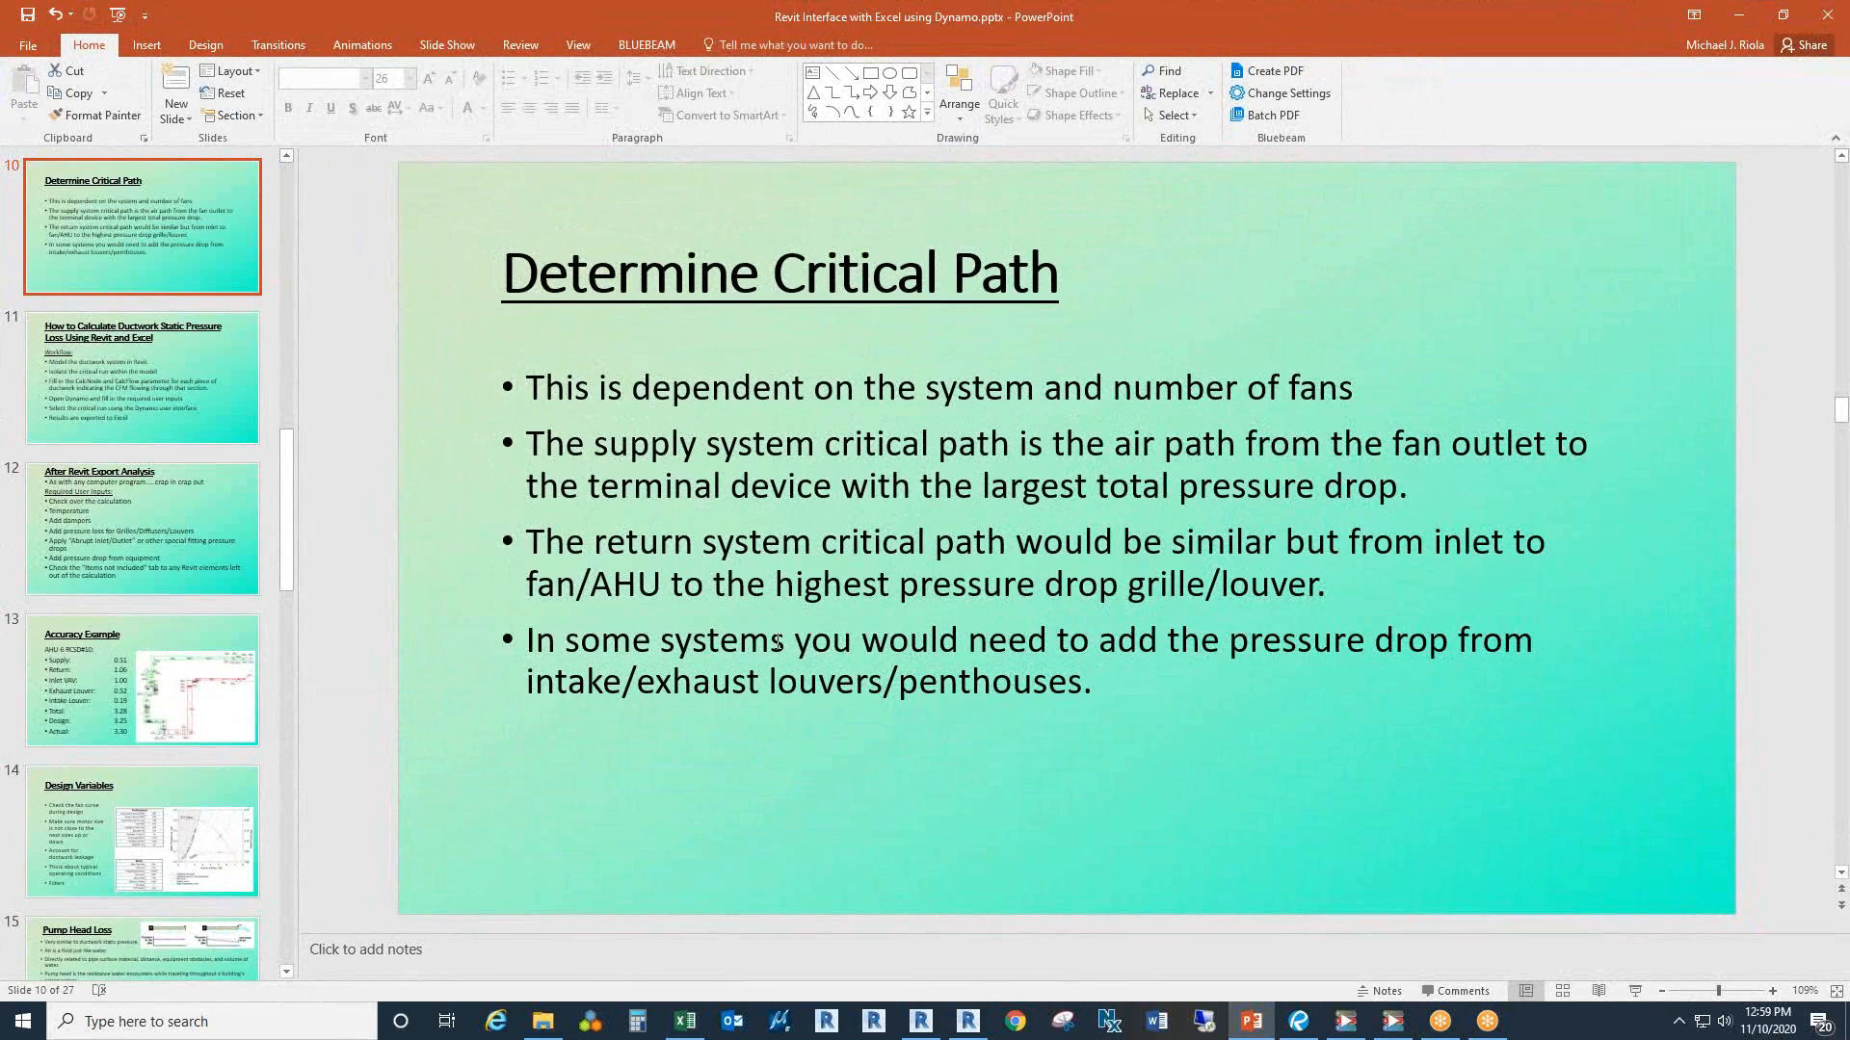
{"action": "left_click", "coordinate": [149, 702]}
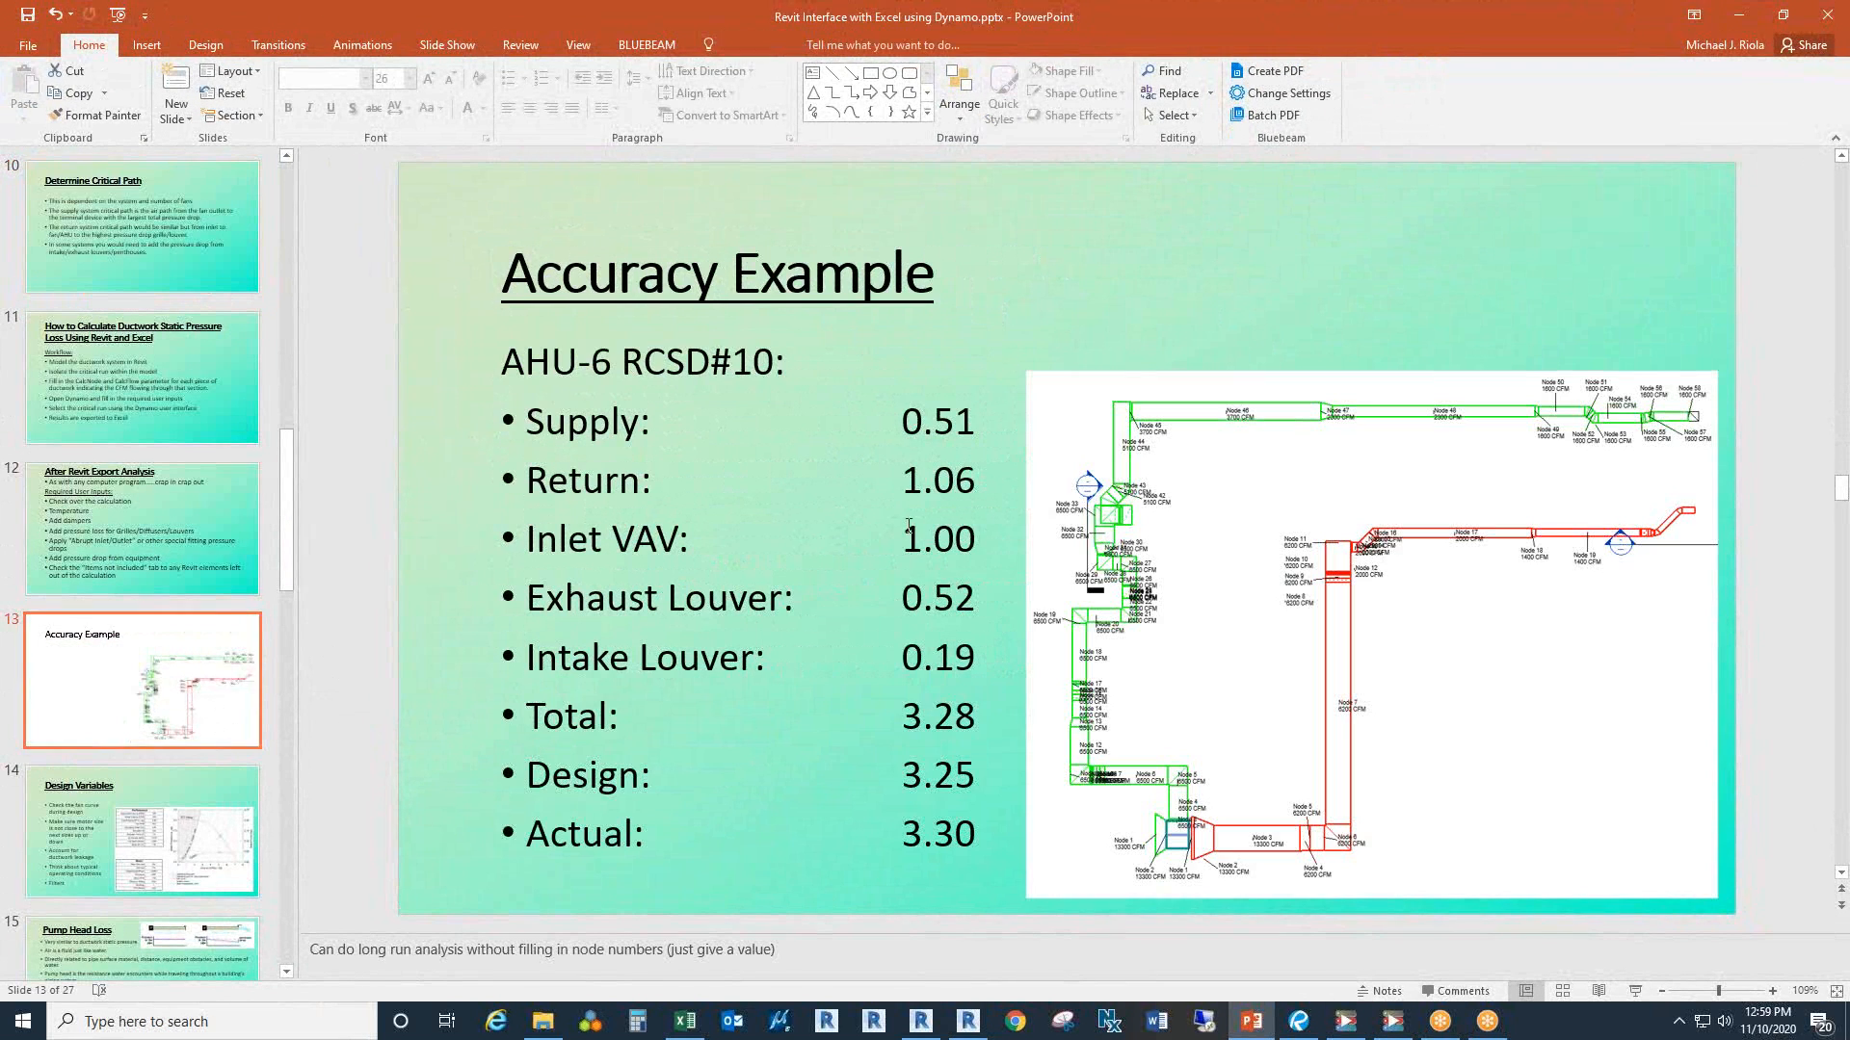
{"action": "left_click", "coordinate": [908, 525]}
{"action": "left_click_drag", "start_coordinate": [902, 420], "coordinate": [972, 434]}
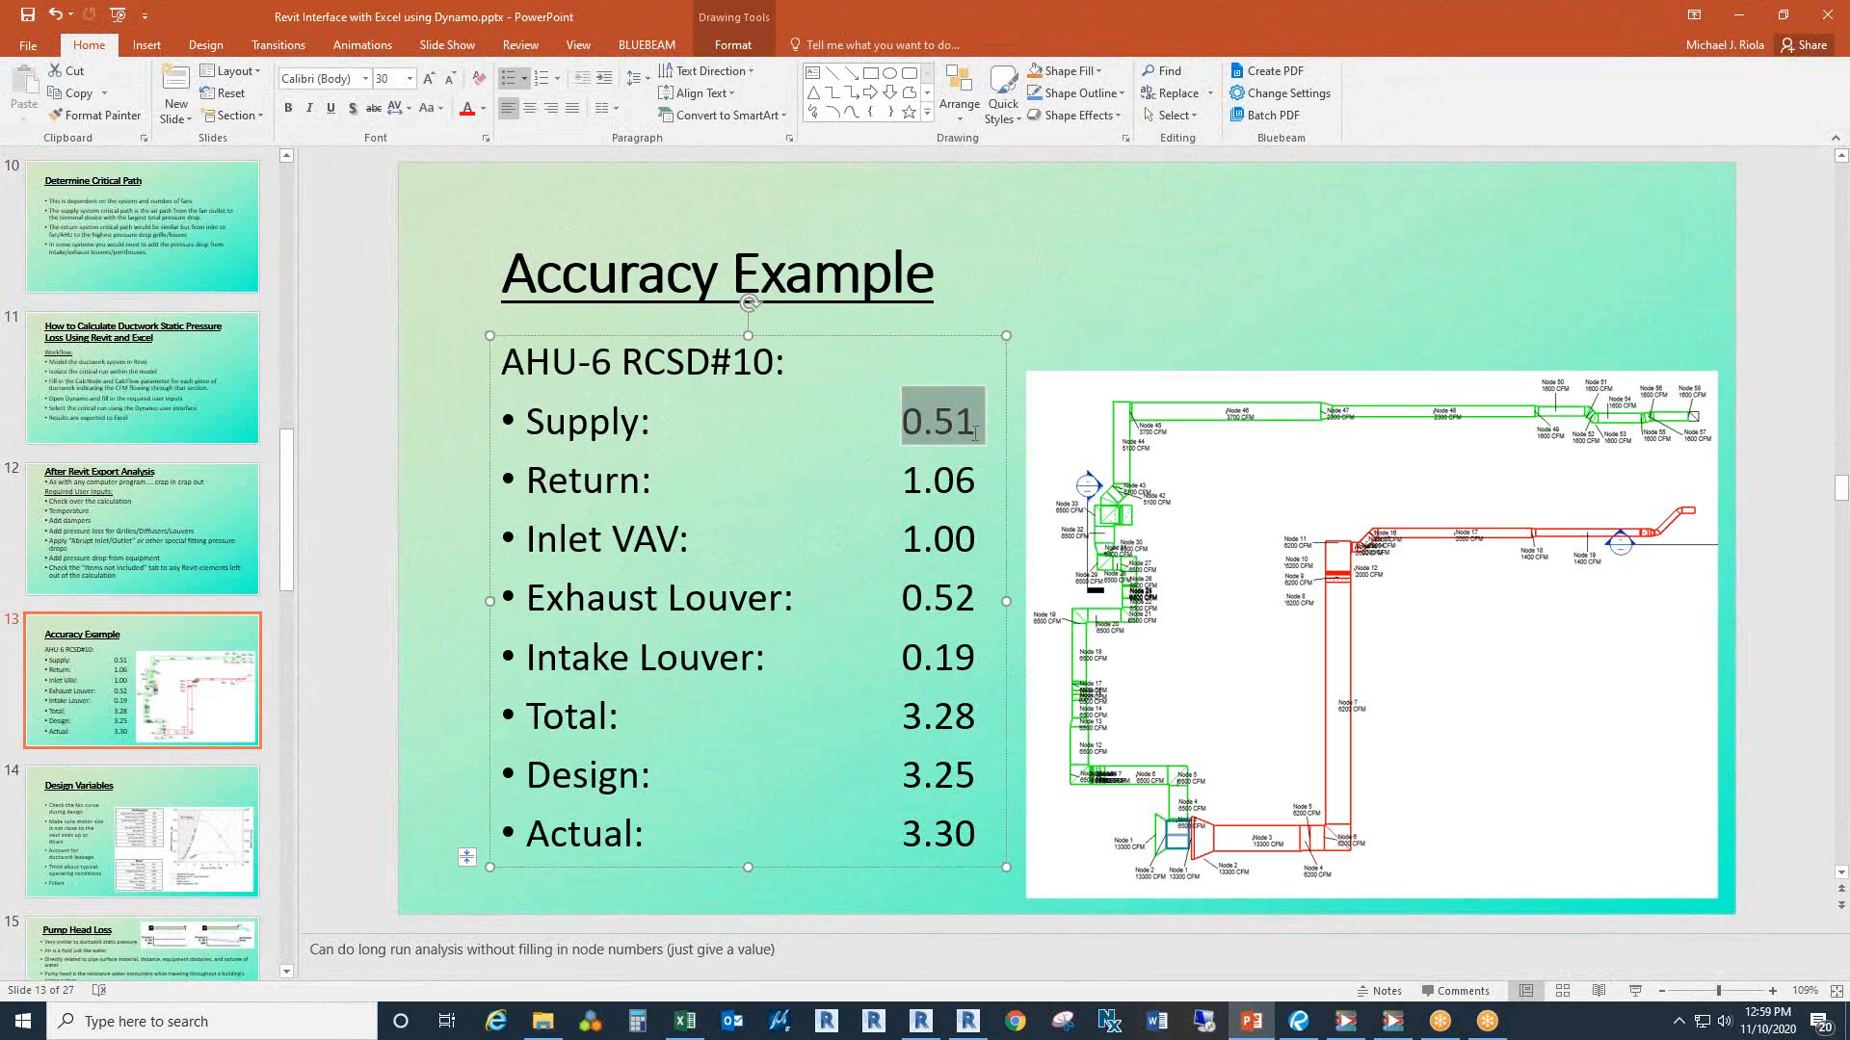
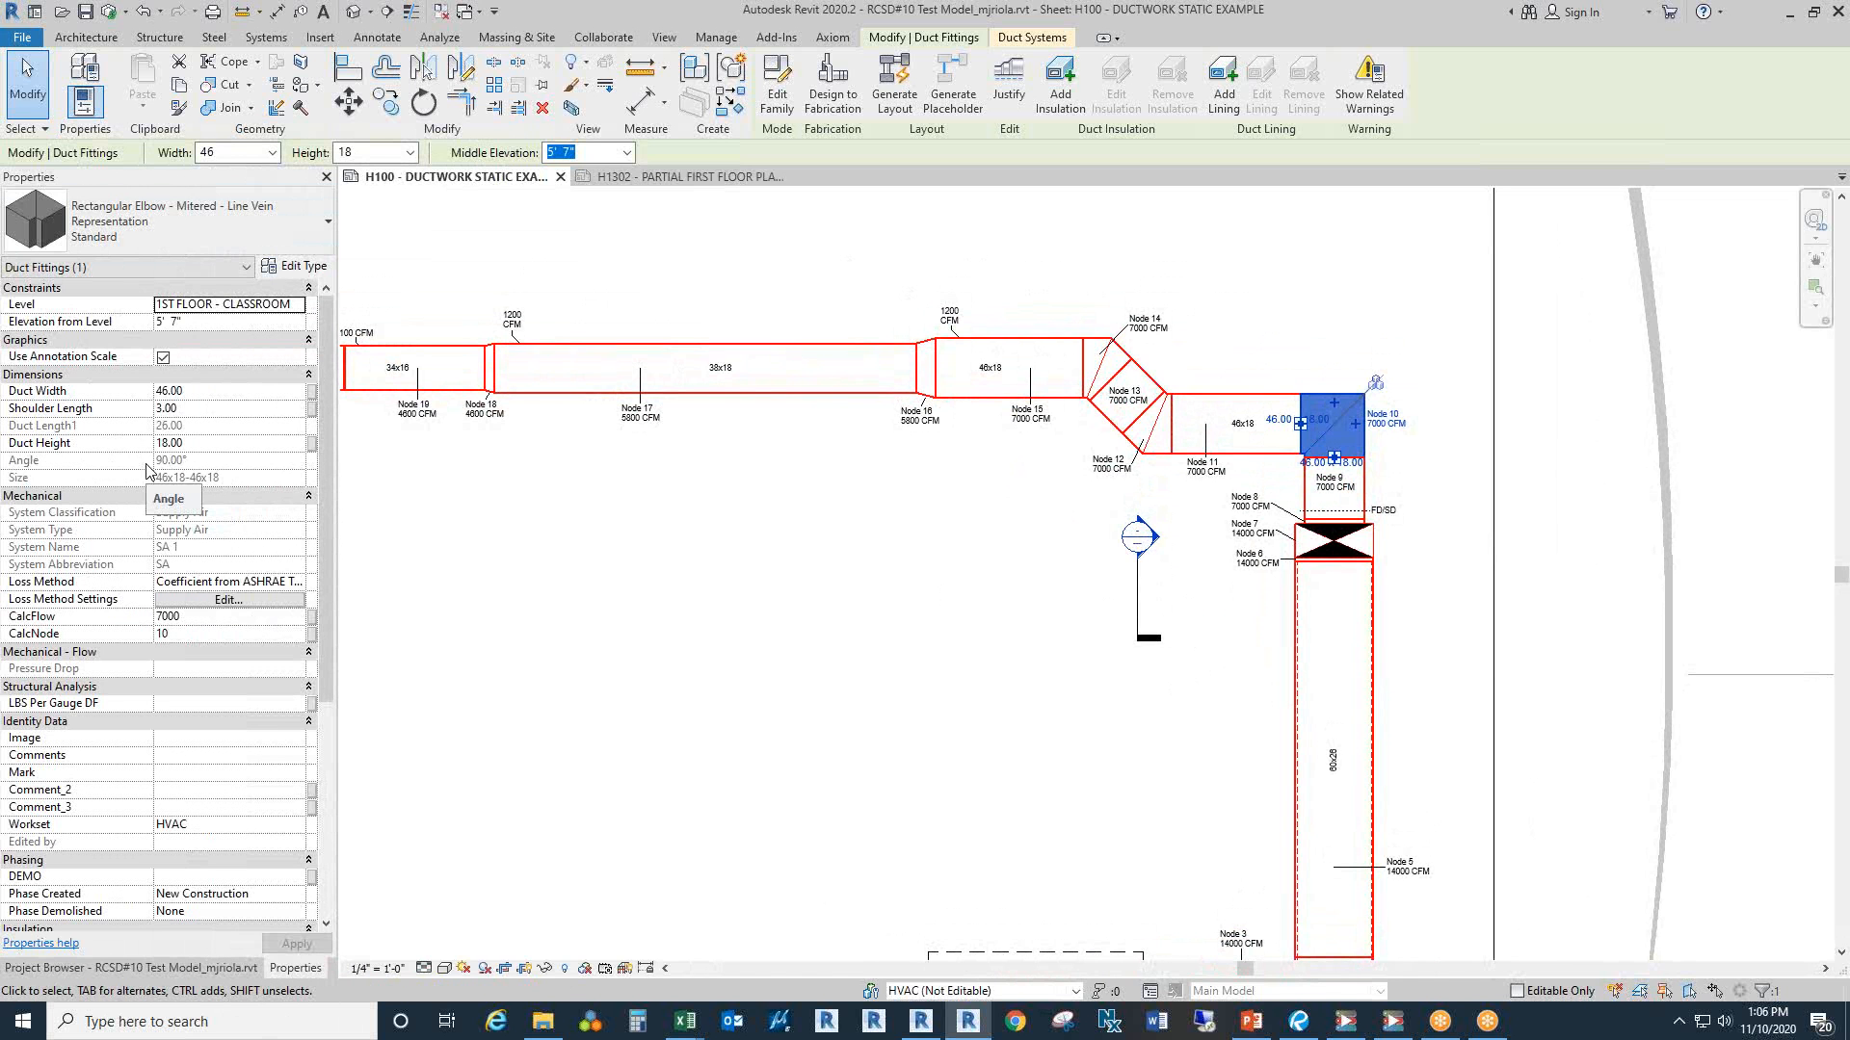
Step: Inspect the family types and properties of the Node 16 transition, the Node 12 elbow and the Node 8 tap in Revit
{"action": "left_click", "coordinate": [926, 361]}
{"action": "scroll", "coordinate": [915, 349], "scroll_direction": "up", "scroll_amount": 2}
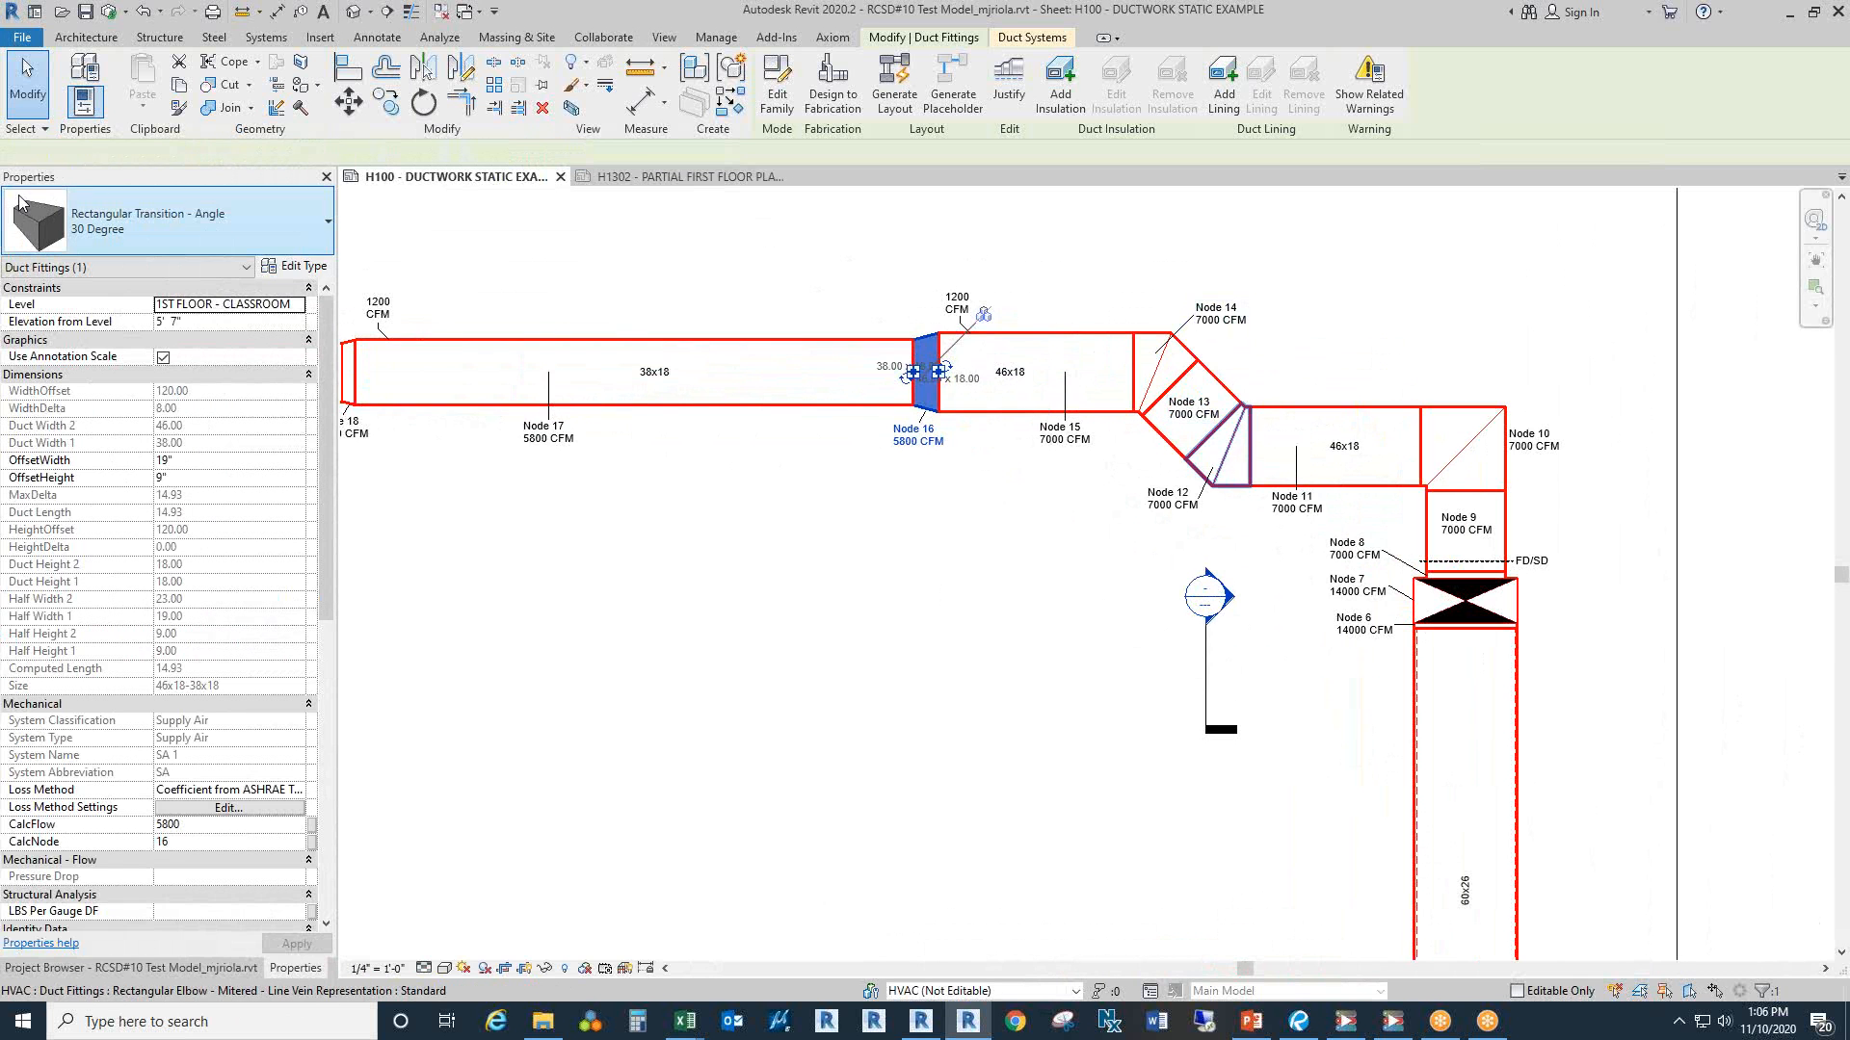
{"action": "left_click", "coordinate": [1223, 464]}
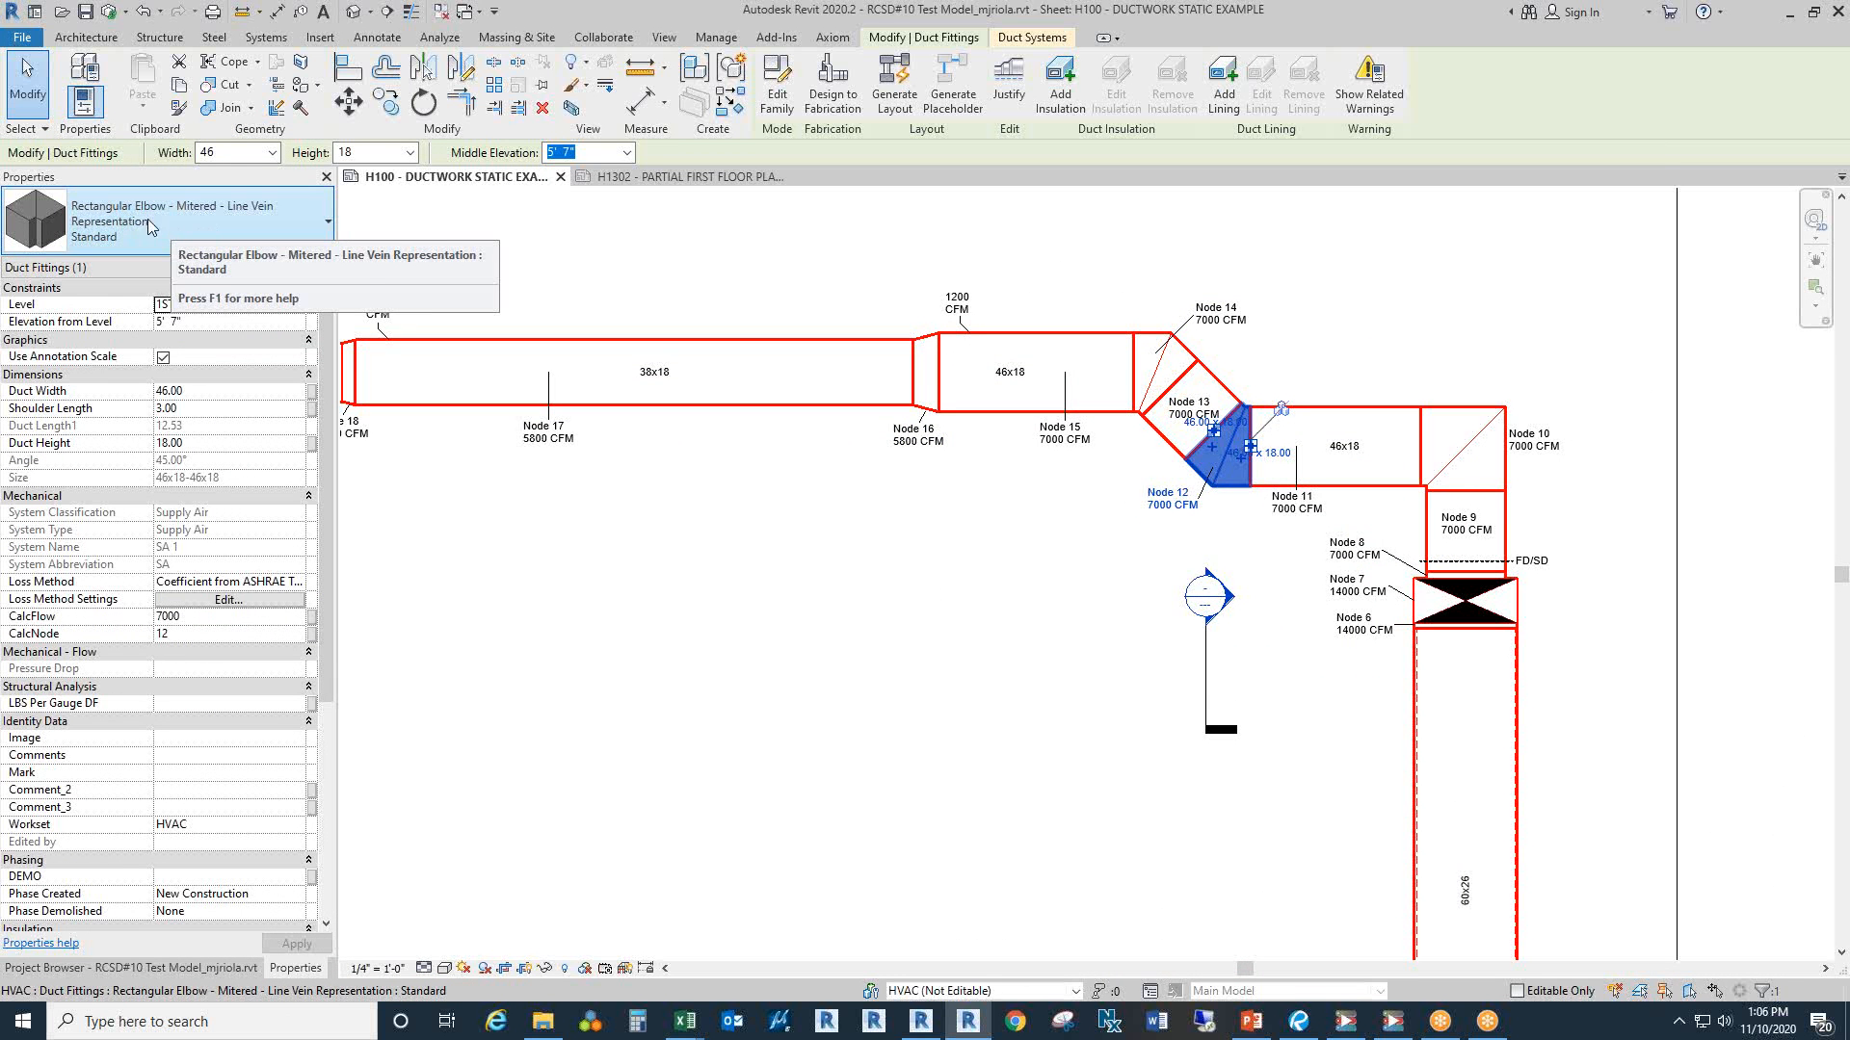
{"action": "left_click", "coordinate": [1456, 579]}
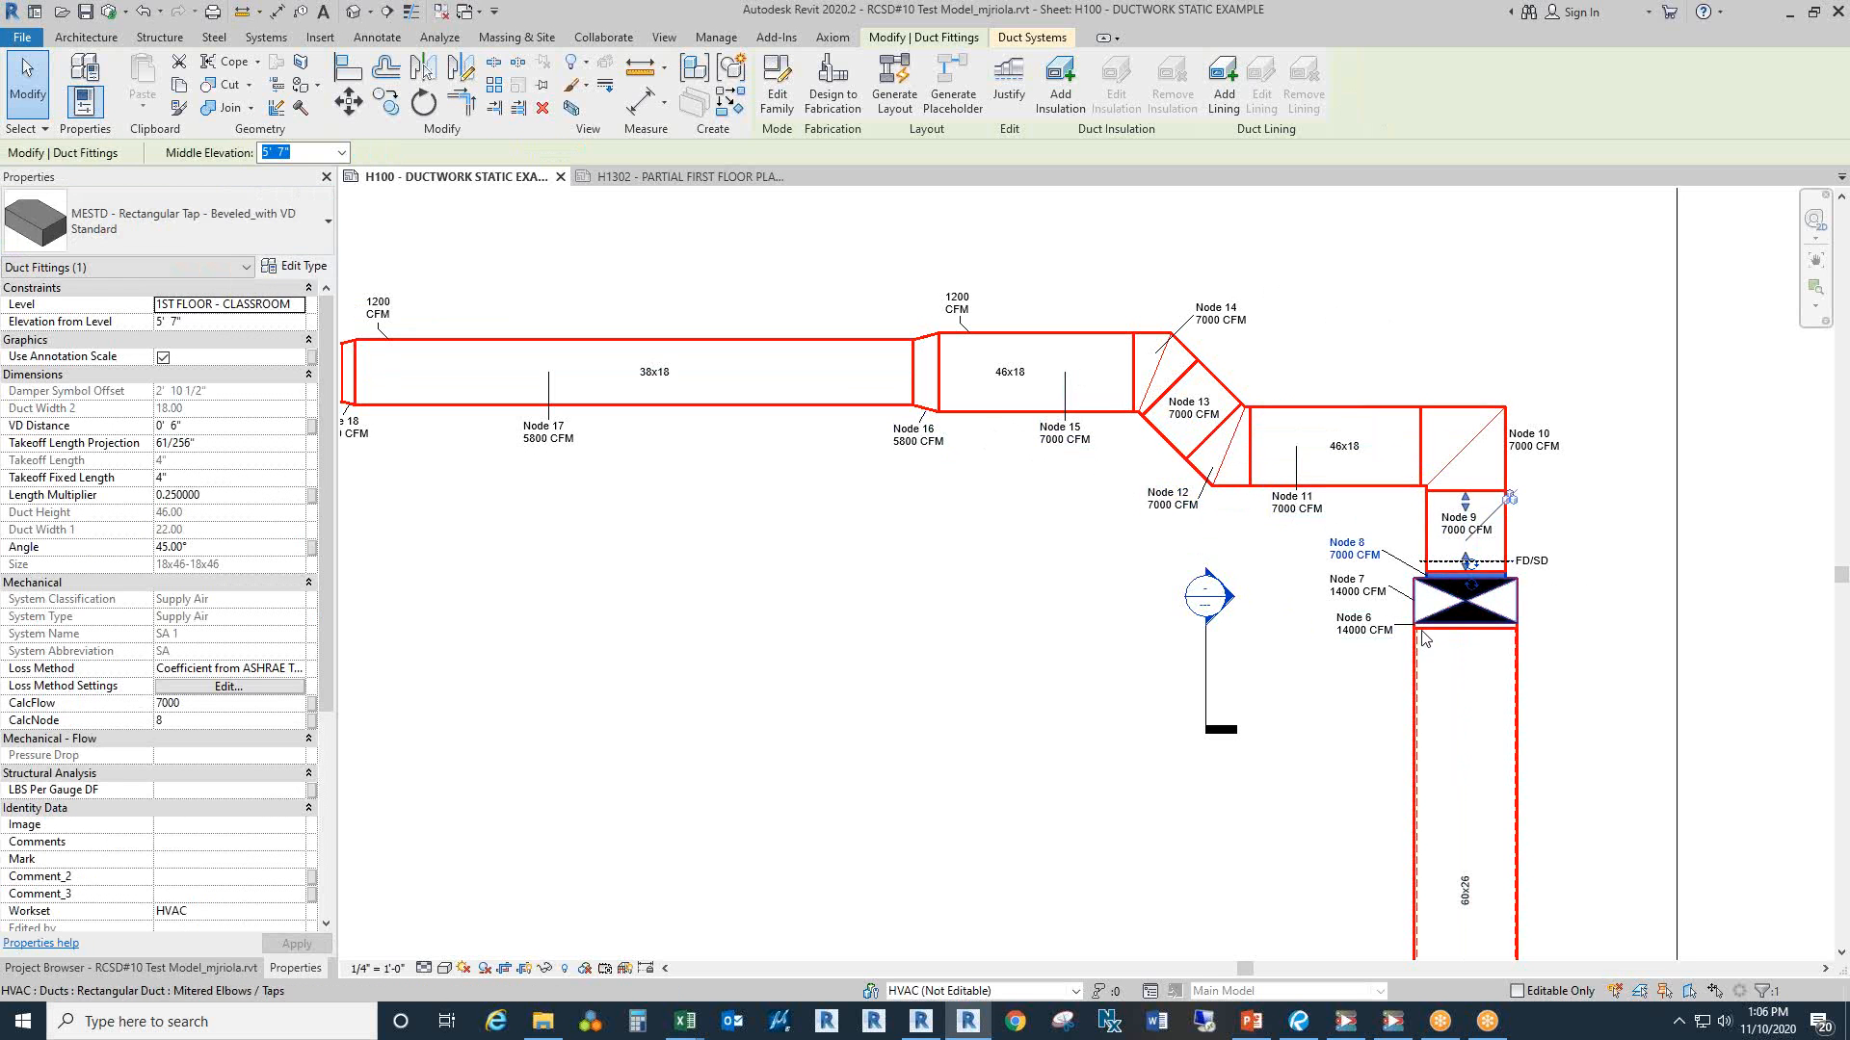
{"action": "left_click_drag", "start_coordinate": [947, 593], "coordinate": [1012, 616]}
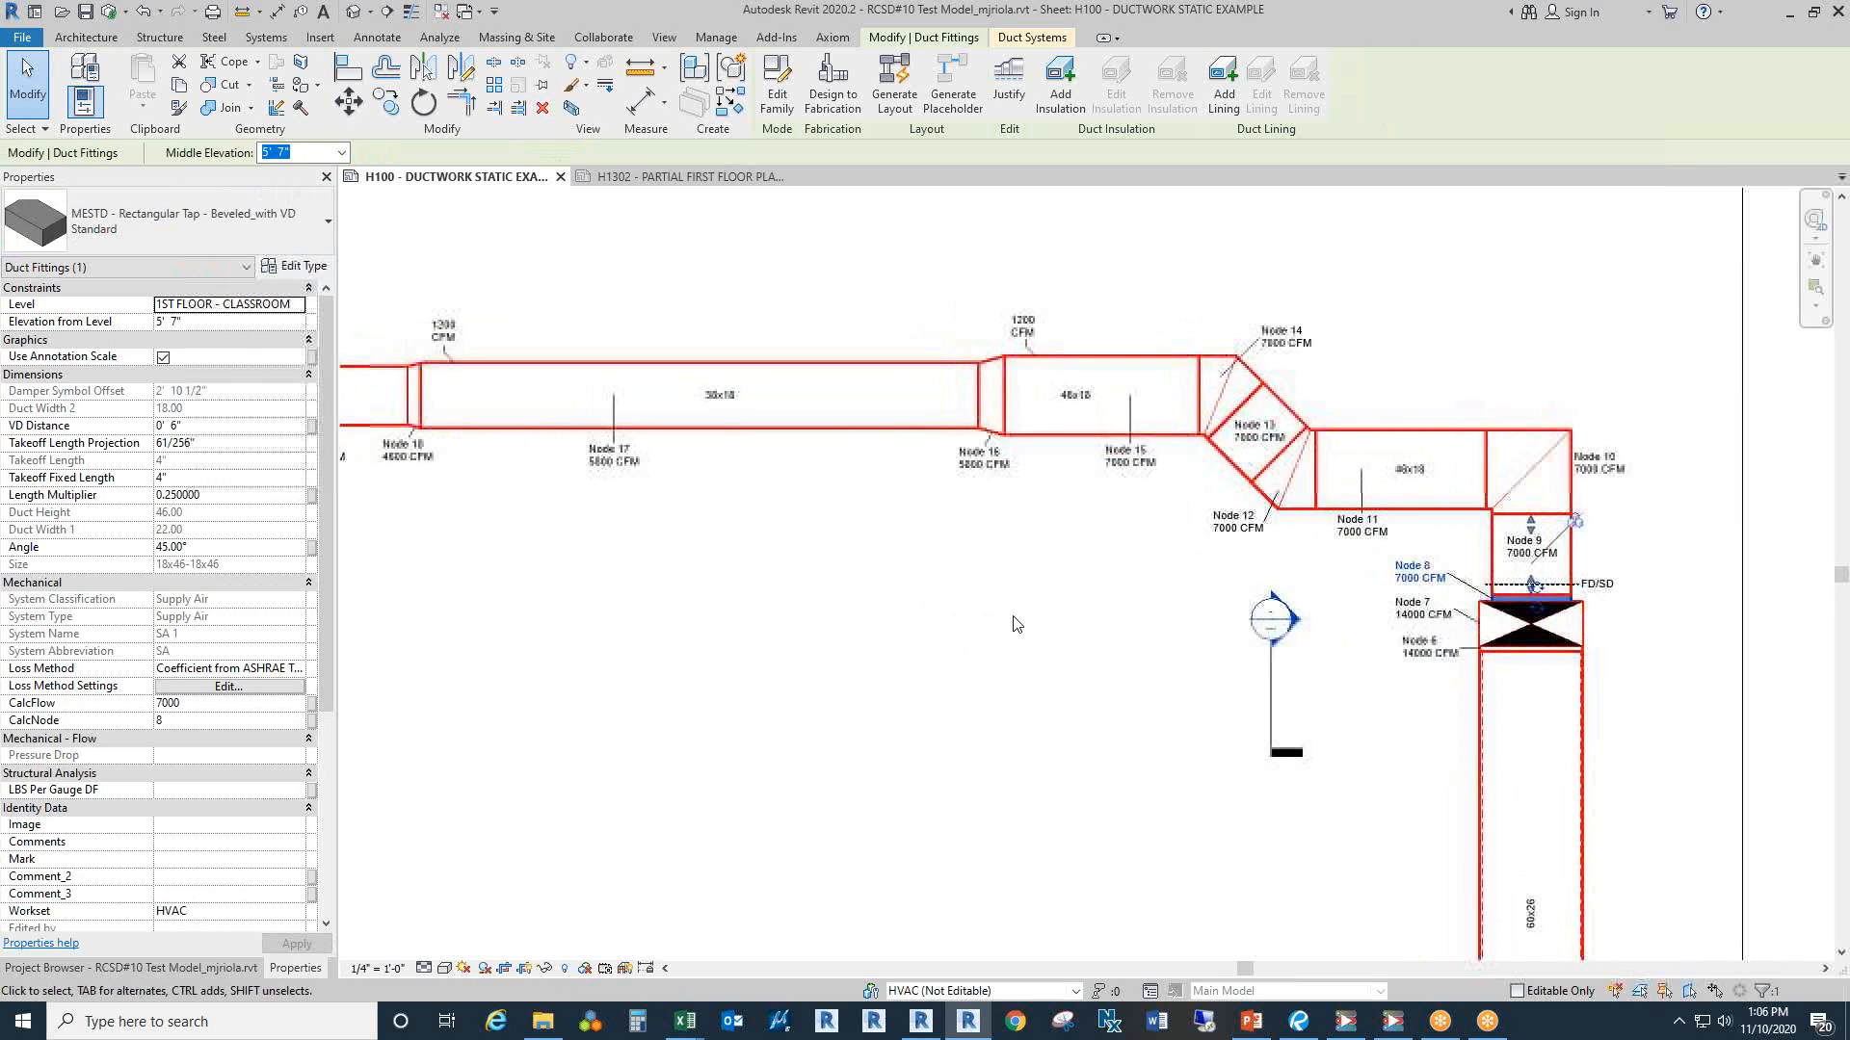
Step: Clear the Node 8 tap selection and review the full duct run between the AHU and Node 35 on the H100 sheet
{"action": "scroll", "coordinate": [1013, 624], "scroll_direction": "down", "scroll_amount": 2}
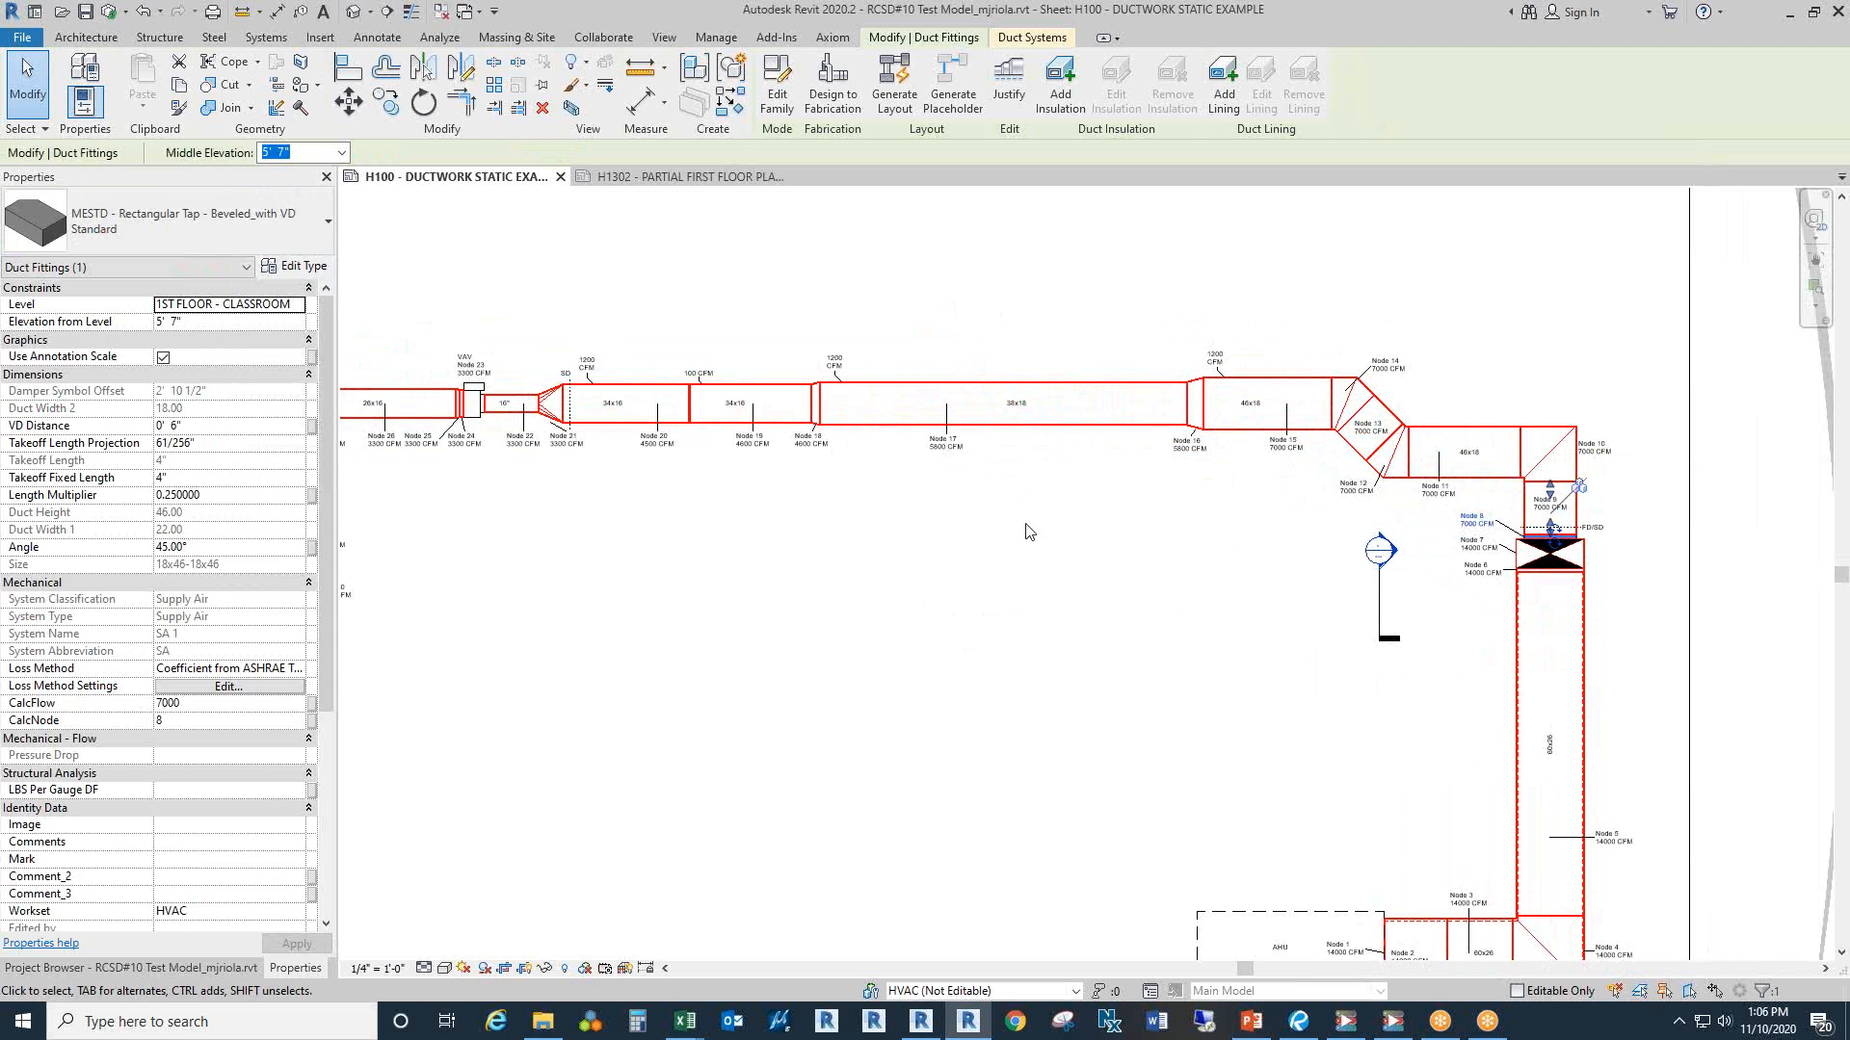
{"action": "left_click_drag", "start_coordinate": [685, 524], "coordinate": [844, 456]}
{"action": "left_click", "coordinate": [1144, 518]}
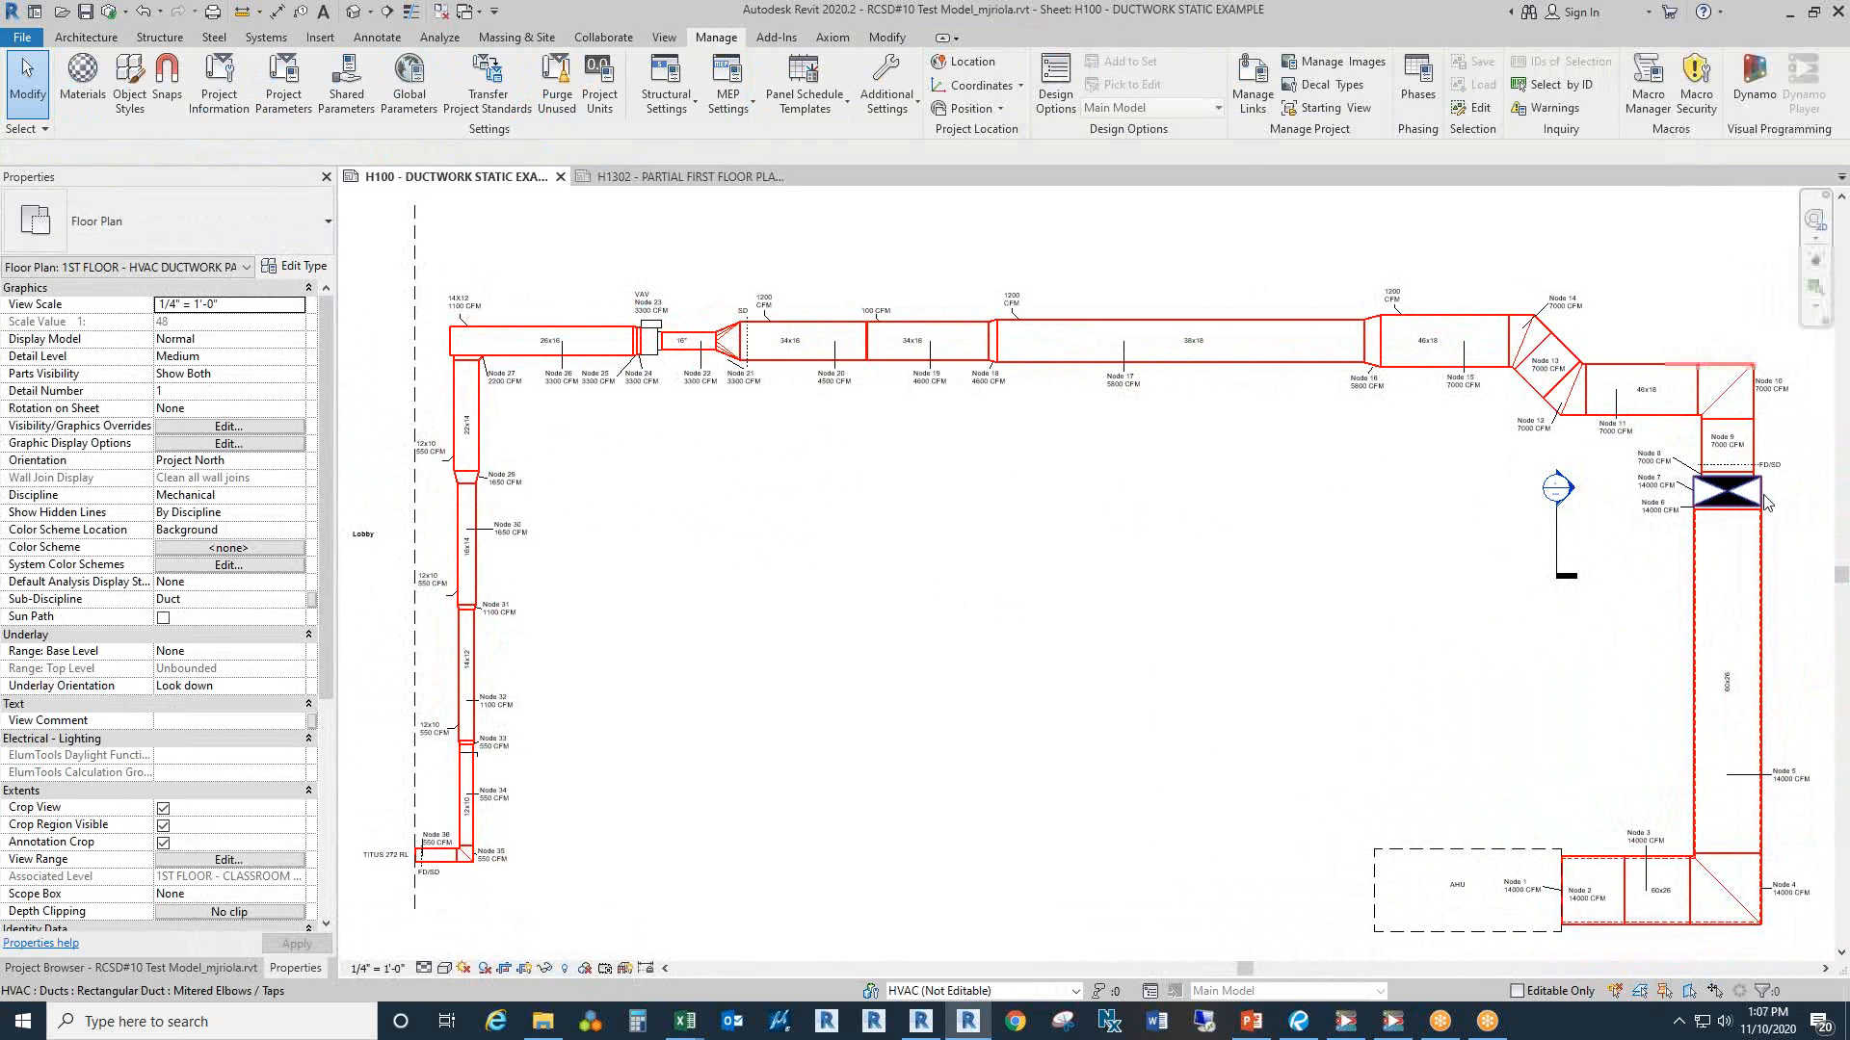
{"action": "left_click_drag", "start_coordinate": [1773, 521], "coordinate": [1738, 516]}
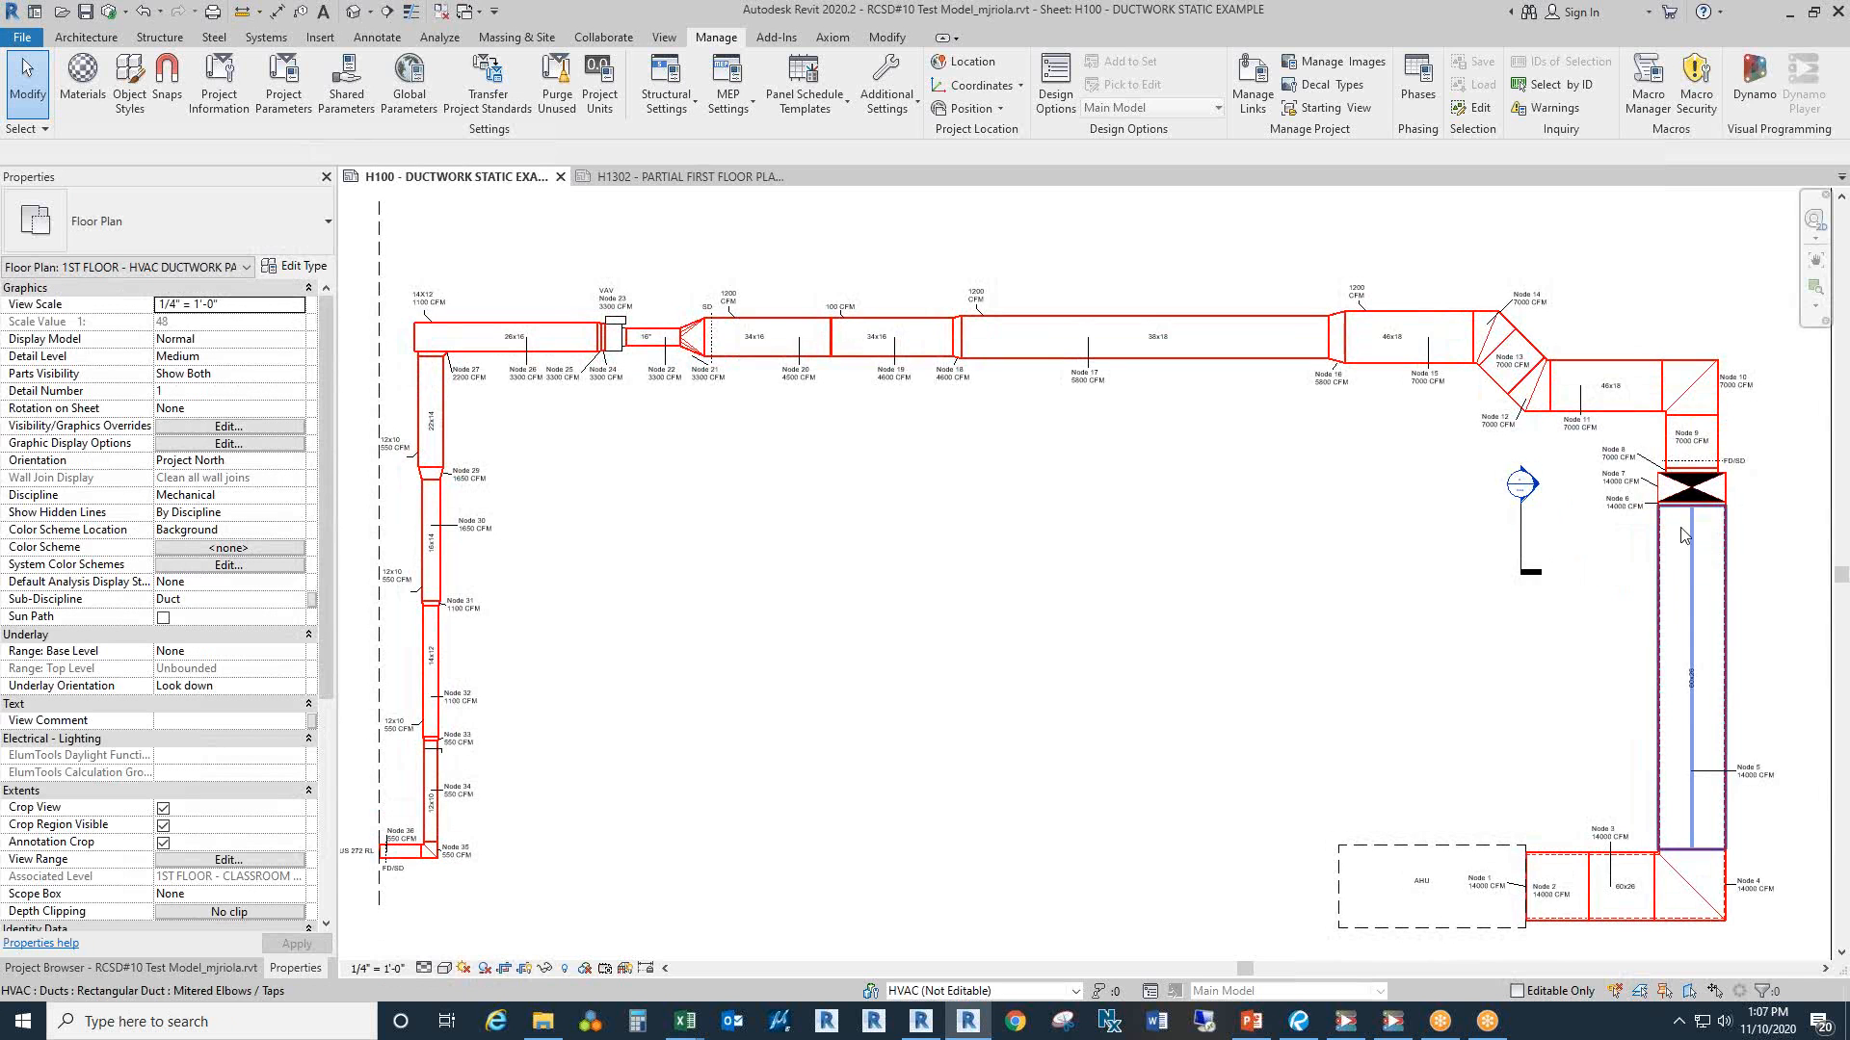
{"action": "left_click_drag", "start_coordinate": [1710, 513], "coordinate": [1553, 508]}
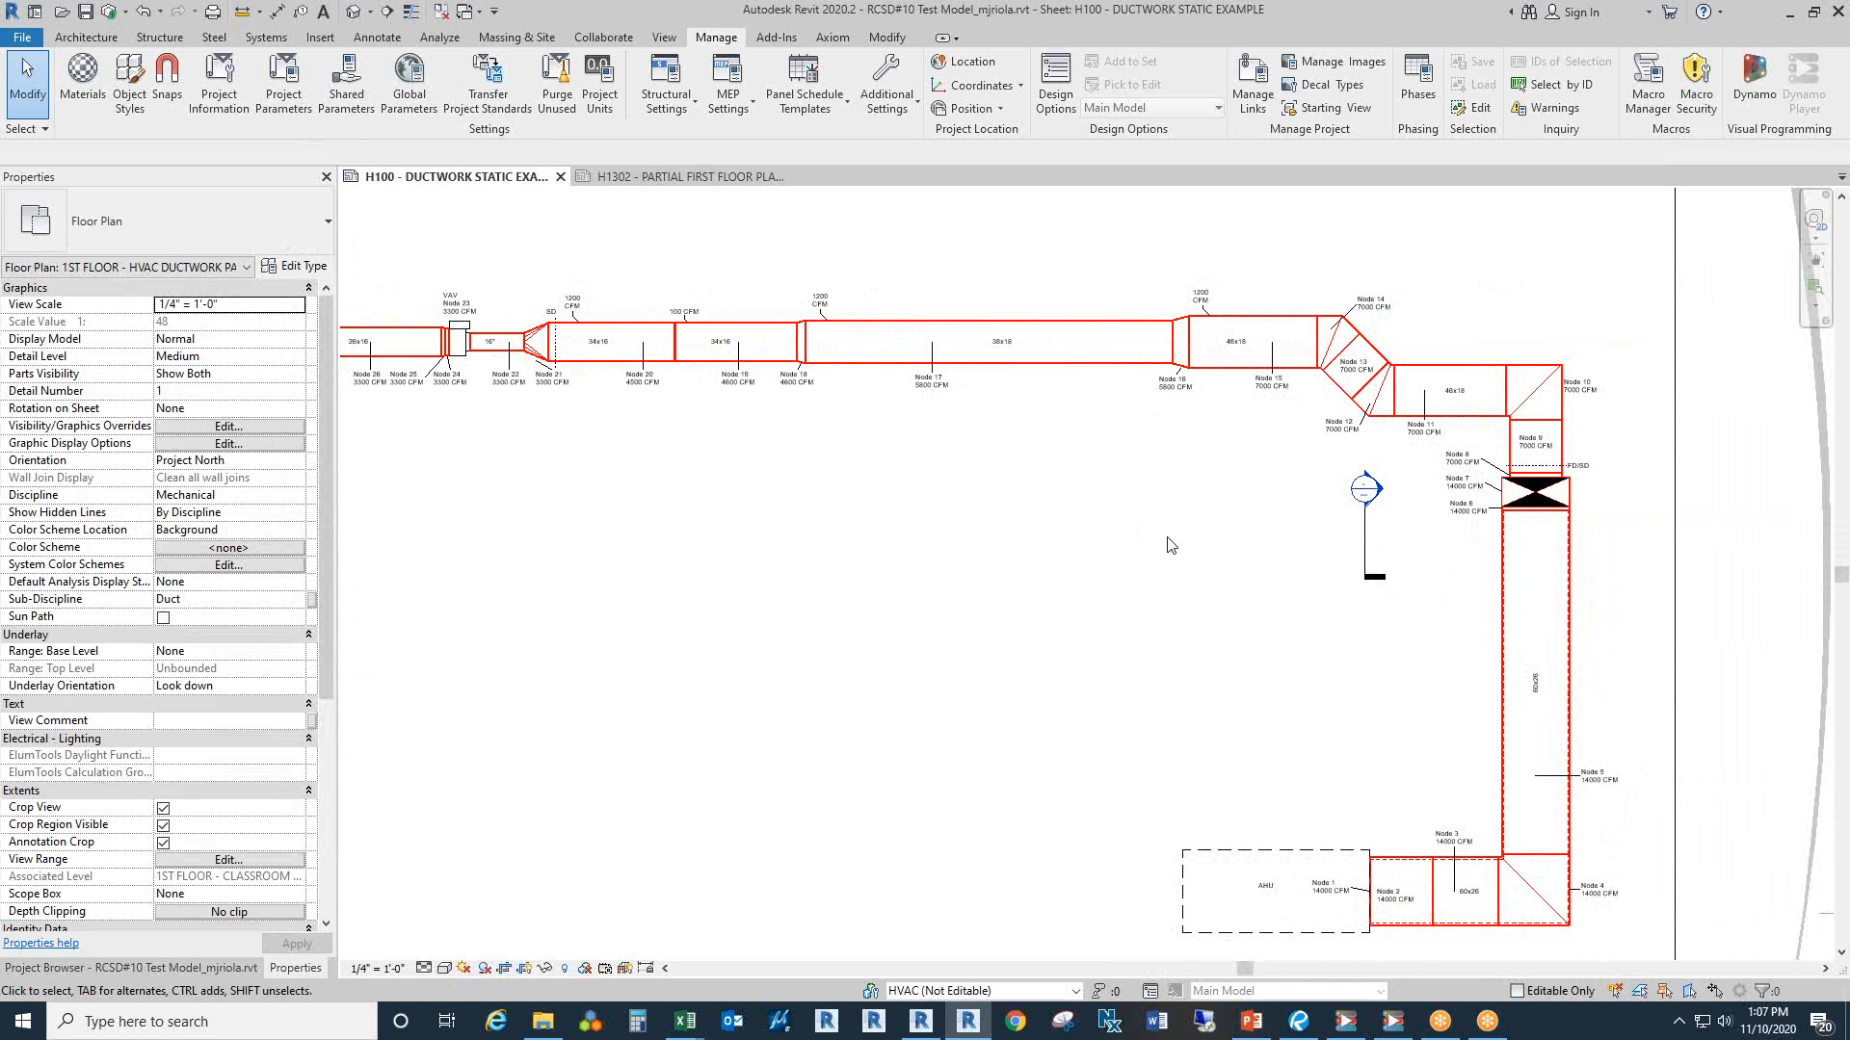
{"action": "left_click_drag", "start_coordinate": [988, 542], "coordinate": [1089, 549]}
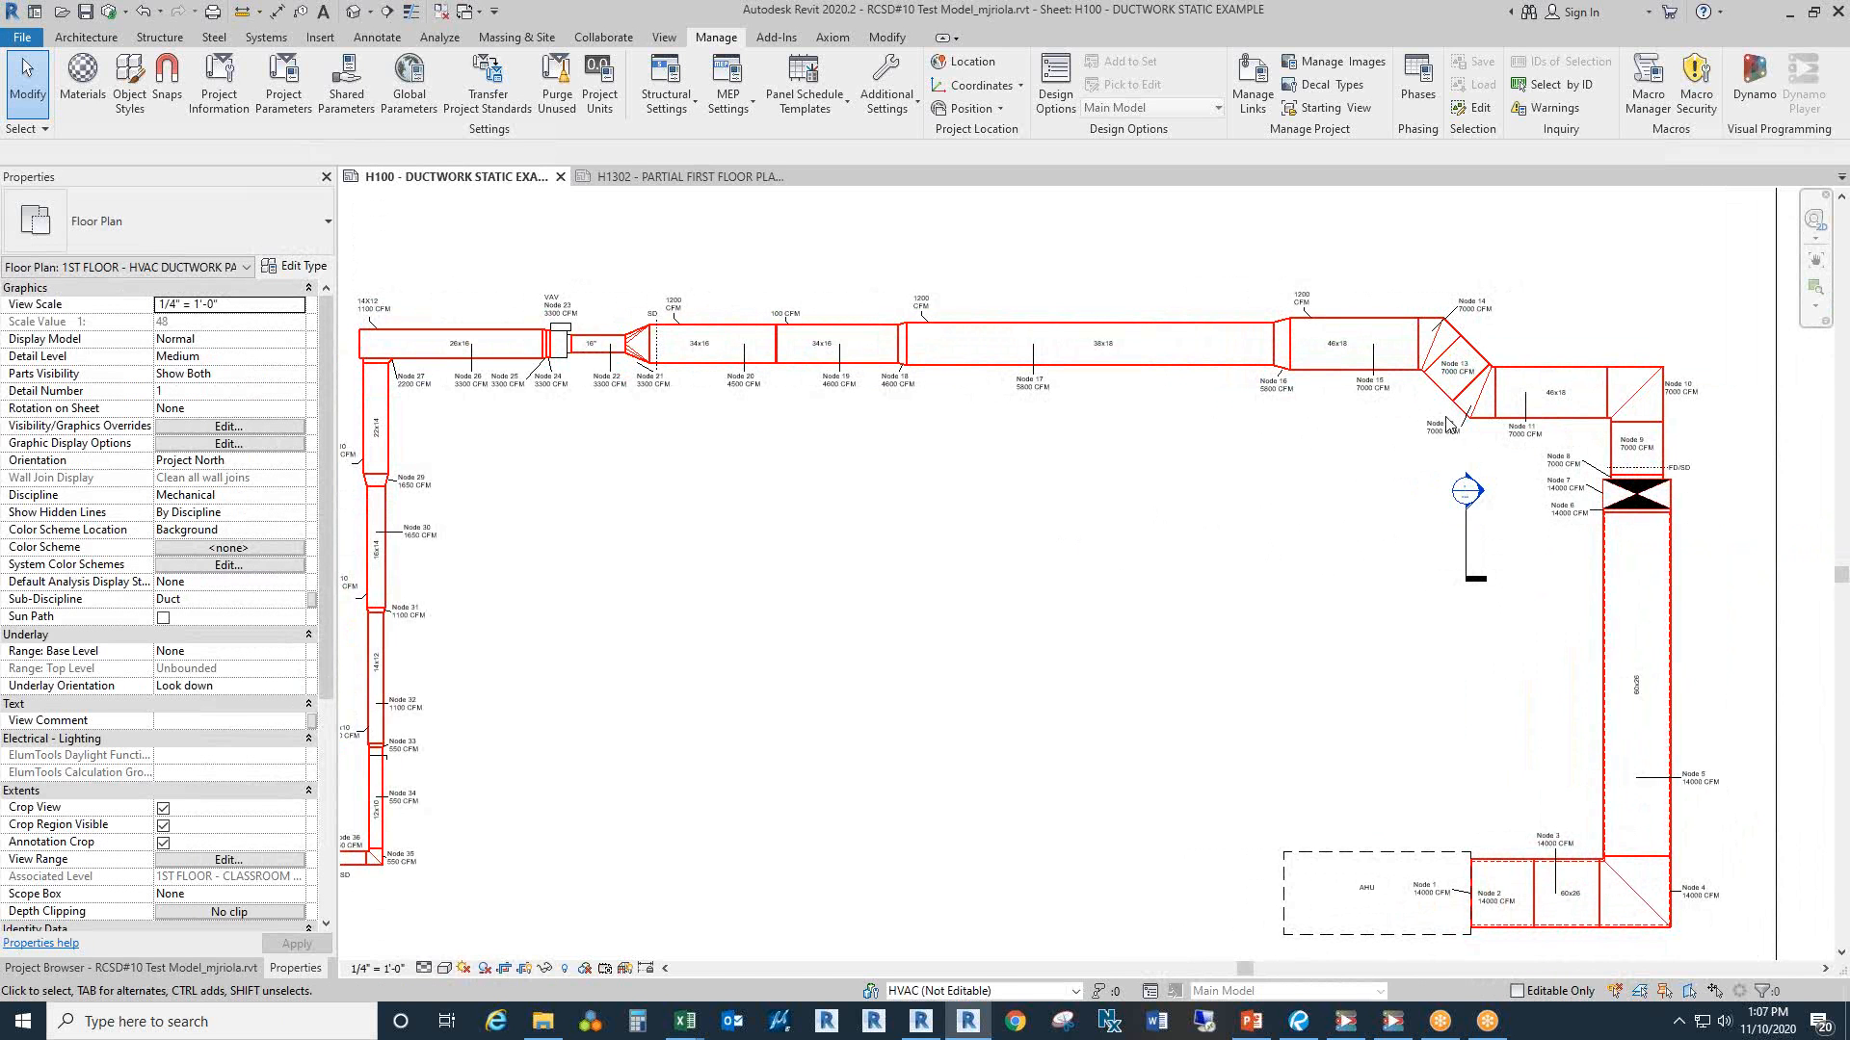
{"action": "left_click", "coordinate": [1489, 1028]}
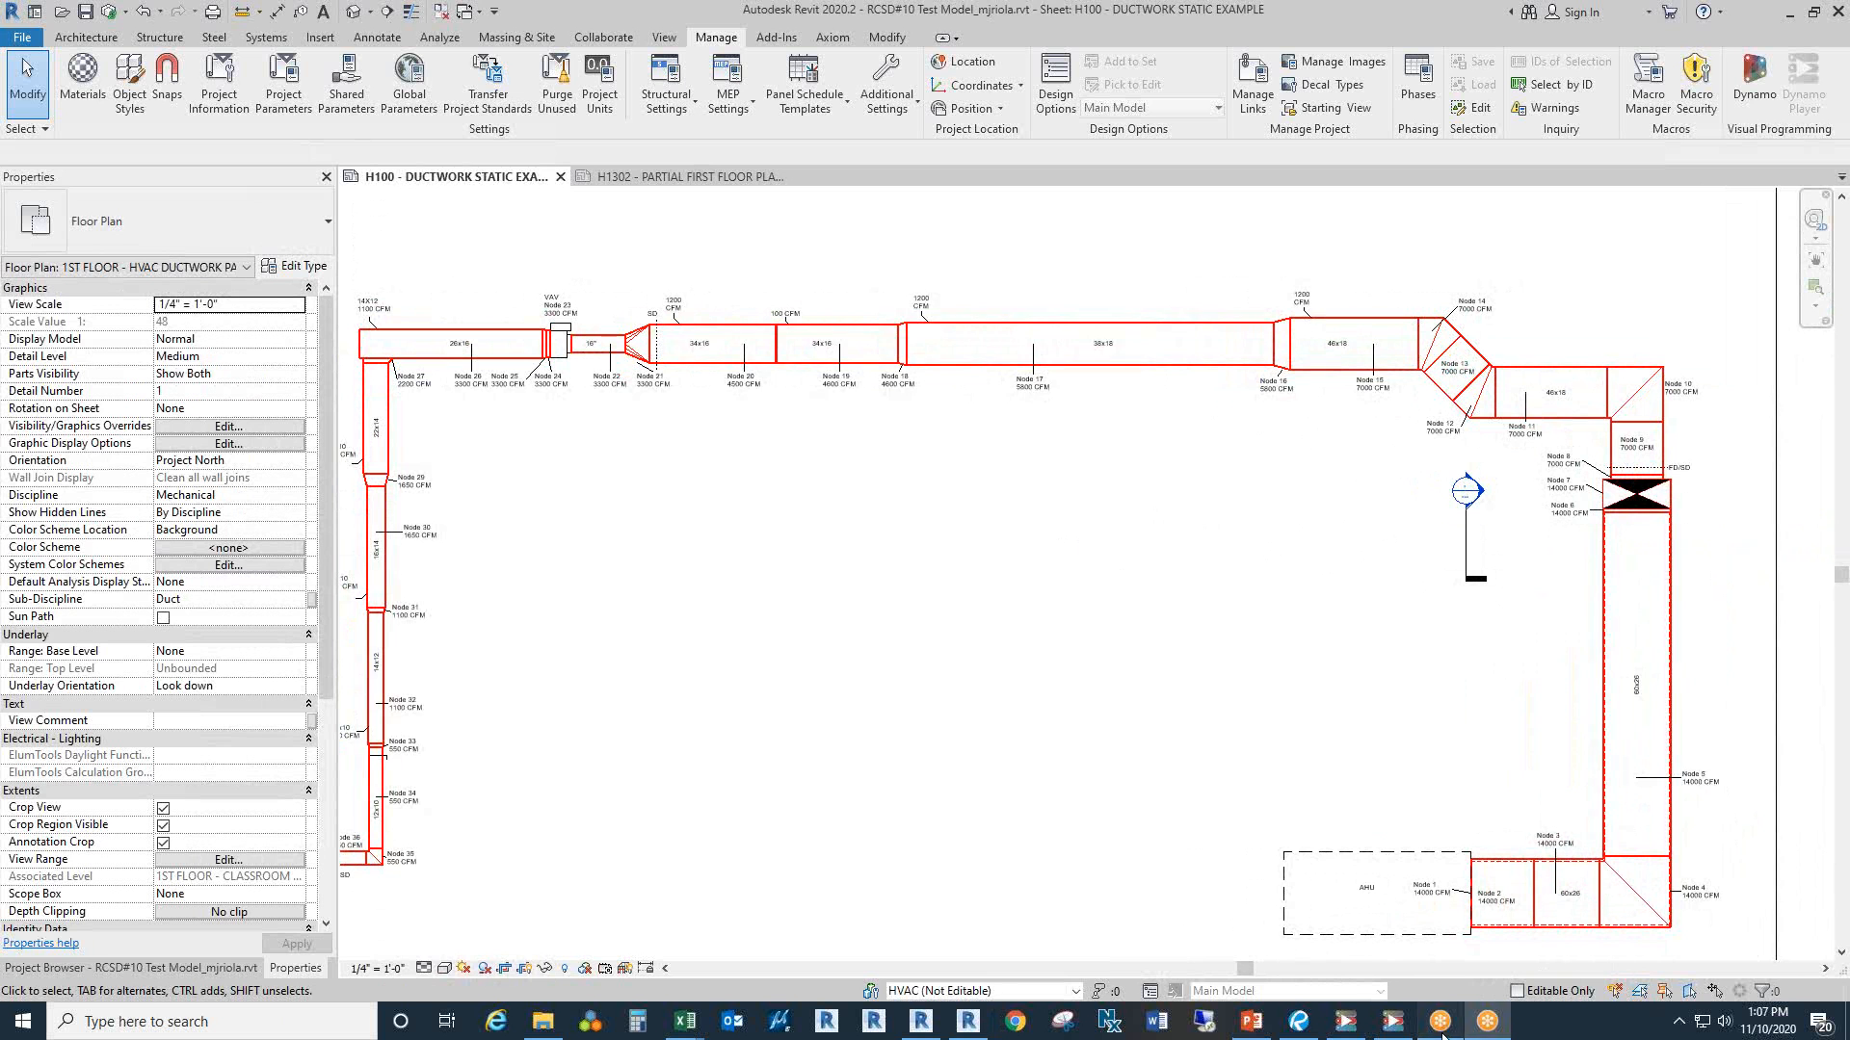